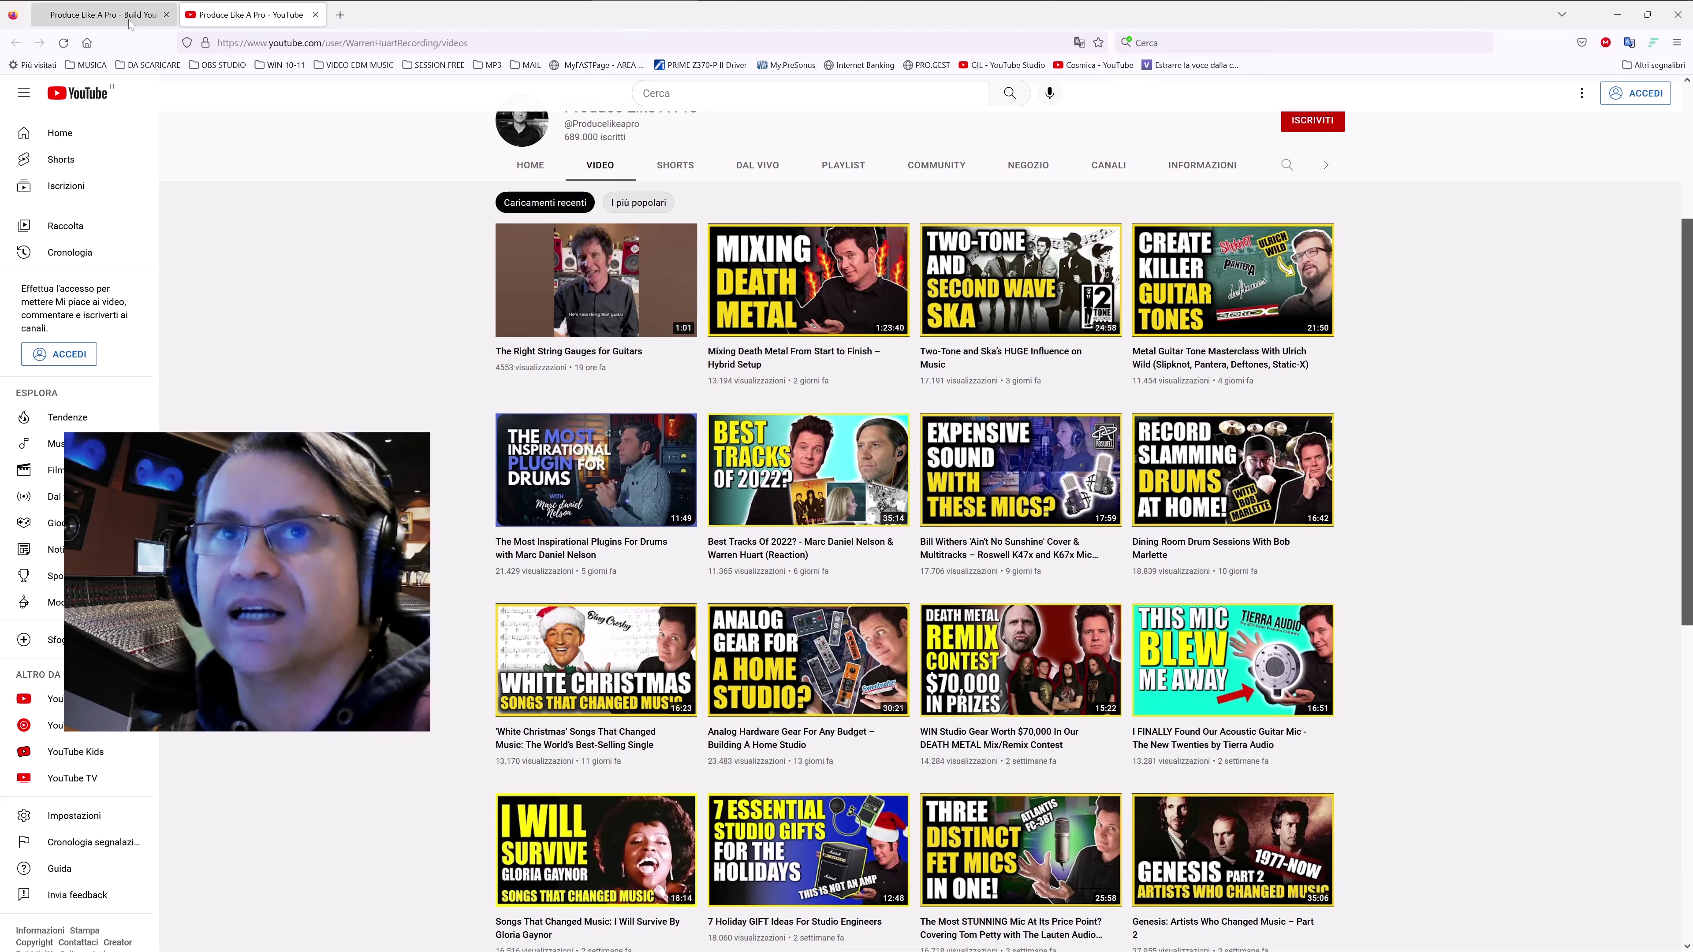
Show the Produce Like A Pro home page and switch to the THROUGH song in Studio One
left_click(103, 15)
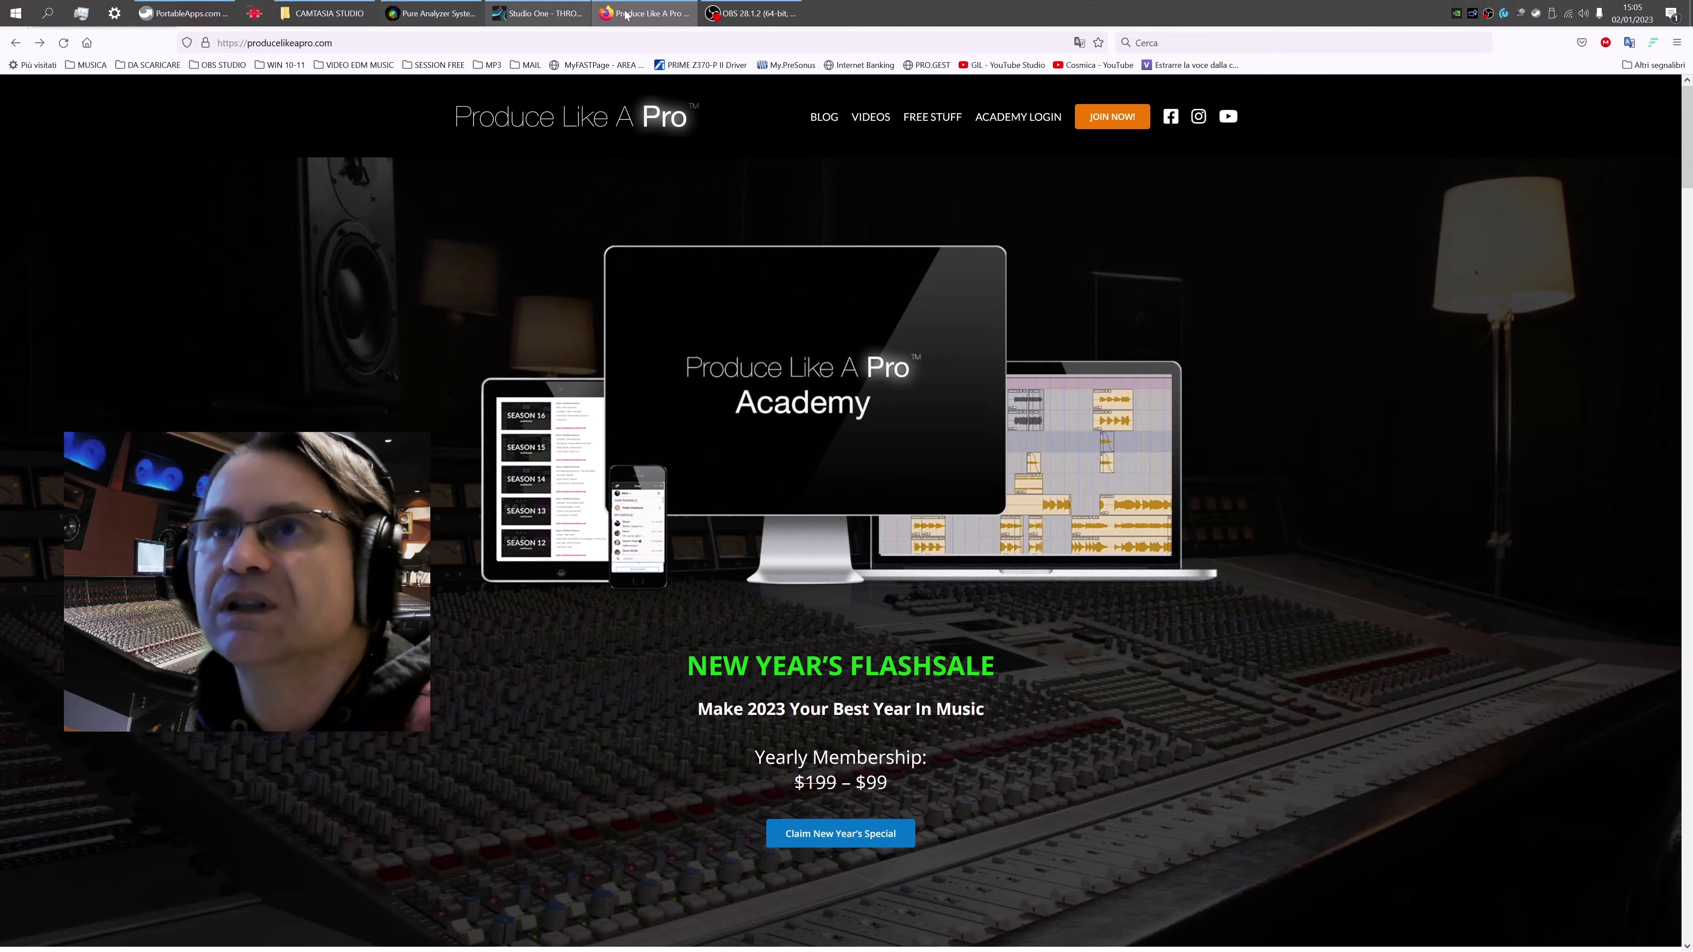
left_click(657, 18)
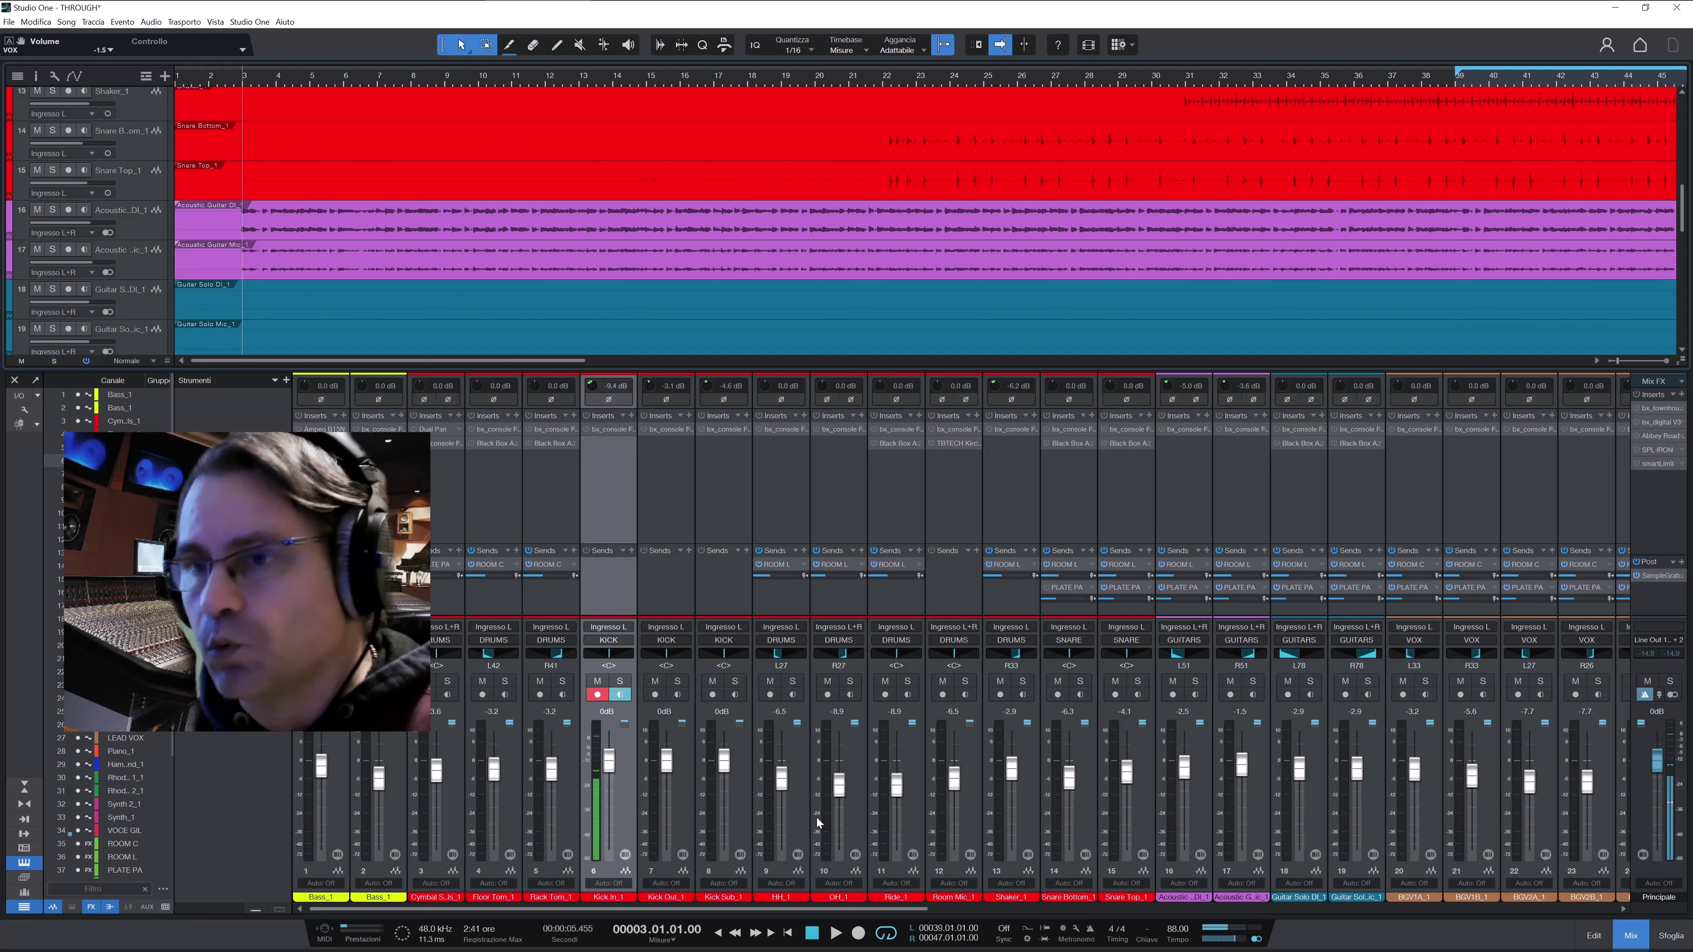
Look through the mixer channels from the basses and drums to the guitars, vocals, FX channels and buses, along with the upper tracks
left_click_drag(855, 913, 859, 913)
scroll(742, 885, "right", 10)
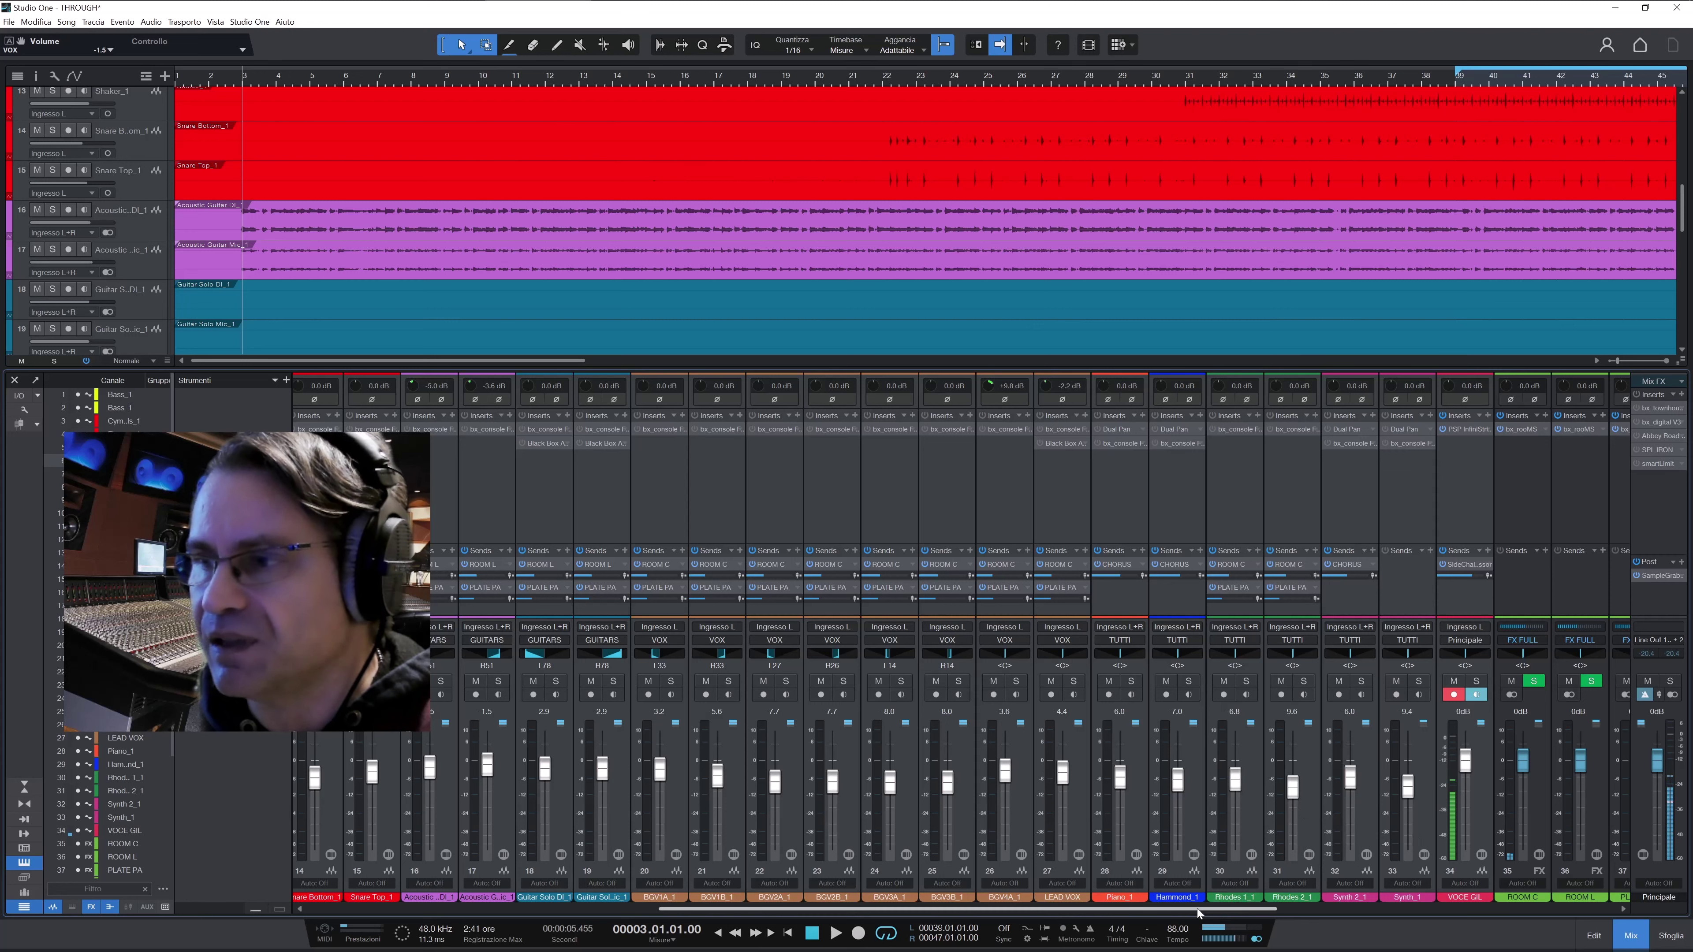
left_click_drag(1196, 914, 1050, 909)
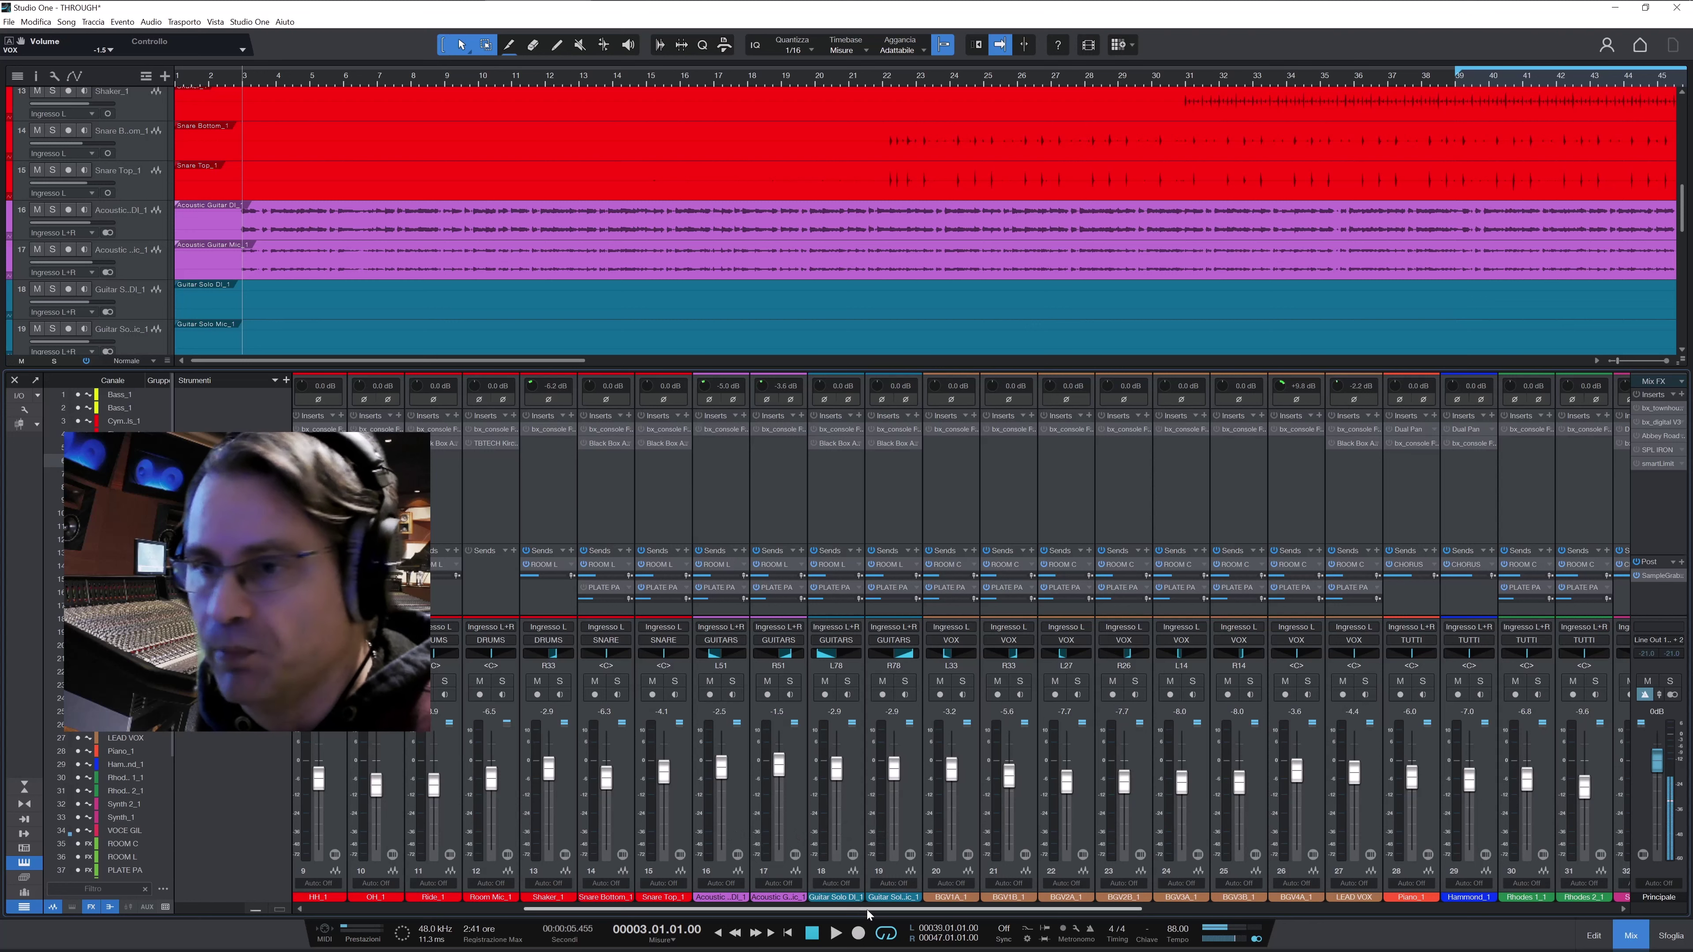
left_click_drag(867, 914, 637, 904)
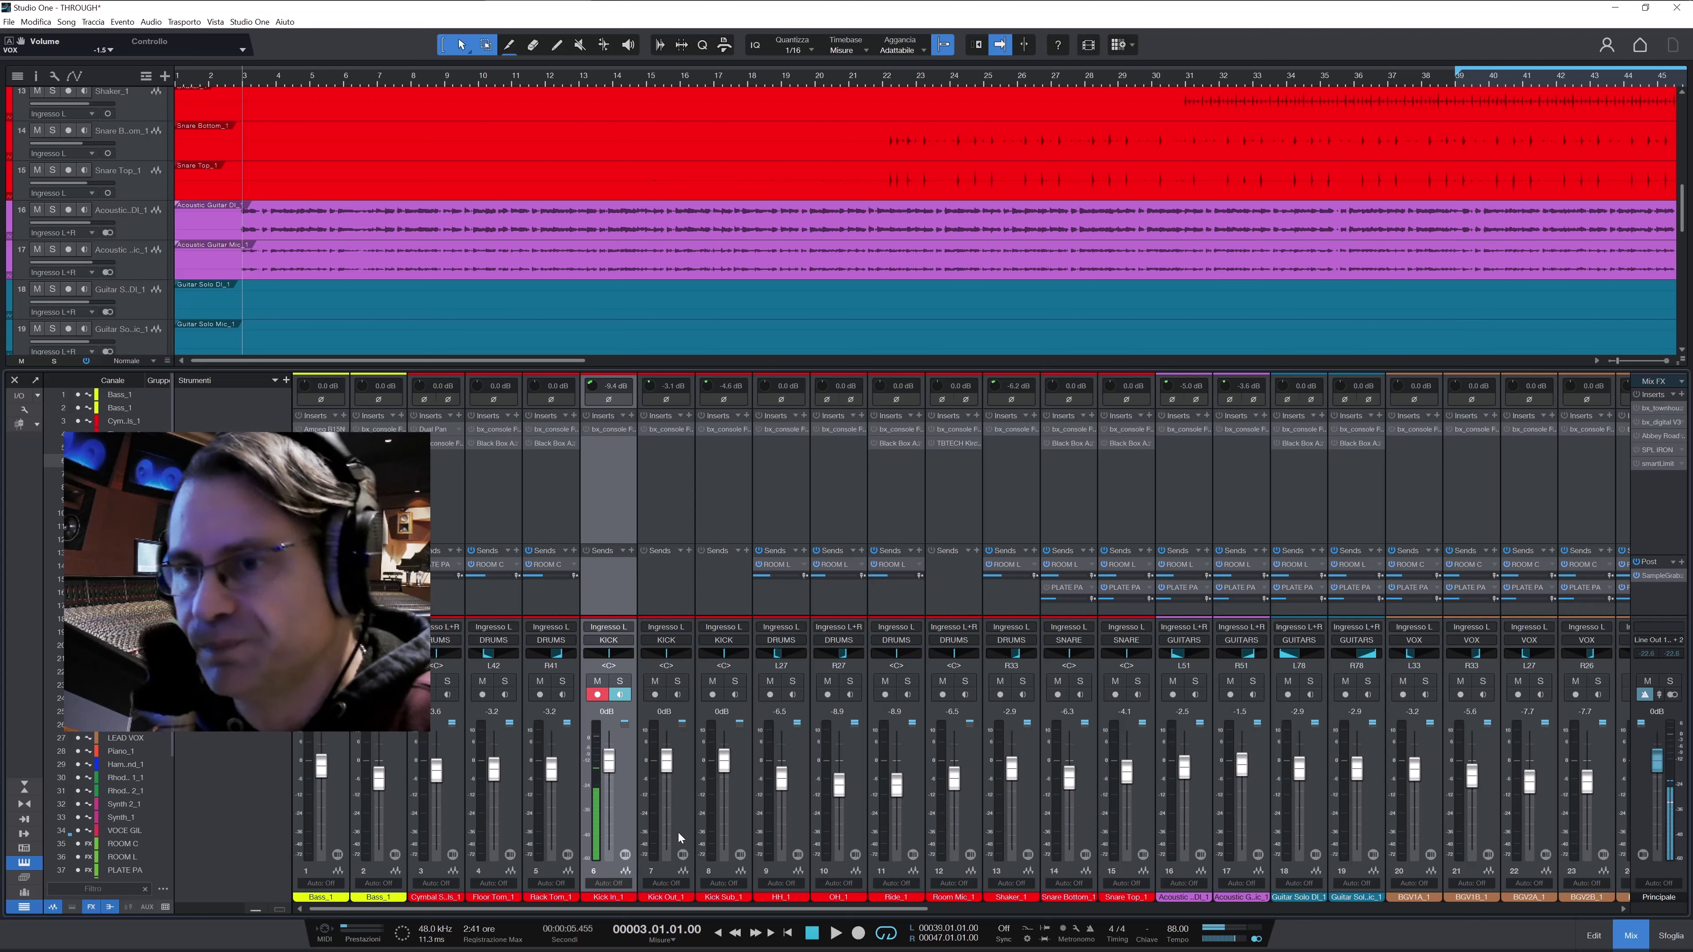
left_click_drag(720, 907, 859, 917)
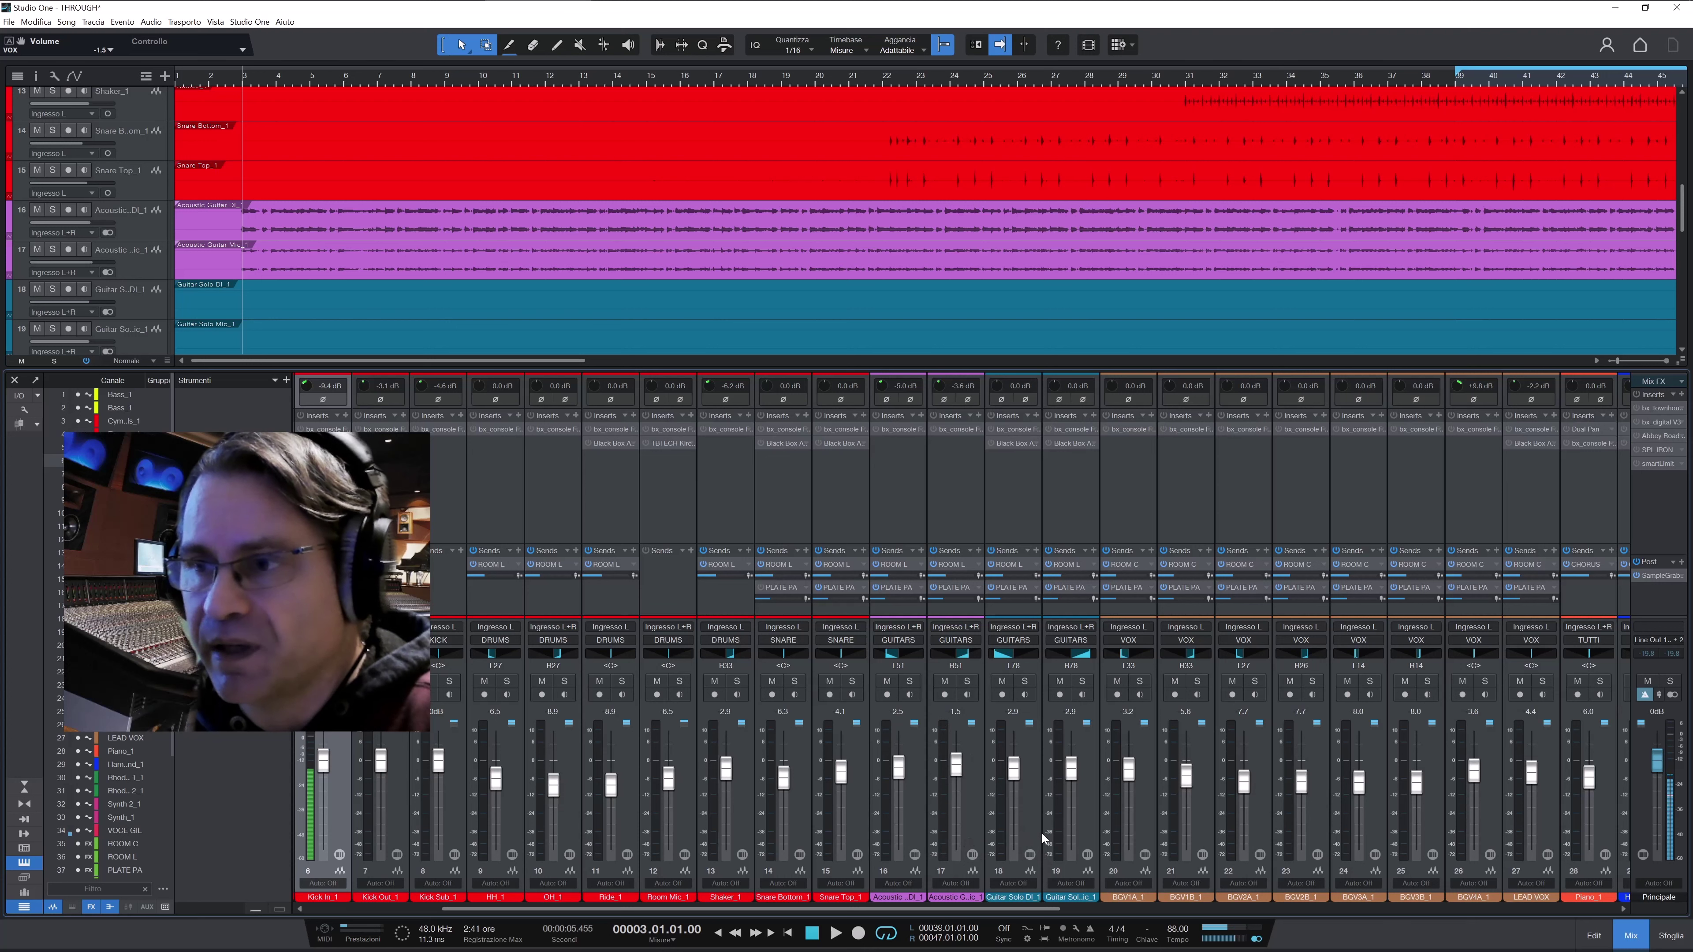
left_click_drag(1004, 908, 1063, 908)
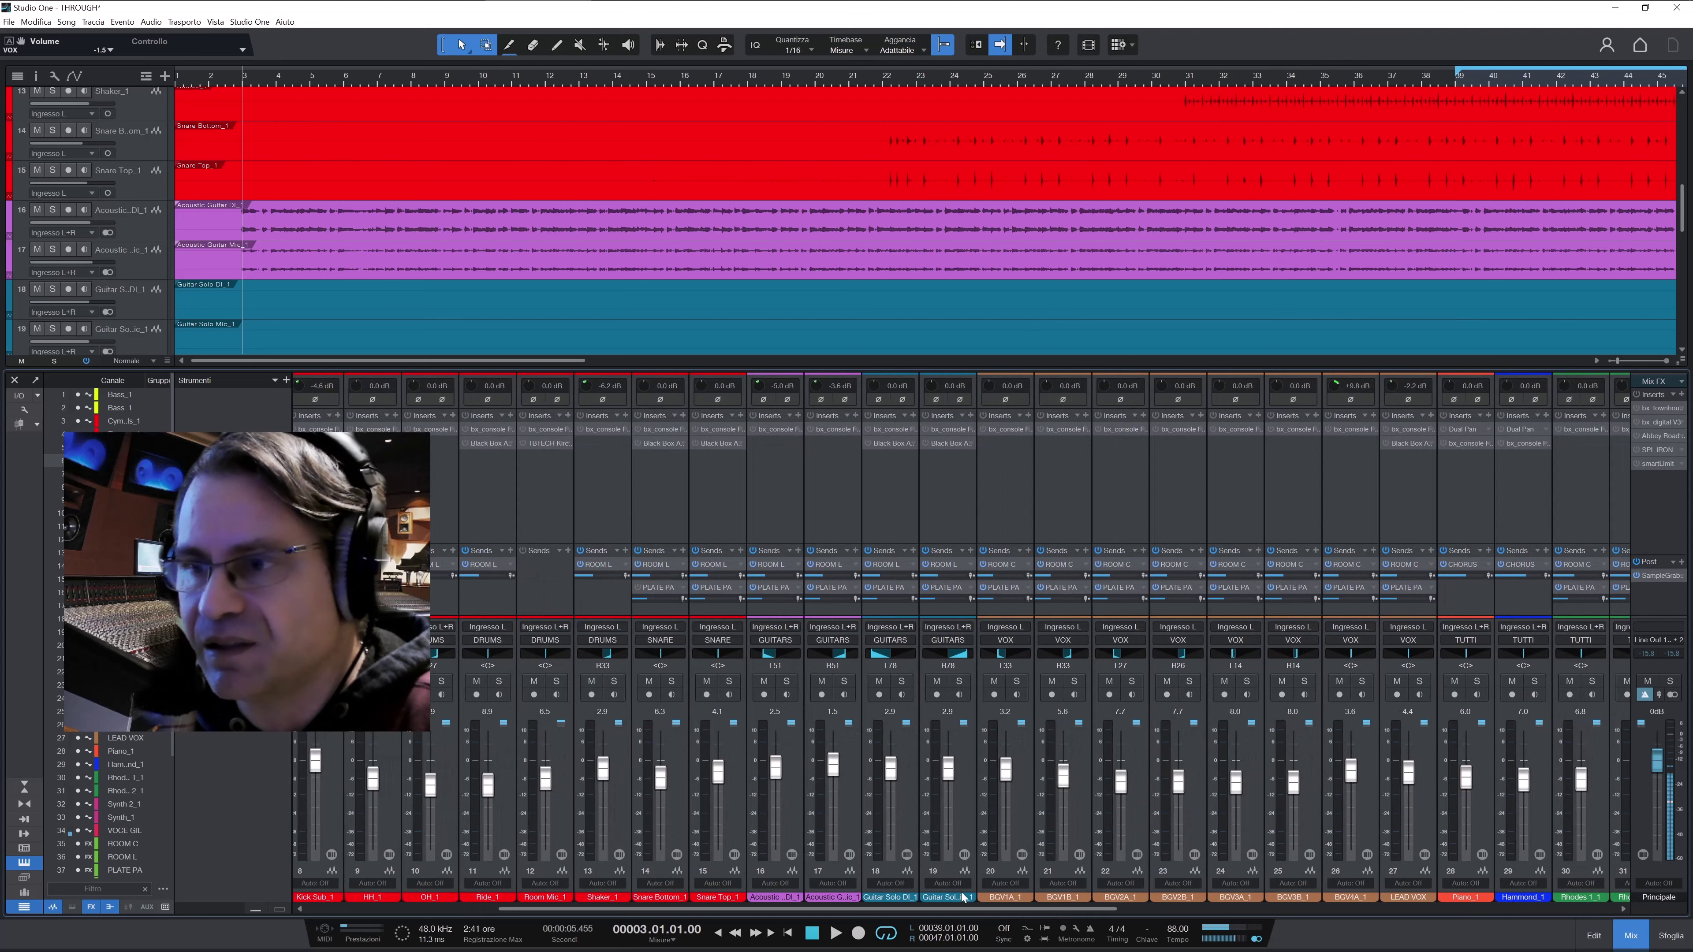
left_click_drag(973, 908, 1110, 911)
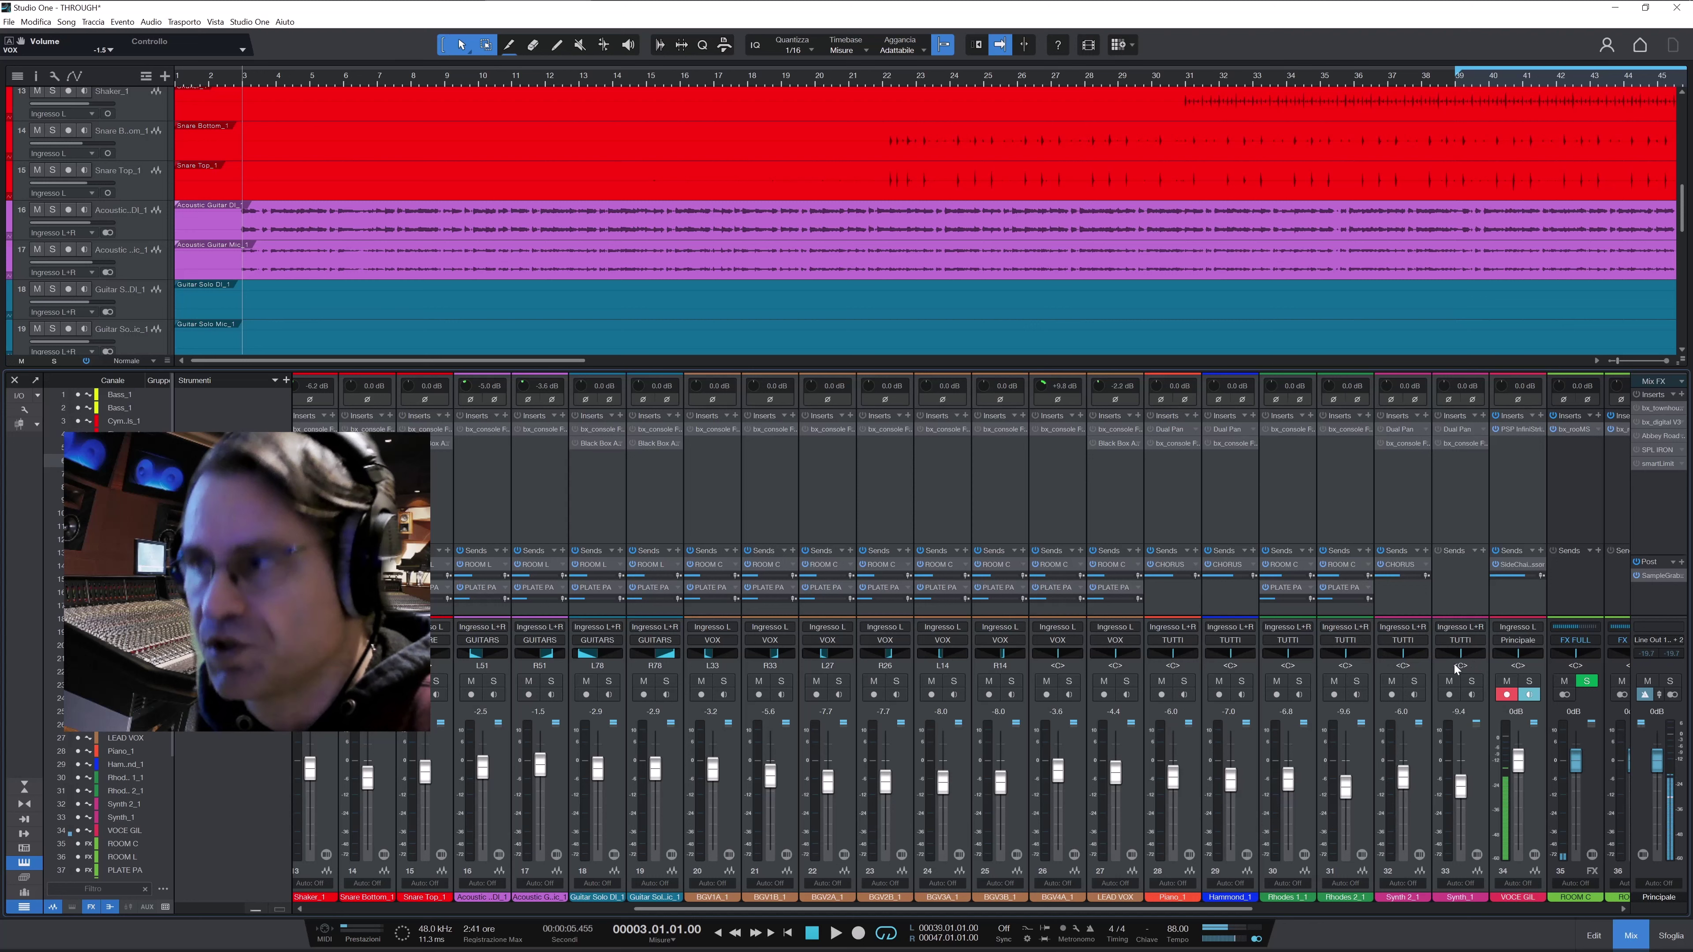
left_click_drag(1030, 919, 774, 915)
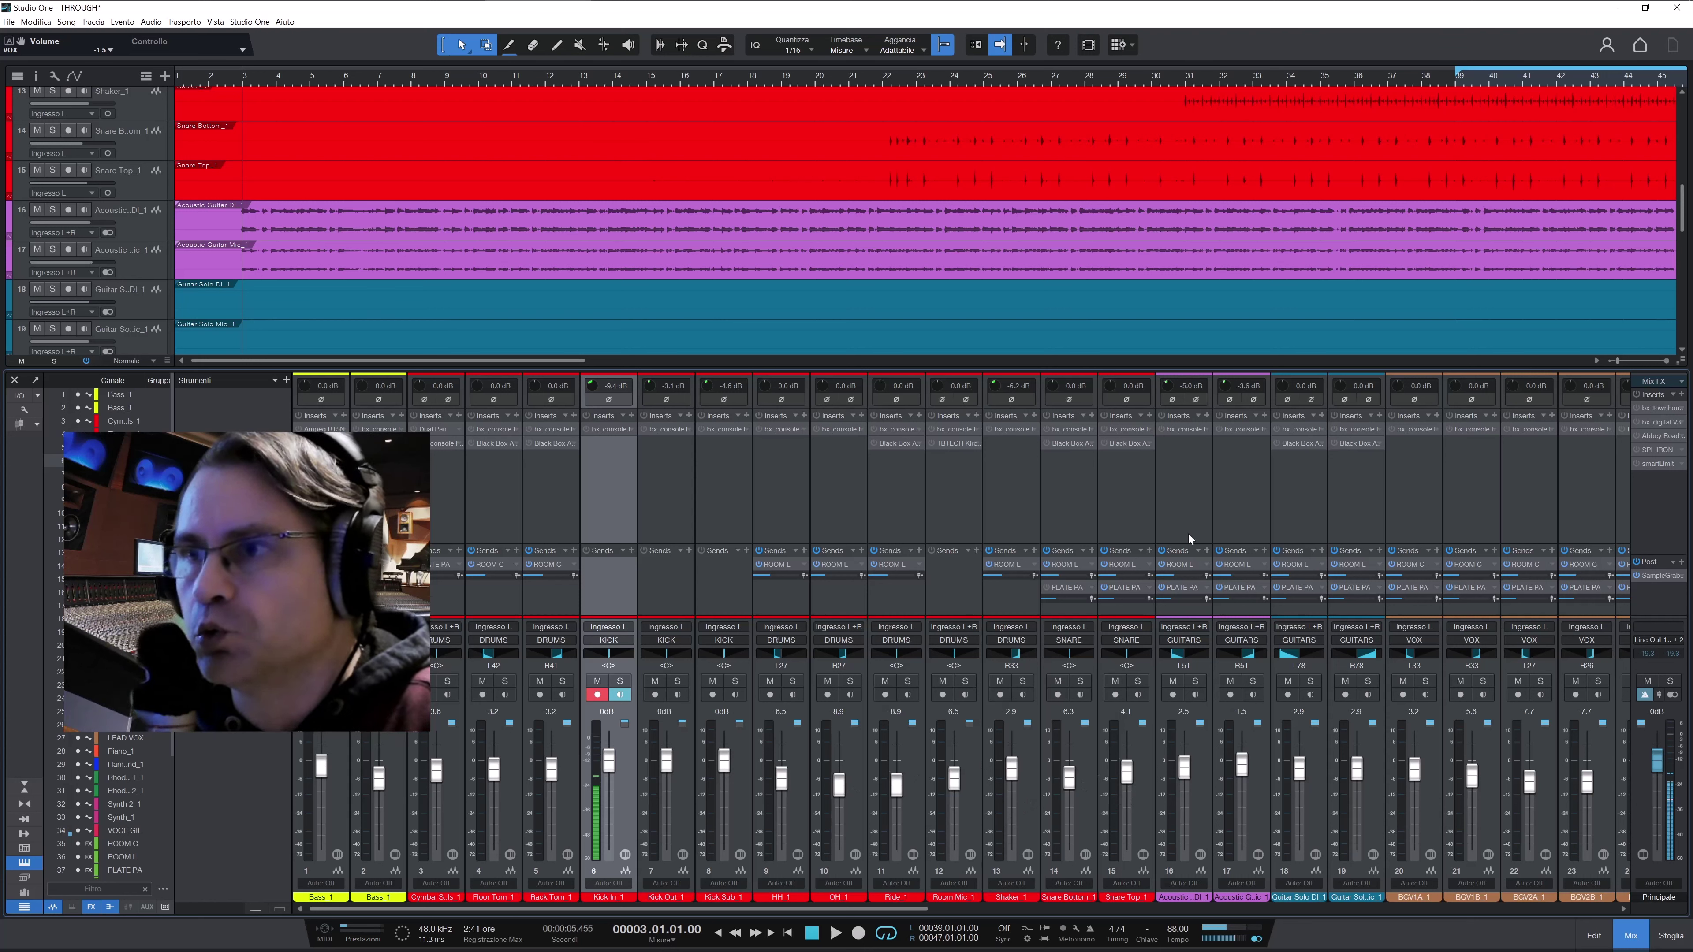
scroll(926, 220, "up", 12)
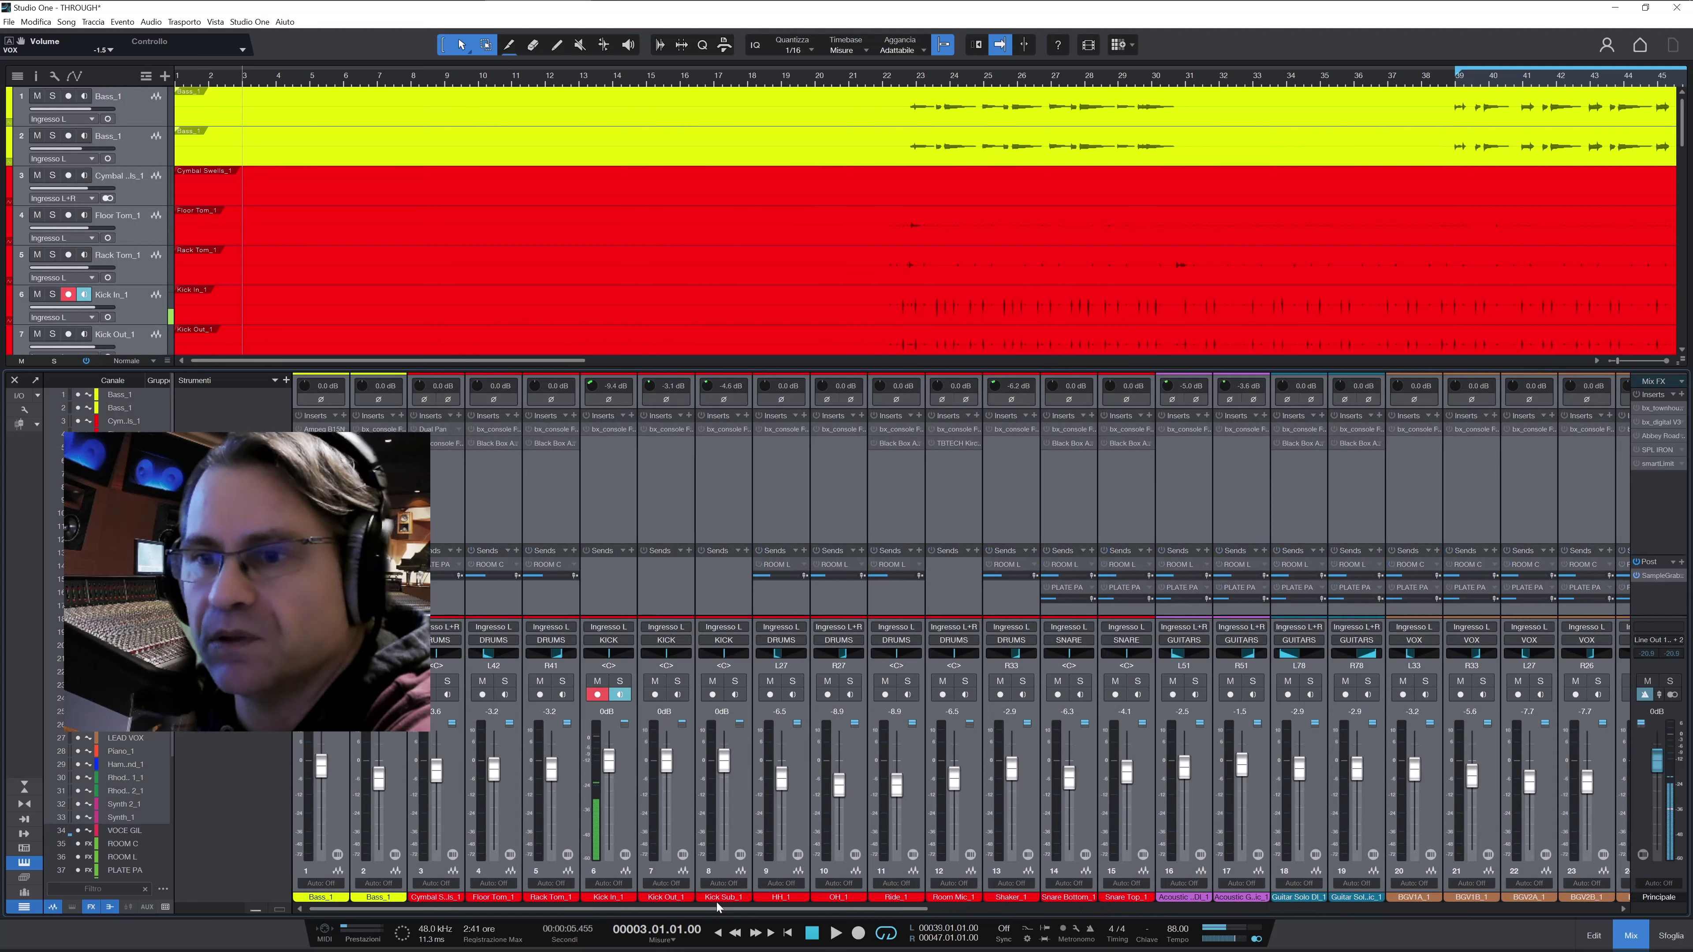
left_click_drag(718, 902, 1405, 902)
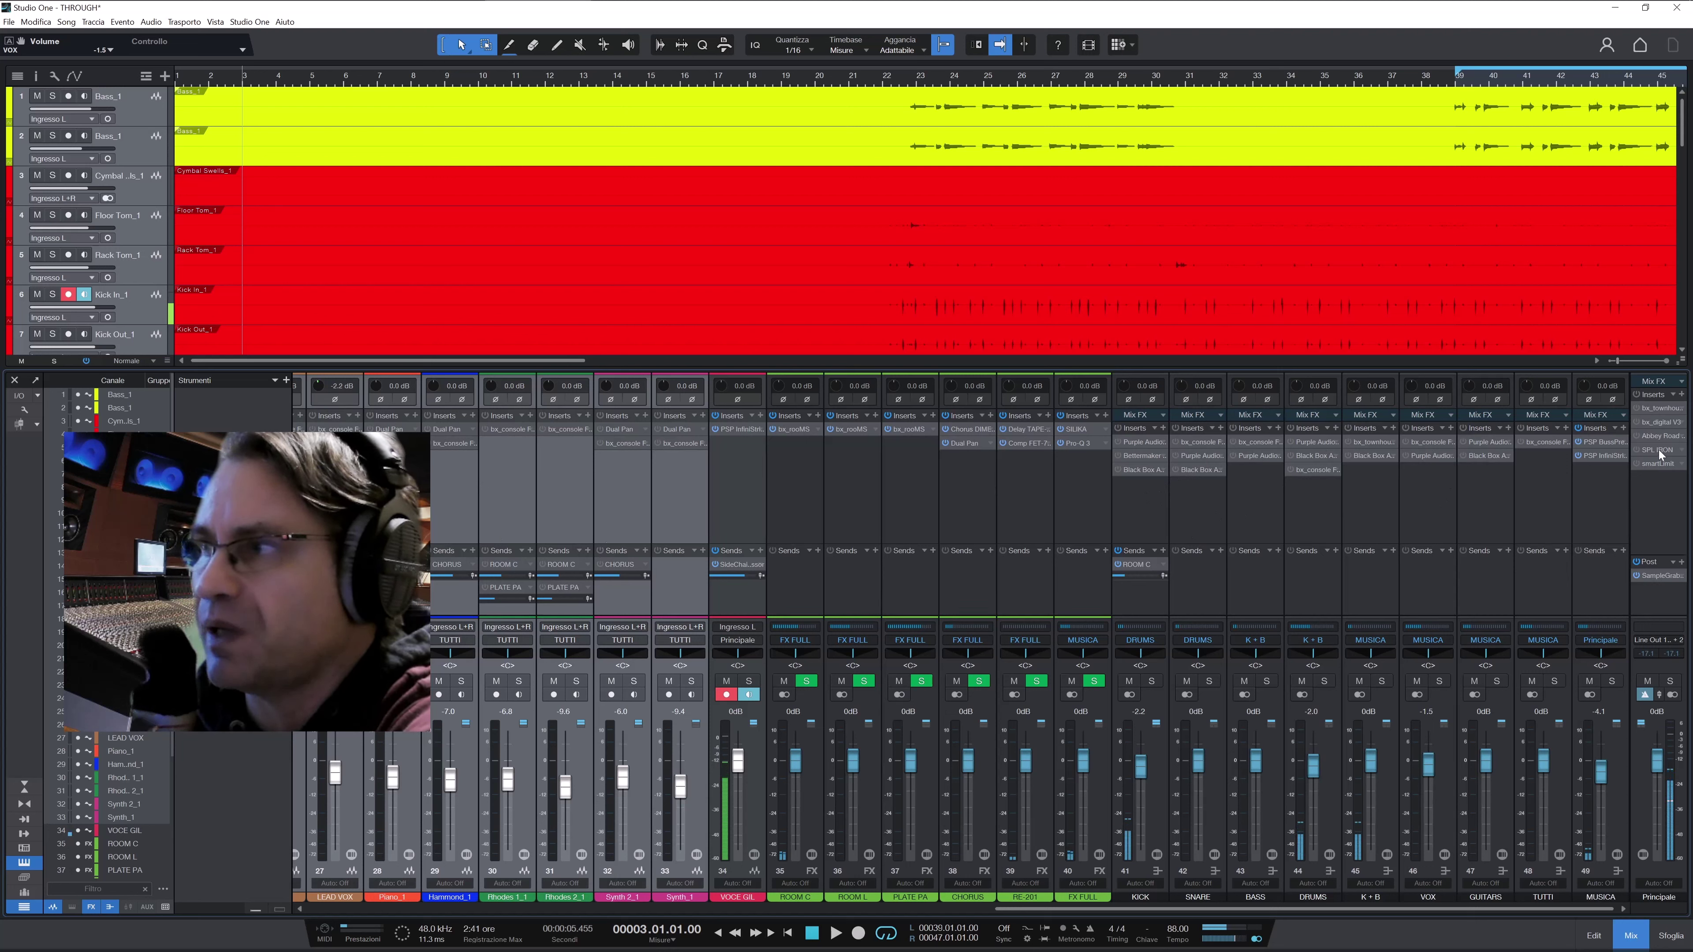
left_click_drag(1176, 907, 489, 907)
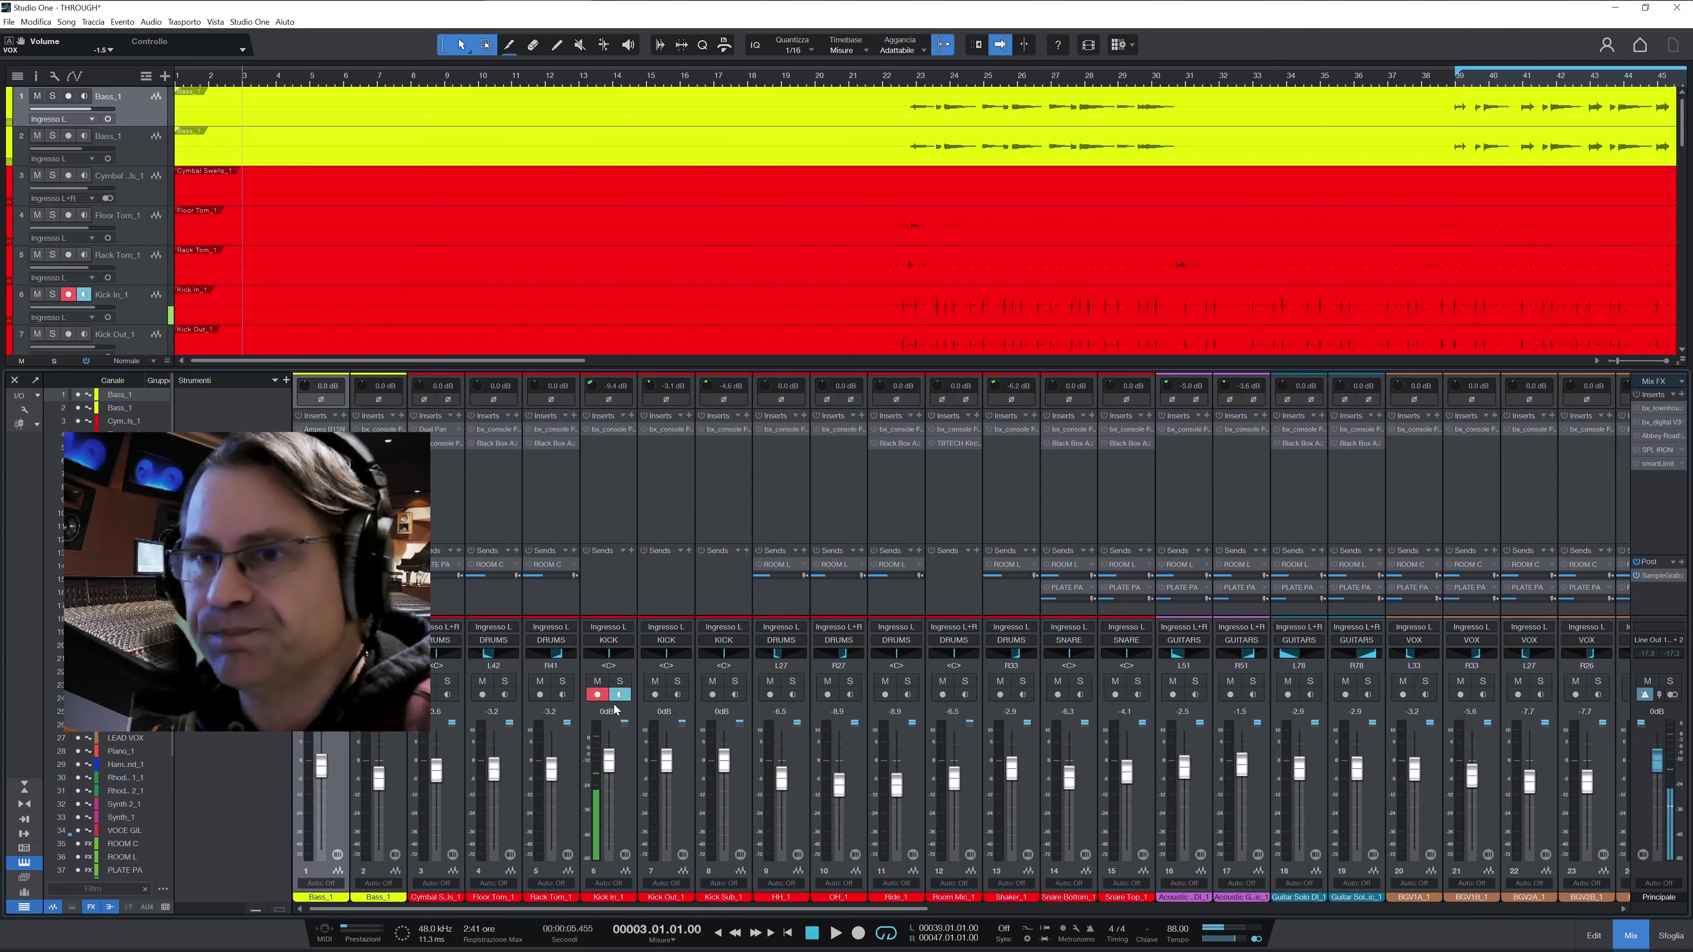
Disarm recording on the Kick In channel and play the song from bar 3 while viewing the channel levels
left_click(597, 695)
left_click_drag(768, 908, 1313, 908)
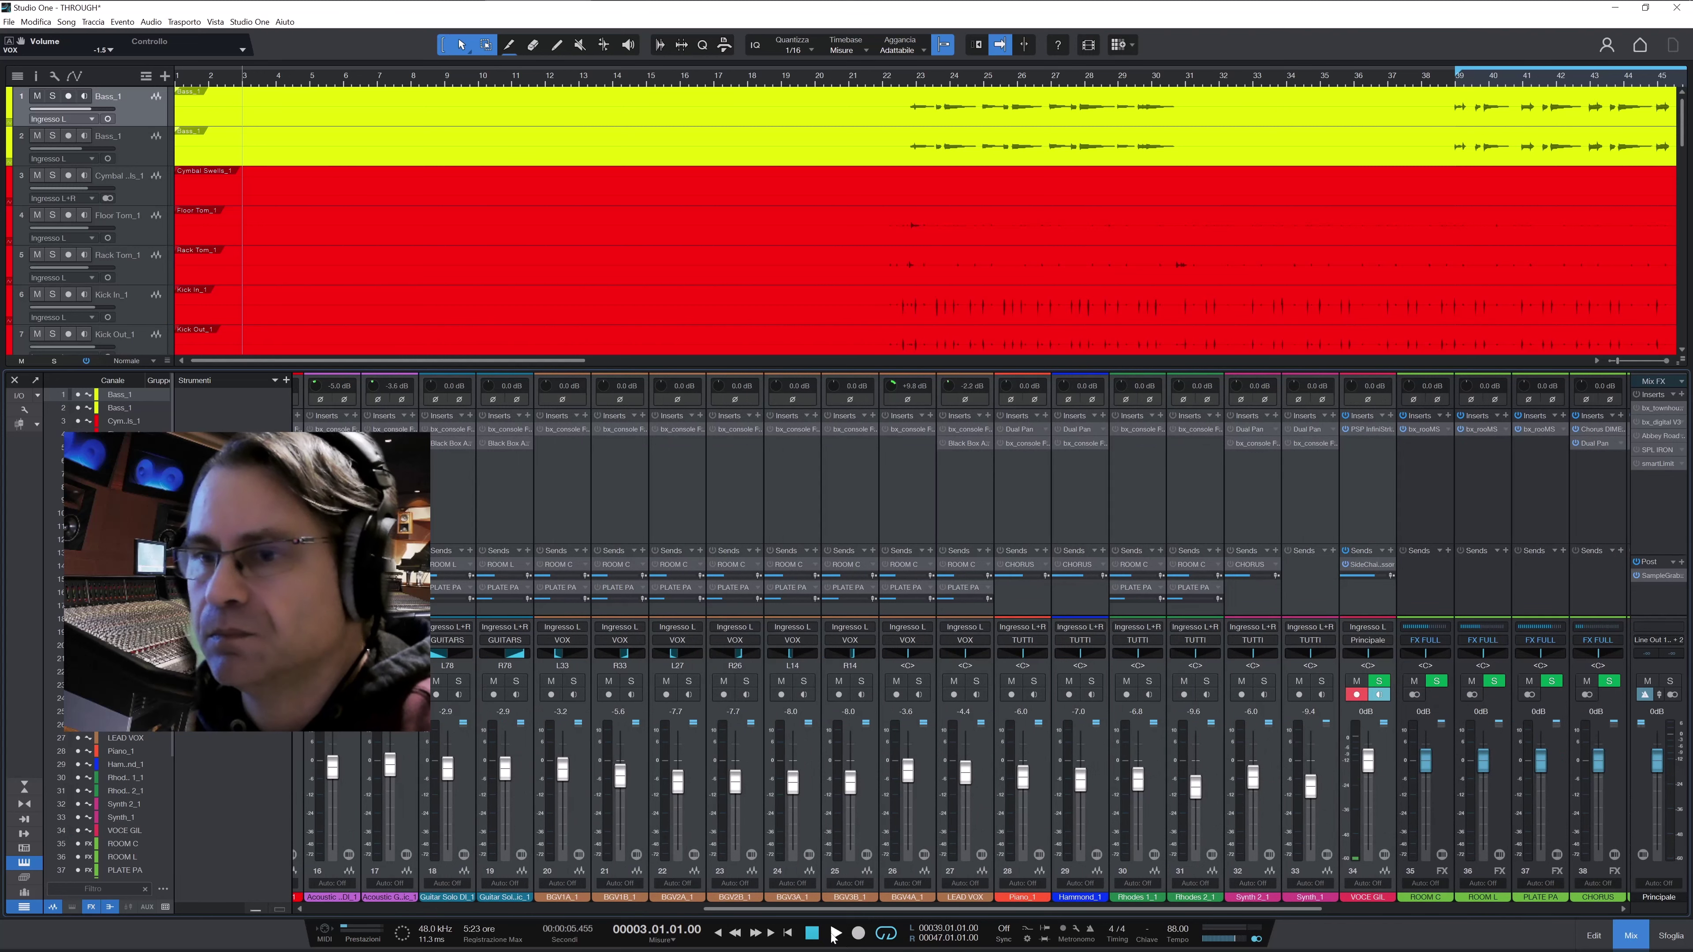
left_click(834, 935)
left_click_drag(765, 909, 371, 864)
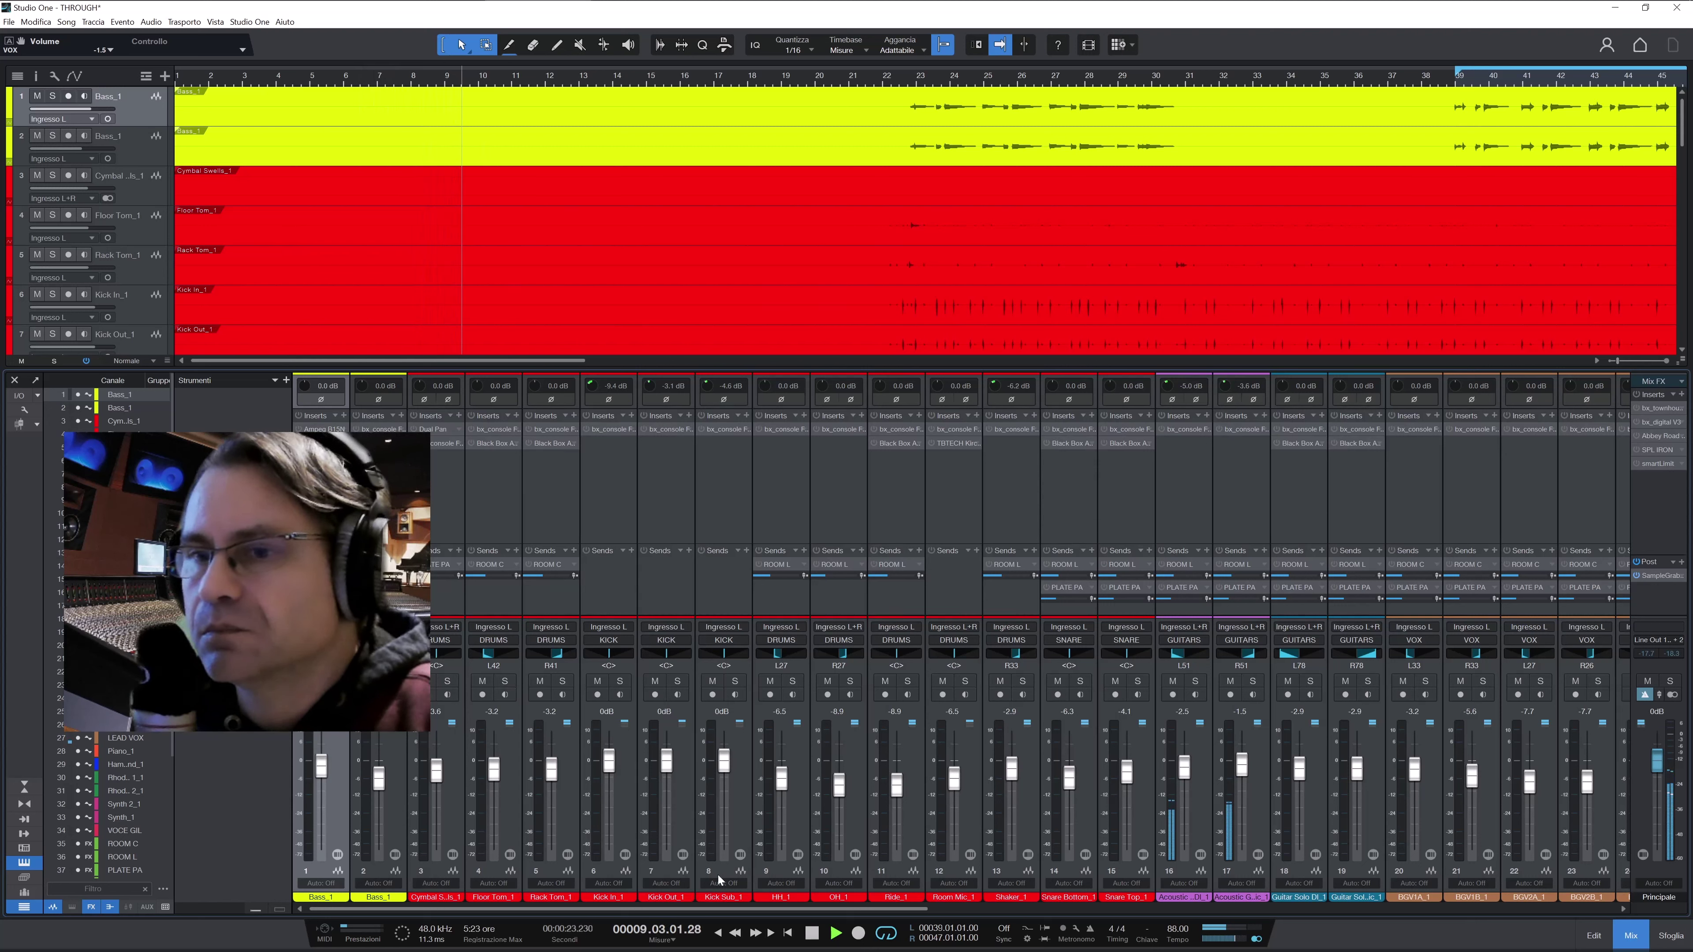
left_click_drag(762, 909, 1048, 910)
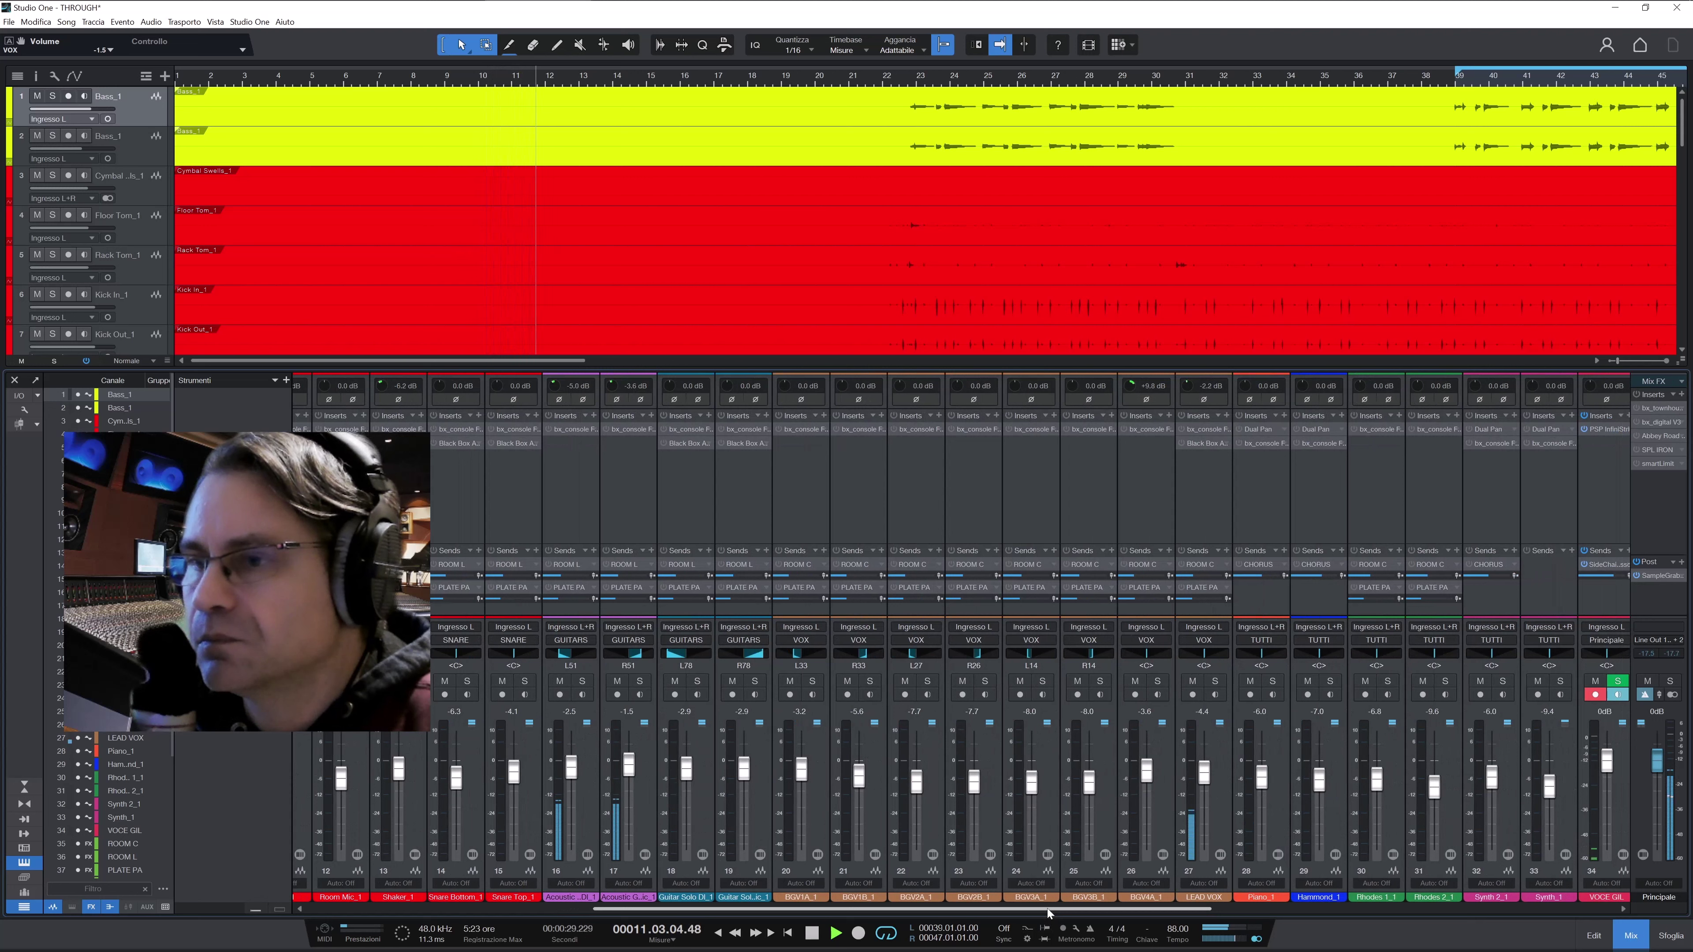
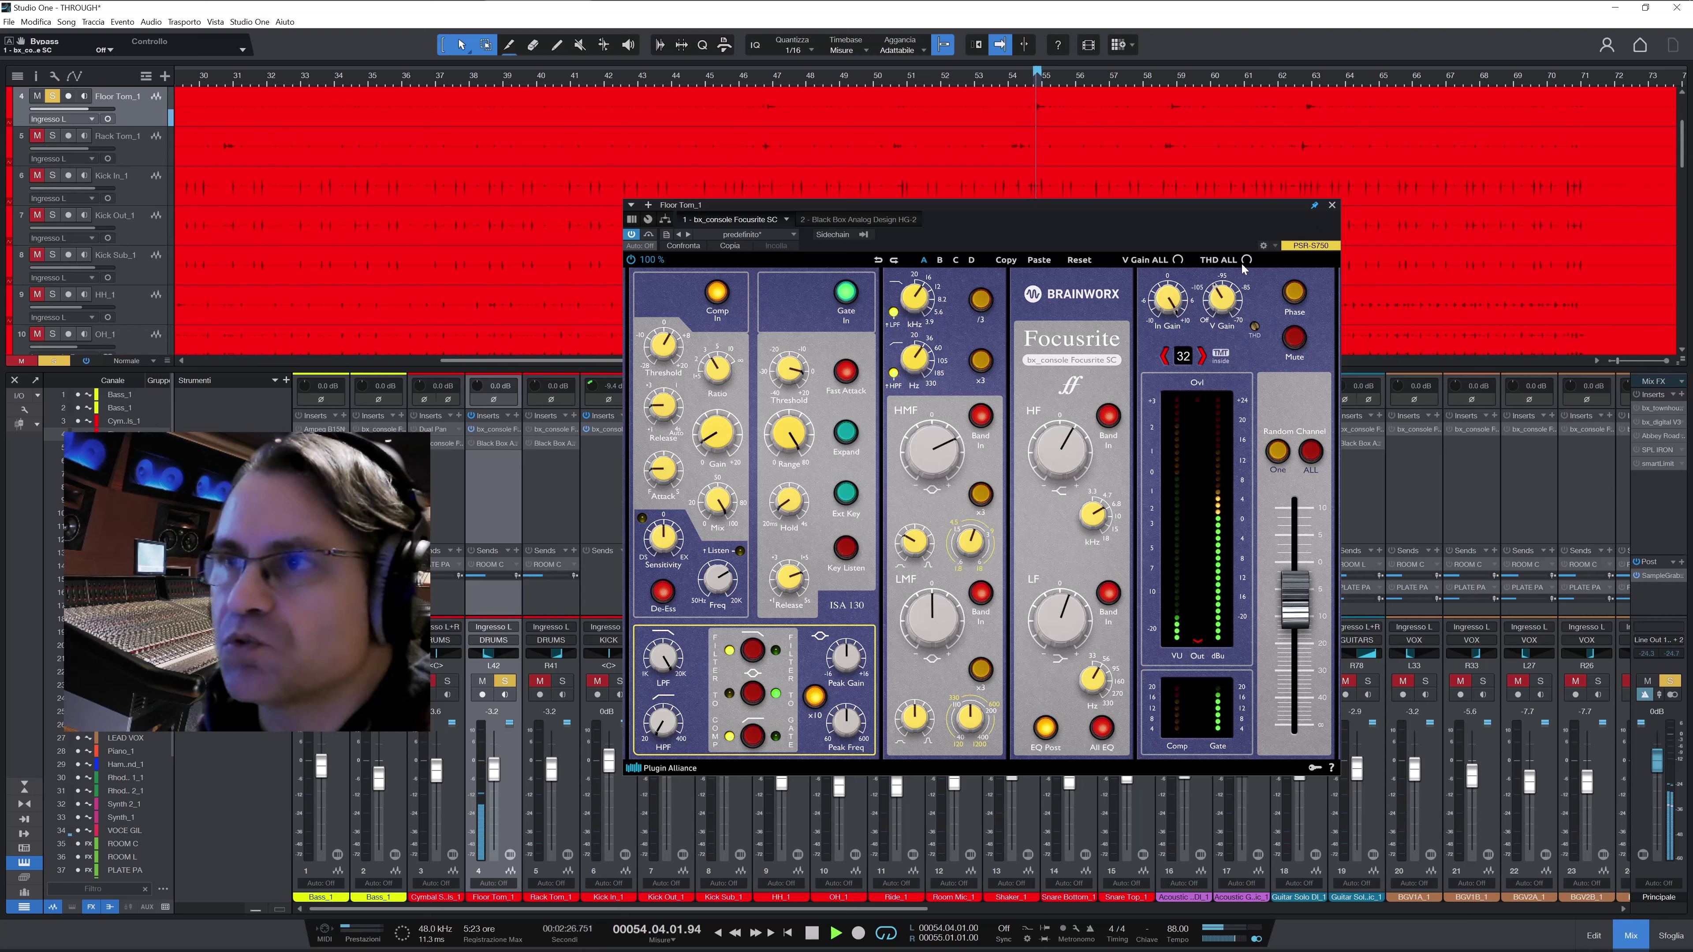
Audition the soloed Floor Tom's ROOM C send and compare its Black Box HG-2 with bypass on and off
key("Escape")
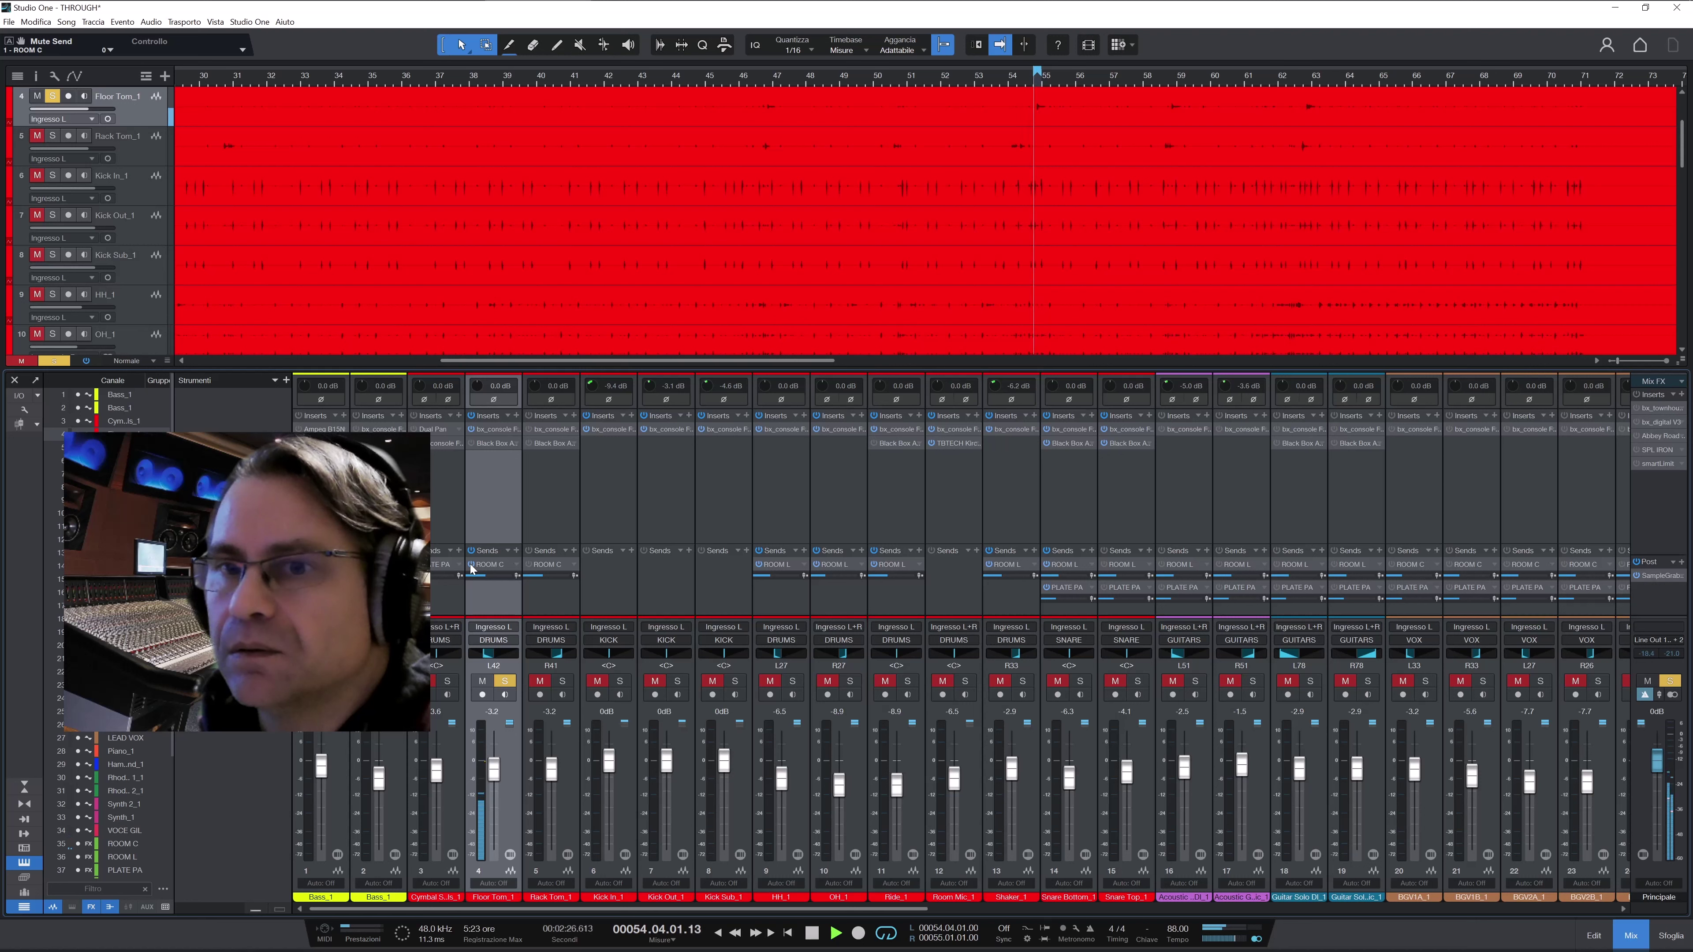
left_click(471, 564)
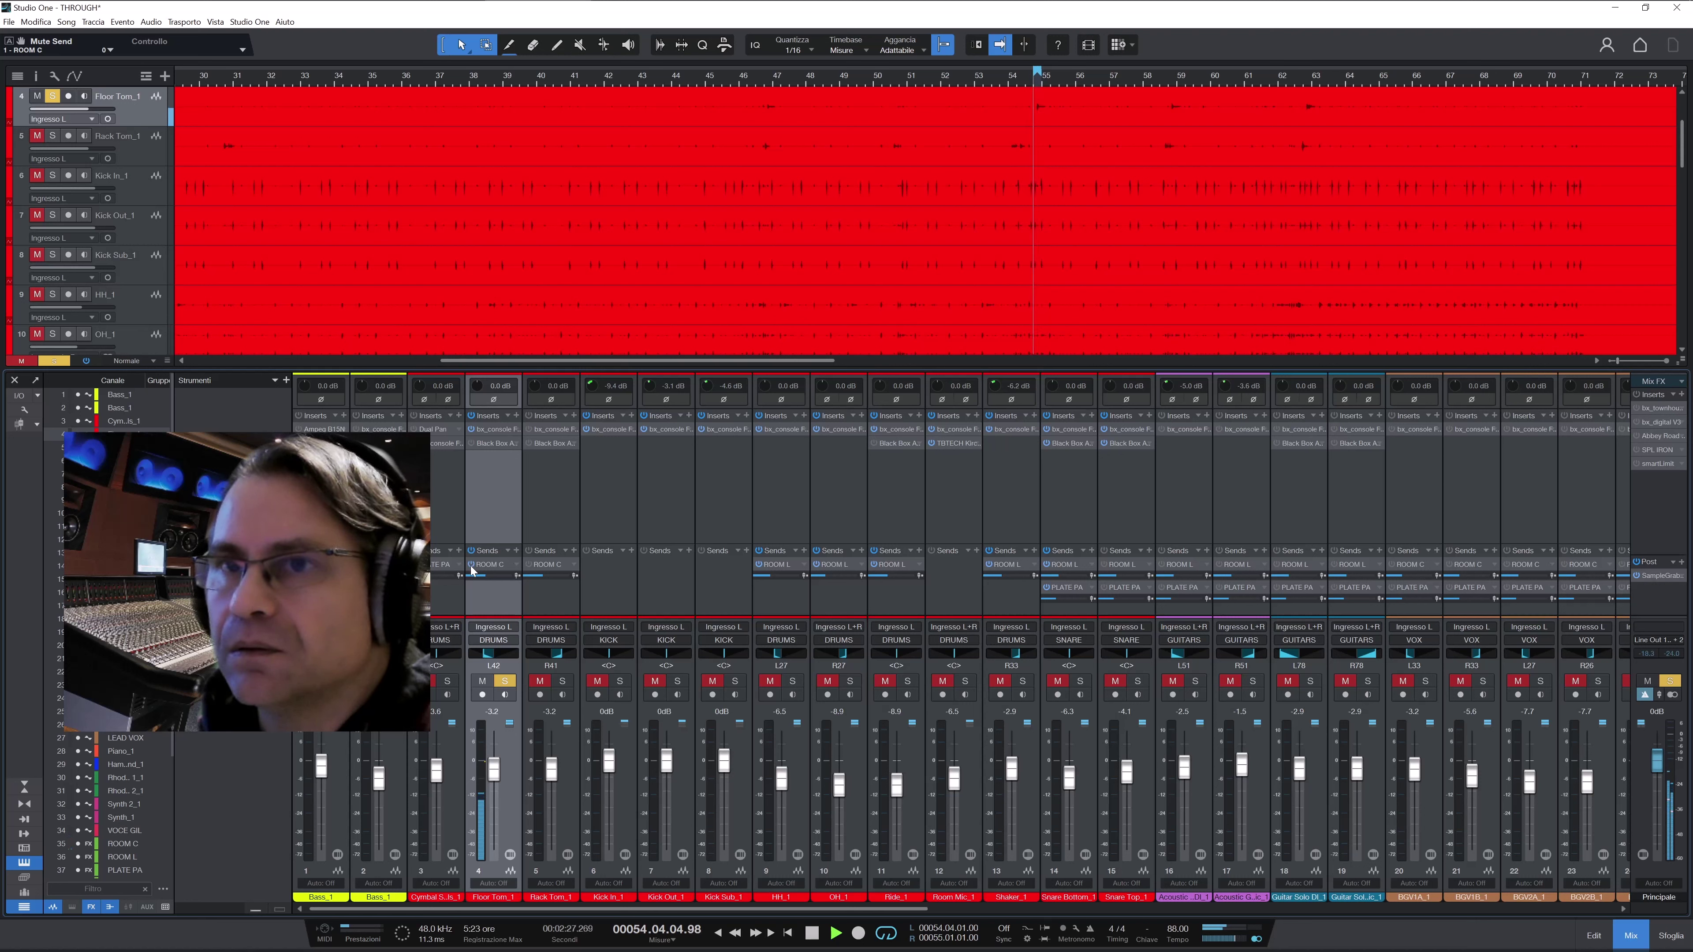
left_click(487, 444)
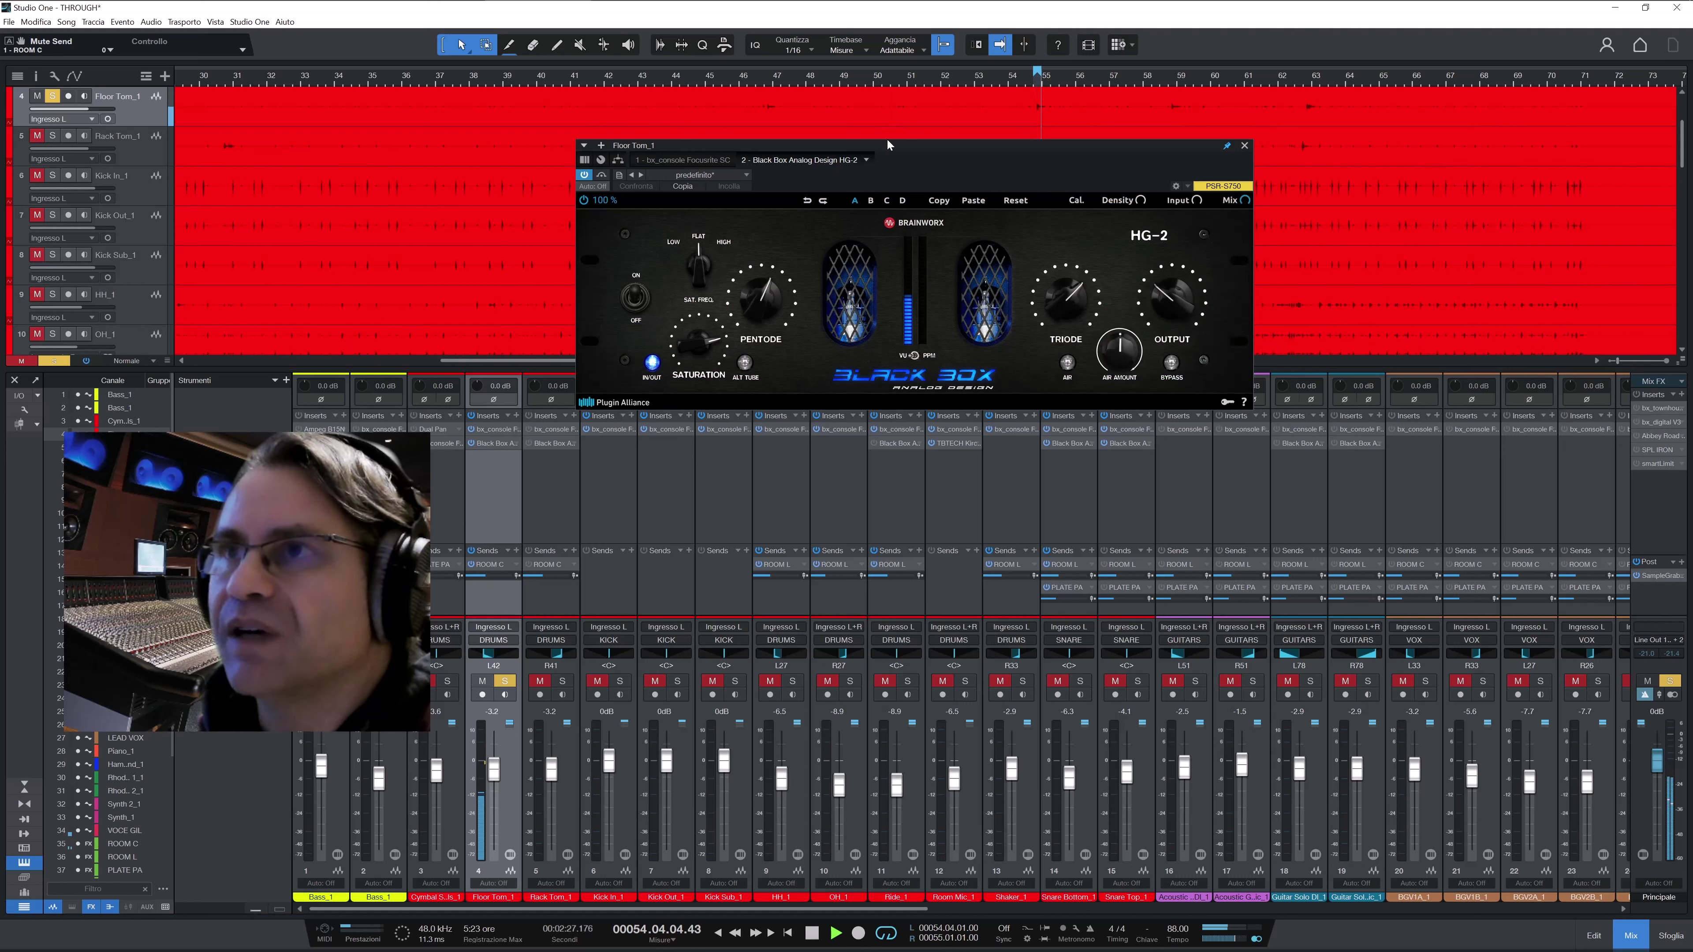
left_click_drag(887, 142, 914, 184)
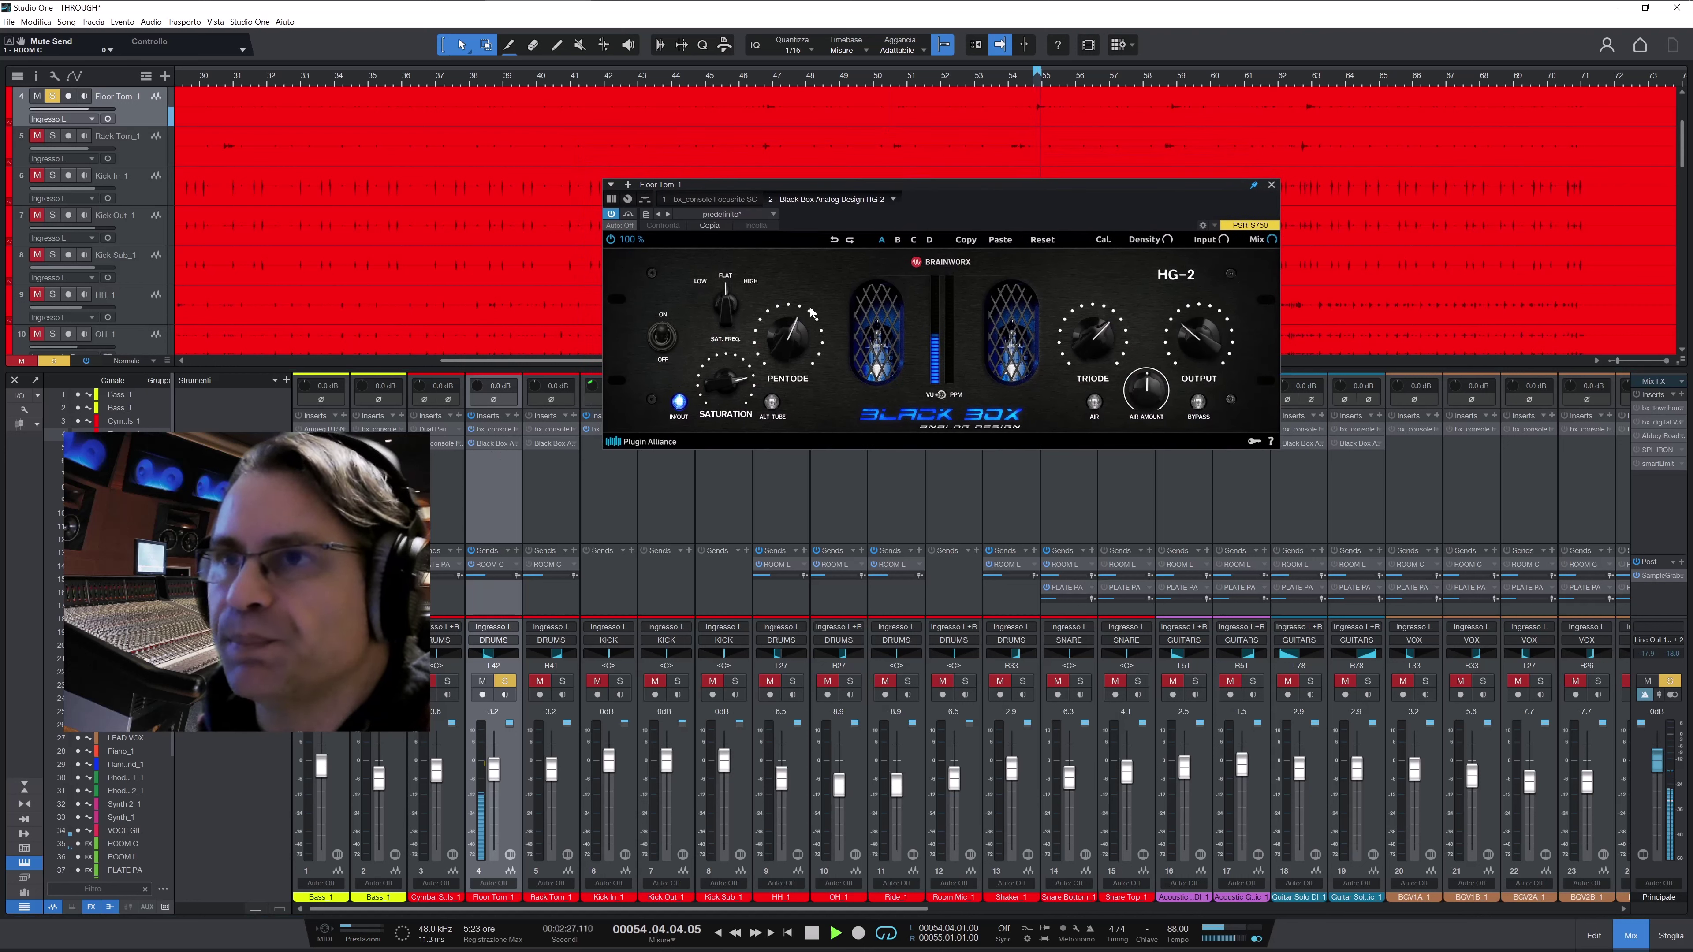
left_click(628, 215)
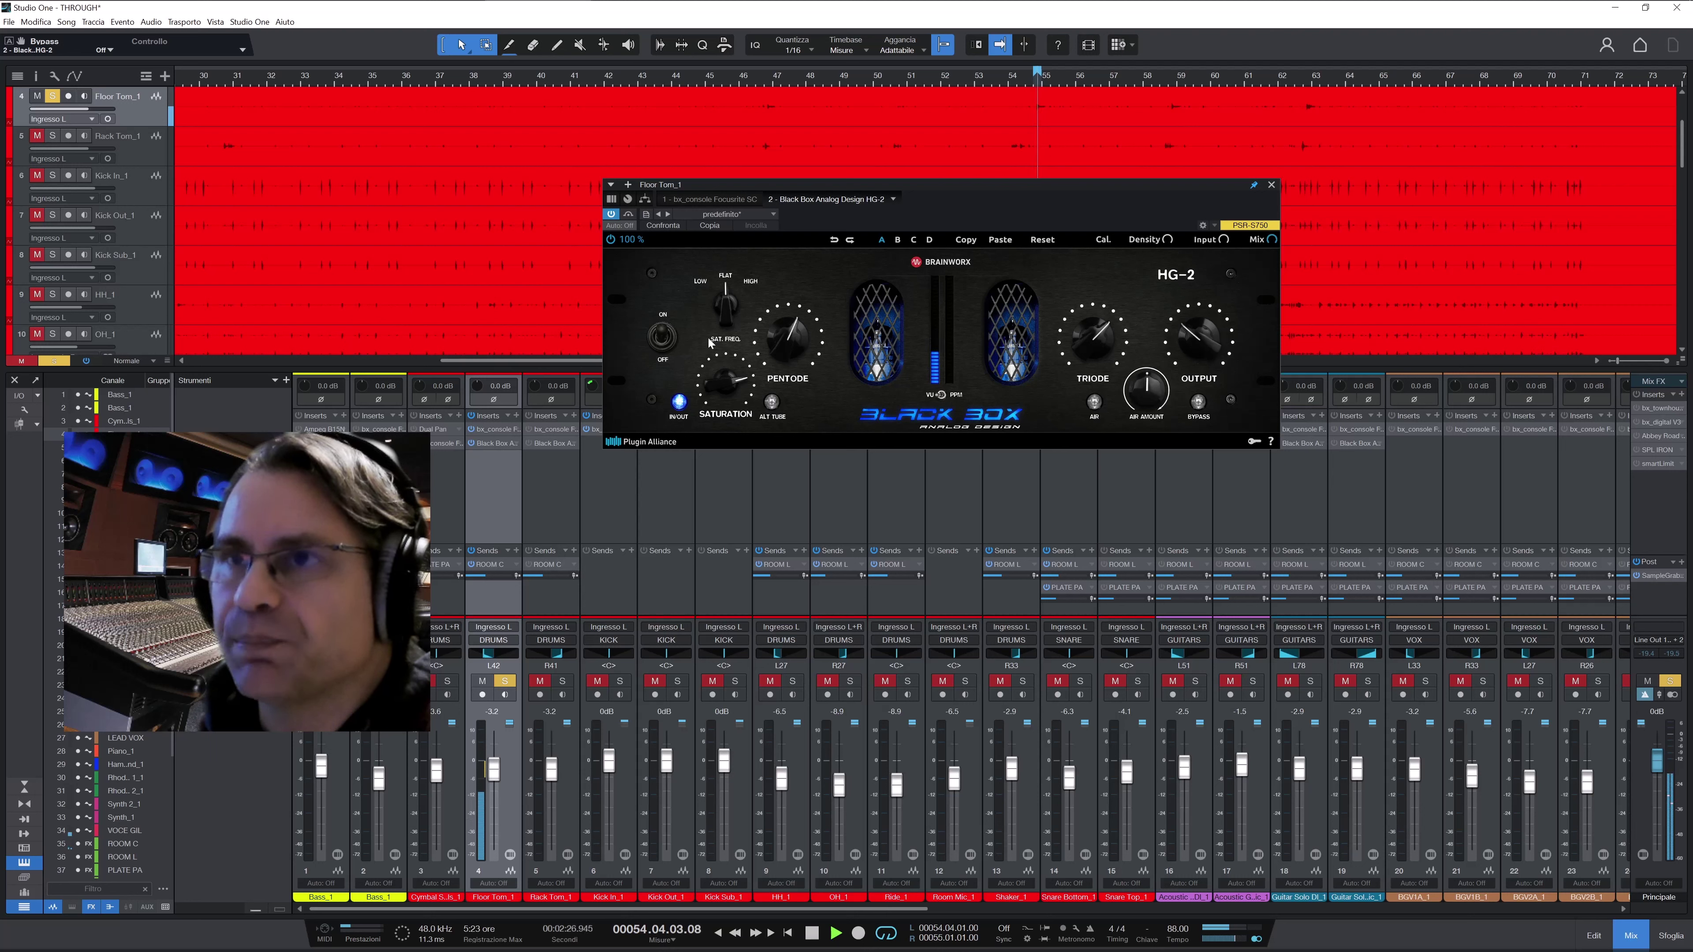
left_click(629, 214)
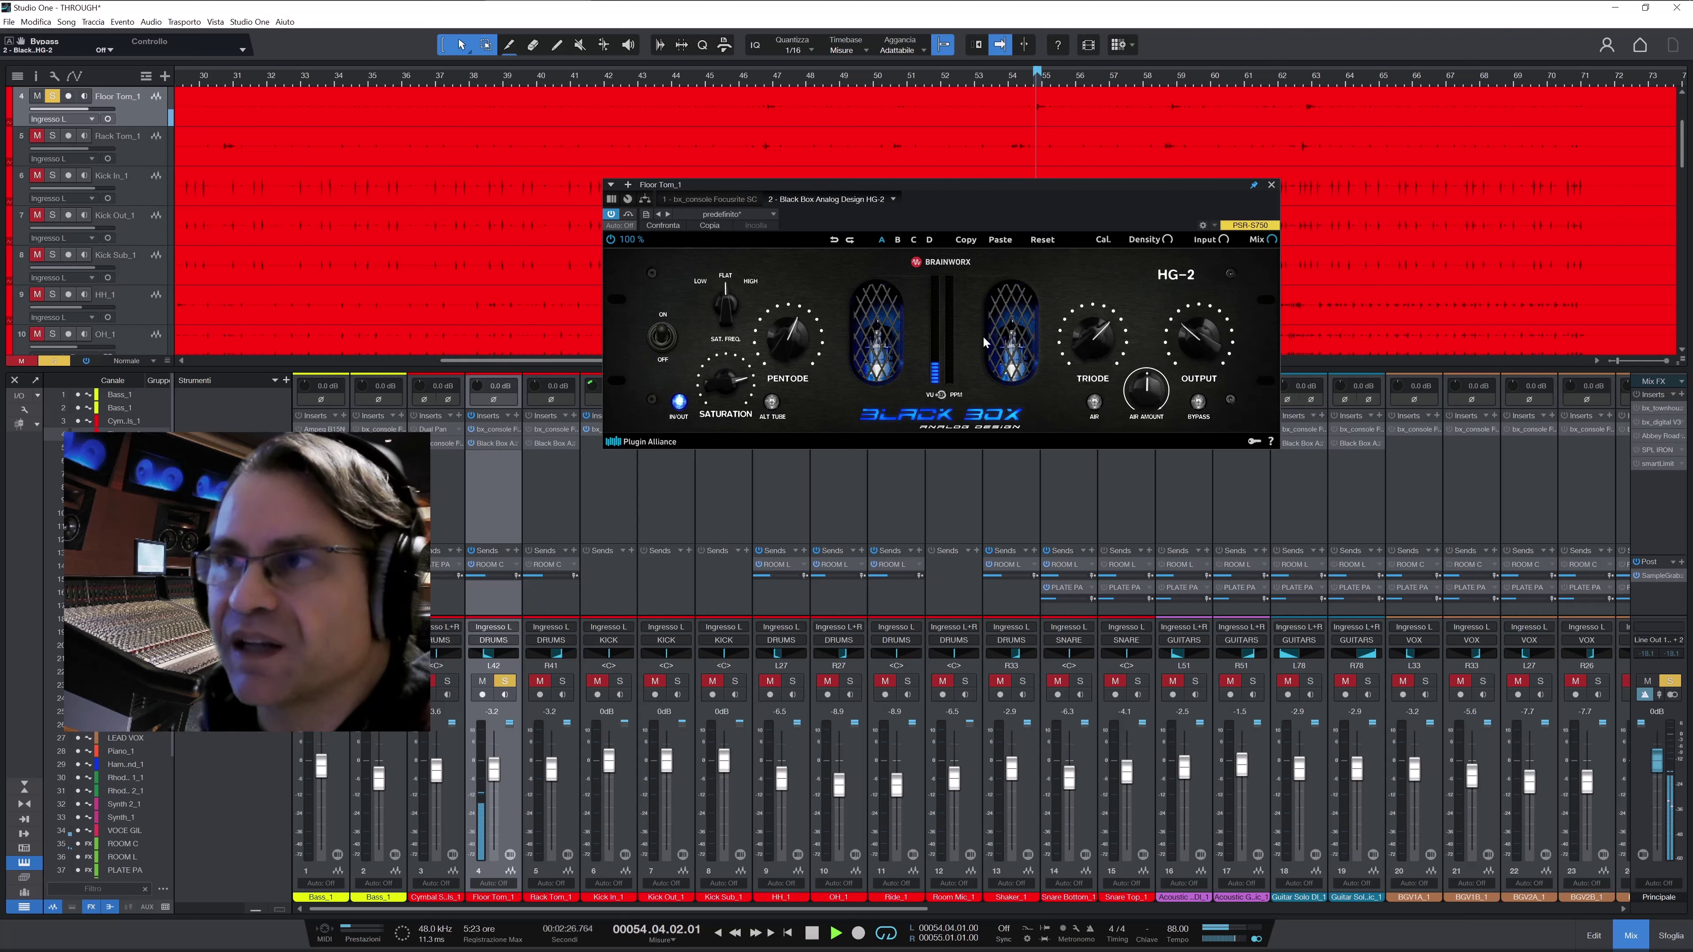
left_click(1272, 186)
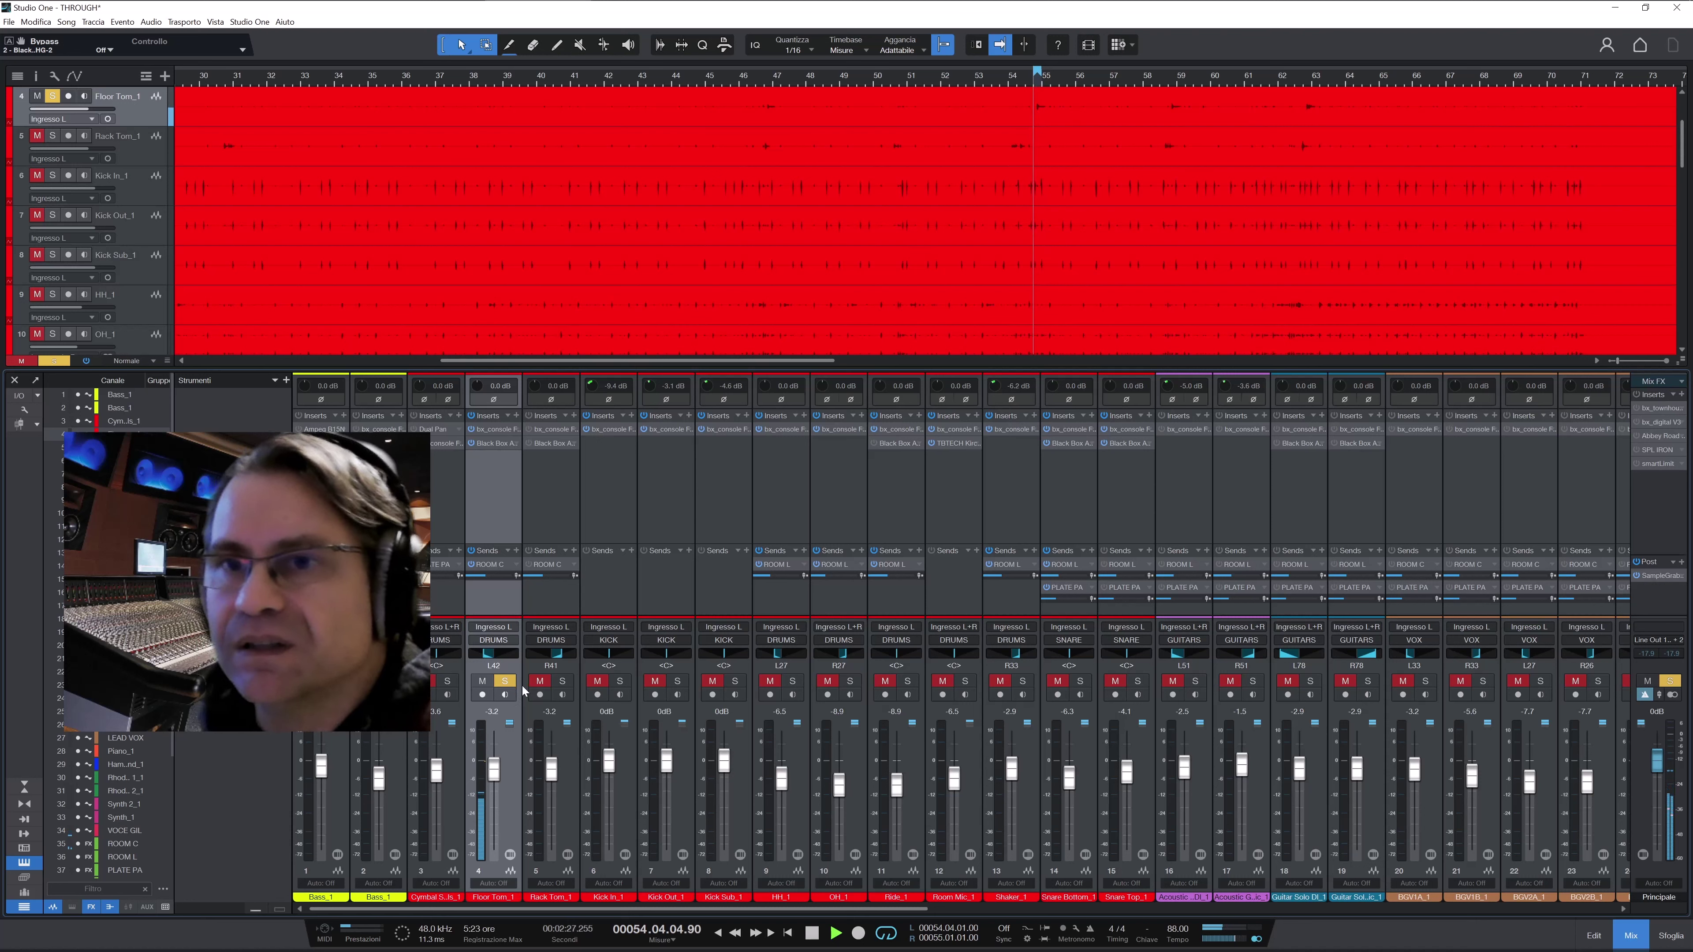
Solo the Rack Tom channel instead of the Floor Tom and open its bx_console Focusrite SC plugin
left_click(507, 683)
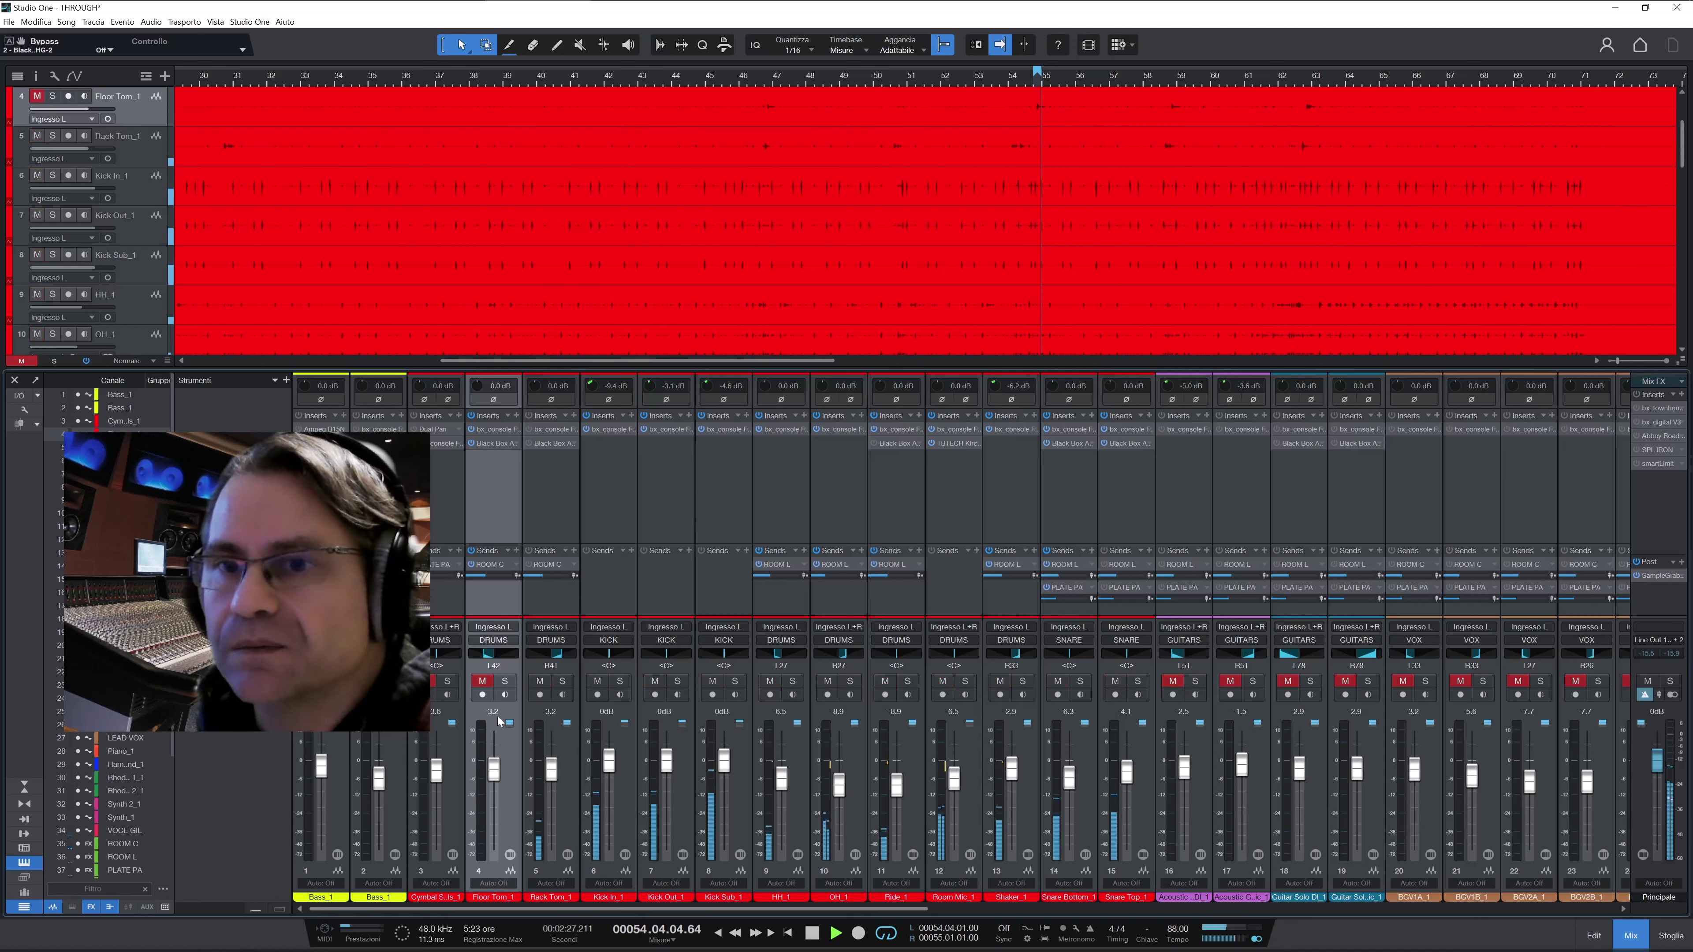
left_click(562, 681)
left_click(551, 429)
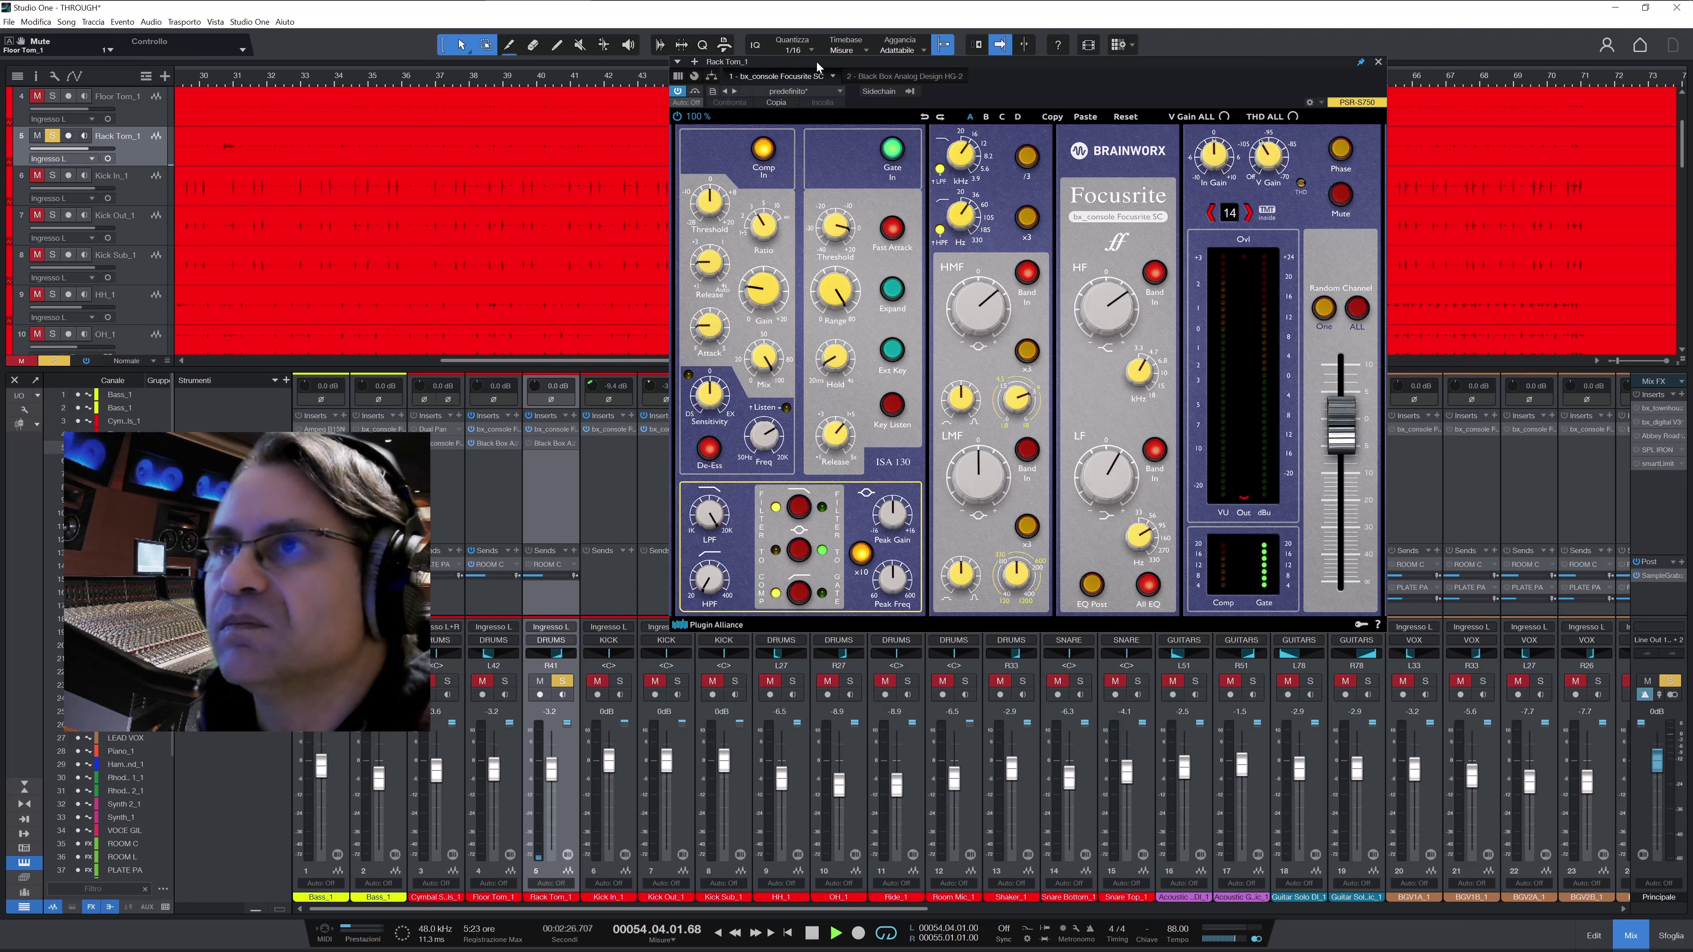
Loop playback around the Rack Tom hit at bar 54 and compare its Focusrite SC with bypass on and off
left_click_drag(816, 63, 793, 280)
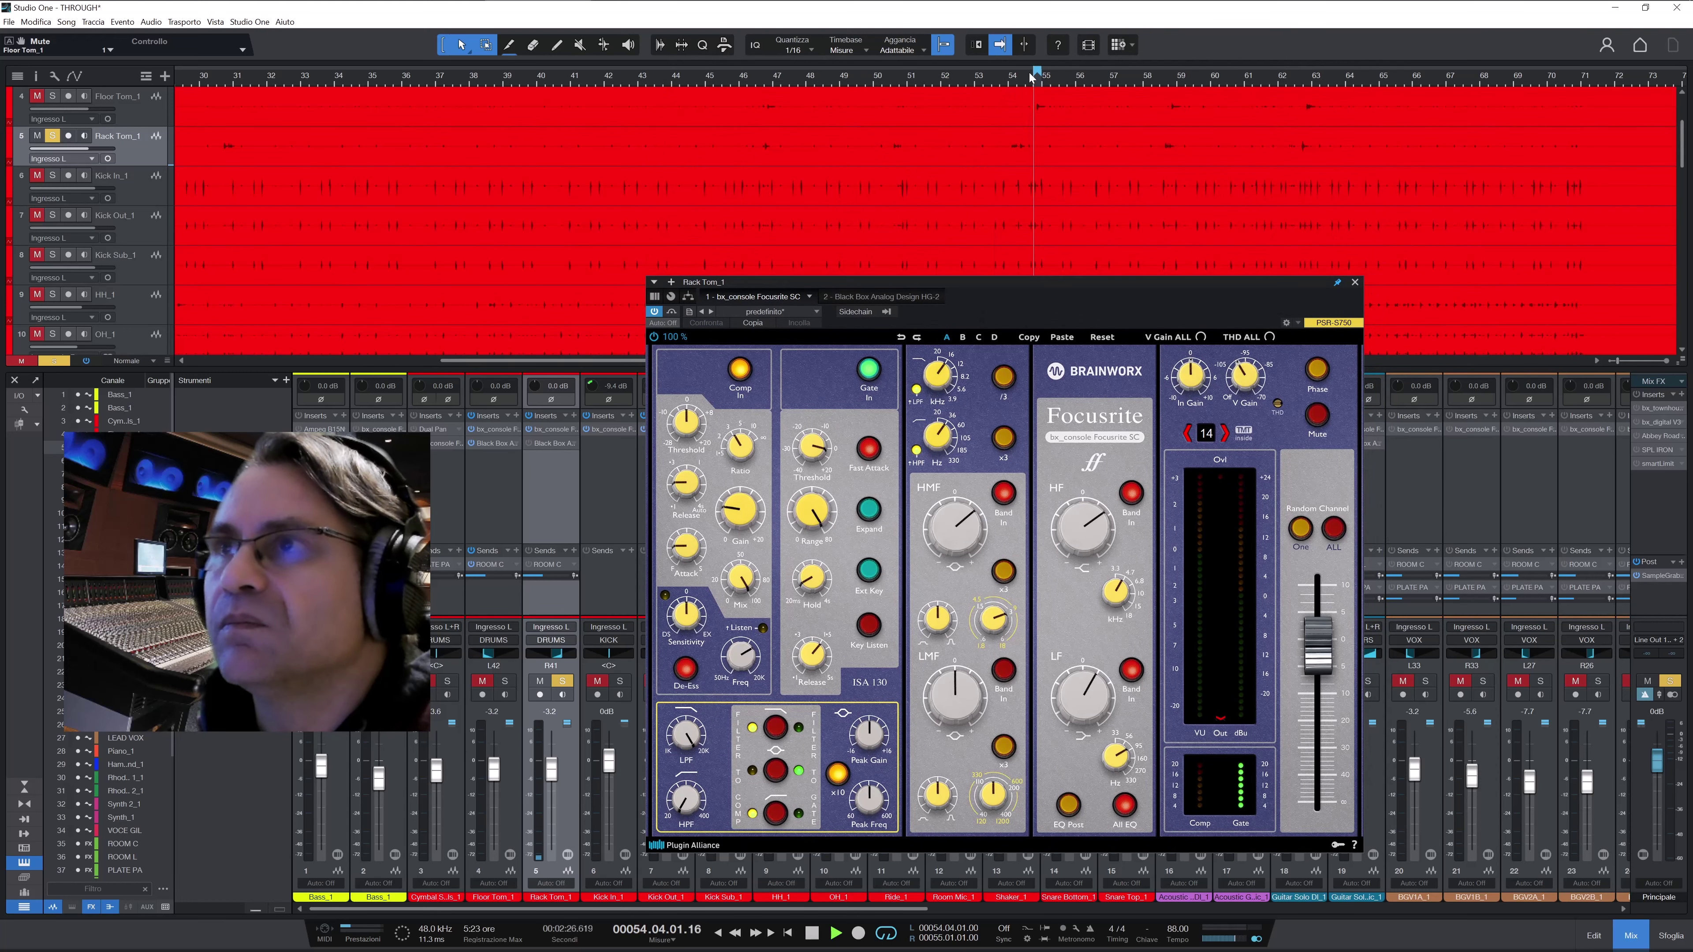
key("f")
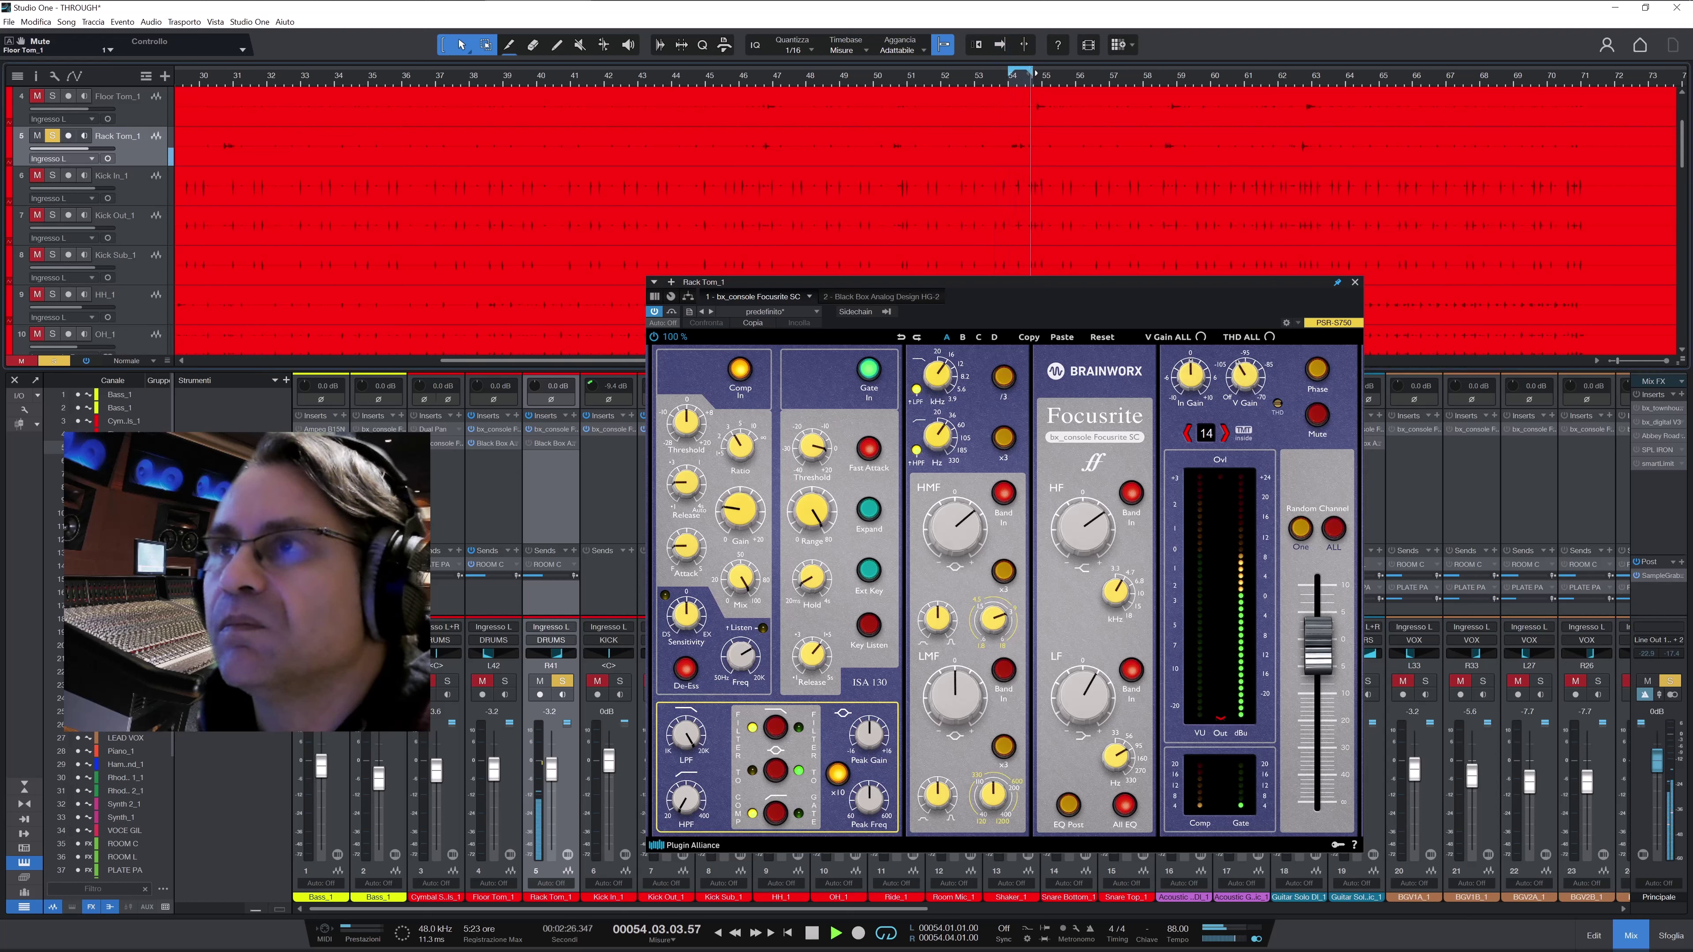
left_click_drag(672, 281, 710, 55)
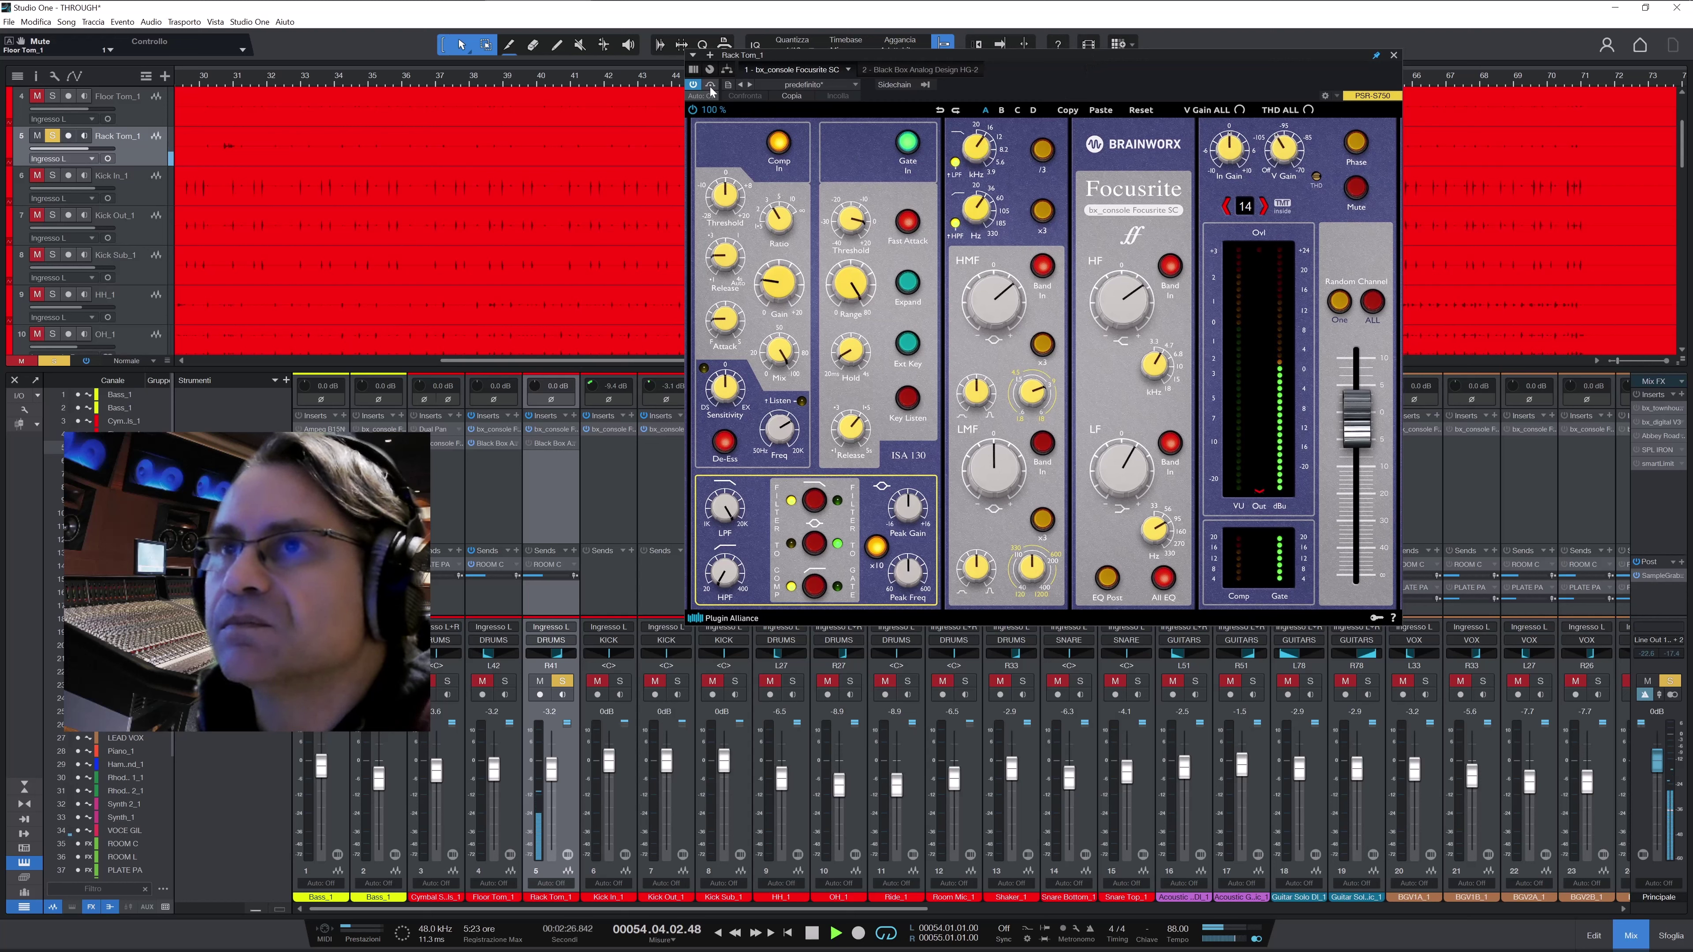
left_click(710, 85)
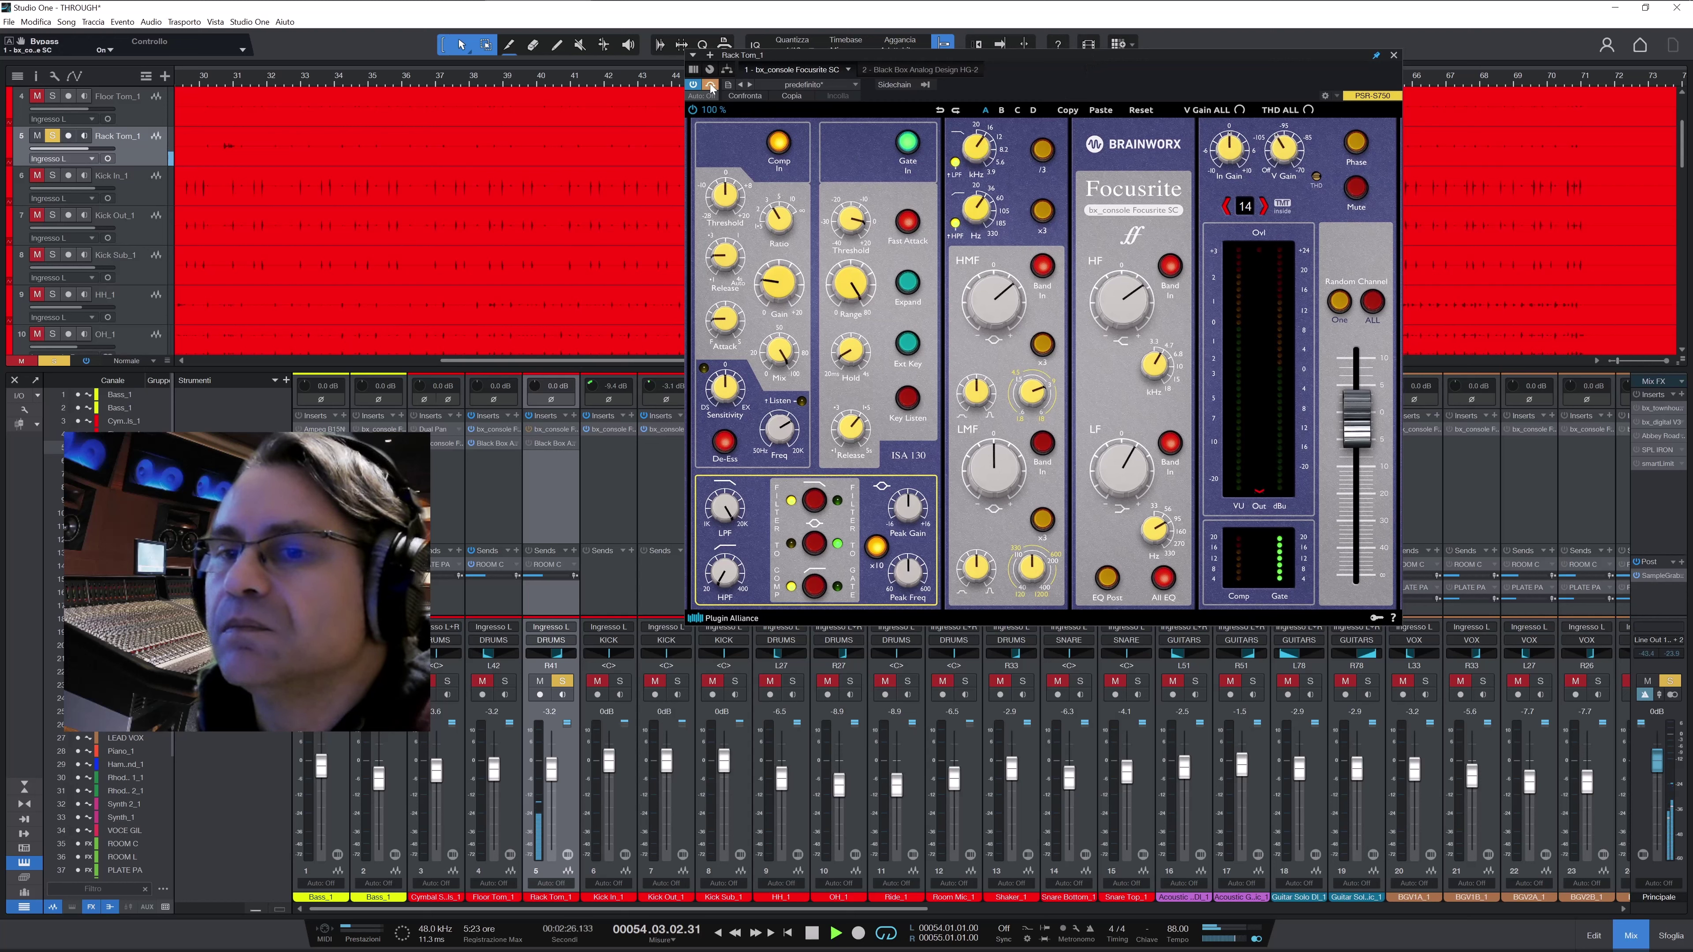
left_click(711, 86)
Examine the Rack Tom's Black Box HG-2 plugin and audition the channel's ROOM C send
left_click(920, 69)
left_click_drag(795, 60, 765, 164)
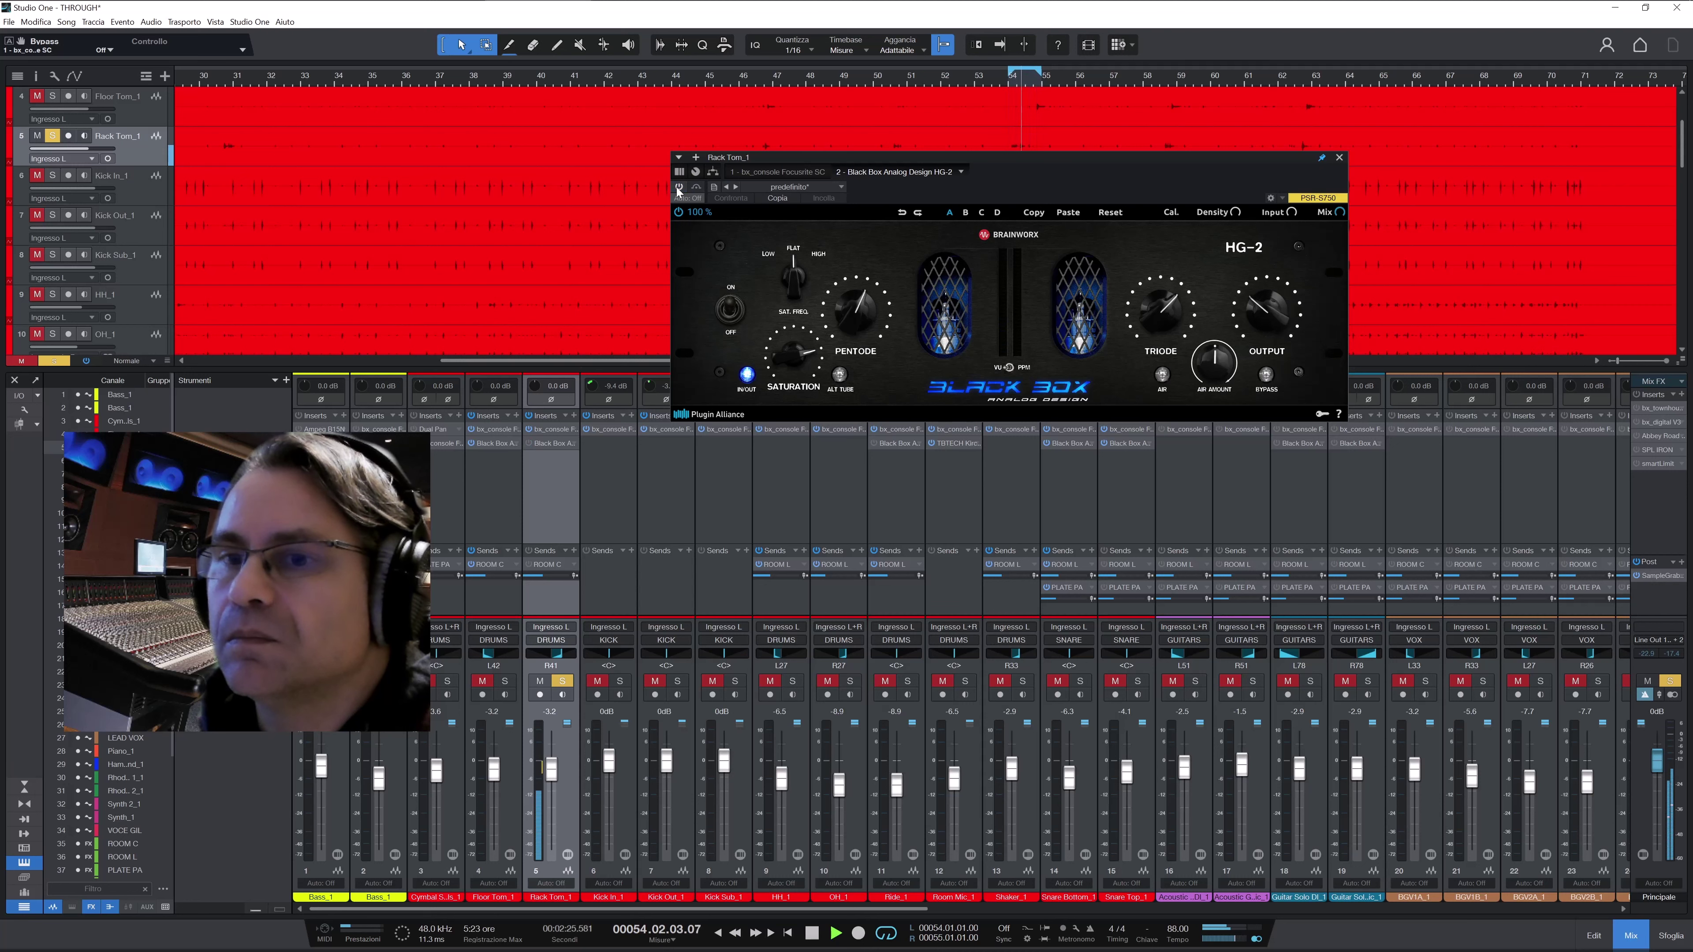
left_click(1339, 158)
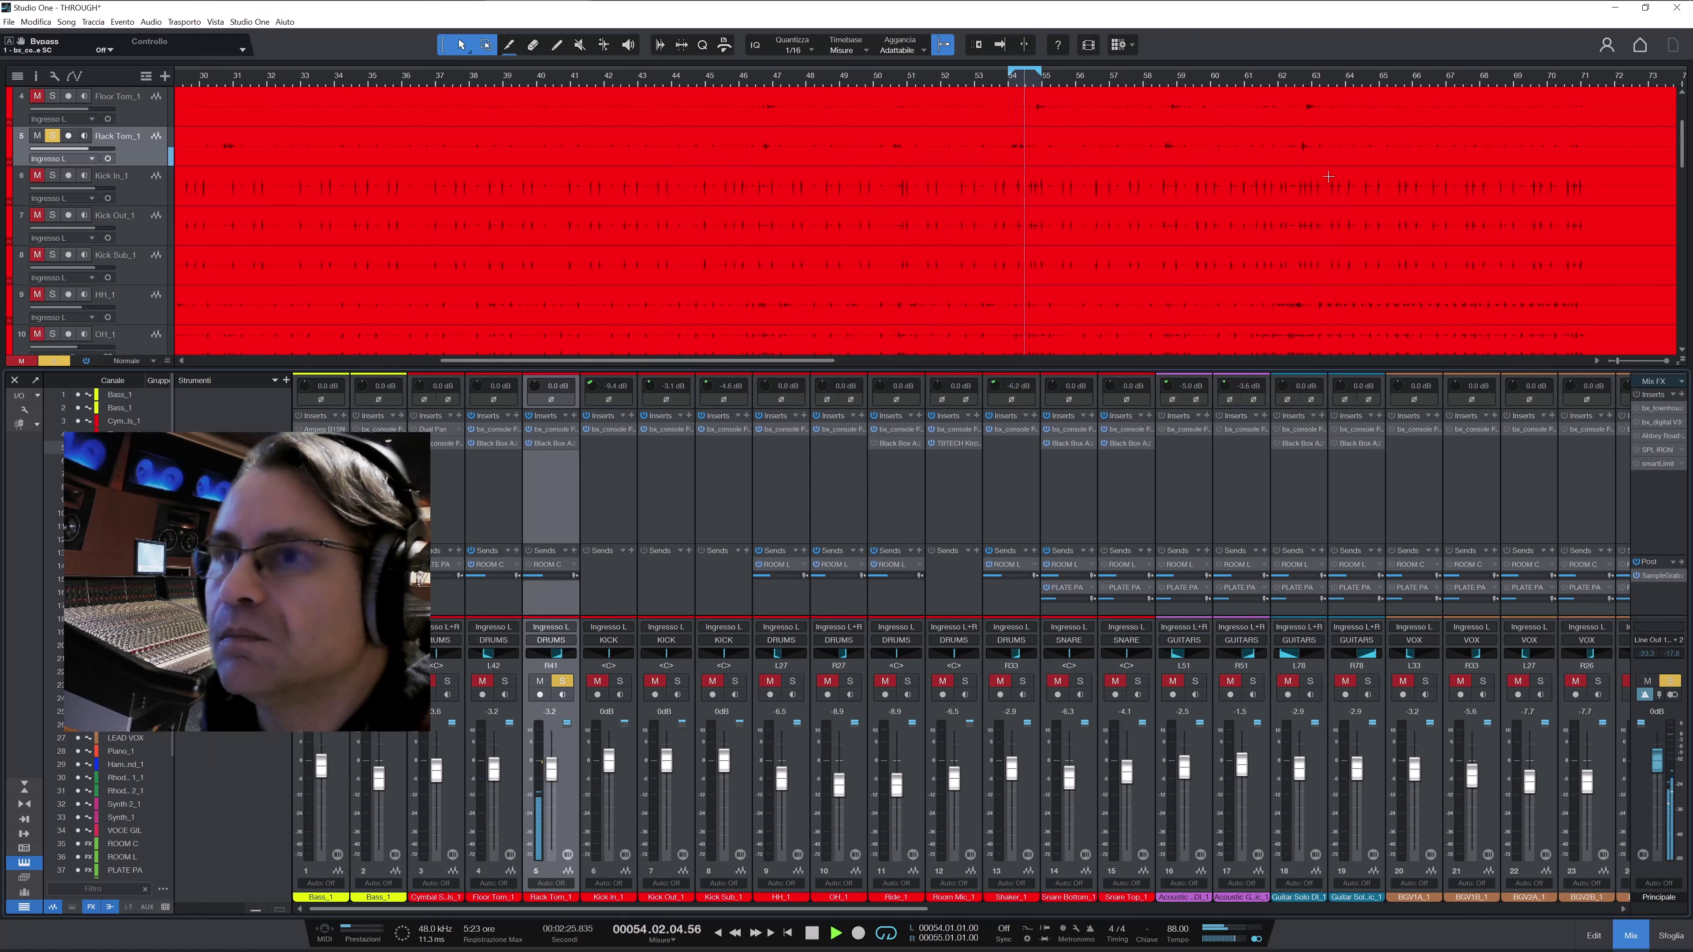
left_click(530, 565)
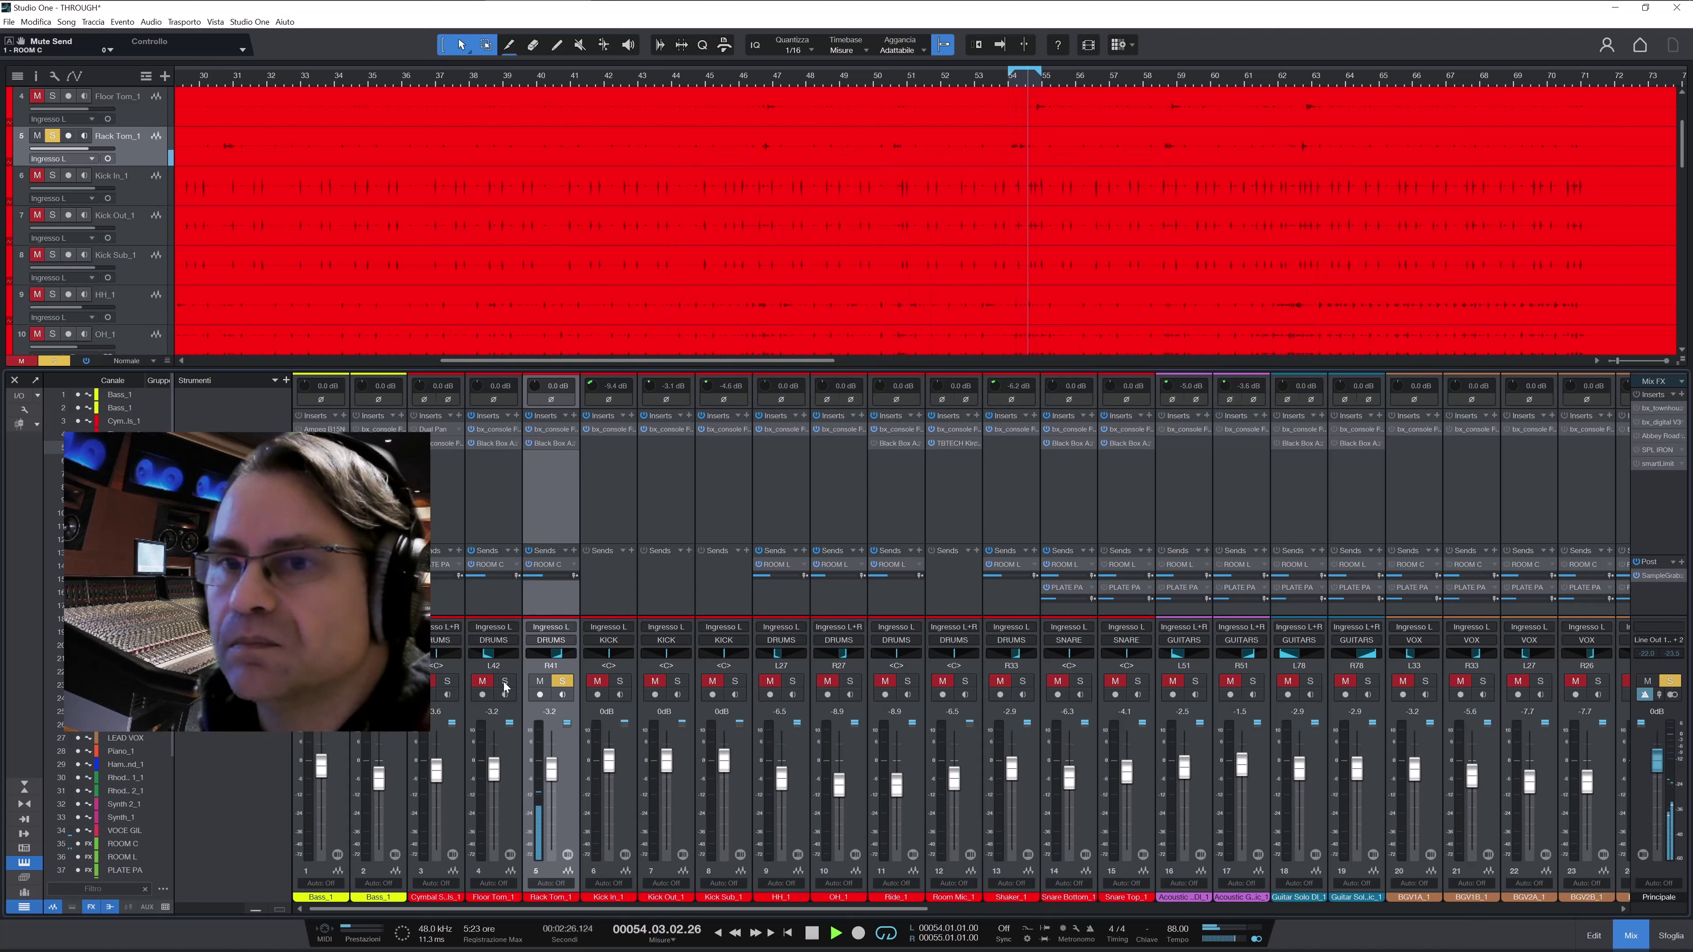
Unsolo the Rack Tom and extend the loop range to run from bar 47 to bar 55
left_click(562, 681)
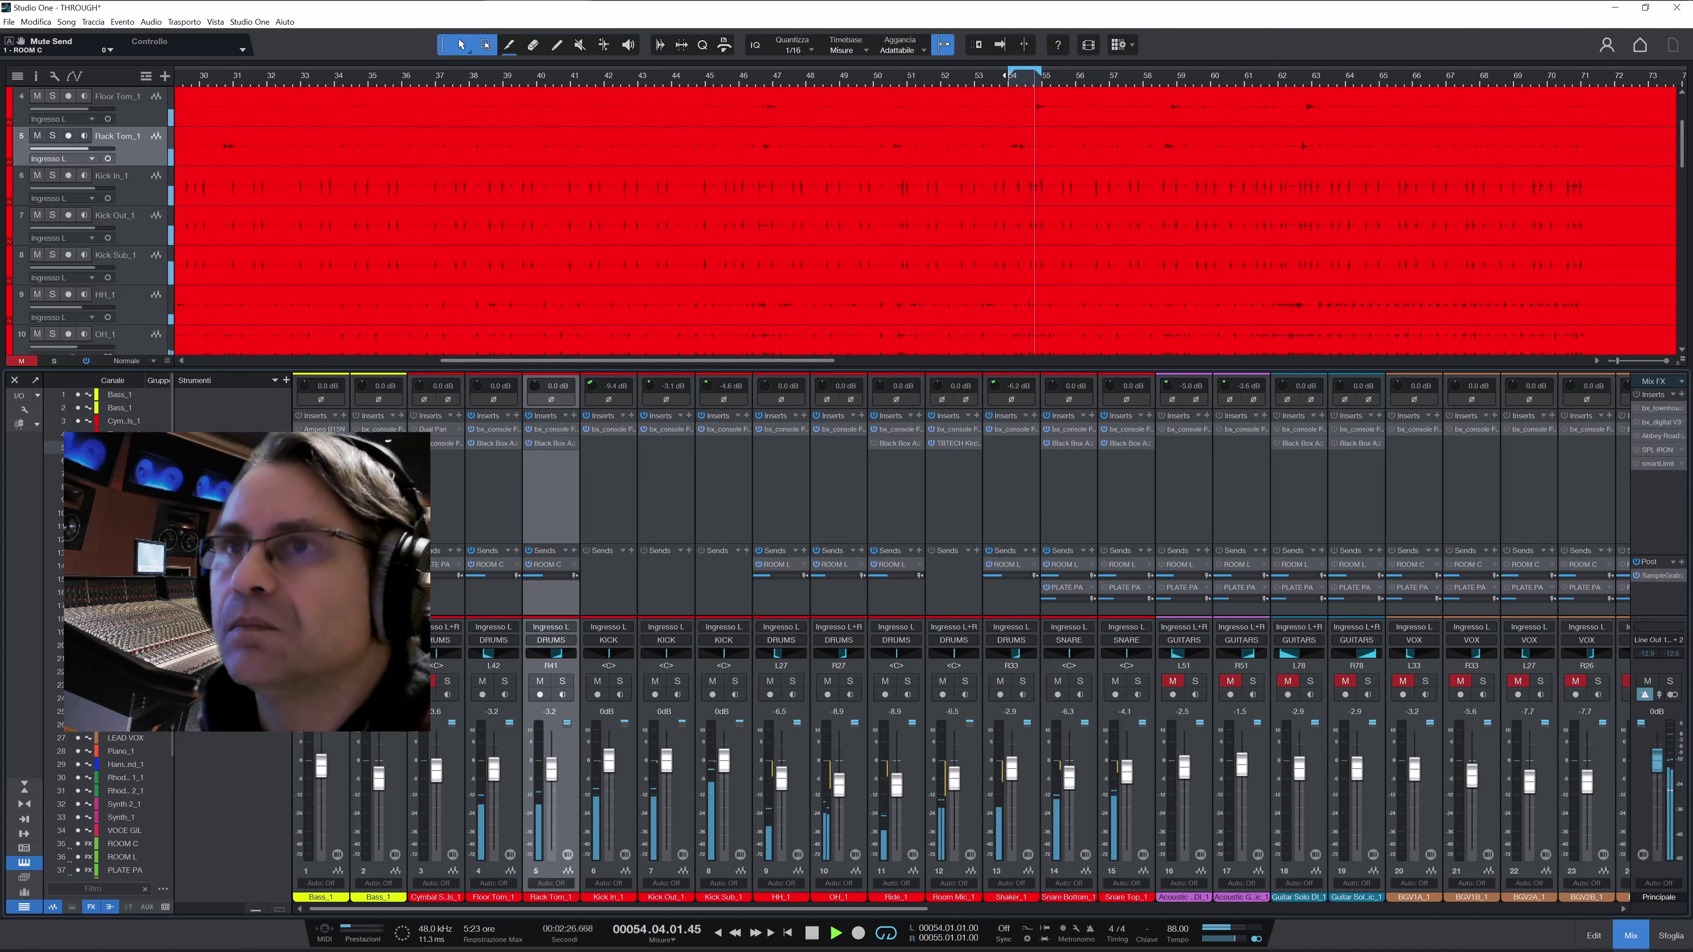
scroll(937, 151, "up", 3)
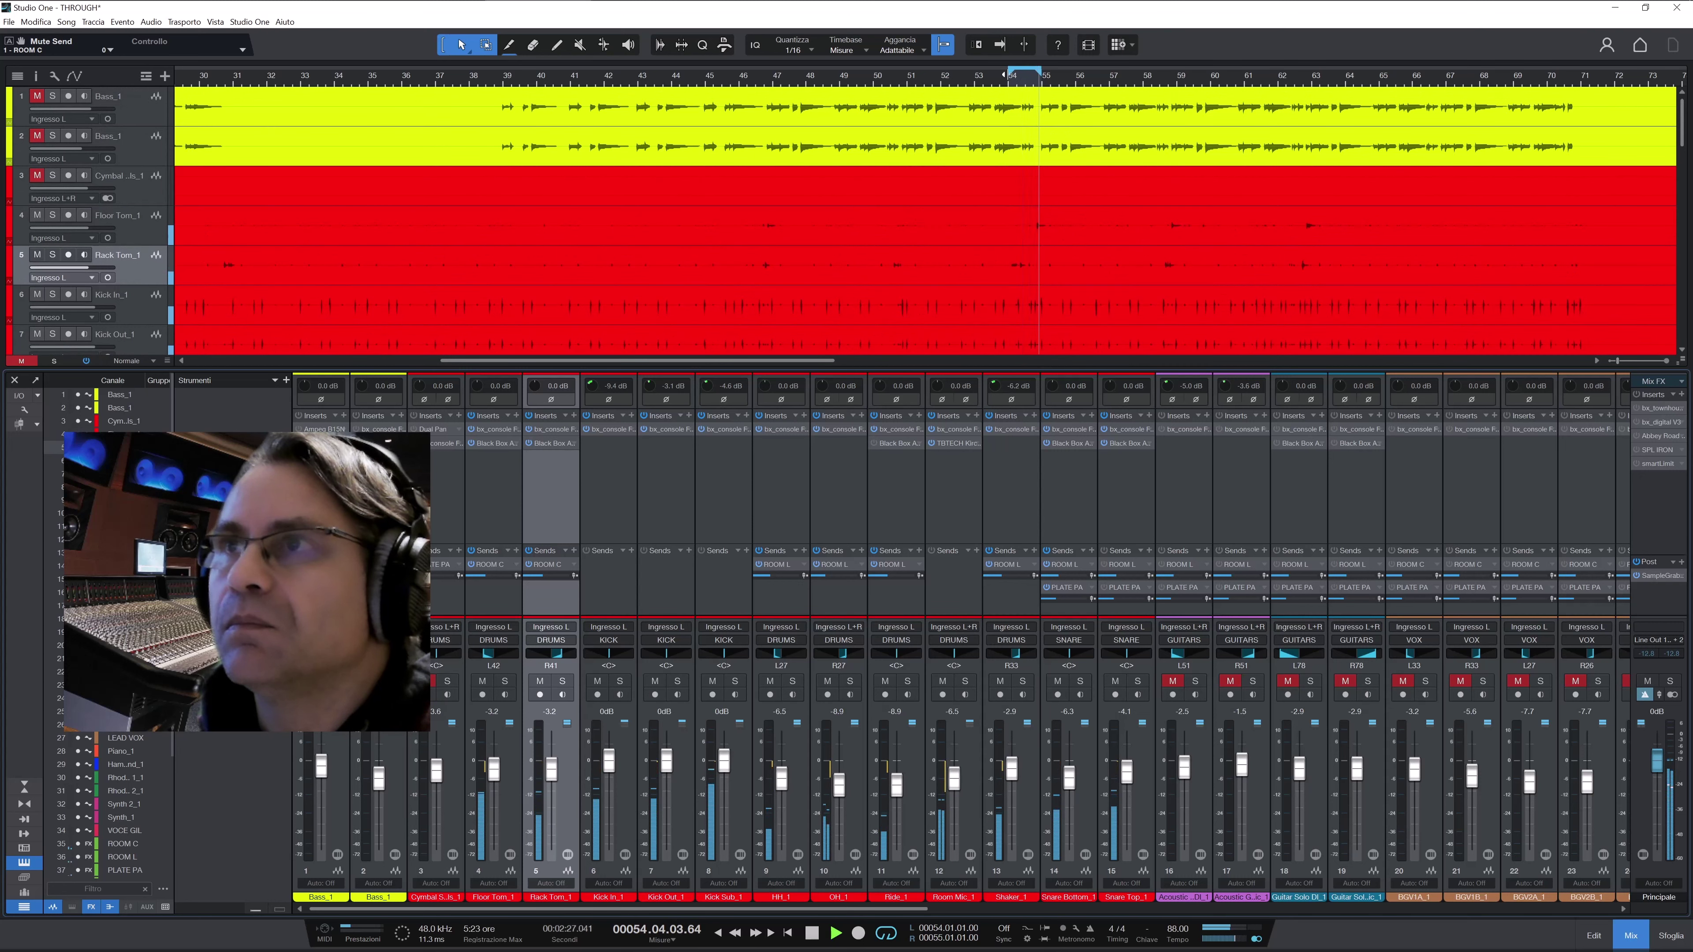
left_click_drag(1003, 74, 775, 81)
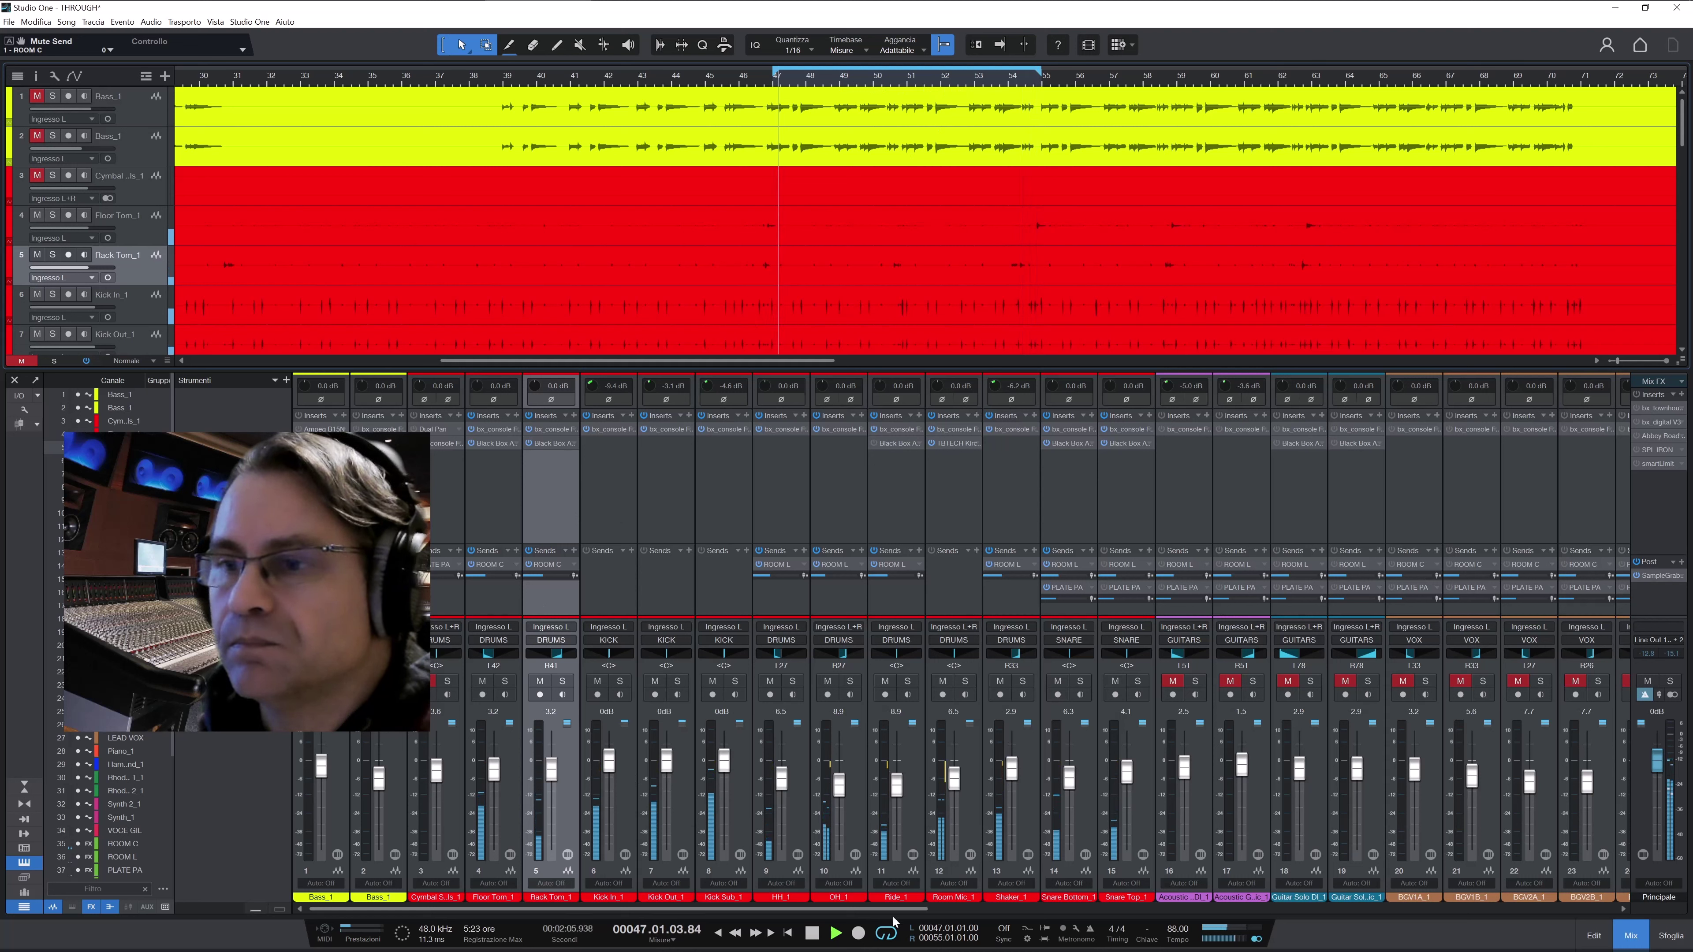
Unmute and solo the Cymbal Swells channel and play its swell around bar 78
key("f")
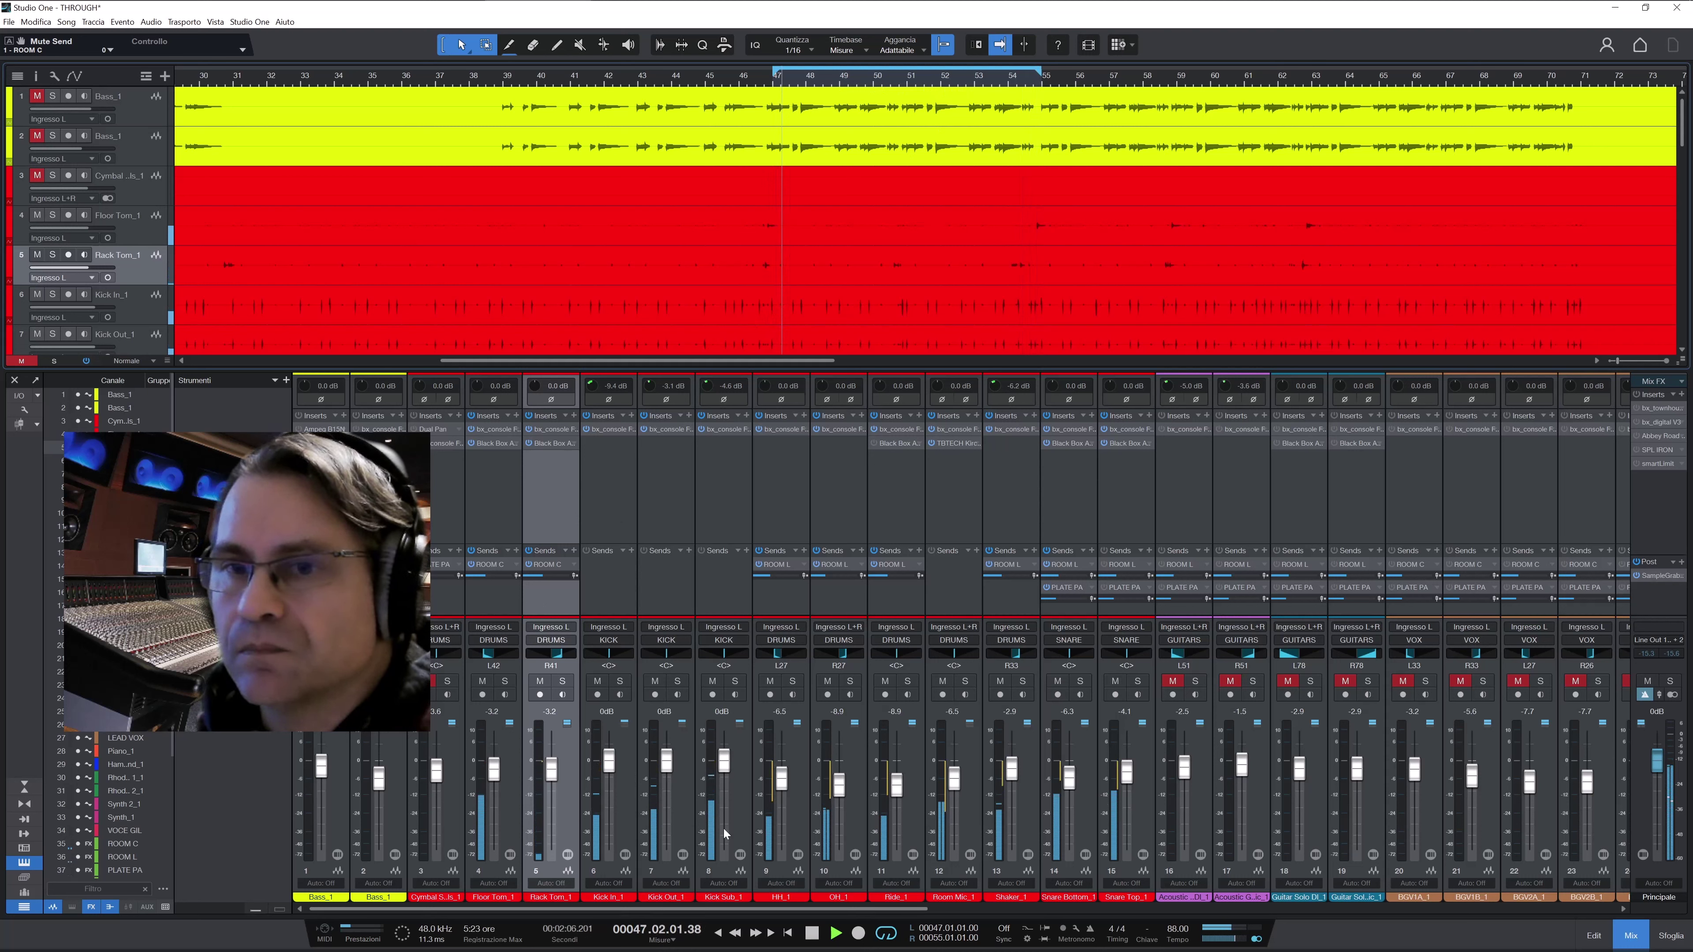
left_click(439, 681)
left_click(446, 681)
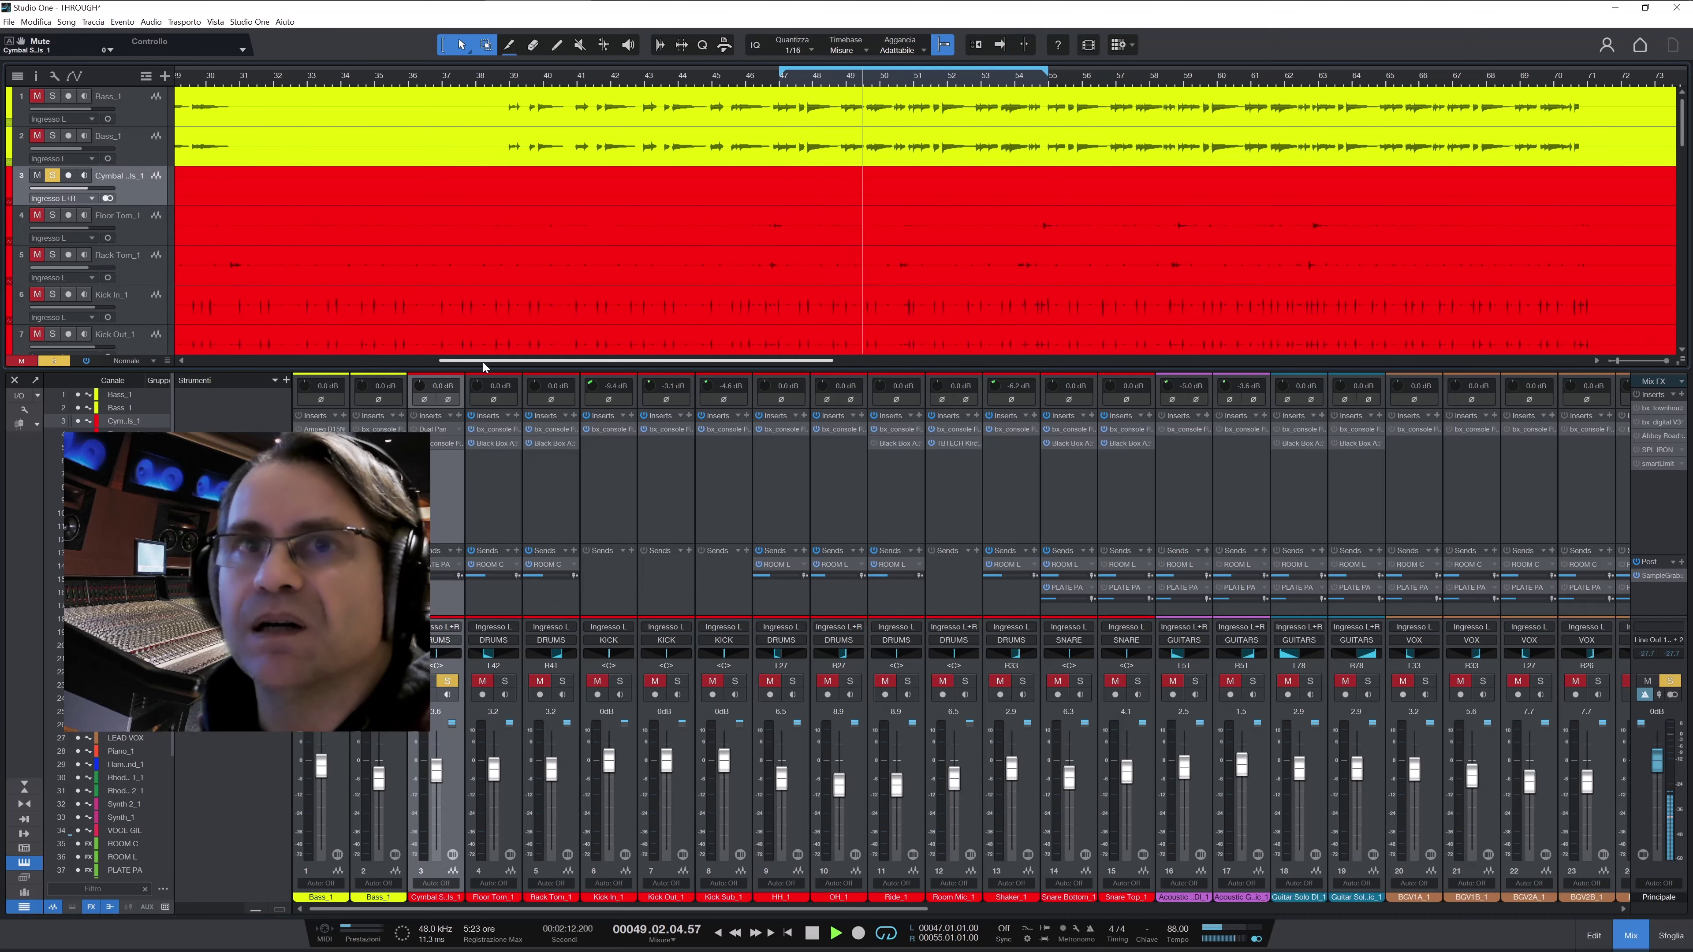
left_click_drag(483, 363, 720, 358)
left_click(940, 80)
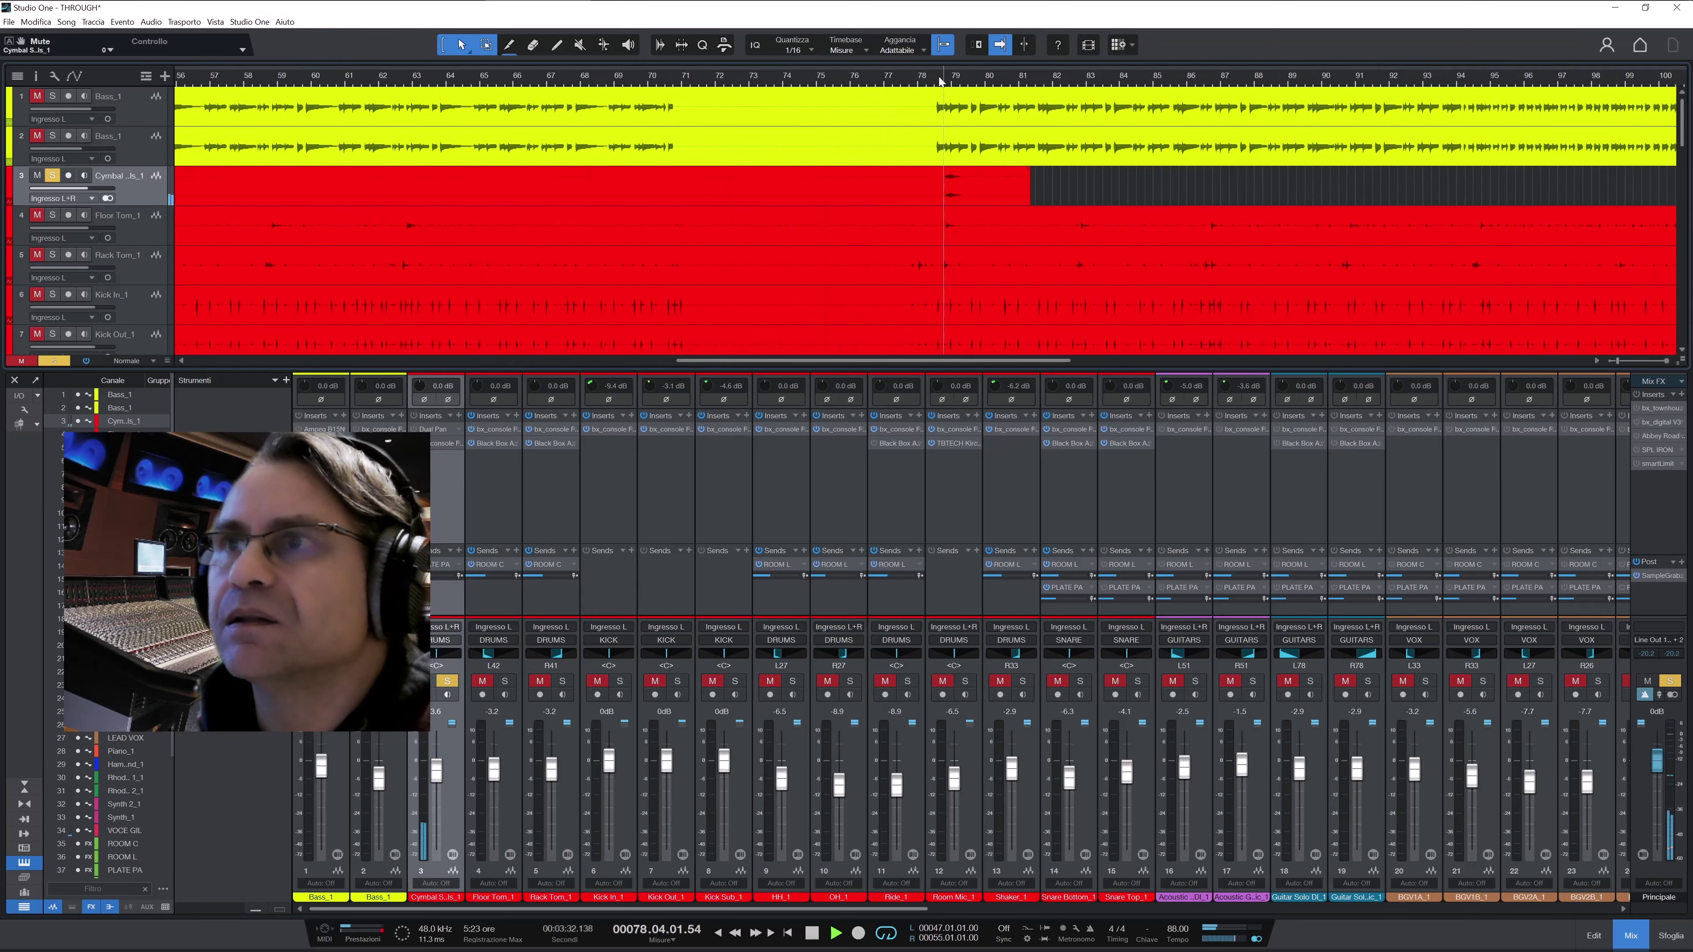
Open and activate the Cymbal Swells' Dual Pan plugin and loop playback from 78.04.01 to 79.03.01
left_click(433, 429)
left_click_drag(883, 642, 749, 275)
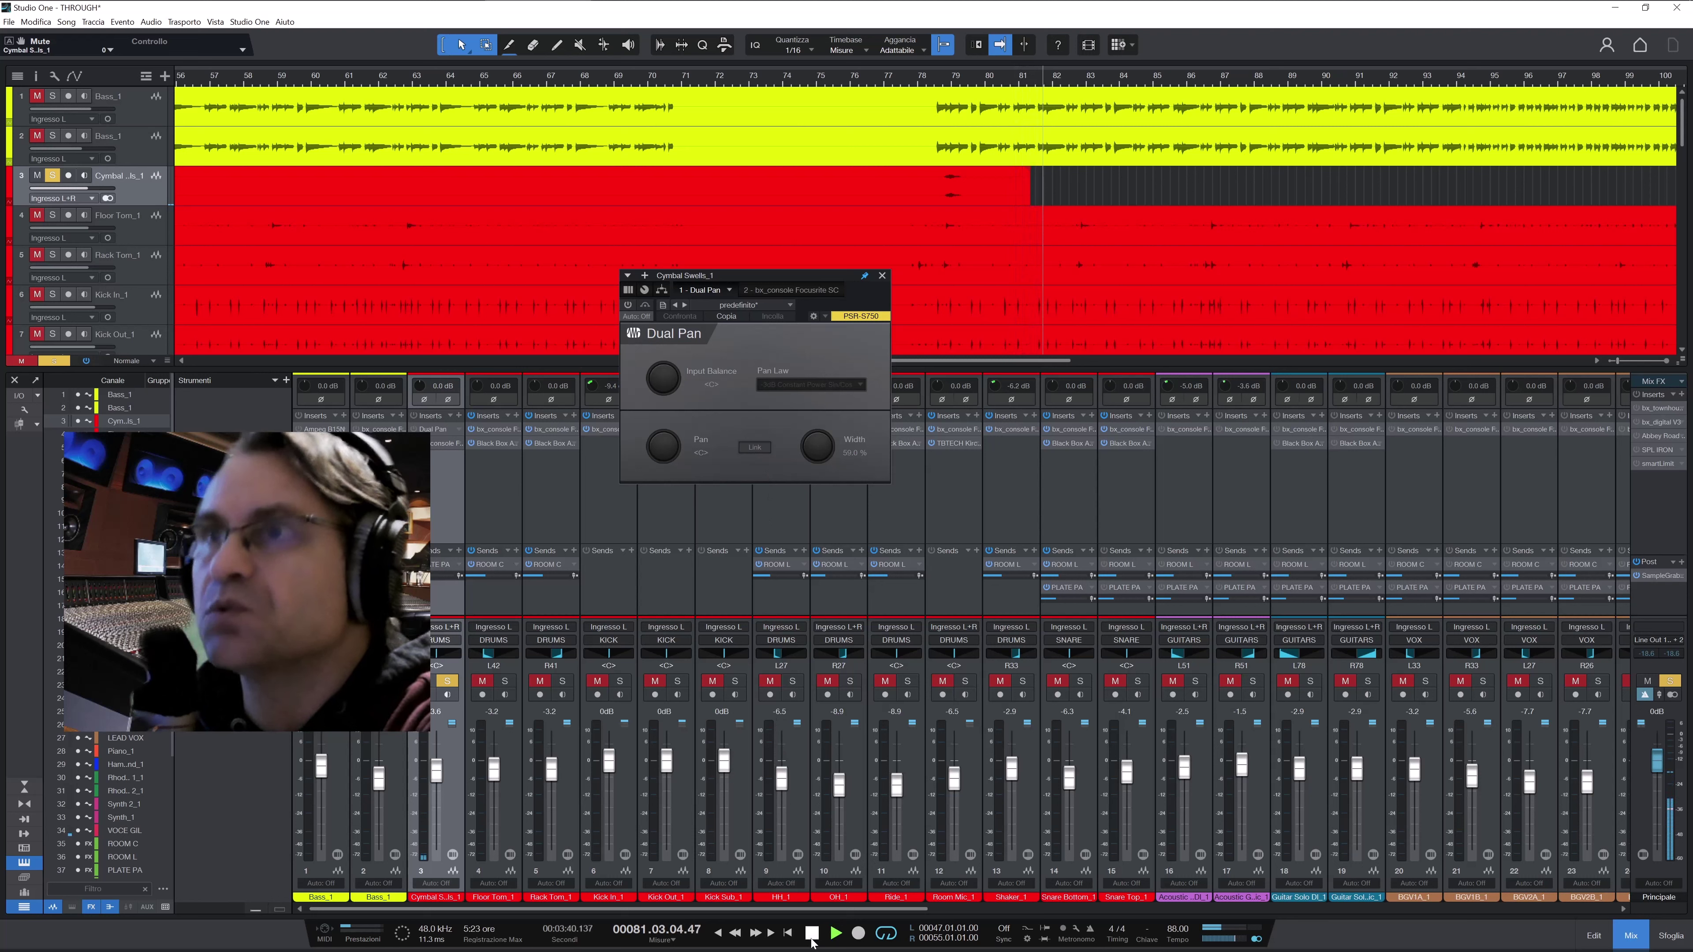
key("space")
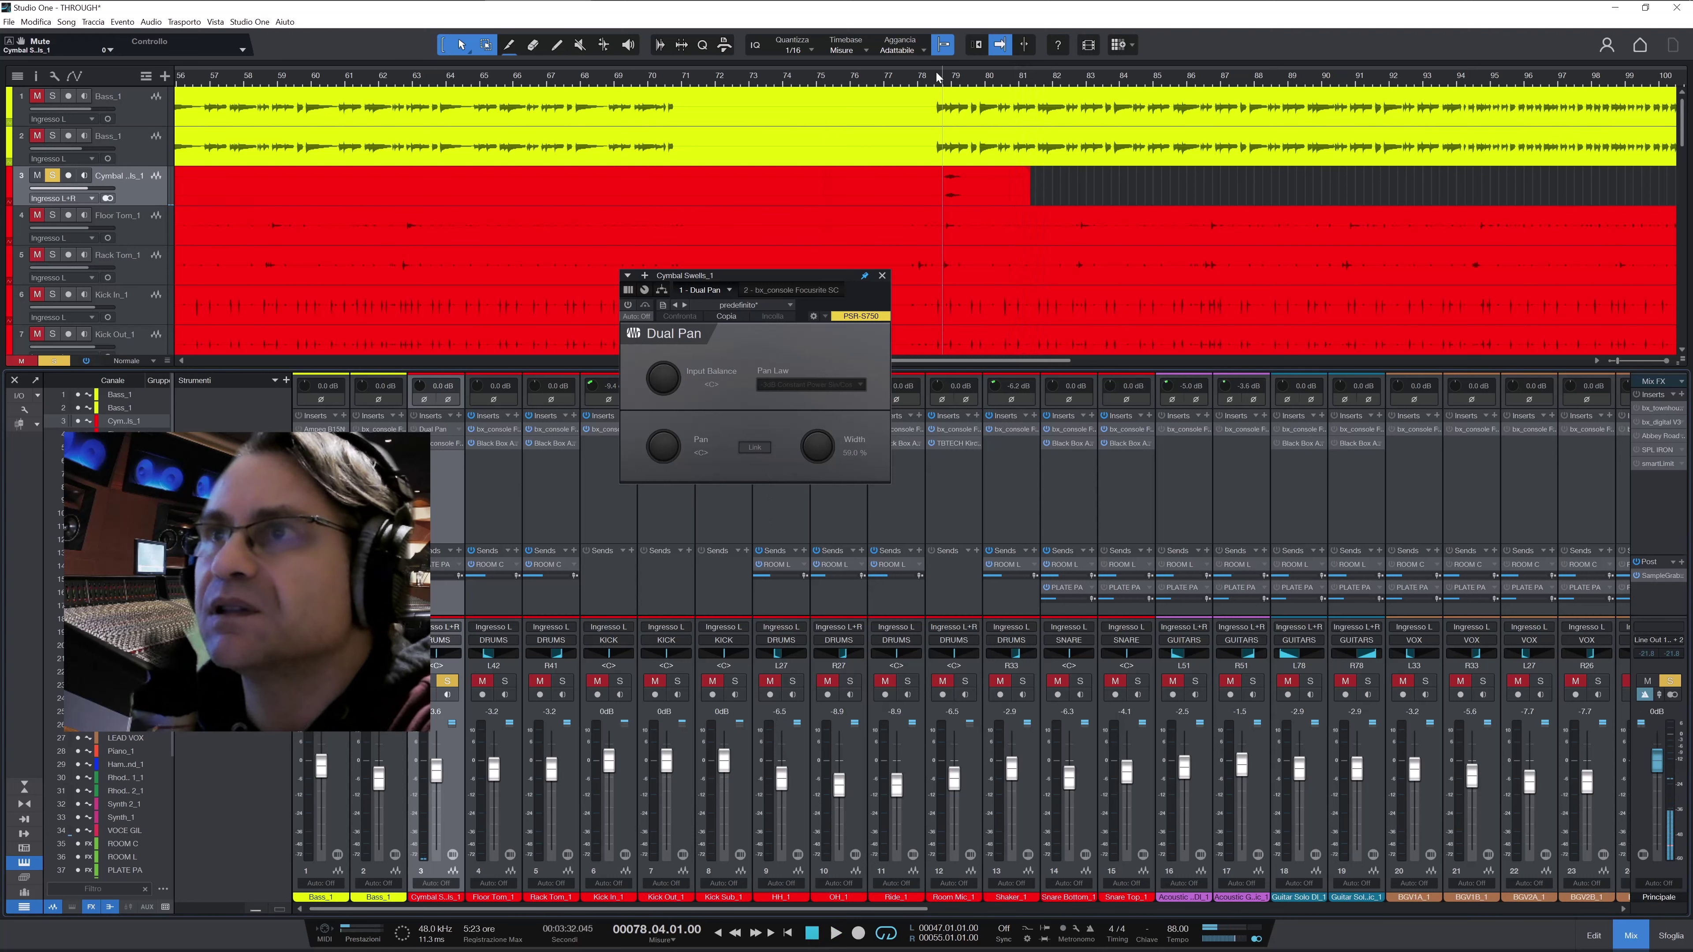
left_click(835, 934)
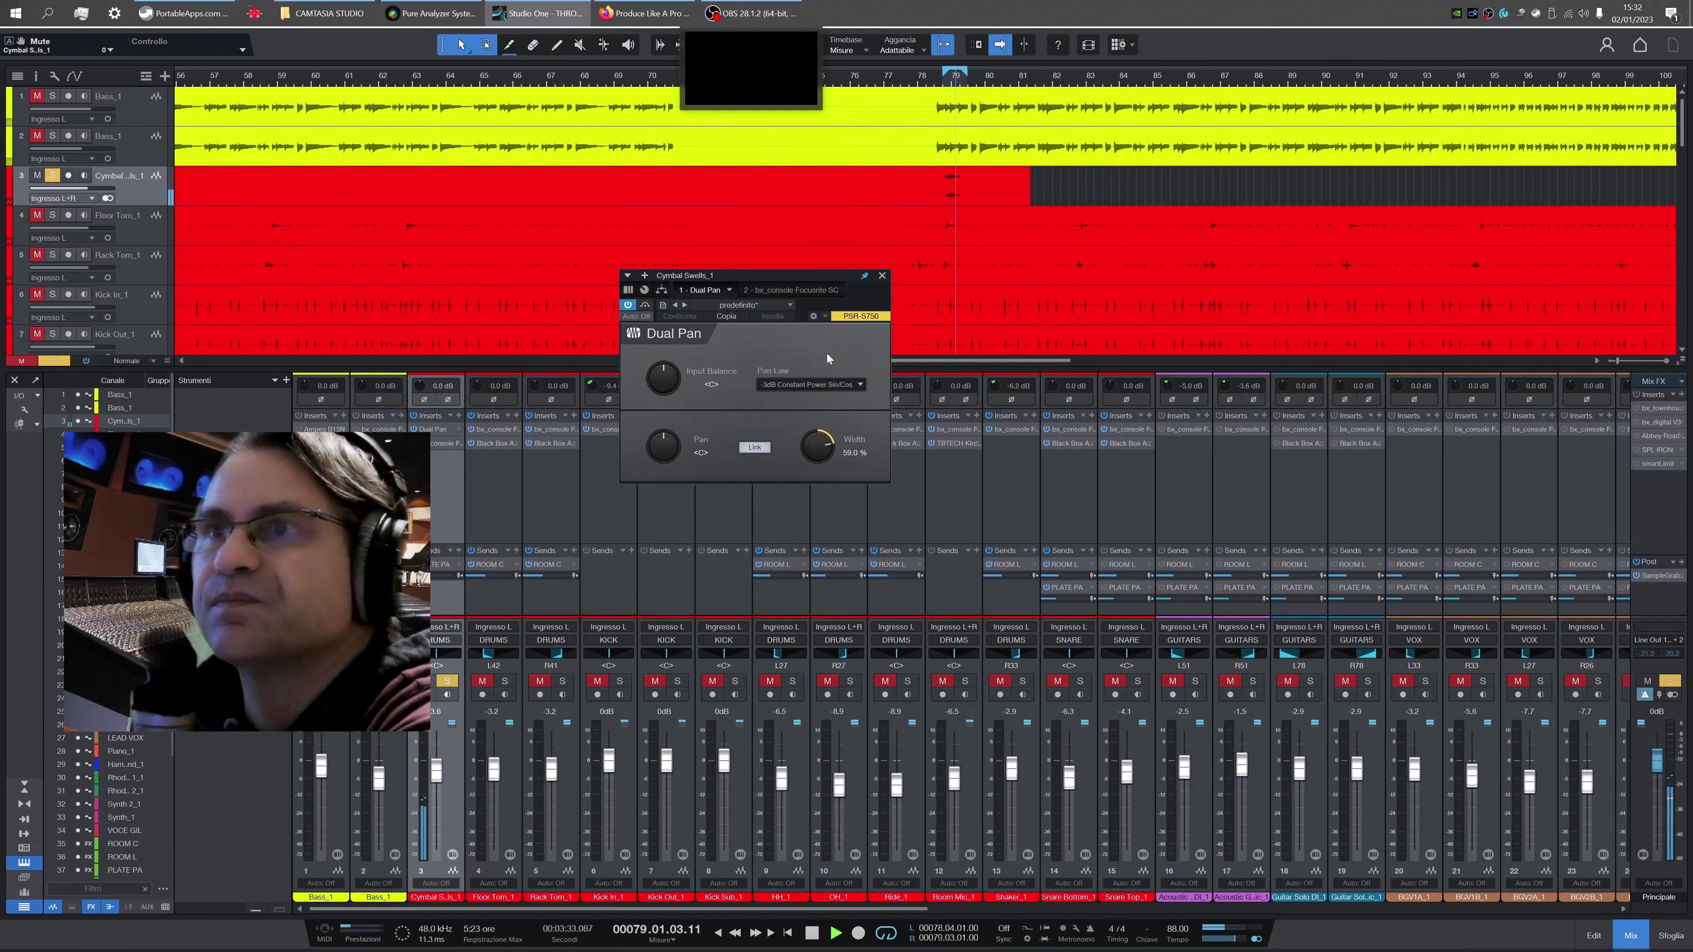
Replace Dual Pan with the Cymbal Swells' bx_console Focusrite SC, activate it, and examine its compressor, gate and EQ settings
left_click(433, 429)
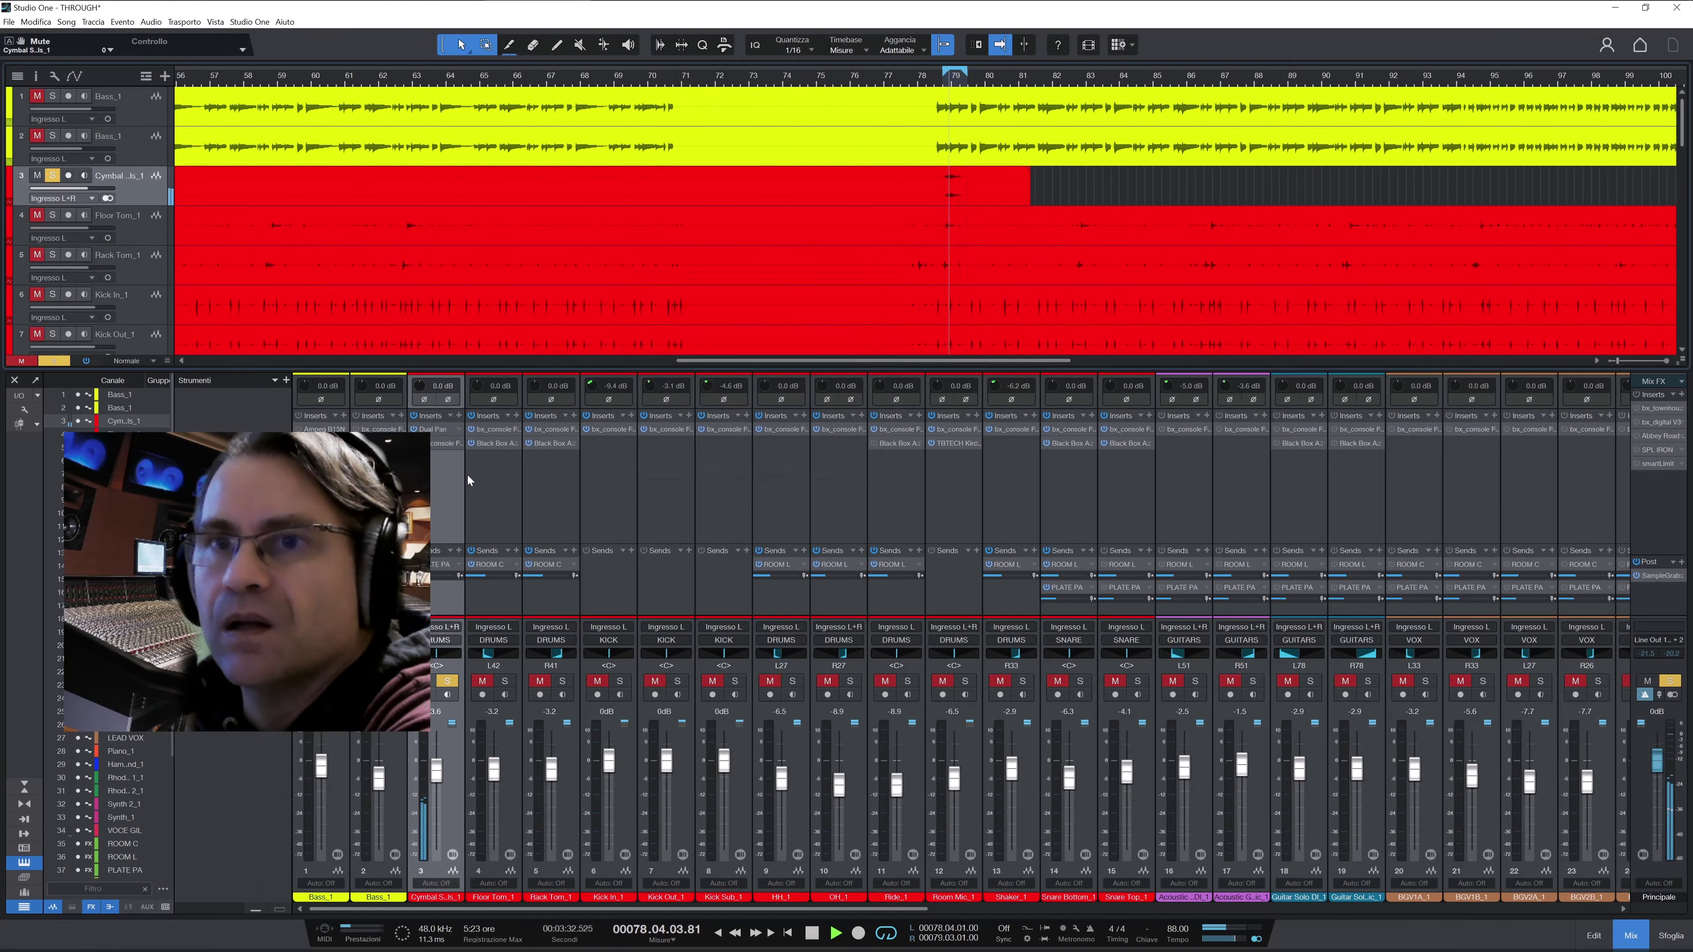
left_click(438, 443)
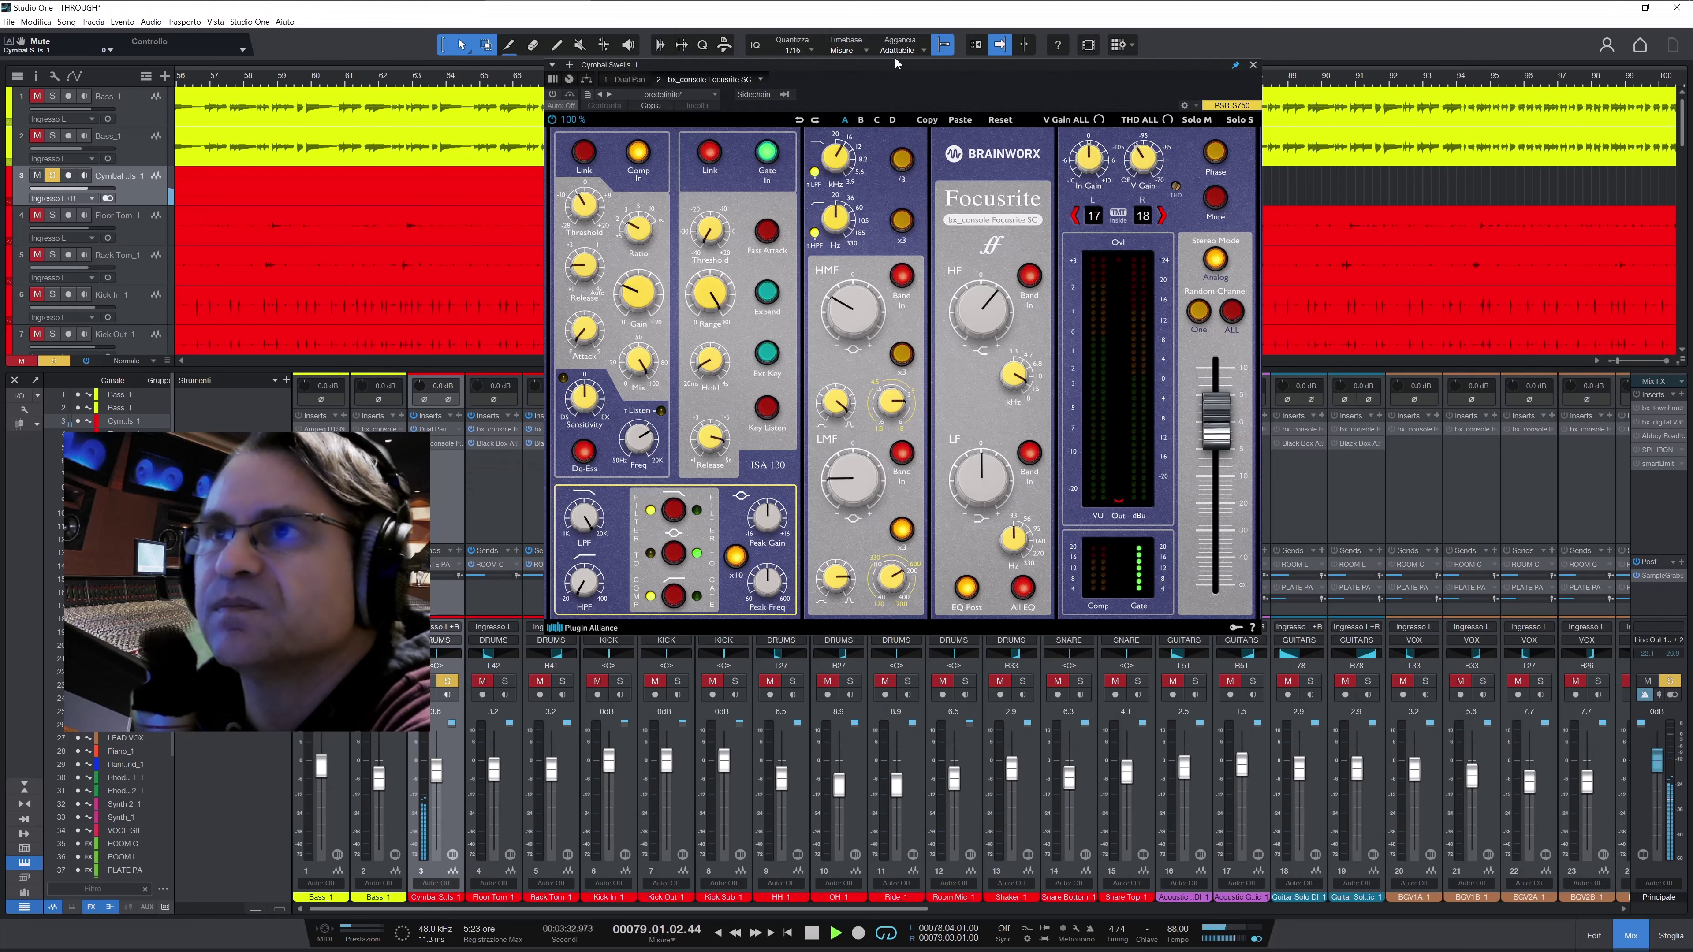
left_click_drag(903, 60, 899, 53)
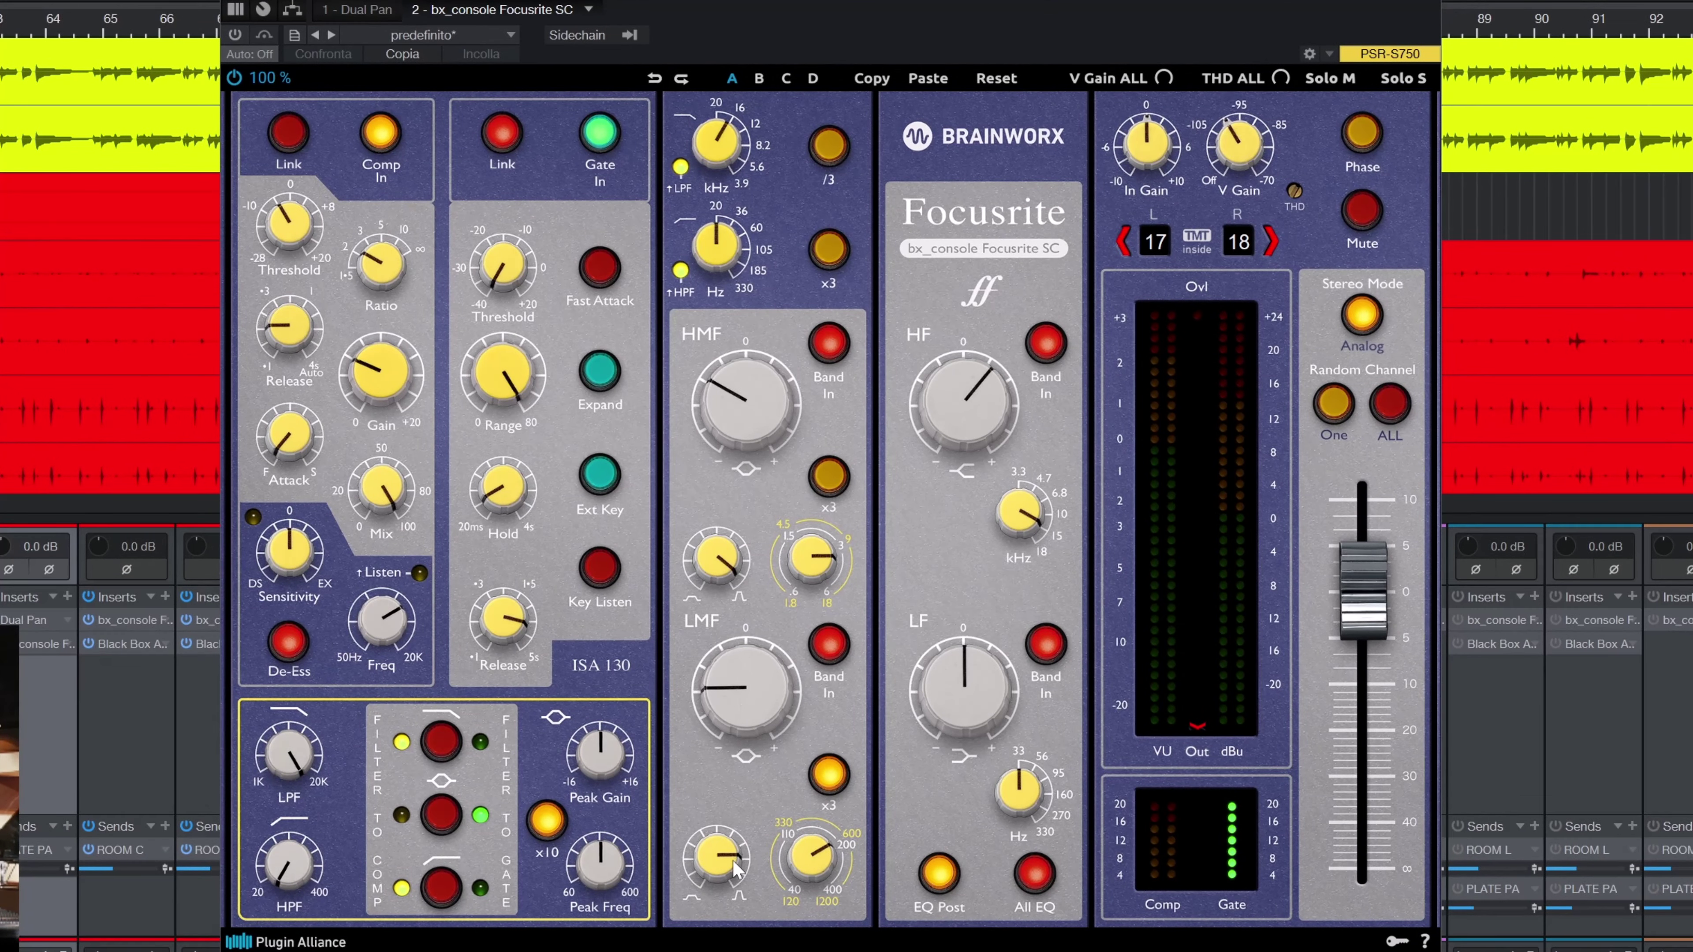
left_click(813, 870)
left_click(233, 35)
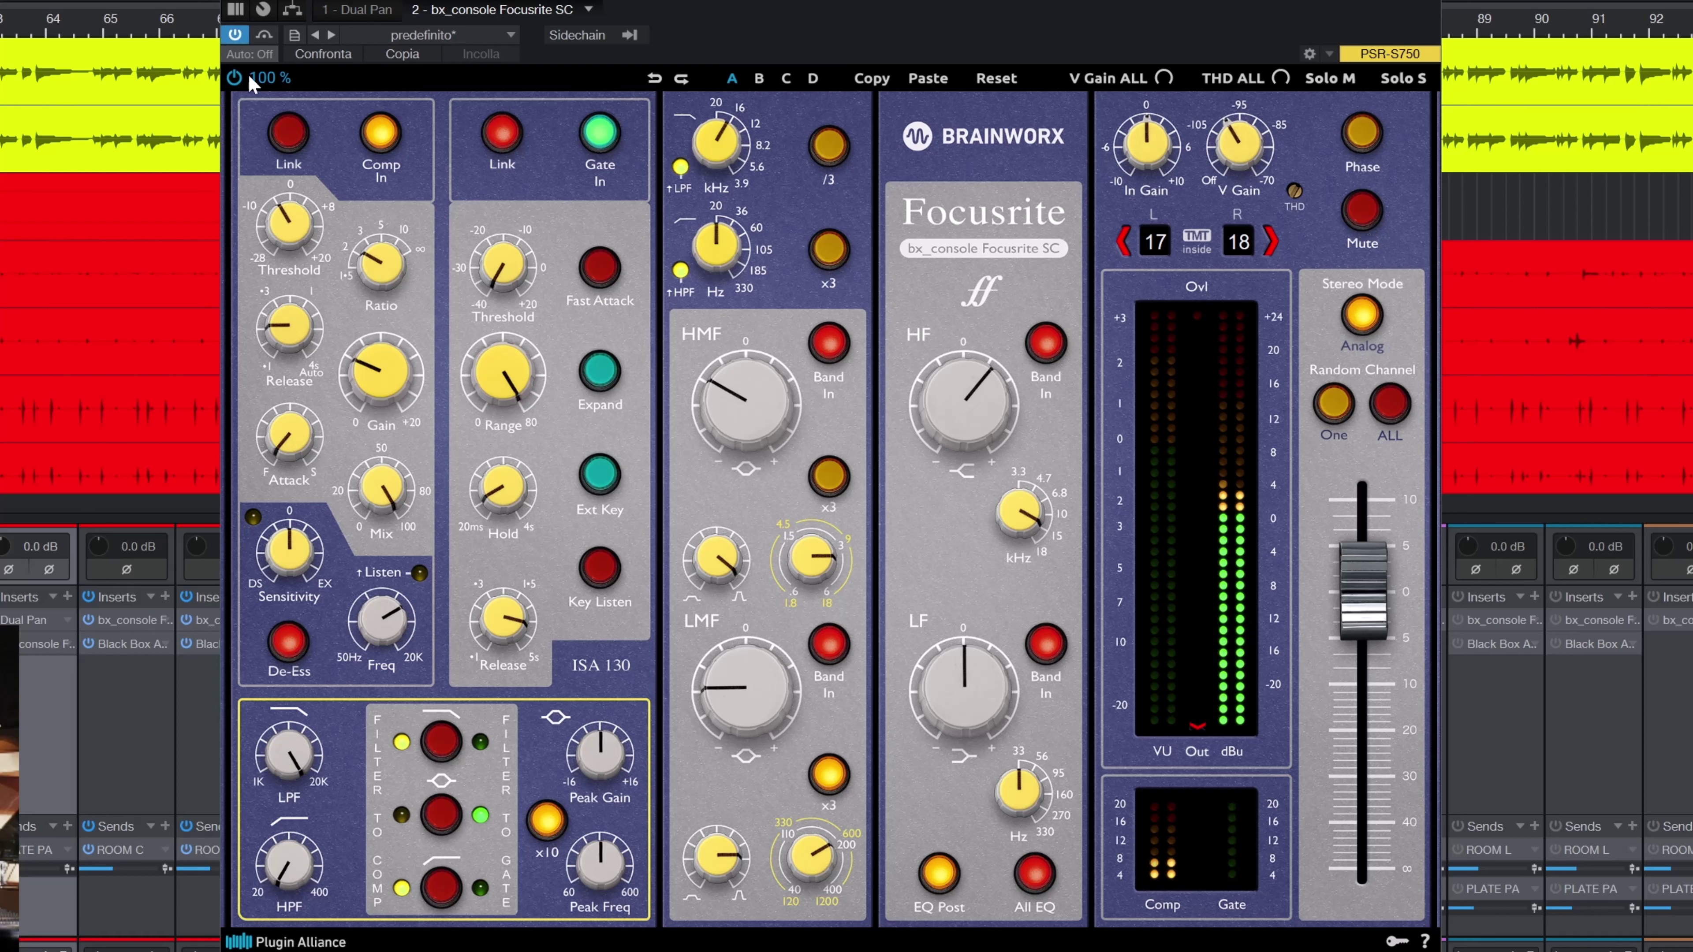
left_click(831, 647)
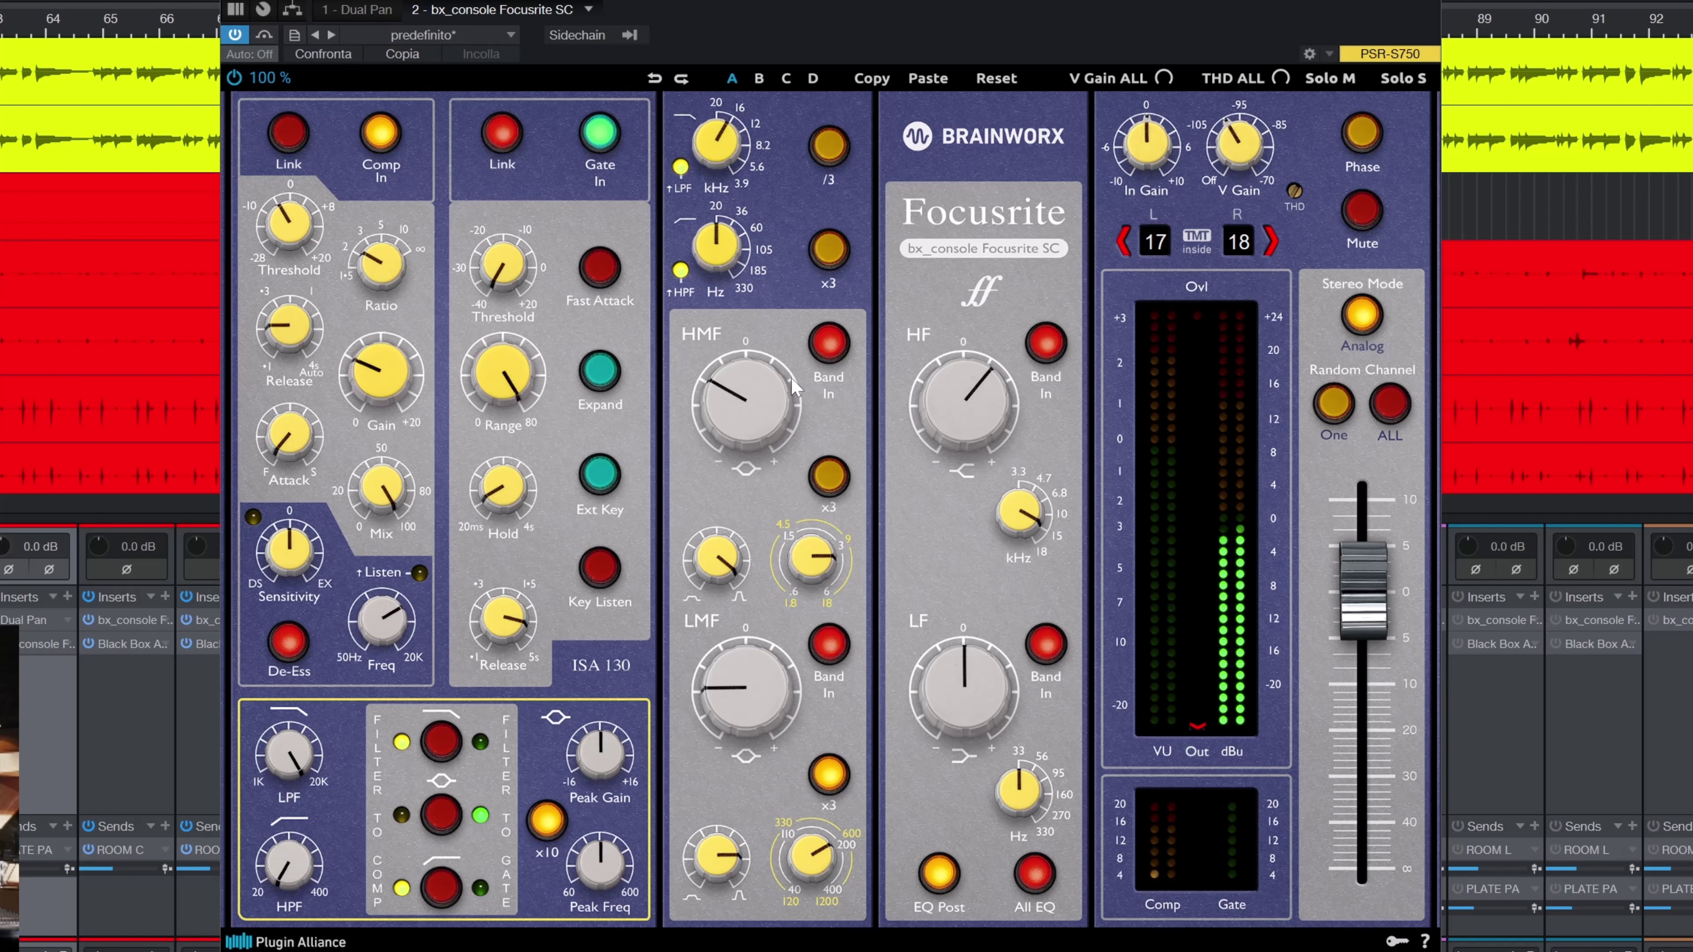
mouse_move(759, 410)
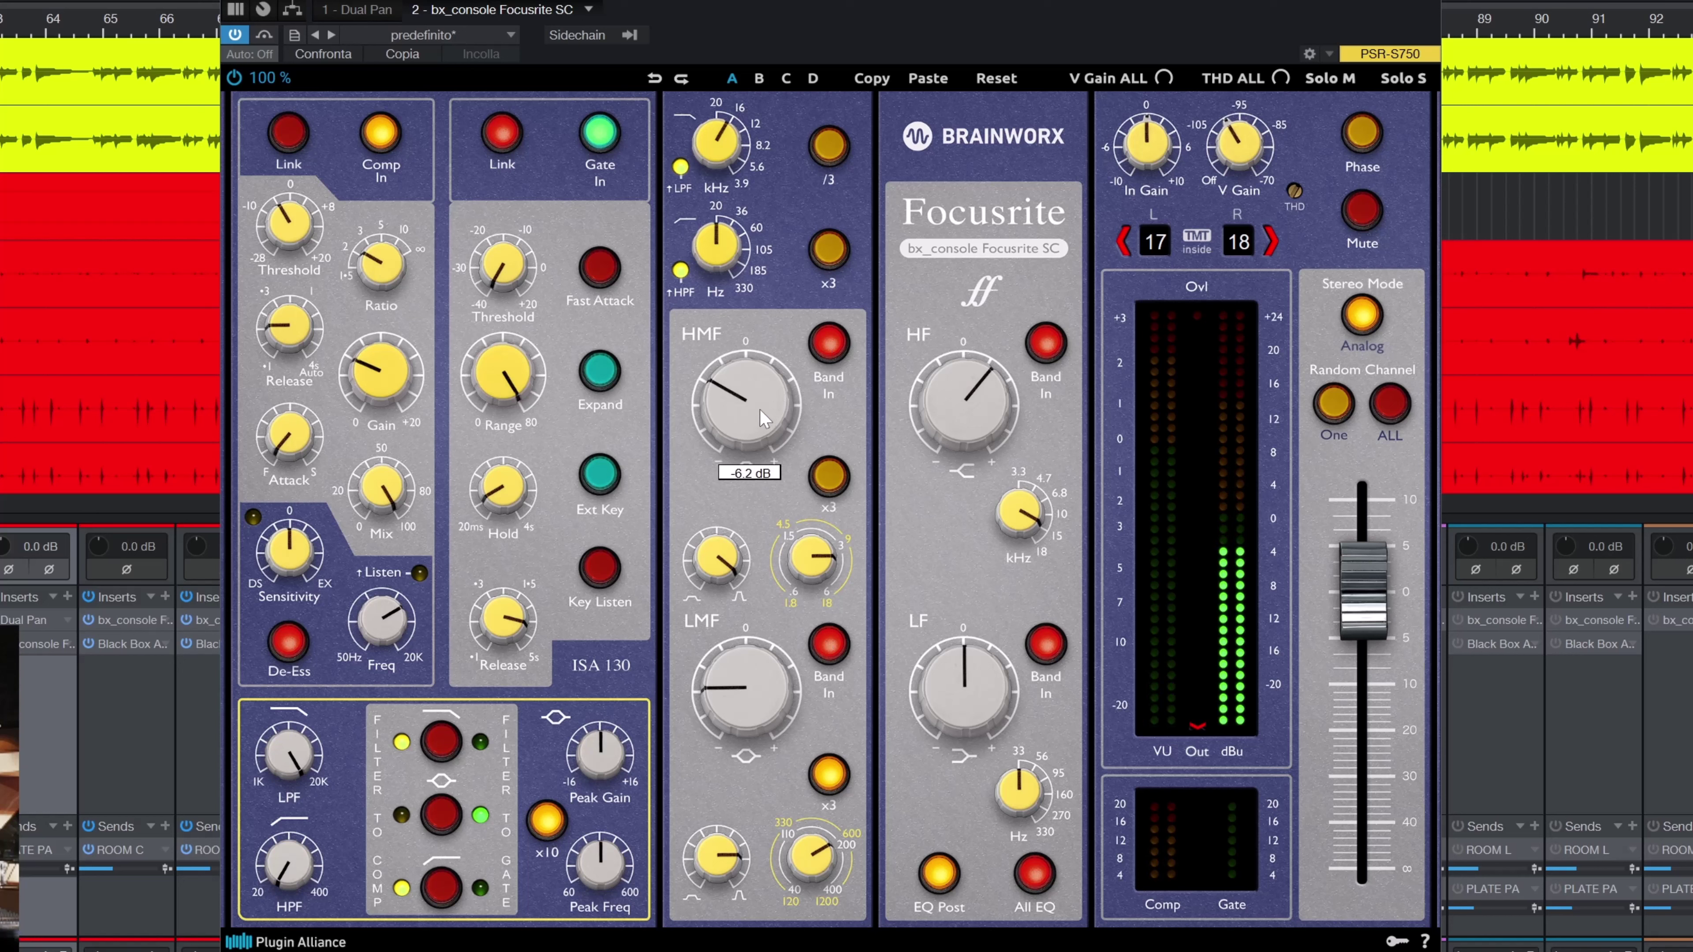
mouse_move(827, 568)
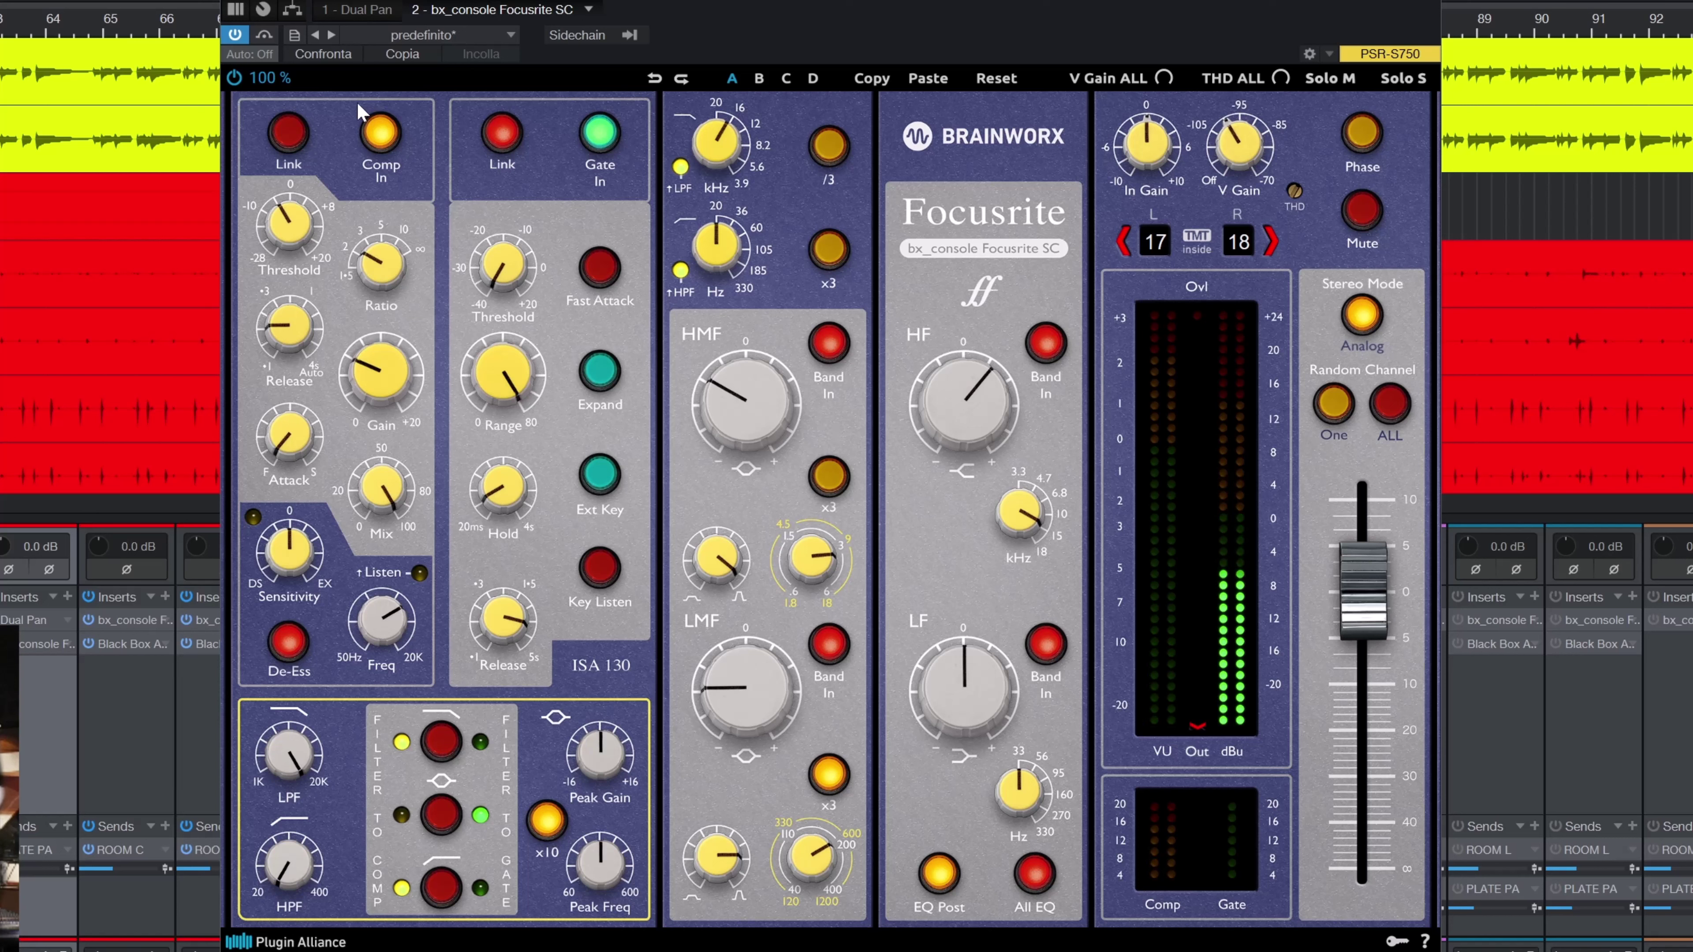
Compare the Cymbal Swells' Focusrite SC with bypass on and off and close the plugin
left_click(264, 37)
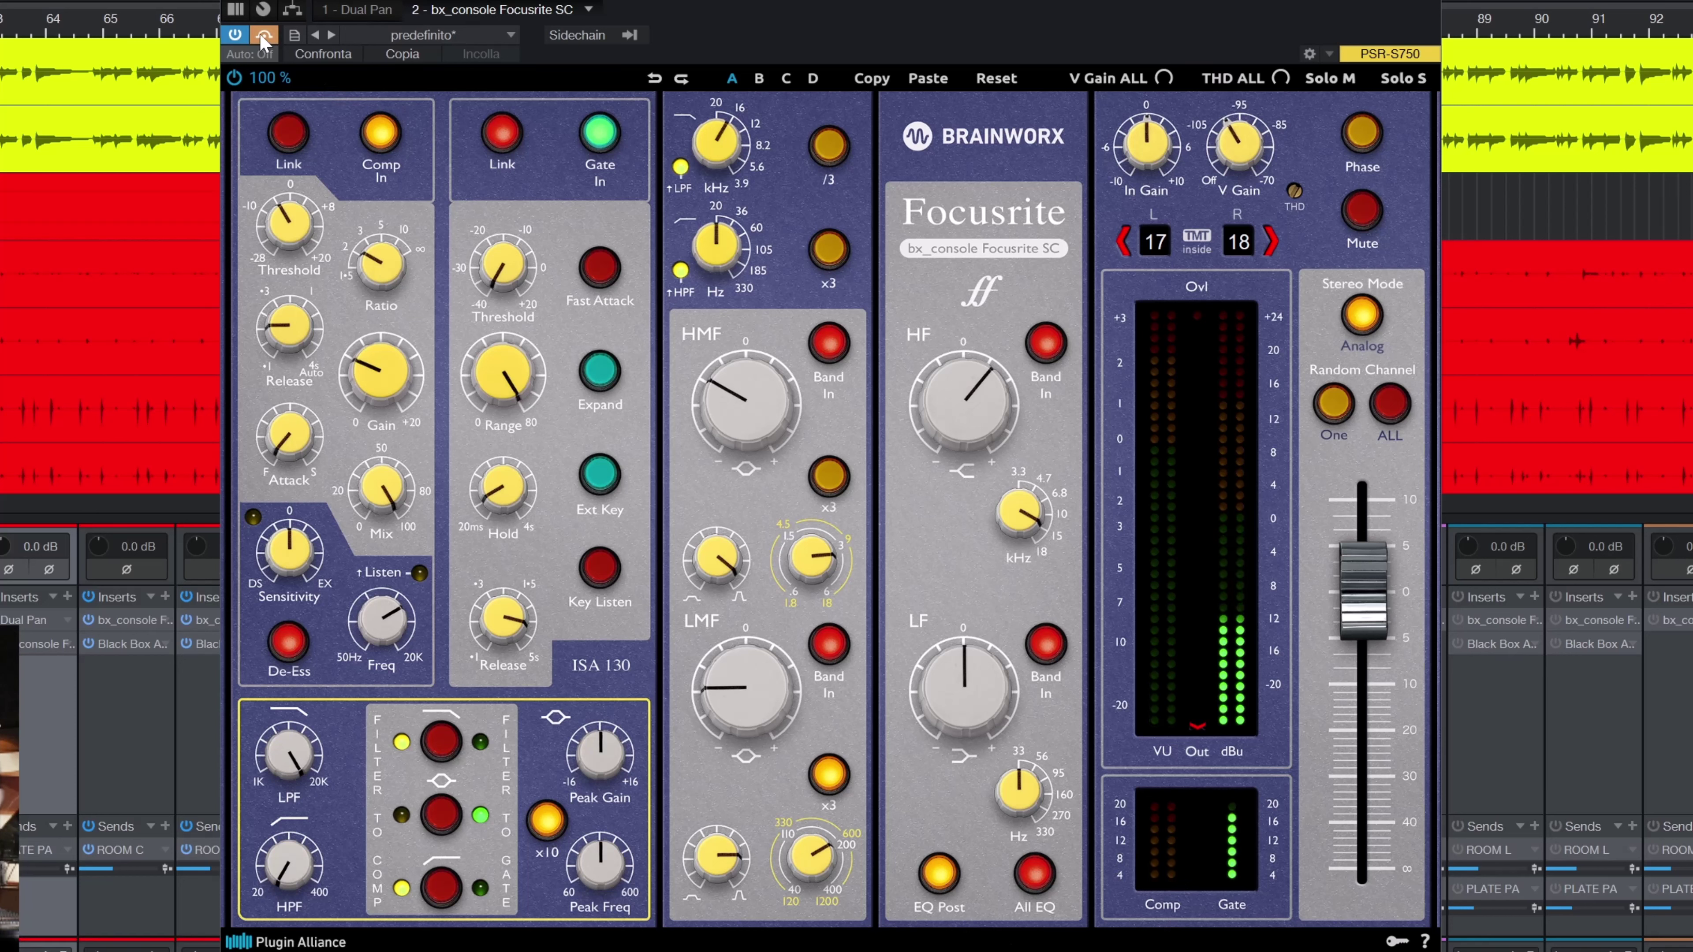
left_click(264, 37)
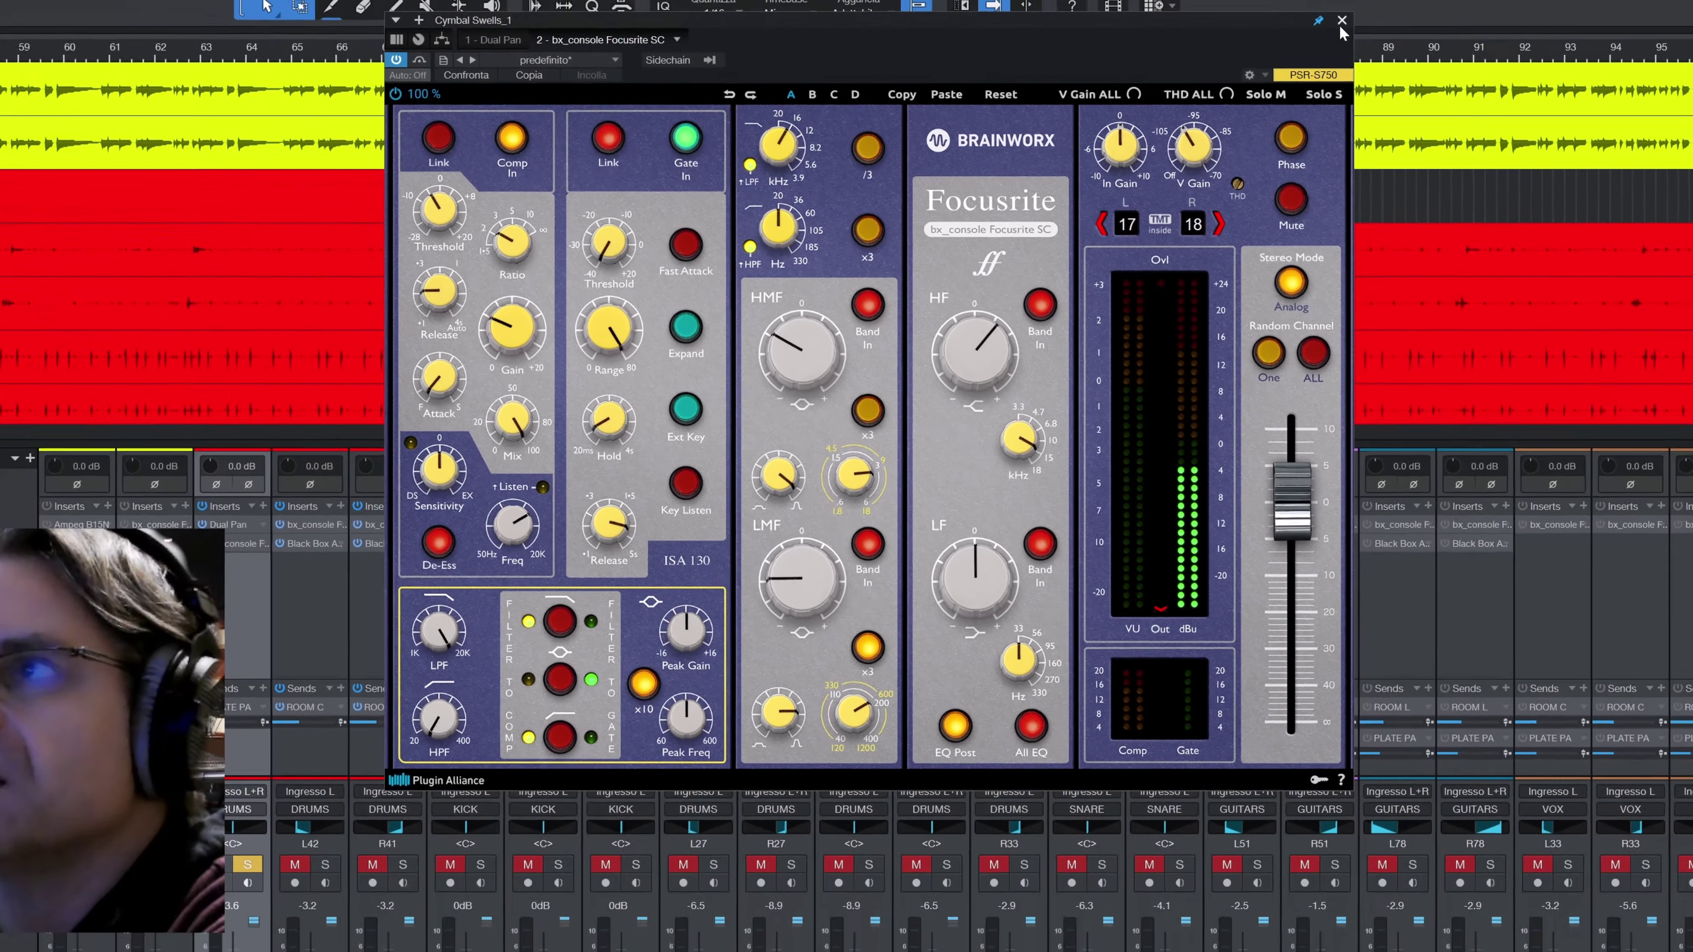
left_click(1342, 21)
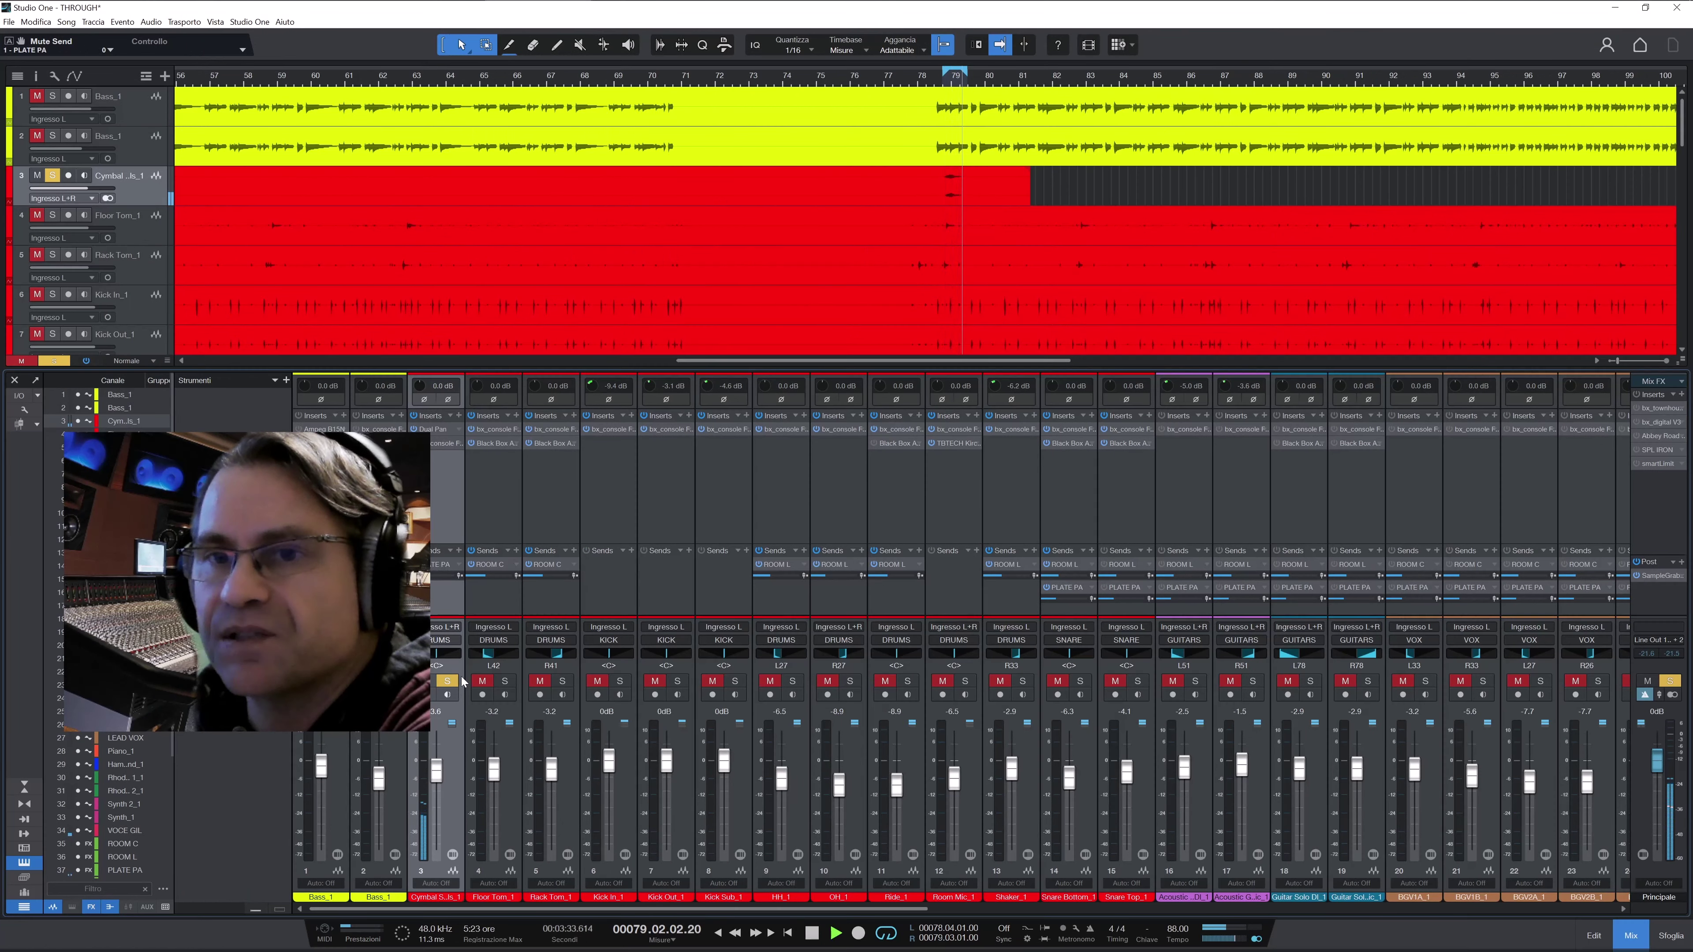
Unsolo the Cymbal Swells and loop the full drum playback from bar 47 to bar 55
left_click(447, 681)
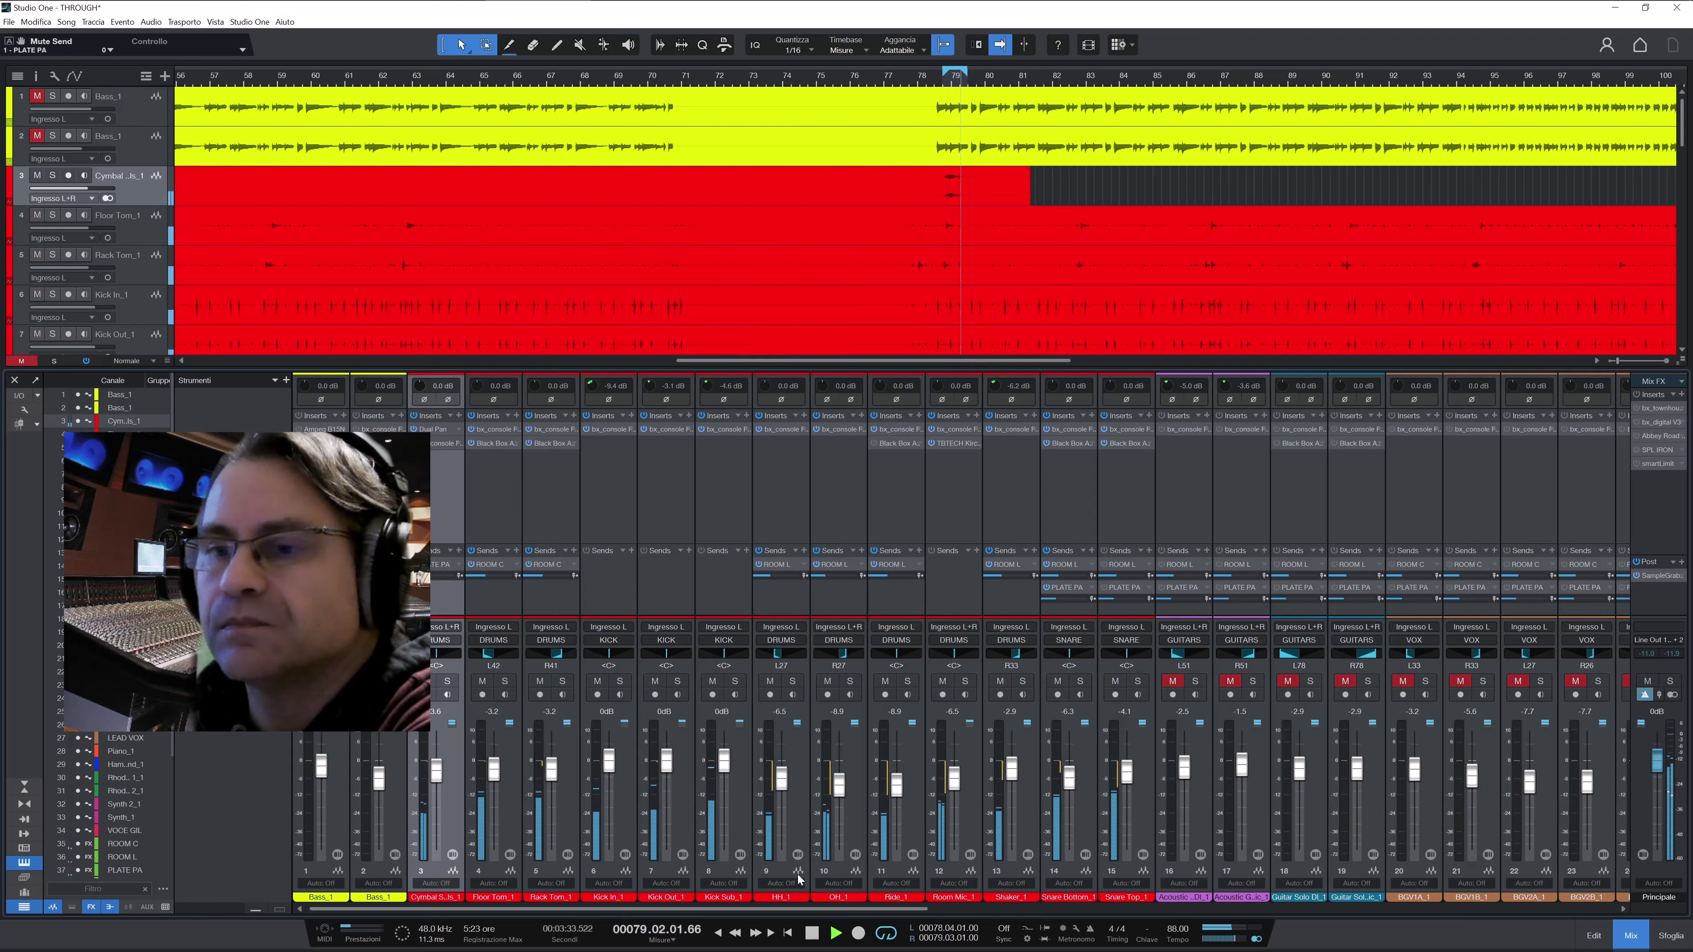
left_click(811, 933)
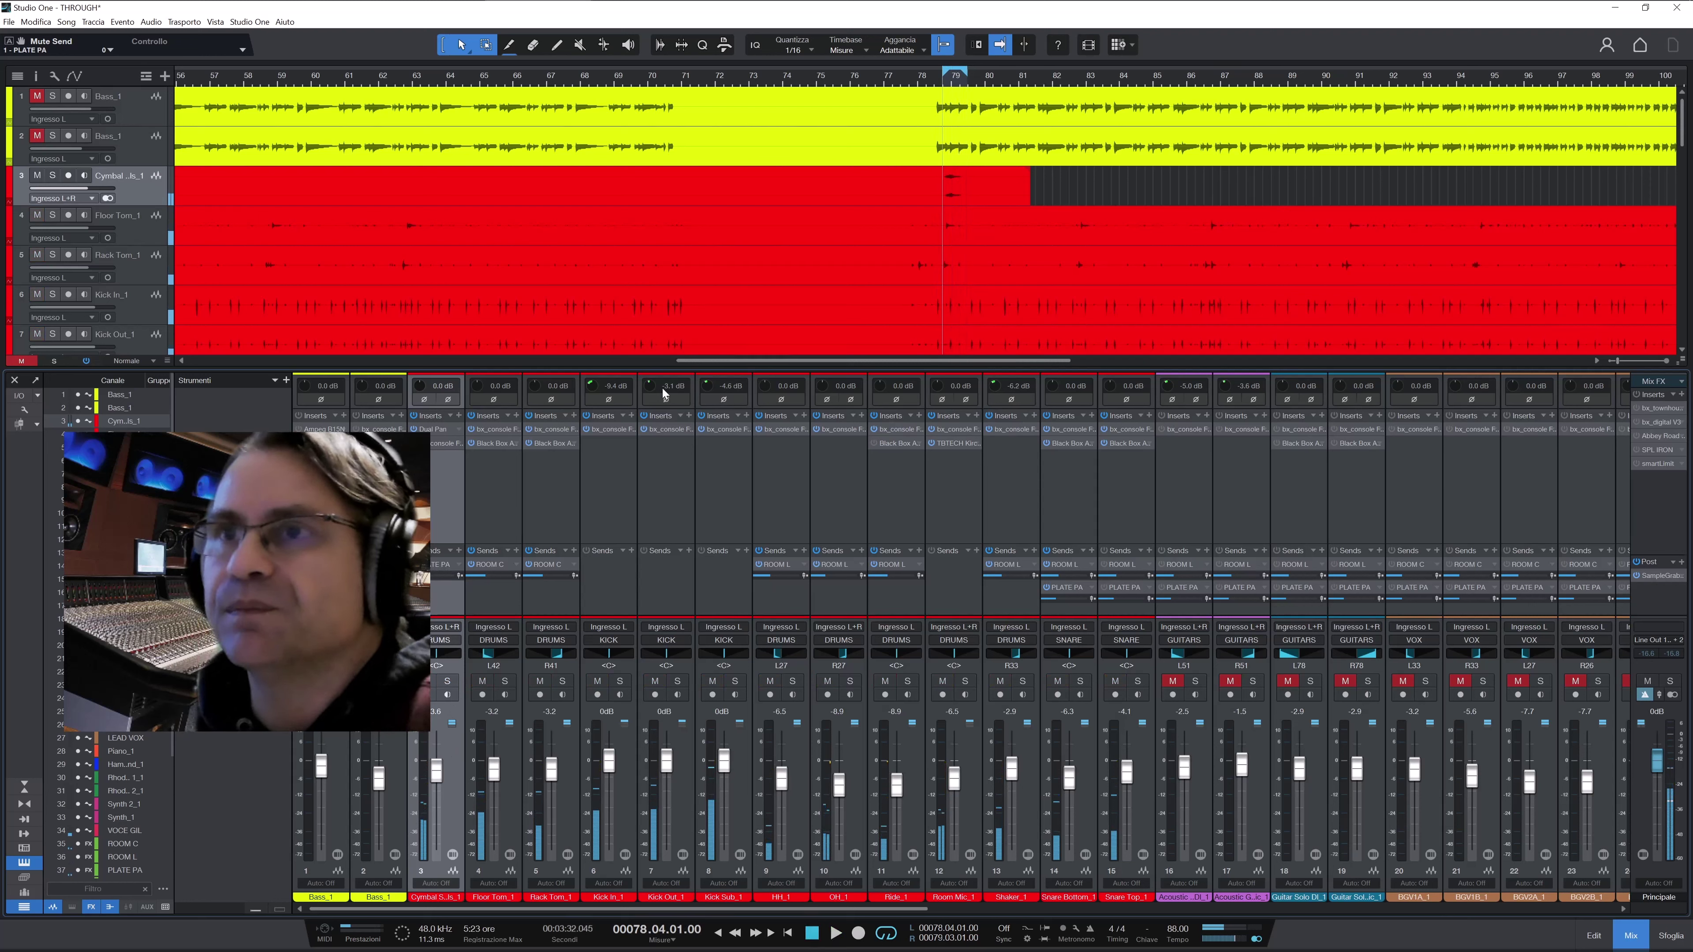
left_click_drag(718, 363, 479, 350)
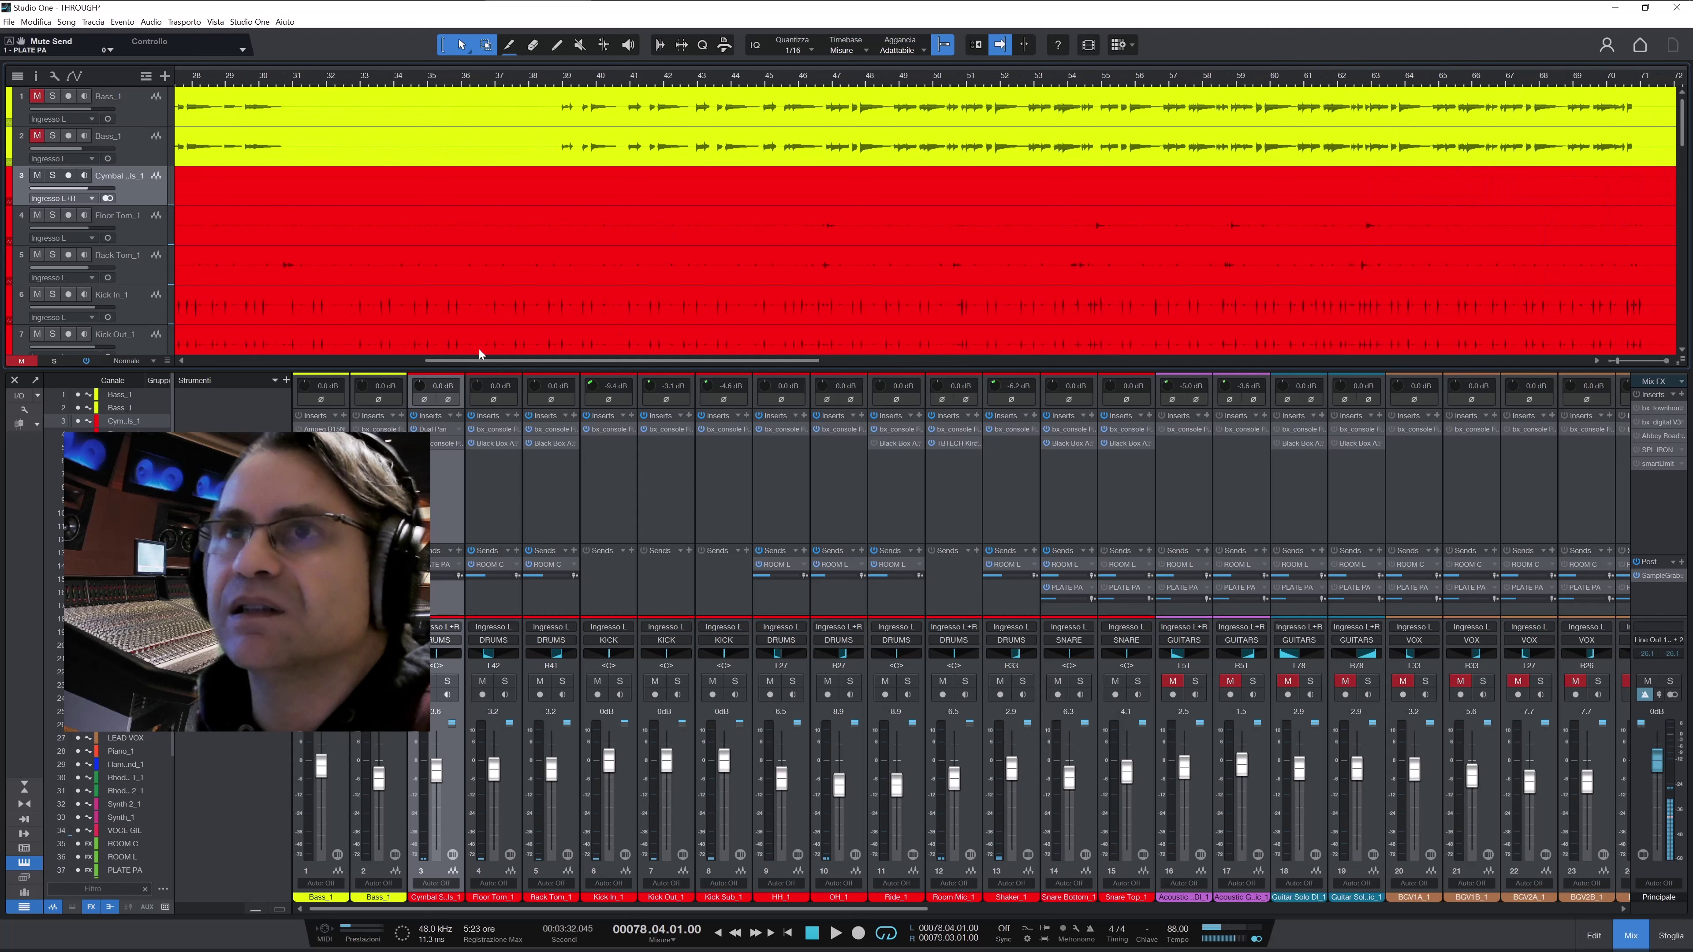
left_click(563, 84)
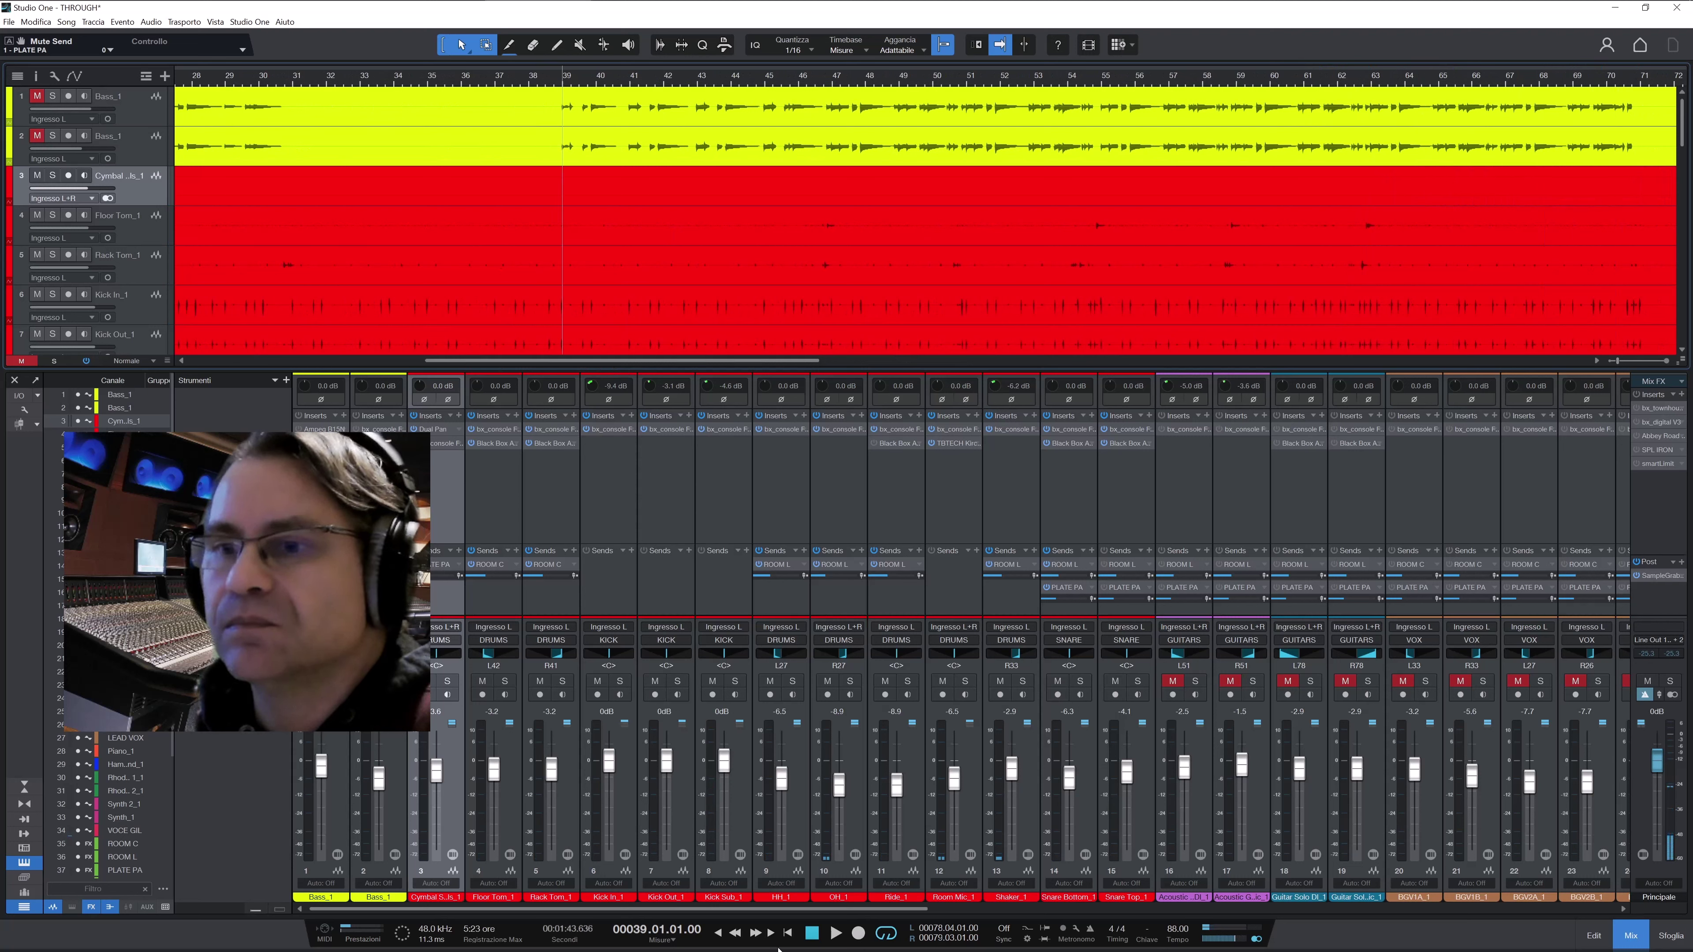
left_click(835, 934)
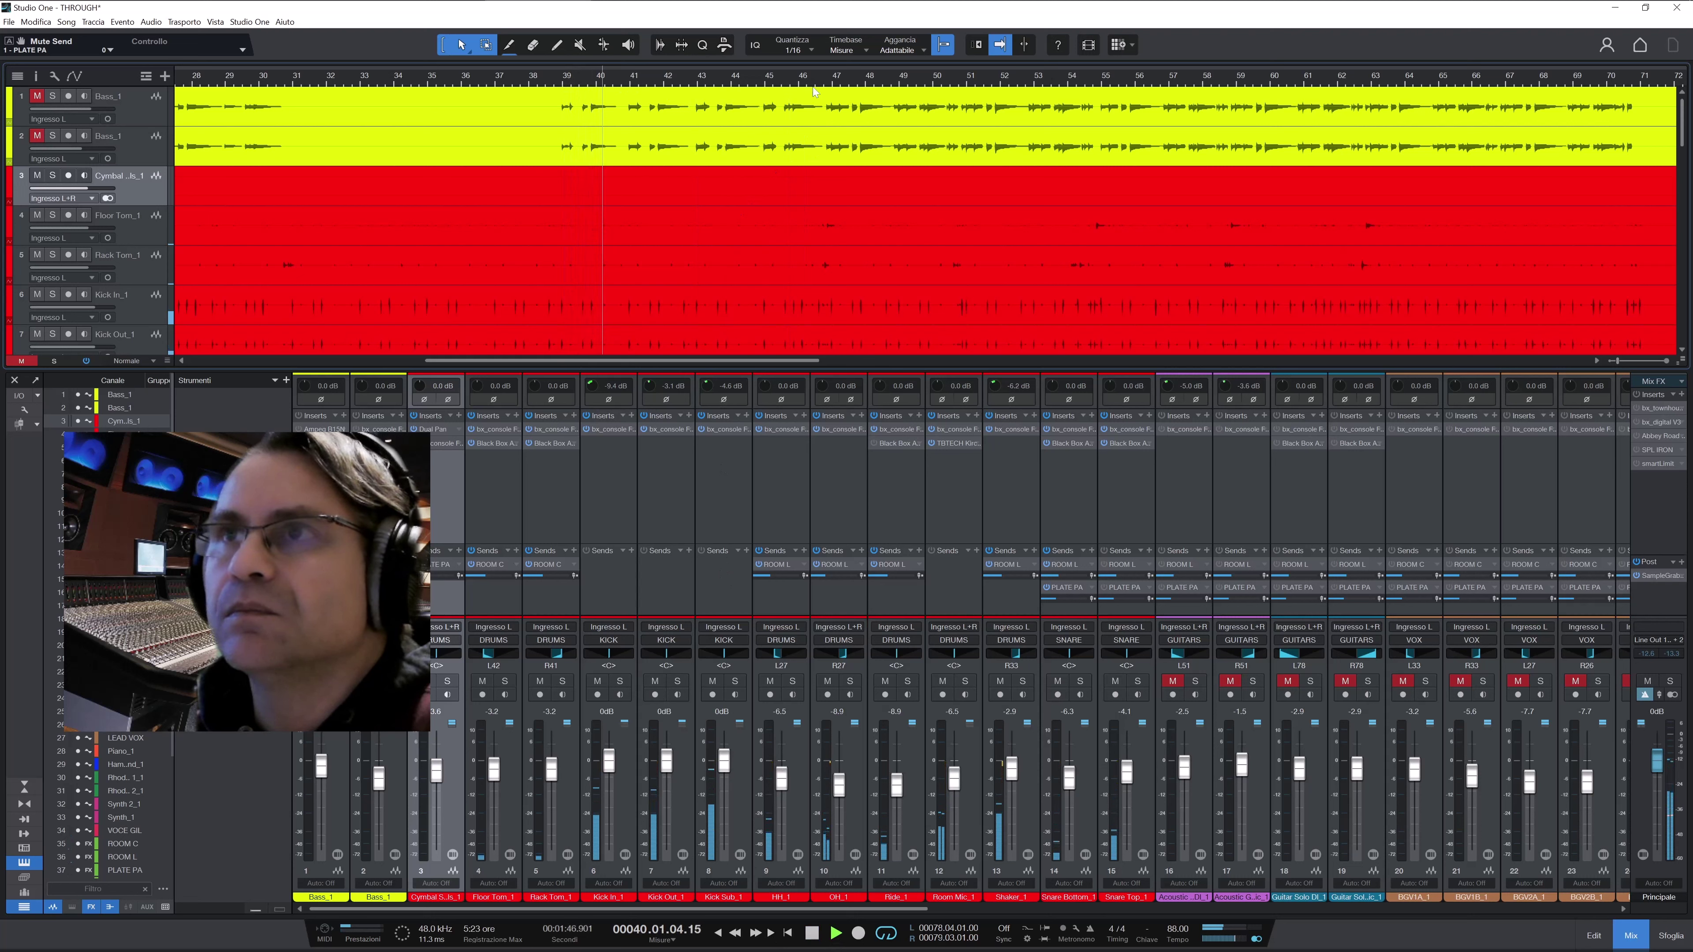
left_click_drag(835, 77, 1103, 84)
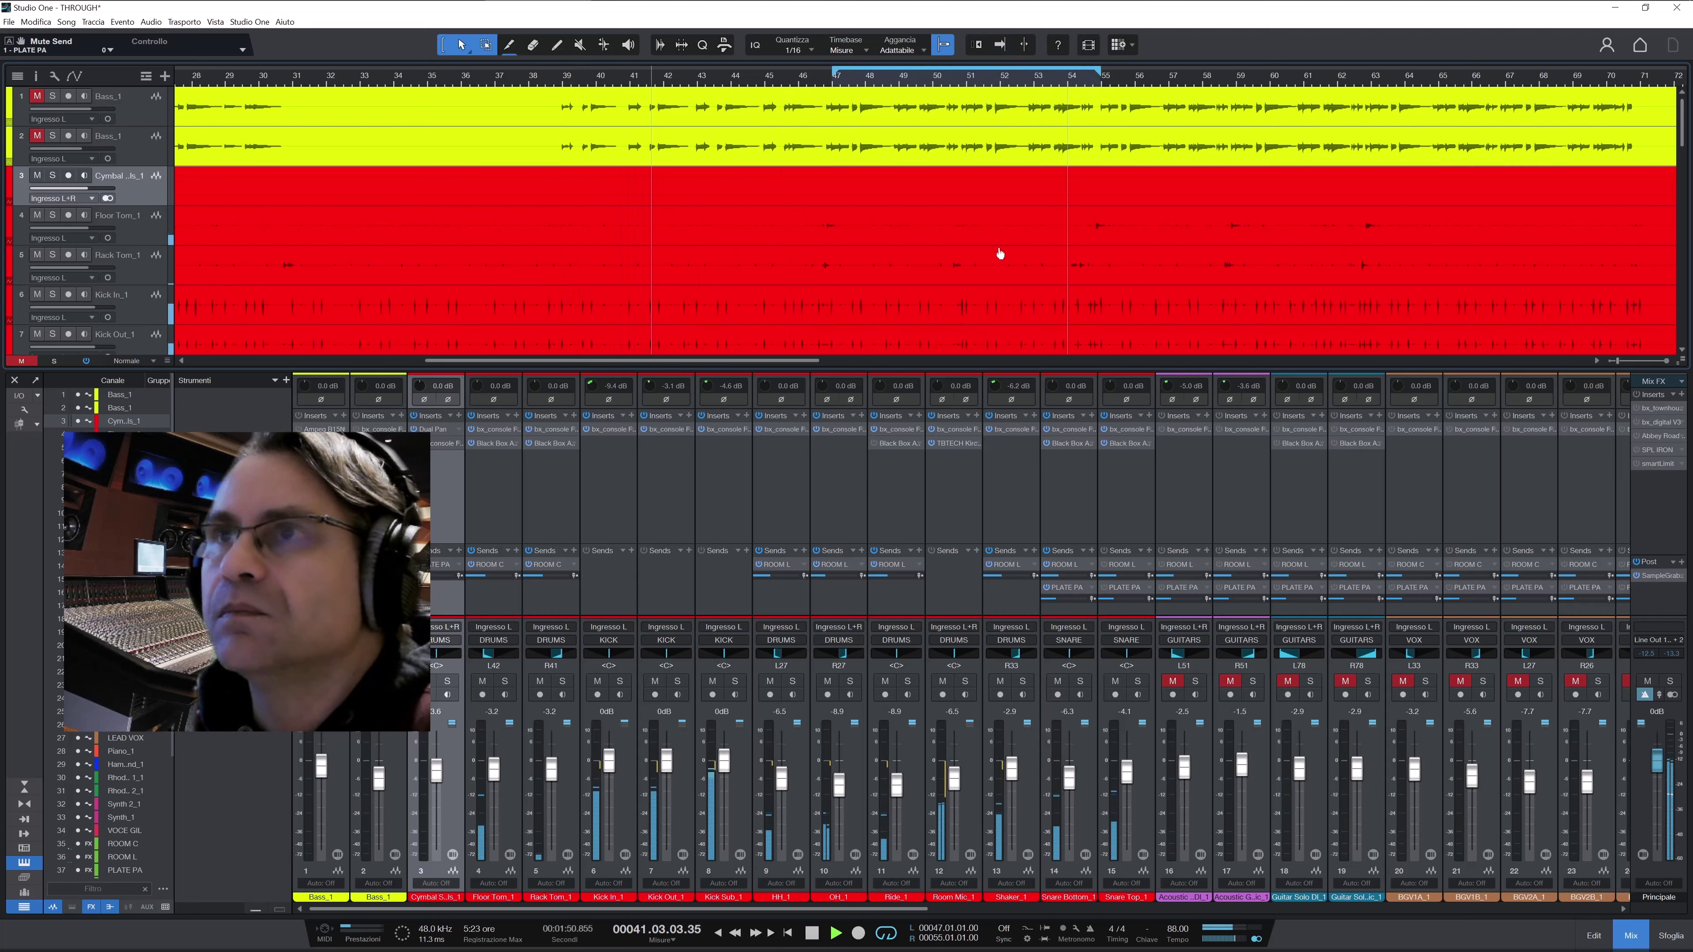
key("1")
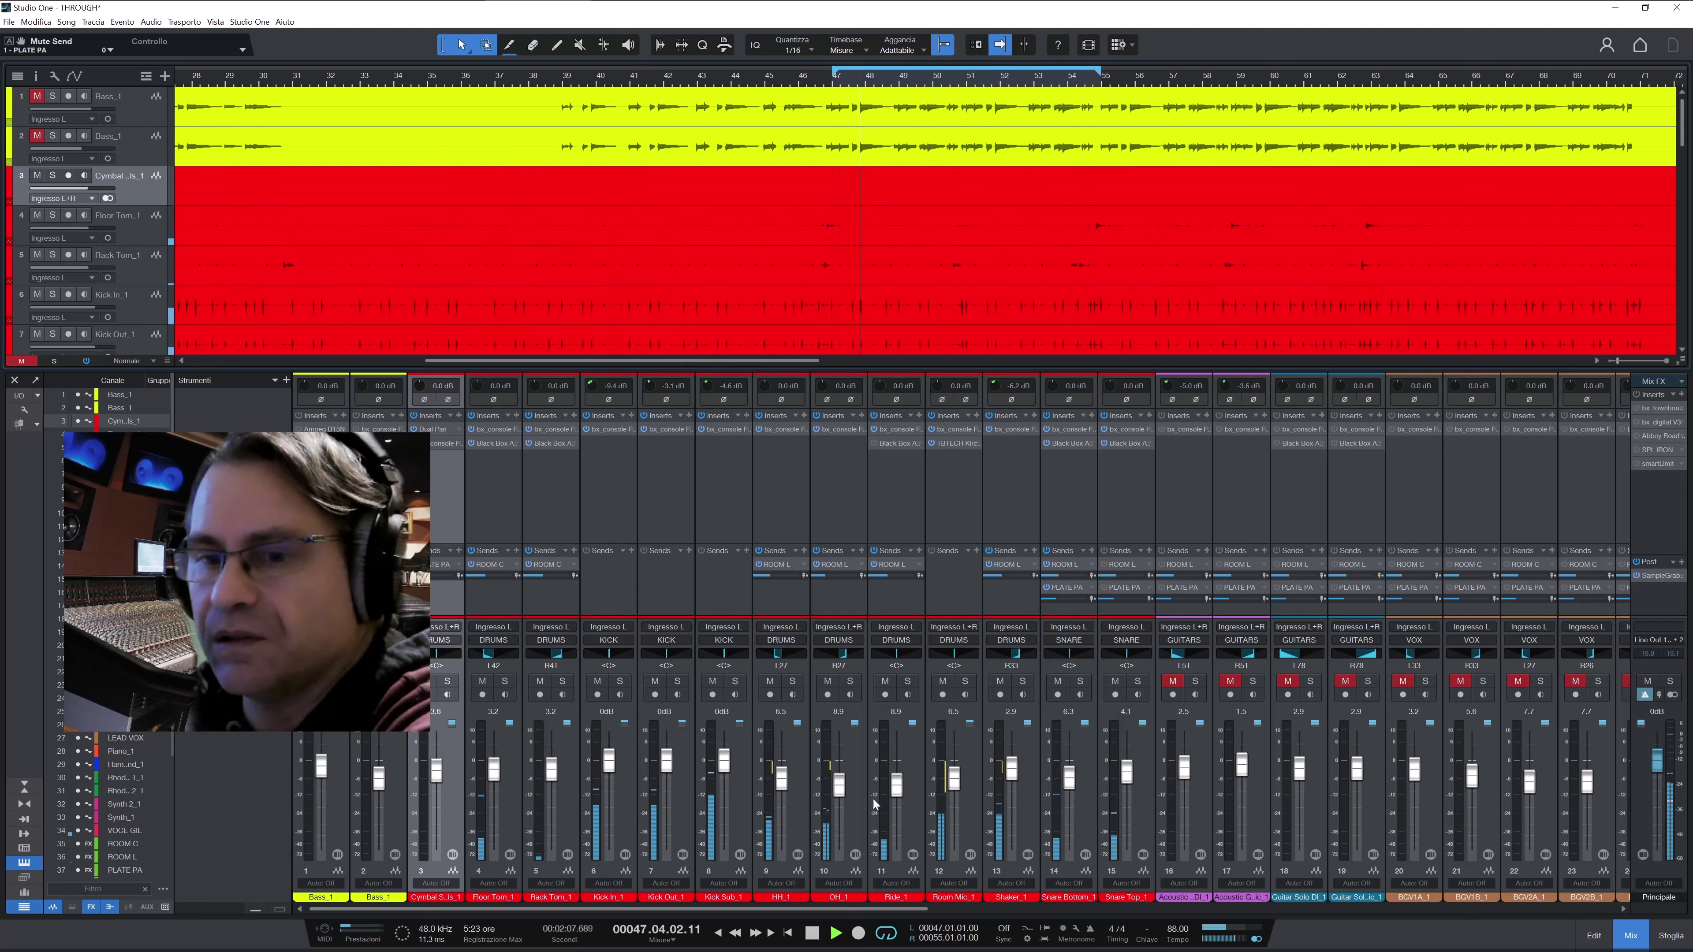
Compare all drum channels together with their inserts bypassed and active, and save the song
left_click(1140, 801)
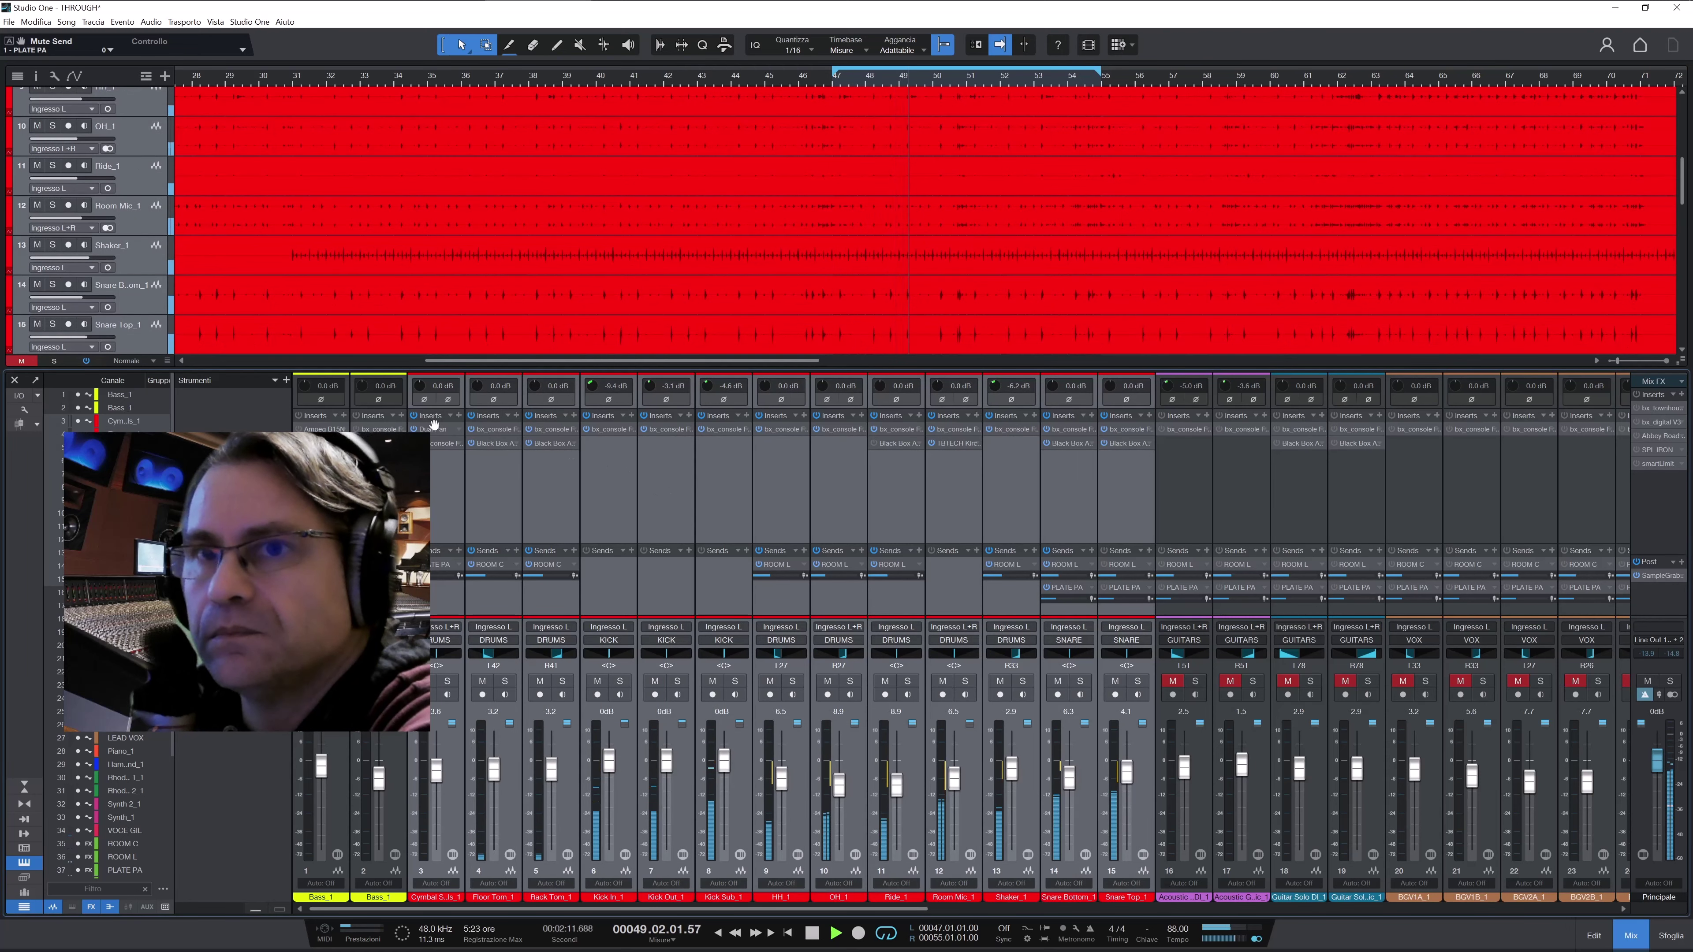
left_click(412, 415)
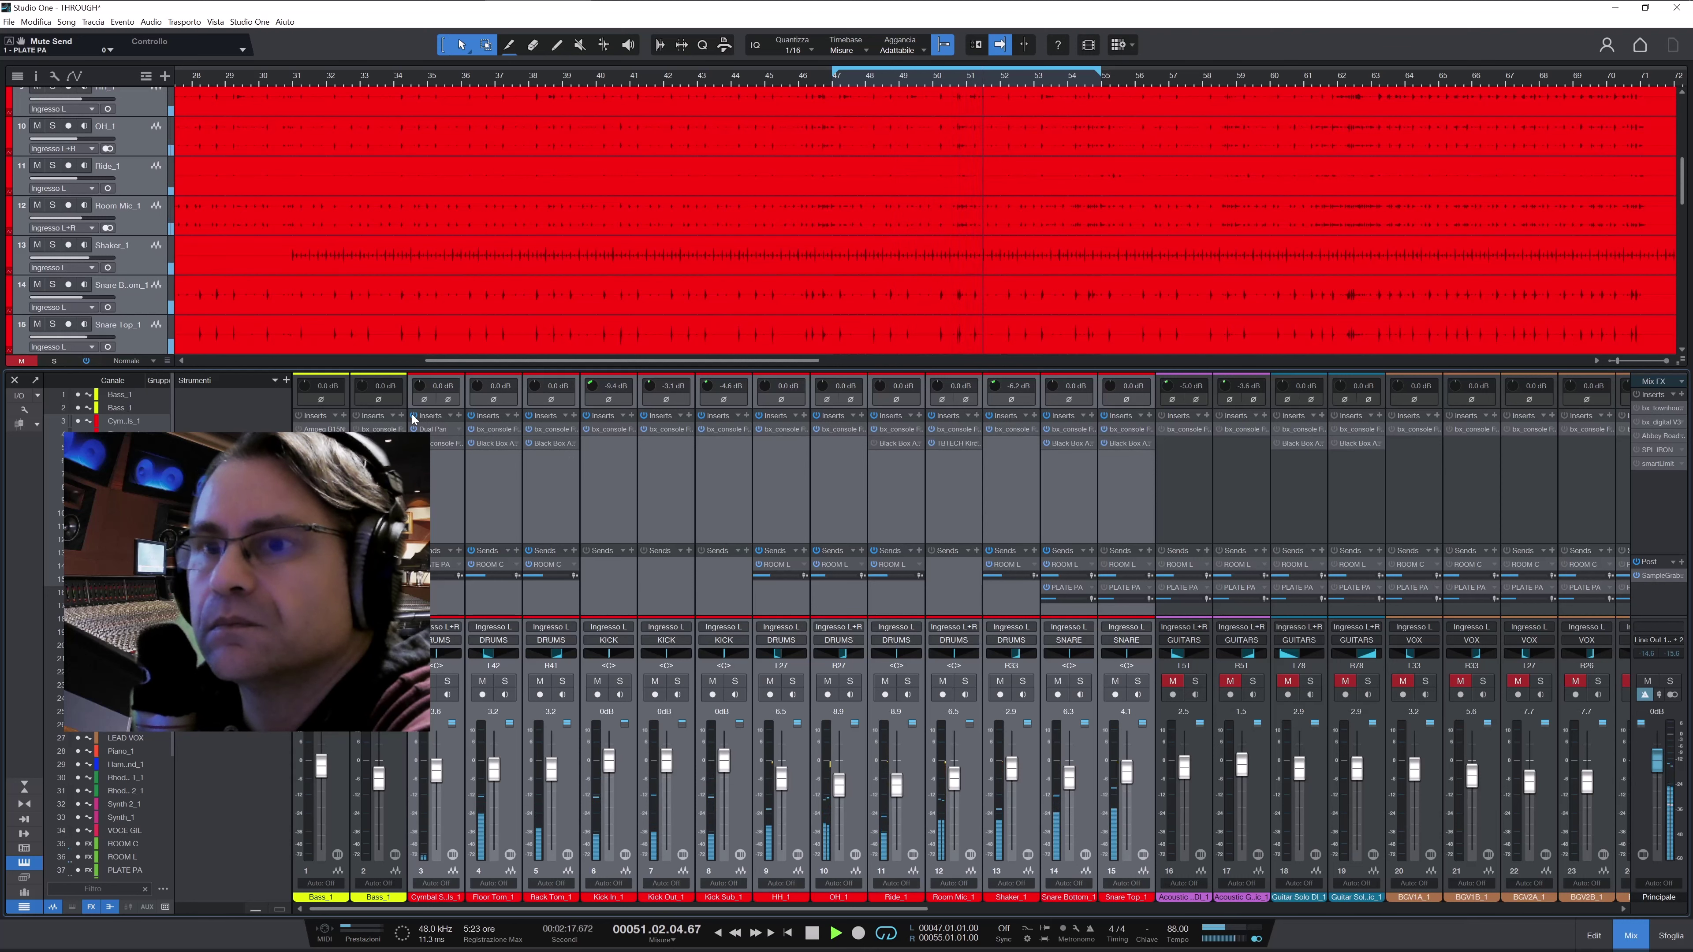
left_click(412, 415)
left_click(444, 494)
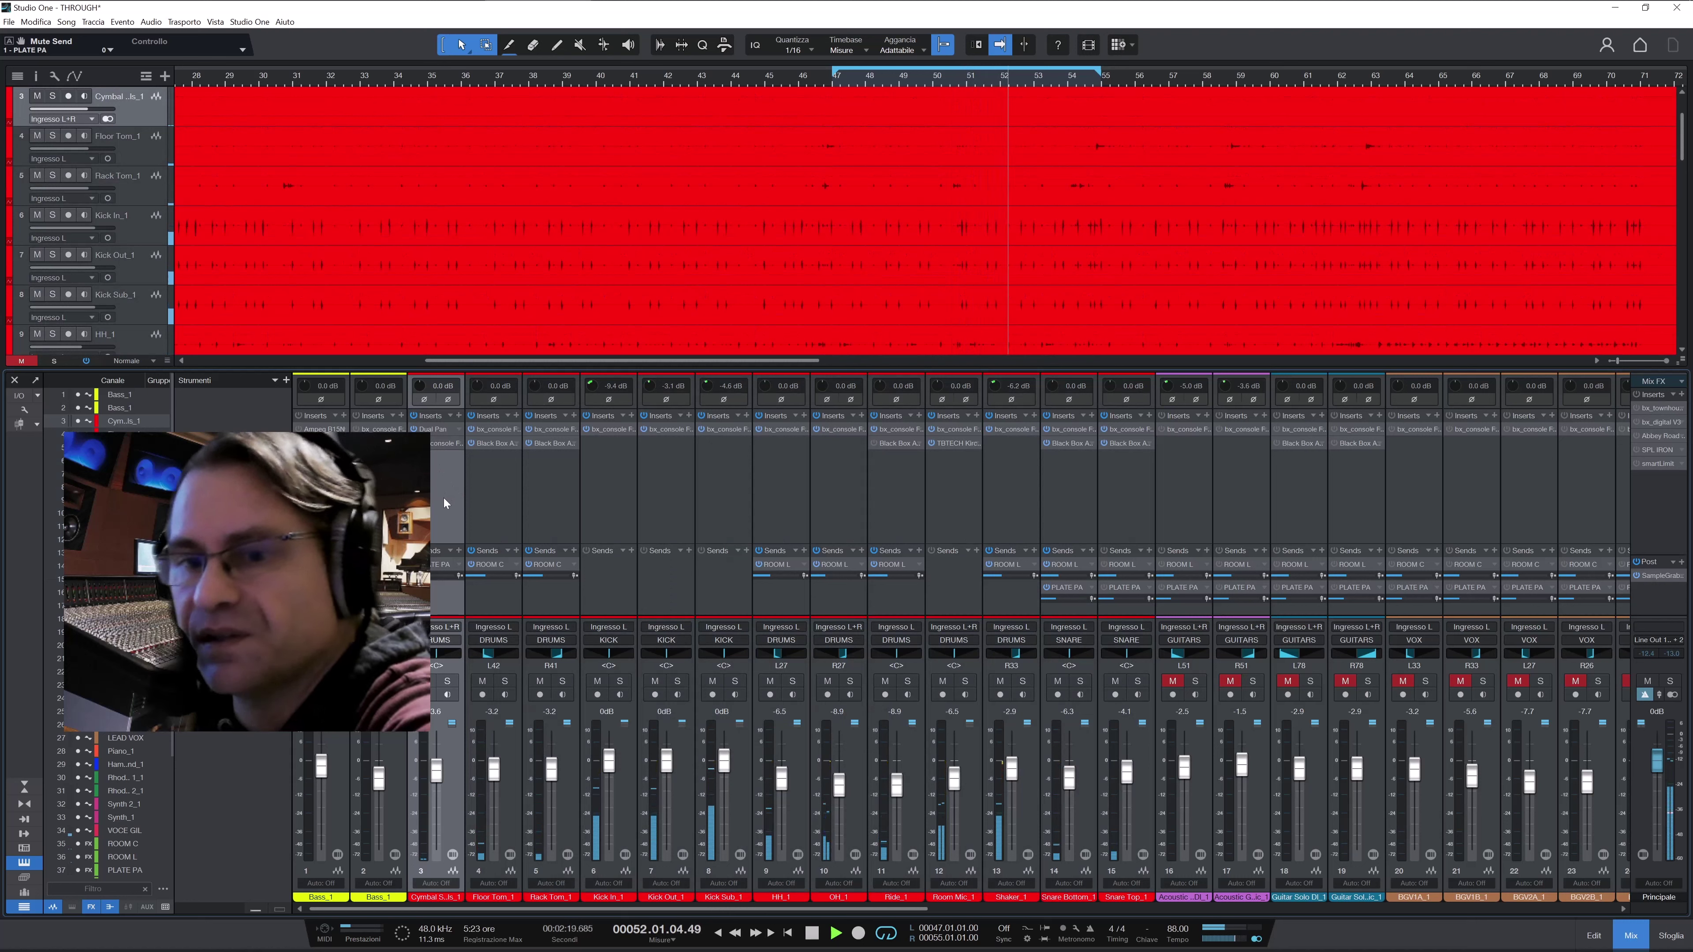
key("ctrl+s")
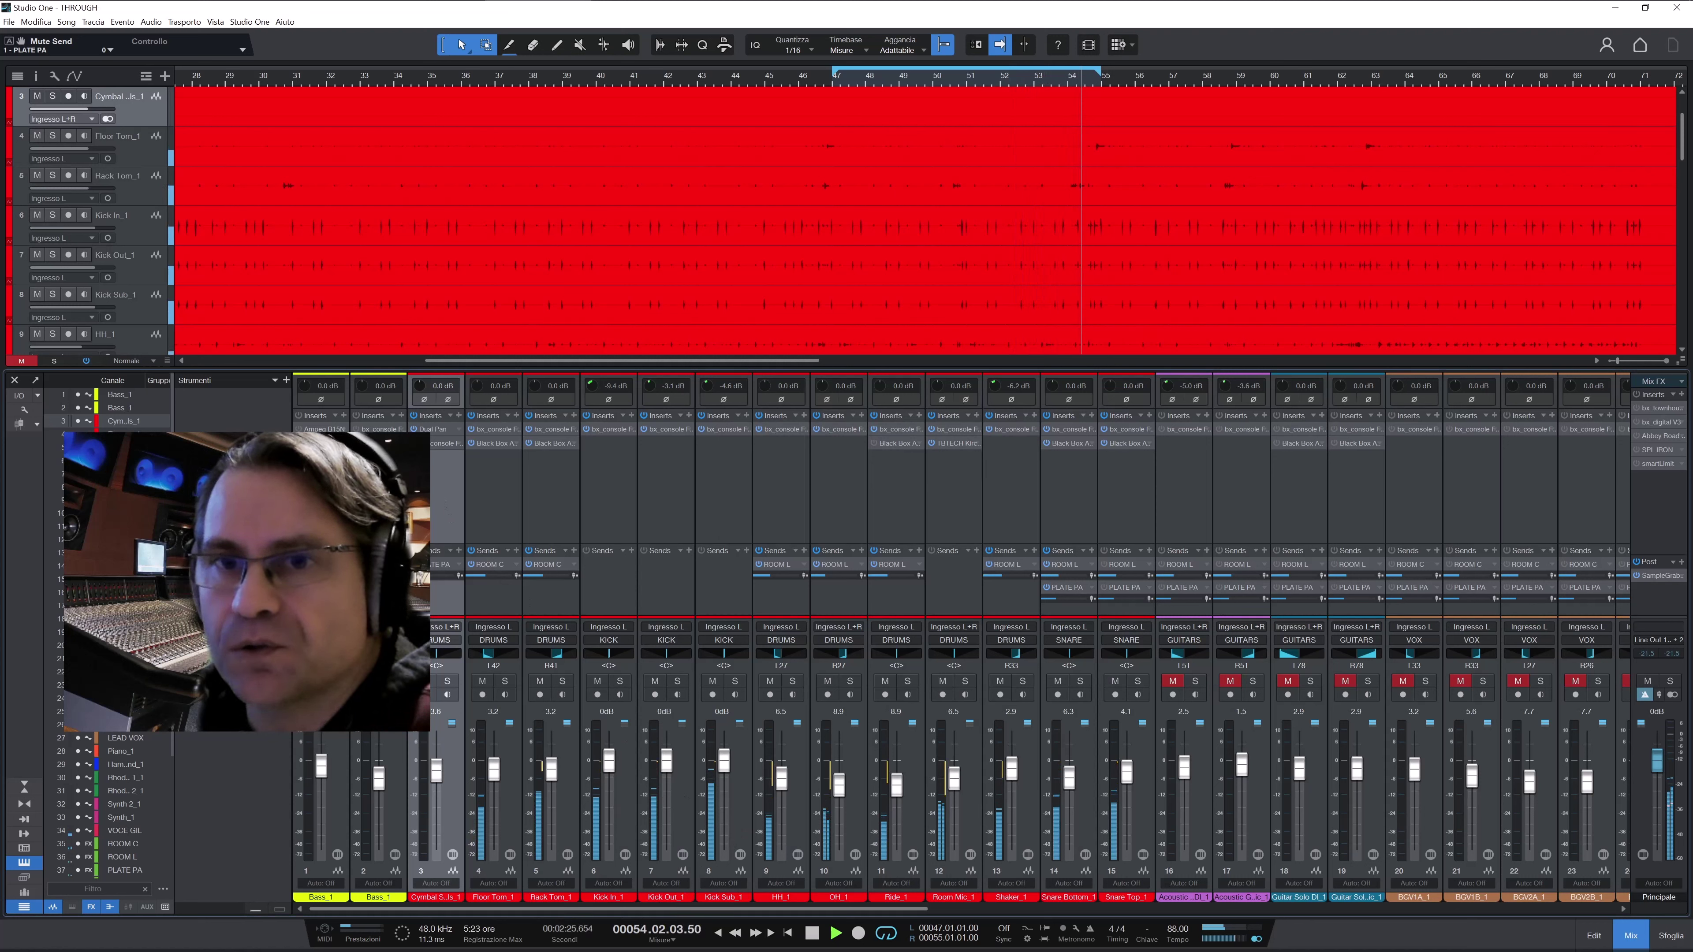
Unmute the first Bass channel to hear it with the drums, and solo it
left_click(311, 681)
left_click(339, 758)
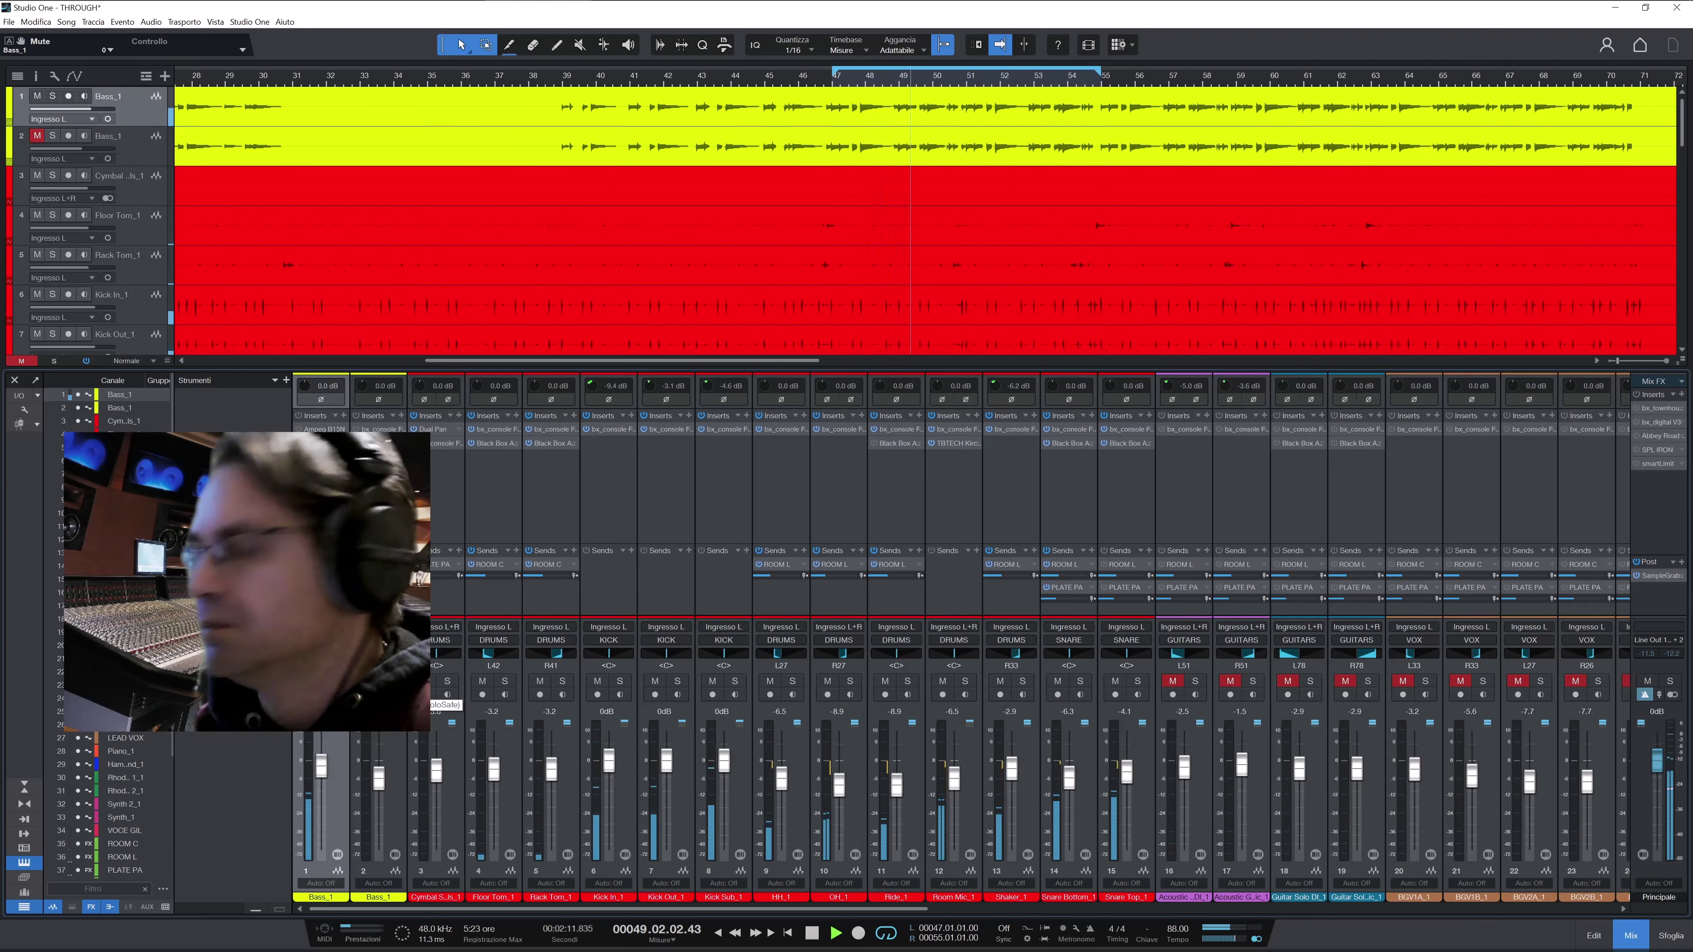
key("s")
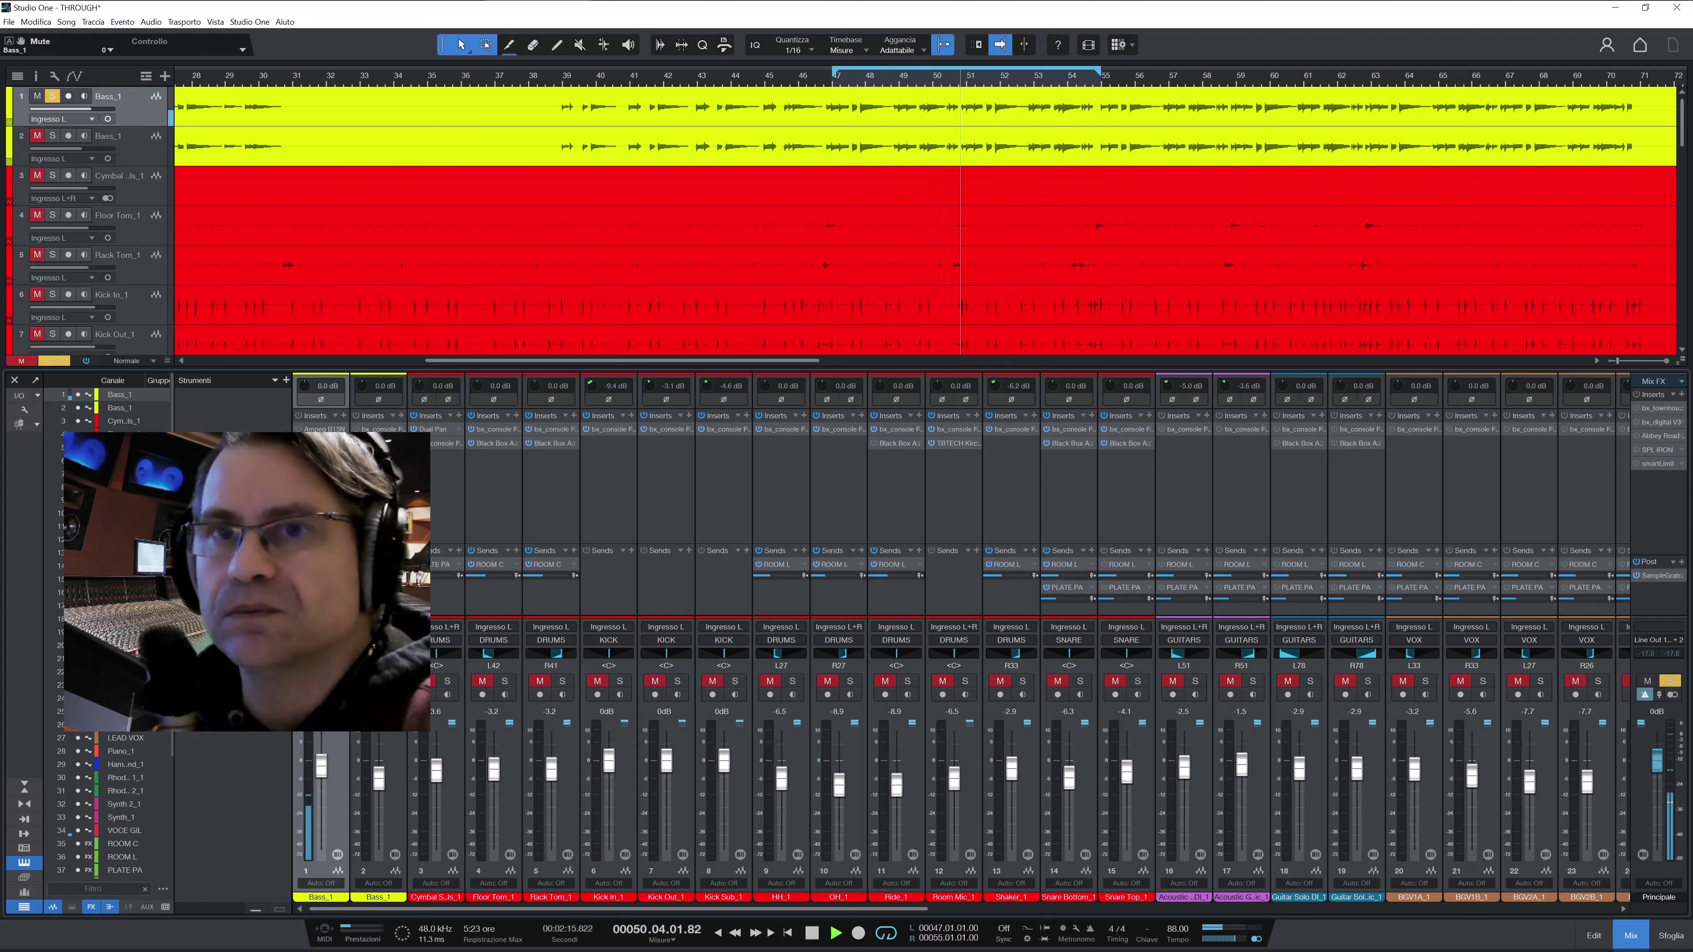
Open the first Bass channel's Ampeg B15N plugin, activate it, and close its window
left_click(324, 429)
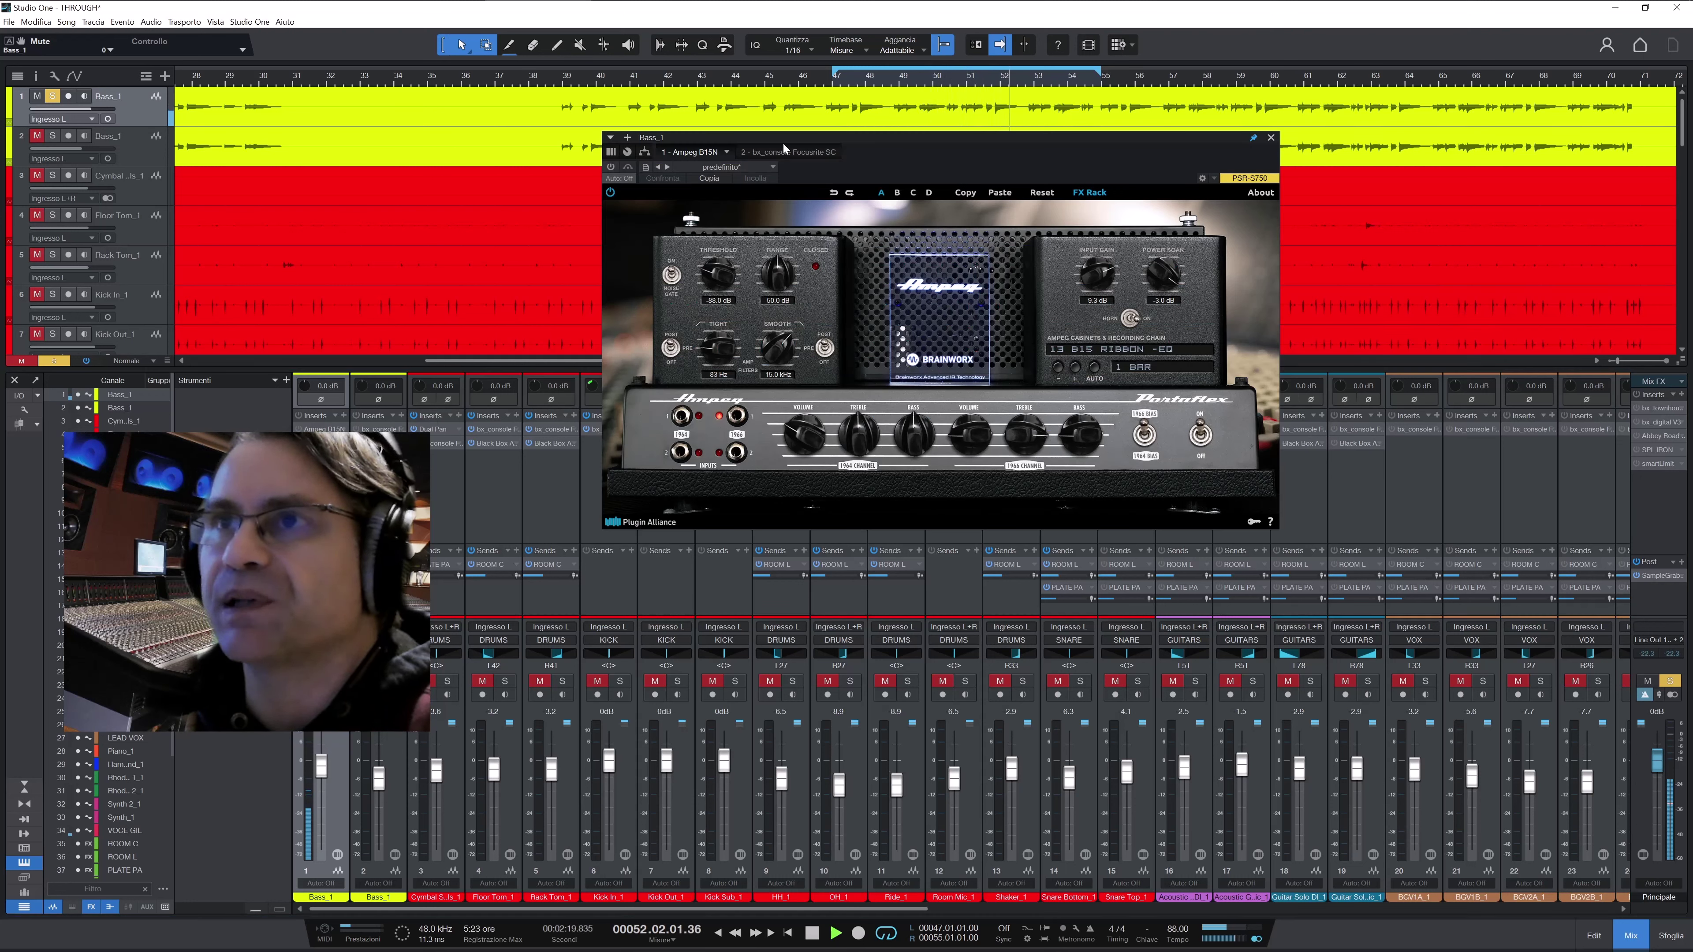
left_click_drag(779, 137, 770, 134)
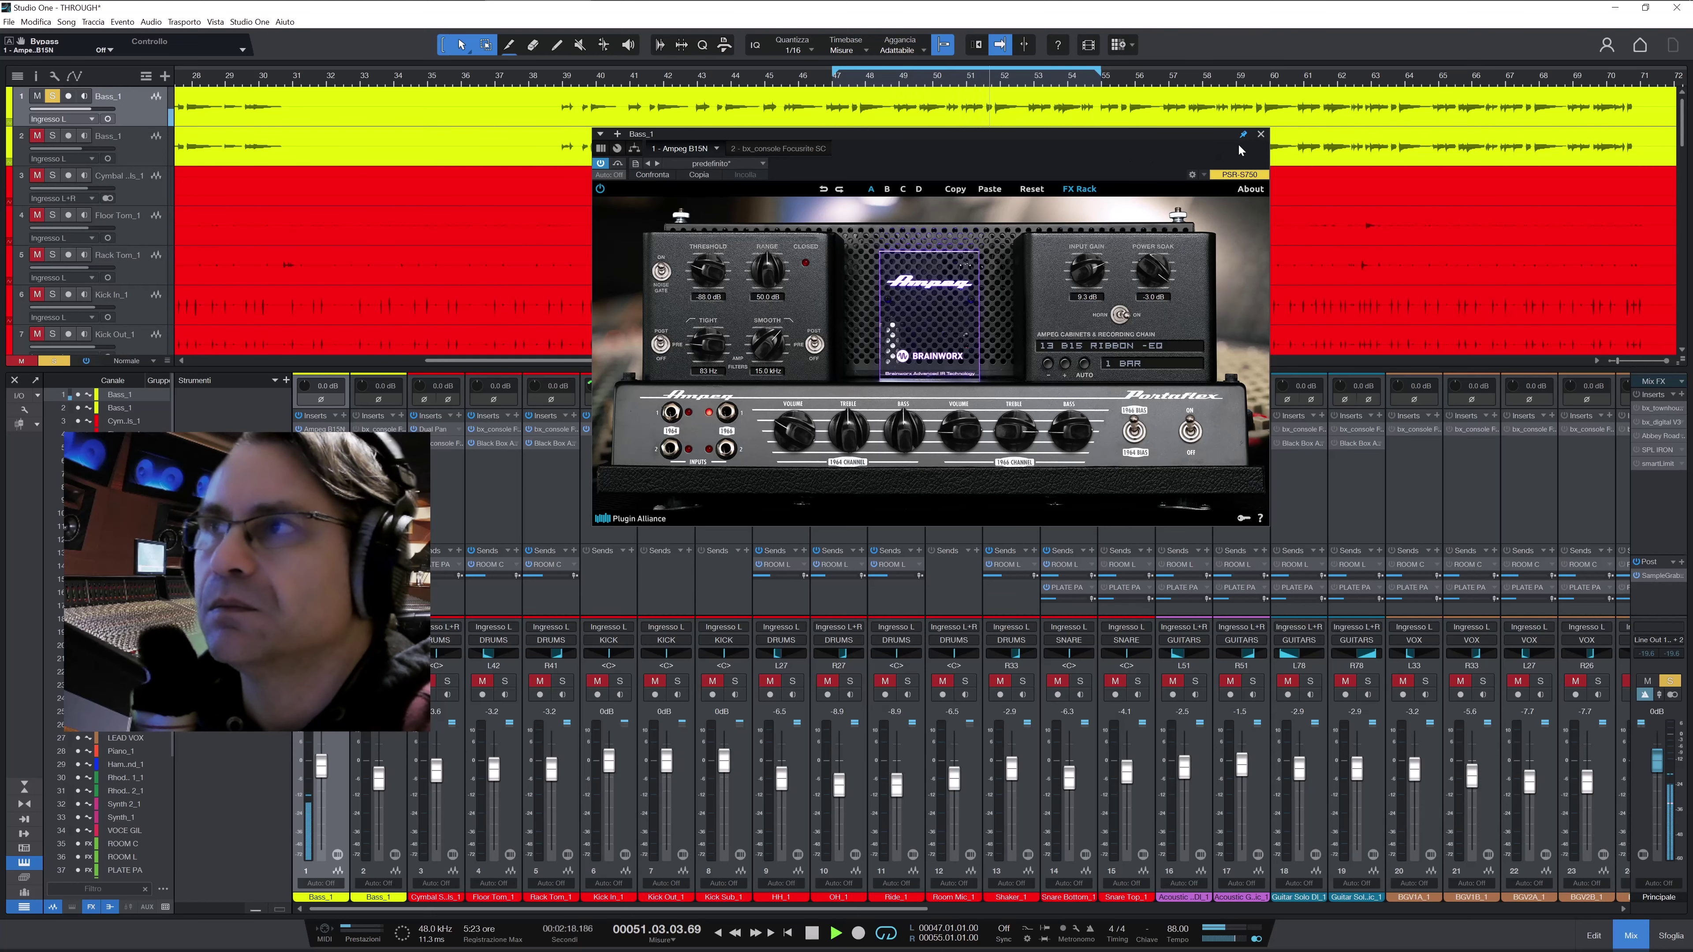
left_click(1261, 135)
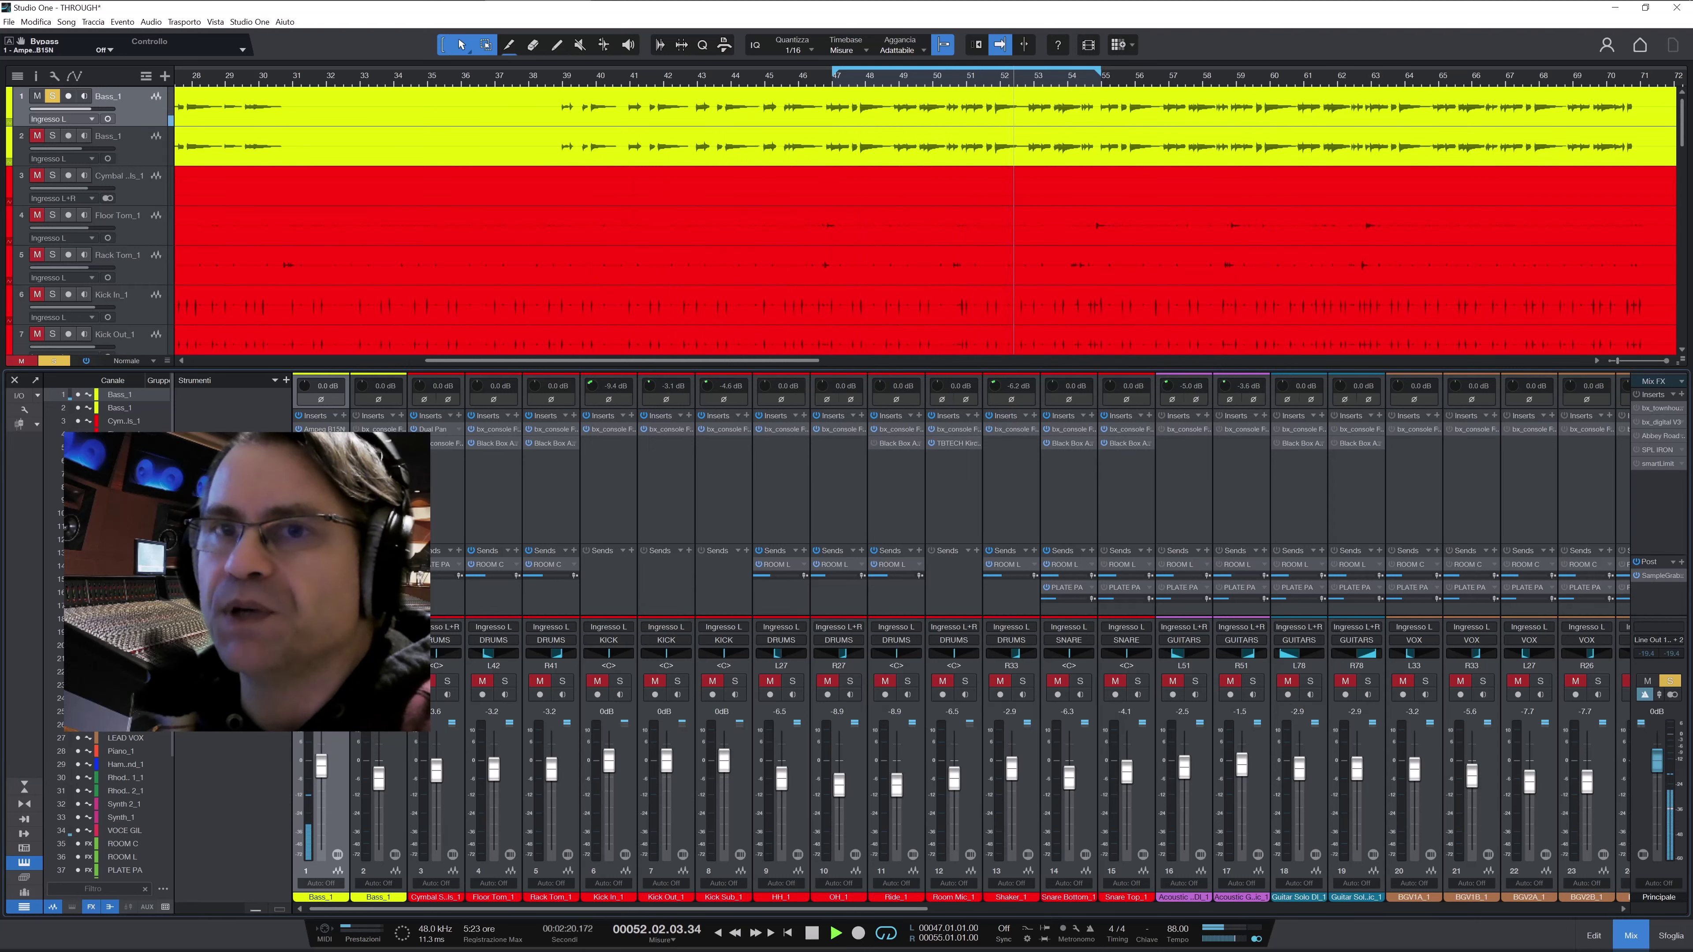
Bring up the first Bass channel's Ampeg B15N, close the Focusrite SC window, and compare the amp bypassed and active
left_click(324, 443)
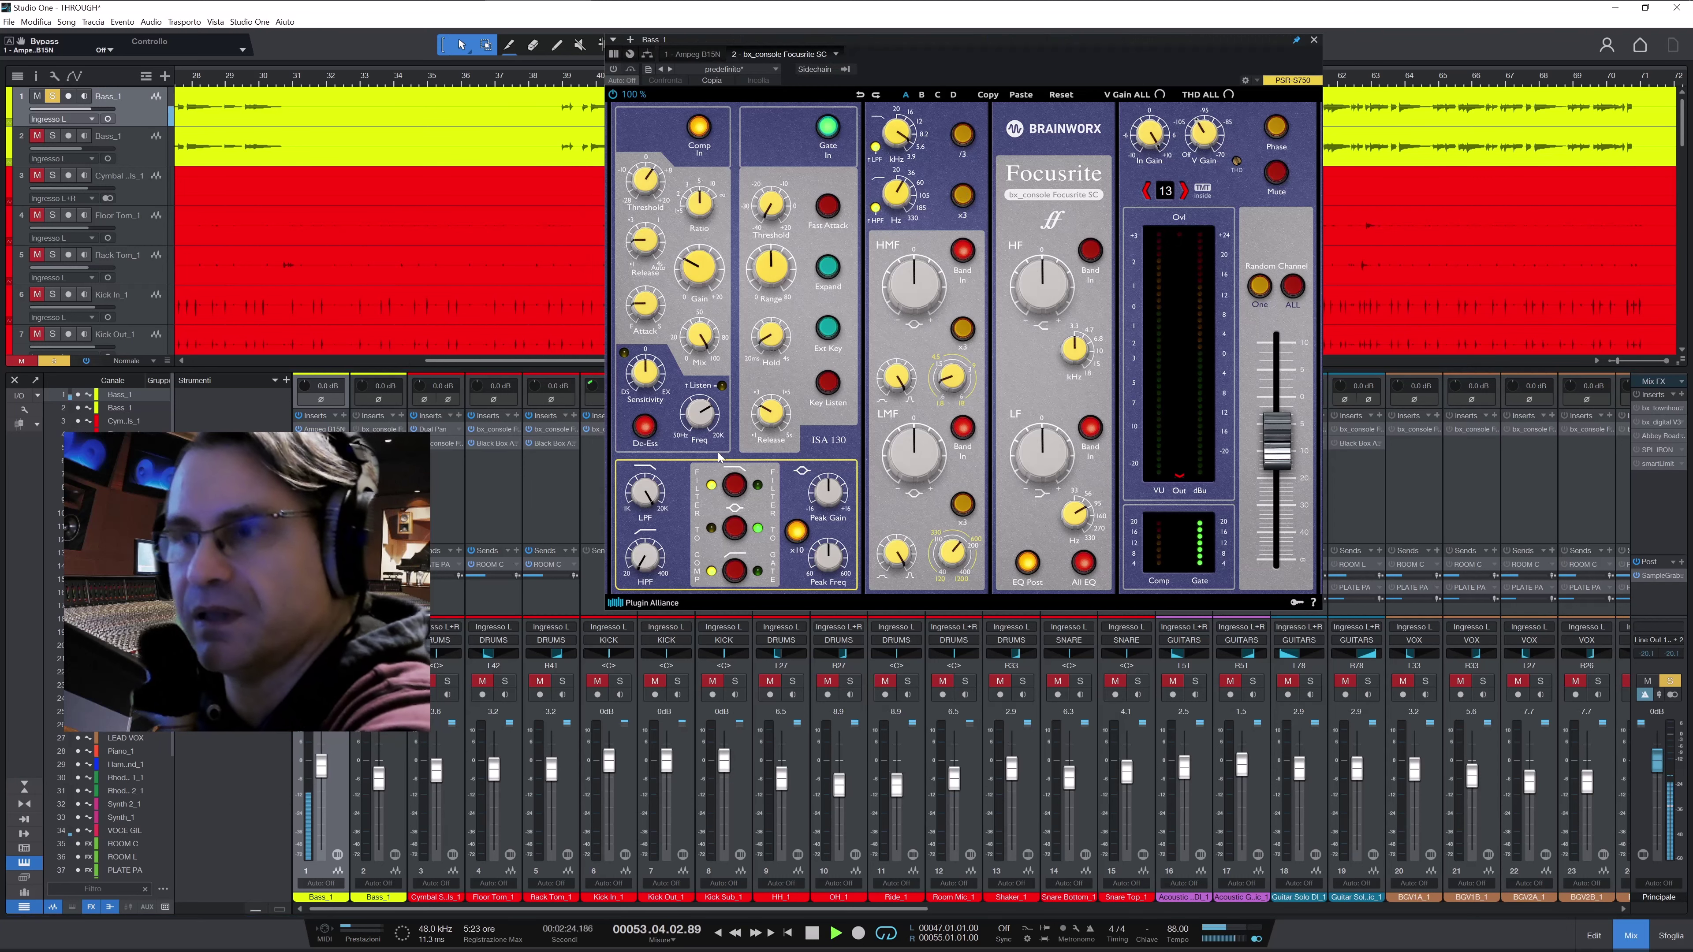
left_click(324, 429)
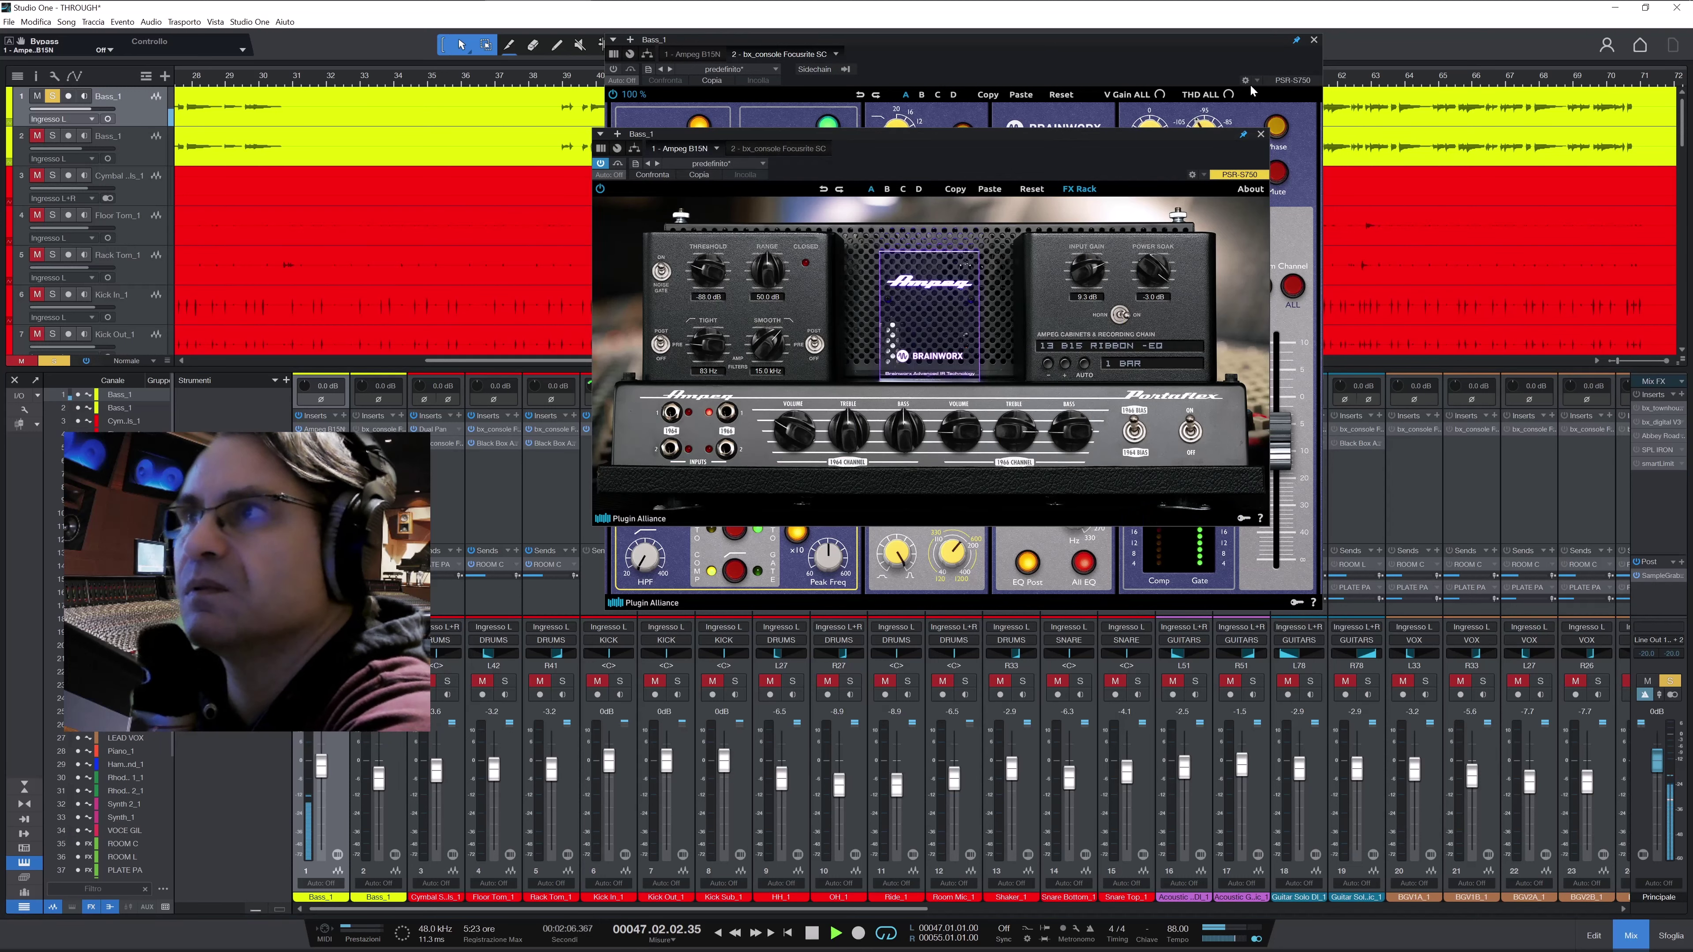
left_click(1314, 40)
left_click_drag(1033, 132, 1032, 165)
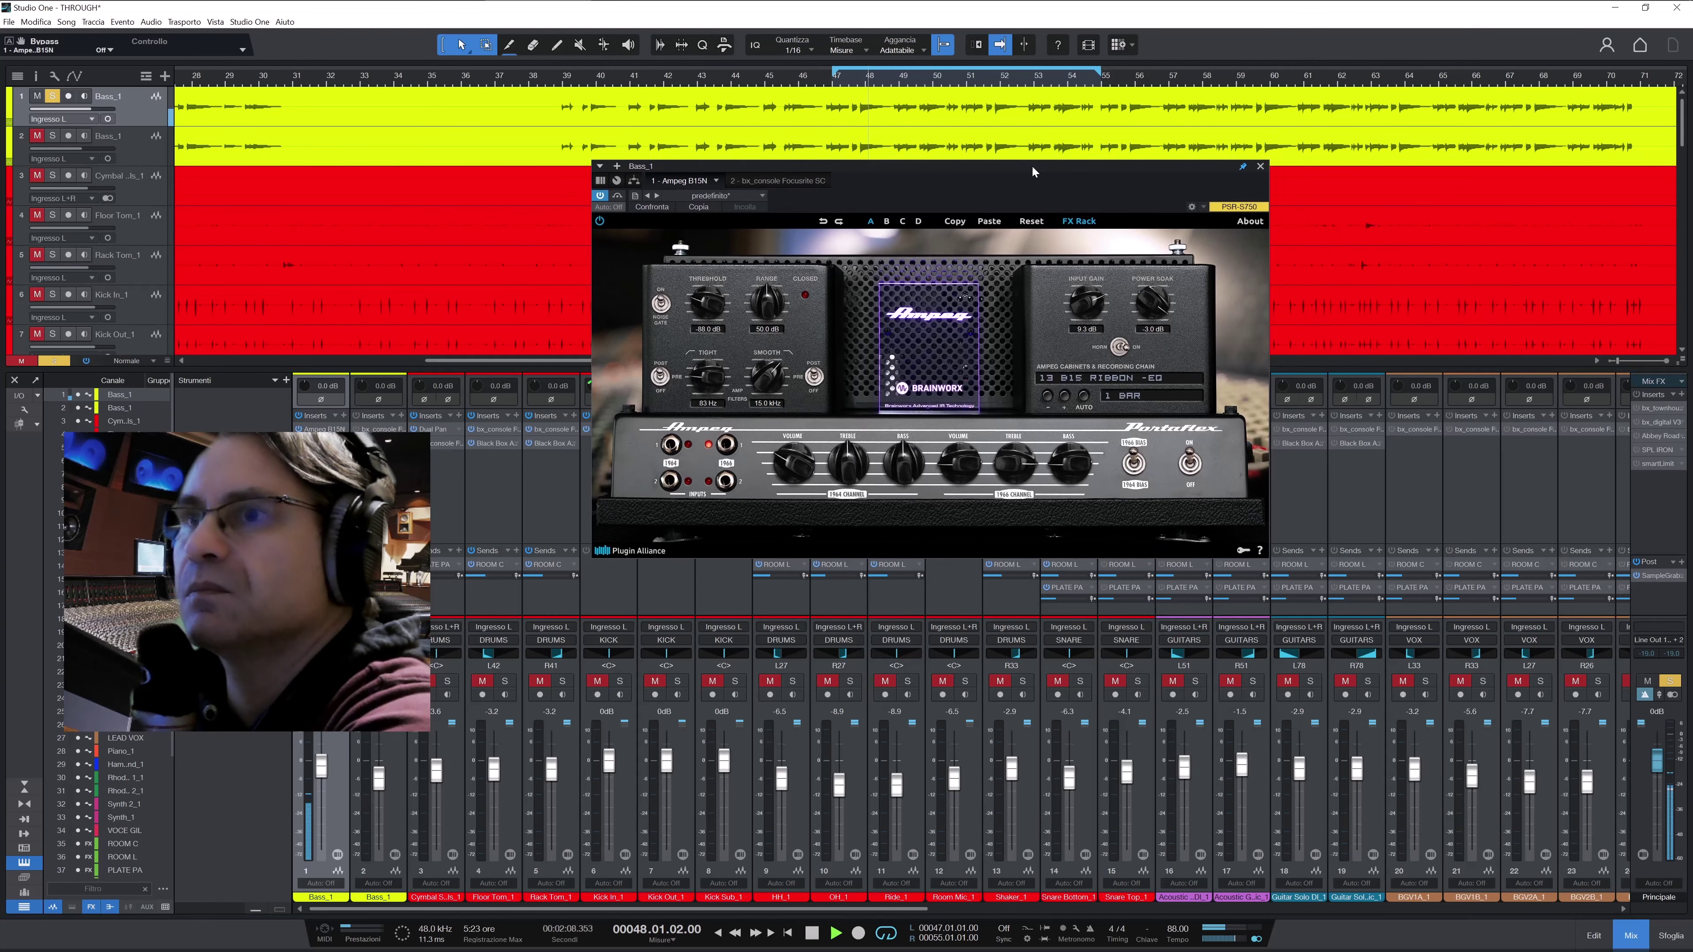
left_click(616, 196)
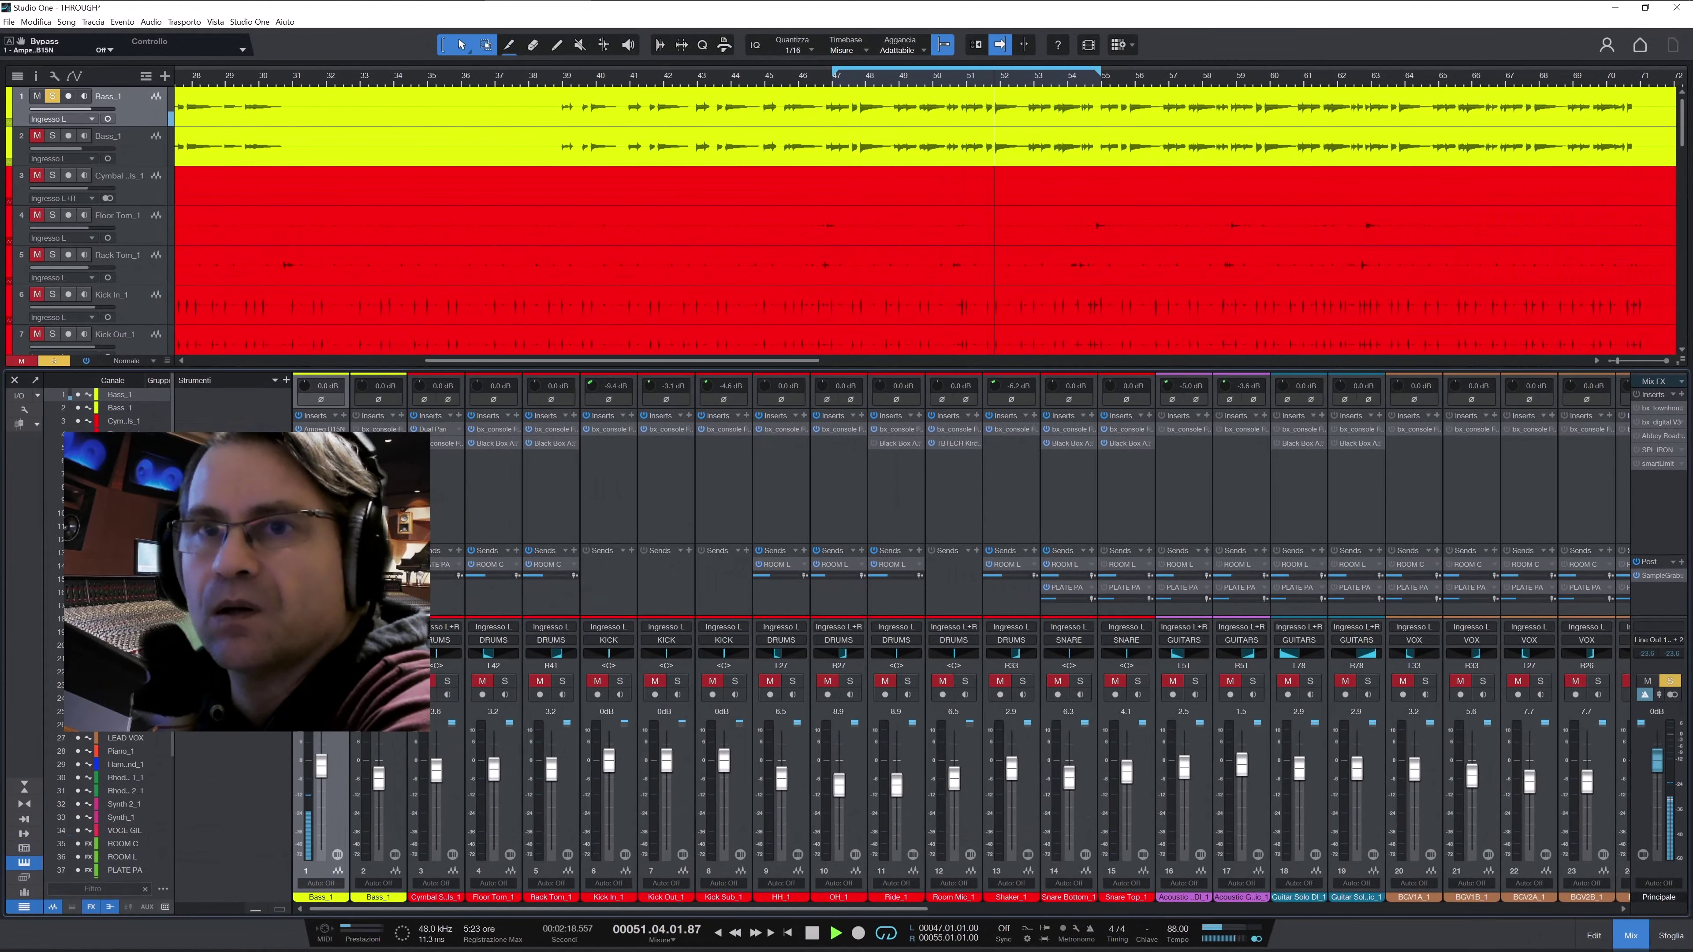
Activate the first Bass channel's bx_console Focusrite SC, and compare it with its compressor off and with the whole plugin bypassed
left_click(322, 443)
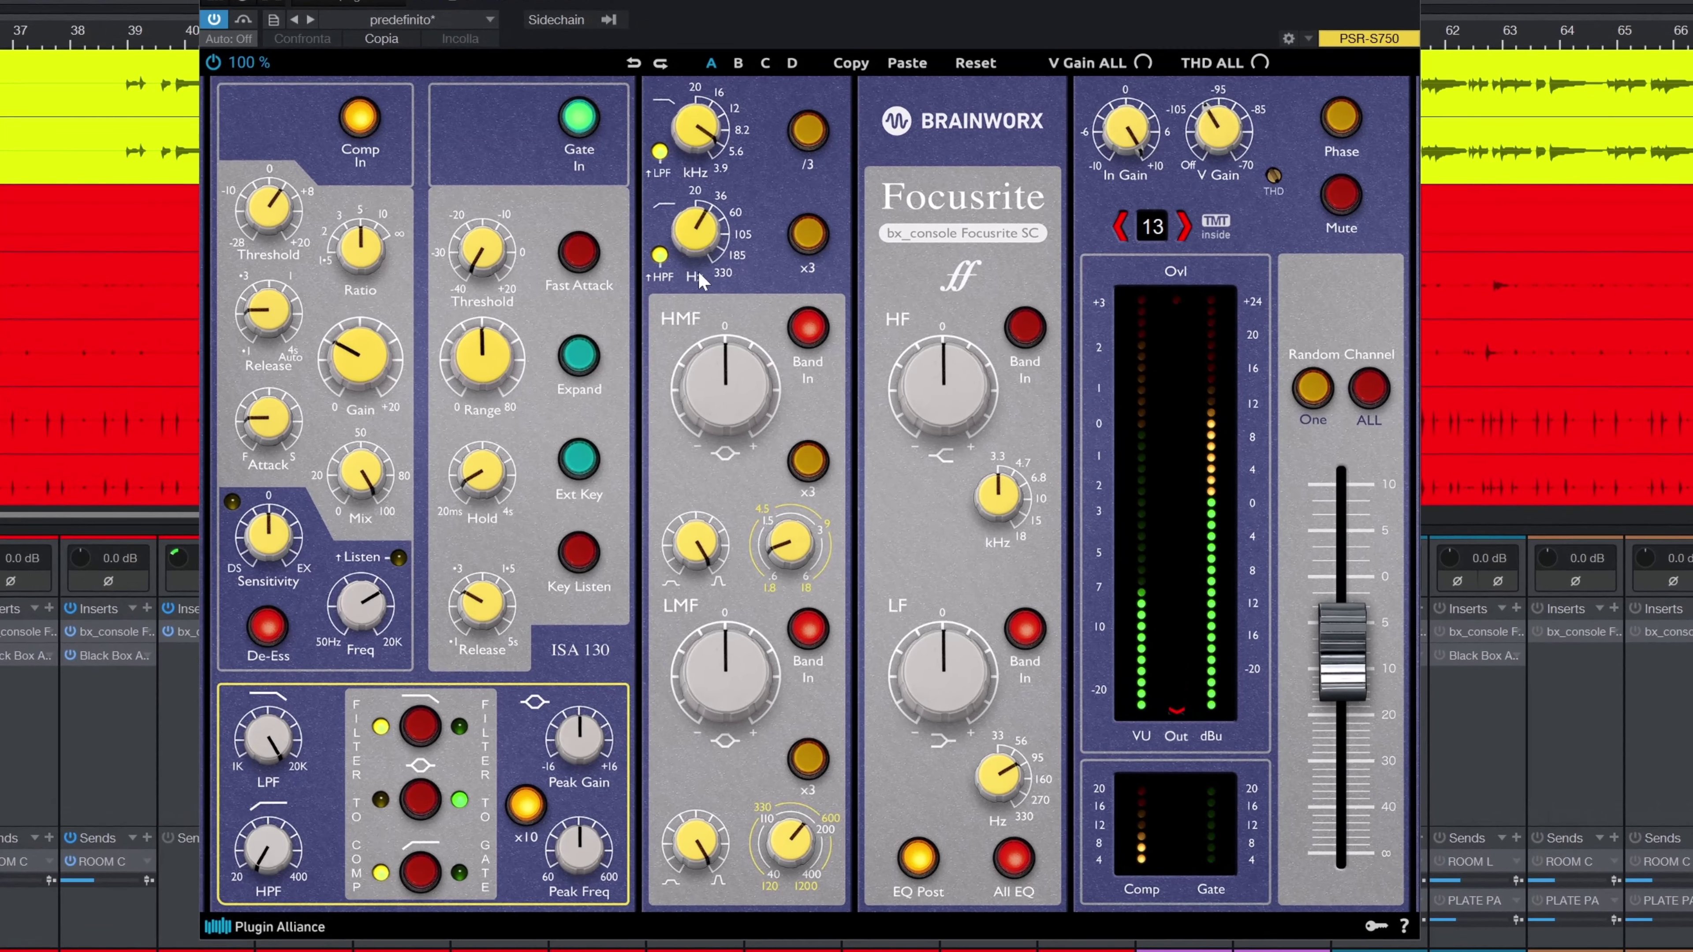
left_click(1131, 132)
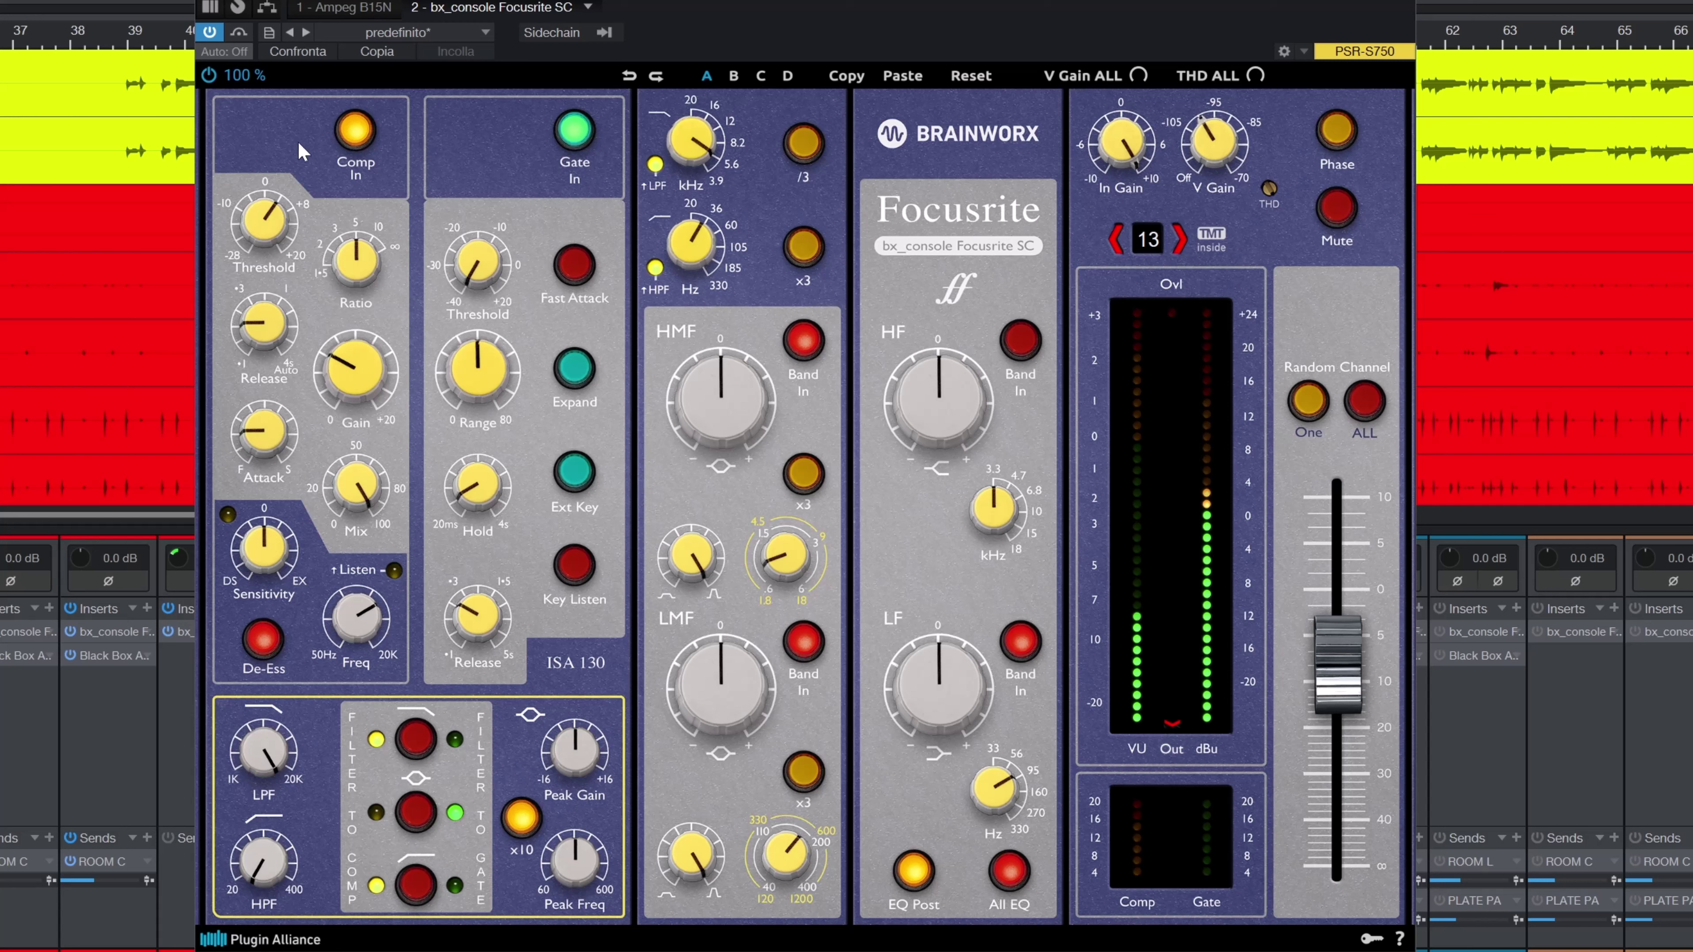
left_click(358, 135)
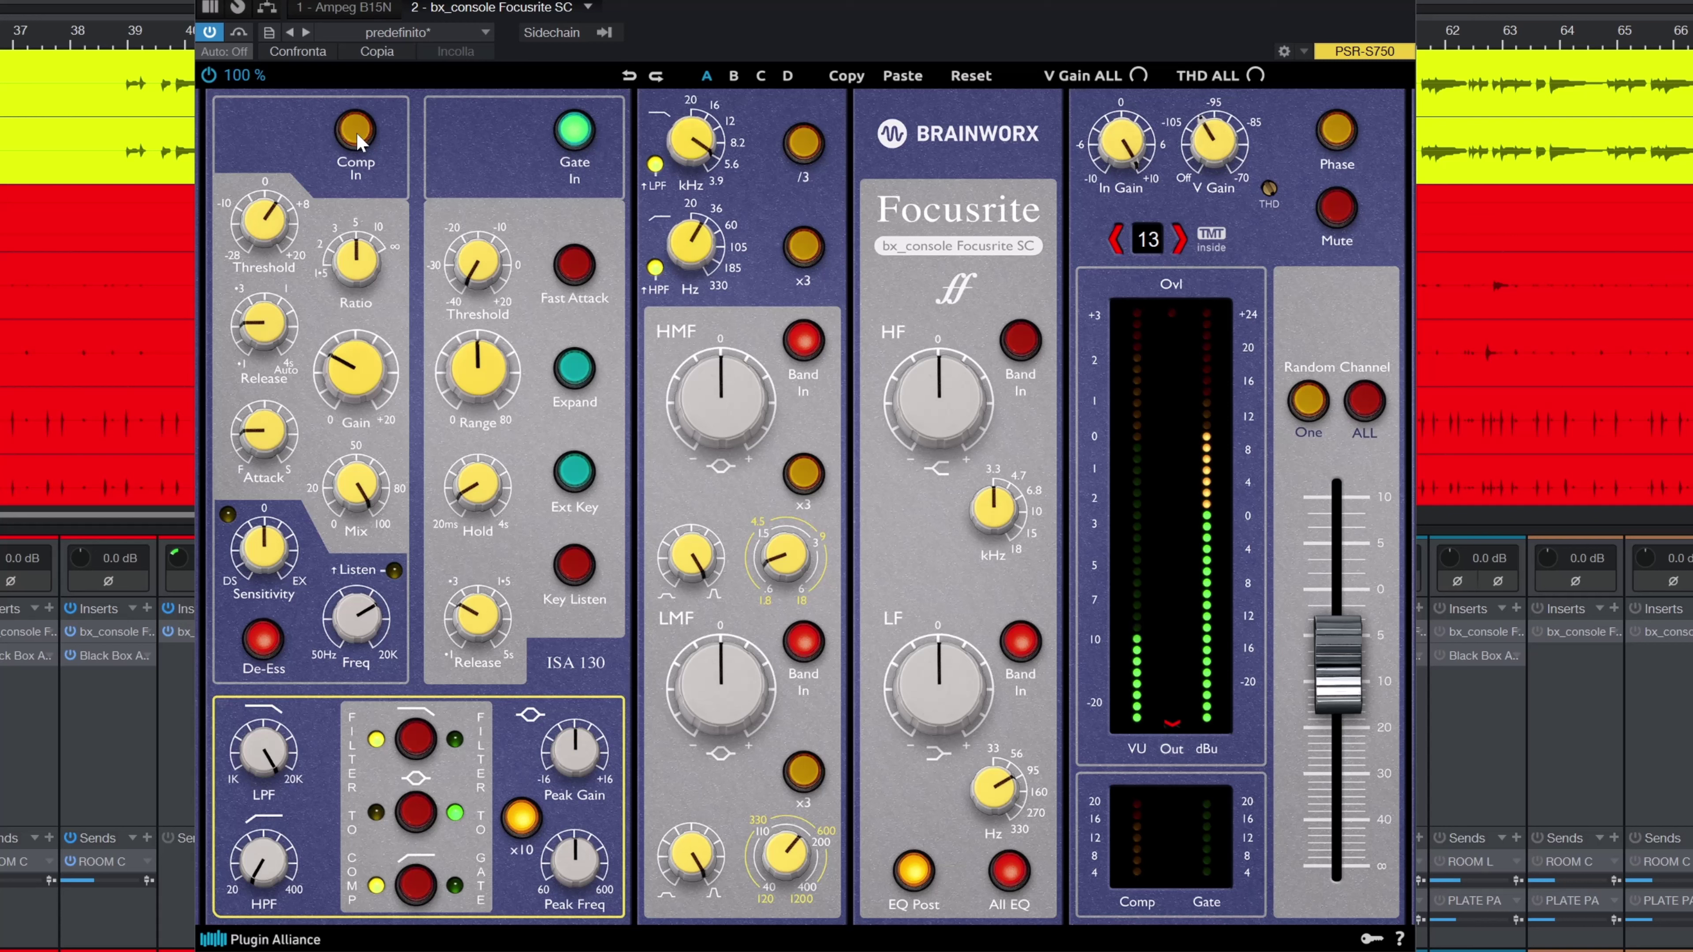
left_click(358, 136)
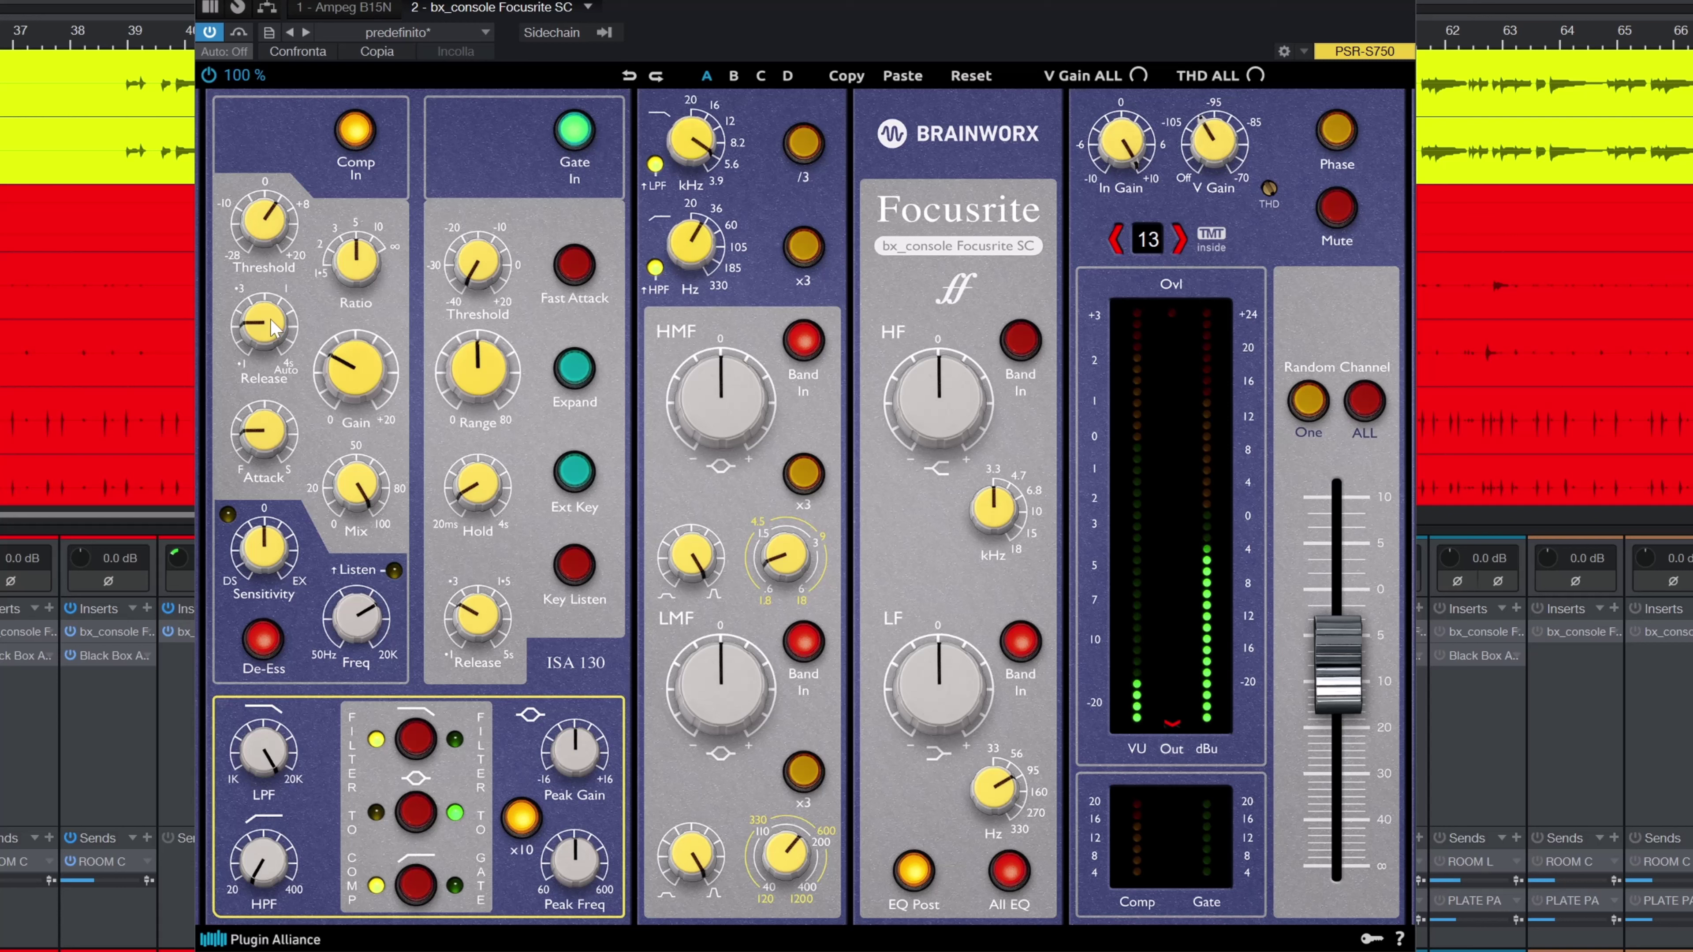
mouse_move(271, 332)
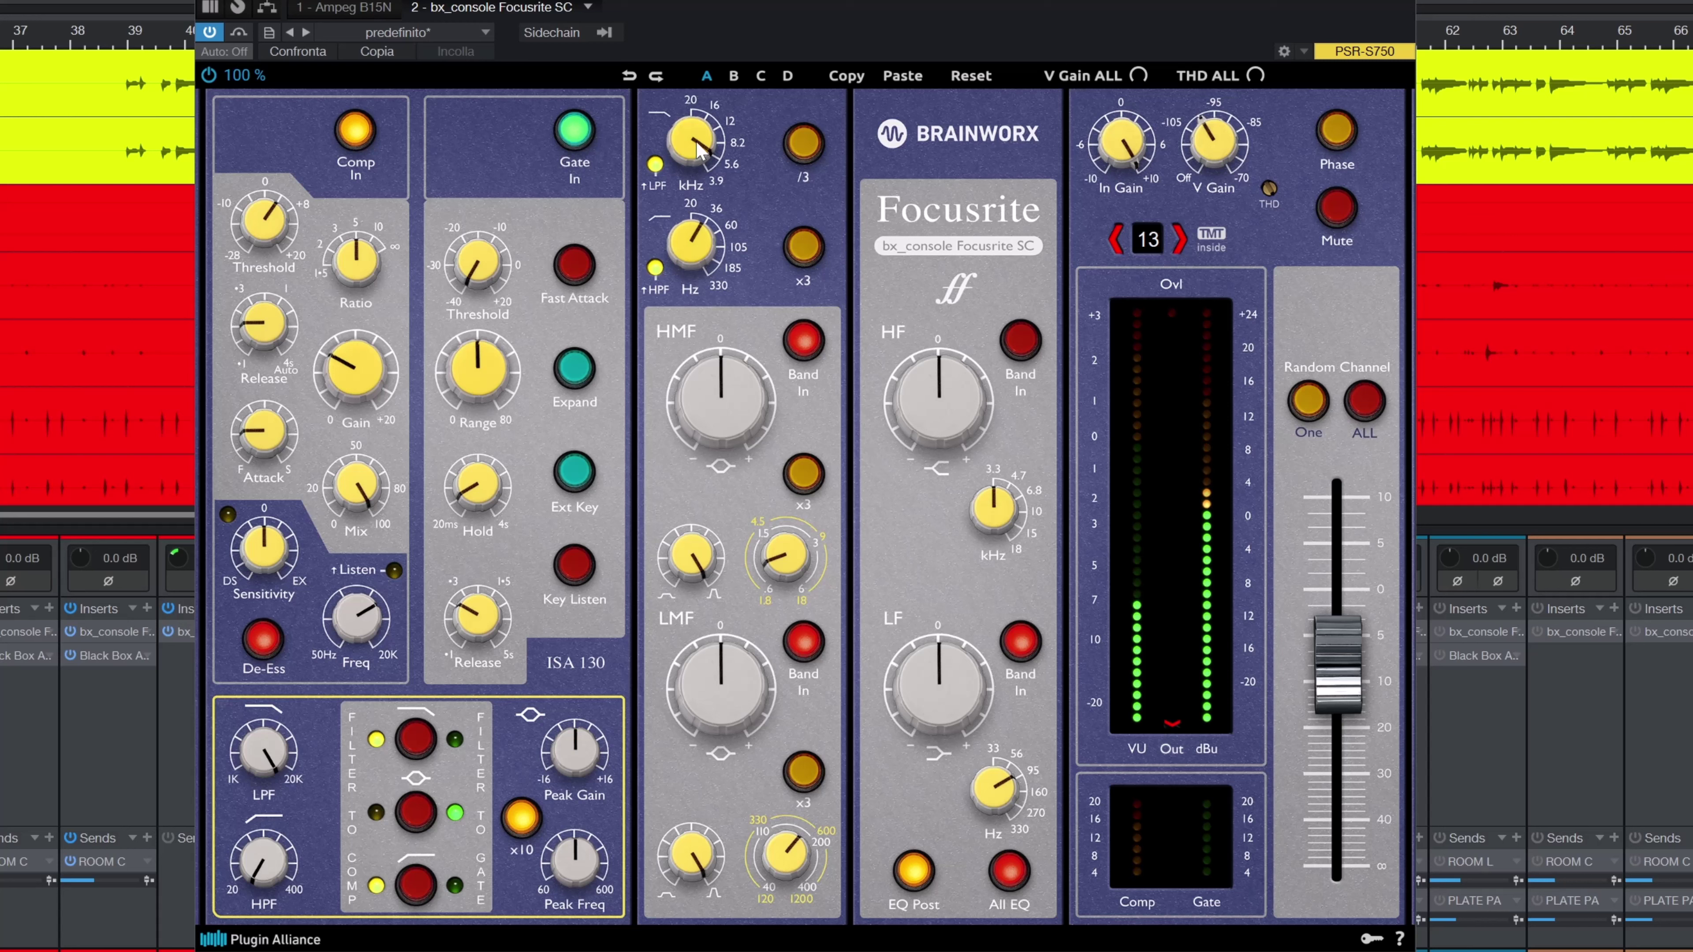
mouse_move(699, 149)
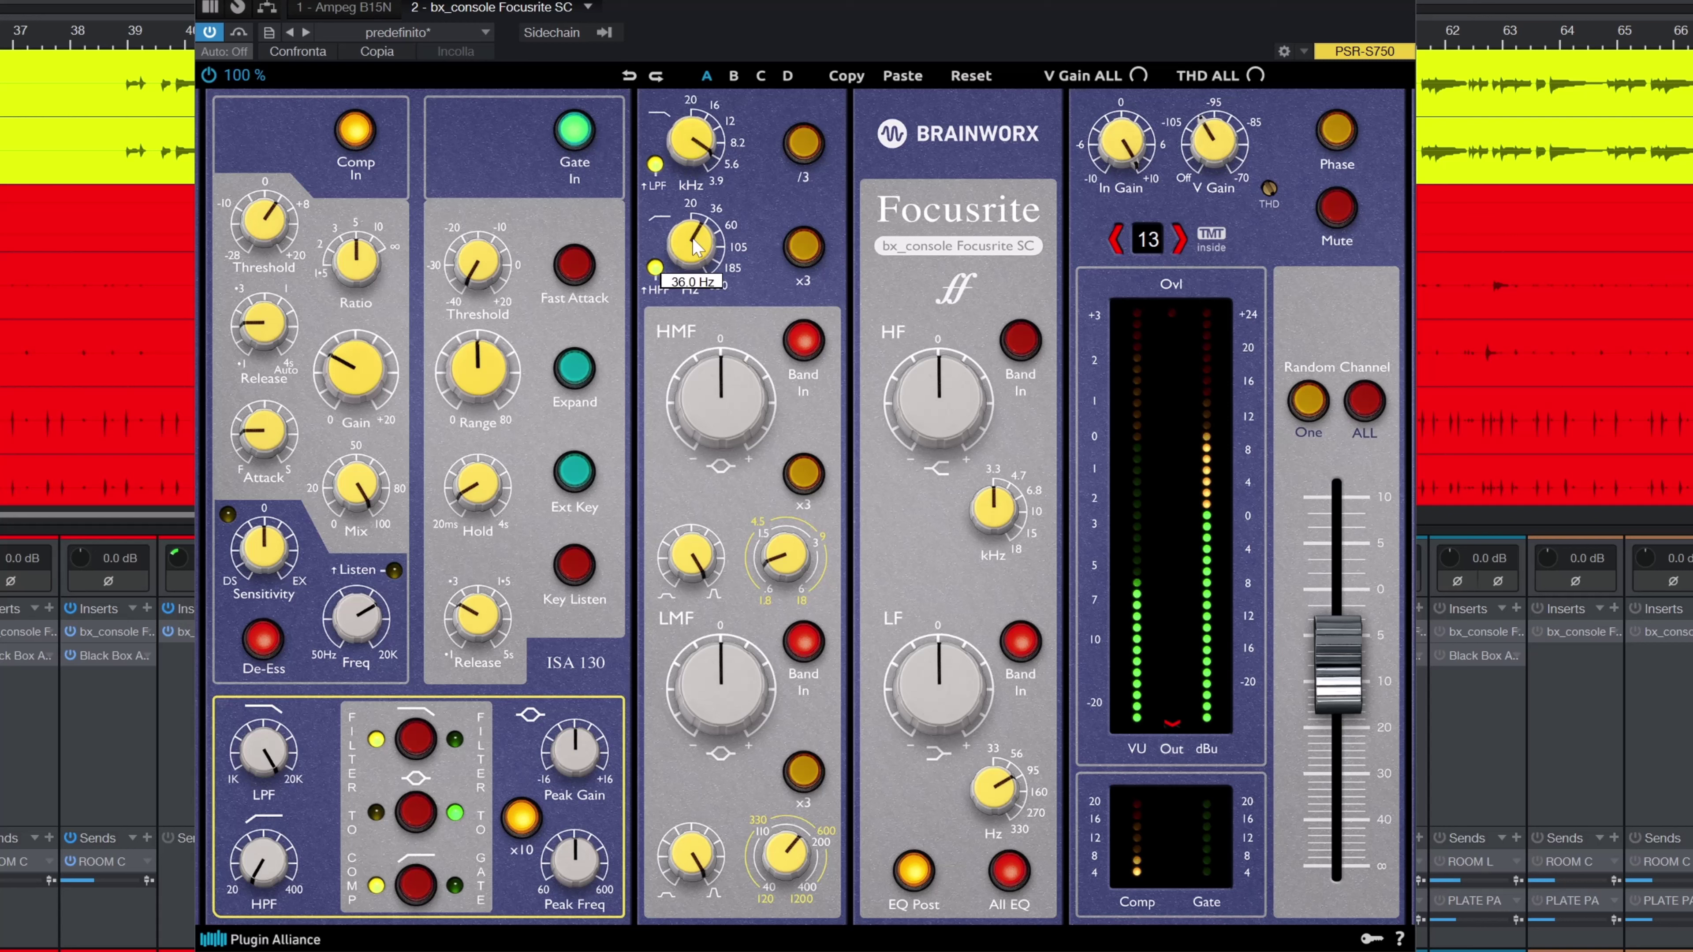
left_click(239, 32)
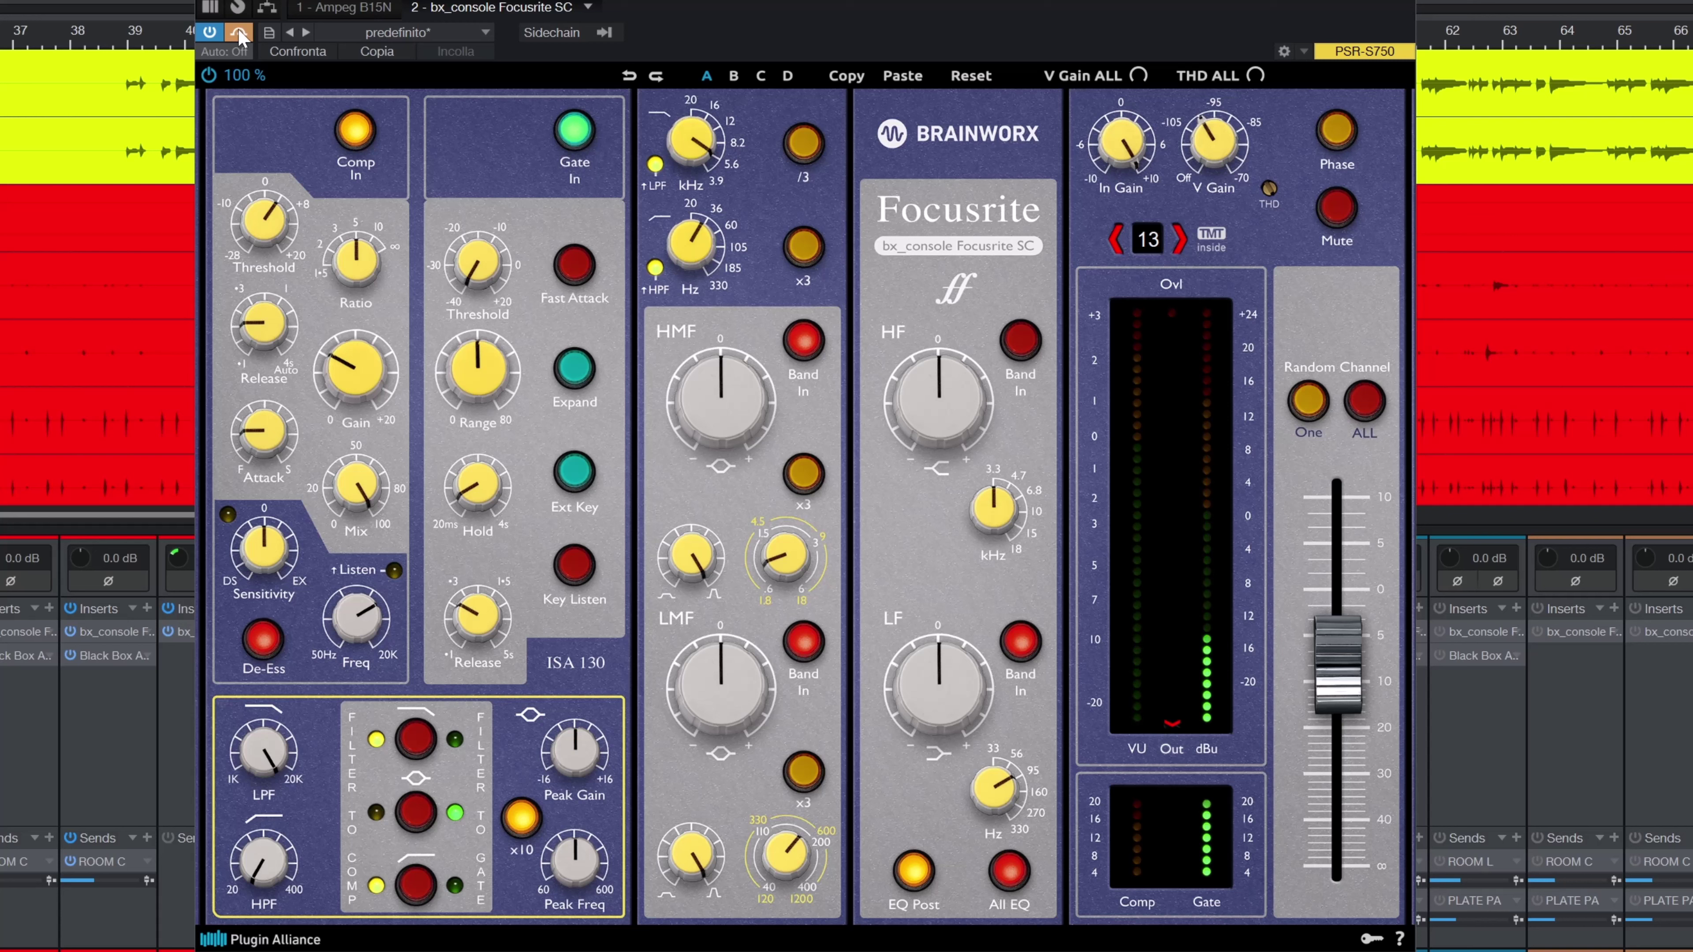
left_click(239, 33)
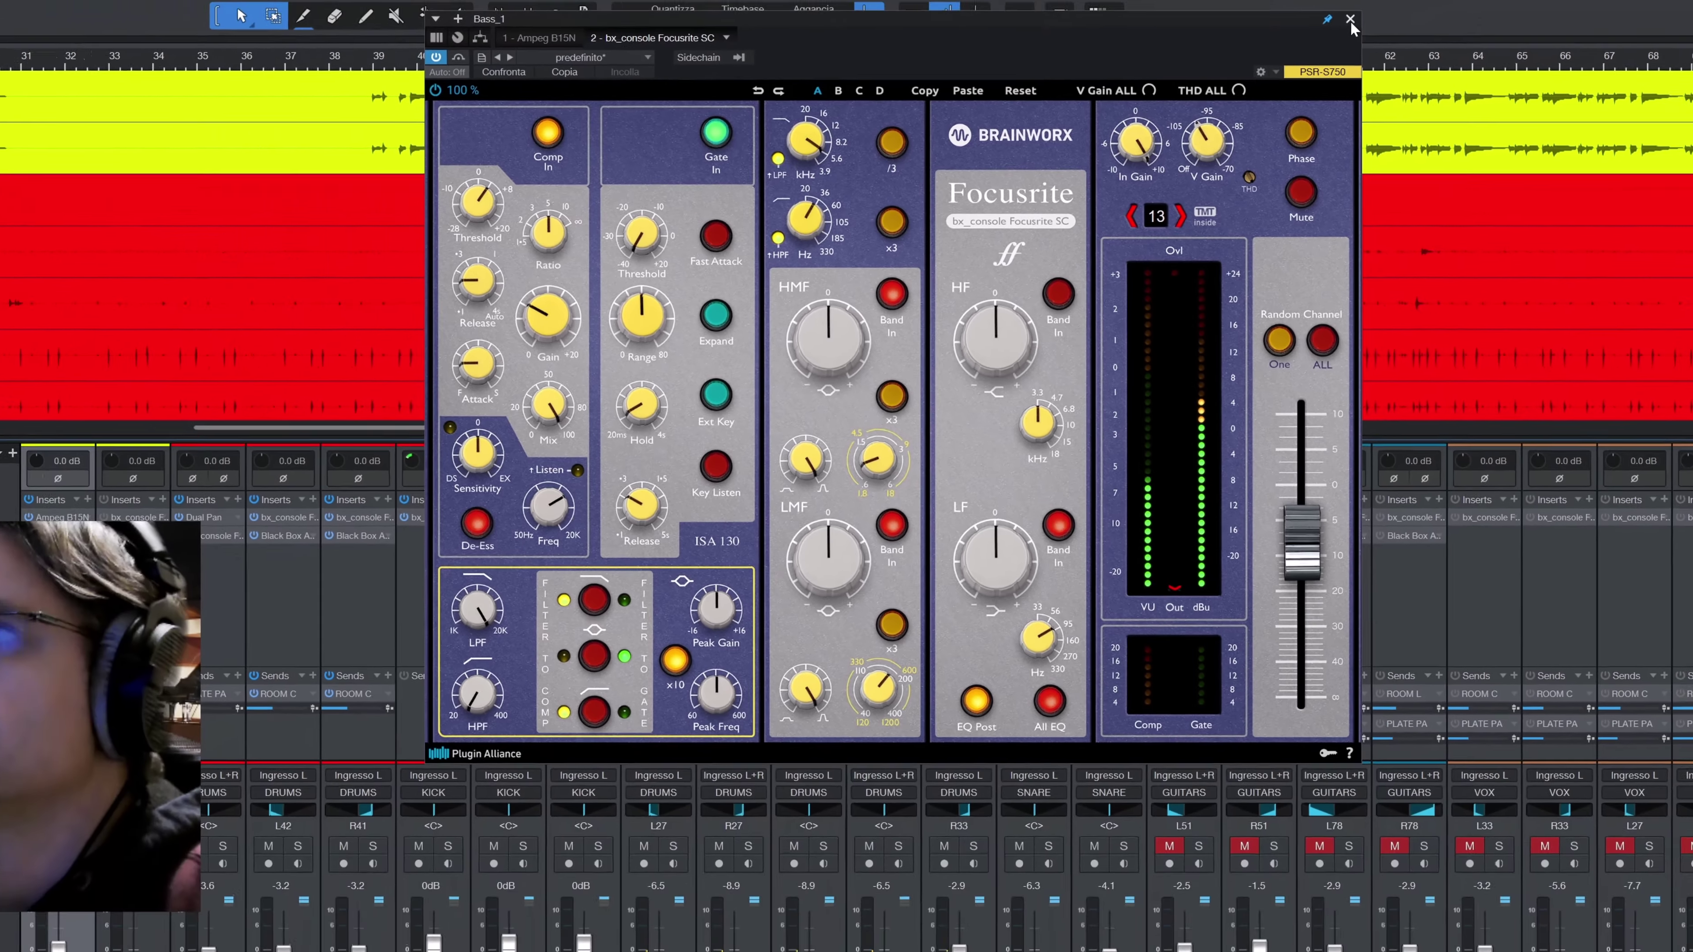
Close the Focusrite SC window and compare the first Bass channel's full insert chain bypassed and active with the drums
left_click(1350, 19)
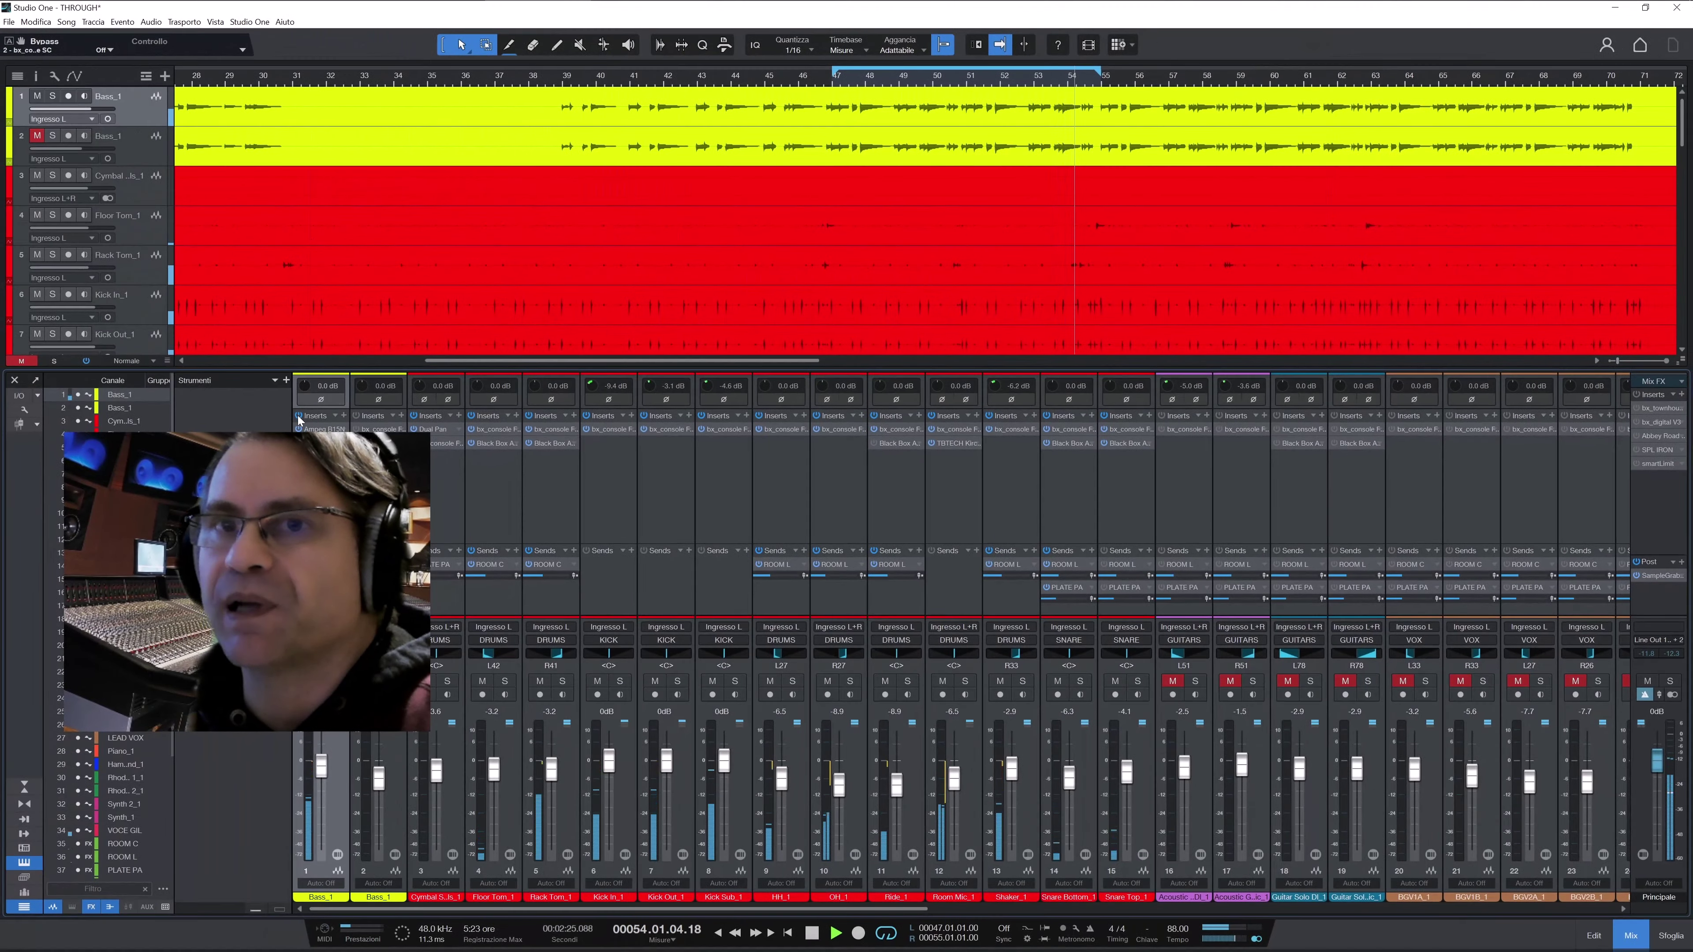
left_click(297, 416)
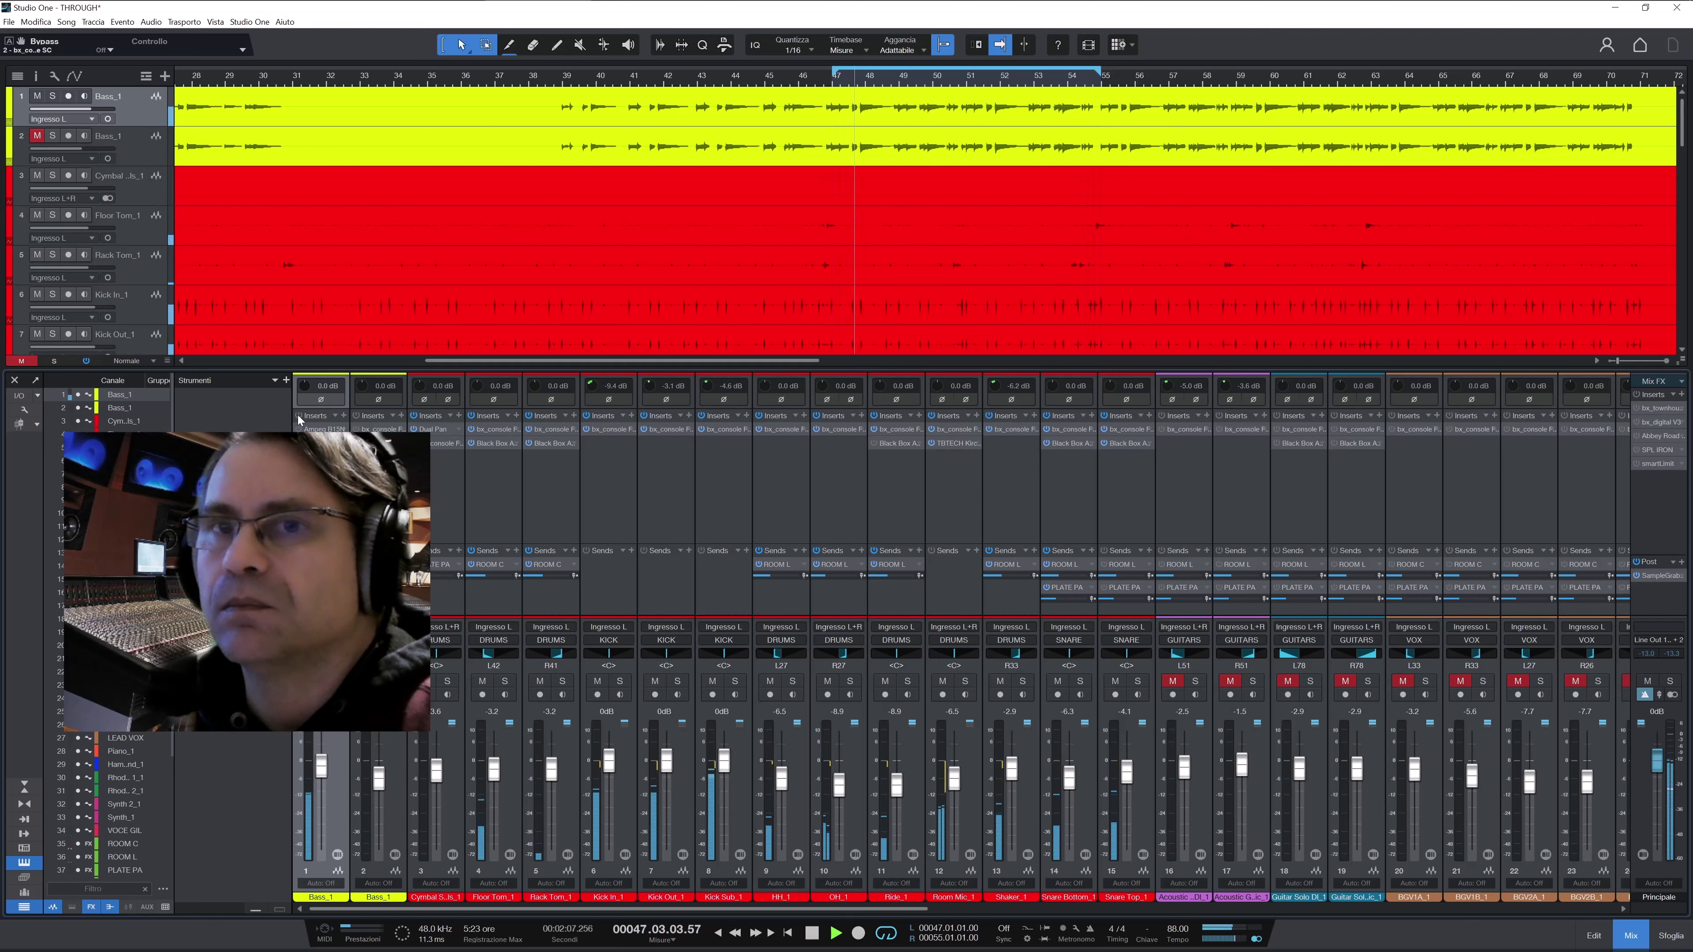
left_click(297, 415)
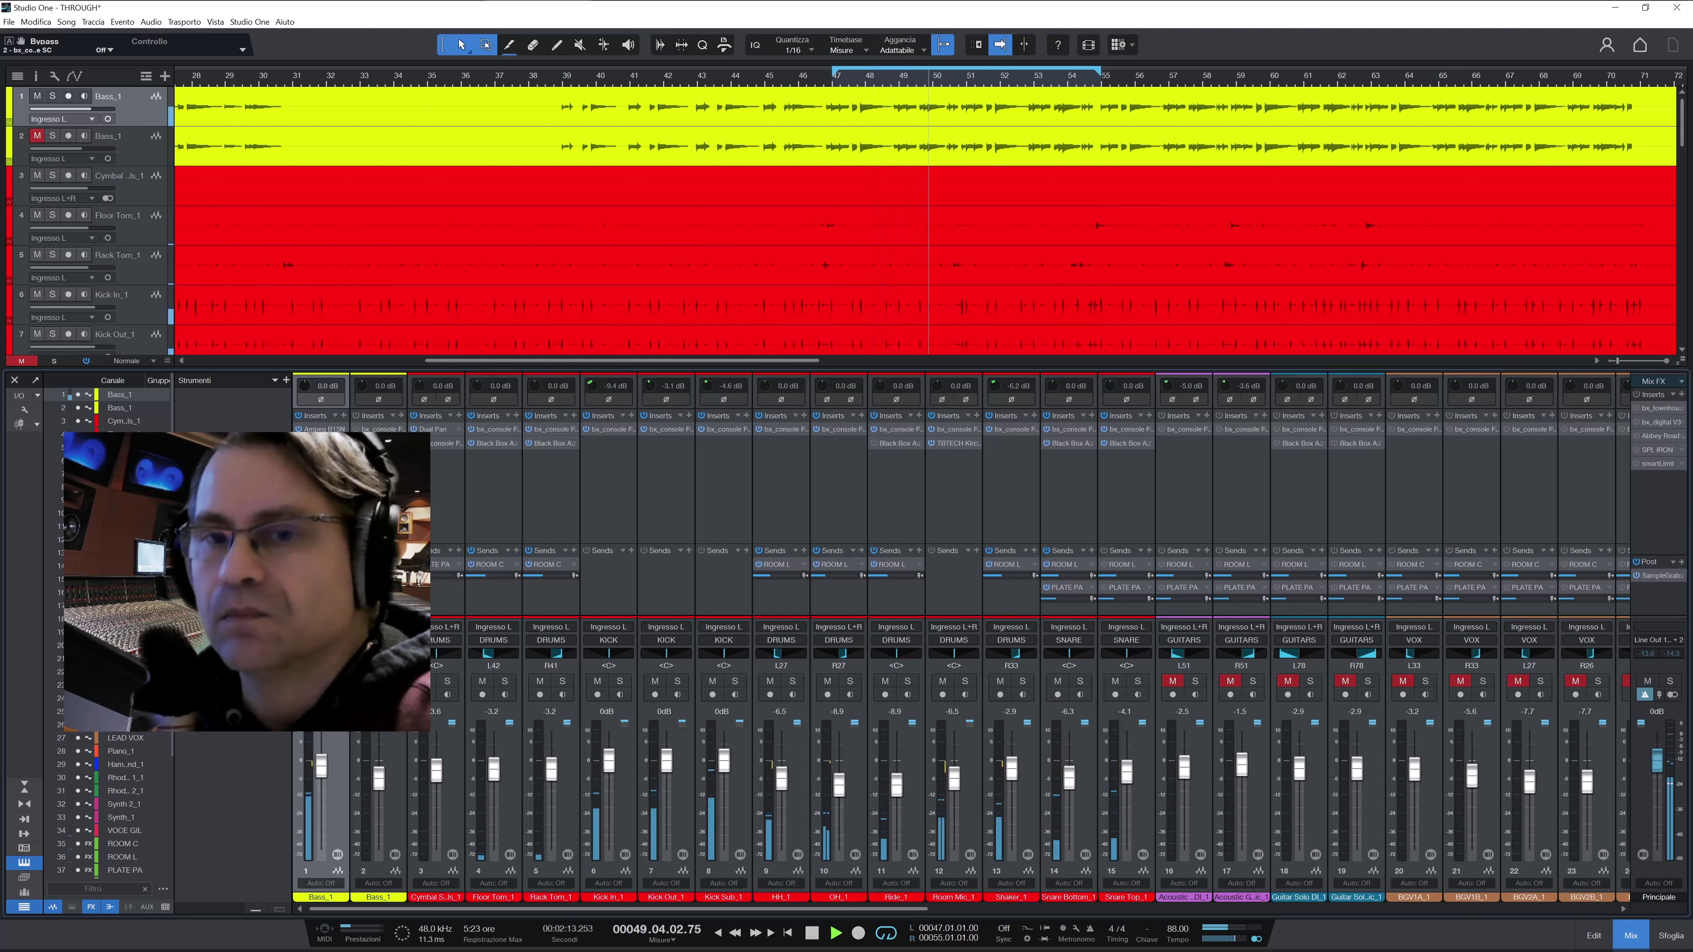
Unmute the second Bass channel to hear it in context, and solo it
left_click(389, 747)
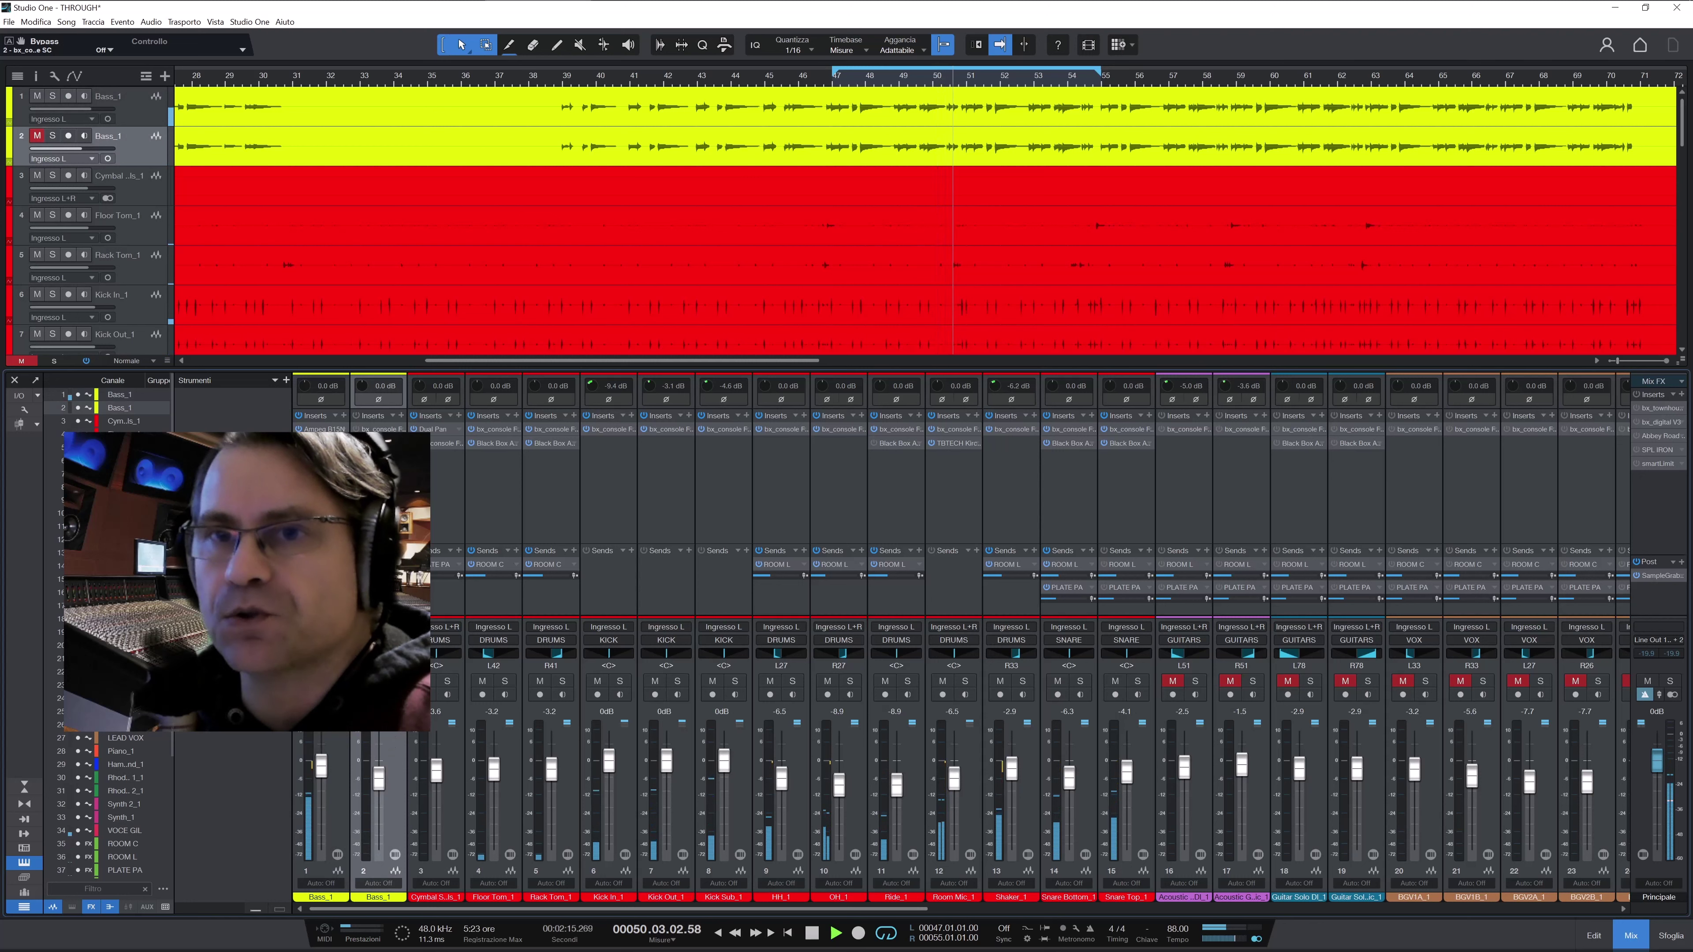
key("m")
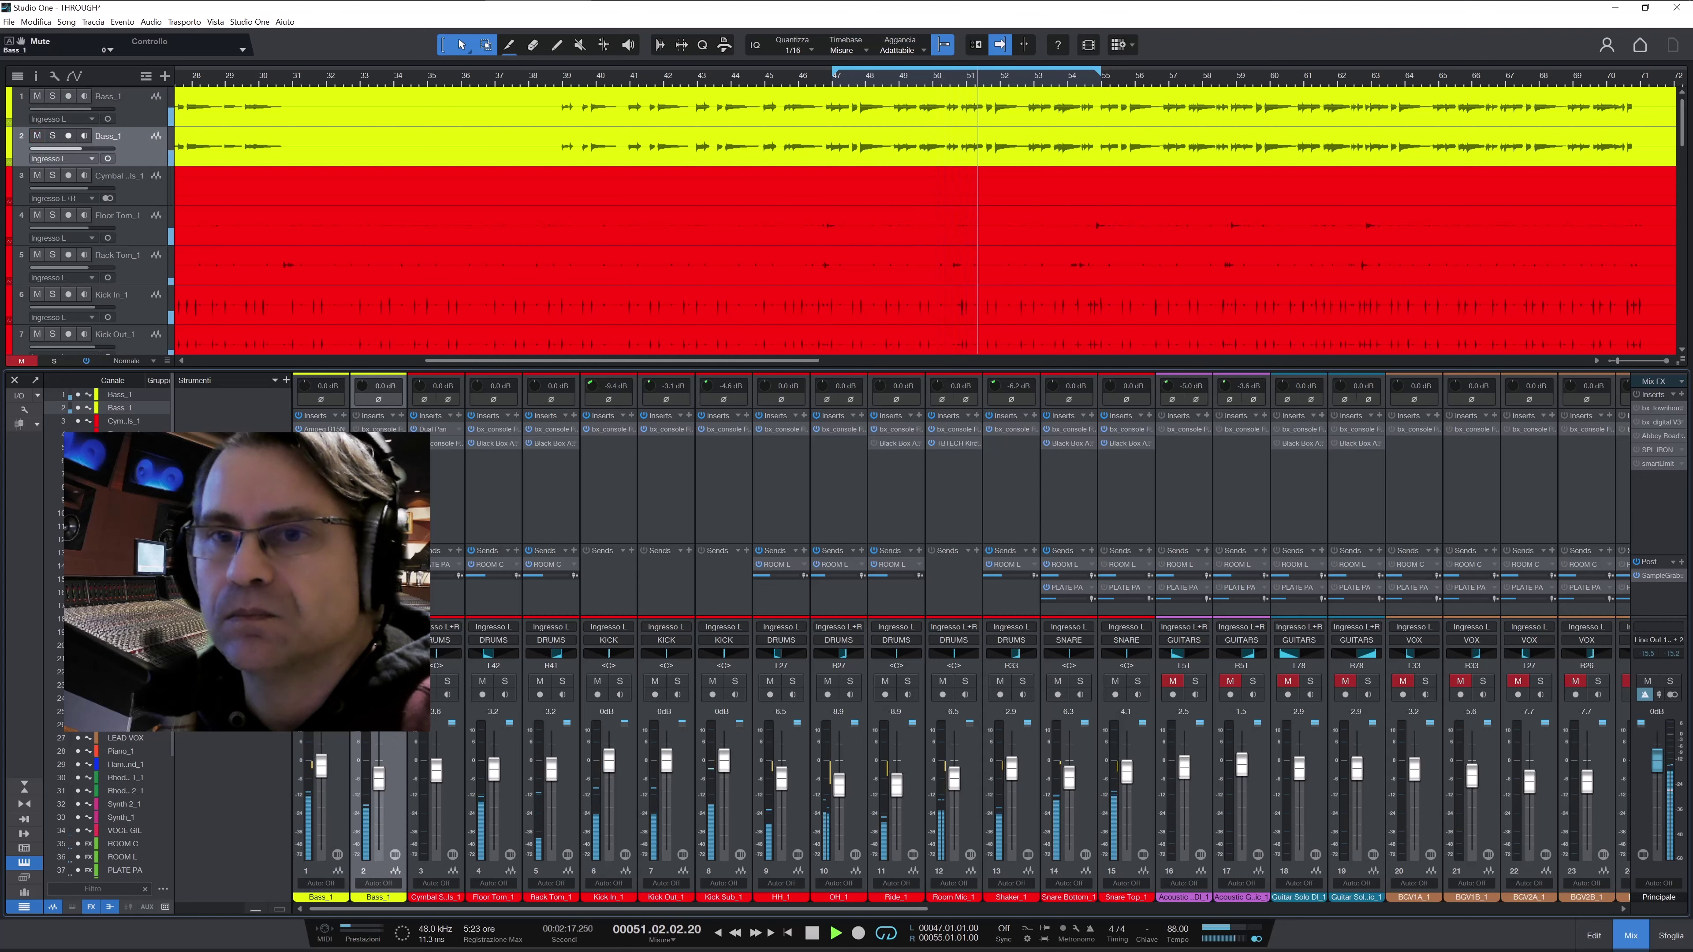
key("s")
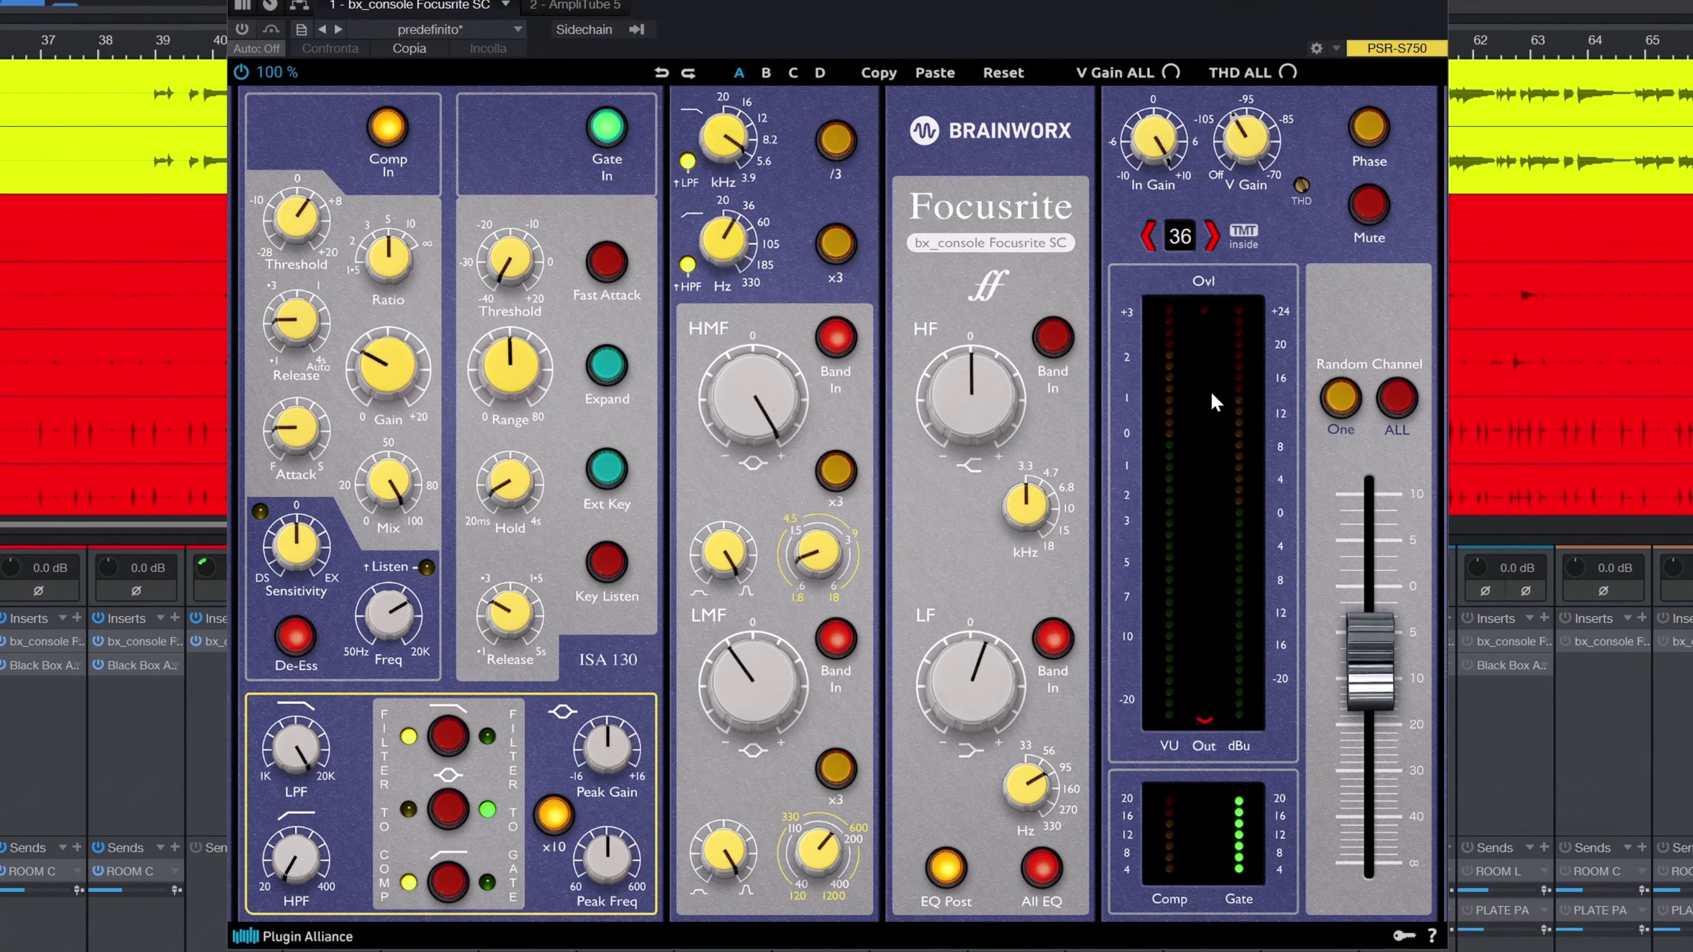
Activate the second Bass channel's bx_console Focusrite SC, review its EQ, and compare with the HMF band off and on
left_click(242, 28)
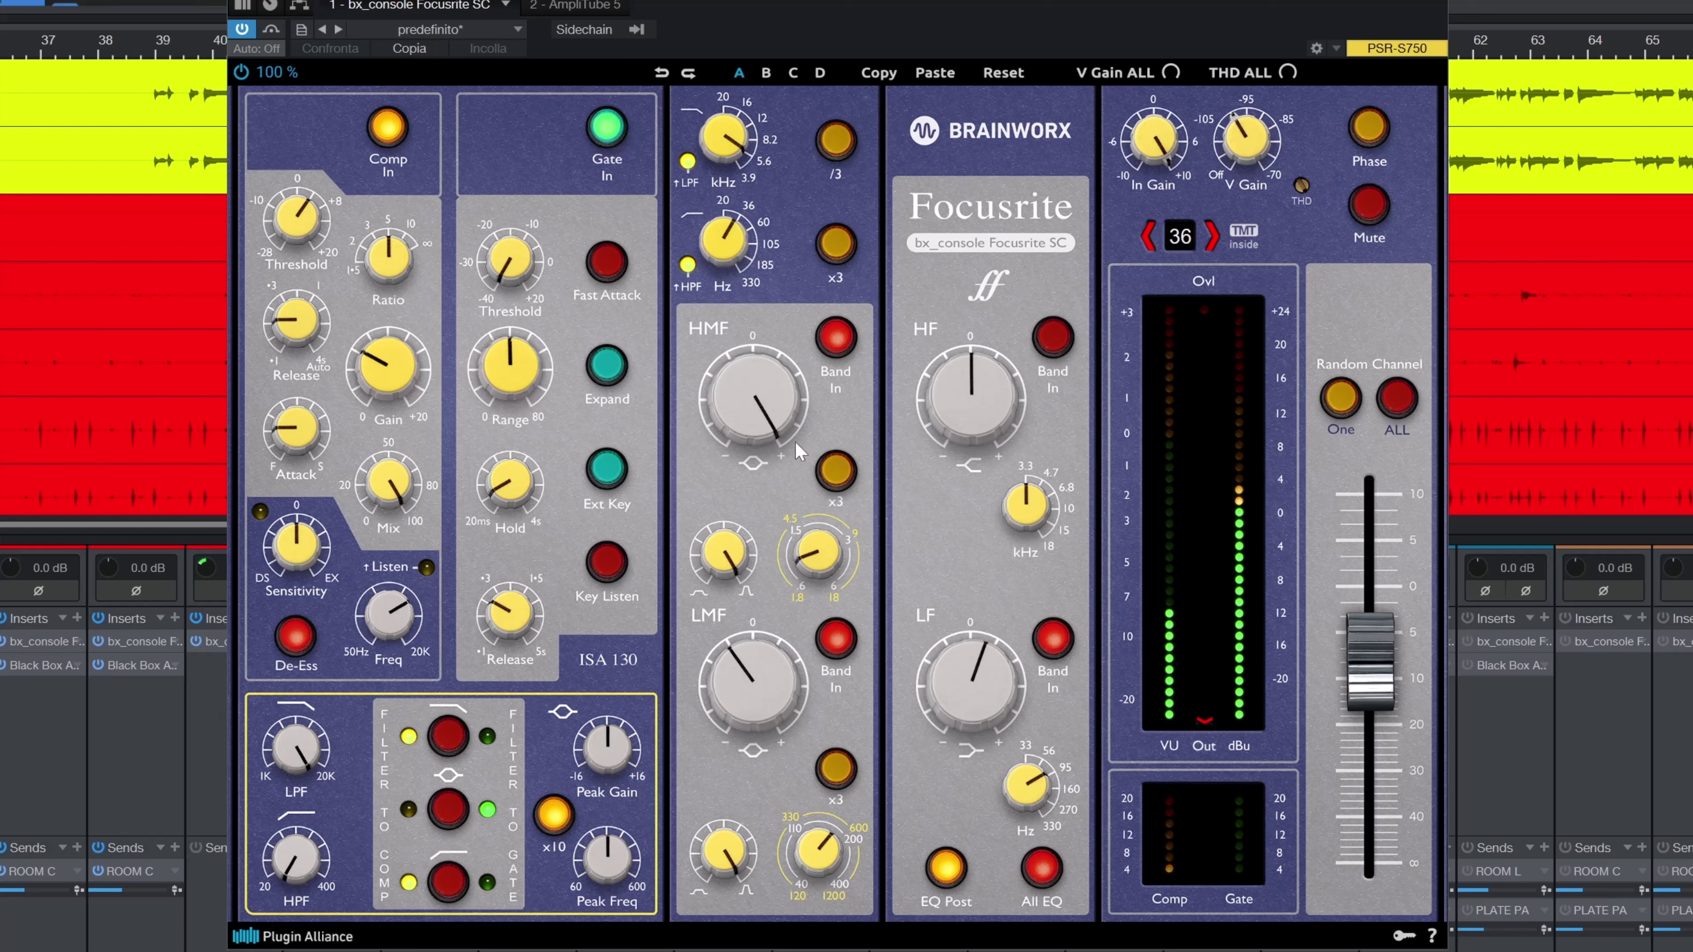
left_click(817, 562)
left_click(737, 396)
mouse_move(750, 698)
left_click(843, 346)
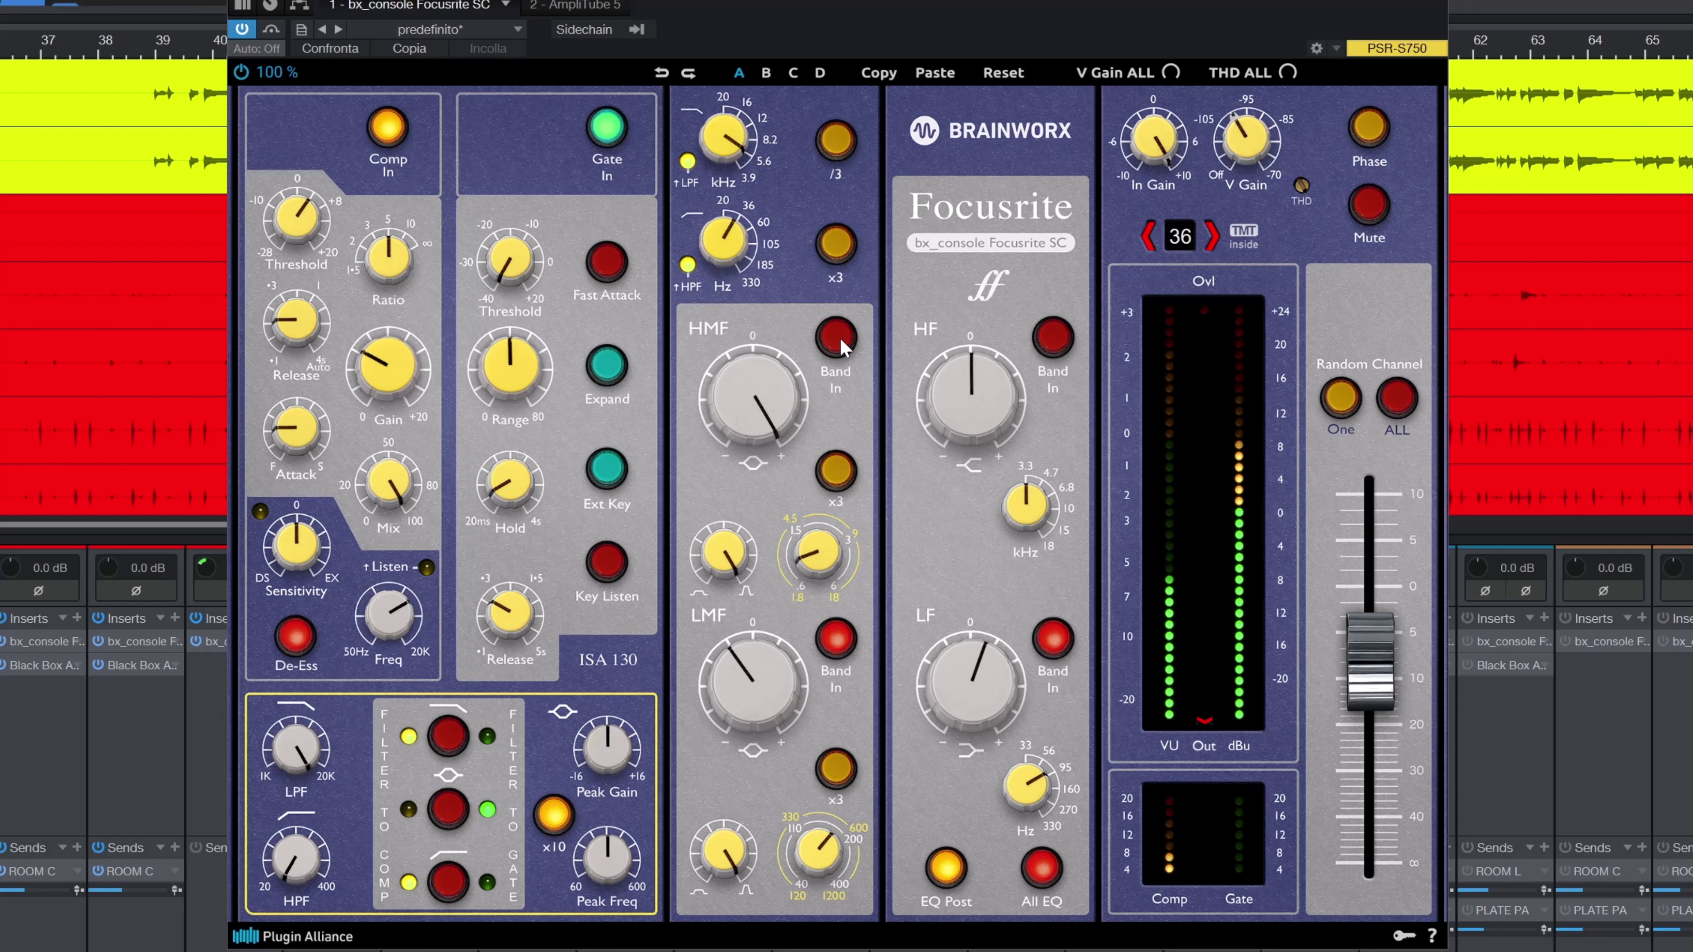
left_click(844, 346)
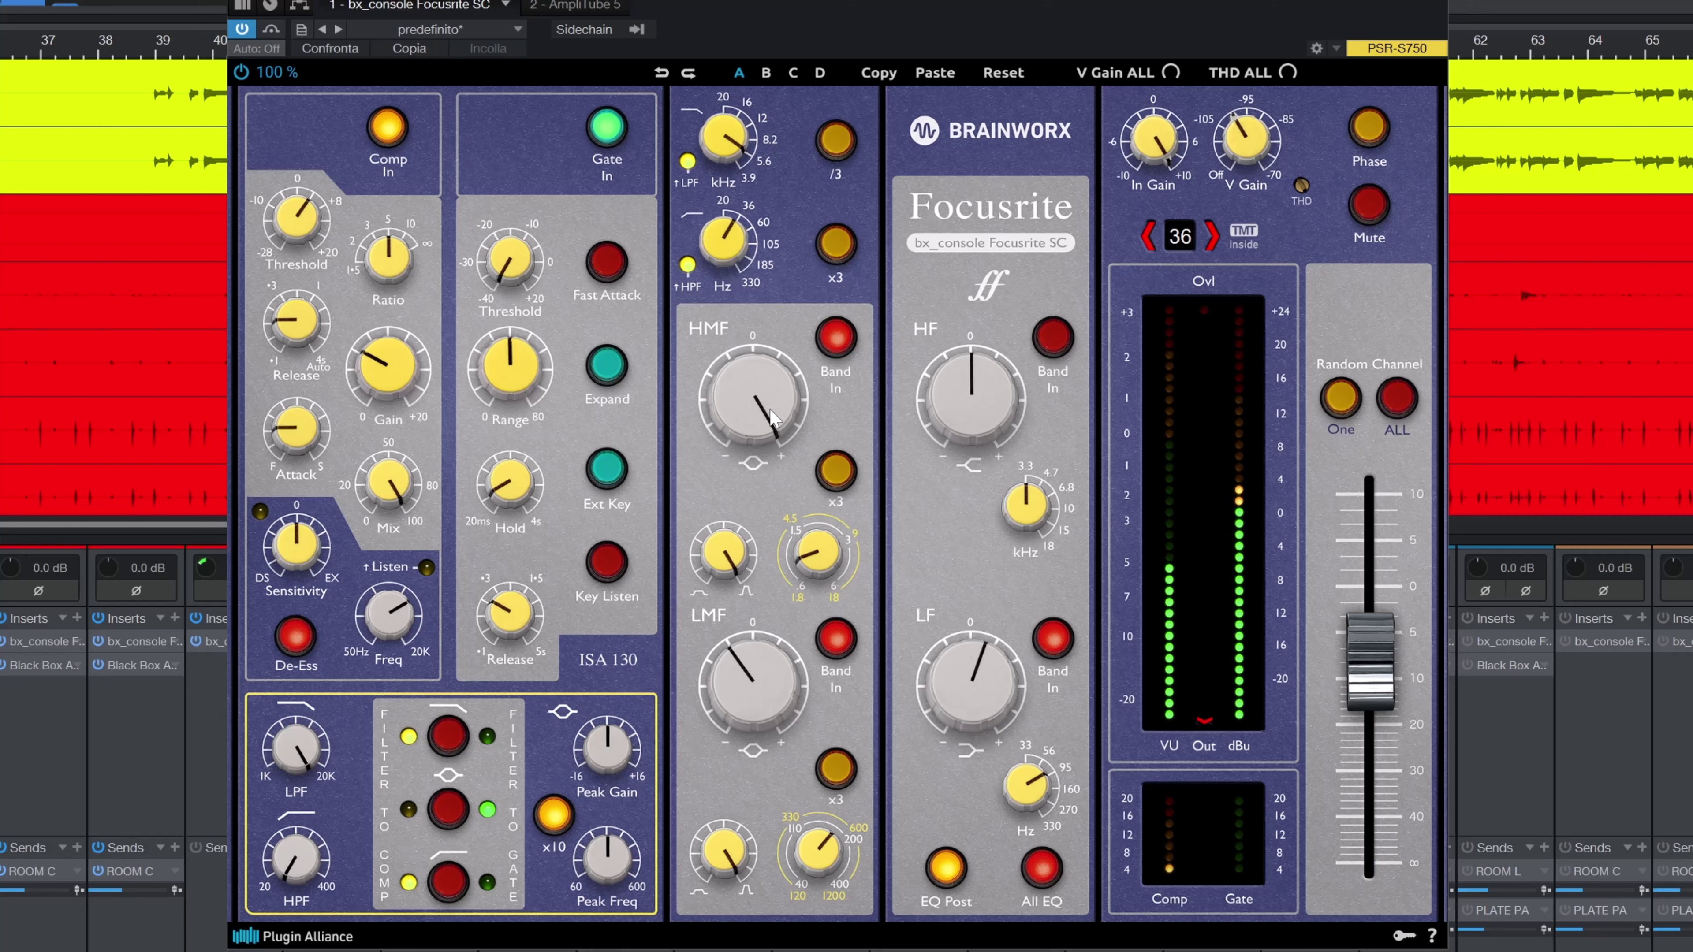
Bypass and re-enable the second Bass channel's Focusrite SC to compare the processed and unprocessed sound
mouse_move(836, 565)
left_click(271, 30)
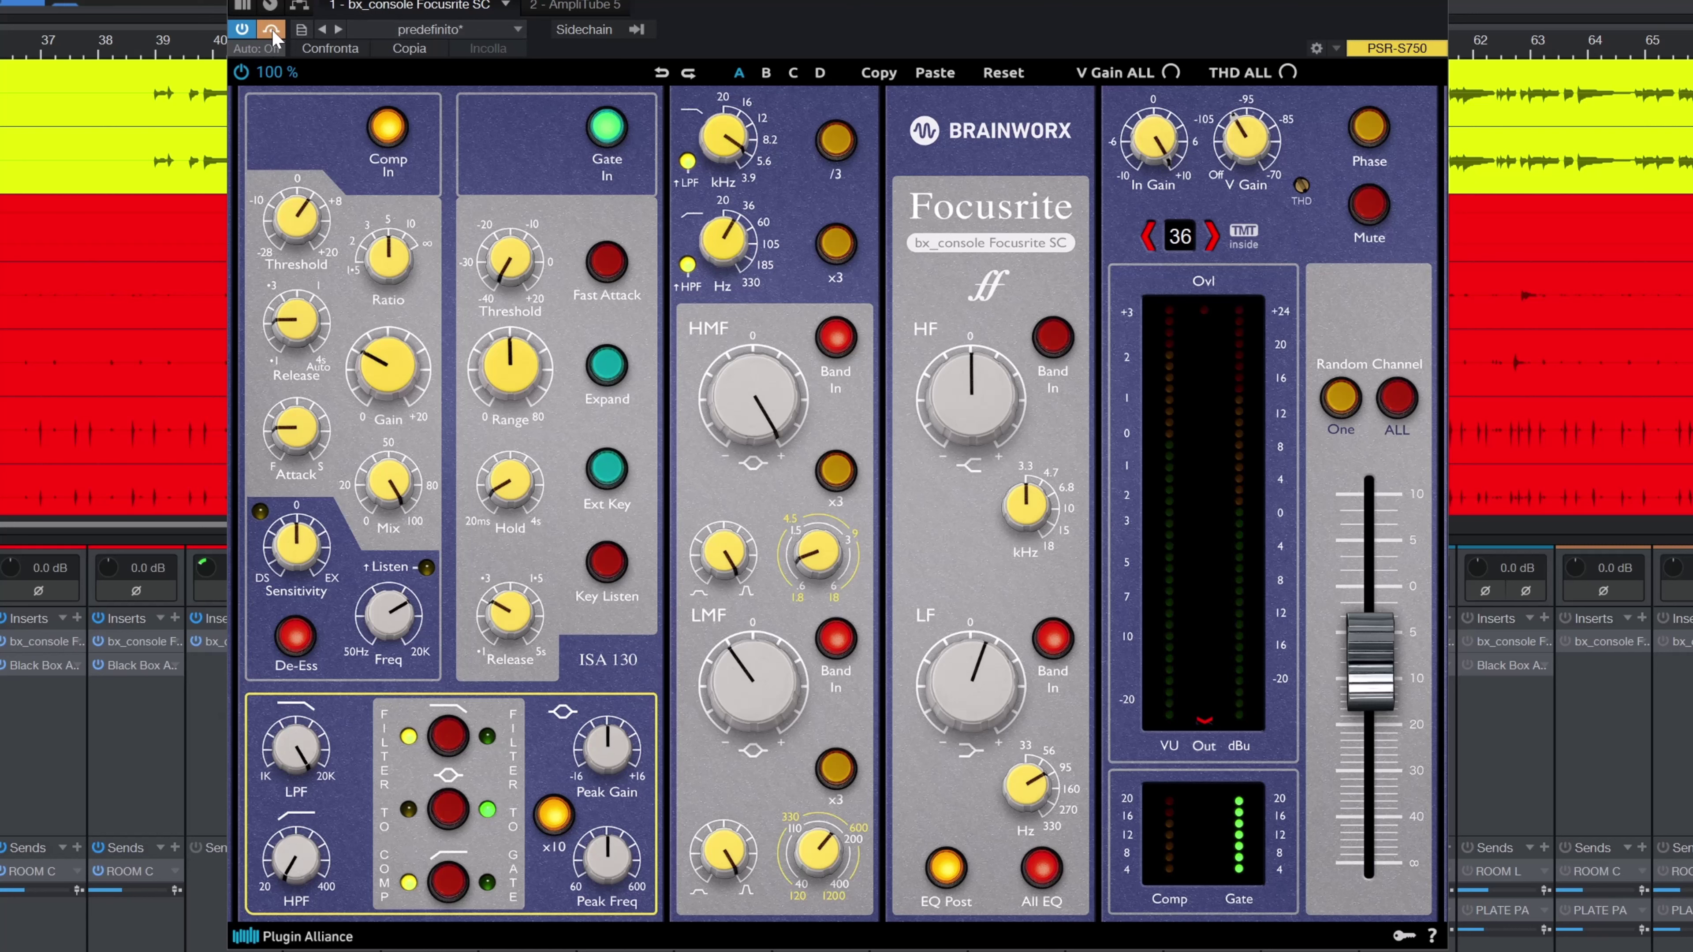
left_click(272, 30)
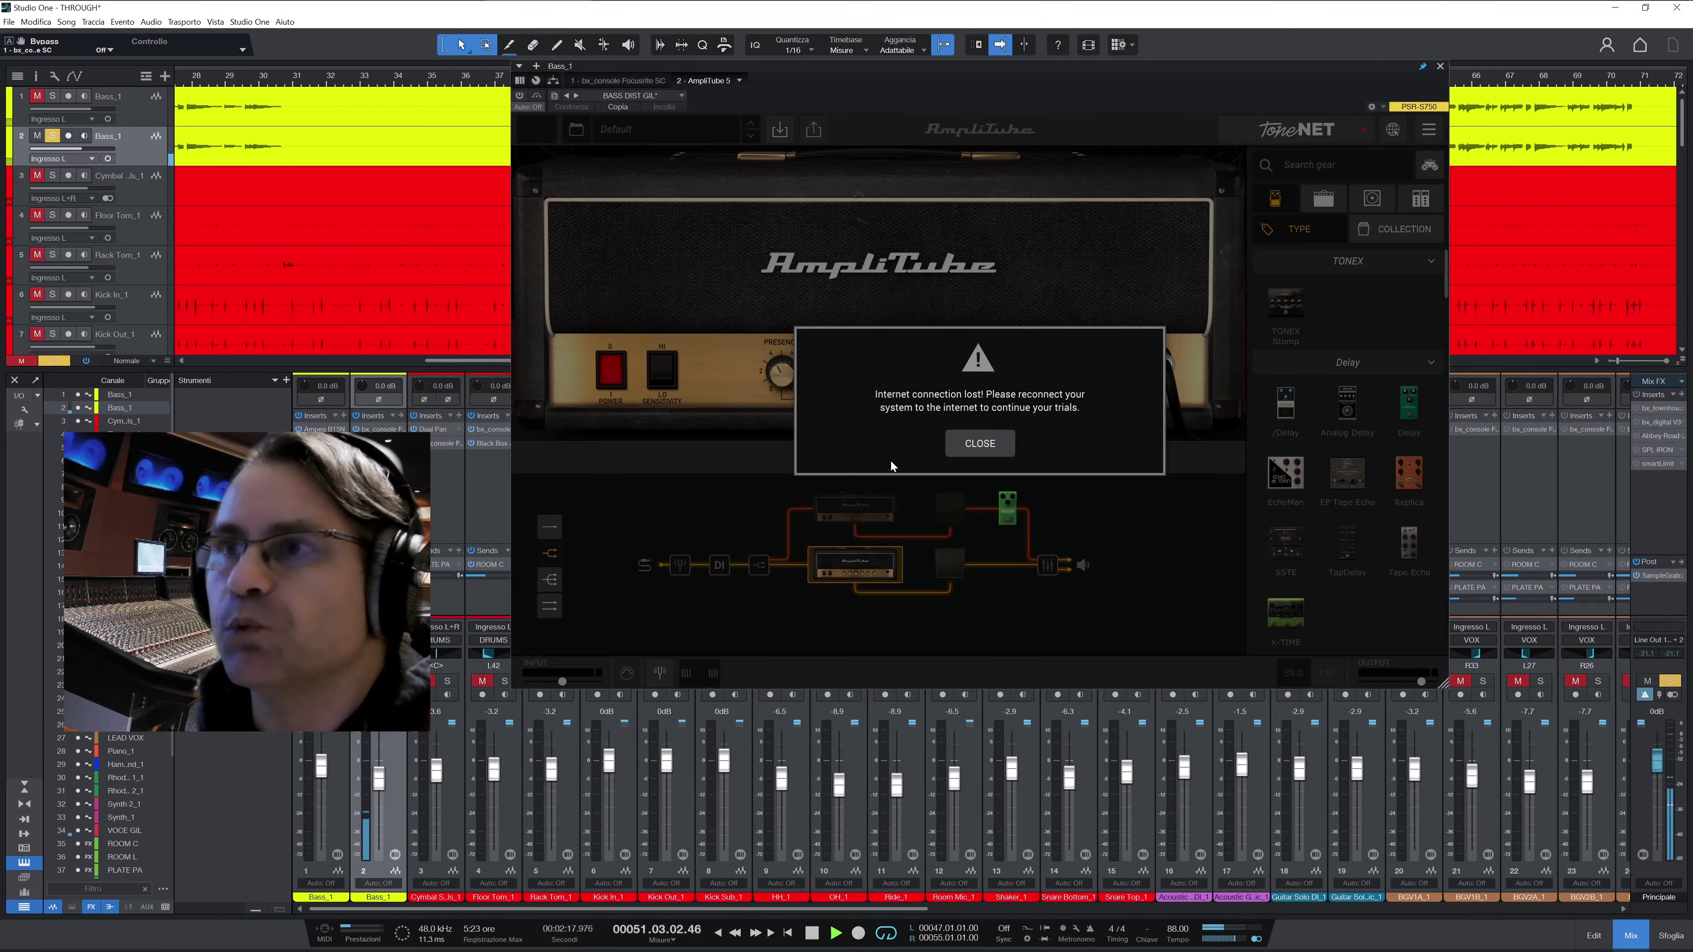
Dismiss AmpliTube 5's connection warning on the second Bass channel, show the OverScream pedal, and activate the plugin
left_click(966, 448)
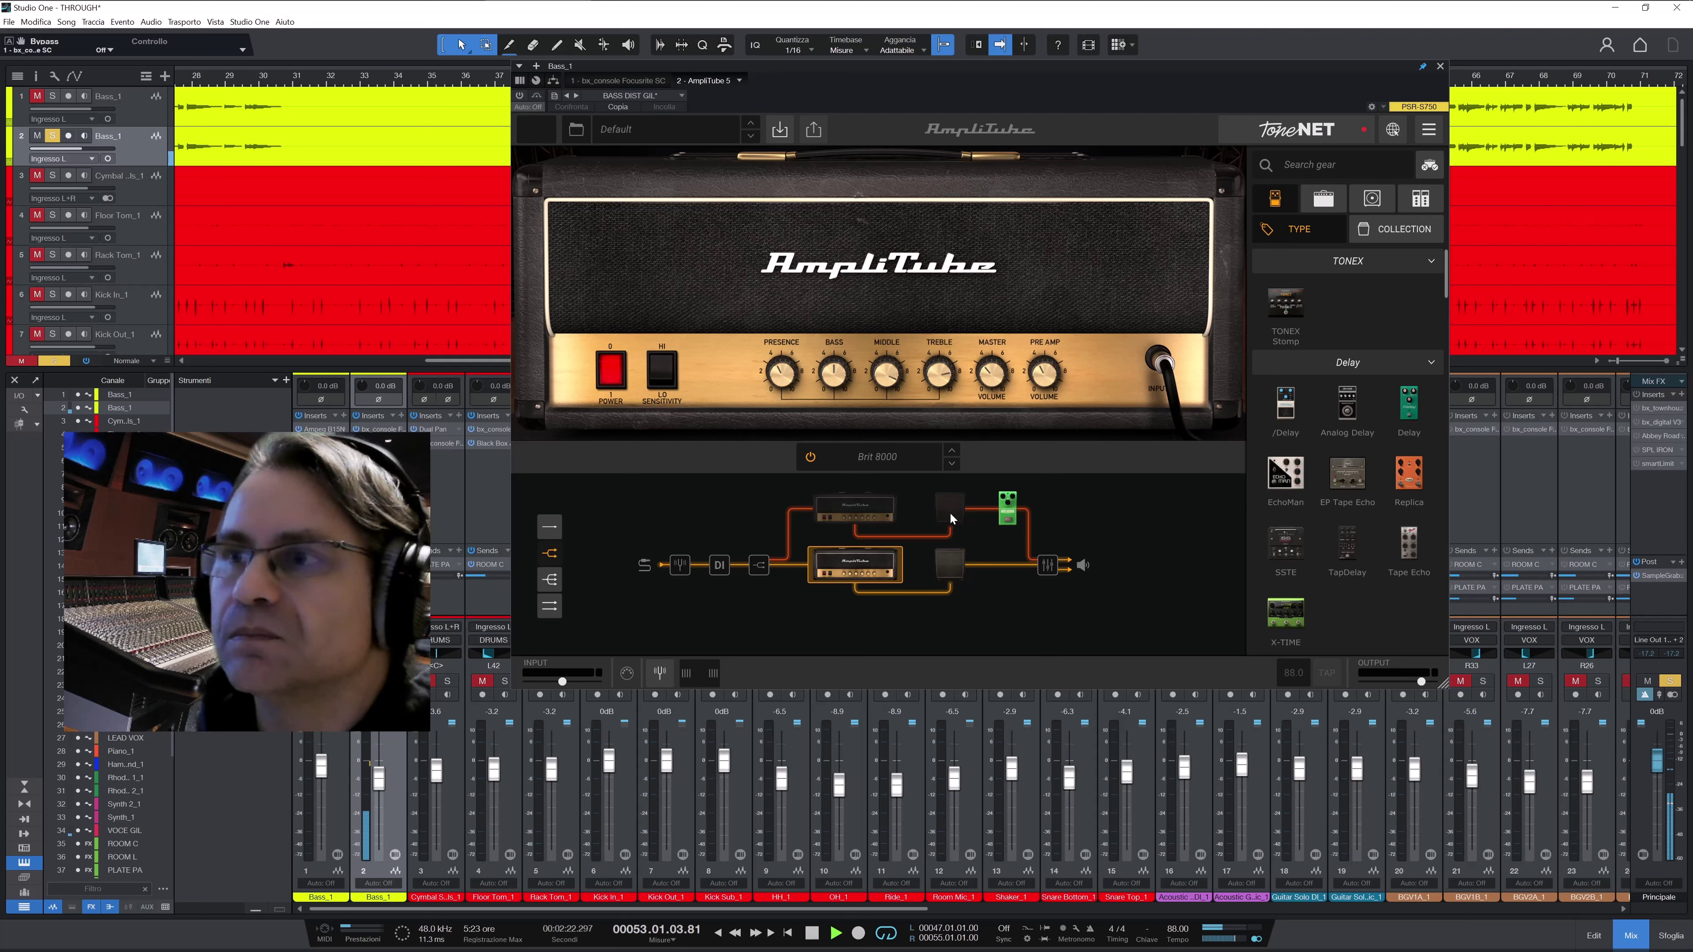
mouse_move(767, 7)
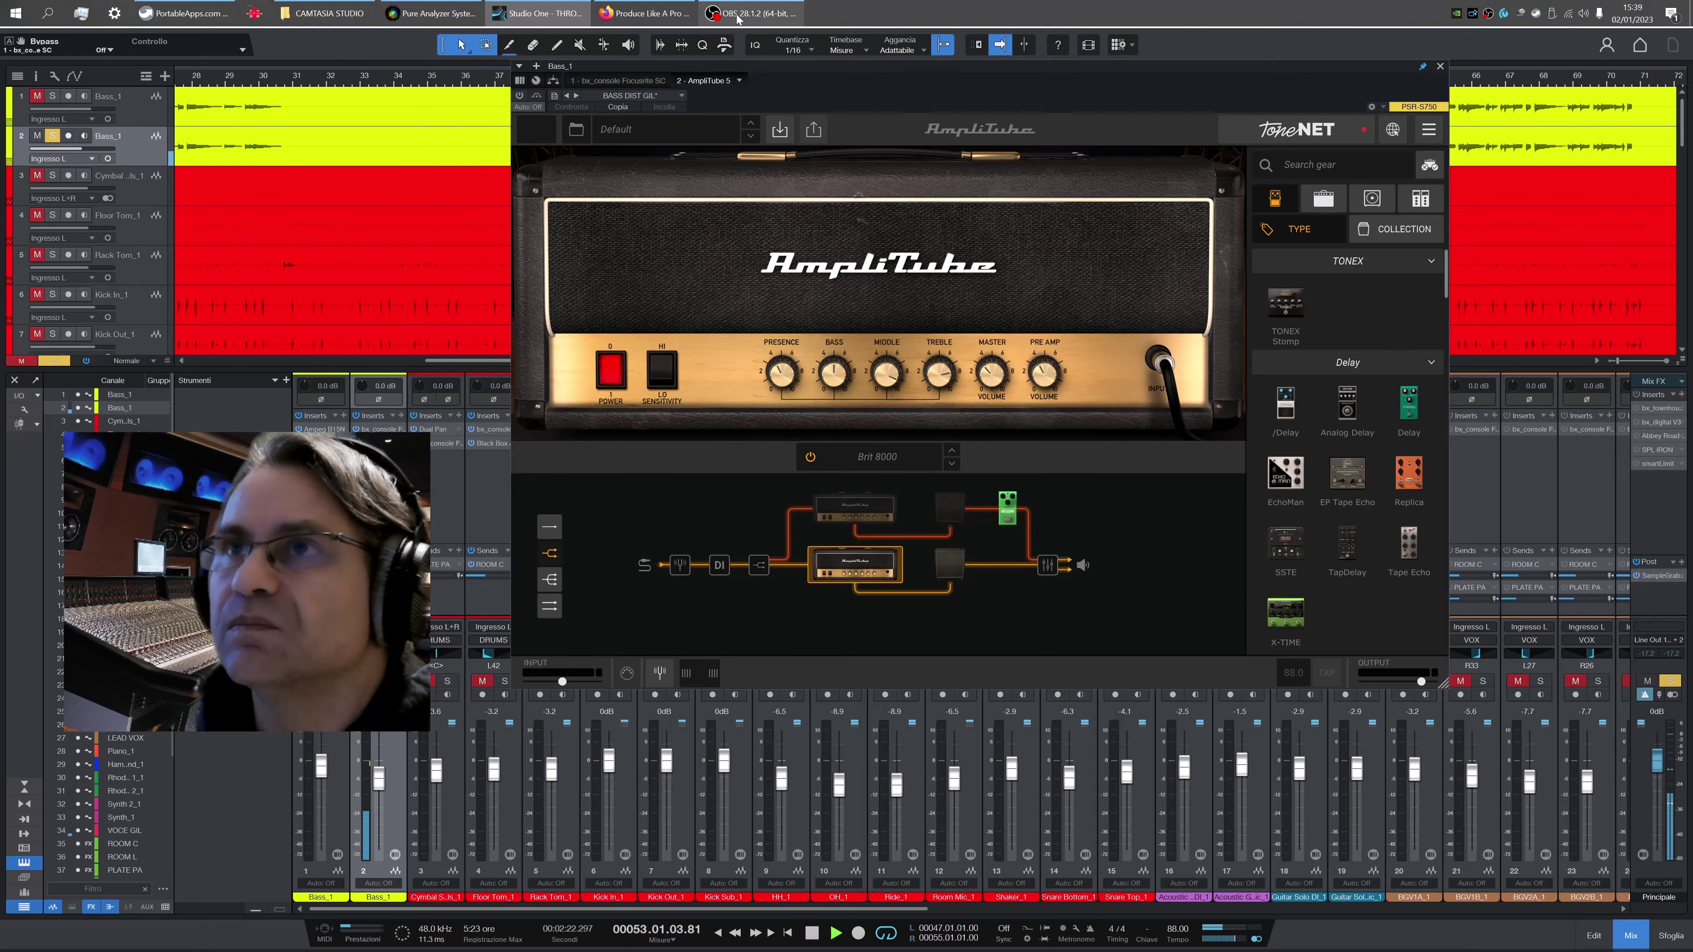
mouse_move(739, 19)
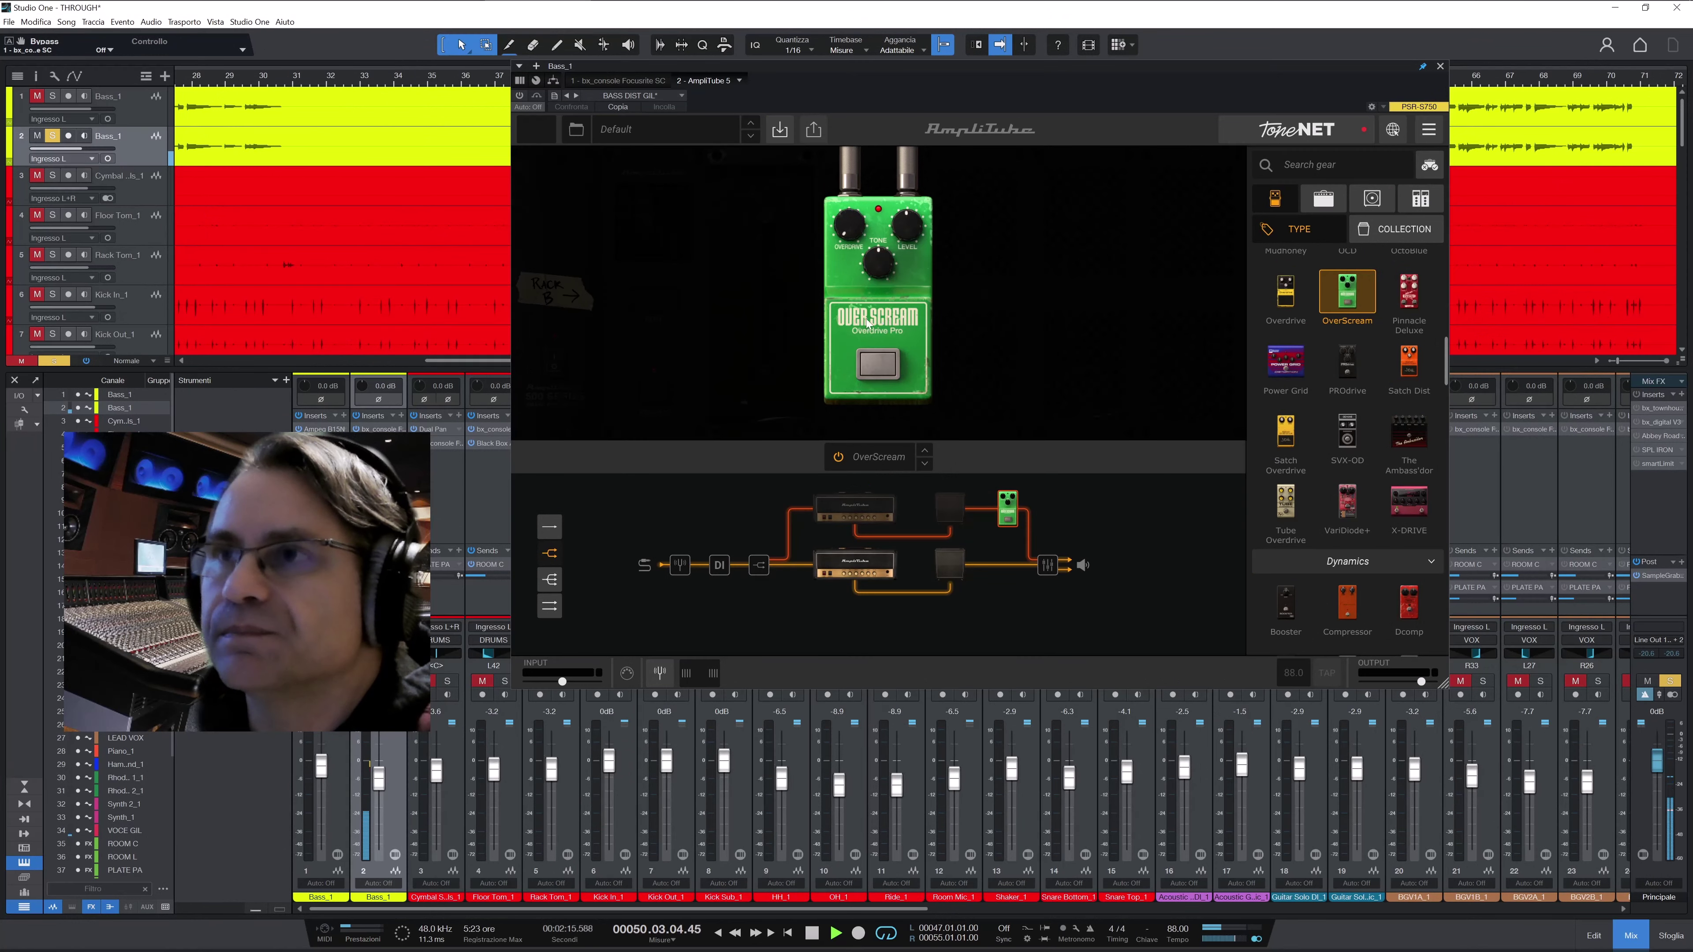
left_click(872, 369)
left_click(872, 368)
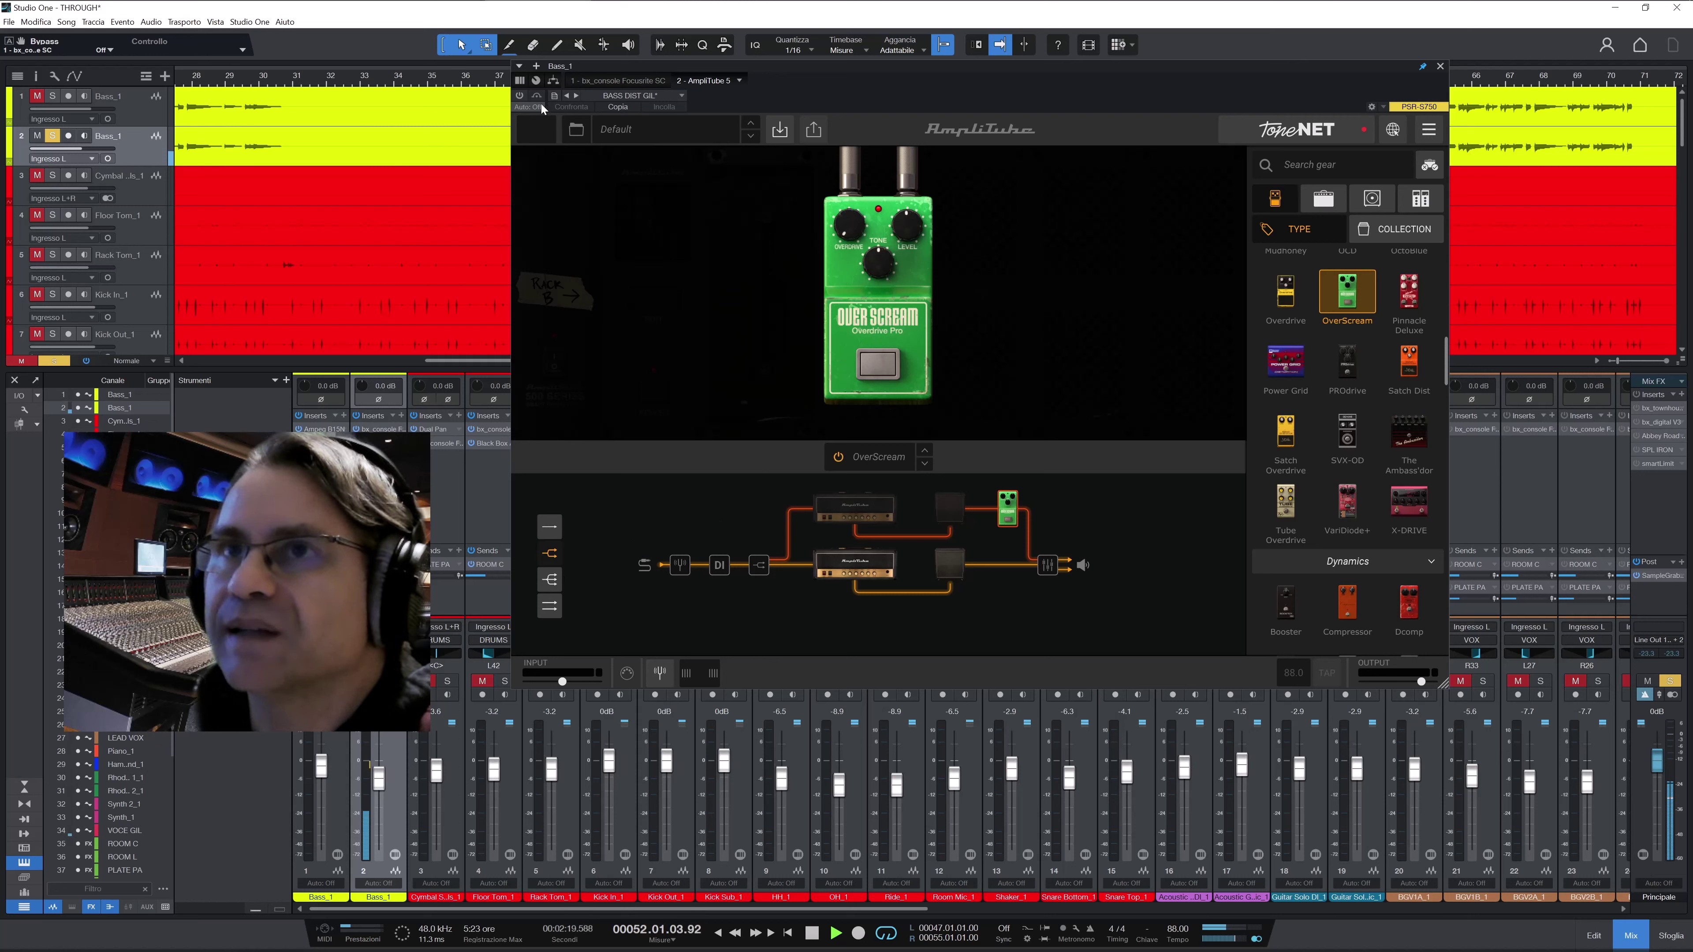
left_click(520, 96)
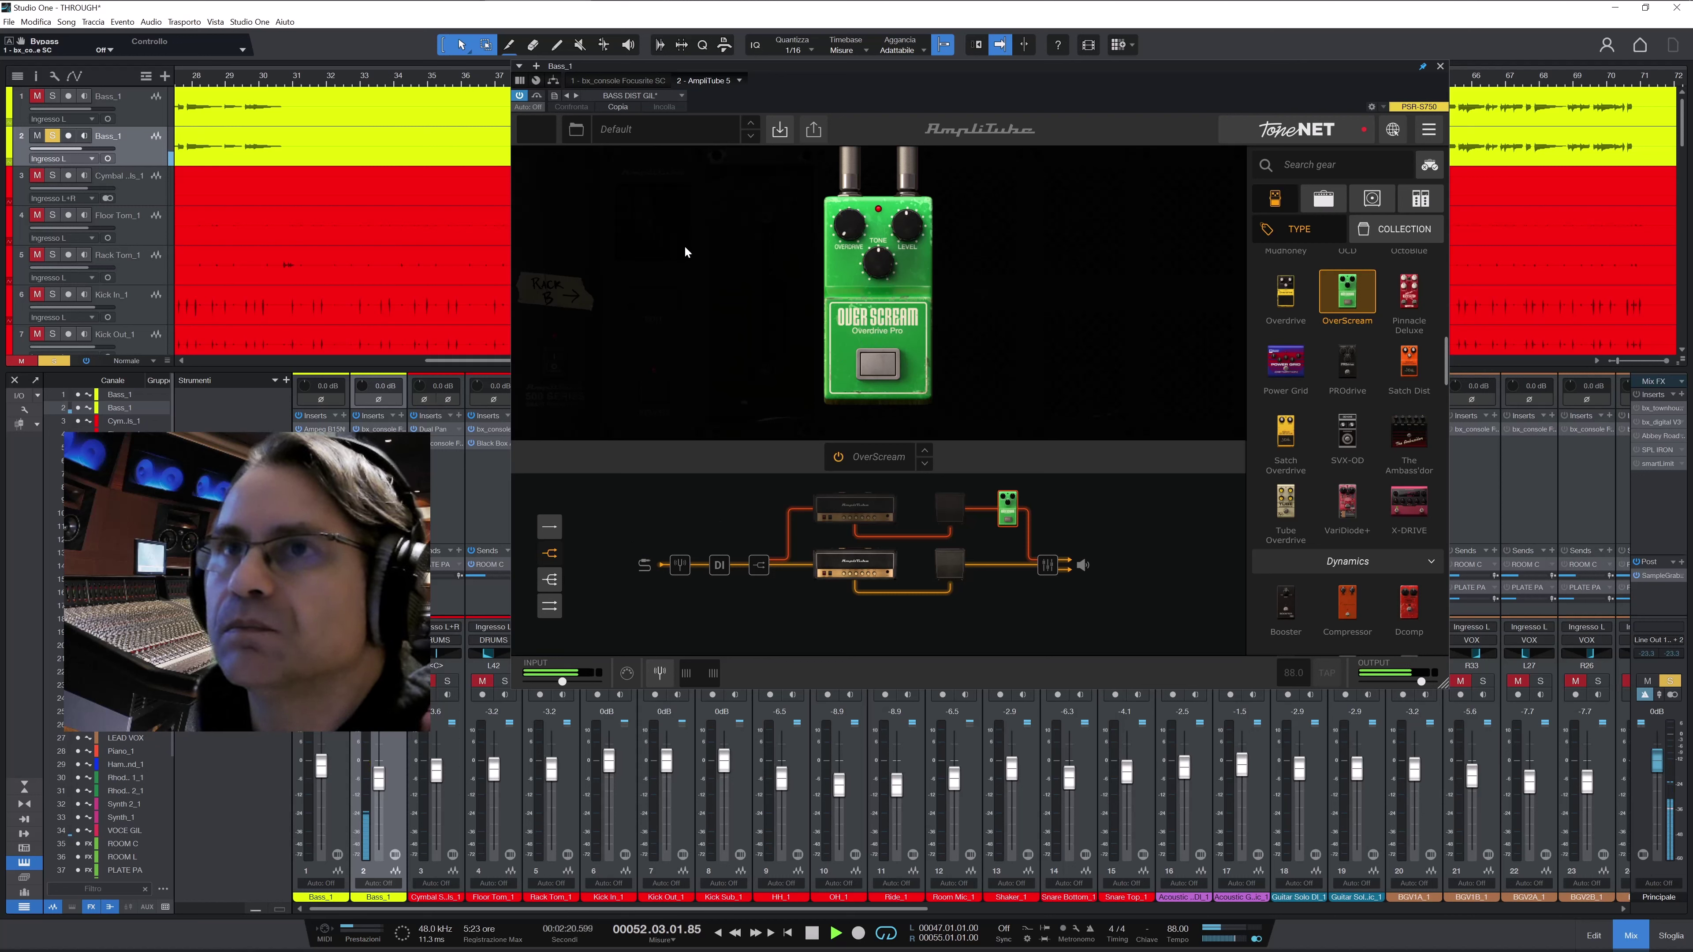
Switch the OverScream pedal off and on twice to compare its effect on the soloed bass
left_click(880, 372)
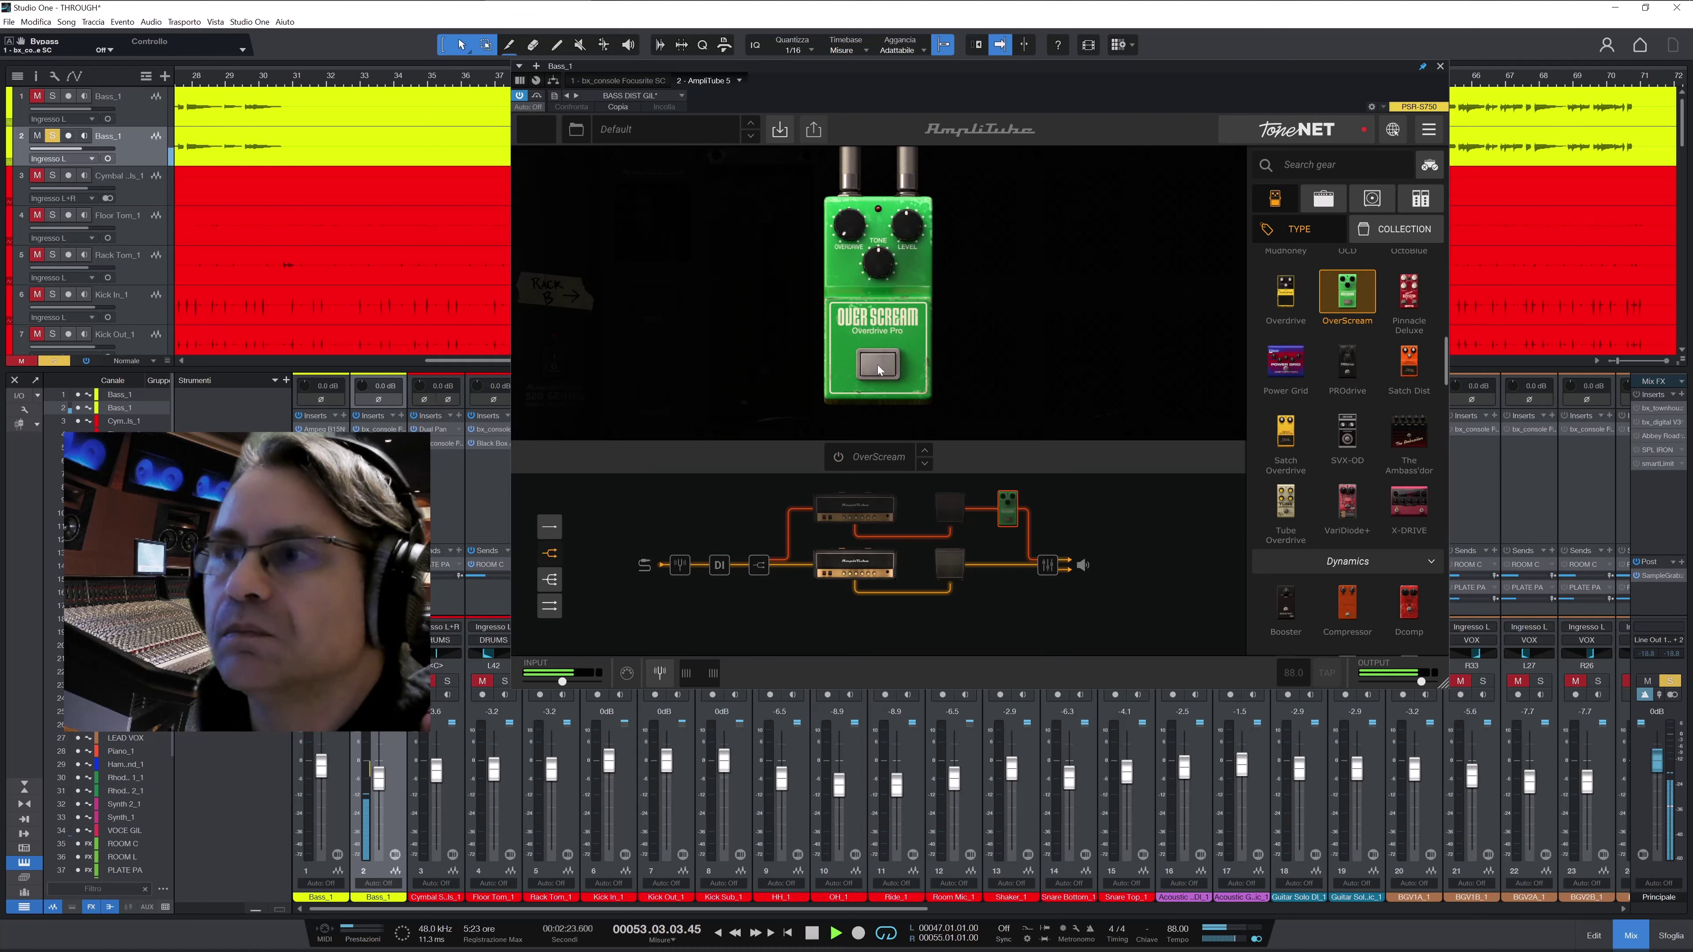
left_click(880, 372)
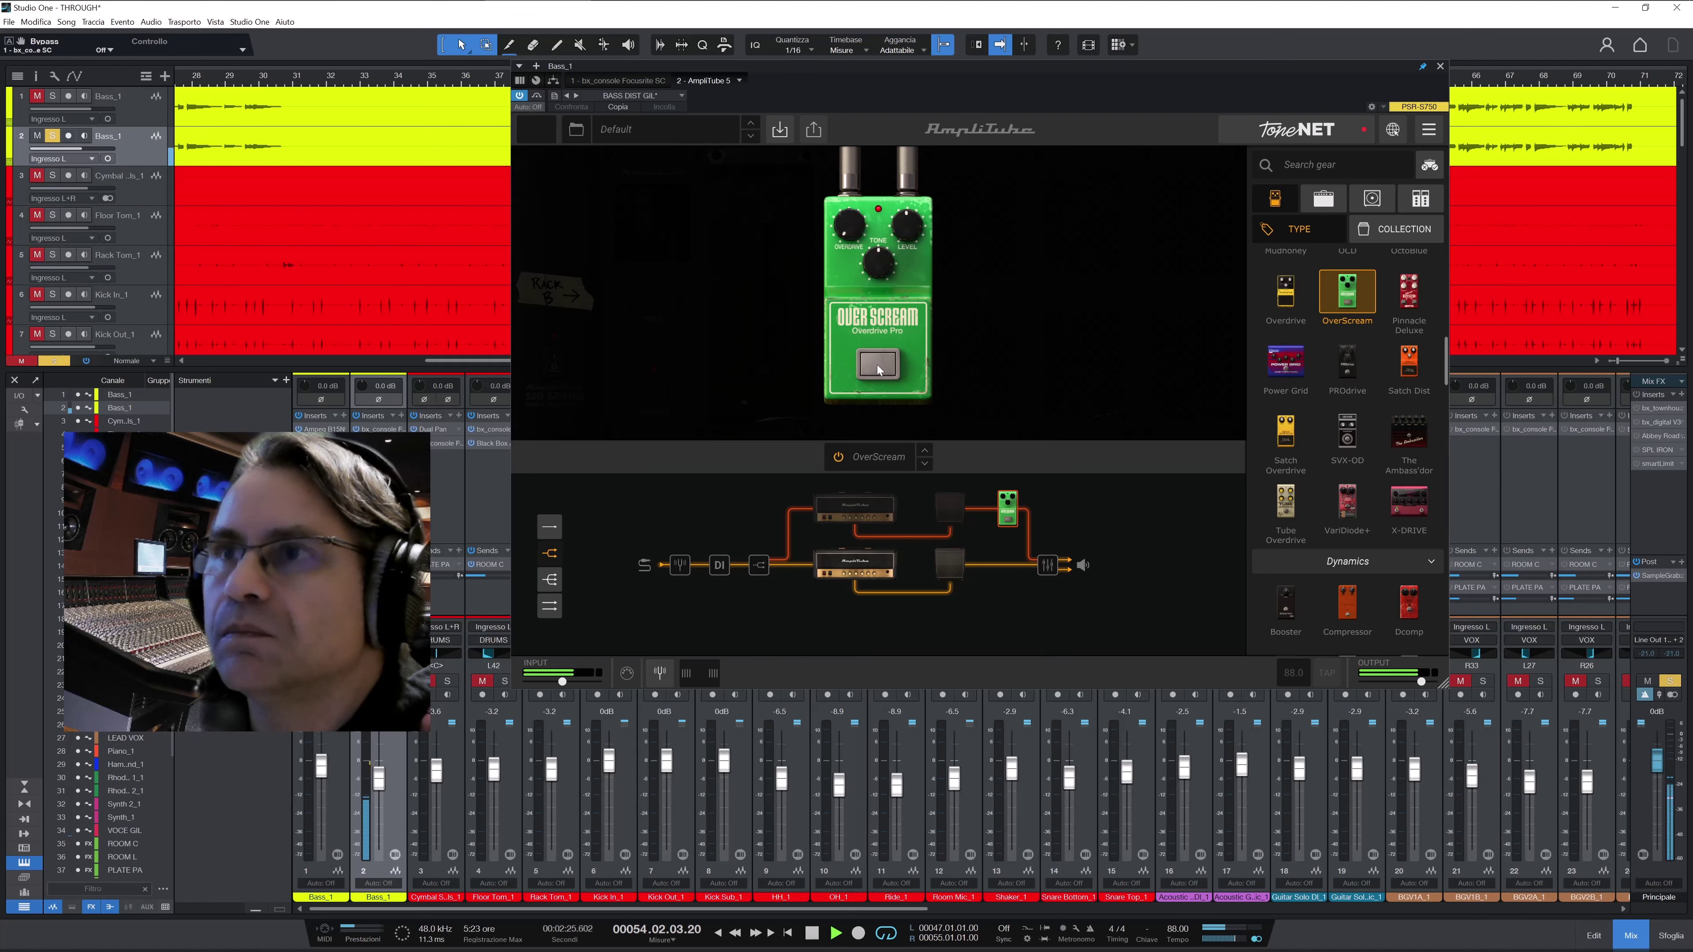
left_click(880, 370)
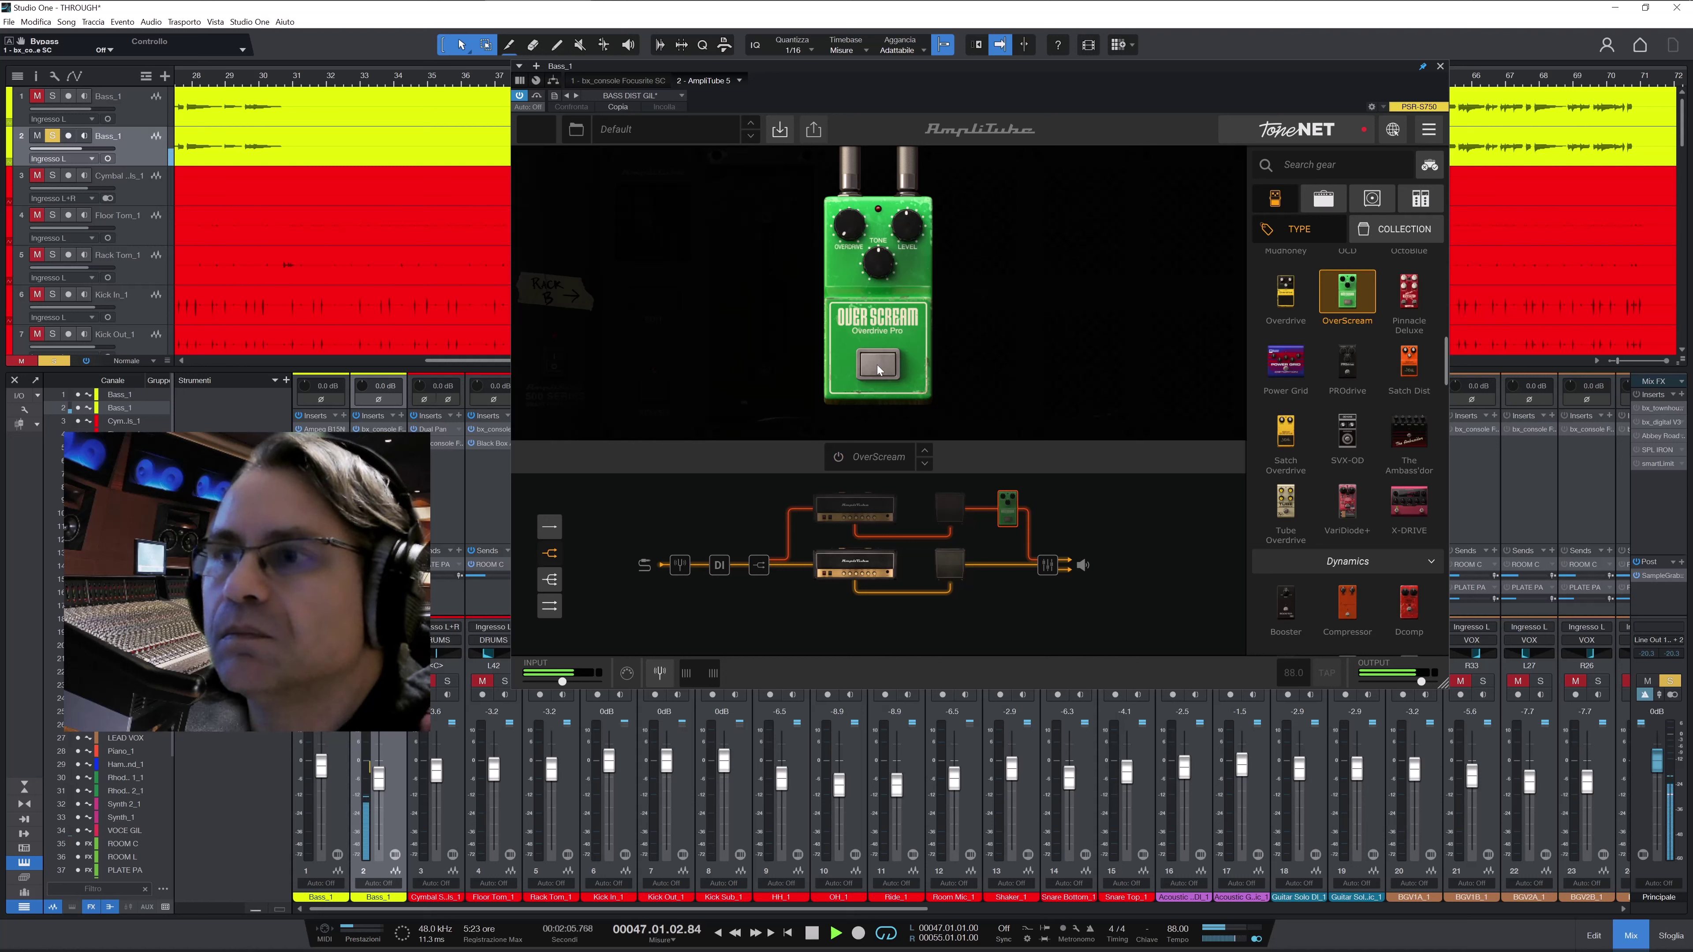
left_click(879, 370)
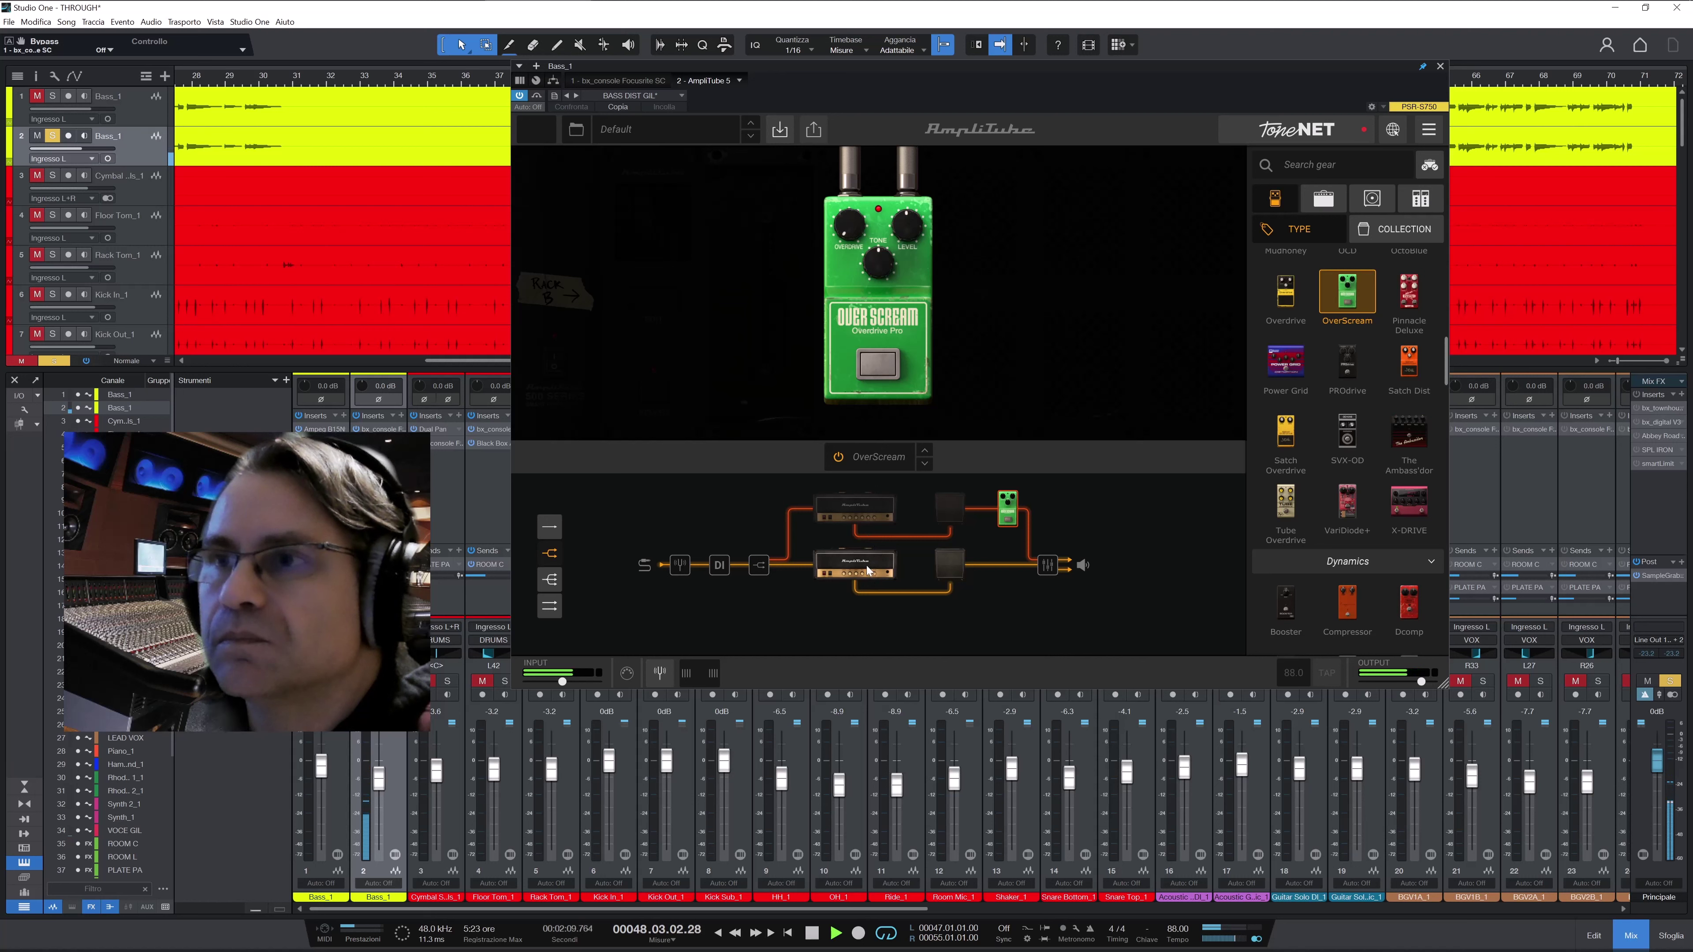
Inspect the Brit 8000 amp in AmpliTube's signal chain, and return to the OverScream pedal to switch it off
left_click(839, 566)
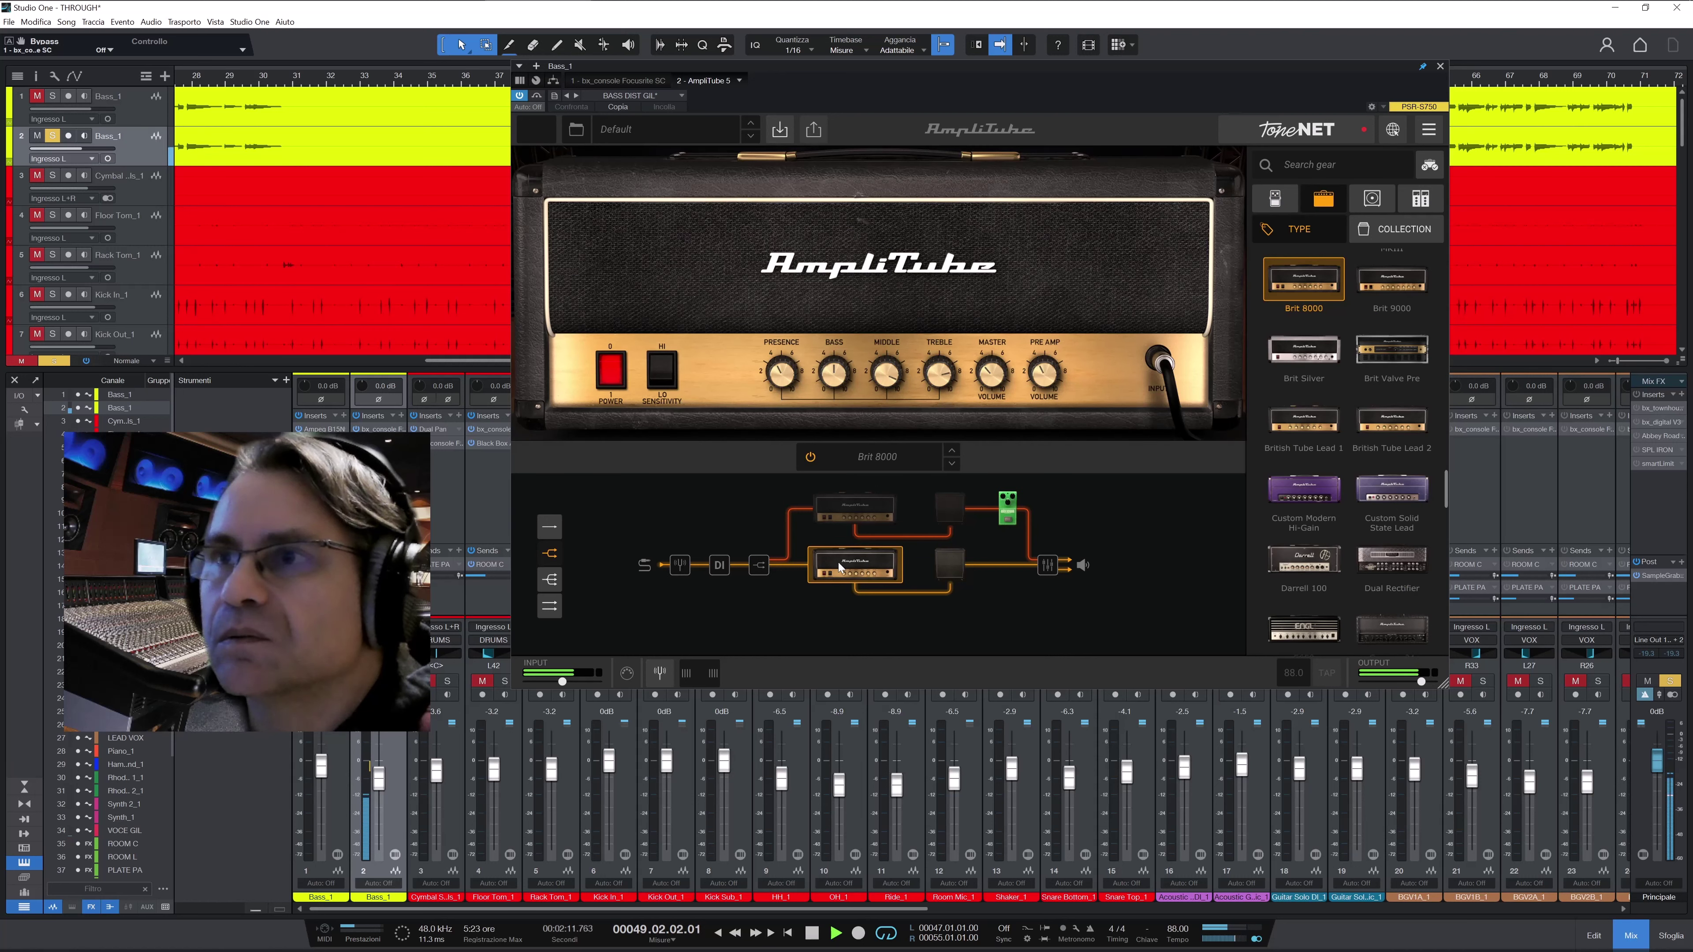
left_click(1008, 520)
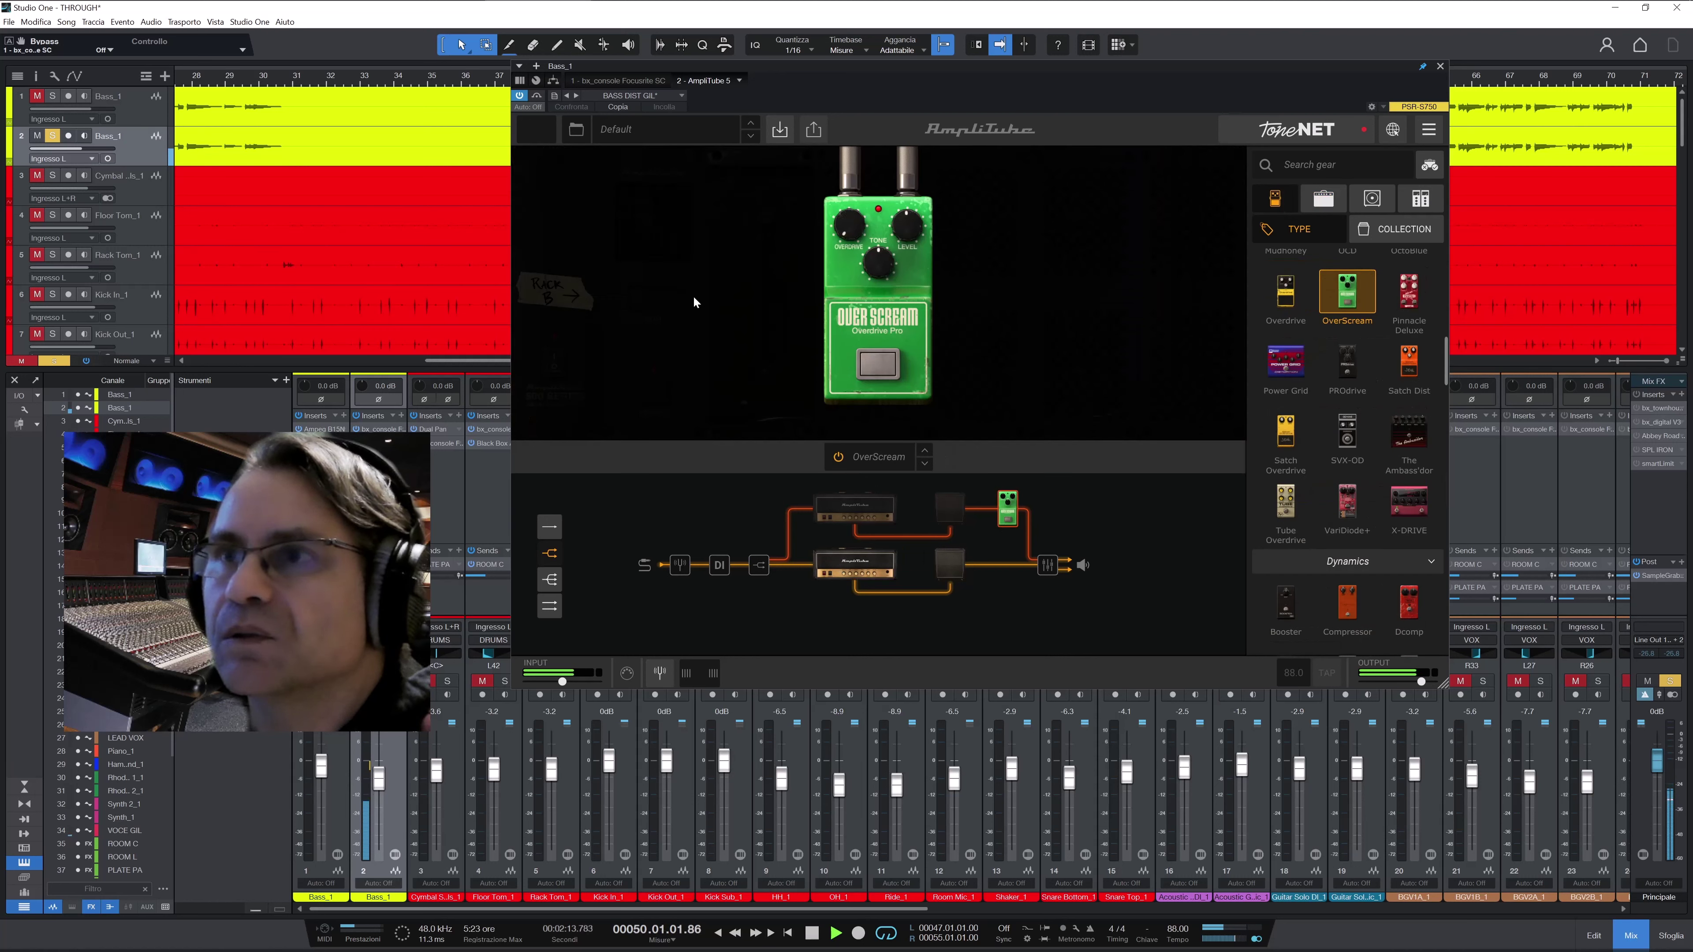
left_click(889, 377)
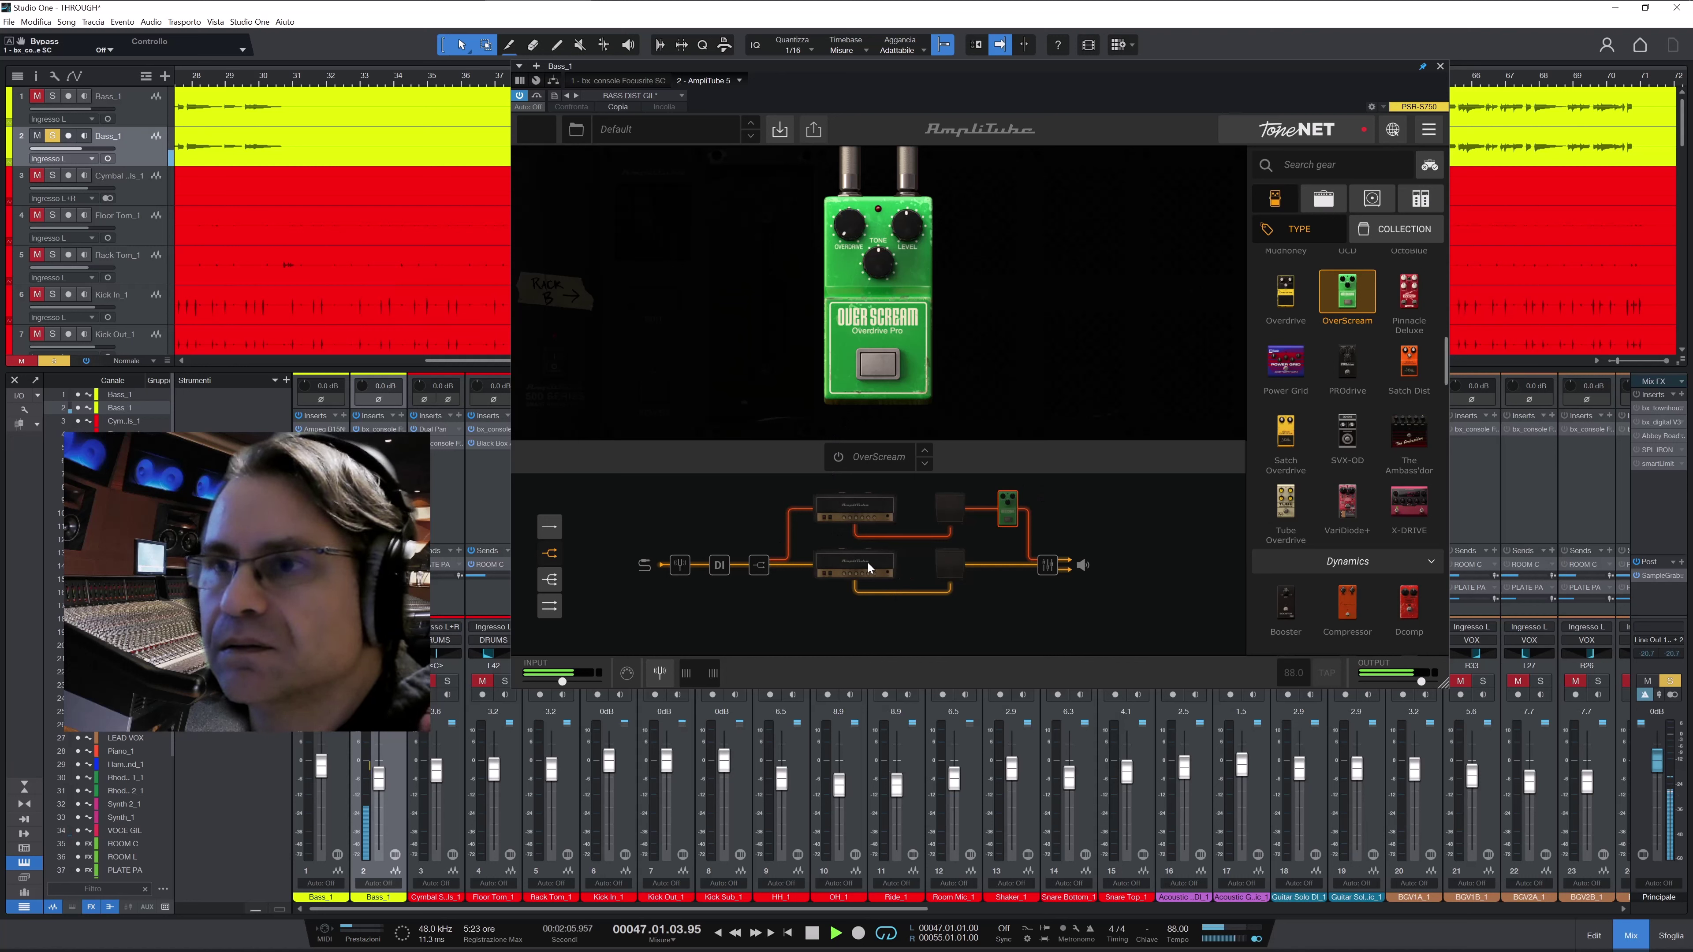
Bypass and re-enable AmpliTube 5 to compare the soloed bass, and take the lower Brit 8000 amp out of bypass
left_click(537, 97)
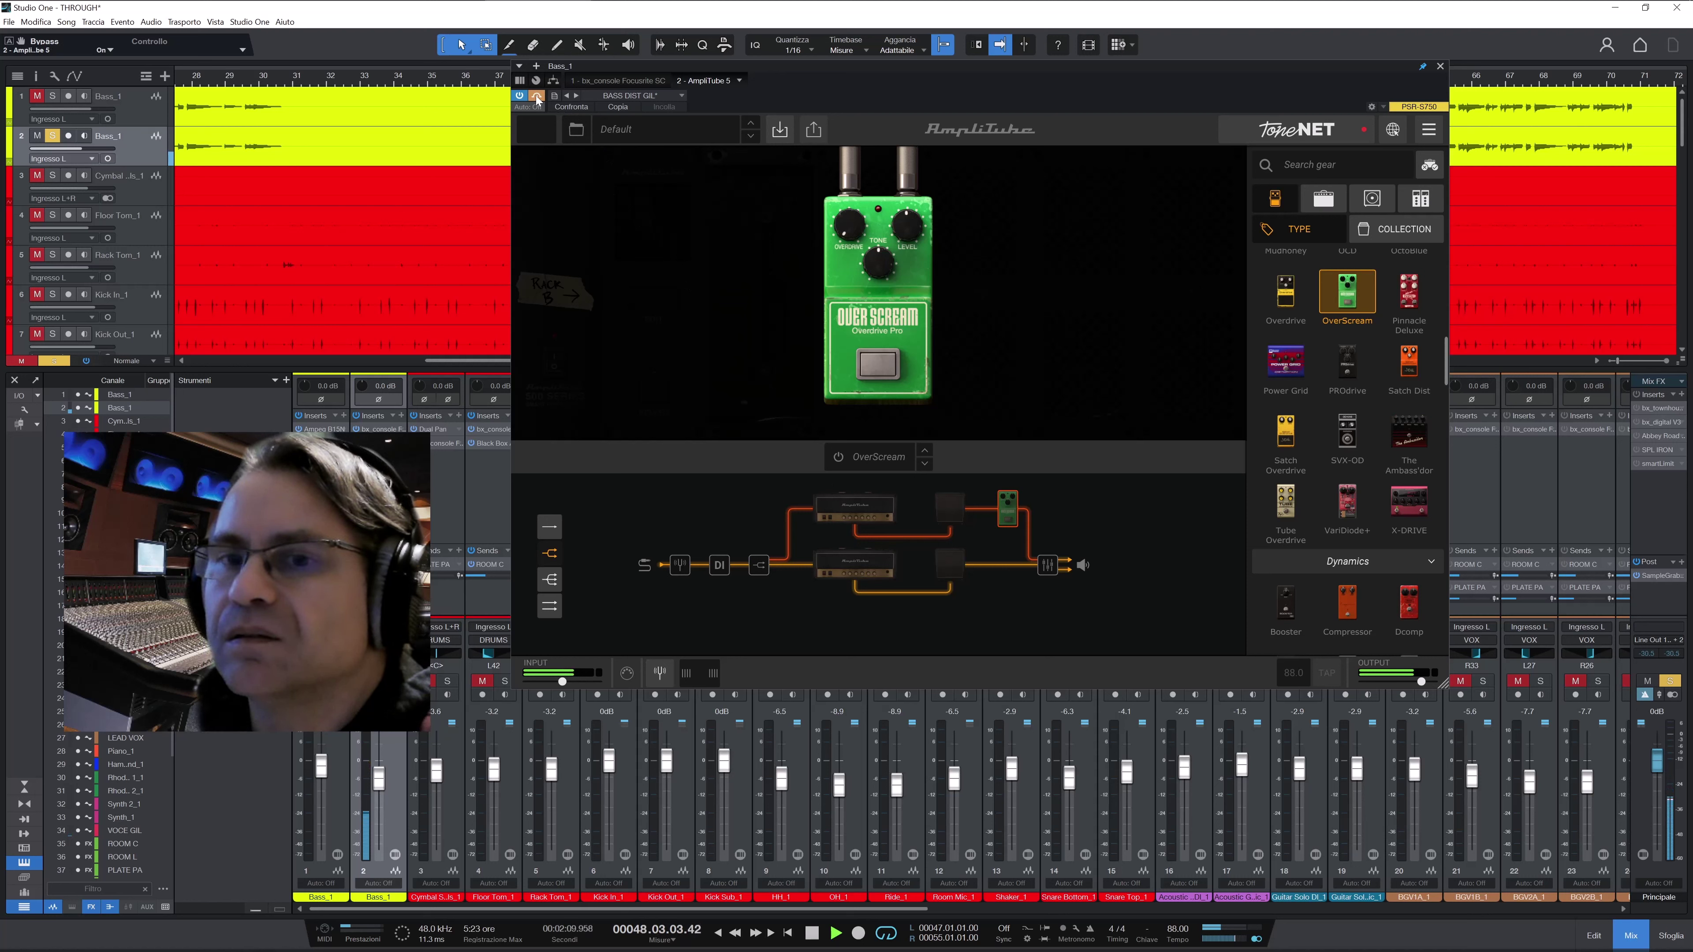
left_click(538, 96)
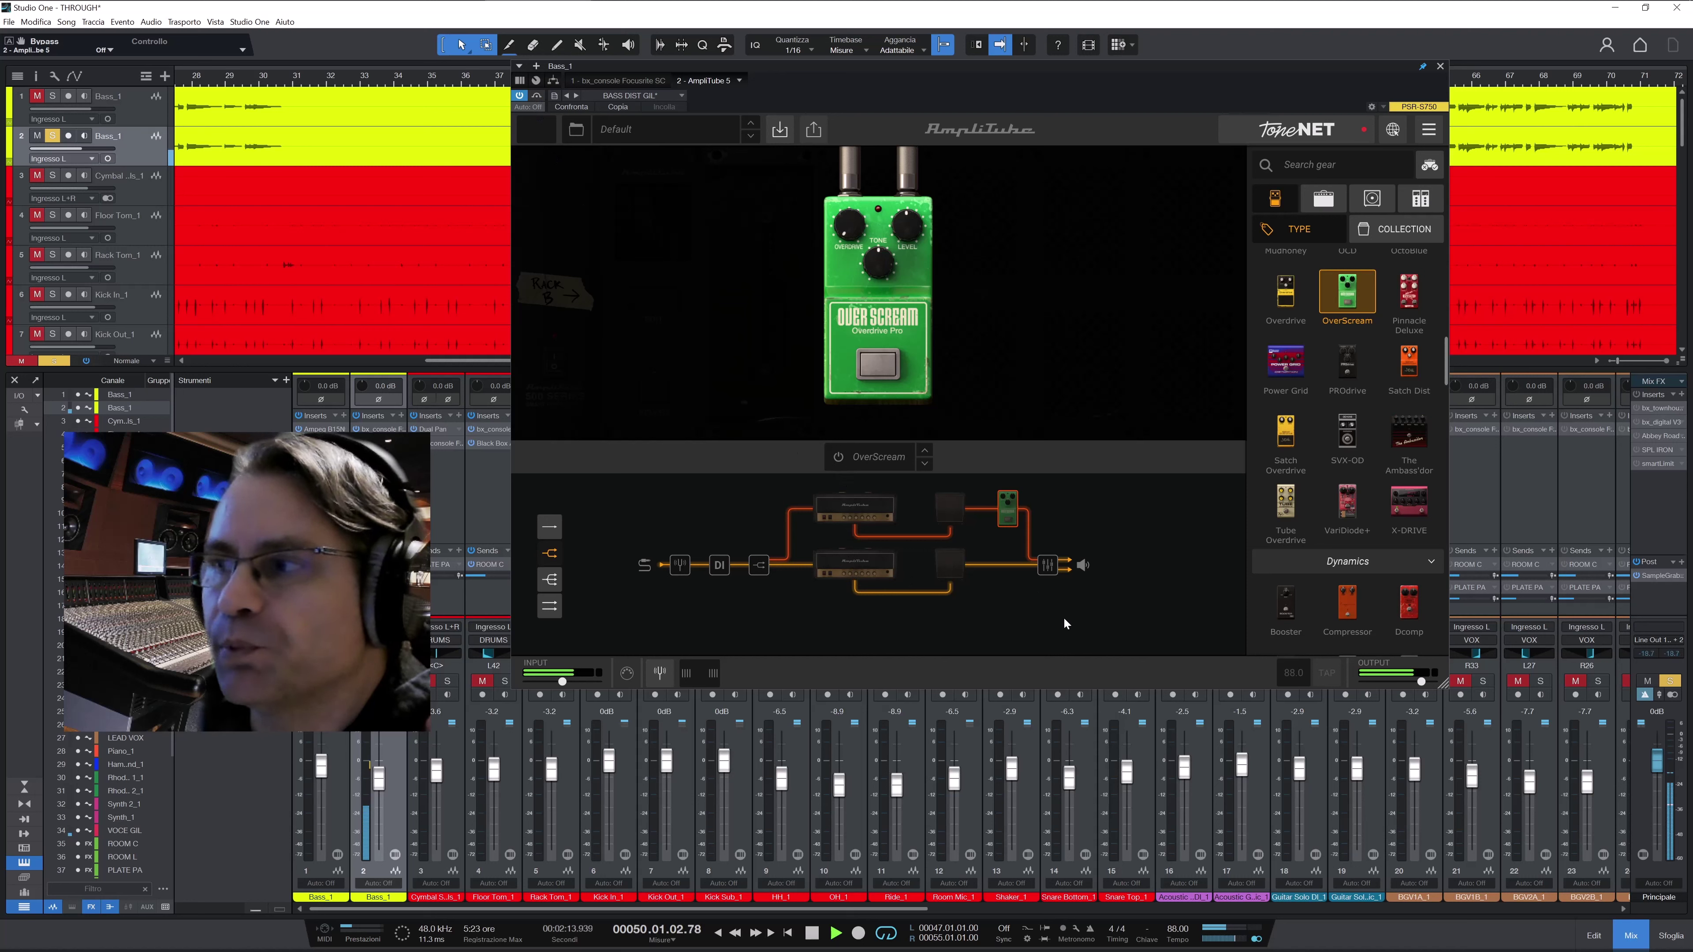
right_click(855, 567)
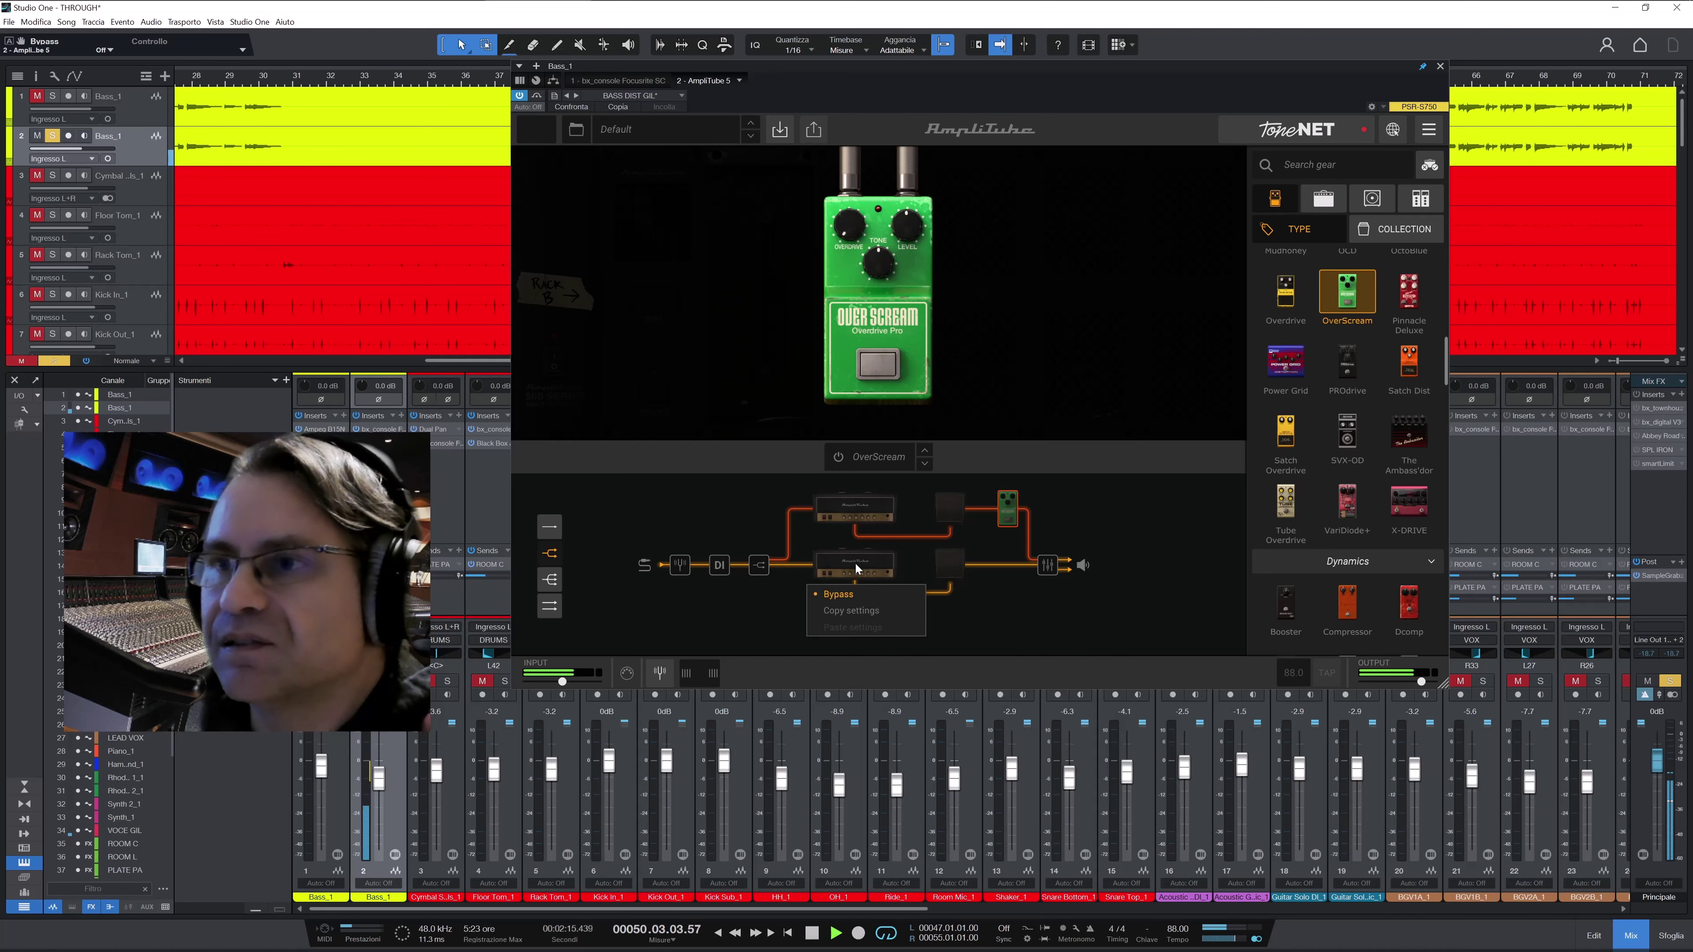
left_click(864, 595)
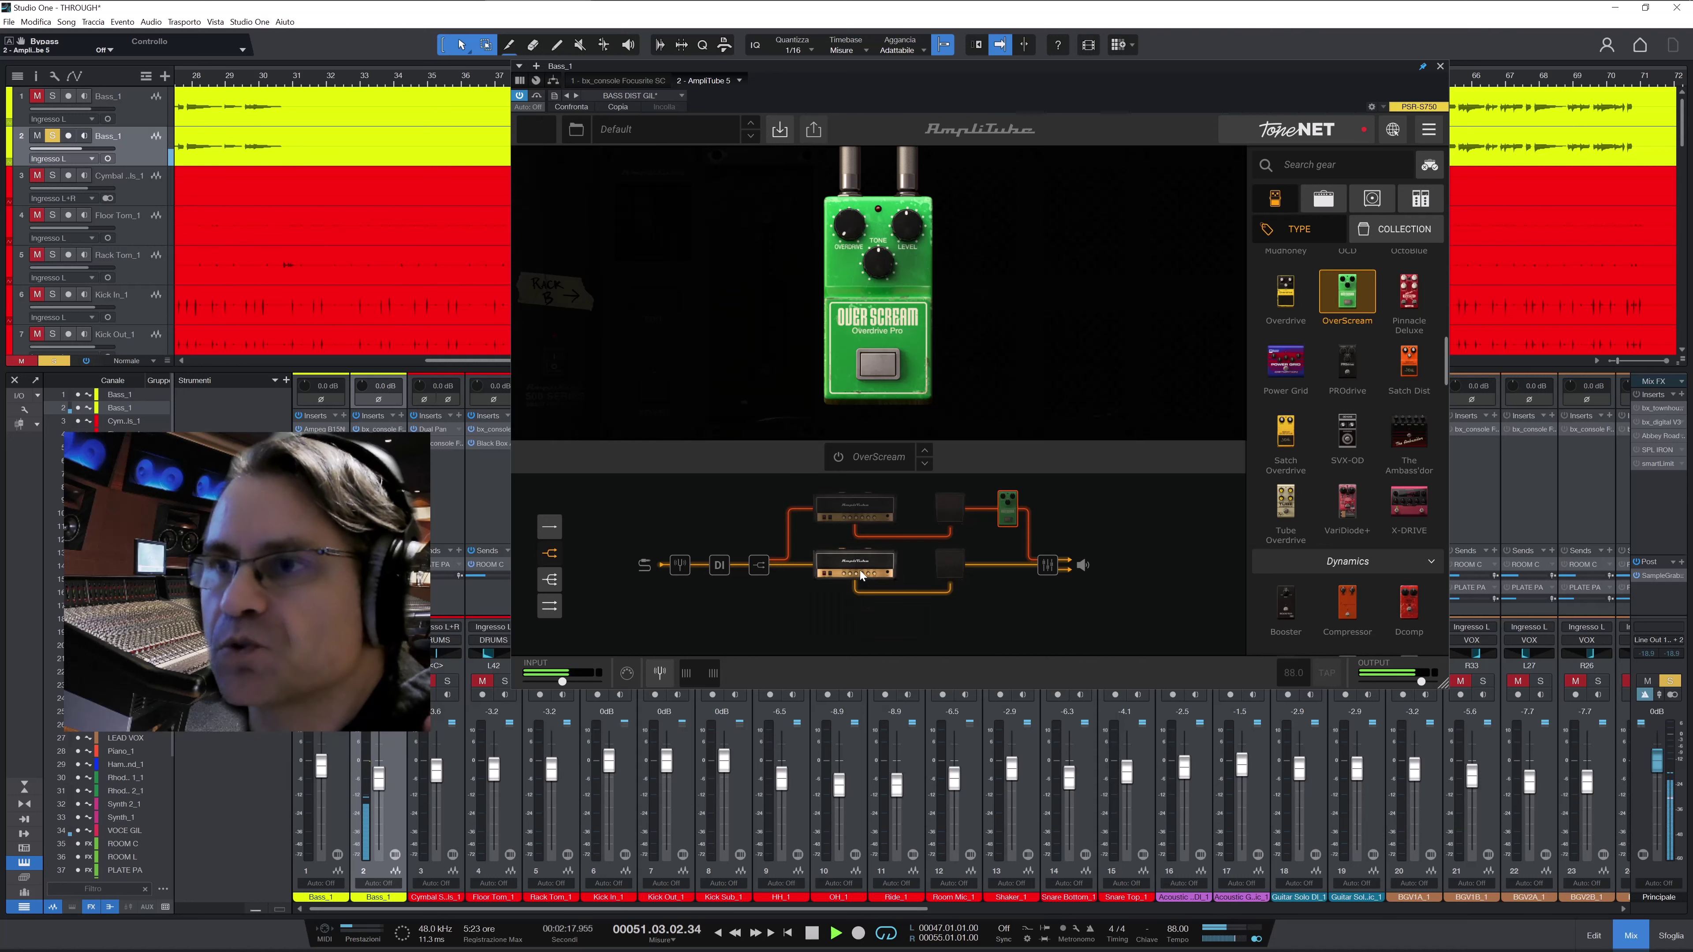
Show the lower Brit 8000 amp and turn its power off and on again to compare its effect on the bass
left_click(860, 572)
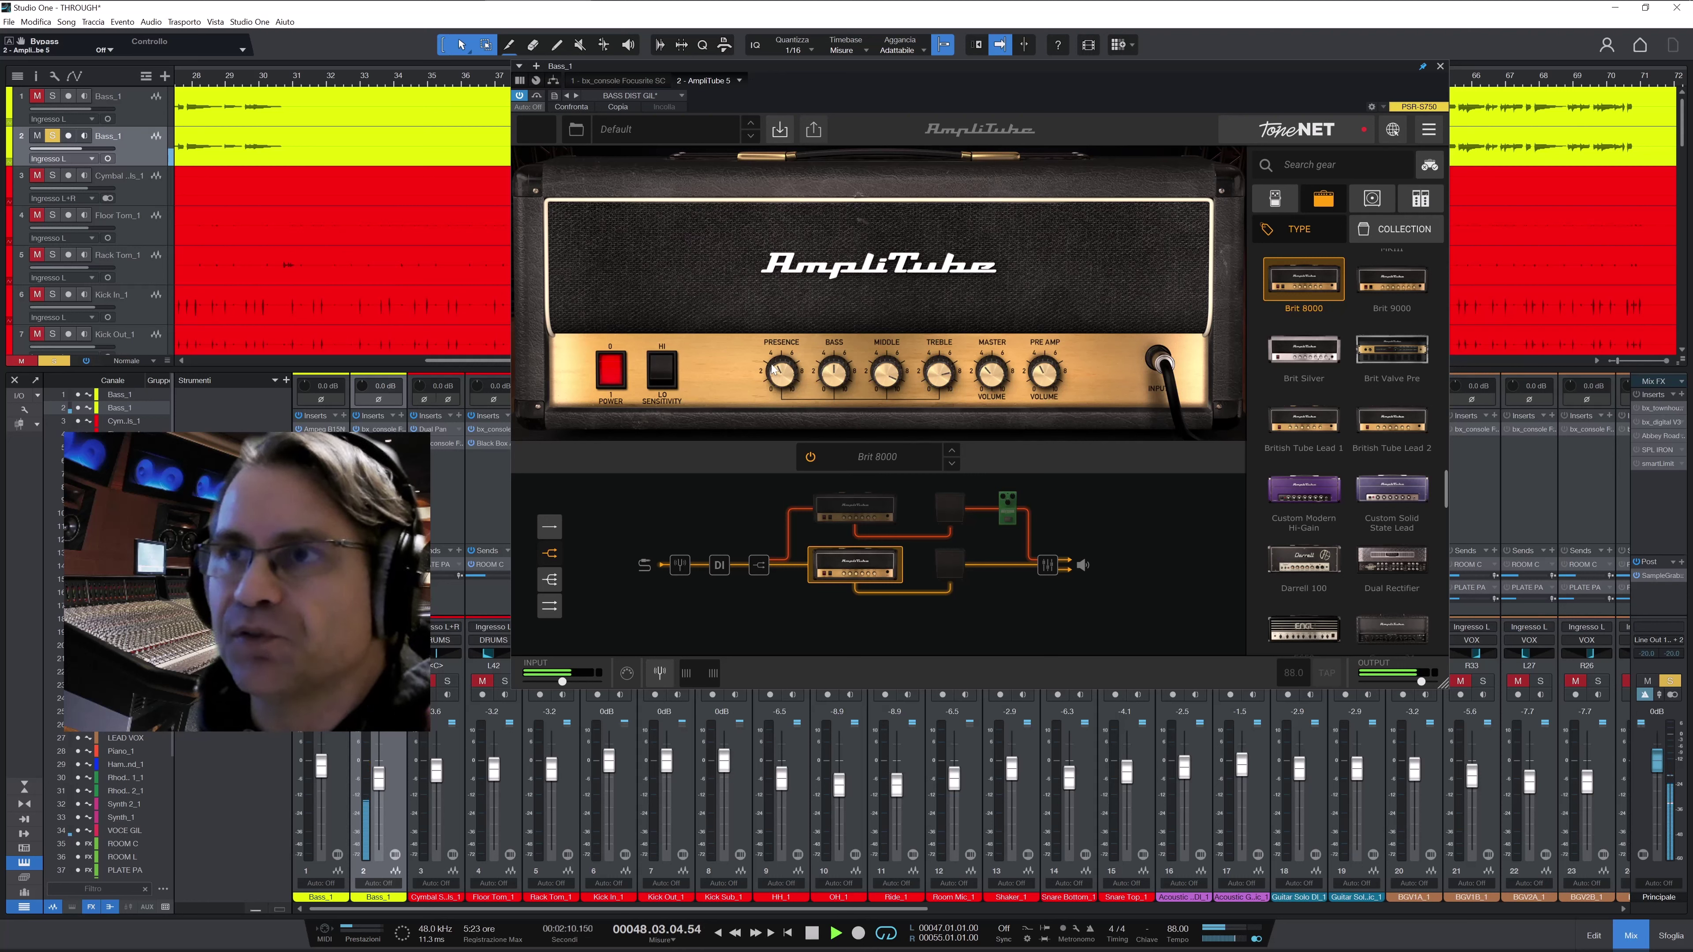
left_click(615, 374)
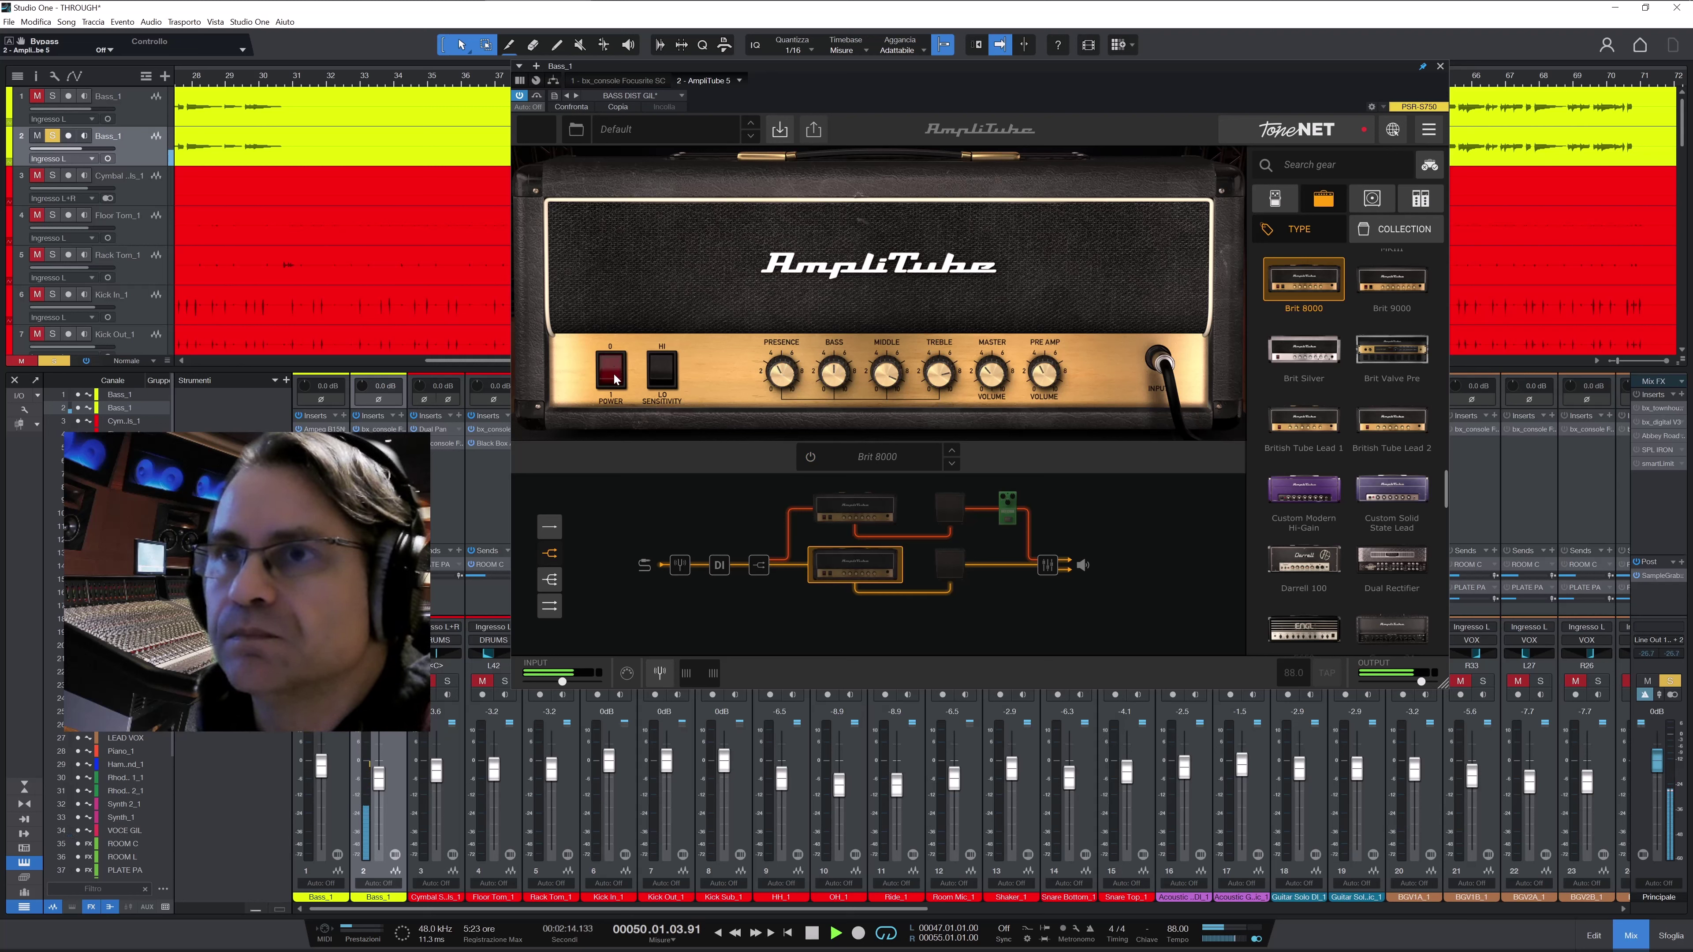
left_click(615, 377)
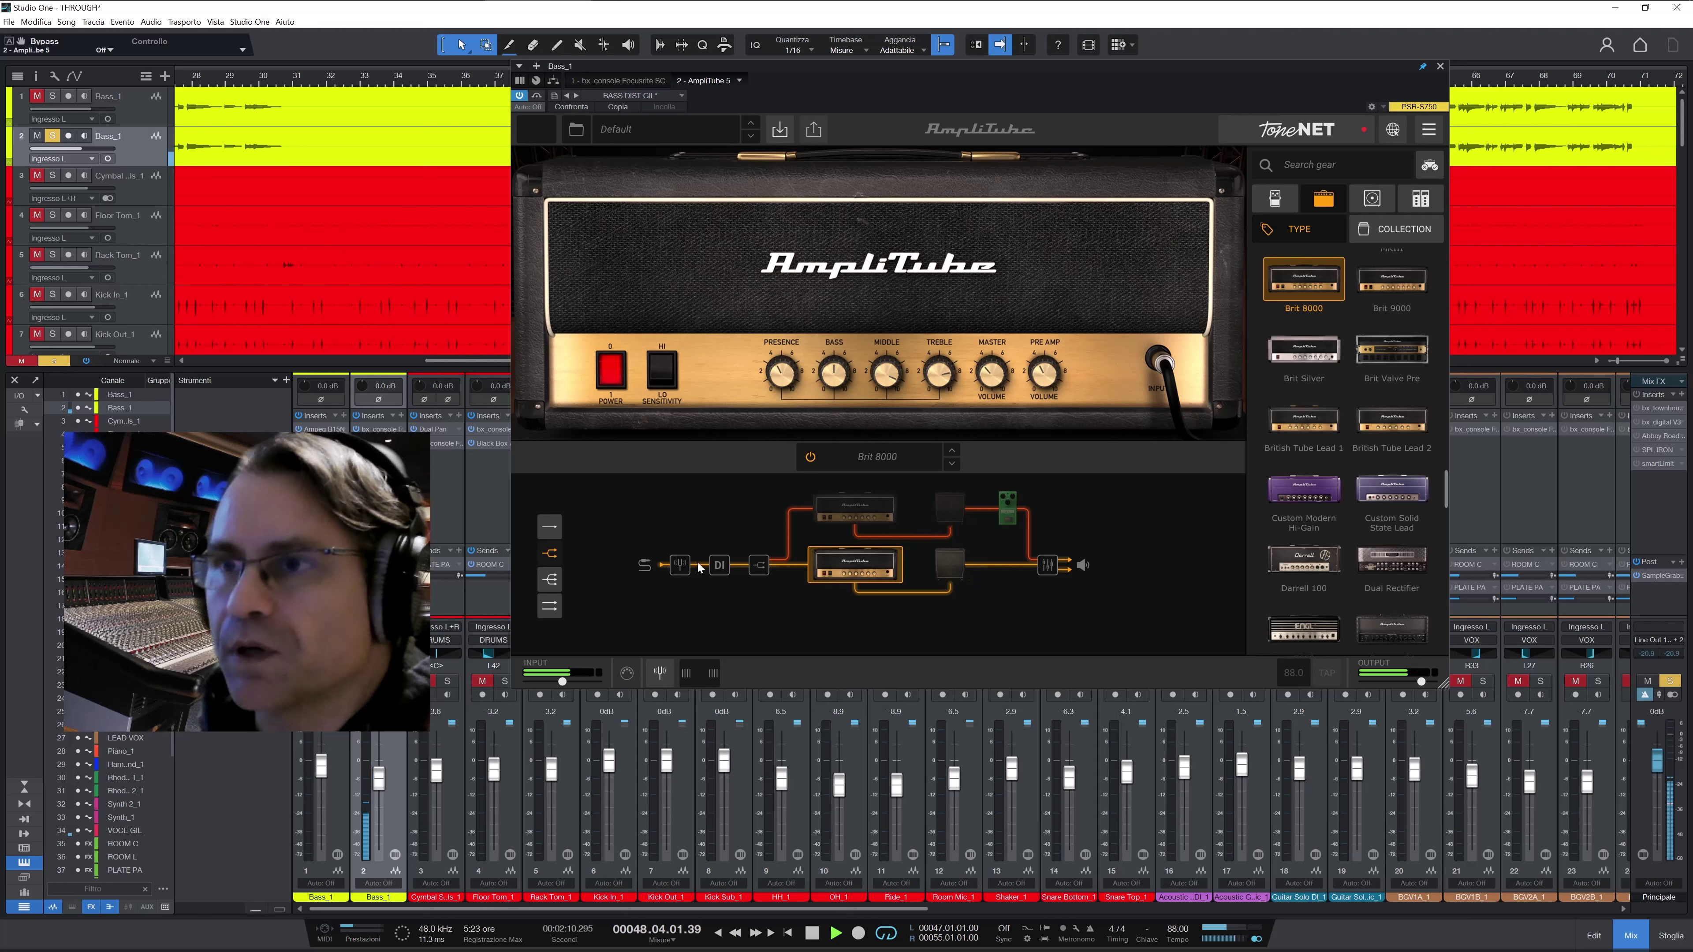
Return to the OverScream pedal and switch it on, off and on again to hear it combined with the Brit 8000
left_click(1007, 515)
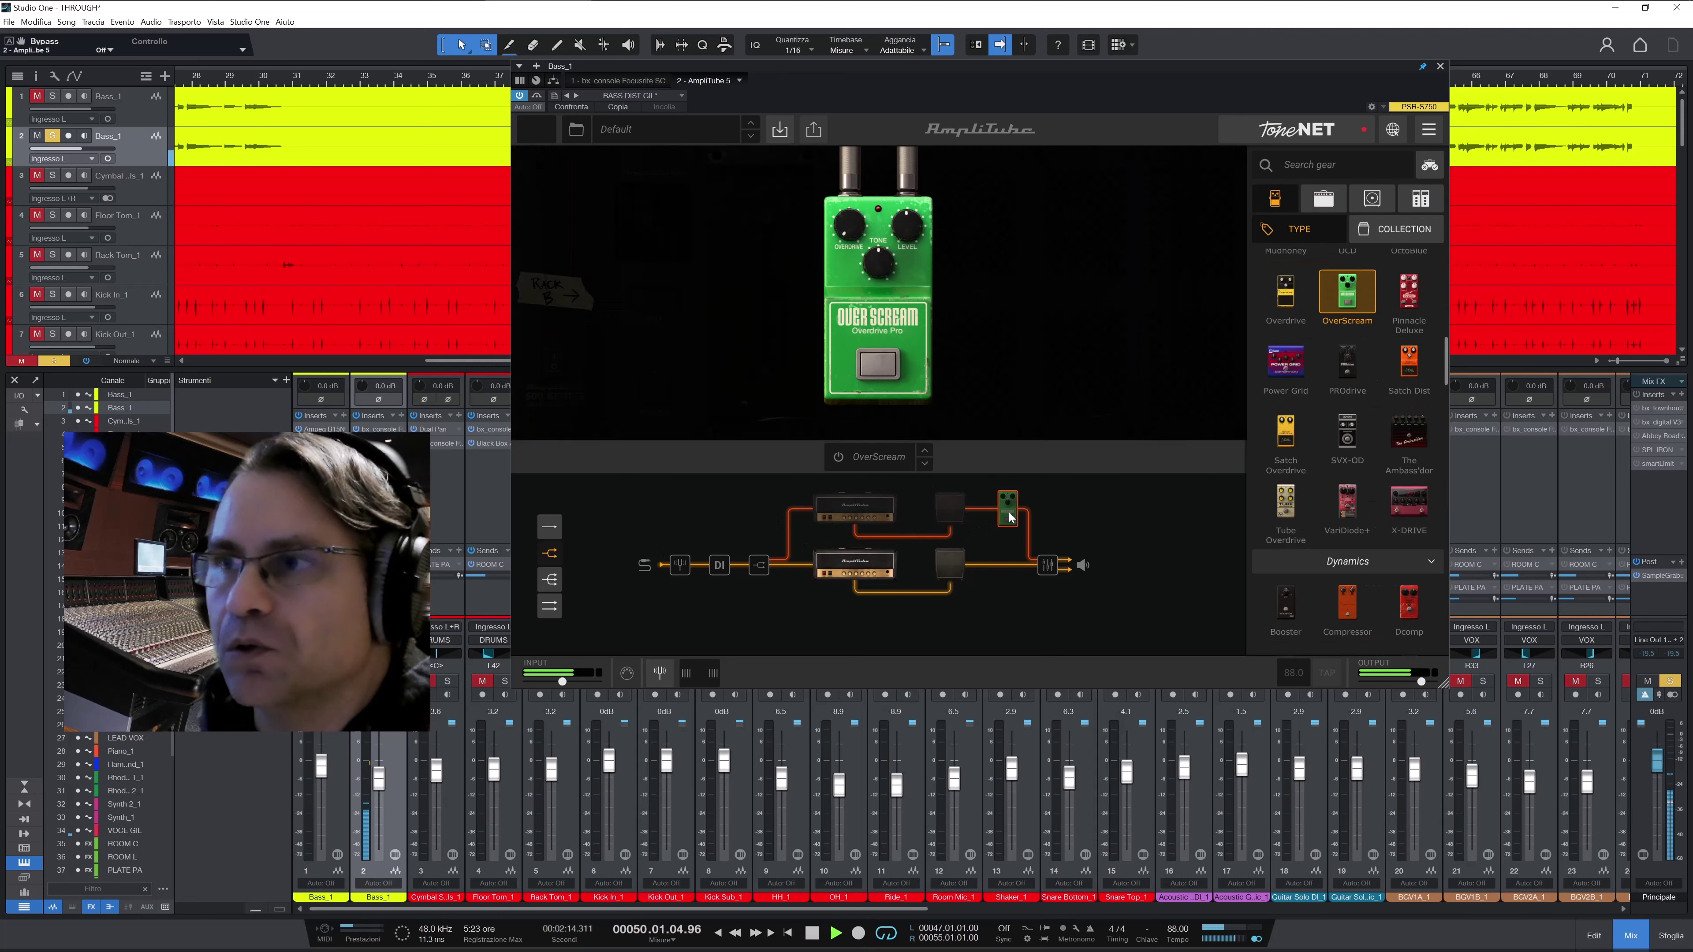
left_click(881, 367)
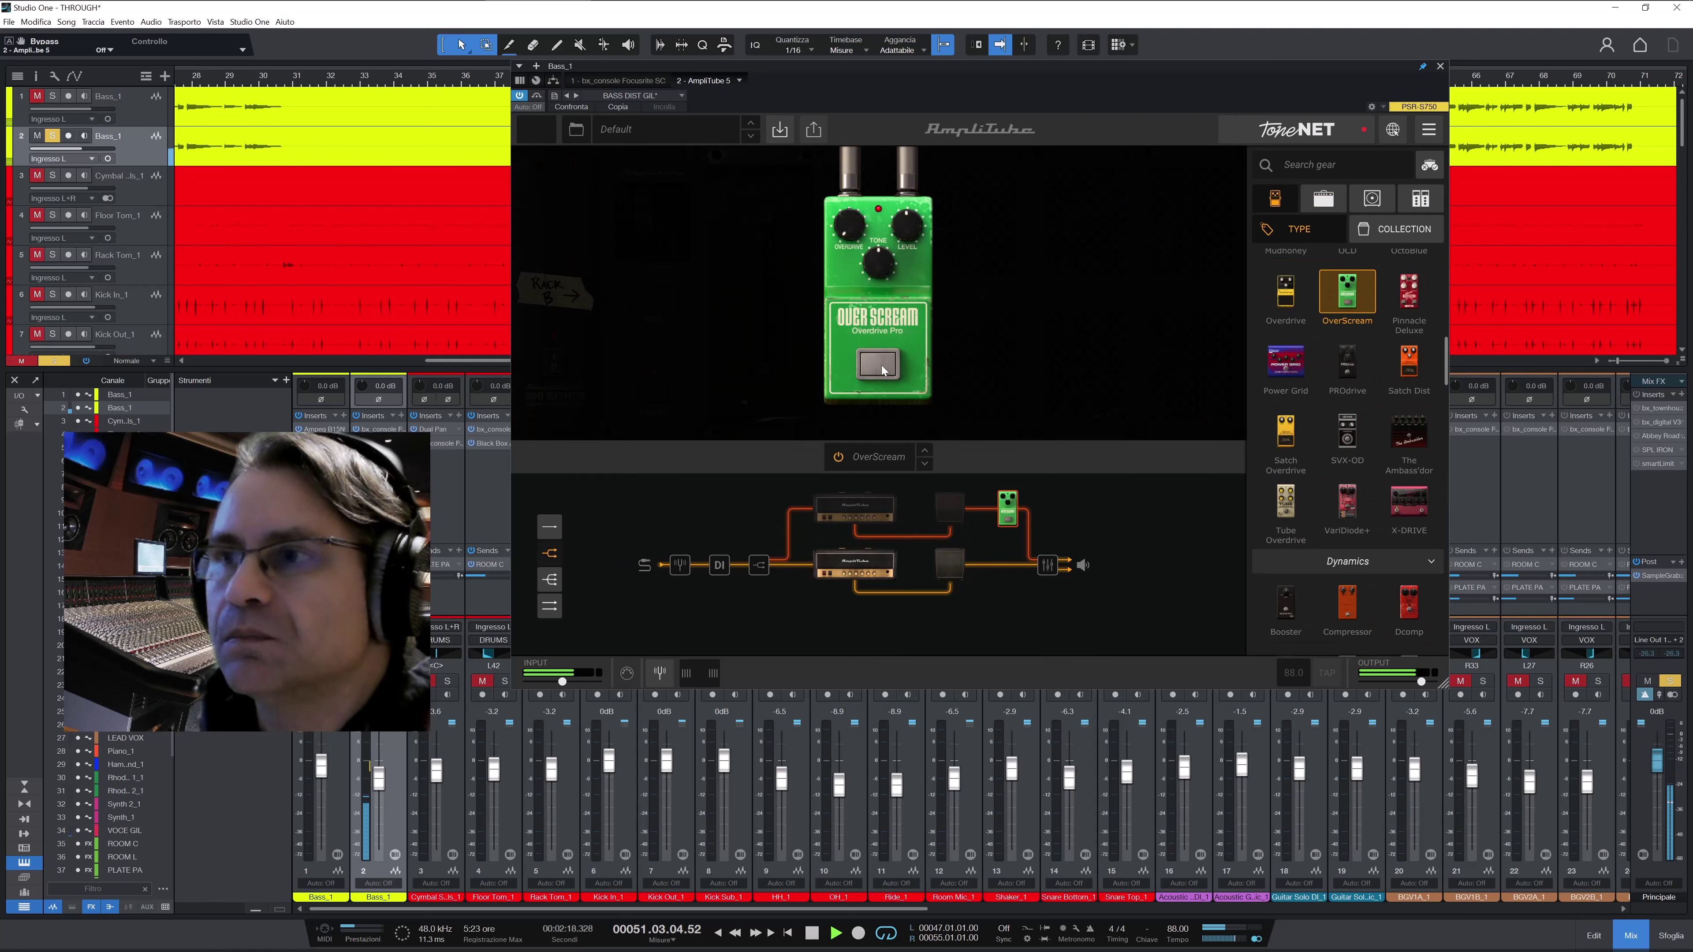
left_click(881, 367)
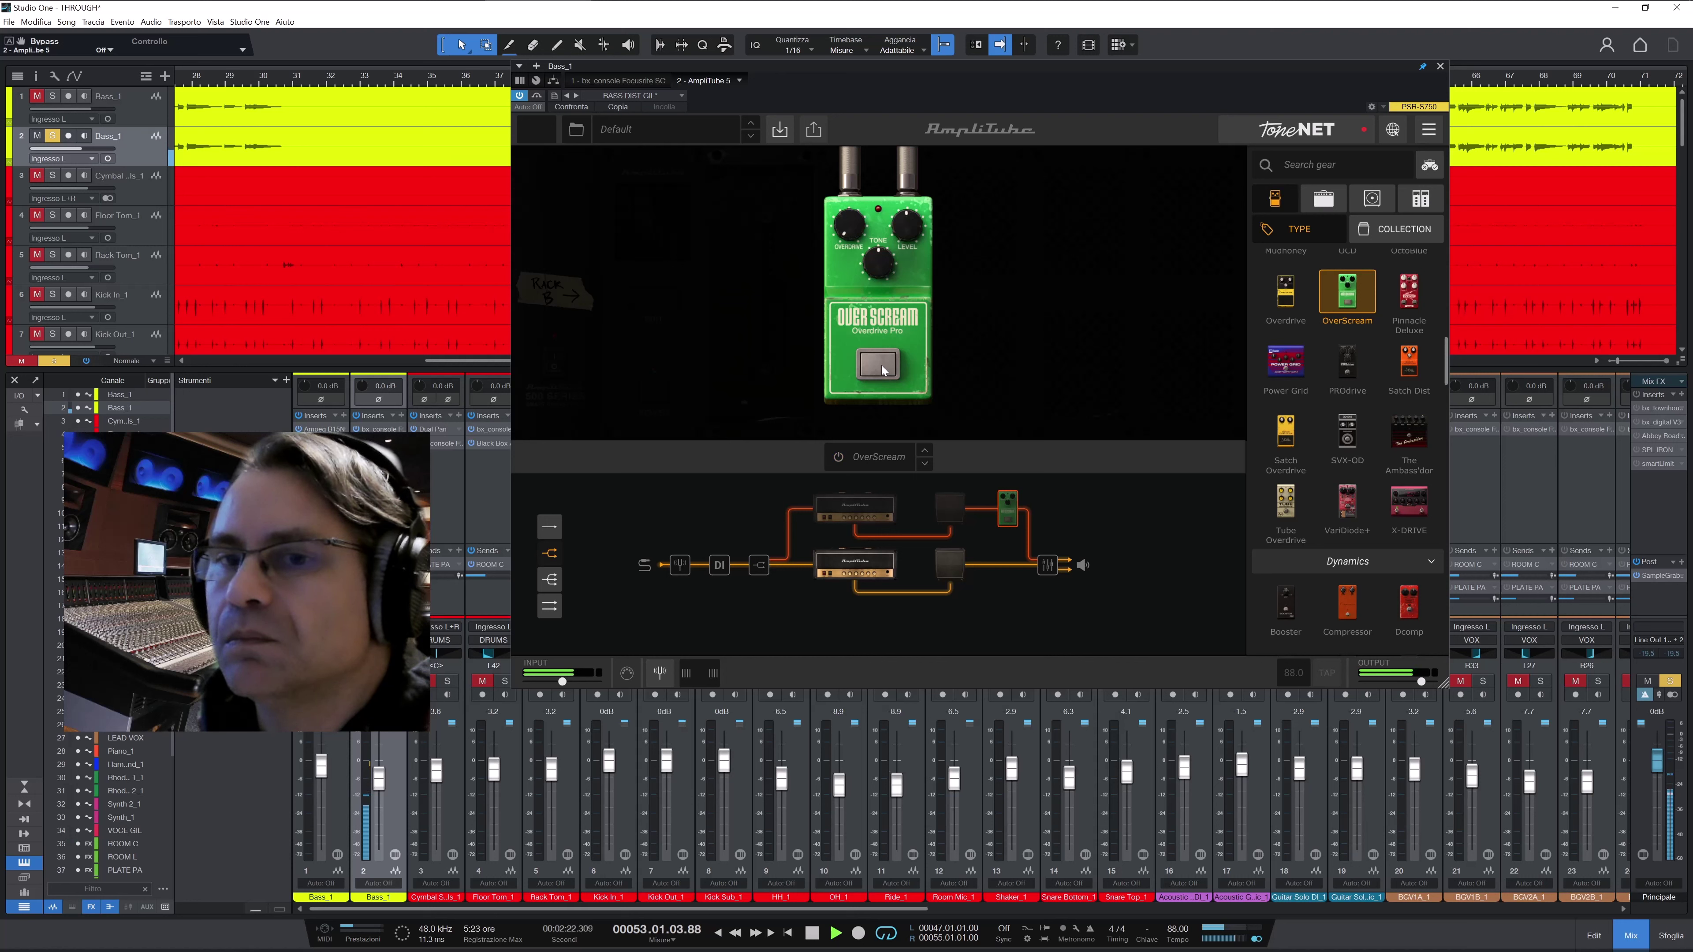
left_click(881, 366)
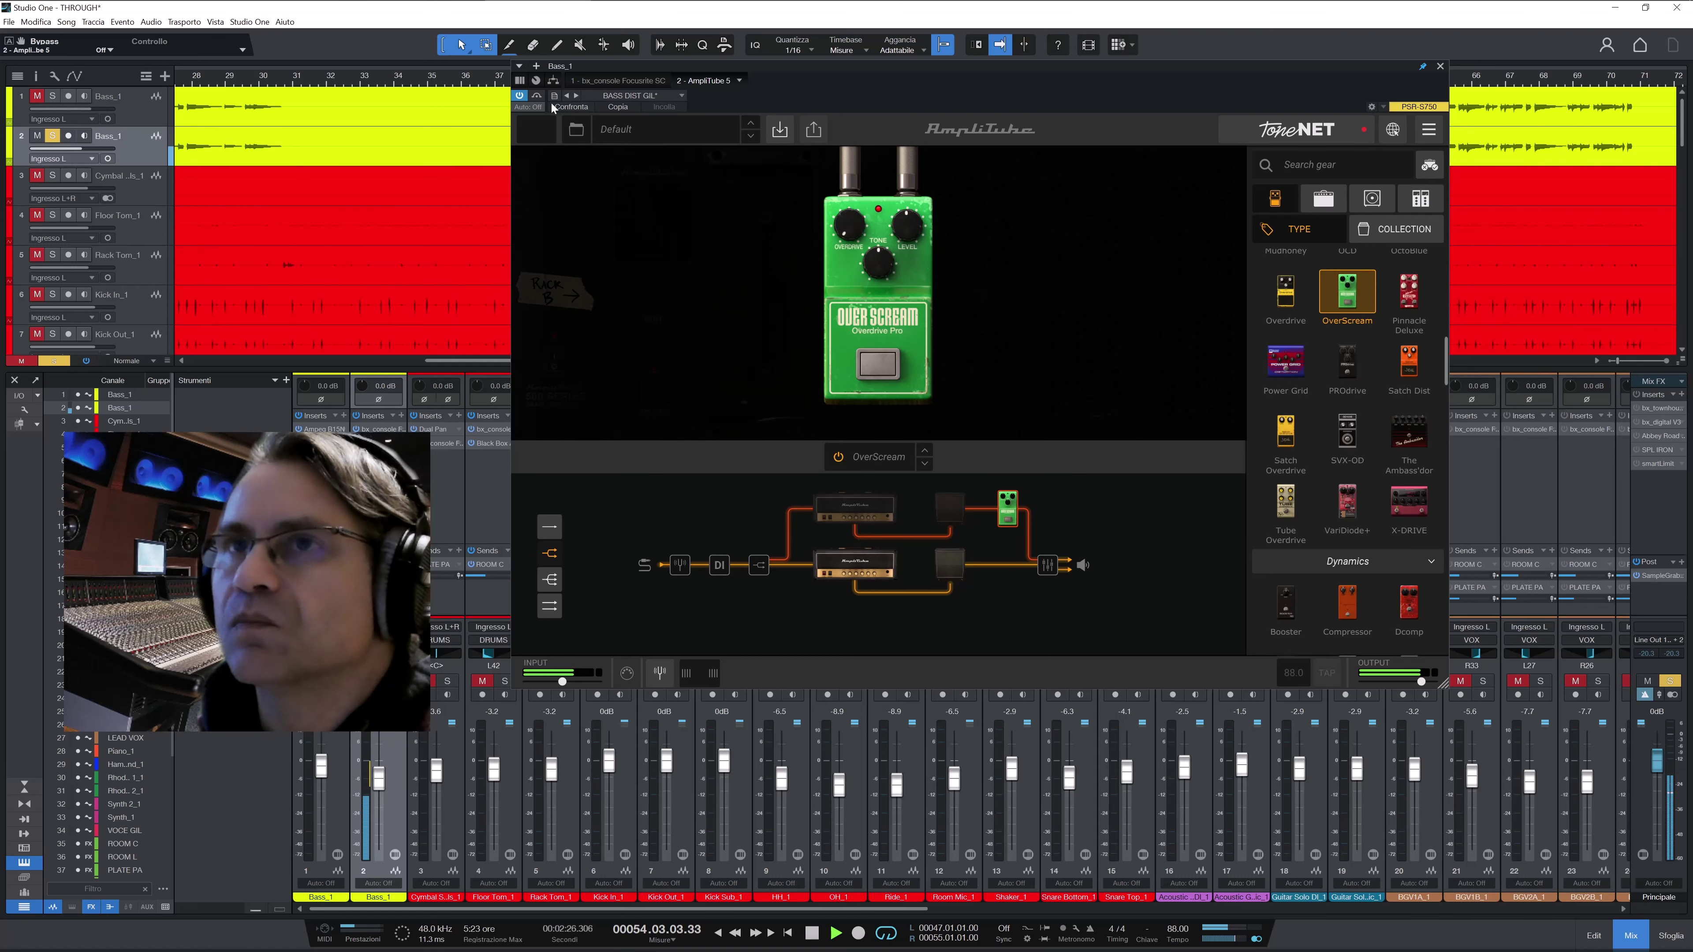
Compare the soloed bass with the whole AmpliTube 5 chain bypassed and re-enabled, and close the plugin window
left_click(537, 97)
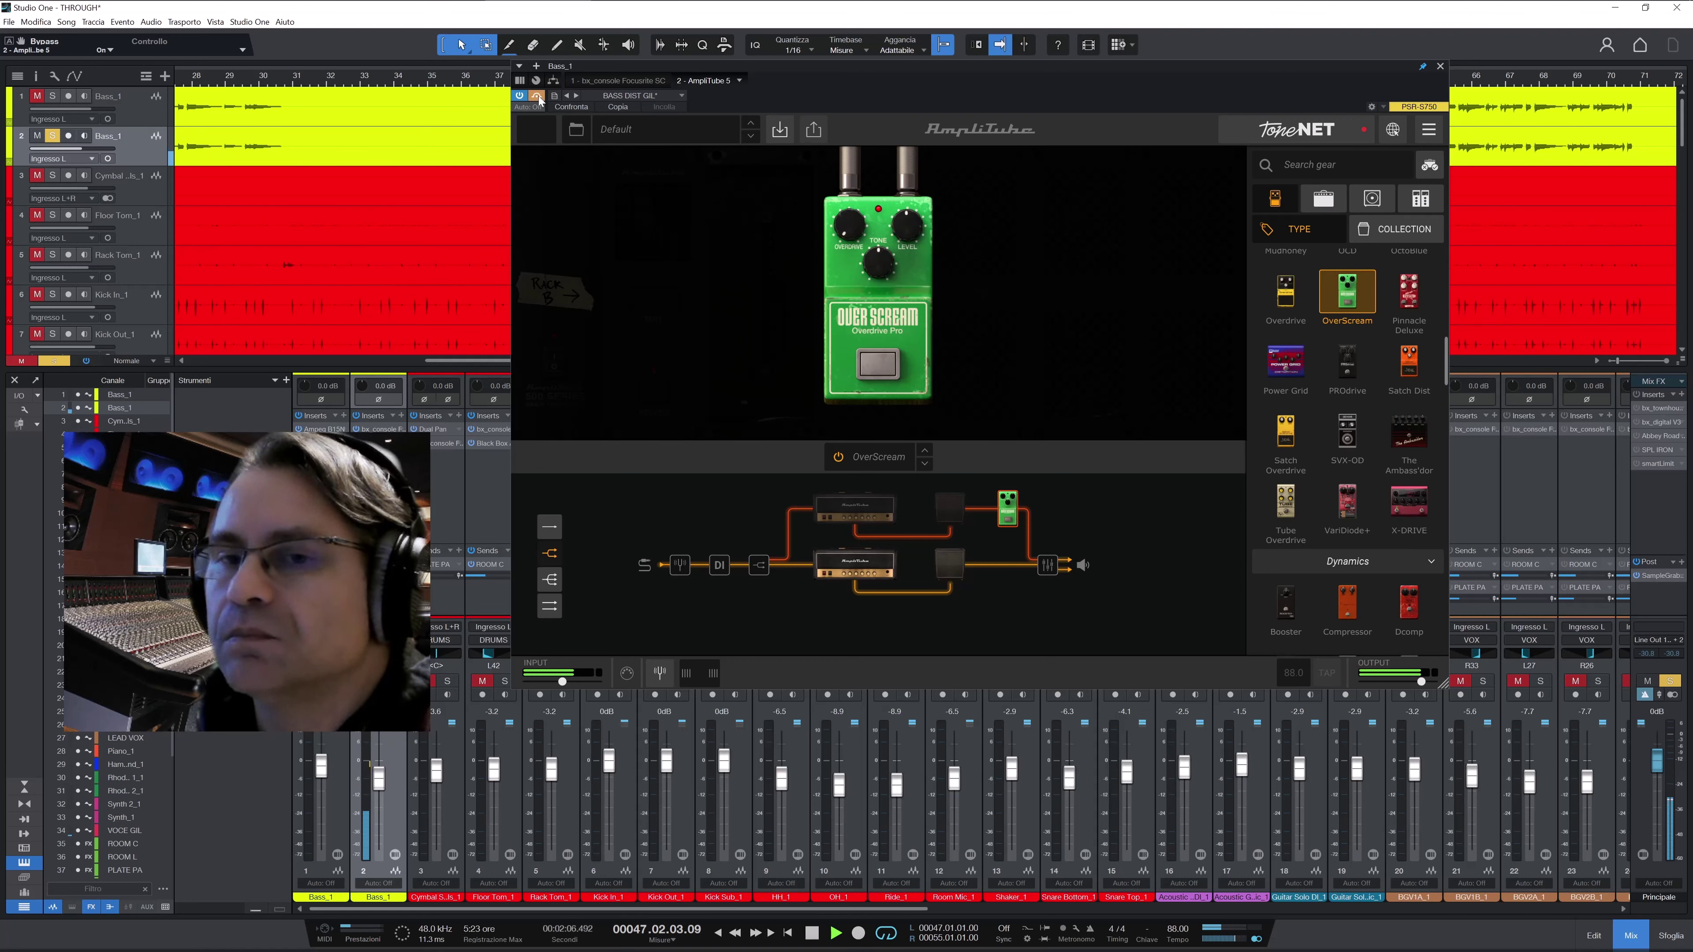
left_click(538, 96)
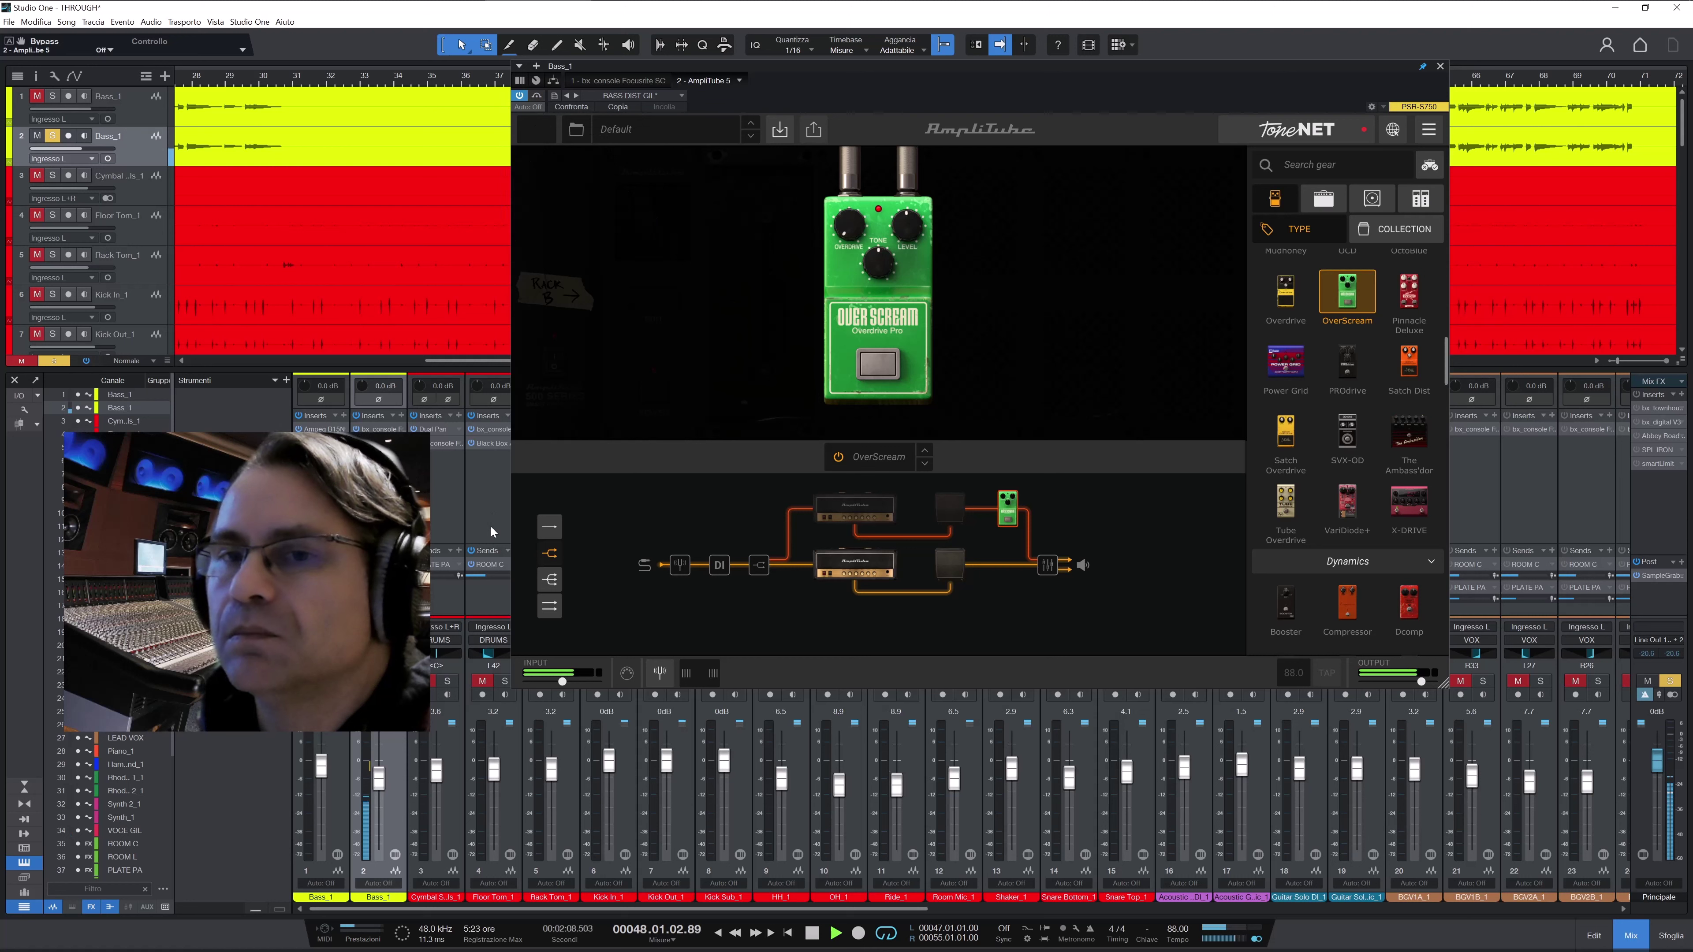
left_click(1440, 66)
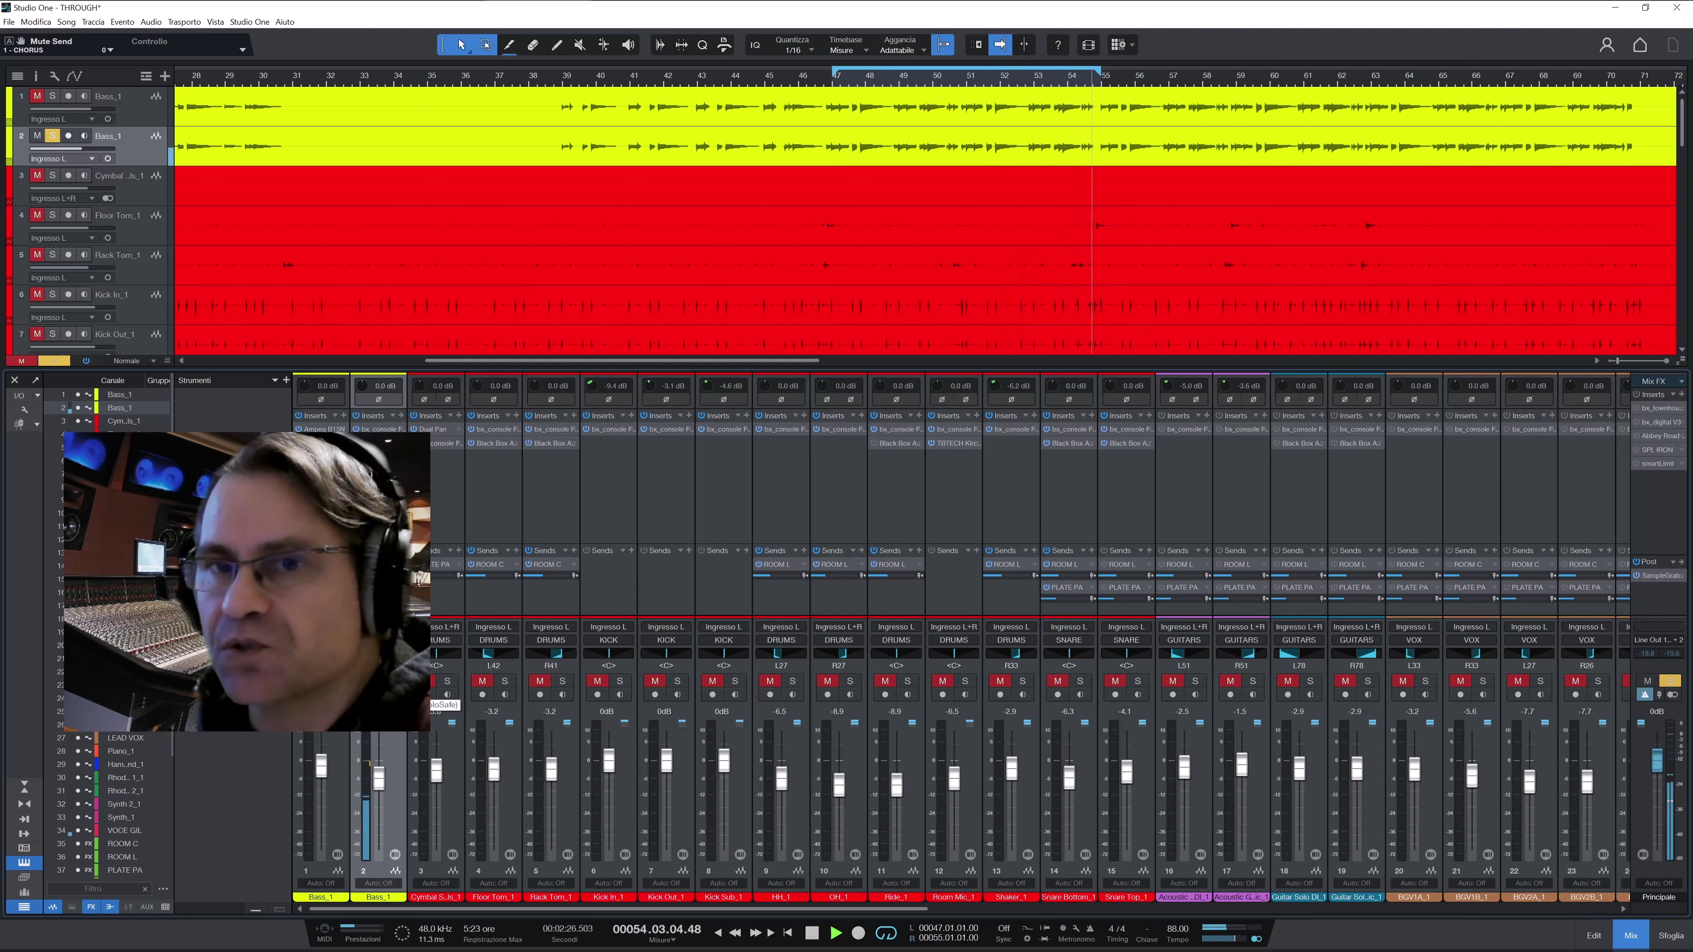
Alternate the solos of the two Bass channels to compare each one alone with both playing together
key("m")
key("s")
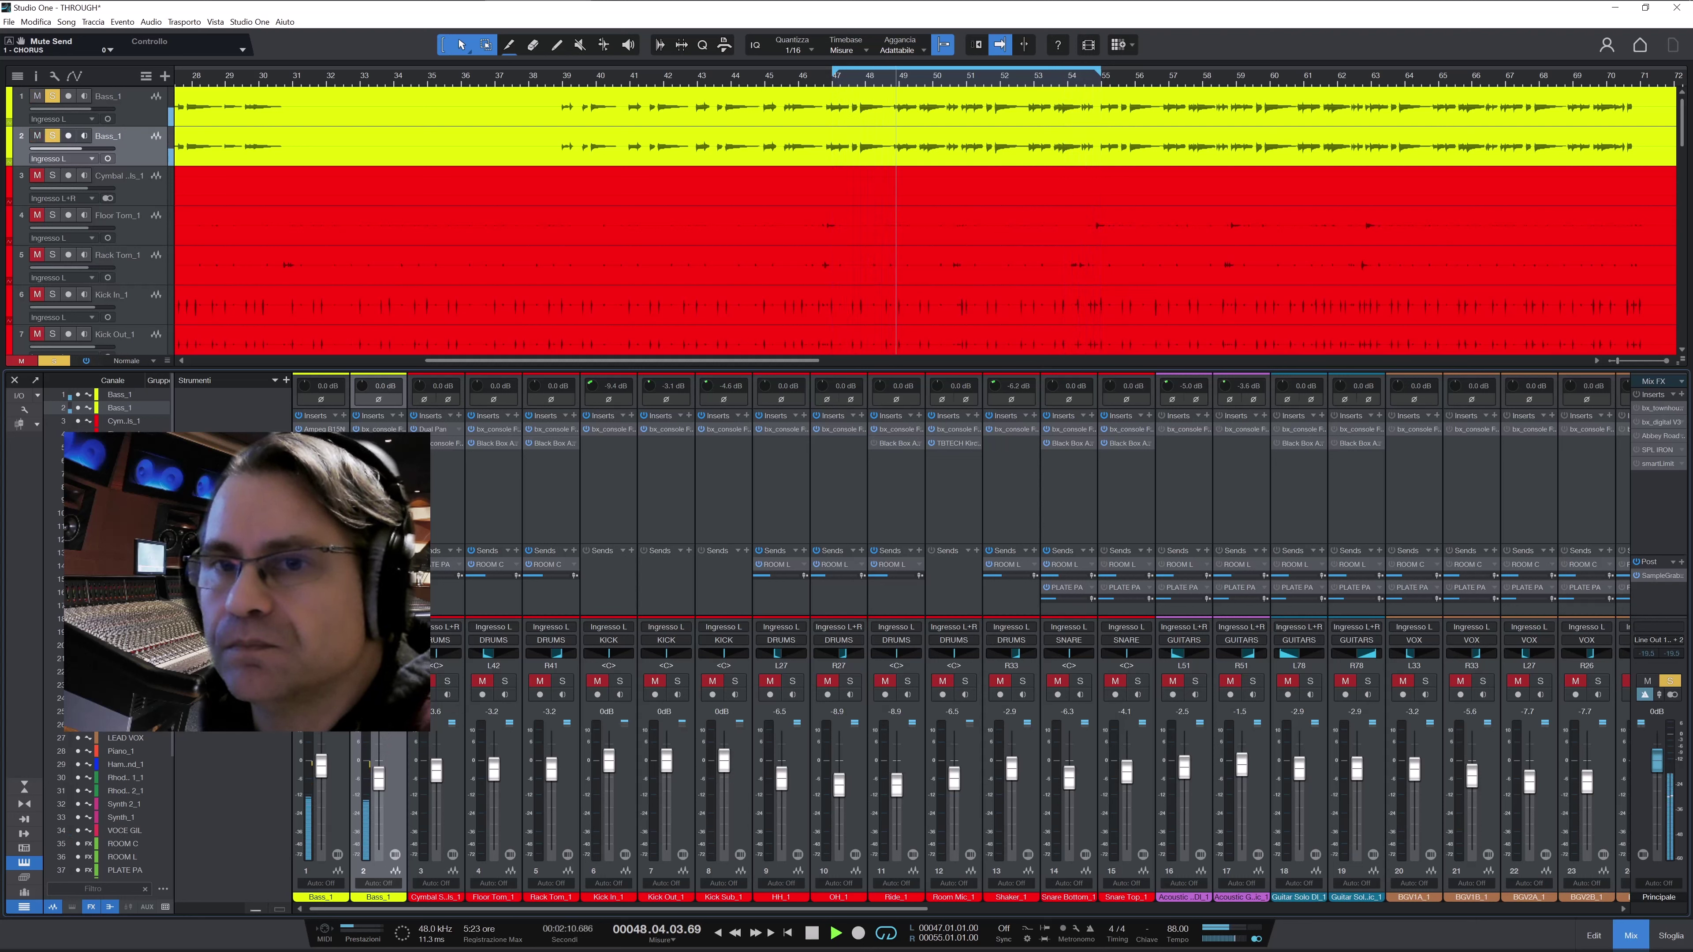
key("m")
key("s")
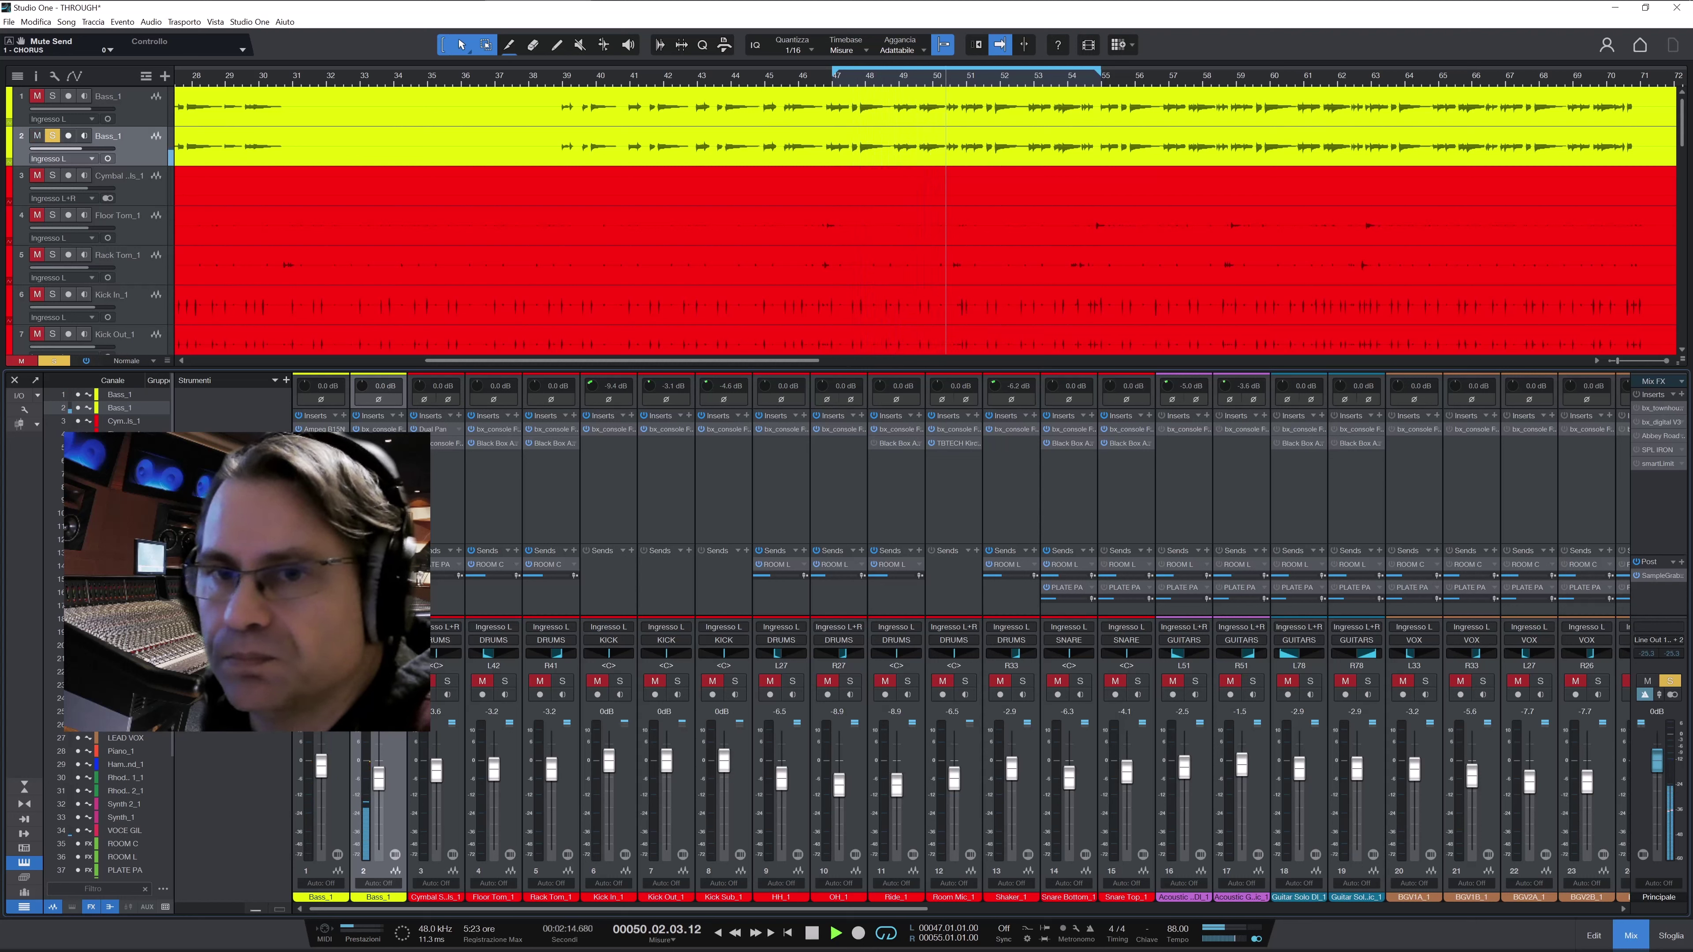
key("m")
key("s")
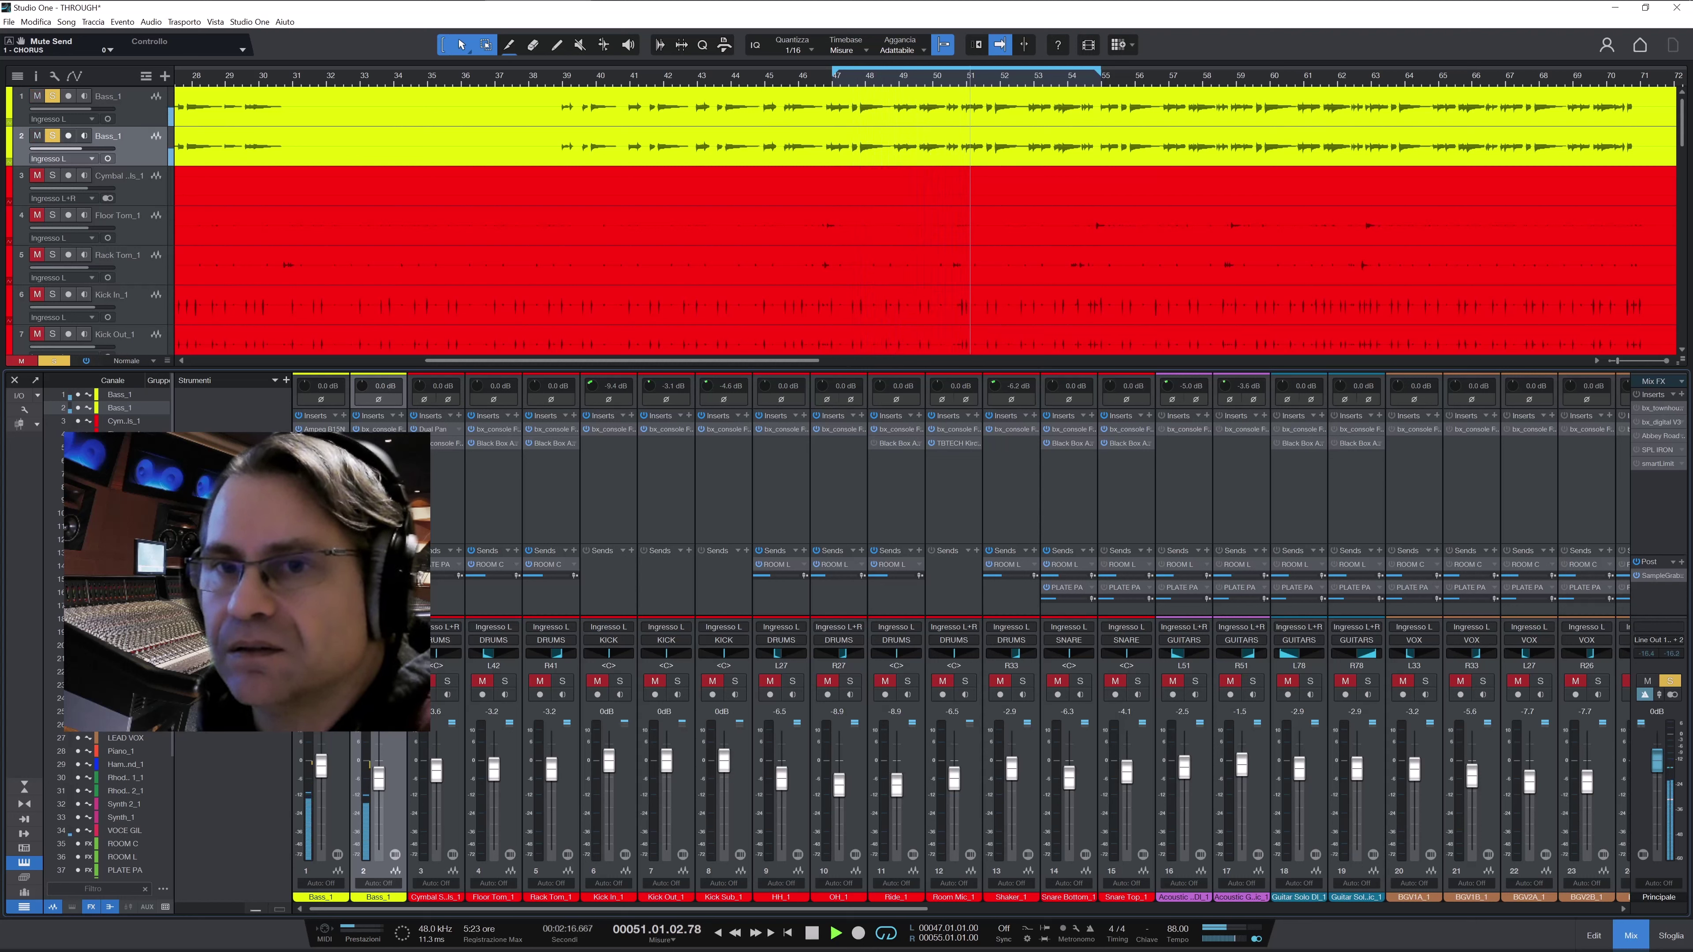
key("m")
key("s")
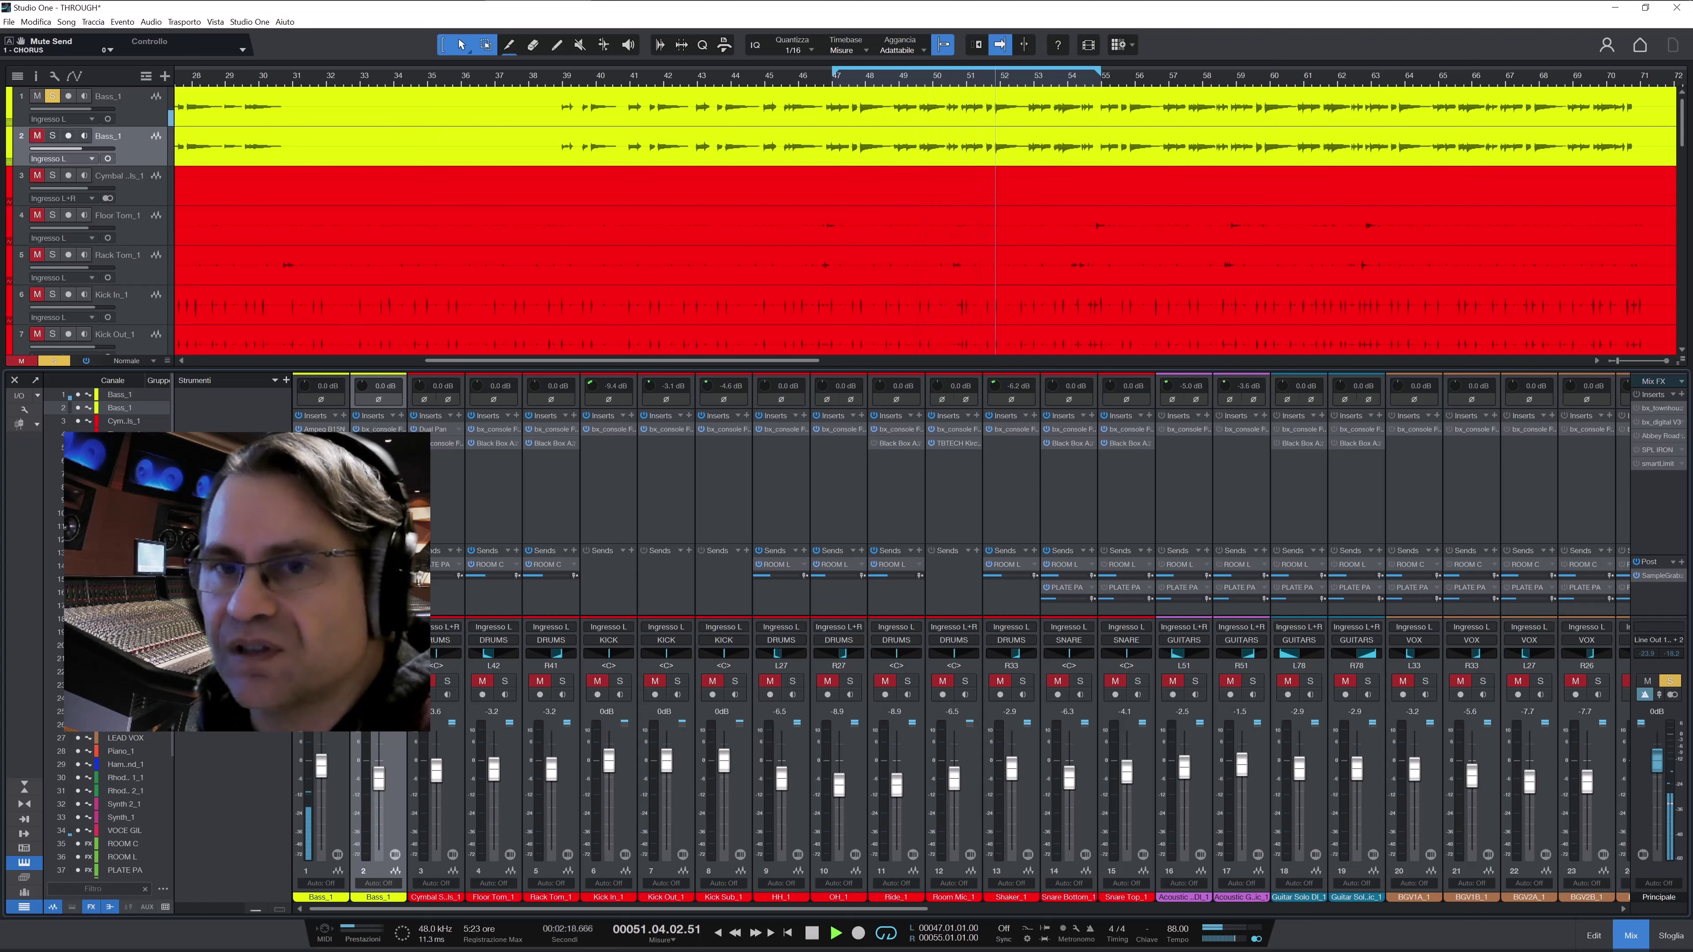
key("m")
key("s")
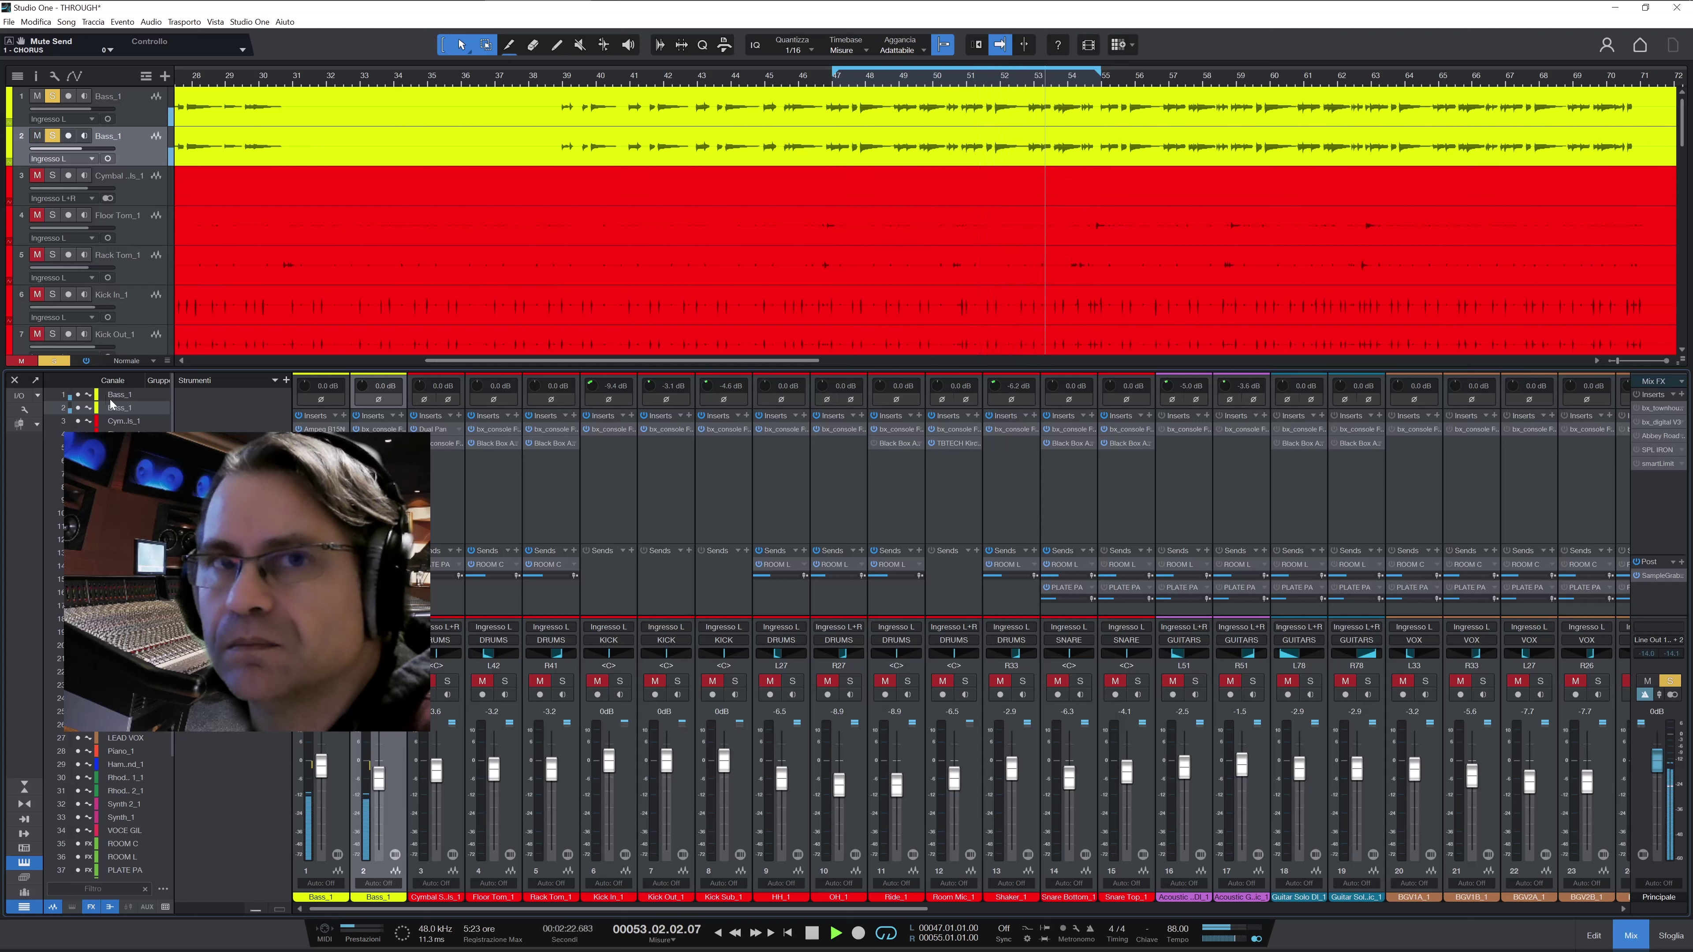
Clear all solos, and mute and unmute the second Bass channel to hear its contribution alongside the drums
left_click(55, 361)
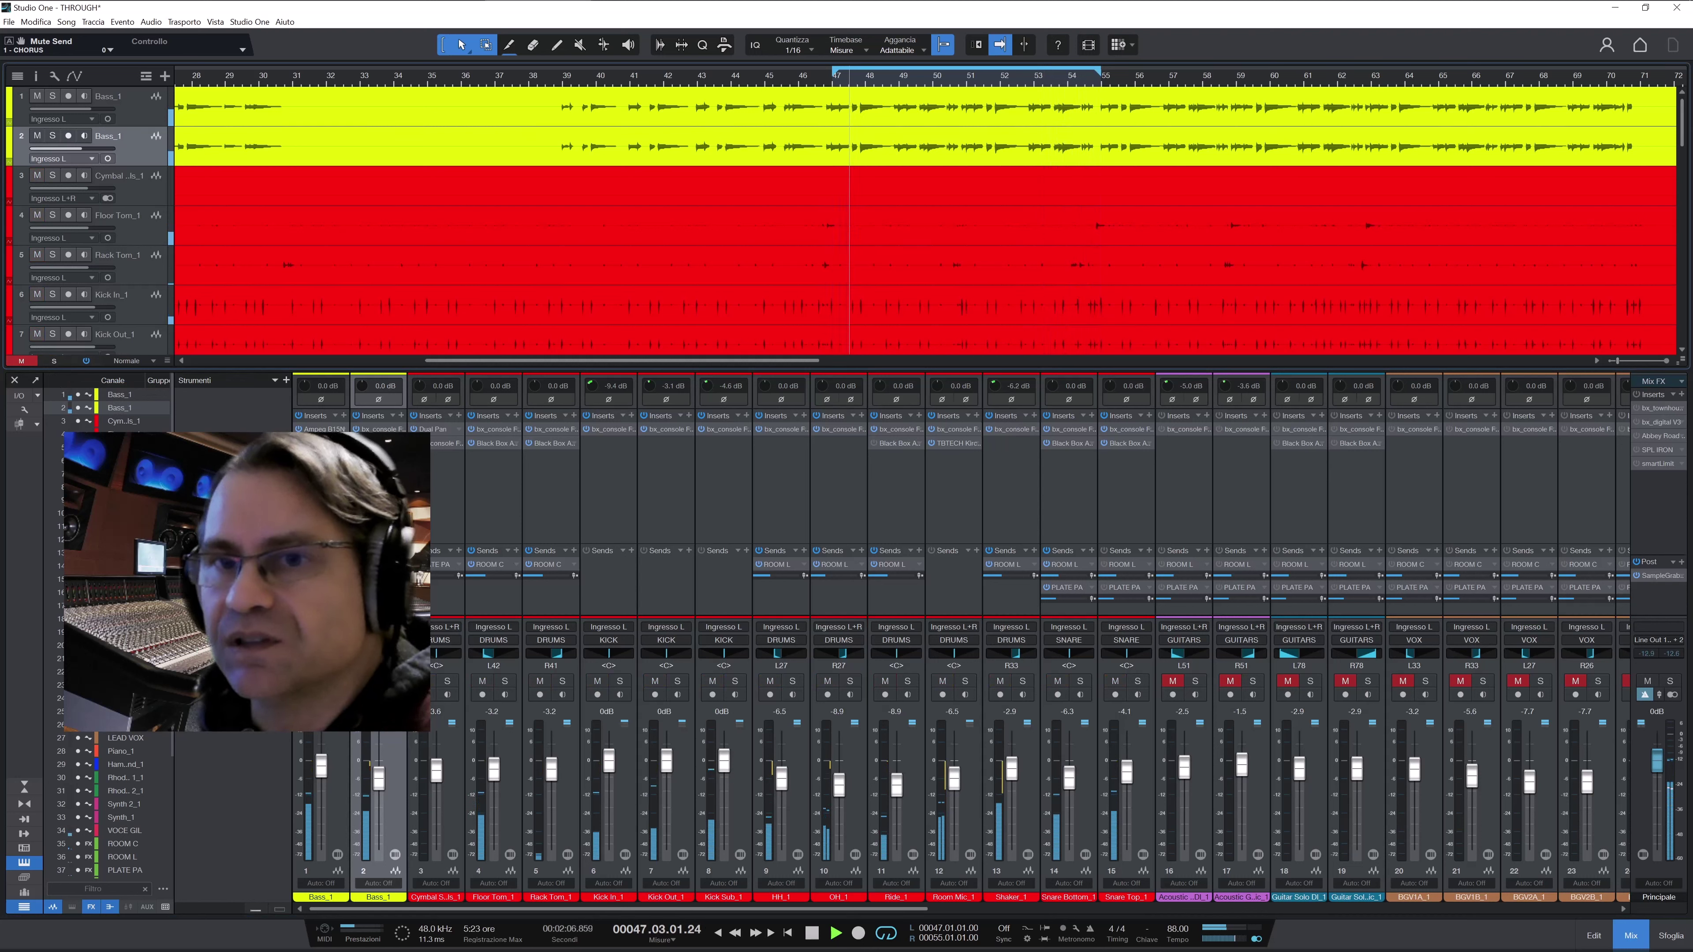
left_click(36, 135)
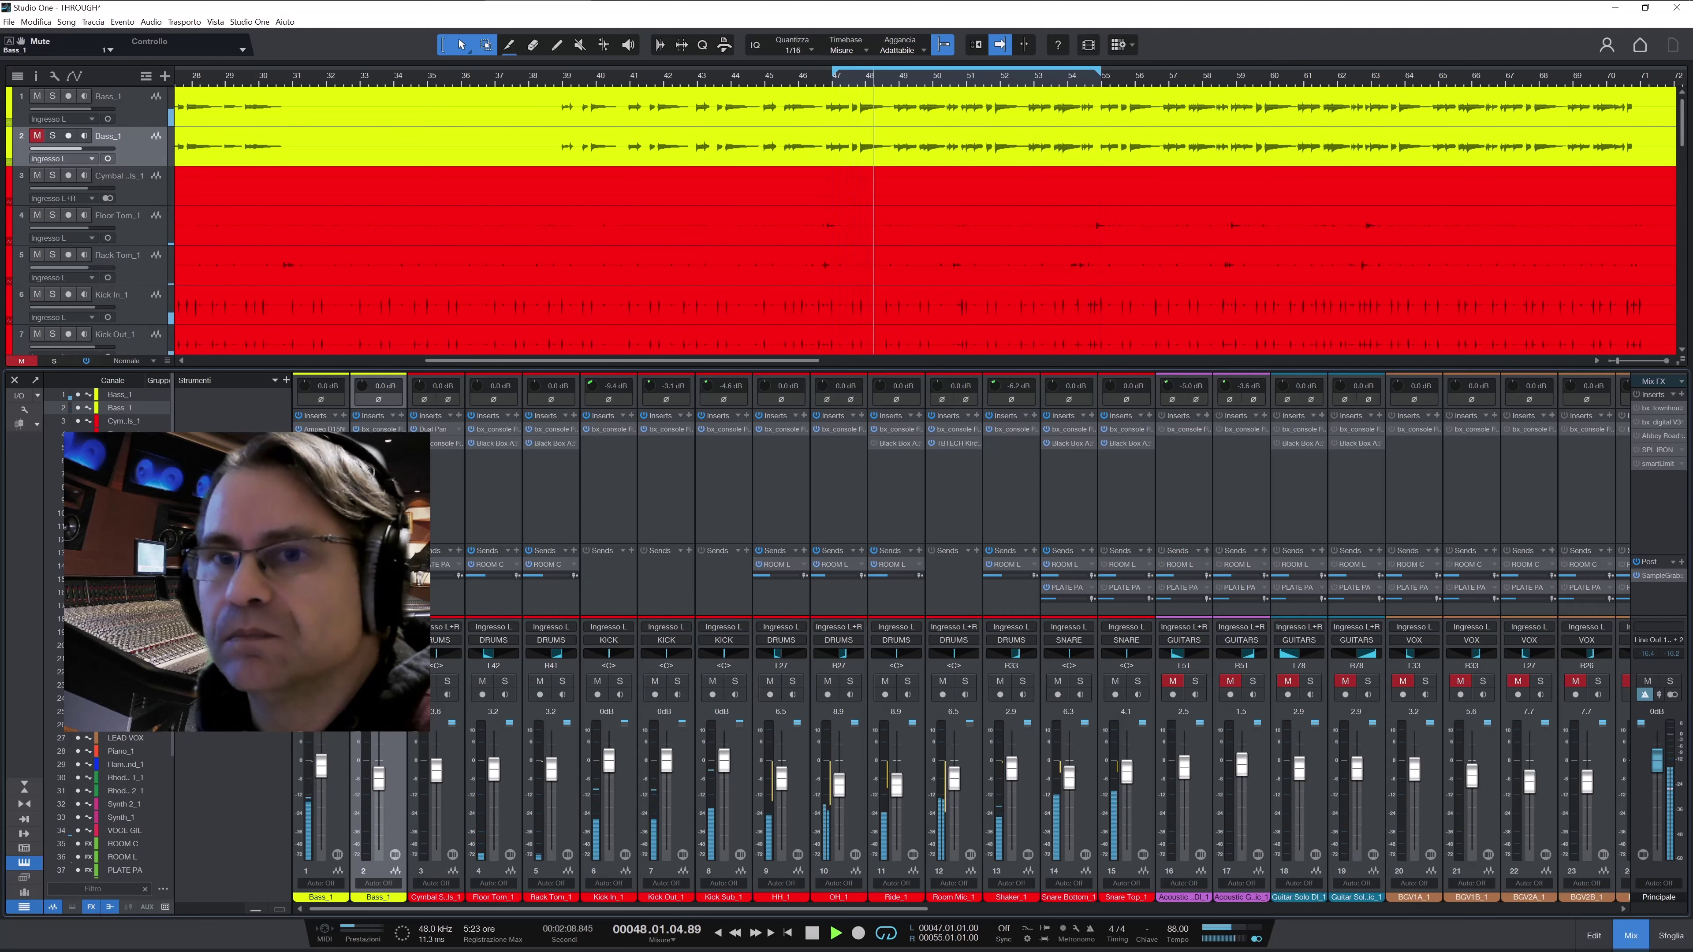
left_click(36, 135)
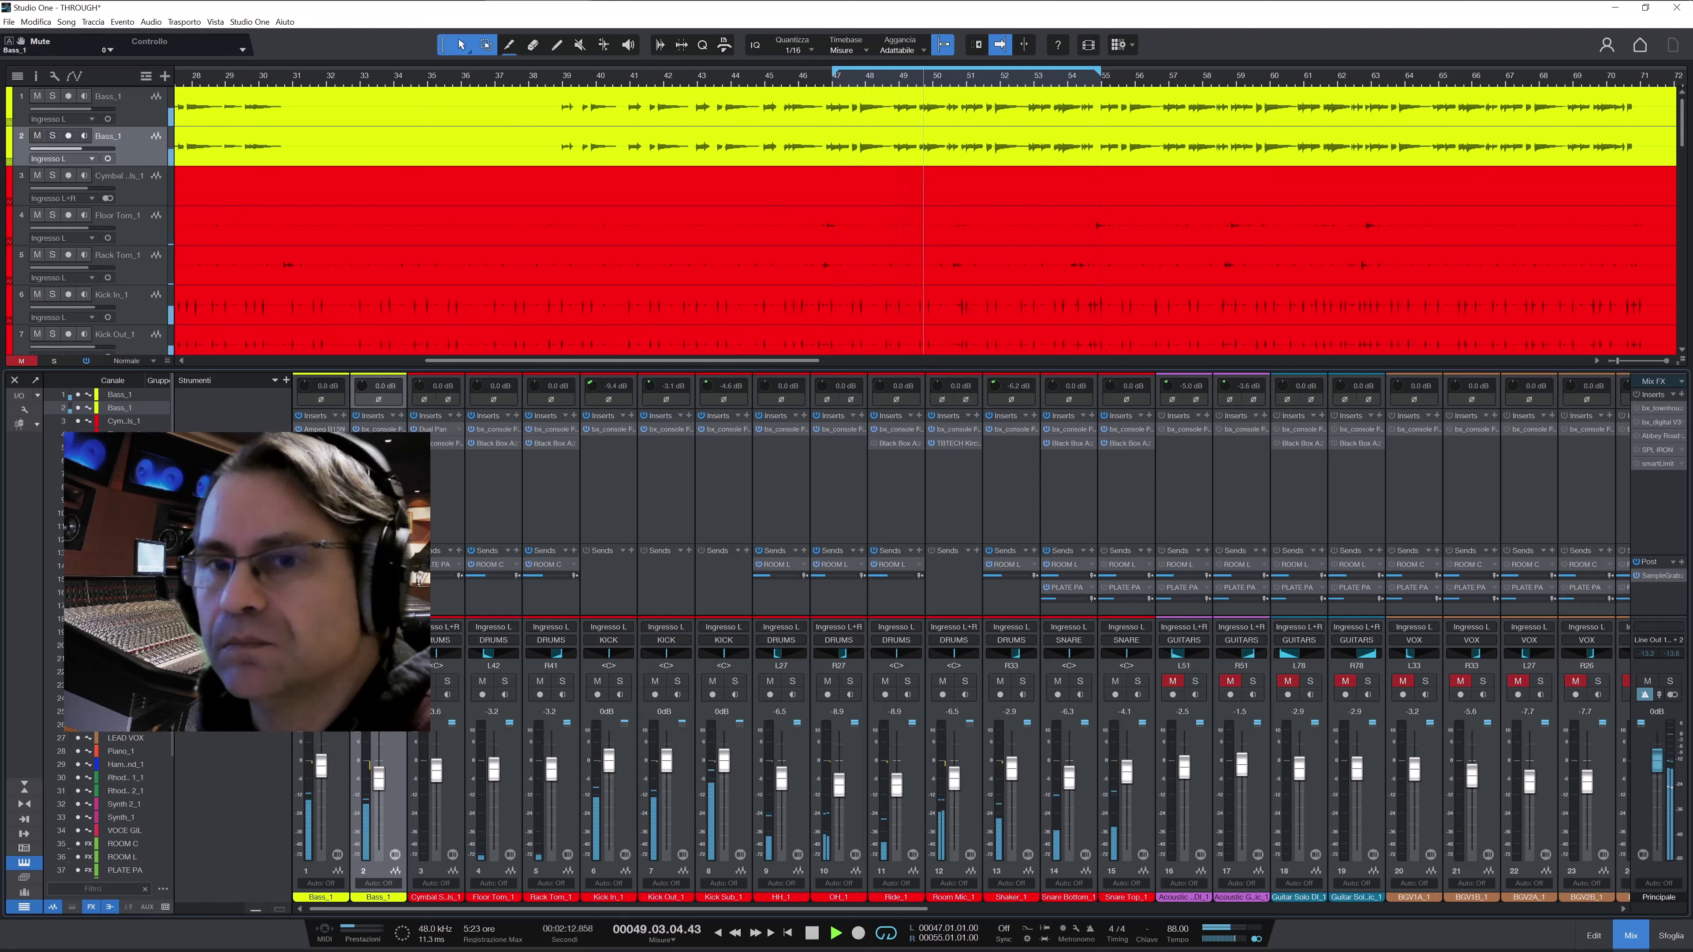
Adjust the second Bass channel's fader in the context of the mix, settling at -6.3 dB
mouse_move(382, 777)
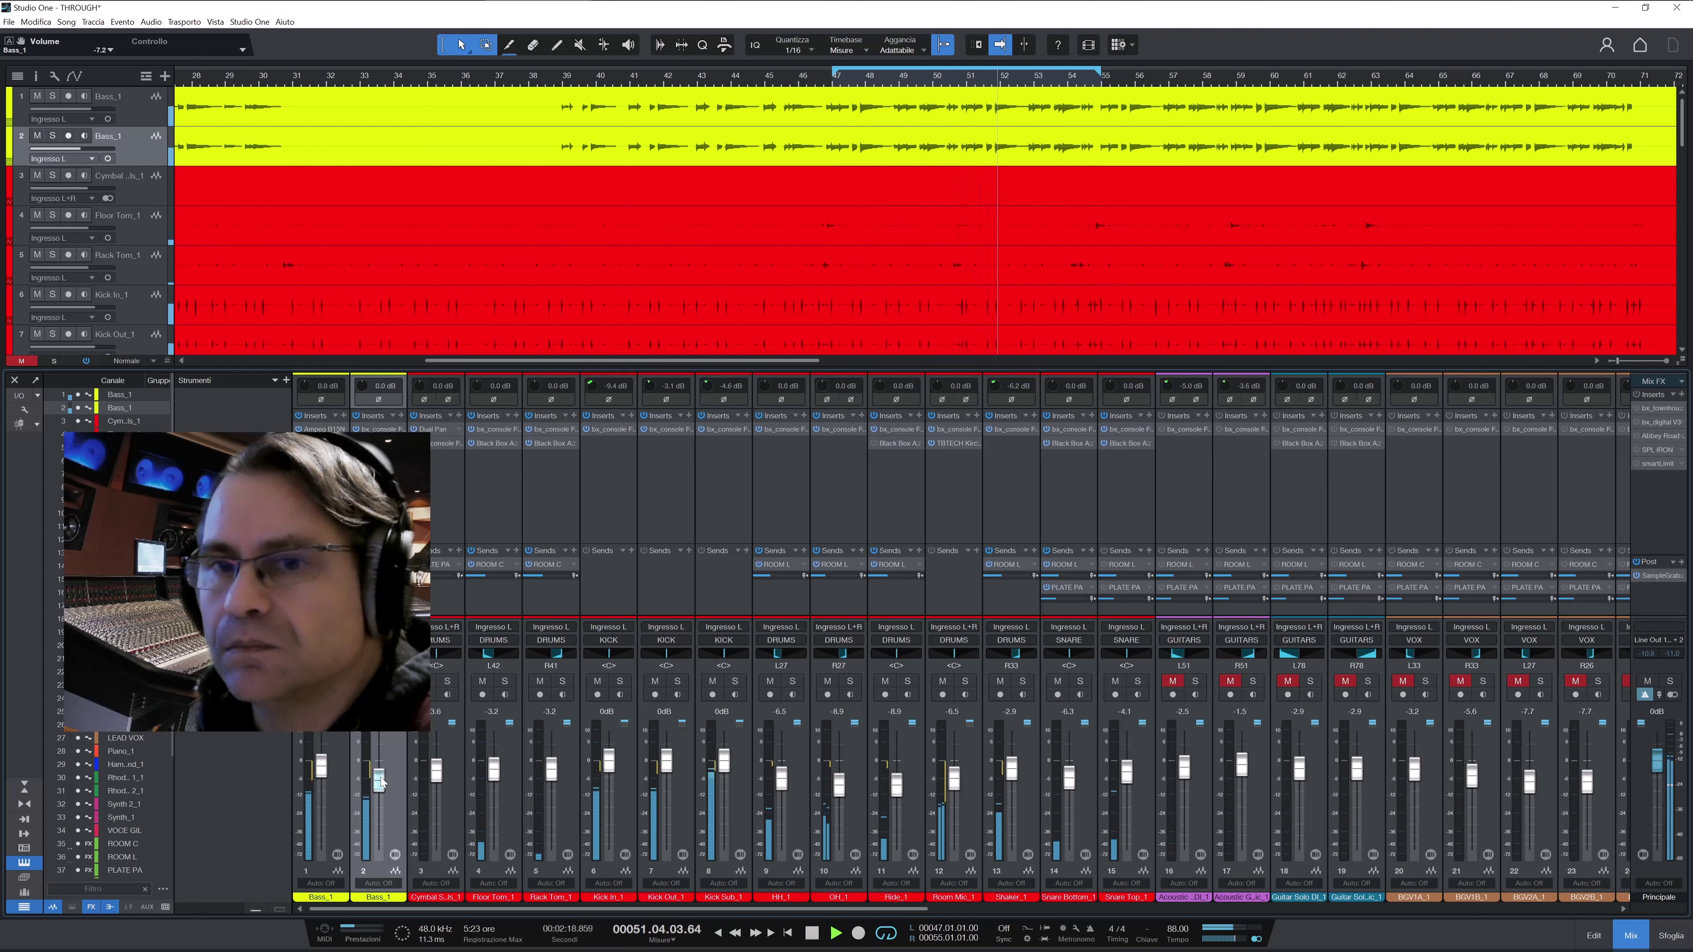
left_click_drag(383, 782, 382, 774)
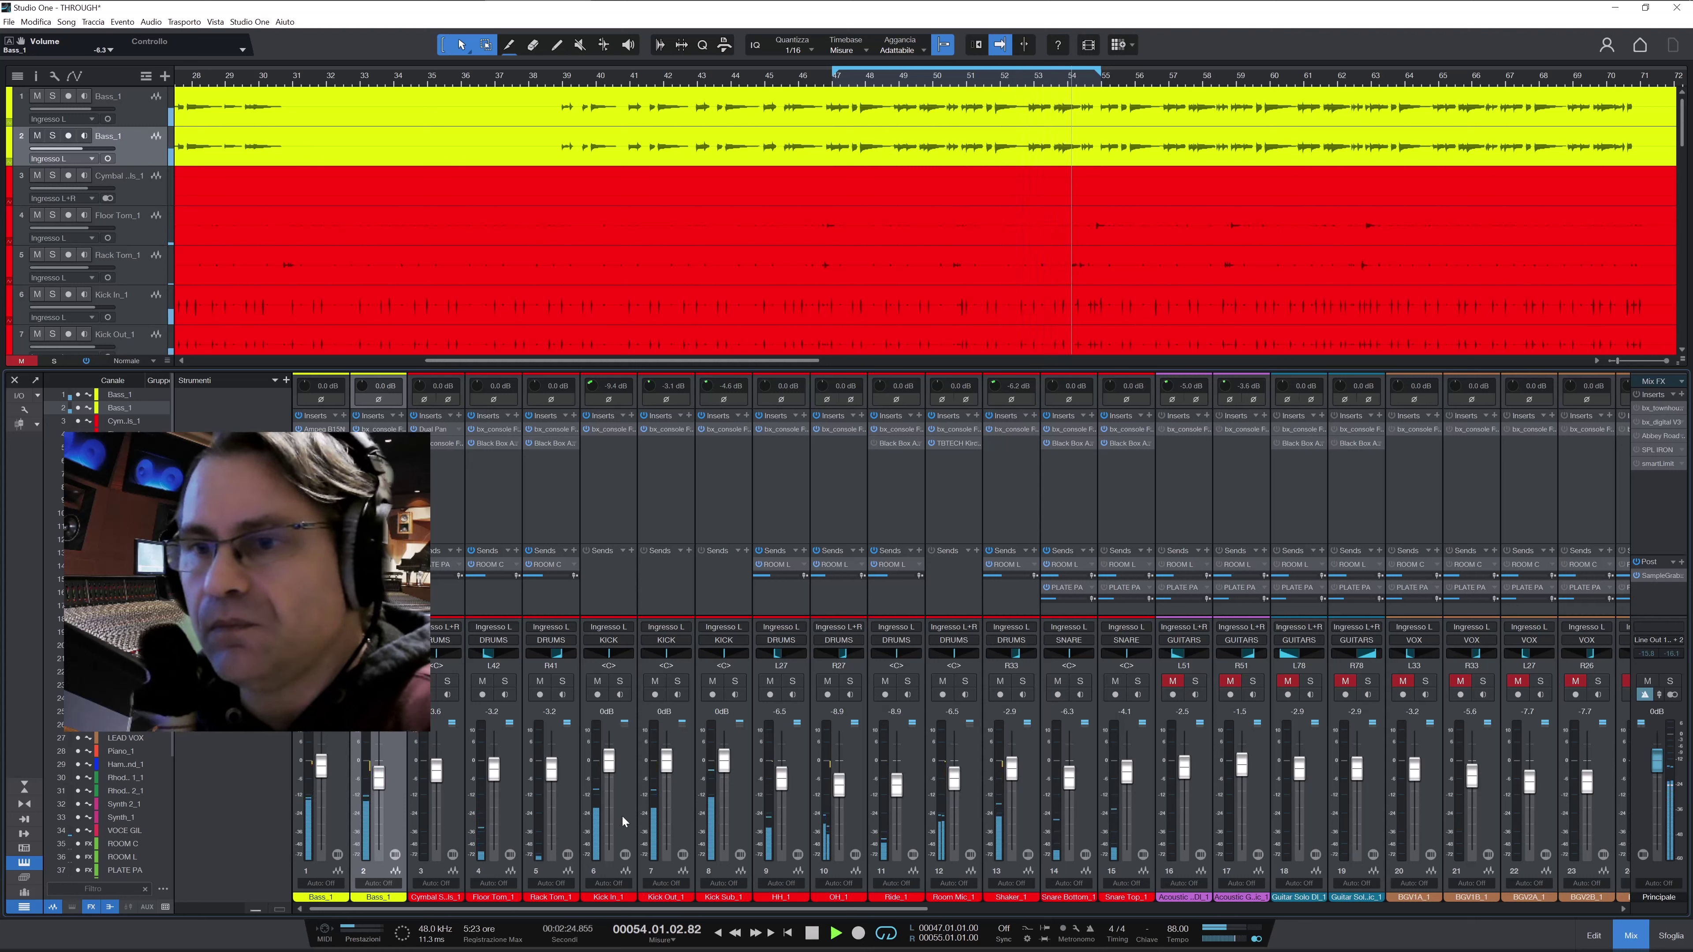
Move playback to bar 3, where the acoustic guitars begin, and bring the guitar tracks and channels into view
left_click_drag(739, 910, 918, 911)
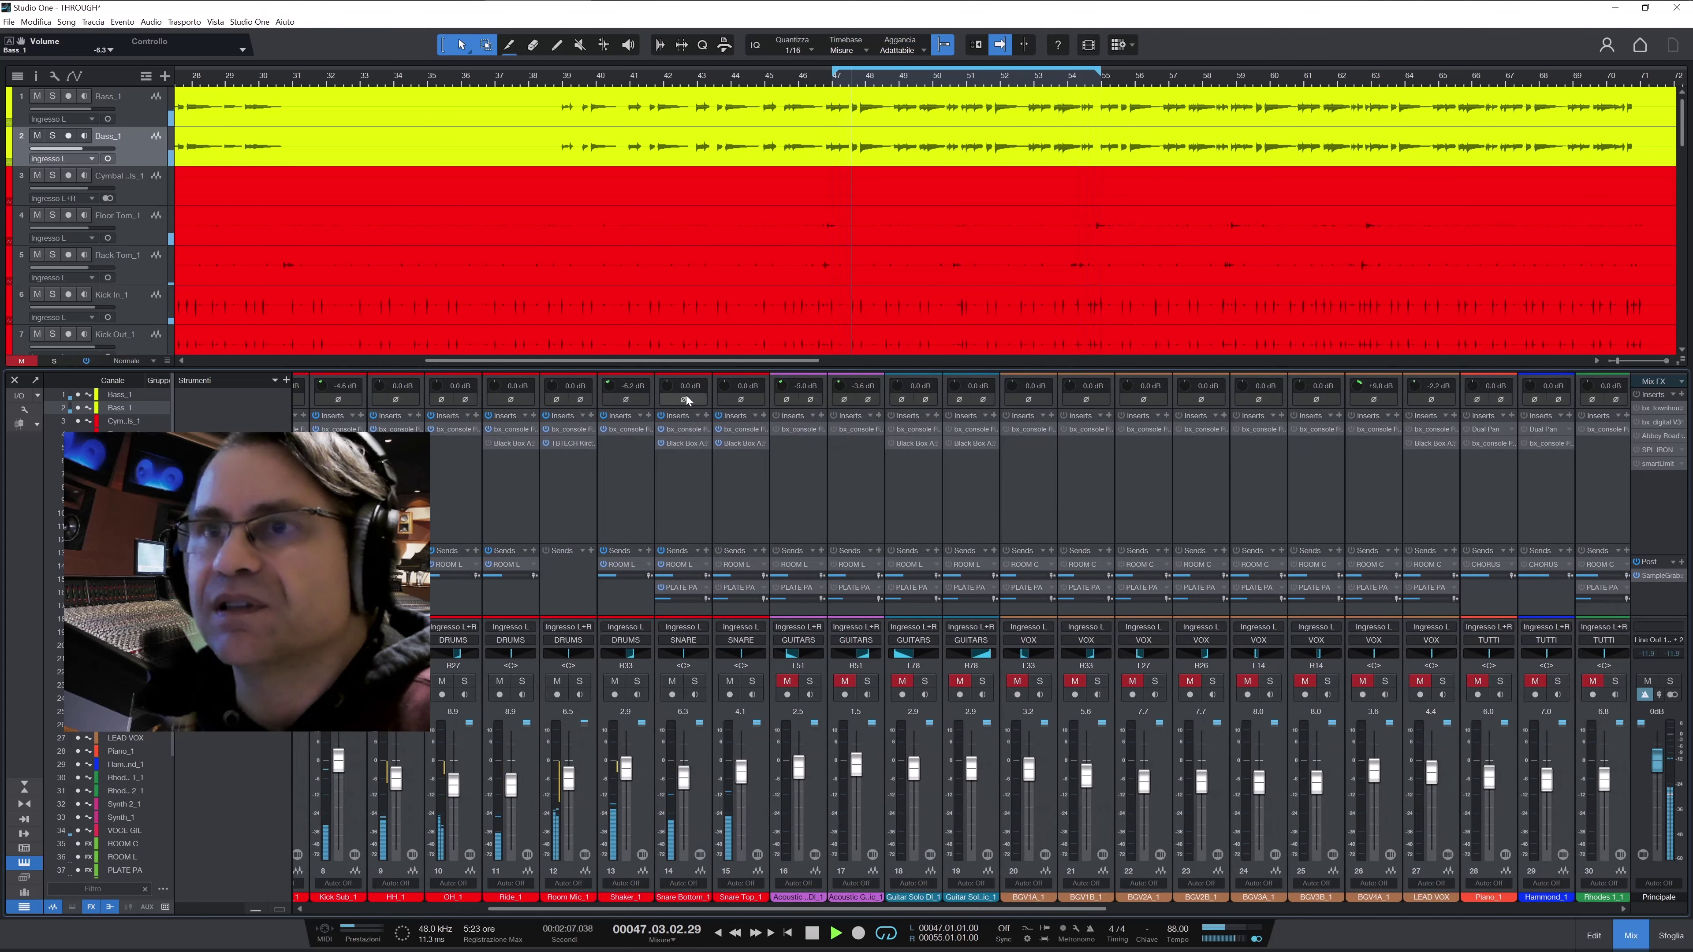
left_click_drag(667, 360, 307, 358)
left_click(244, 81)
key("f")
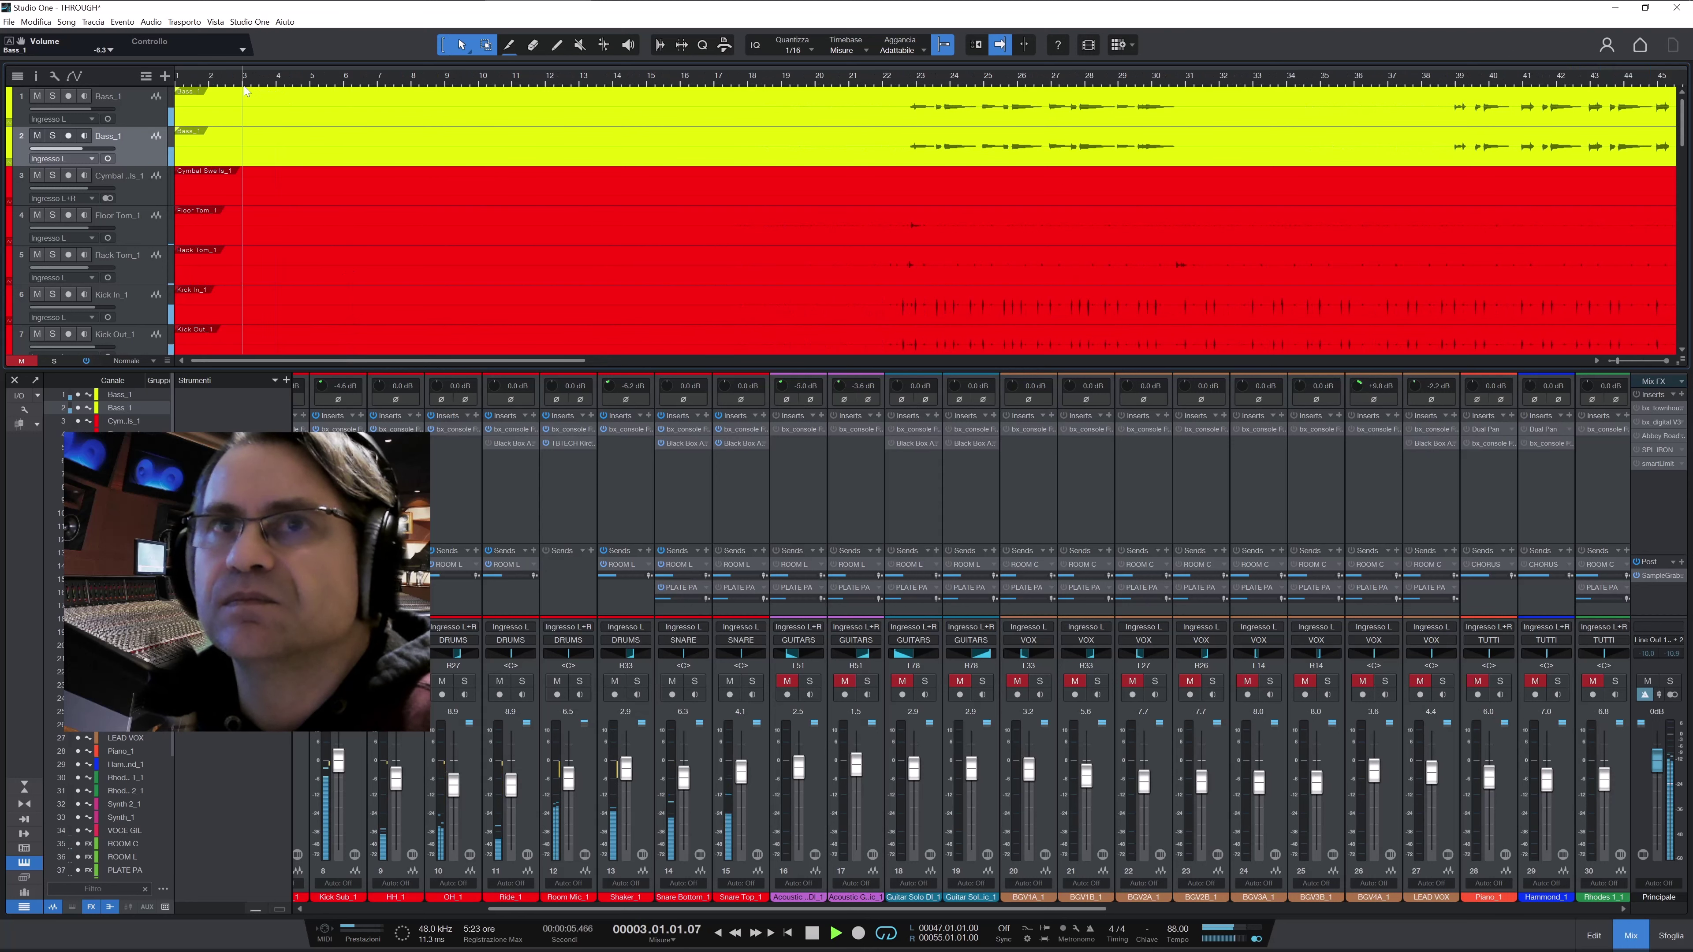
scroll(318, 194, "down", 5)
scroll(319, 194, "down", 4)
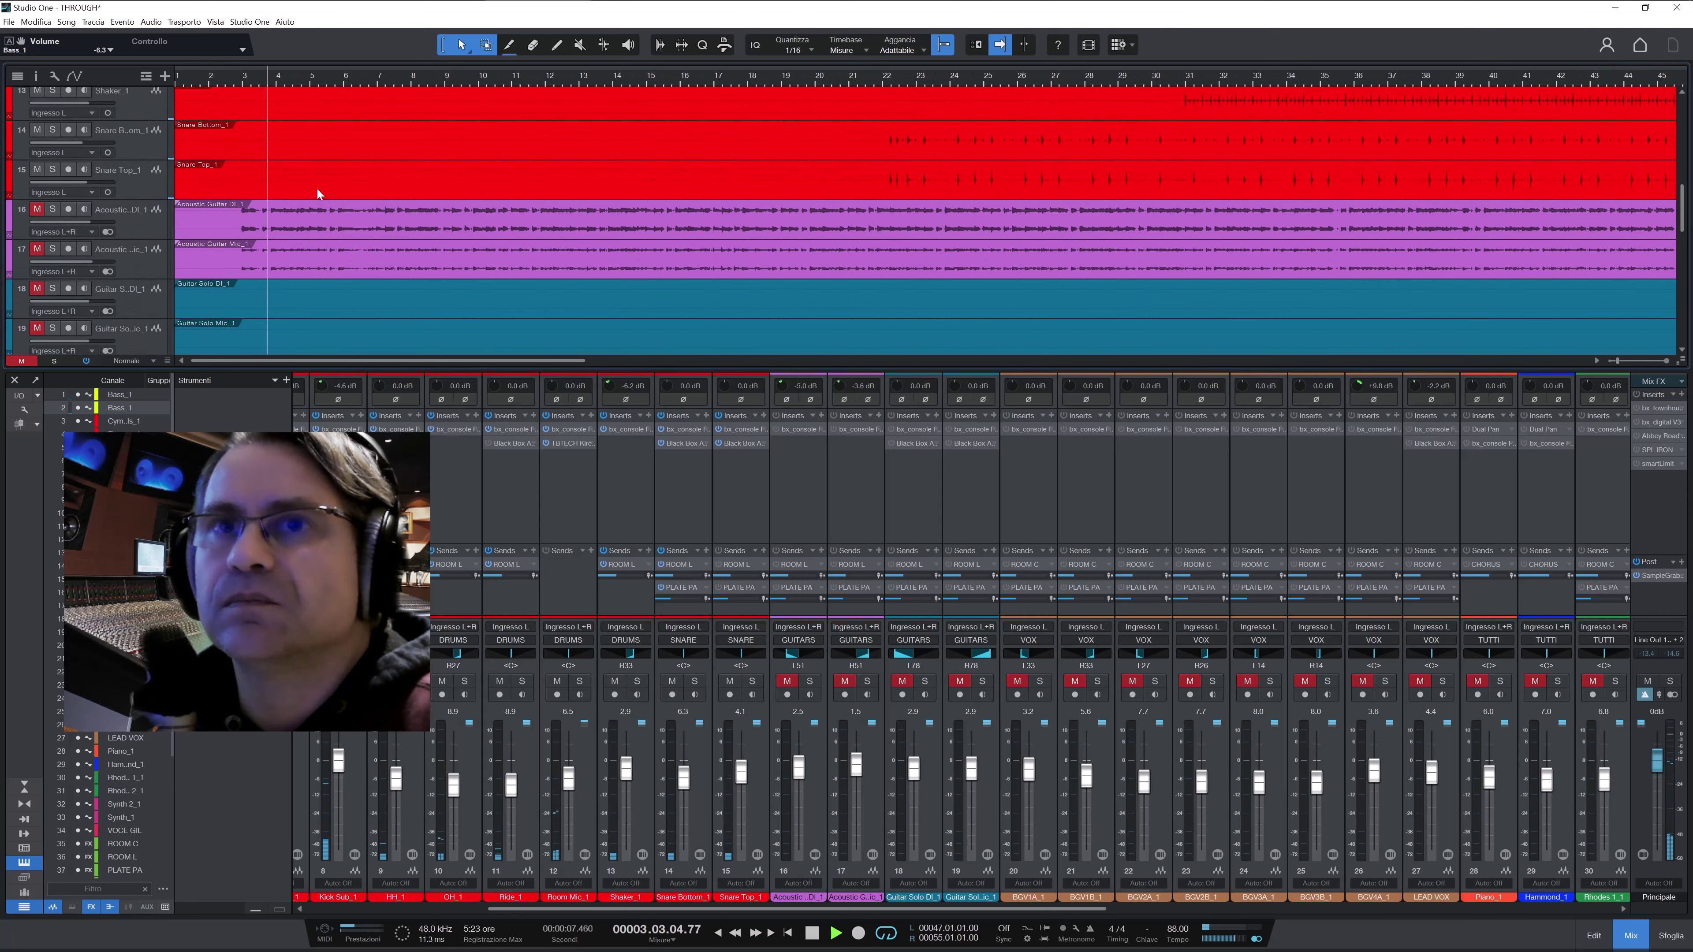
Unmute the Acoustic Guitar DI channel, and briefly unmute the Acoustic Guitar Mic channel to hear both together
left_click(789, 682)
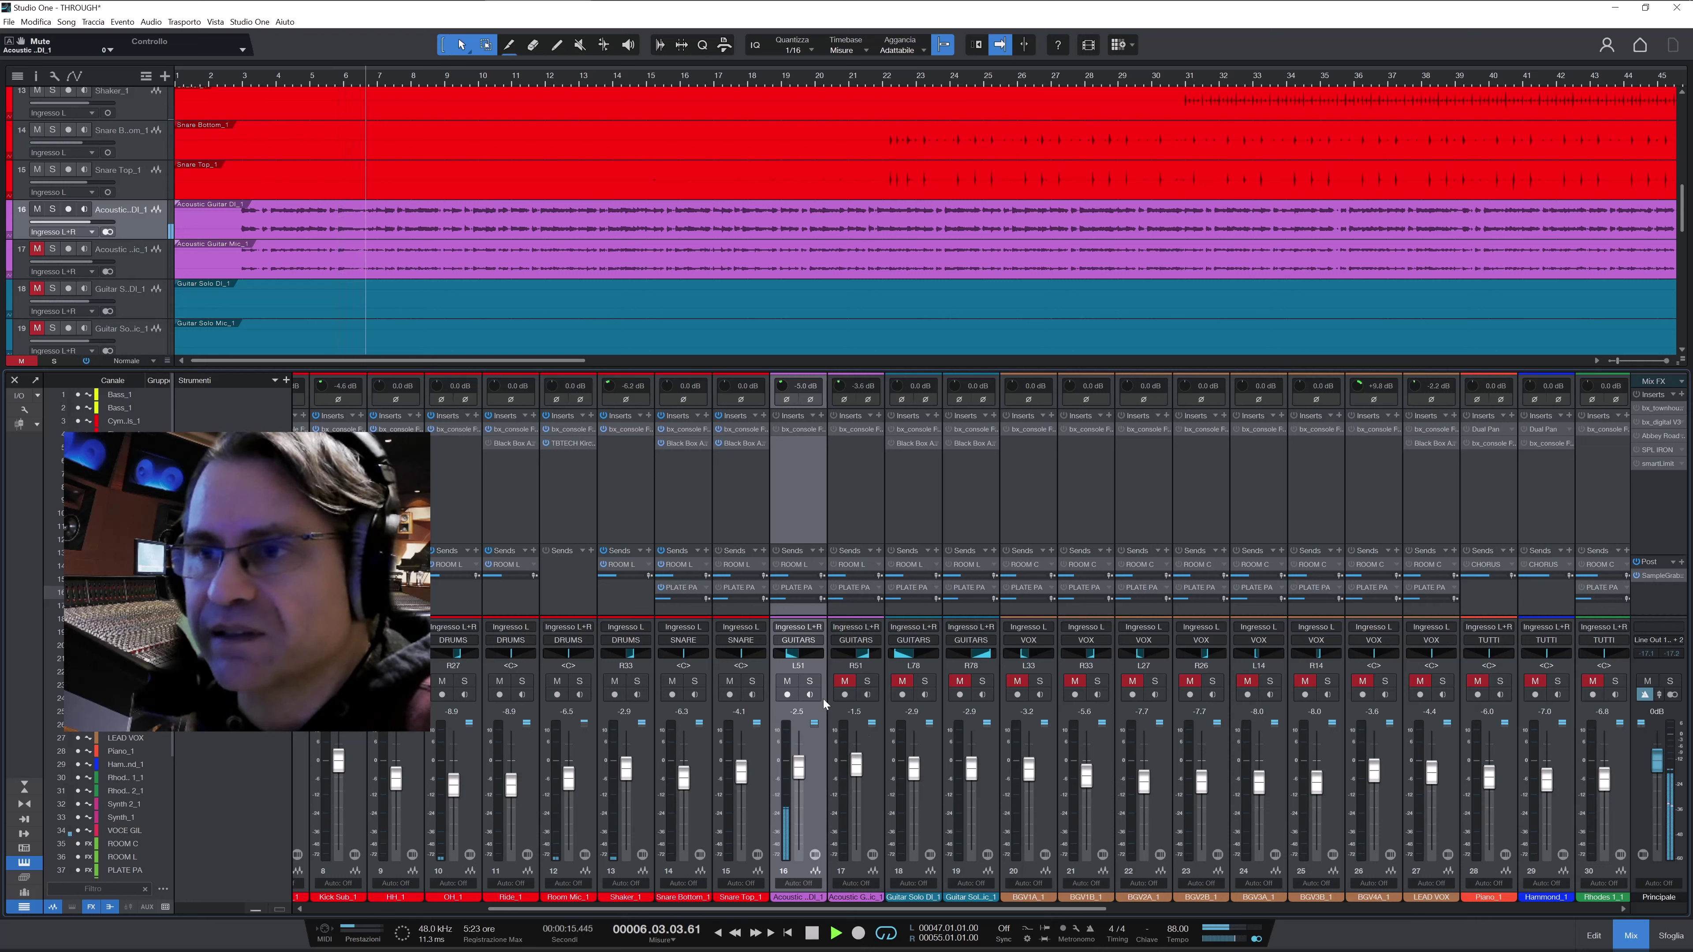
left_click(846, 681)
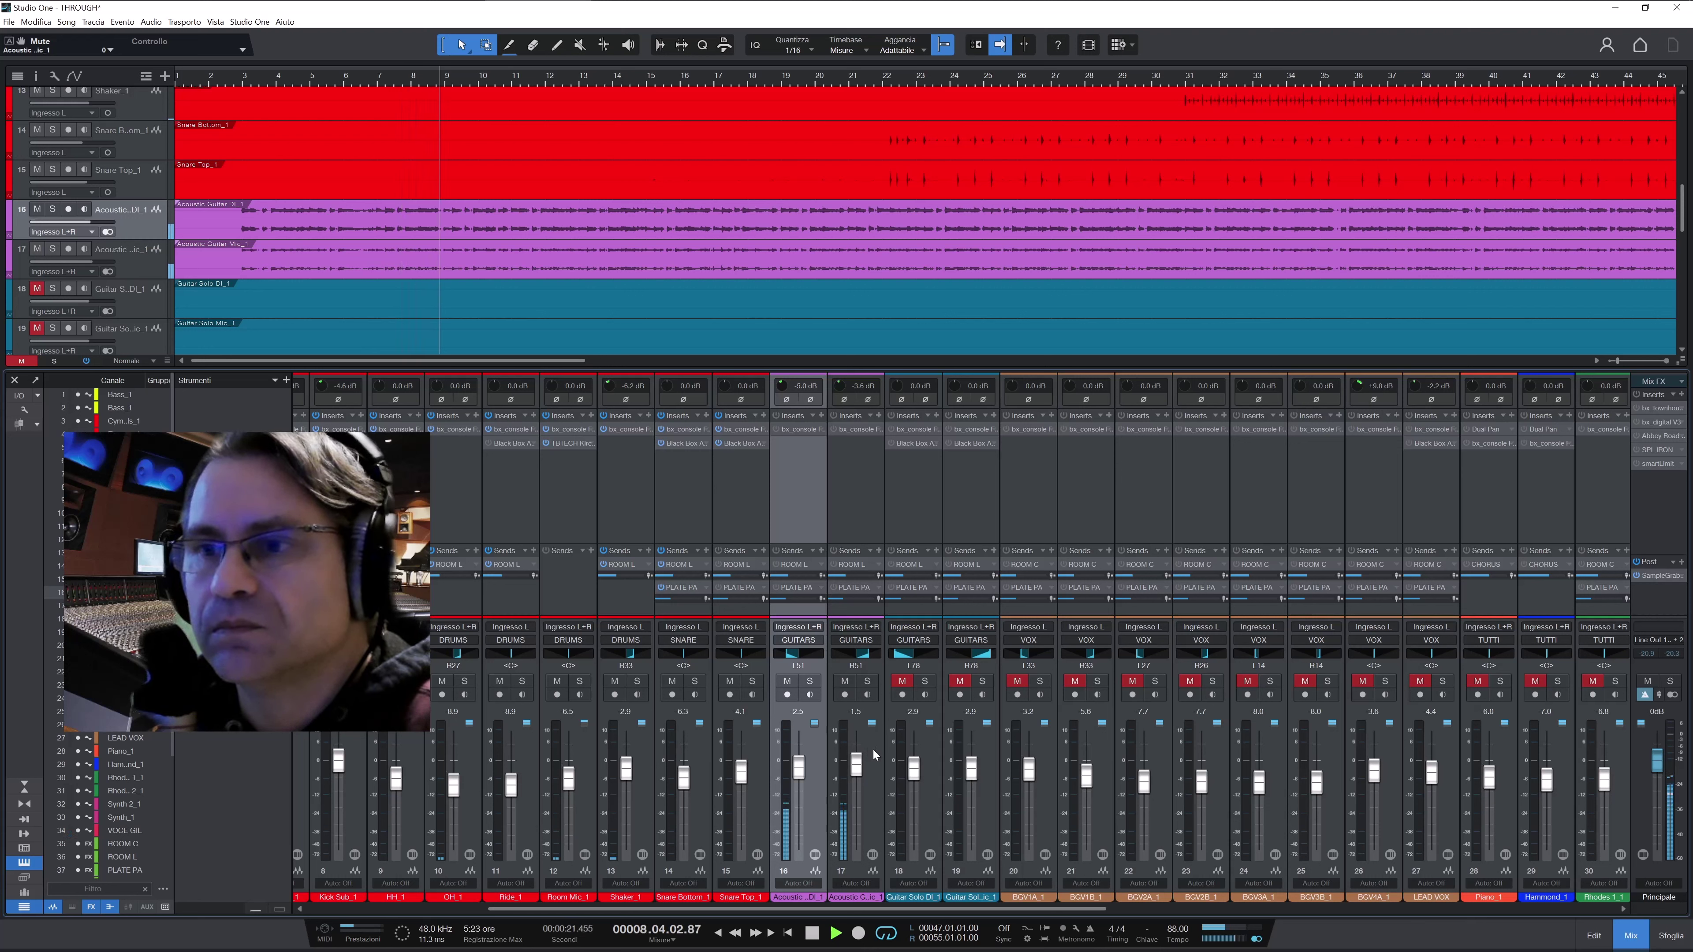
left_click(844, 681)
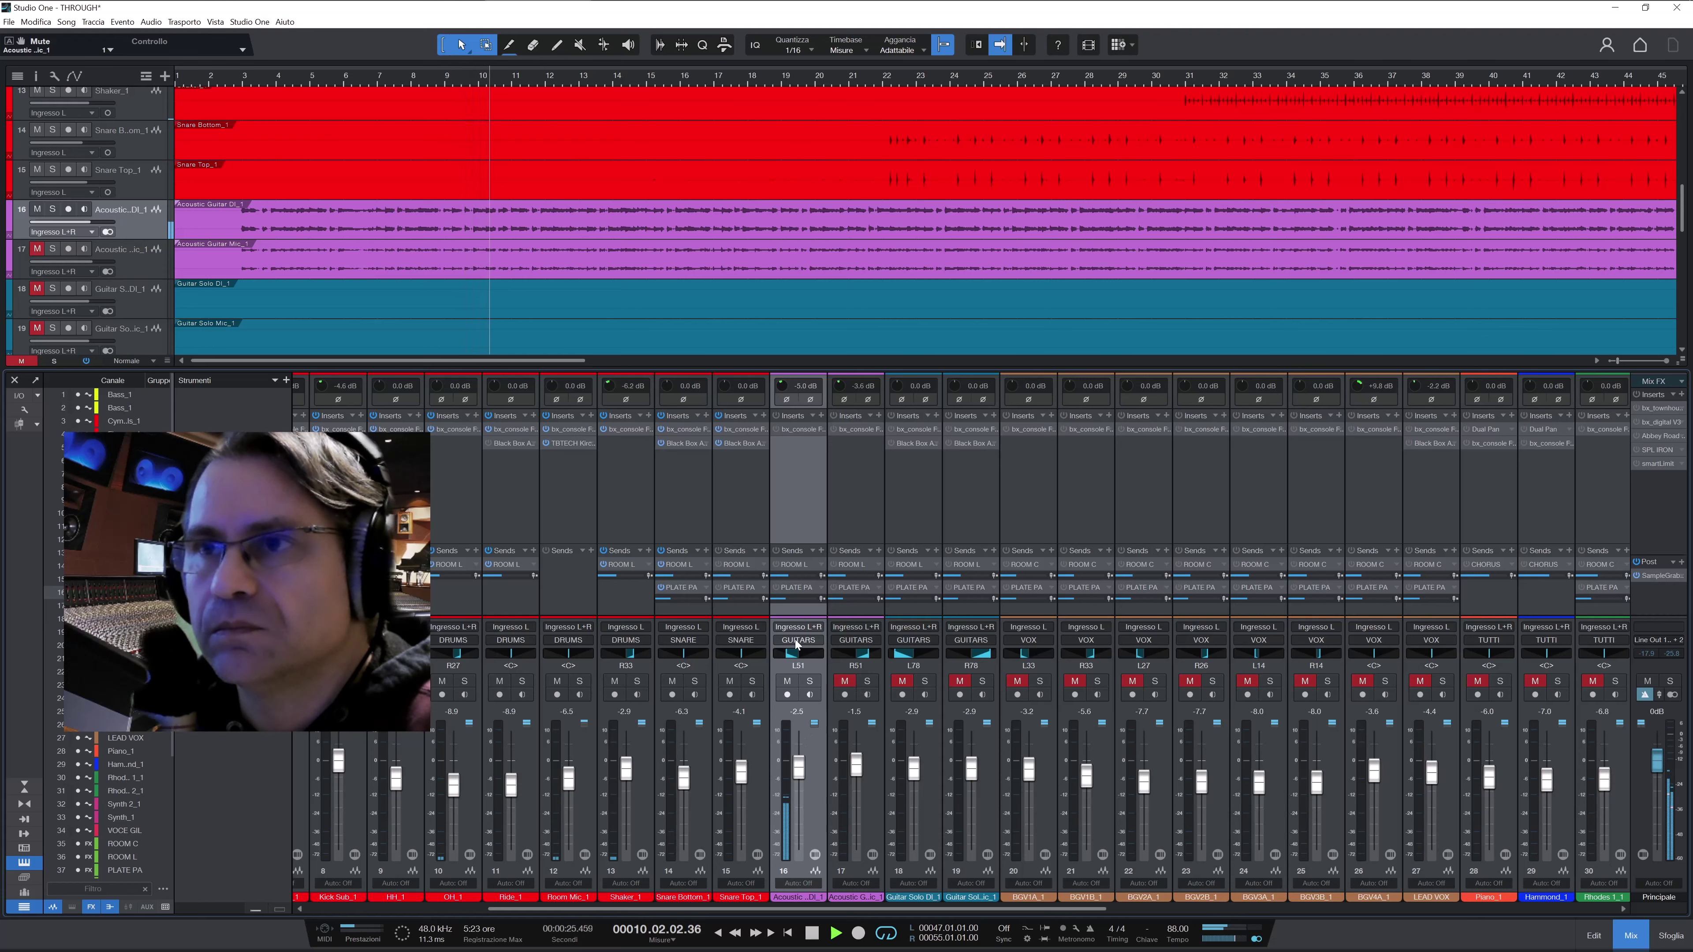
Open the bx_console Focusrite SC on the Acoustic Guitar DI channel, activate it, and compare the sound with the plugin bypassed and engaged
left_click(802, 430)
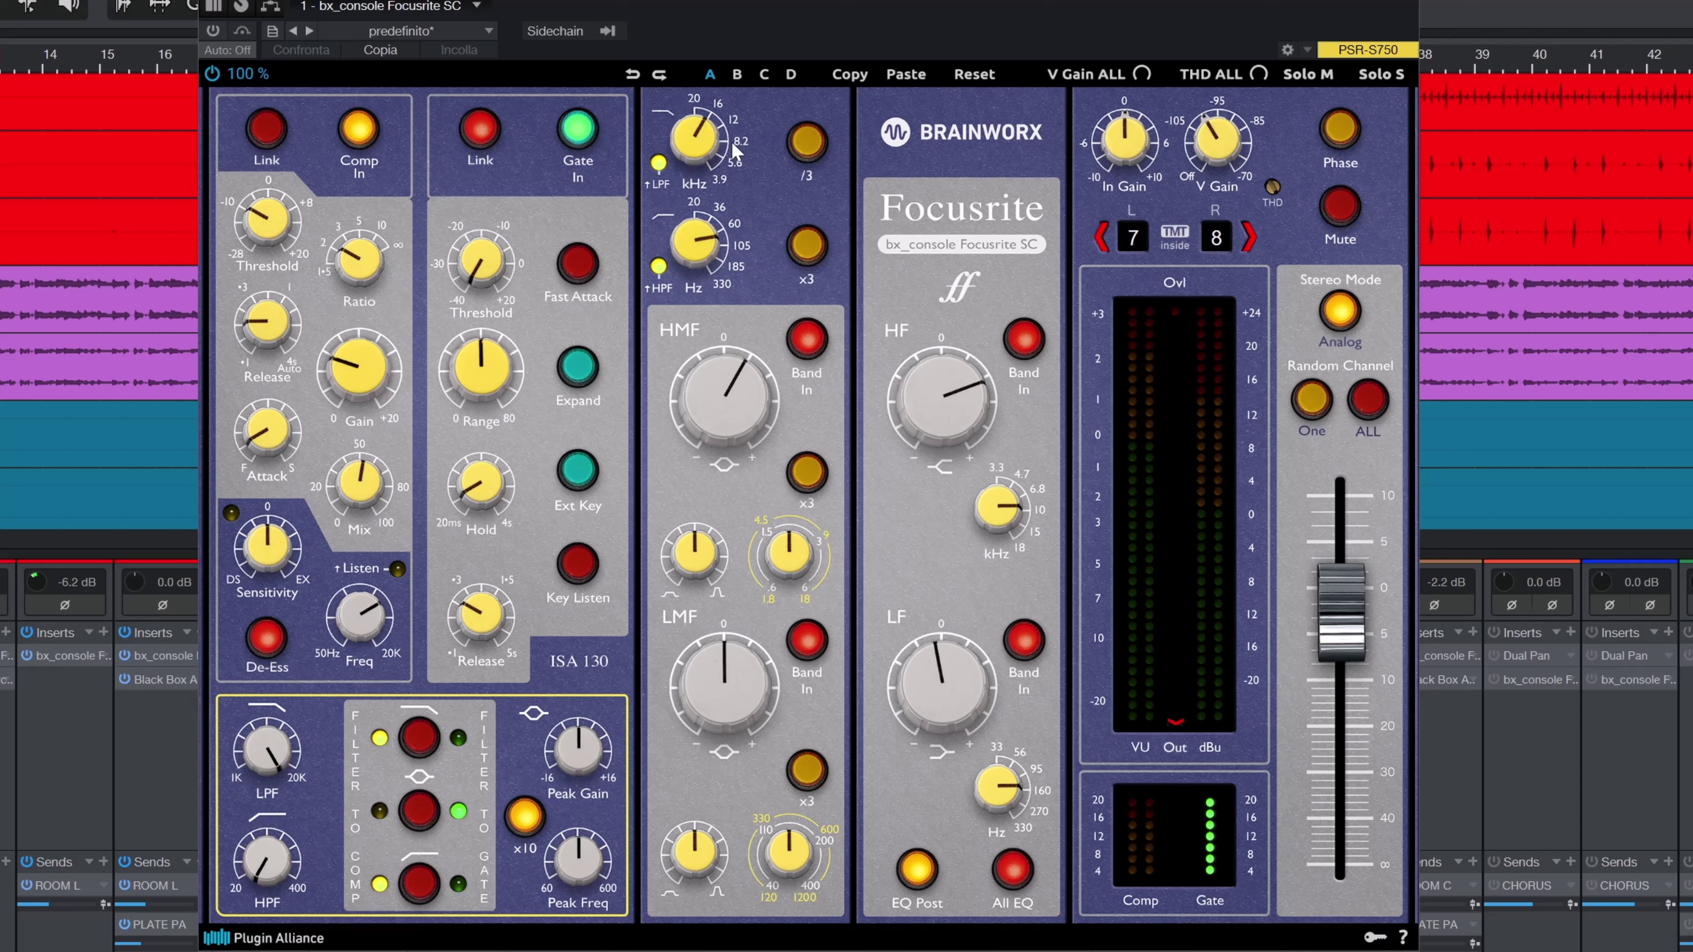
left_click(709, 145)
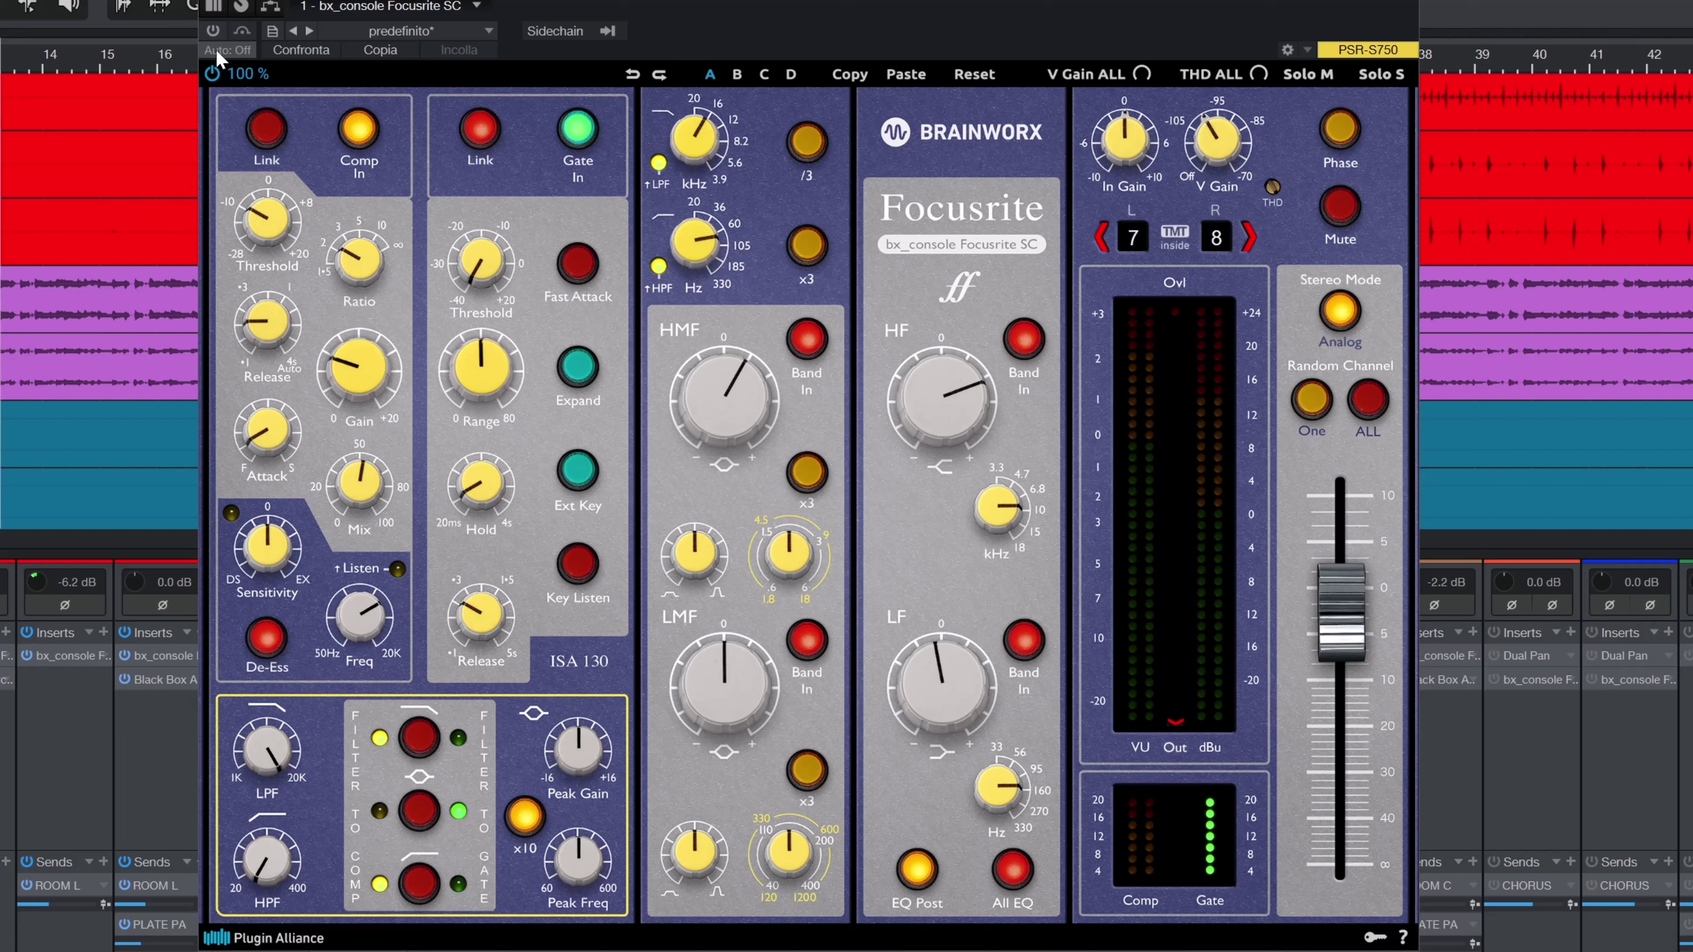
mouse_move(713, 257)
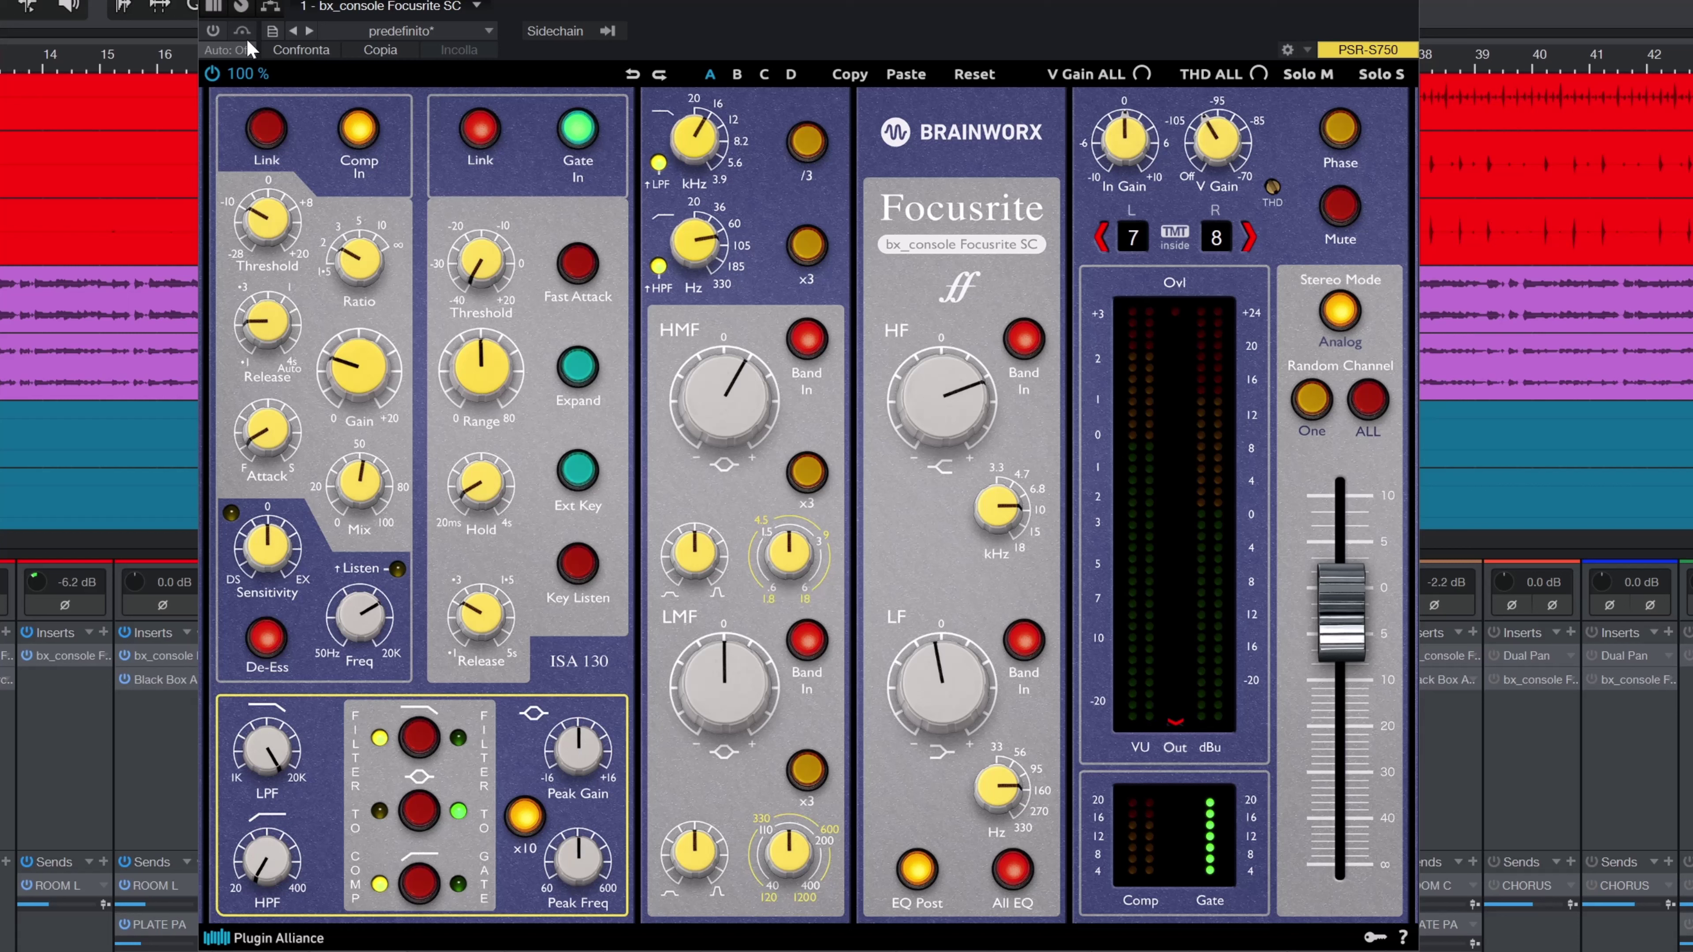
left_click(214, 34)
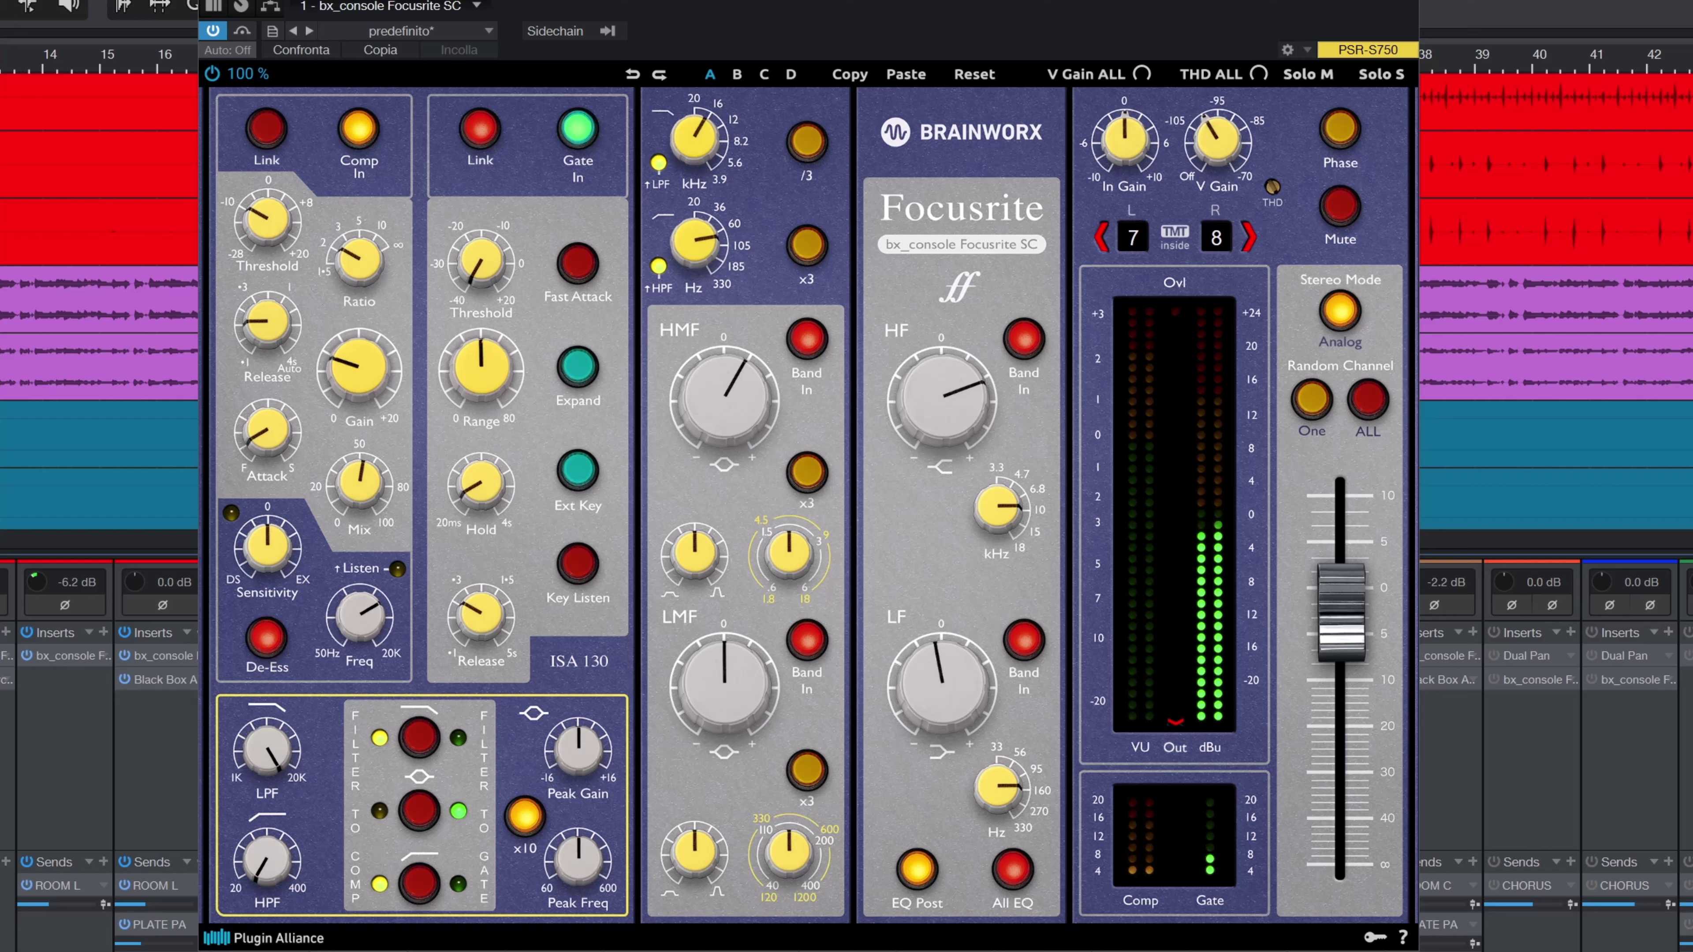
left_click(243, 34)
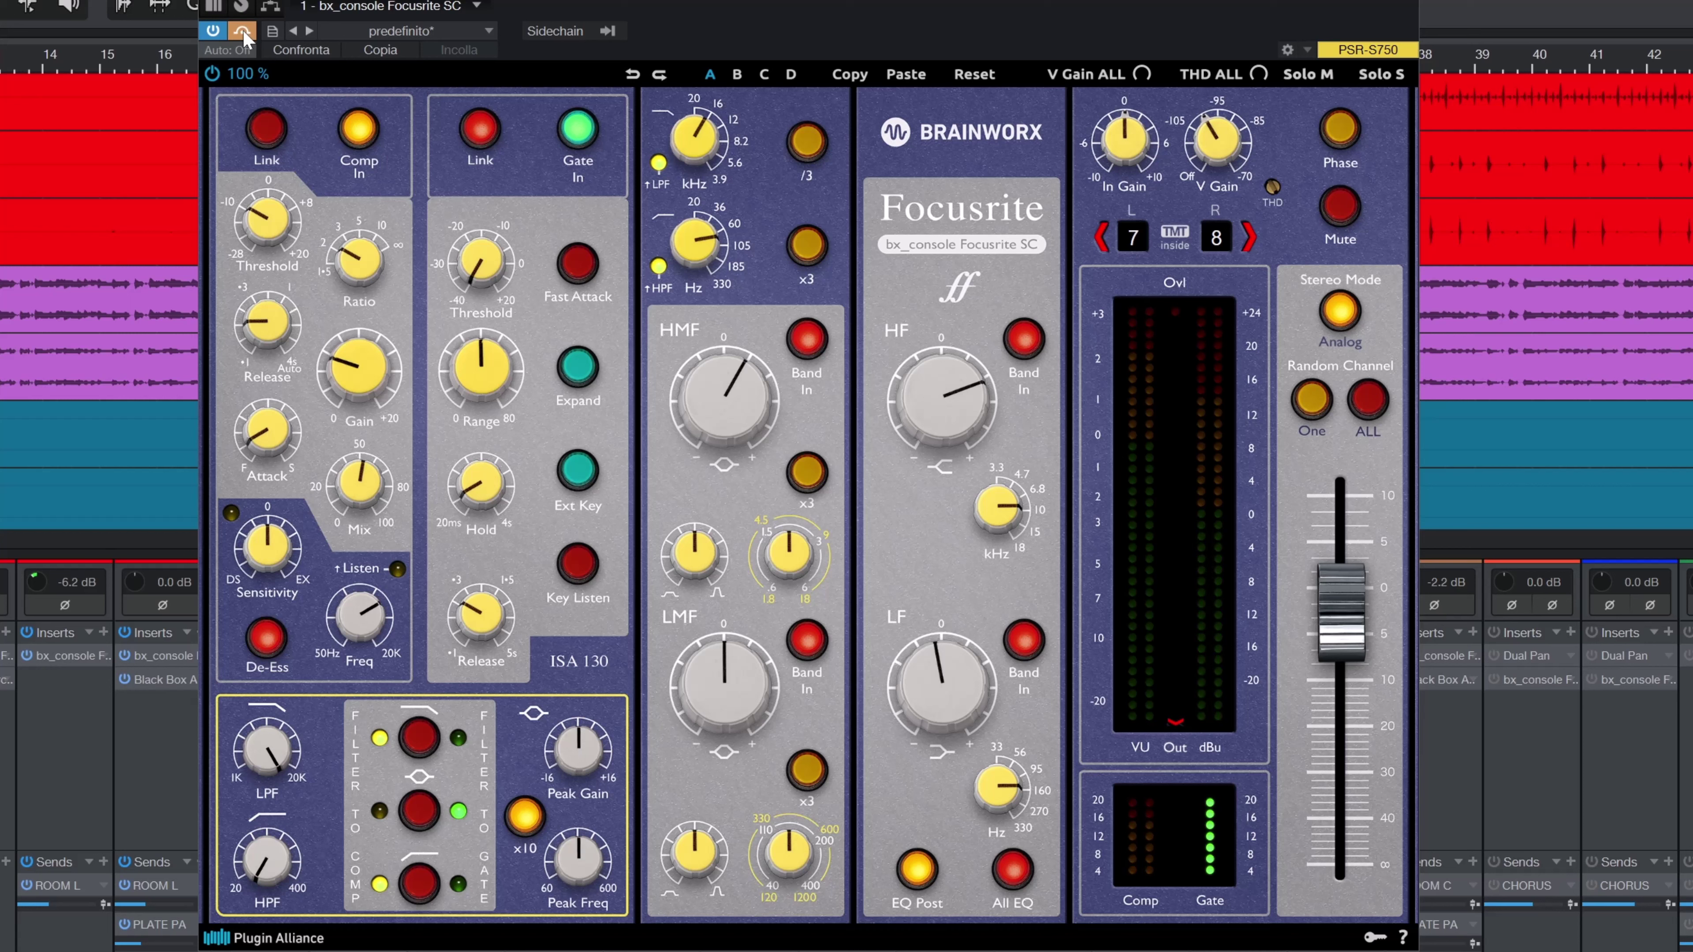
left_click(244, 33)
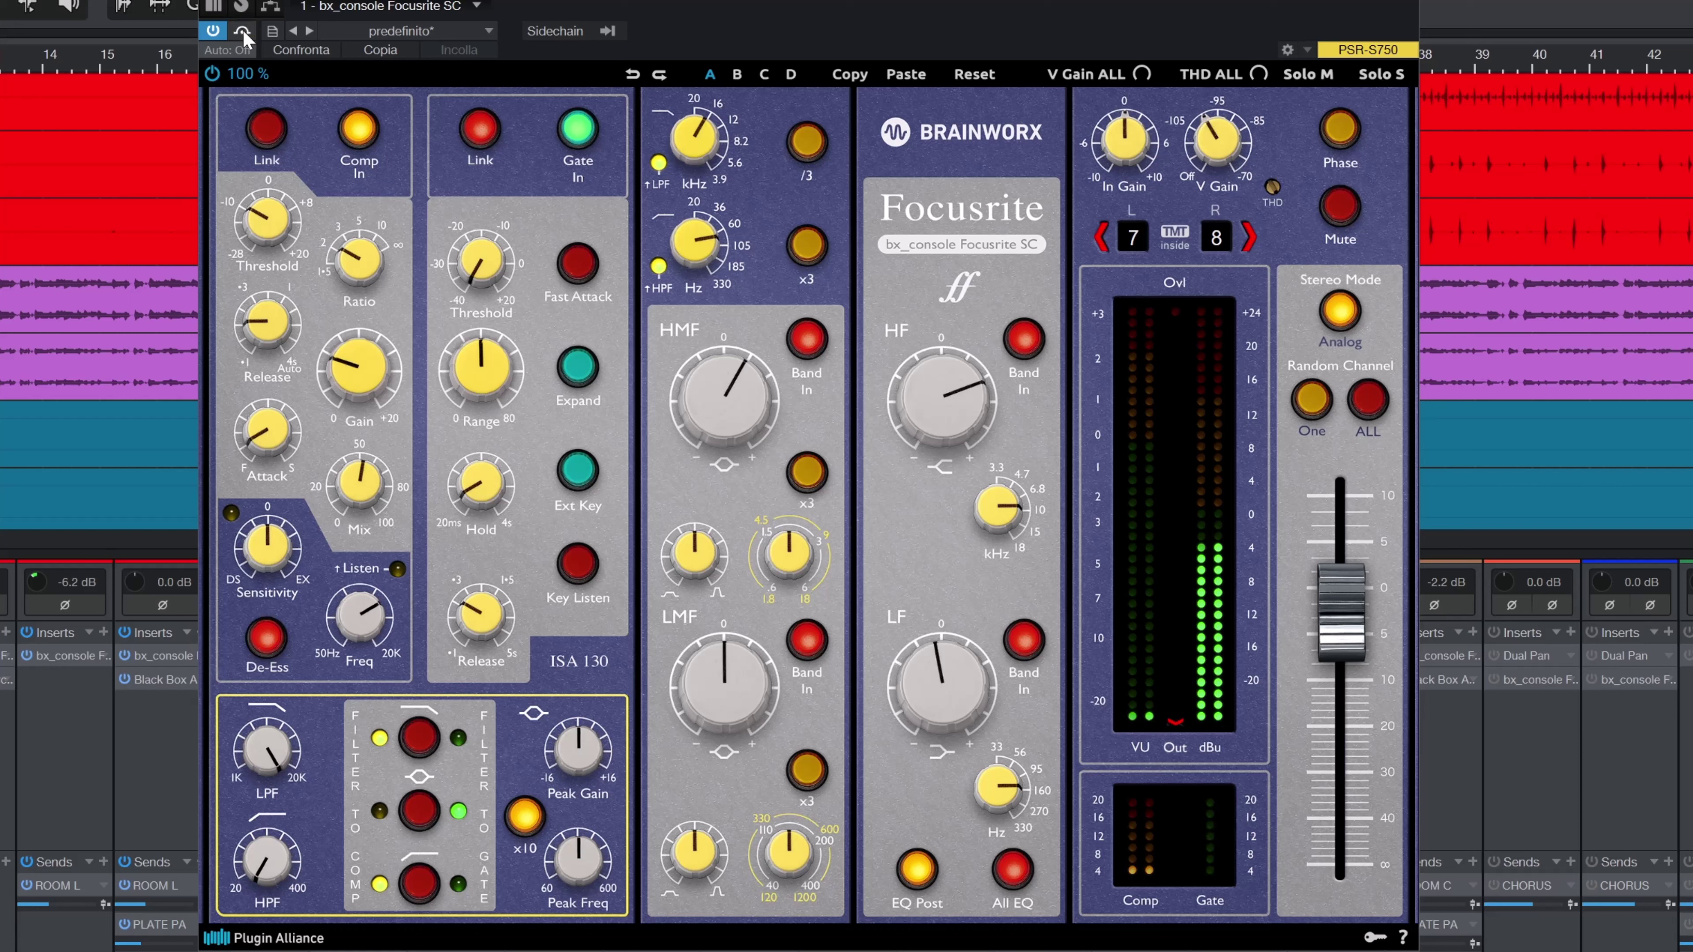
left_click(242, 32)
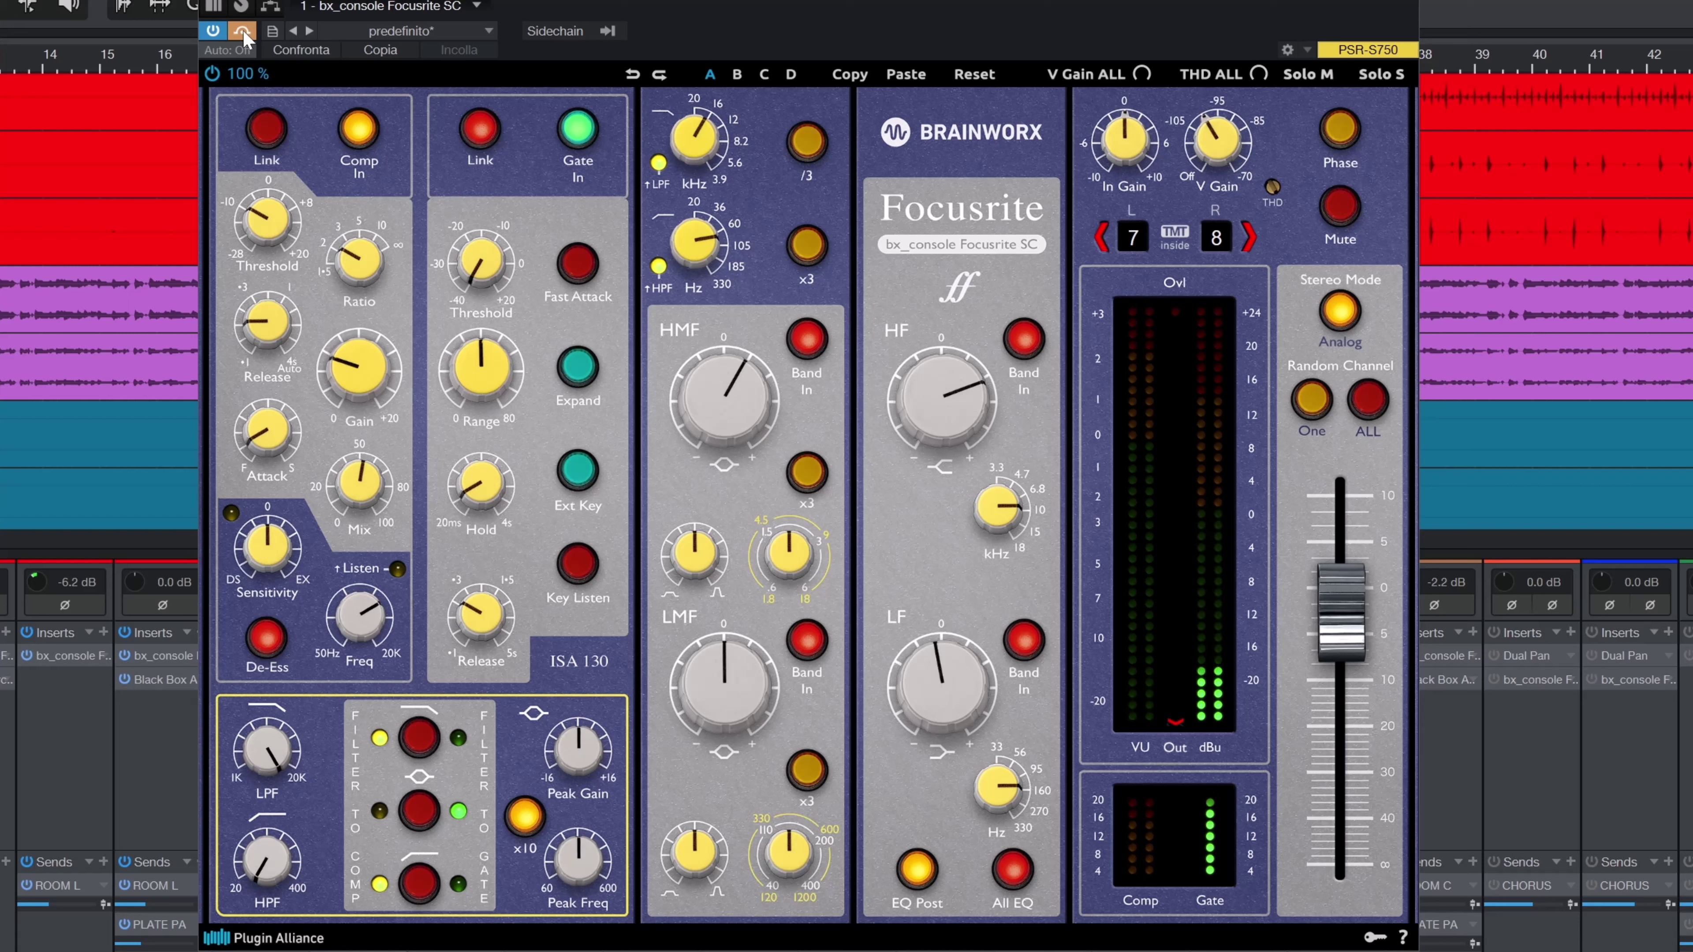
left_click(244, 34)
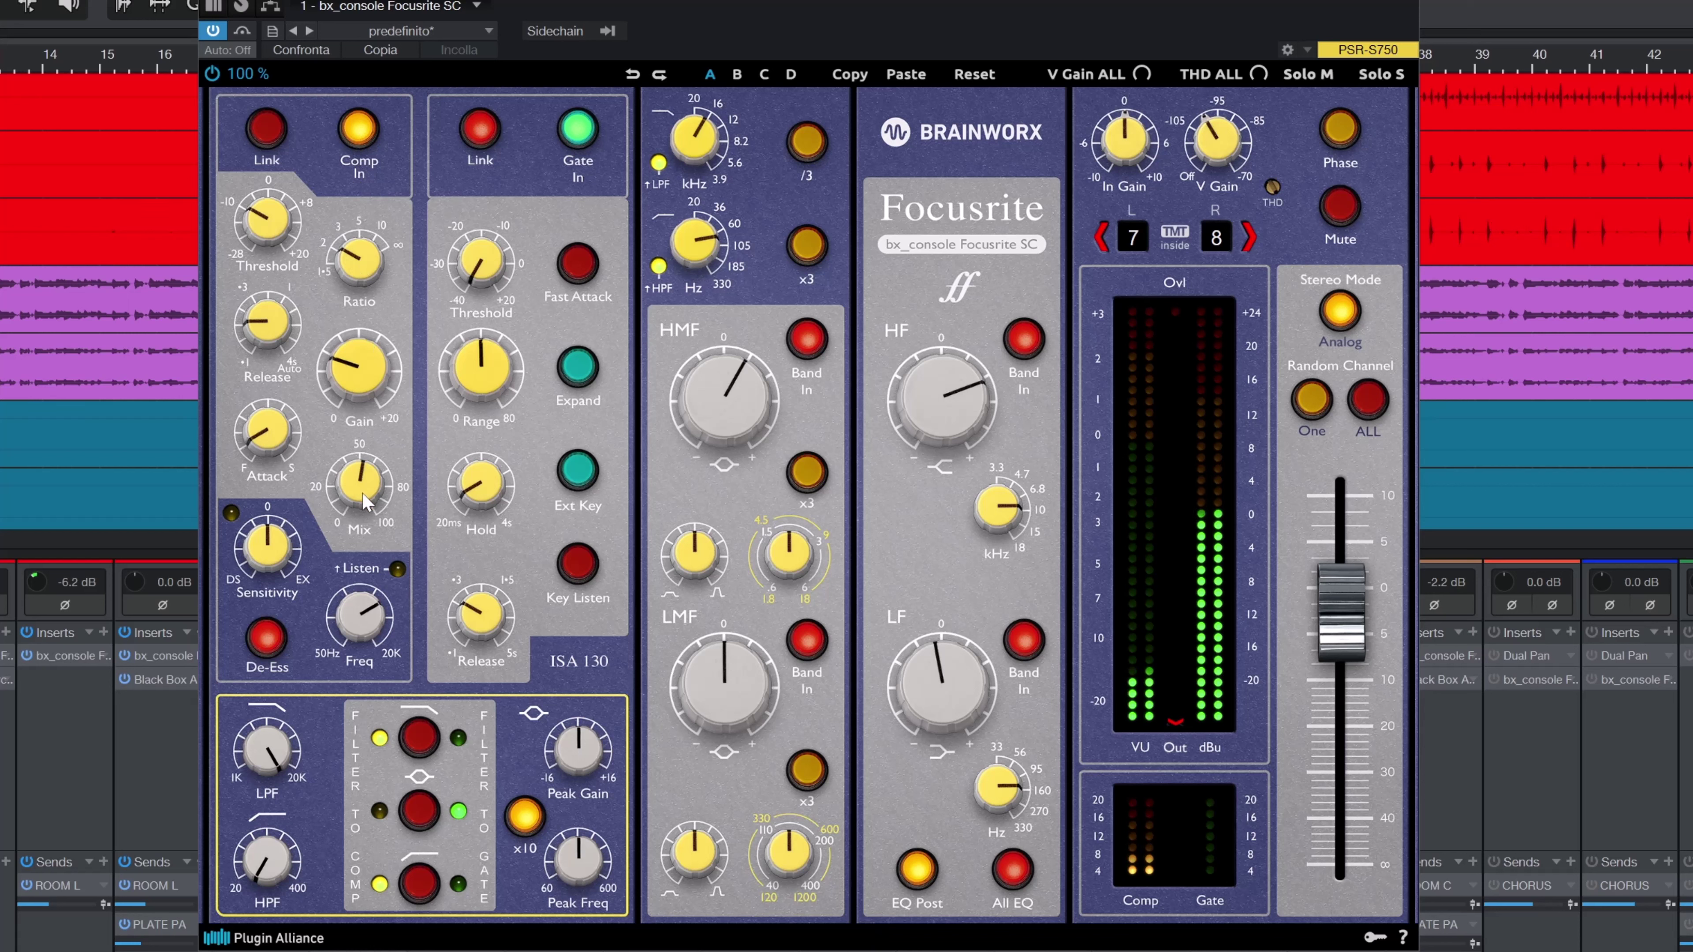
Raise the compressor's Mix slightly above 50 on the Acoustic Guitar DI plugin, and compare the compressor off and on
left_click_drag(365, 501, 365, 487)
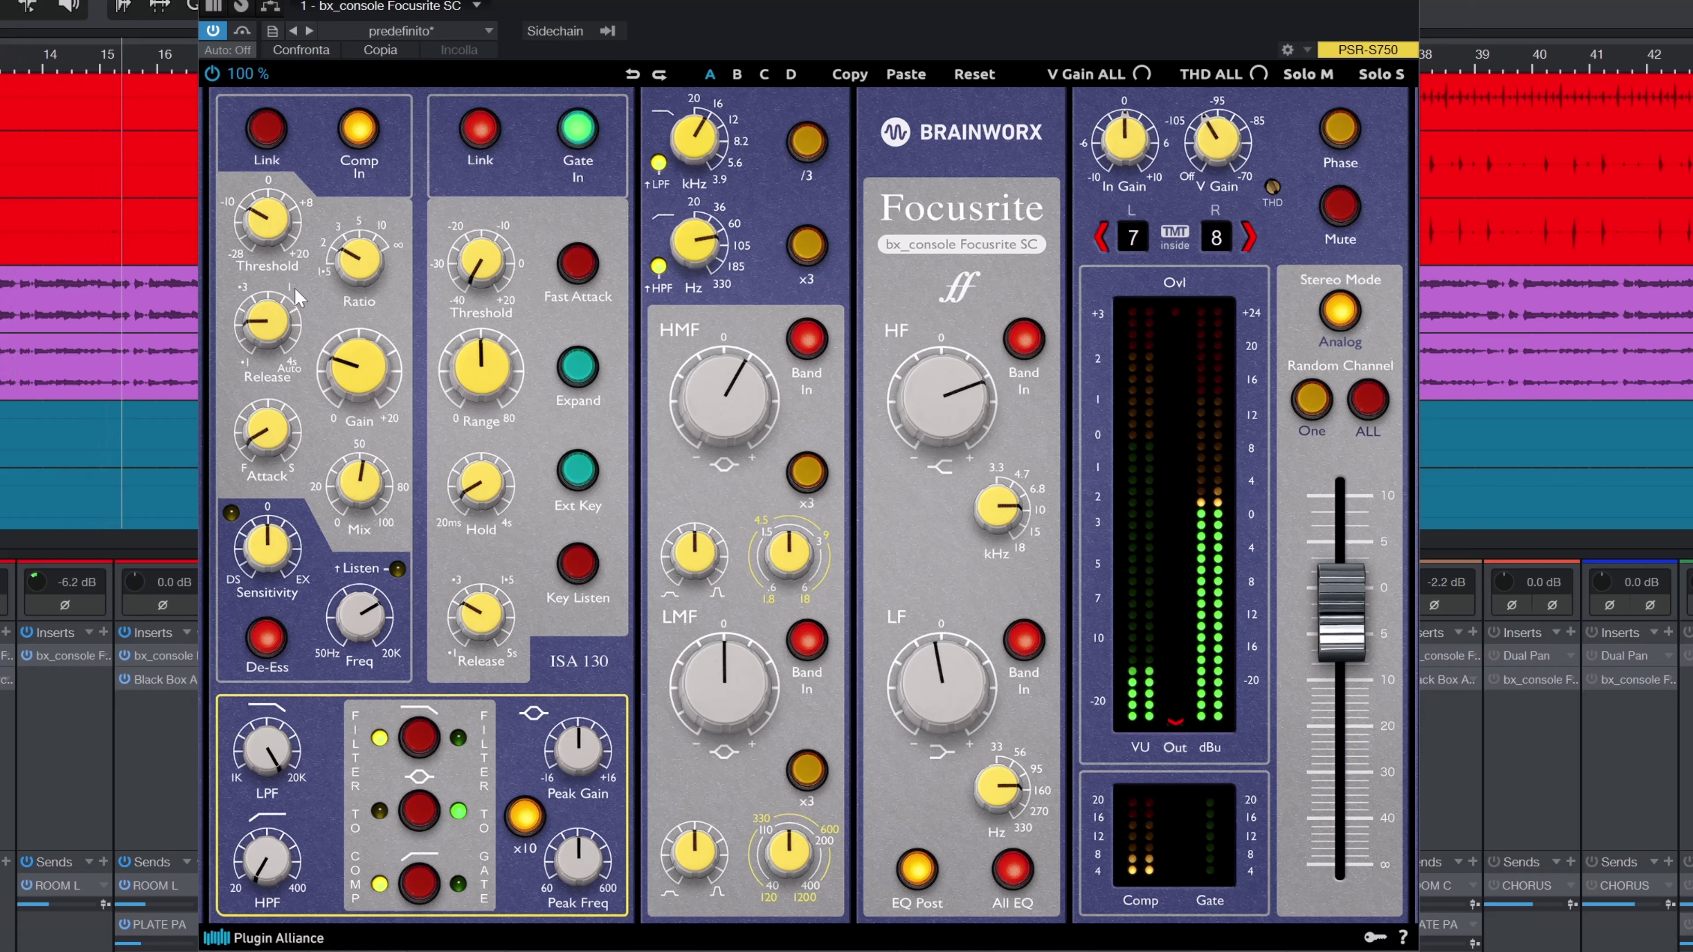
left_click(364, 136)
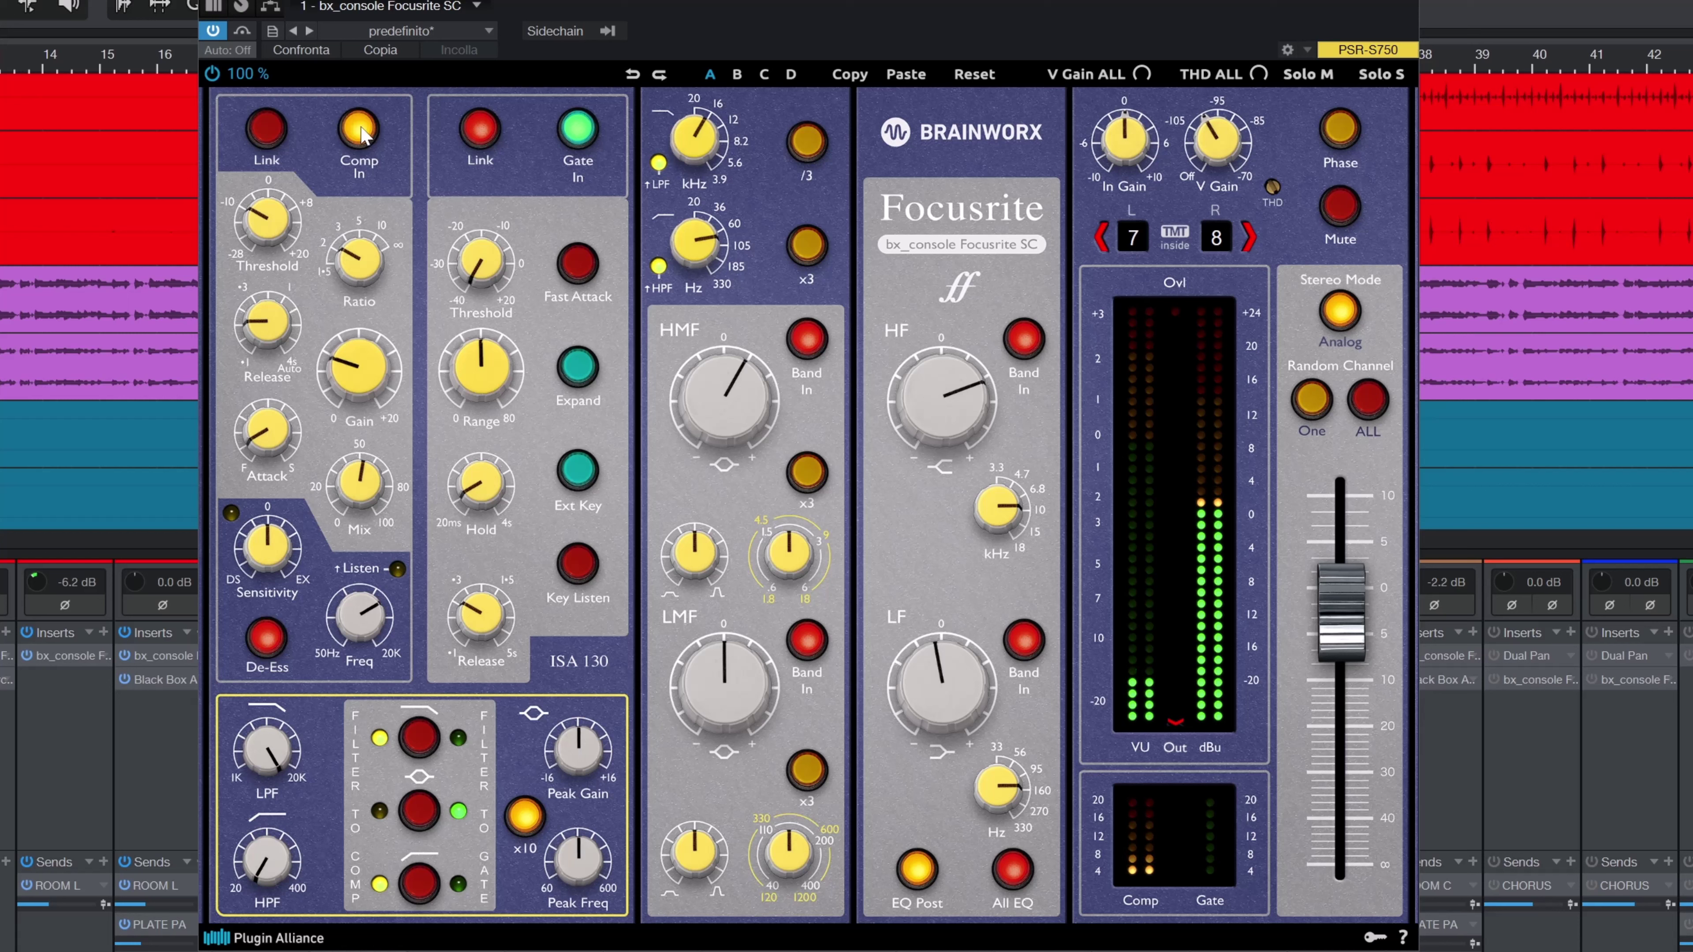
left_click_drag(361, 465, 363, 451)
left_click(367, 138)
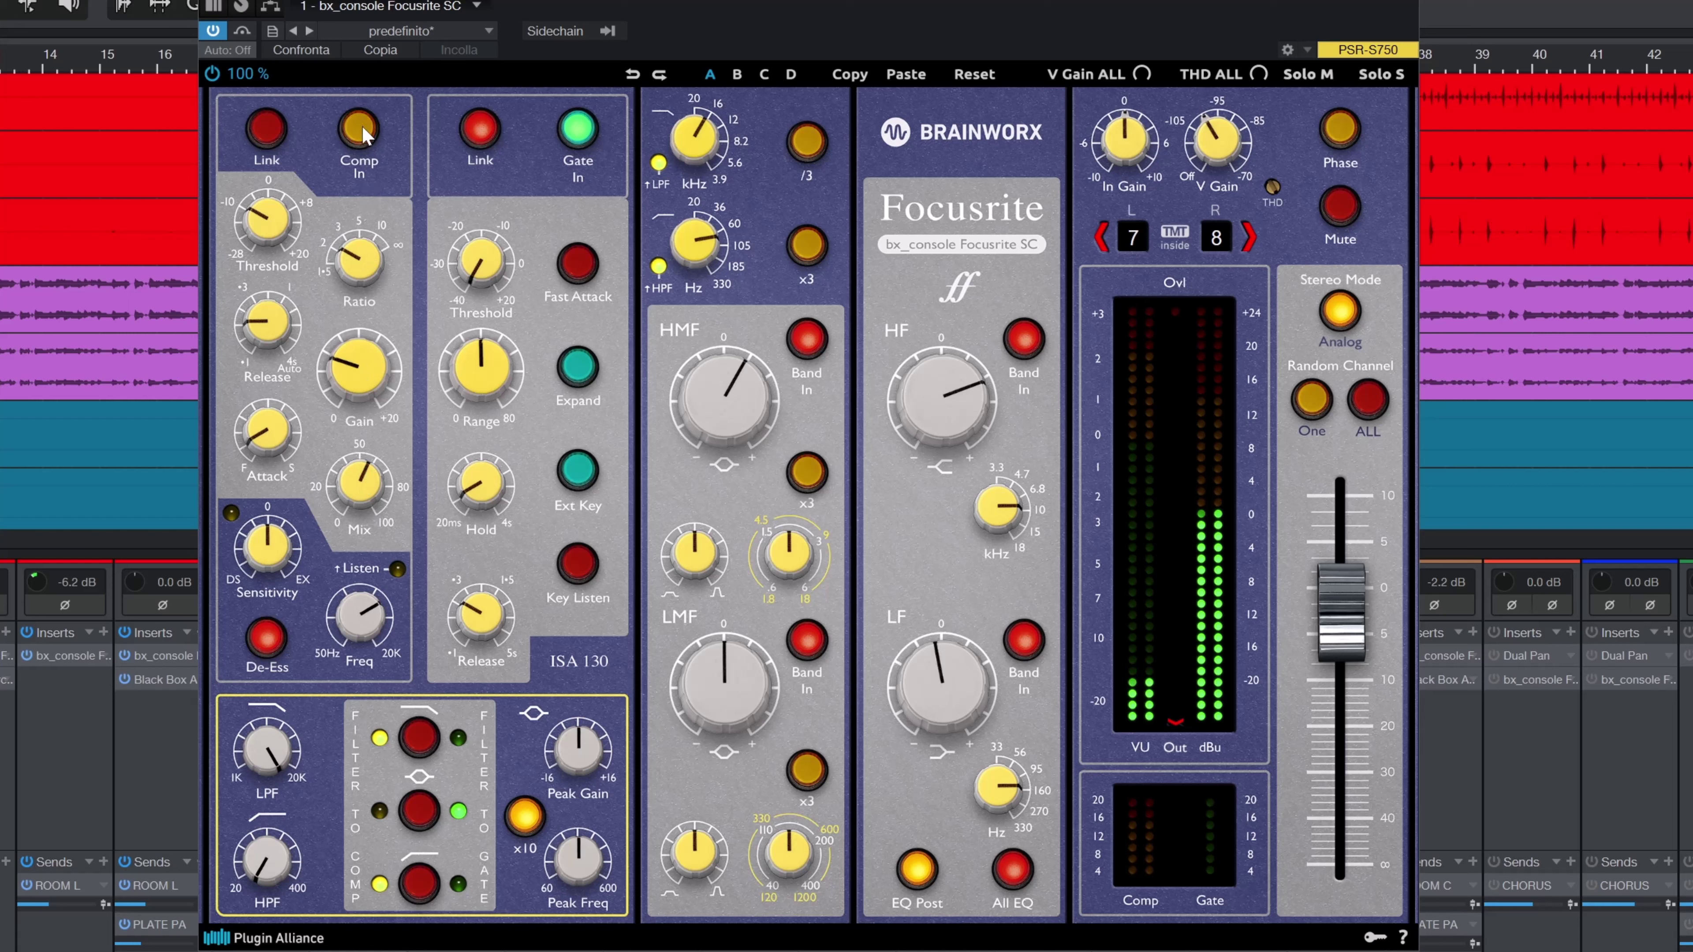
left_click(365, 136)
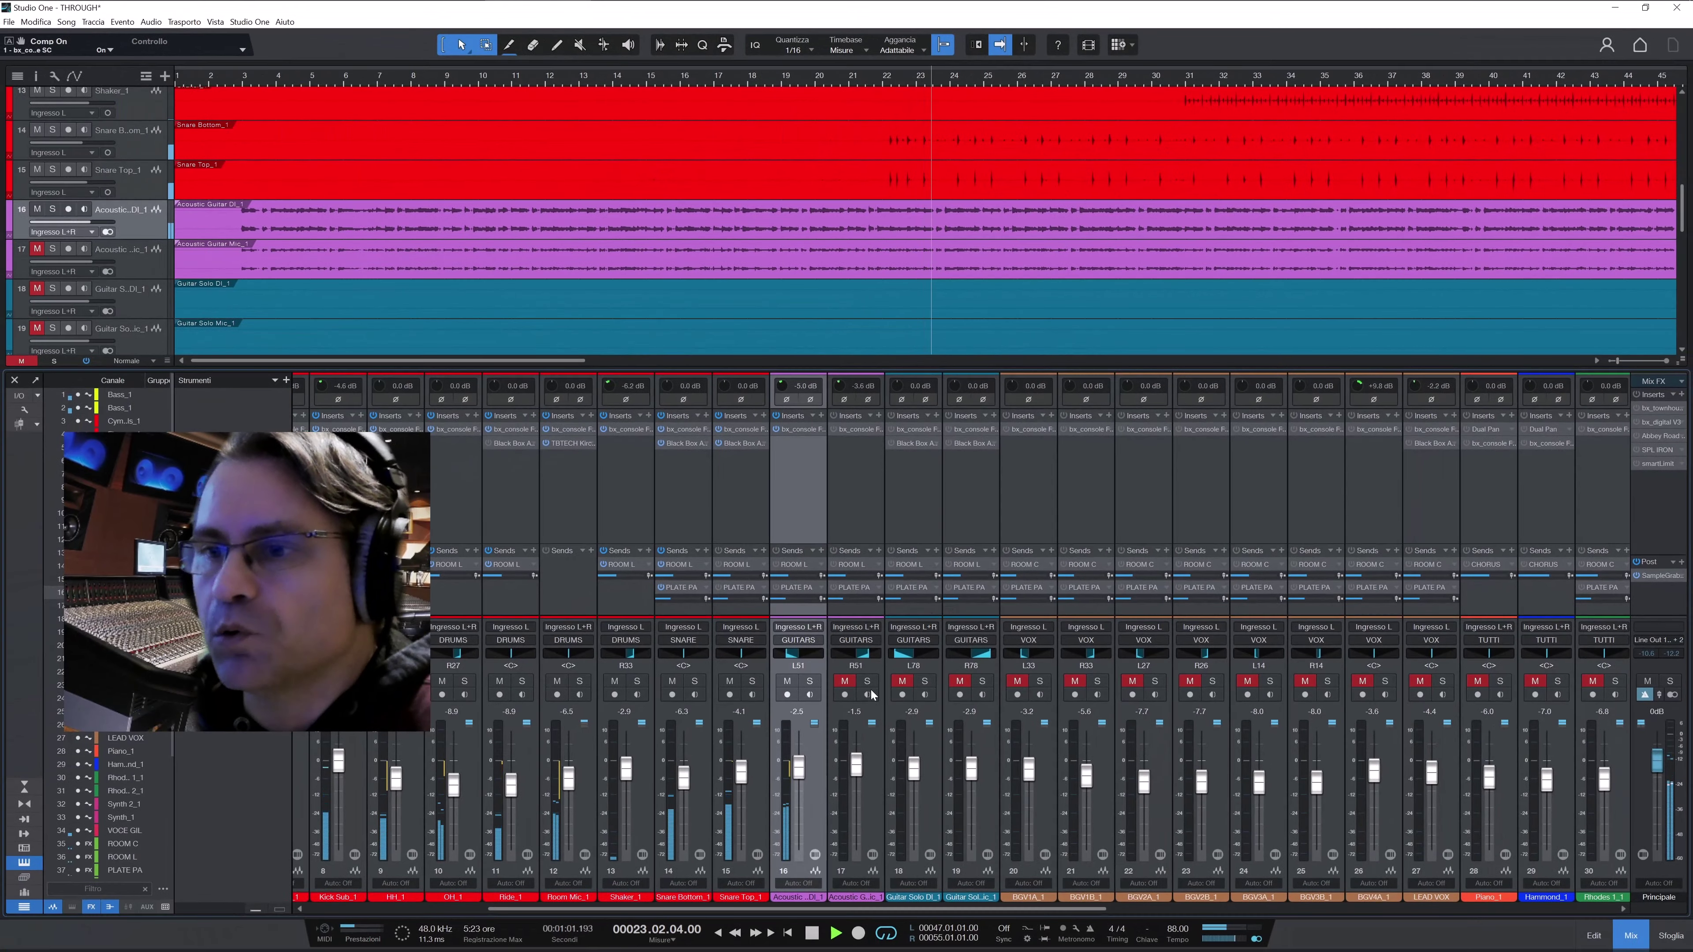
Unmute and solo the Acoustic Guitar Mic channel and open its bx_console Focusrite SC plugin
left_click(848, 685)
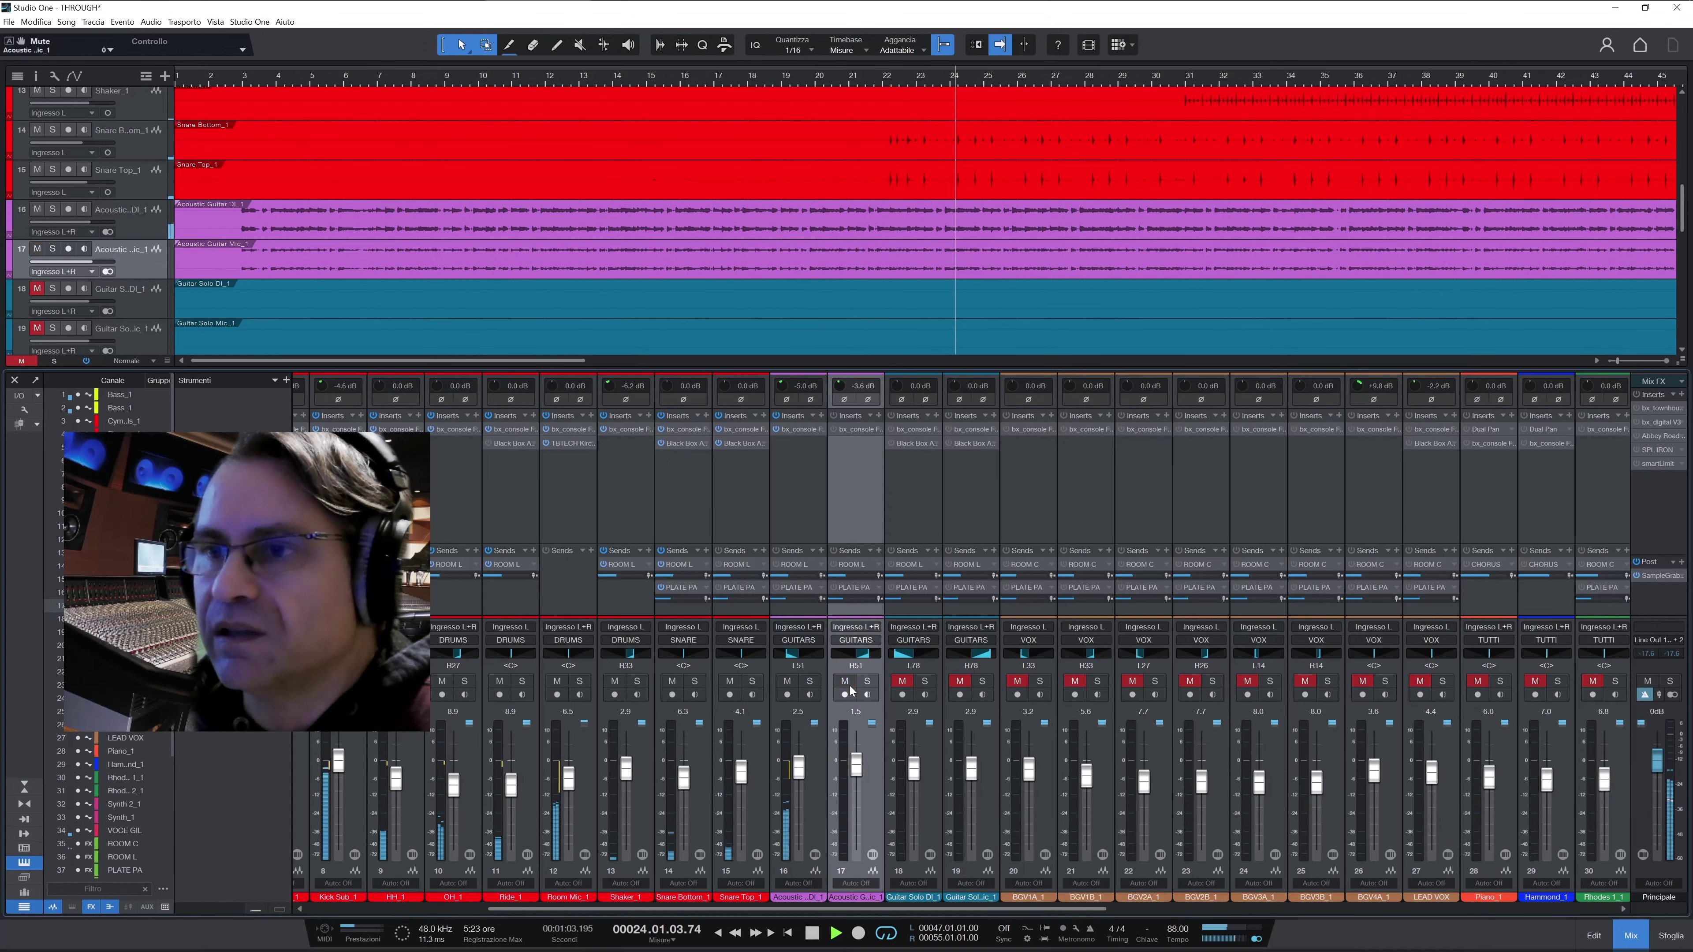
left_click(868, 681)
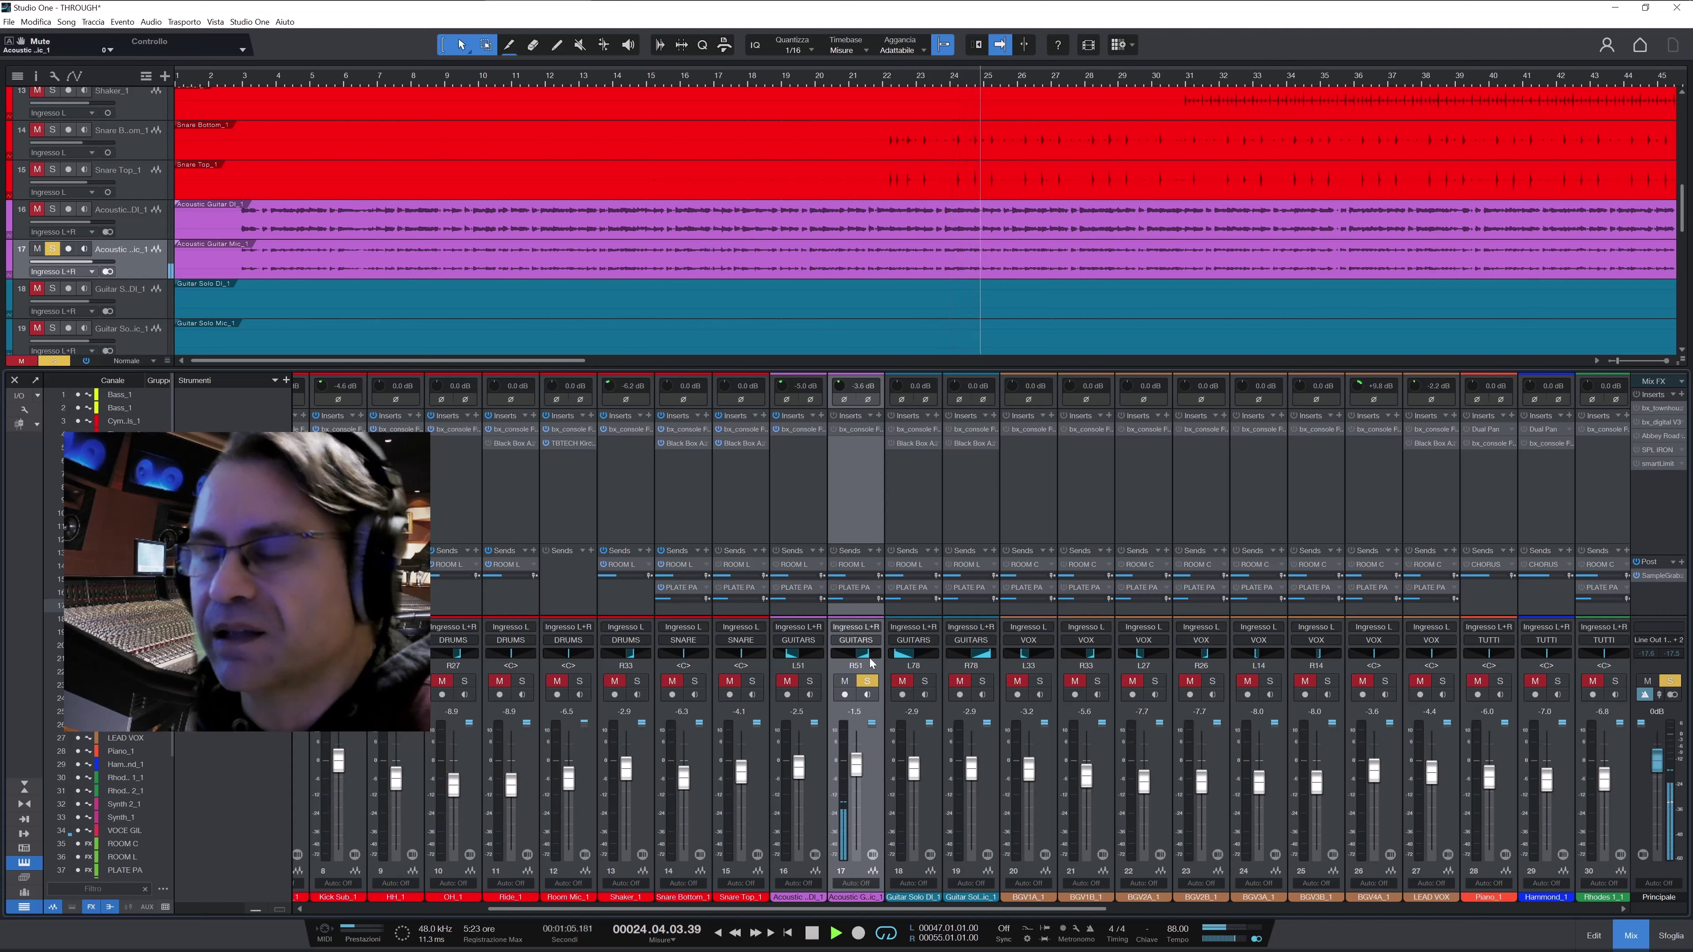
left_click(854, 427)
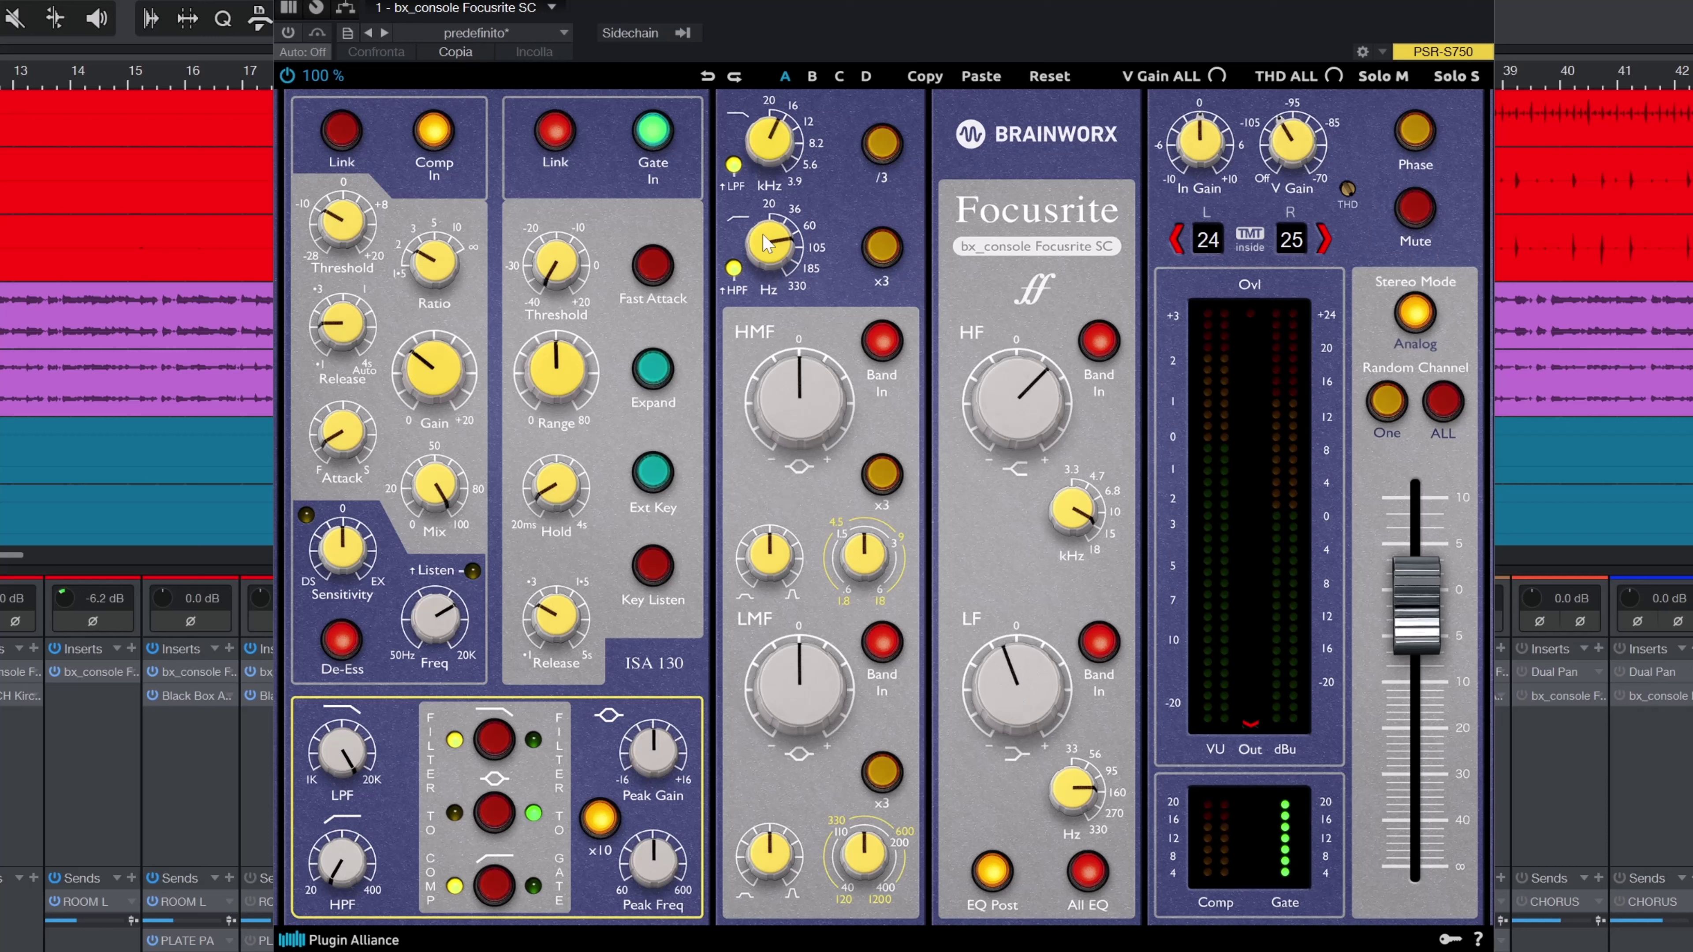
left_click(779, 263)
left_click(288, 34)
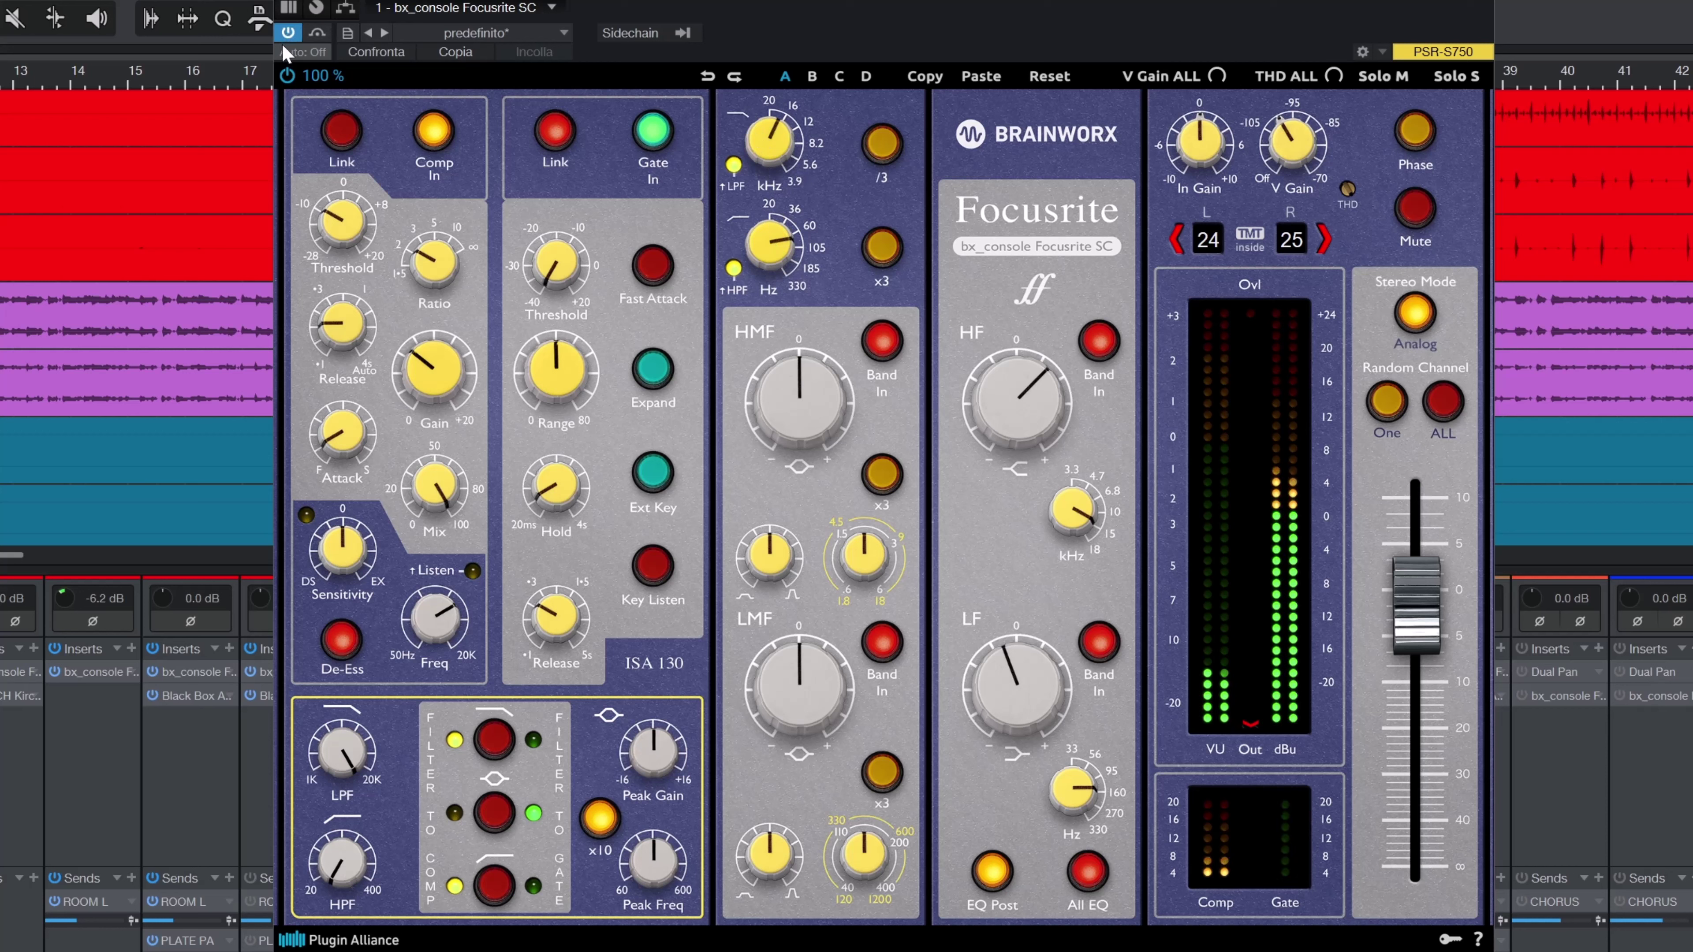
left_click(319, 36)
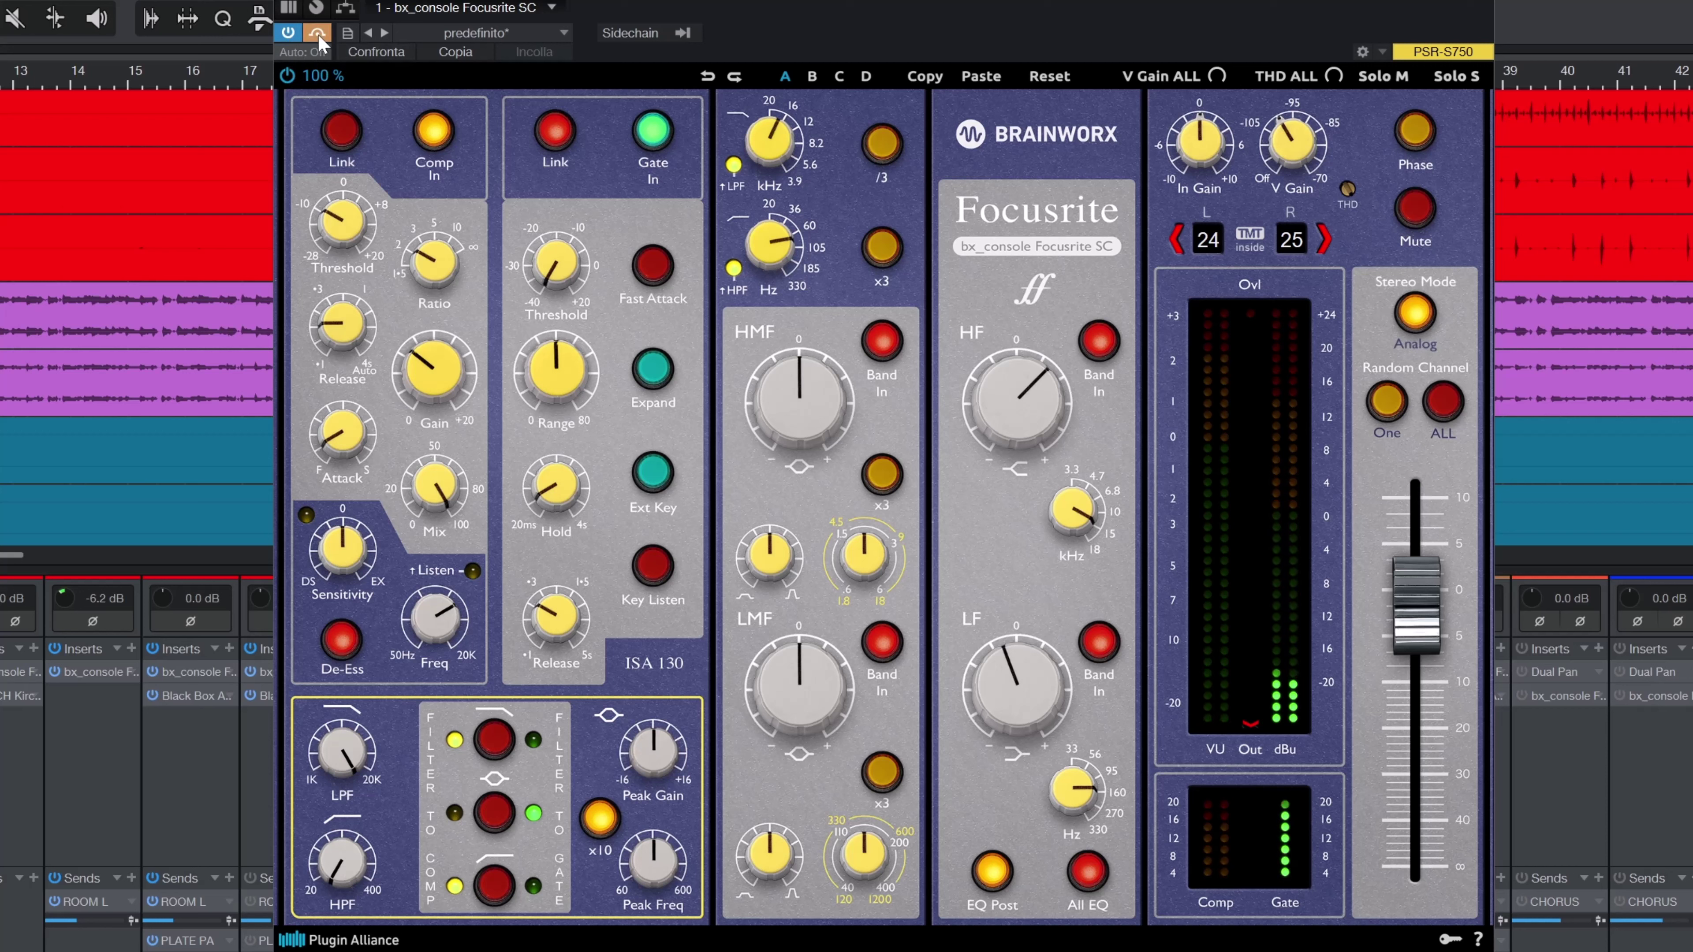
left_click(317, 33)
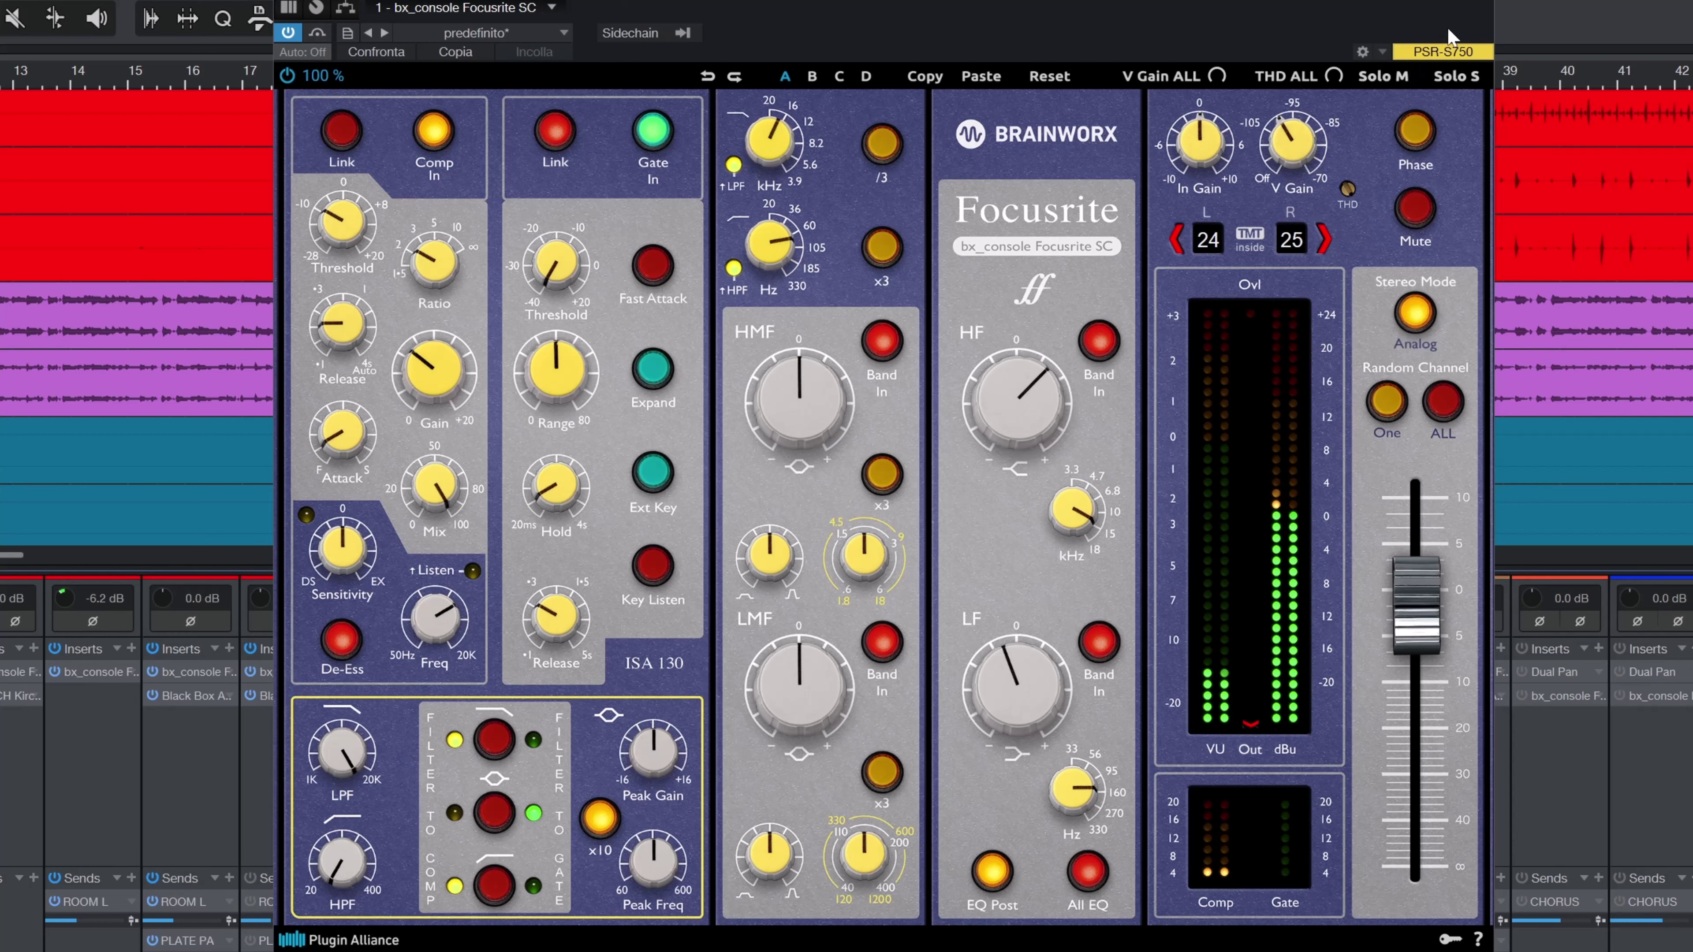
left_click(1483, 8)
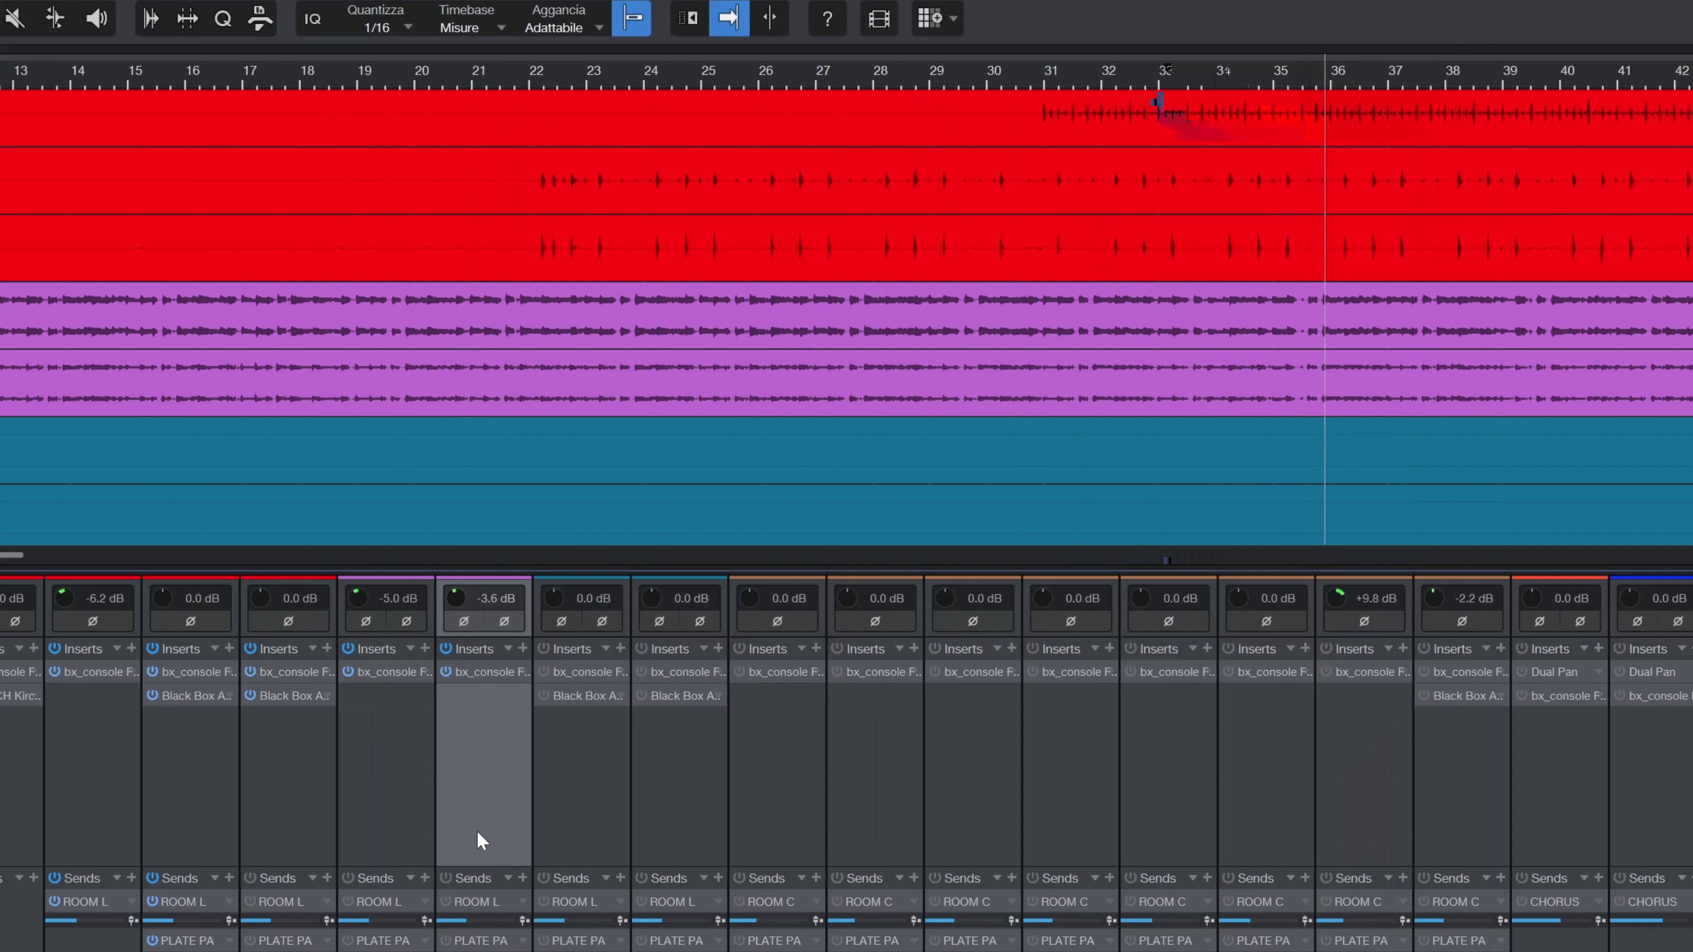
Select both acoustic guitar channels and compare their sound with all inserts switched off and on
left_click(404, 814, "shift")
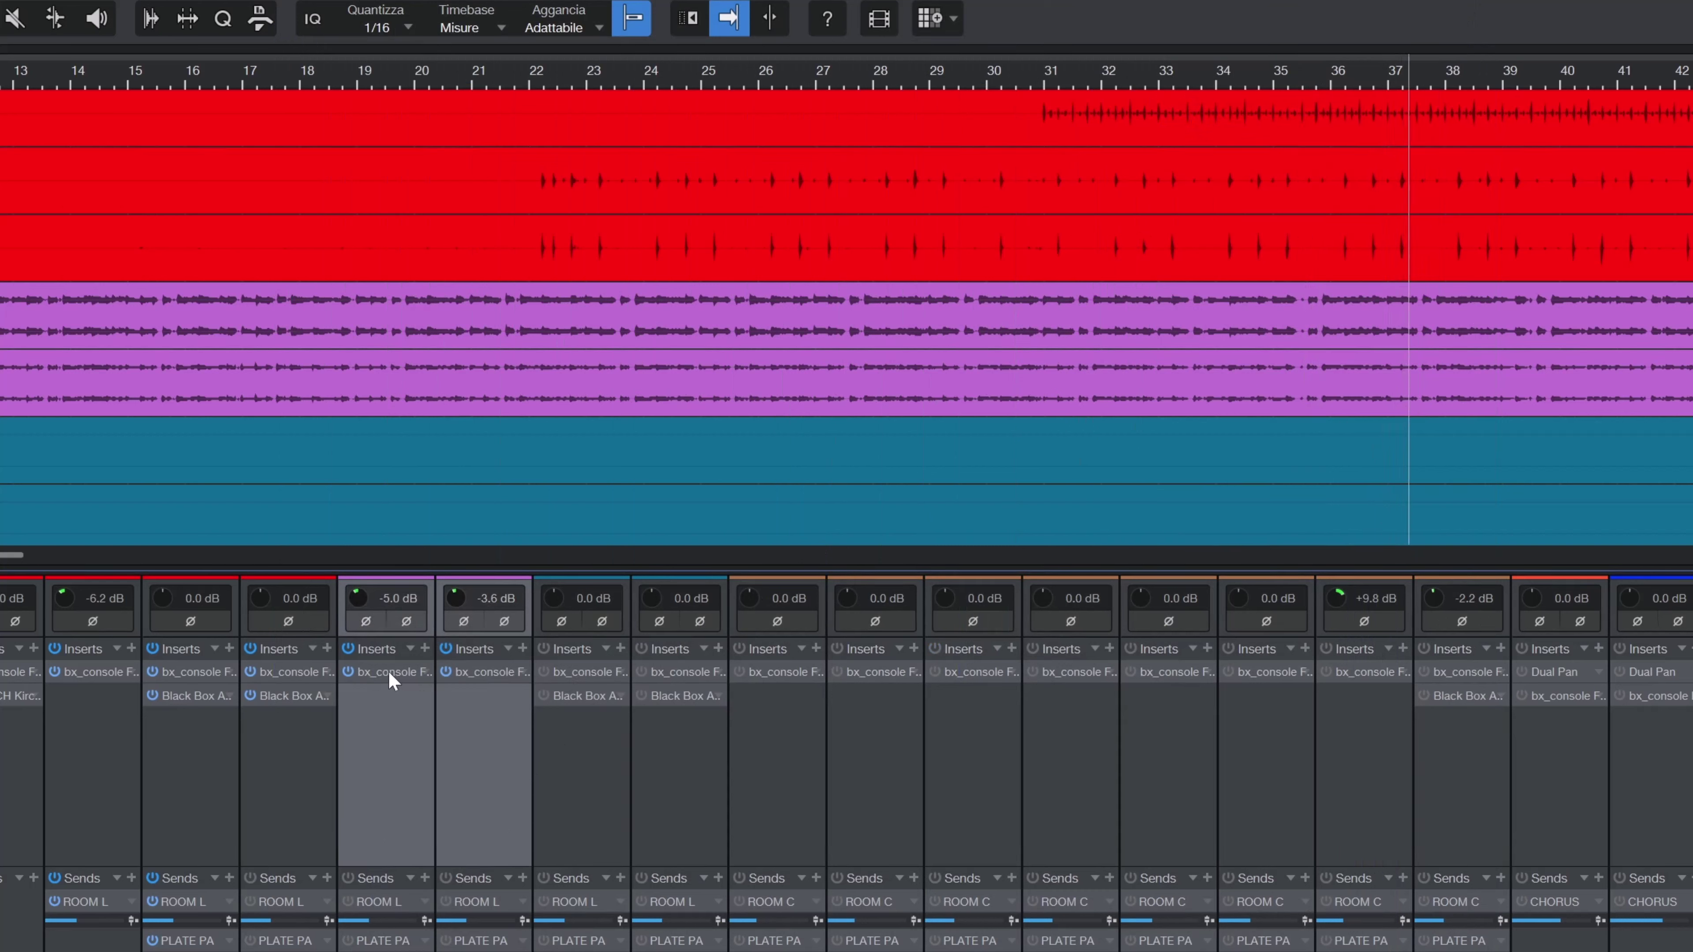
left_click(347, 648)
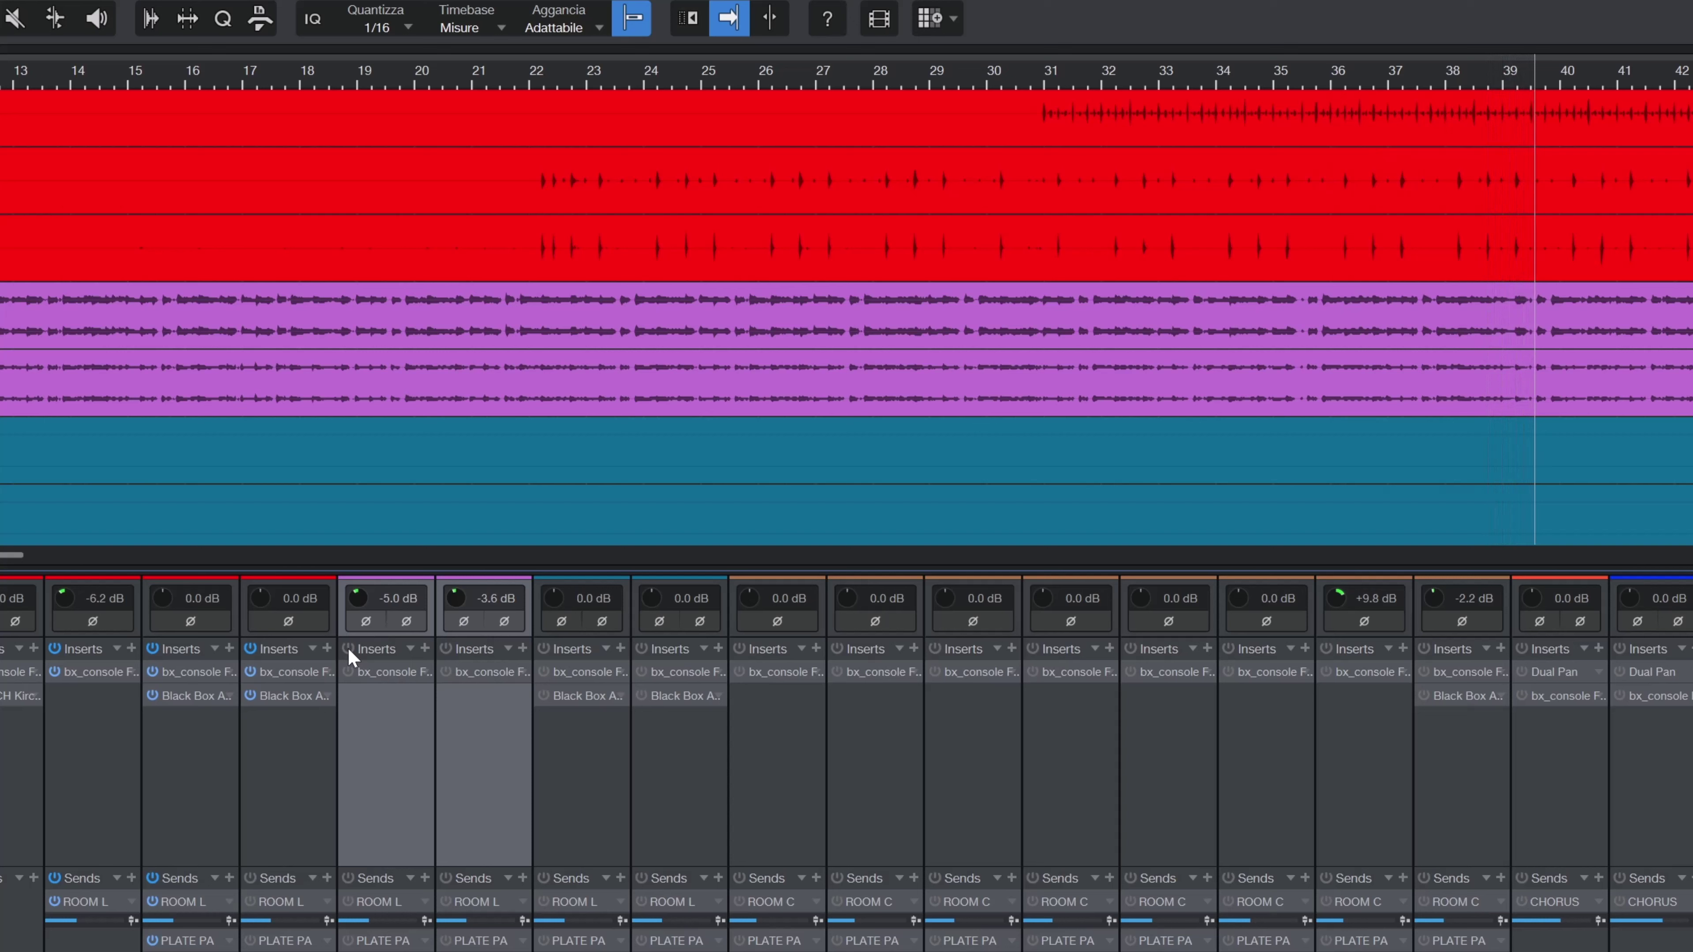
left_click(347, 649)
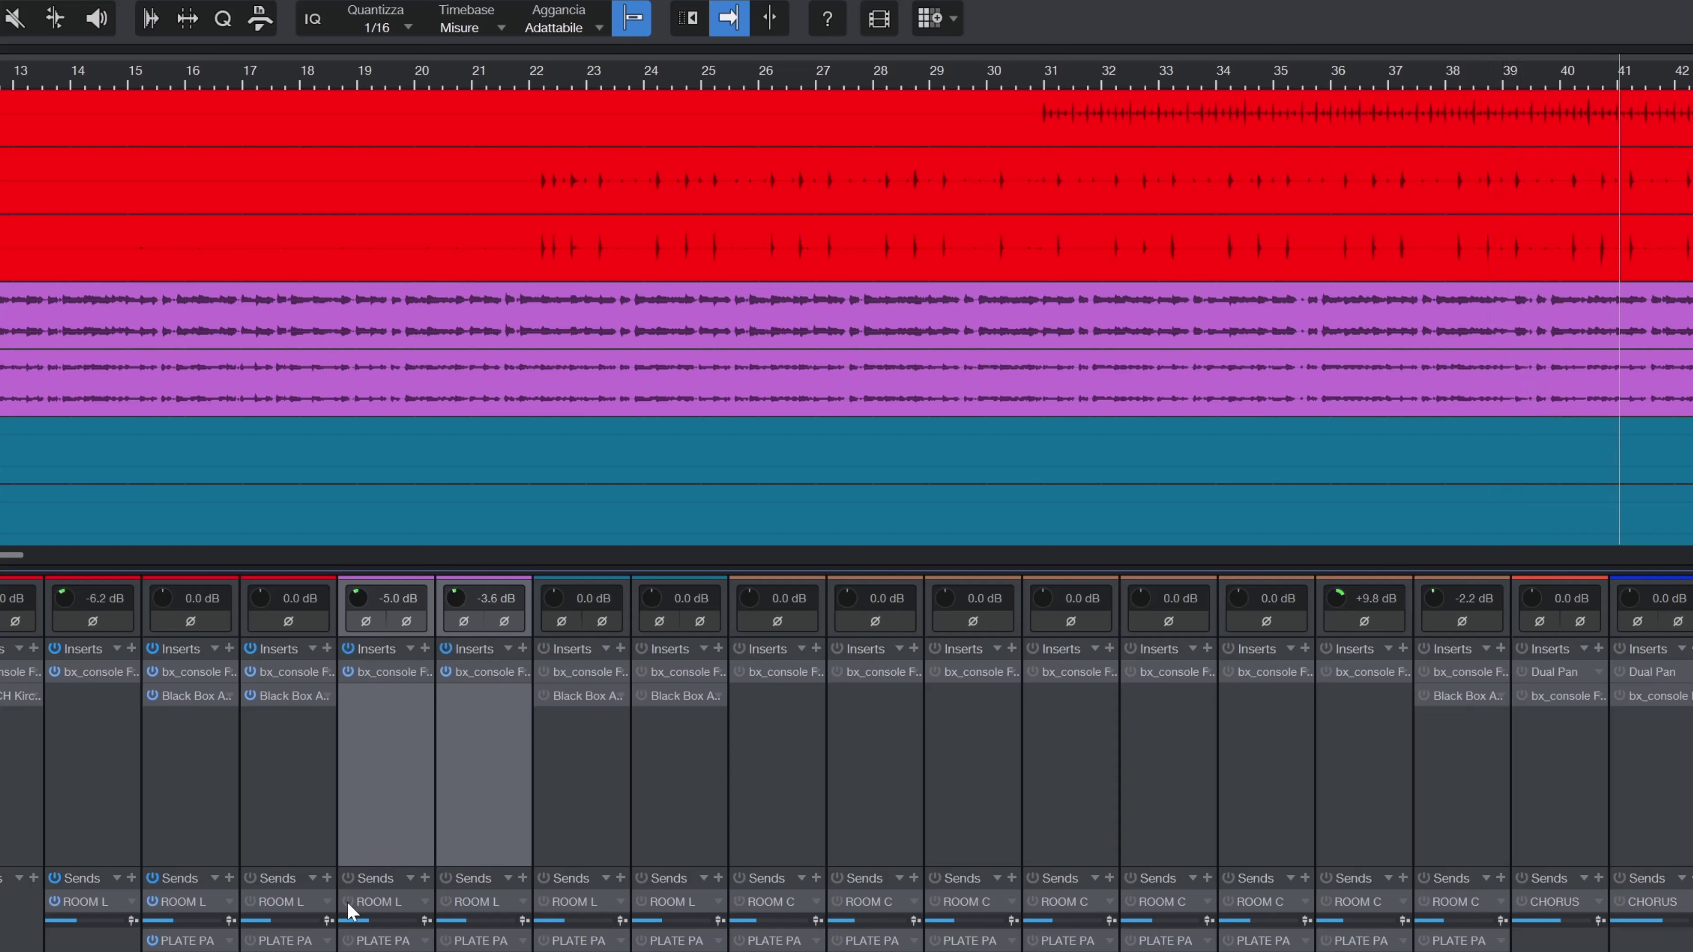
left_click(349, 650)
Enable the ROOM L and PLATE PA sends on both acoustic guitar channels and save the song
left_click(348, 876)
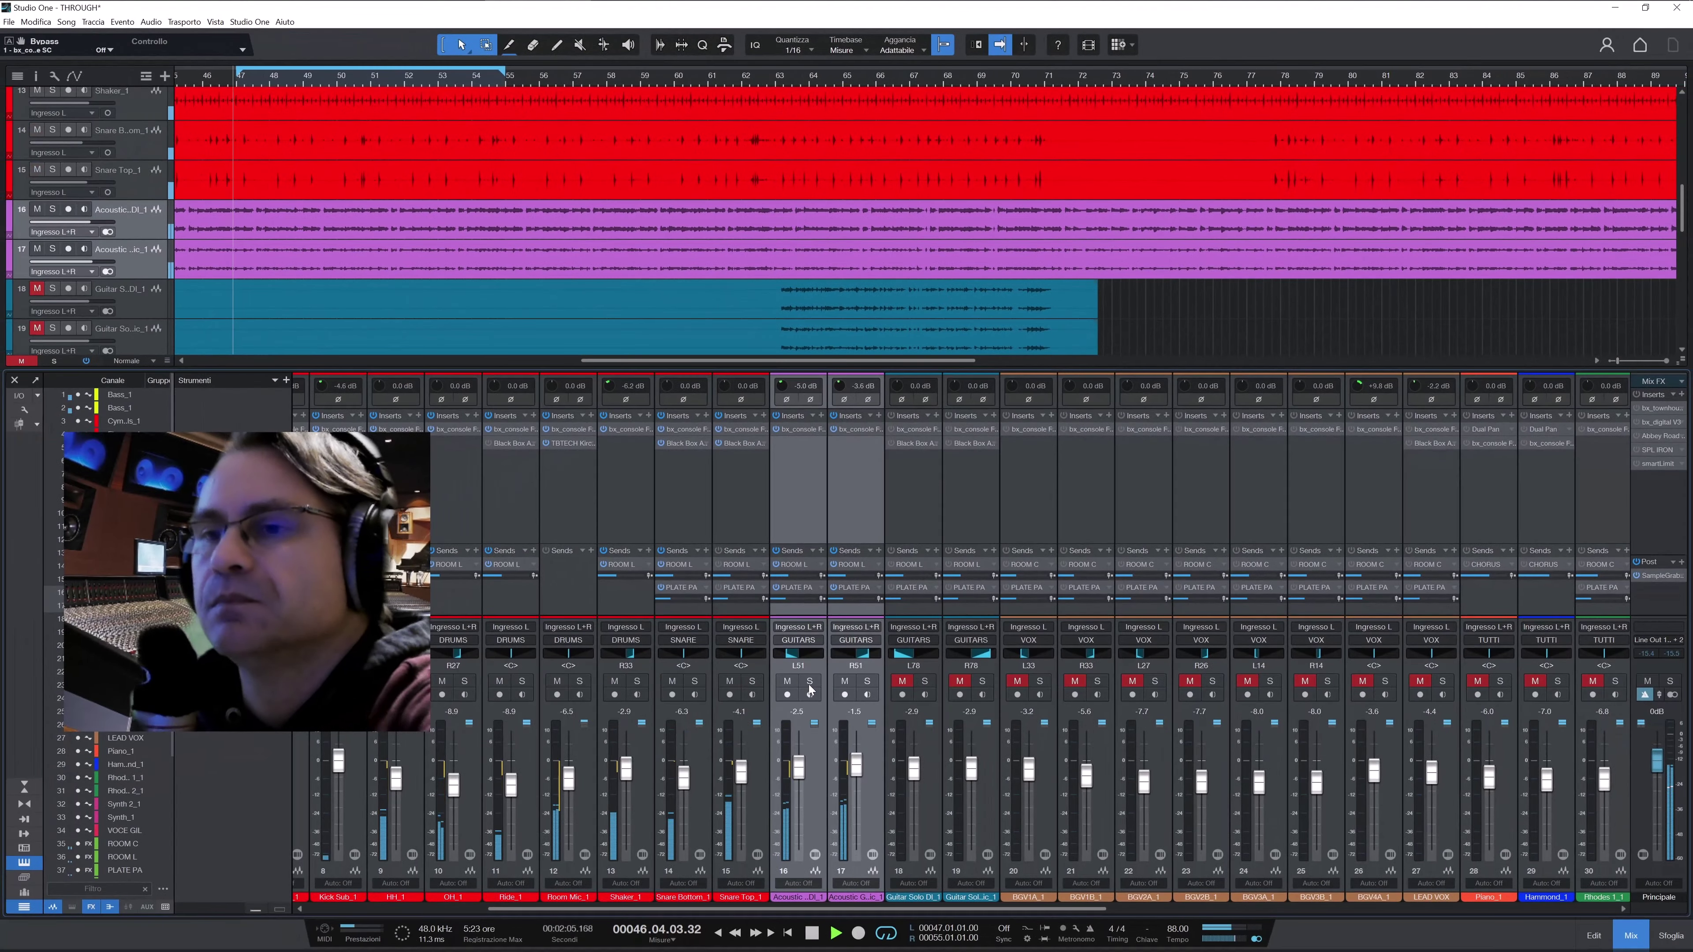
key("ctrl+s")
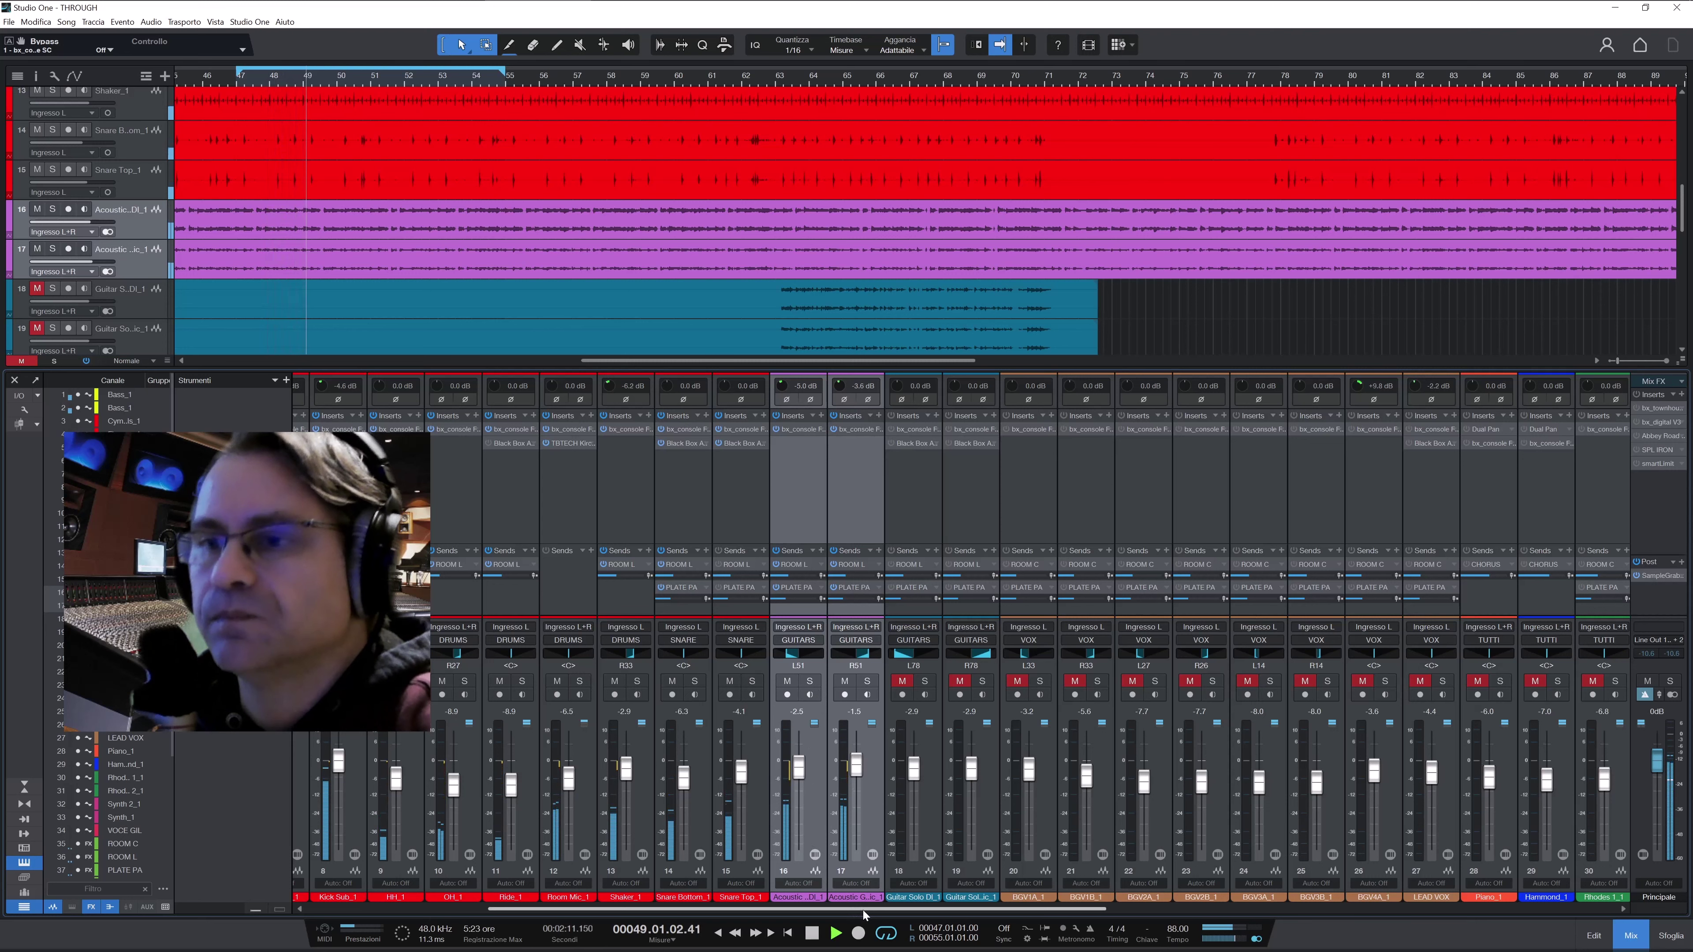
Set the loop range from bar 63 to bar 71 over the guitar solo, start playback there, and bring the Guitar Solo channels into view
scroll(898, 359, "right", 3)
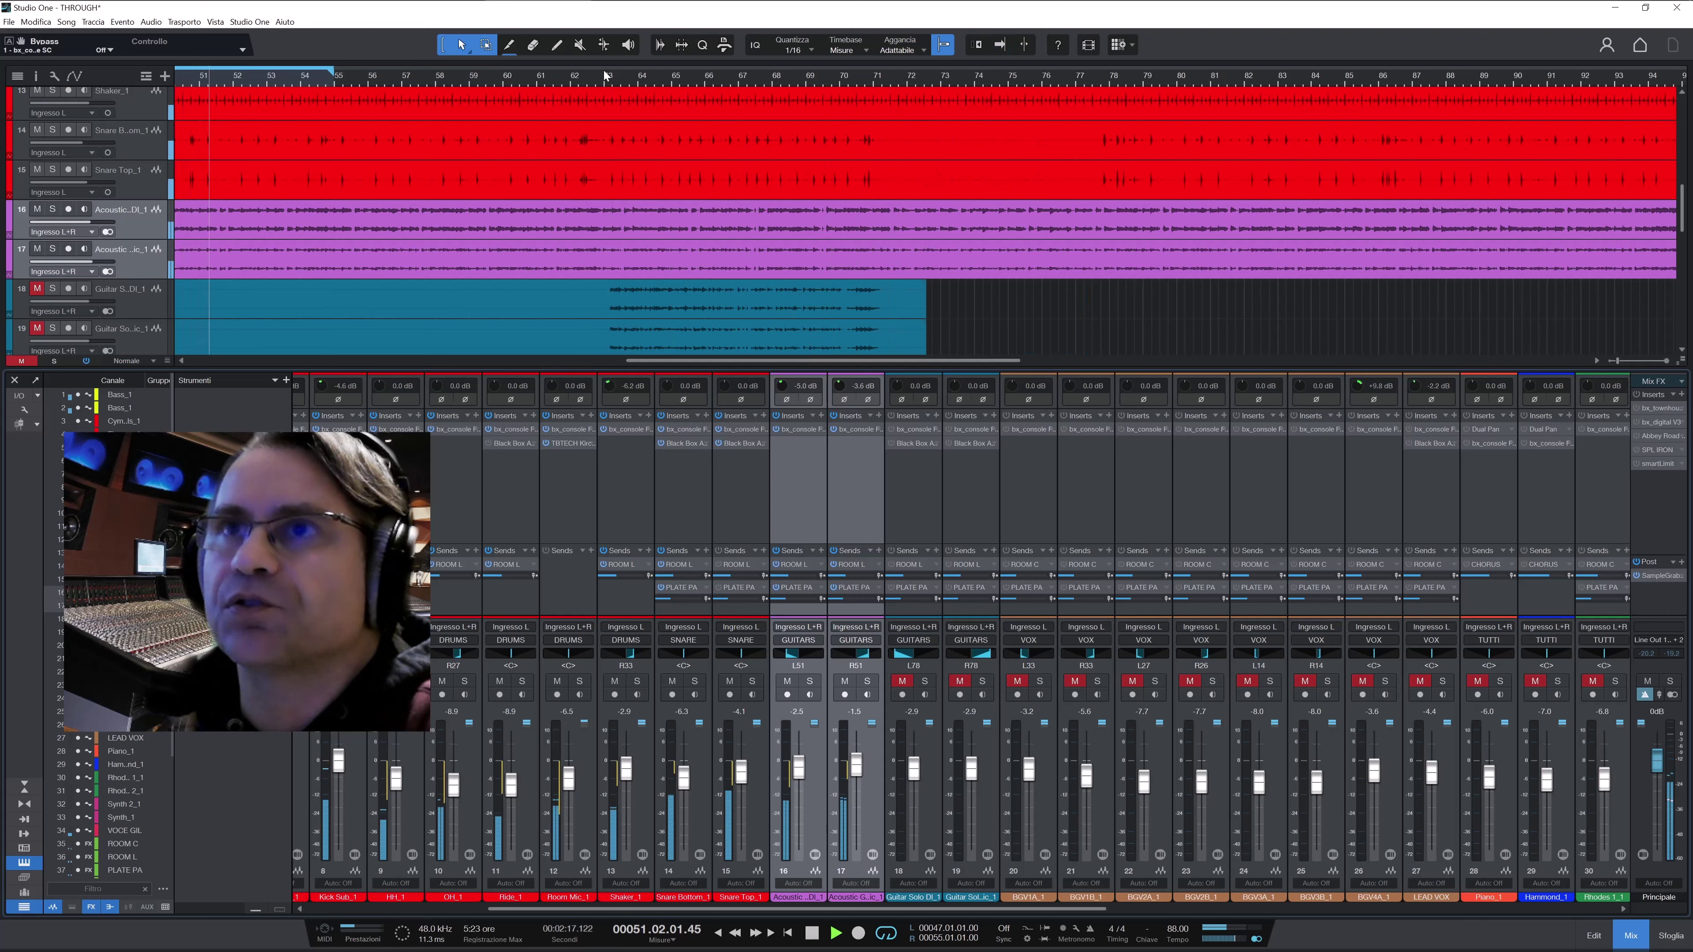
left_click_drag(605, 75, 872, 78)
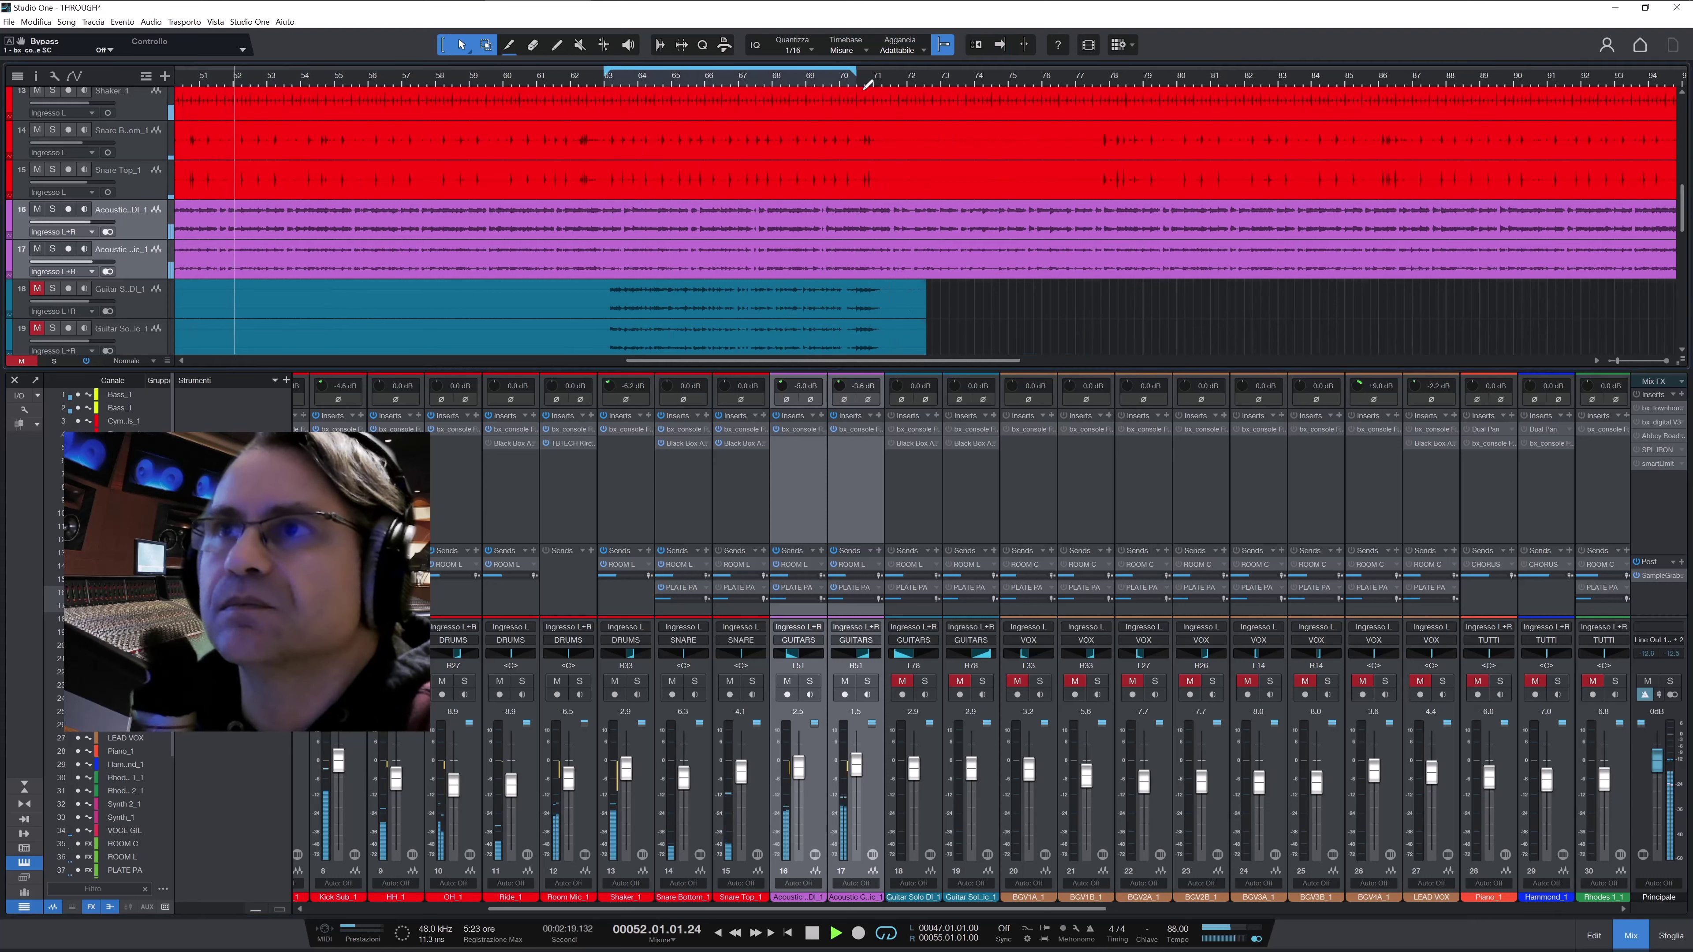
left_click(931, 779)
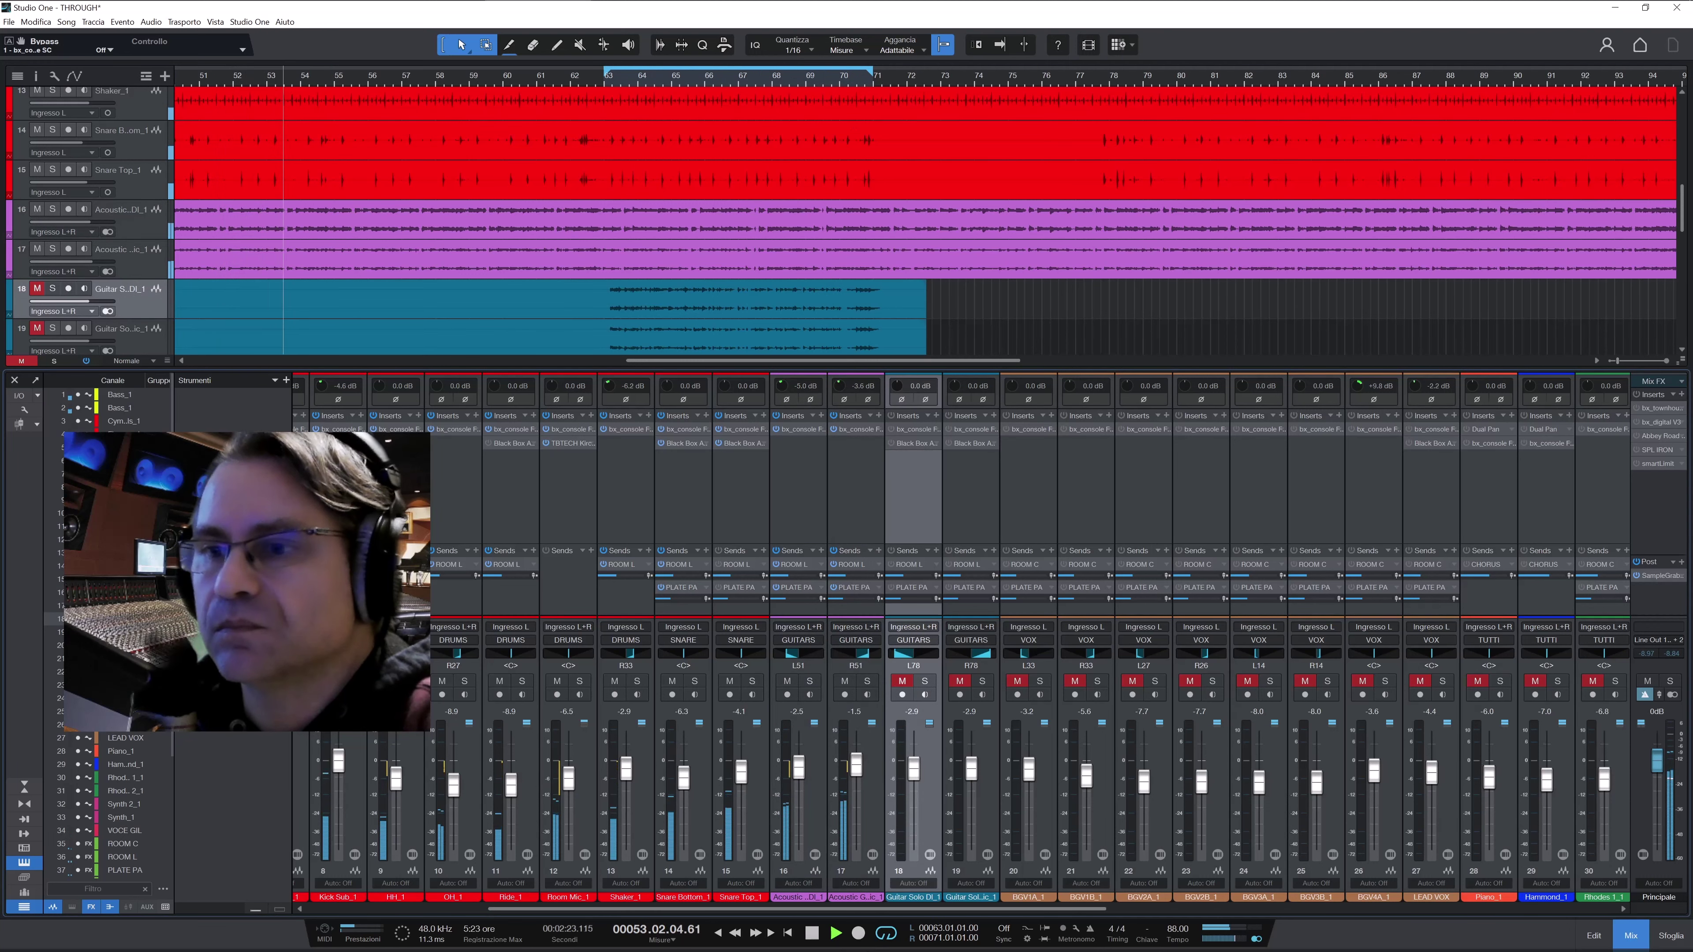
key("f")
left_click(912, 928)
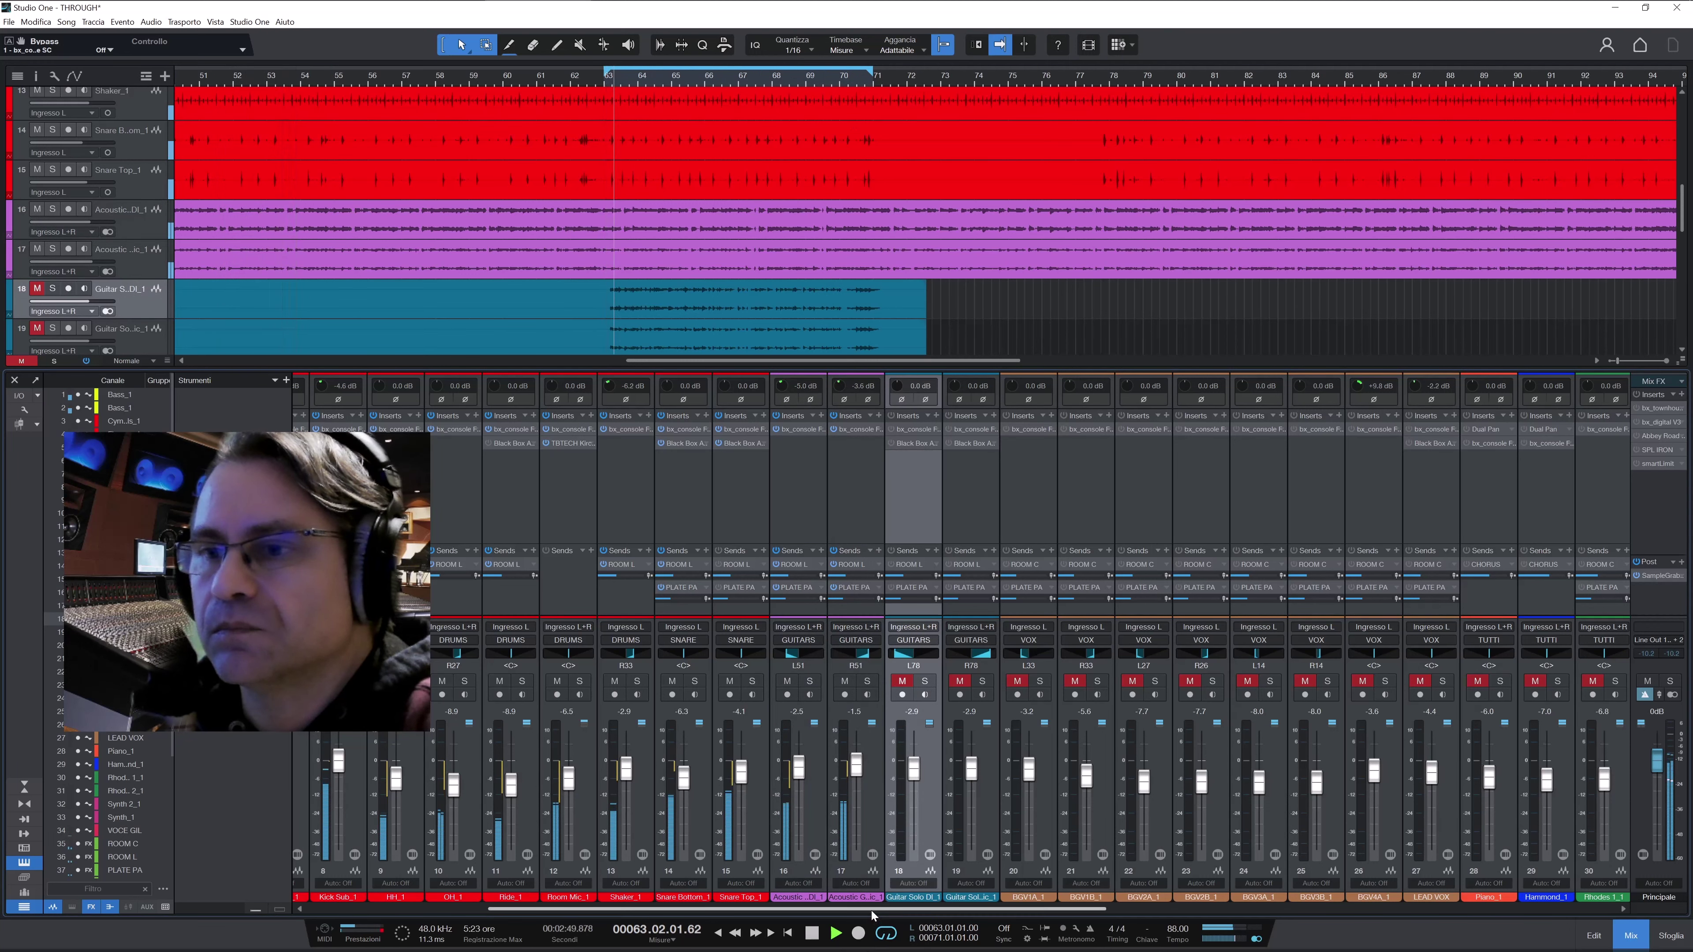
left_click_drag(871, 911, 928, 917)
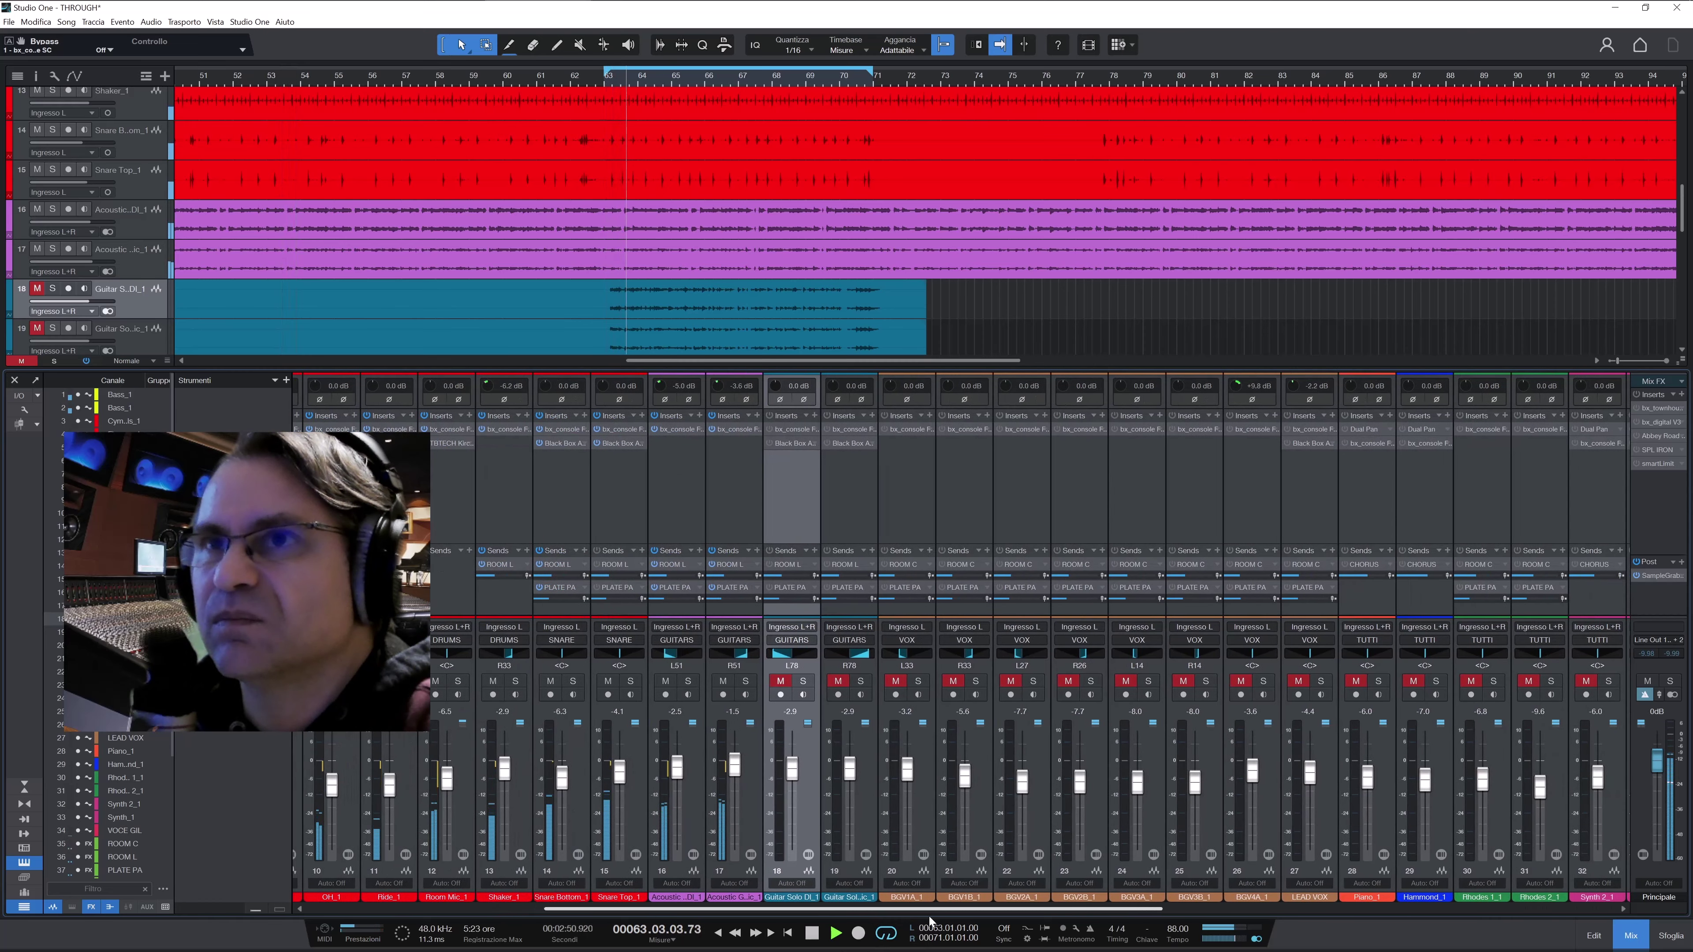
Unmute the Guitar Solo DI and Guitar Solo Mic channels, and solo the DI channel
left_click(781, 681)
left_click(835, 681)
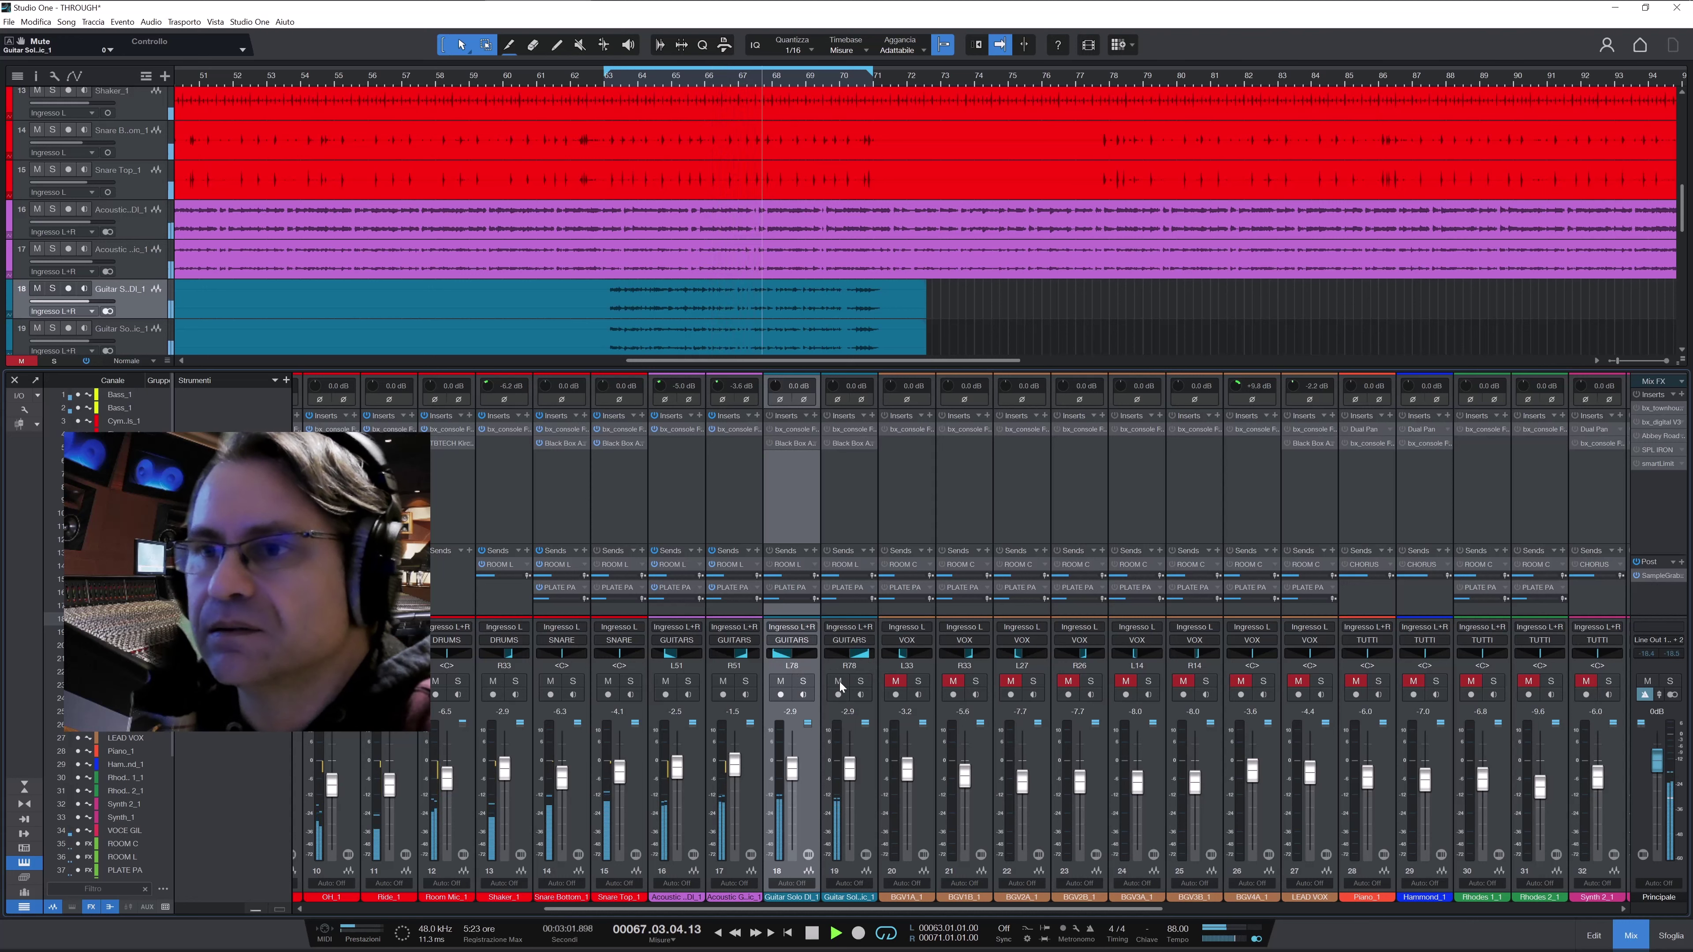
left_click(804, 680)
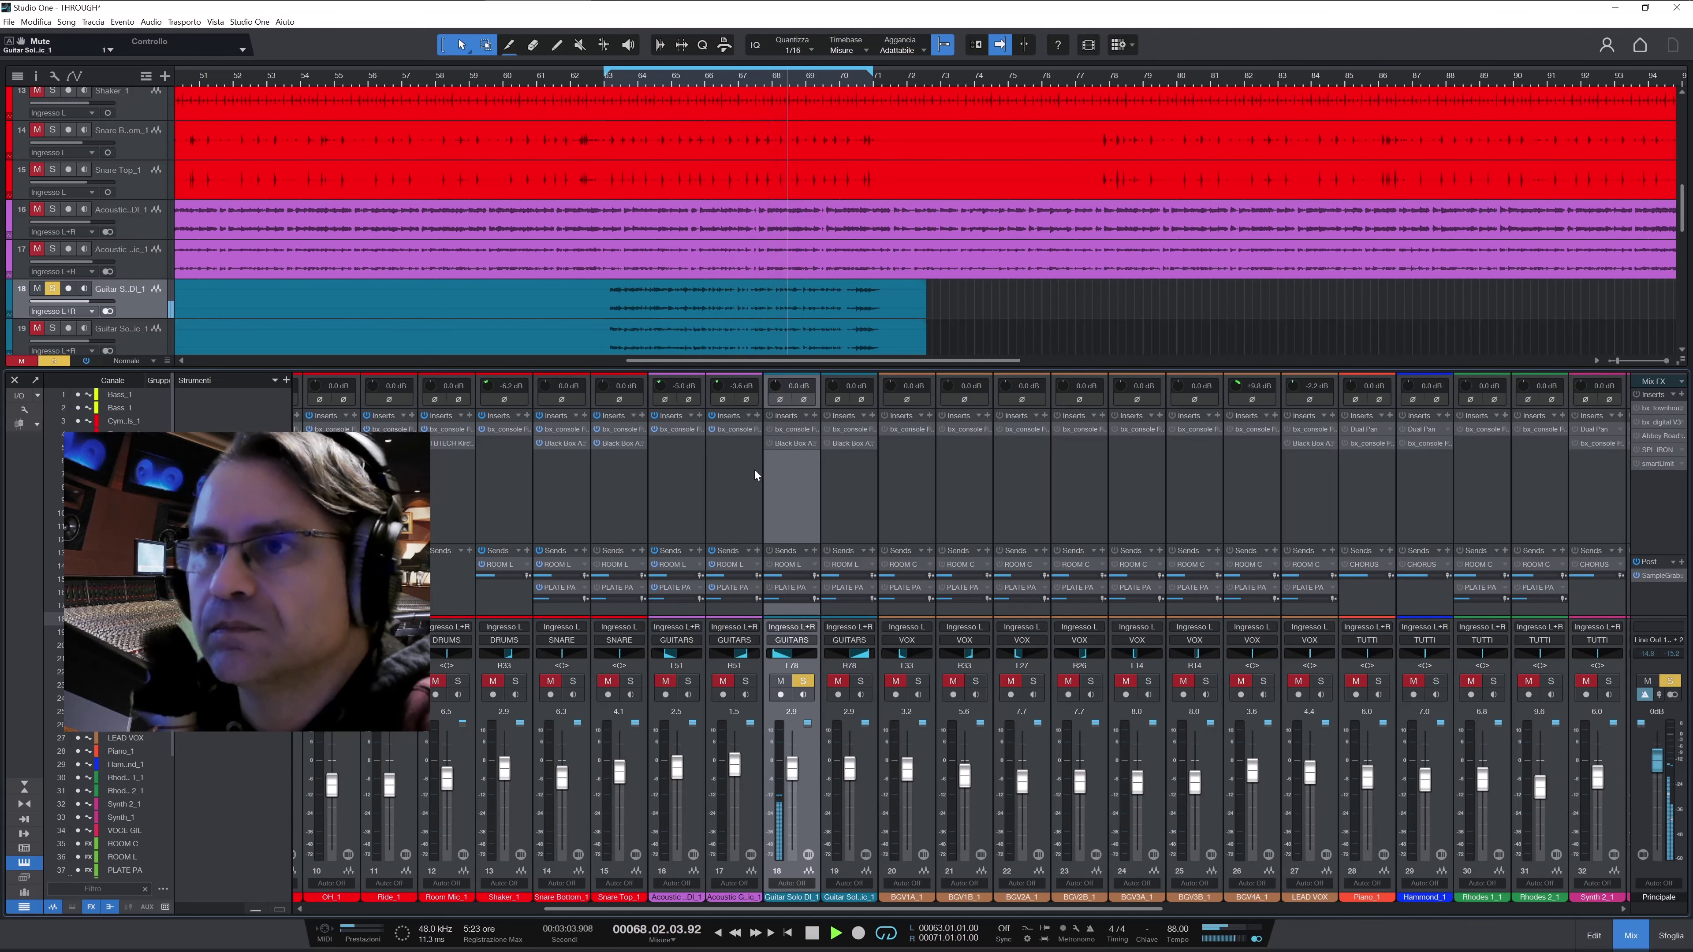
Open and activate the bx_console Focusrite SC on the Guitar Solo DI channel, and compare its compressor off and on
left_click(796, 430)
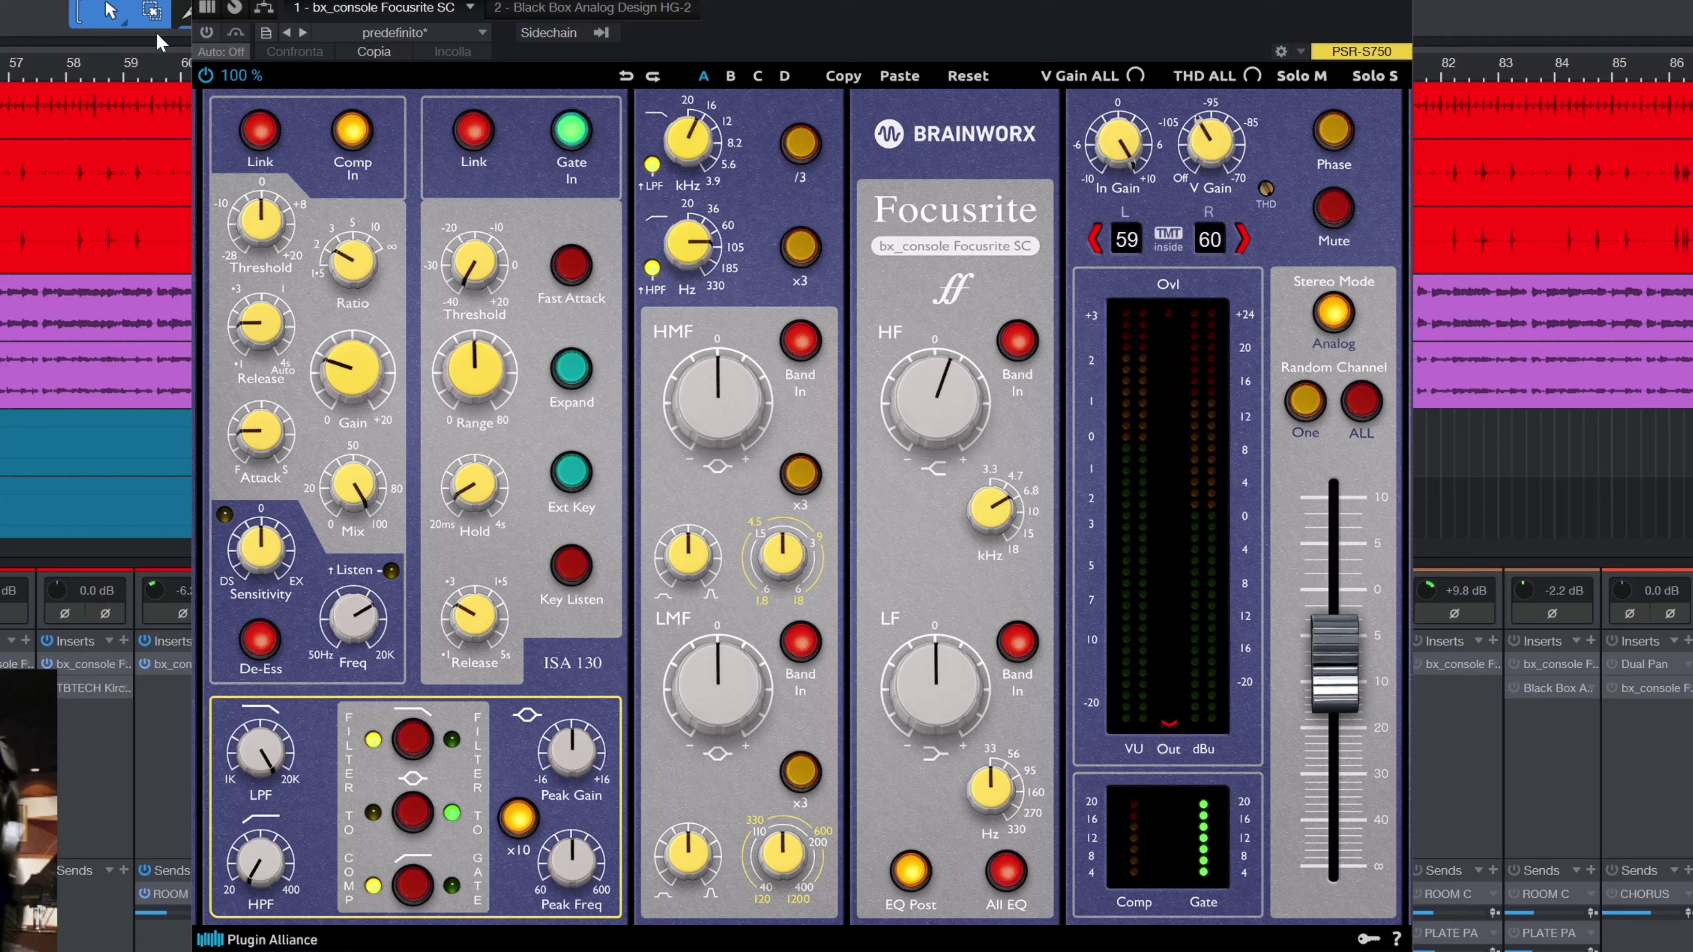
left_click(207, 32)
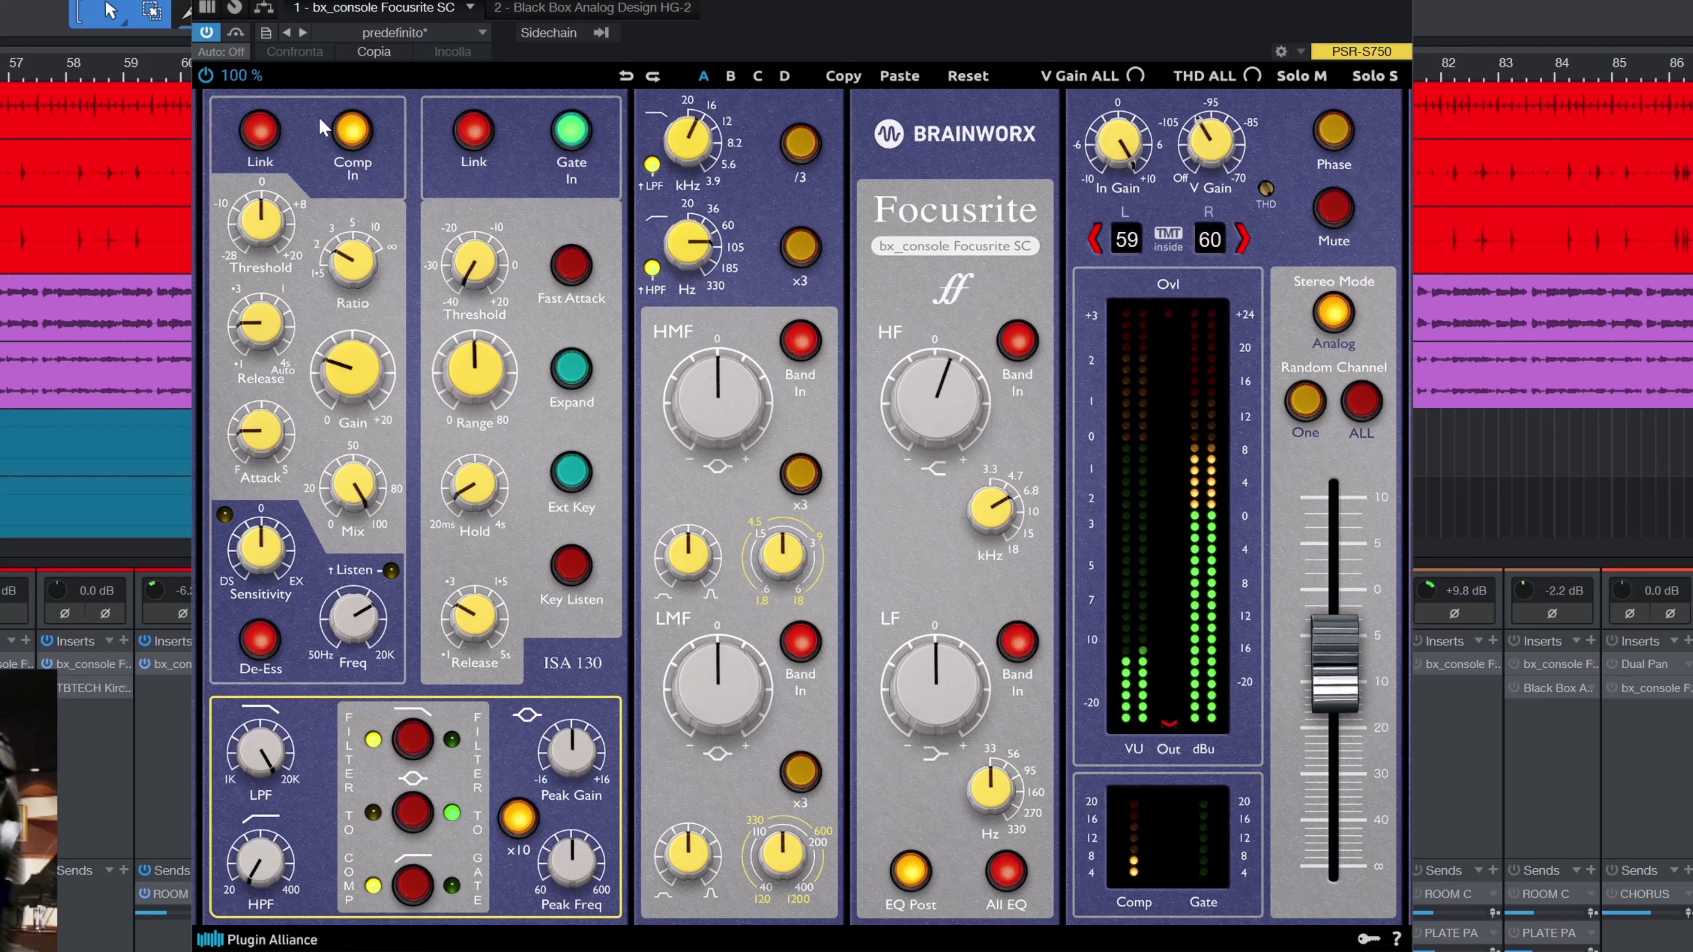
left_click(353, 133)
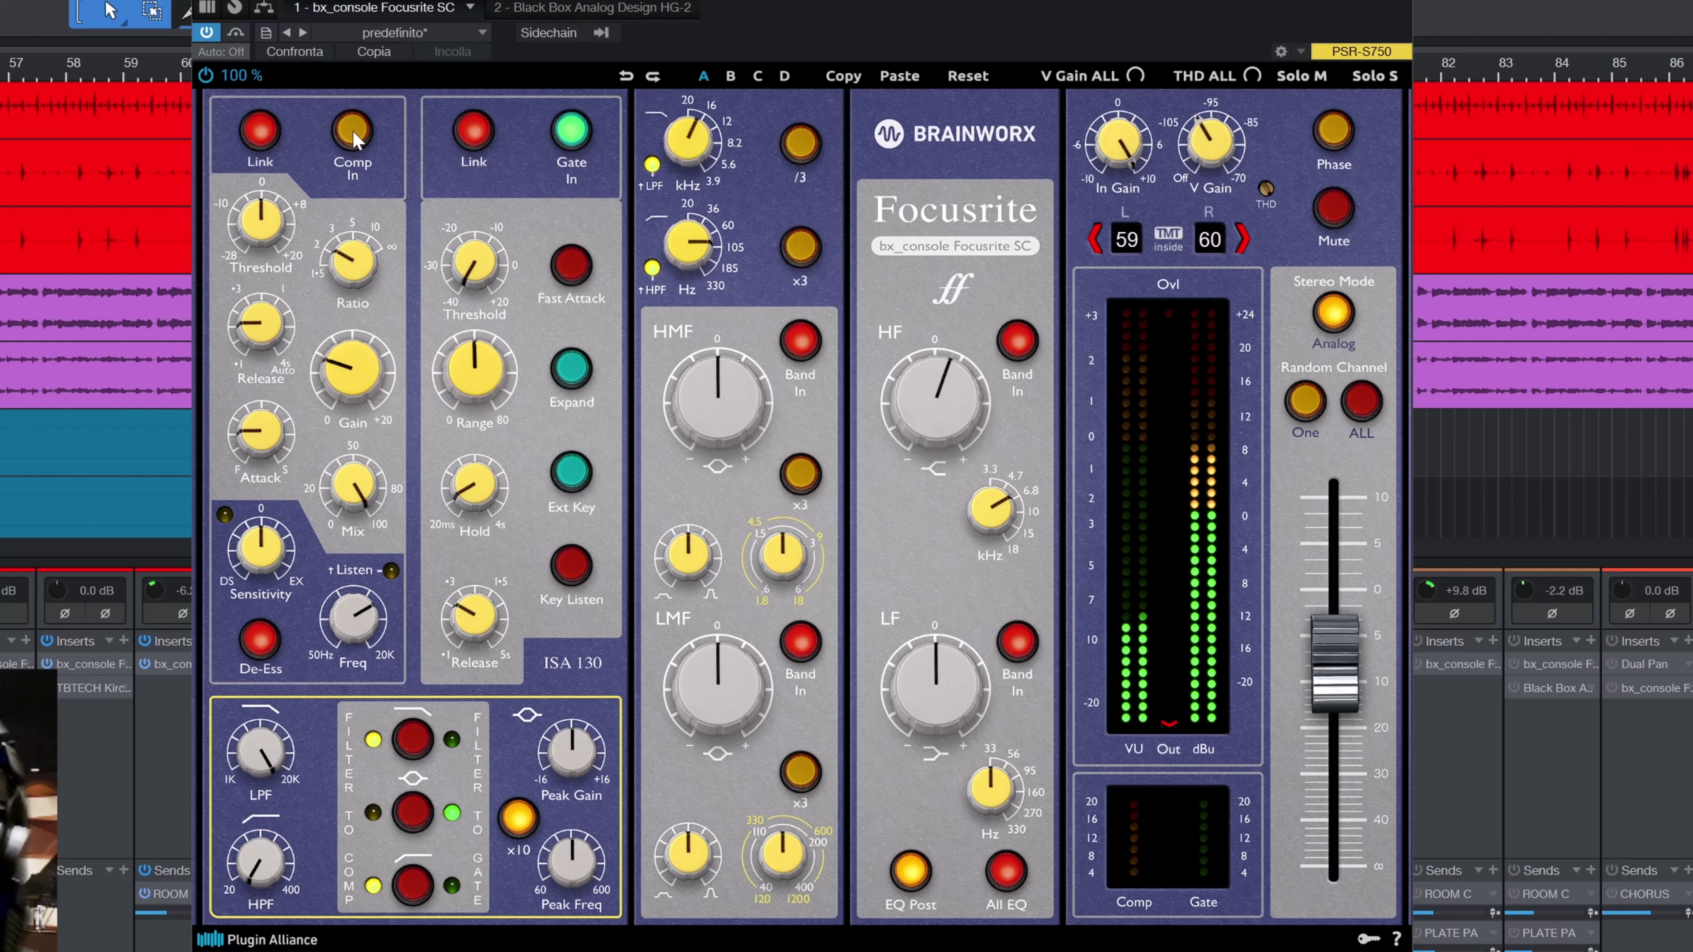
left_click(355, 135)
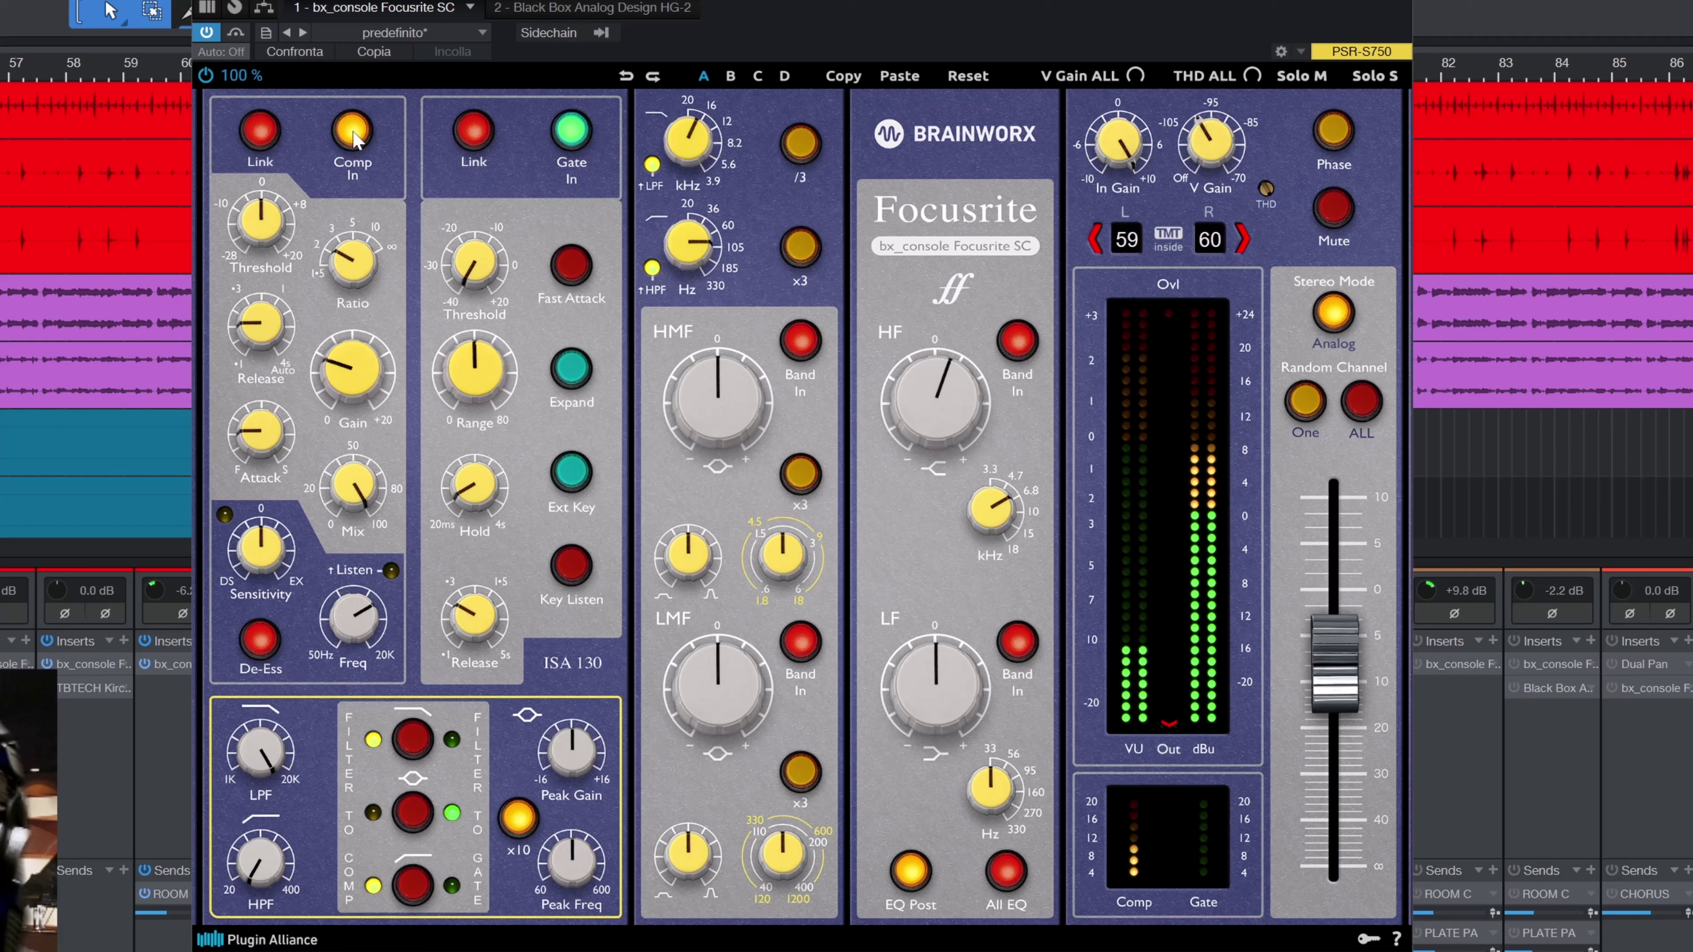
Finish comparing the Focusrite SC compressor on the Guitar Solo DI channel, and activate that channel's Black Box Analog Design HG-2
left_click(356, 136)
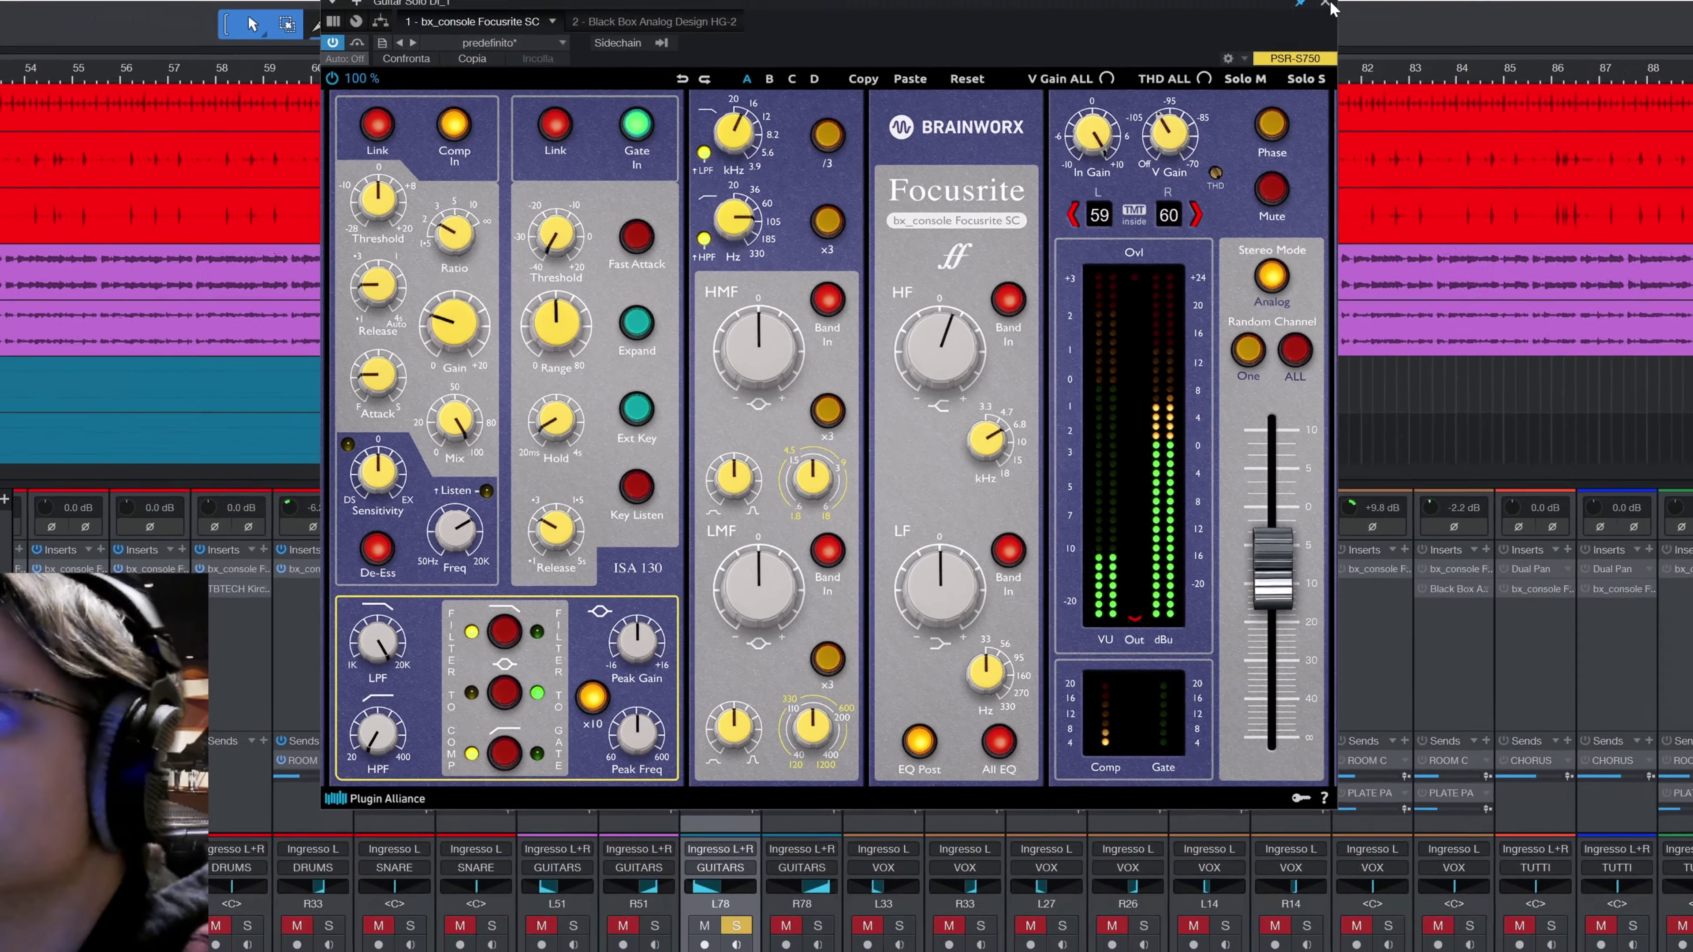
left_click(1334, 30)
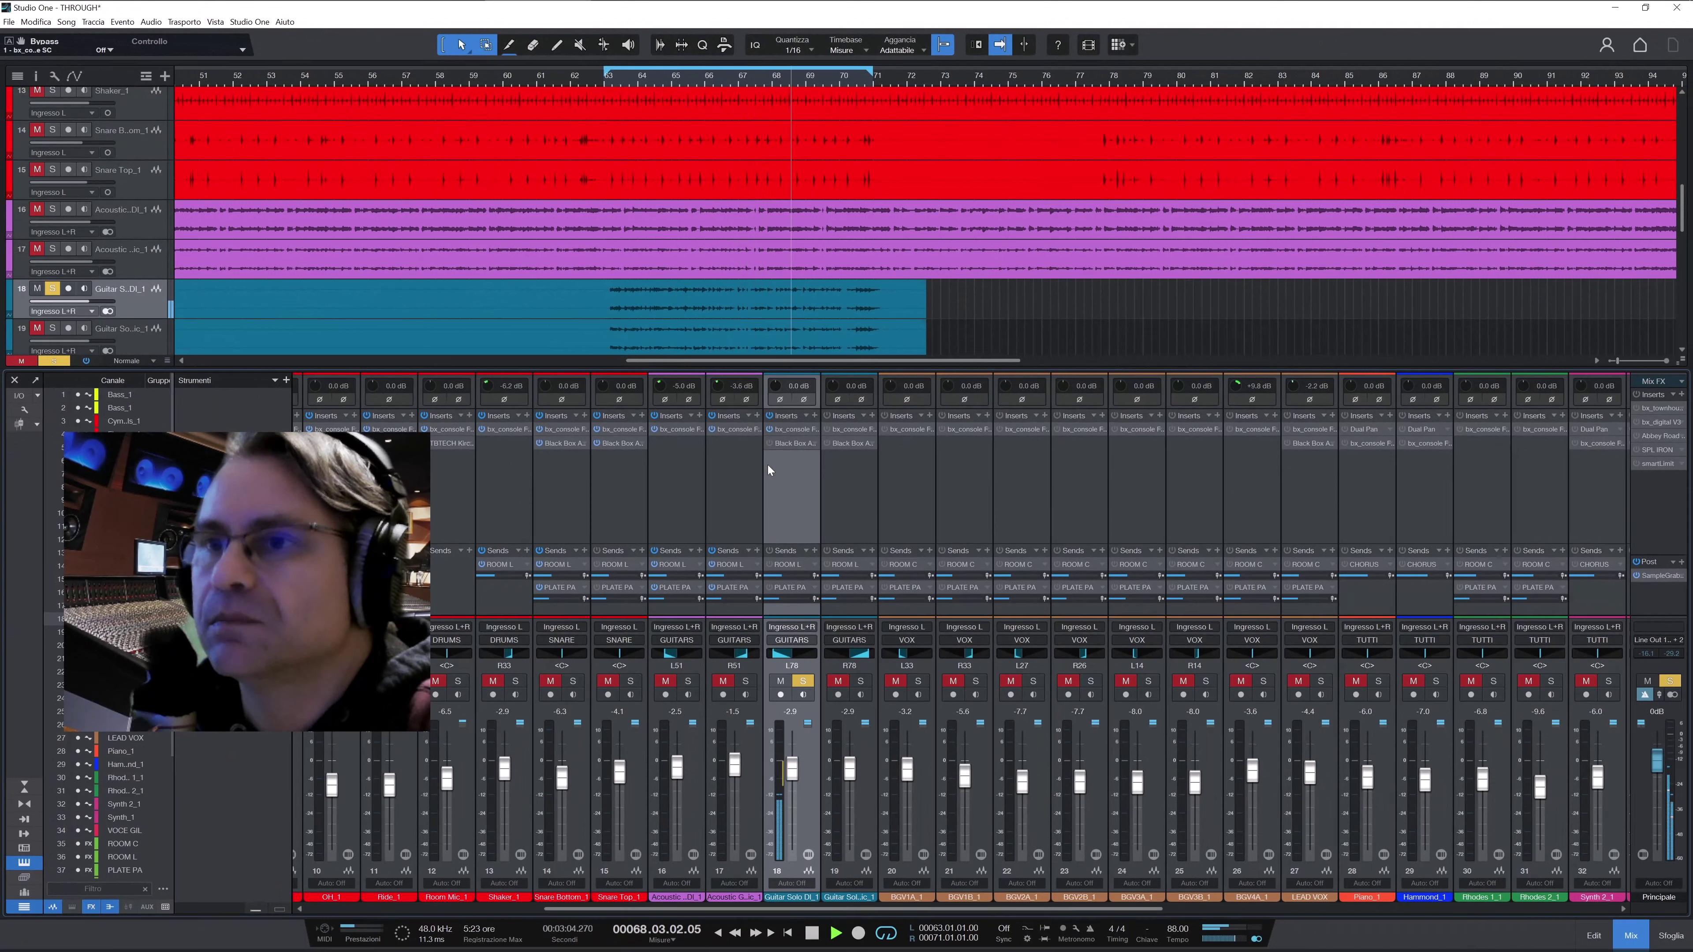
left_click(794, 442)
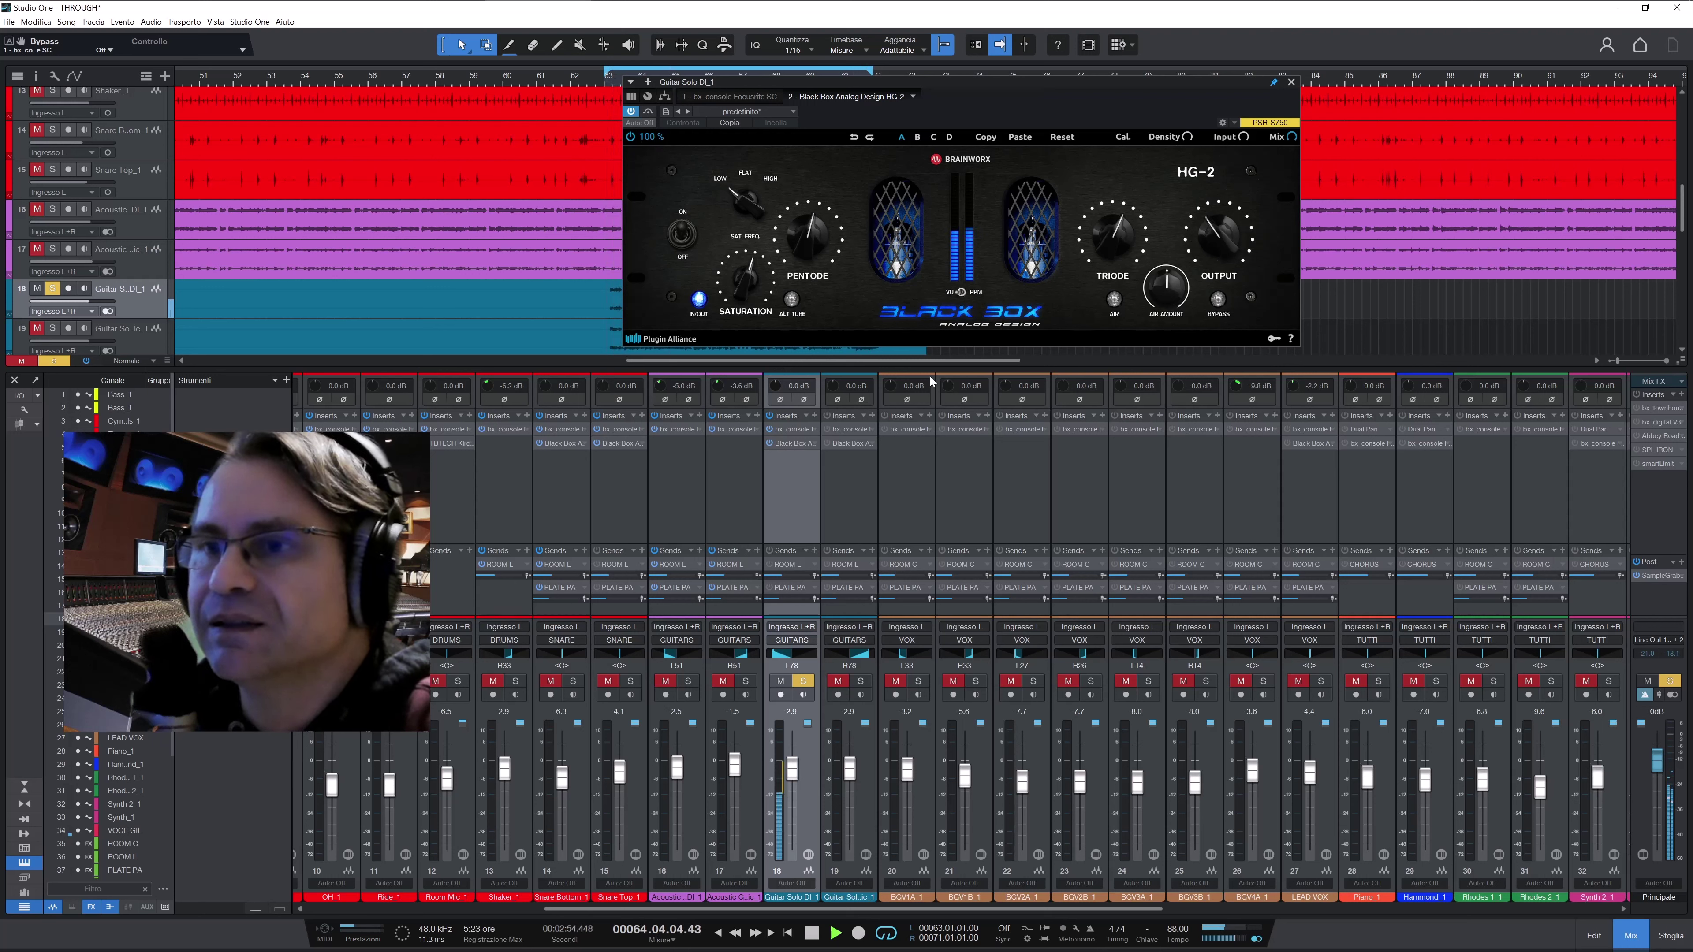
left_click(1291, 83)
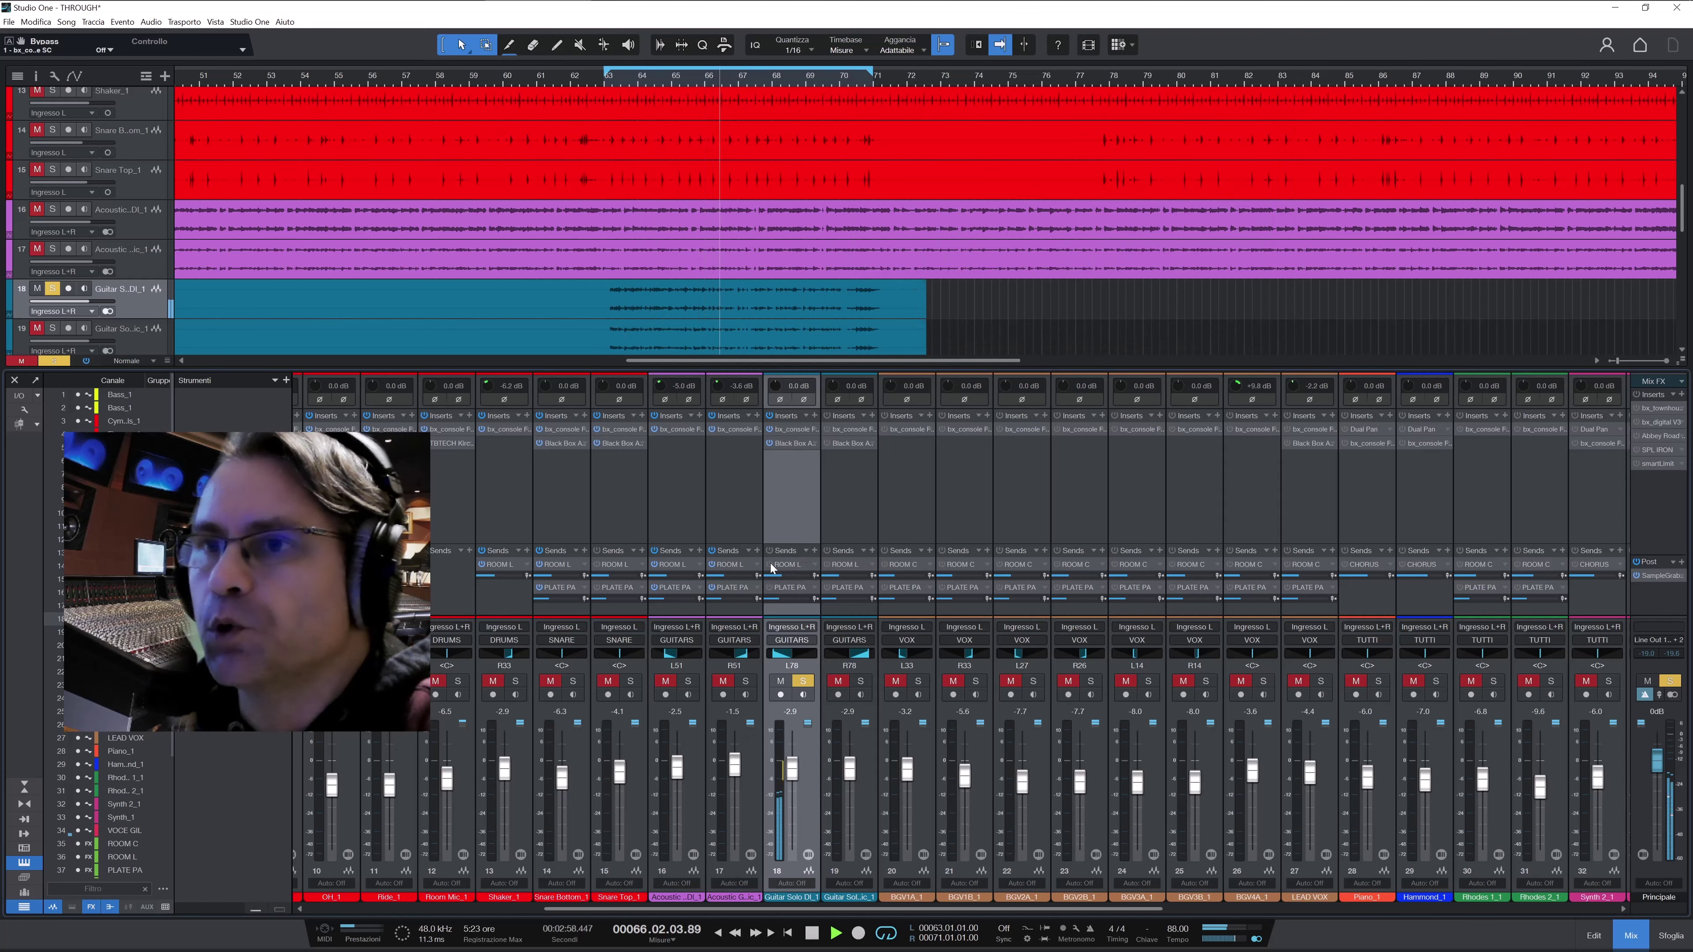
Move the solo from the Guitar Solo DI channel to the Guitar Solo Mic channel, and activate its bx_console Focusrite SC
left_click(860, 681)
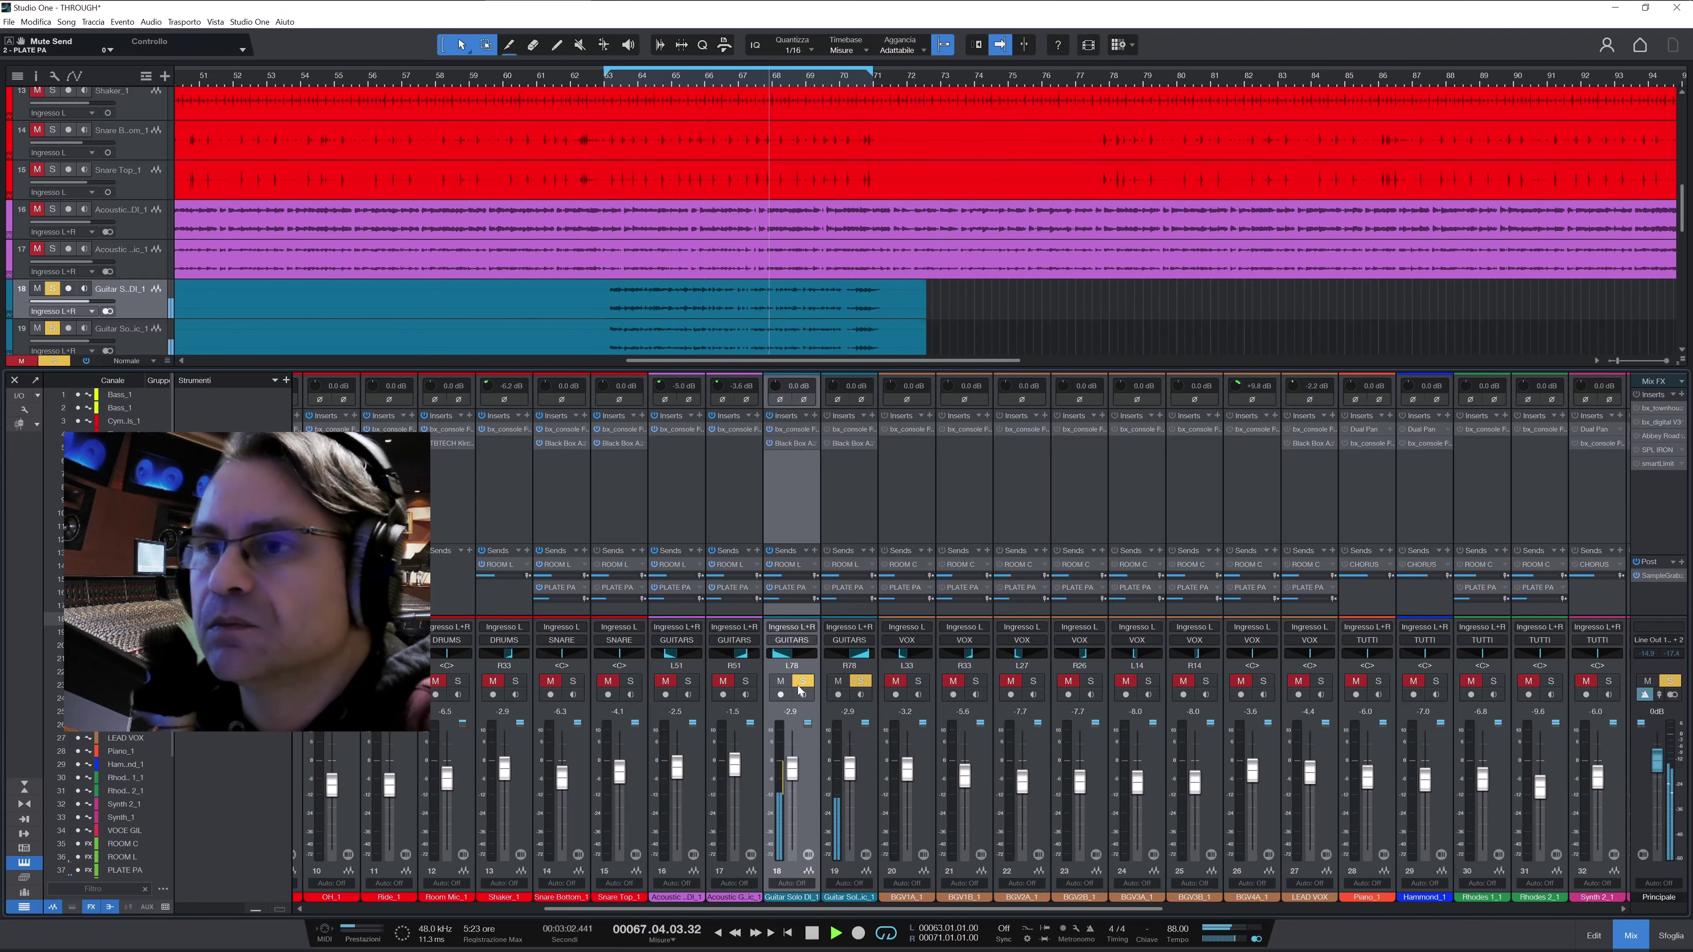
left_click(871, 754)
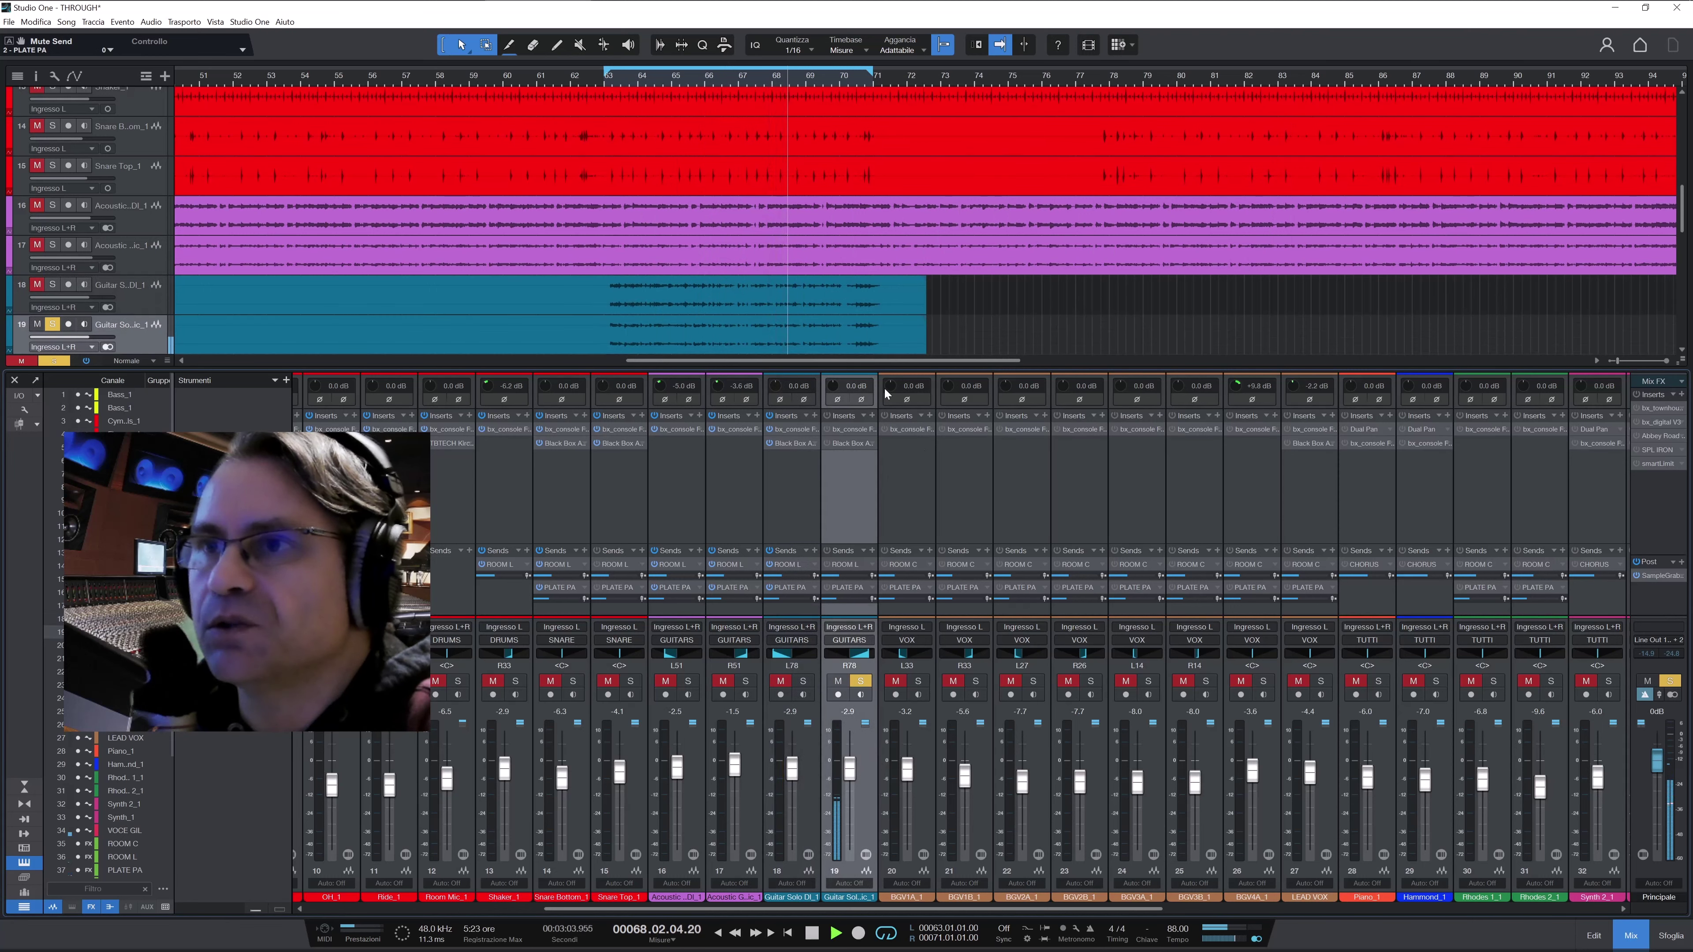
left_click(849, 430)
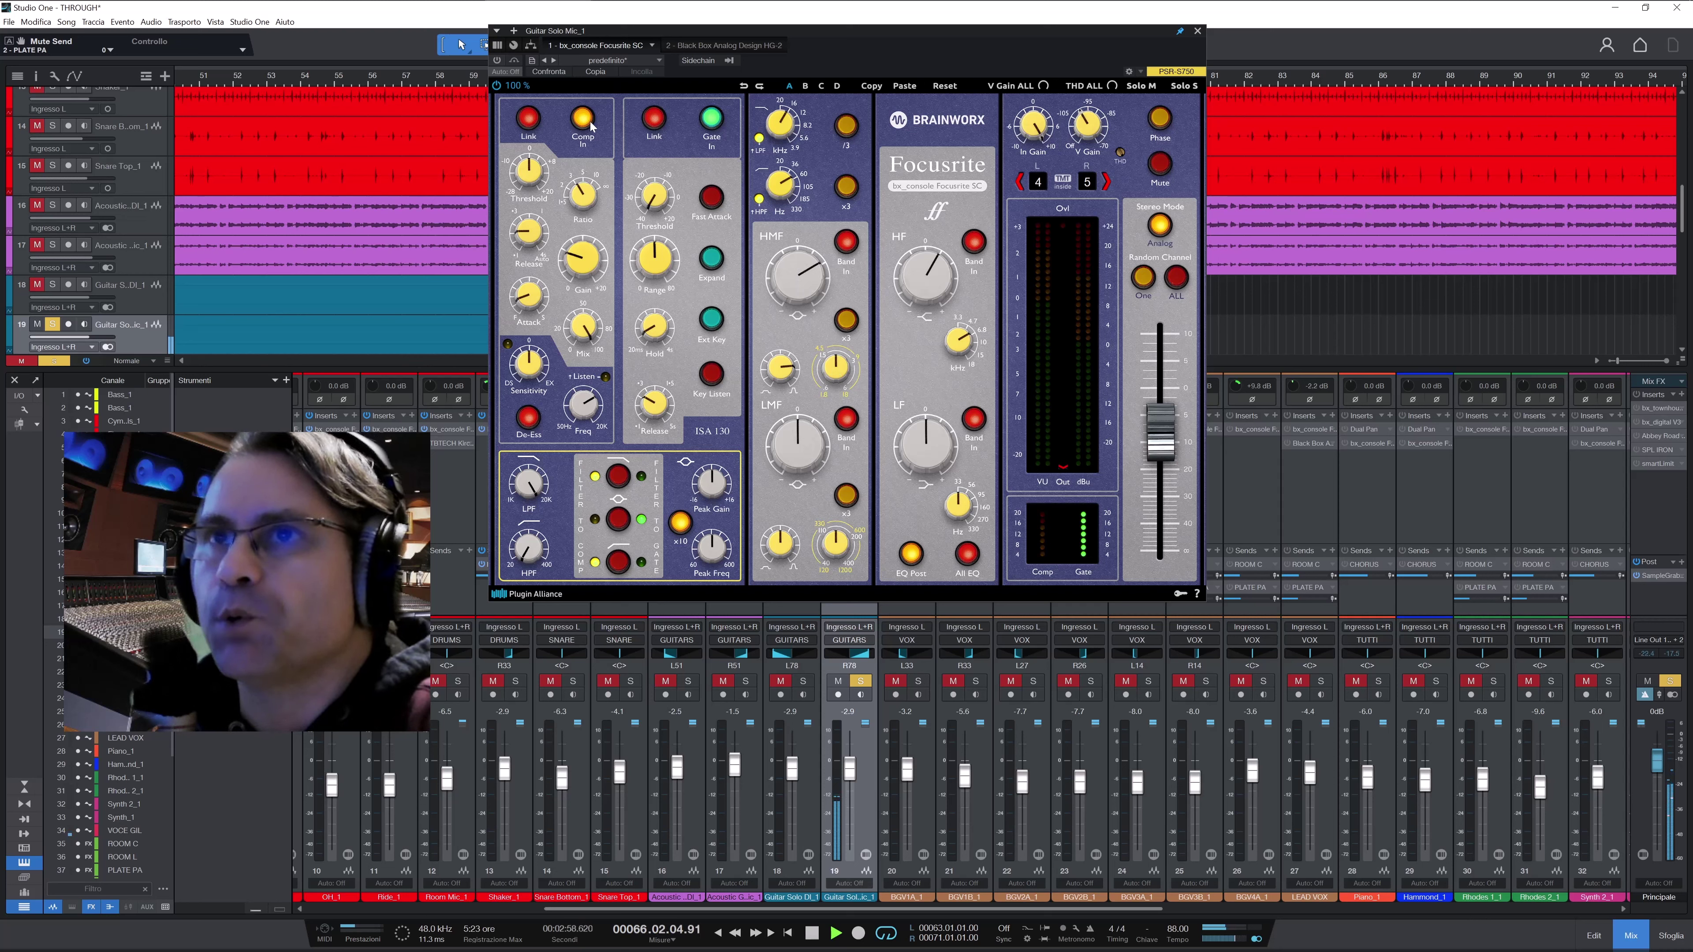
left_click(497, 60)
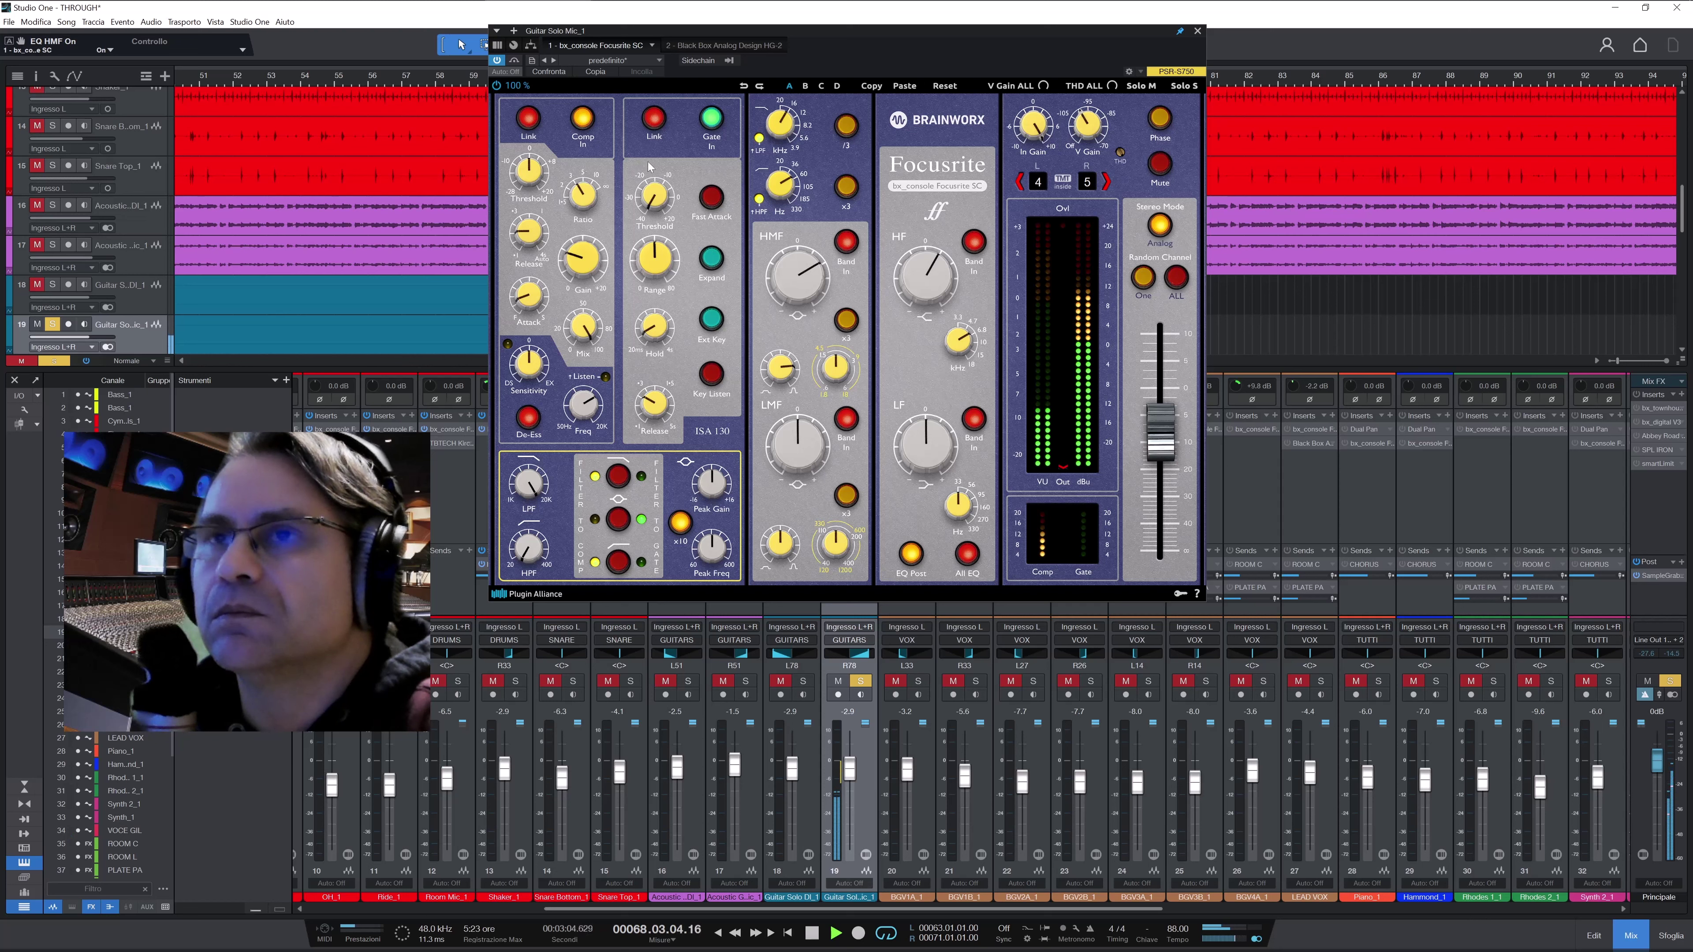
Compare the Guitar Solo Mic sound with the Focusrite SC compressor off and on, and with the whole plugin bypassed and active
left_click(587, 120)
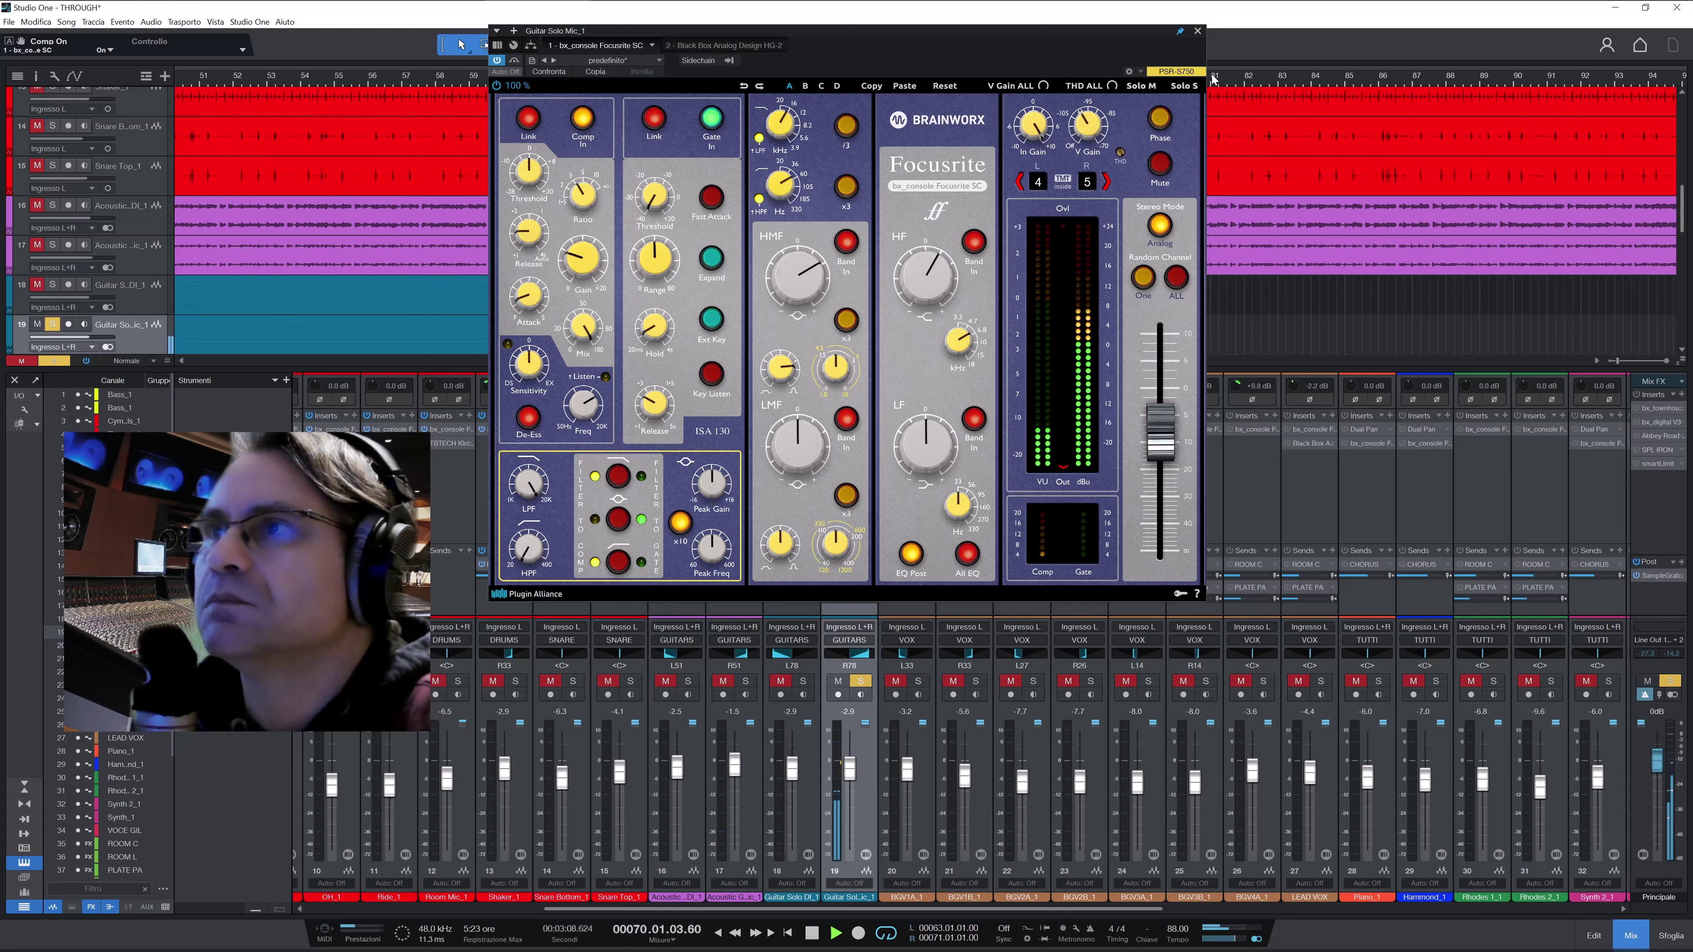
left_click(514, 61)
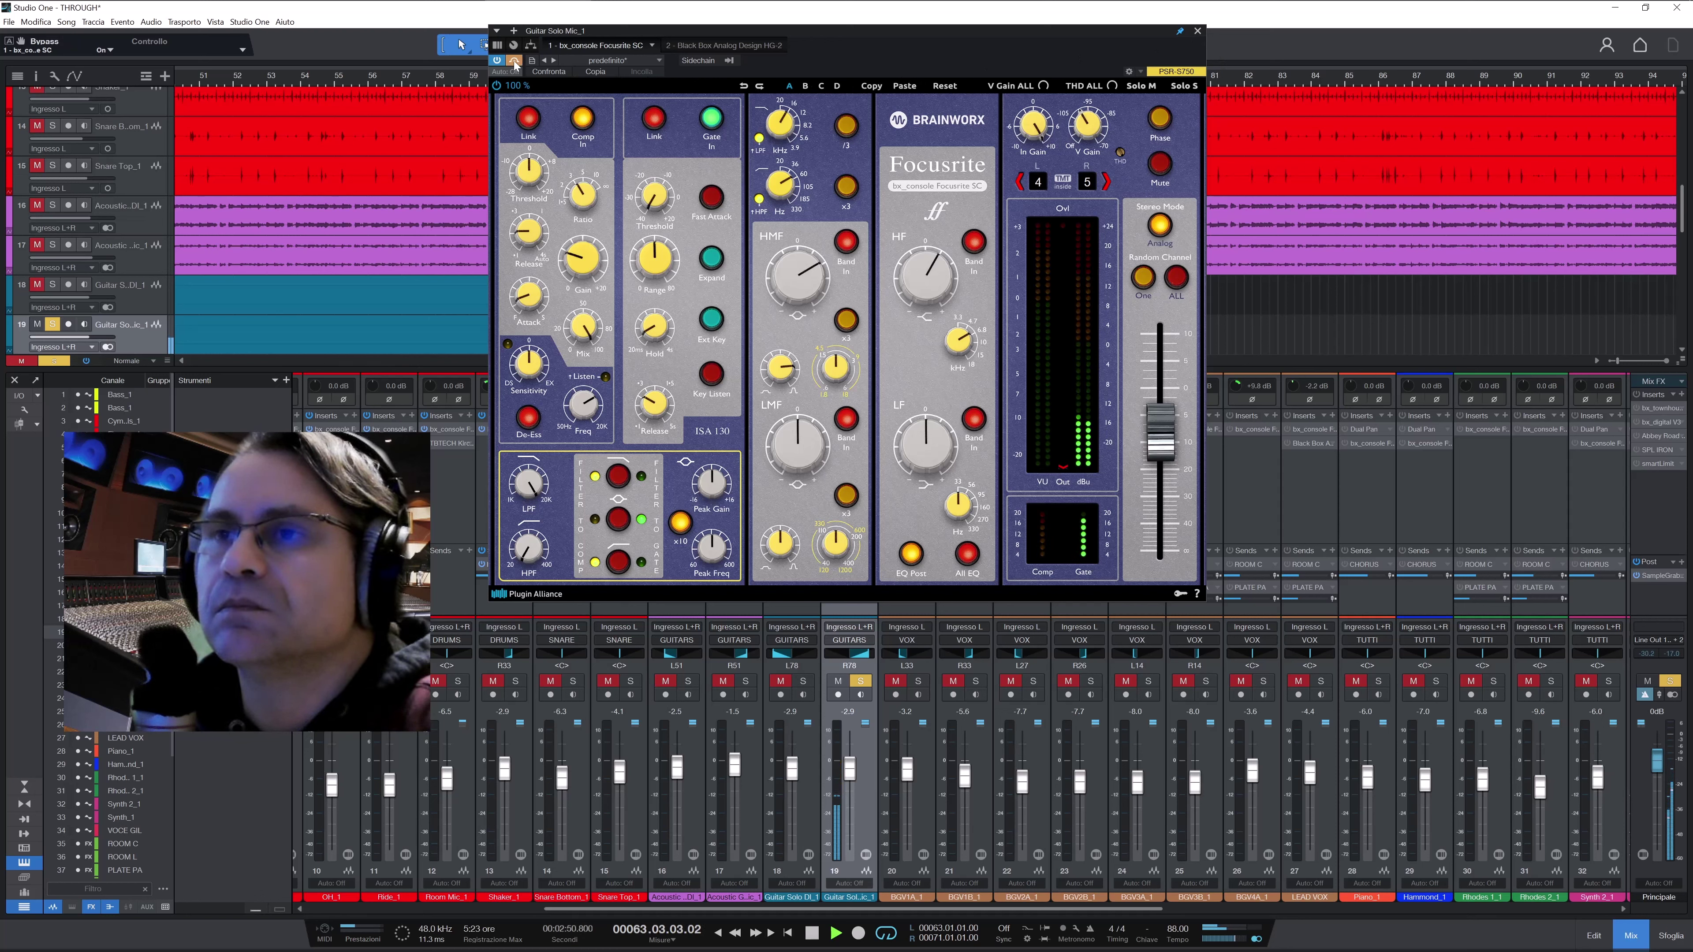
left_click(514, 61)
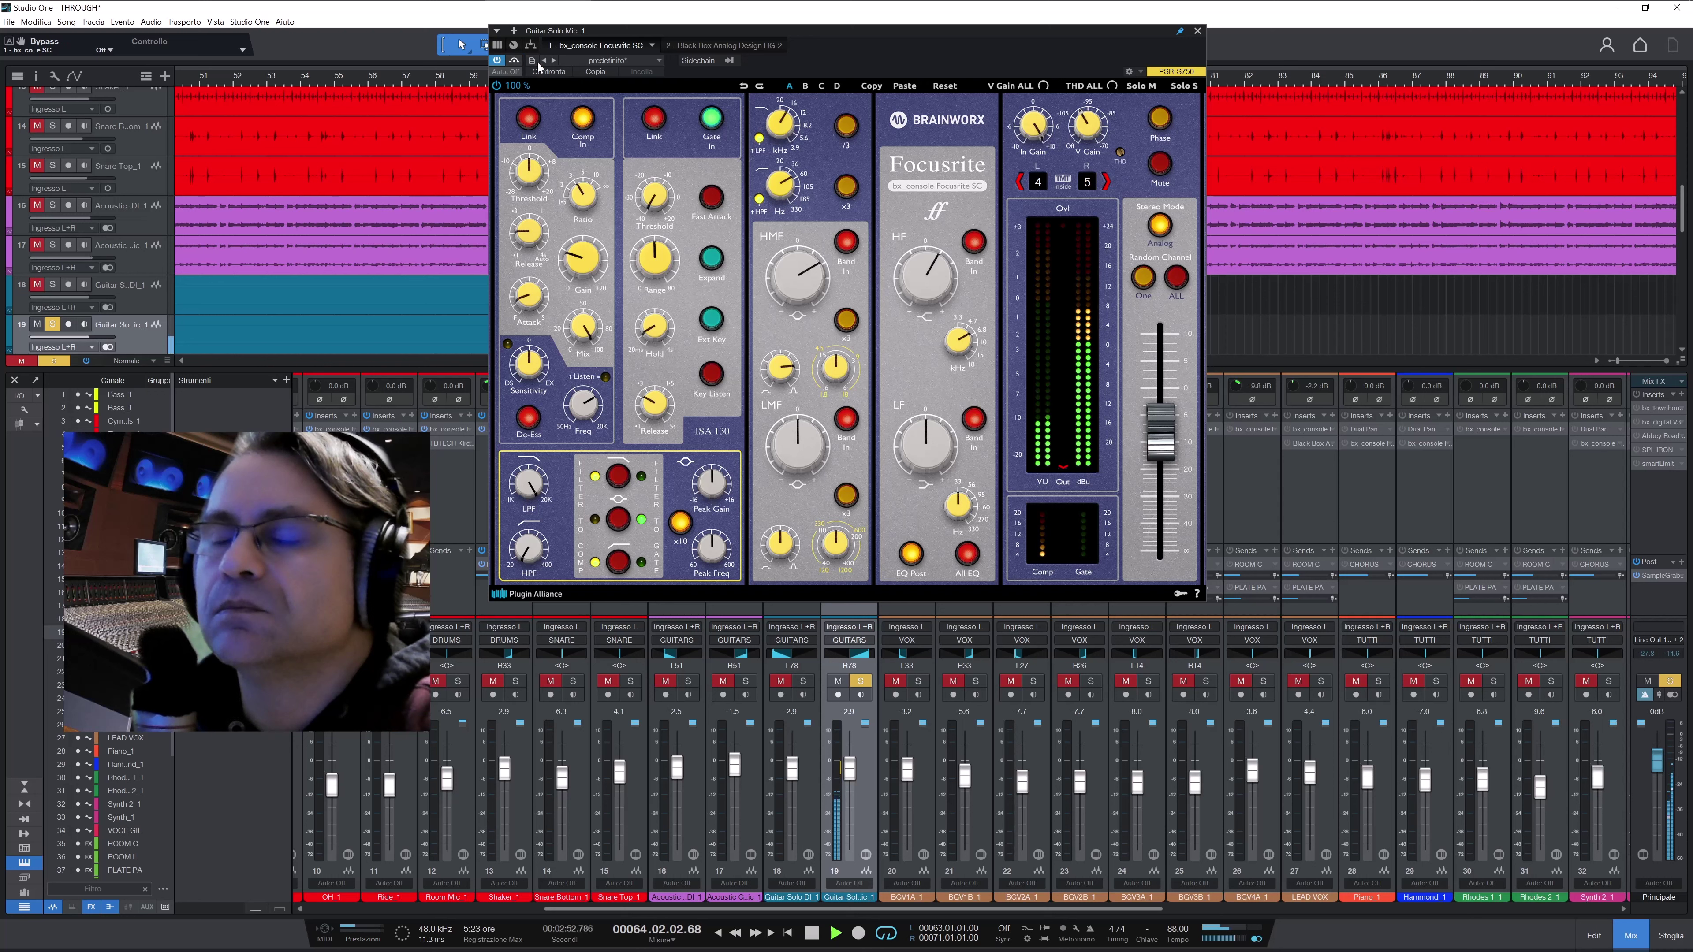
left_click(1198, 31)
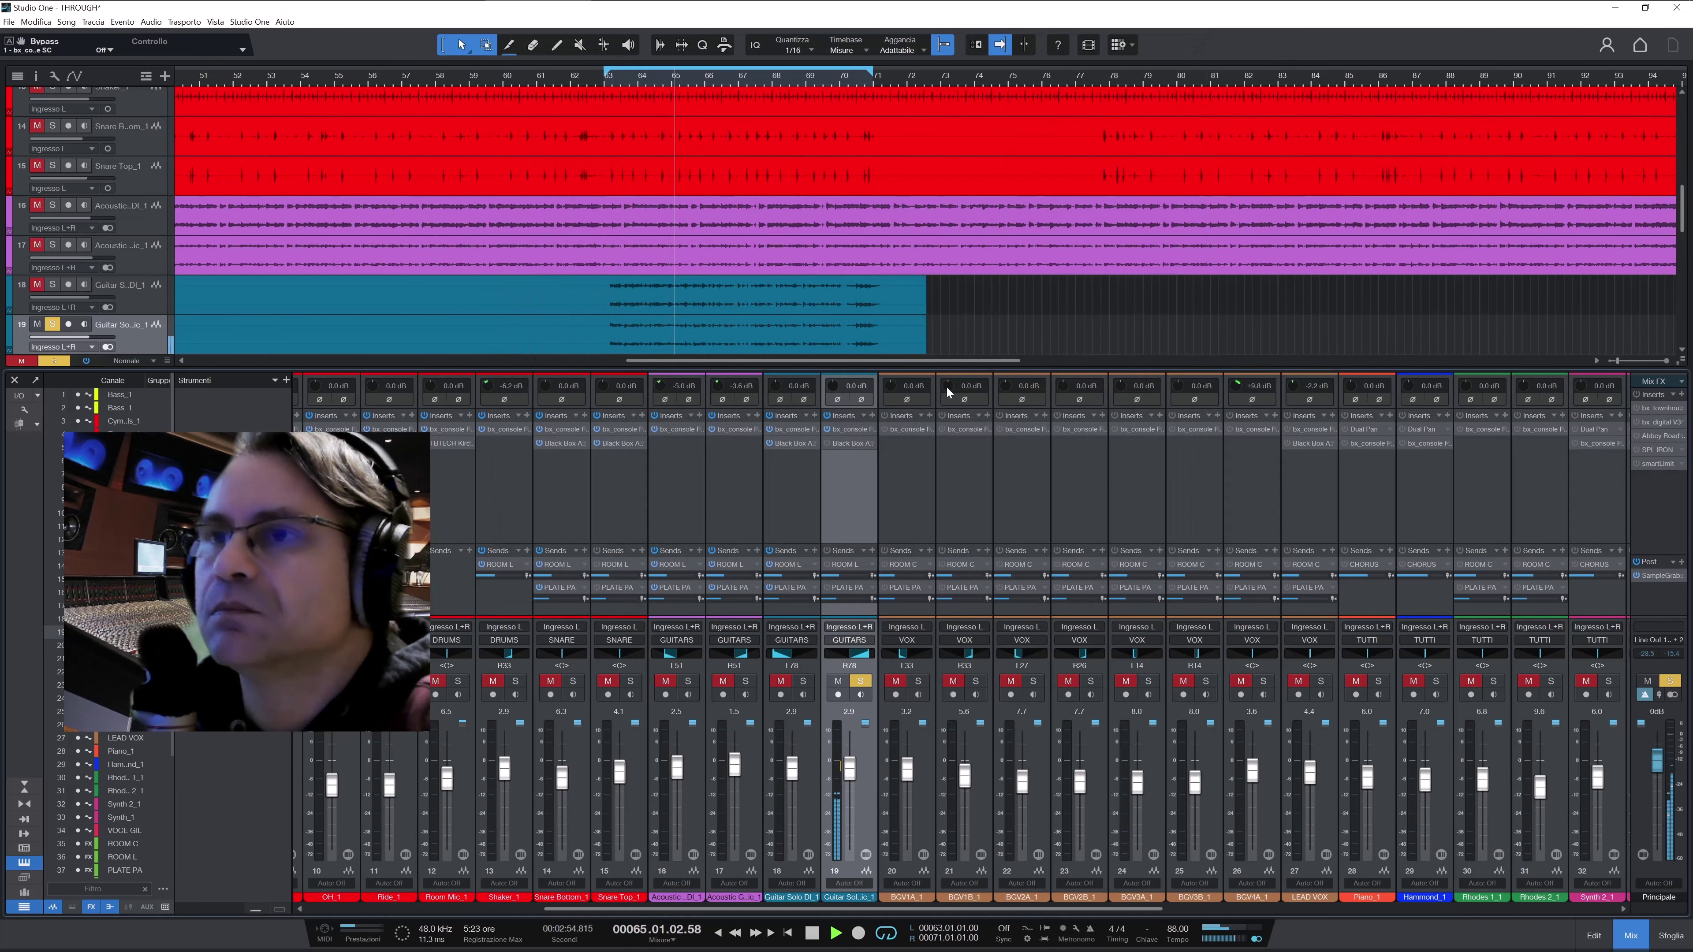
Open and activate the Black Box Analog Design HG-2 on the Guitar Solo Mic channel
left_click(841, 444)
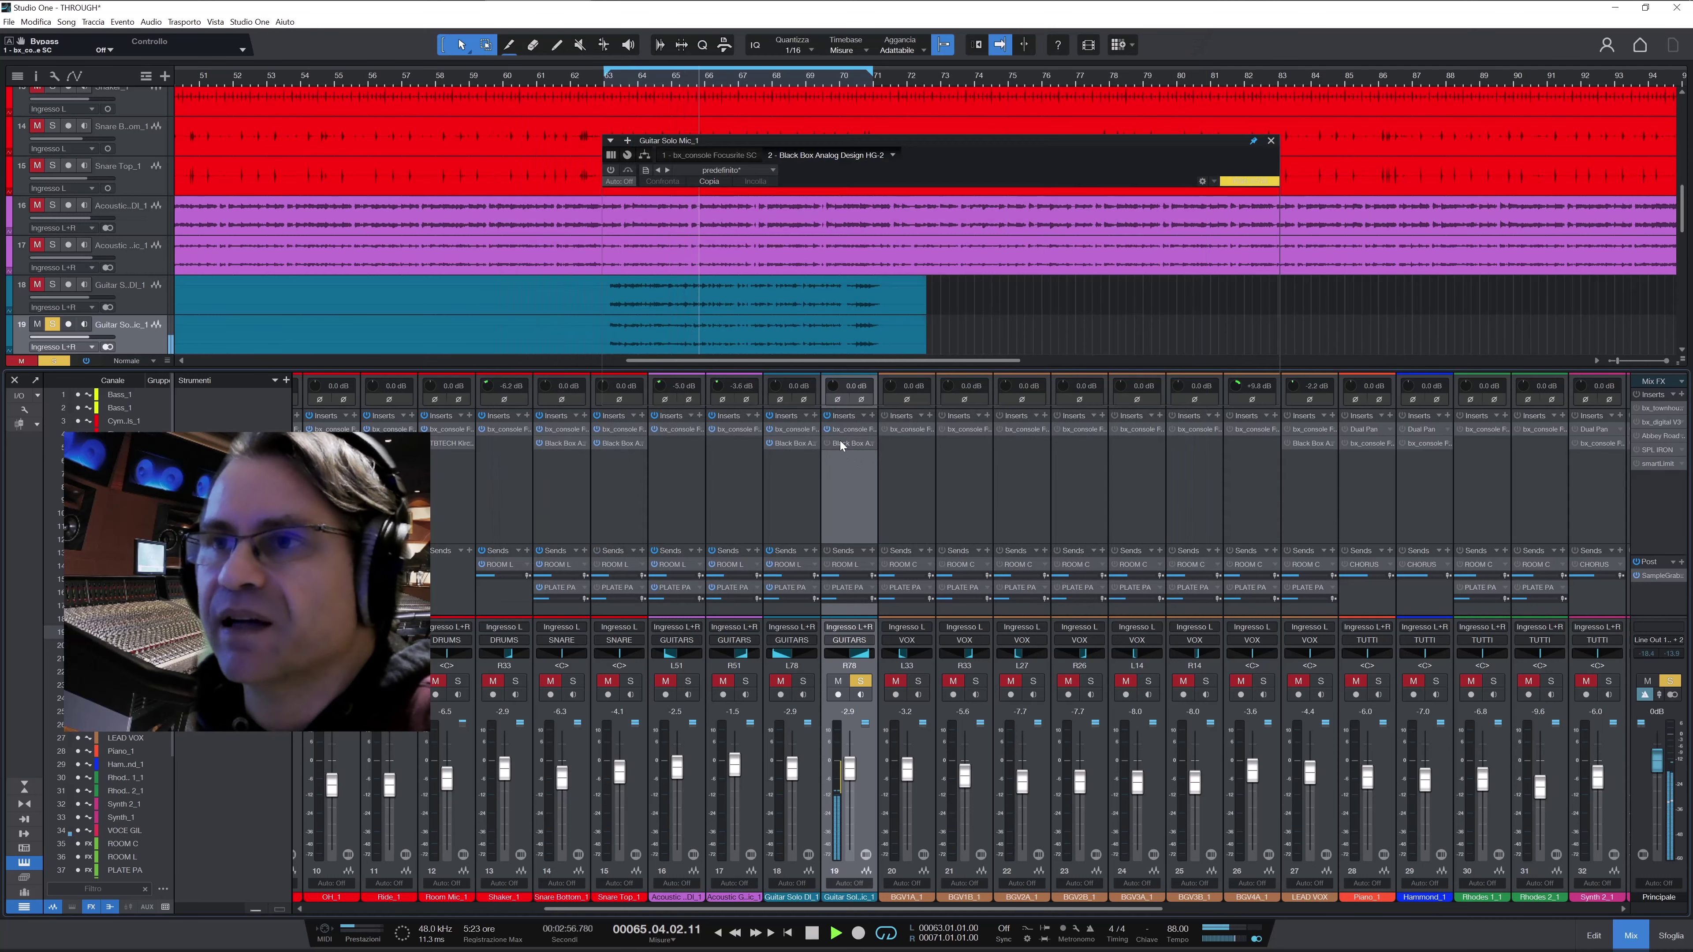
left_click(611, 172)
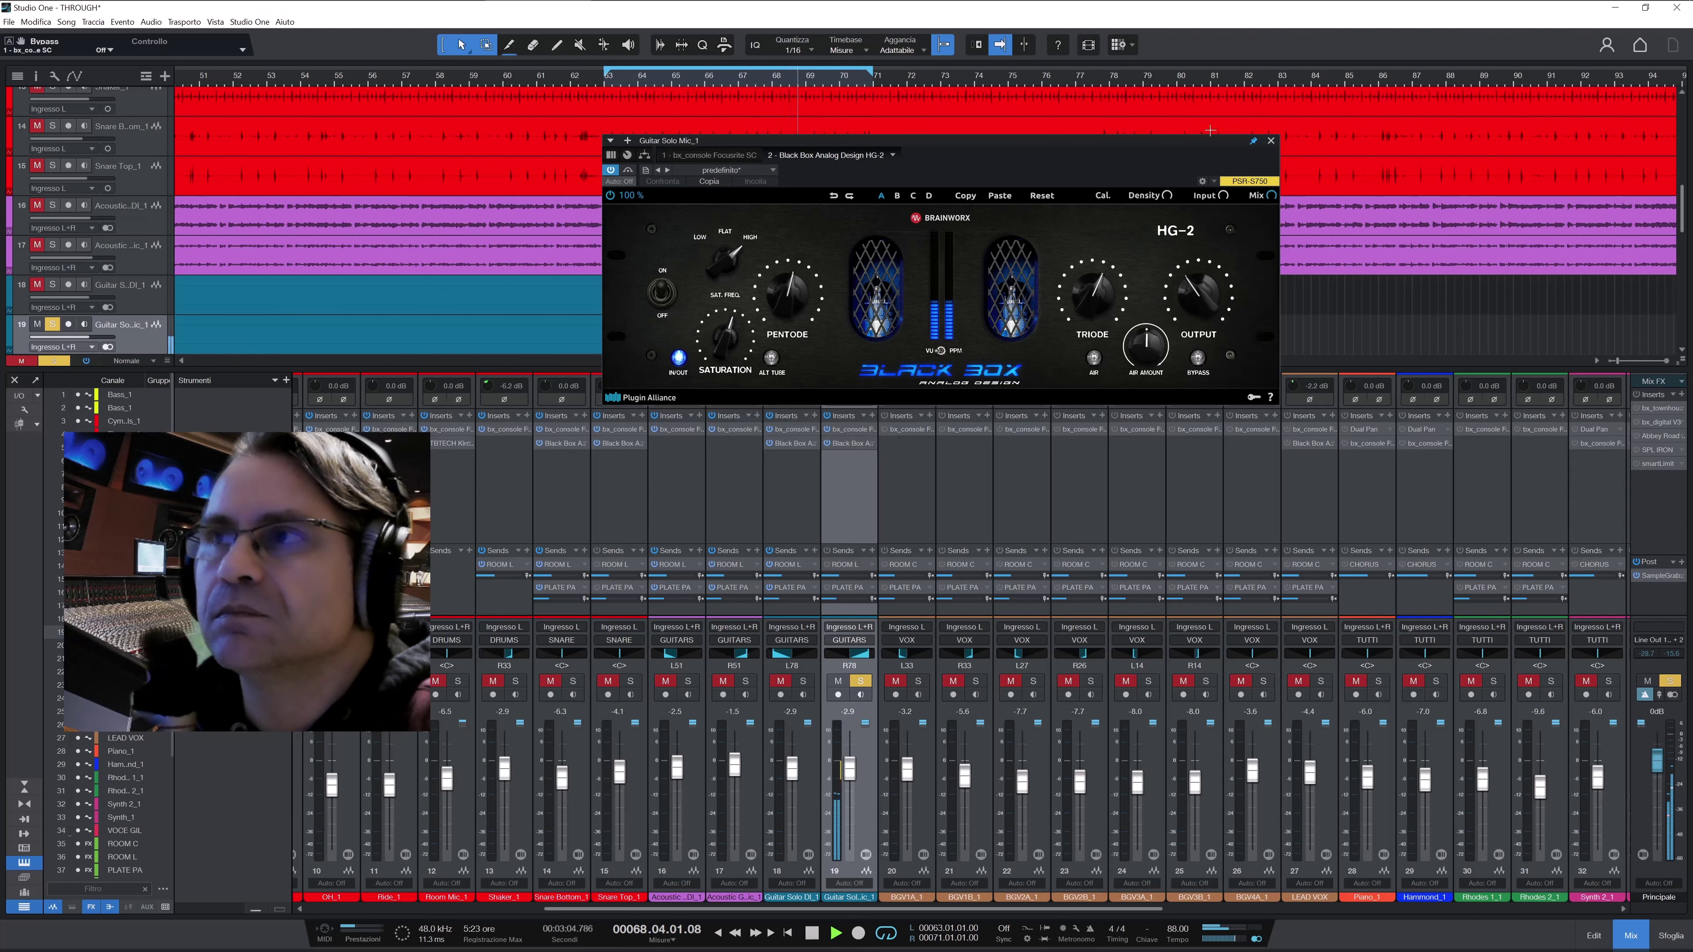
left_click(1271, 141)
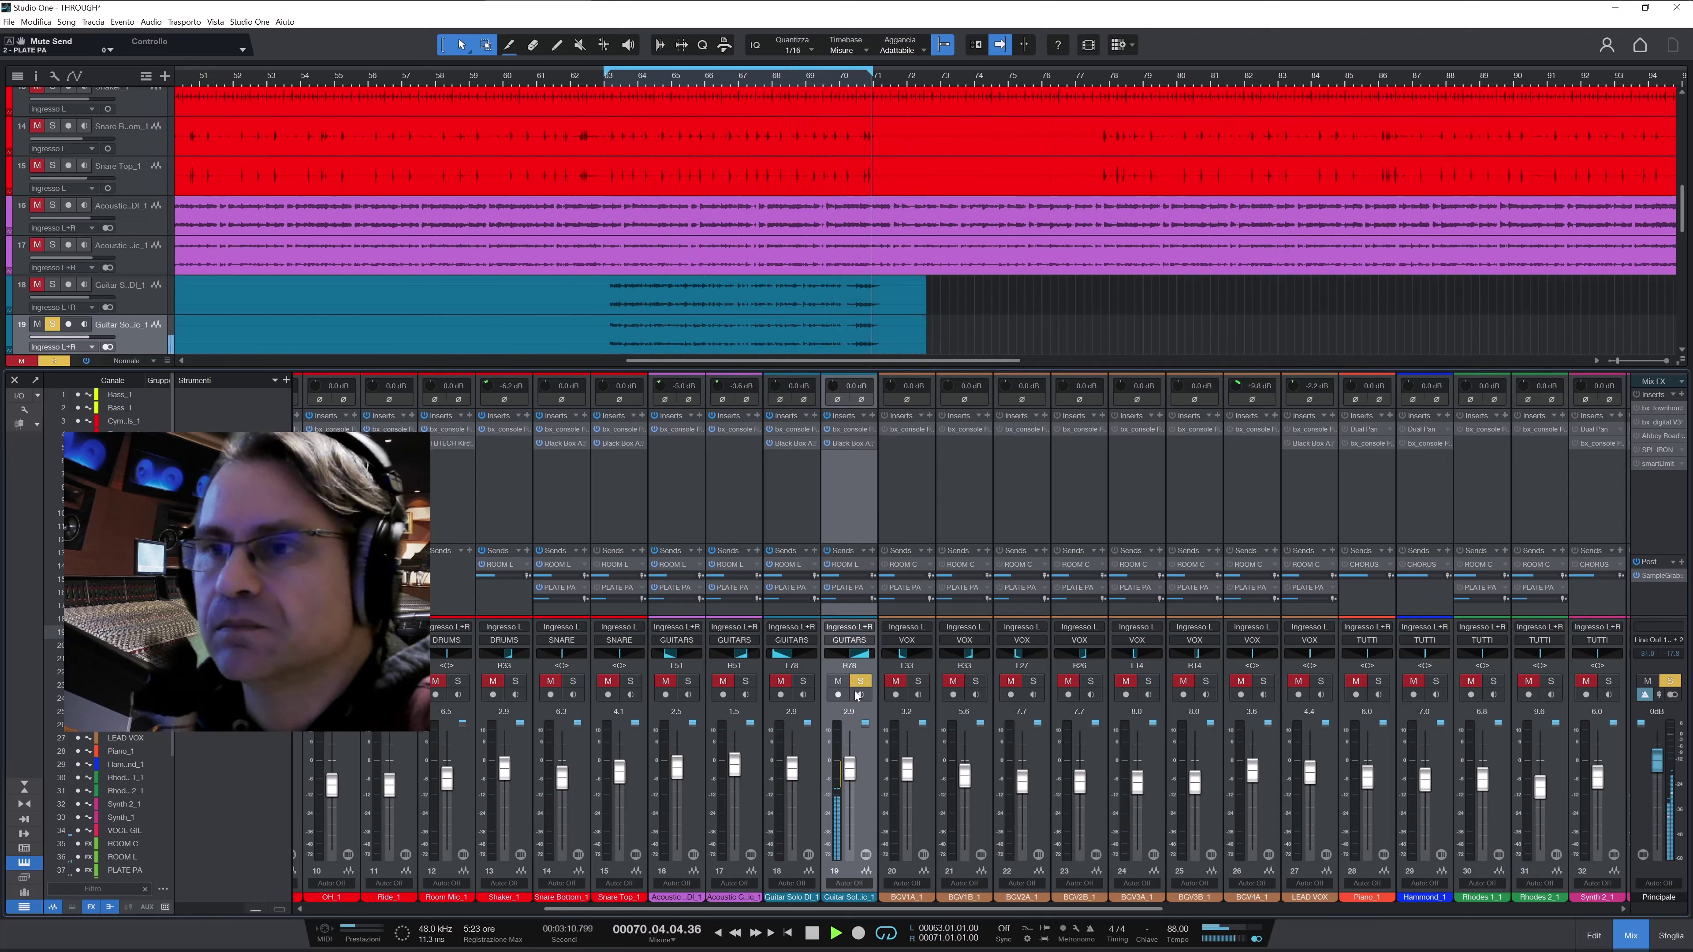
Solo the Guitar Solo DI and Mic channels together, and compare all their inserts off and on
left_click(804, 681)
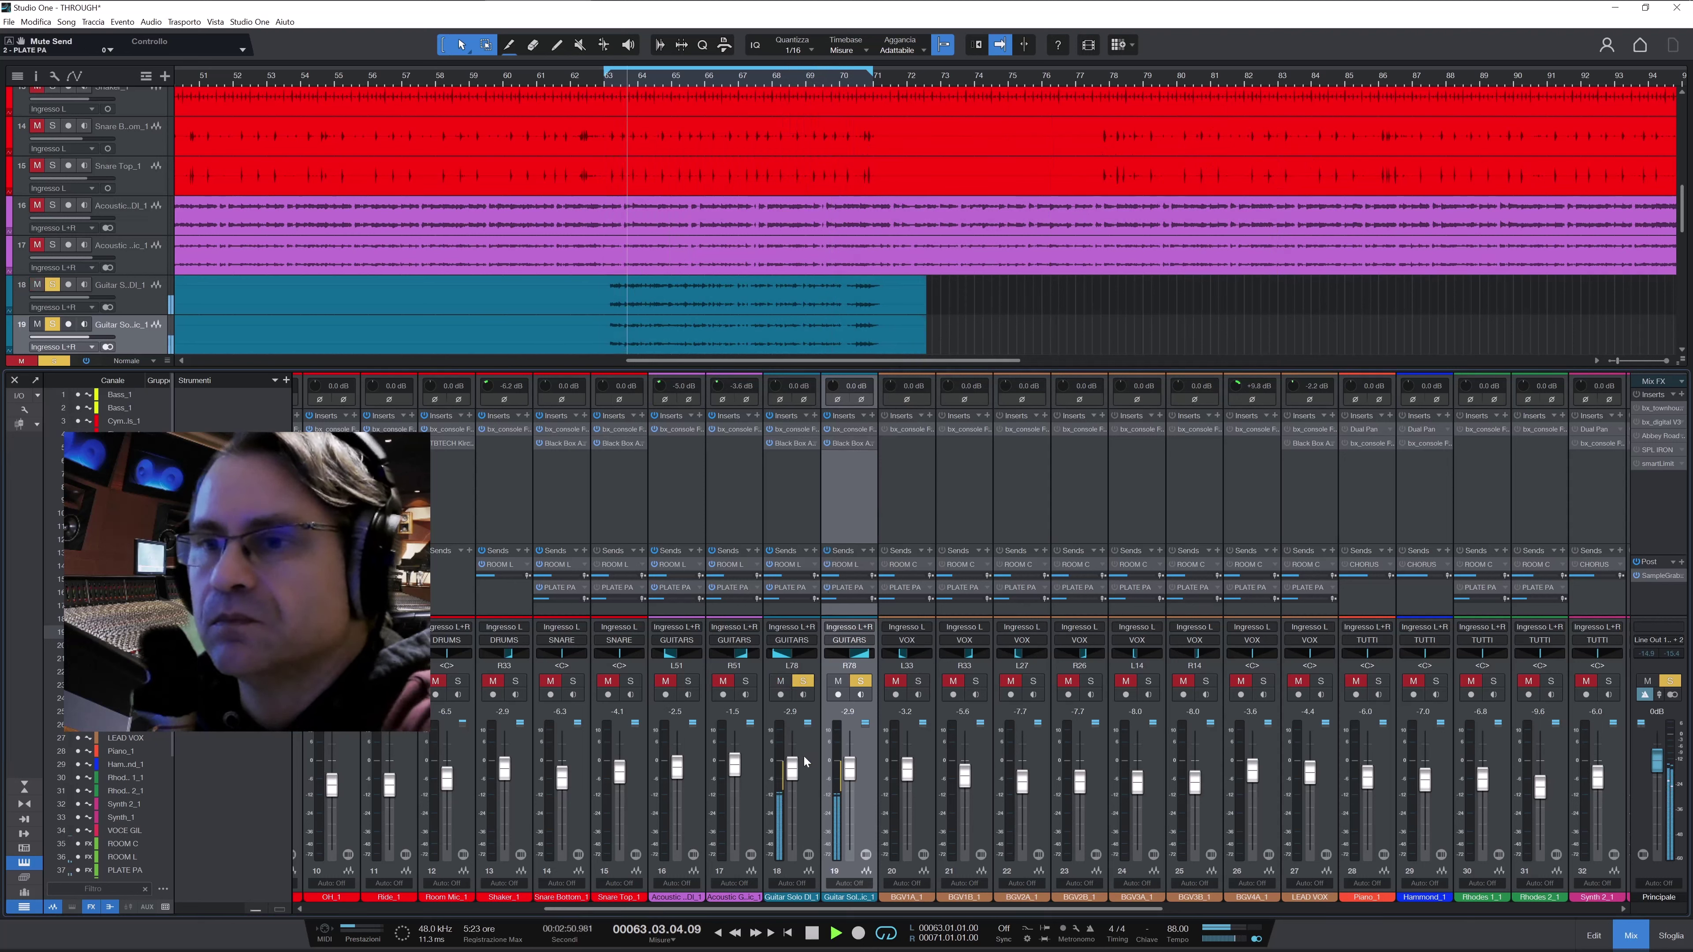
left_click(773, 467)
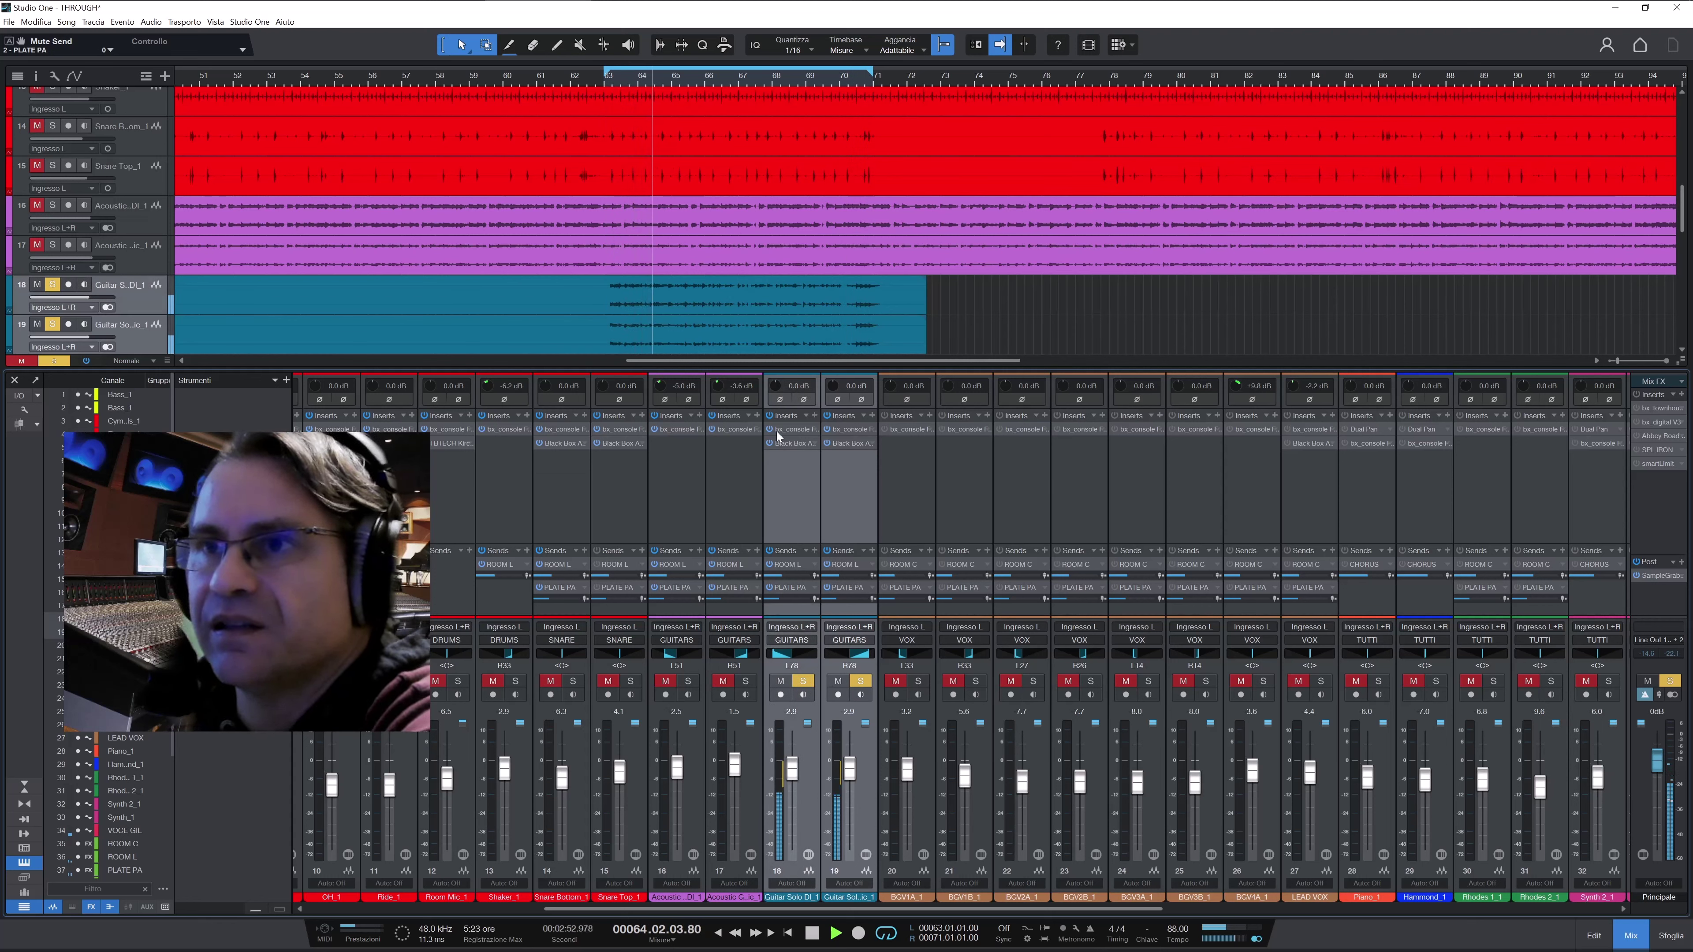
left_click(770, 416)
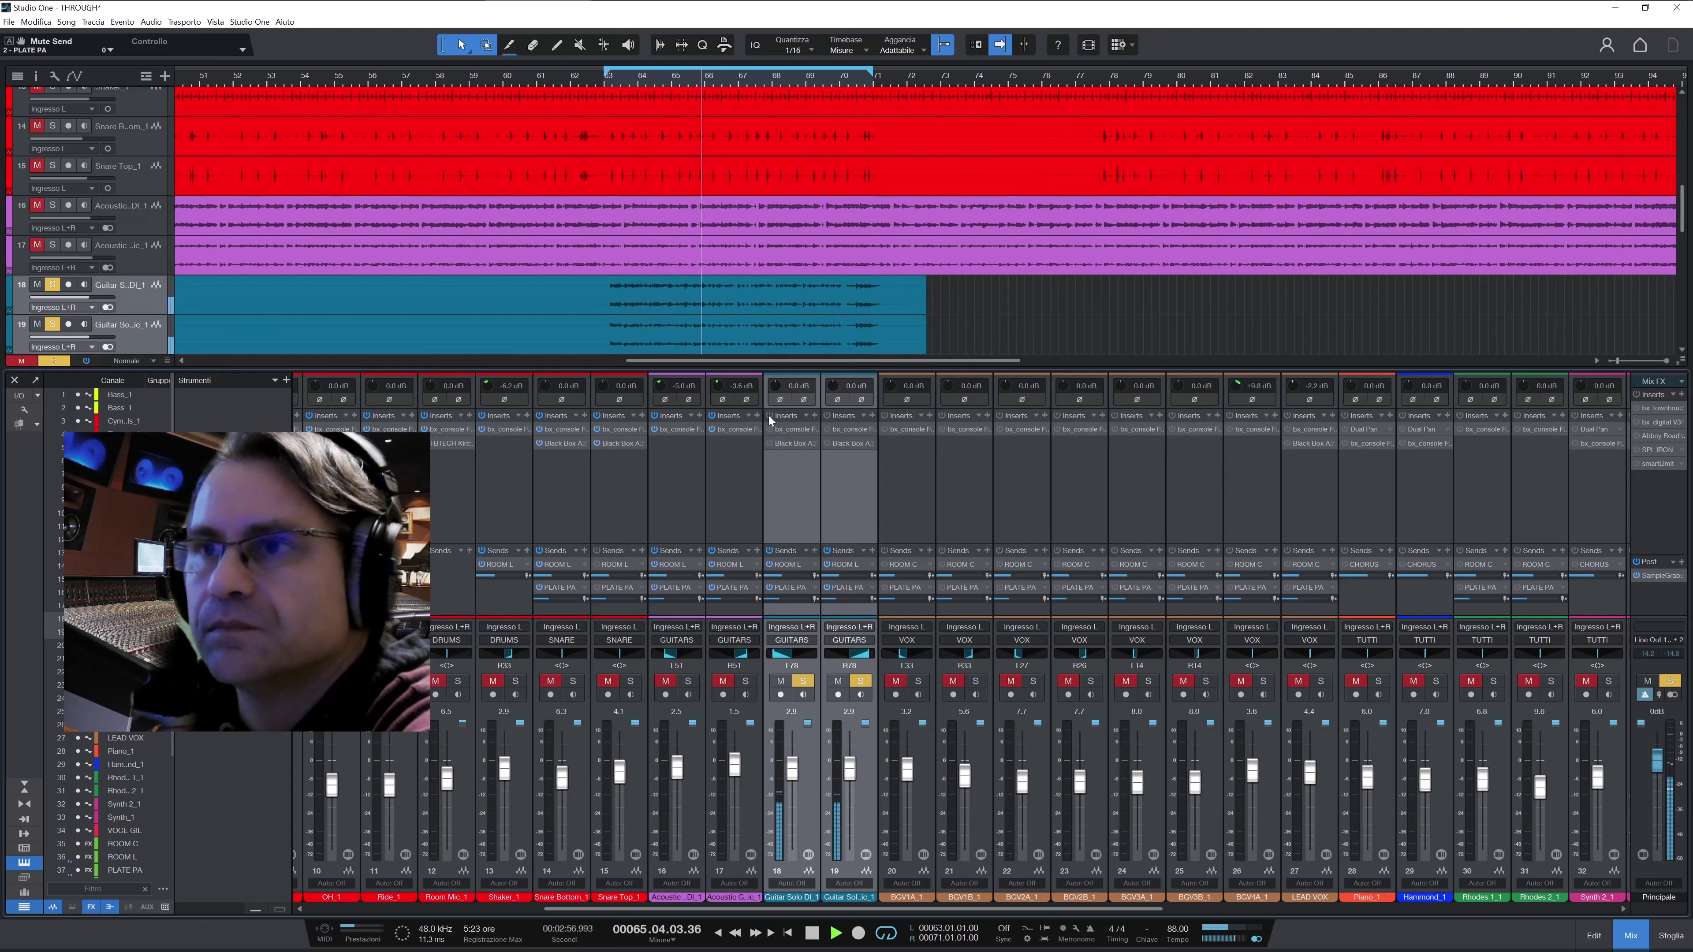
left_click(770, 415)
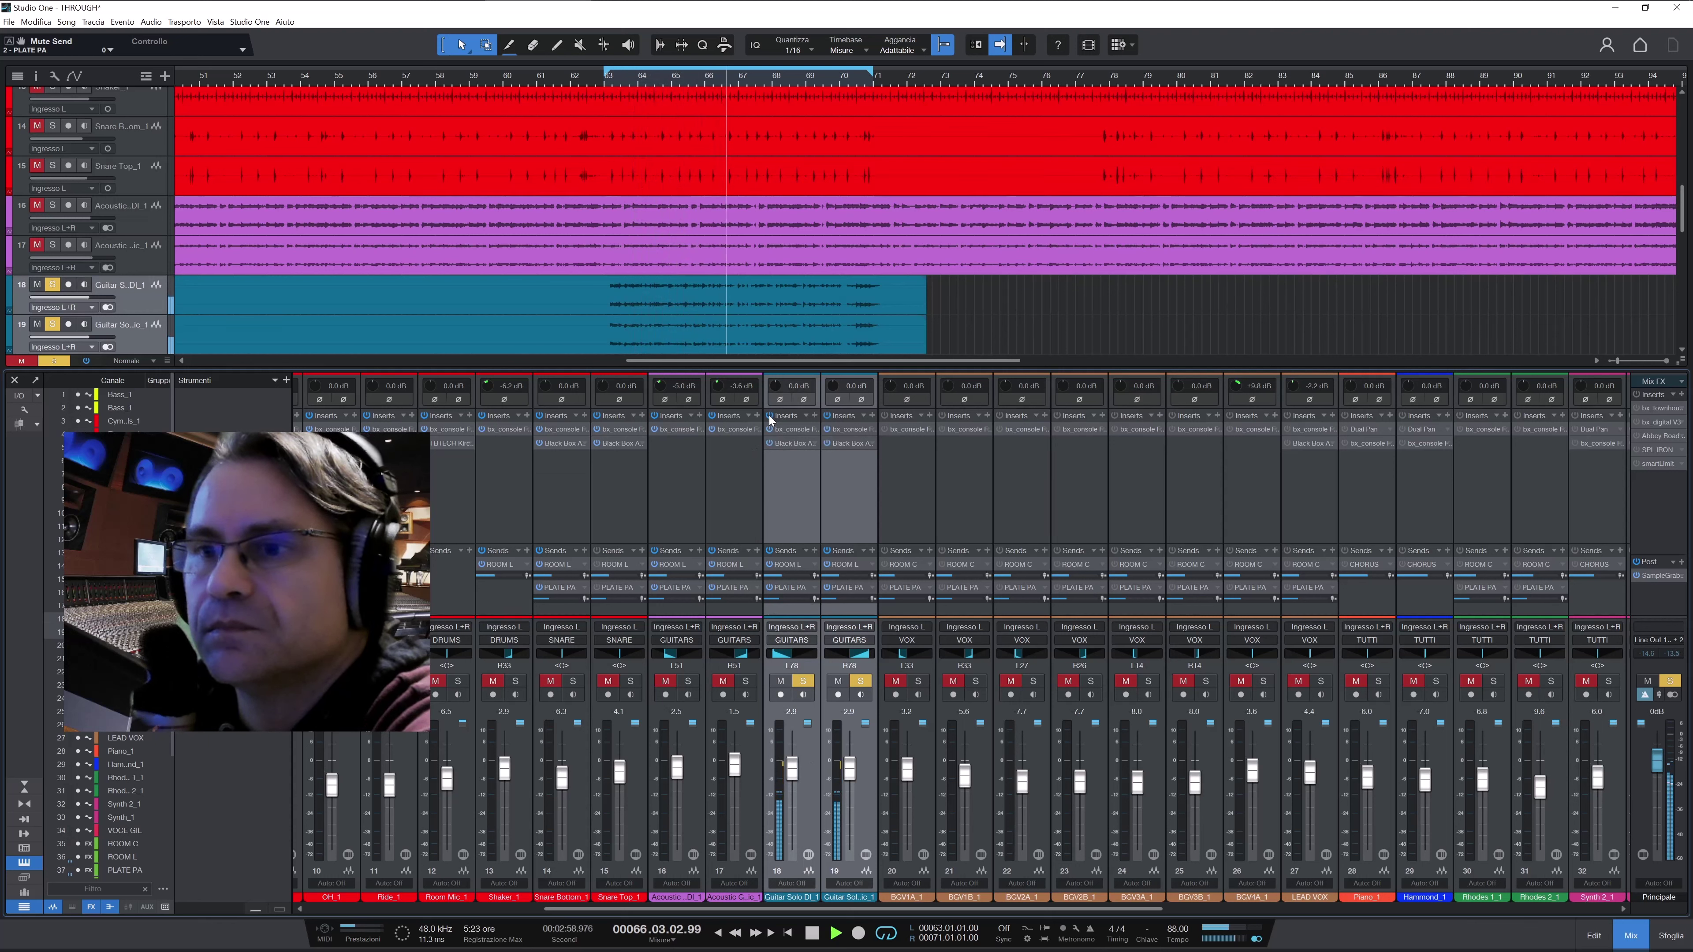
left_click(770, 416)
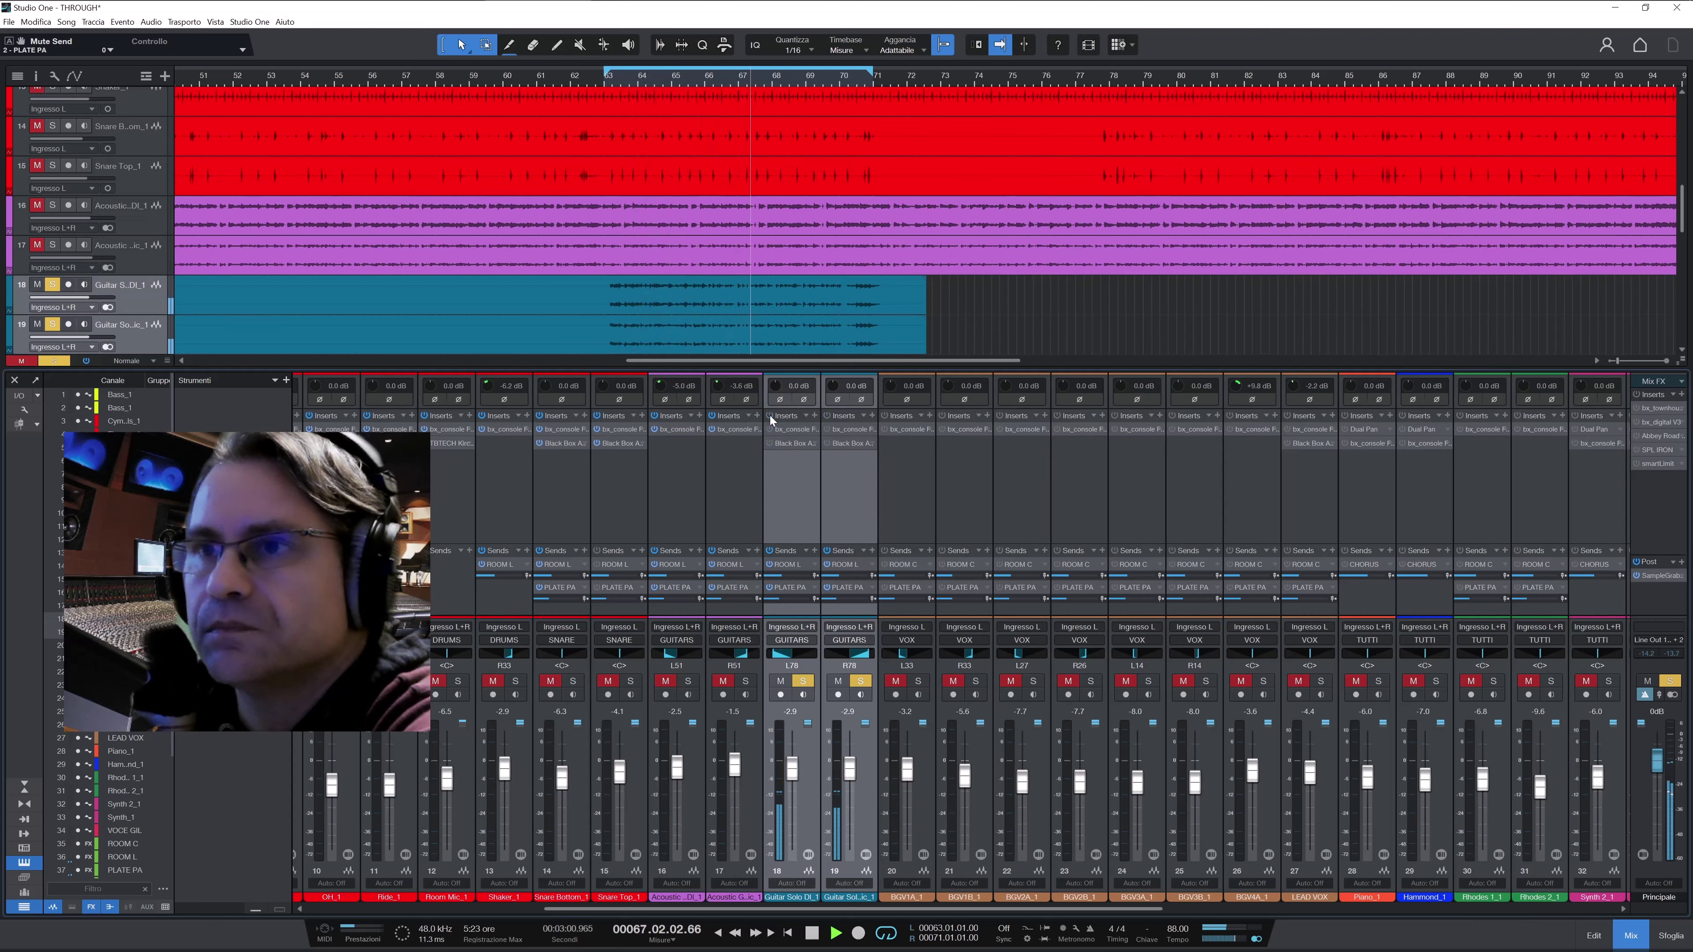
left_click(770, 415)
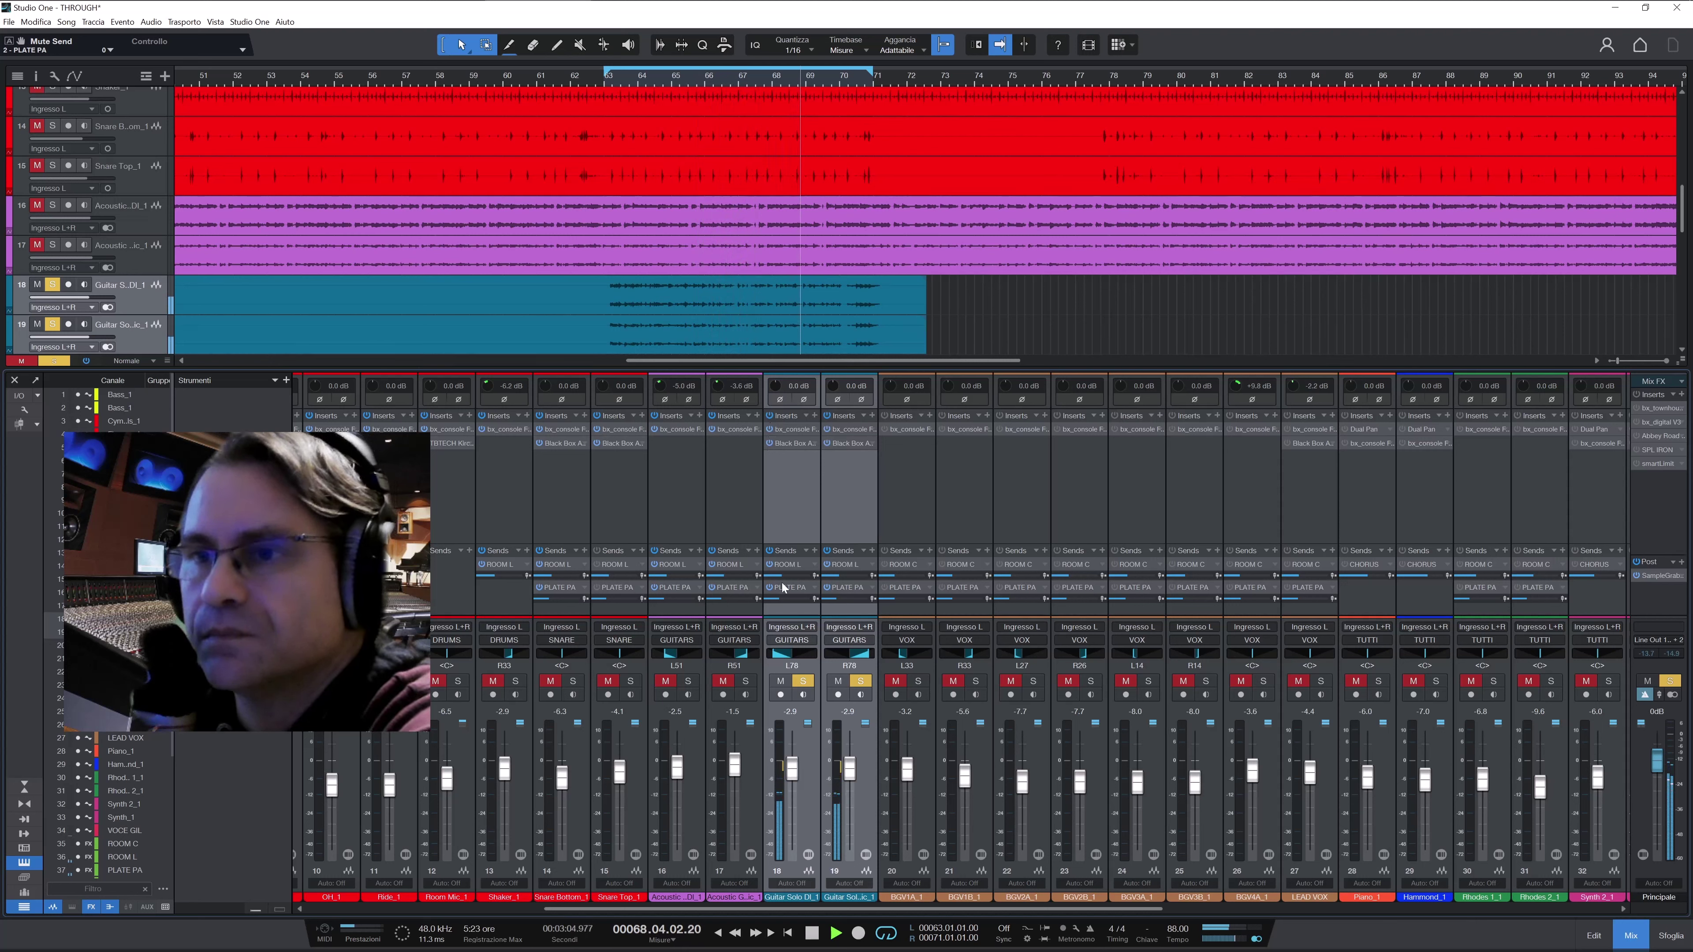
Clear the solo on both Guitar Solo channels to hear them in the full mix, and save the song
left_click(803, 681)
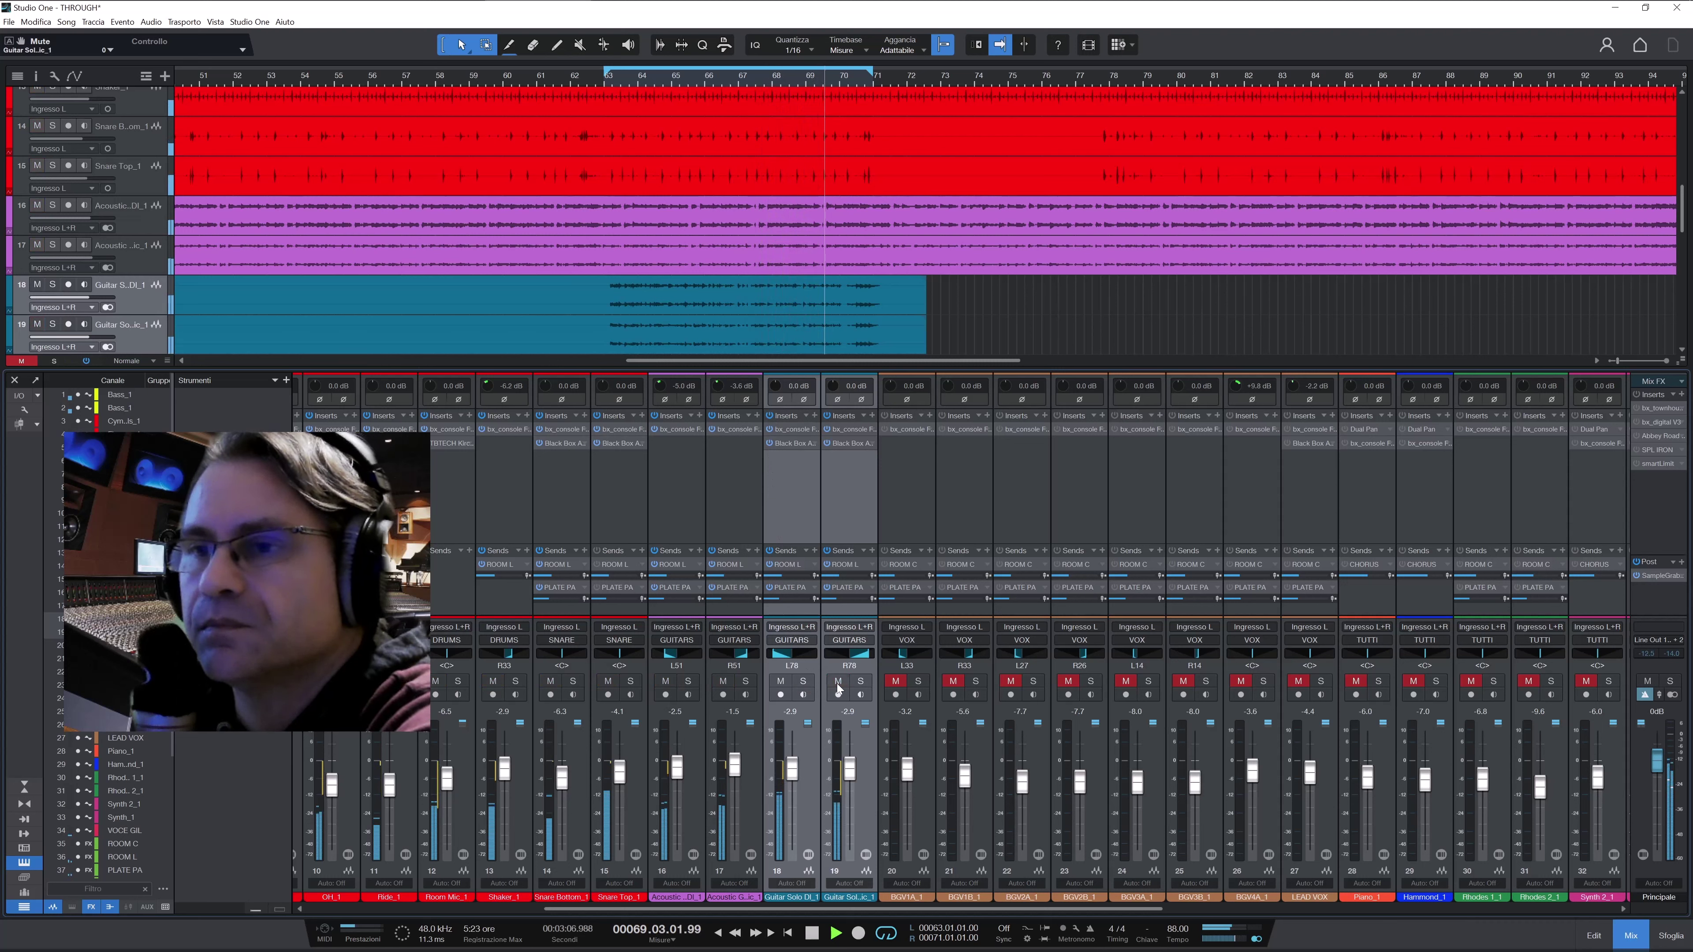
key("ctrl+s")
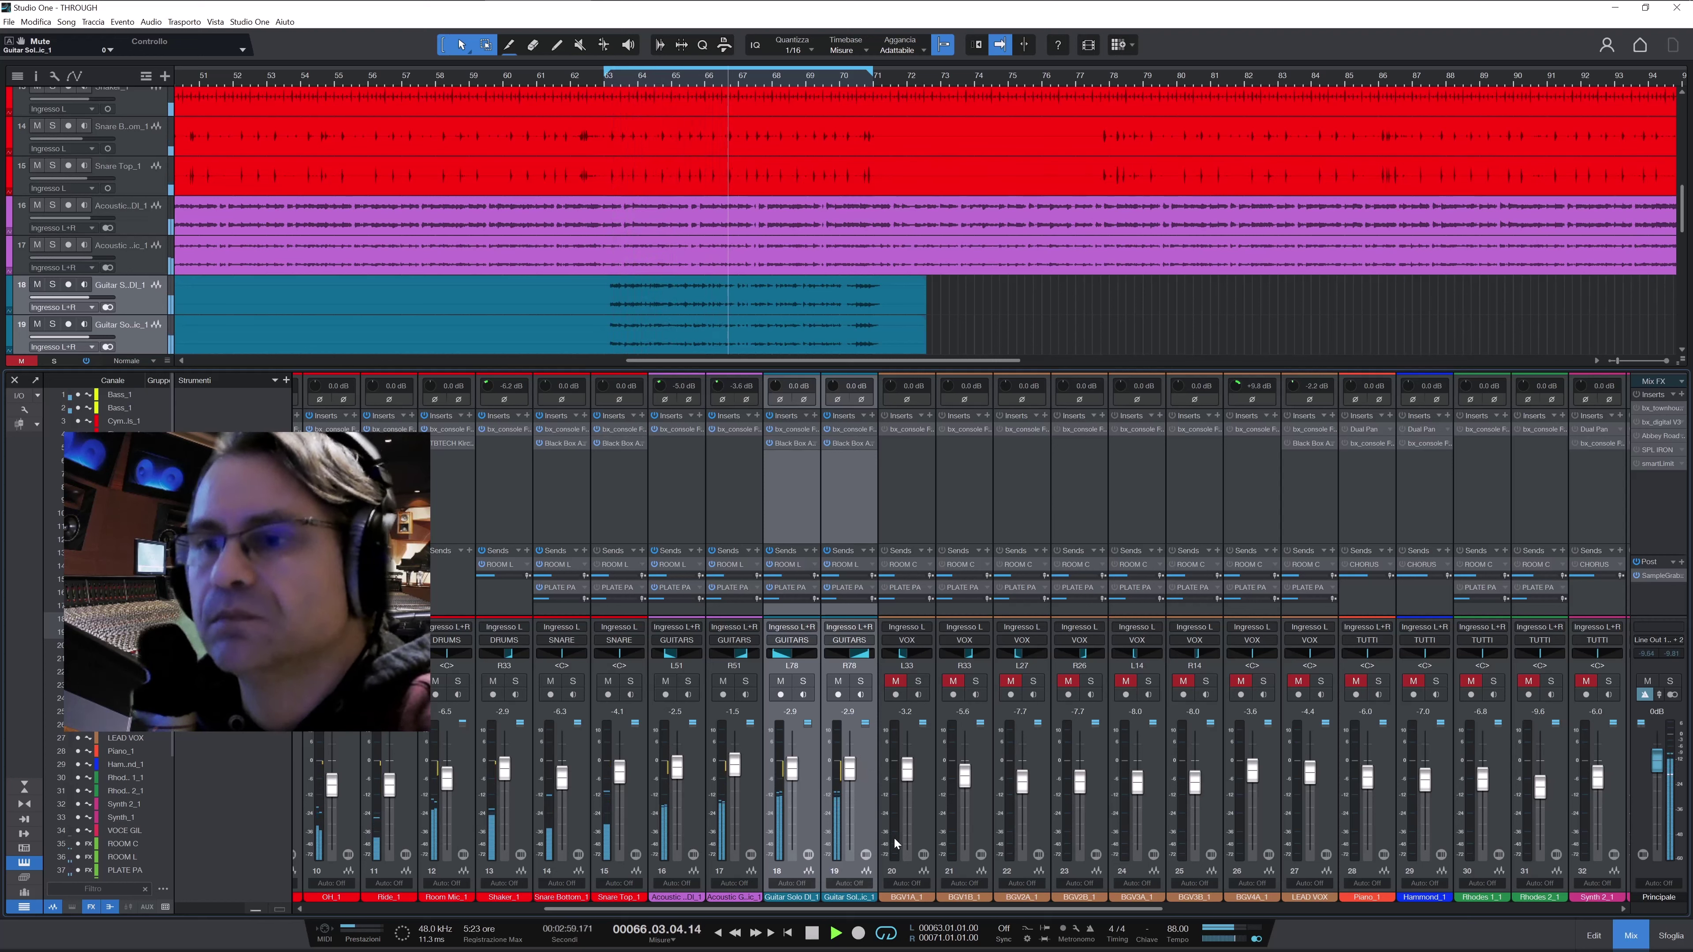
Set the loop range from bar 55 to bar 63 and play from bar 55
left_click_drag(918, 908, 1044, 912)
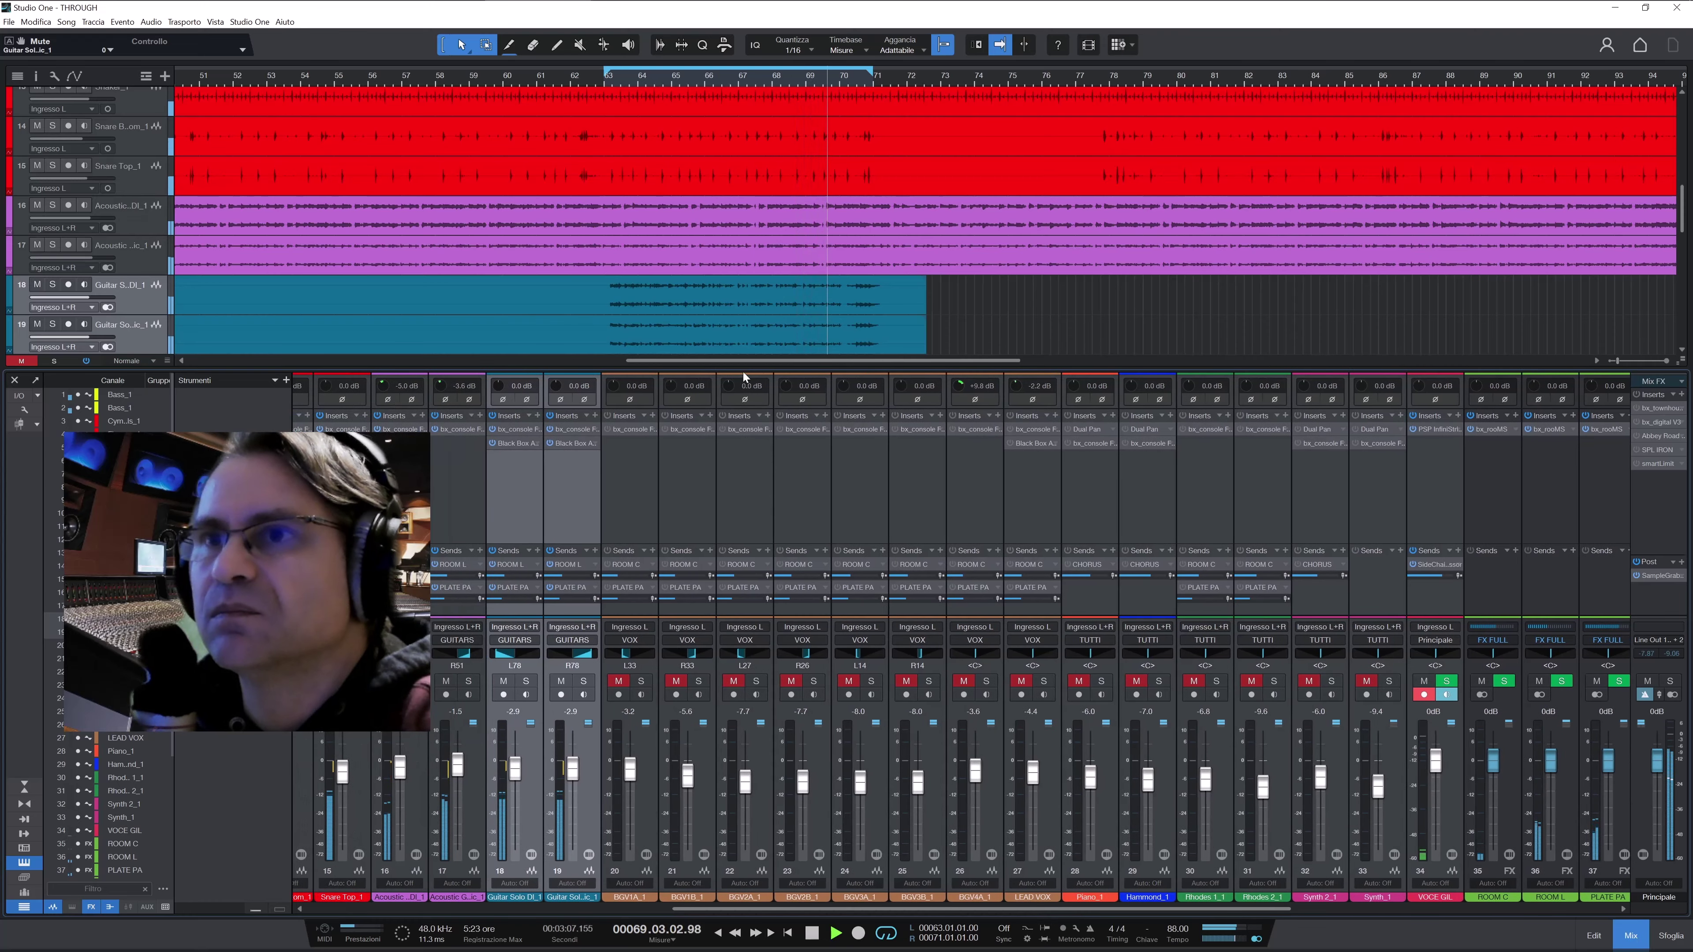
left_click_drag(738, 363, 658, 339)
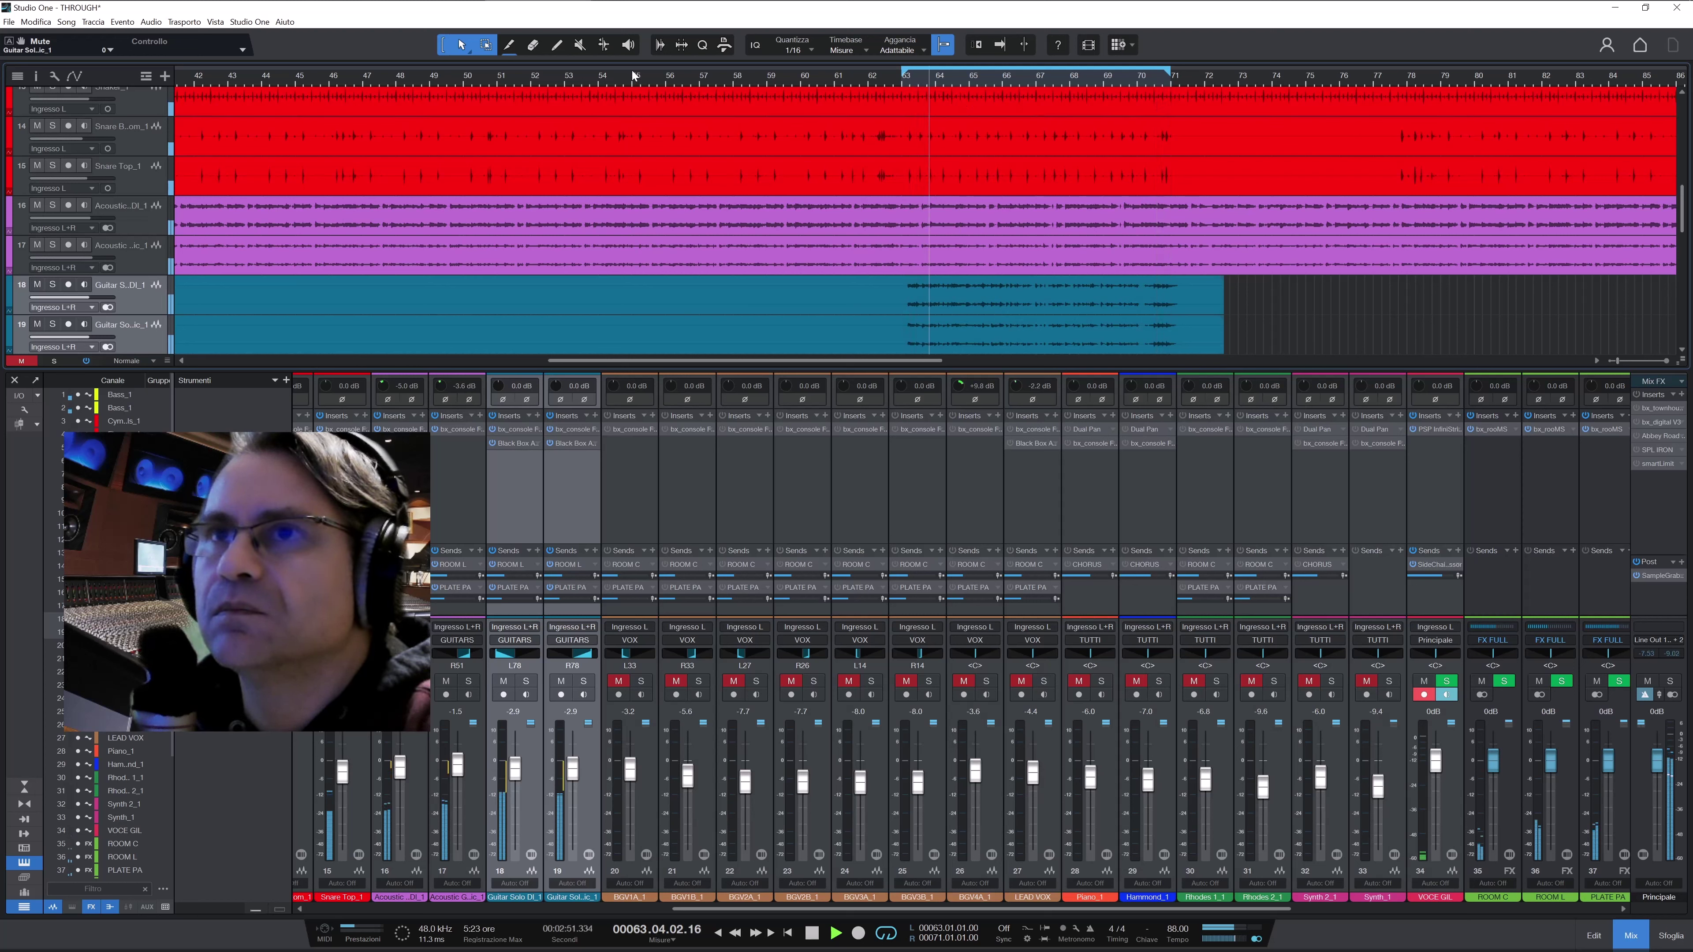
left_click_drag(634, 75, 903, 75)
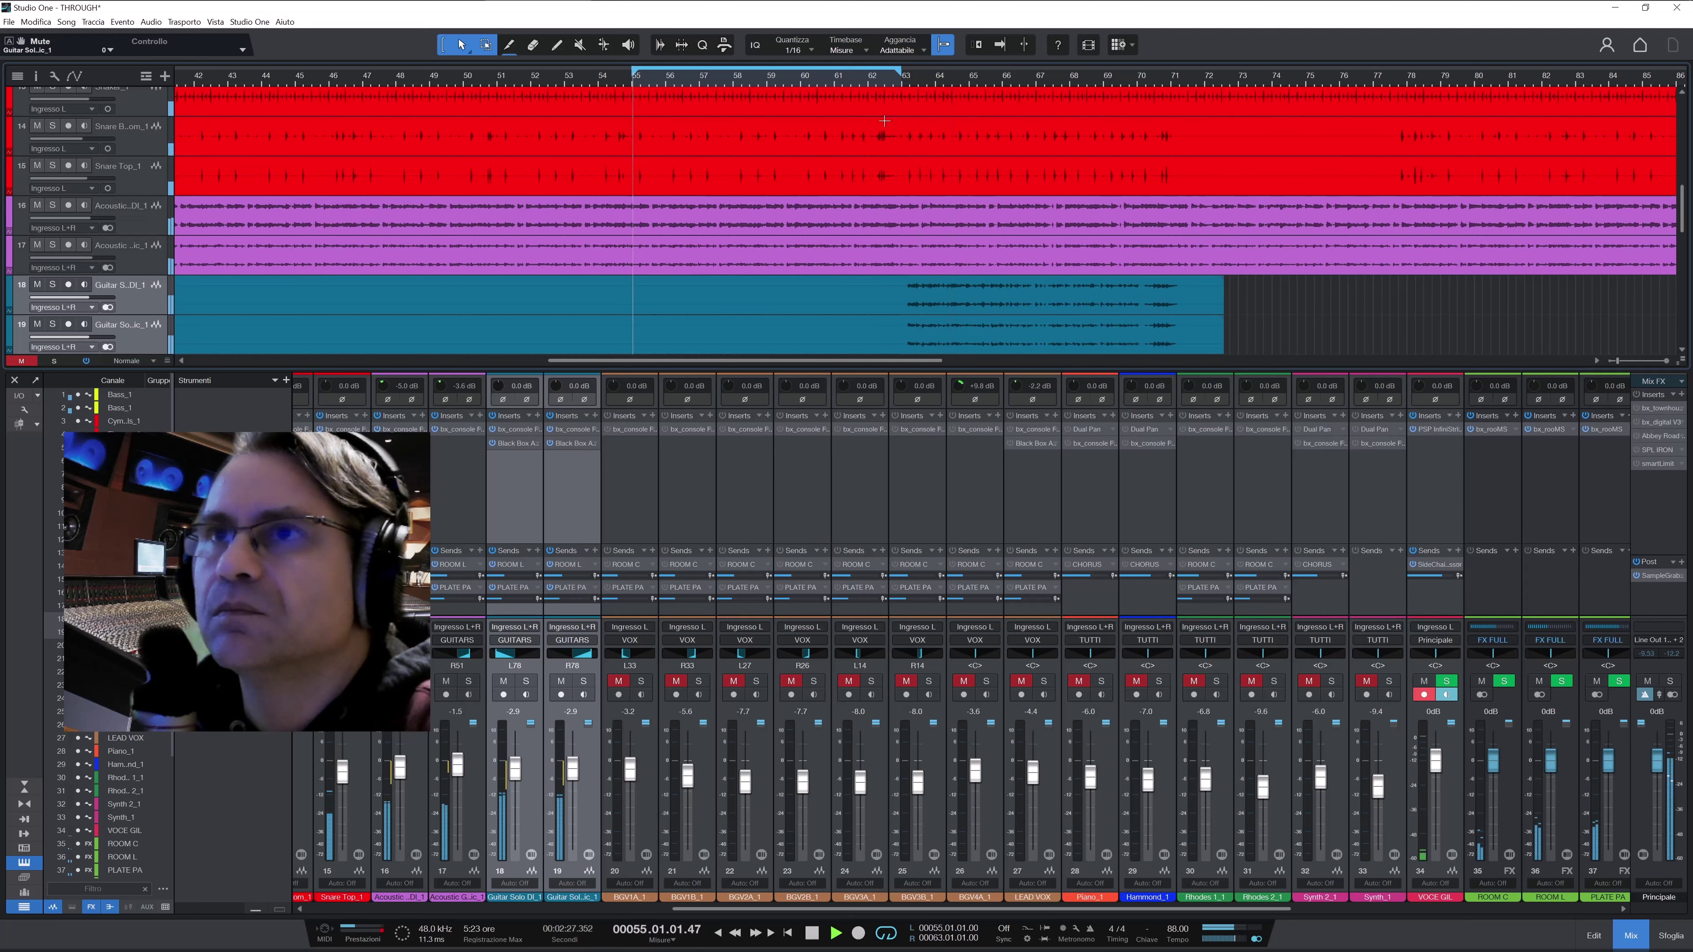
left_click(912, 935)
key("f")
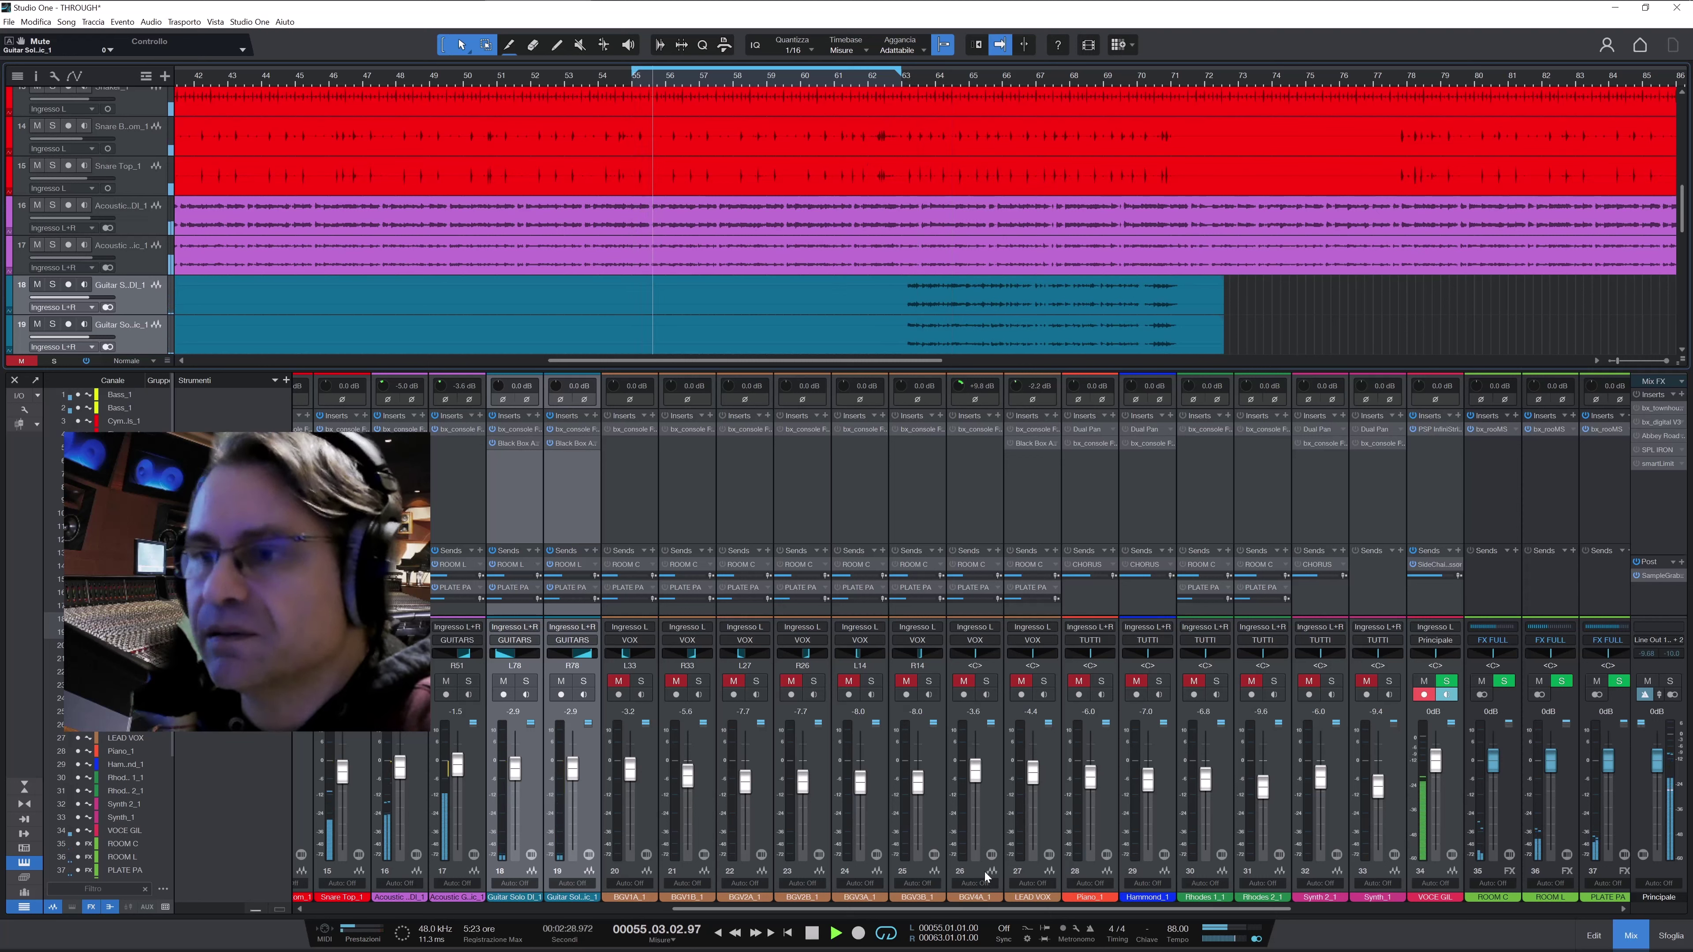
Unmute and solo the LEAD VOX channel, looping playback from bar 47 to bar 55
left_click(1022, 681)
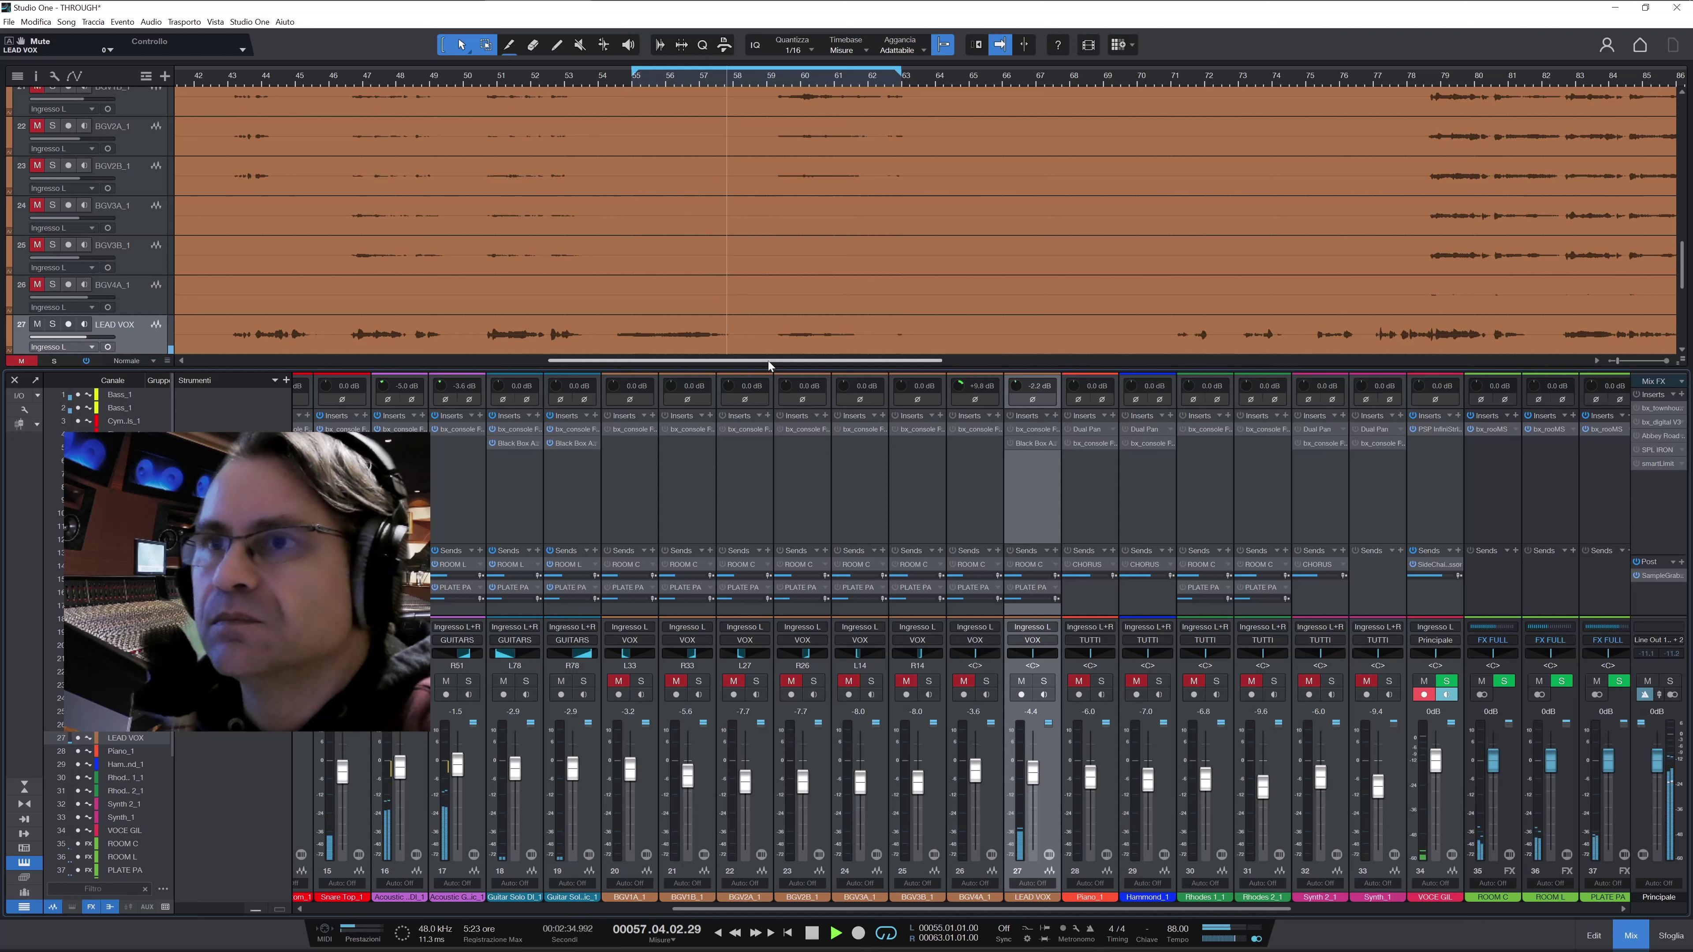
left_click_drag(767, 361, 683, 362)
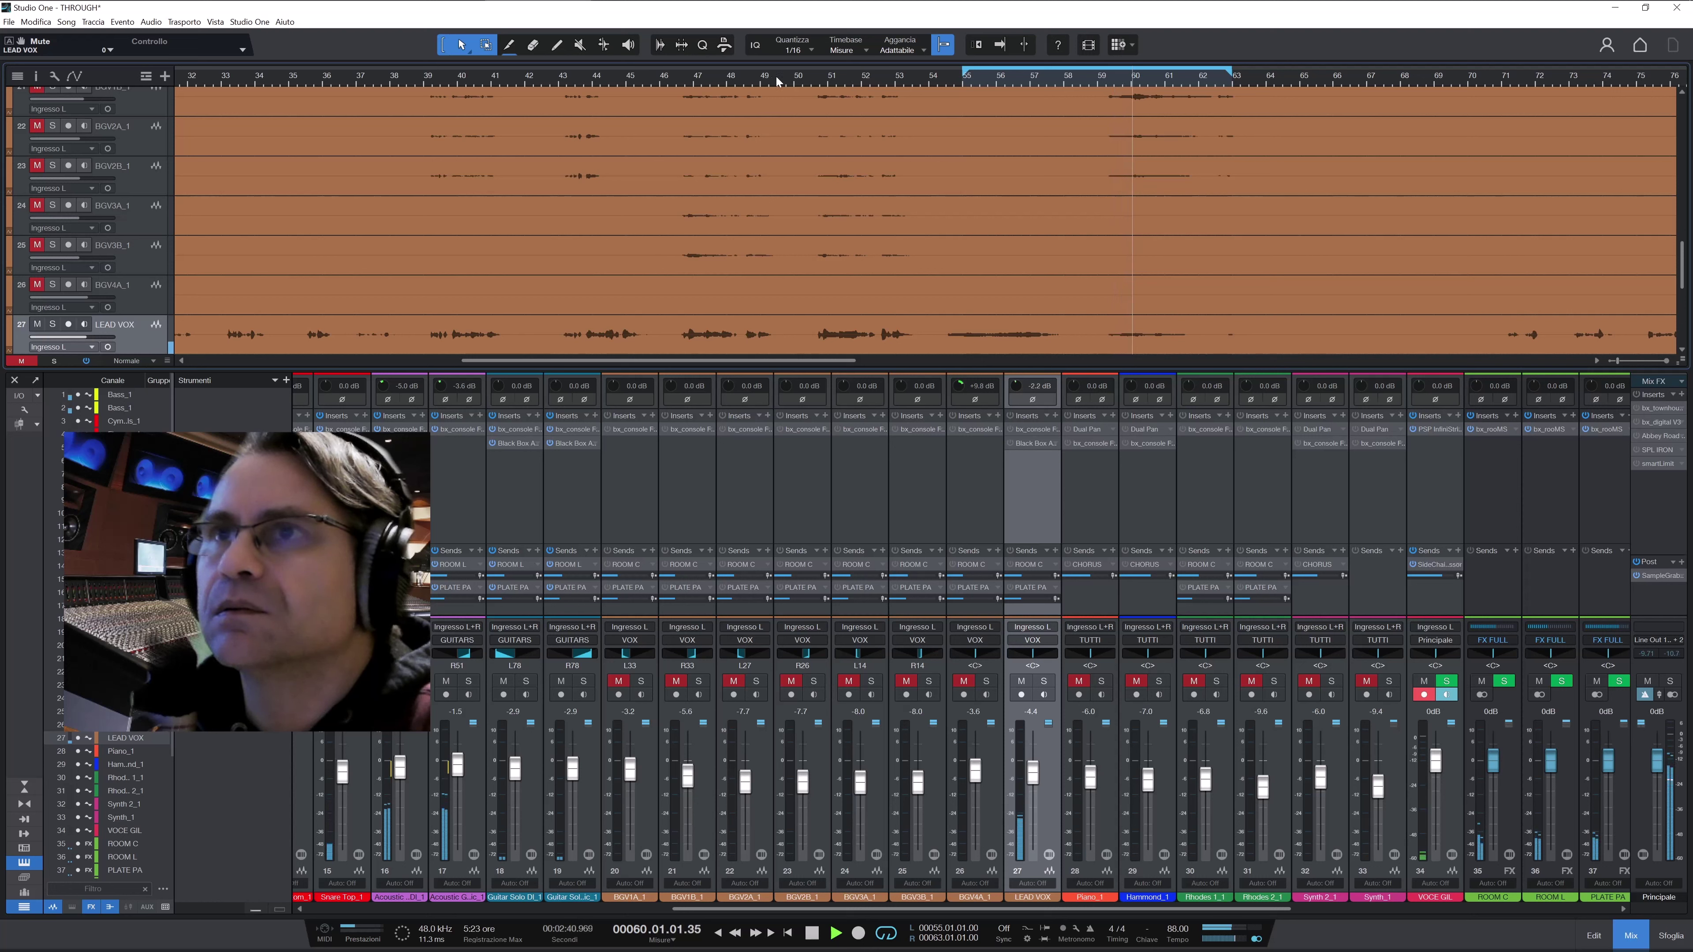
left_click_drag(697, 66, 961, 68)
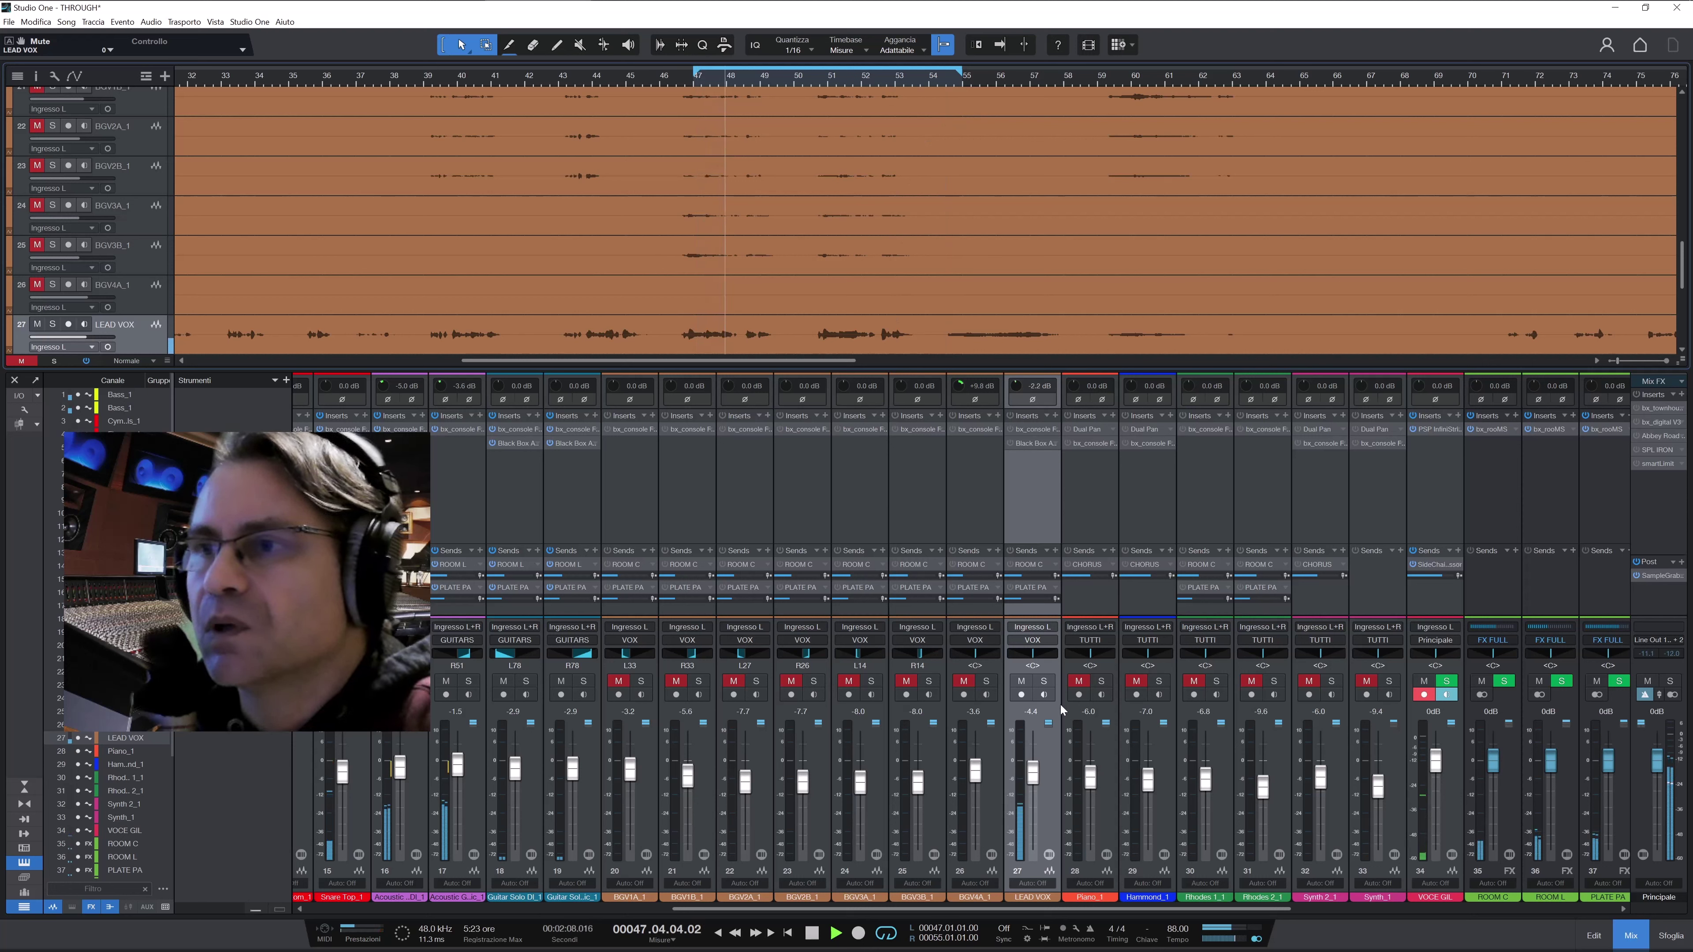
left_click(1047, 682)
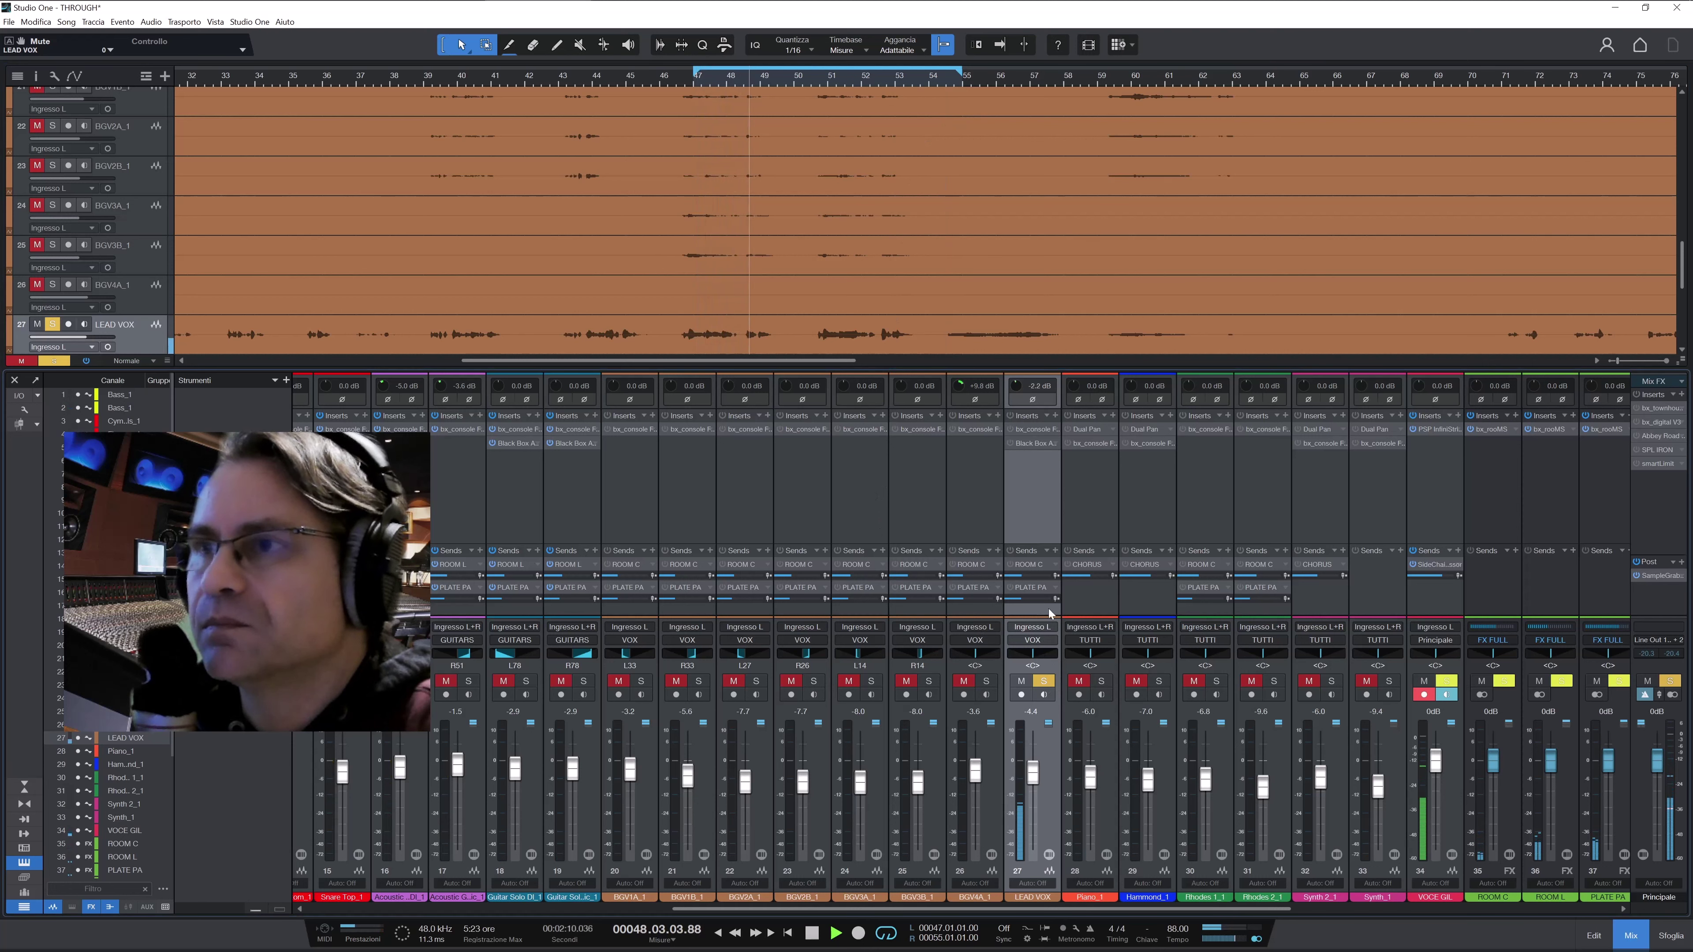
Open the bx_console Focusrite SC on the LEAD VOX channel, review its EQ and dynamics settings, and activate it
left_click(1040, 429)
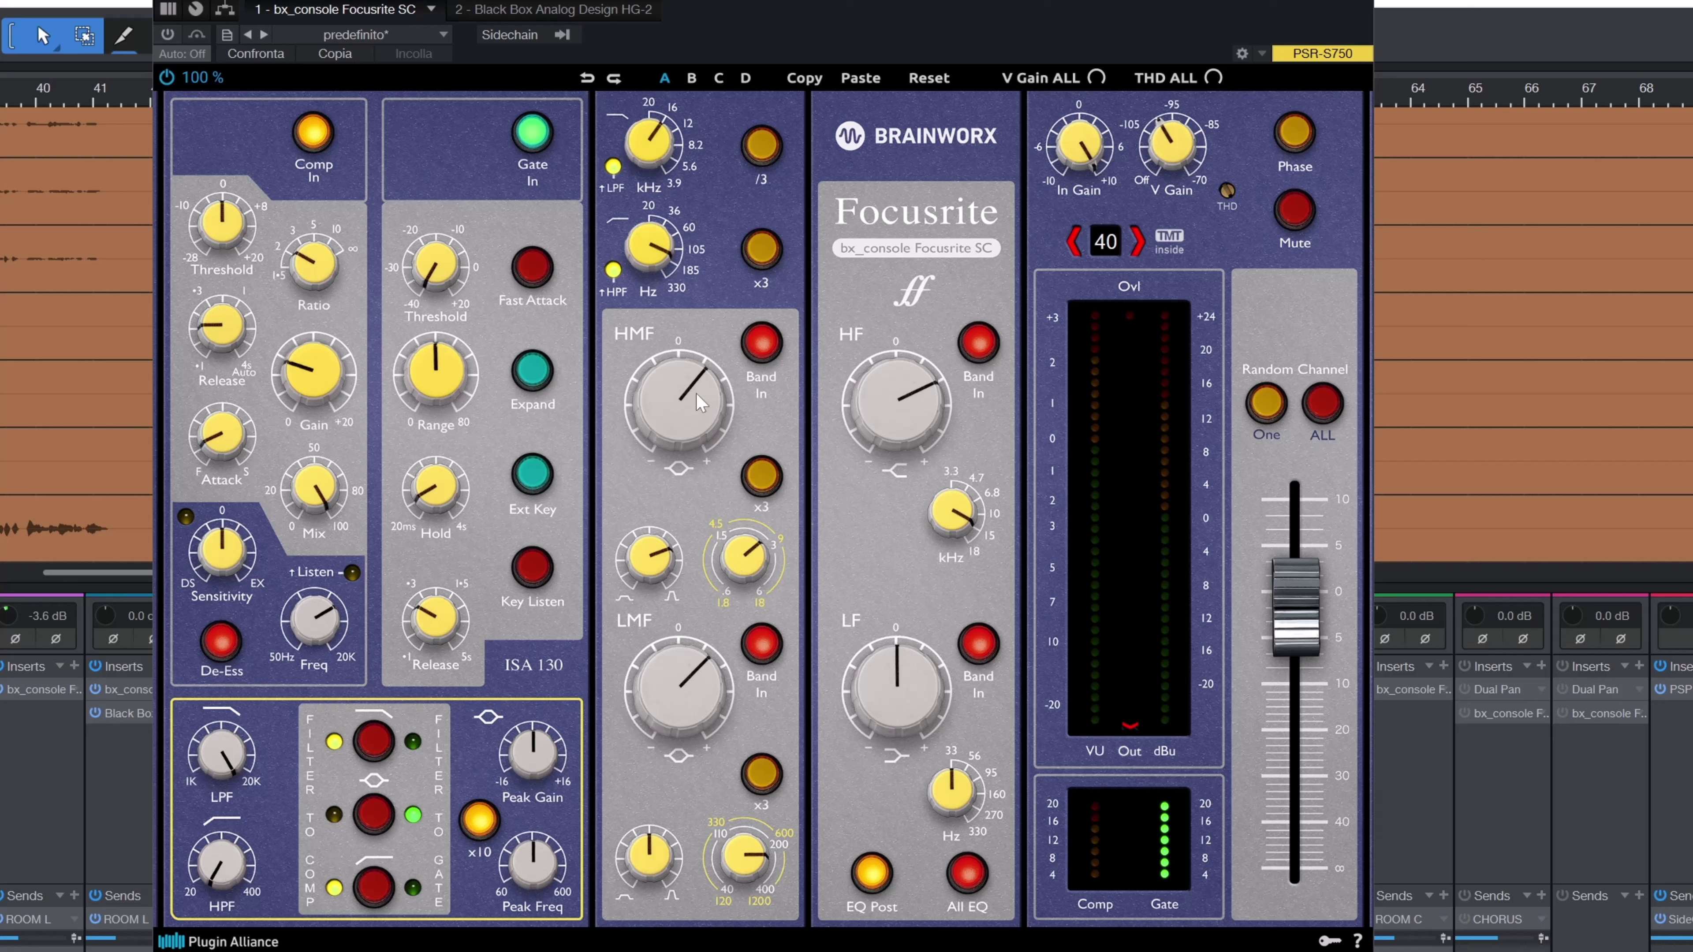
mouse_move(697, 396)
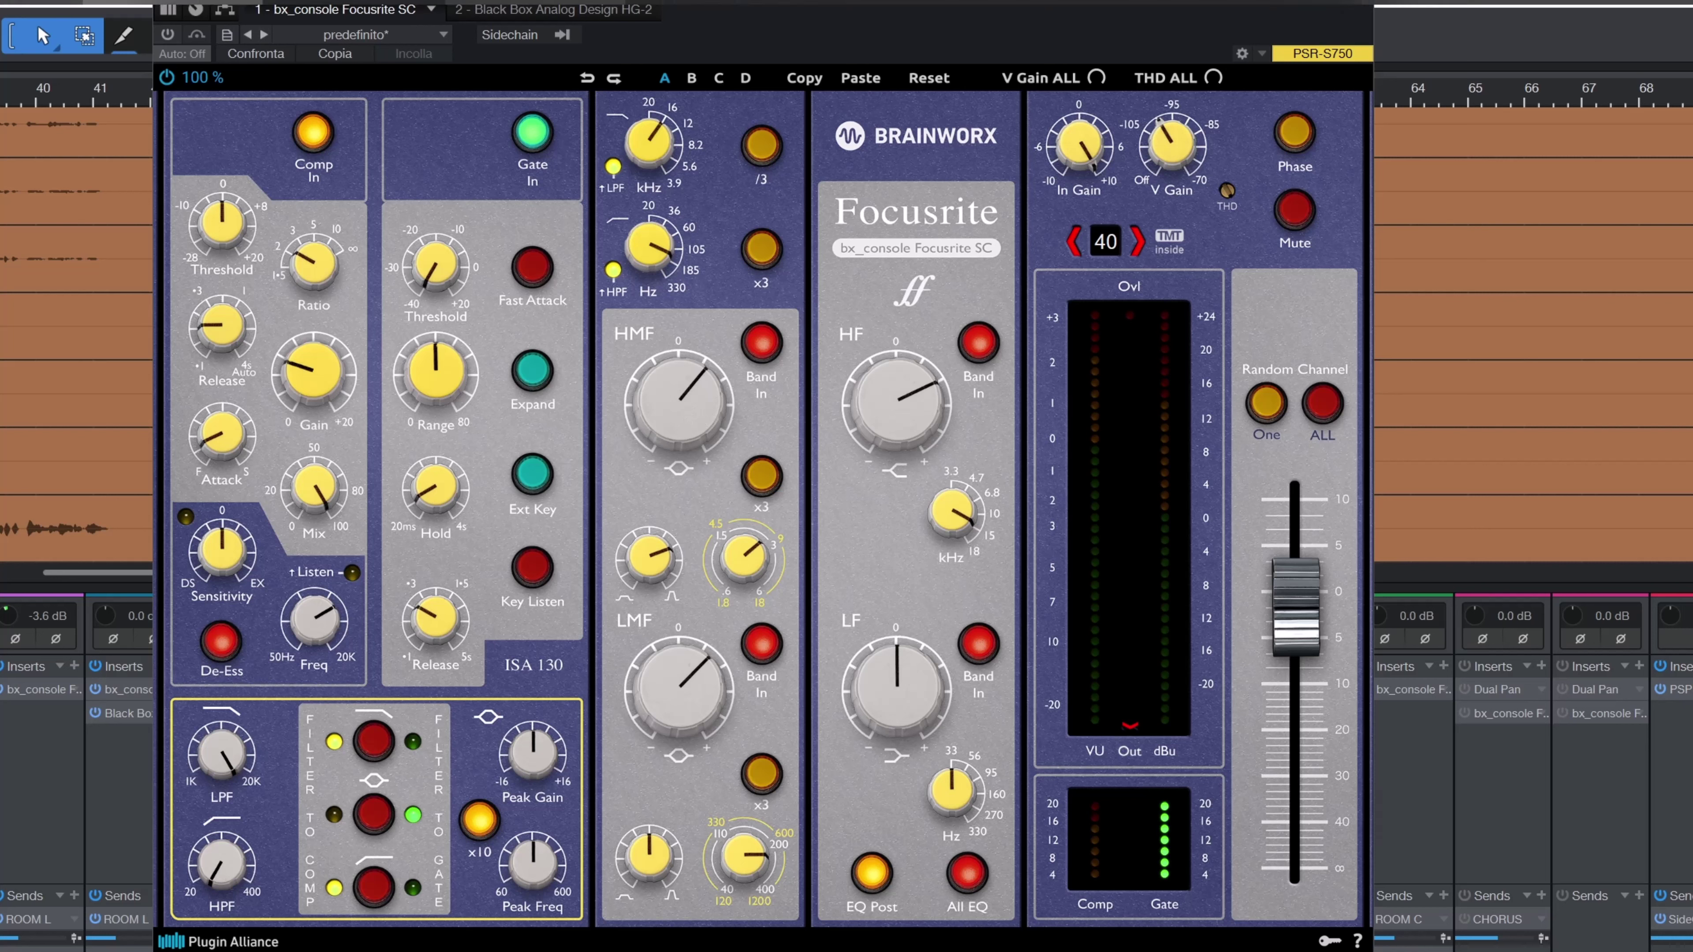
mouse_move(535, 3)
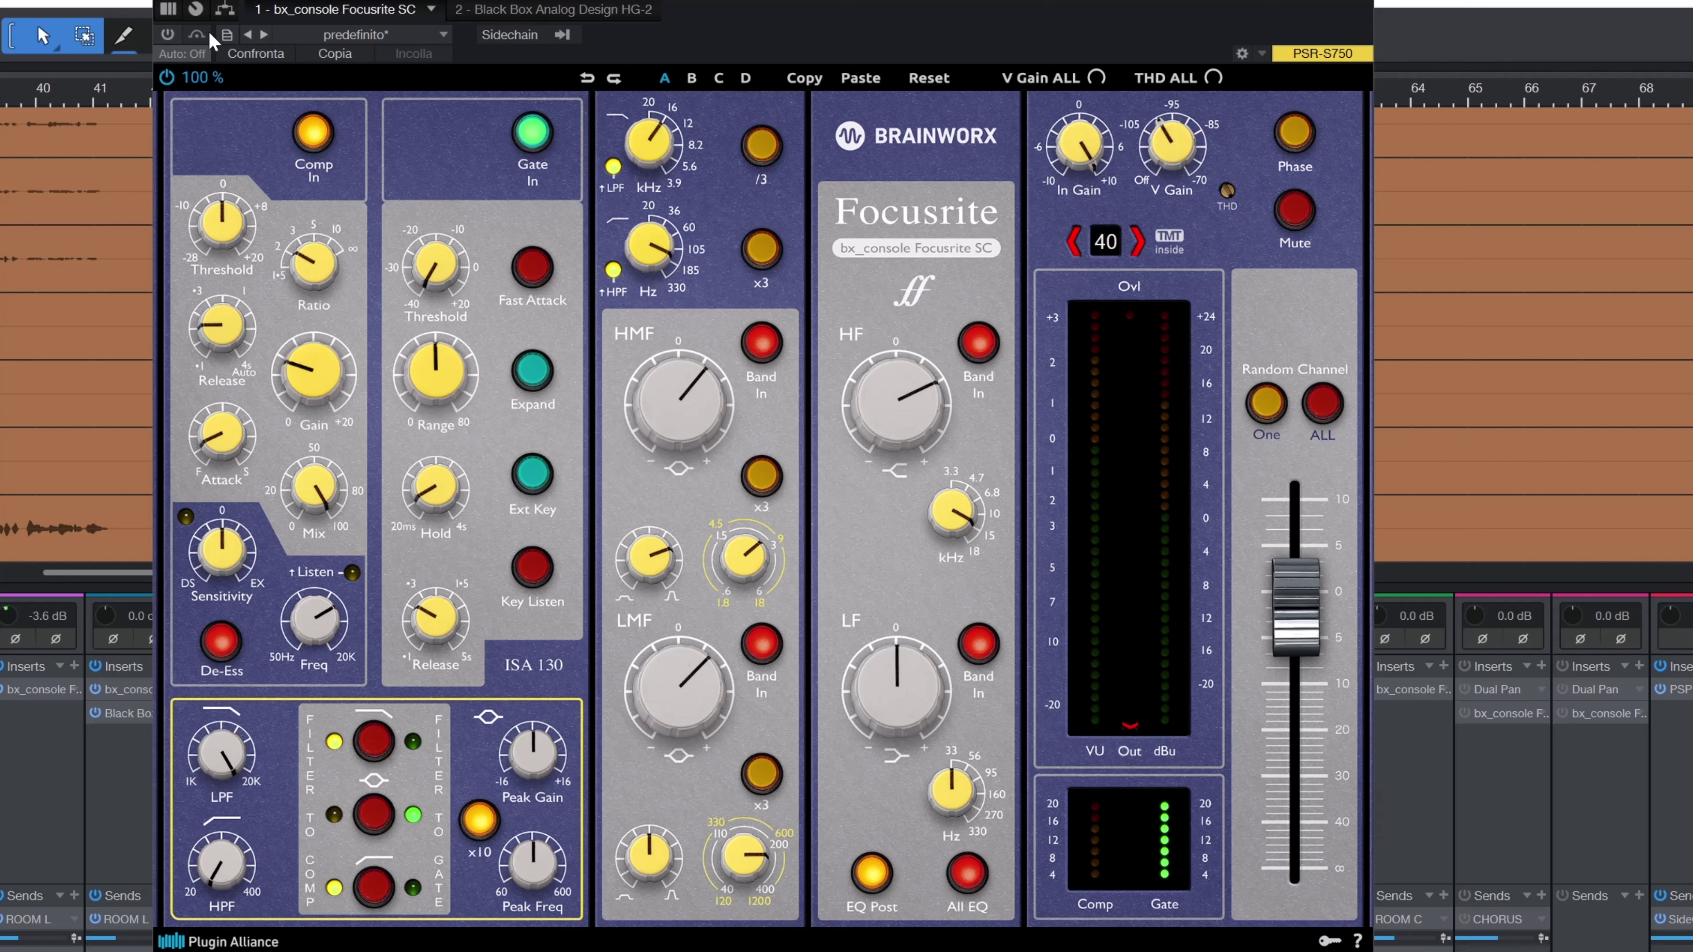
left_click(167, 34)
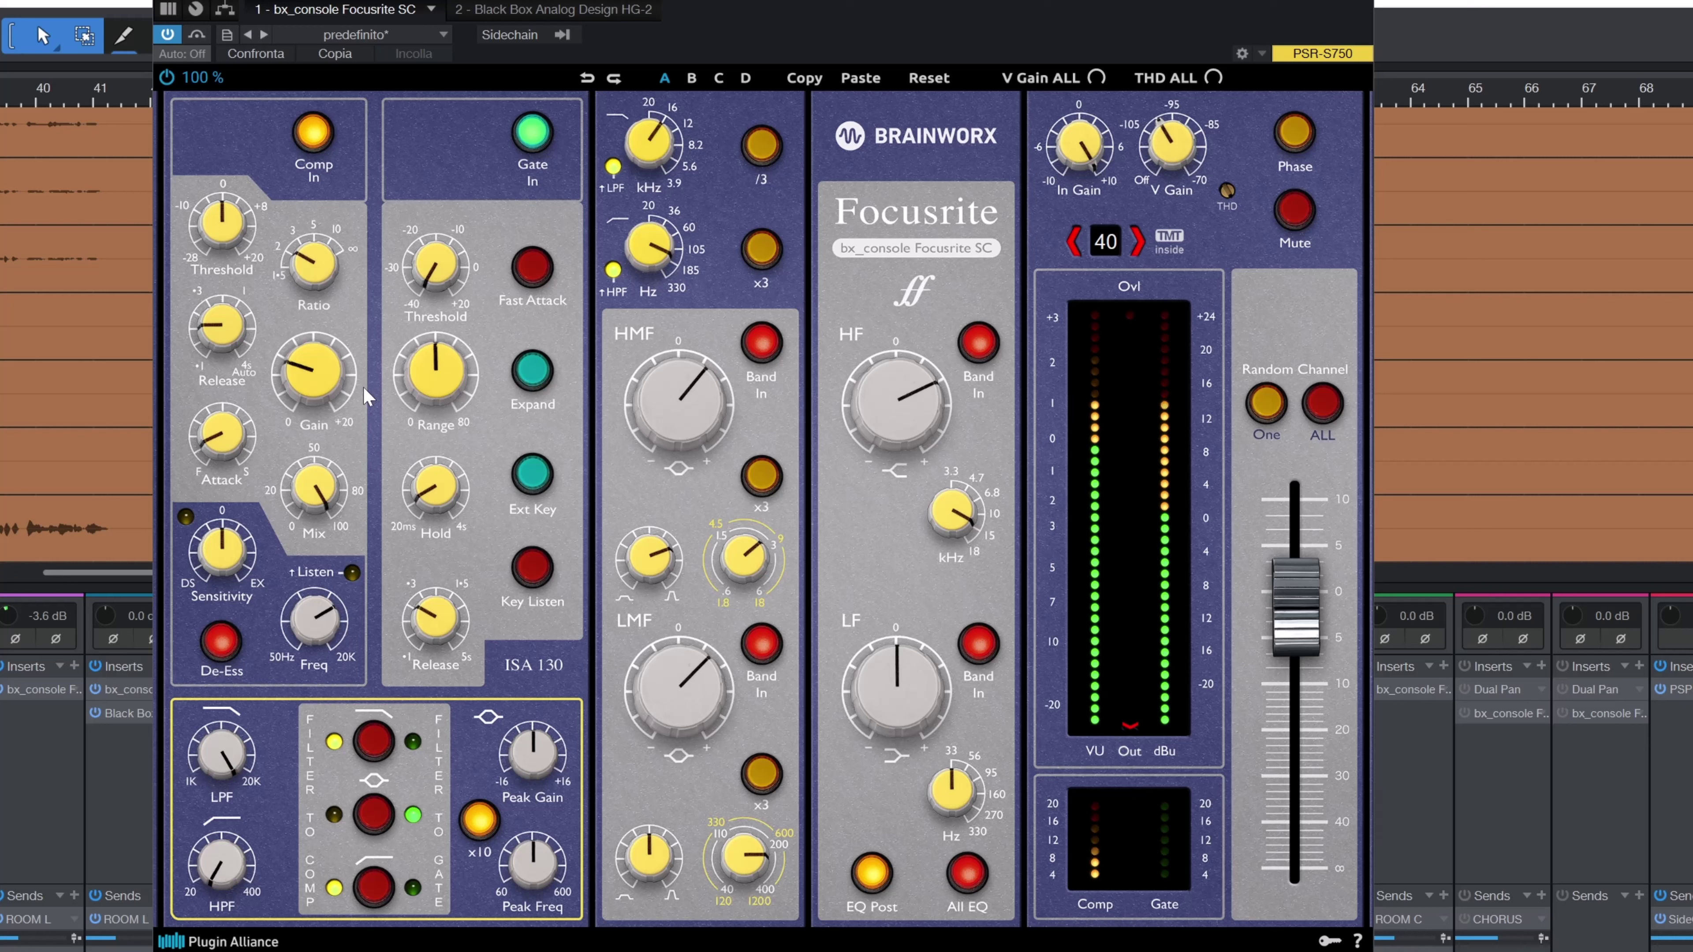
Compare LEAD VOX with its bx_console Focusrite SC bypassed, then raise the gate's Range to about 80 and enable Fast Attack
left_click(199, 34)
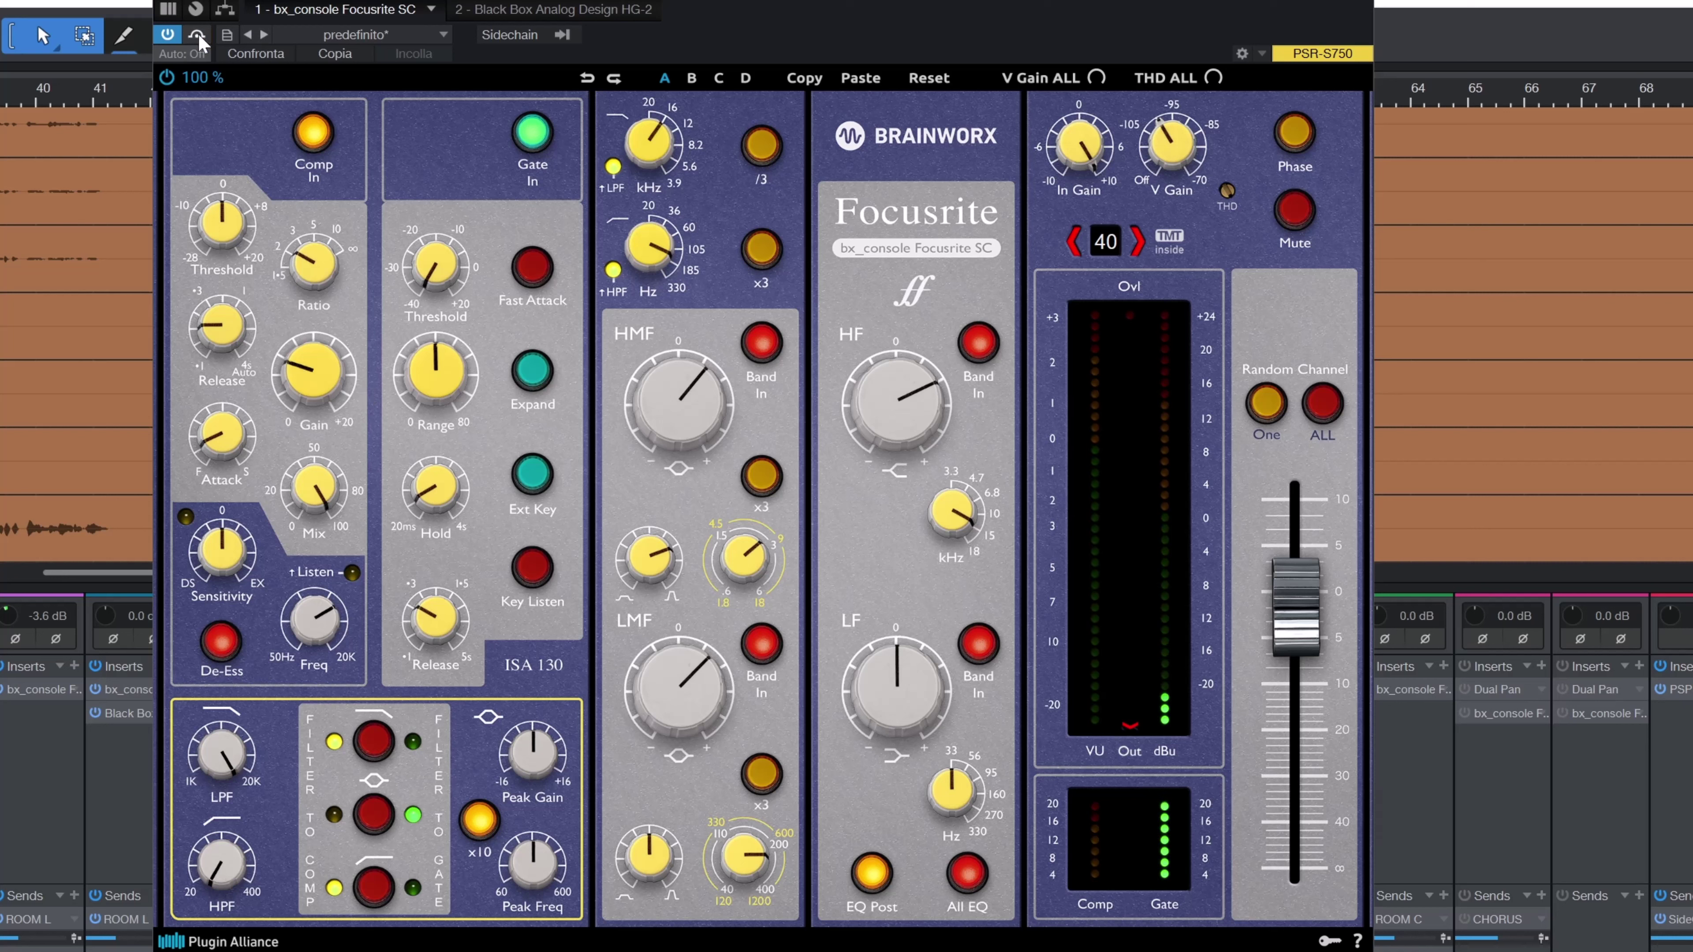
left_click(199, 33)
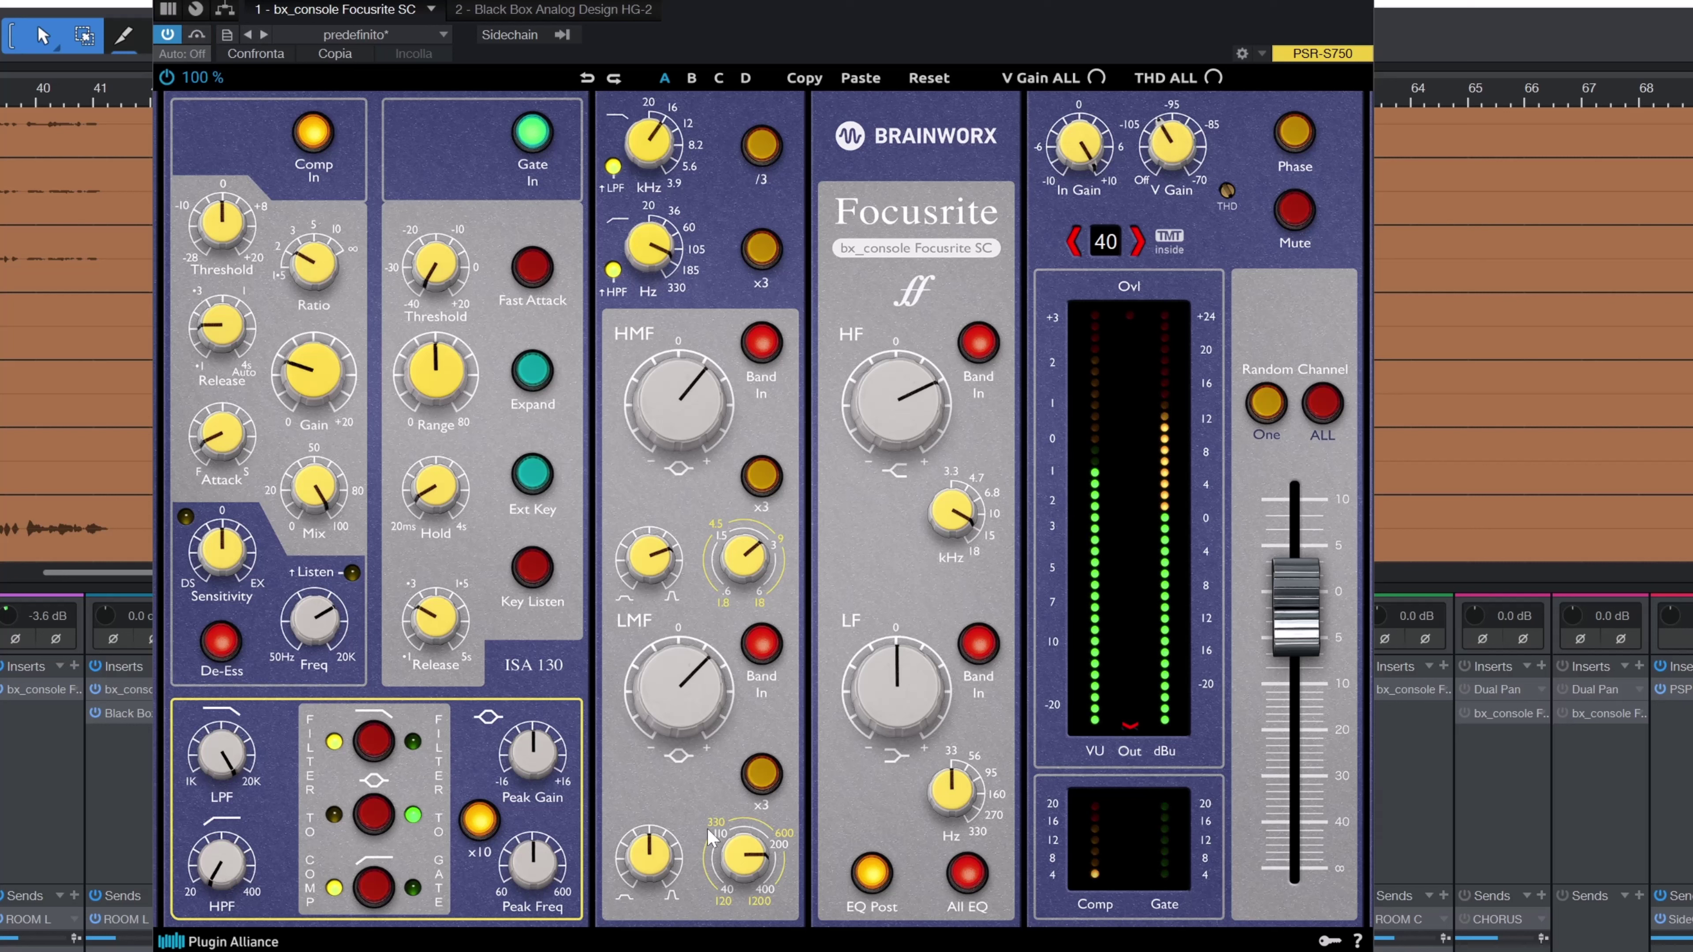
left_click_drag(435, 370, 458, 433)
left_click(538, 274)
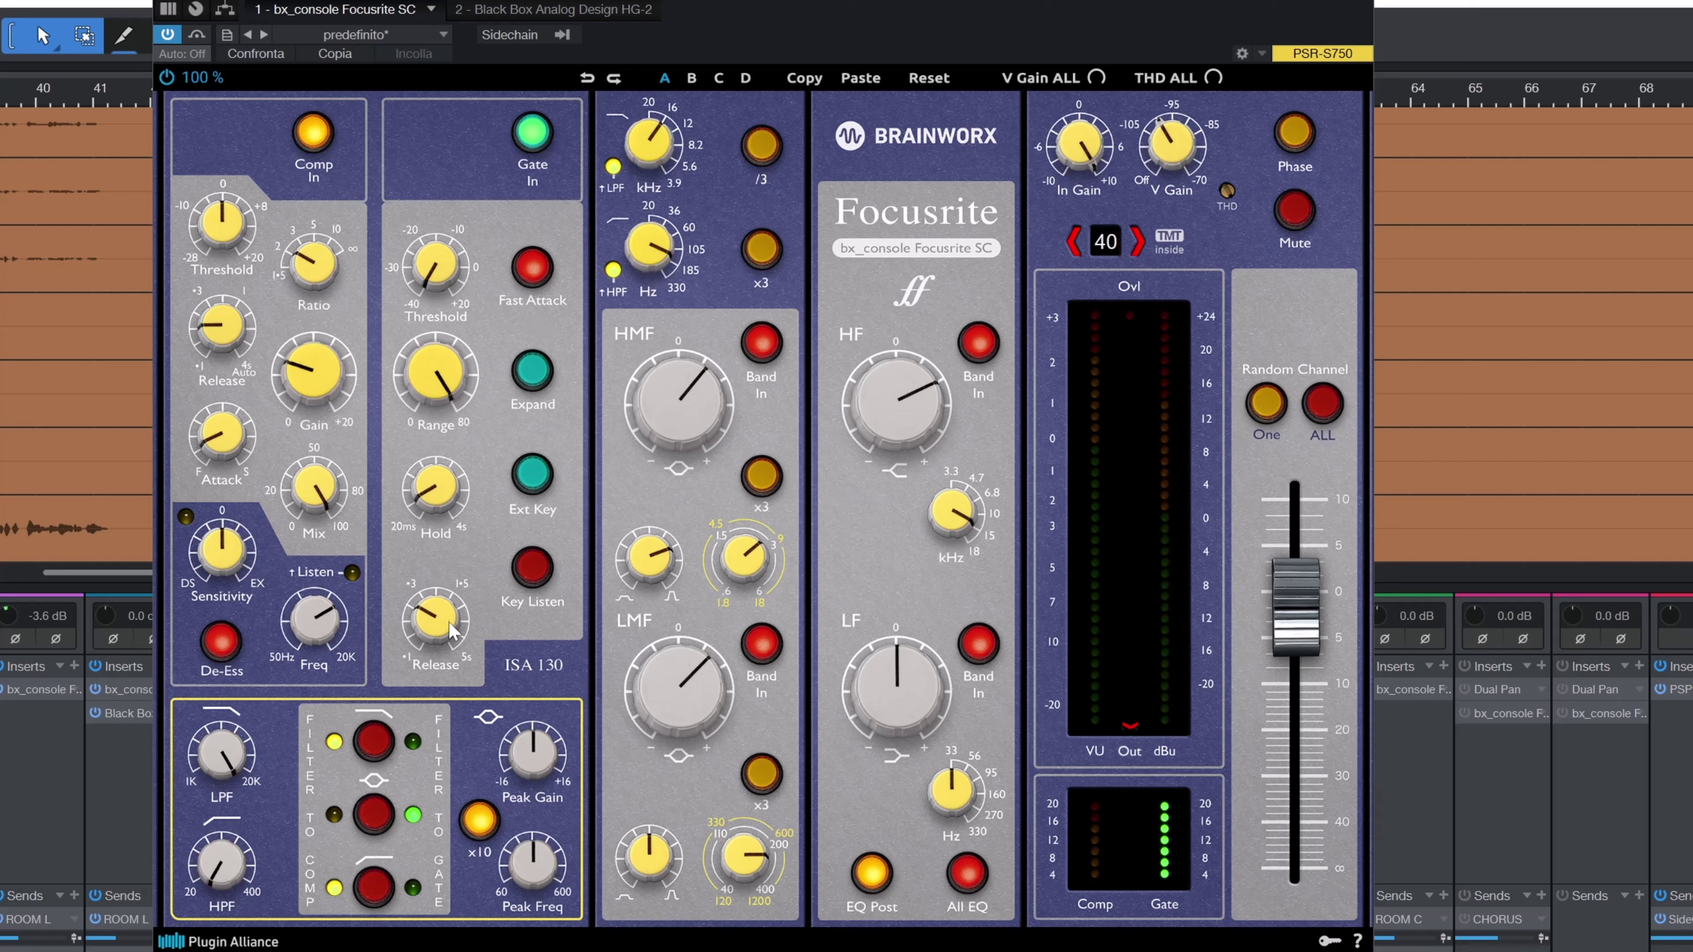
left_click_drag(479, 603, 465, 556)
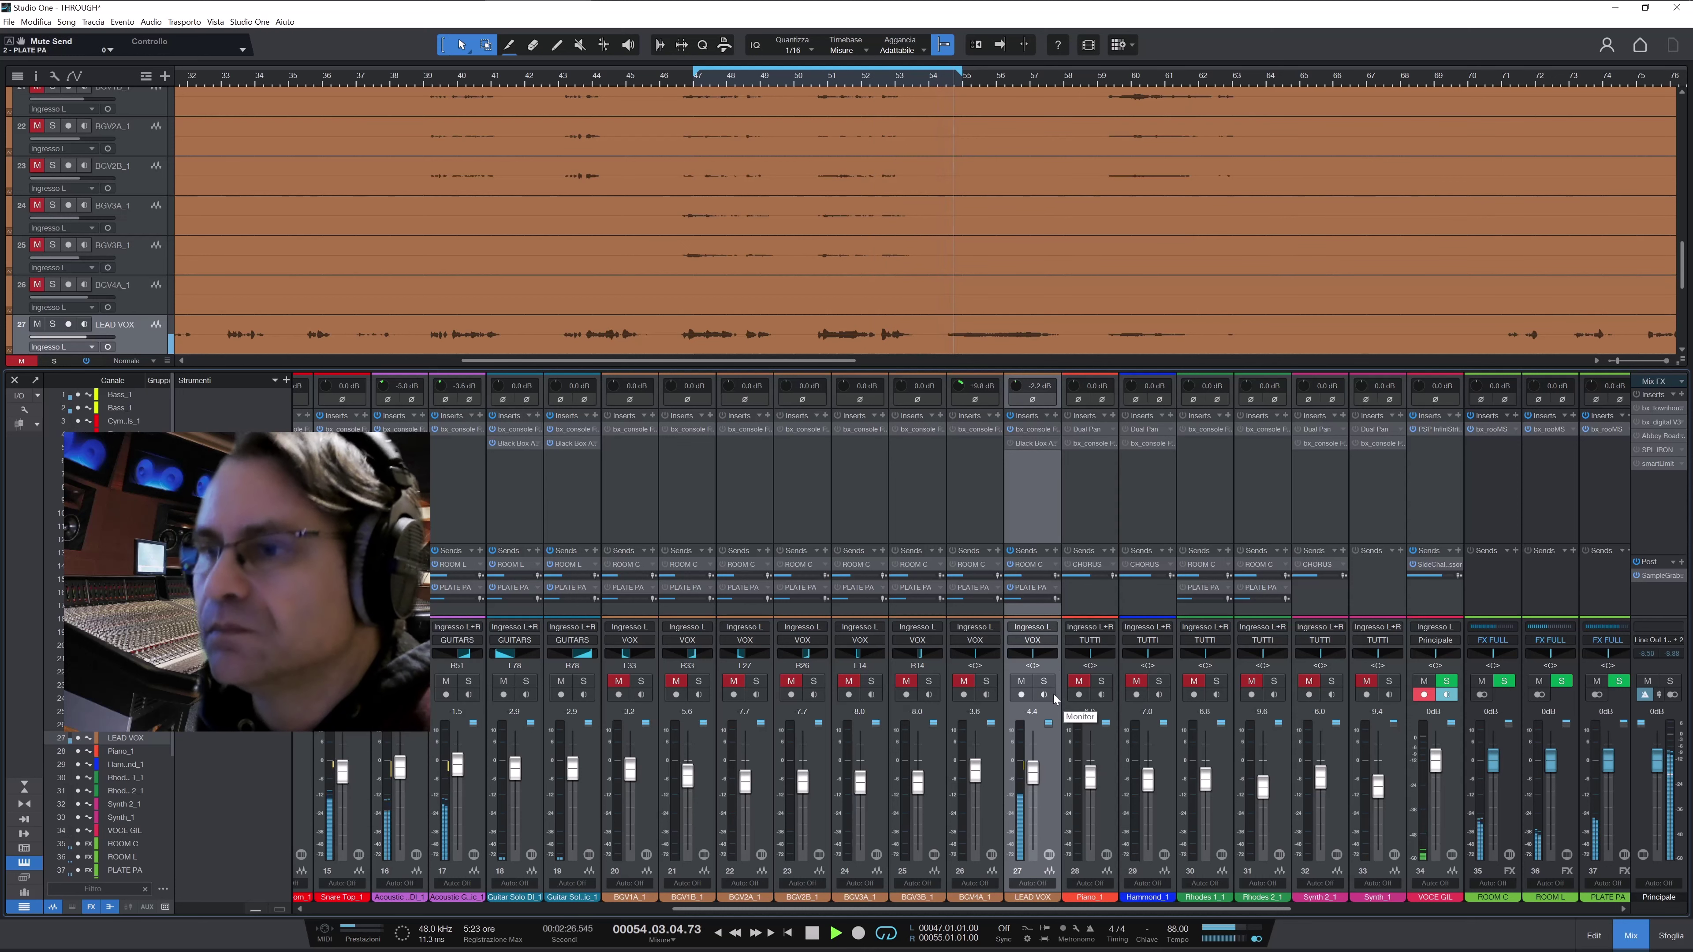
Activate the Black Box Analog Design HG-2 on LEAD VOX and lower the channel's fader to -7.7 dB
left_click(1036, 444)
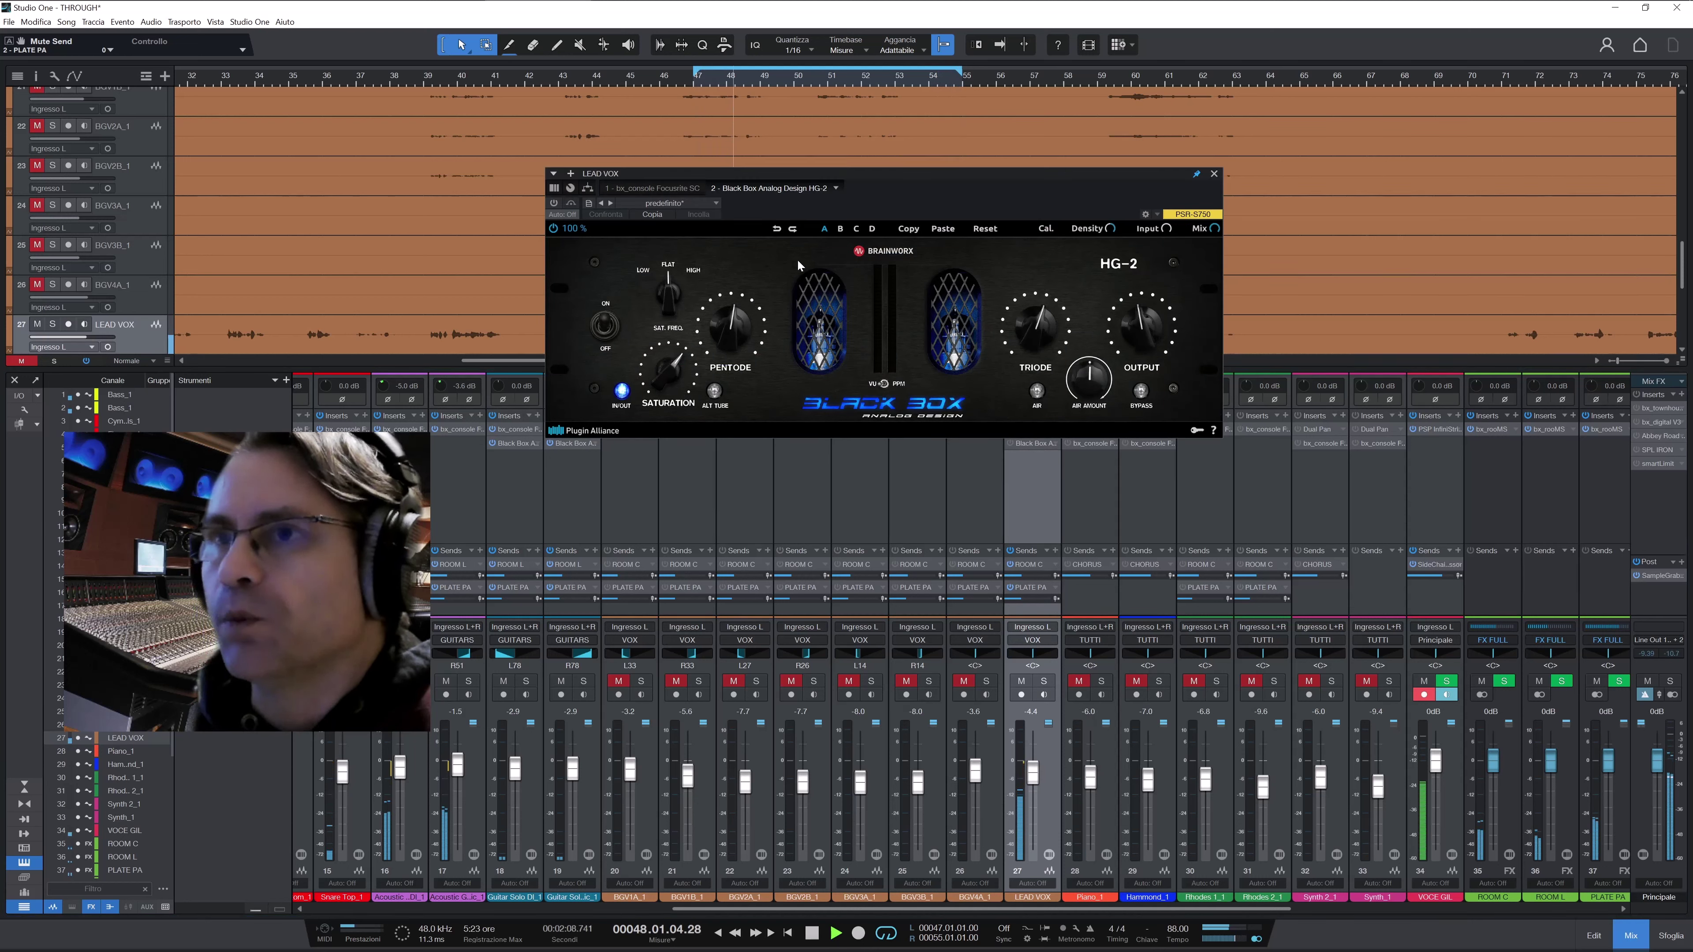
left_click(552, 205)
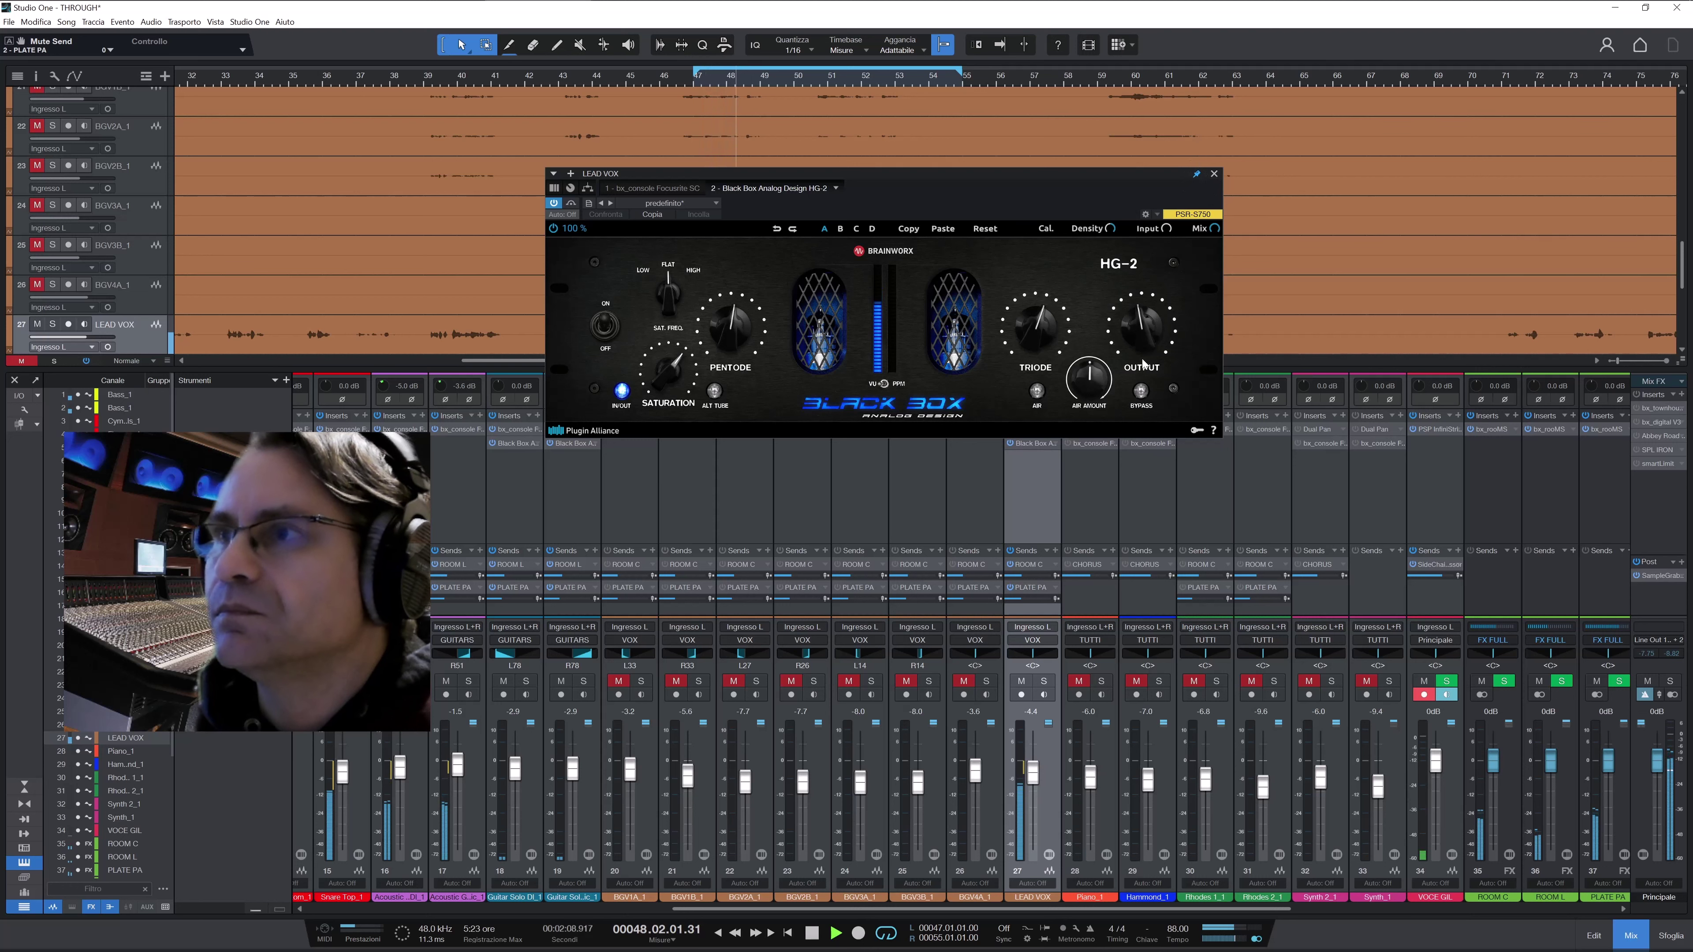
left_click(1213, 174)
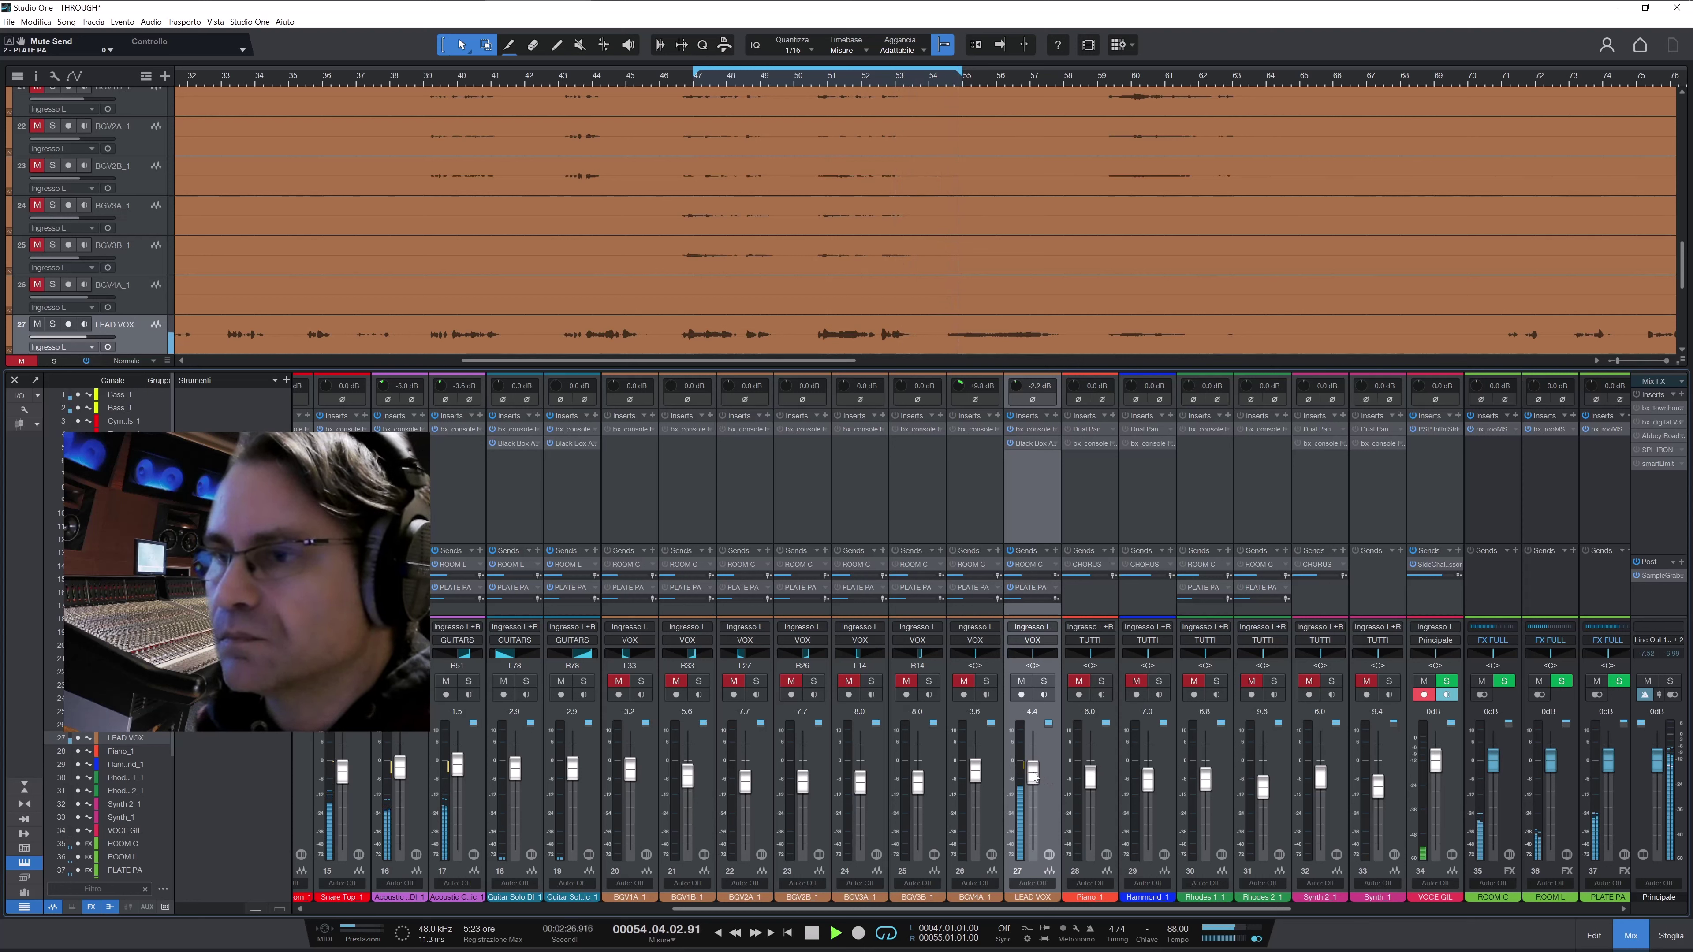
left_click_drag(1038, 779, 1034, 784)
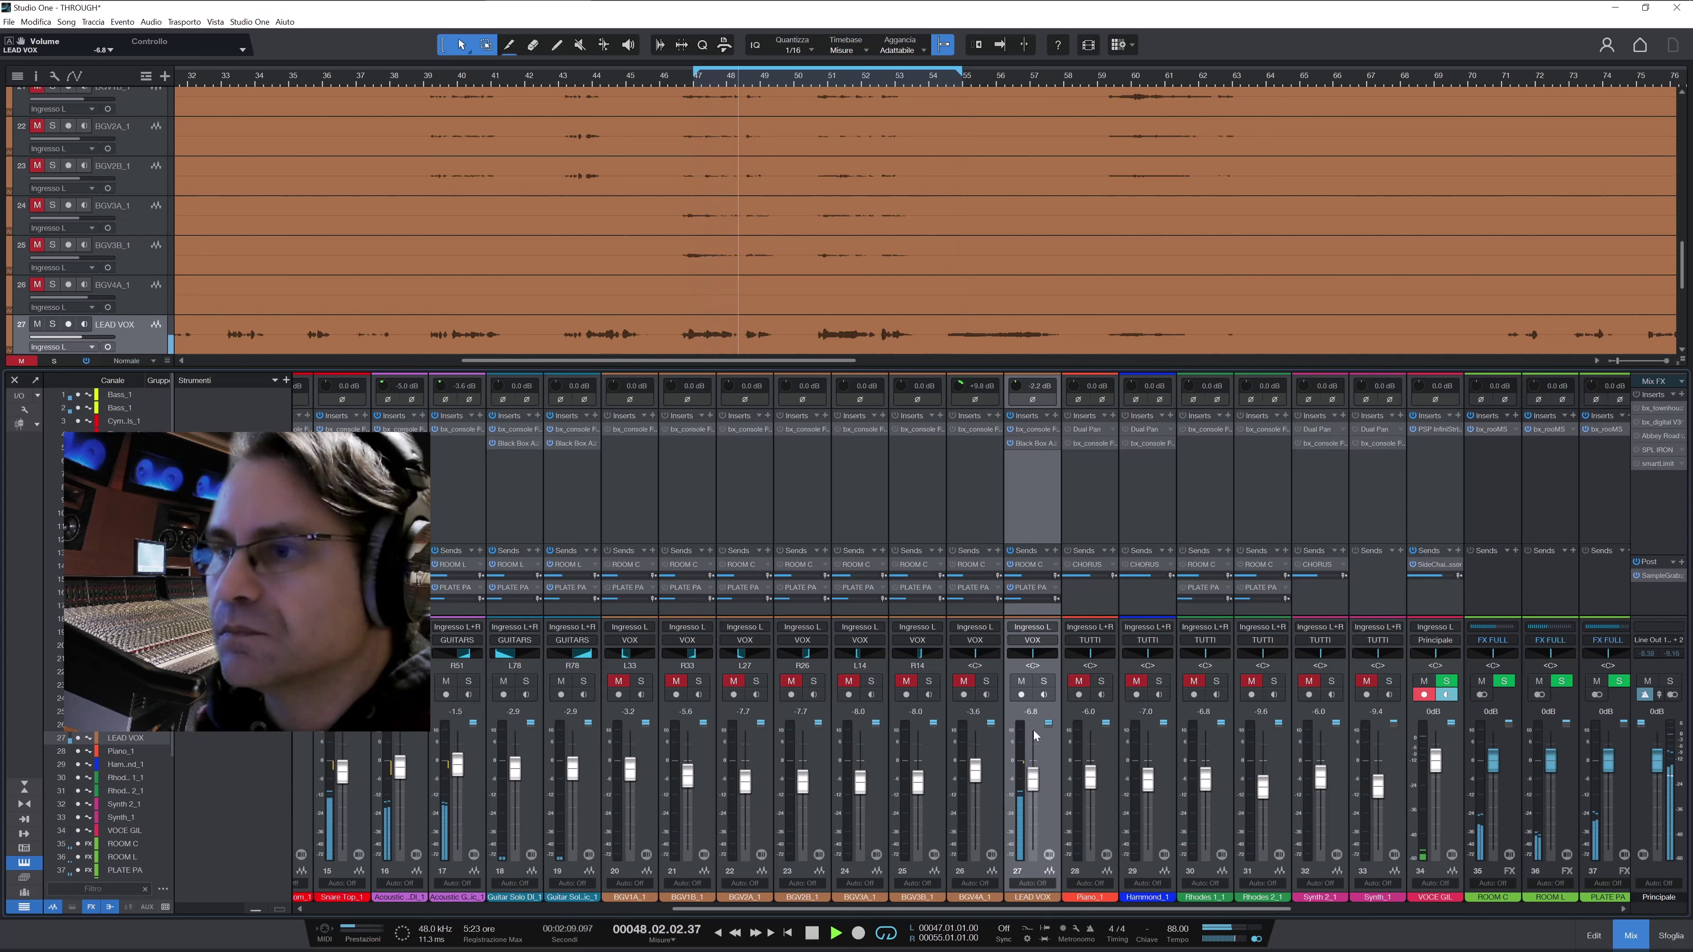
left_click_drag(1032, 778, 1034, 784)
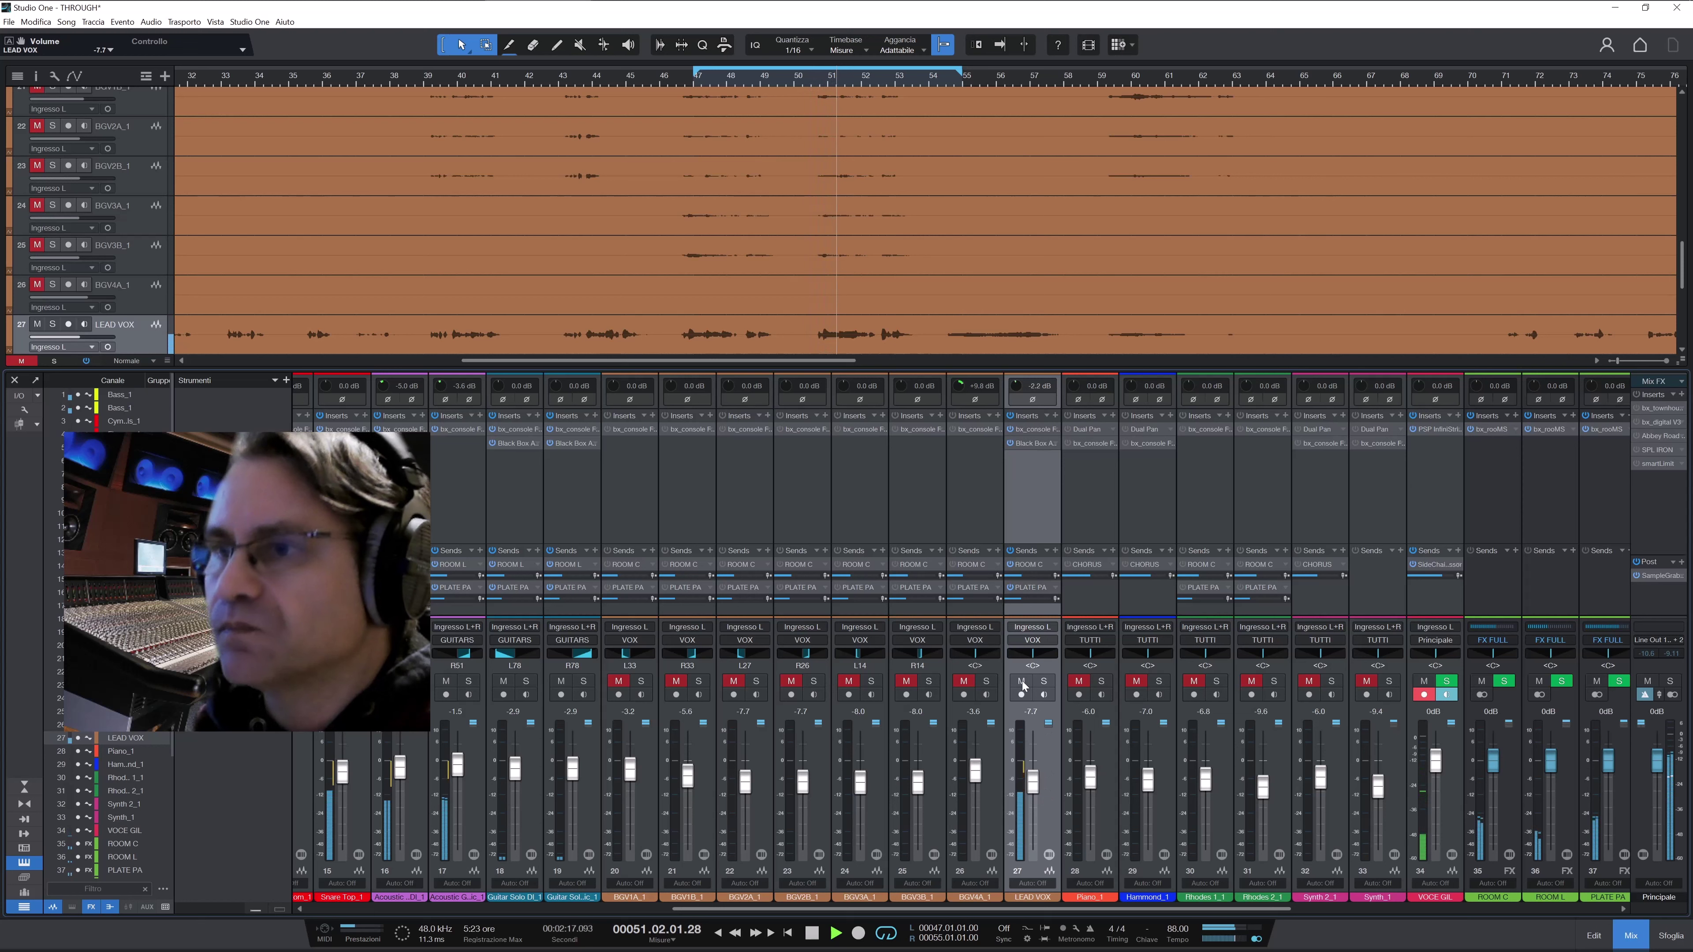
Audition the backing vocals BGV4A_1 and BGV3B_1 in solo, then leave only BGV3A_1 soloed
left_click(986, 682)
left_click(995, 795)
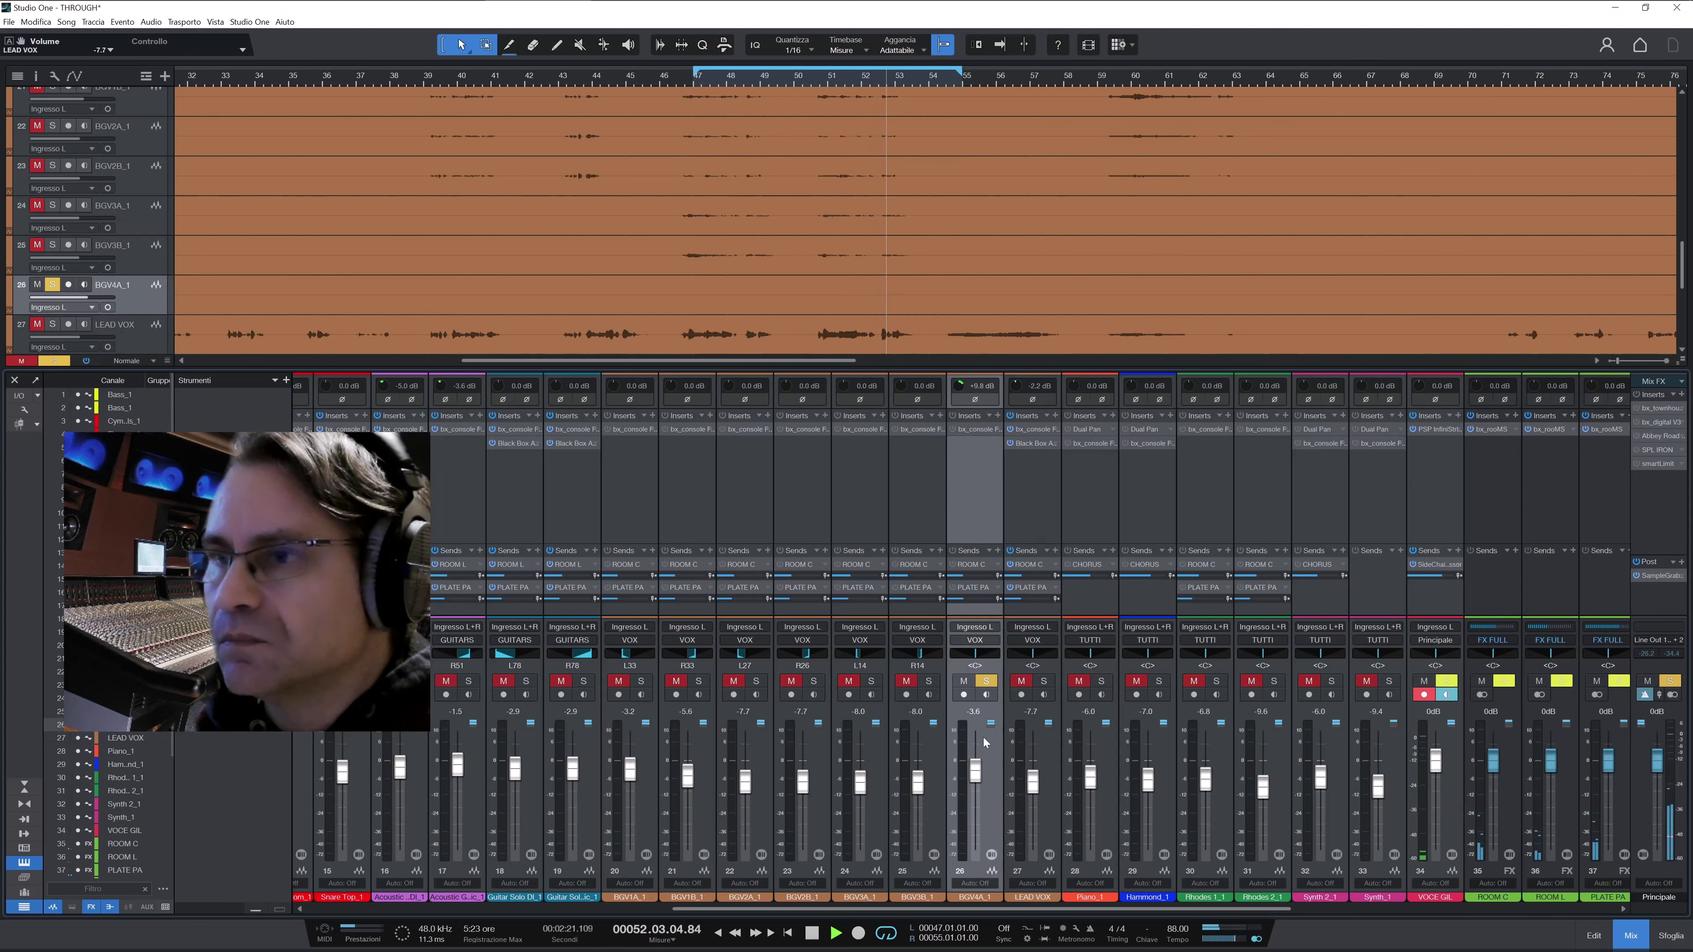
left_click(929, 681, "ctrl")
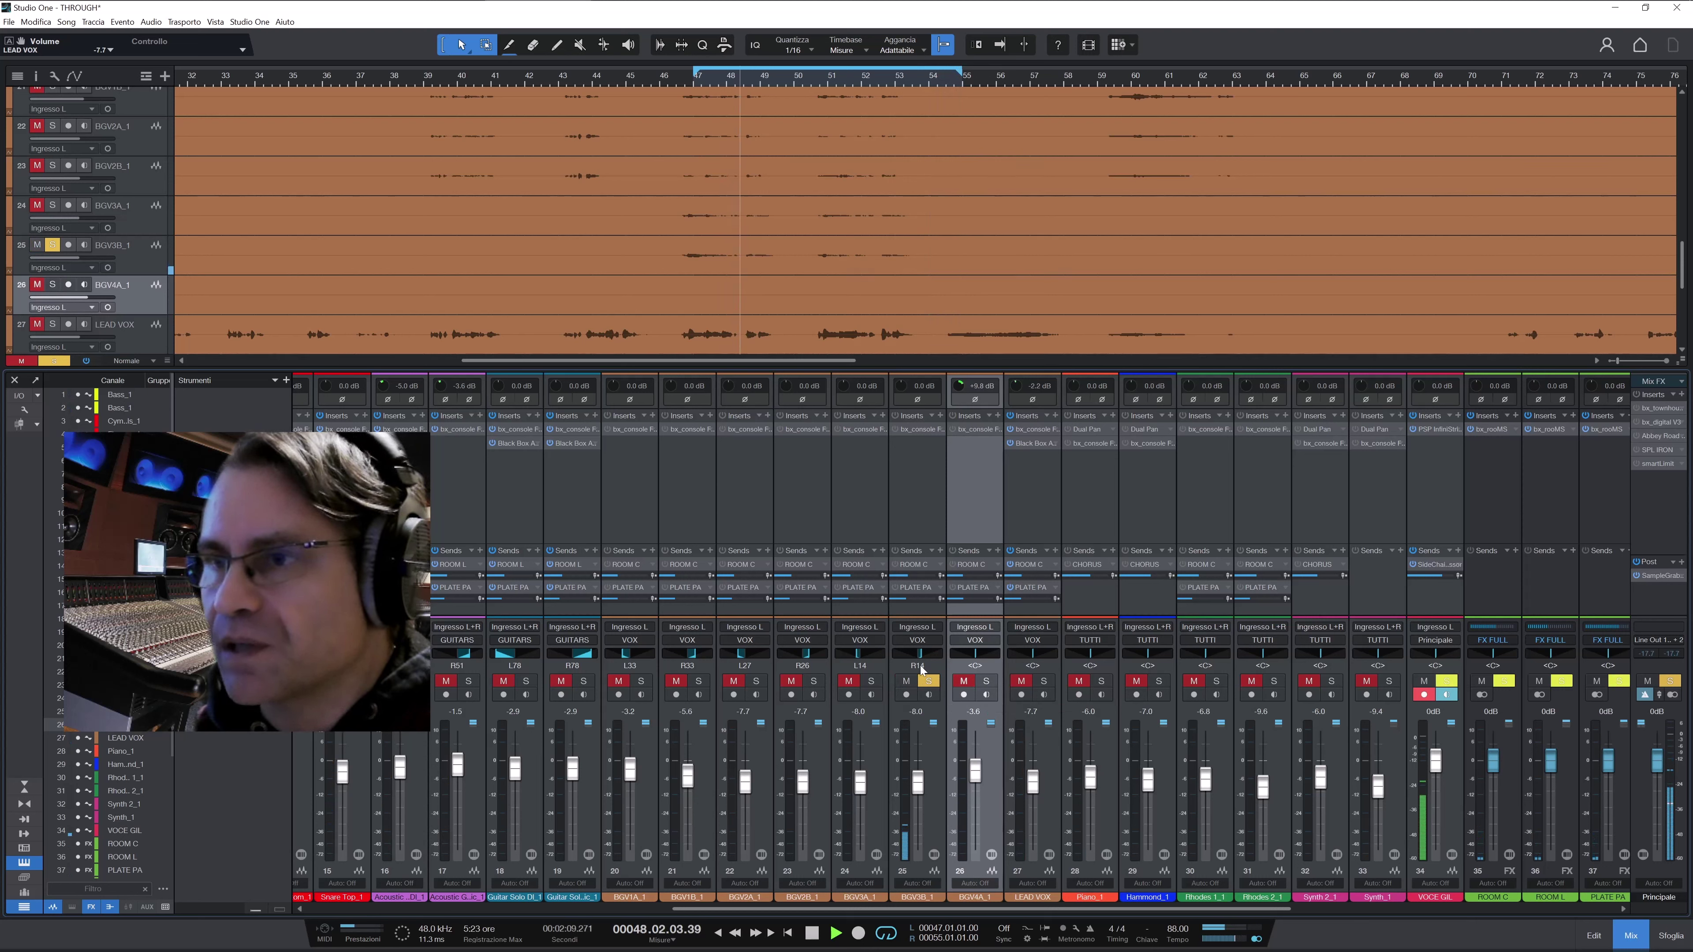
left_click(870, 683)
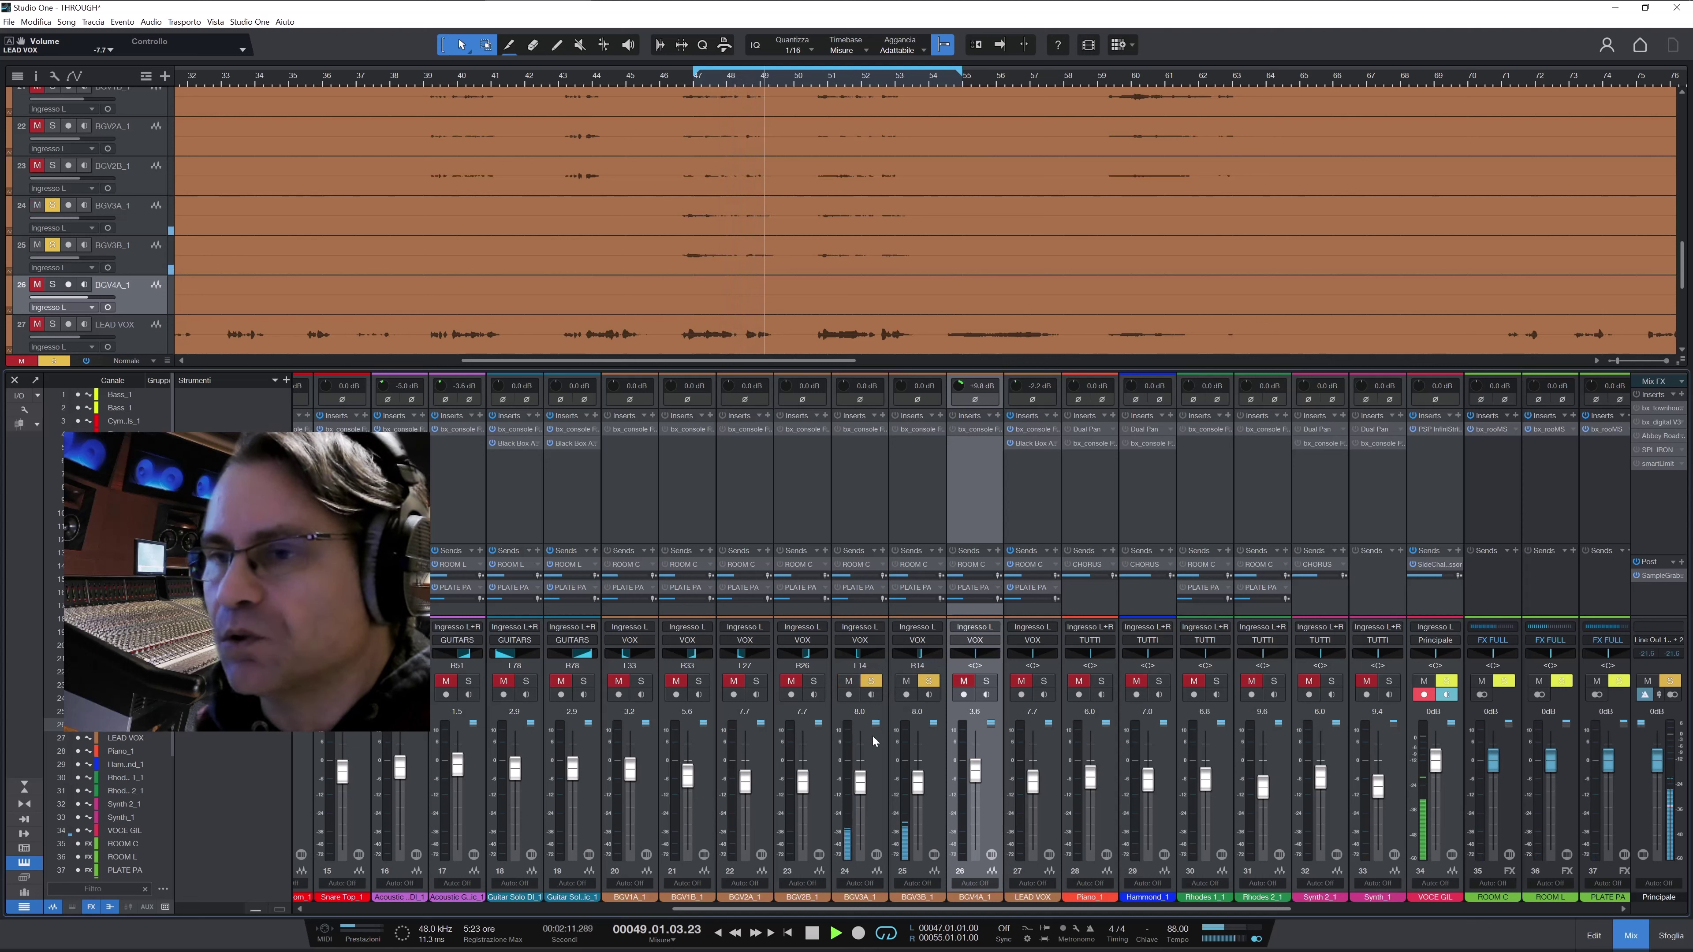
left_click(929, 680)
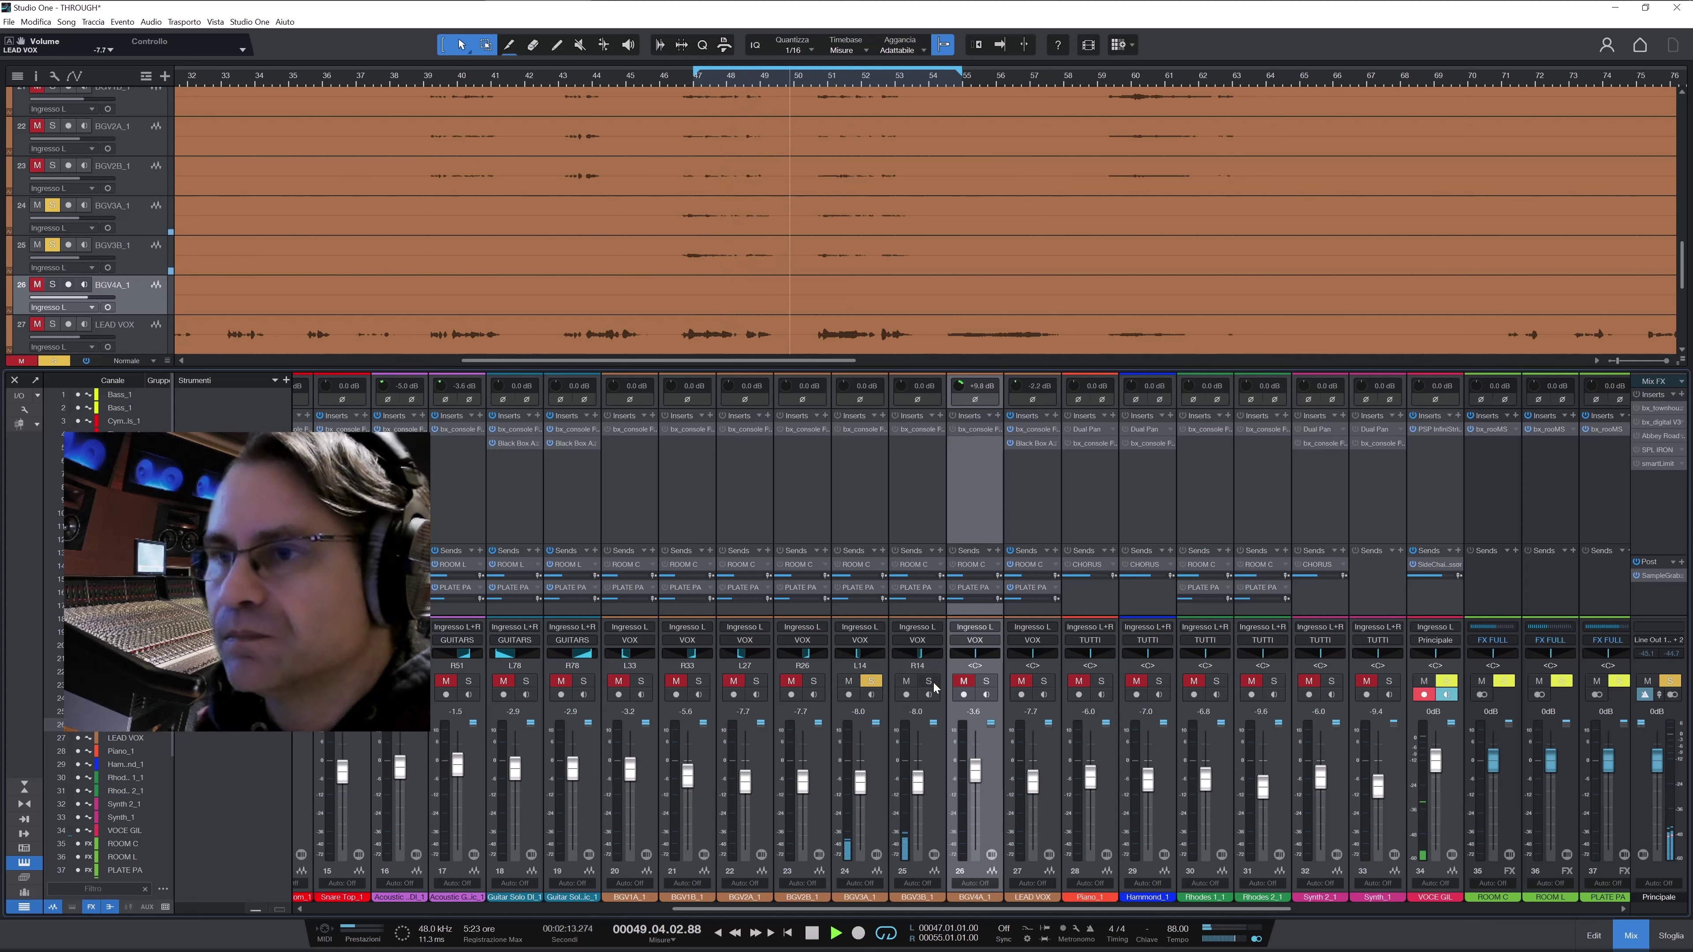
Activate the bx_console Focusrite SC and the ROOM C and PLATE PA sends on BGV3A_1, then clear its solo
left_click(866, 748)
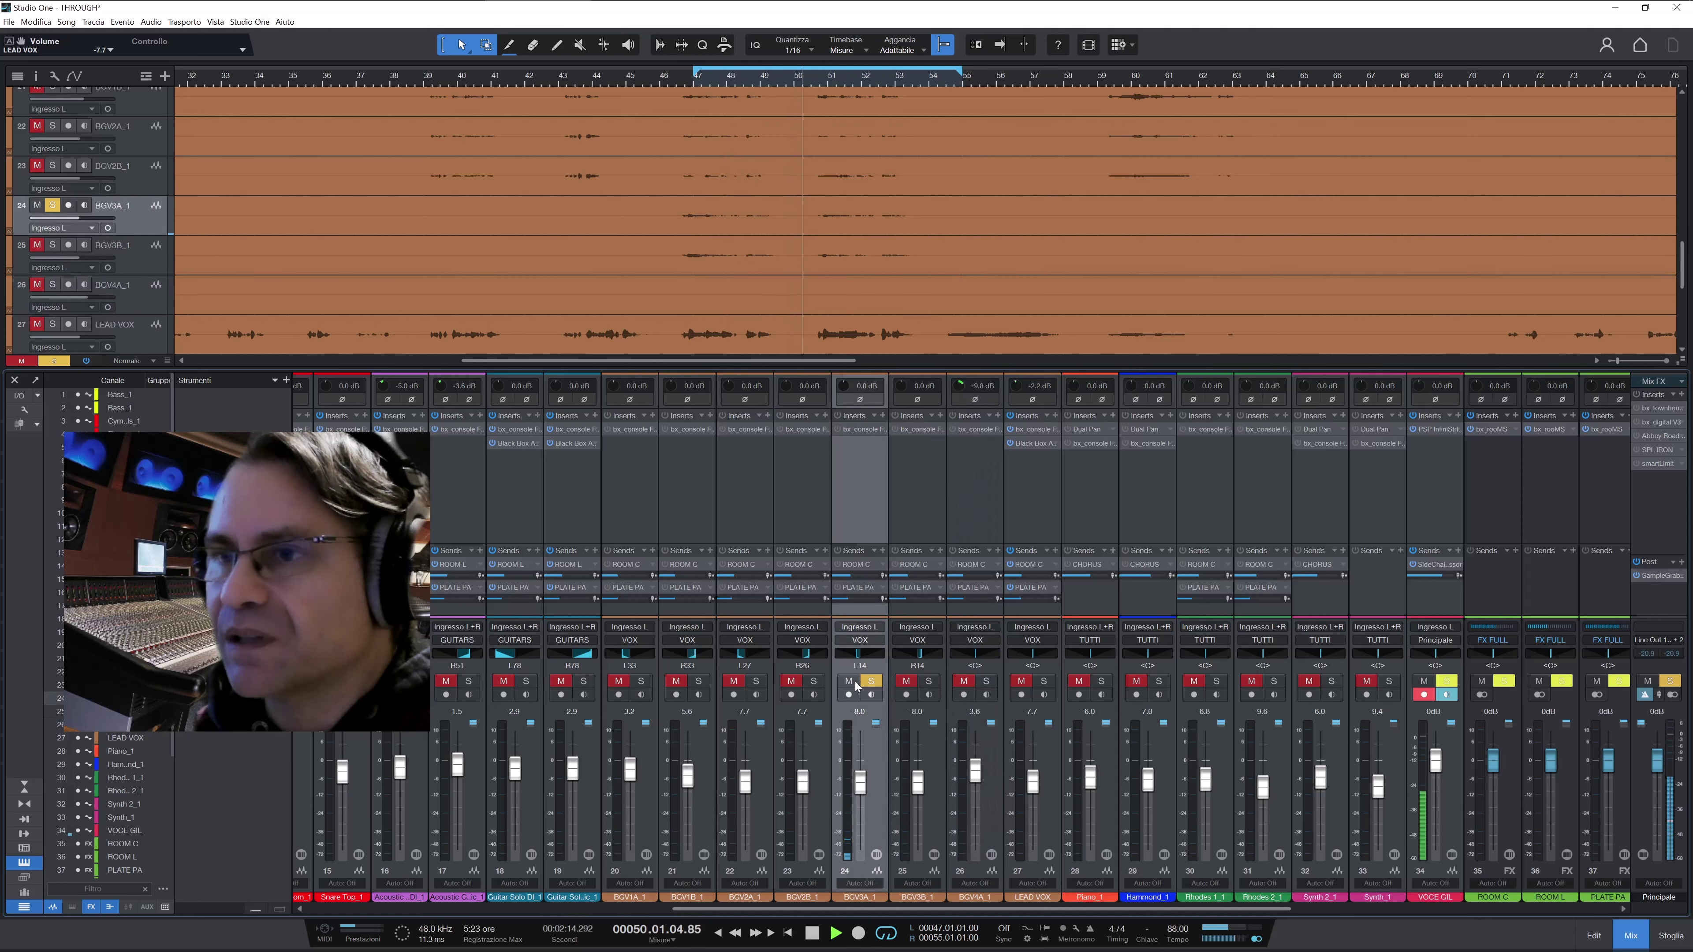
left_click(863, 430)
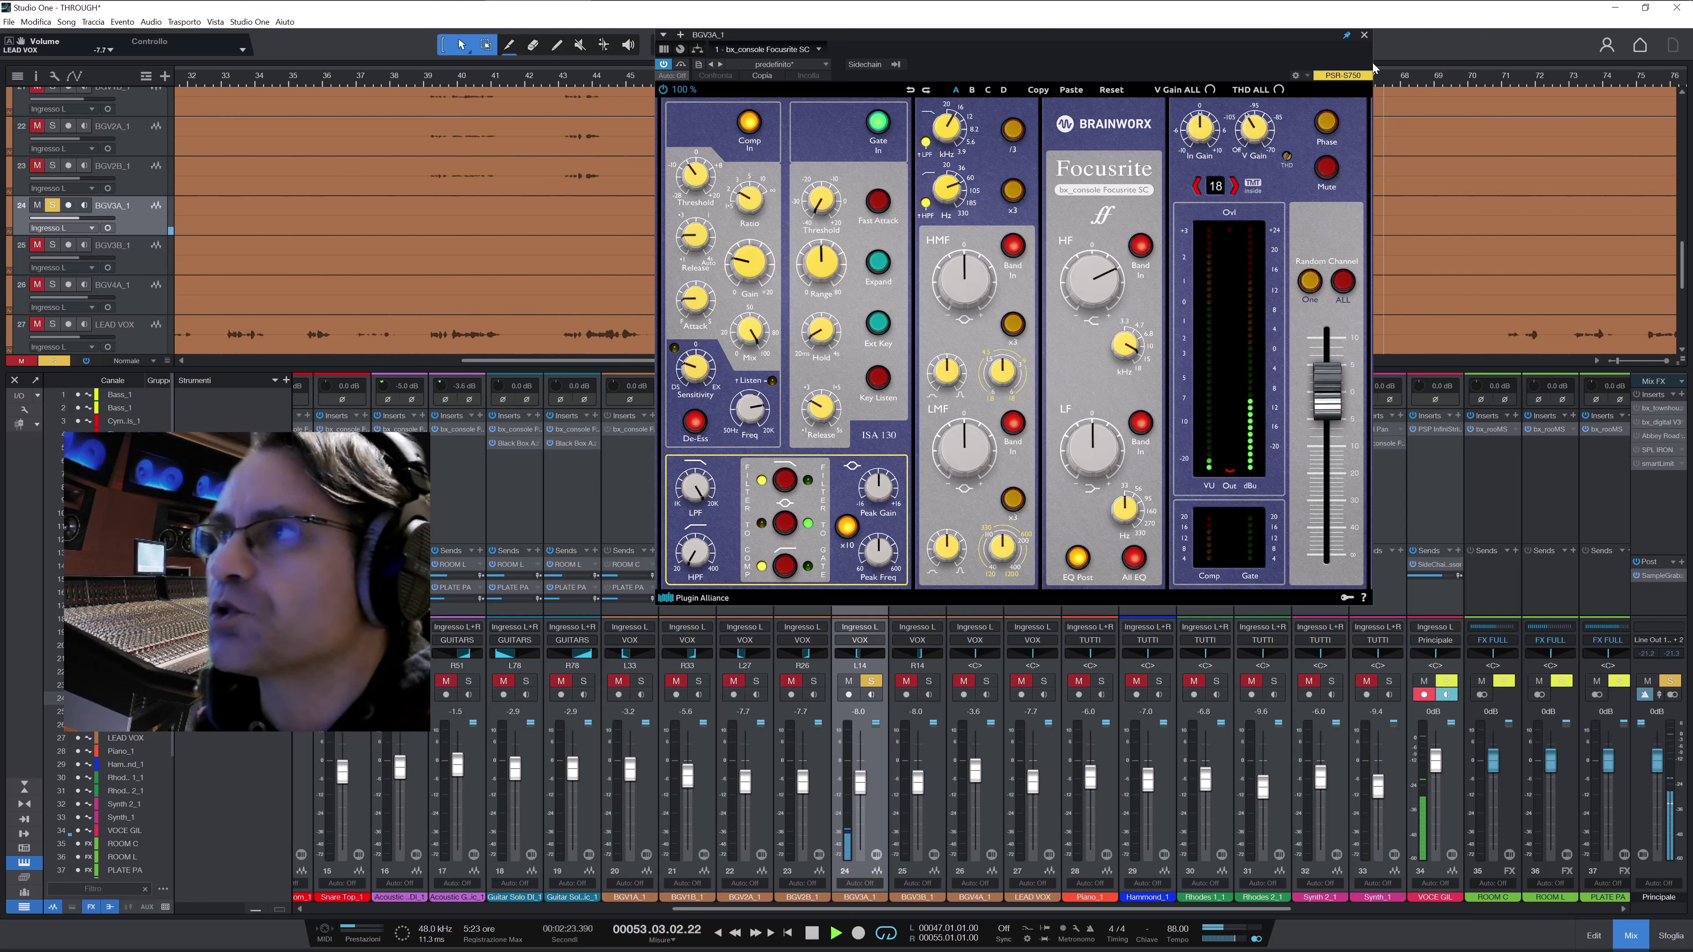
left_click(1364, 34)
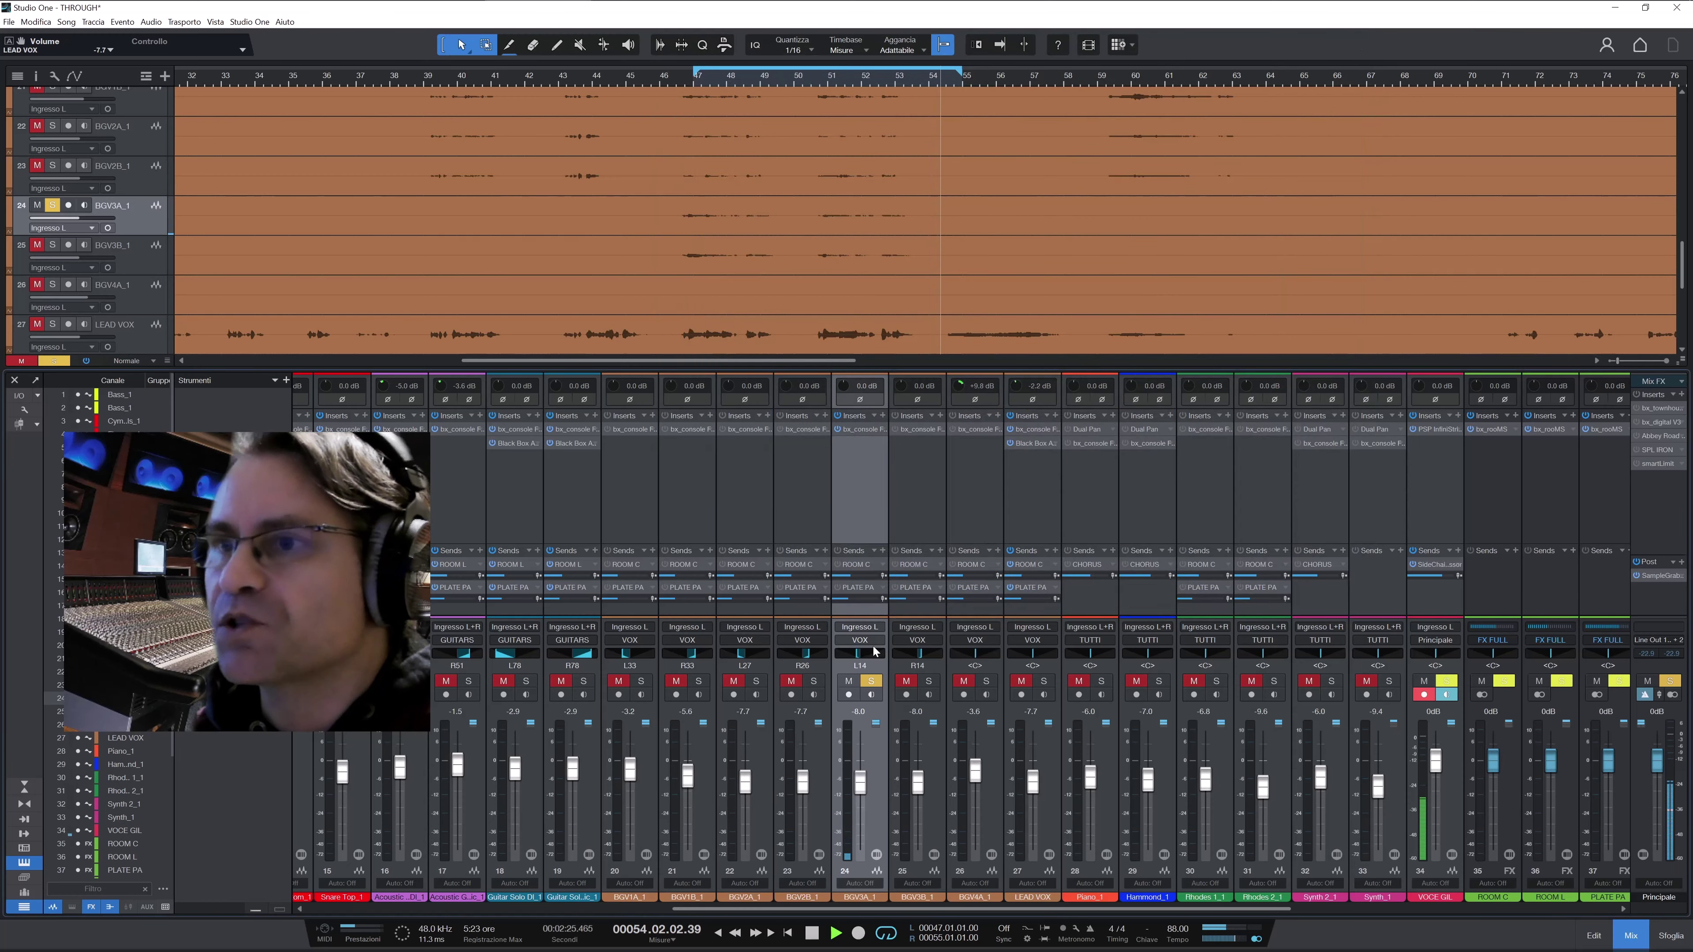
left_click(838, 565)
left_click(839, 588)
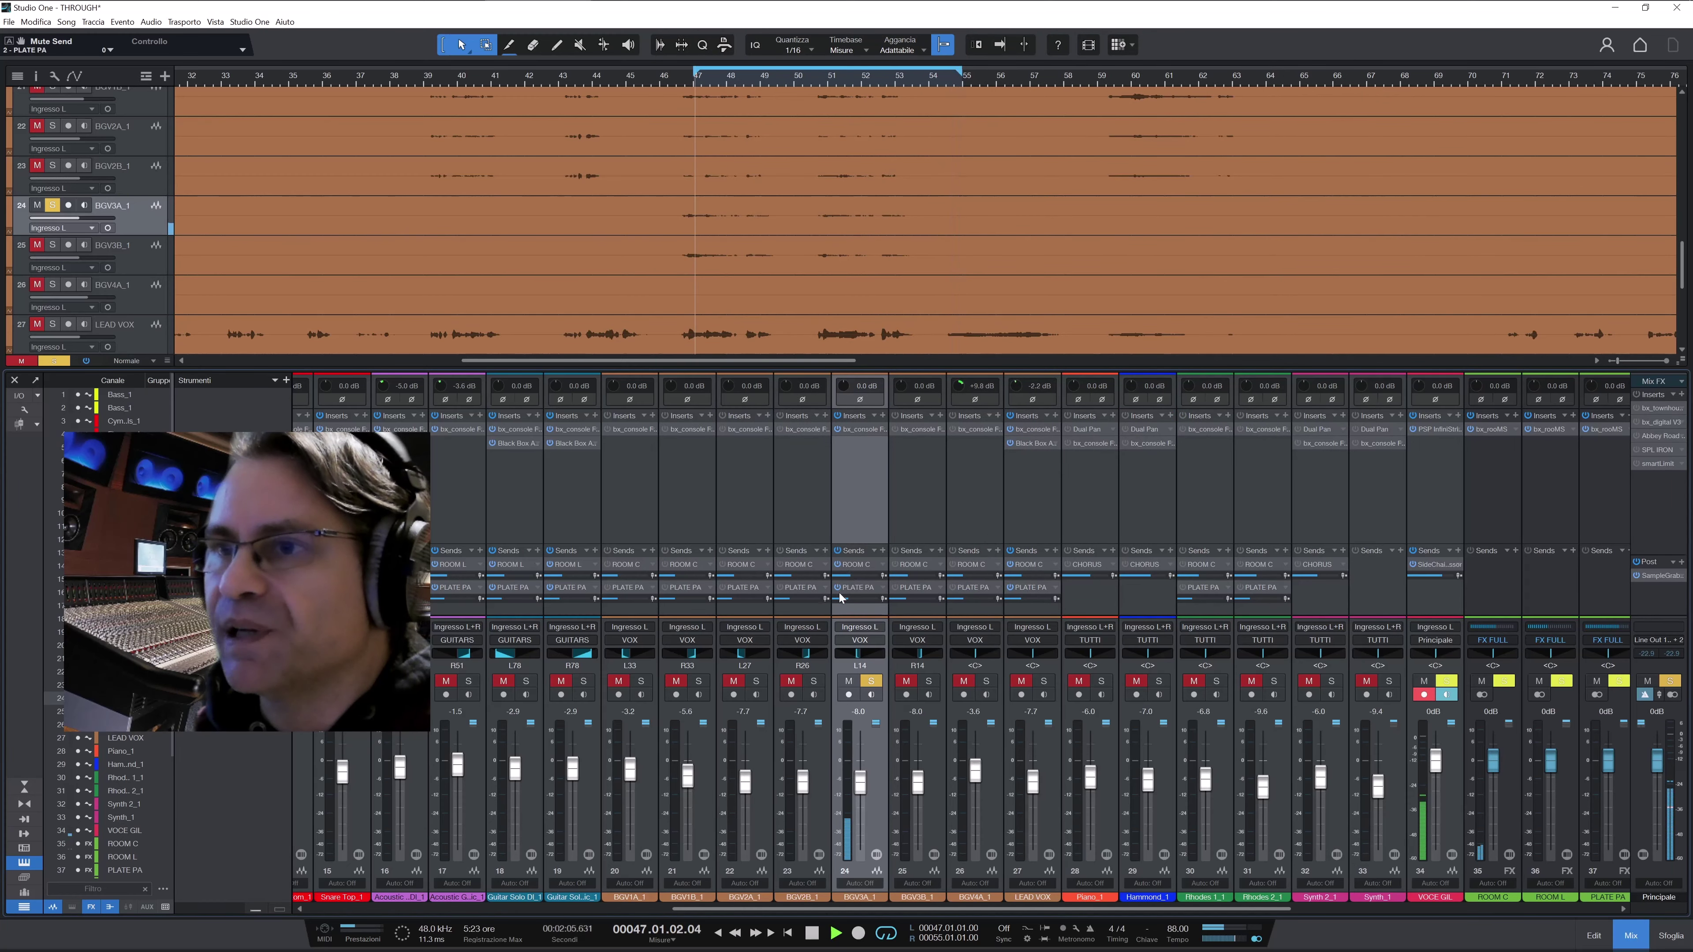
left_click(872, 682)
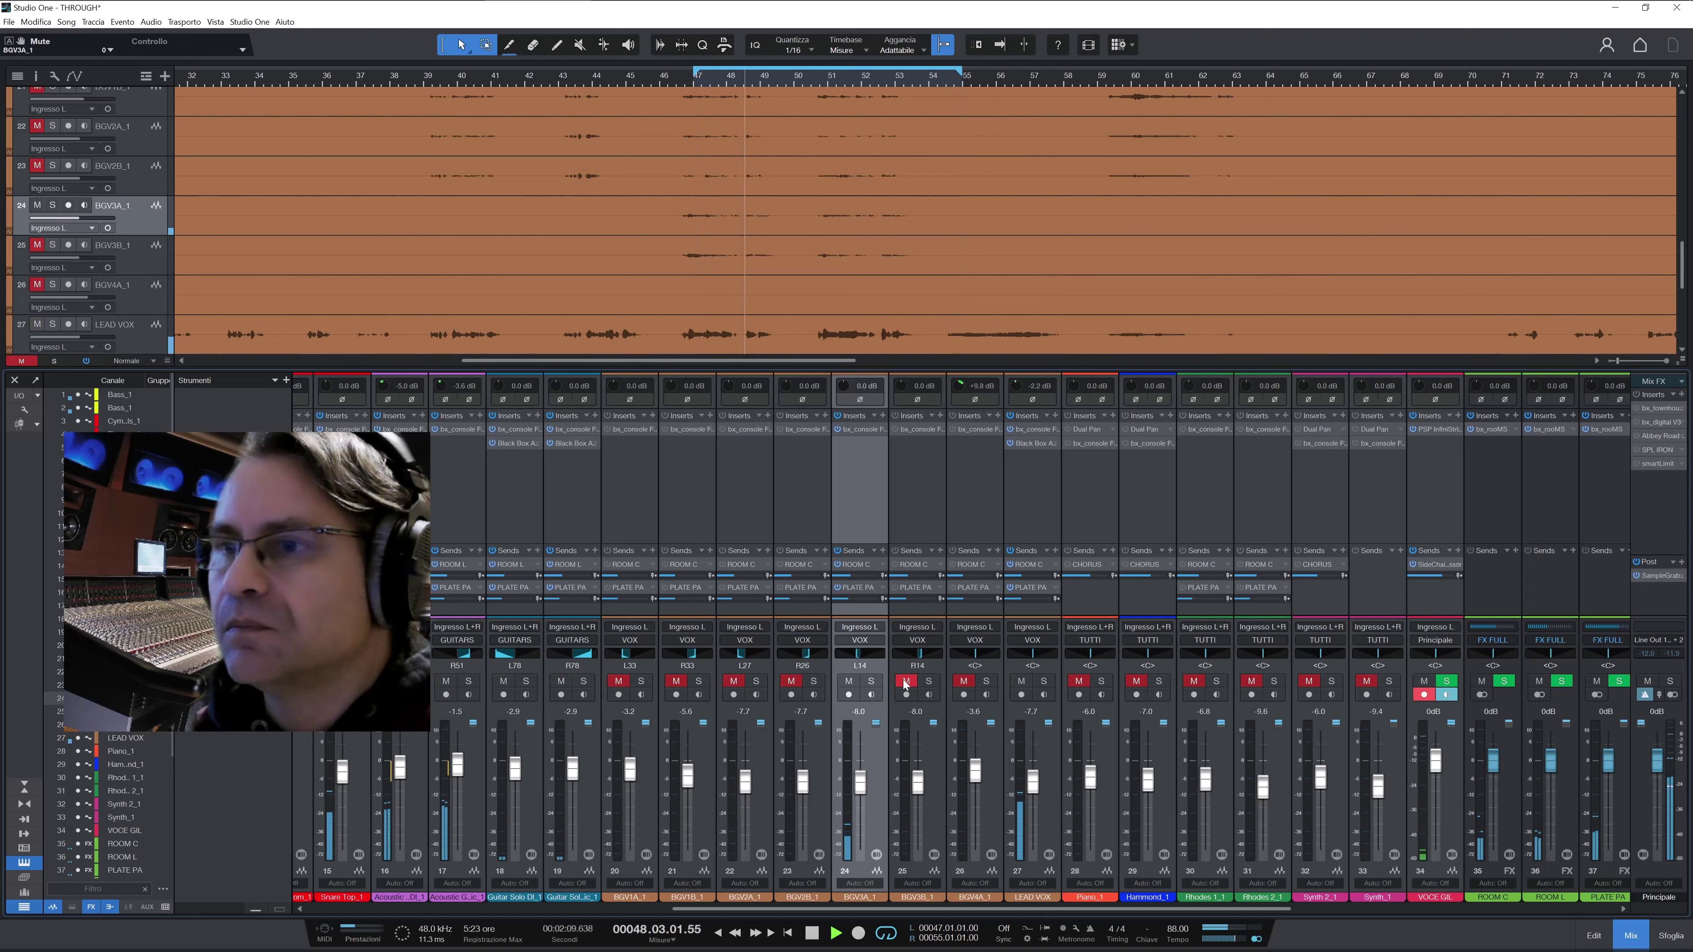
Solo BGV3B_1 and activate its bx_console Focusrite SC and its ROOM C and PLATE PA sends
left_click(929, 681)
left_click(932, 754)
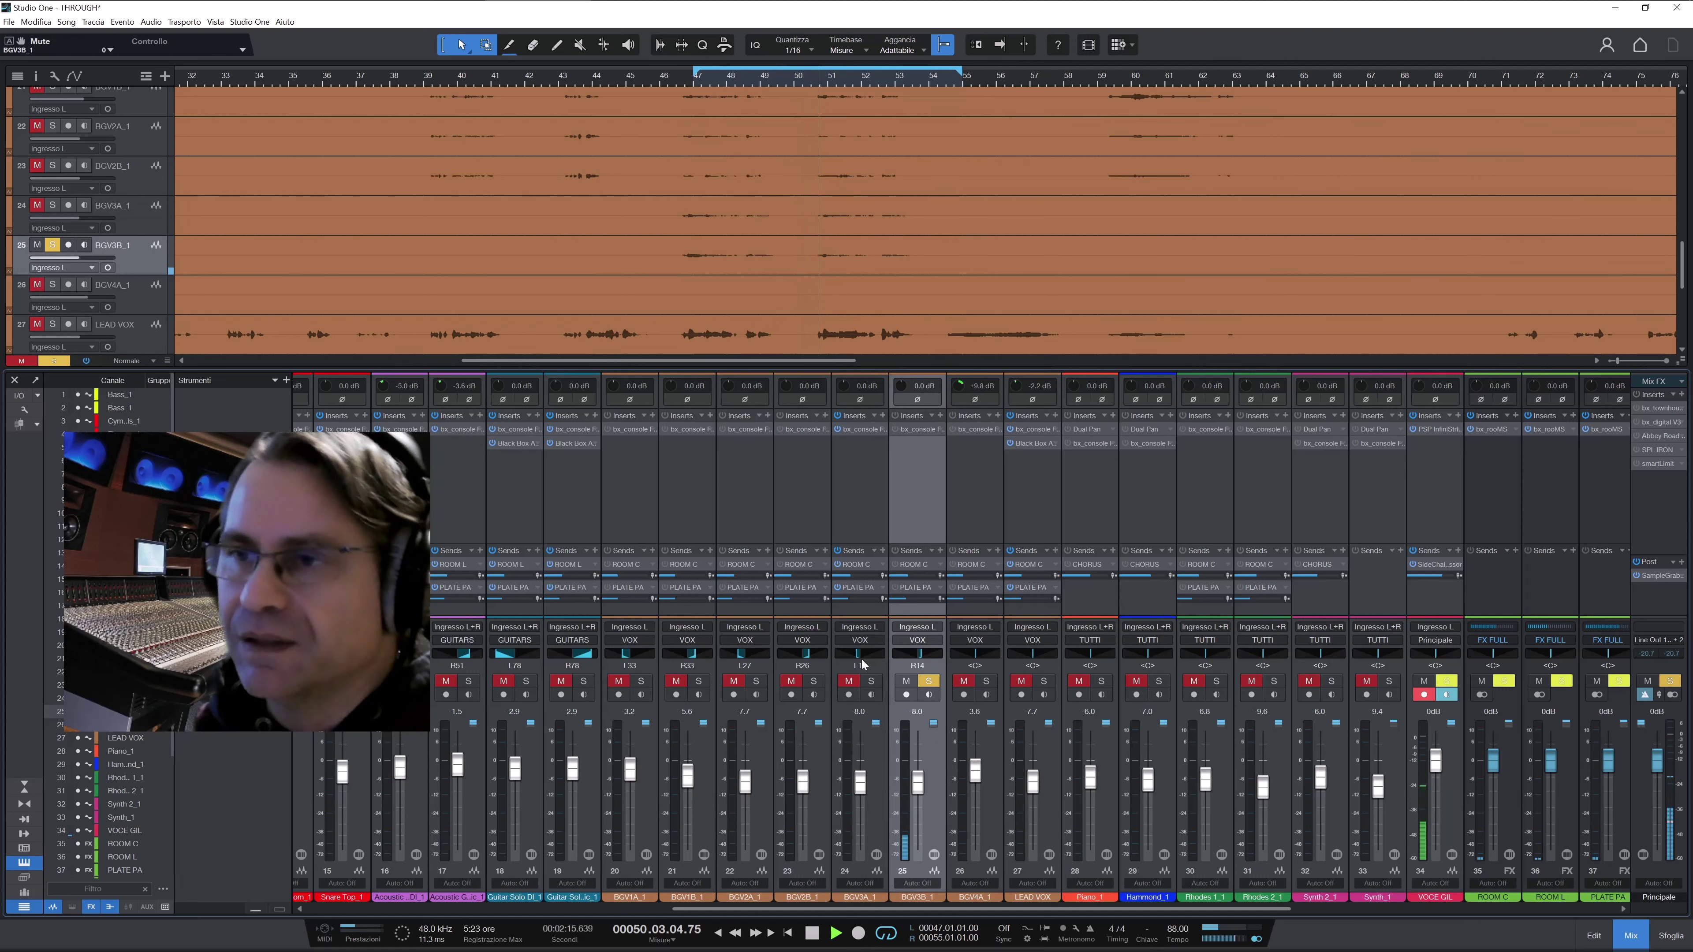
left_click(922, 431)
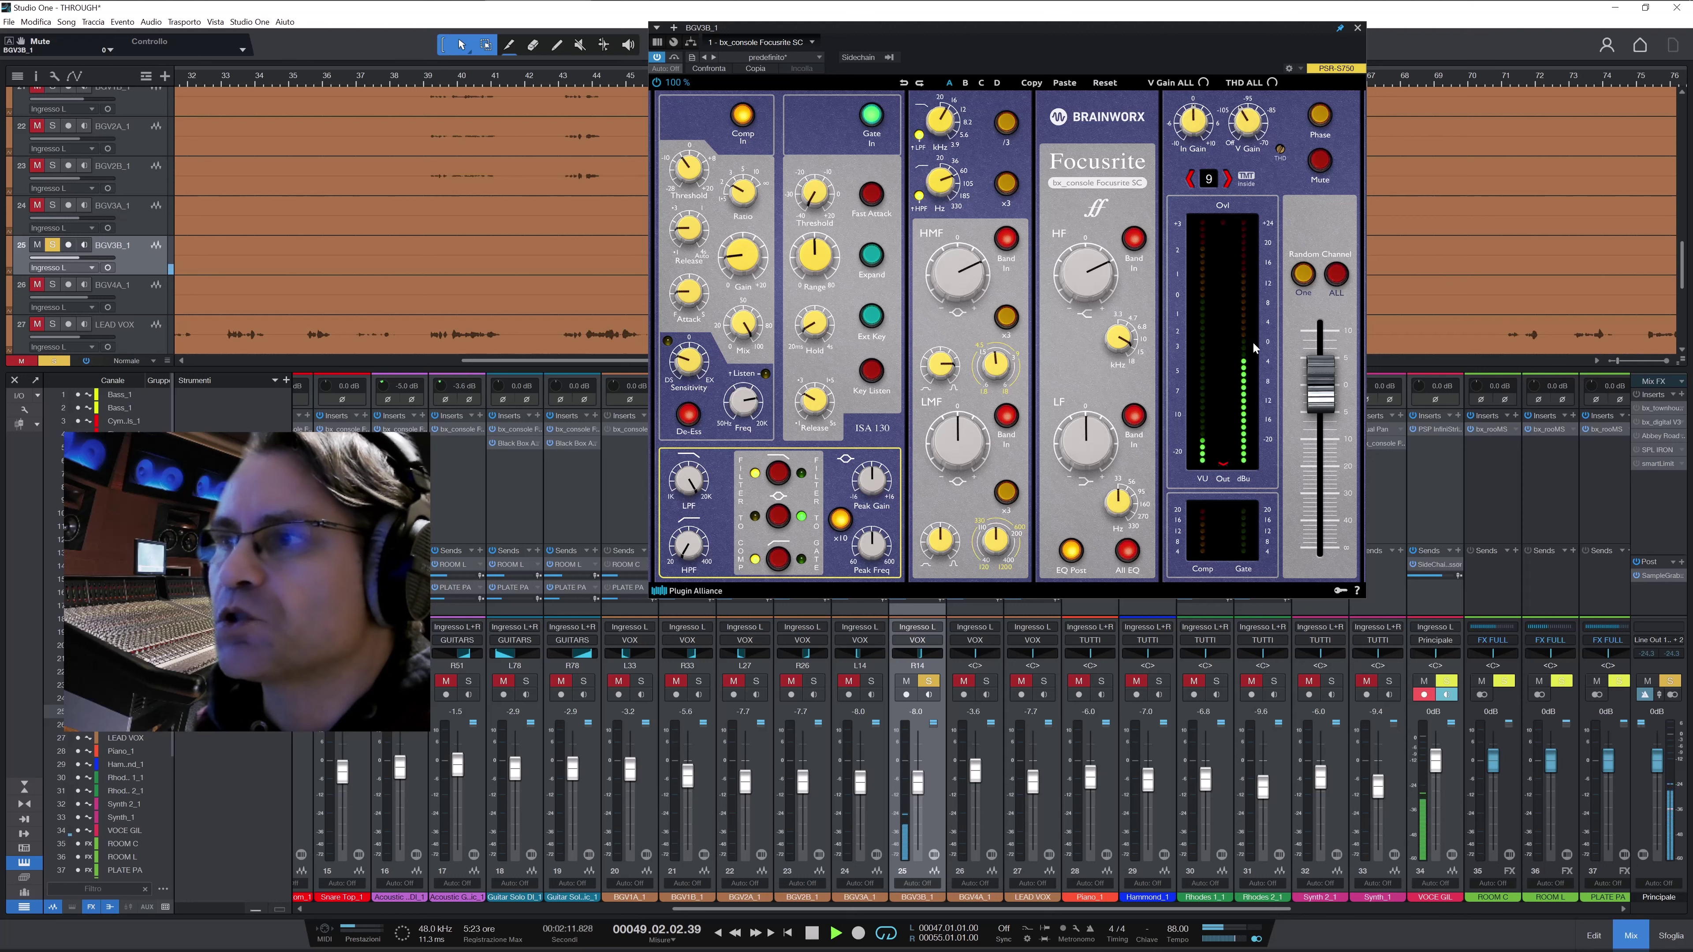
left_click(1357, 29)
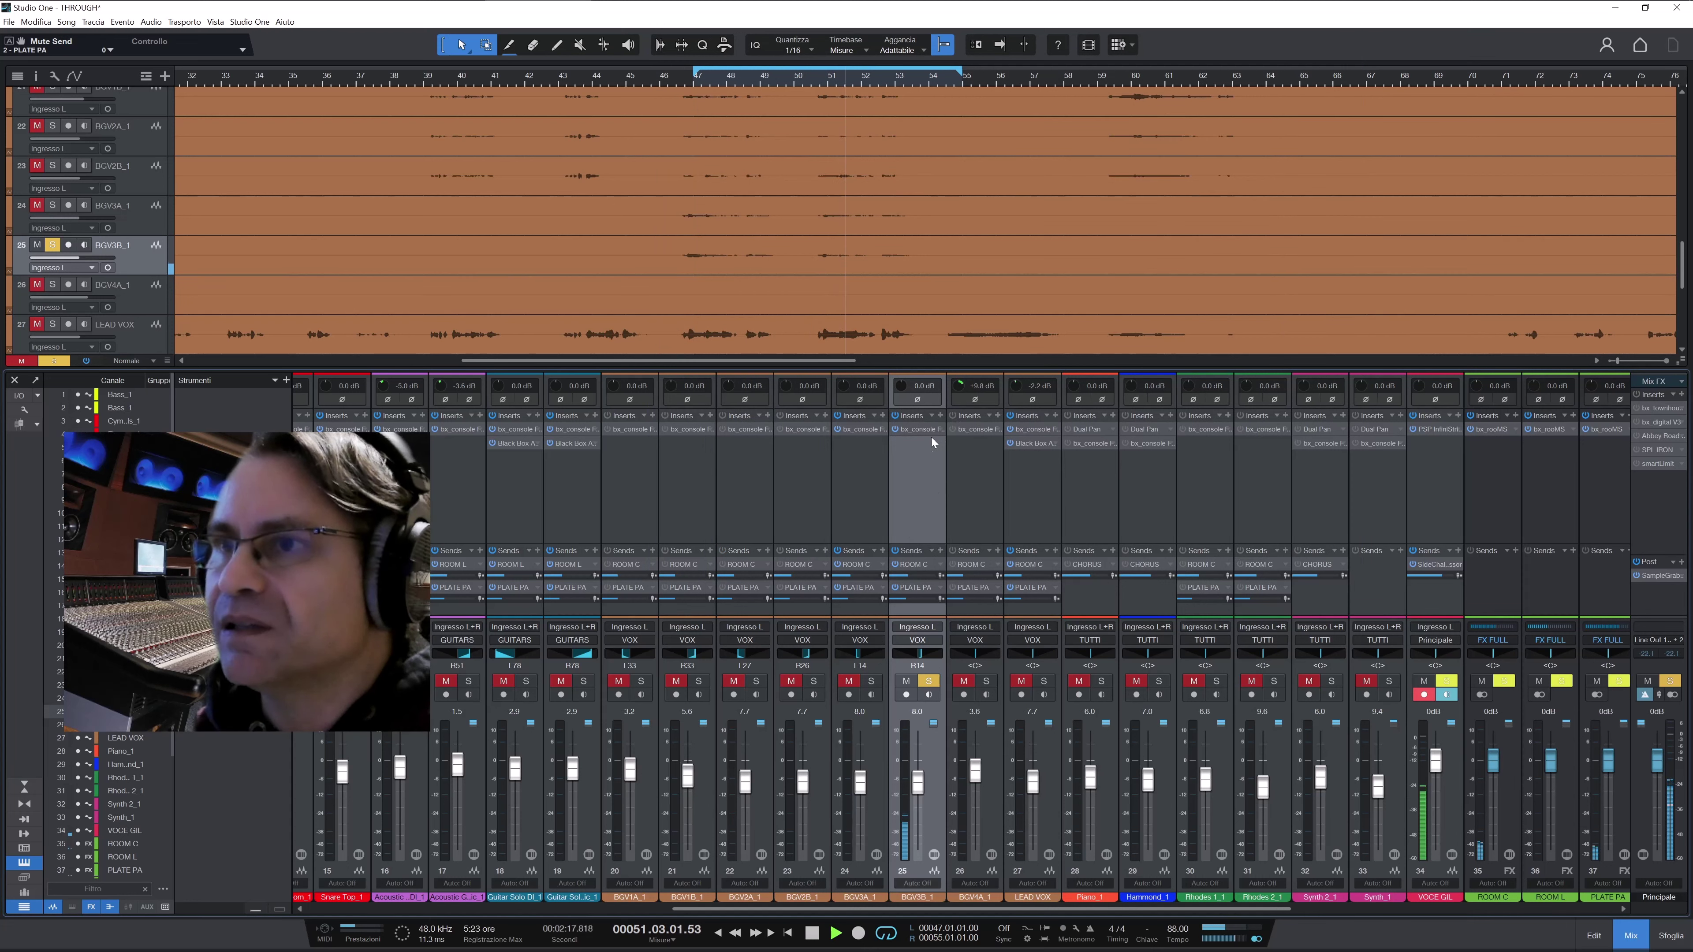
Audition BGV3A_1 and BGV3B_1 together in solo, then clear the solos to hear them in the full mix
left_click(871, 683)
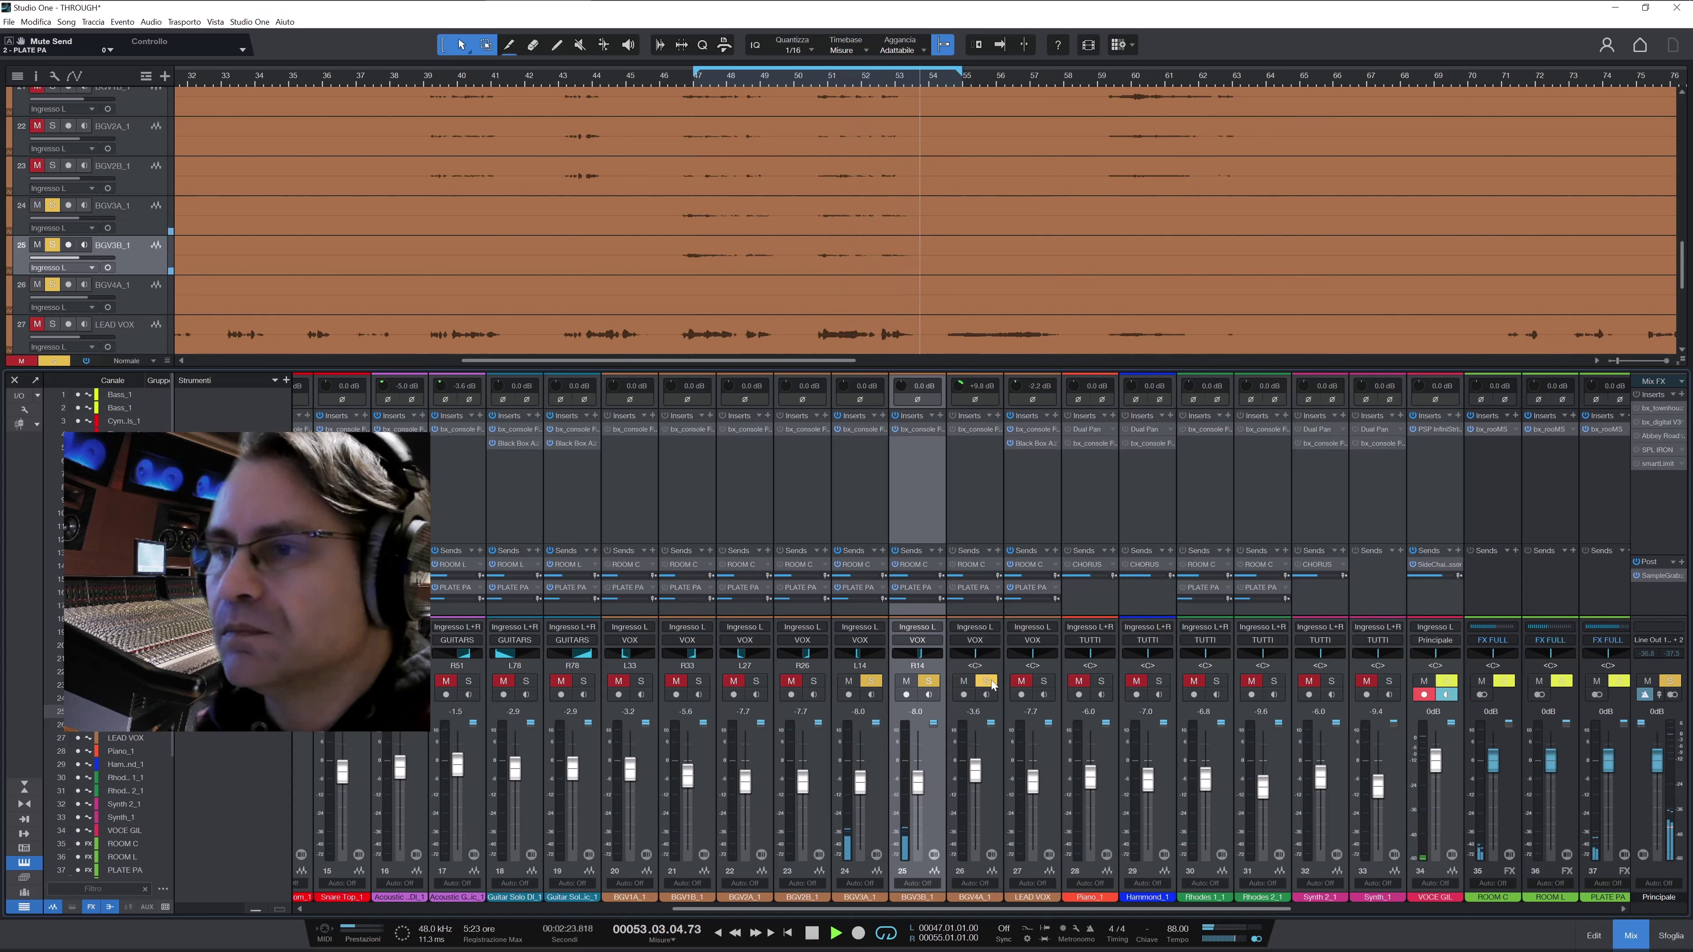
left_click(930, 683)
left_click(871, 681)
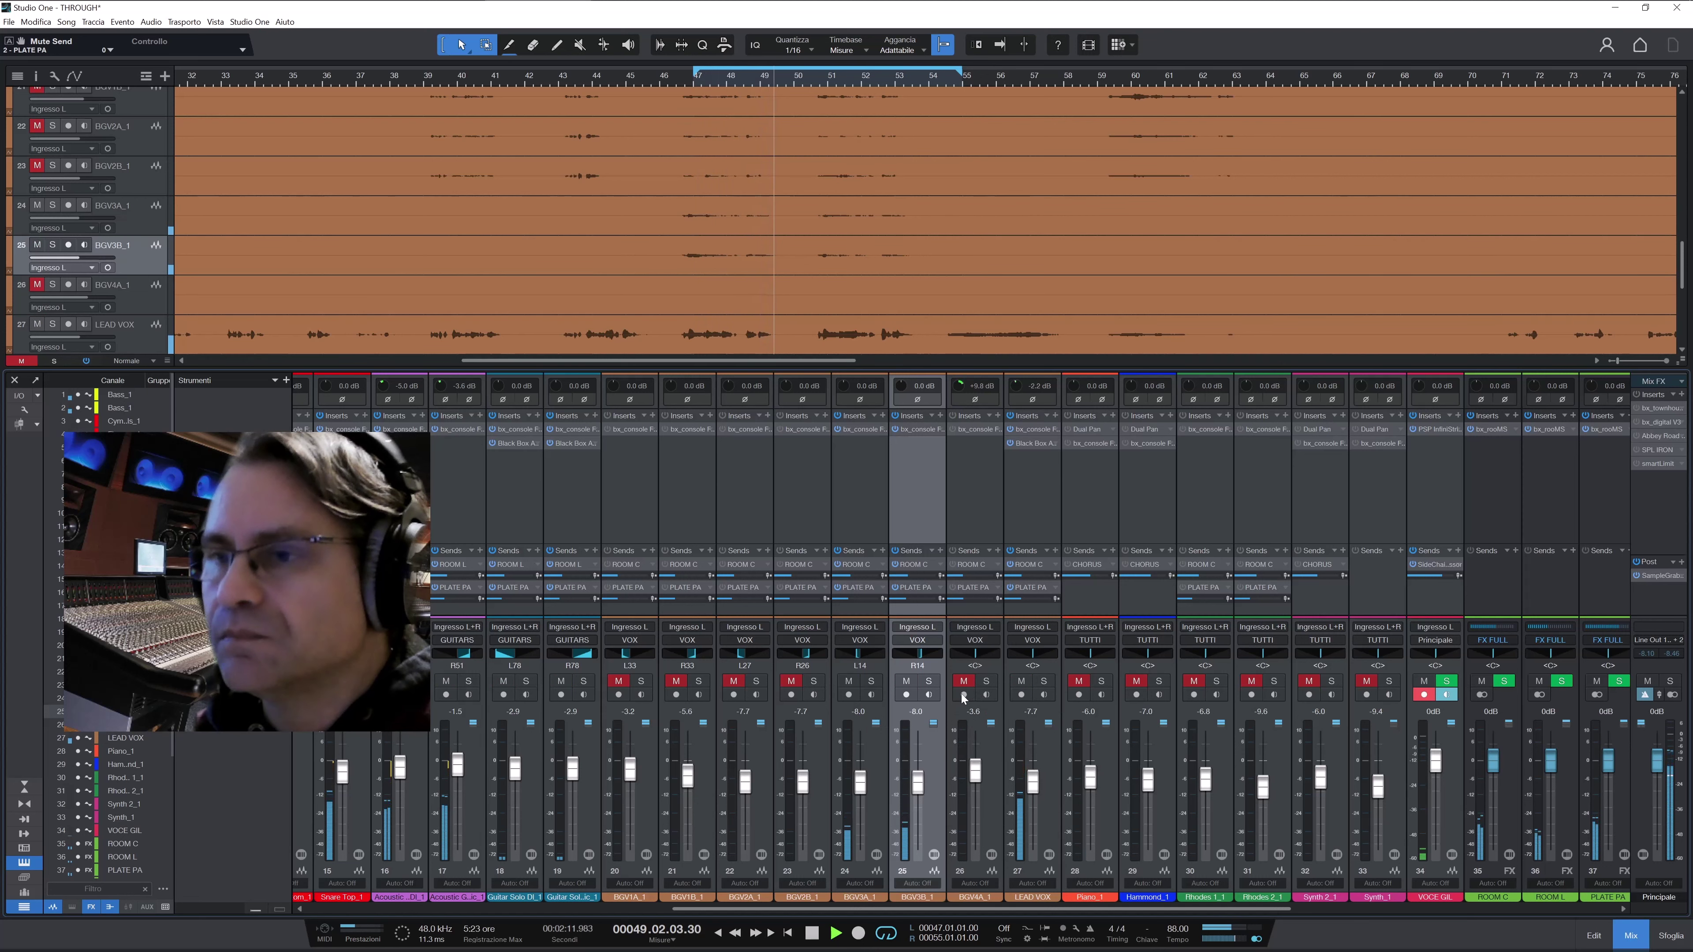
Balance the LEAD VOX against the backing vocals by lowering its fader to -10.2 dB
left_click_drag(1034, 782, 1034, 798)
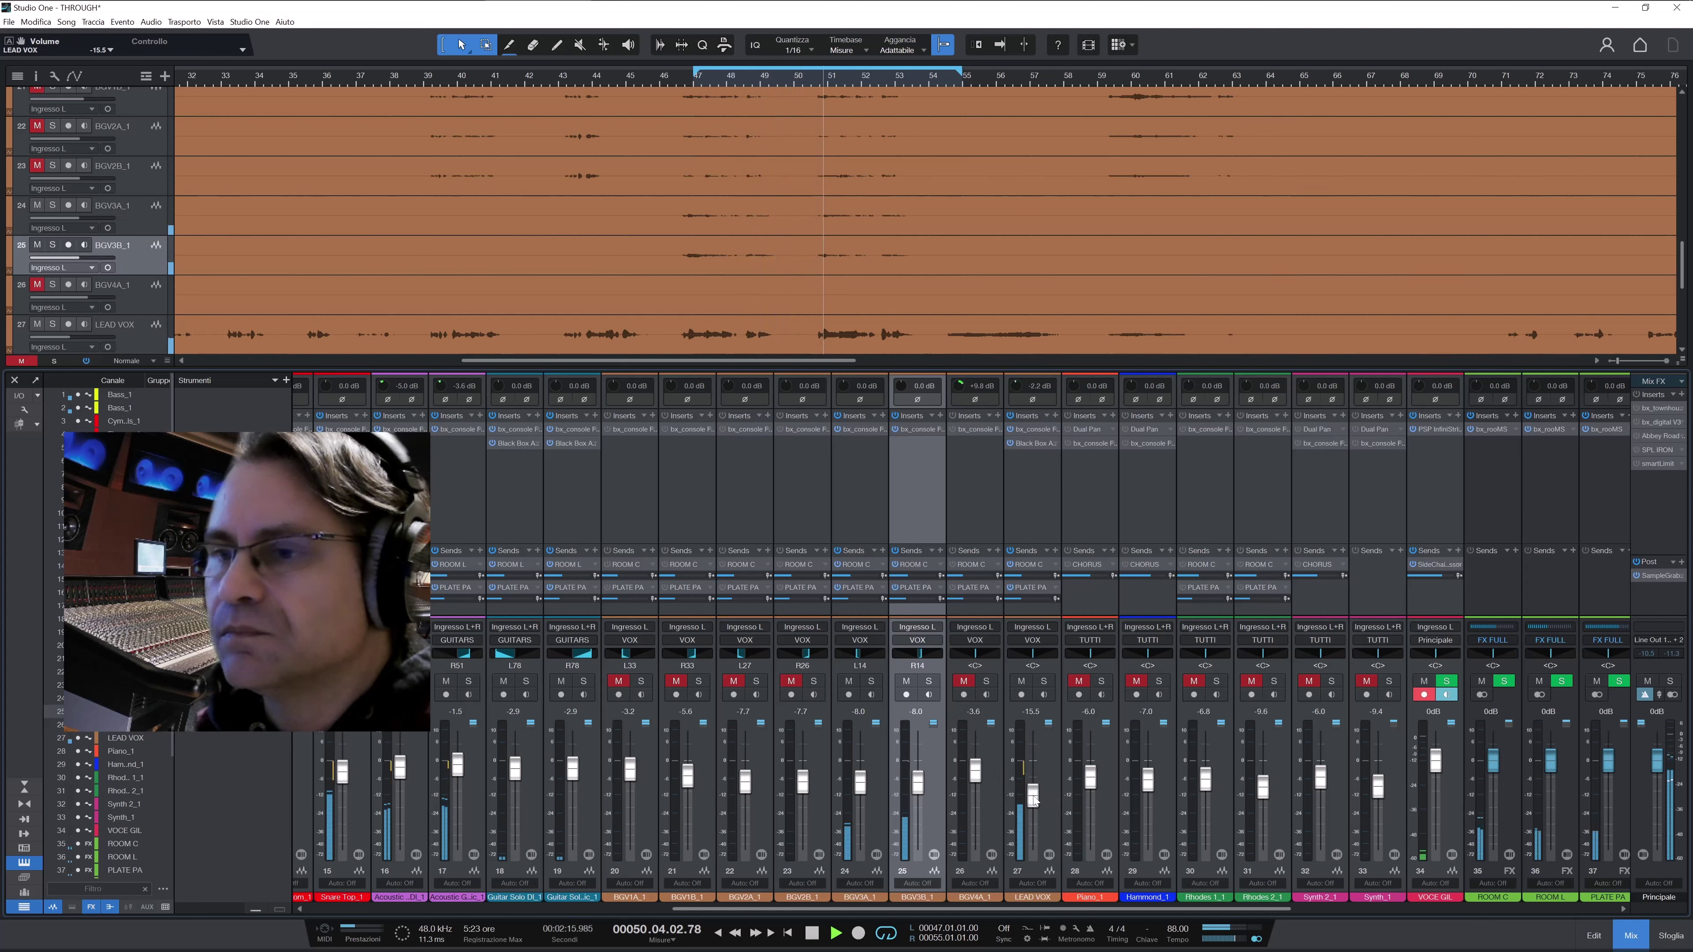
scroll(1036, 799, "up", 3)
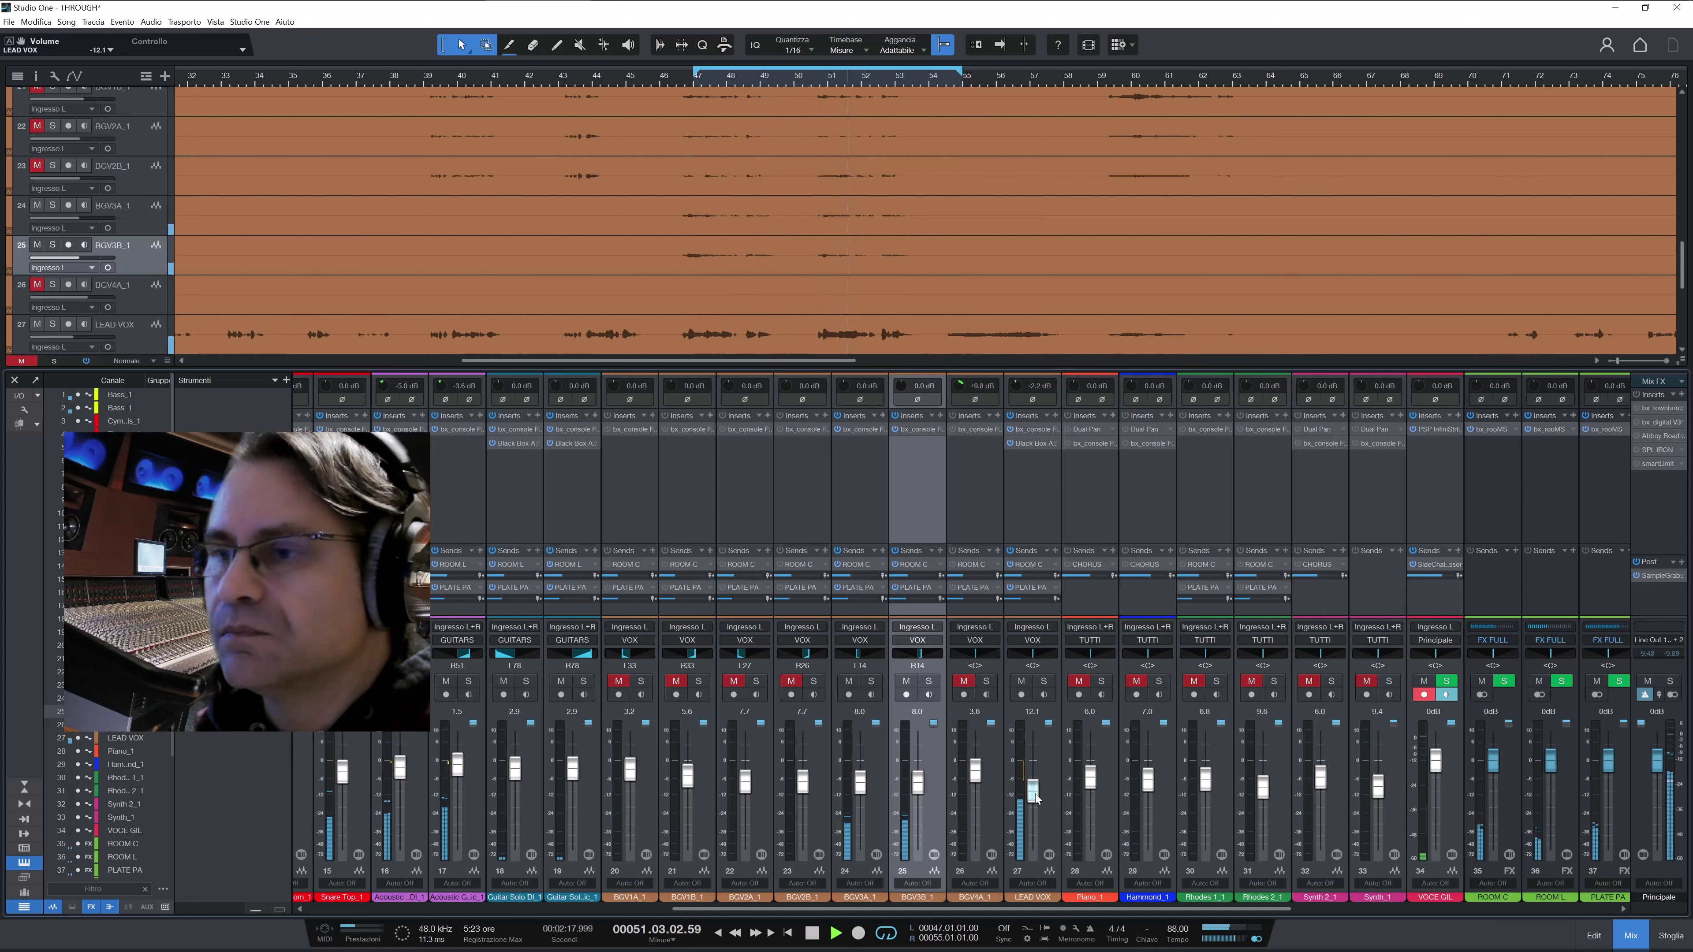
left_click_drag(1035, 799, 1035, 795)
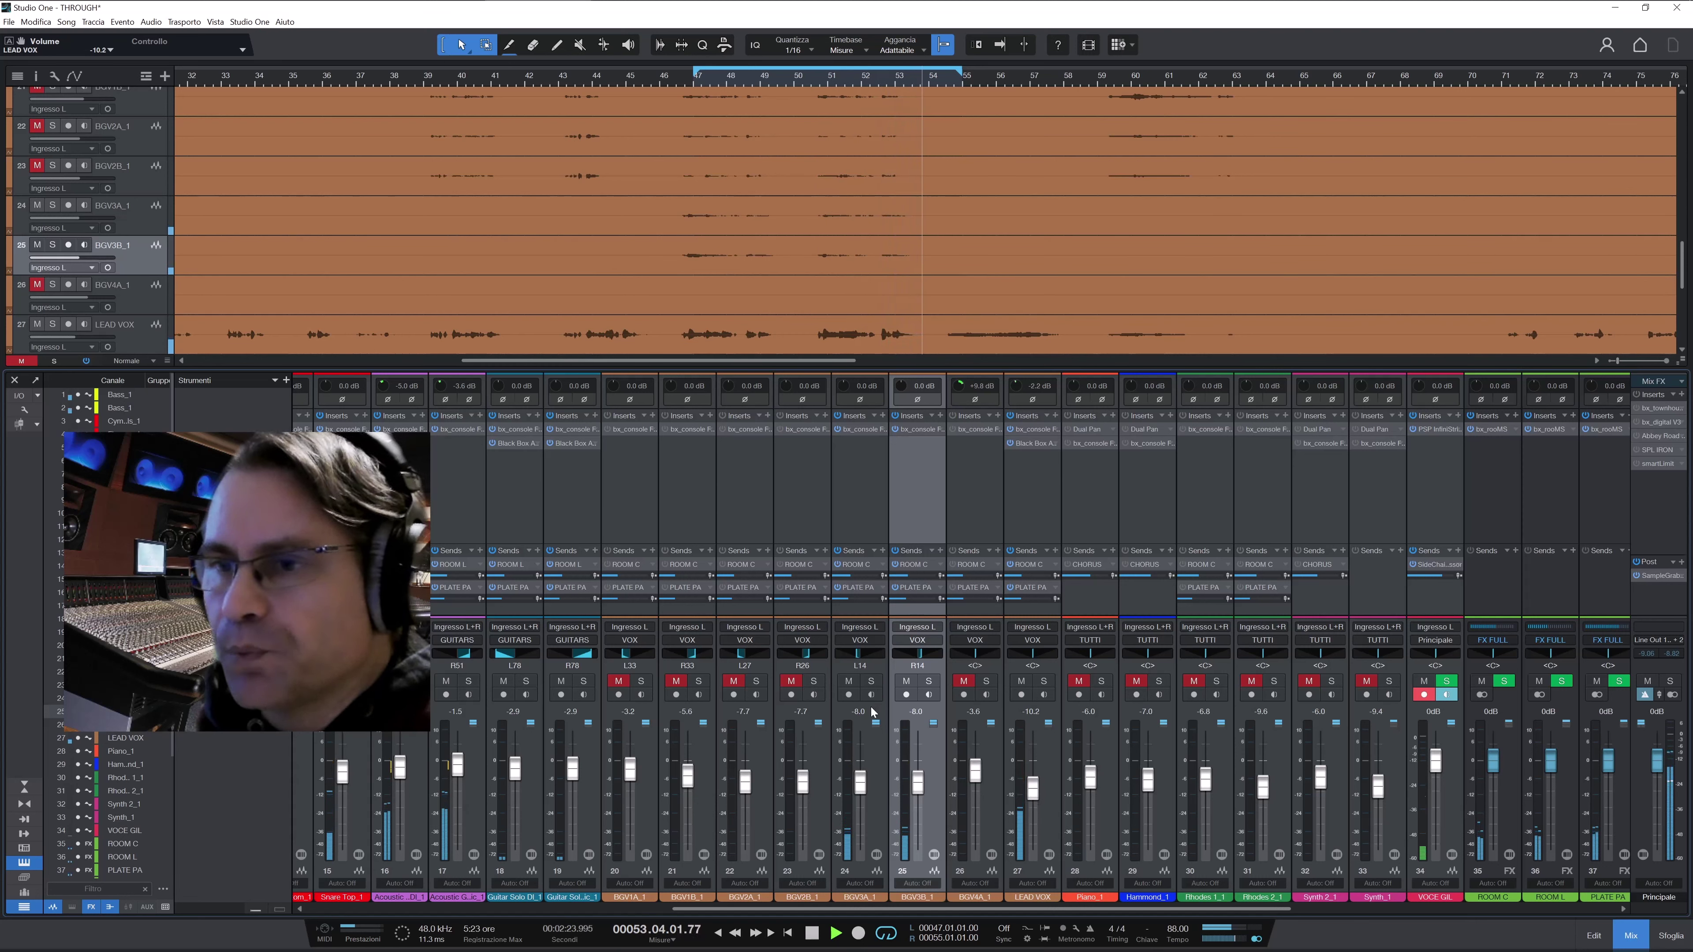
Solo the BGV4A_1 channel and loop playback from bar 79 to bar 87
left_click(986, 681)
left_click(964, 681)
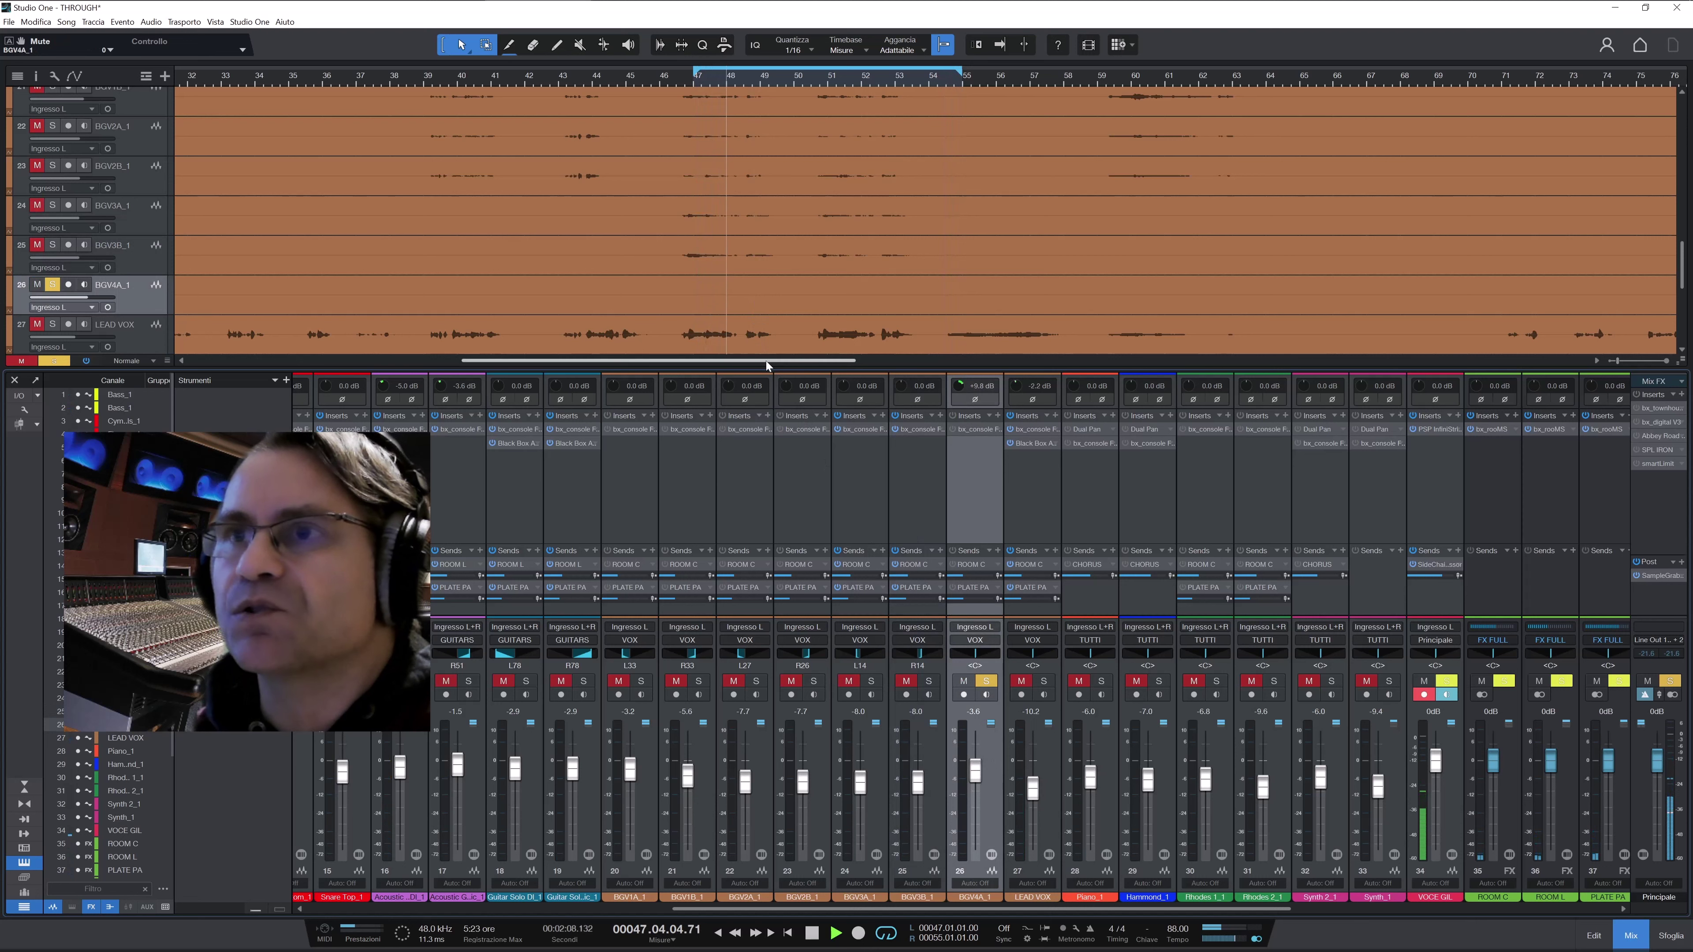
left_click_drag(766, 362, 1110, 385)
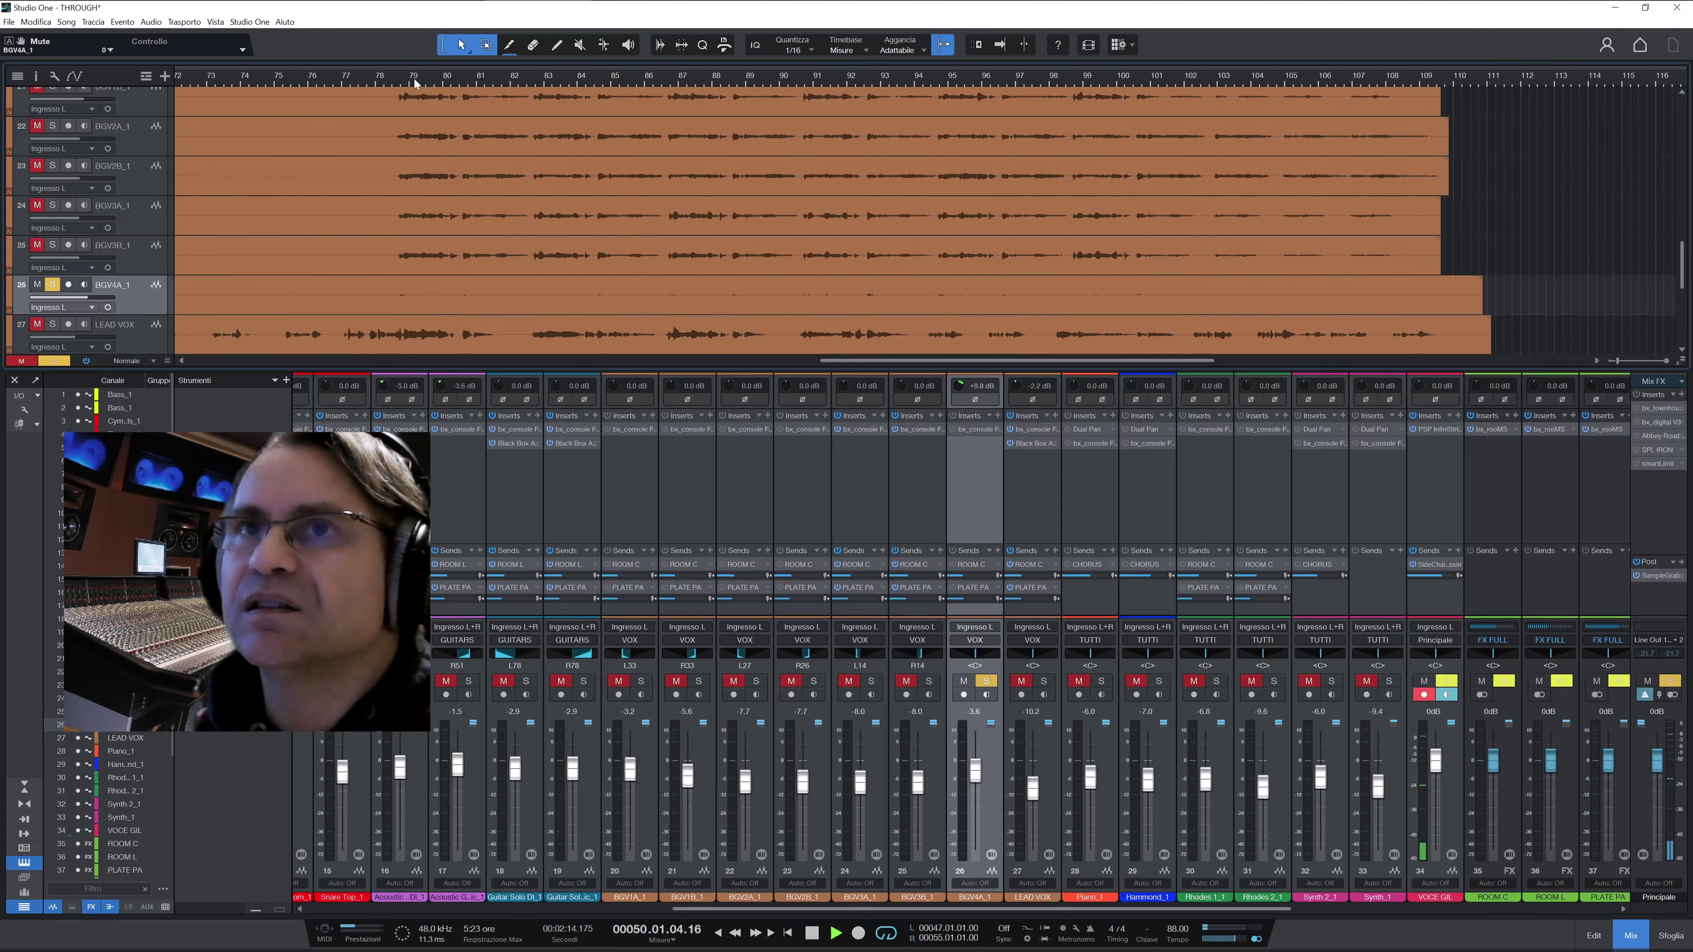
left_click_drag(422, 70, 515, 81)
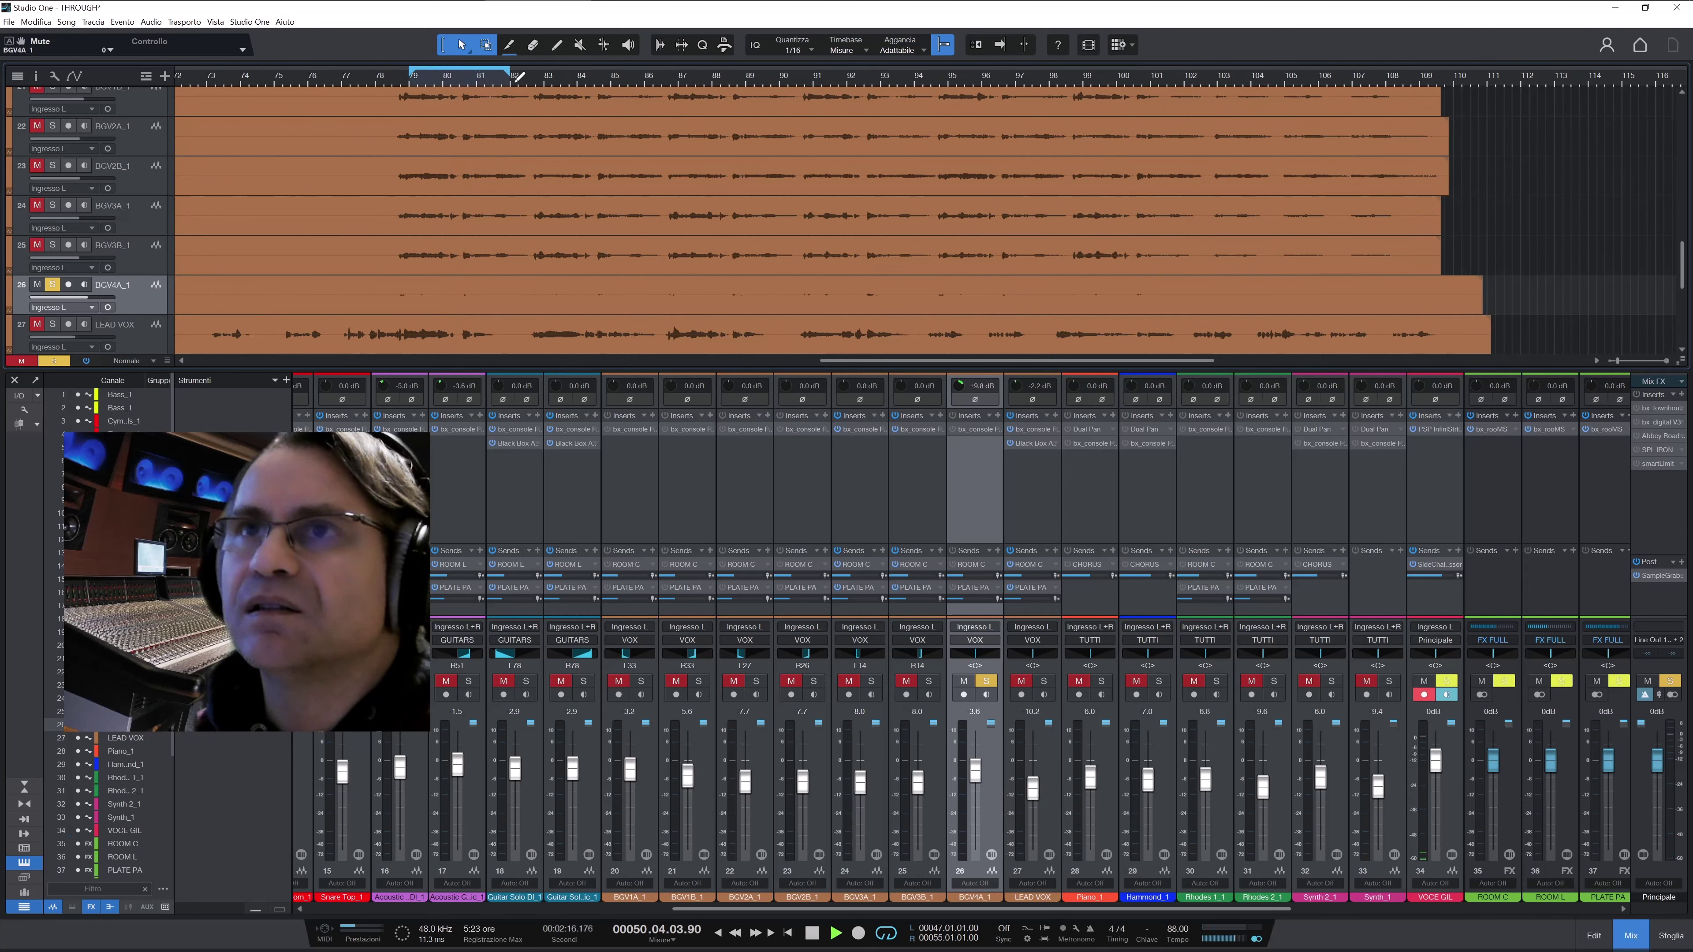
left_click_drag(680, 99, 681, 99)
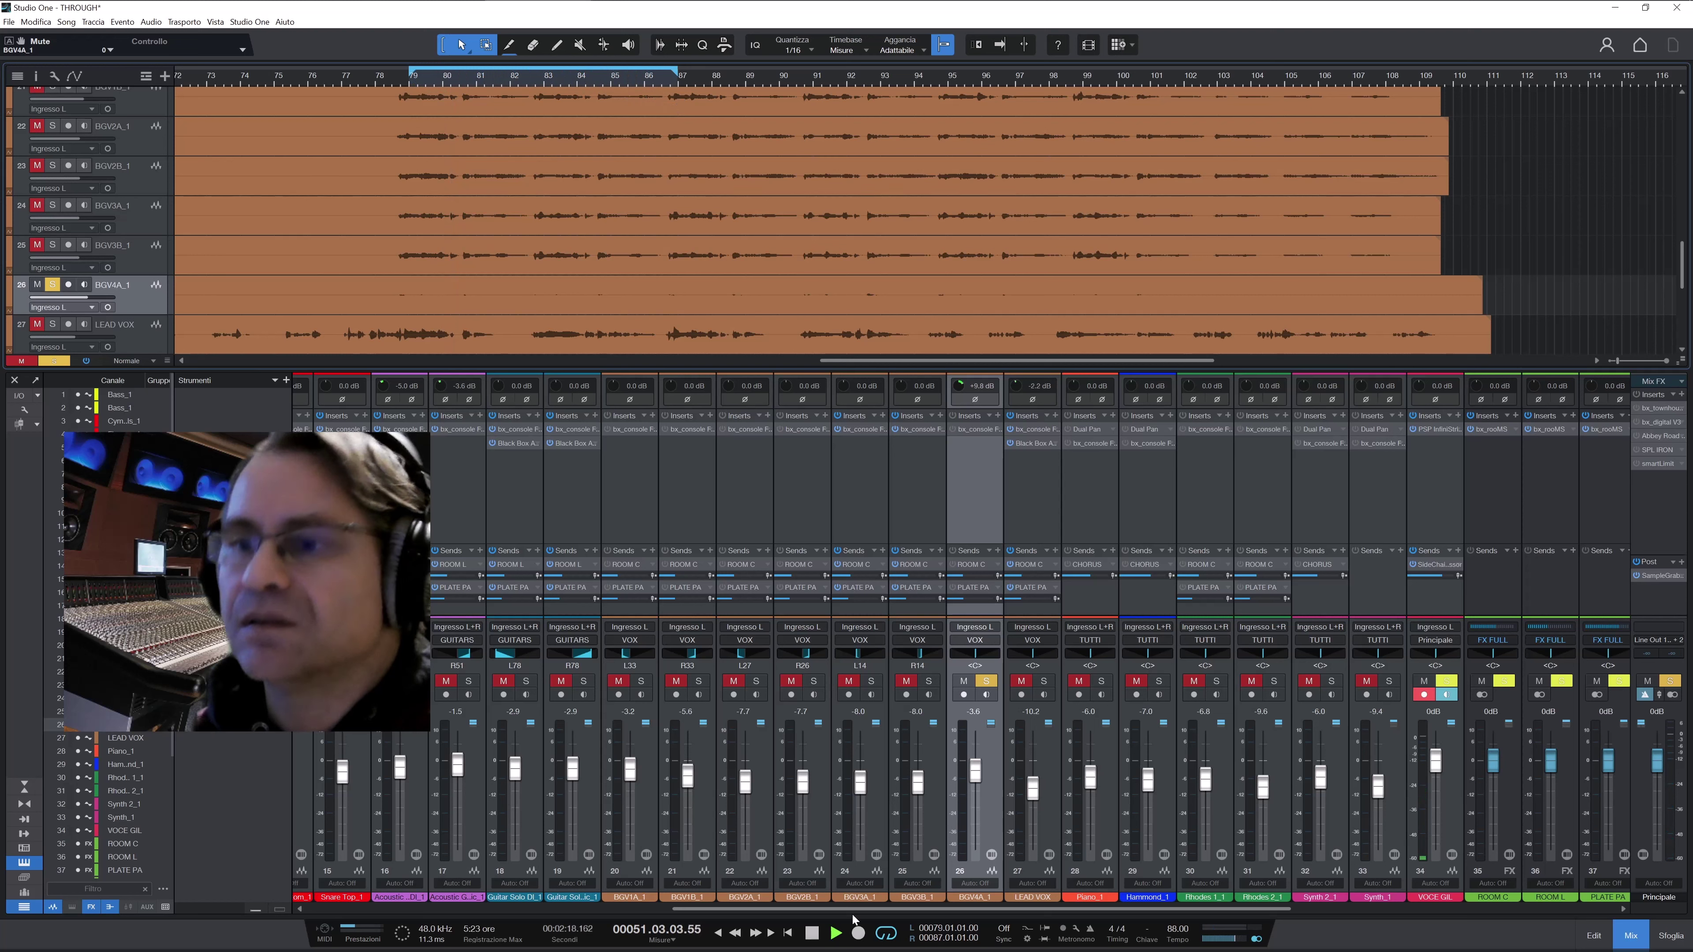
left_click(913, 929)
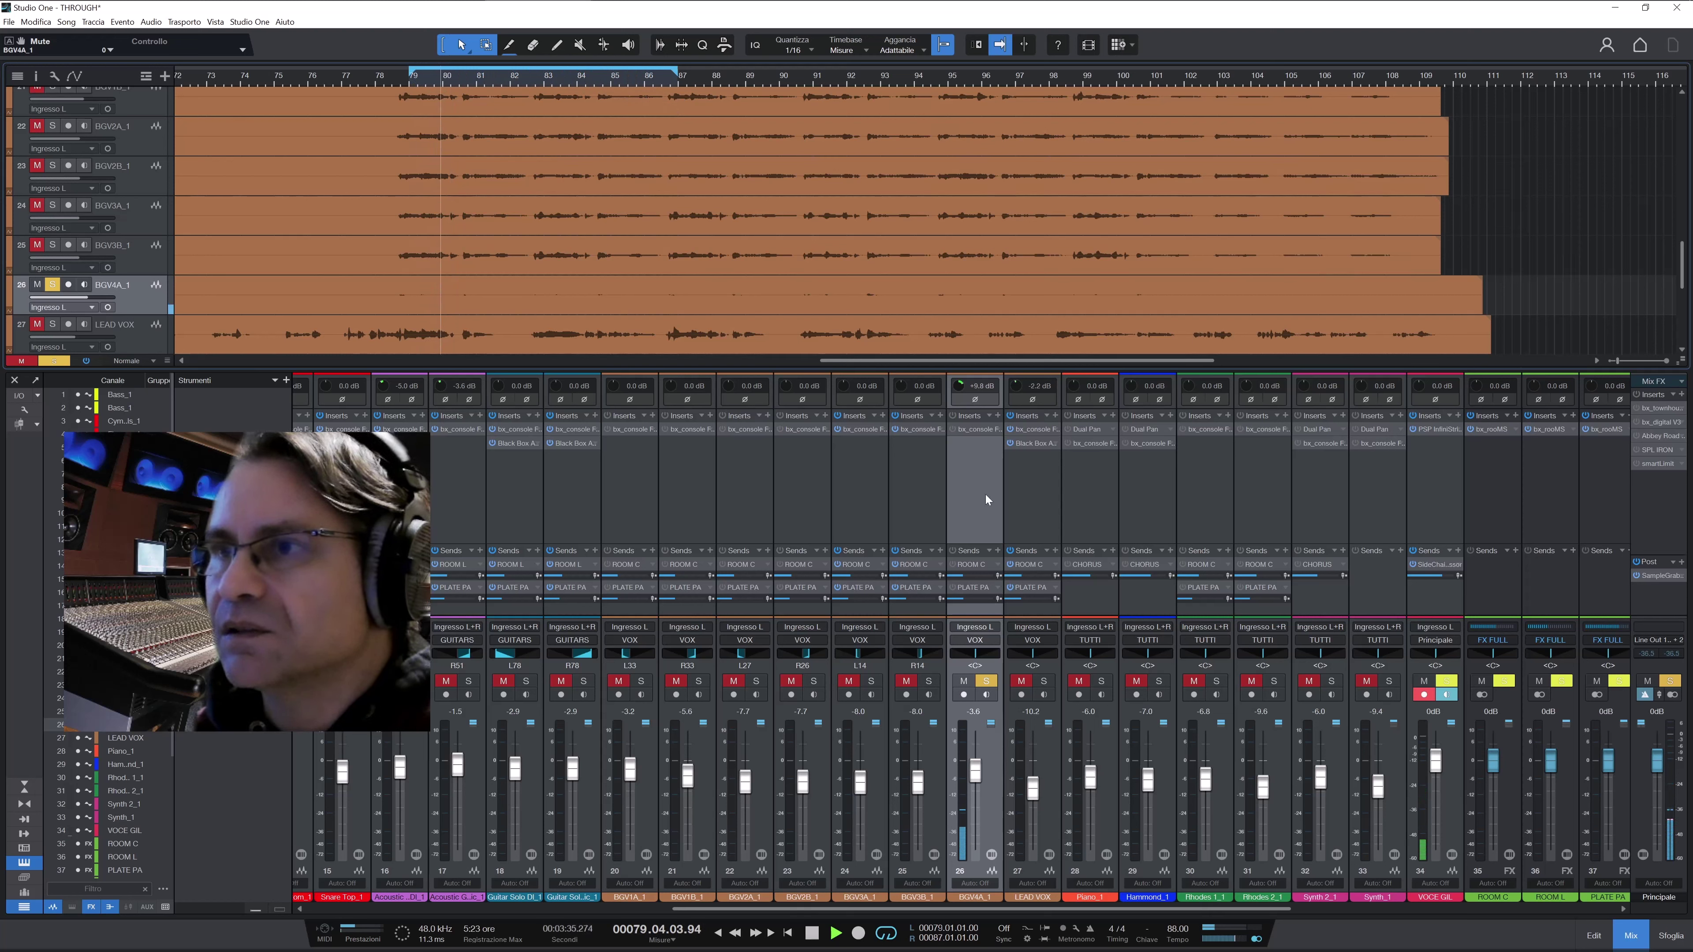
Open the bx_console Focusrite SC on BGV4A_1 and examine its EQ and dynamics settings
left_click(978, 430)
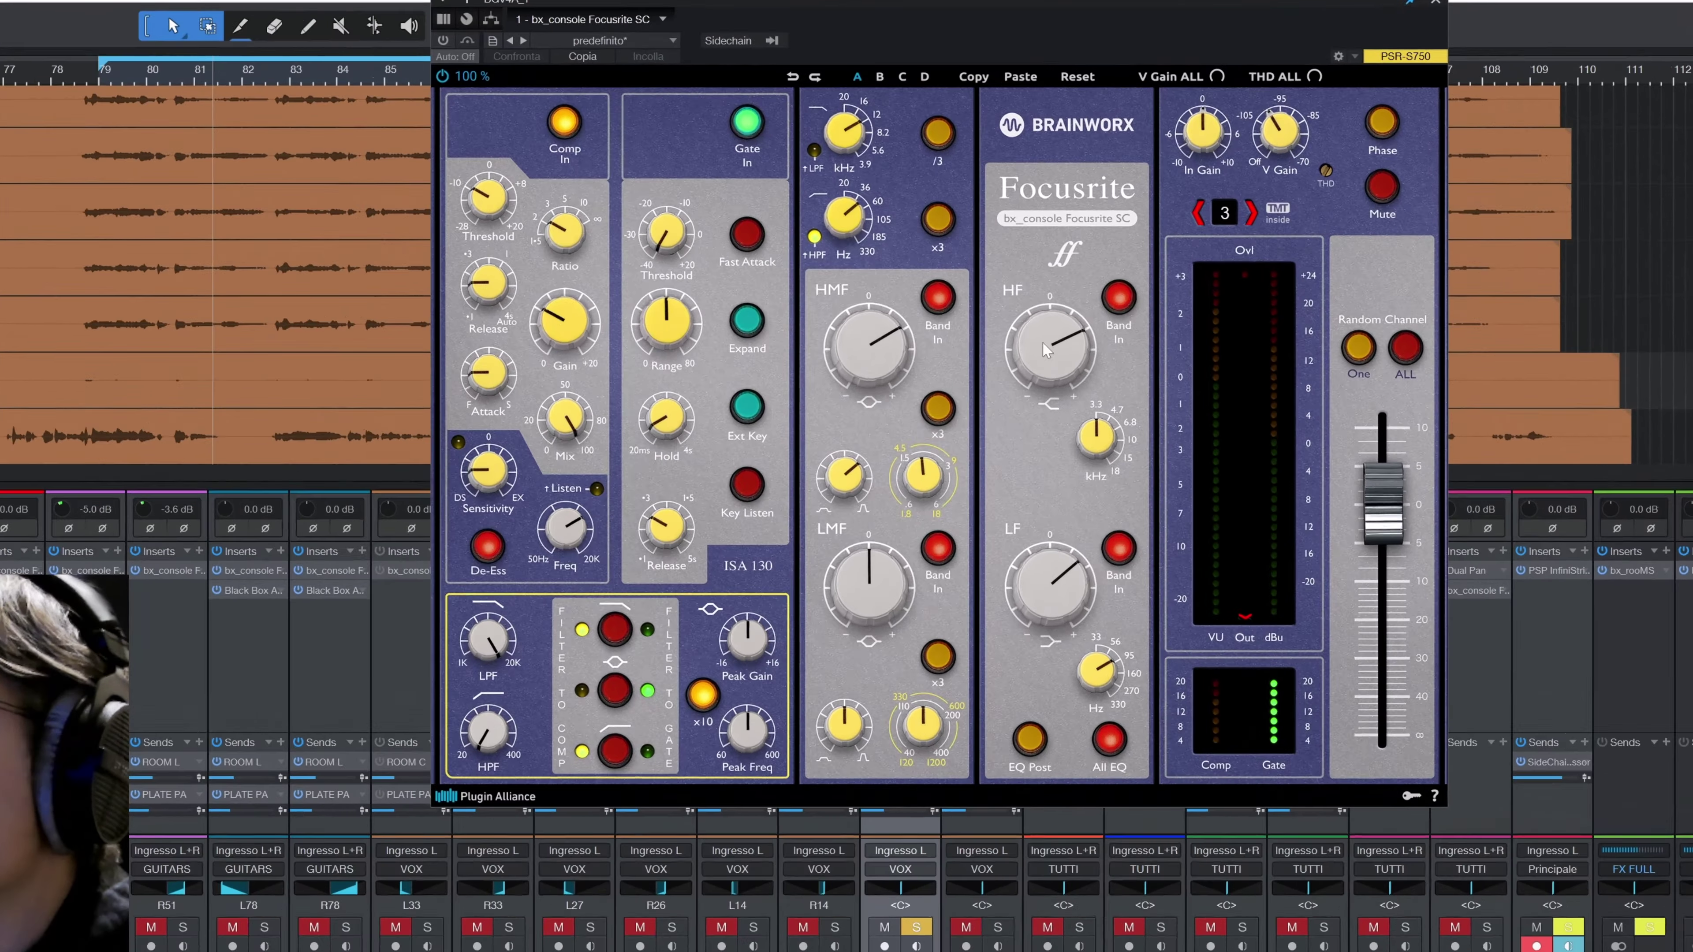
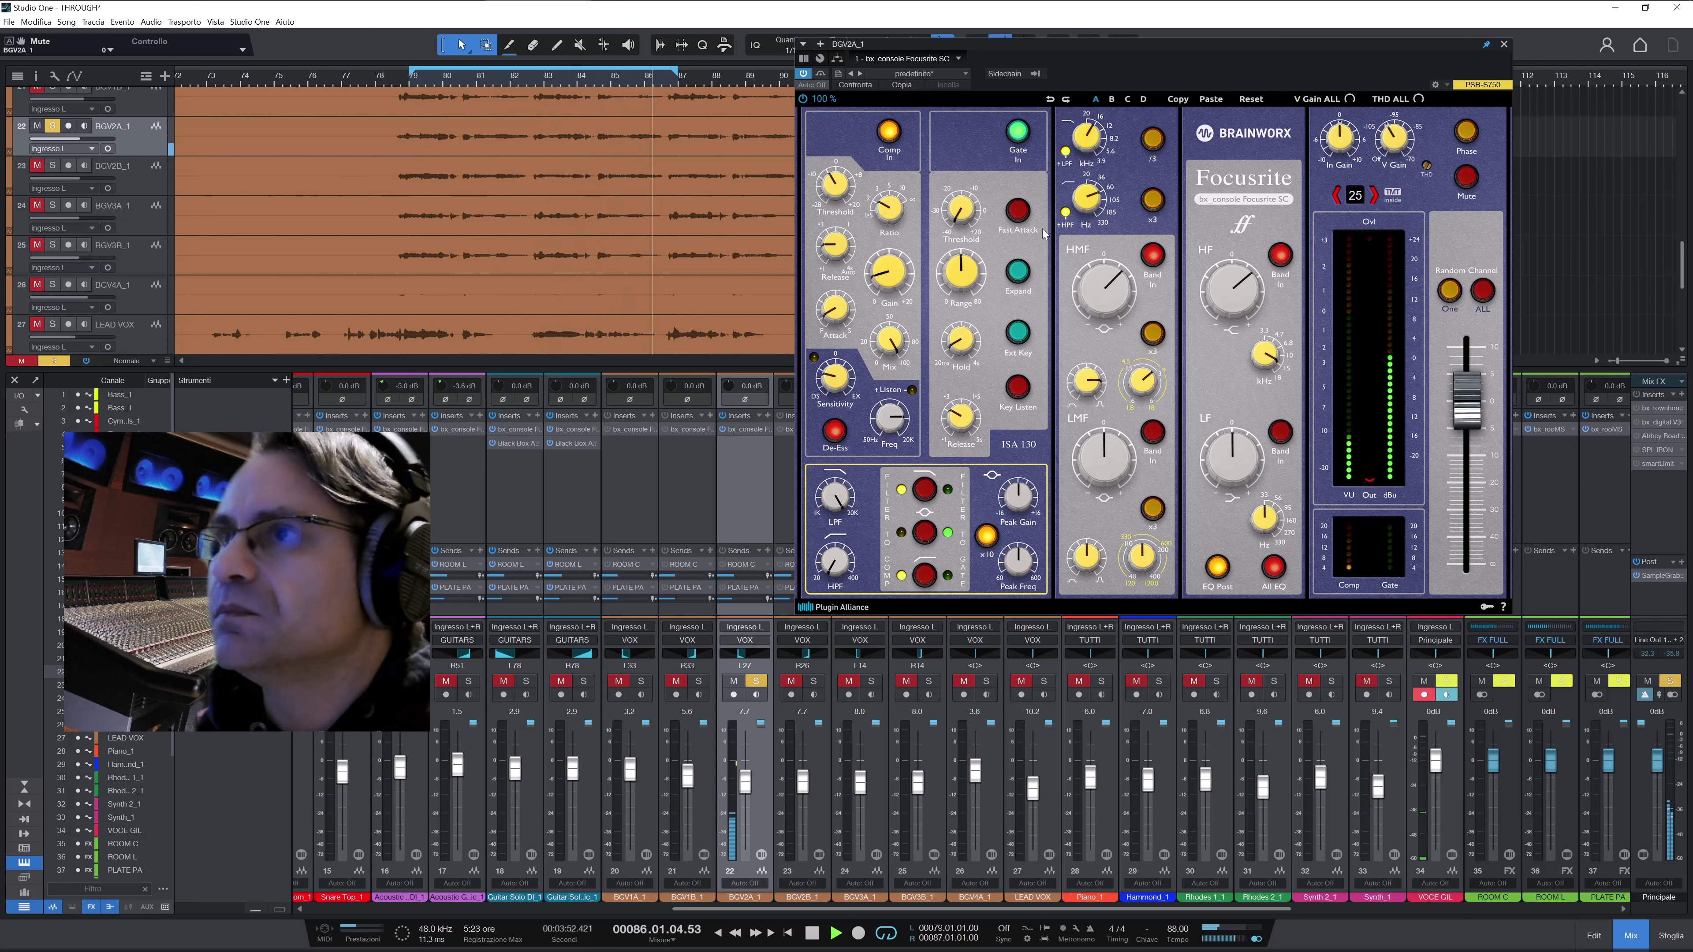
Finish auditioning the bx_console Focusrite SC on BGV2A_1, activate the ROOM C and PLATE PA sends, and clear the channel's solo
left_click(821, 75)
left_click(1504, 45)
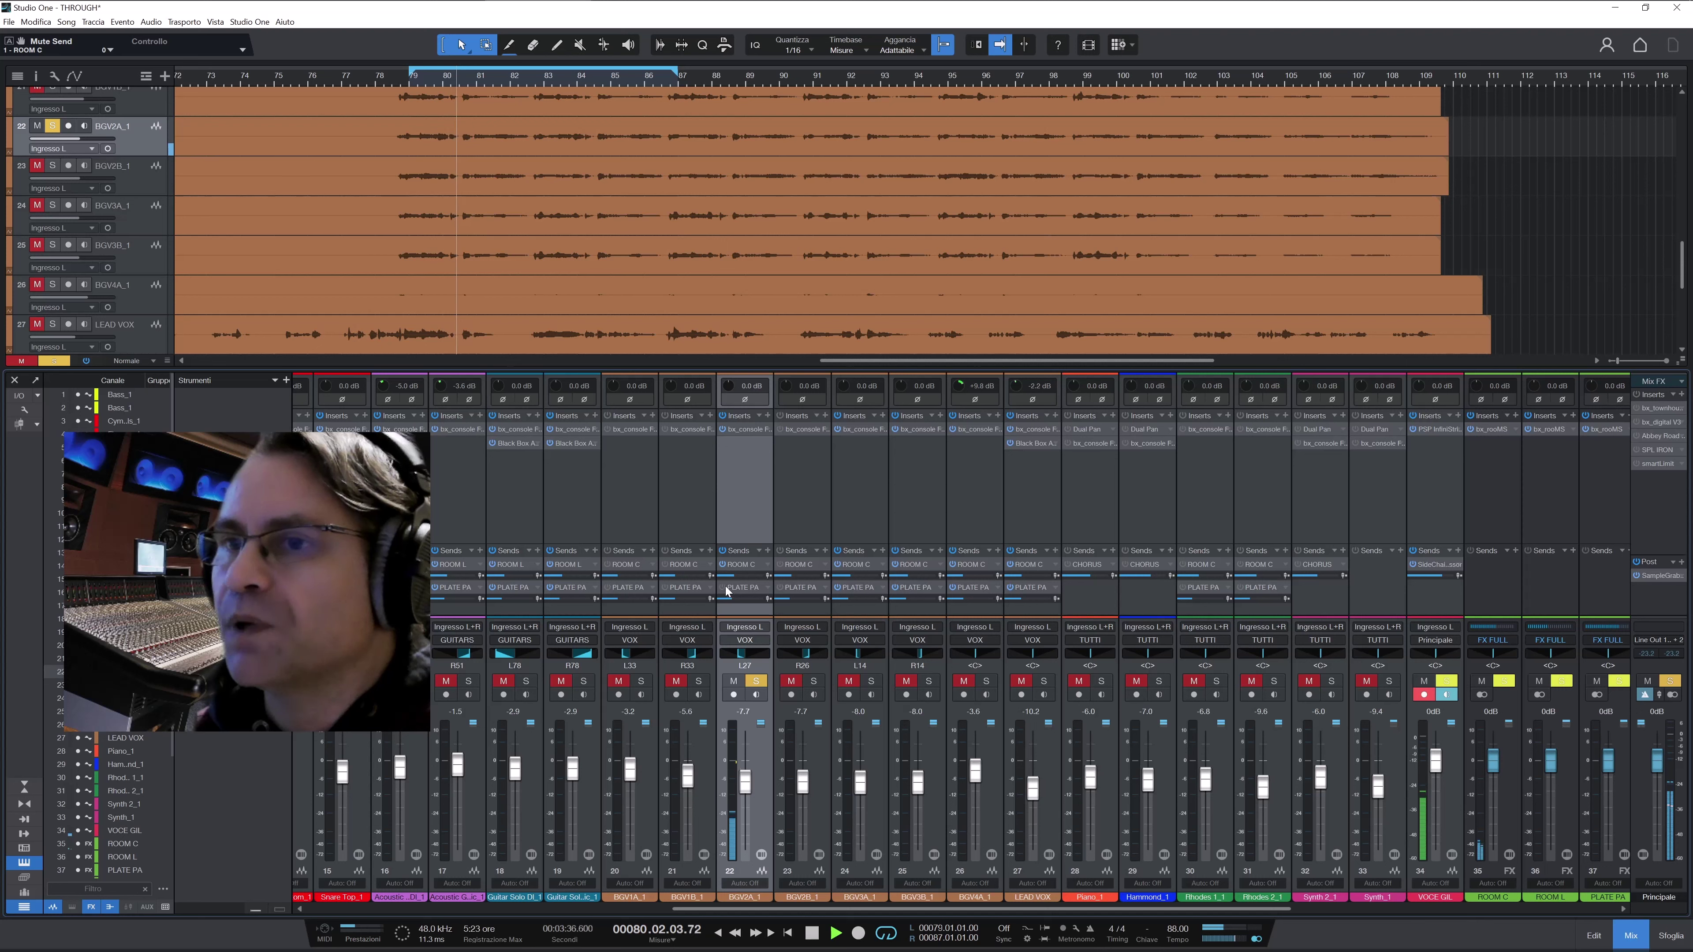
left_click(756, 681)
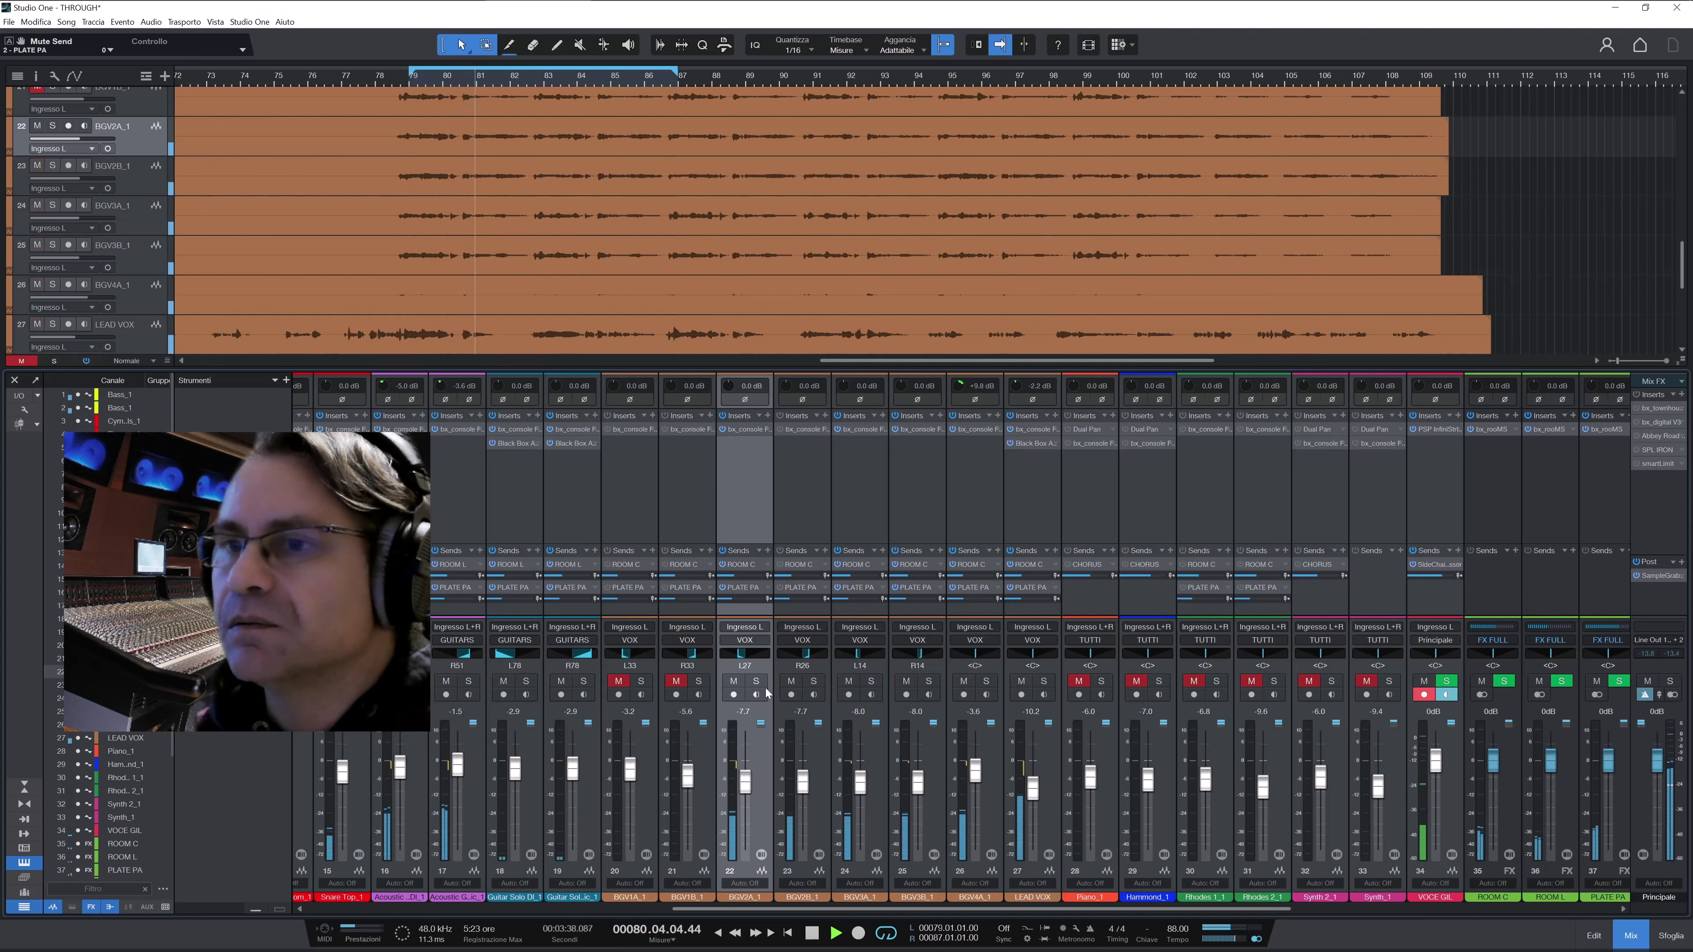
Solo the BGV2B_1 channel and examine its bx_console Focusrite SC settings while the loop plays
left_click(814, 682)
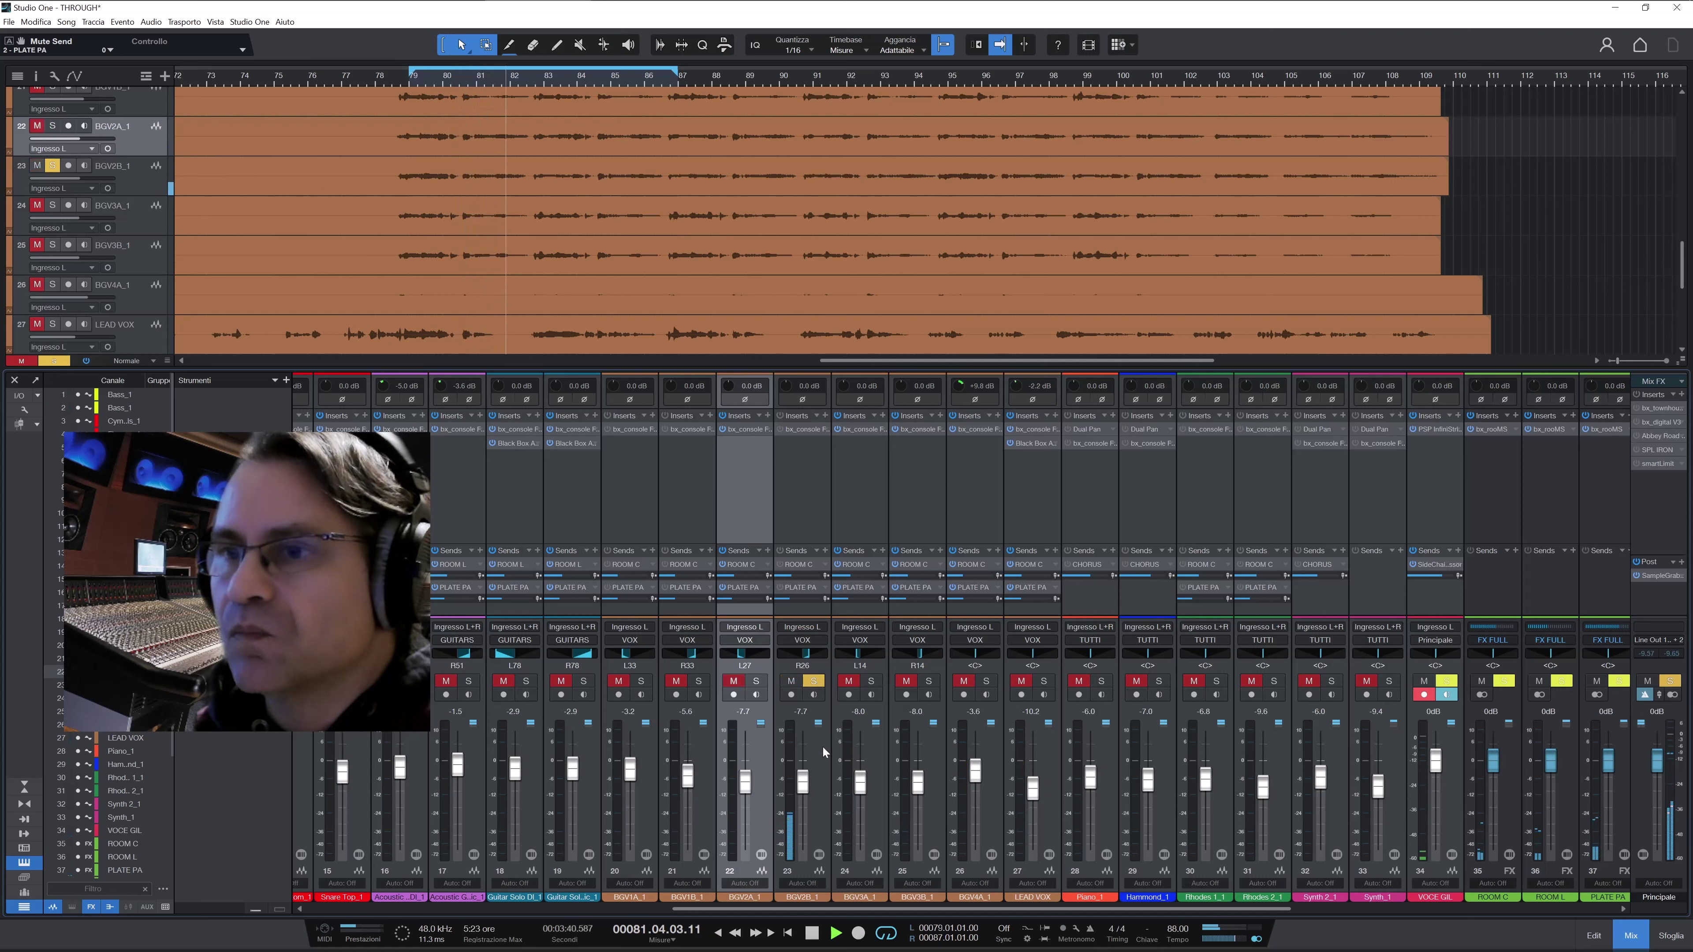
left_click(799, 493)
left_click(804, 429)
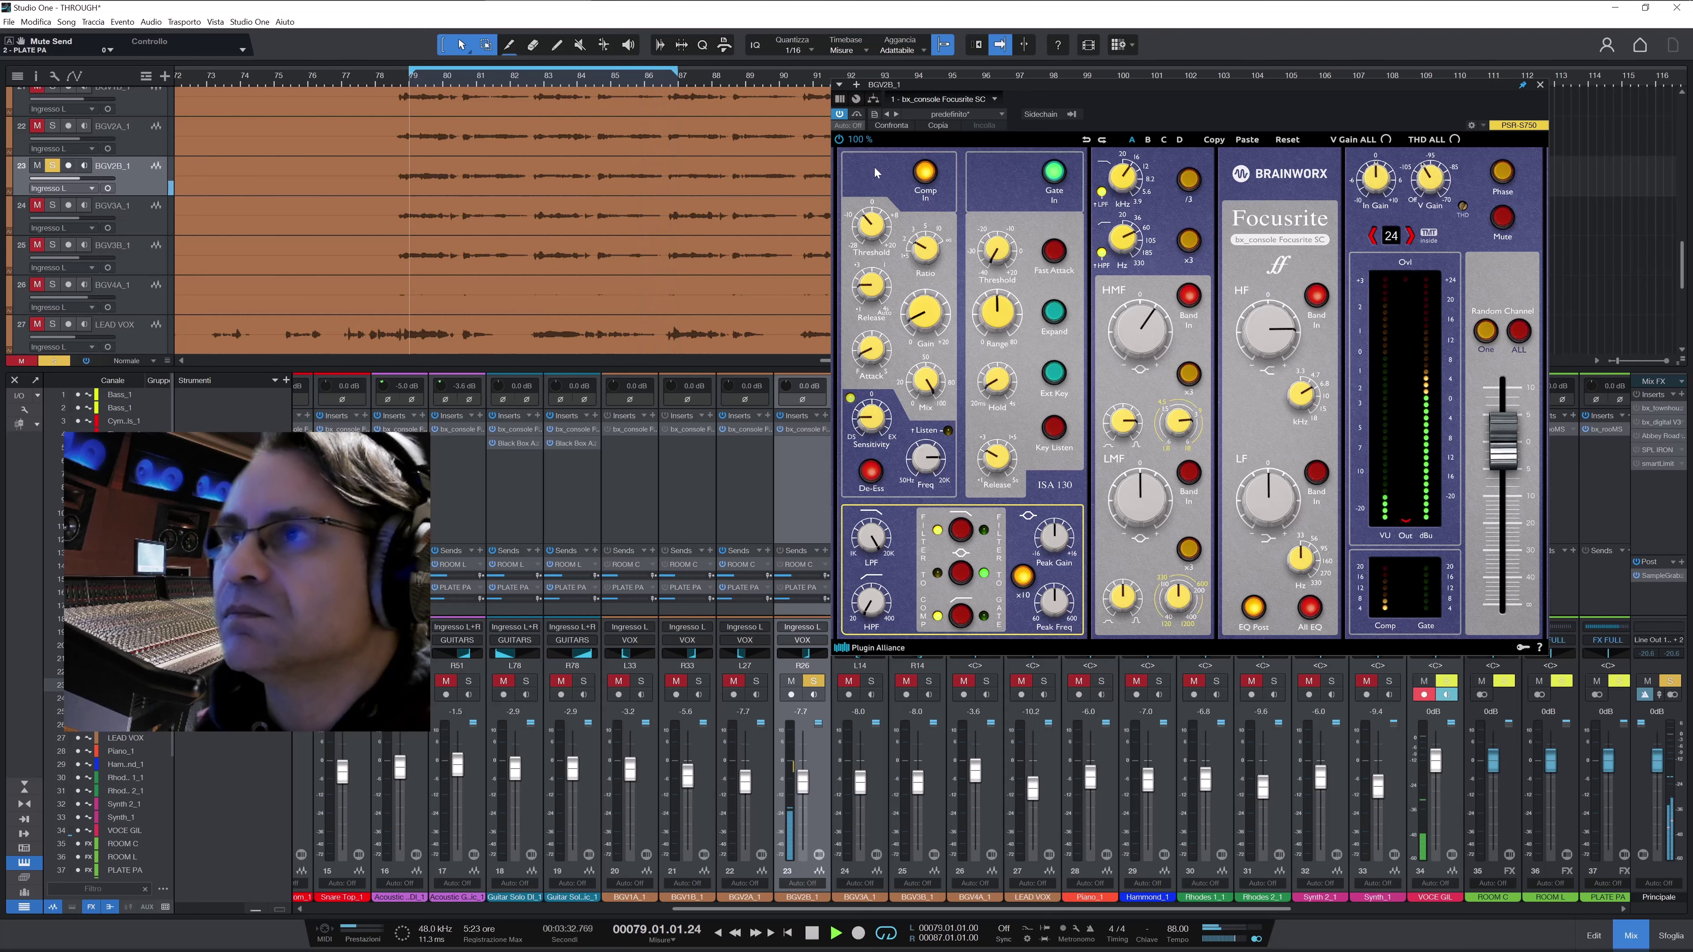
left_click(1541, 85)
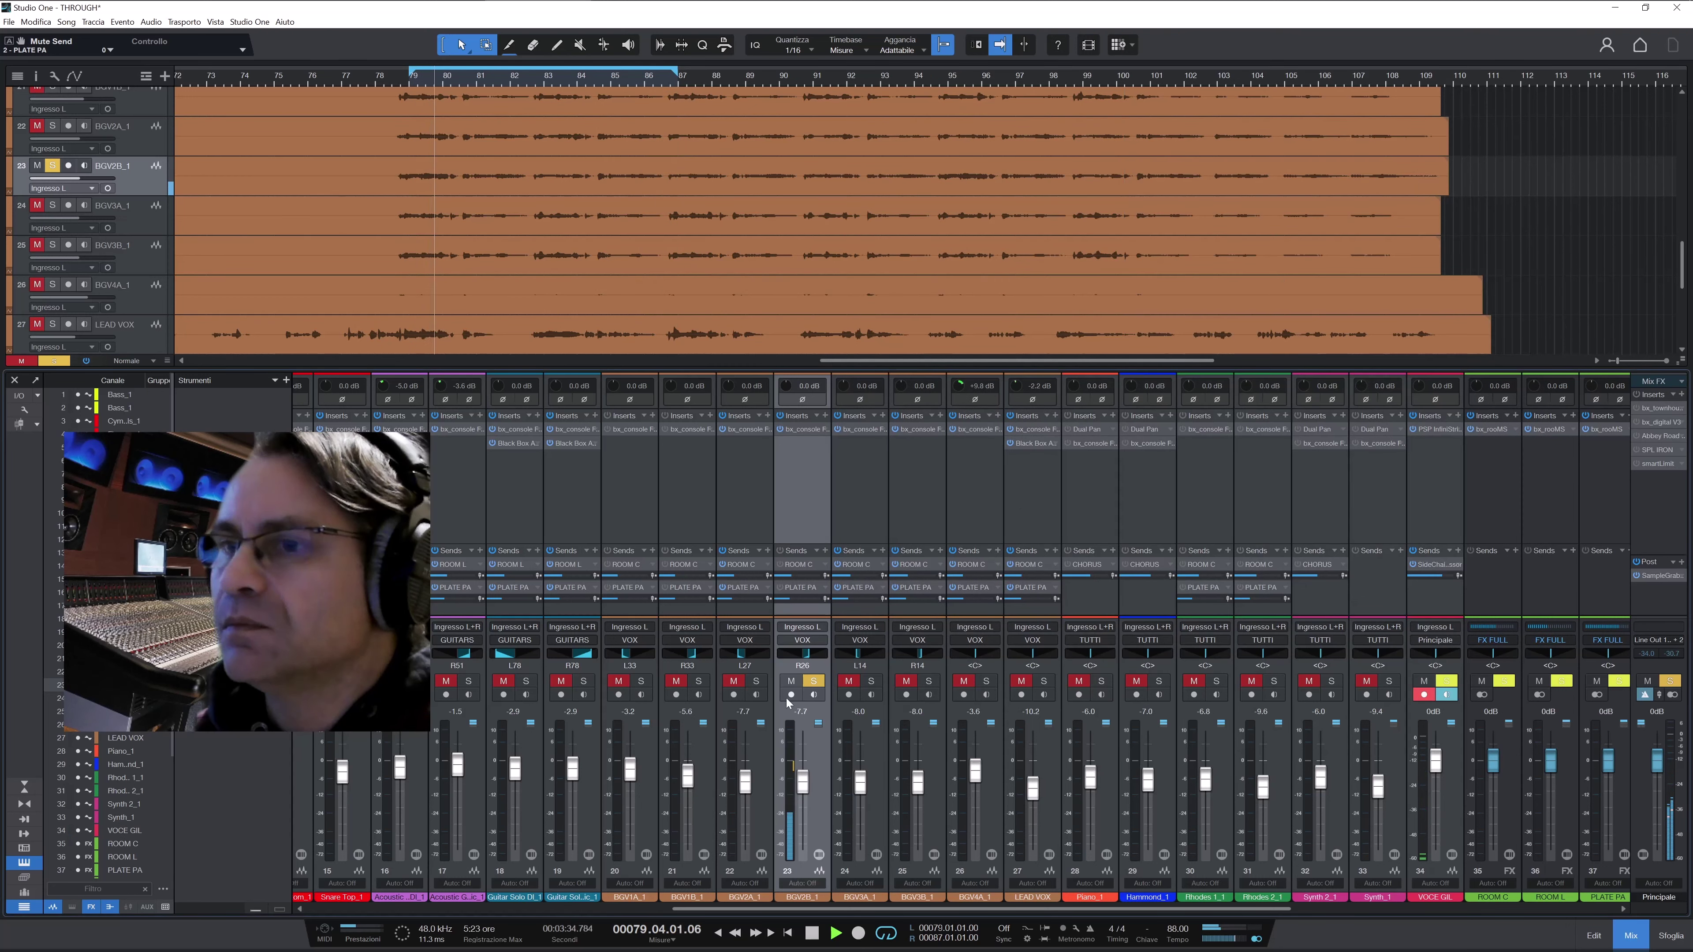
Audition BGV2A_1 and BGV2B_1 soloed together, and clear both solos to hear them in the full mix
left_click(757, 681)
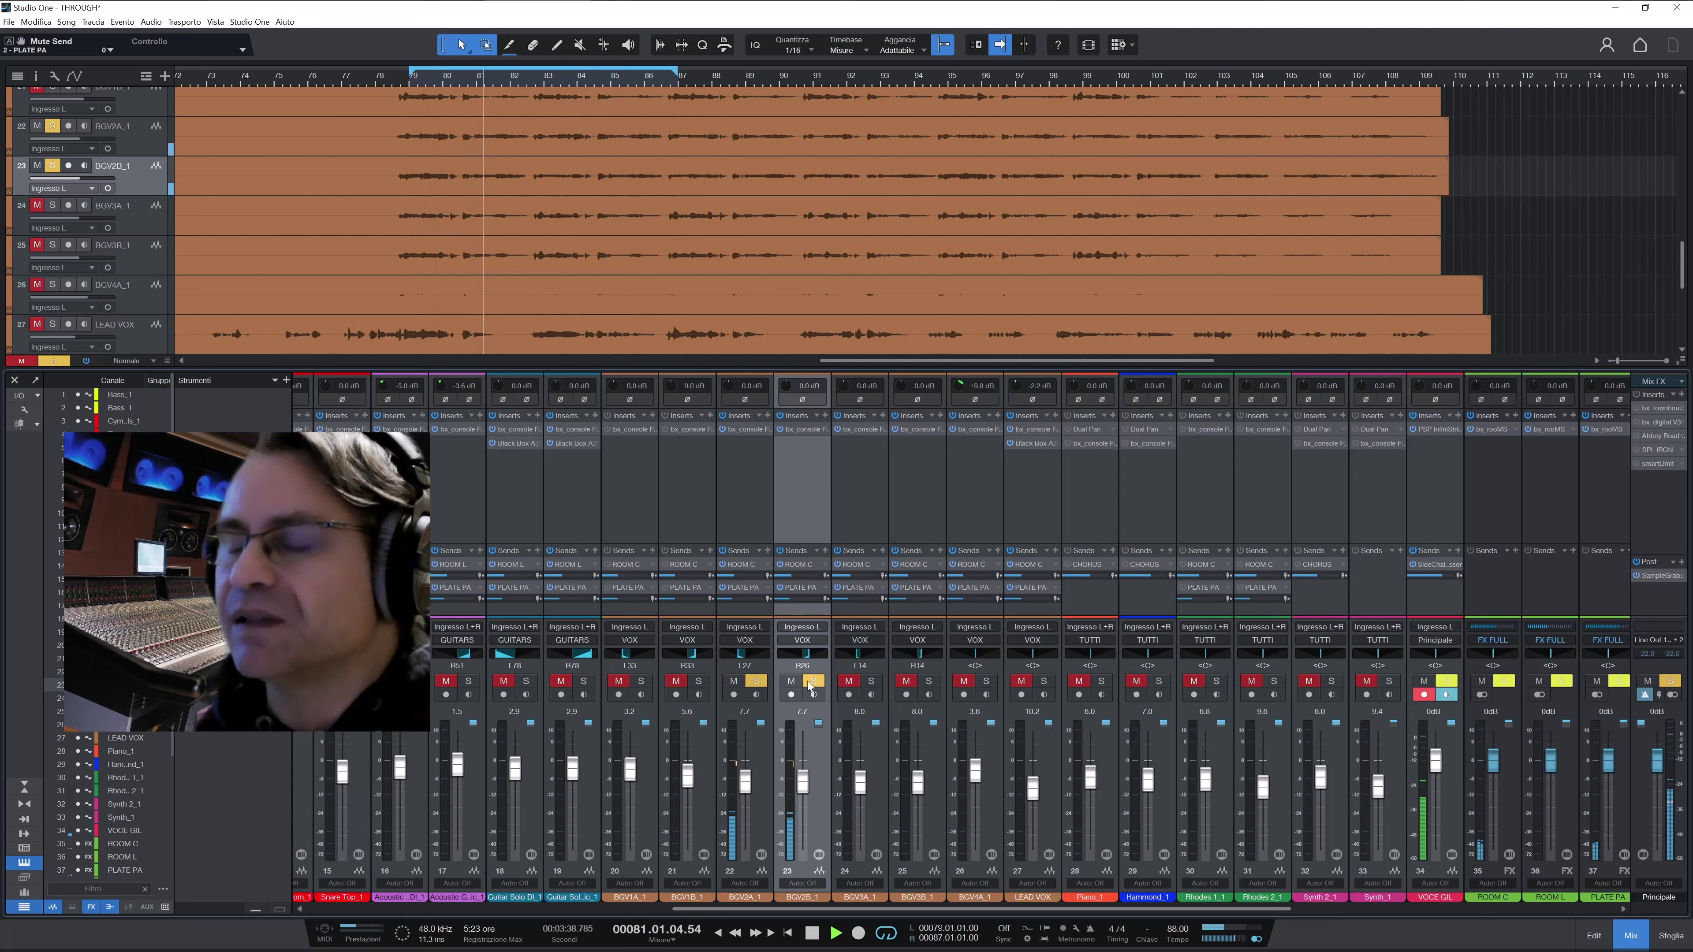
left_click(757, 681)
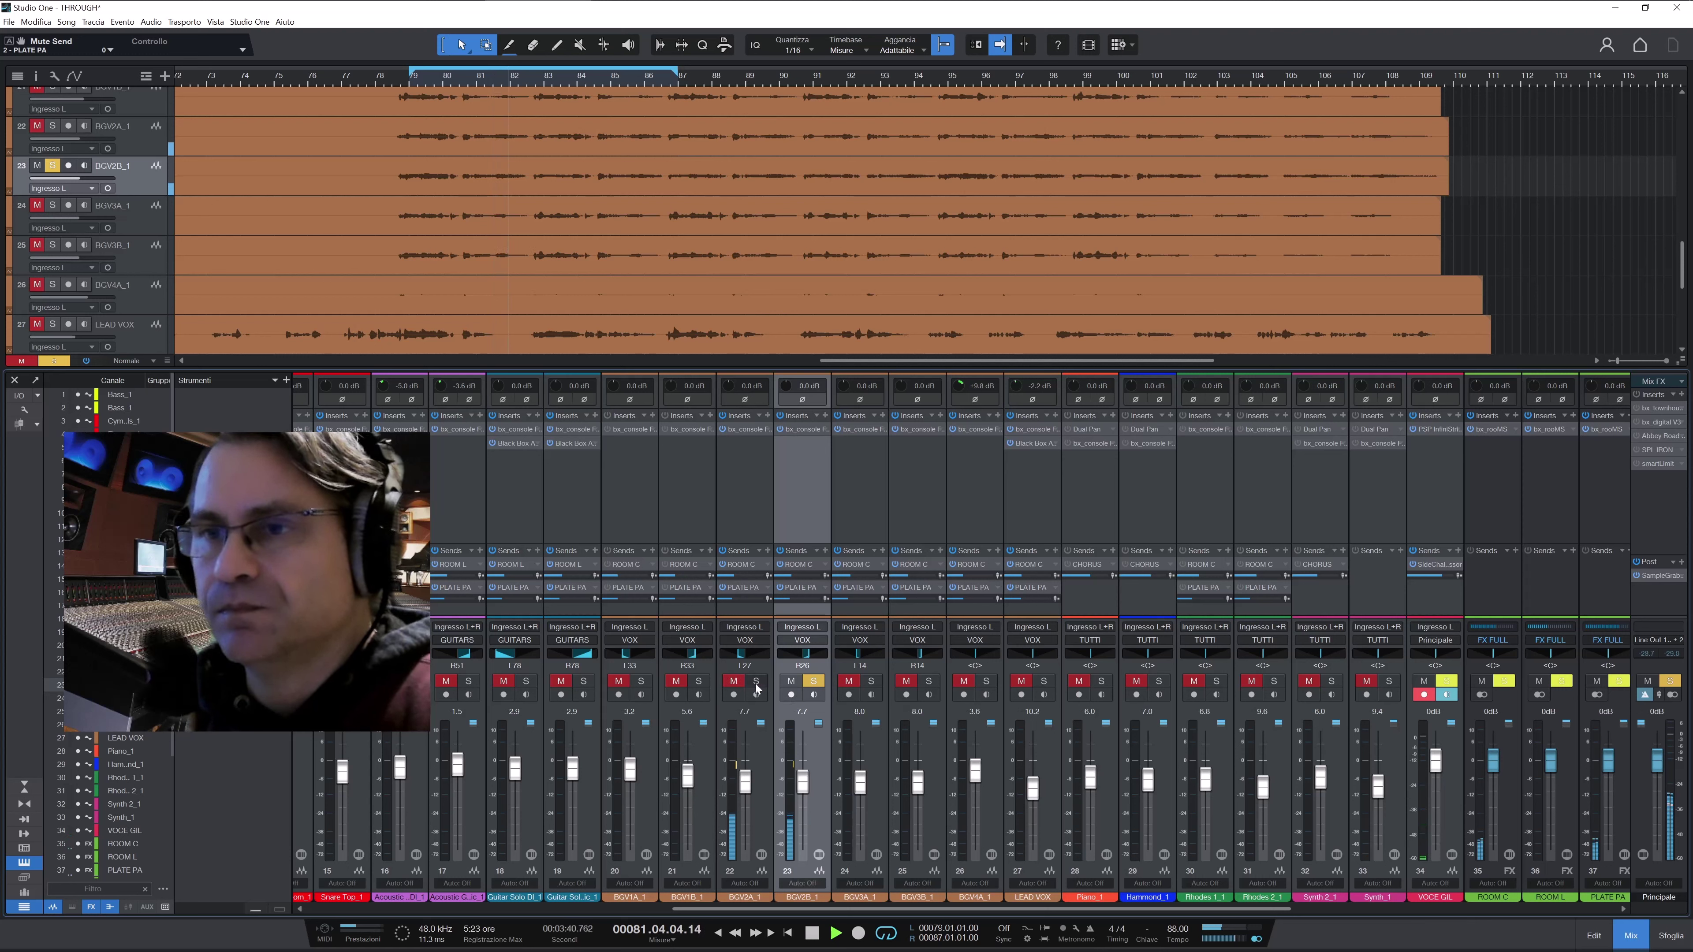
left_click(814, 683)
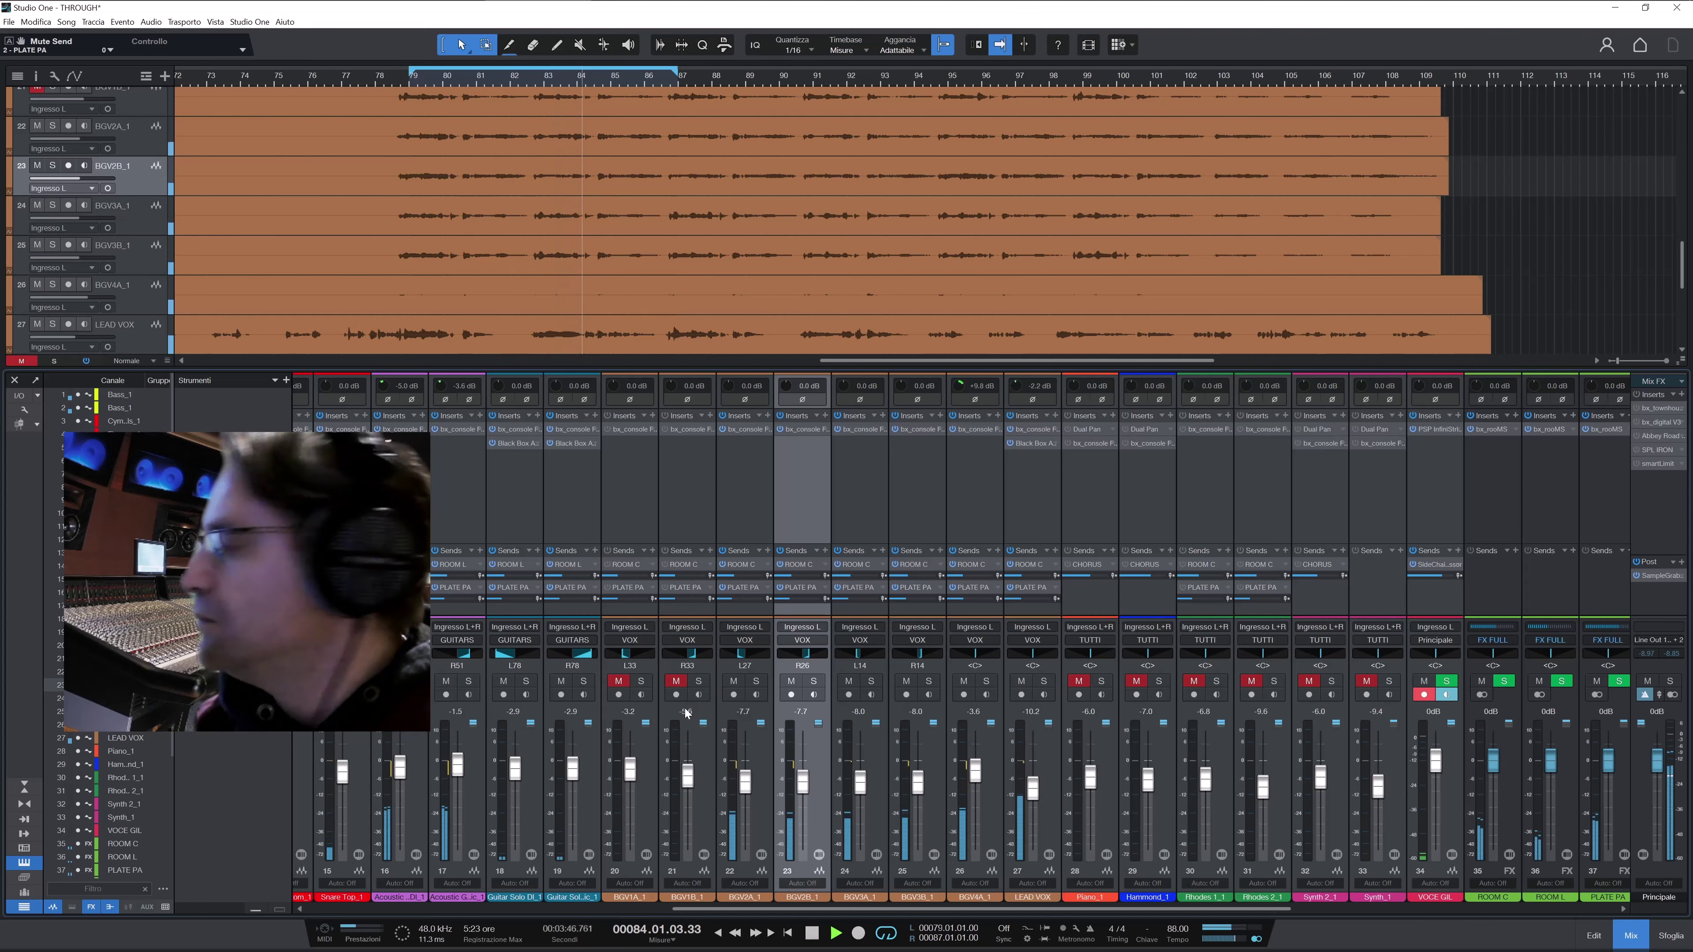
Unmute the BGV1B_1 and BGV1A_1 channels and solo BGV1A_1
left_click(675, 683)
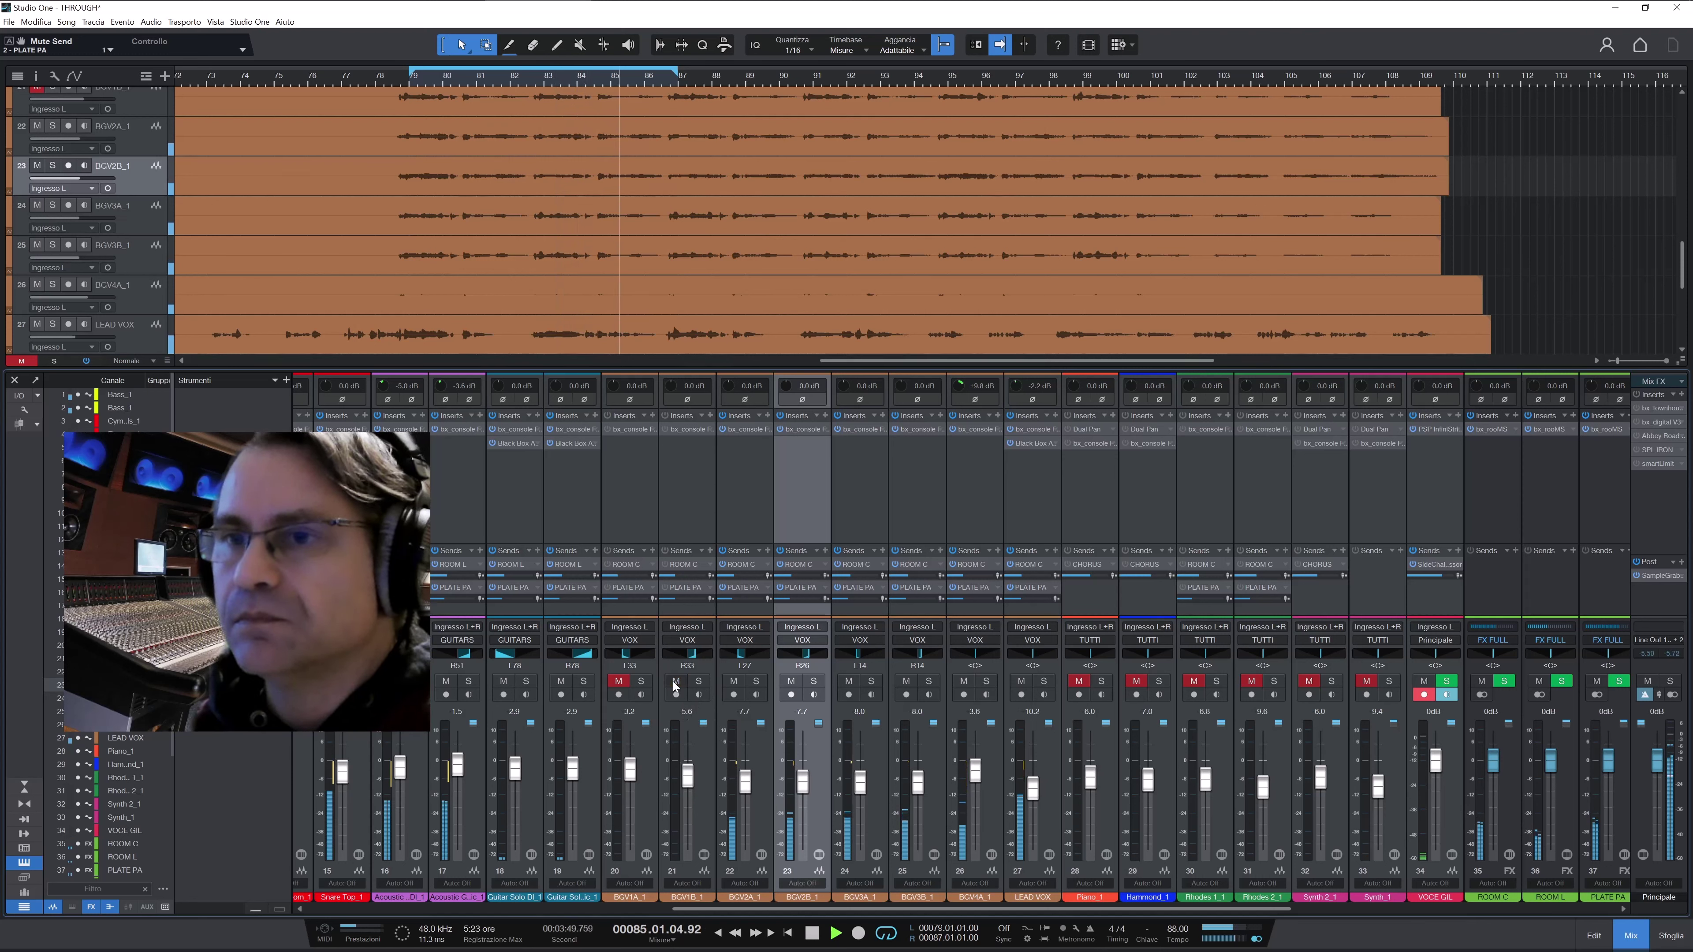
left_click(619, 682)
left_click(641, 681)
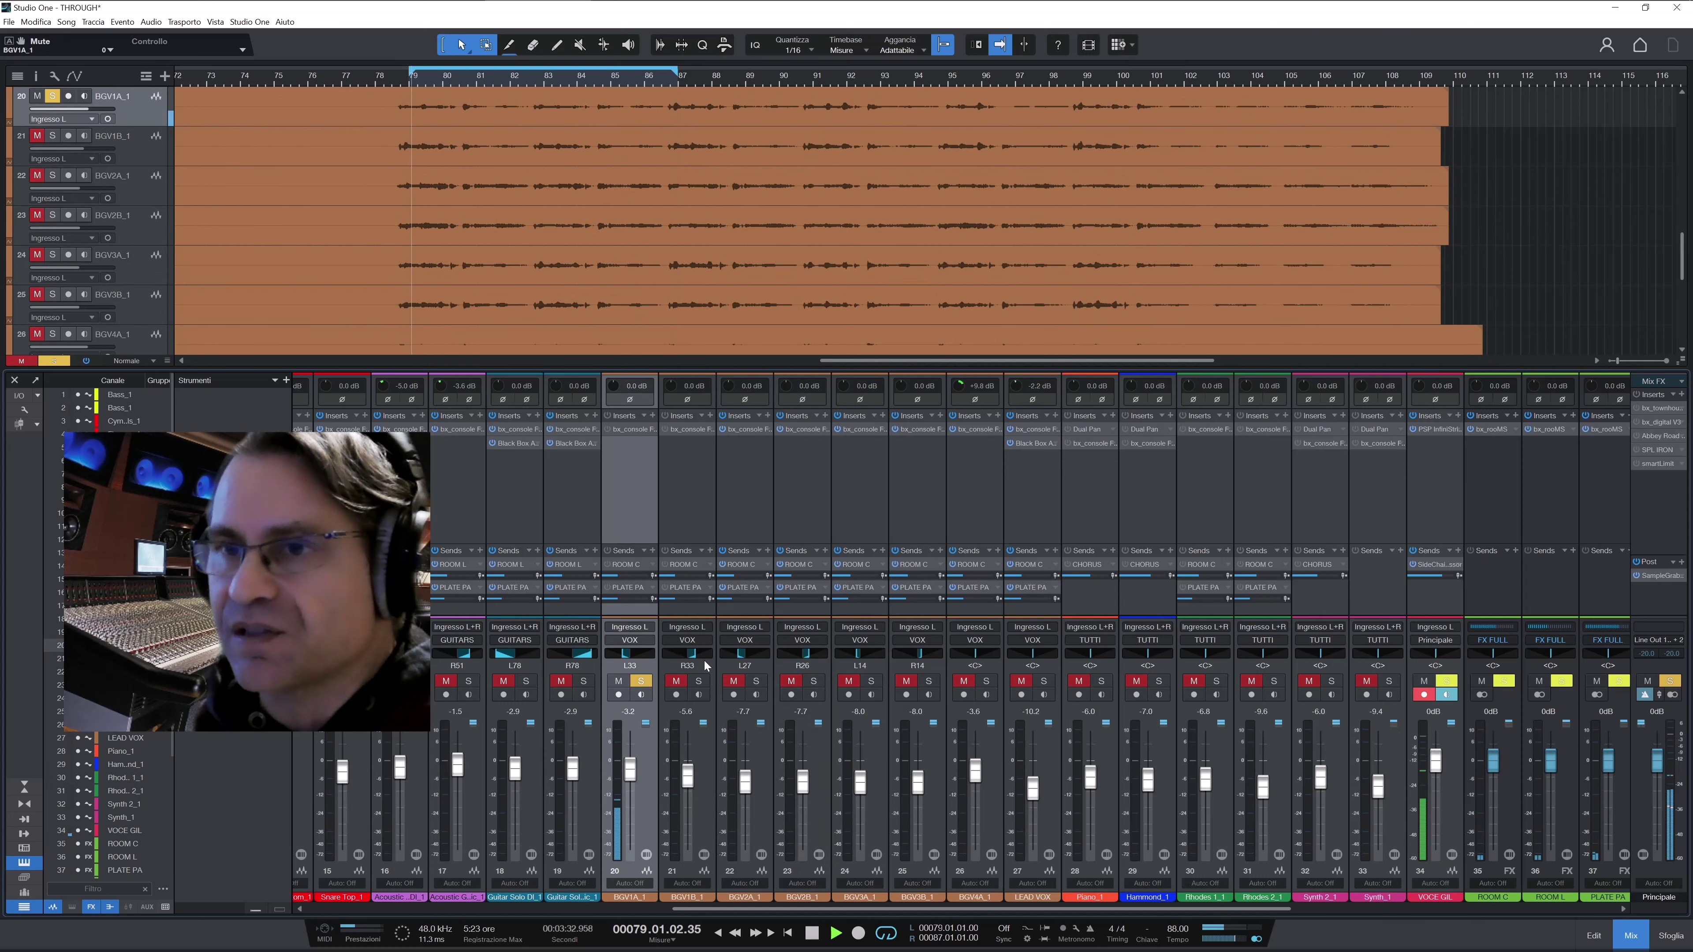
Activate the bx_console Focusrite SC on BGV1A_1 and compare the vocal with the plugin bypassed and engaged
left_click(634, 430)
left_click_drag(931, 57, 1074, 55)
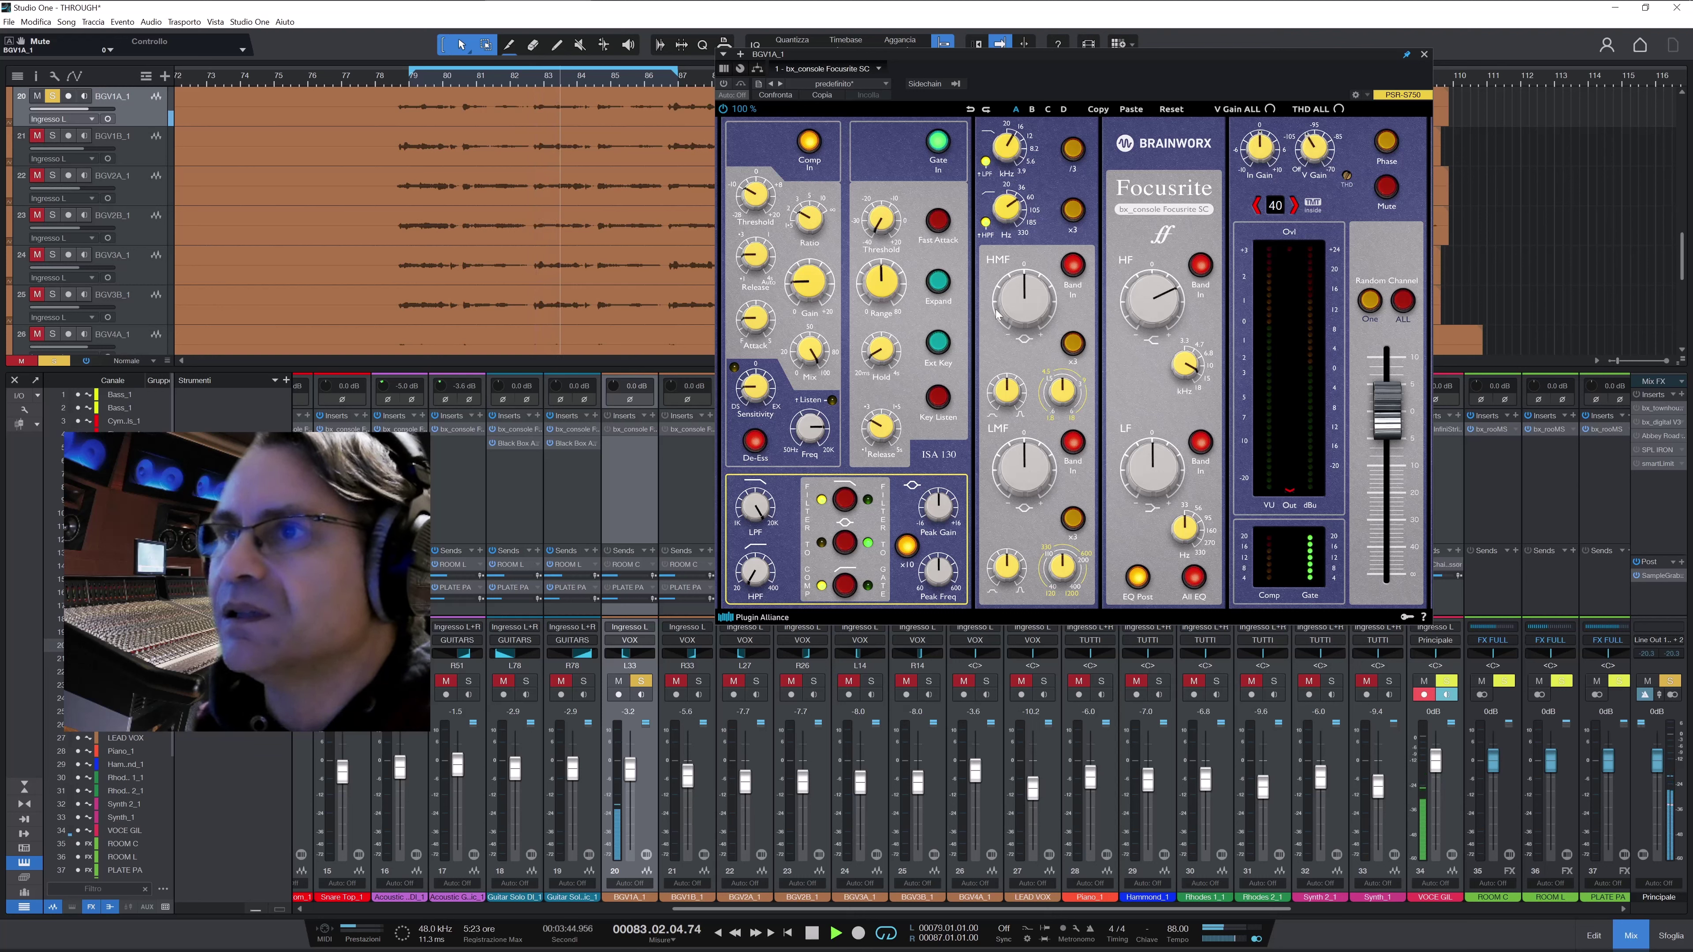
left_click(721, 84)
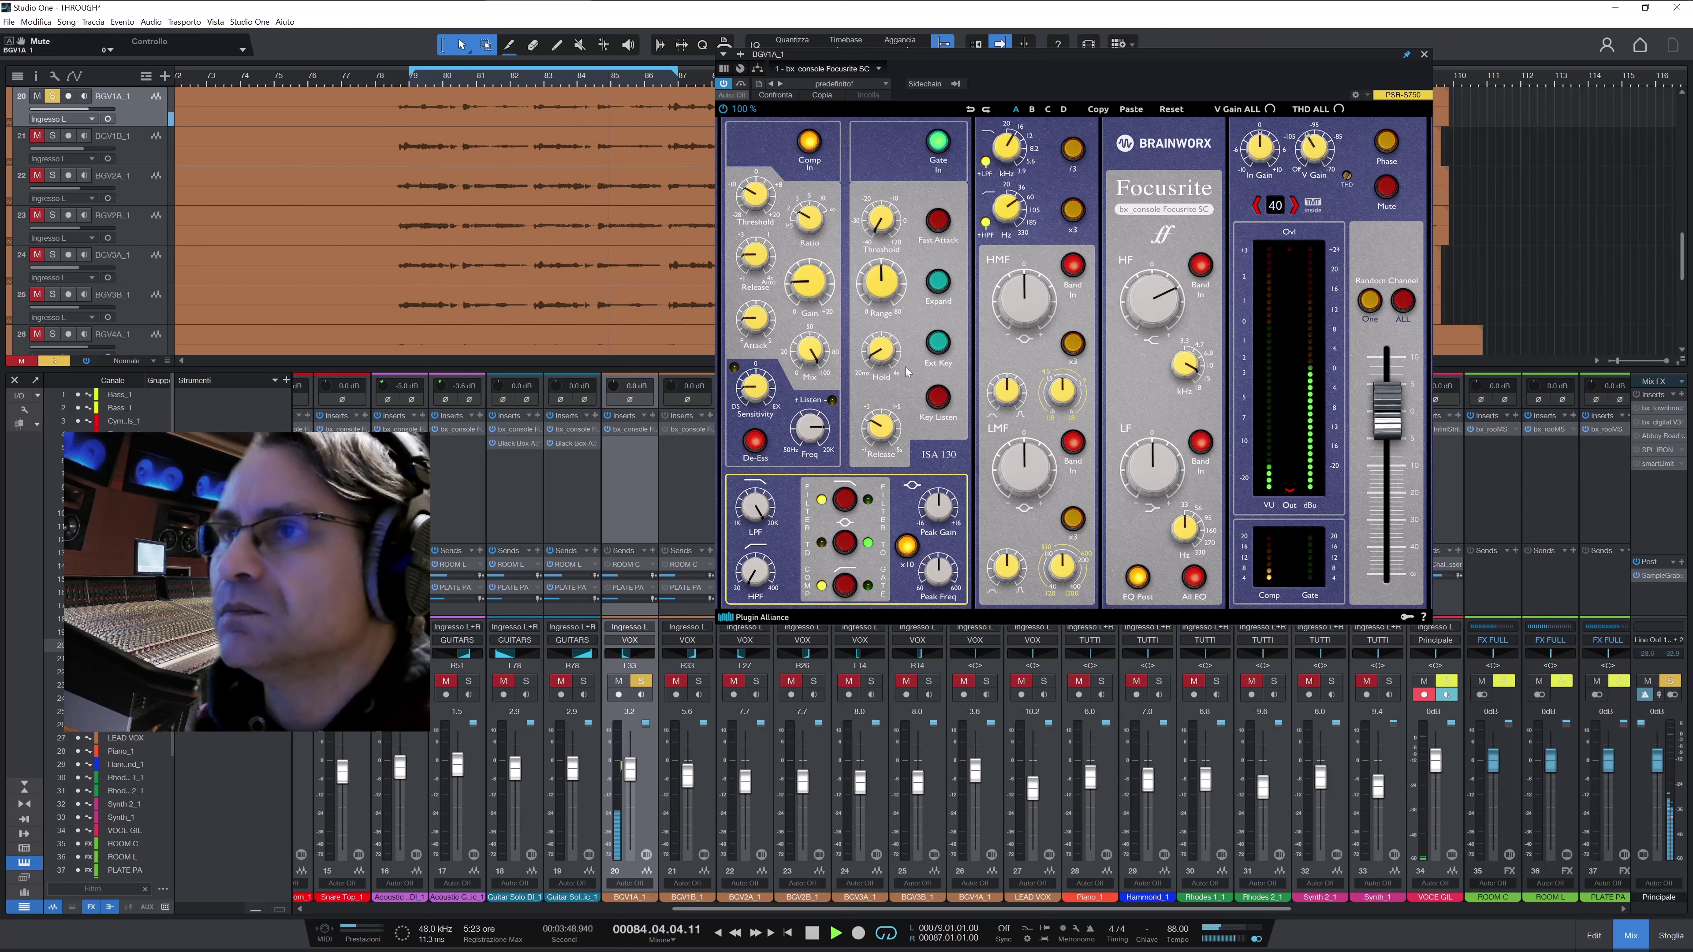
left_click(741, 85)
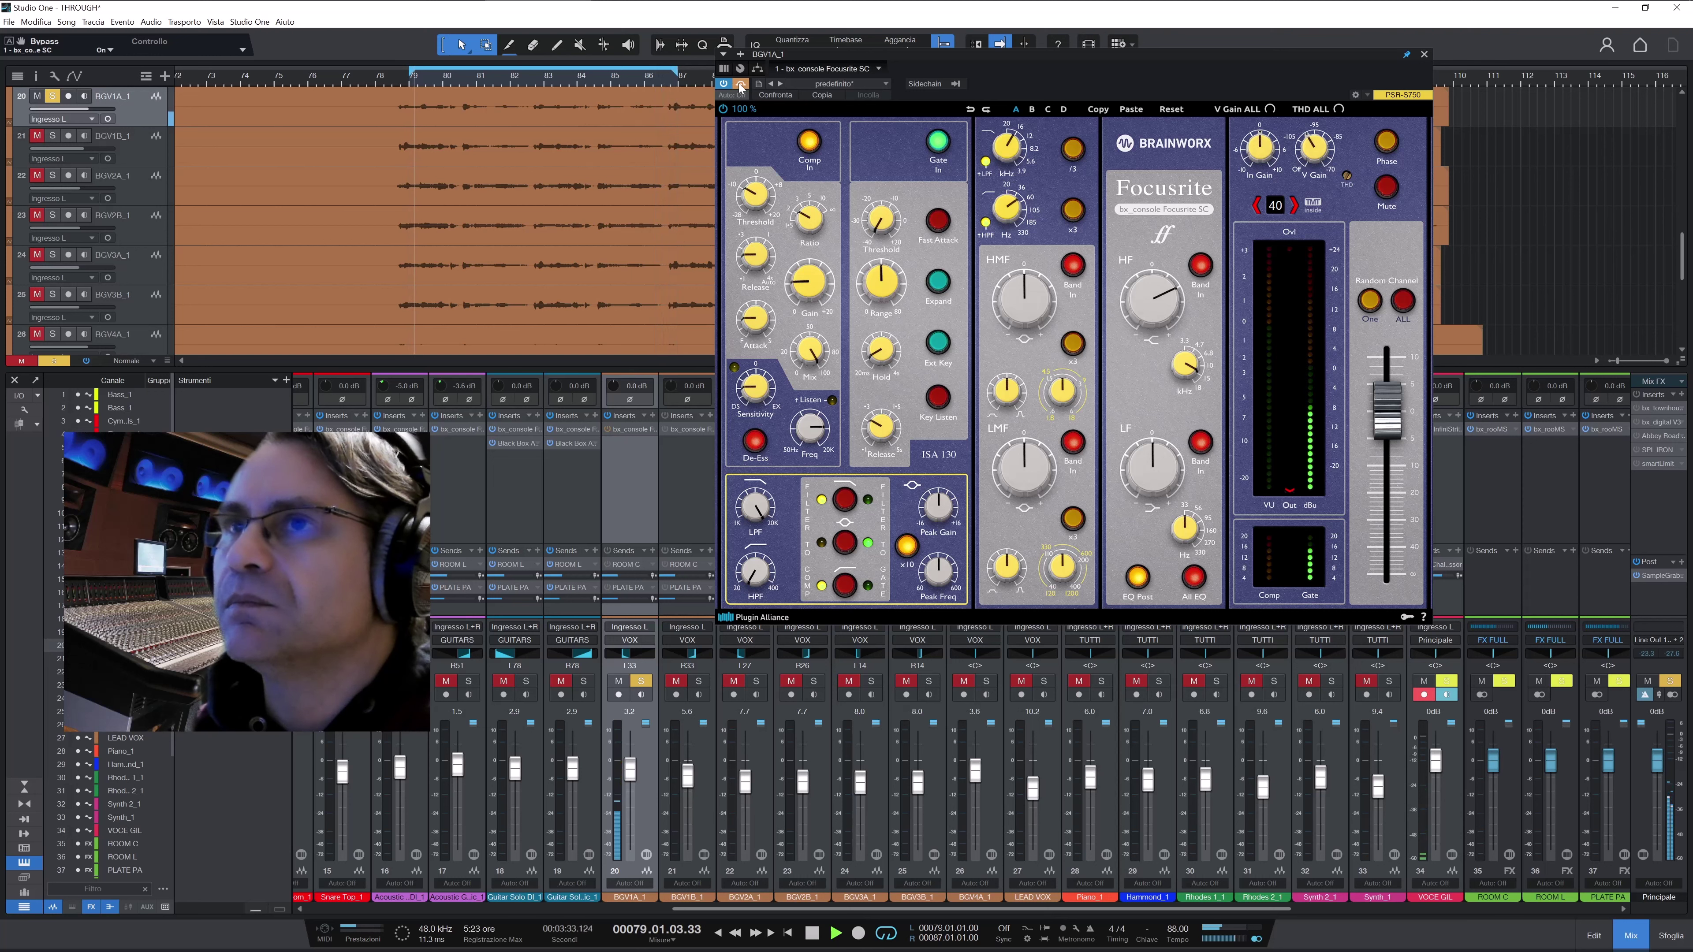
left_click(741, 85)
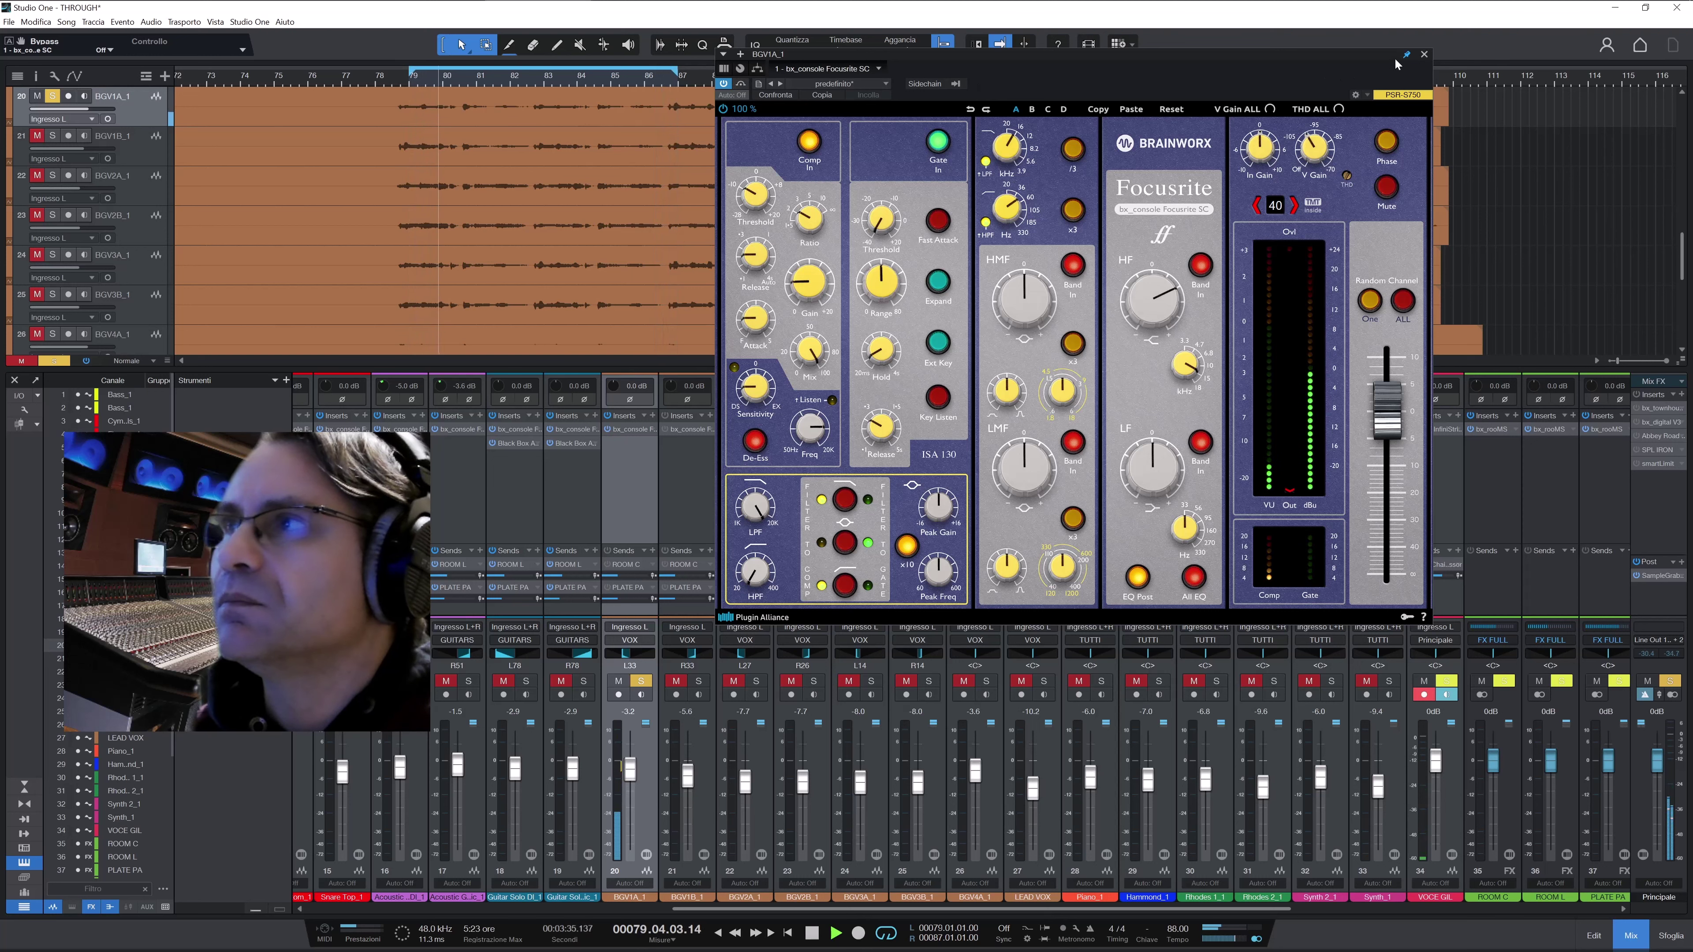
left_click(1424, 55)
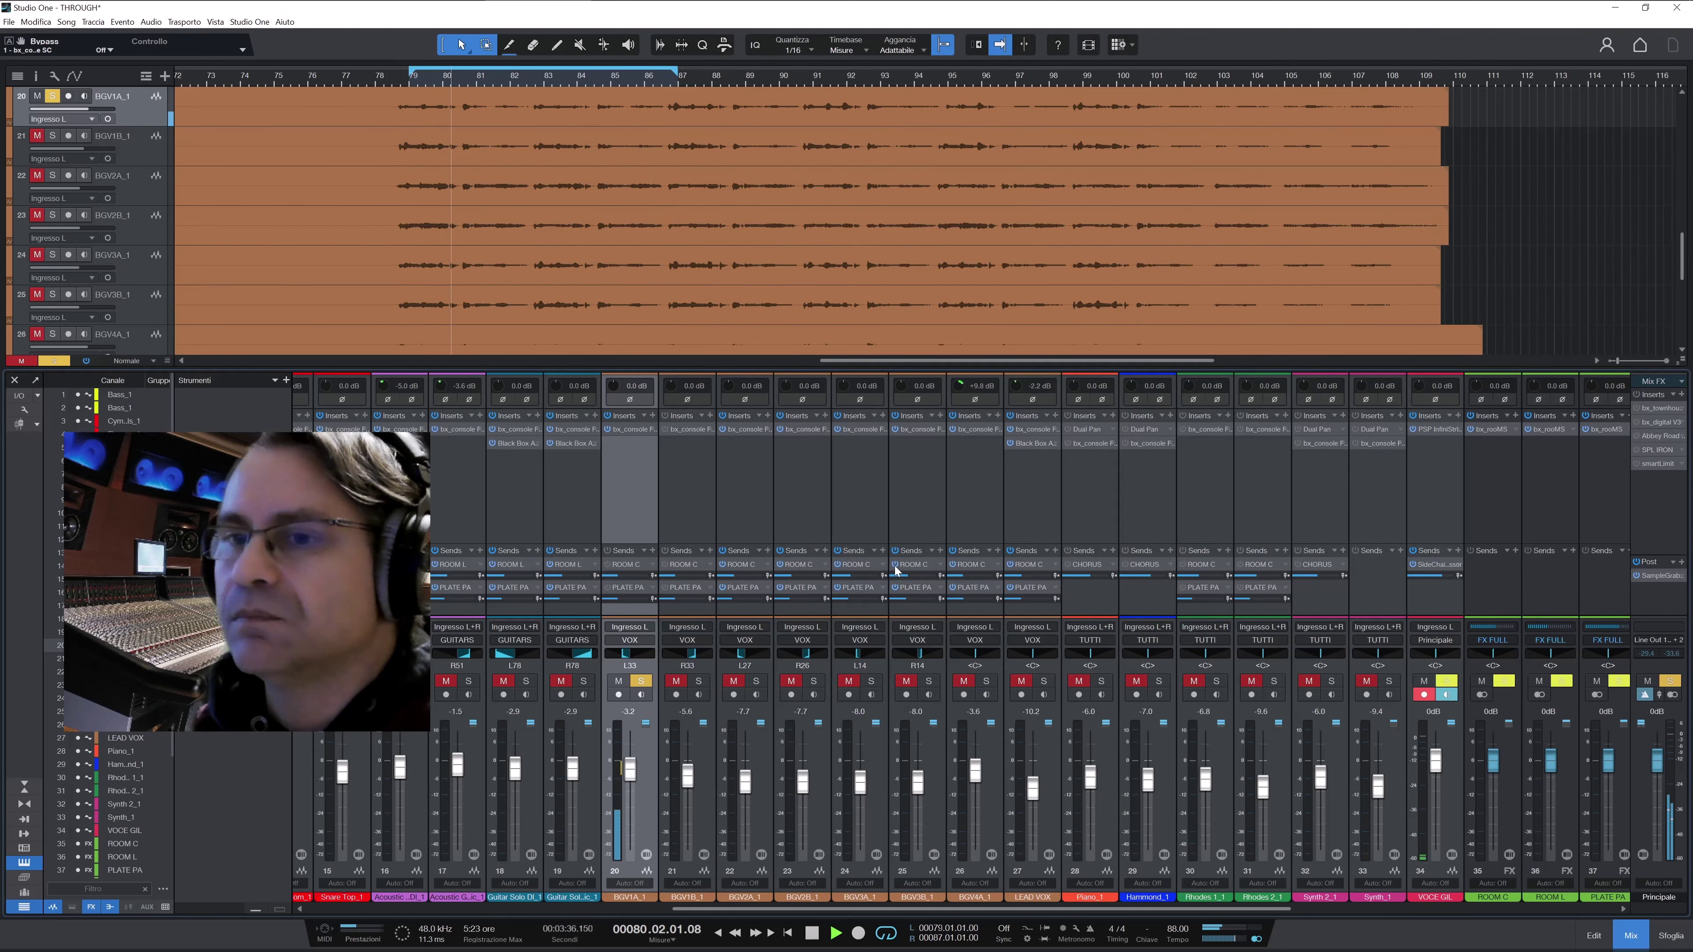
Switch the solo from BGV1A_1 to BGV1B_1 and activate the bx_console Focusrite SC on BGV1B_1
left_click(699, 681)
left_click(641, 681)
left_click(708, 736)
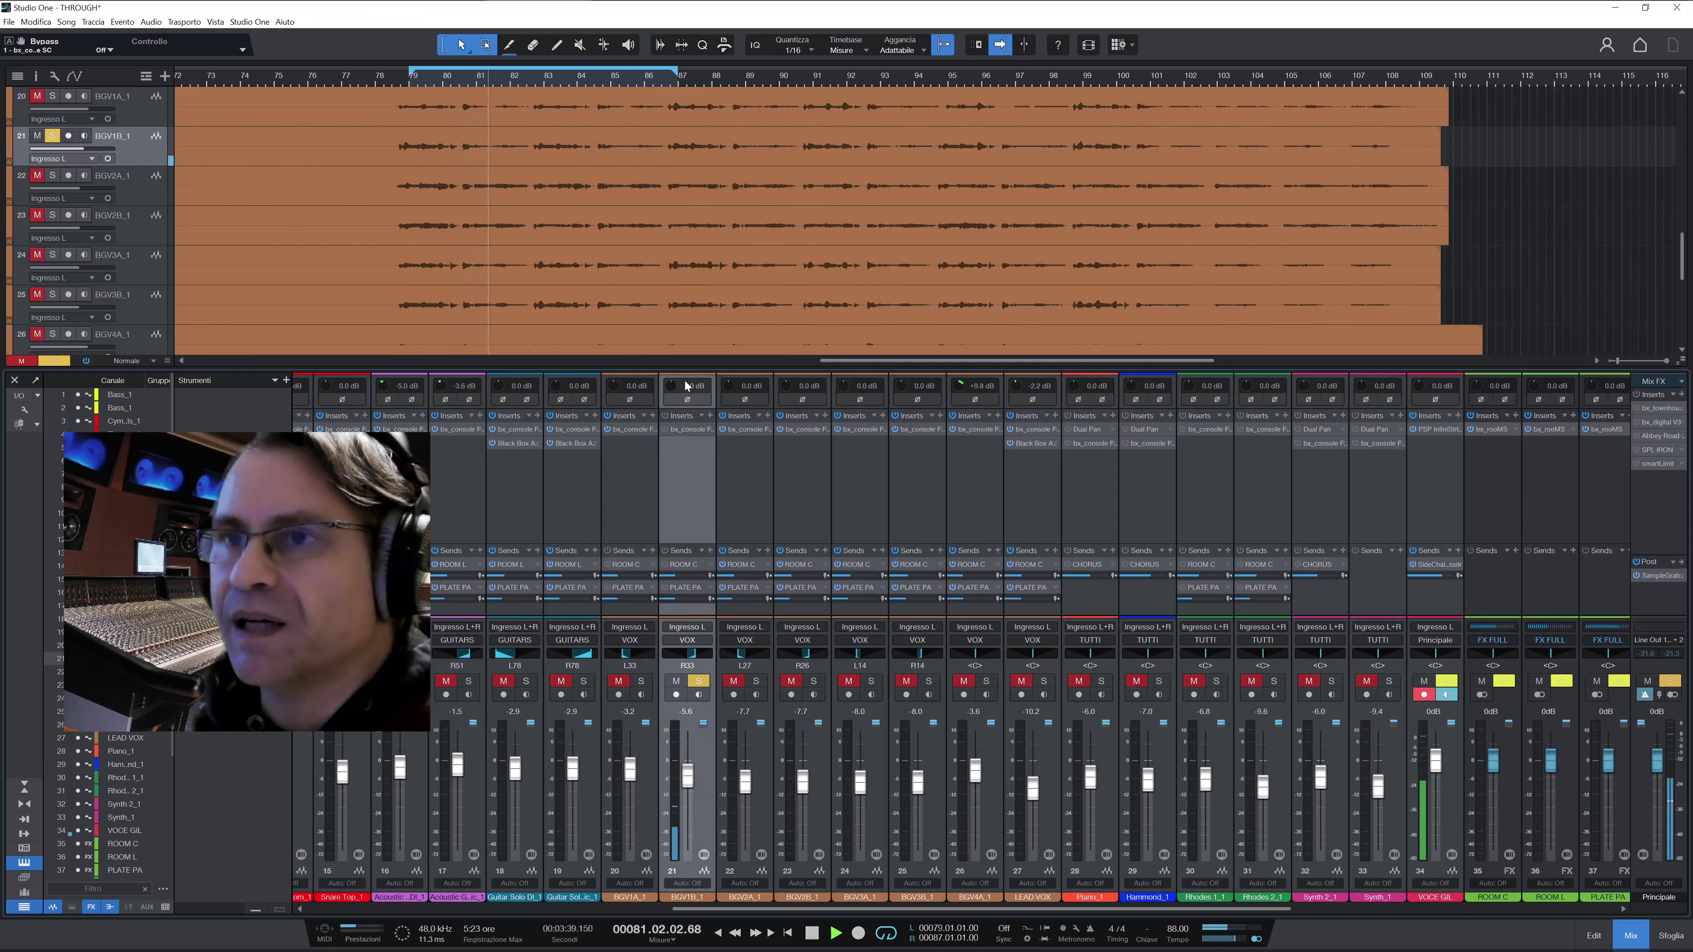
left_click(692, 429)
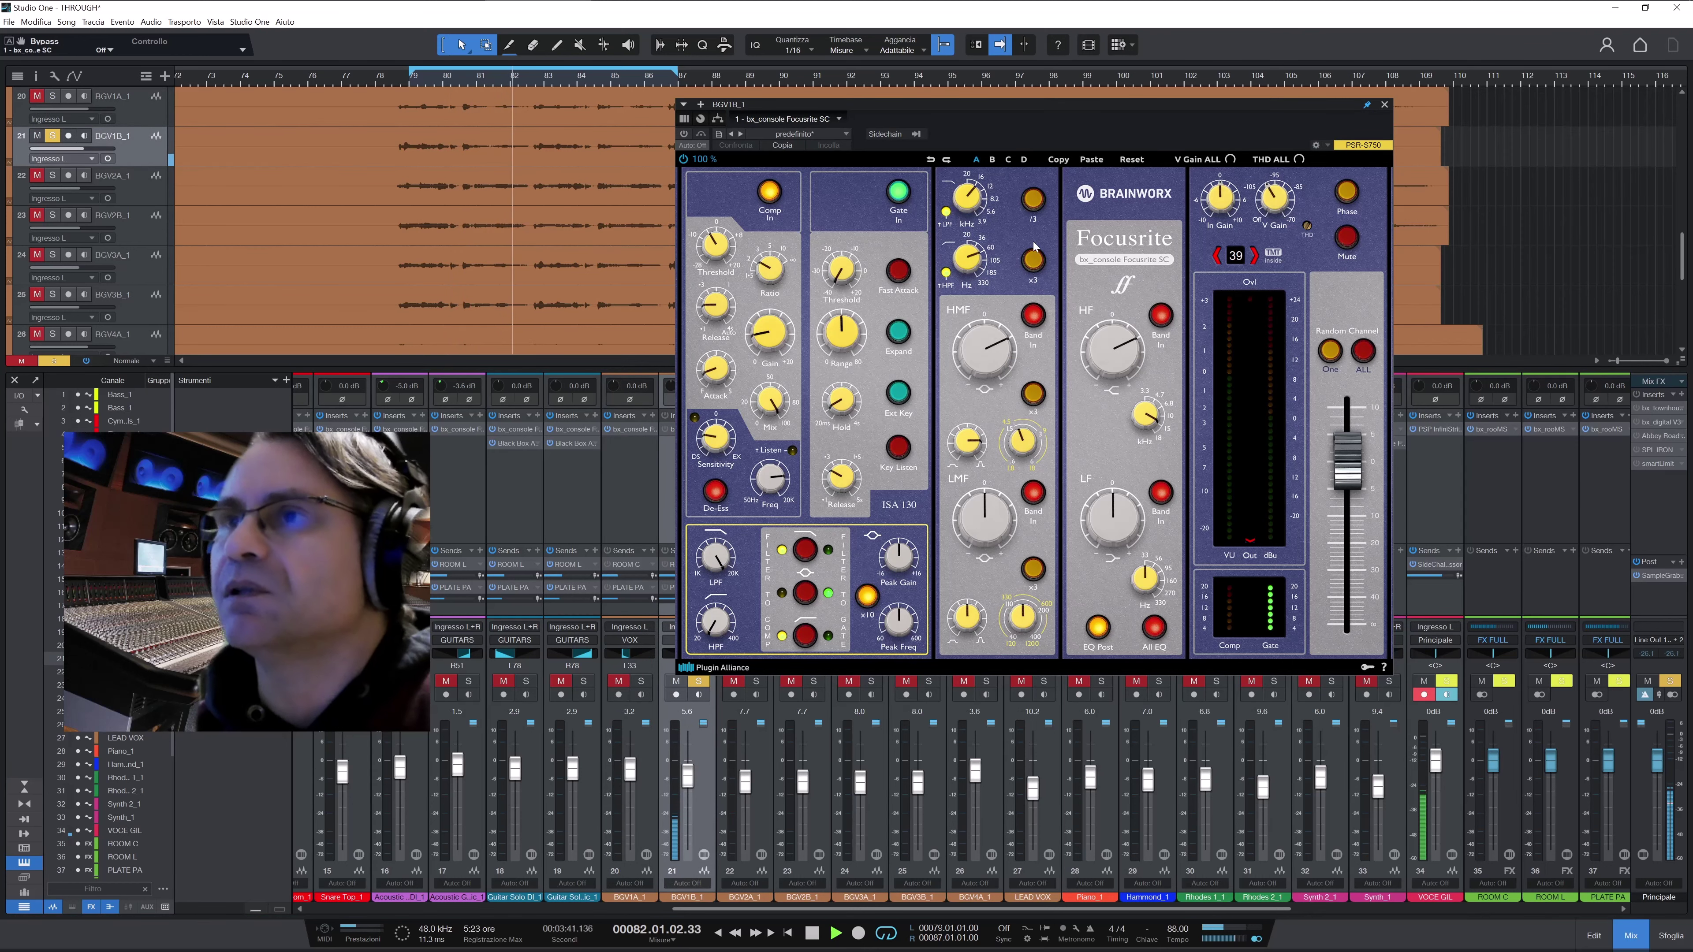
left_click_drag(1030, 104, 1069, 52)
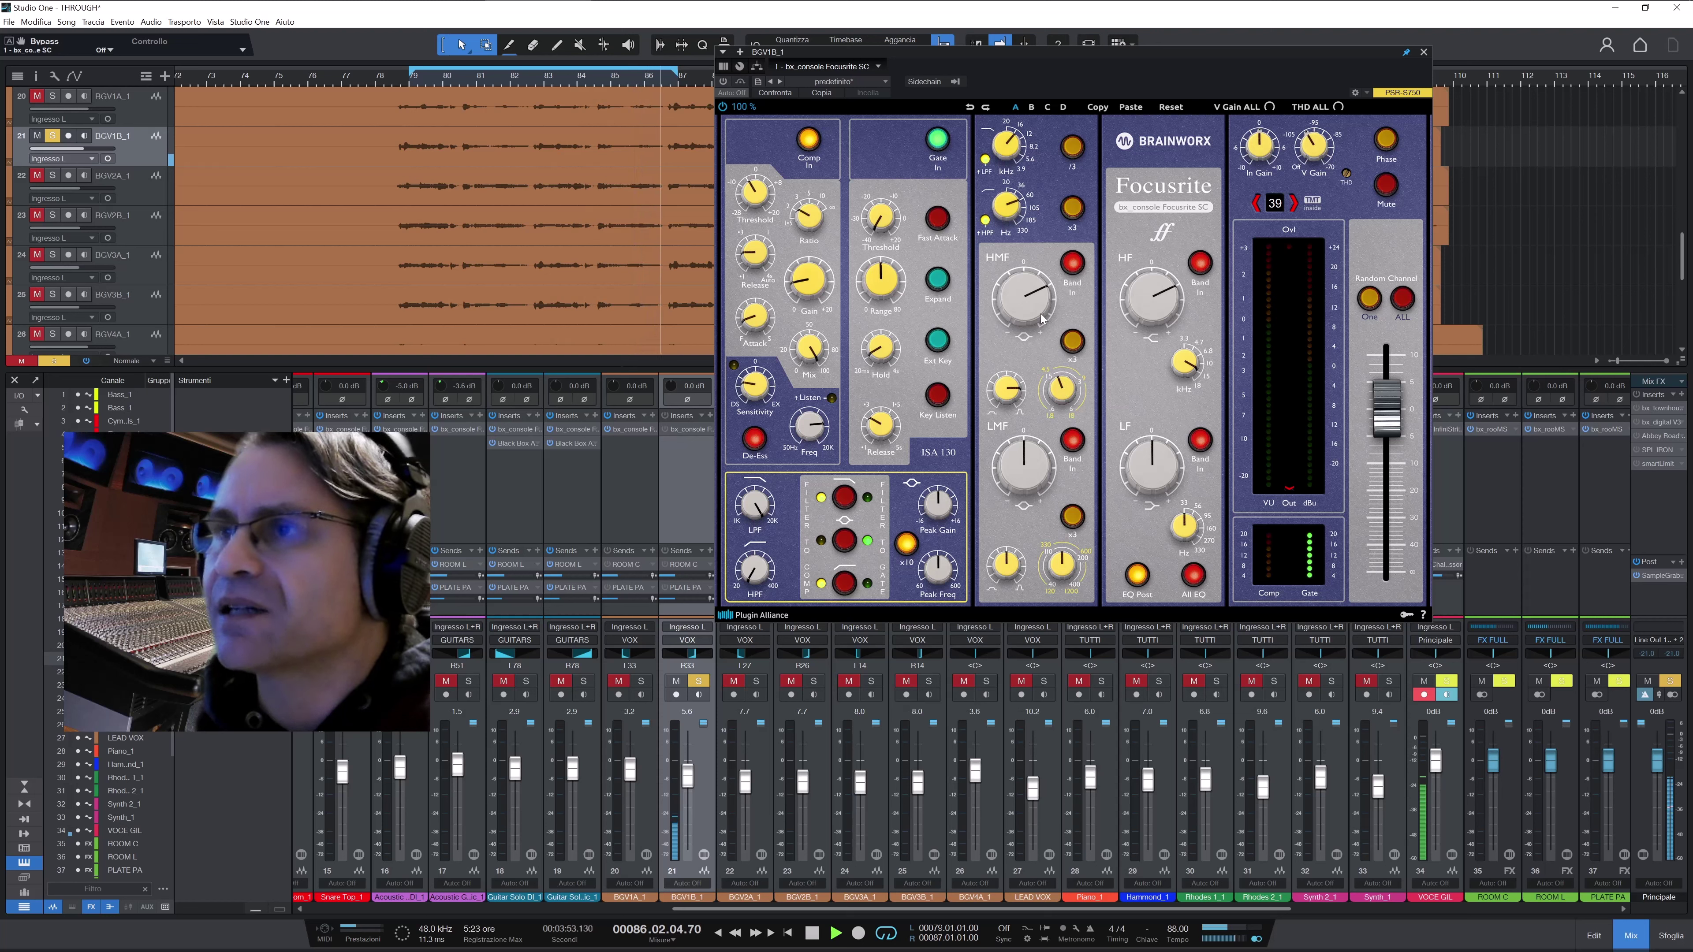
left_click(724, 82)
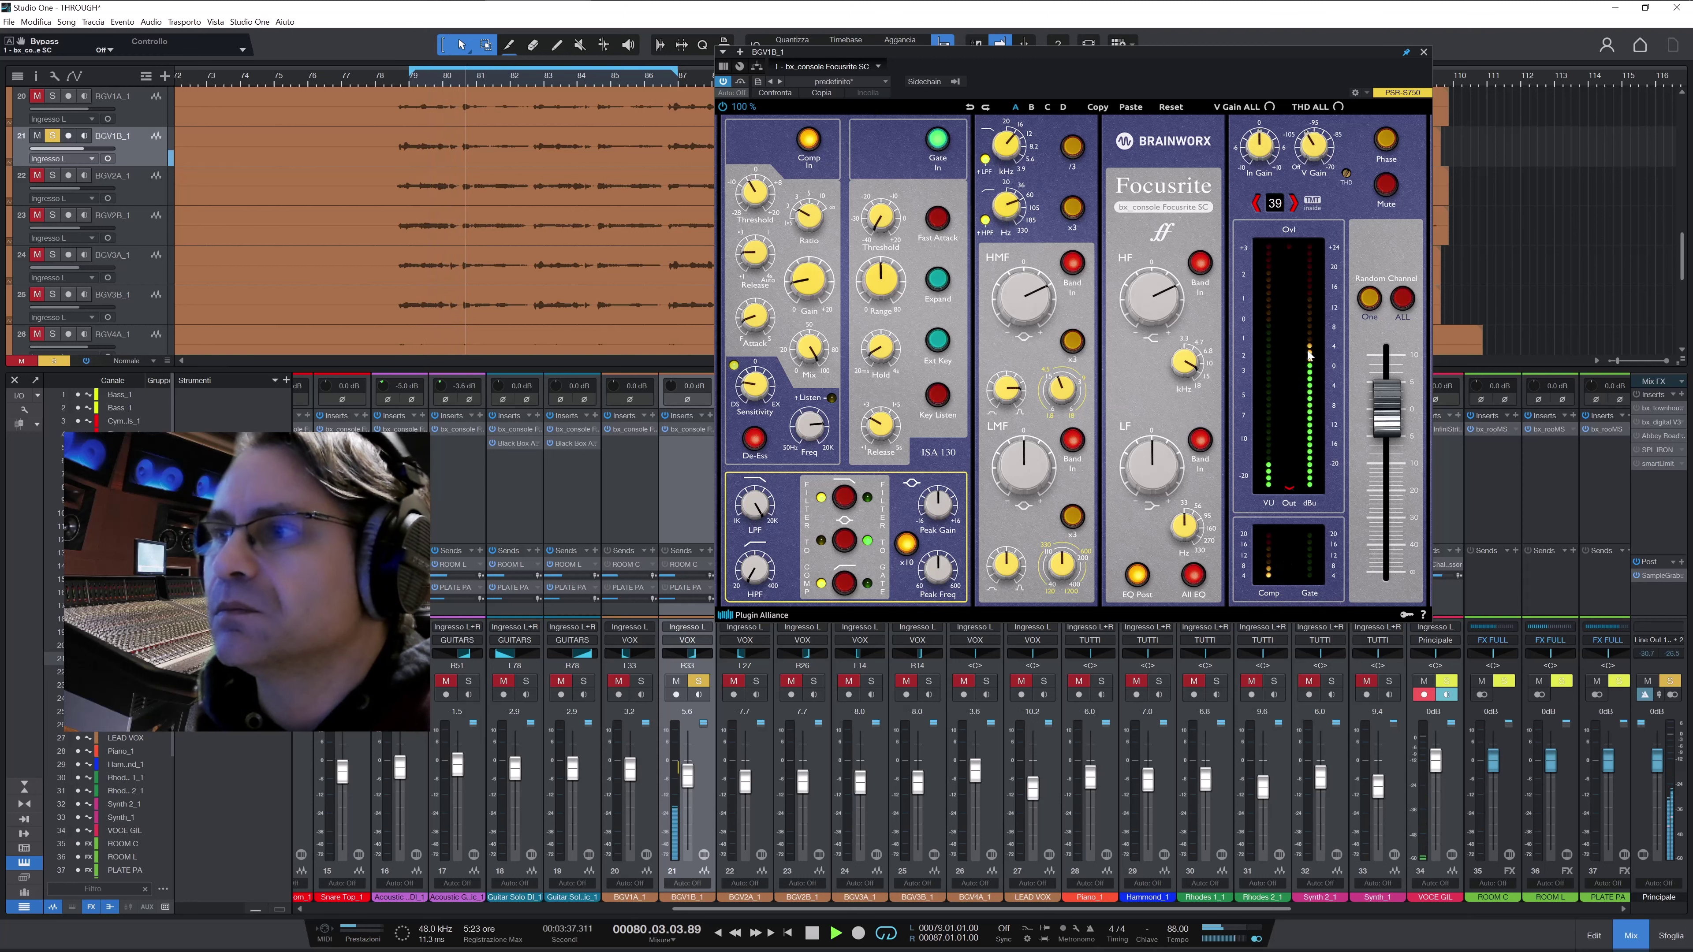
left_click(1423, 52)
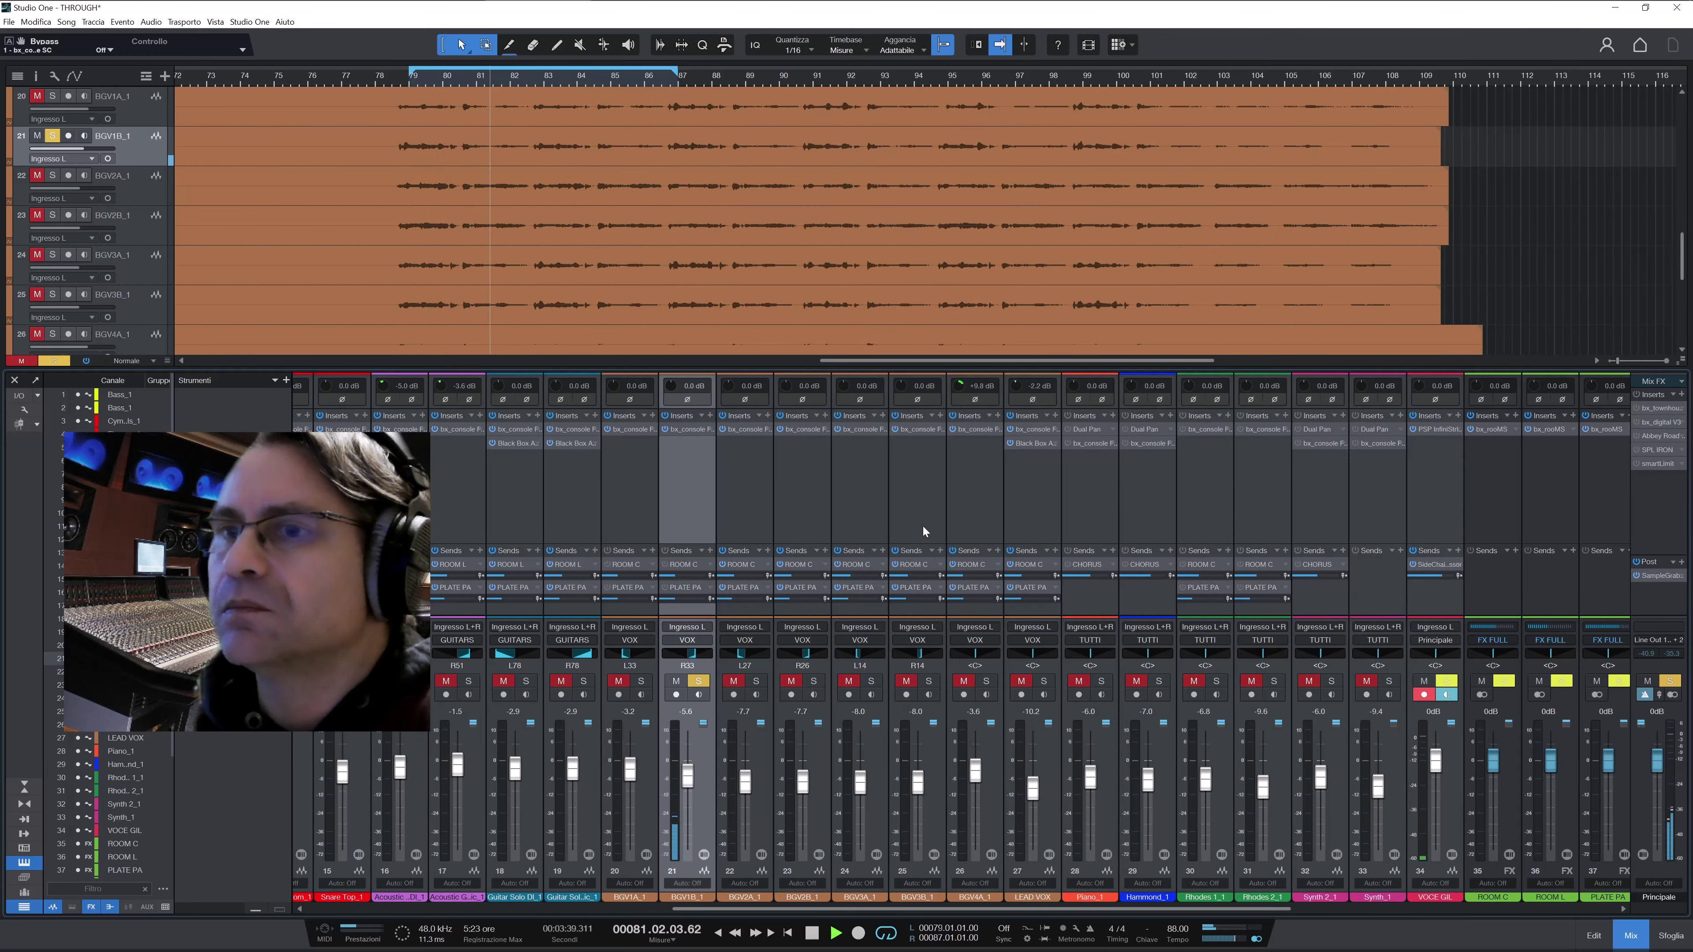
Activate the ROOM C and PLATE PA sends on BGV1A_1 and BGV1B_1, audition the pair in solo, and clear their solos
left_click(620, 564)
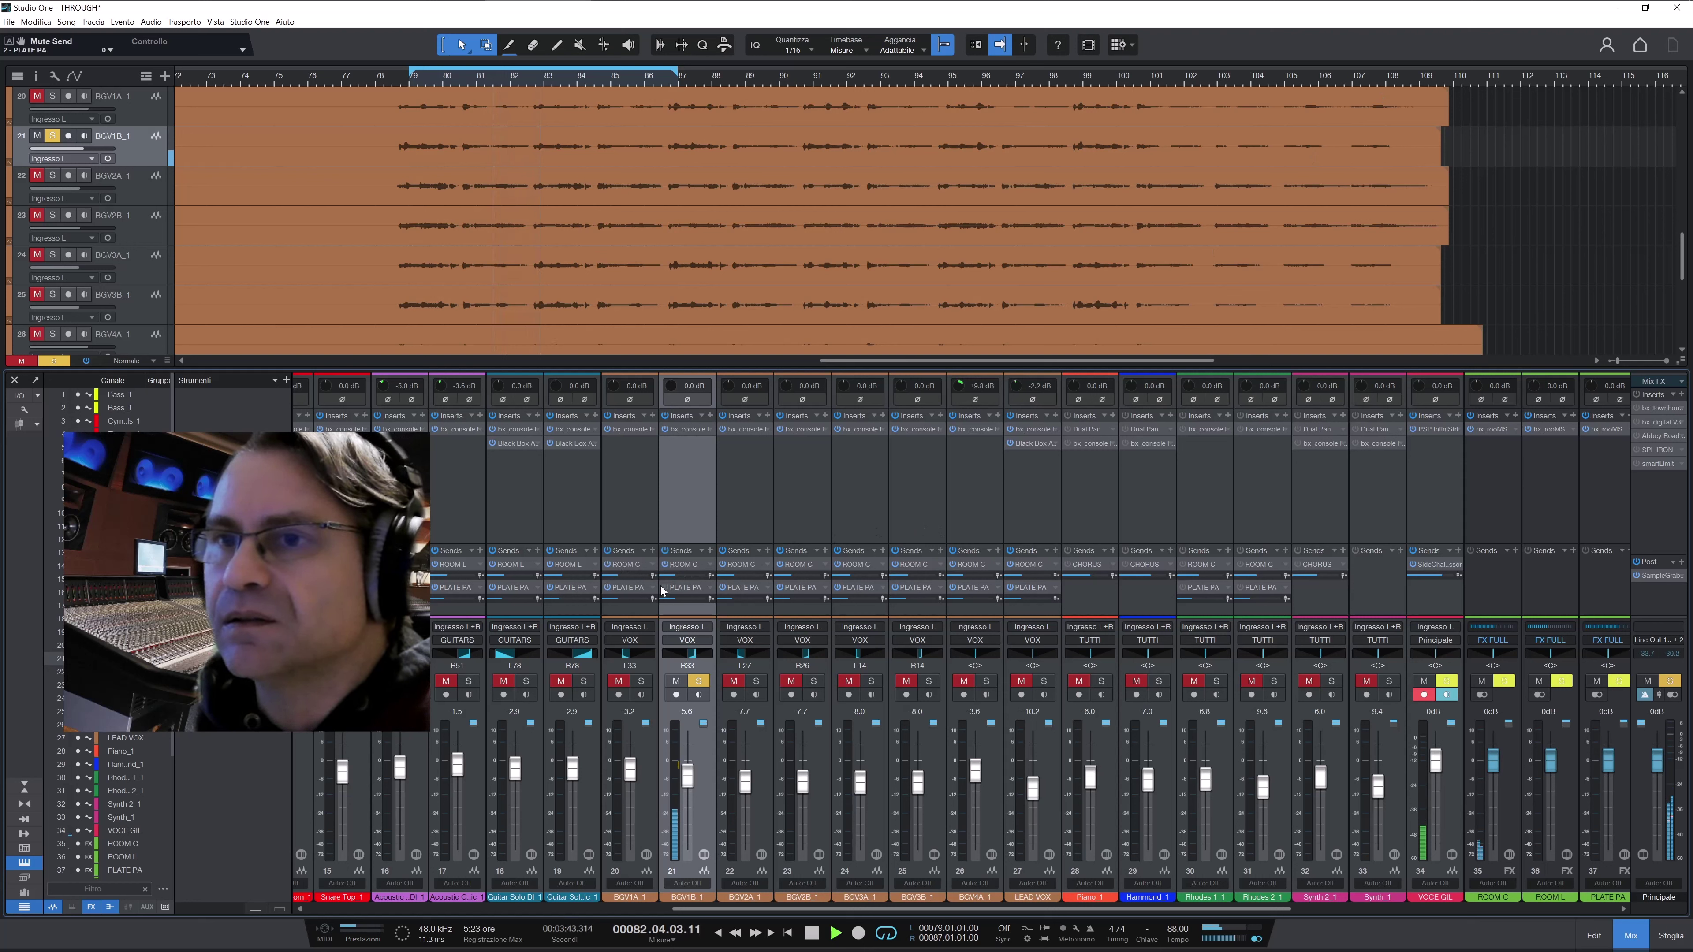
left_click(642, 680)
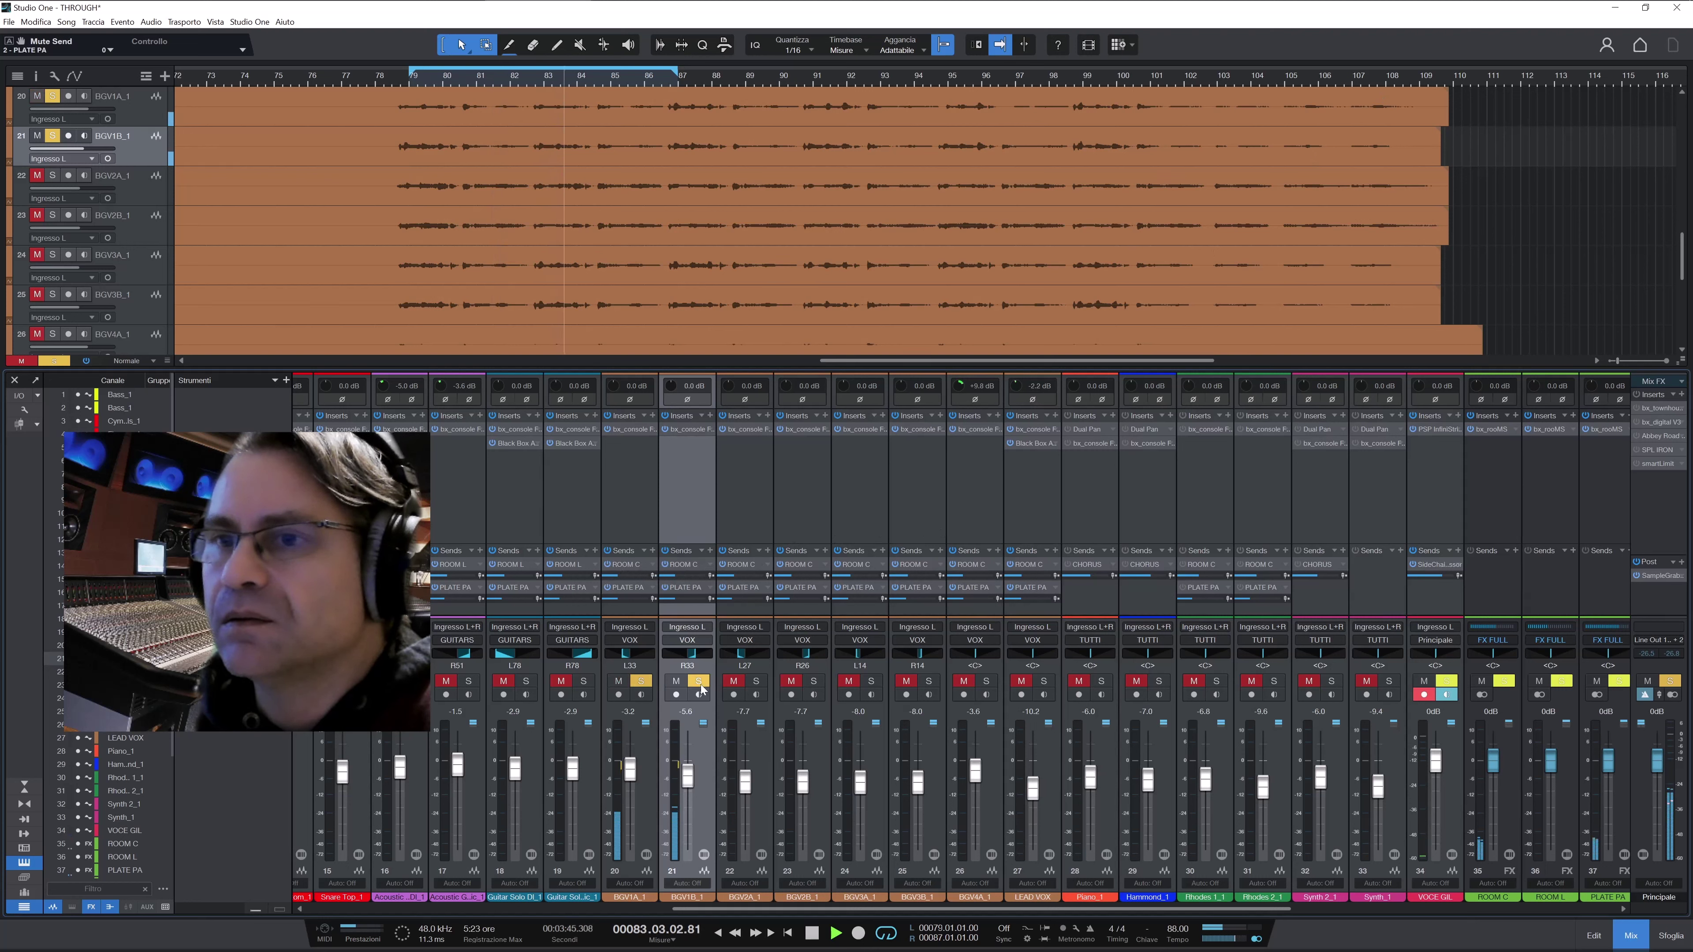
left_click(698, 681)
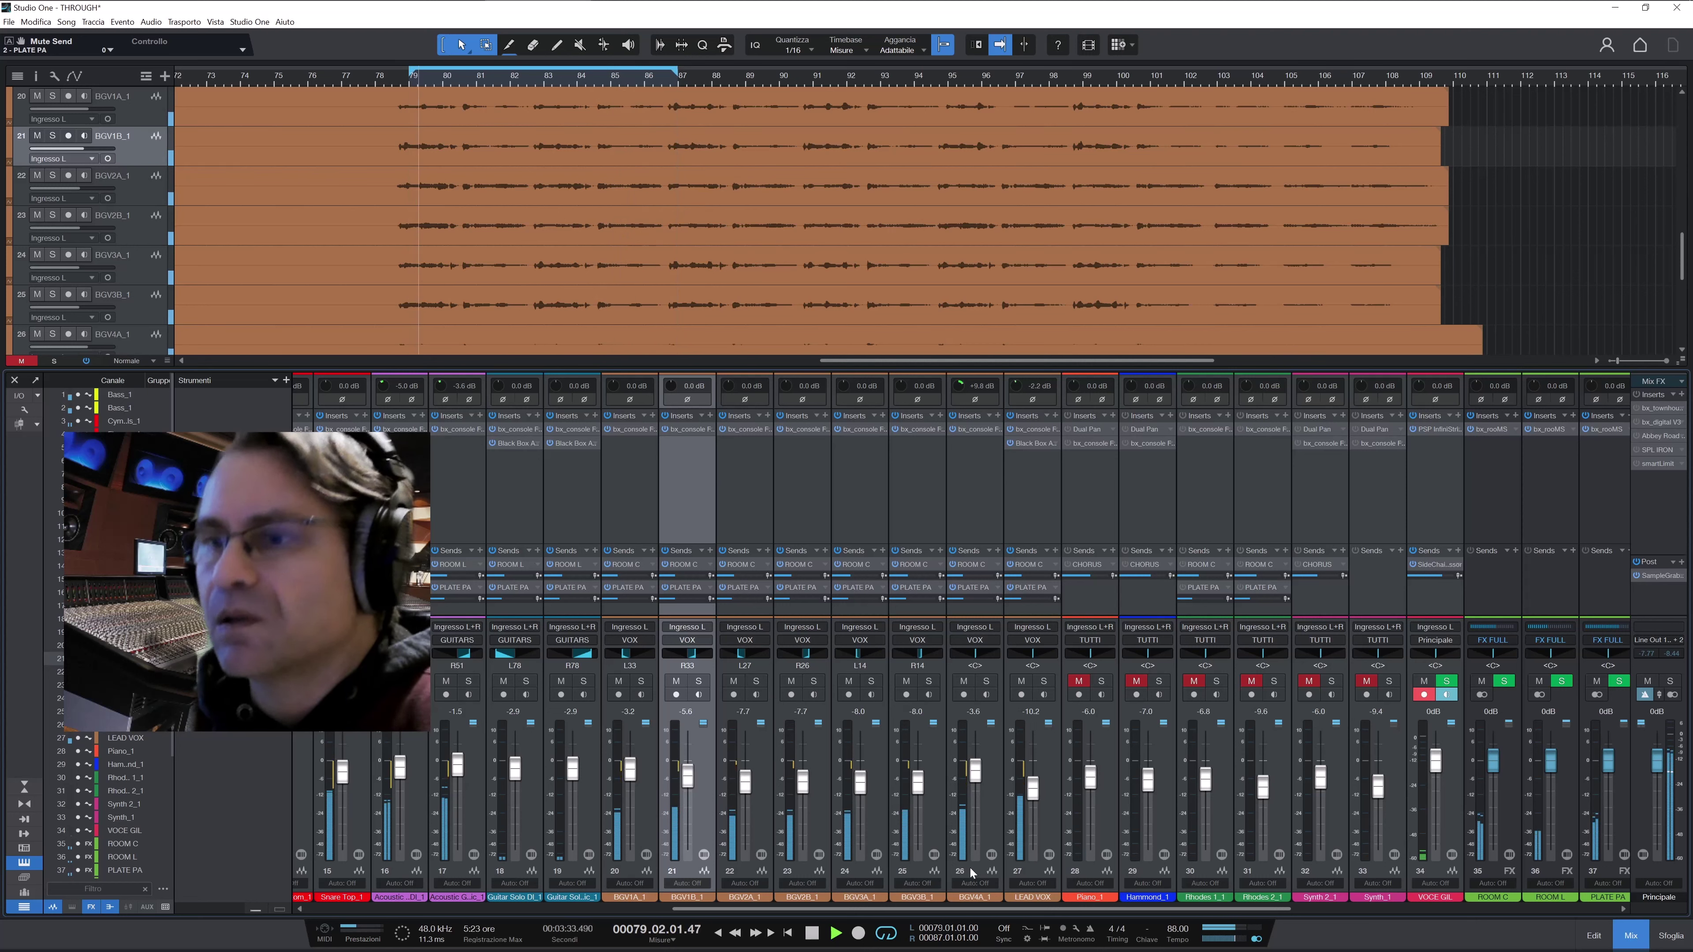
Unmute the Piano_1 channel and solo it for auditioning
left_click_drag(966, 909, 1091, 915)
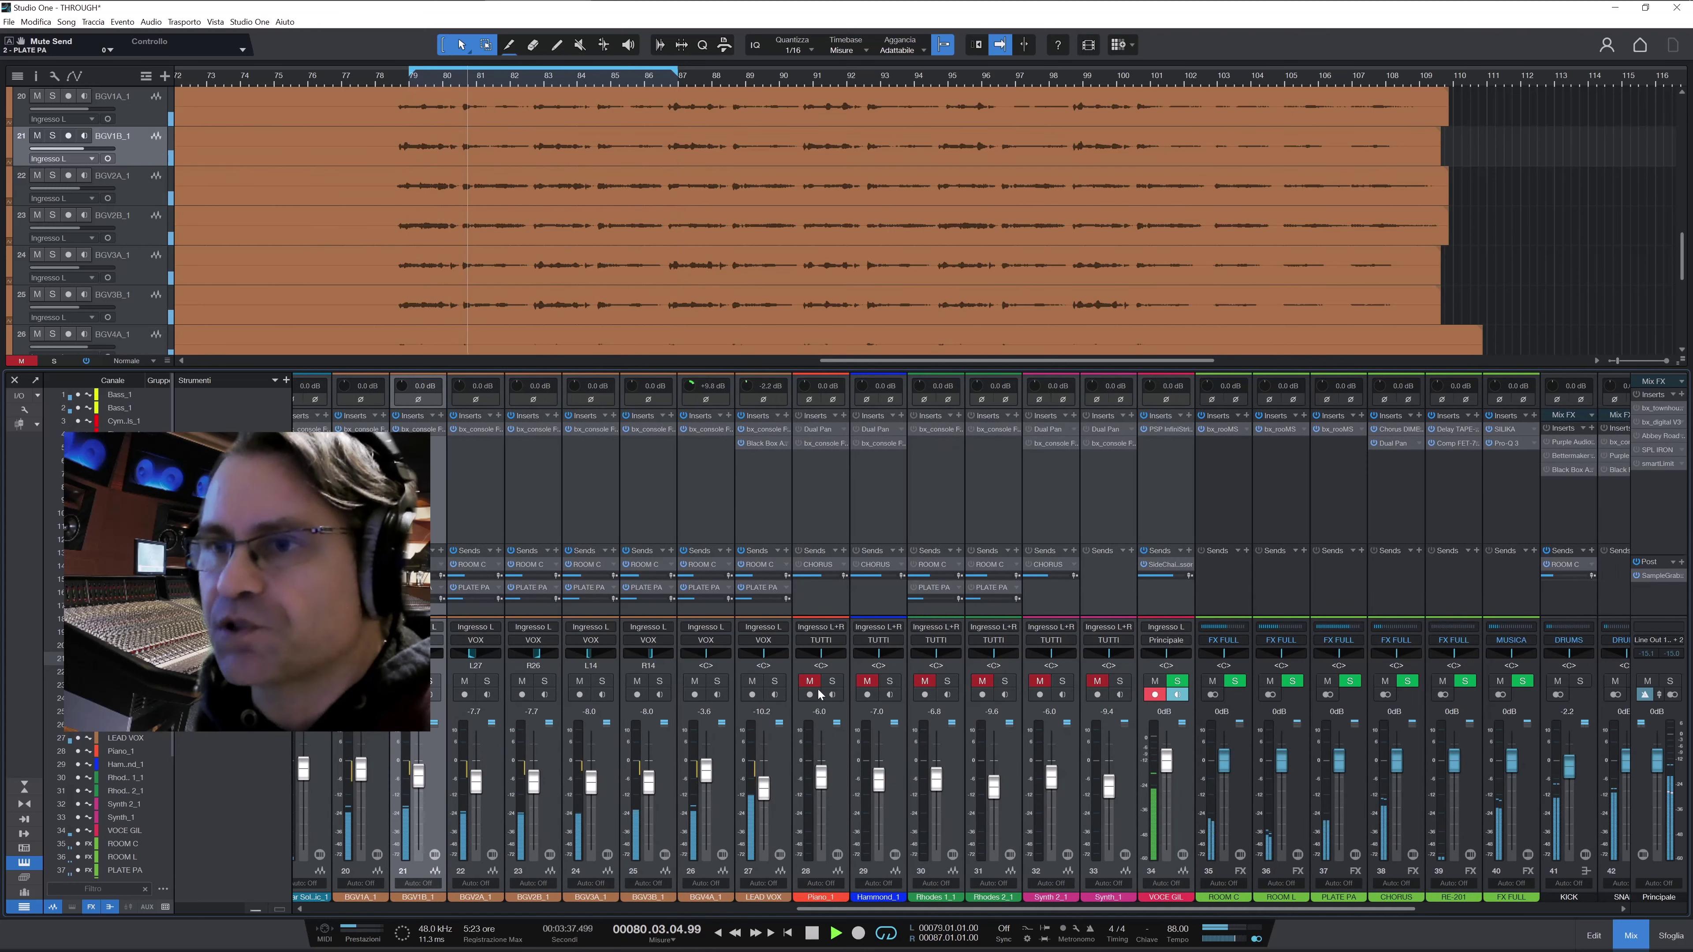
left_click(808, 681)
left_click(832, 681)
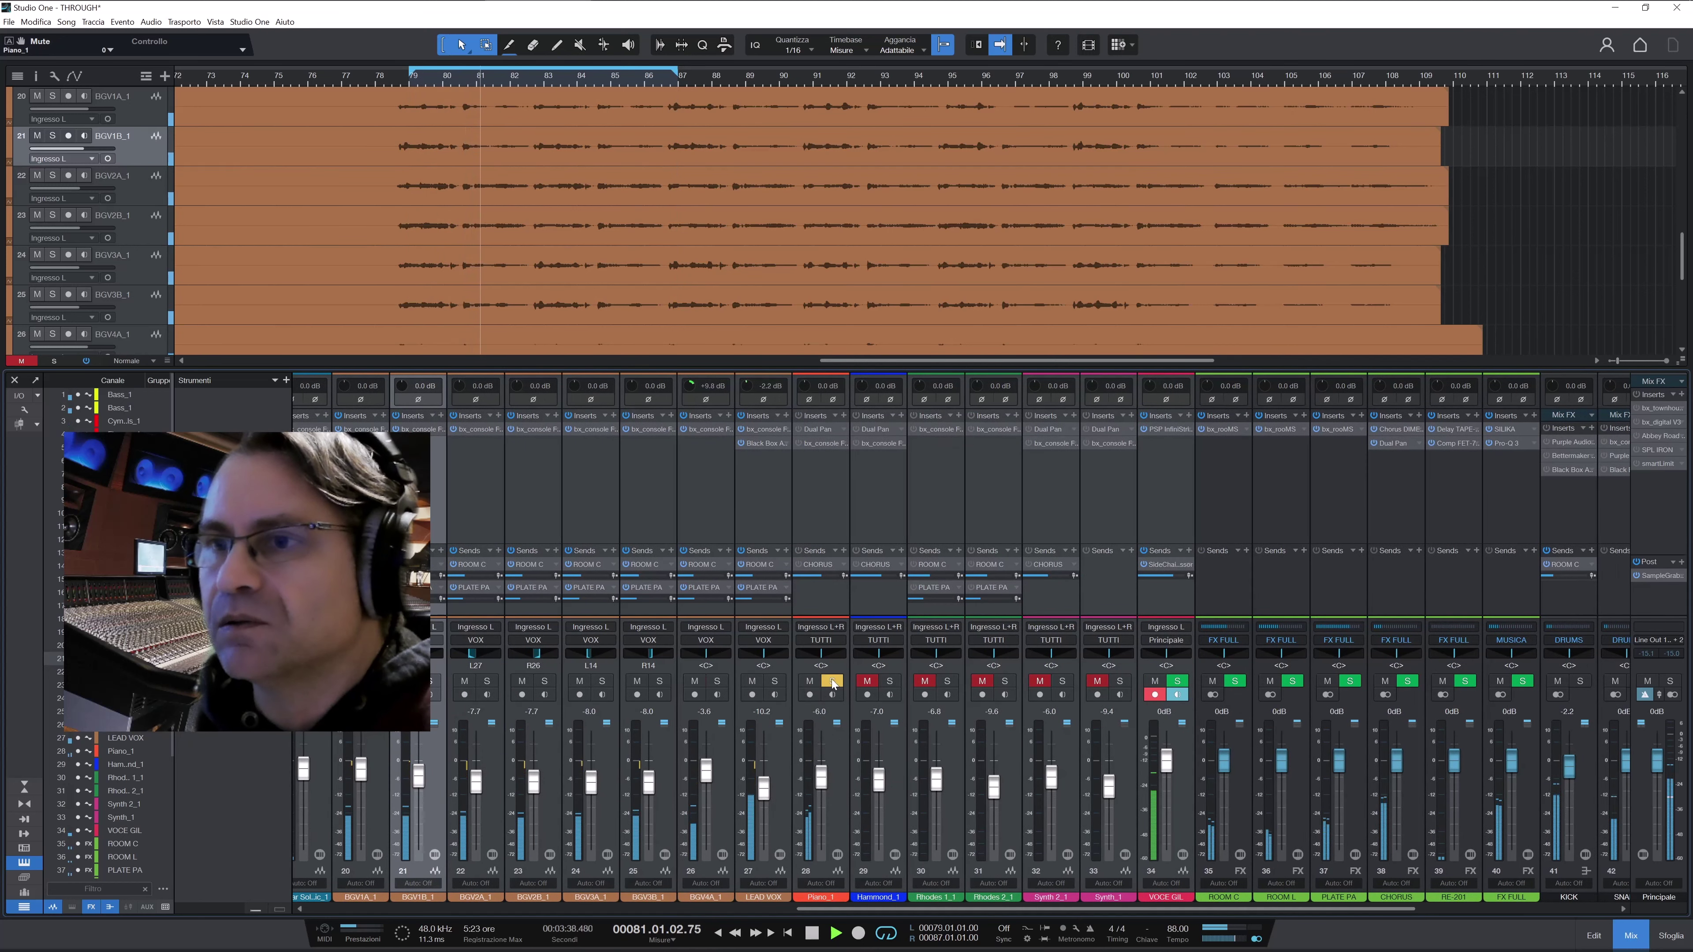
left_click(836, 754)
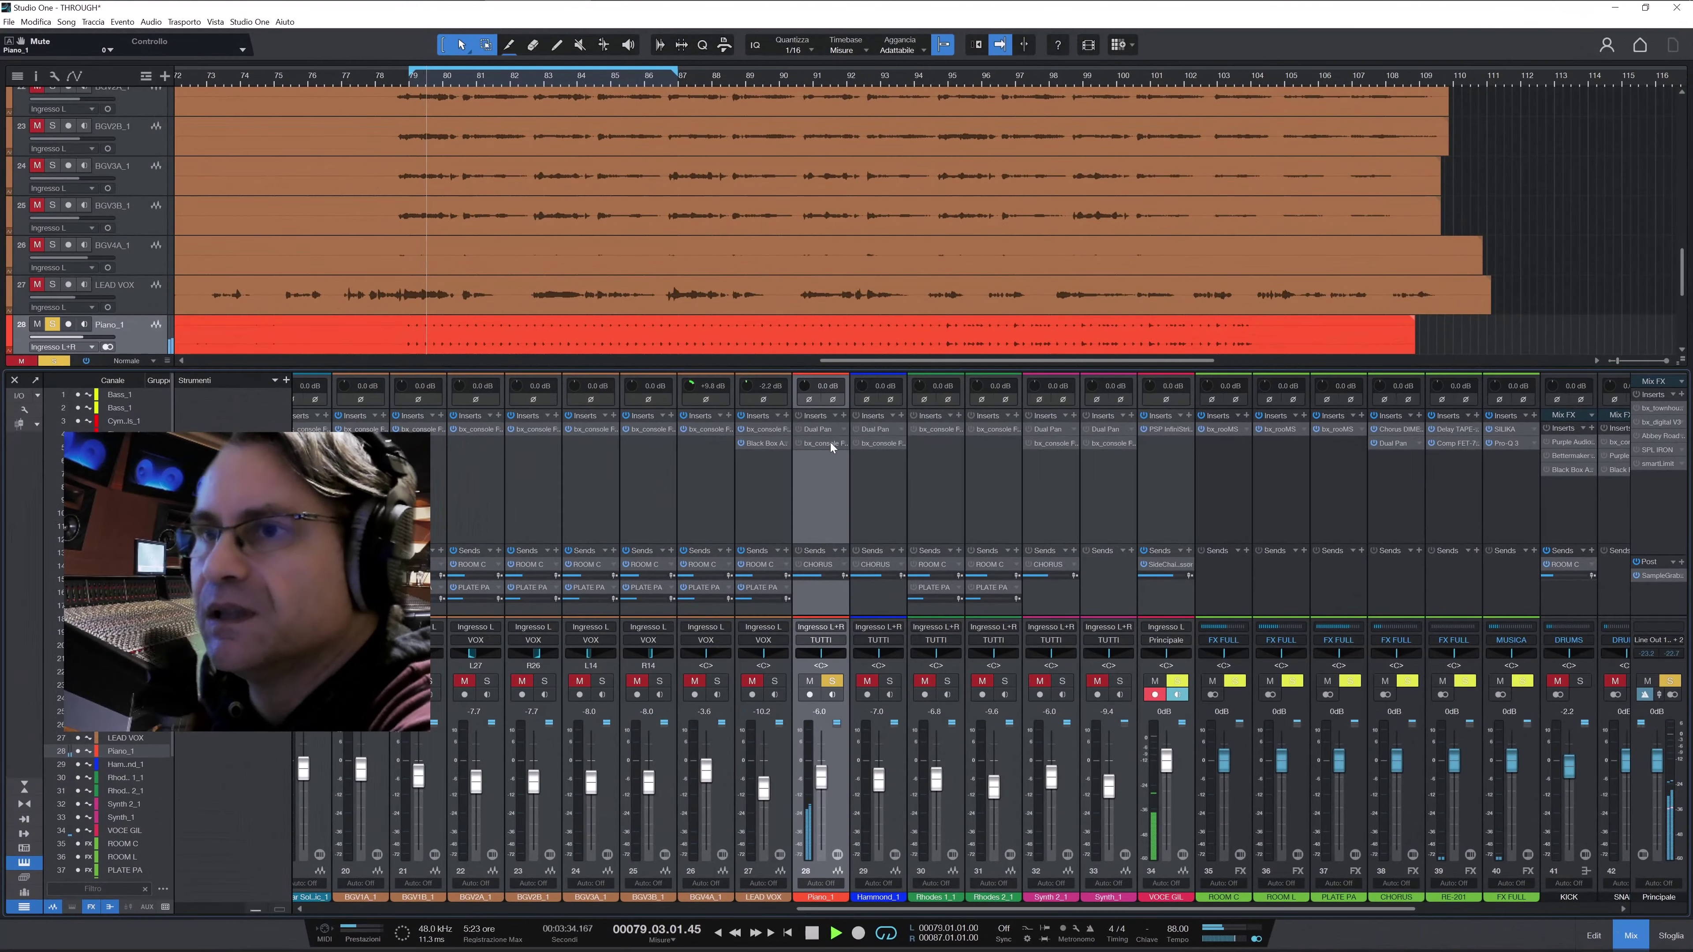
Activate the Dual Pan insert on Piano_1 and close its window after listening
left_click(822, 427)
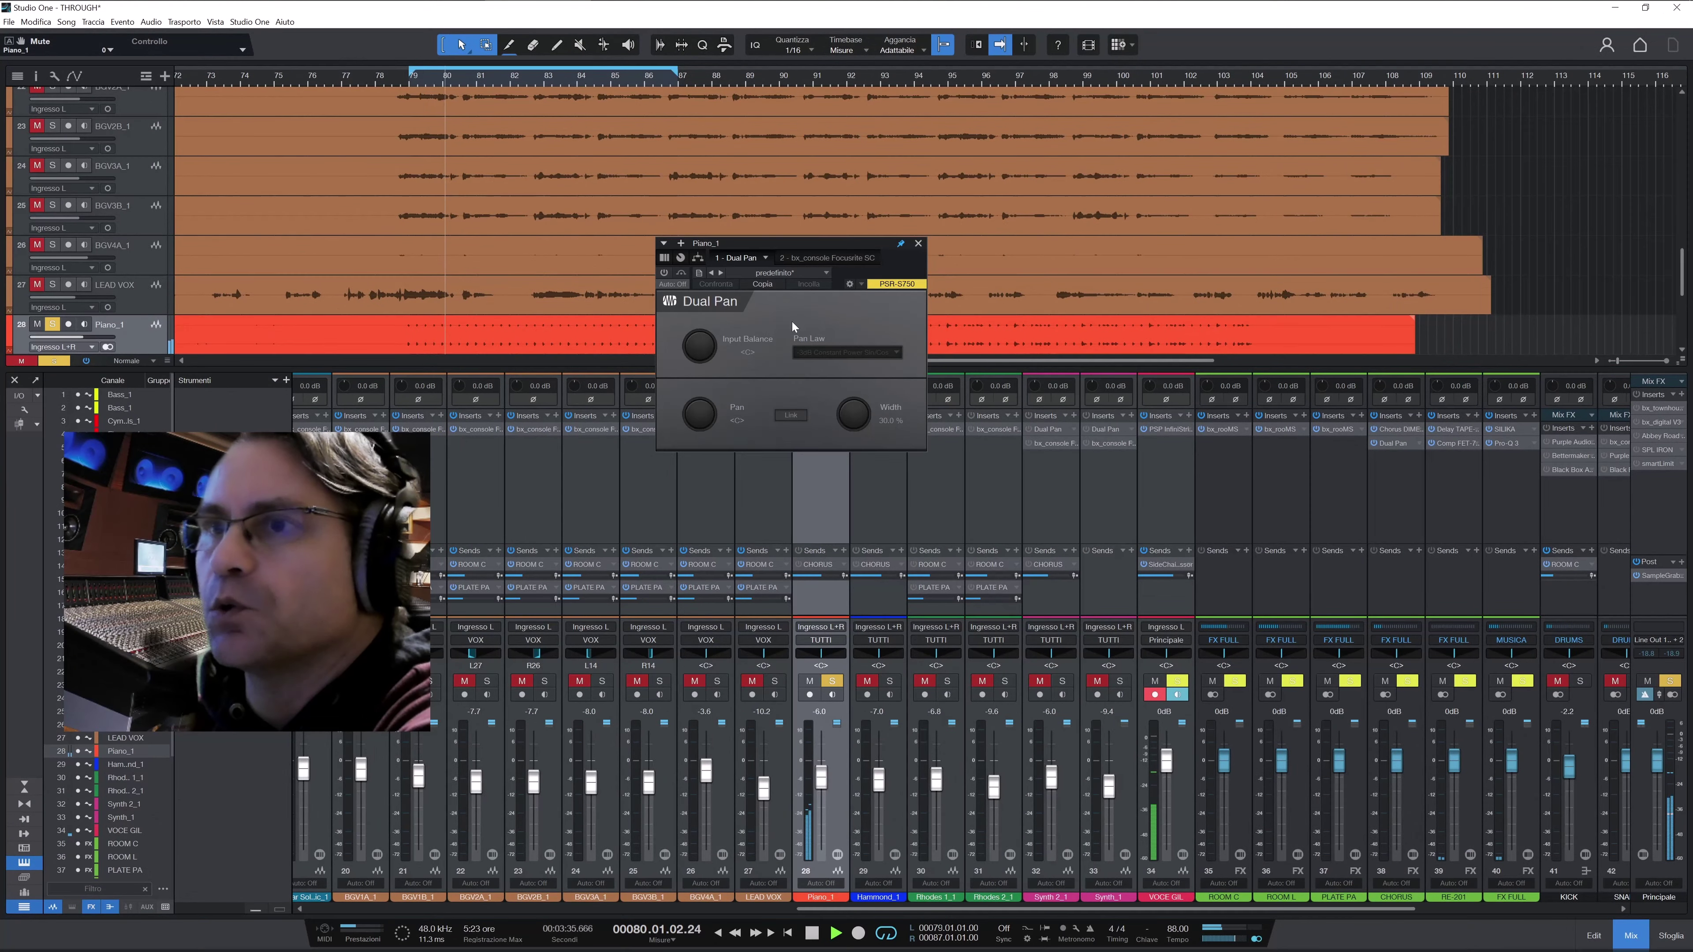
left_click(664, 272)
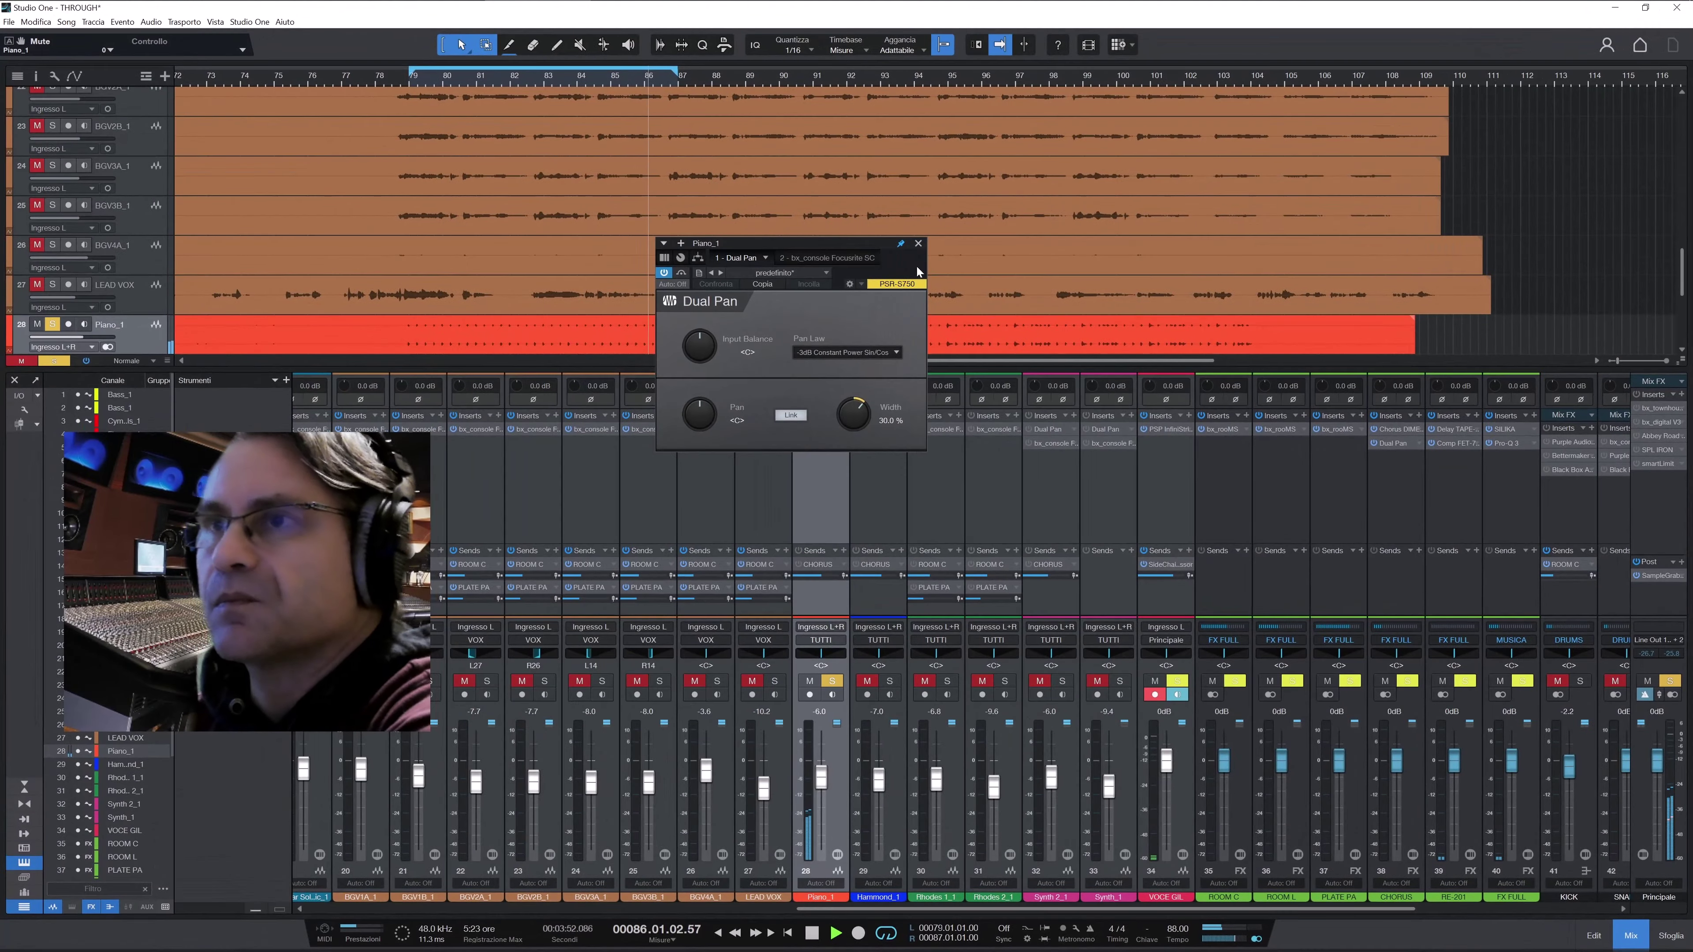
left_click(918, 243)
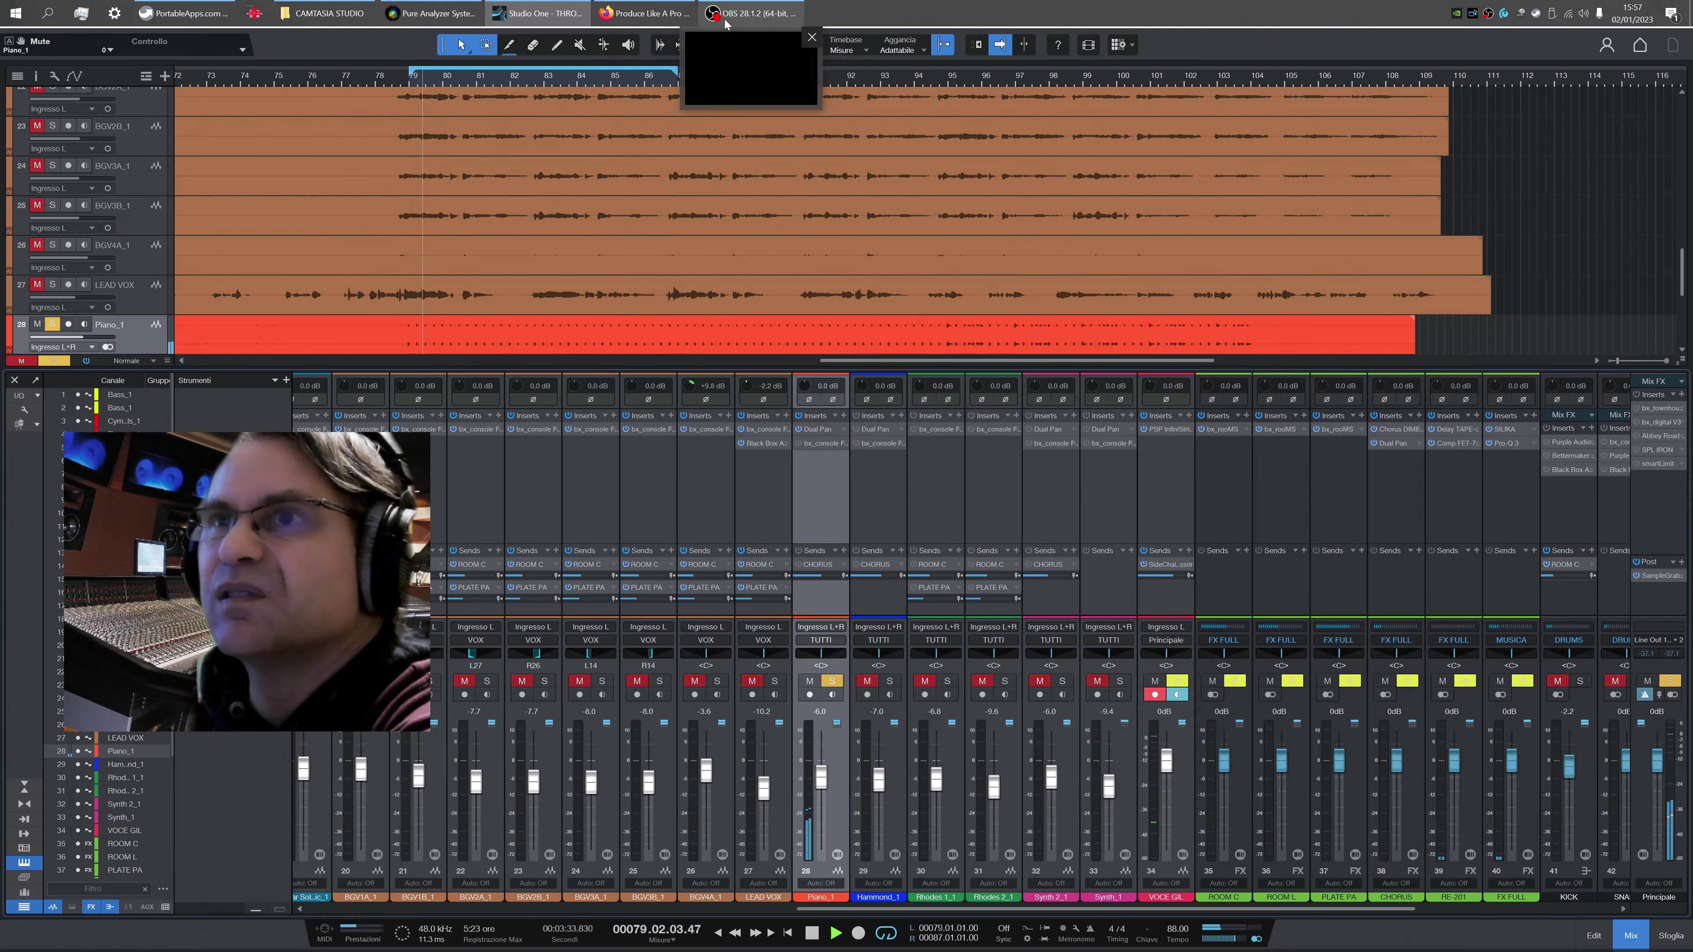
Activate the bx_console Focusrite SC insert on the Piano_1 channel and compare the sound with its HMF band in and out
left_click(820, 442)
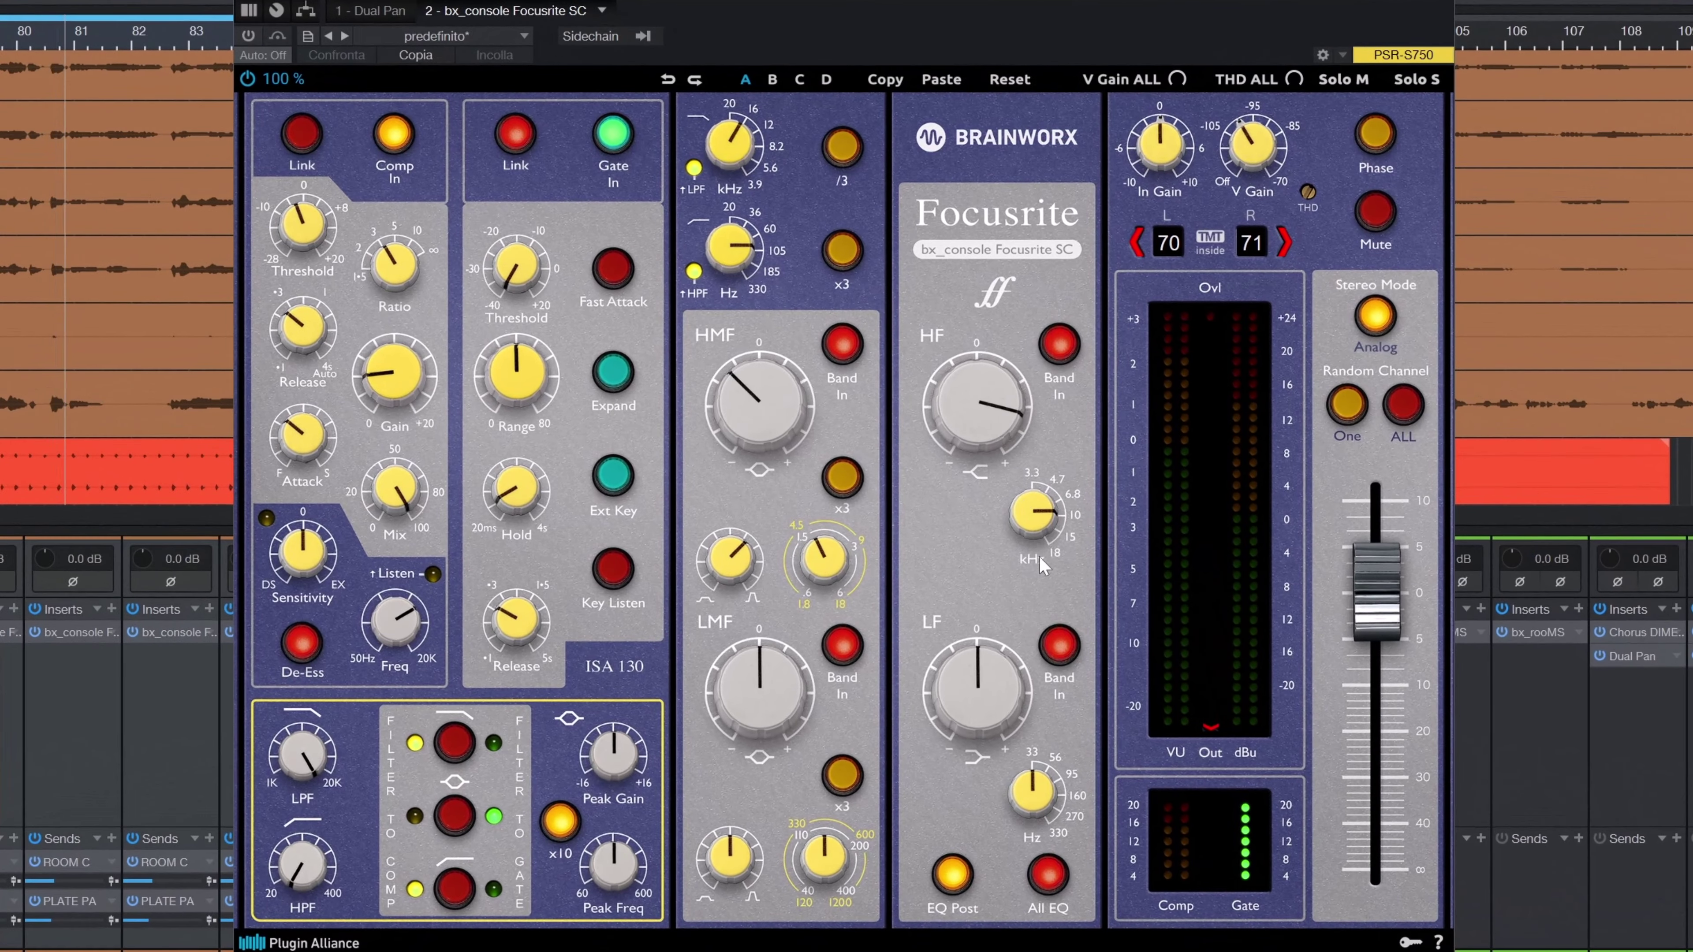
left_click(985, 421)
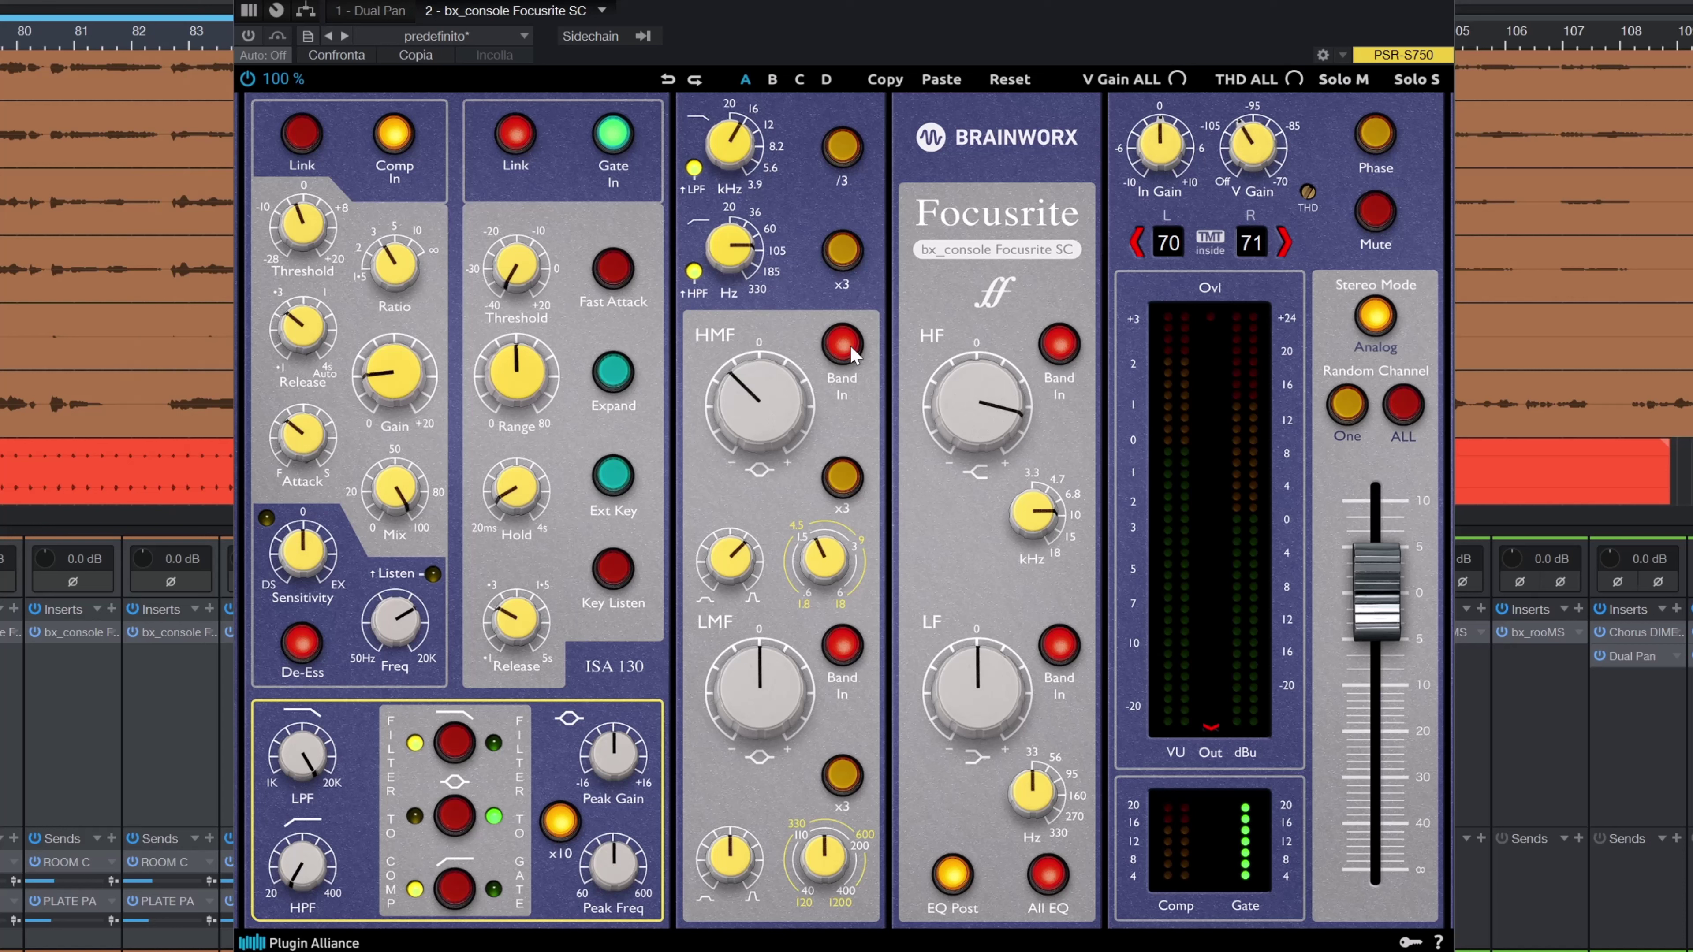
left_click(249, 36)
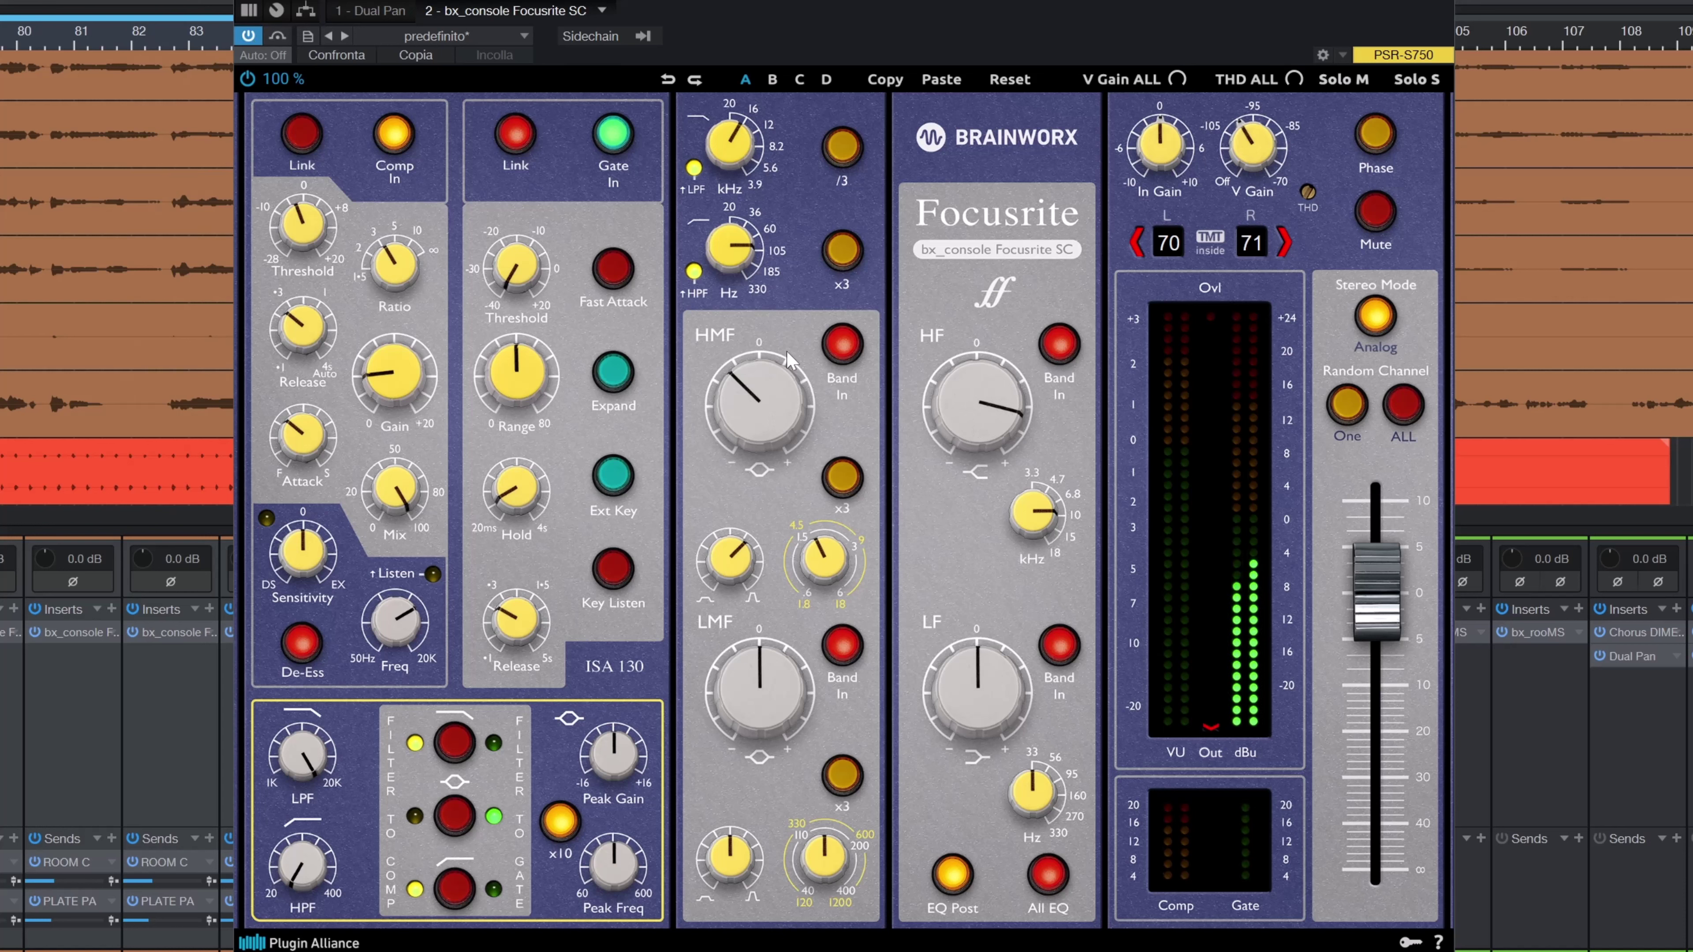
left_click(843, 345)
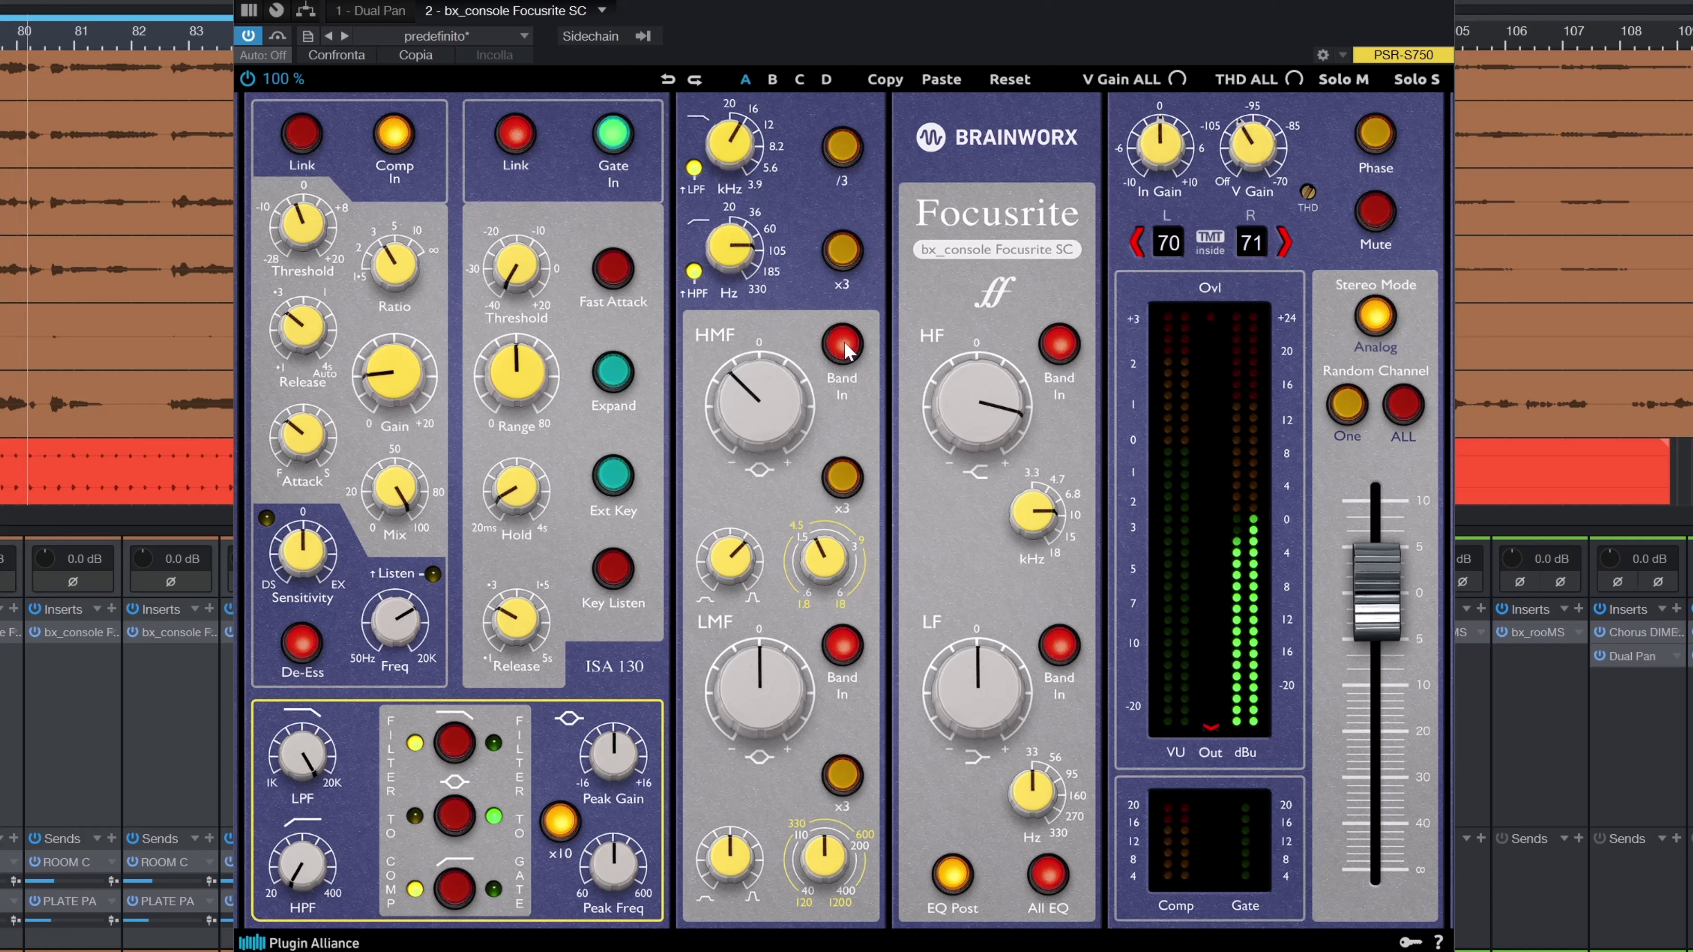
left_click(843, 346)
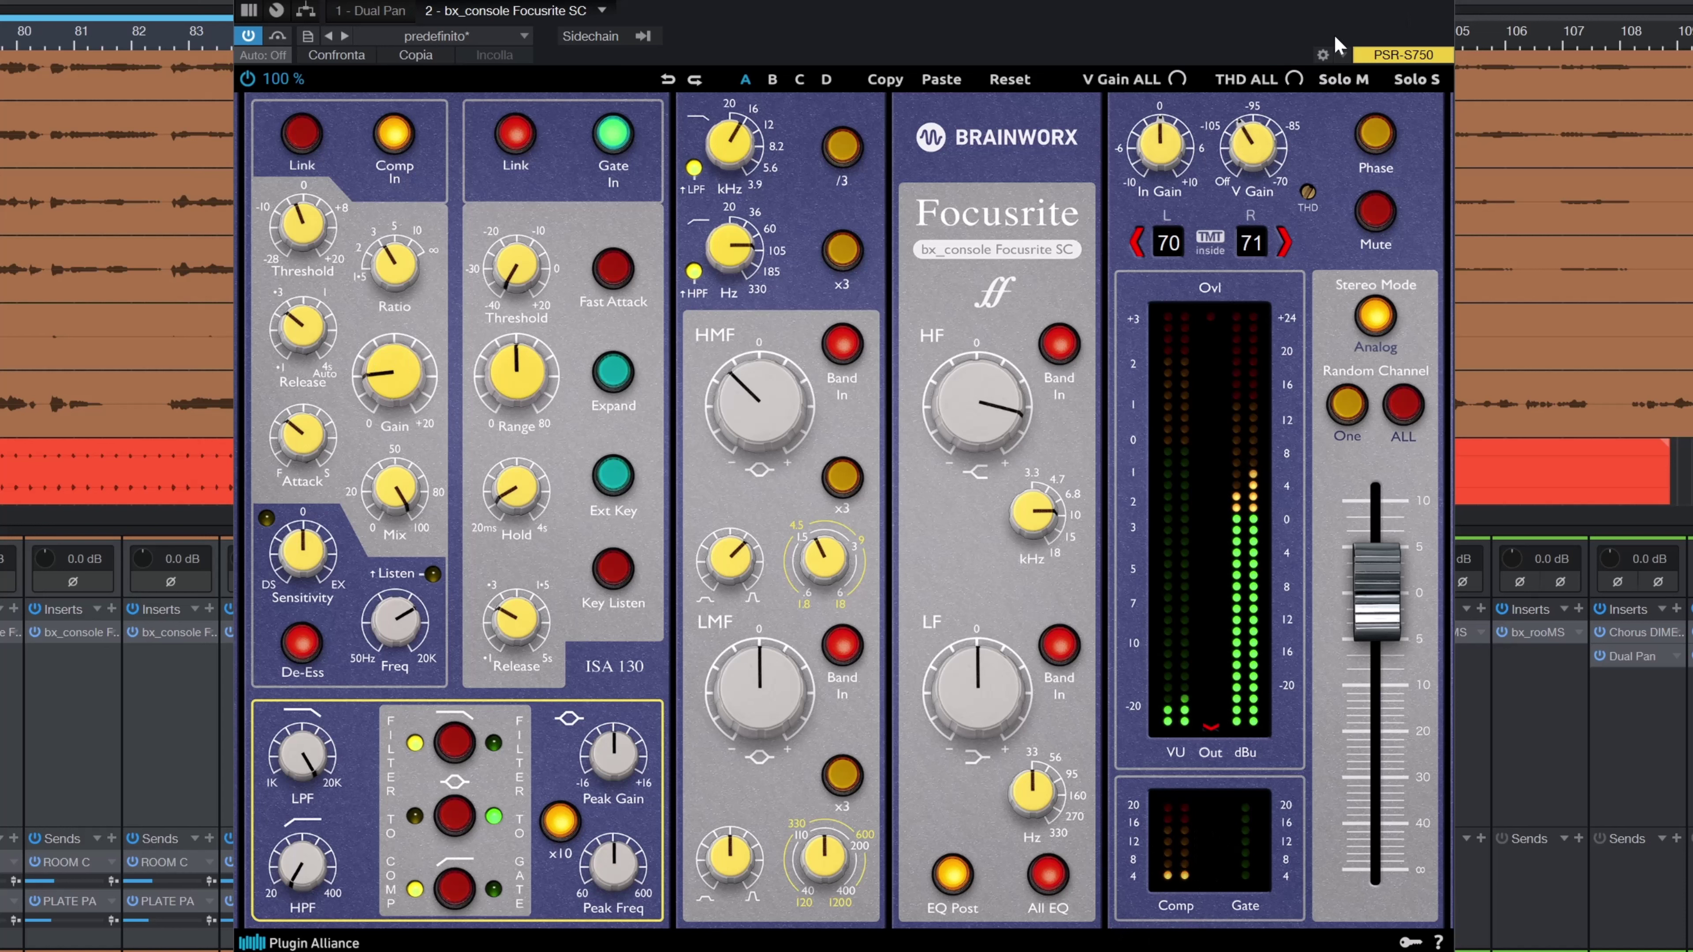
left_click(277, 35)
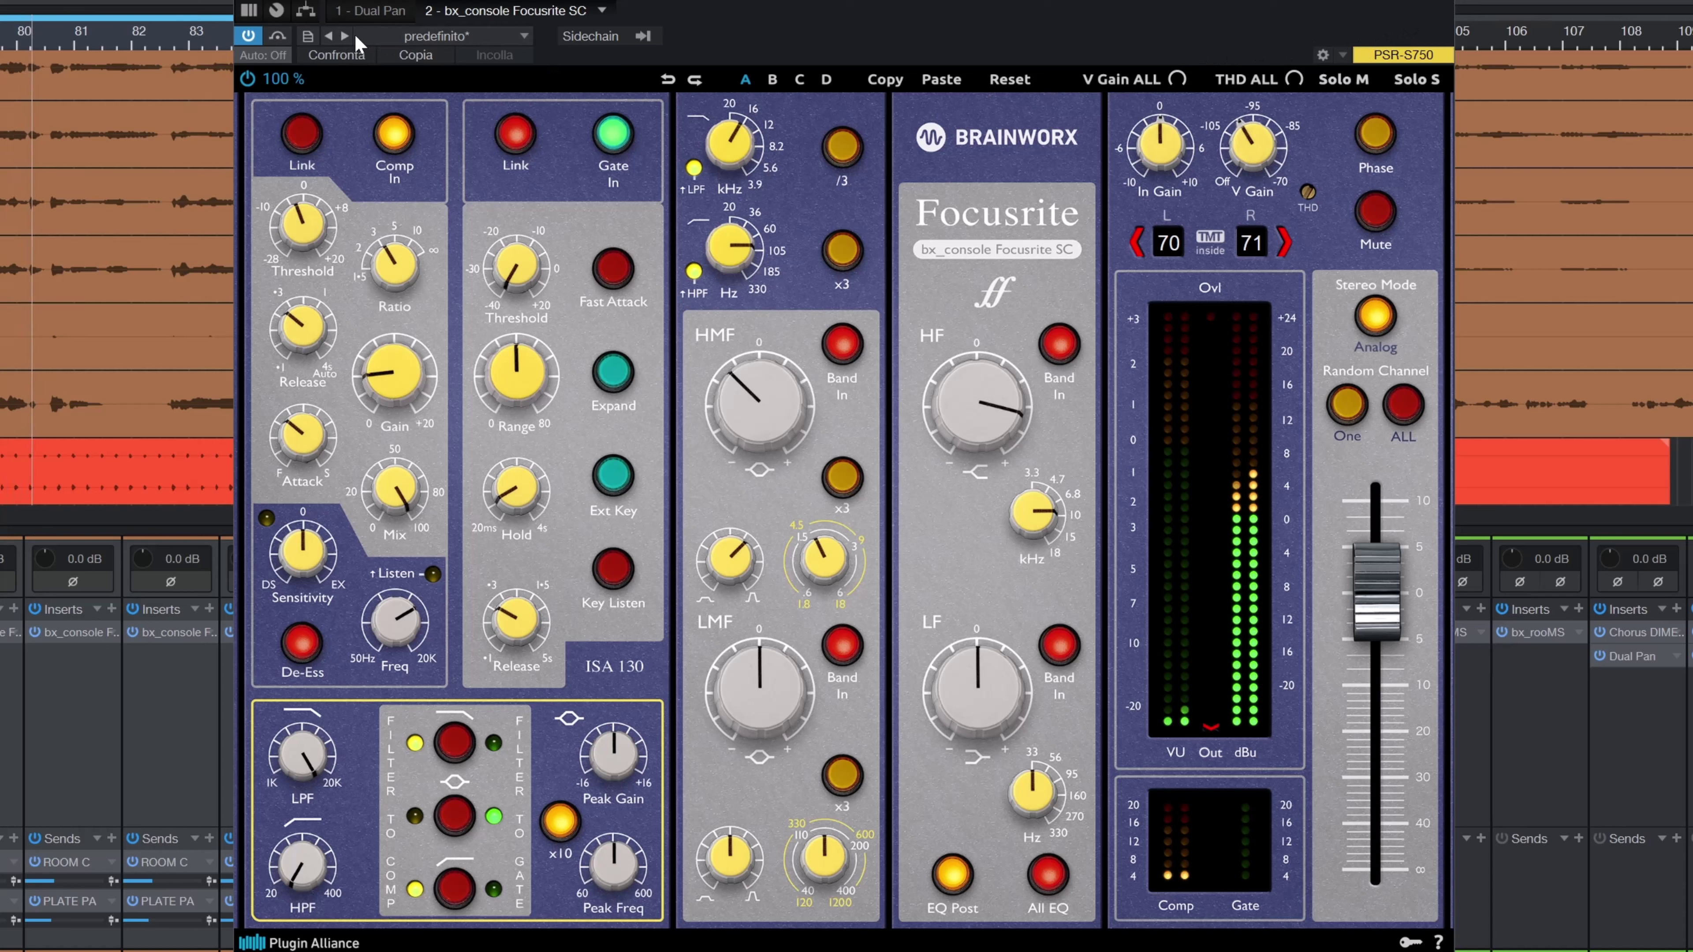
key("Escape")
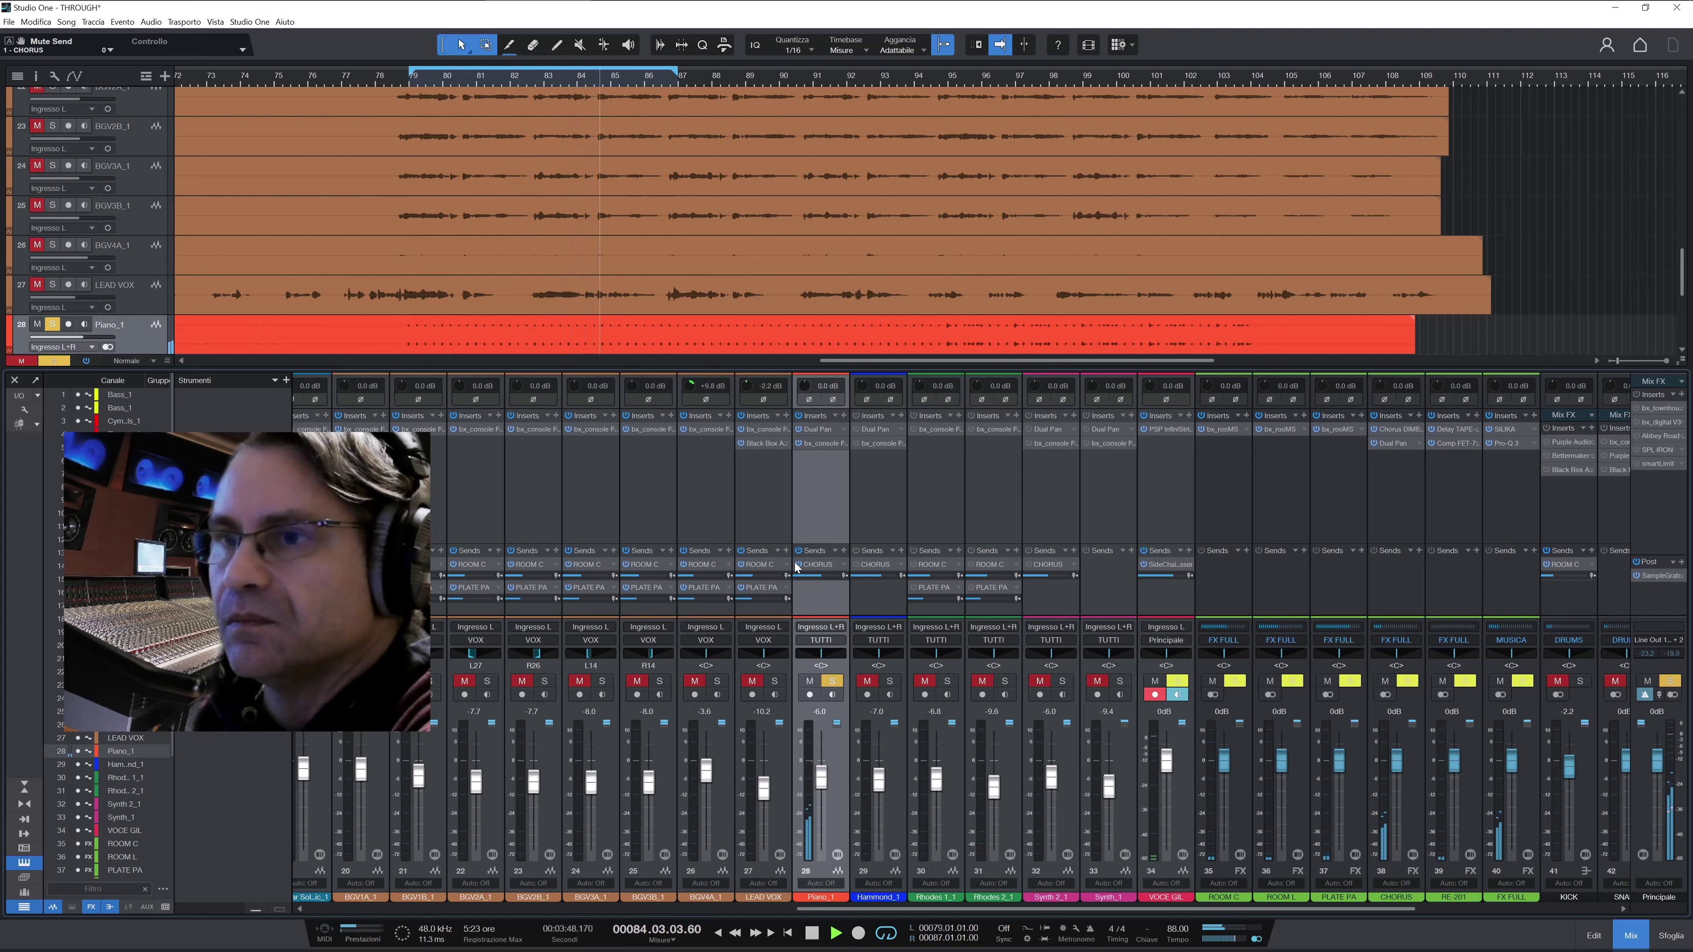
Switch on Piano_1's CHORUS send and set the track's volume to -7.0 dB within the full mix
left_click(798, 565)
left_click(798, 565)
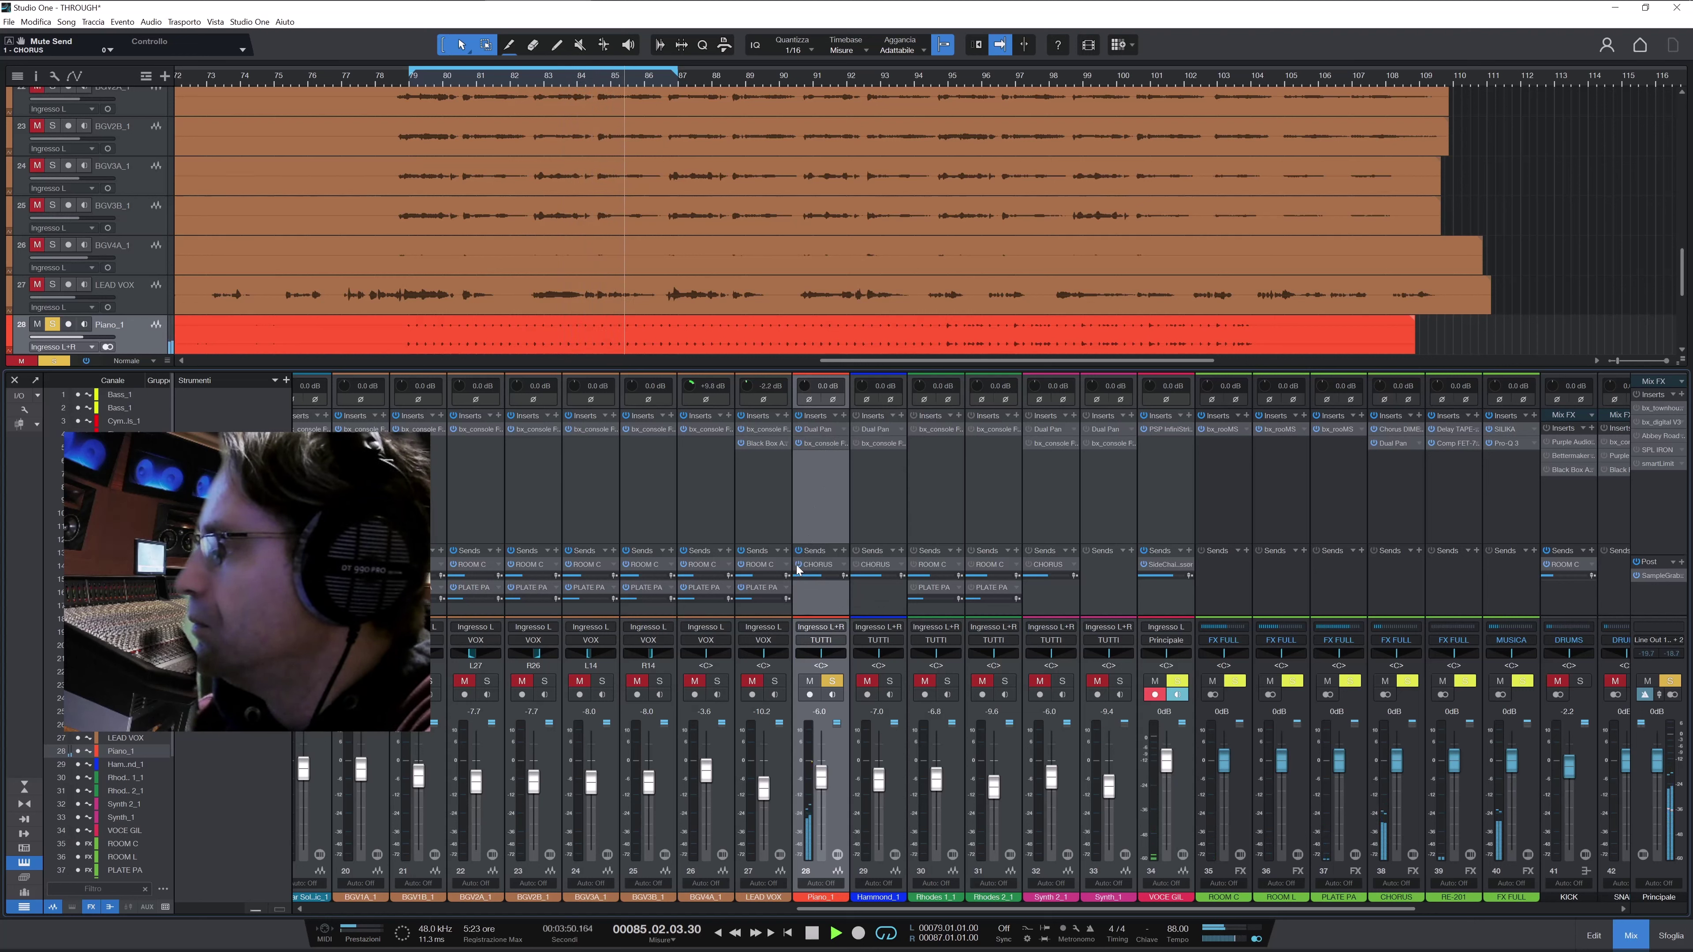
left_click(836, 683)
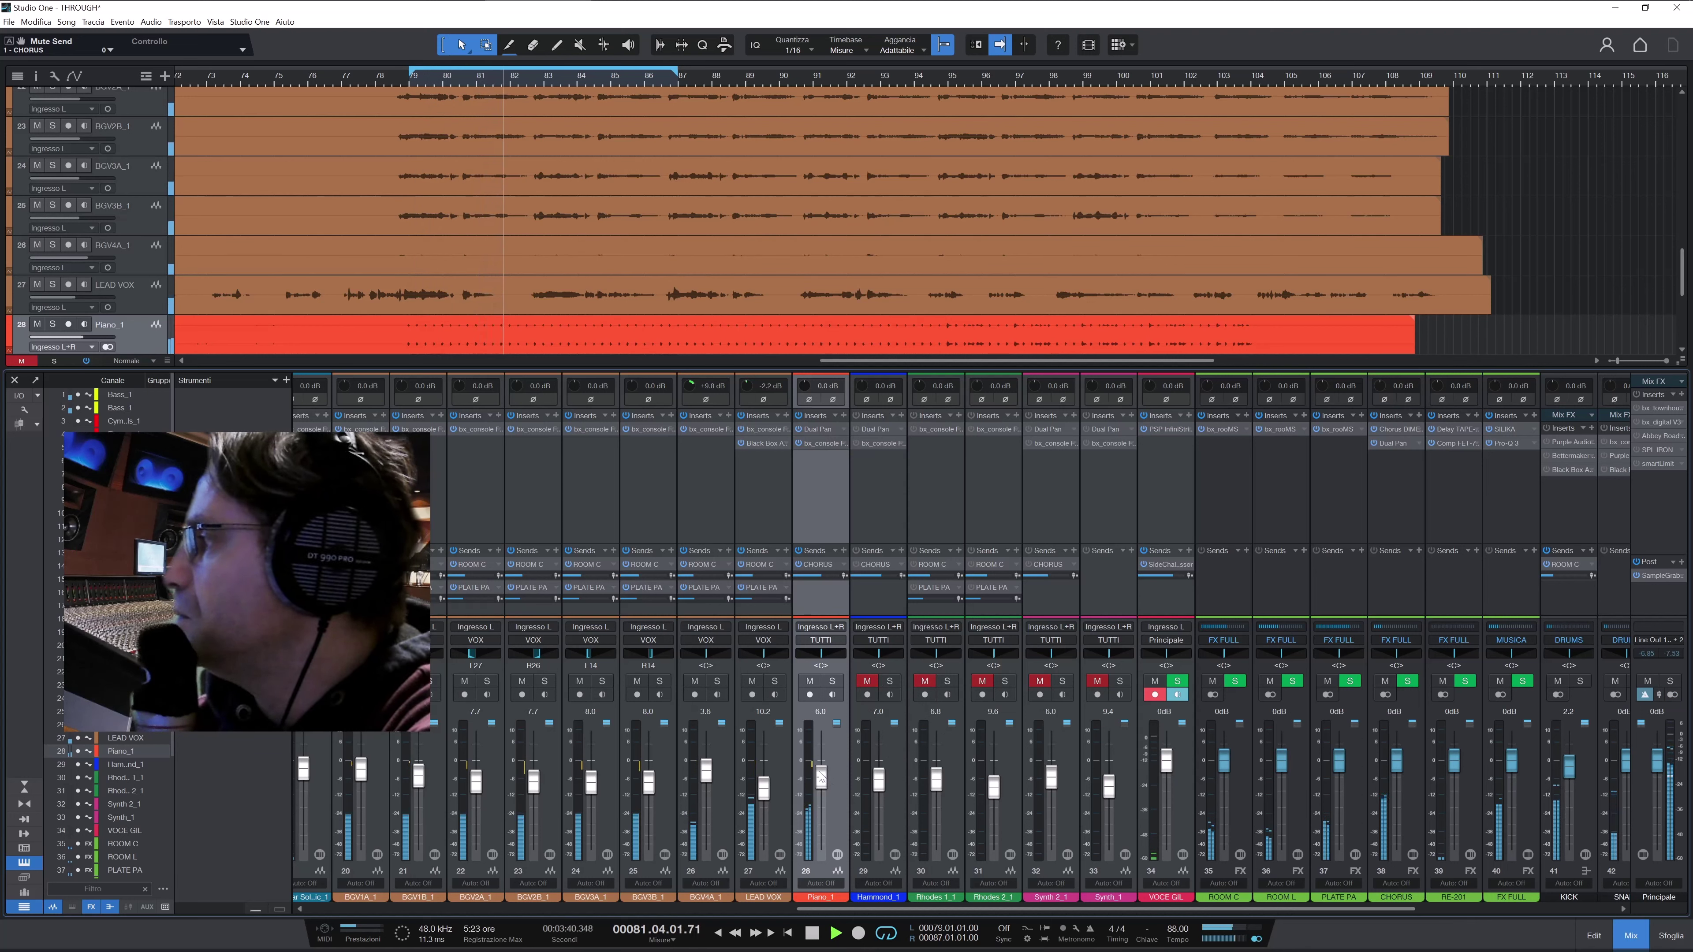
left_click_drag(821, 775, 825, 784)
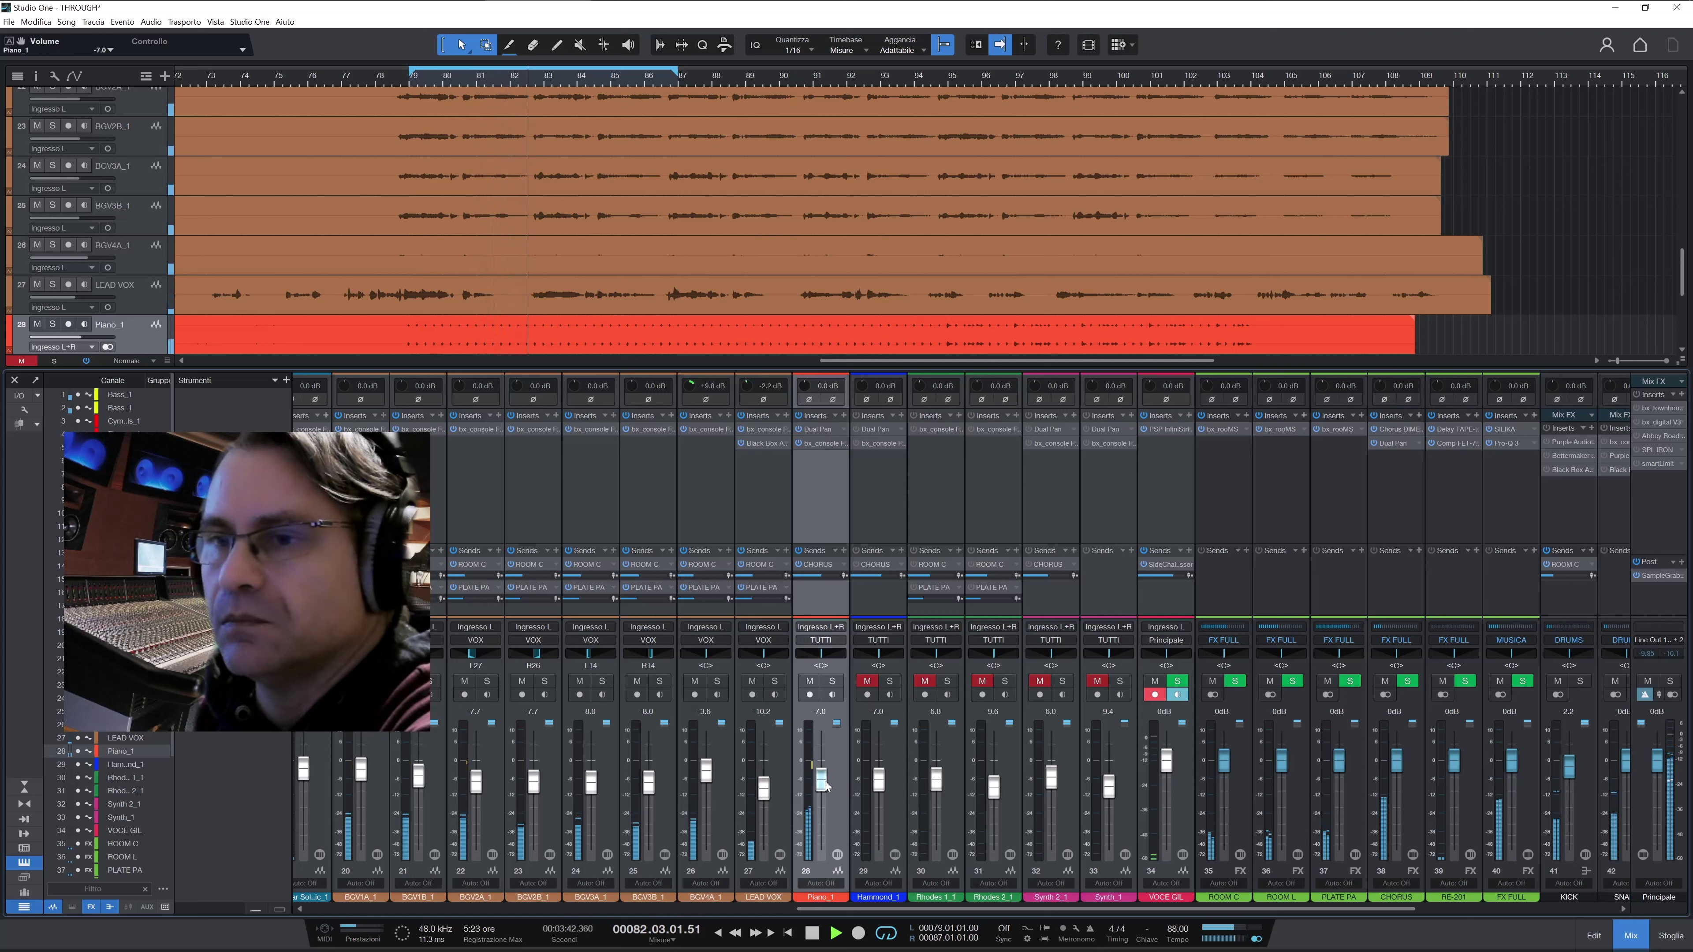
Unmute and solo the Hammond_1 track and activate its Dual Pan insert
left_click(898, 787)
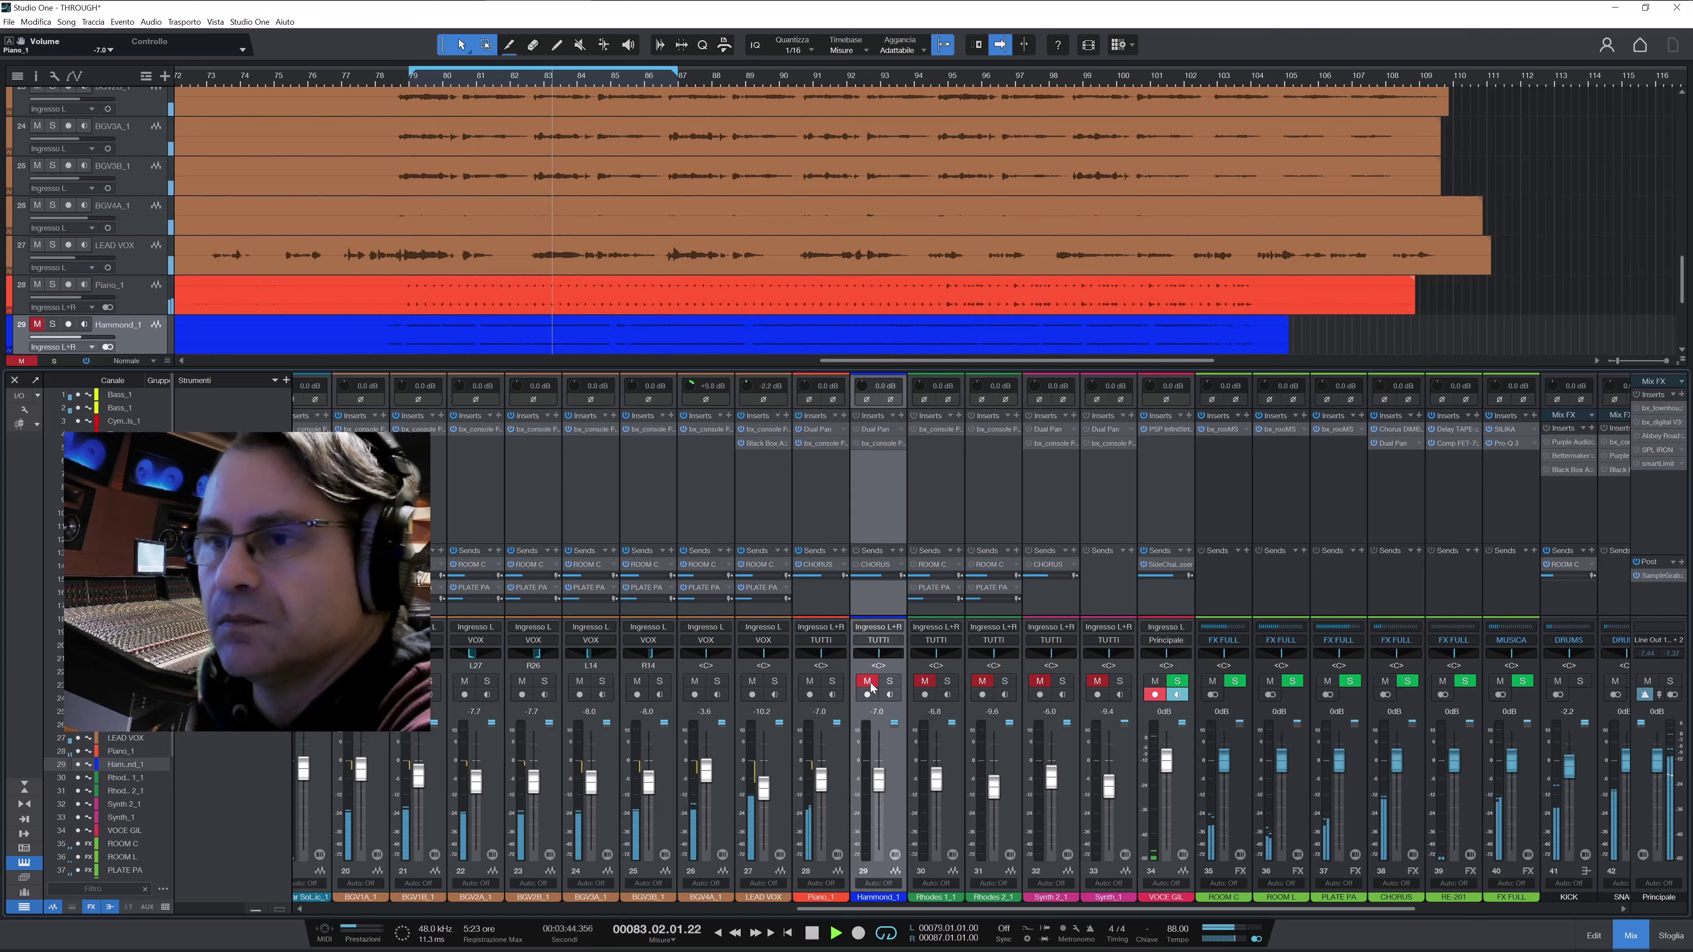
left_click(868, 681)
left_click(890, 681)
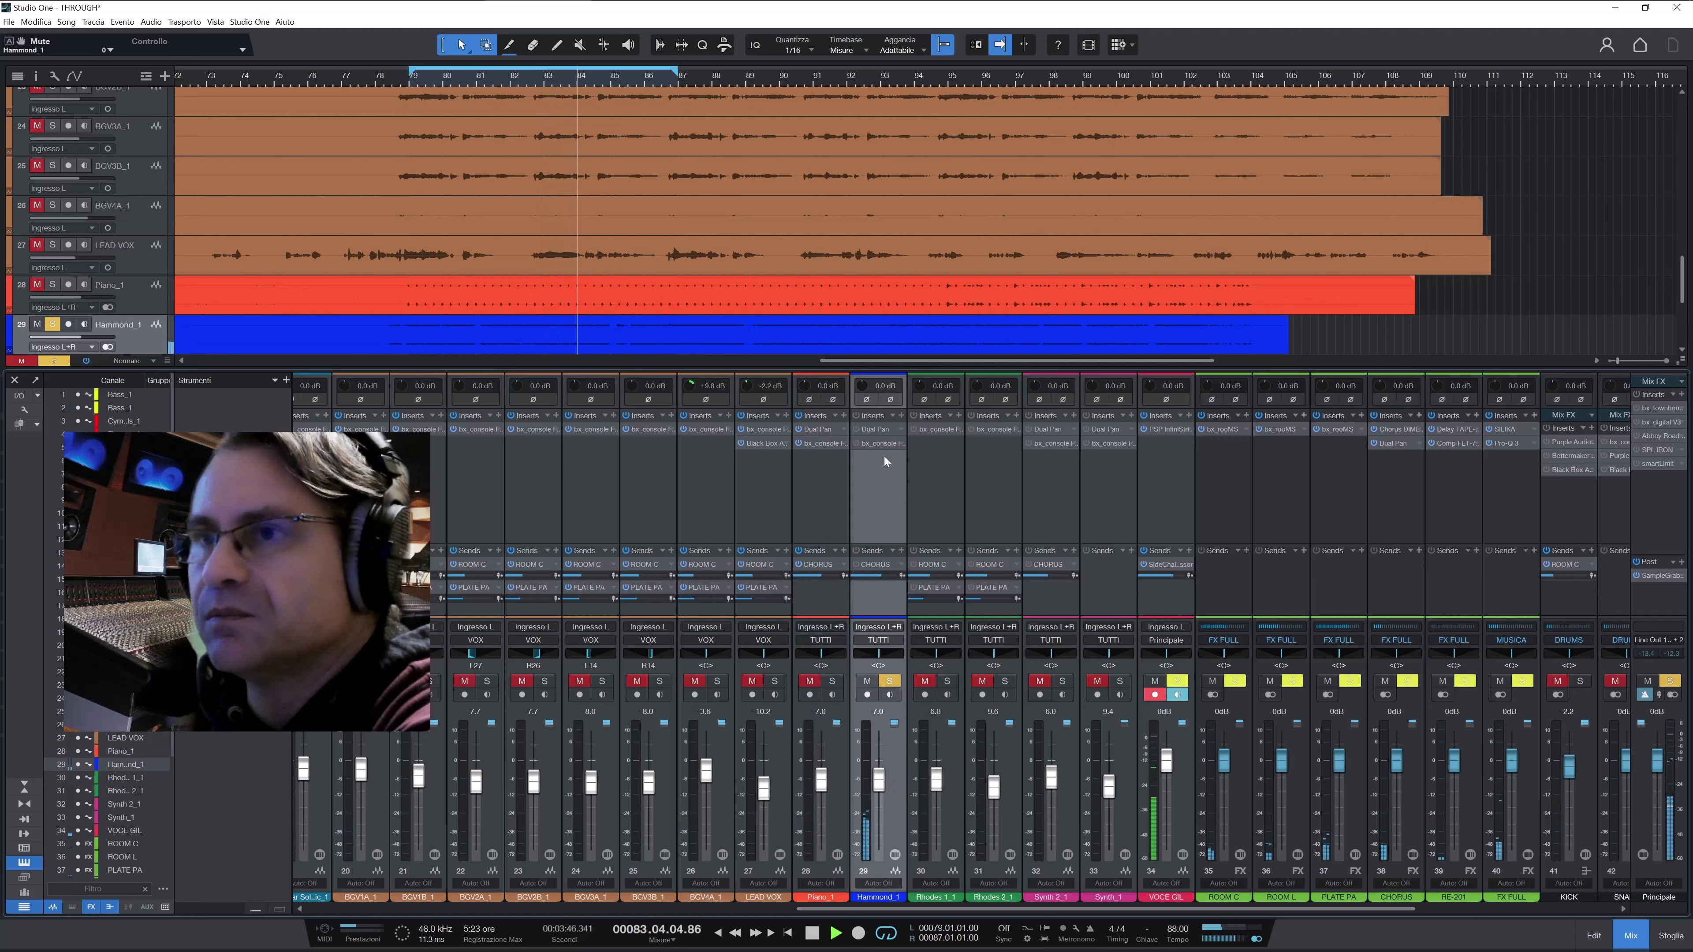
double_click(873, 430)
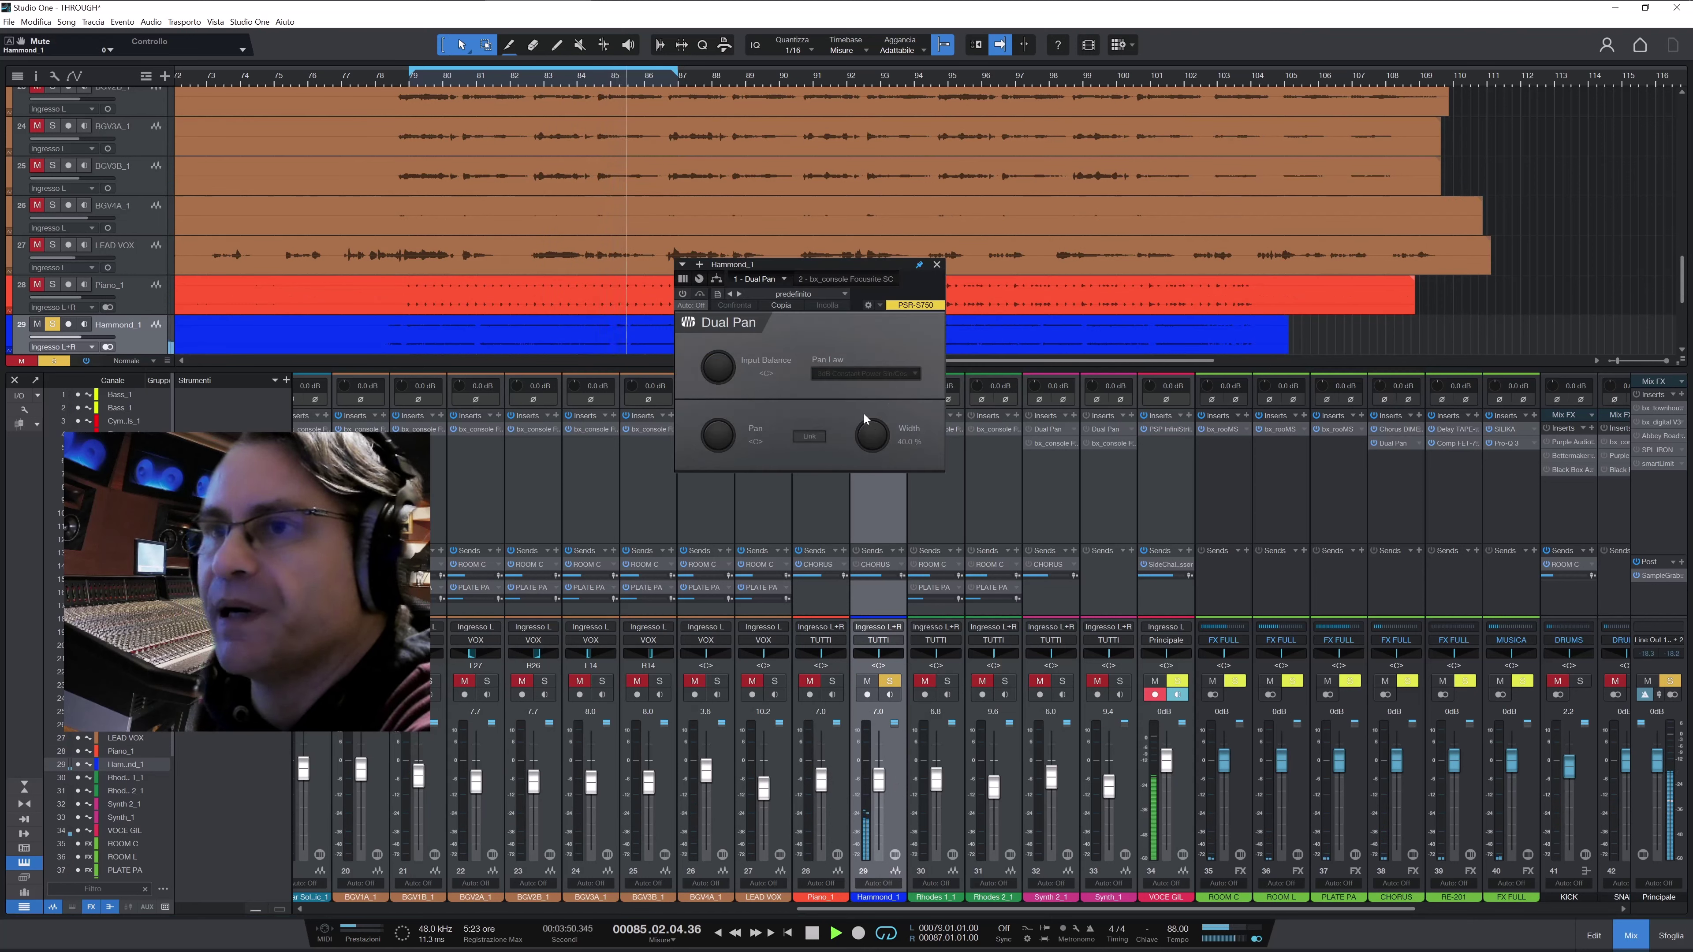
left_click(682, 293)
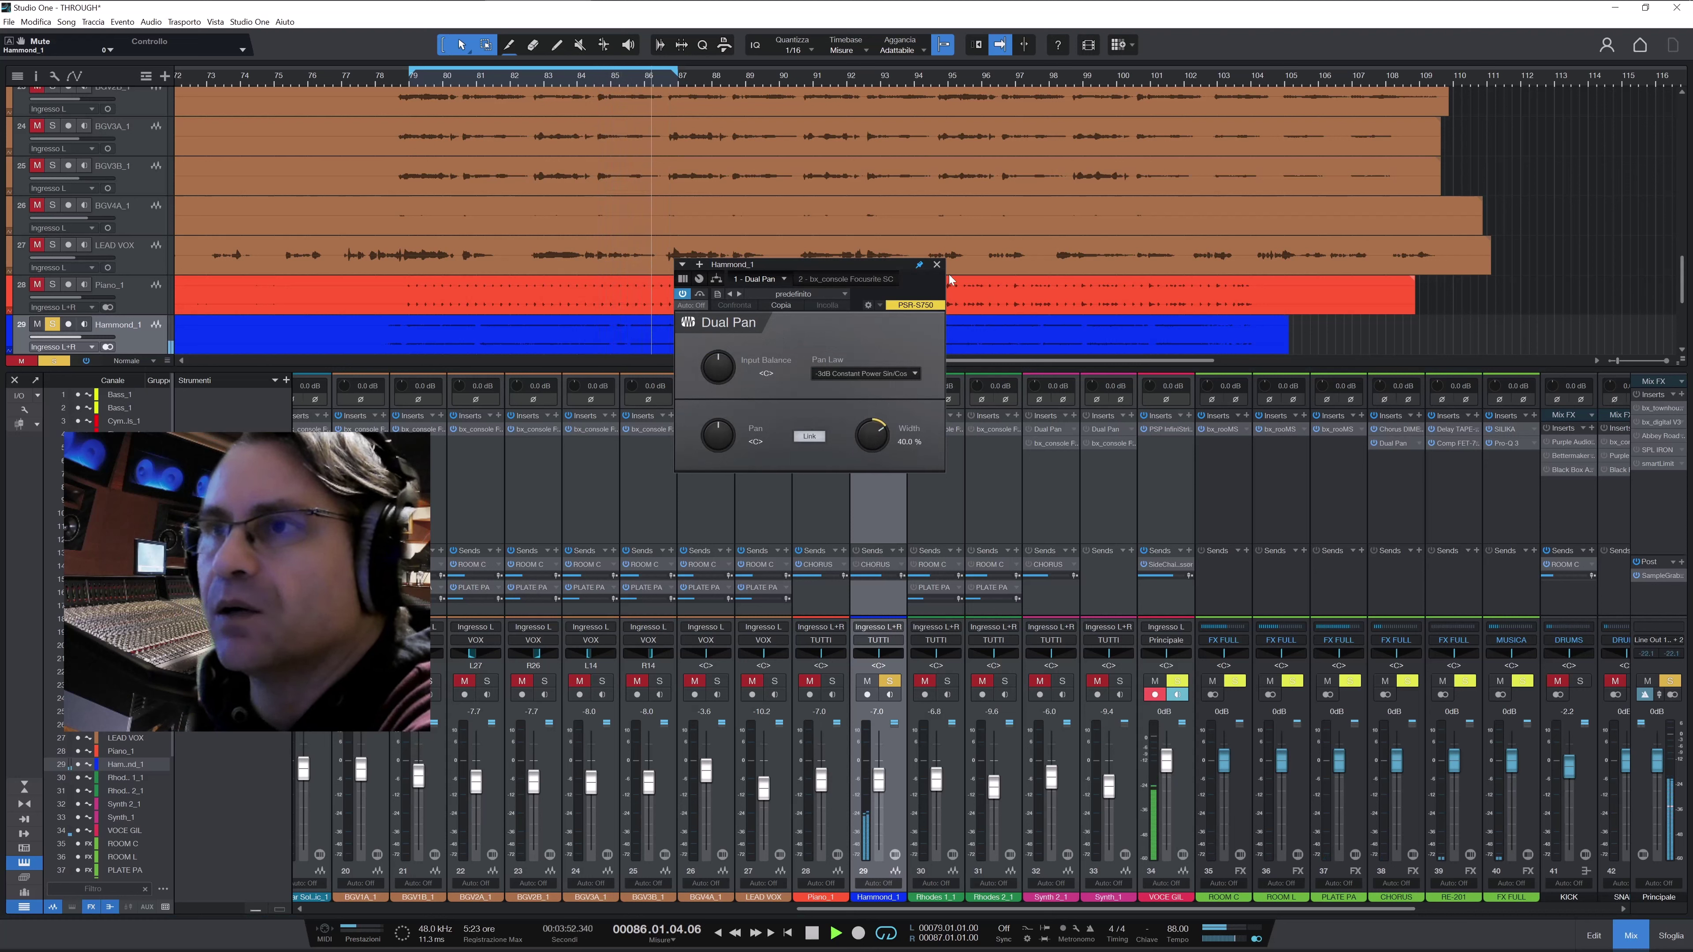
left_click(937, 265)
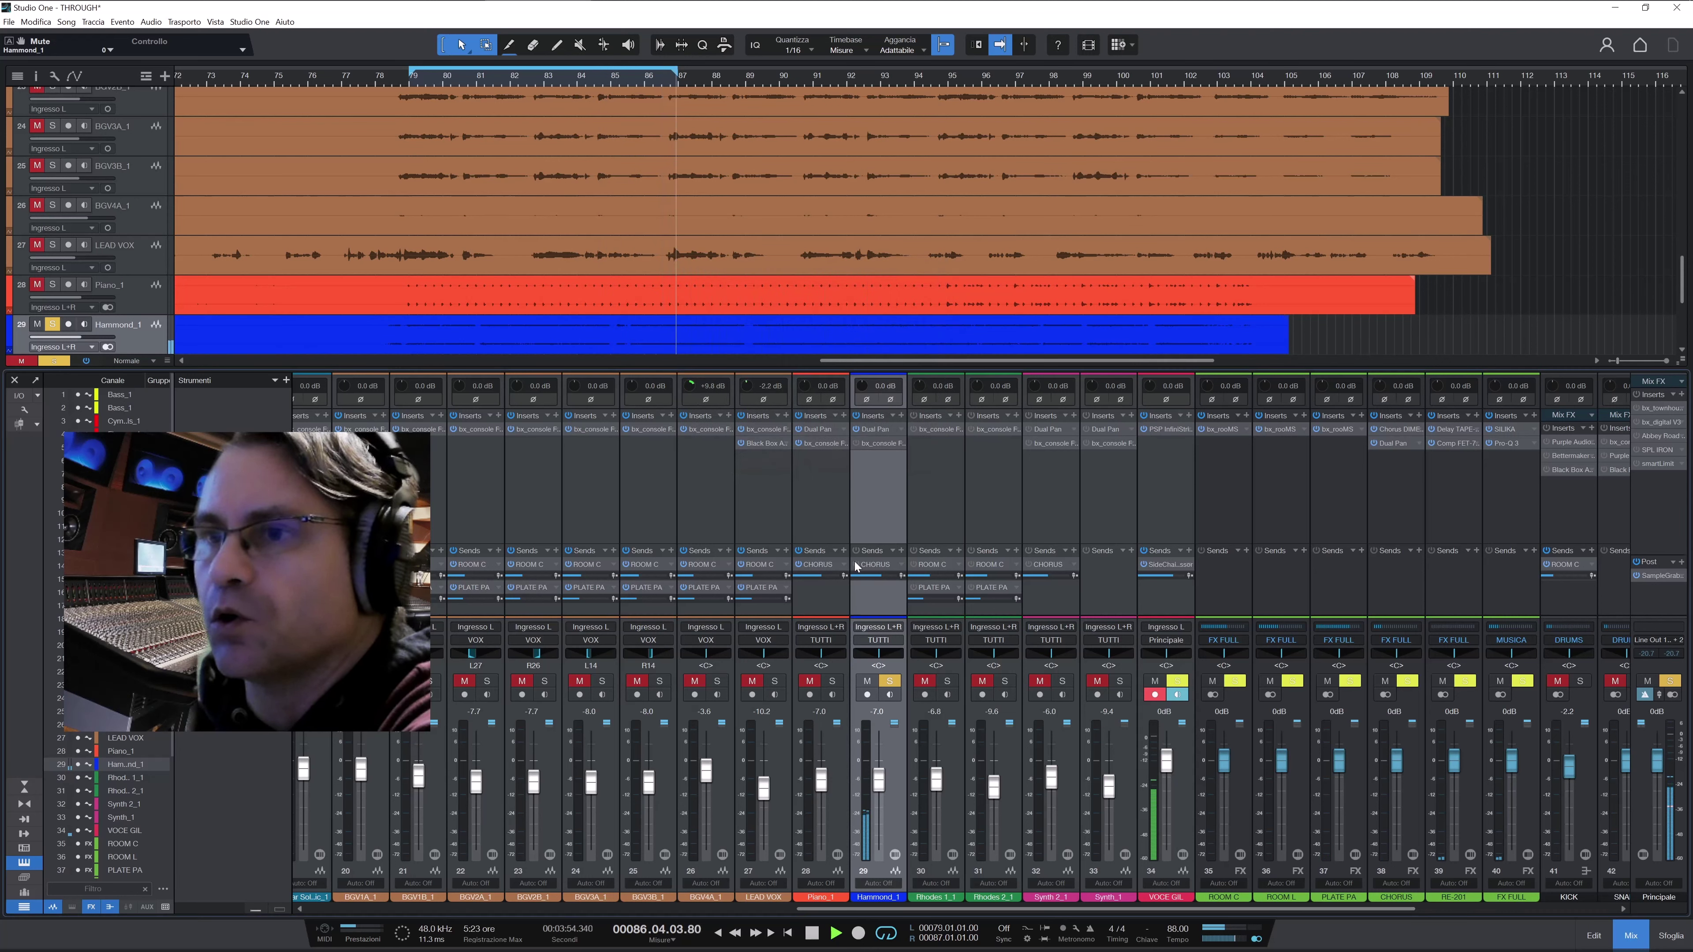
Activate the bx_console Focusrite SC insert on Hammond_1 and take the track out of solo
double_click(887, 444)
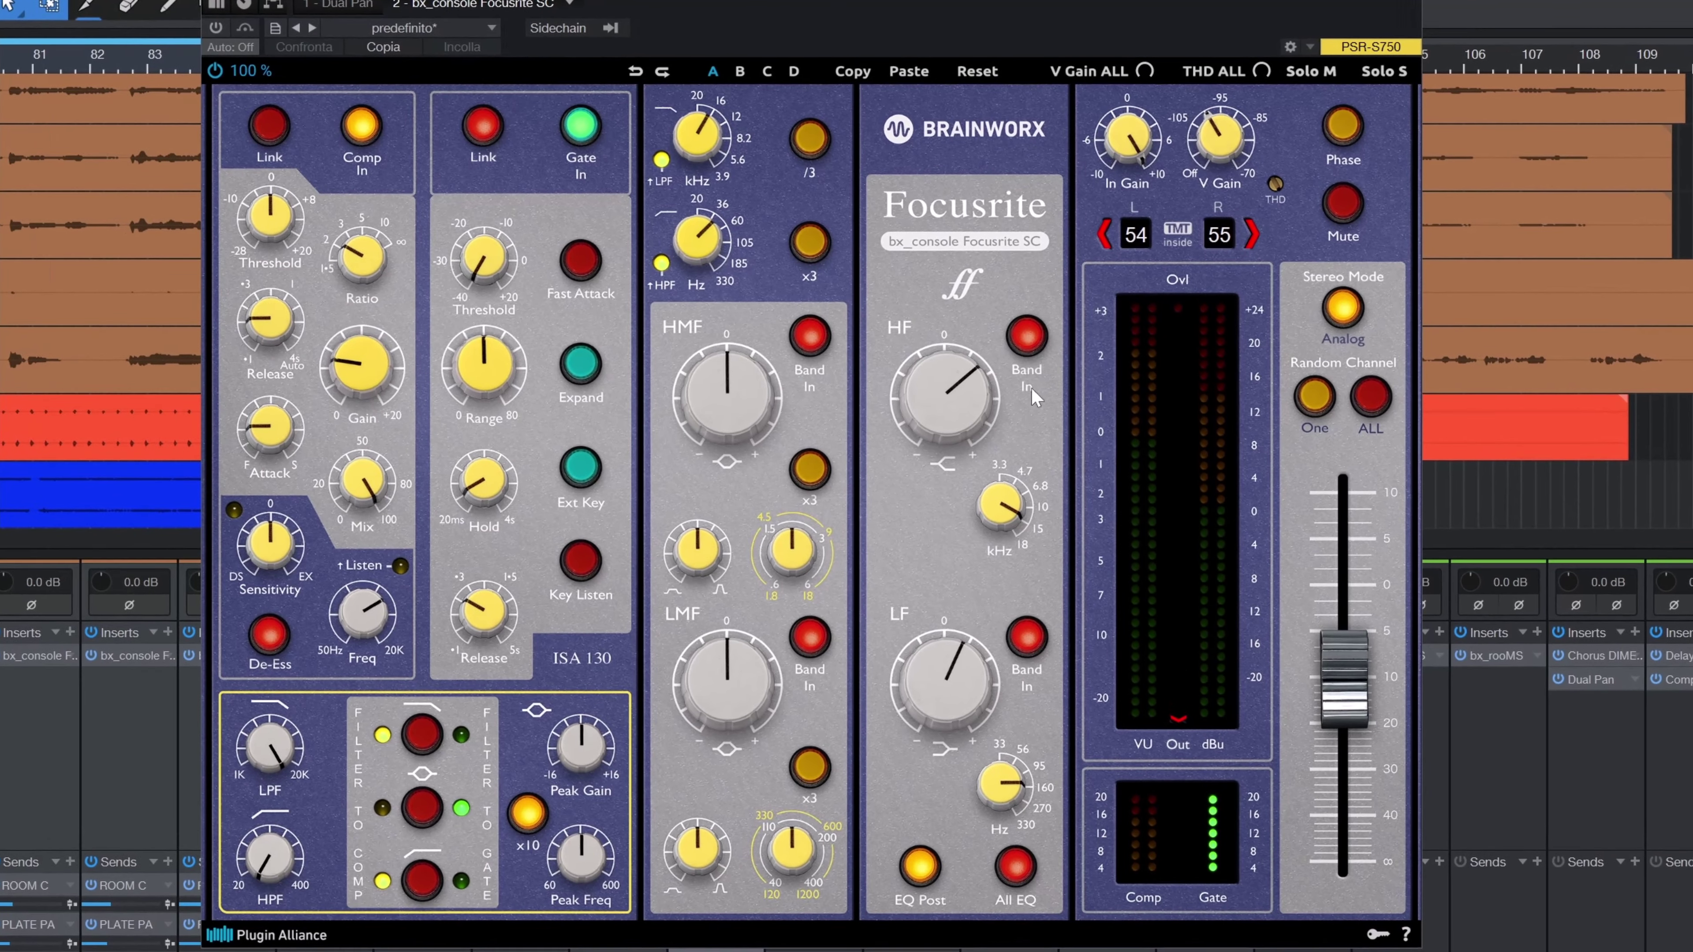
mouse_move(1002, 360)
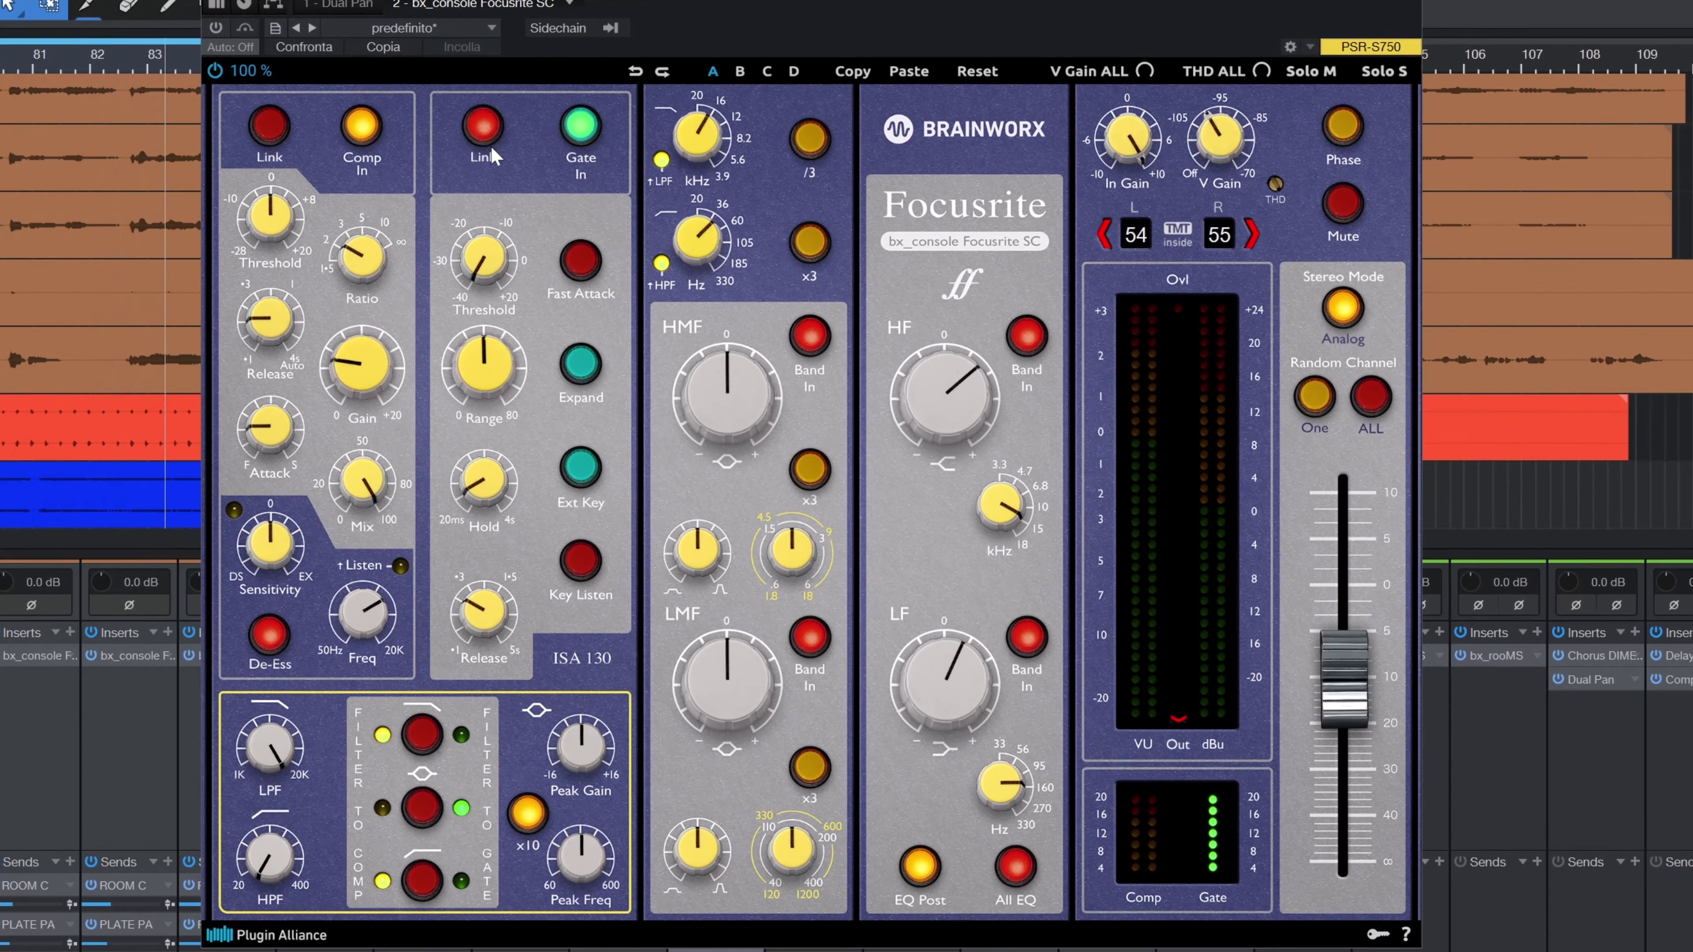
left_click(216, 27)
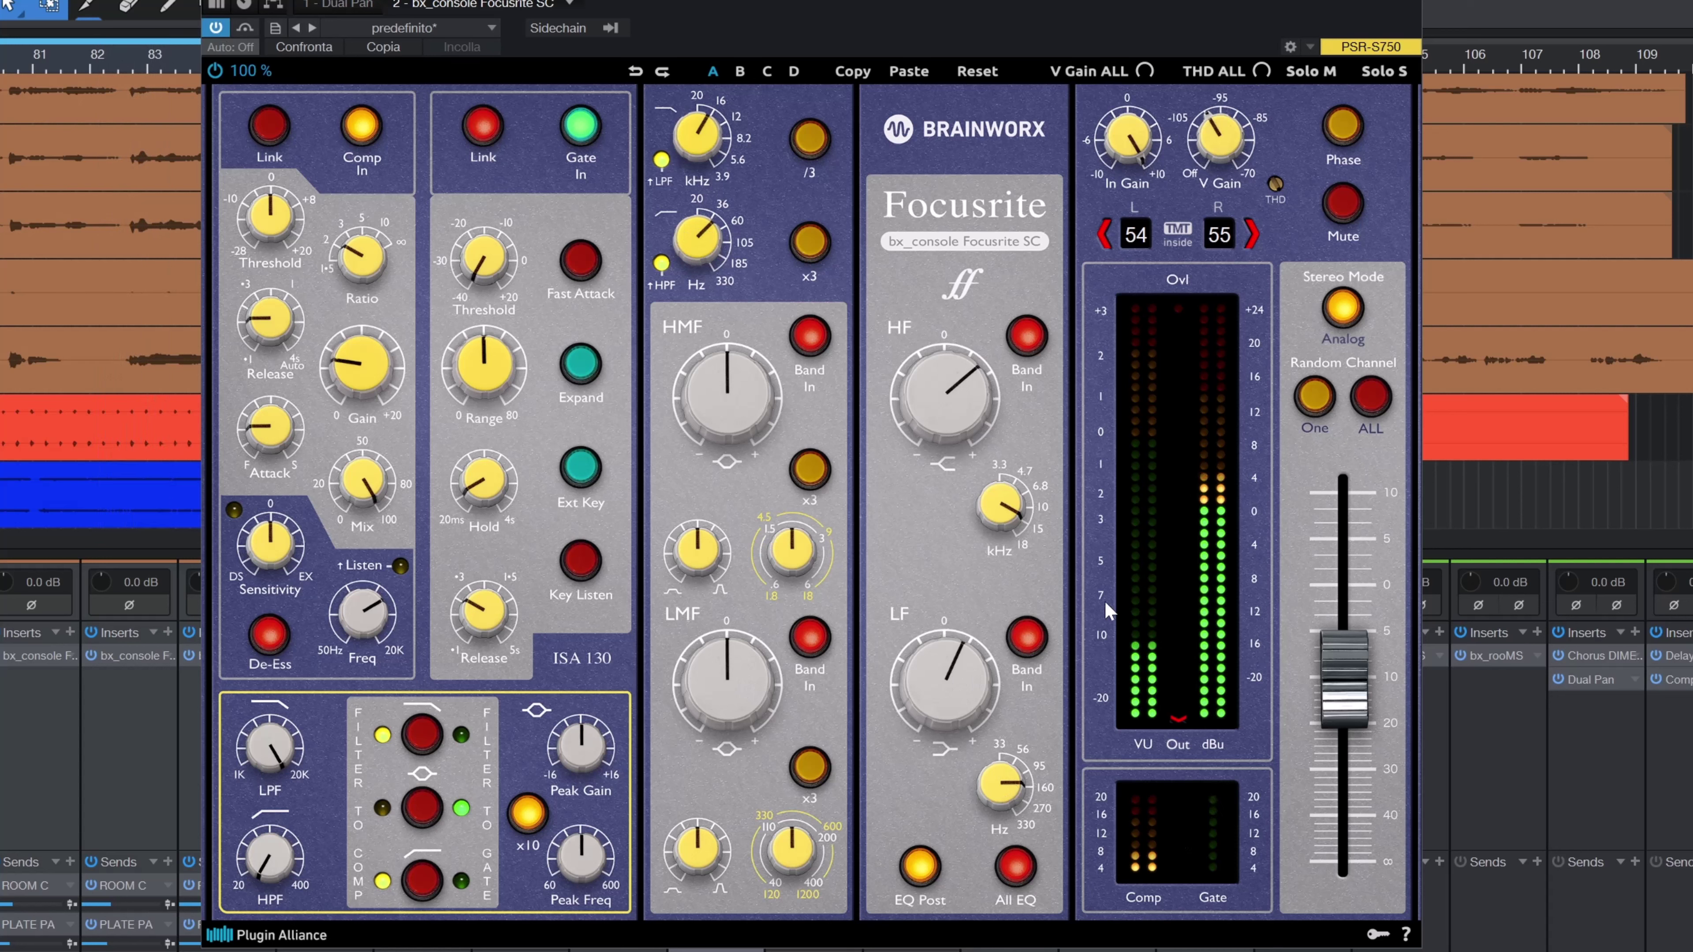
left_click(246, 30)
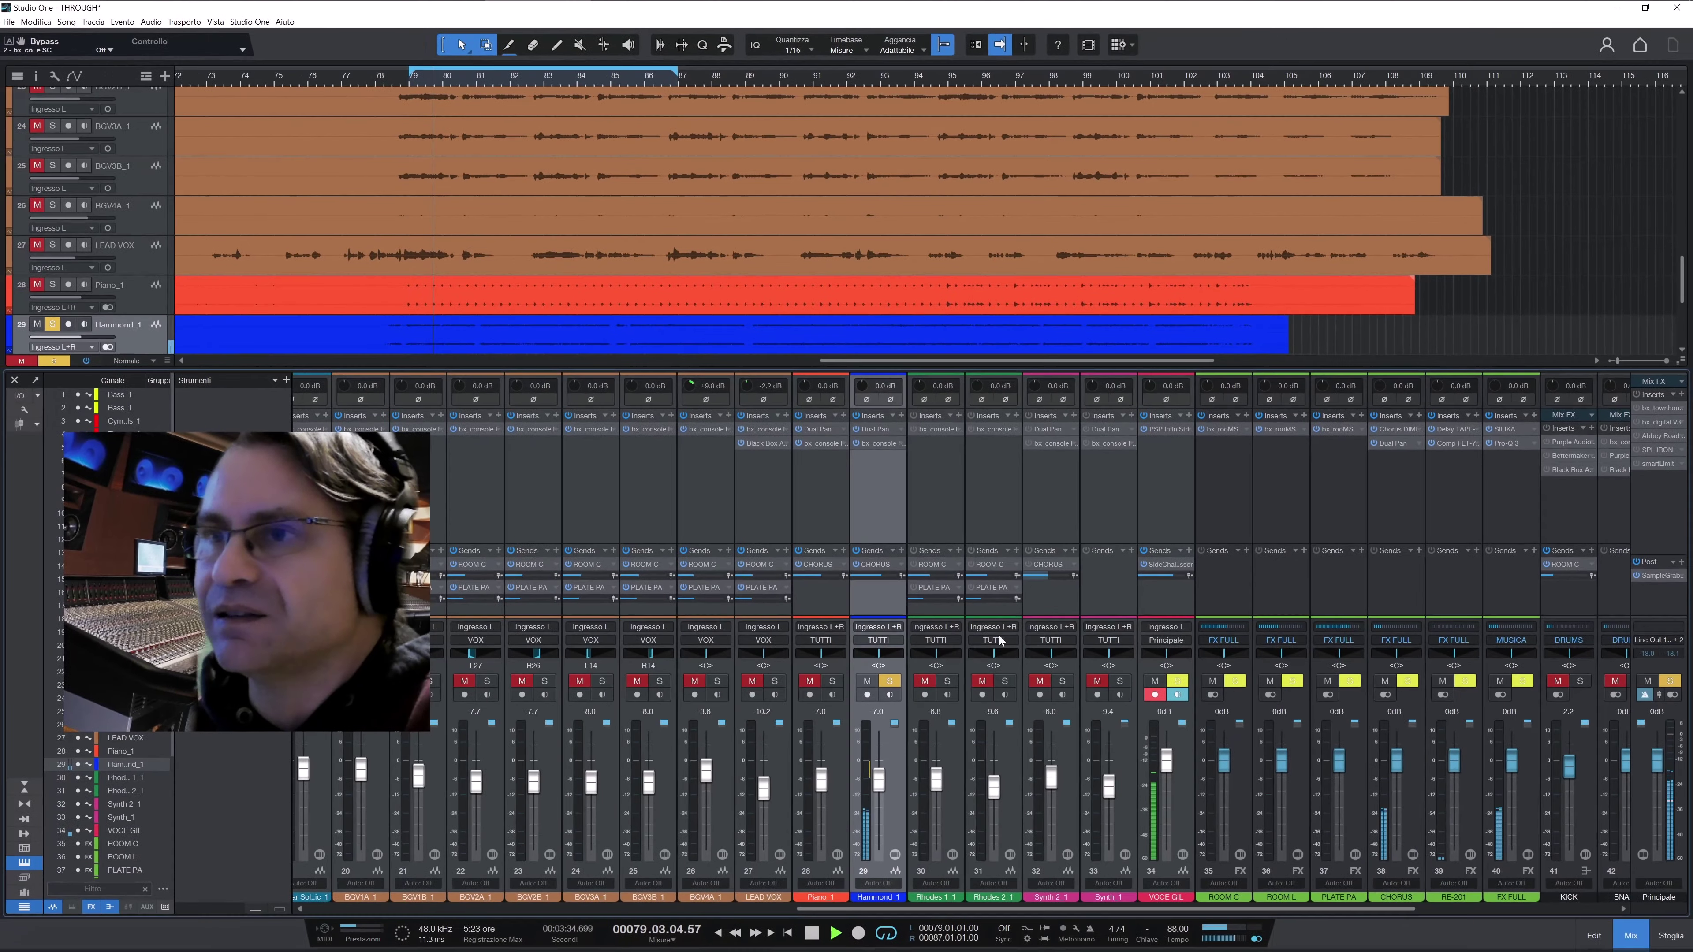
left_click(890, 681)
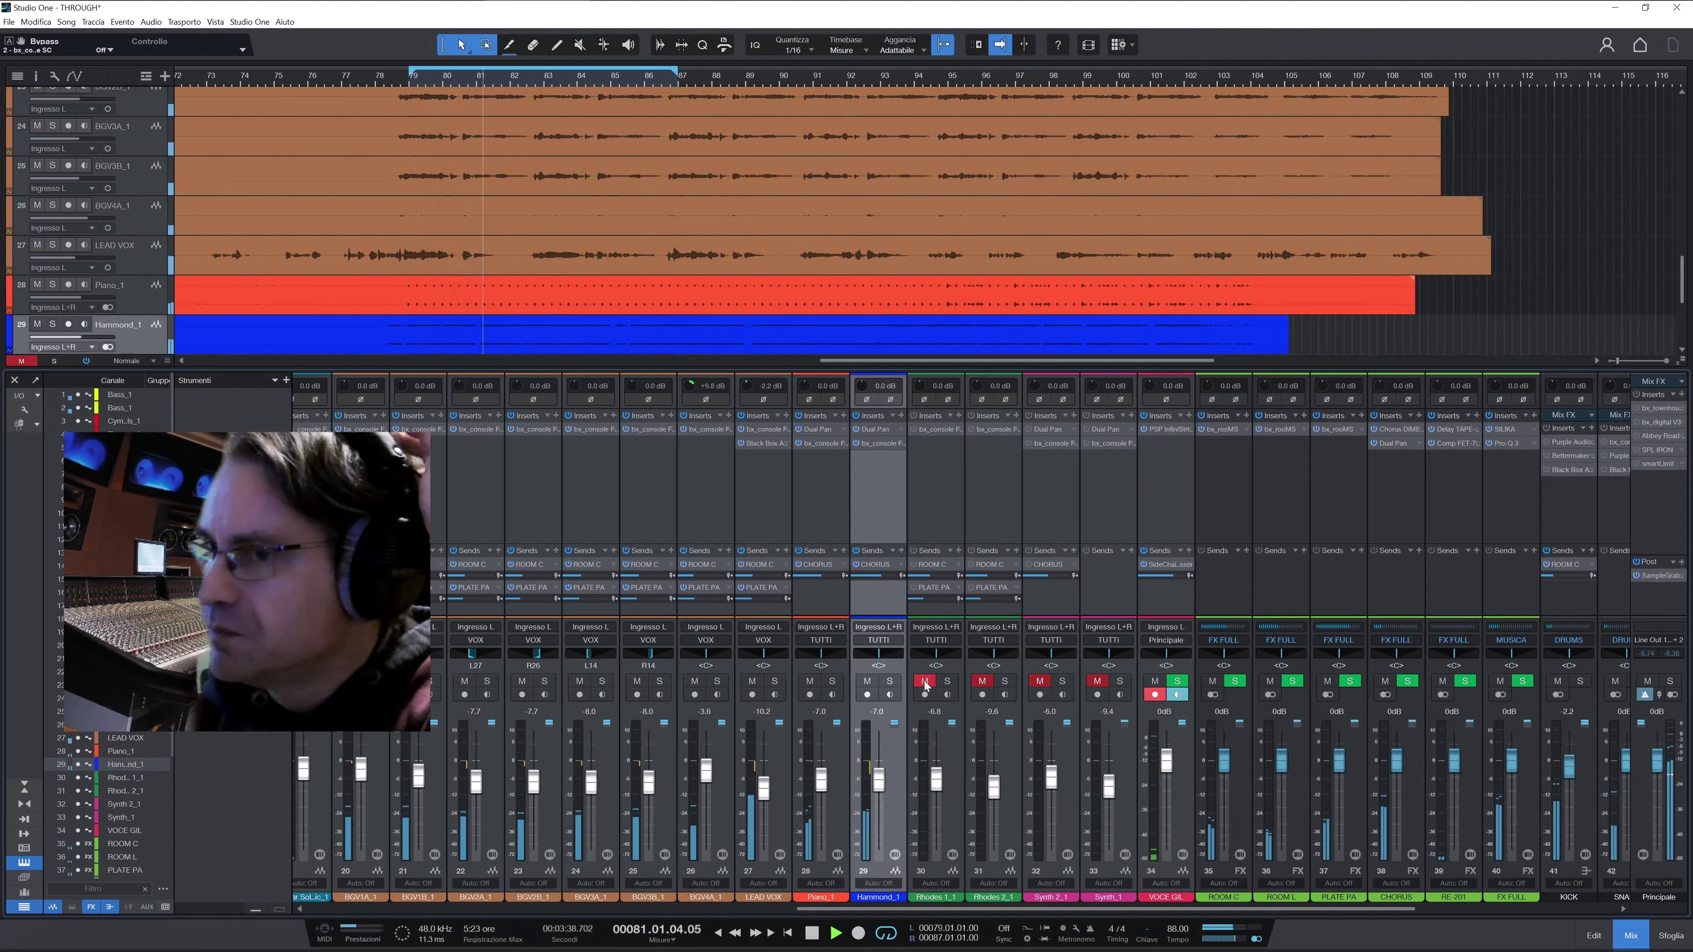
Unmute the Rhodes 1_1 track and solo it
left_click(955, 739)
left_click(924, 680)
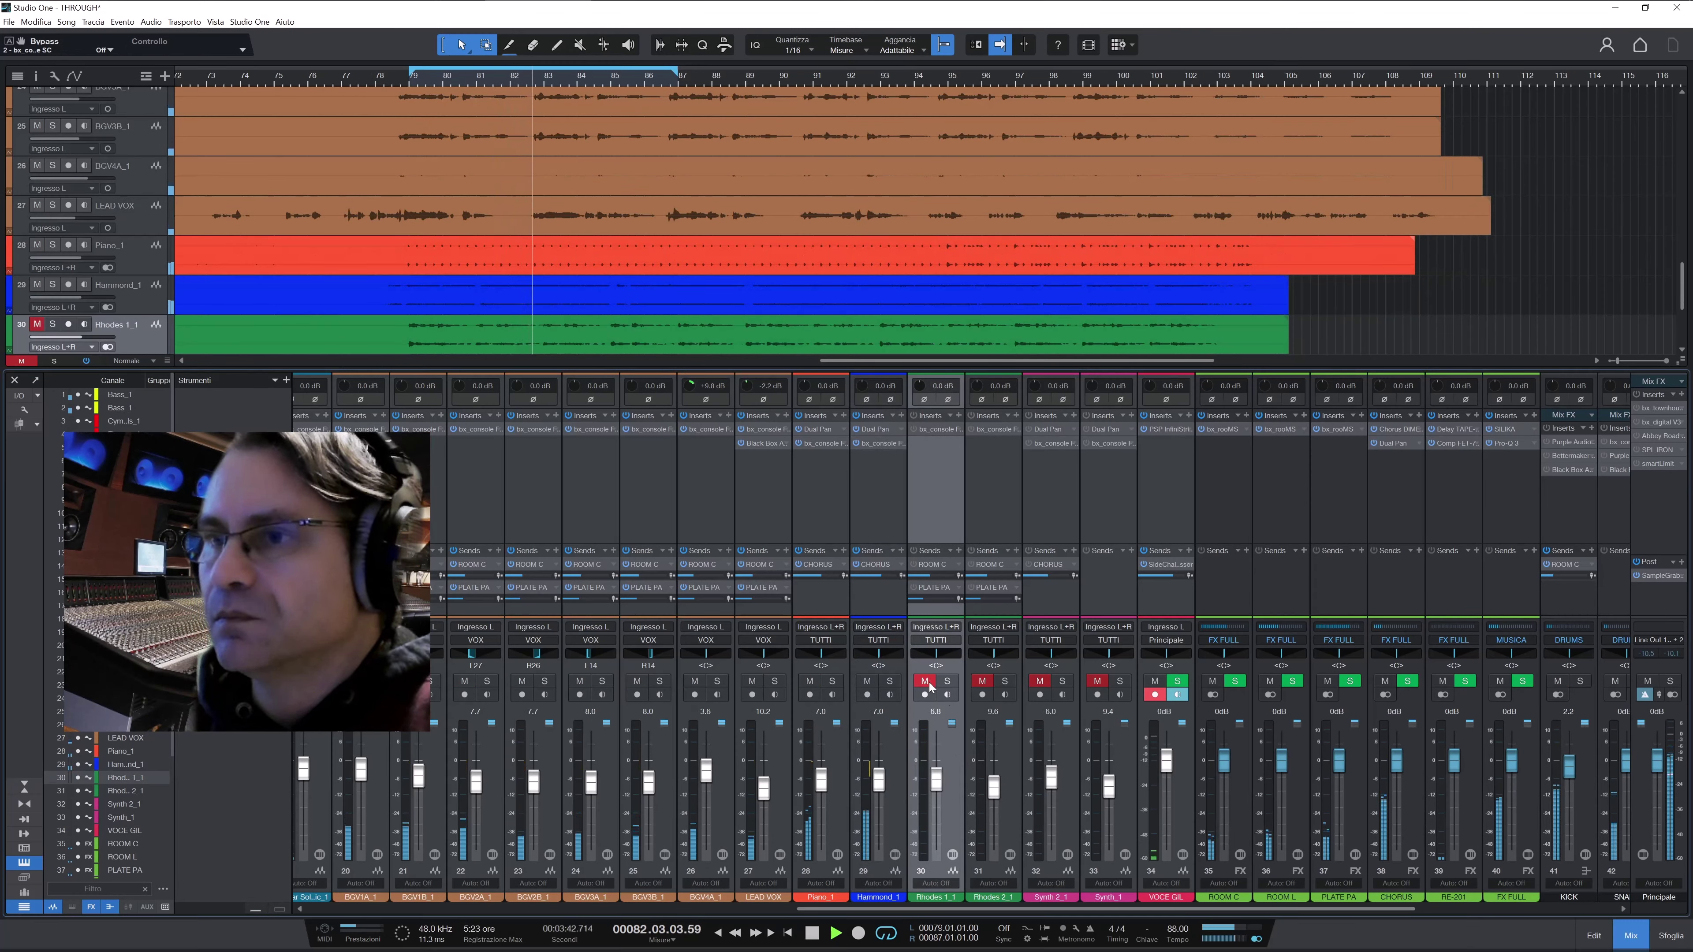
left_click(947, 680)
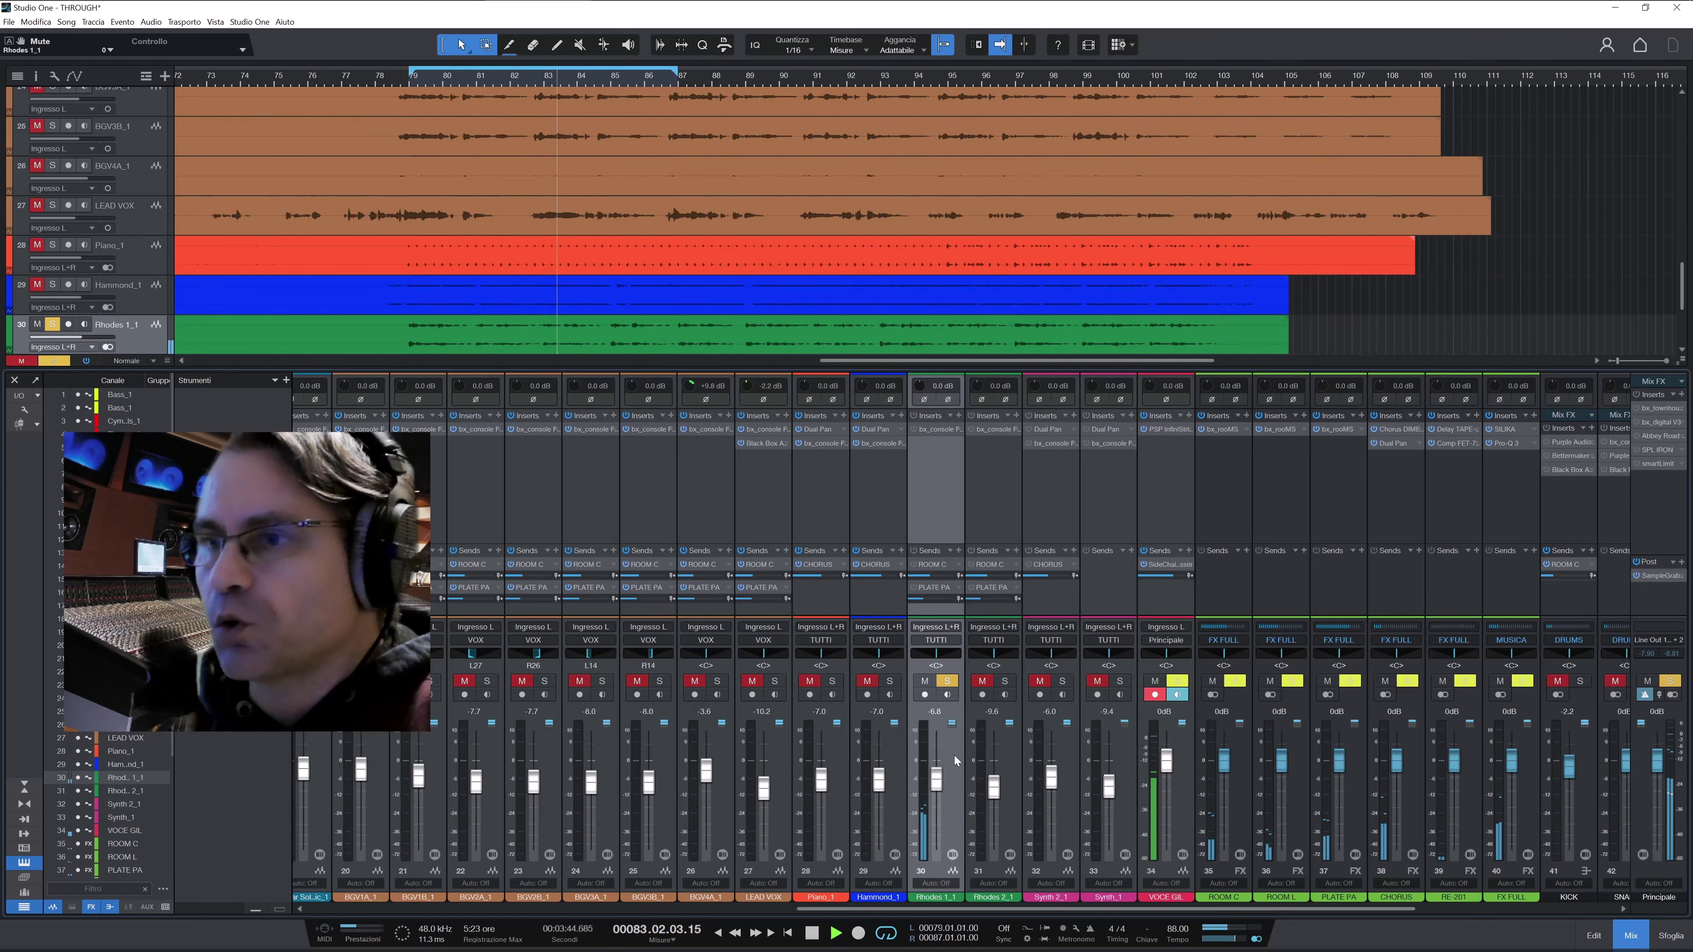
Activate the bx_console Focusrite SC insert on Rhodes 1_1 and review its compressor section
left_click(936, 427)
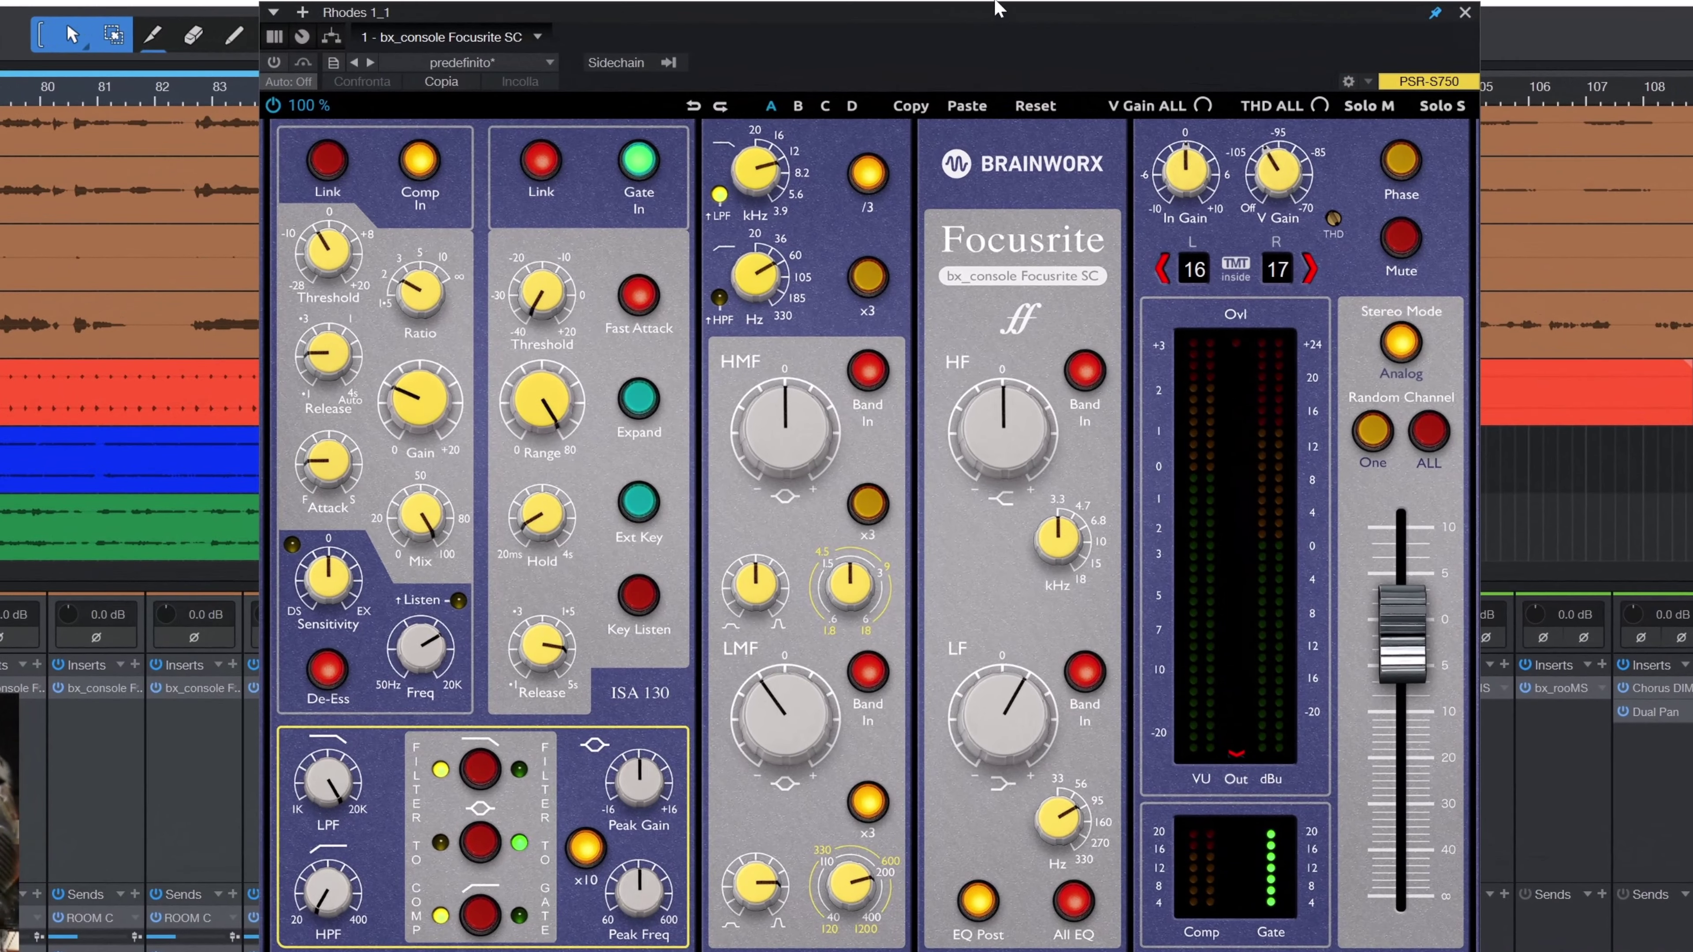
left_click_drag(992, 20, 947, 0)
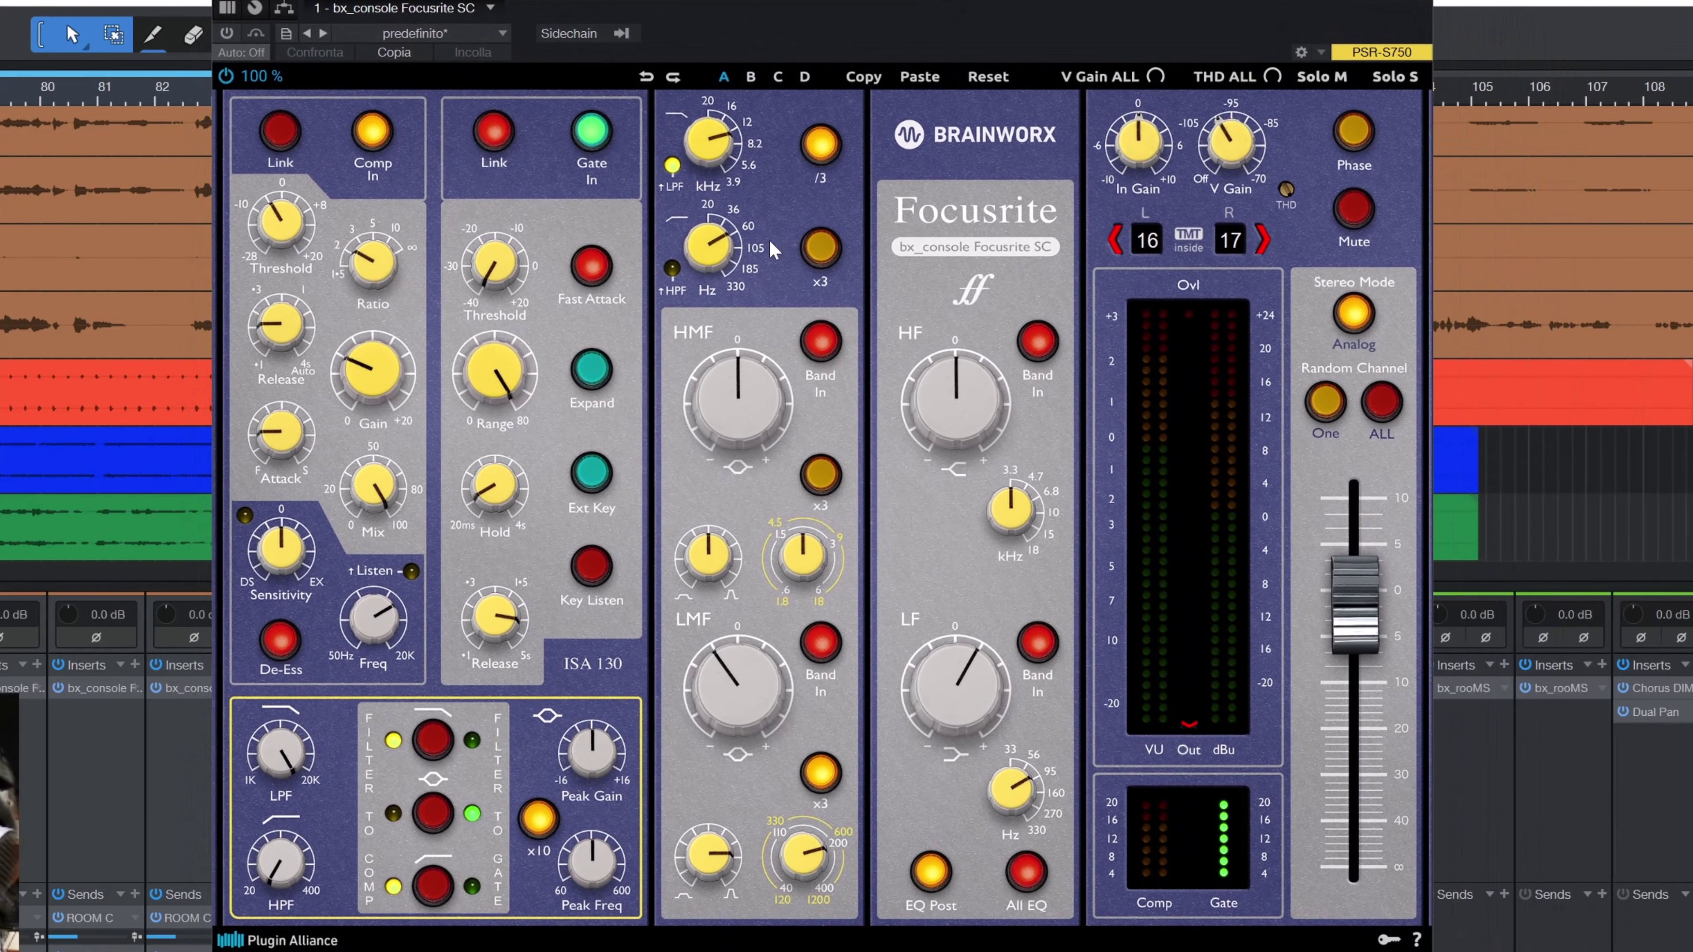
left_click(226, 35)
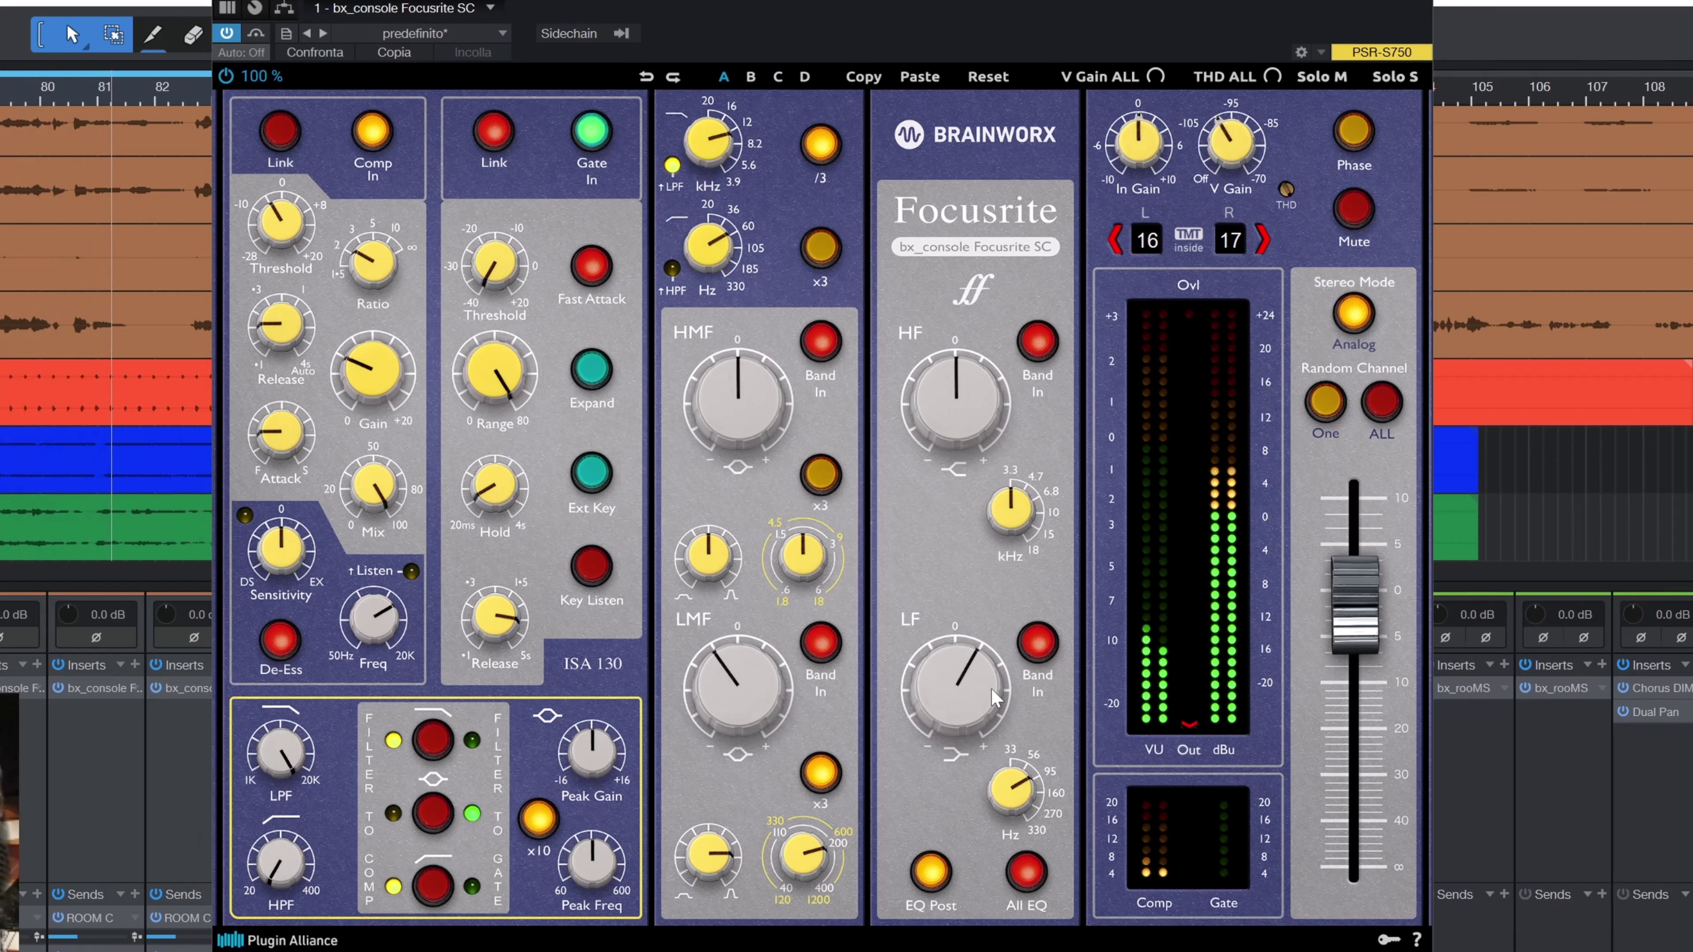
mouse_move(806, 872)
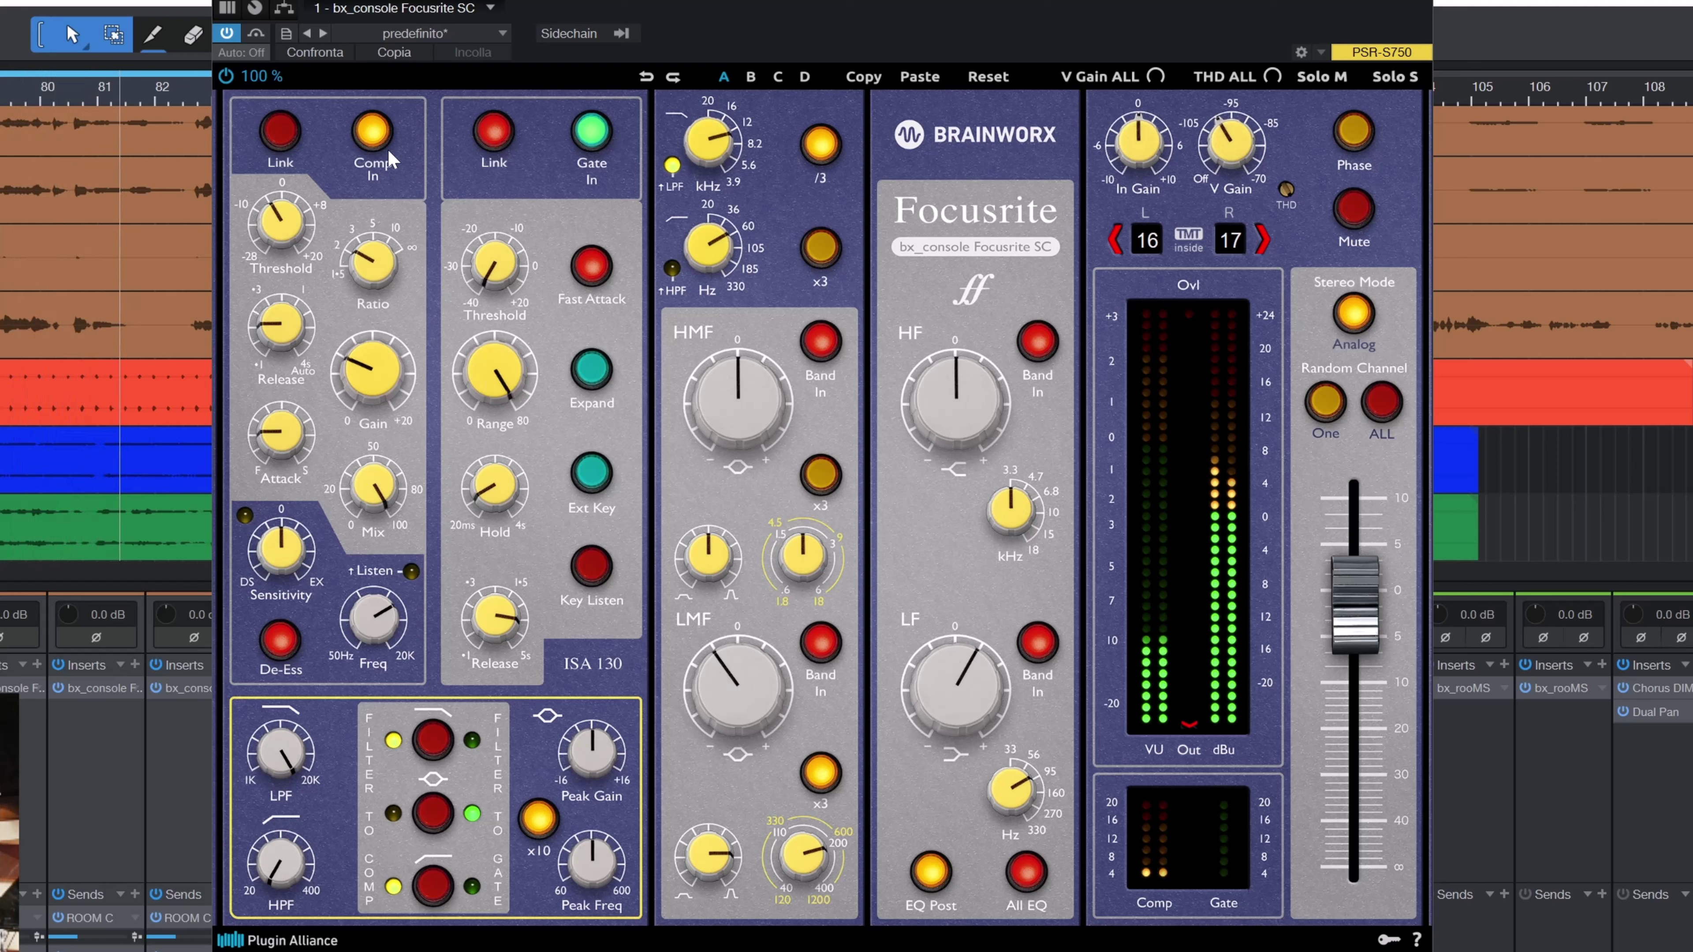
left_click(372, 131)
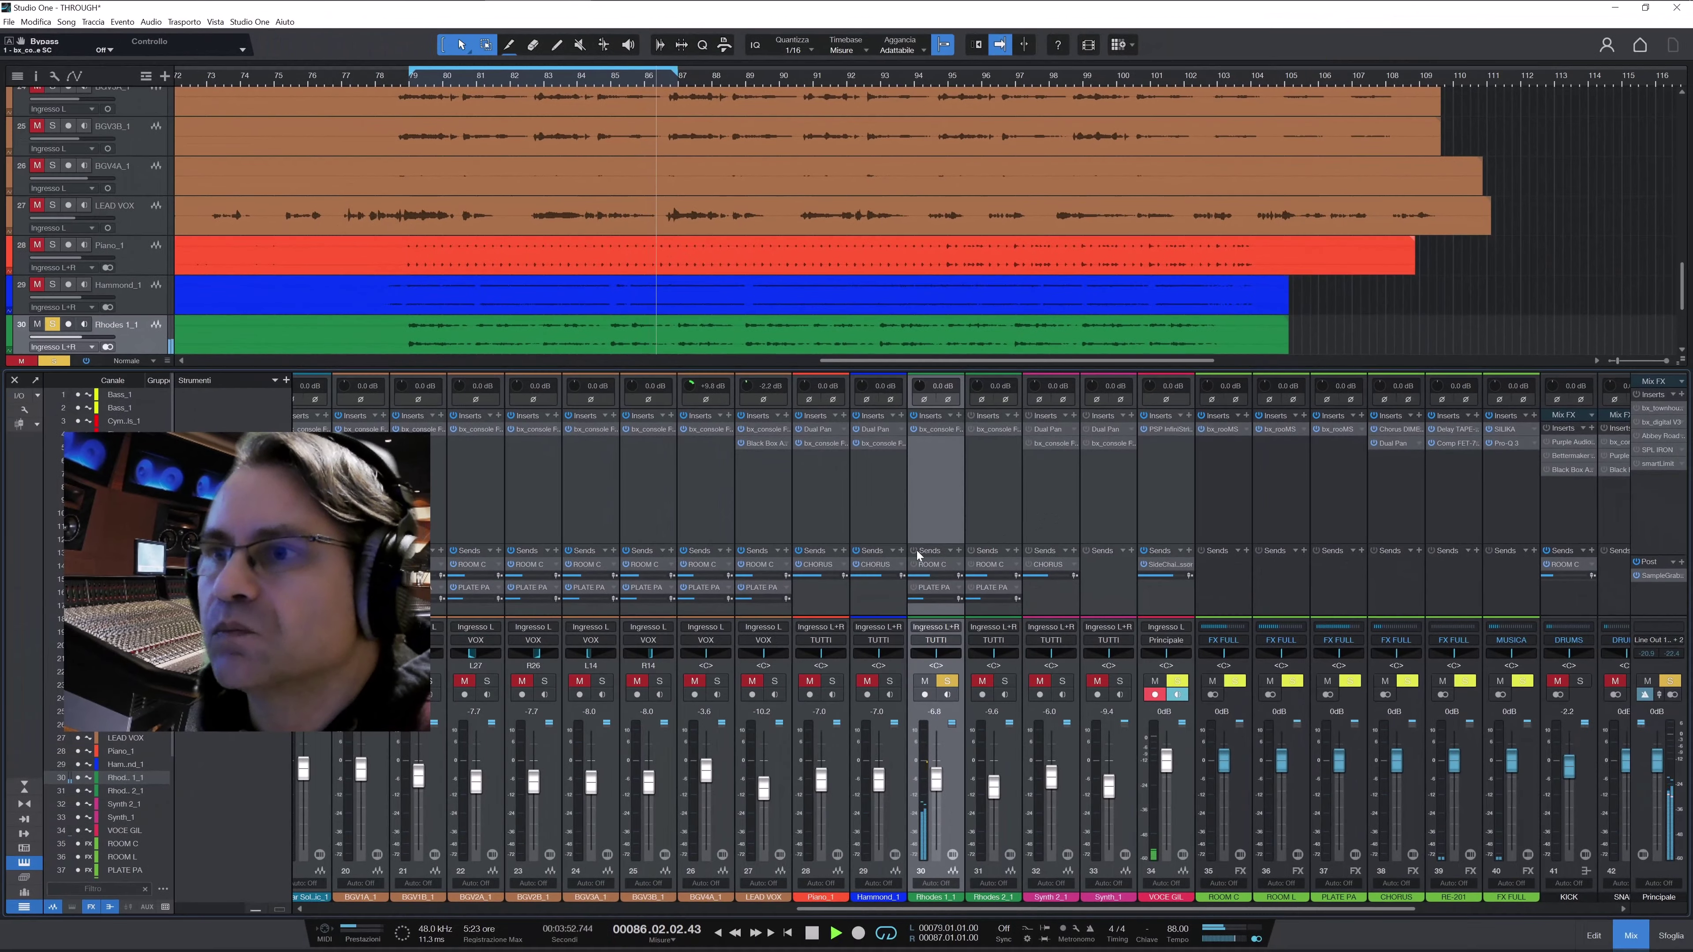
Enable the ROOM C and PLATE PA sends on Rhodes 1_1 and take the track out of solo
left_click(914, 564)
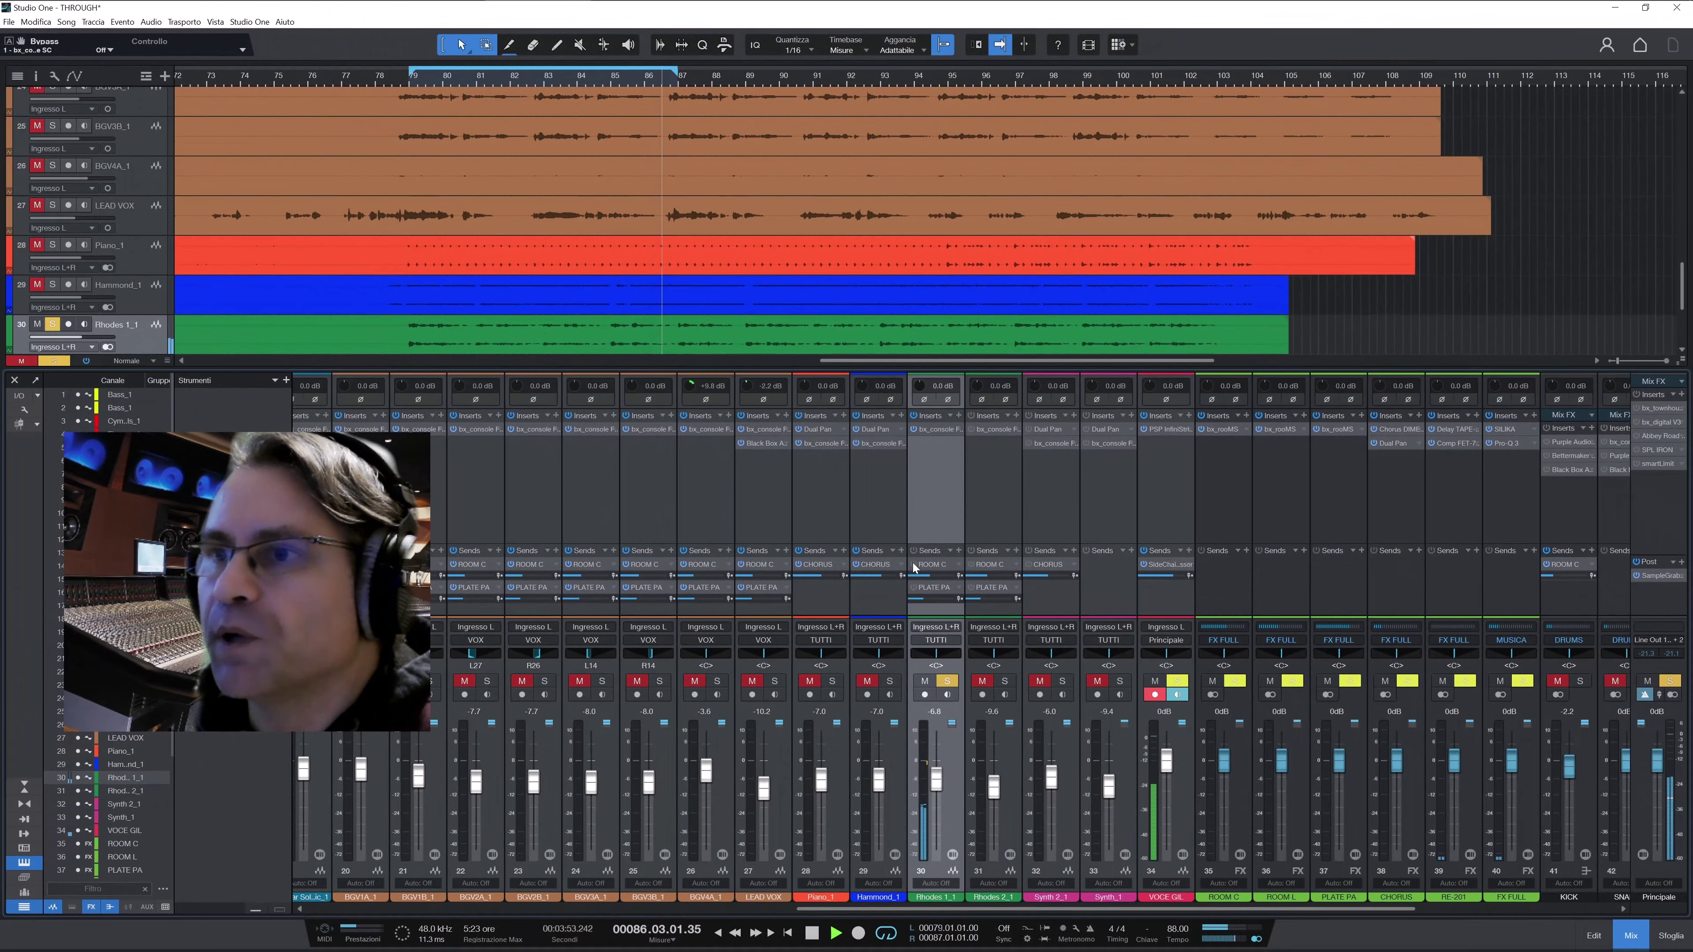
left_click(948, 682)
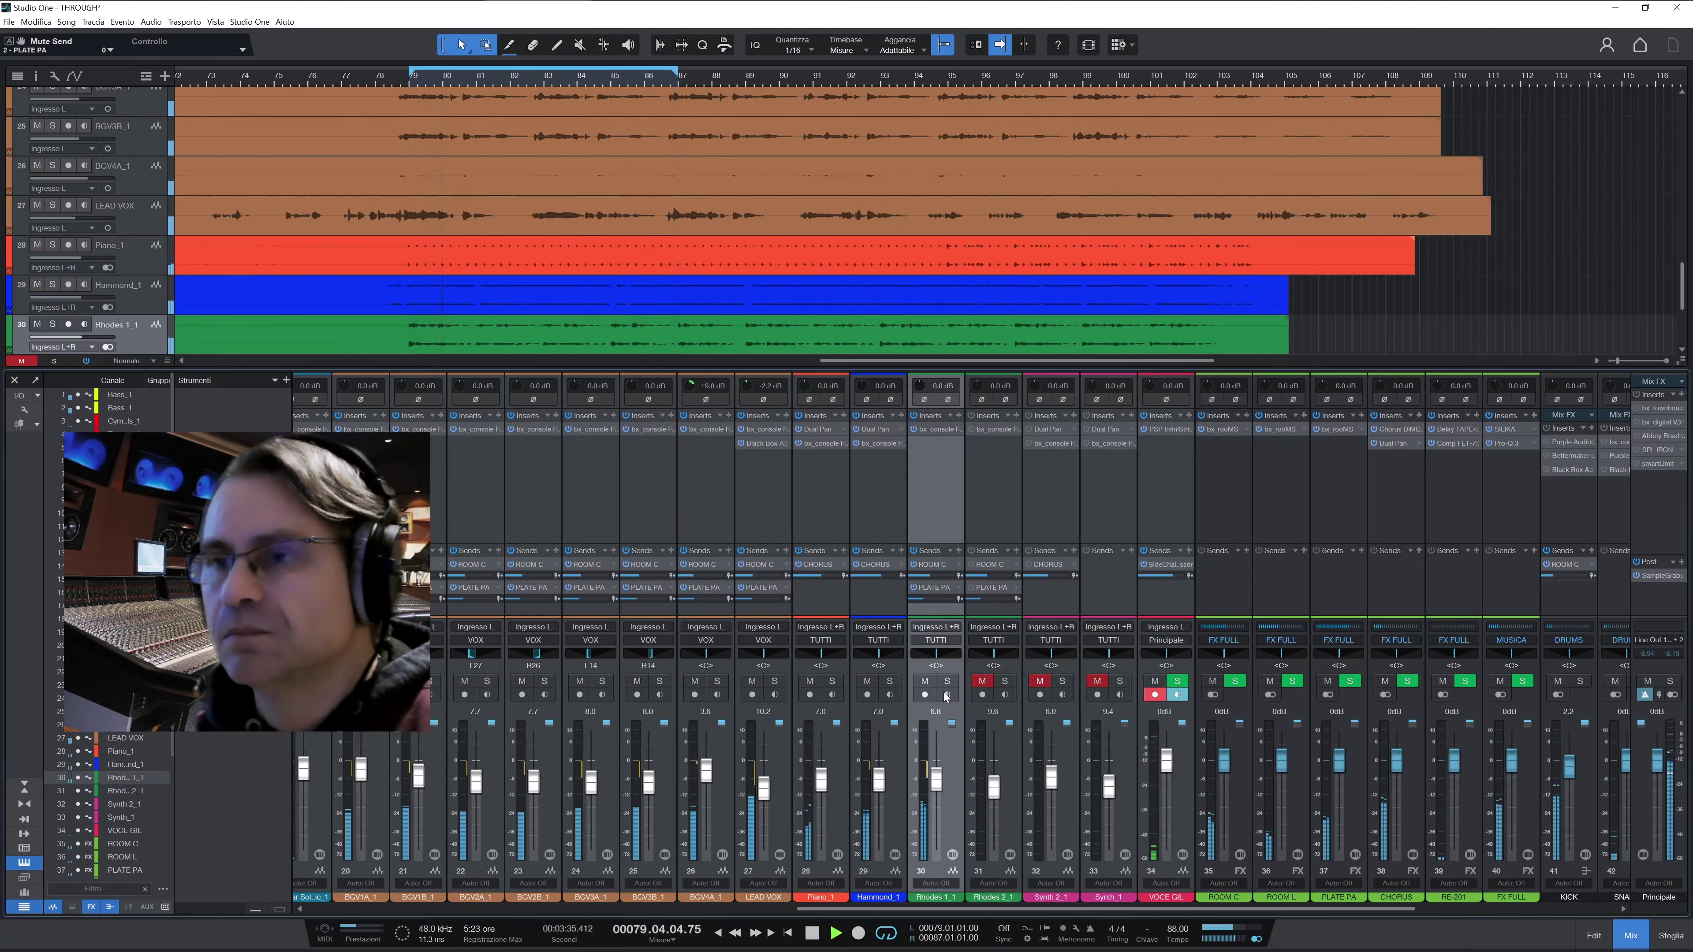
Unmute the Rhodes 2_1 track and solo it
left_click(983, 681)
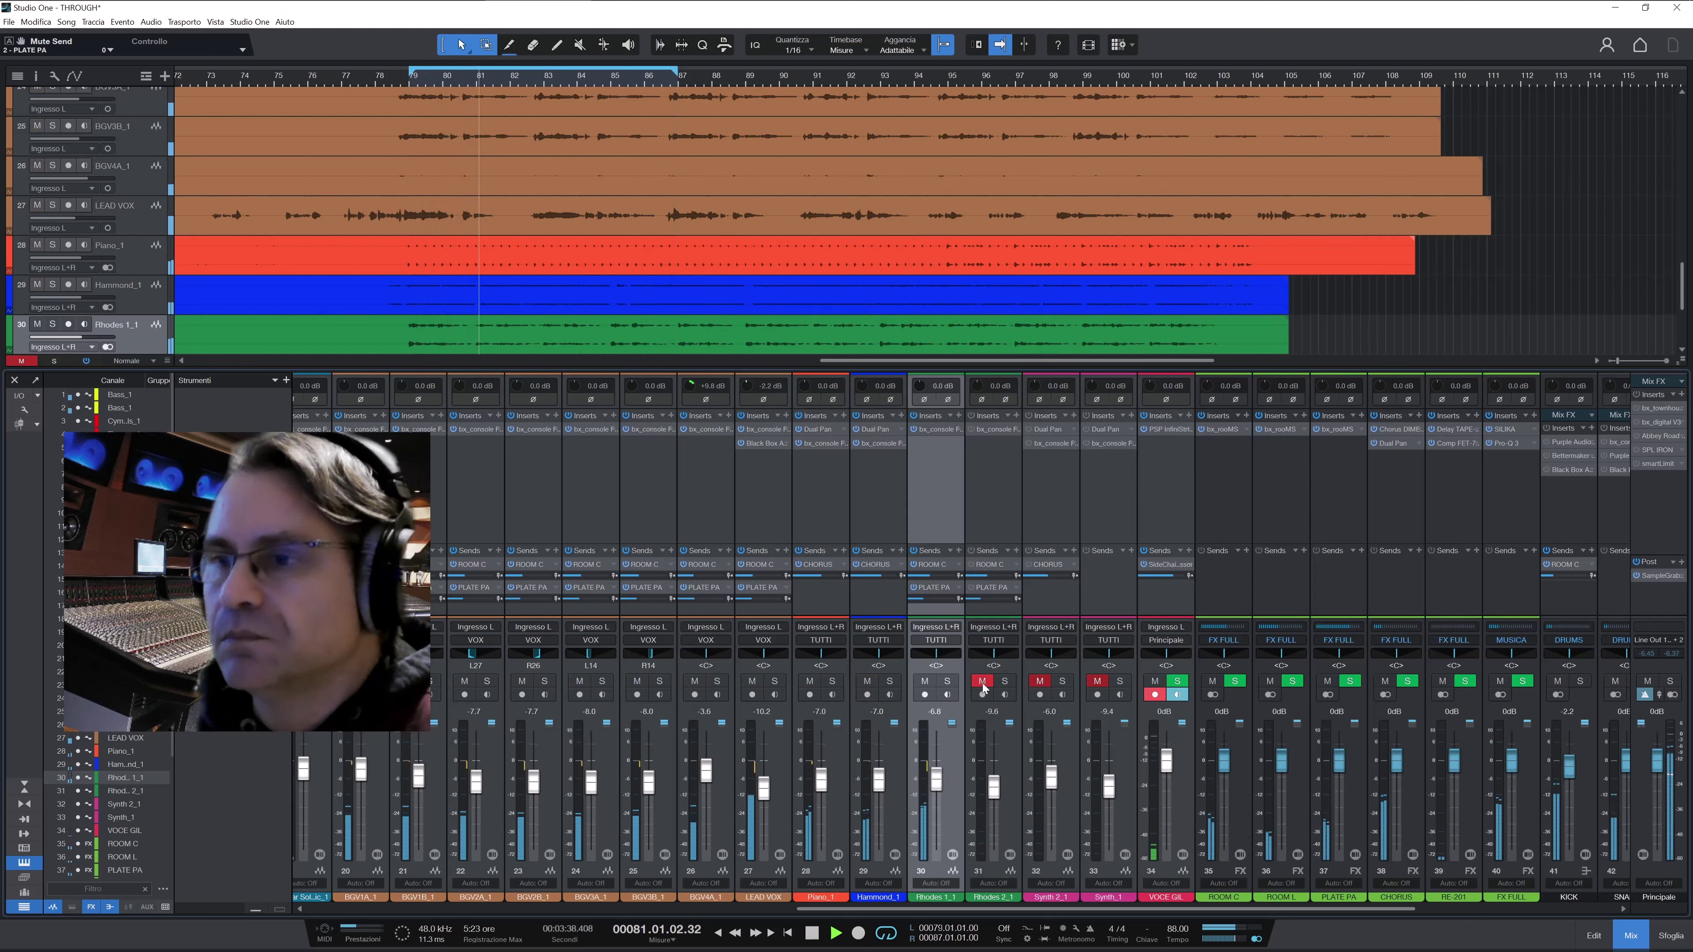
left_click(1017, 772)
key("s")
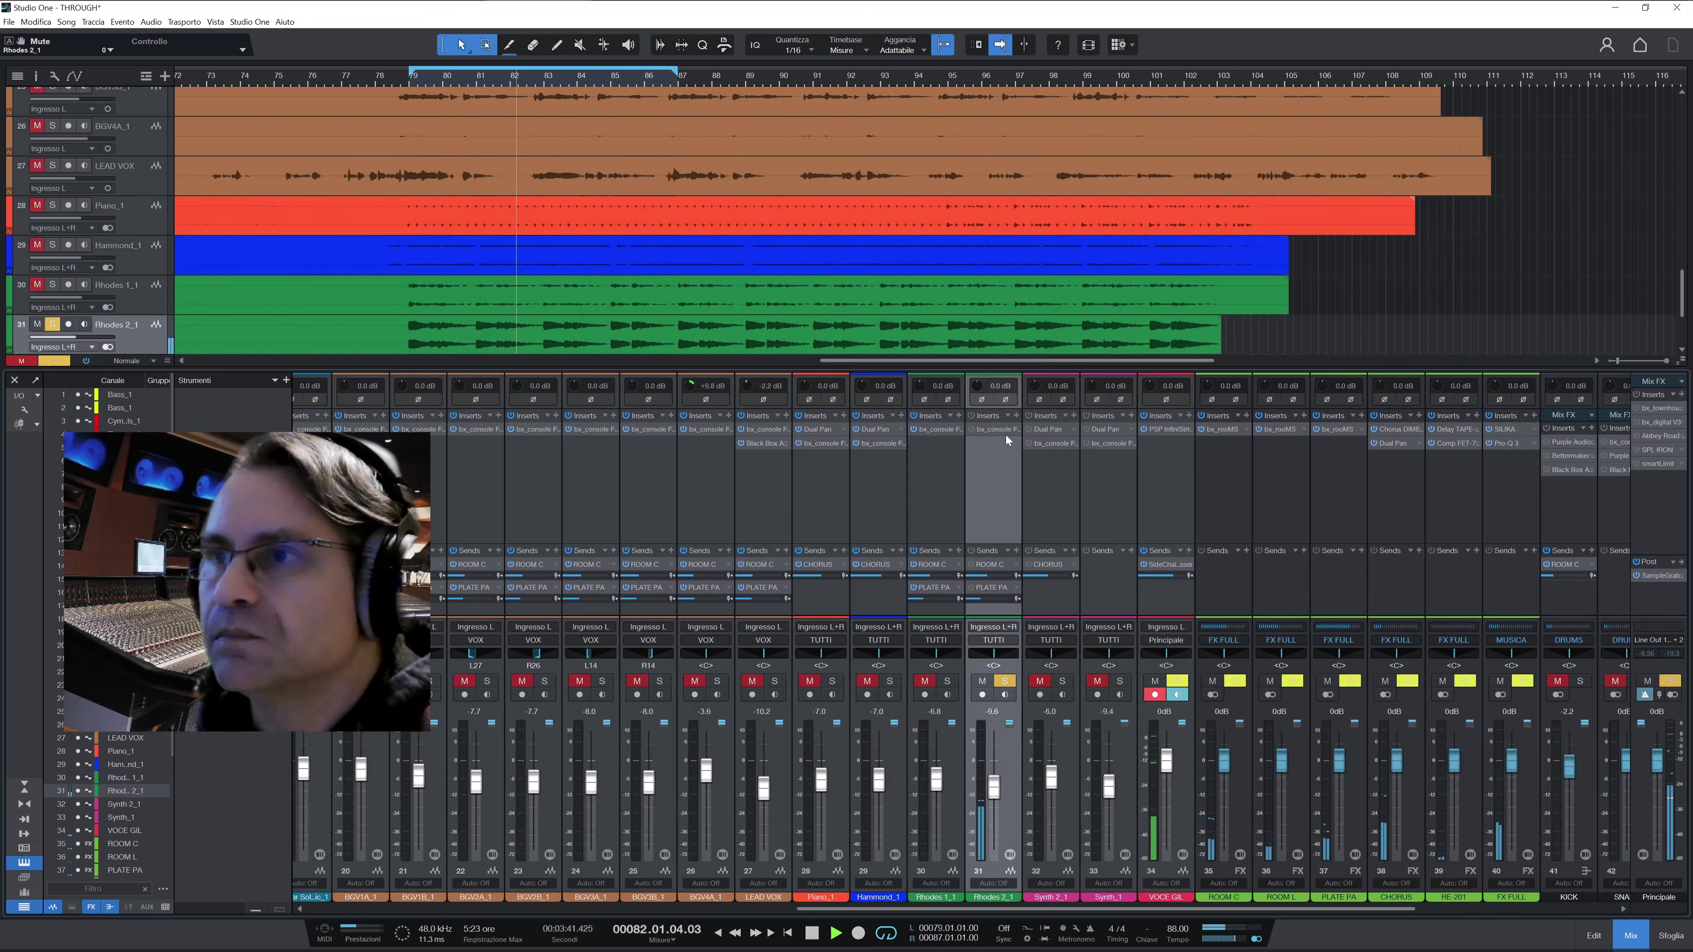
Activate the bx_console Focusrite SC insert on Rhodes 2_1 and review its low-pass filter setting
left_click(998, 432)
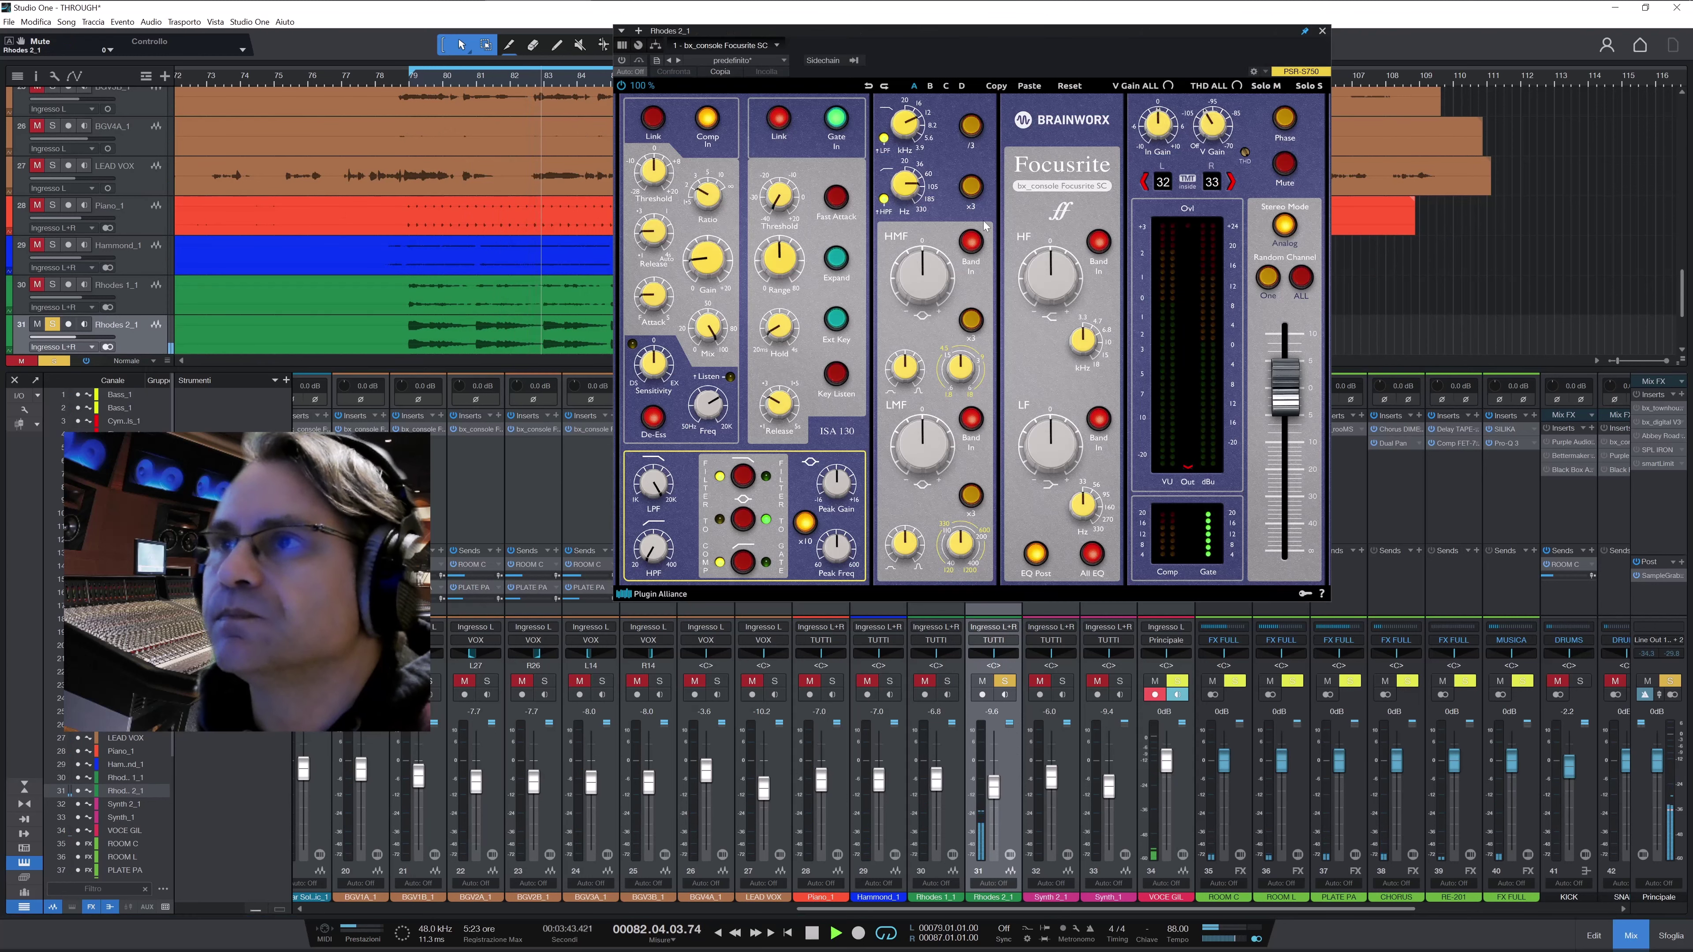
left_click(623, 59)
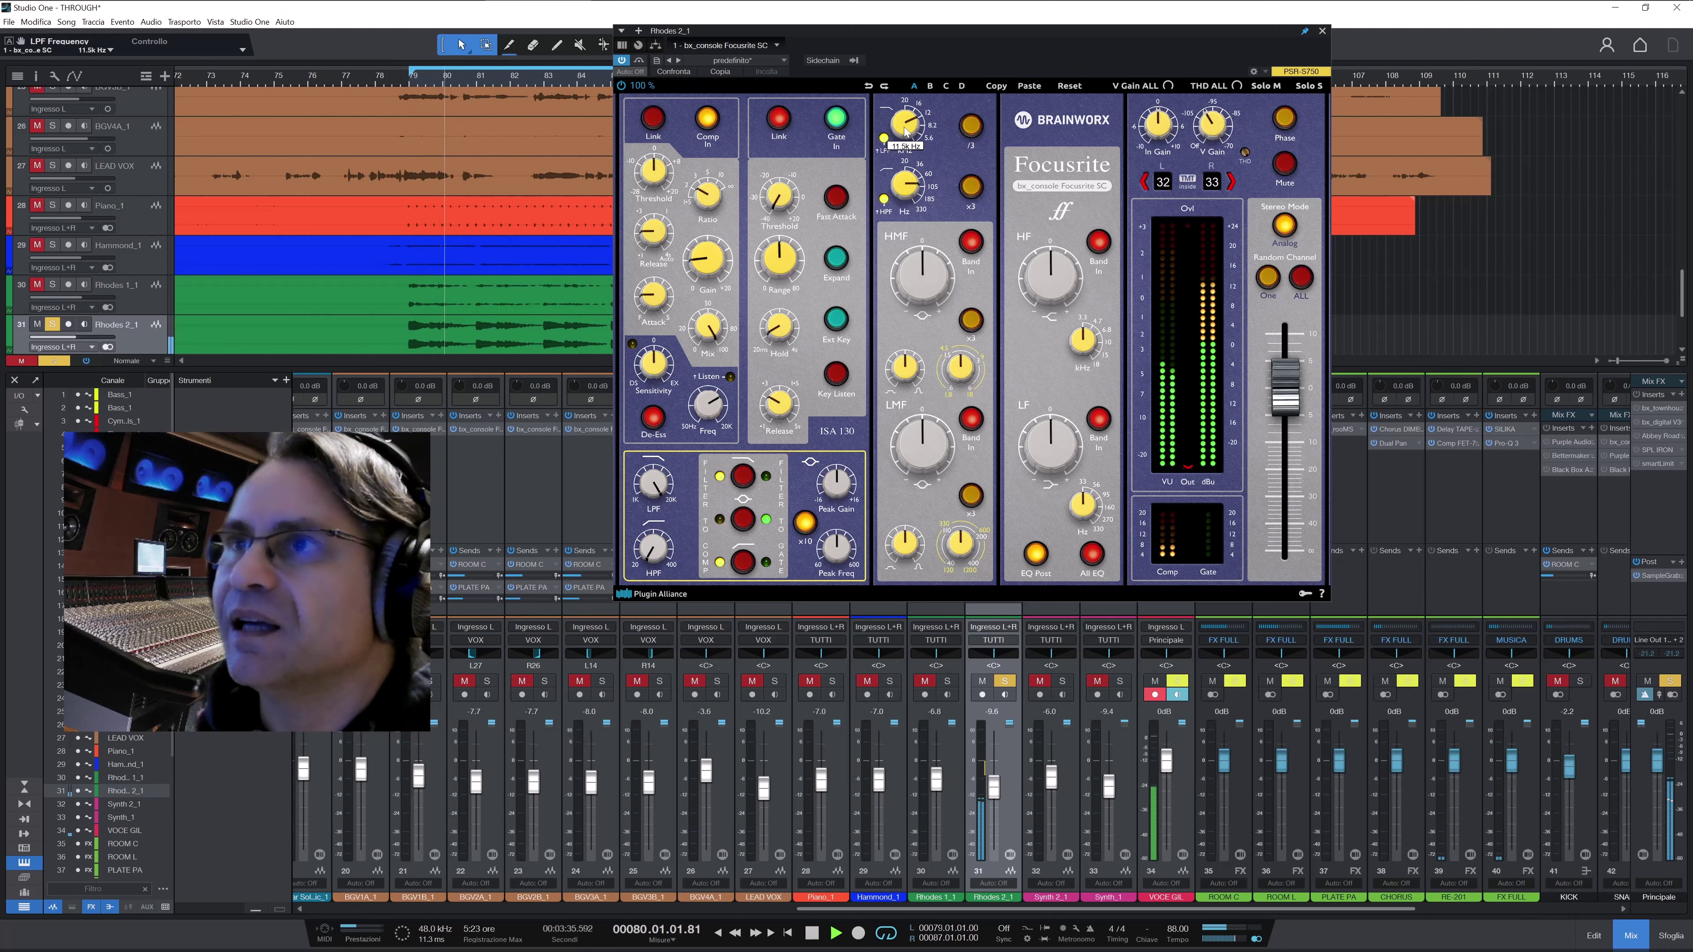
left_click(1322, 33)
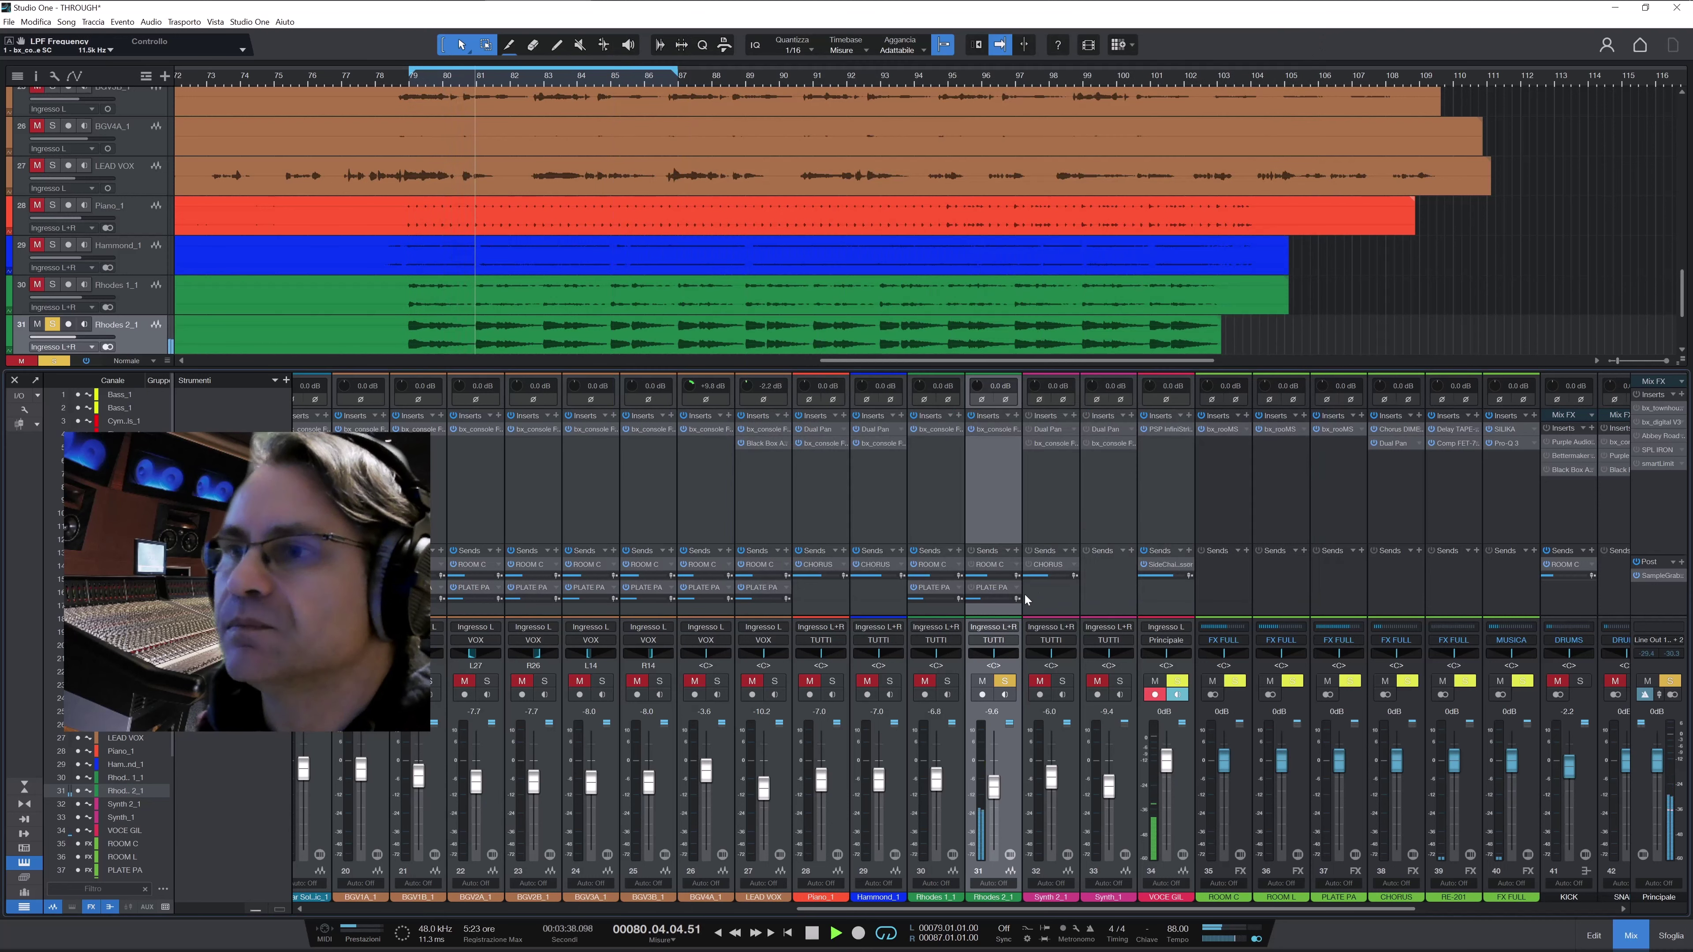
left_click(972, 429)
Enable the ROOM C and PLATE PA sends on Rhodes 2_1 and take the track out of solo
left_click(972, 564)
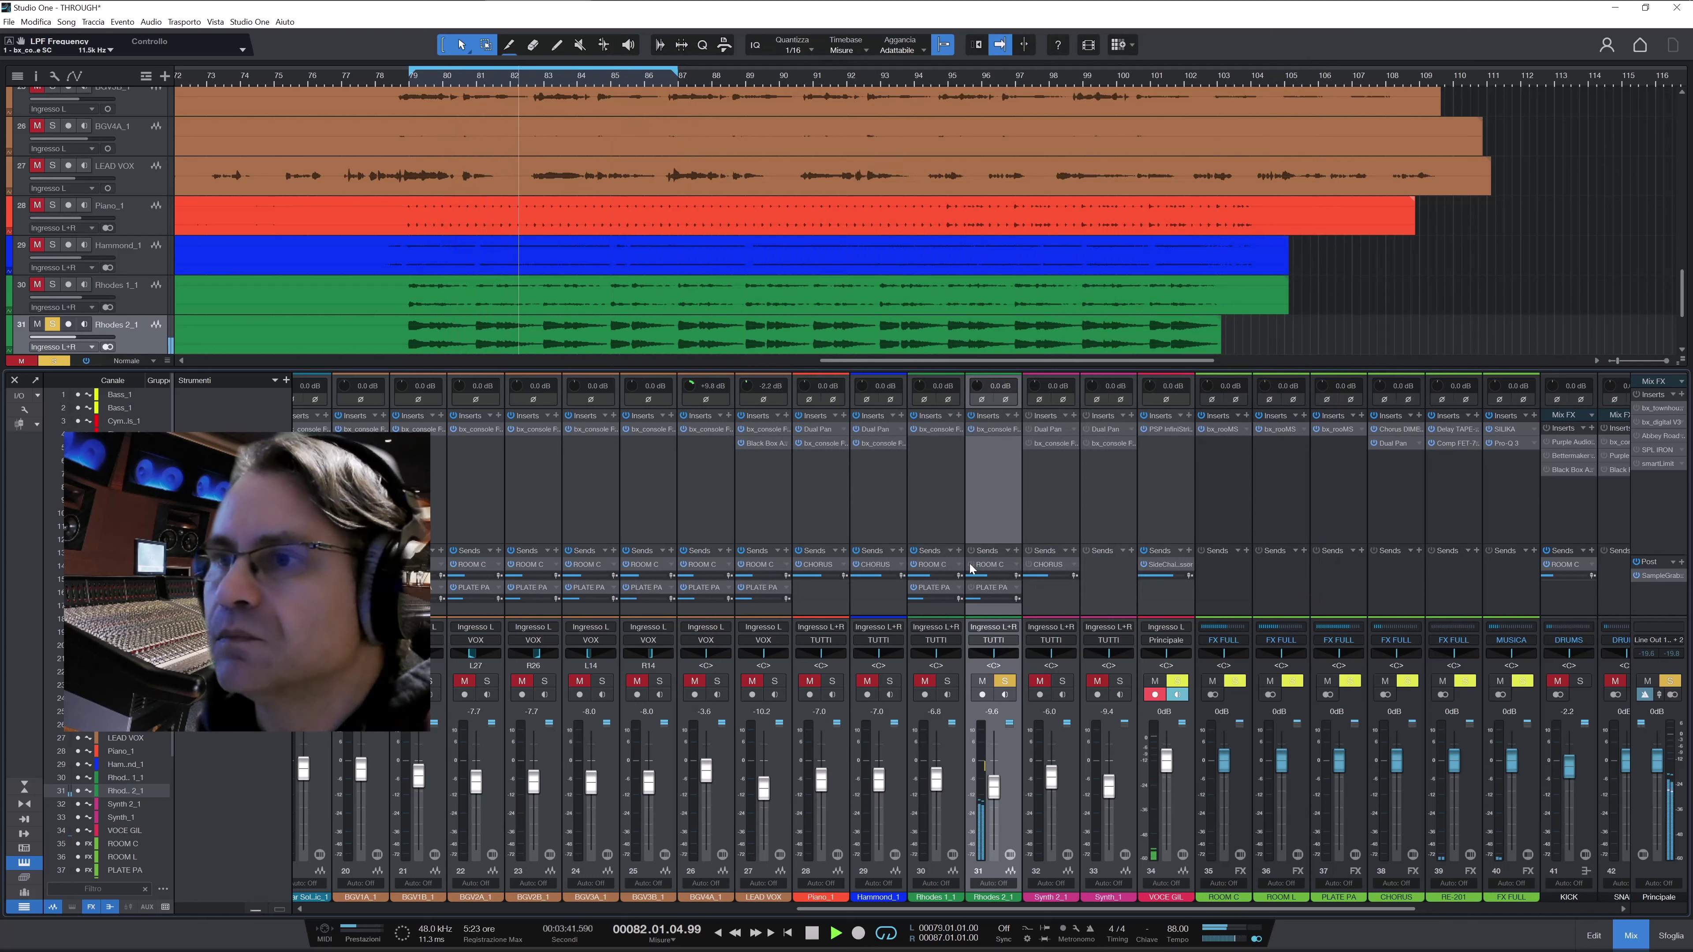
left_click(971, 588)
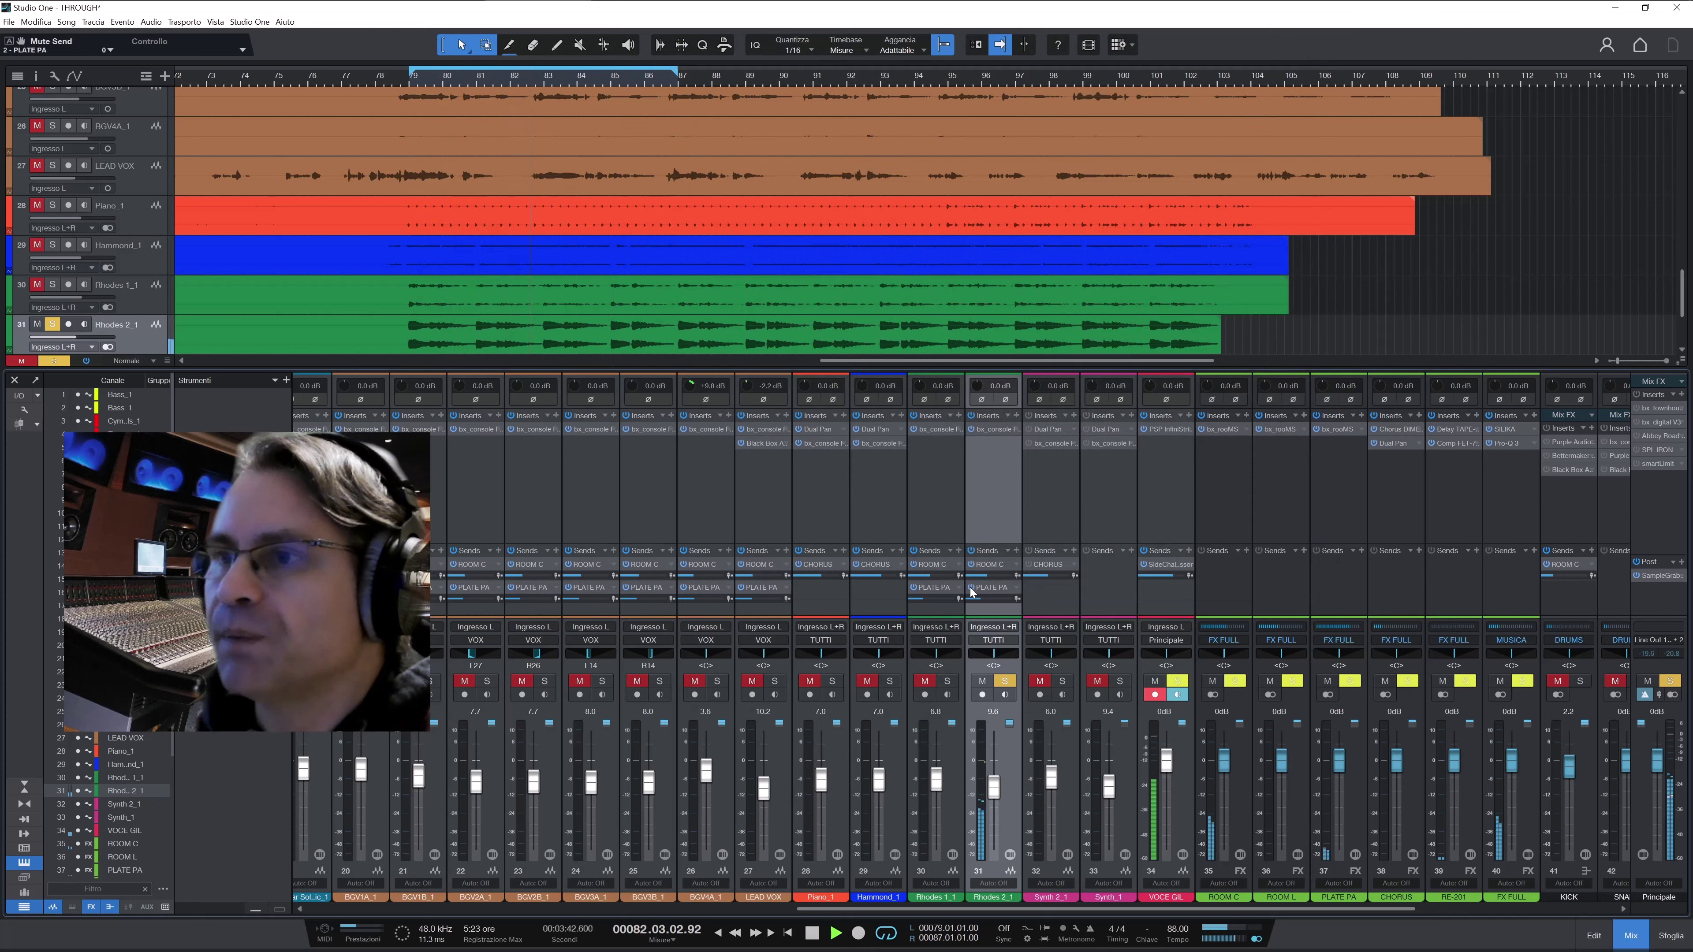
left_click(1004, 681)
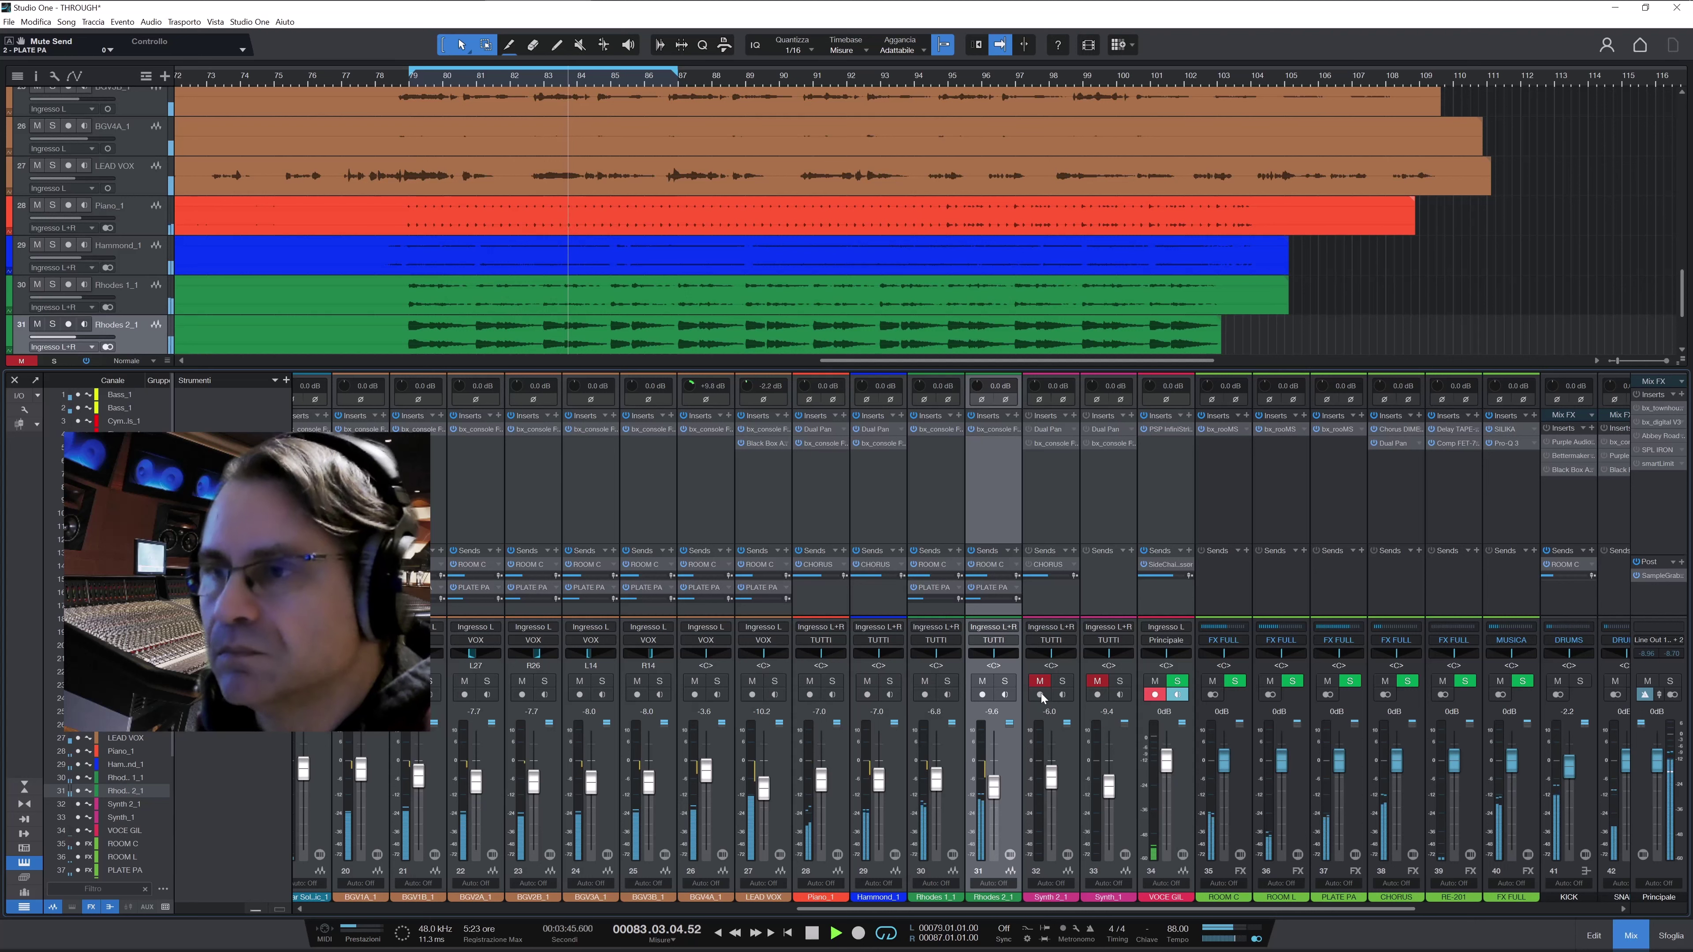
Unmute the Synth 2_1 track and solo it
left_click(1073, 748)
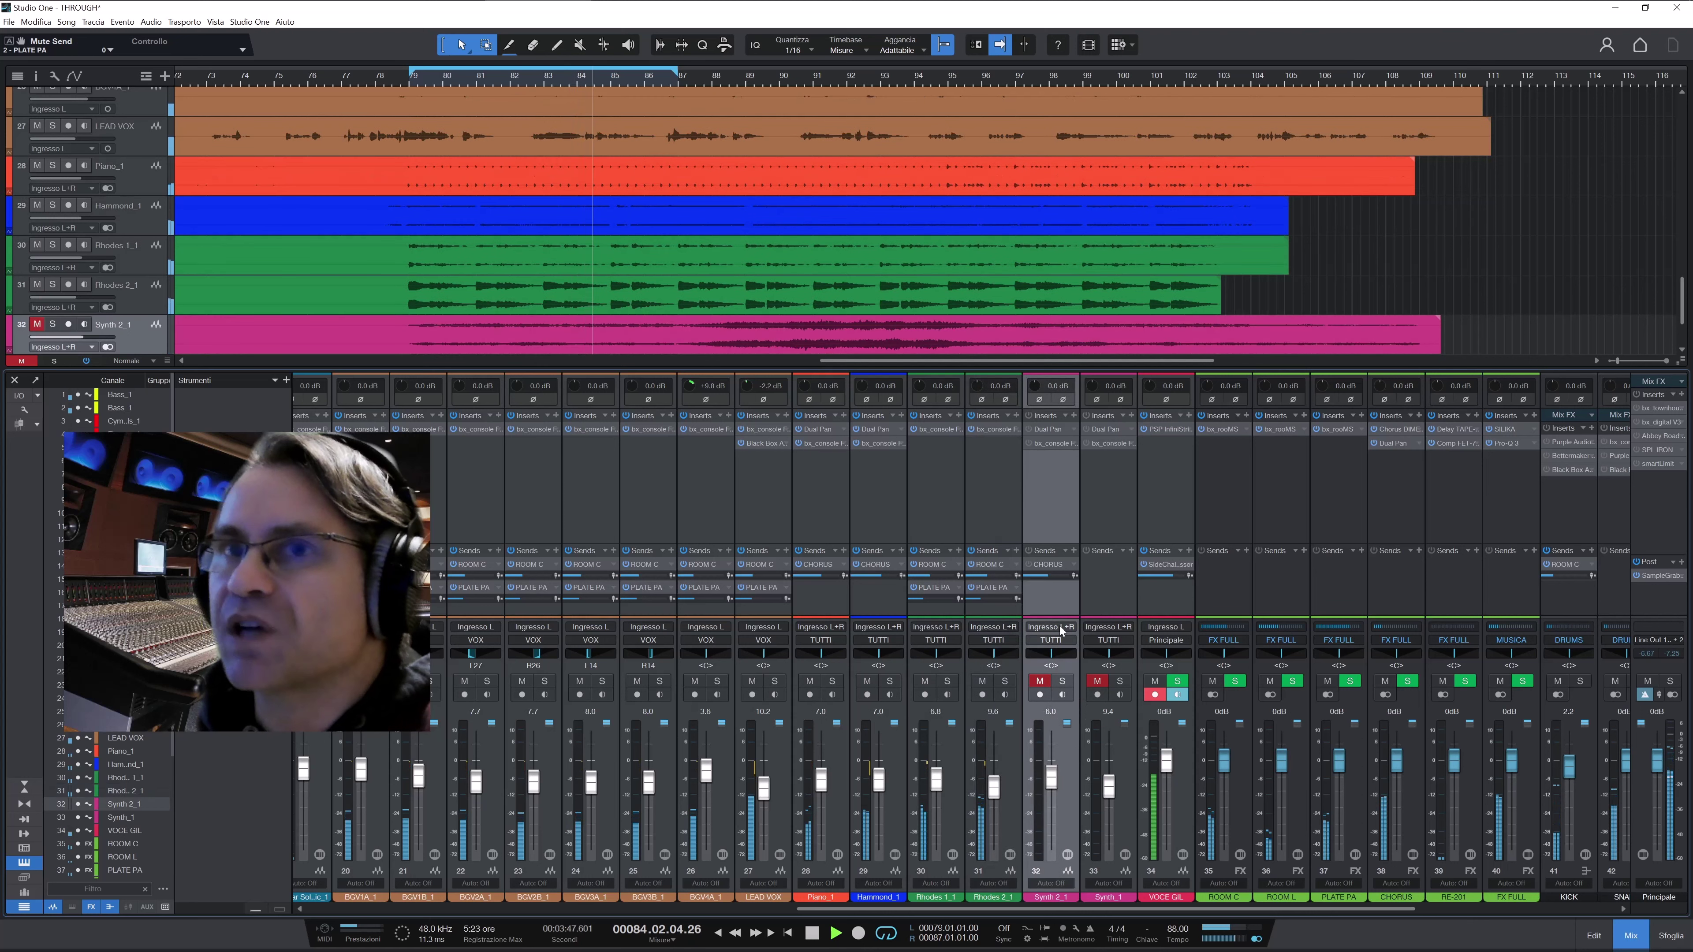
scroll(957, 337, "down", 3)
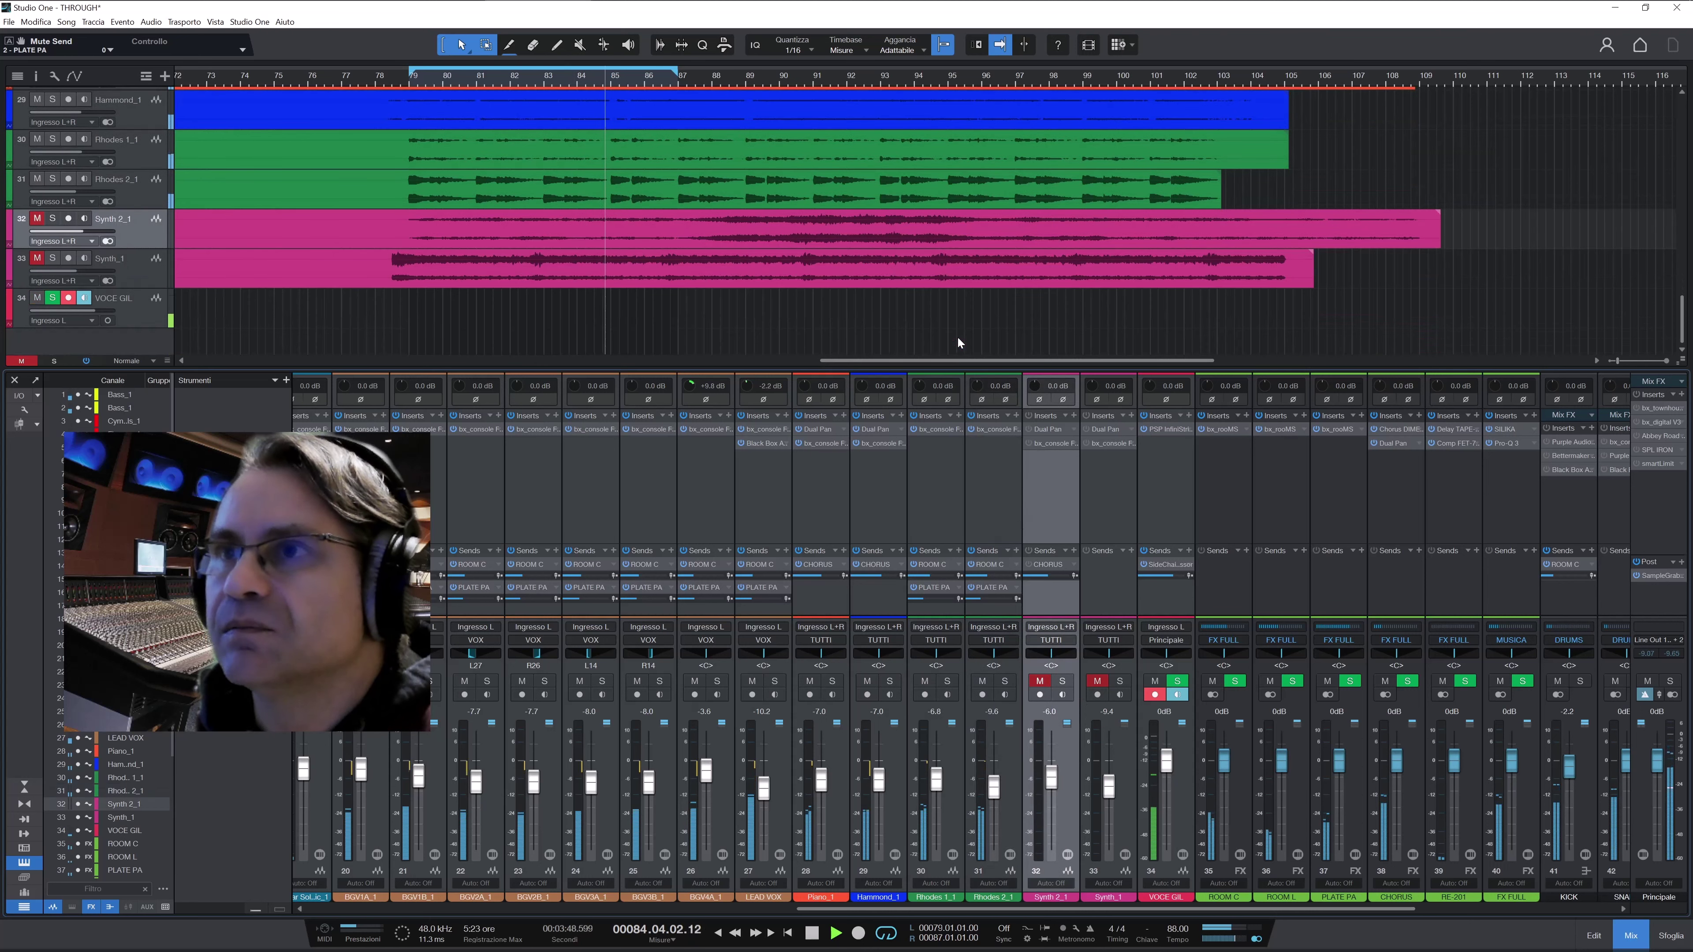
left_click(1048, 681)
left_click(1064, 682)
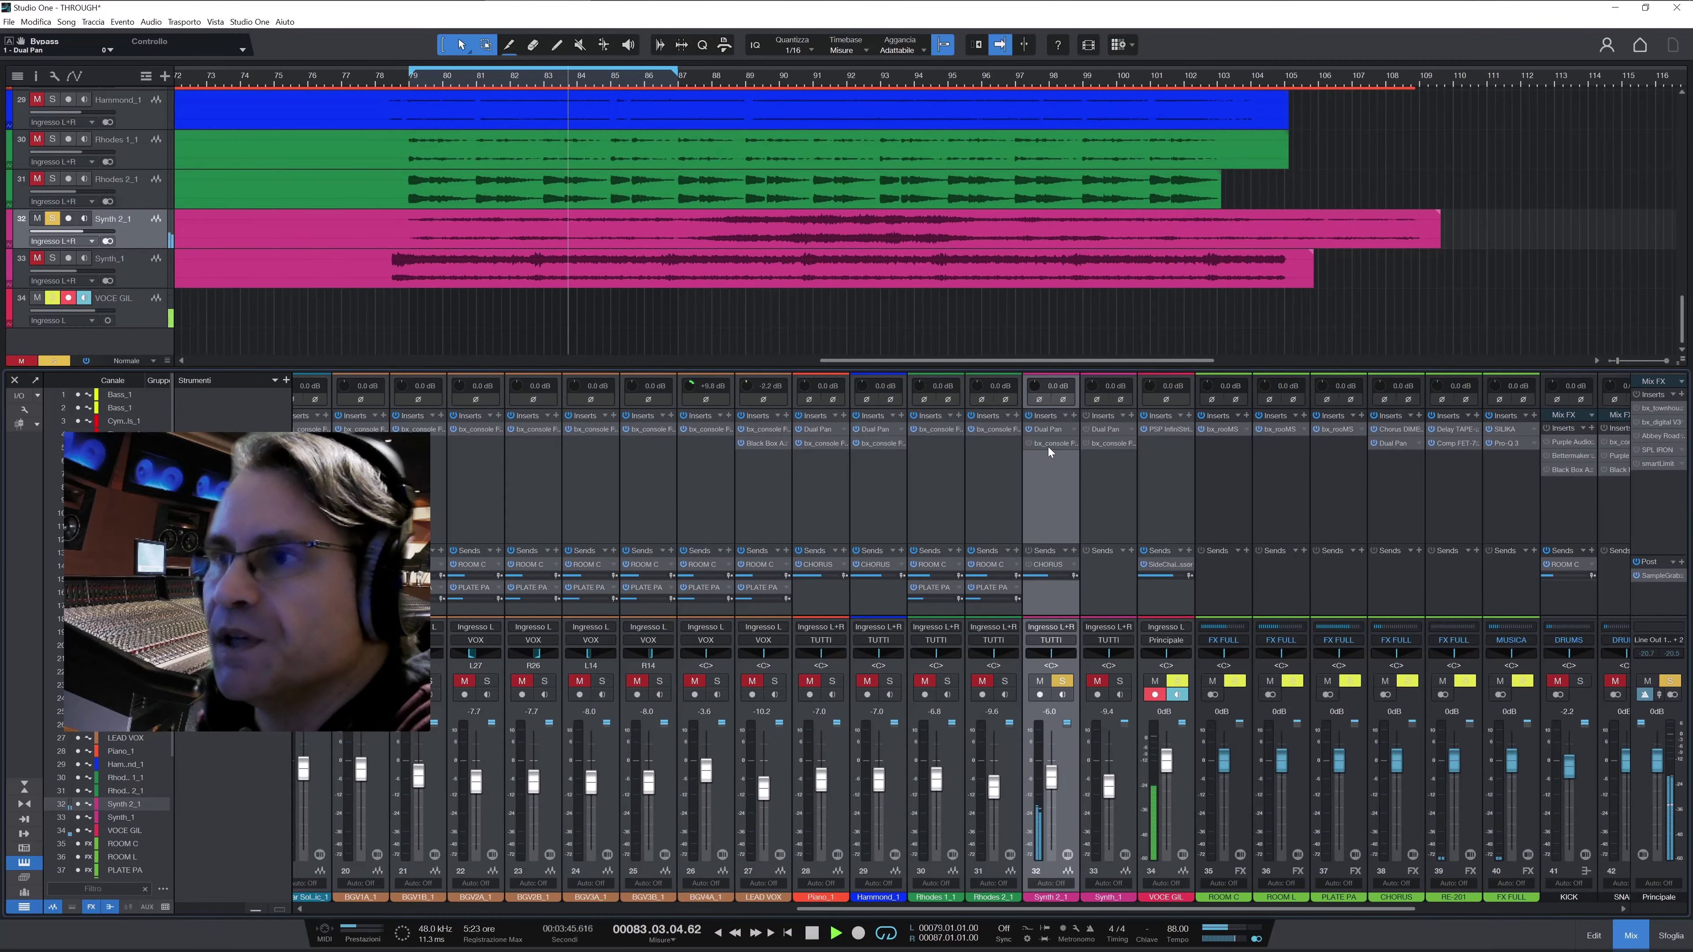
Activate the bx_console Focusrite SC insert on Synth 2_1
left_click(1048, 447)
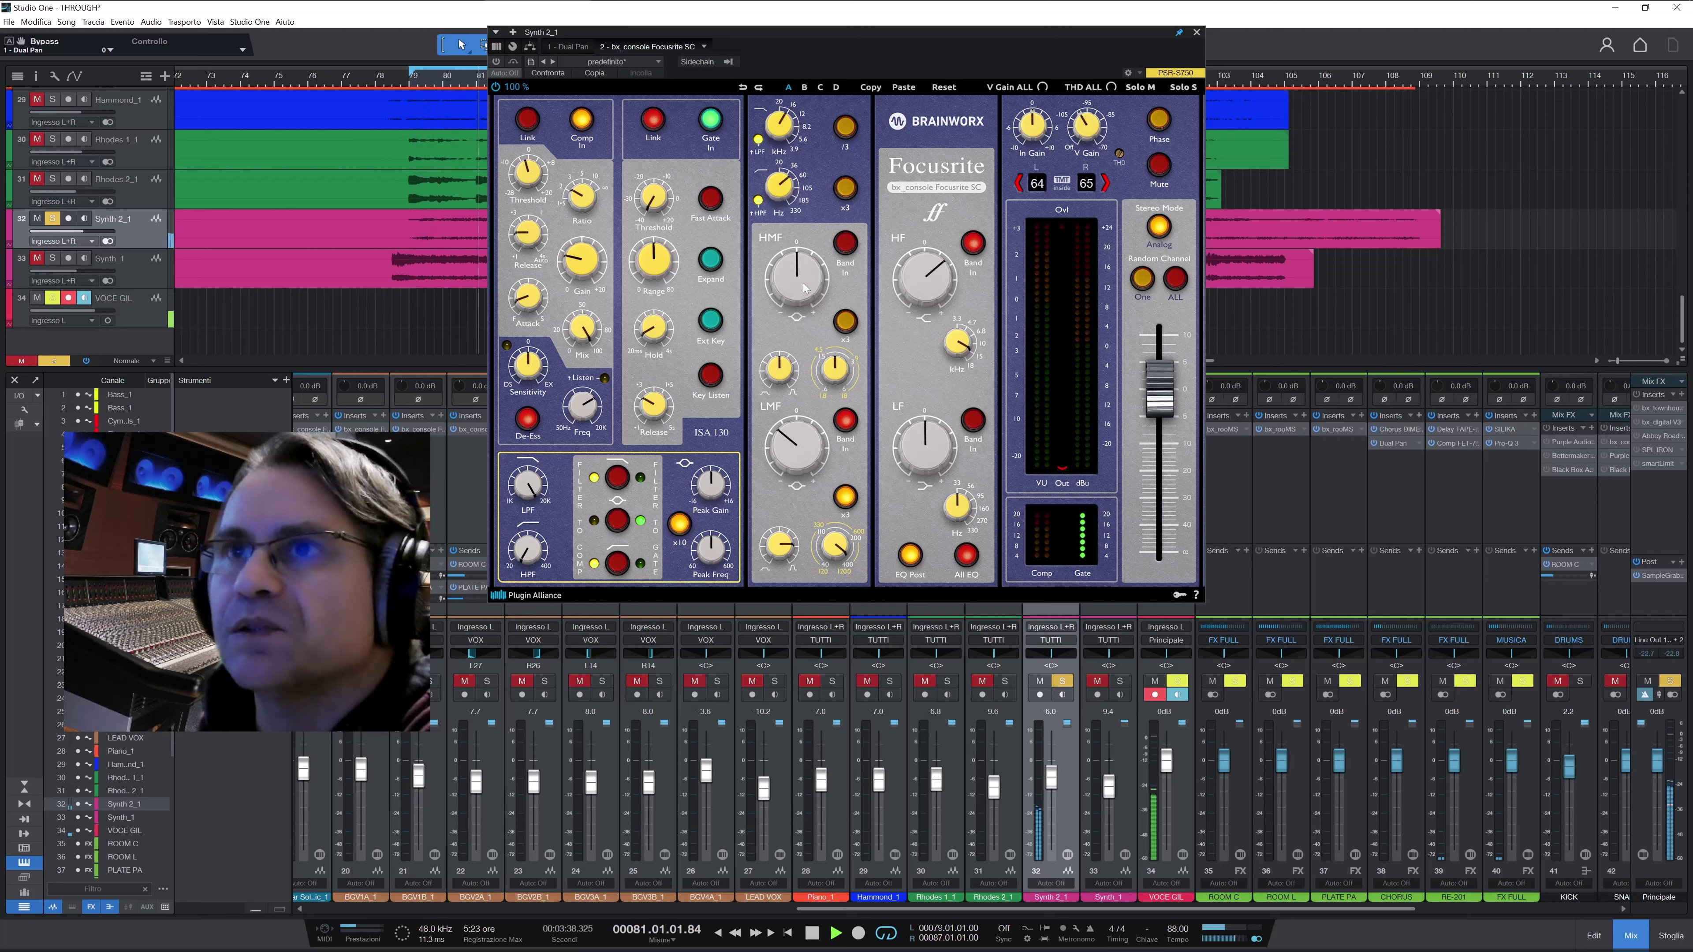
left_click(496, 61)
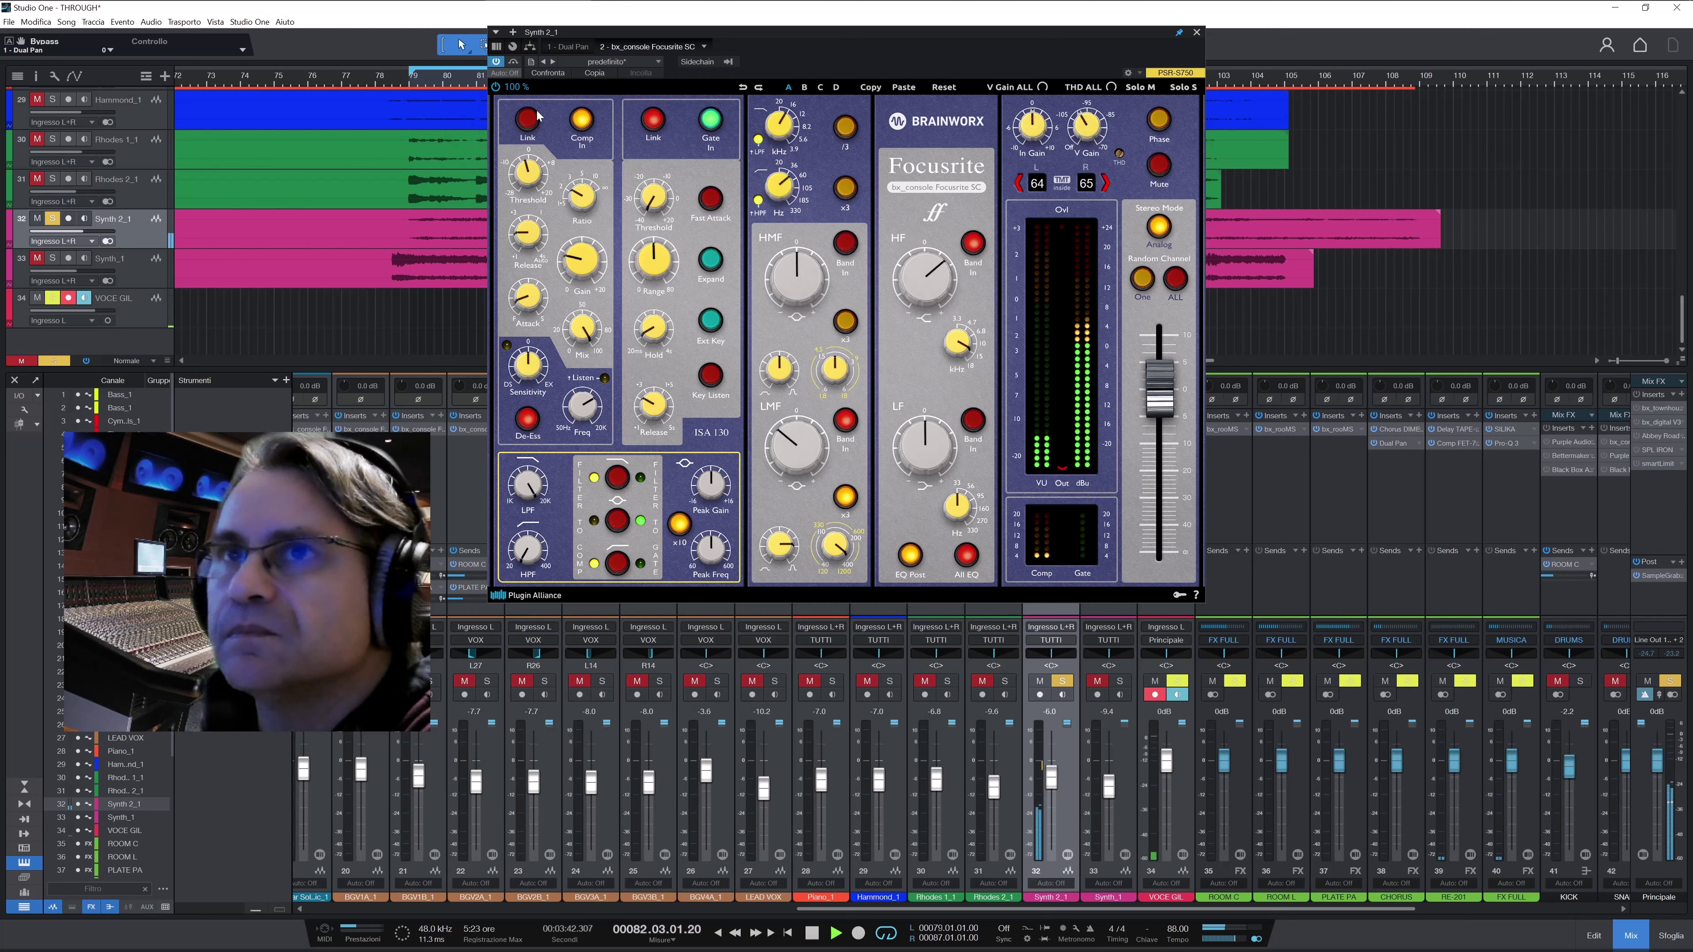
left_click(515, 62)
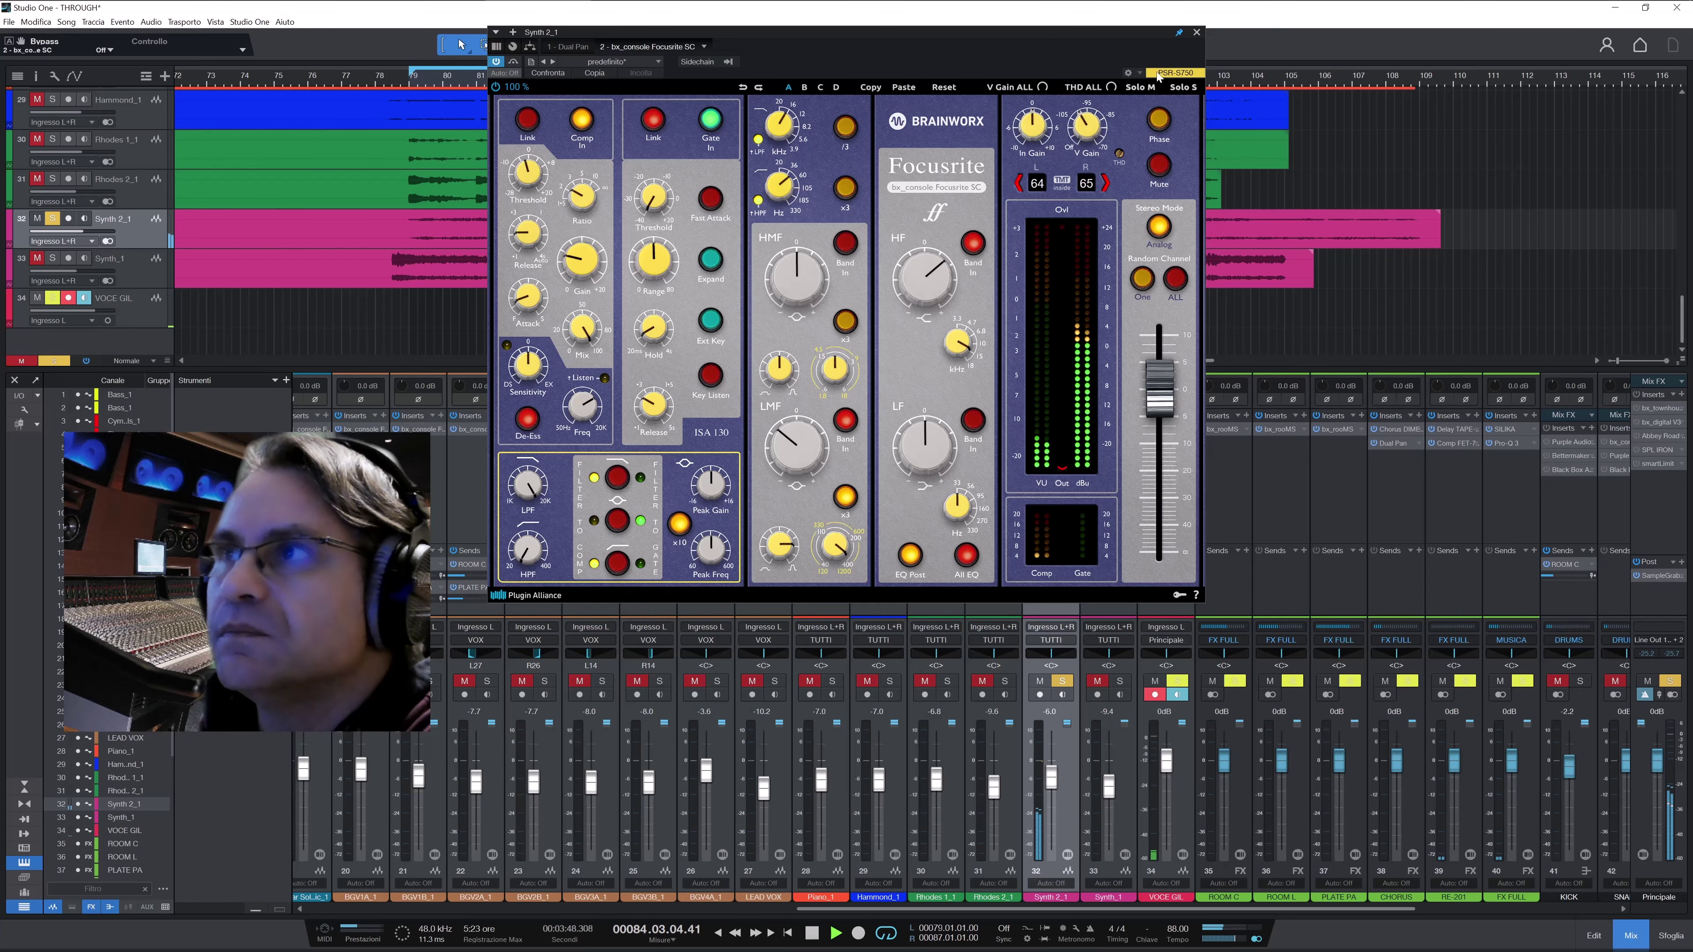
left_click(1196, 33)
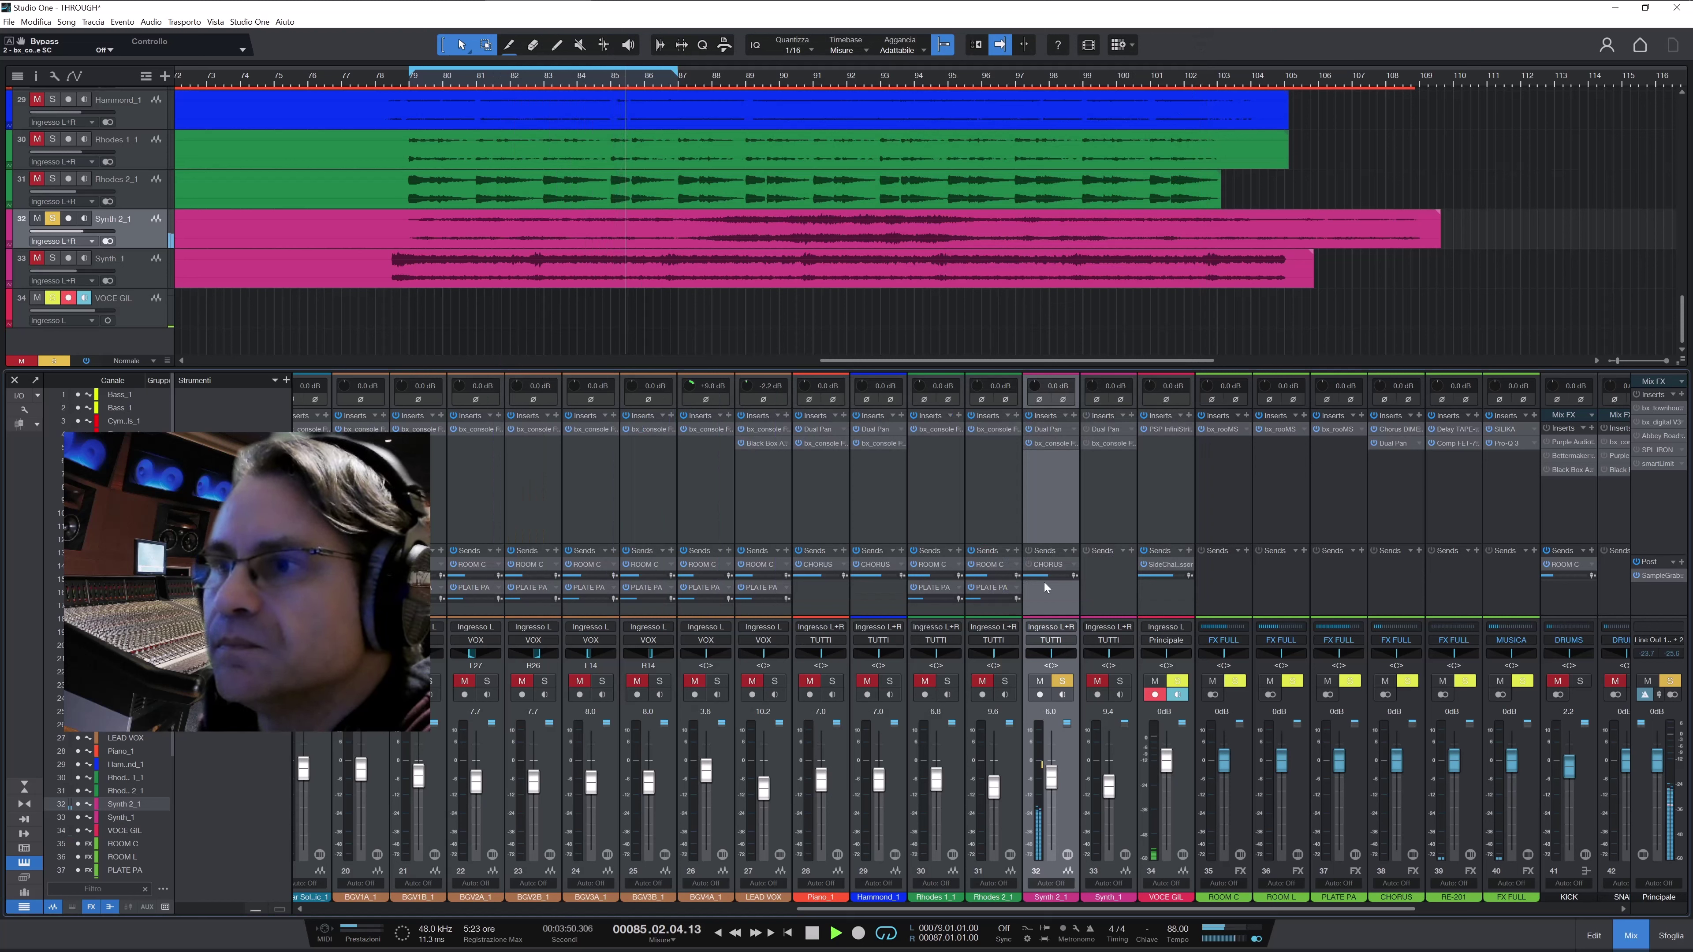
Enable the CHORUS send on Synth 2_1 and take the track out of solo
left_click(1030, 566)
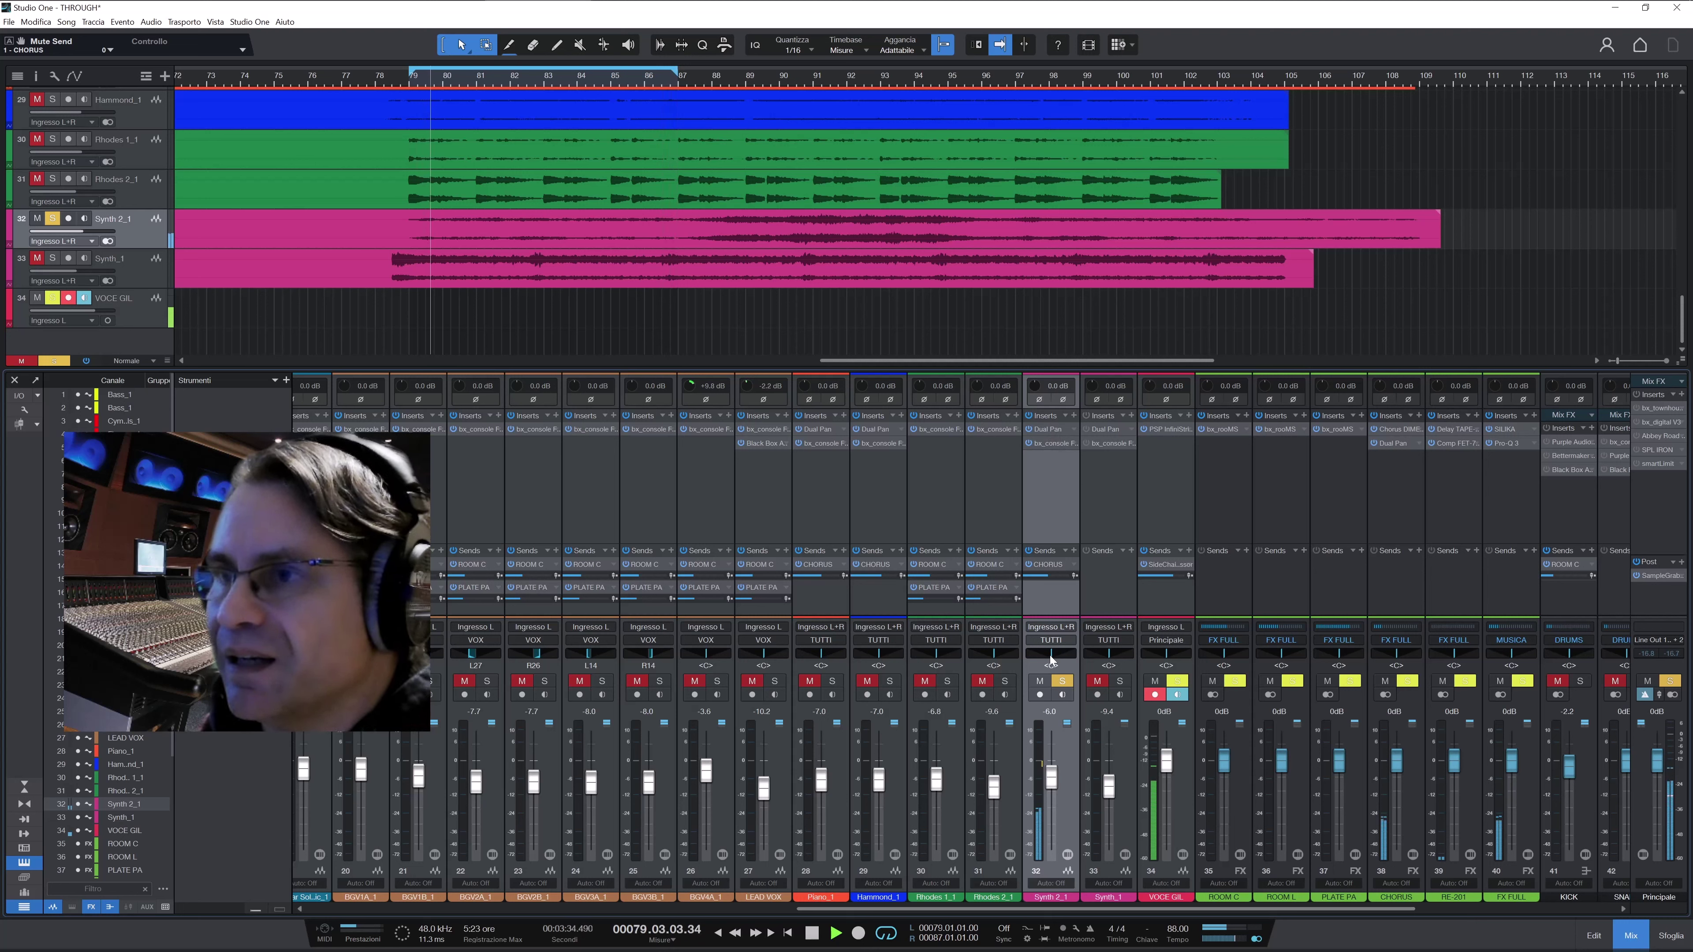
left_click(1063, 682)
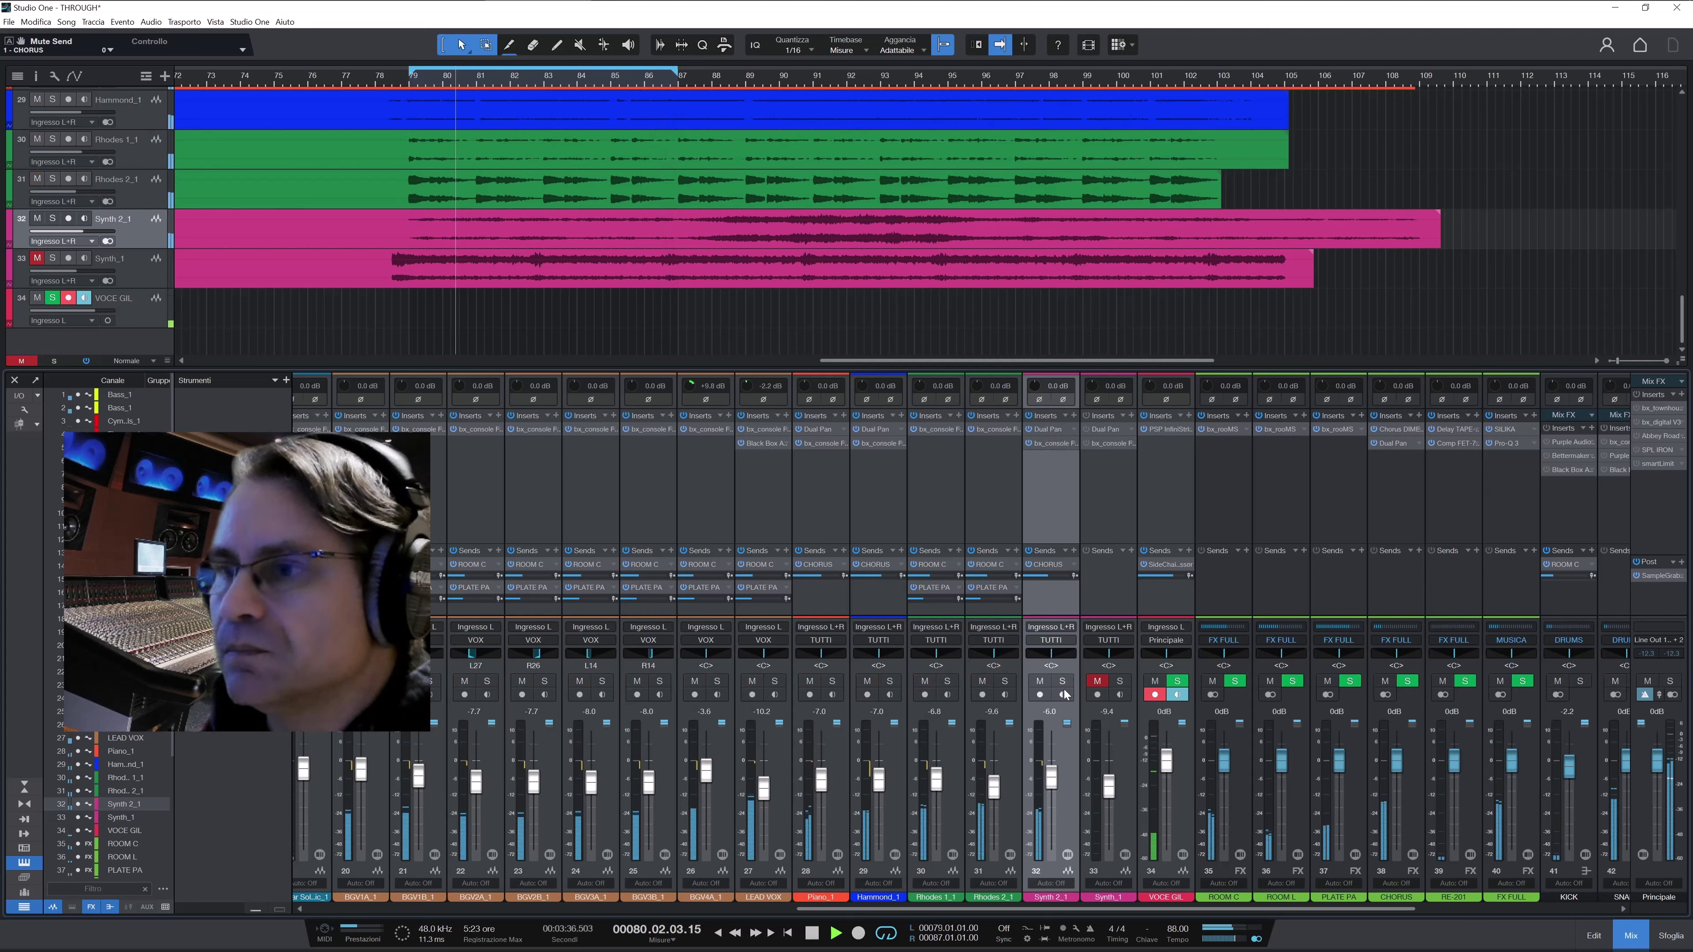
Unmute the Synth_1 track and solo it
left_click(1126, 779)
left_click(1096, 681)
left_click(1120, 681)
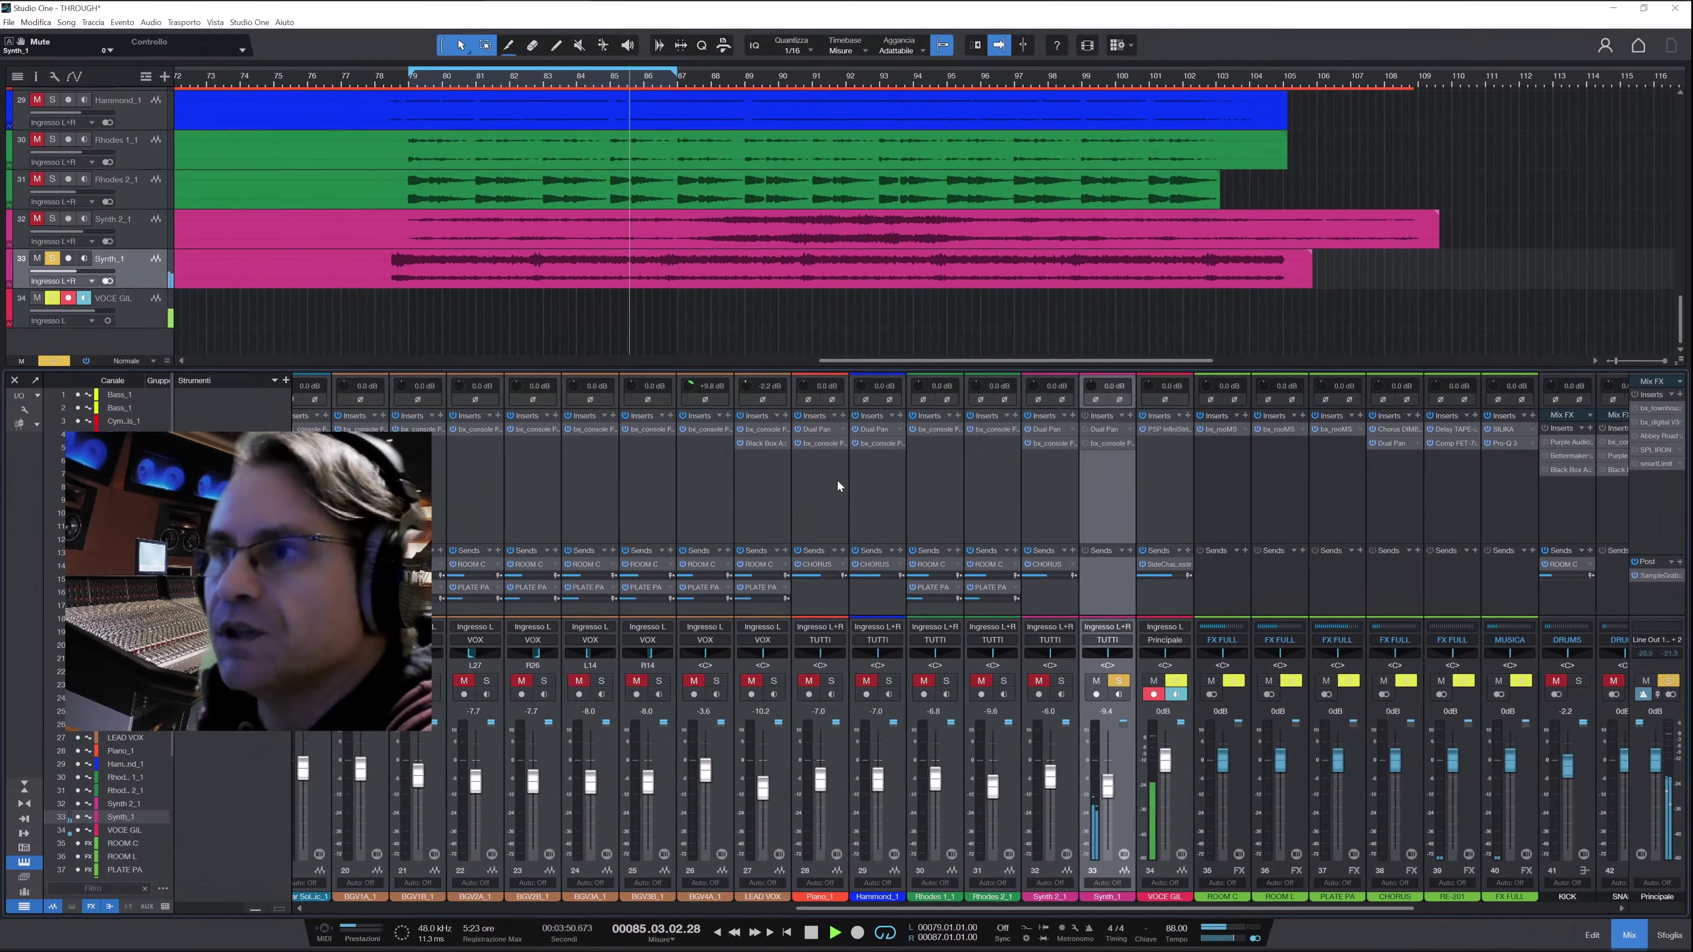
Activate the Dual Pan insert on Synth_1
left_click(1116, 427)
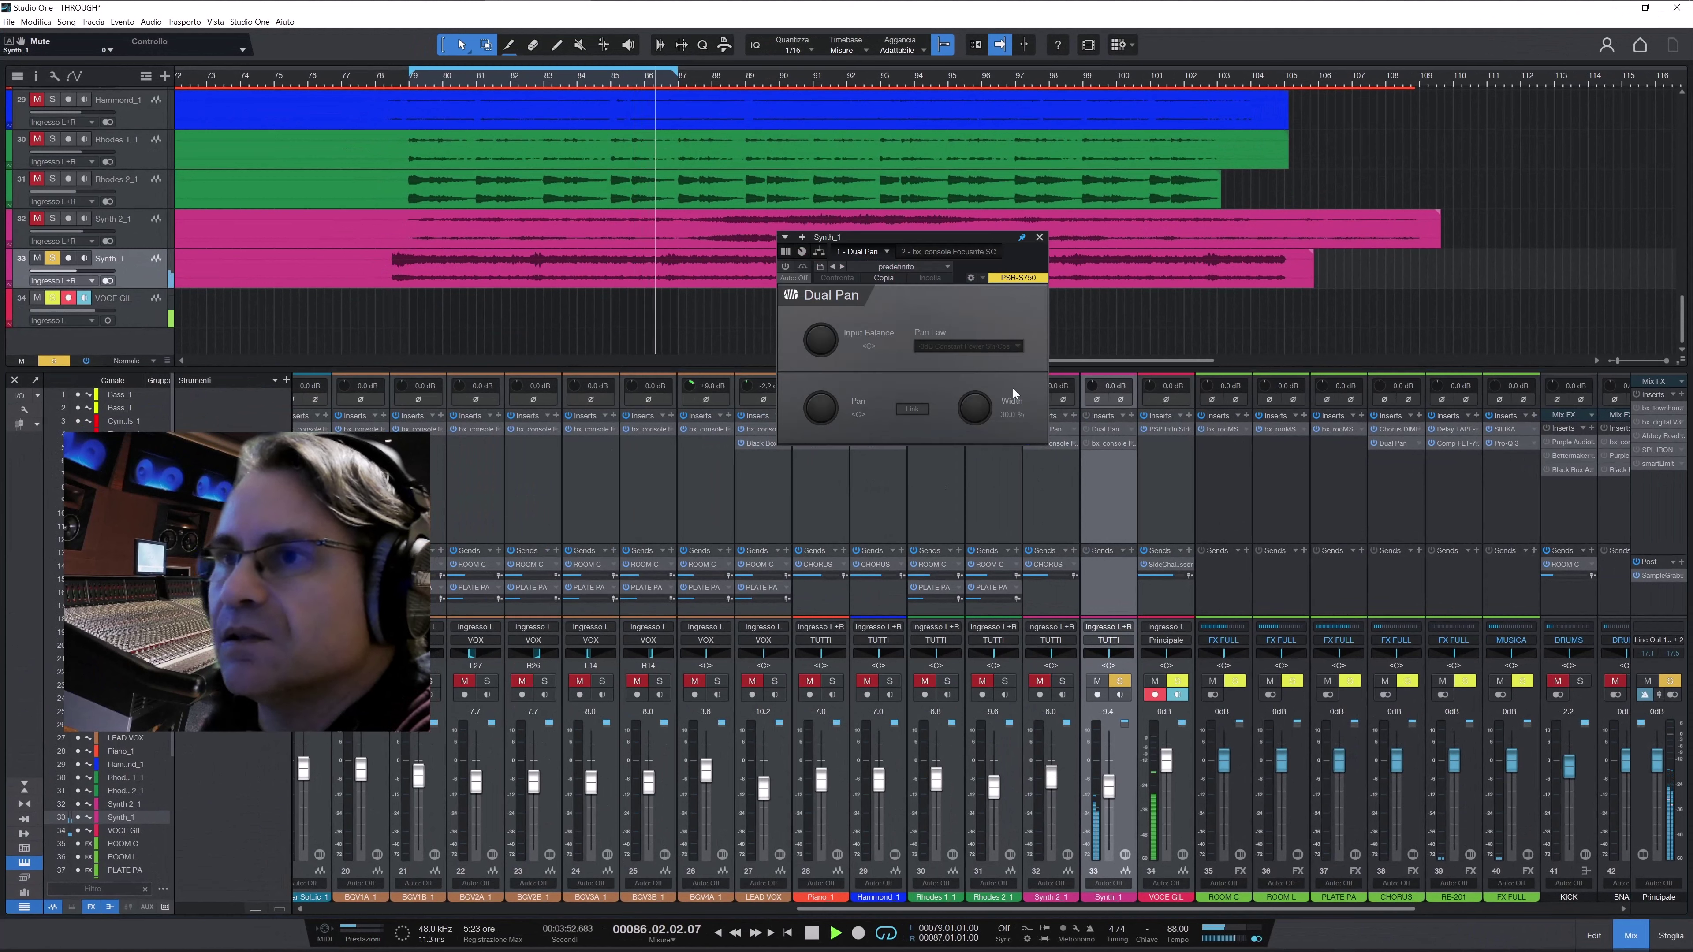
left_click(787, 265)
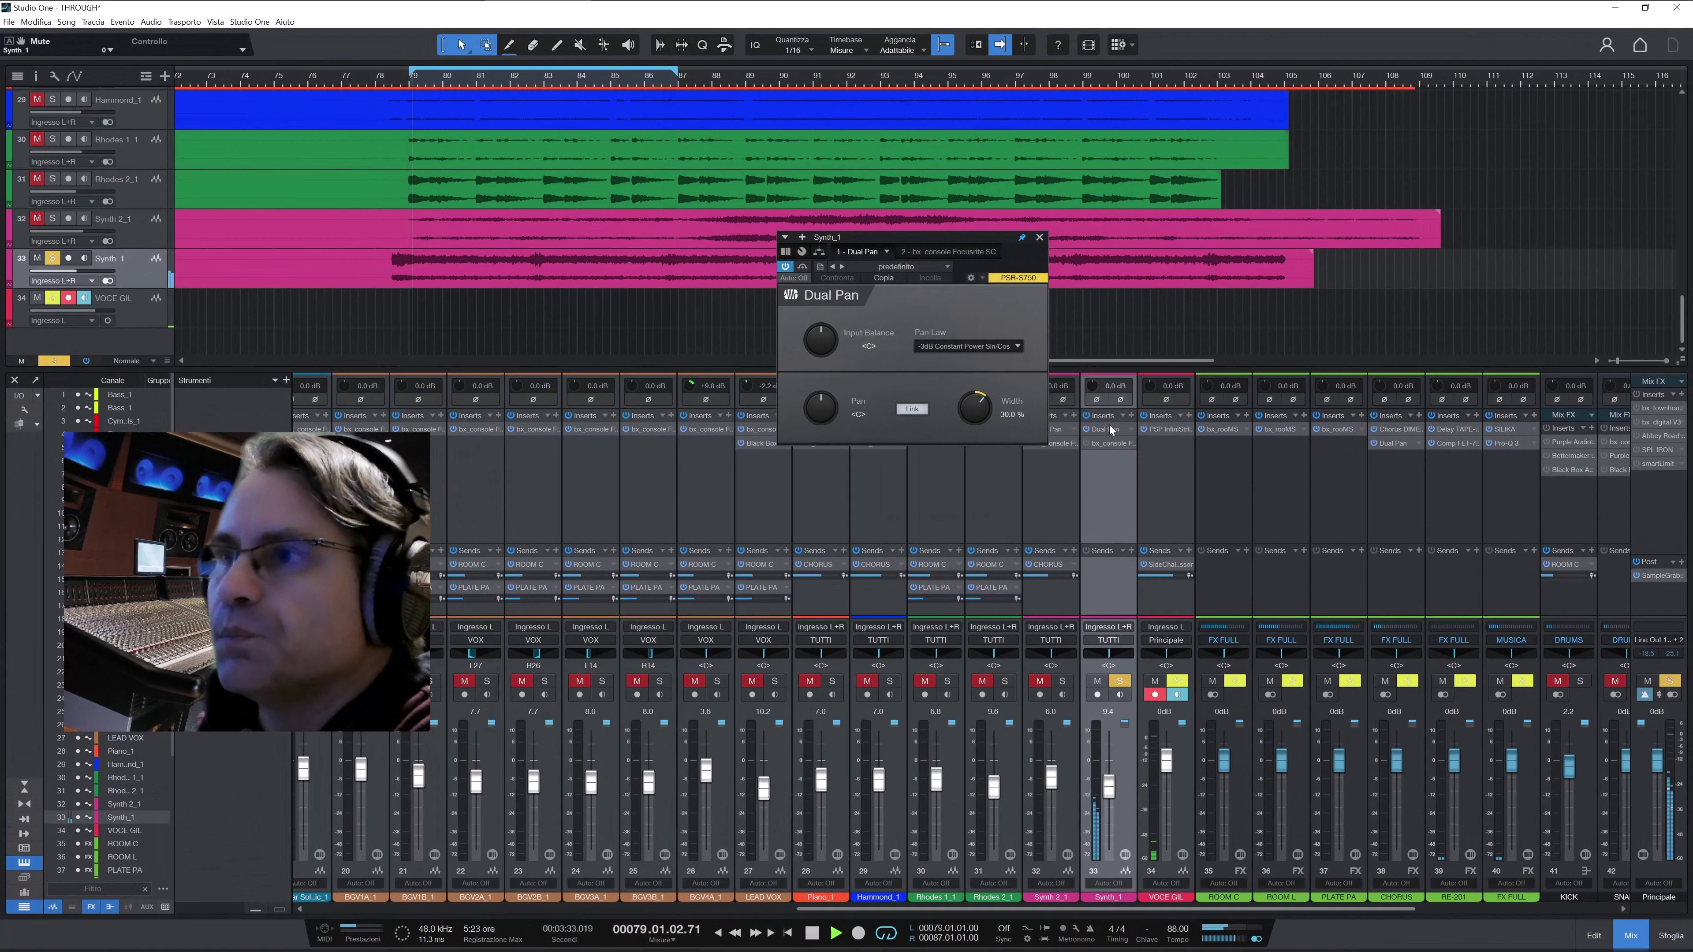
left_click(1040, 237)
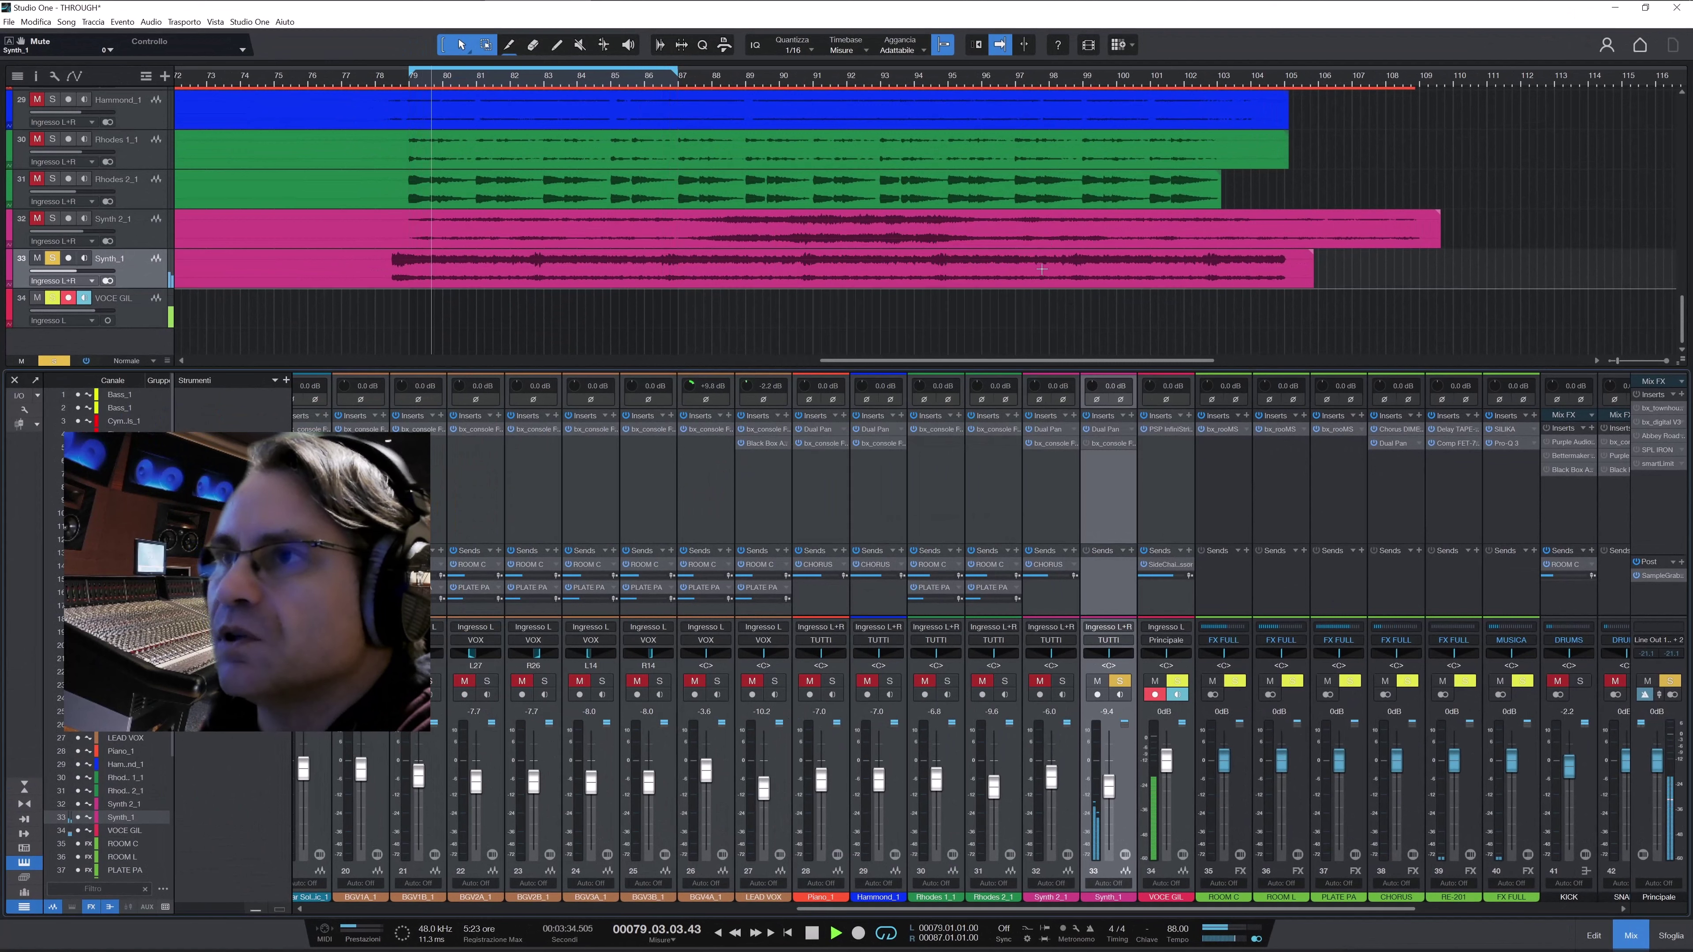
Activate the bx_console Focusrite SC insert on Synth_1, then take the track out of solo with its fader at -10.2 dB
left_click(1112, 445)
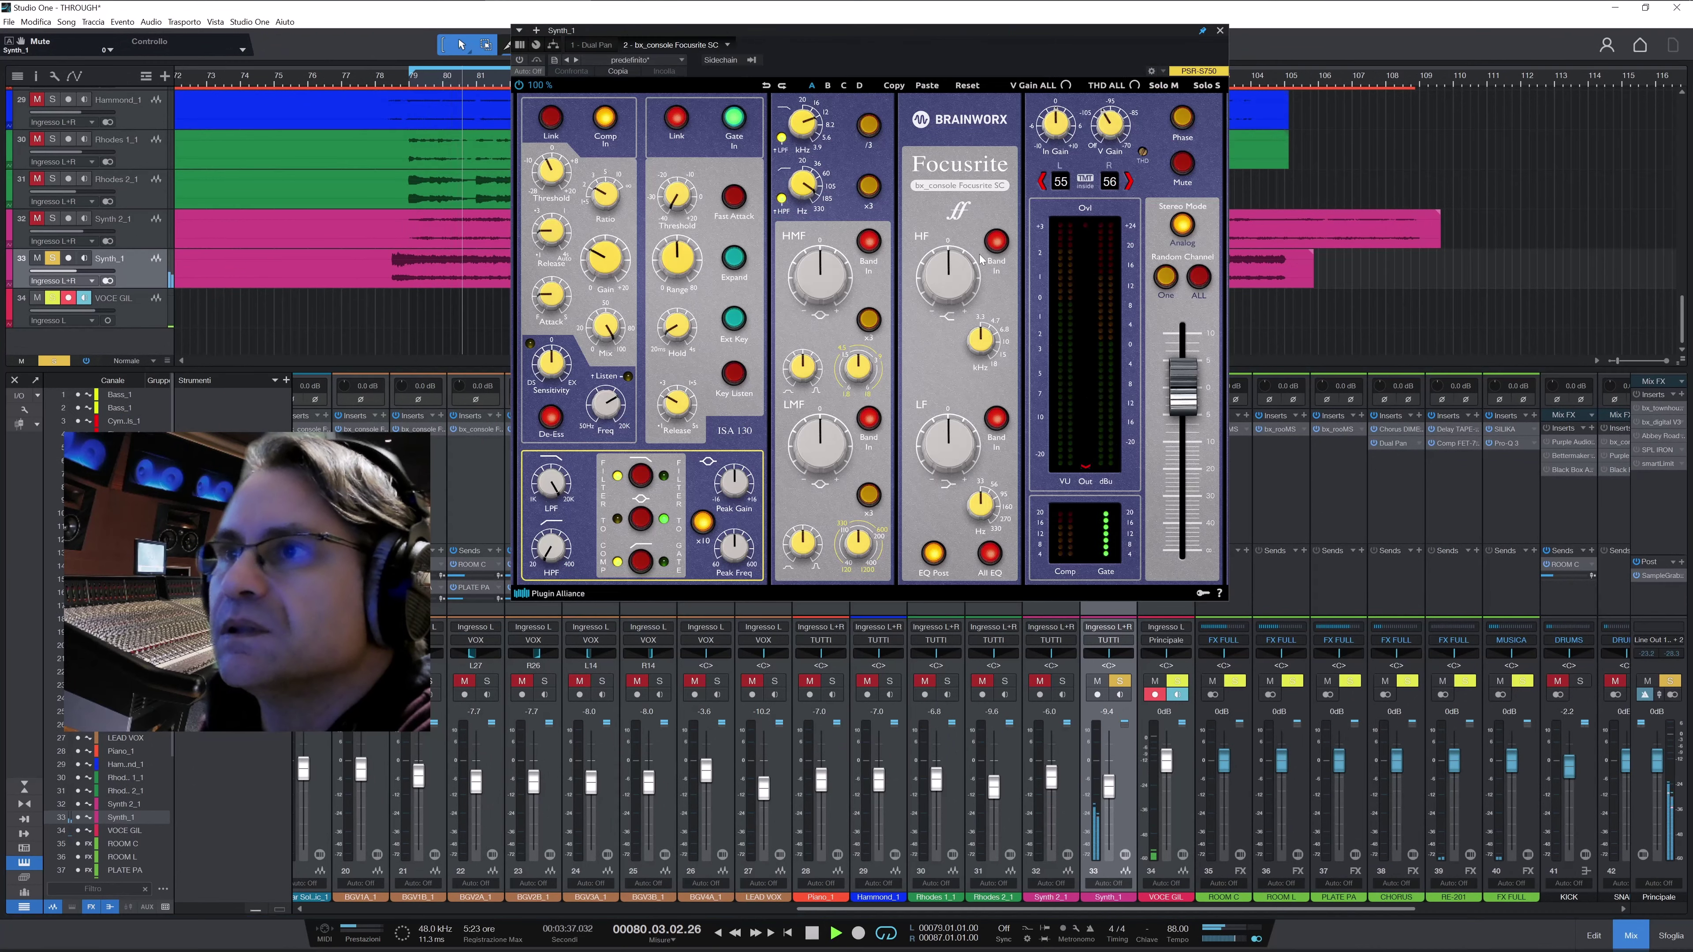
left_click(521, 61)
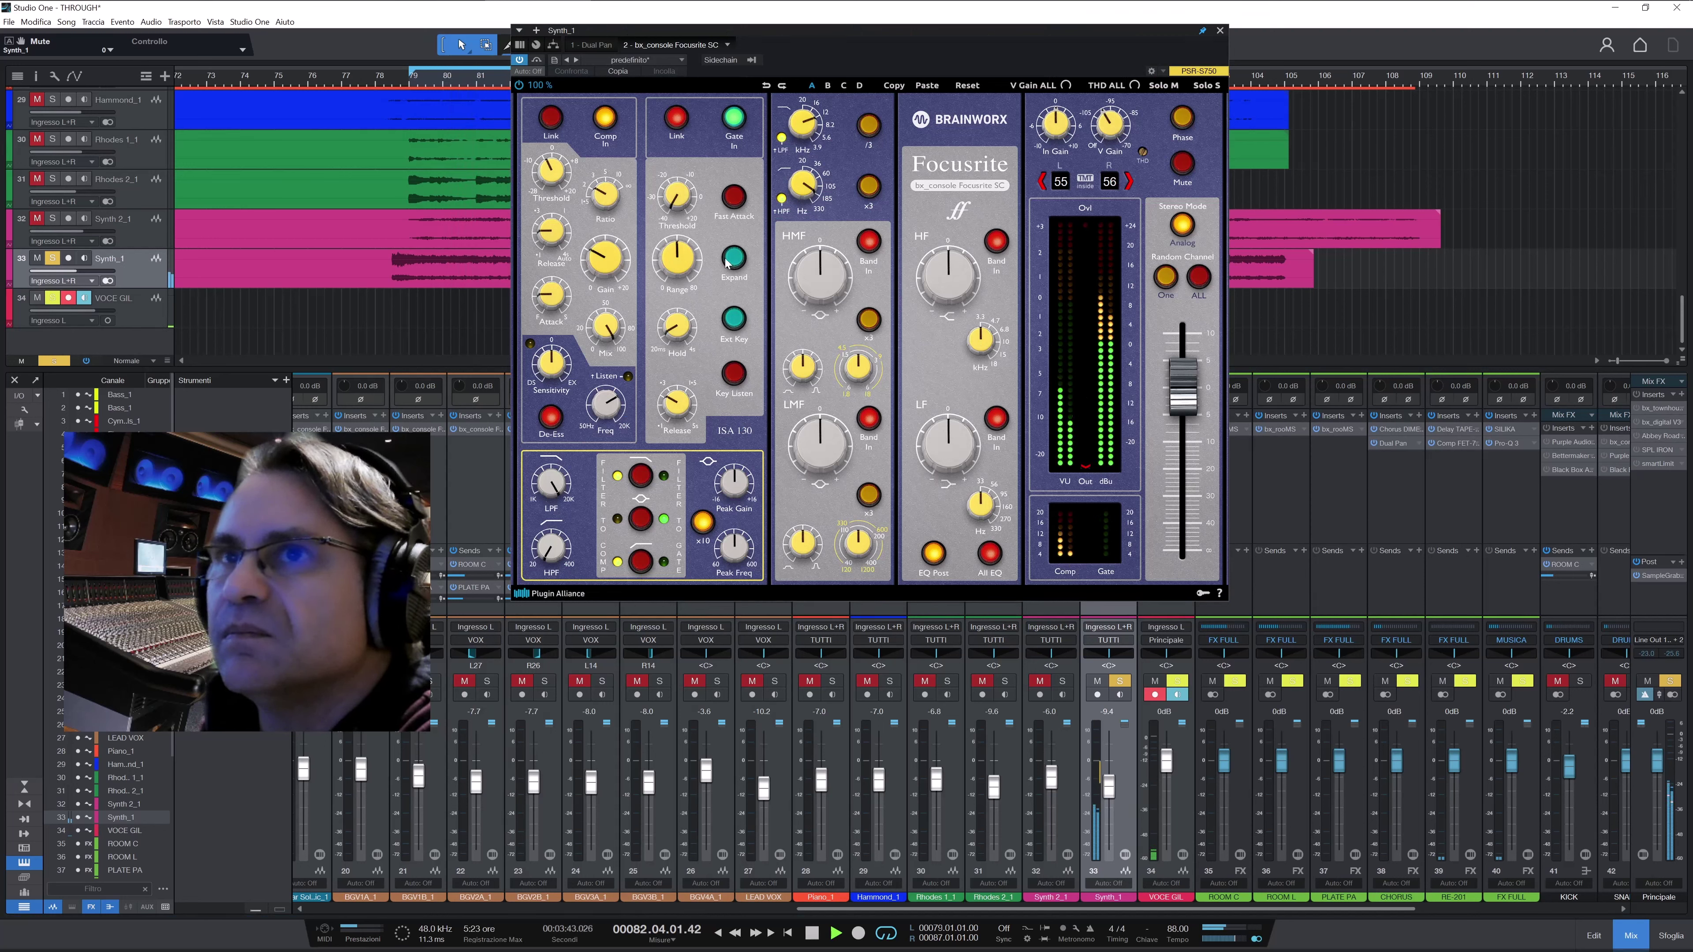
left_click(1220, 31)
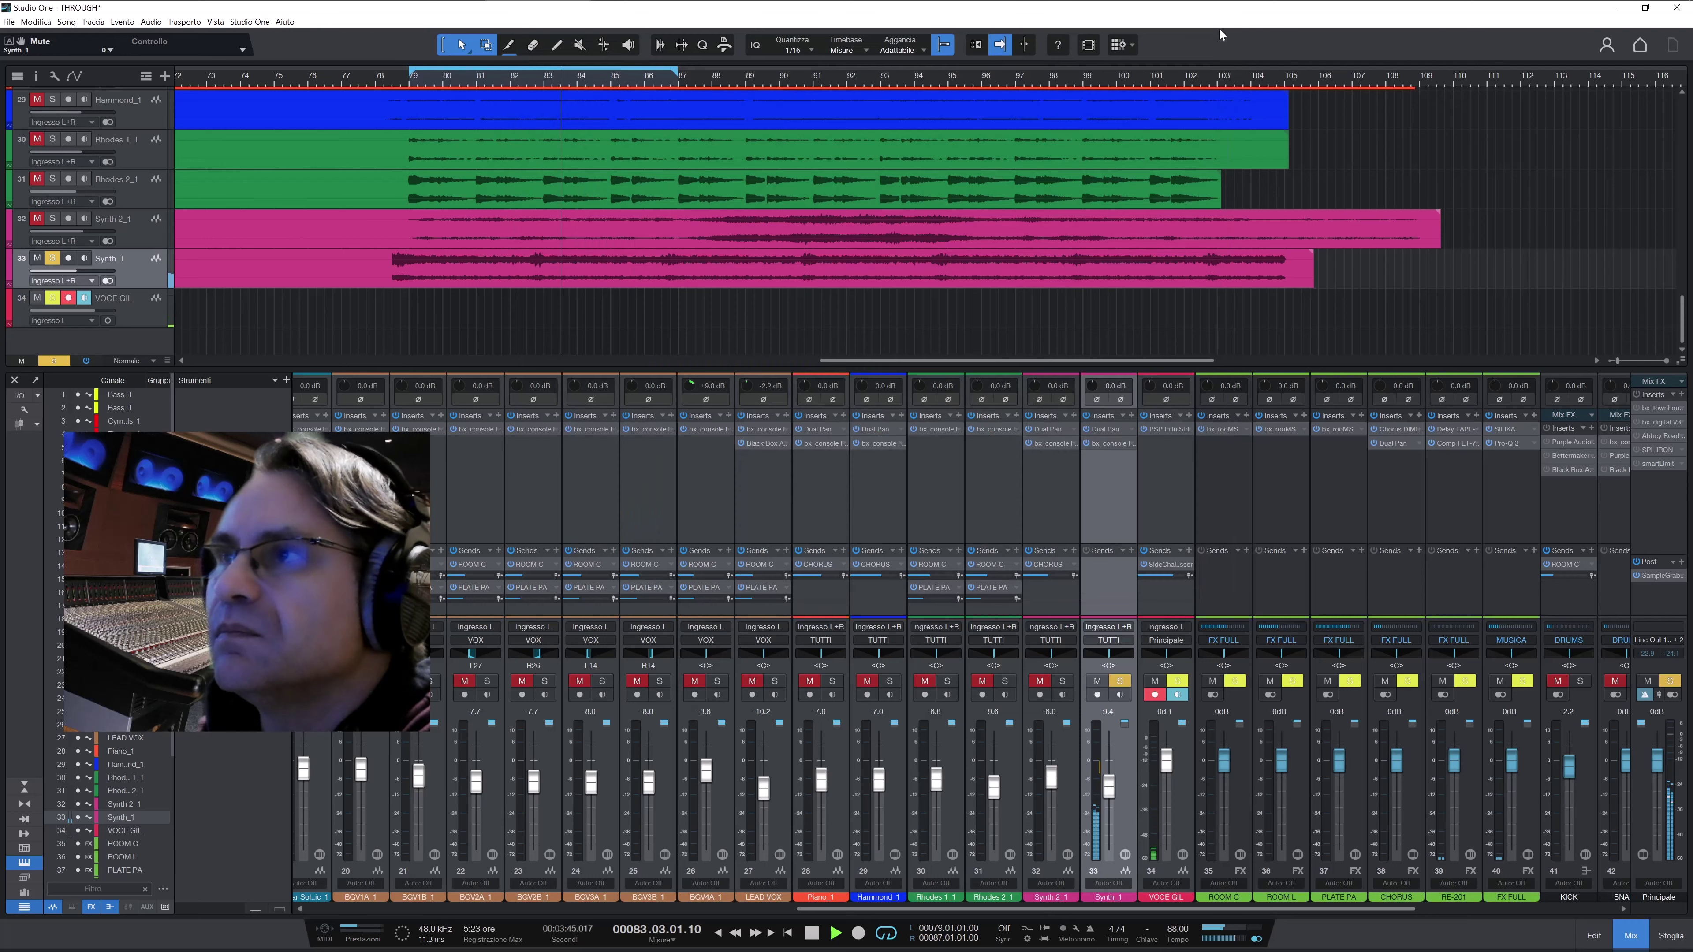
left_click(1120, 681)
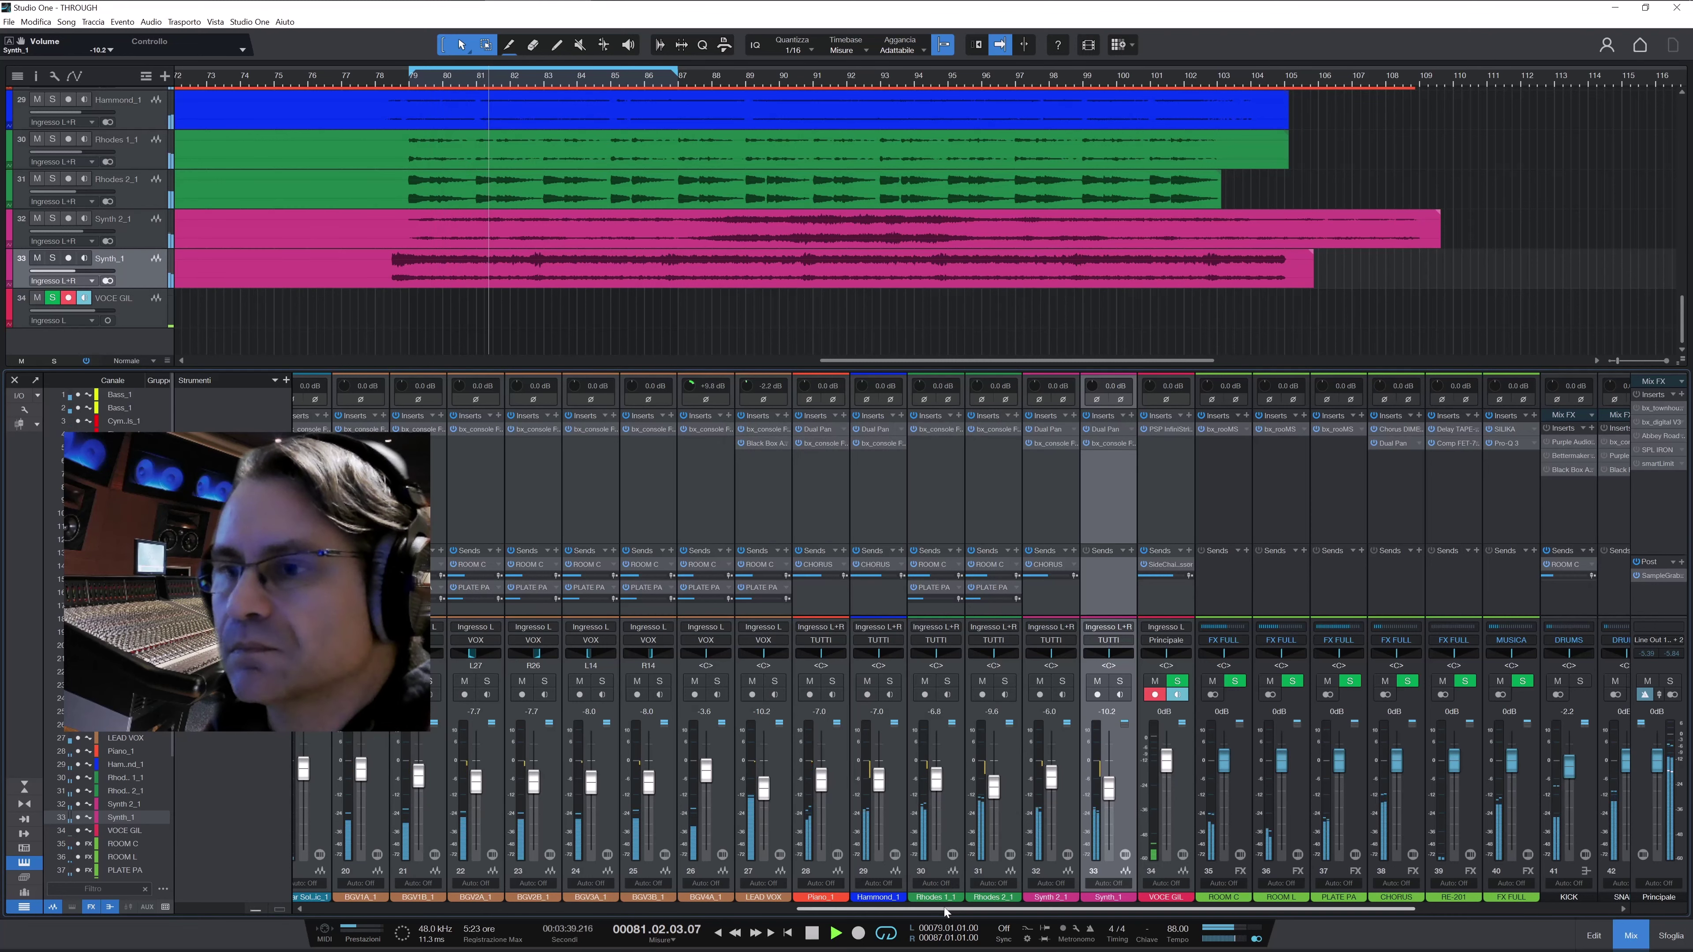
Select all instrument and vocal channels in the mixer from the first Bass_1 through Synth_1
left_click_drag(944, 908, 432, 868)
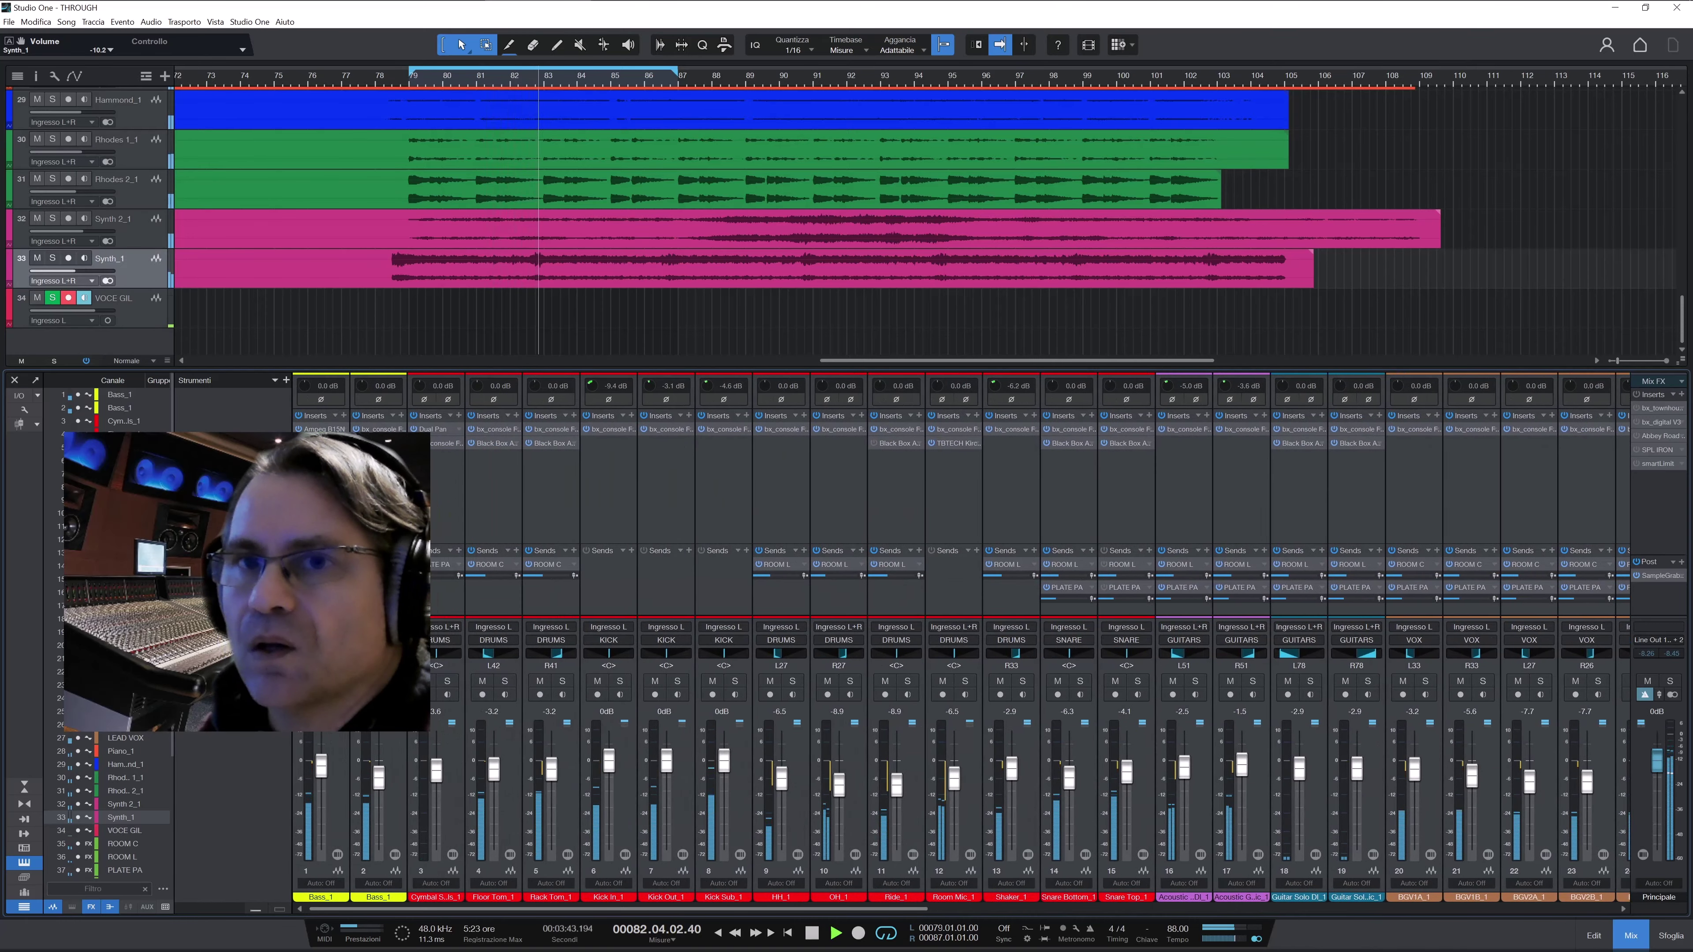
left_click(313, 866)
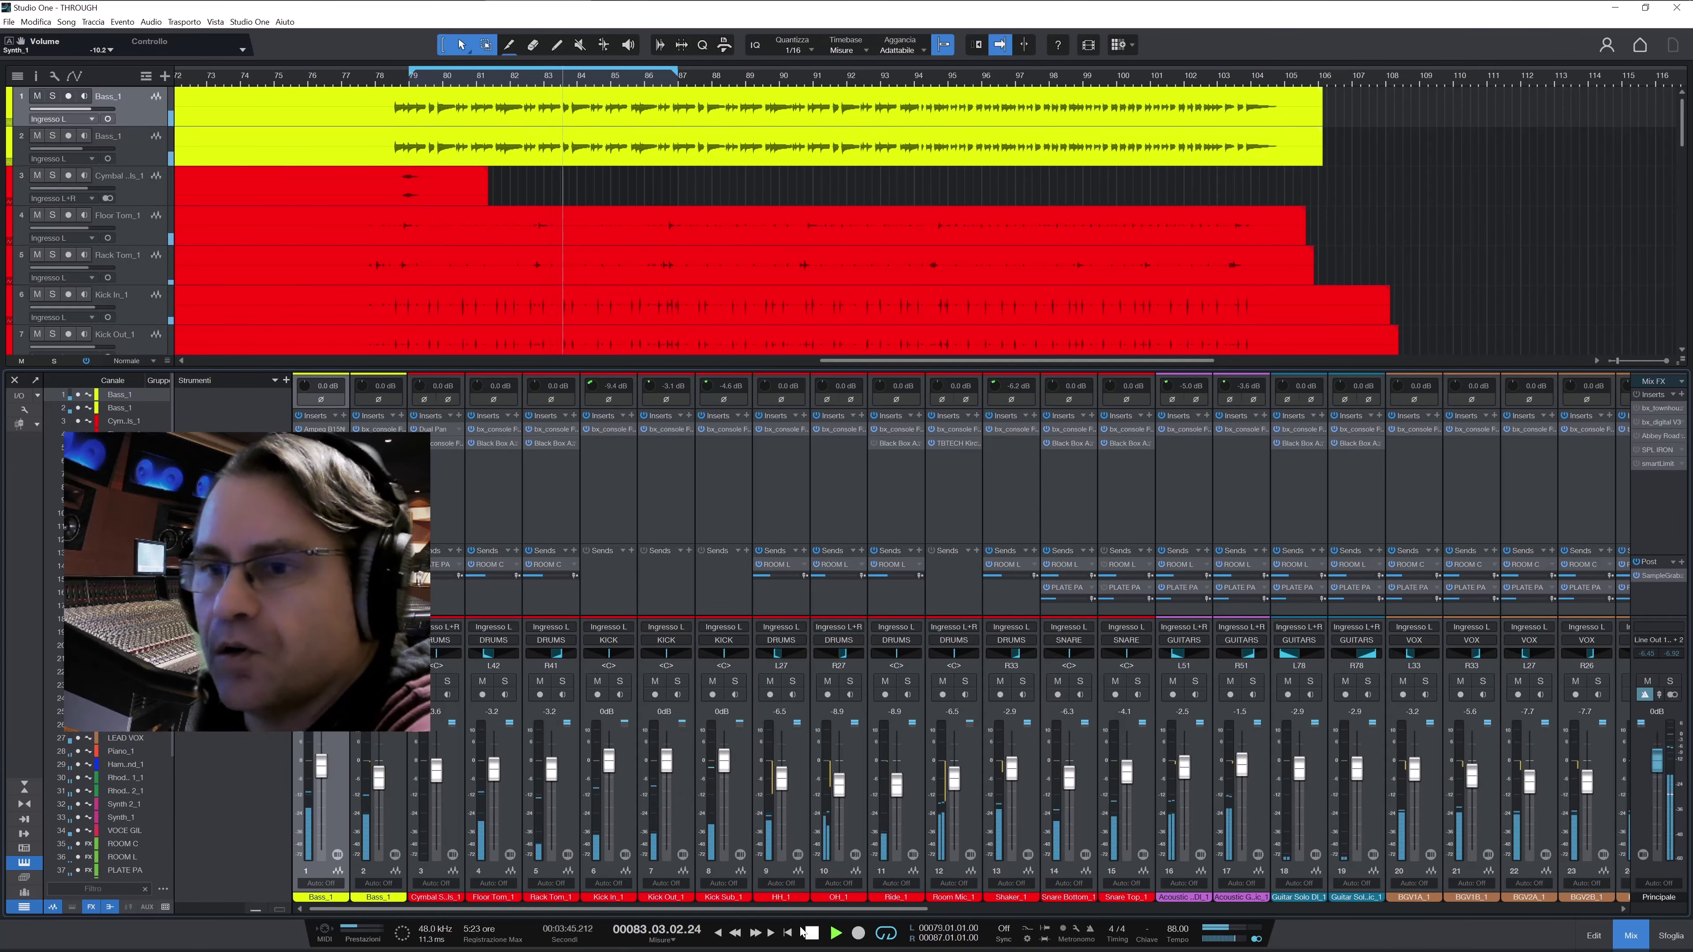
left_click_drag(809, 909, 1252, 937)
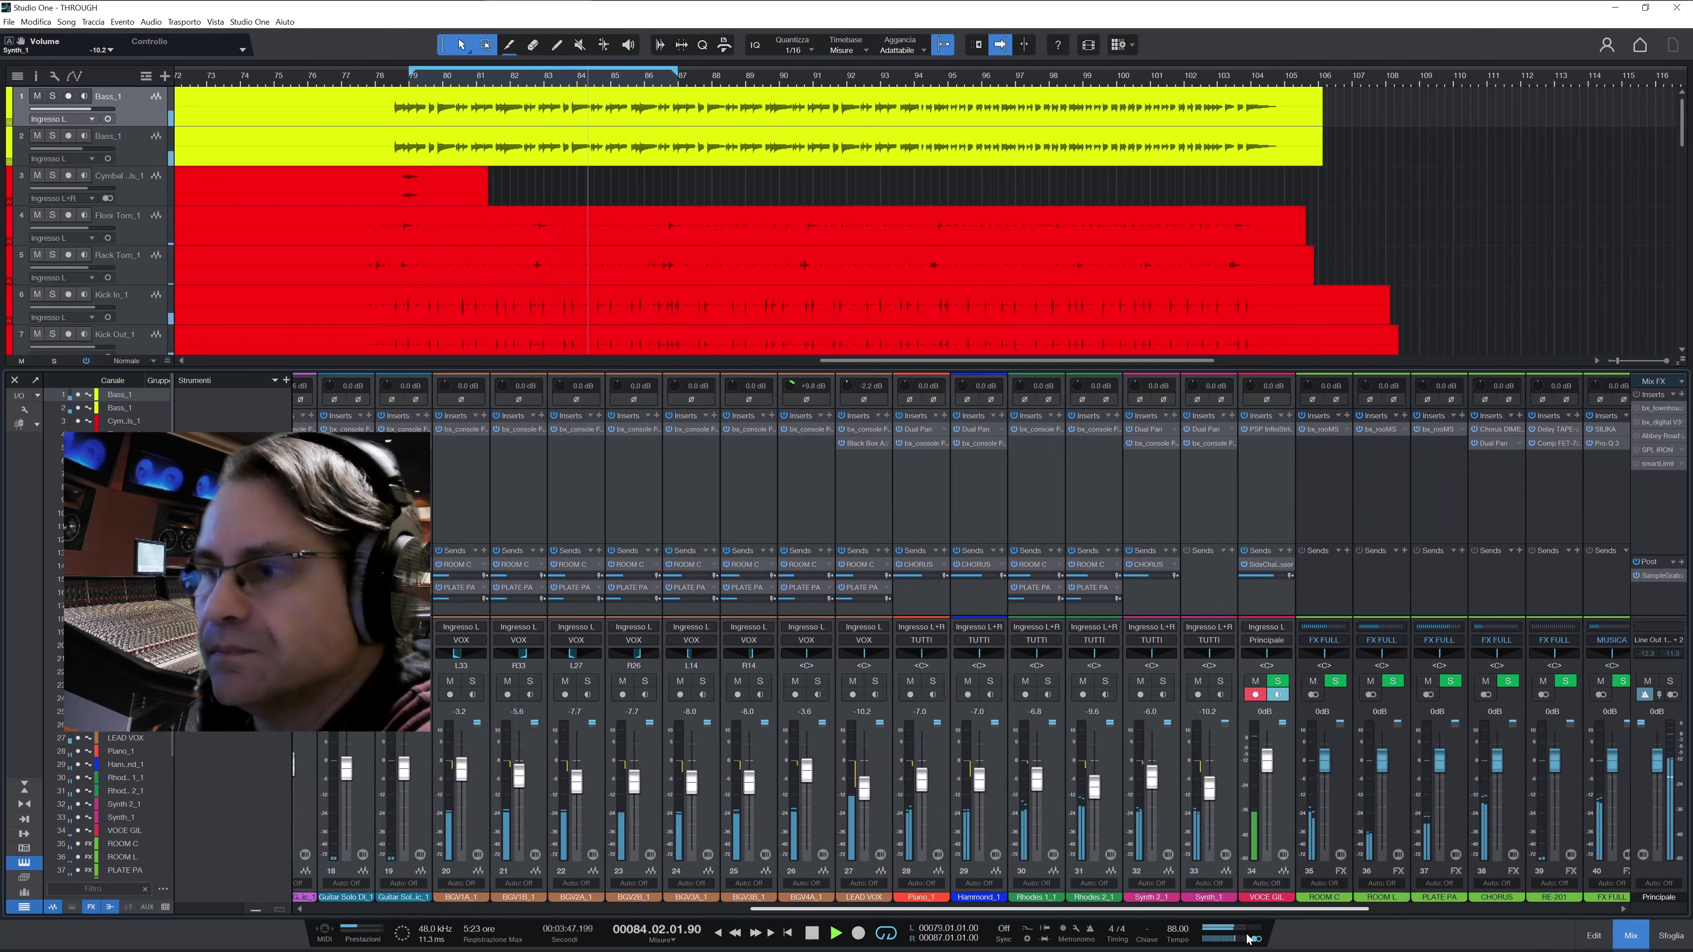
left_click(1210, 526)
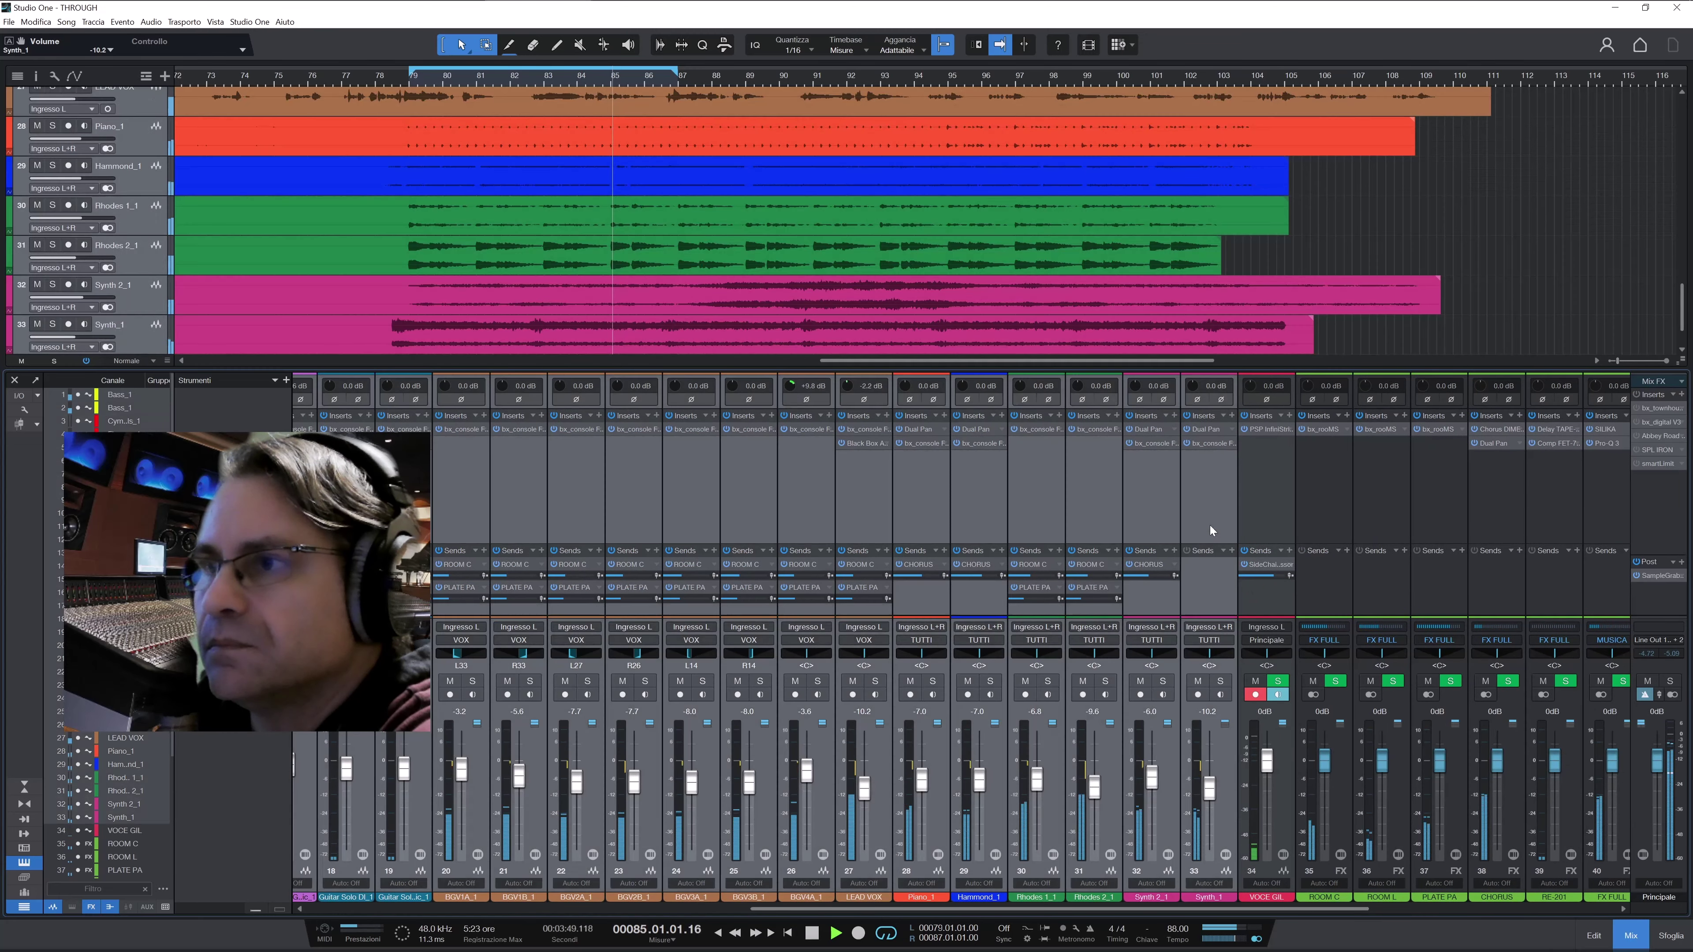
mouse_move(1102, 908)
left_mouse_down()
mouse_move(582, 905)
mouse_move(1104, 918)
left_mouse_up()
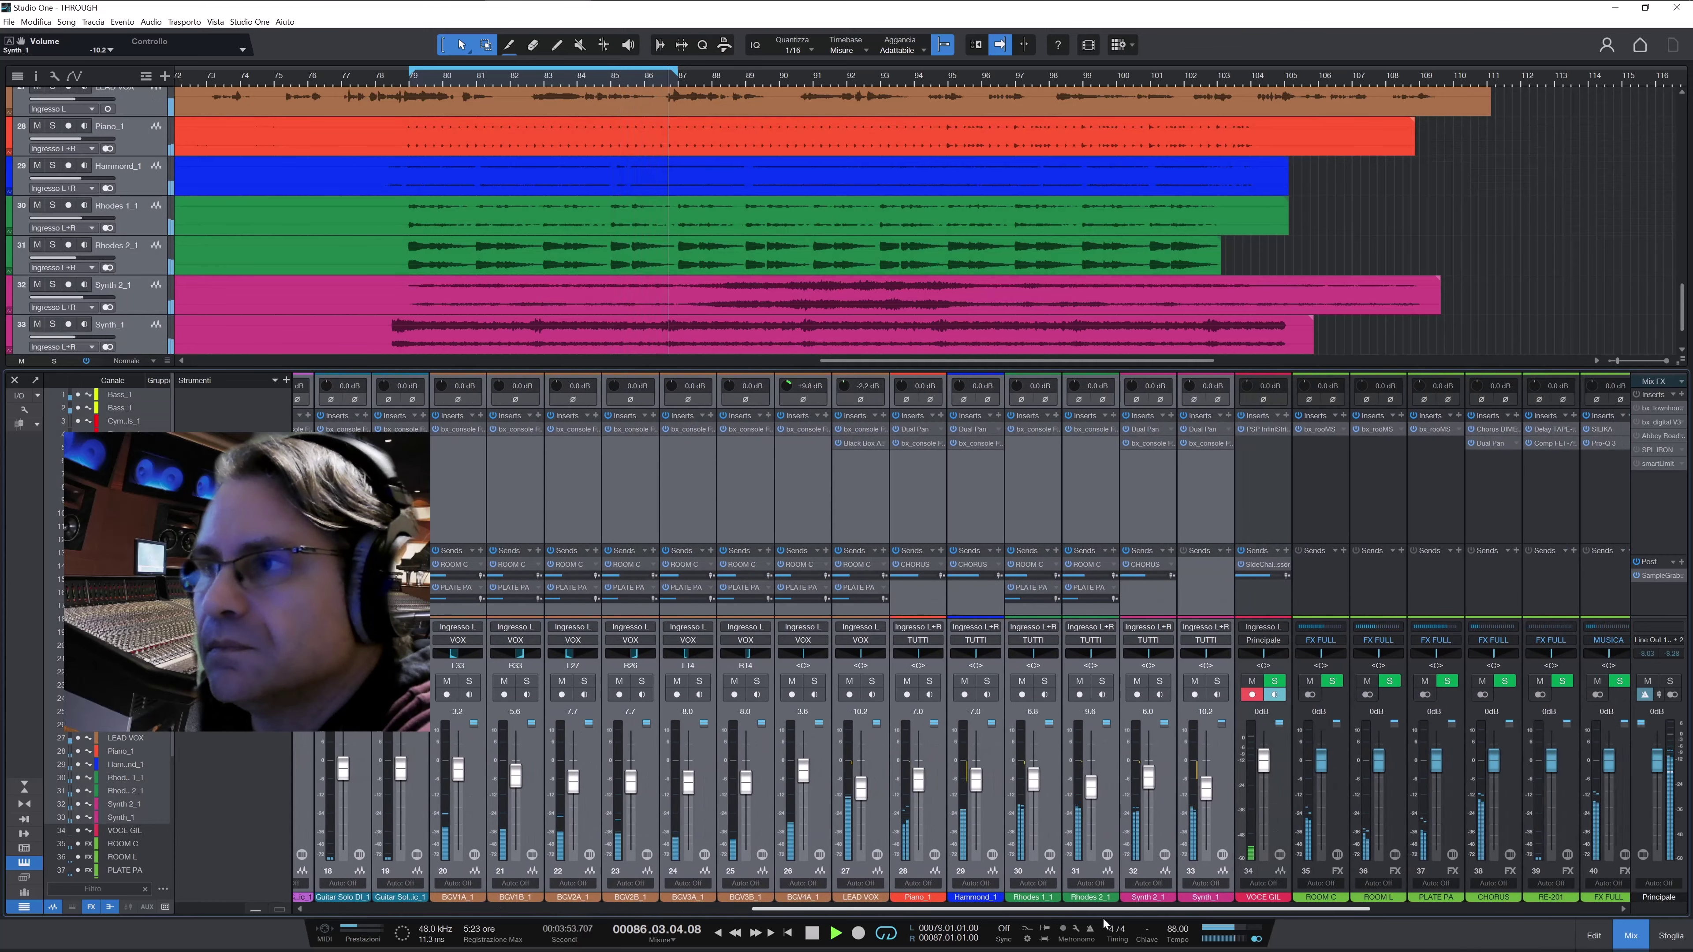
Bypass and reactivate the inserts of all selected channels twice to compare the mix, and finish with only Hammond_1 selected
left_click(1184, 416)
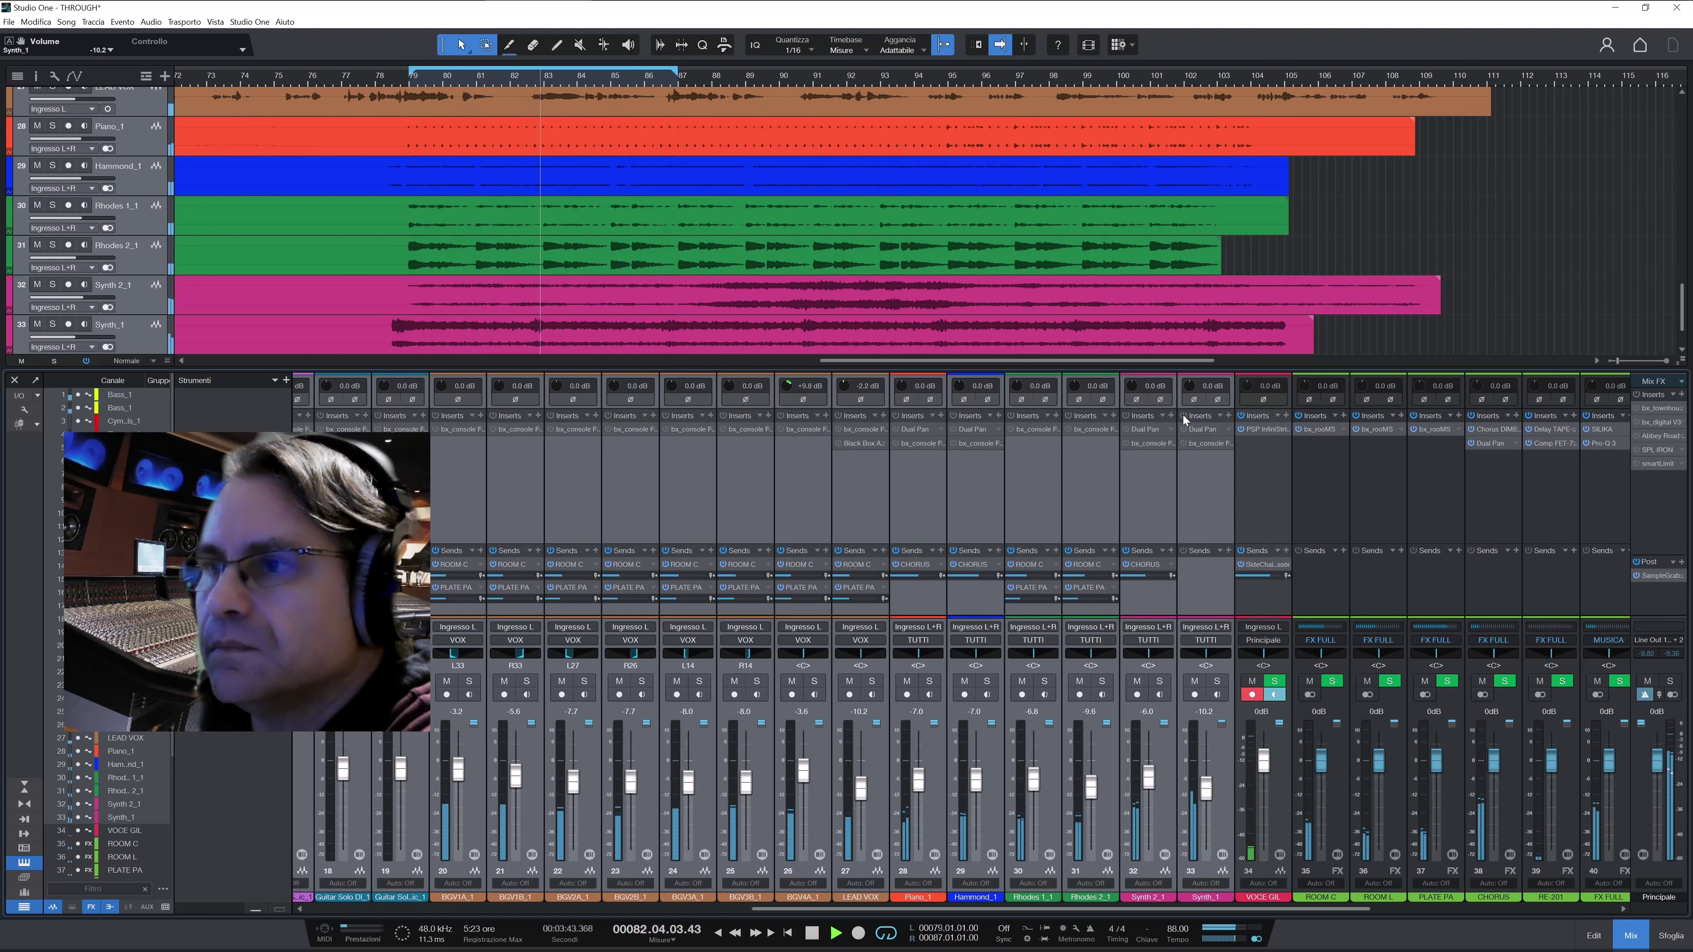
left_click(1182, 415)
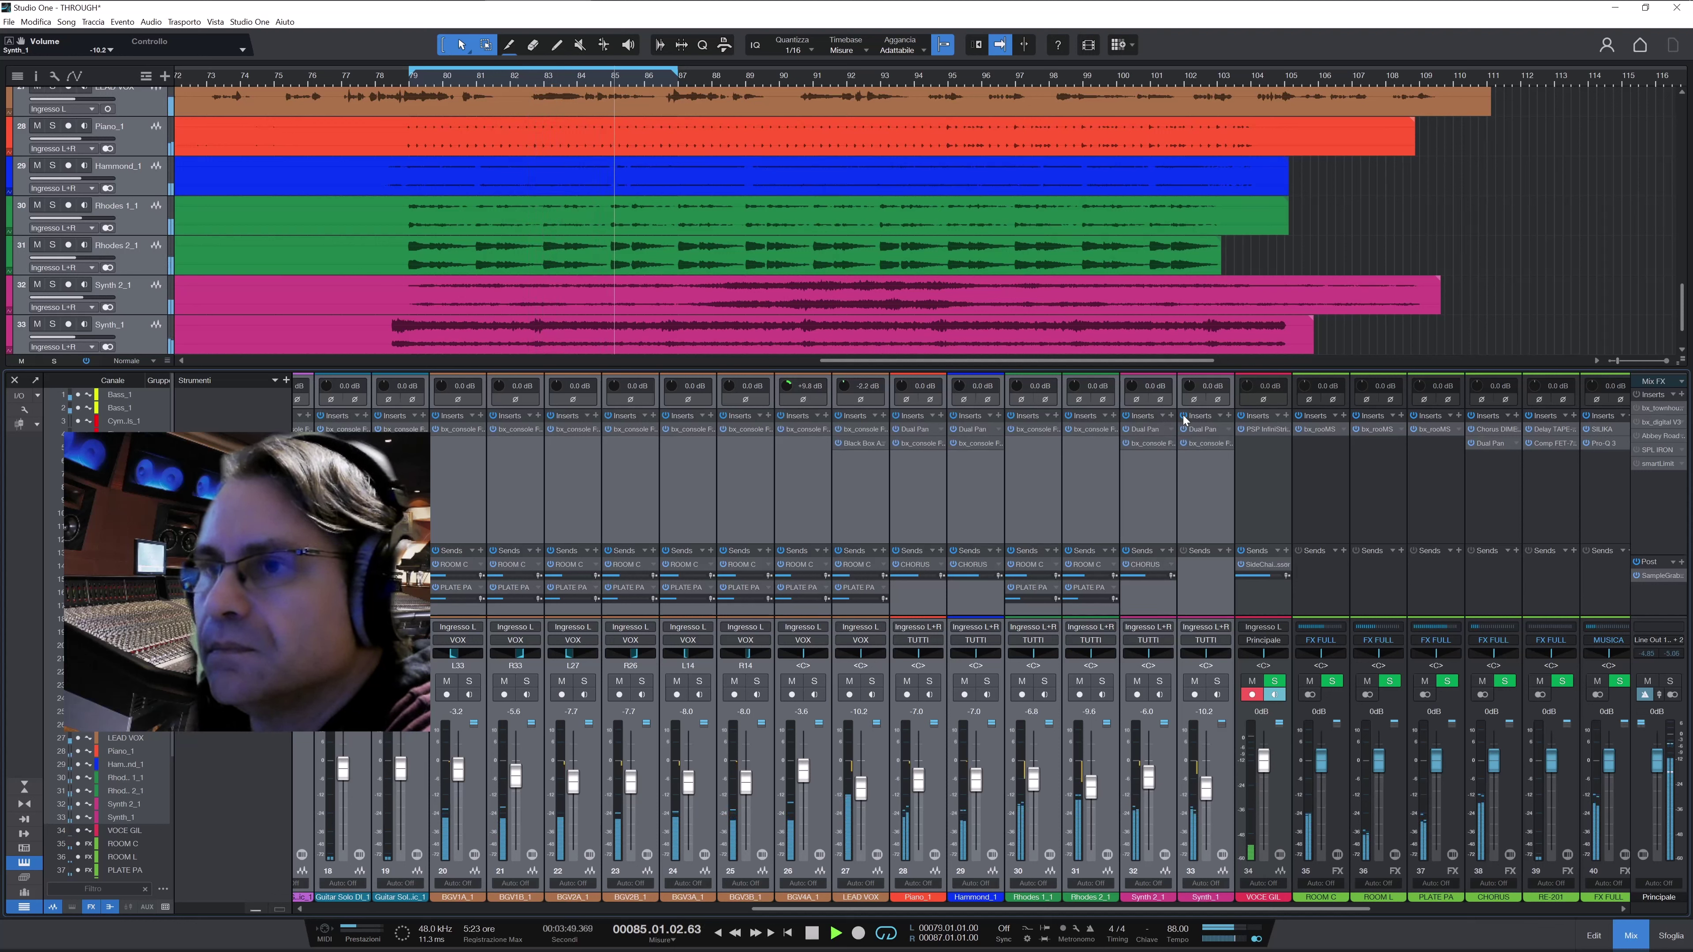
left_click(1183, 415)
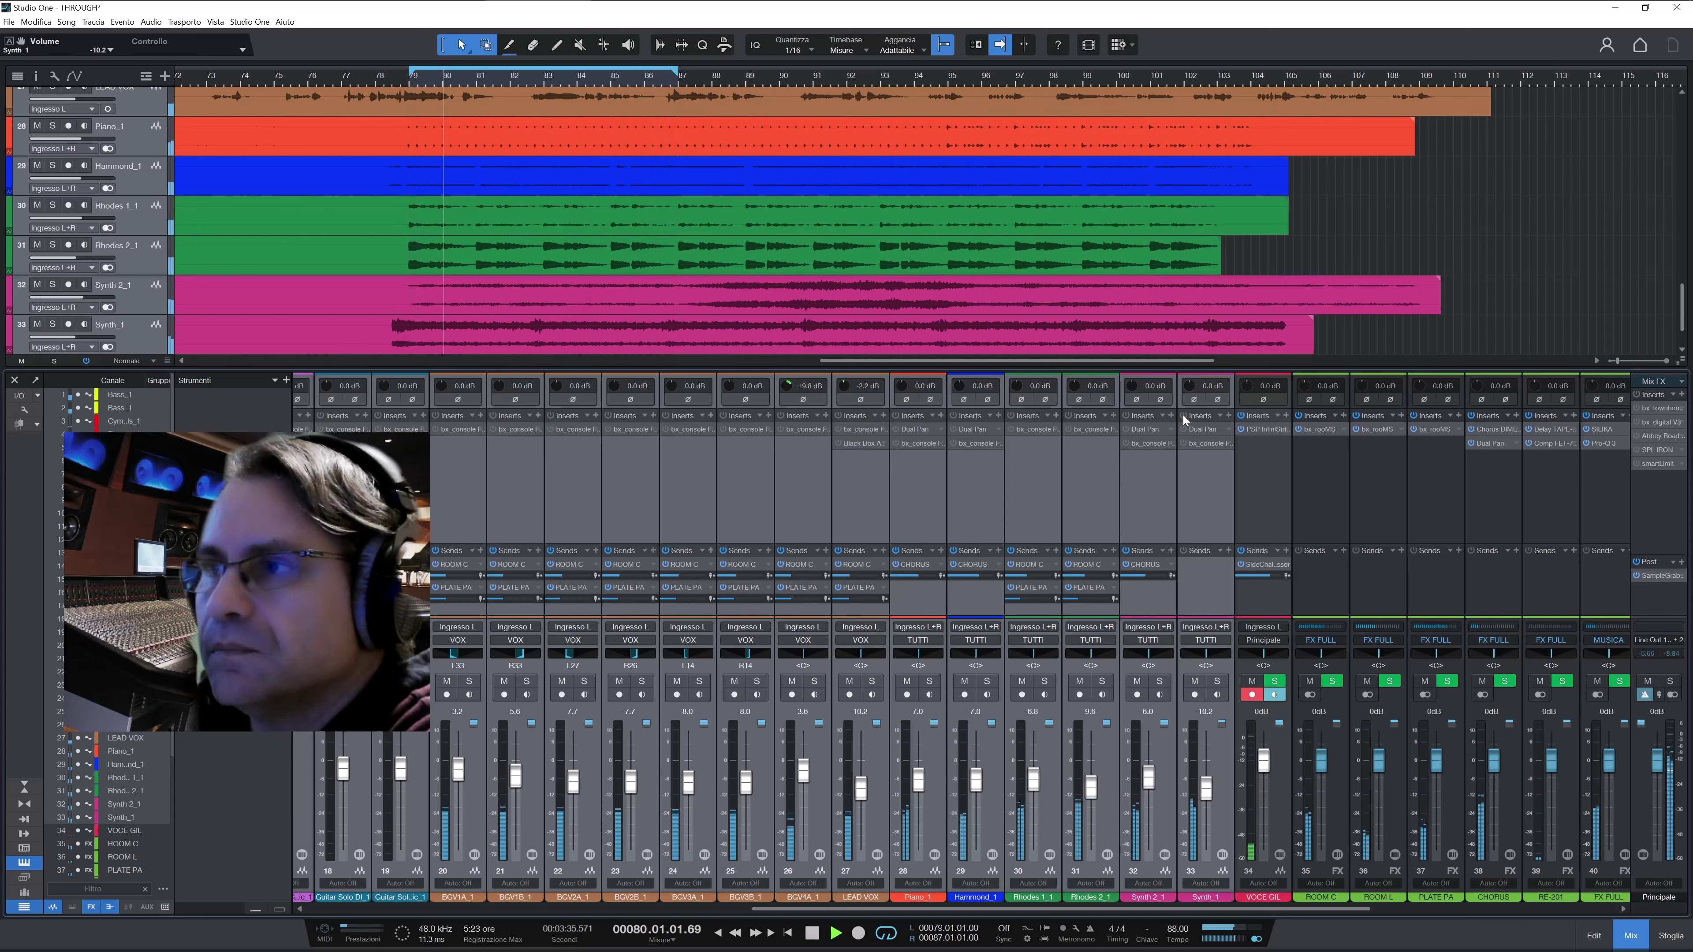
left_click(1182, 415)
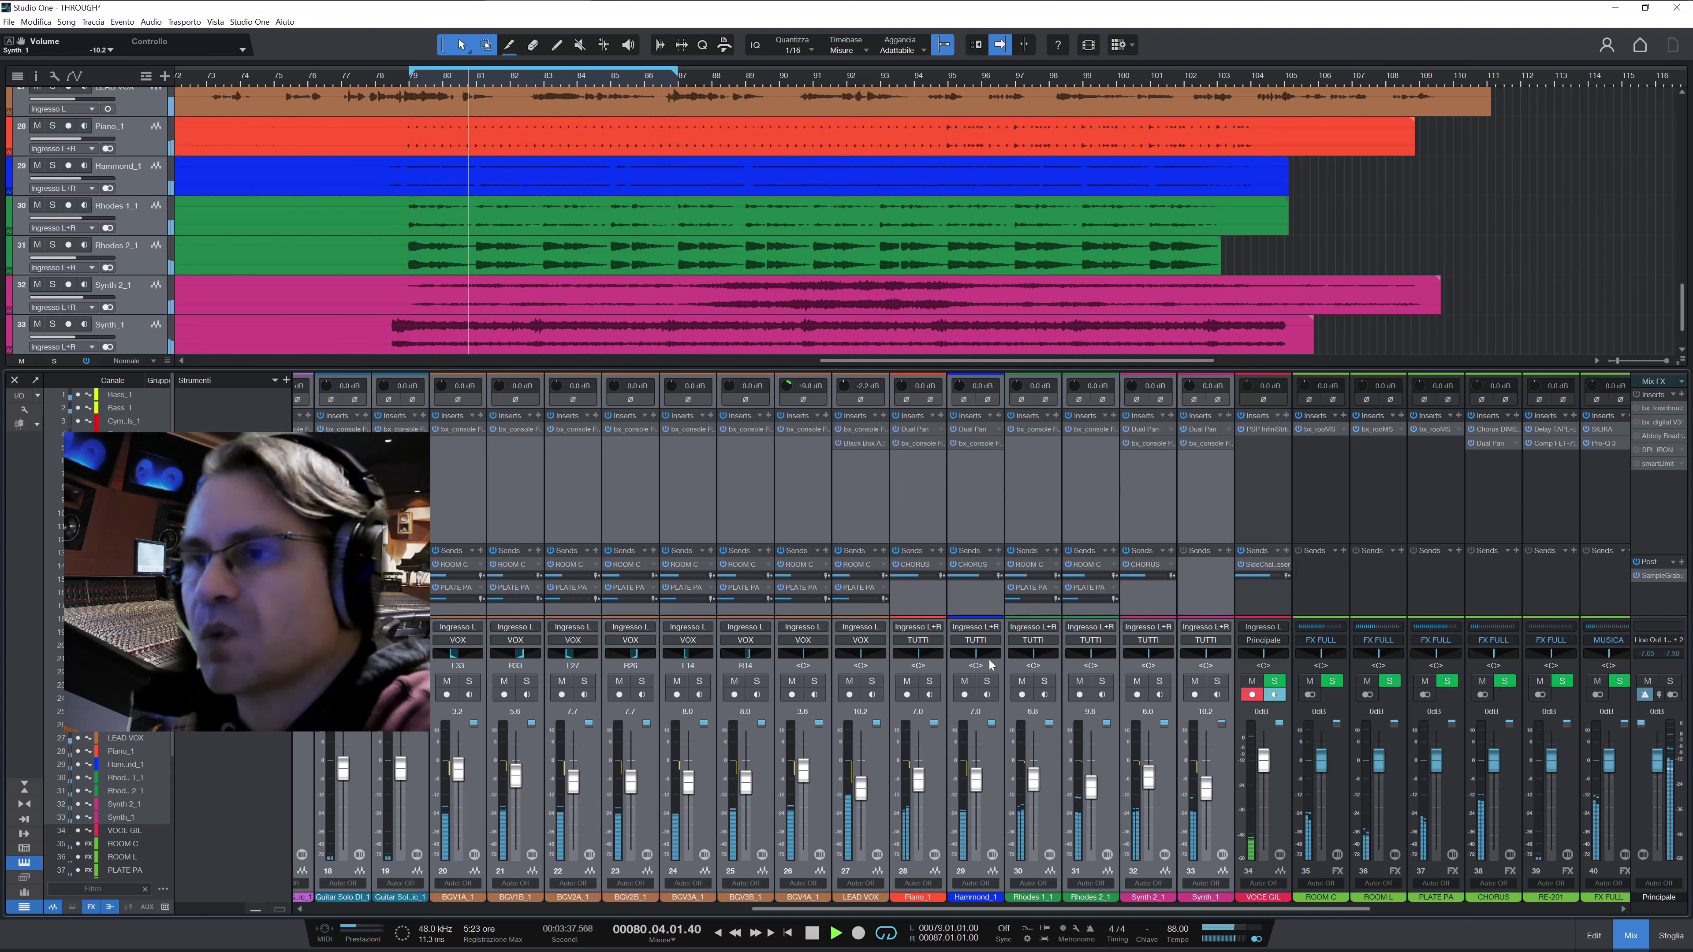
left_click(963, 527)
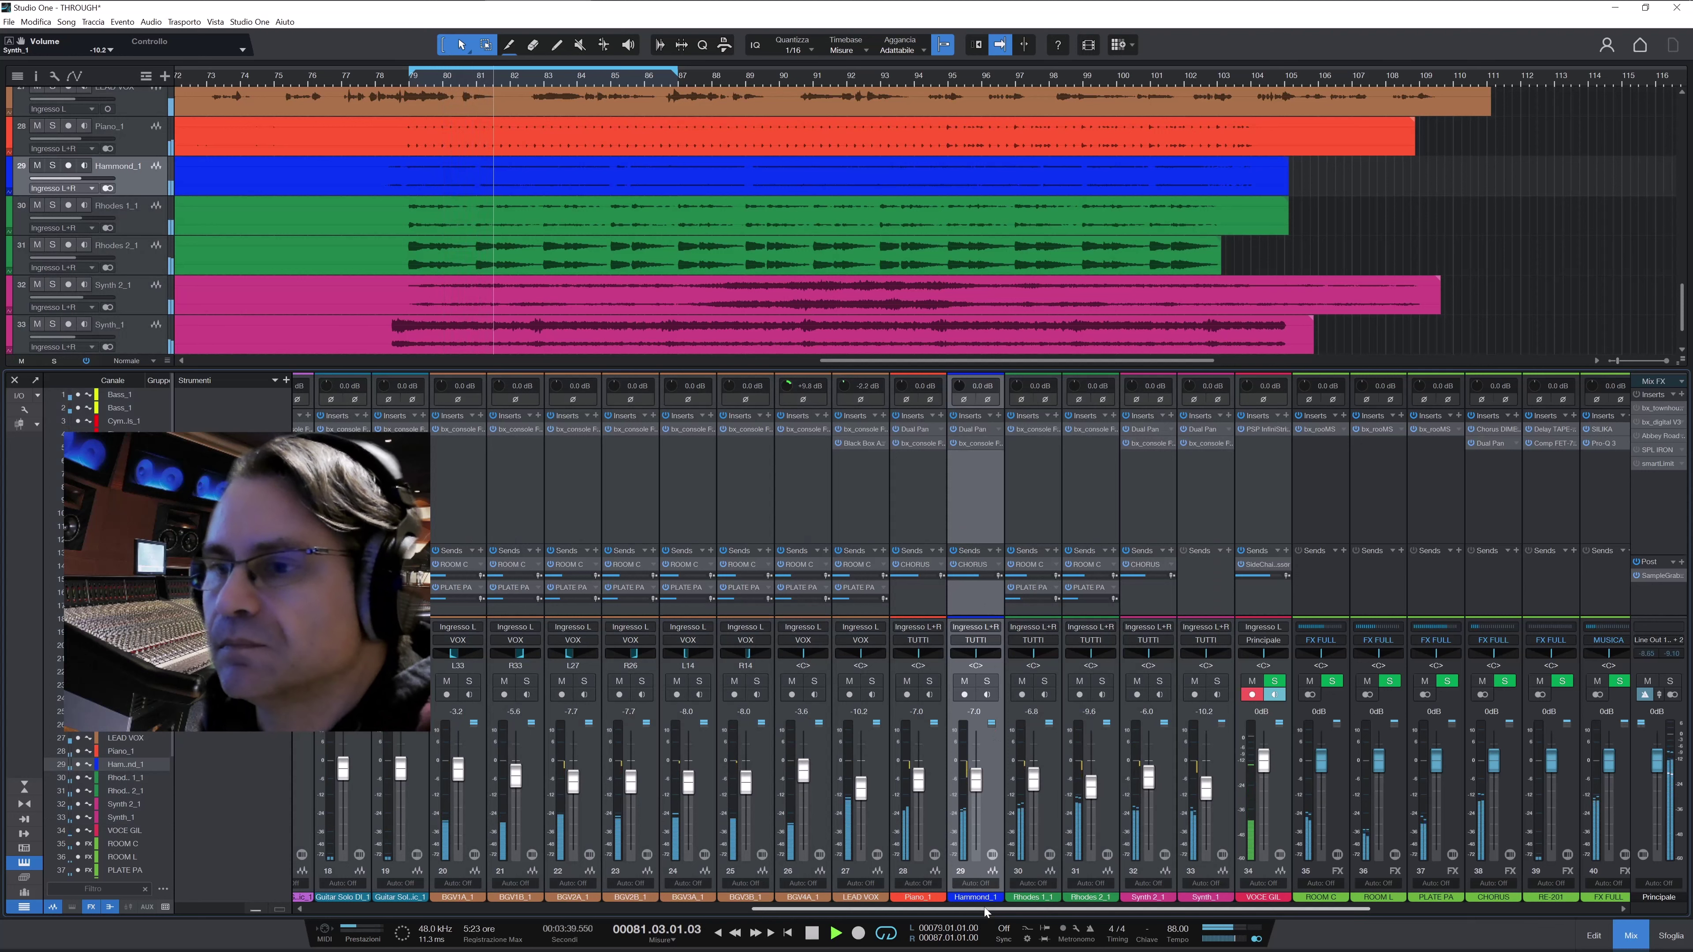
Mute the MUSICA bus
left_click_drag(984, 907, 1282, 919)
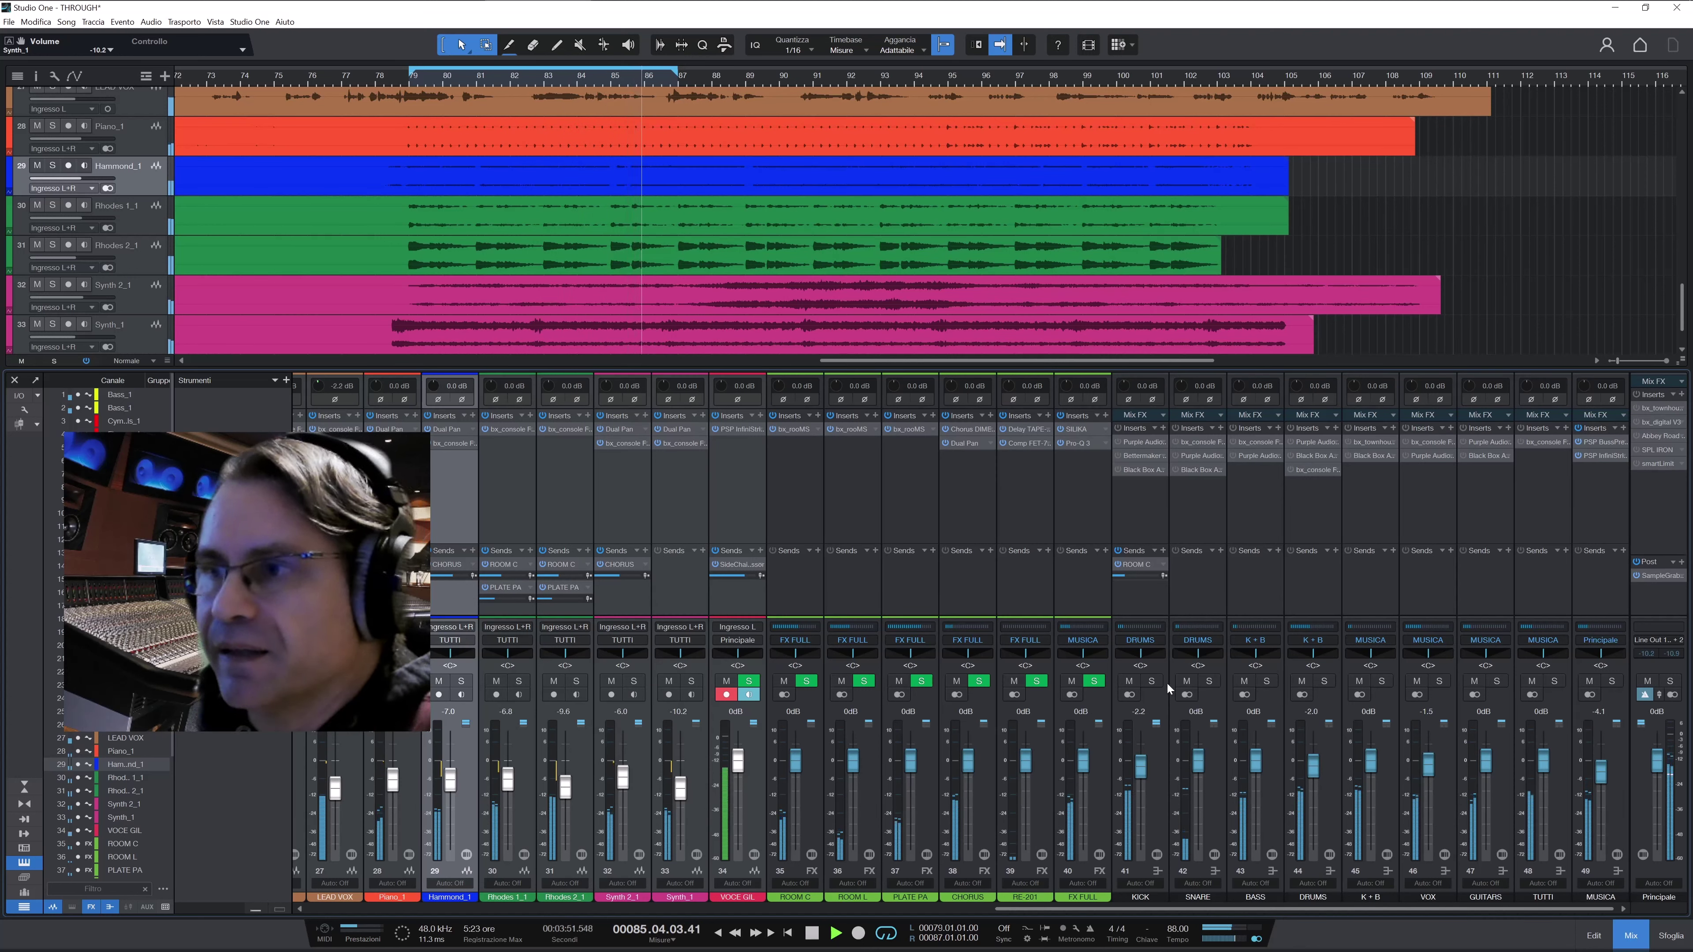
left_click(1589, 680)
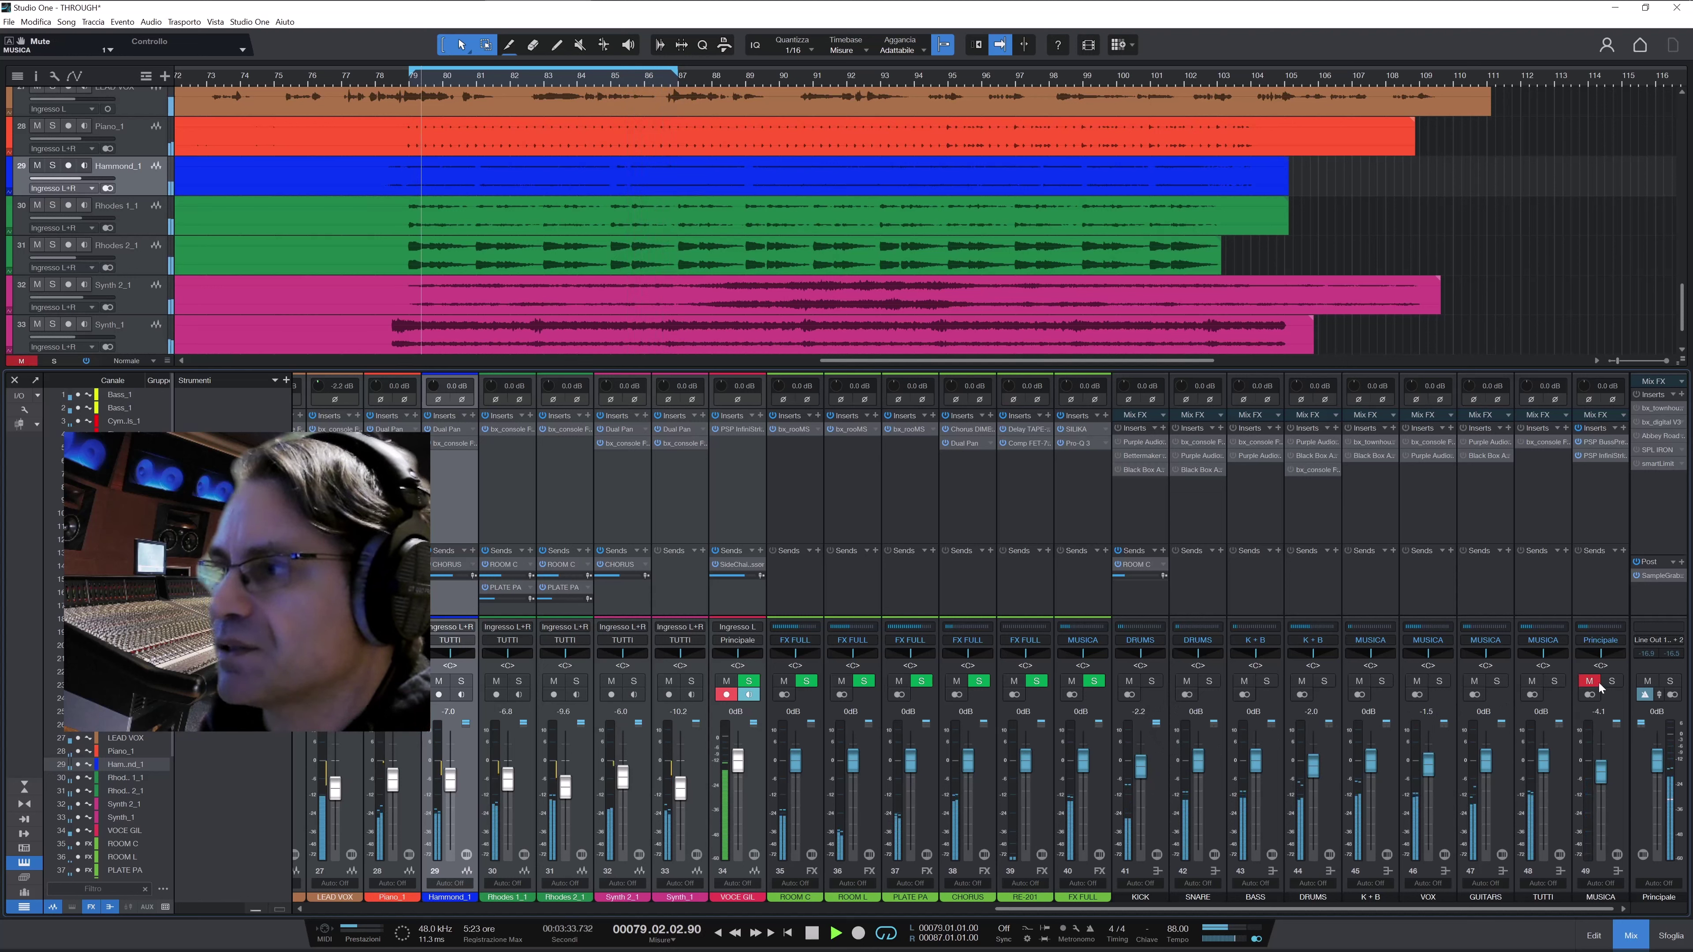
Unmute the MUSICA bus and mute the TUTTI, GUITARS, VOX, K+B, BASS and FX FULL buses
left_click(1532, 681)
left_click(1475, 682)
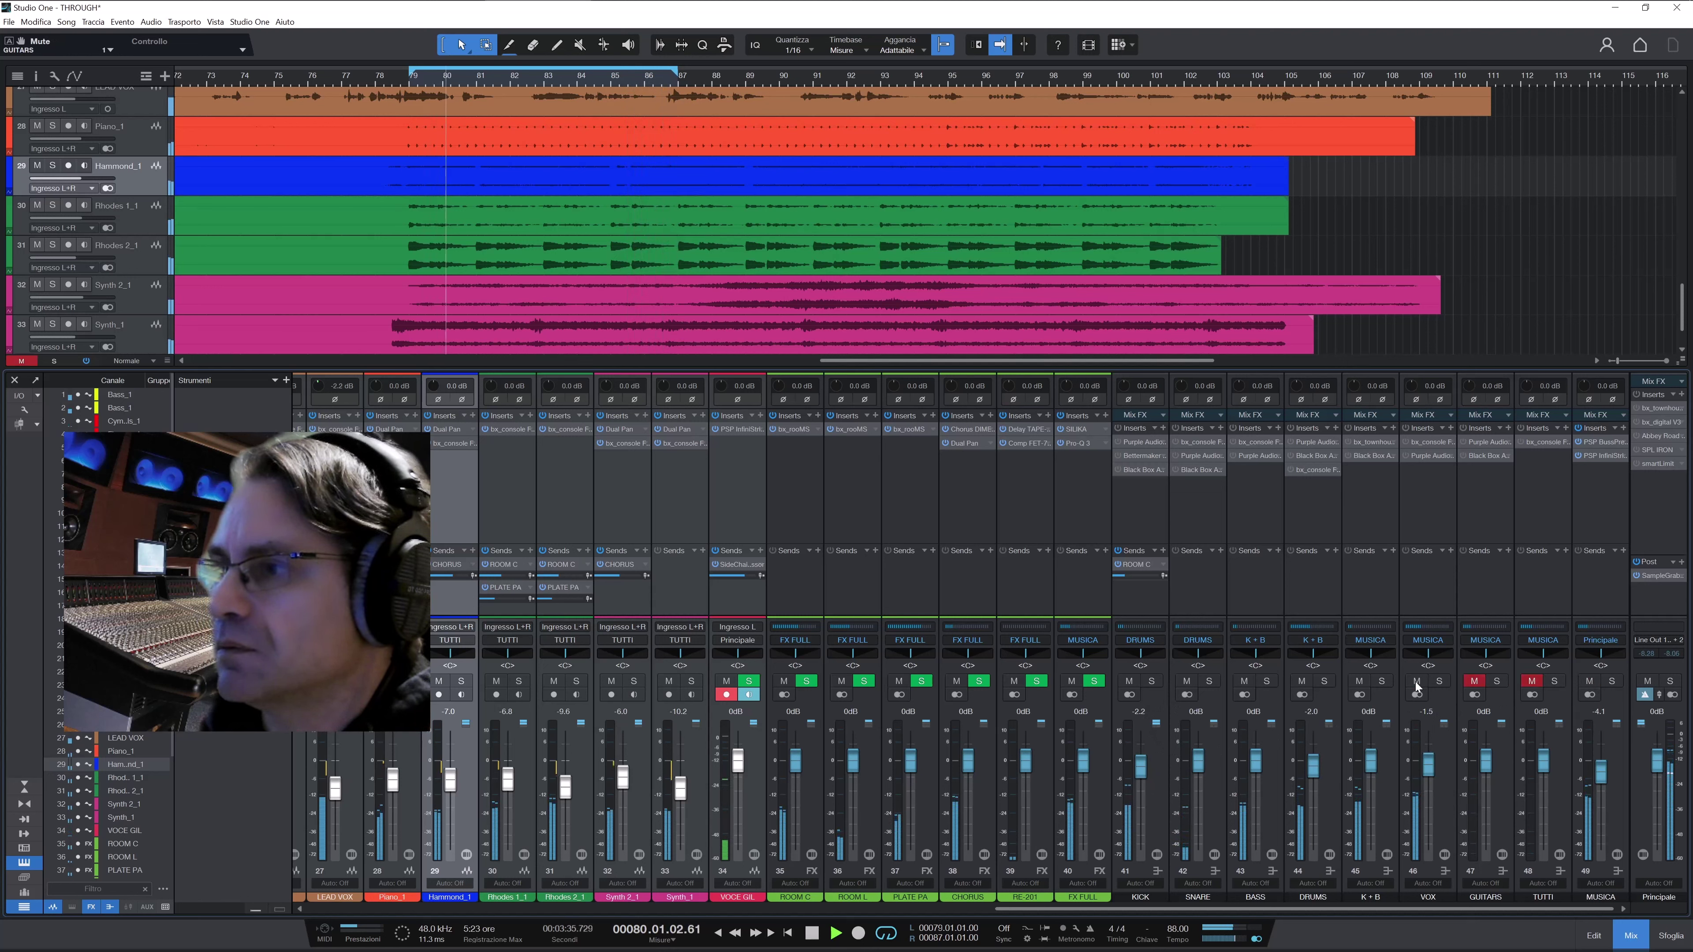
left_click(1417, 682)
left_click(1359, 682)
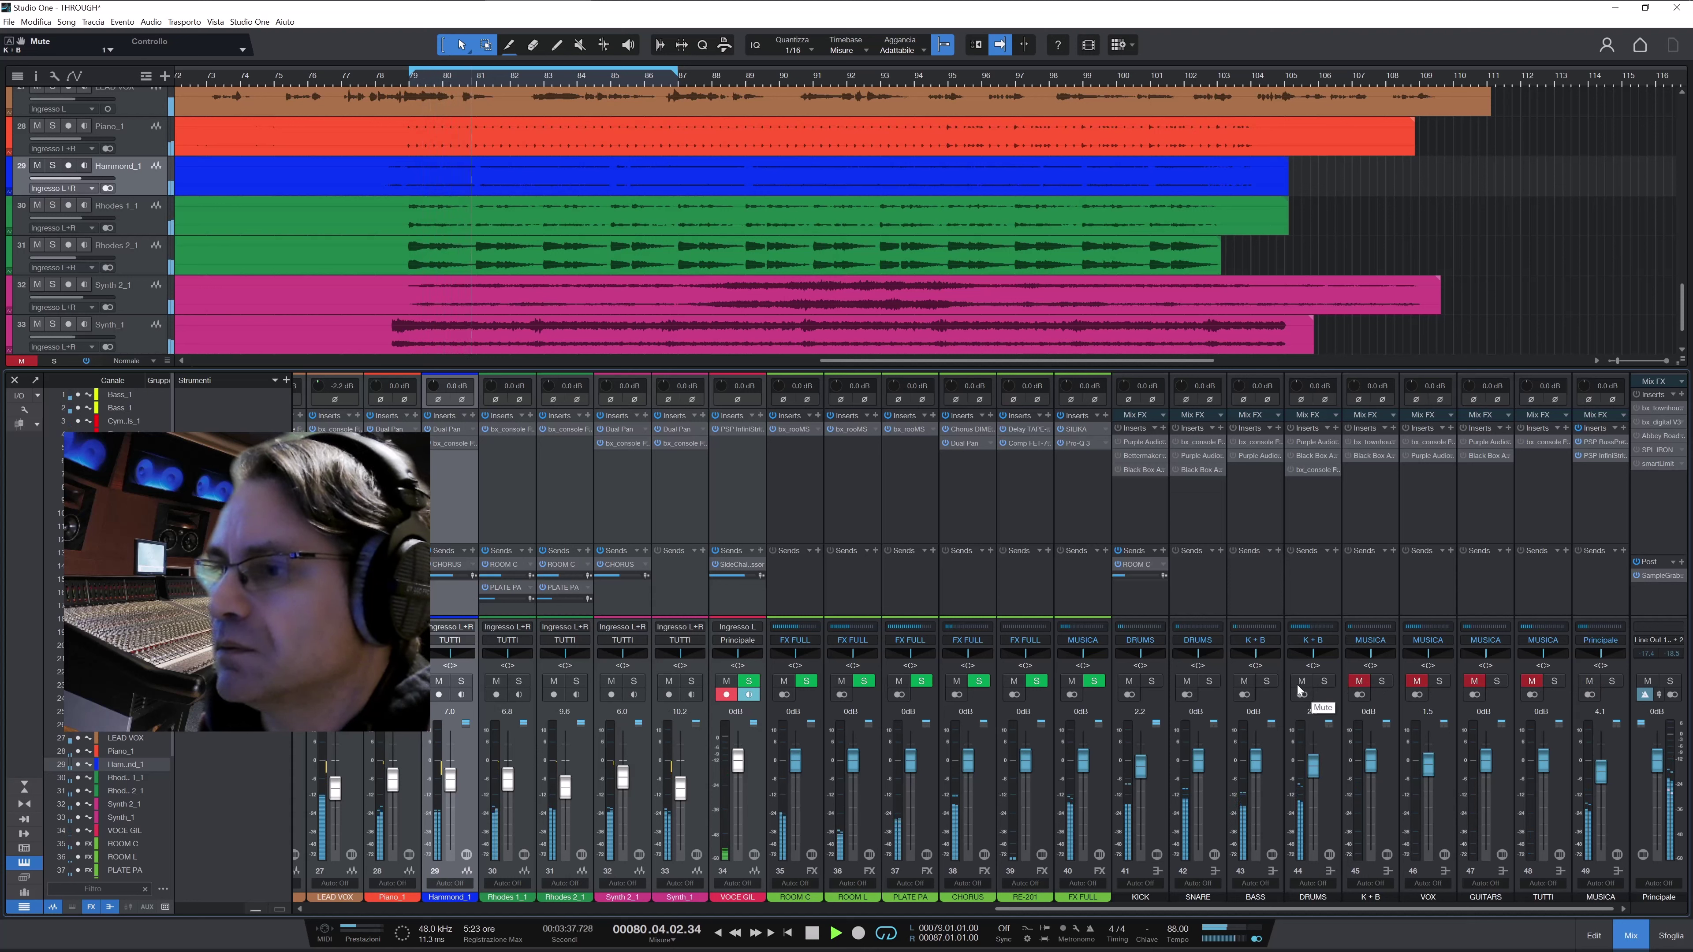
left_click(1244, 681)
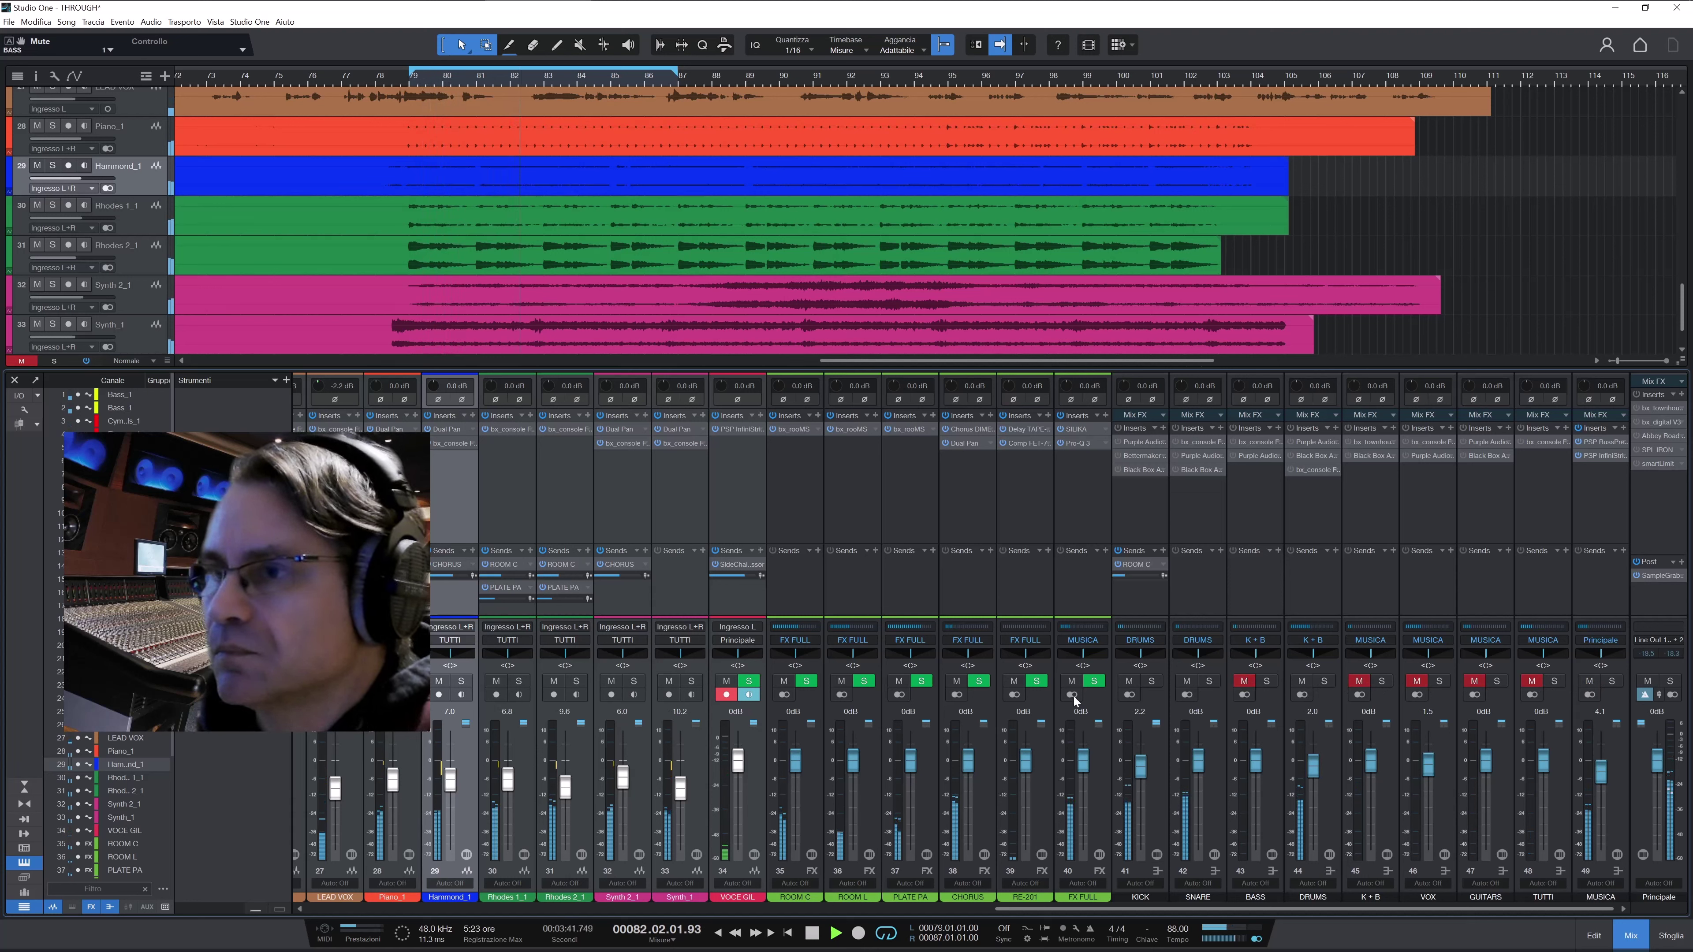
left_click(1071, 681)
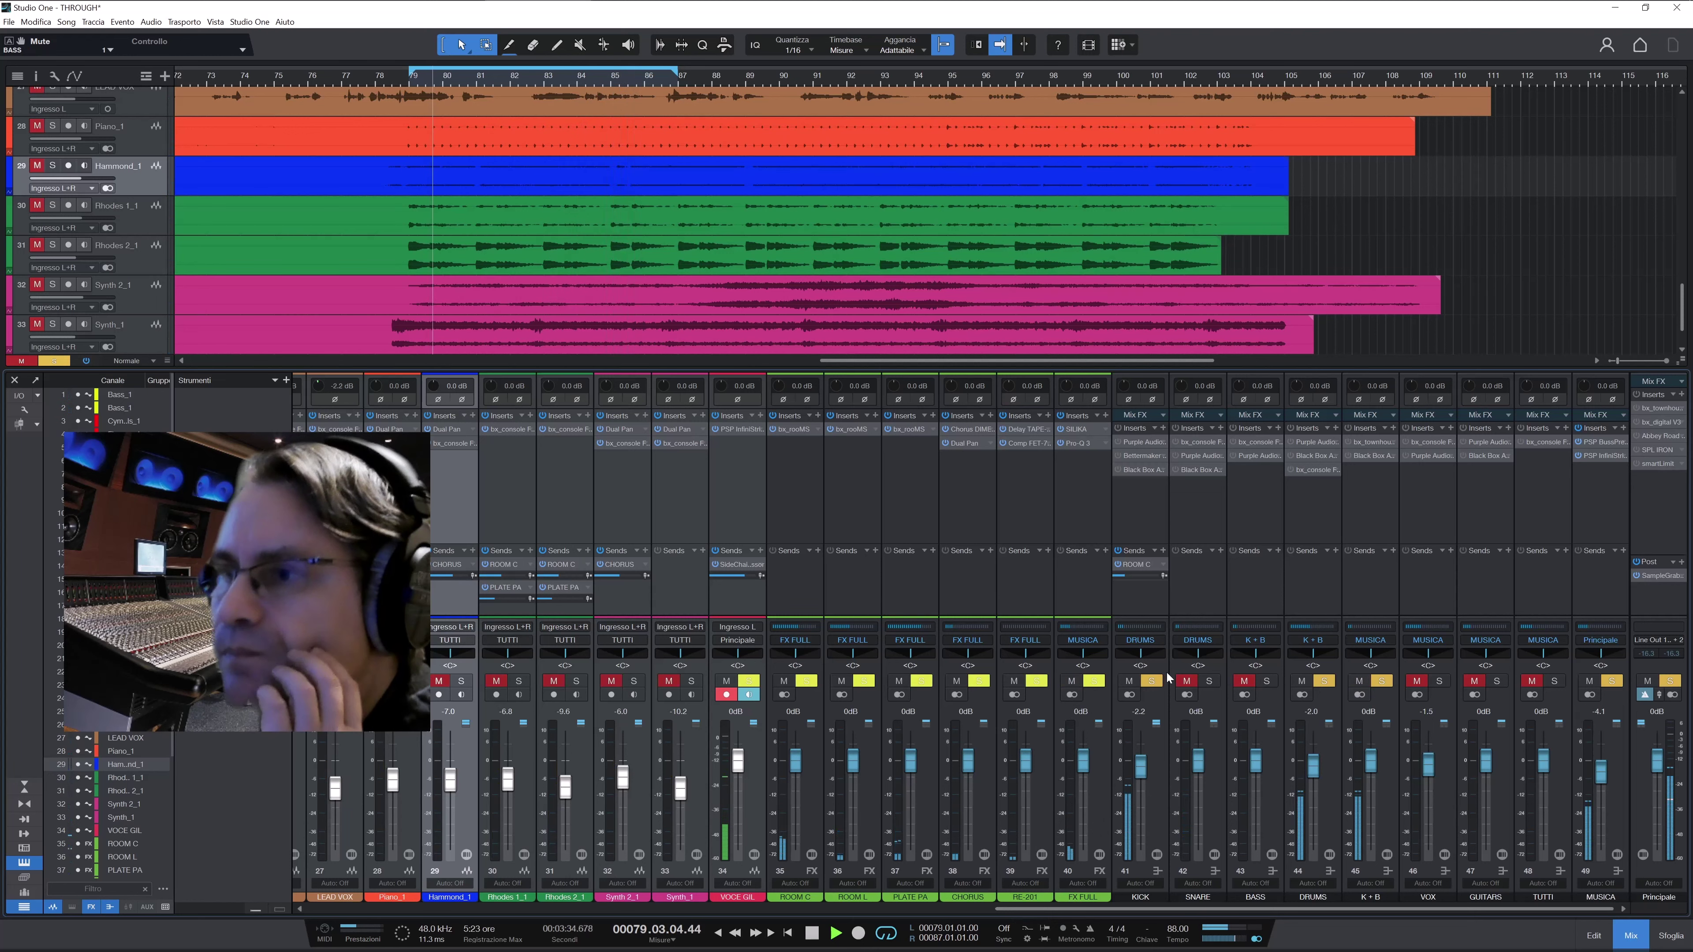
Select the KICK bus and activate its Purple Audio MC 77 insert, closing the plug-in window
left_click(1161, 760)
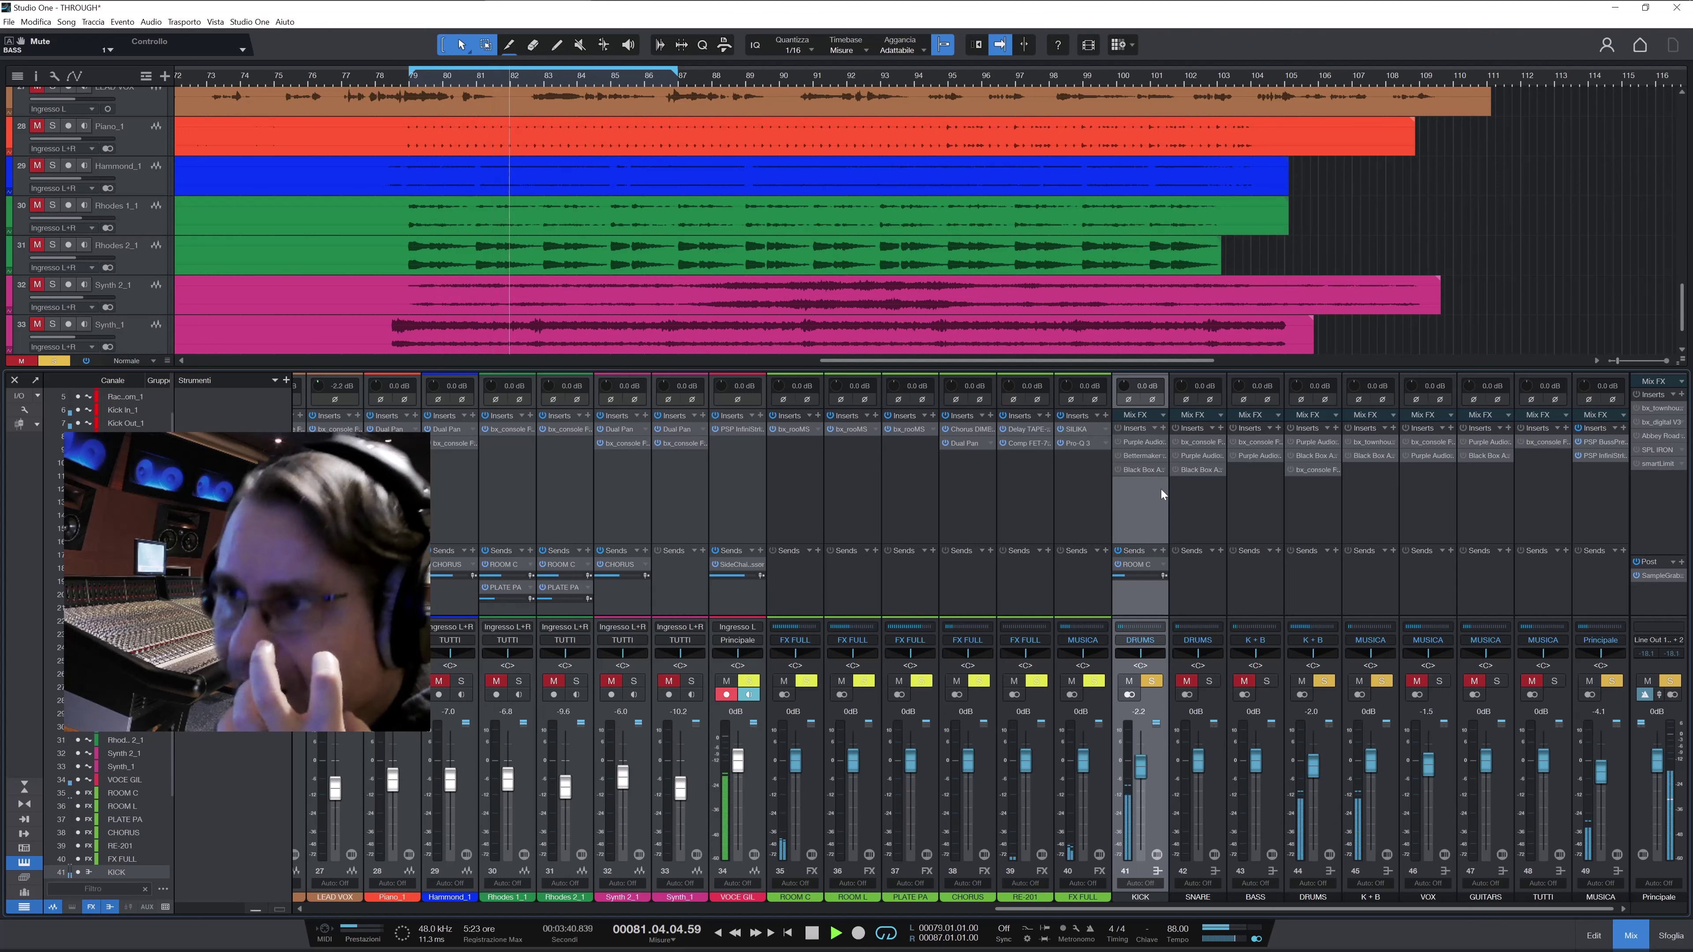
left_click(1141, 444)
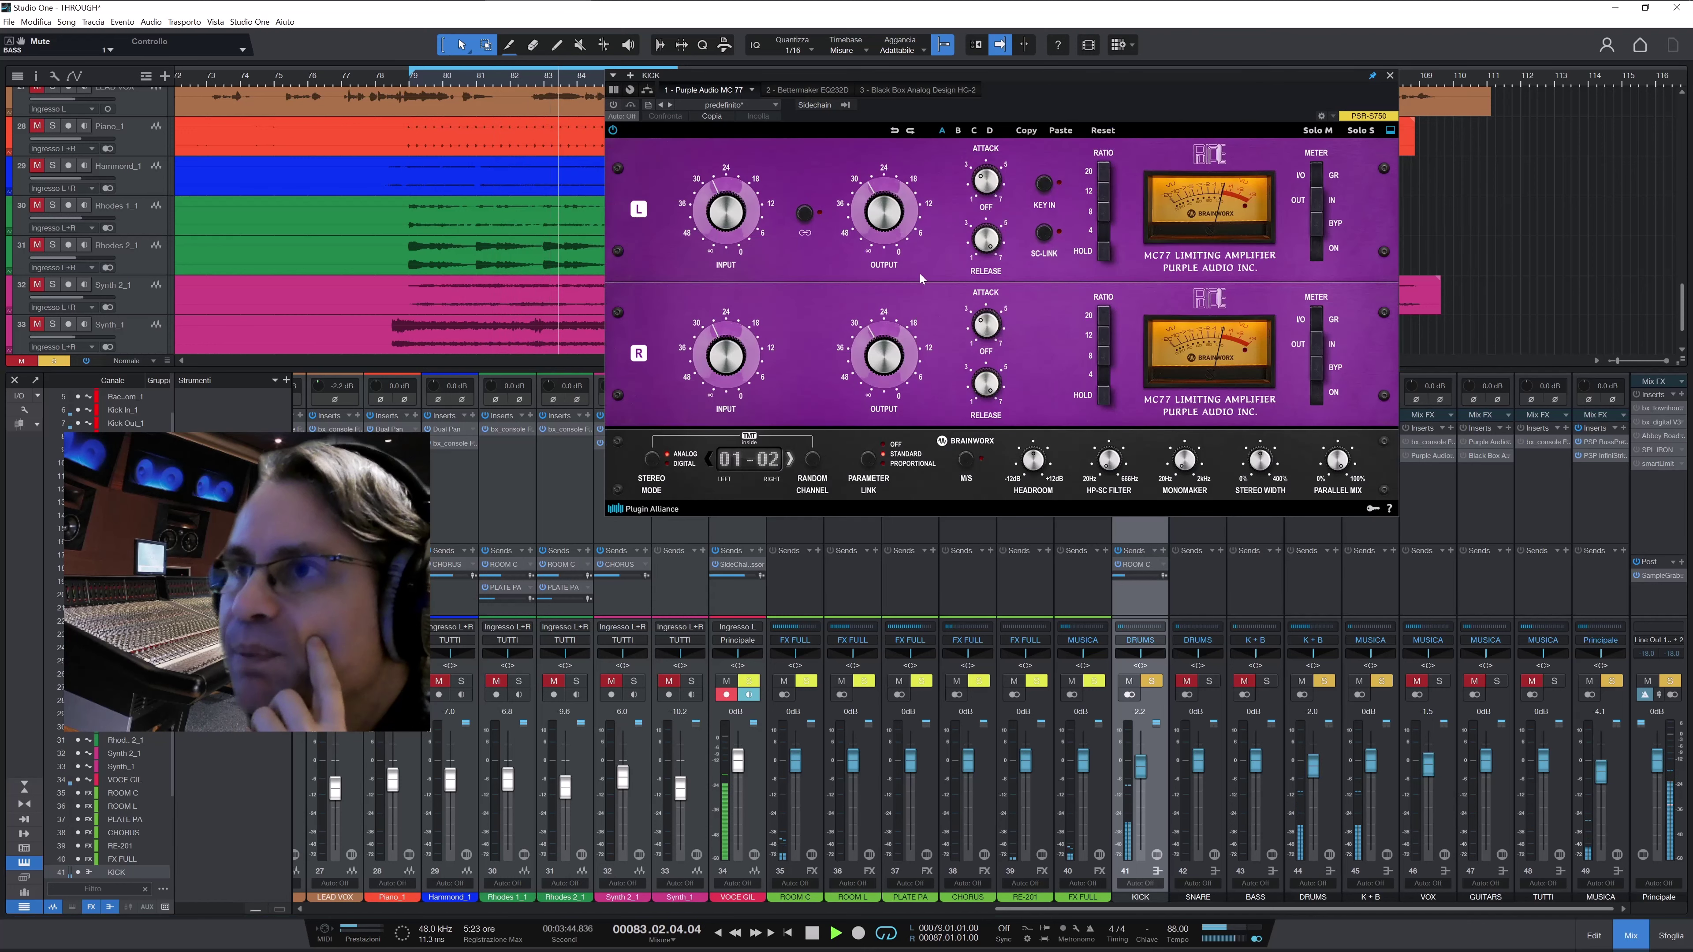
left_click_drag(915, 78, 607, 83)
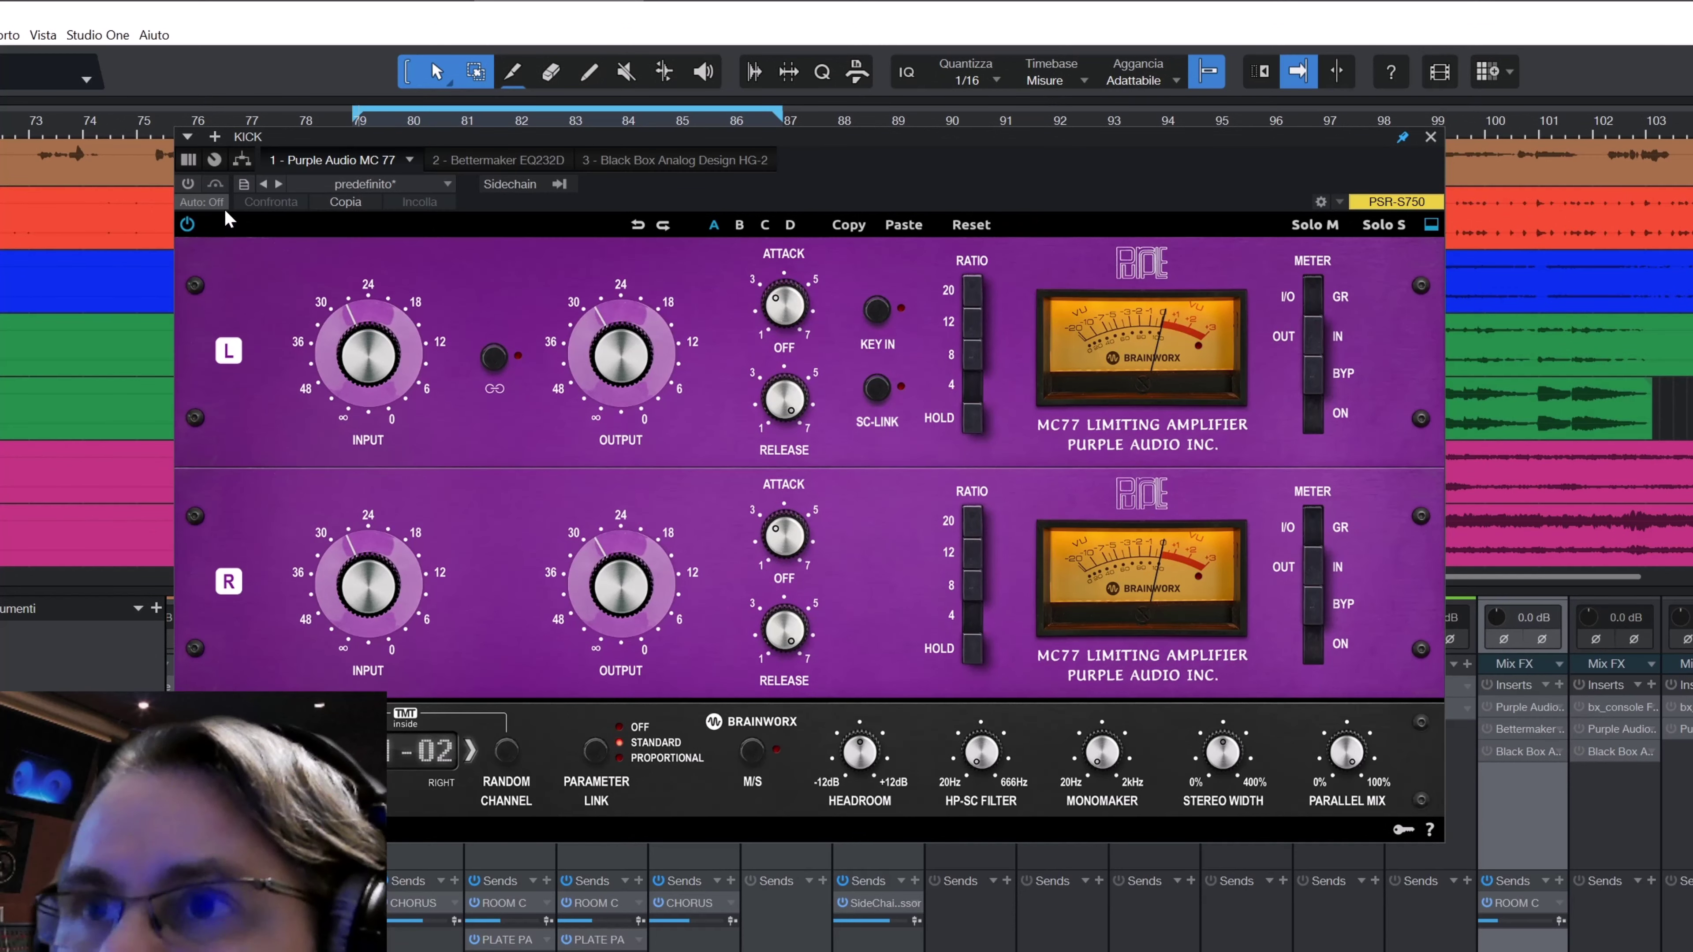
left_click(188, 186)
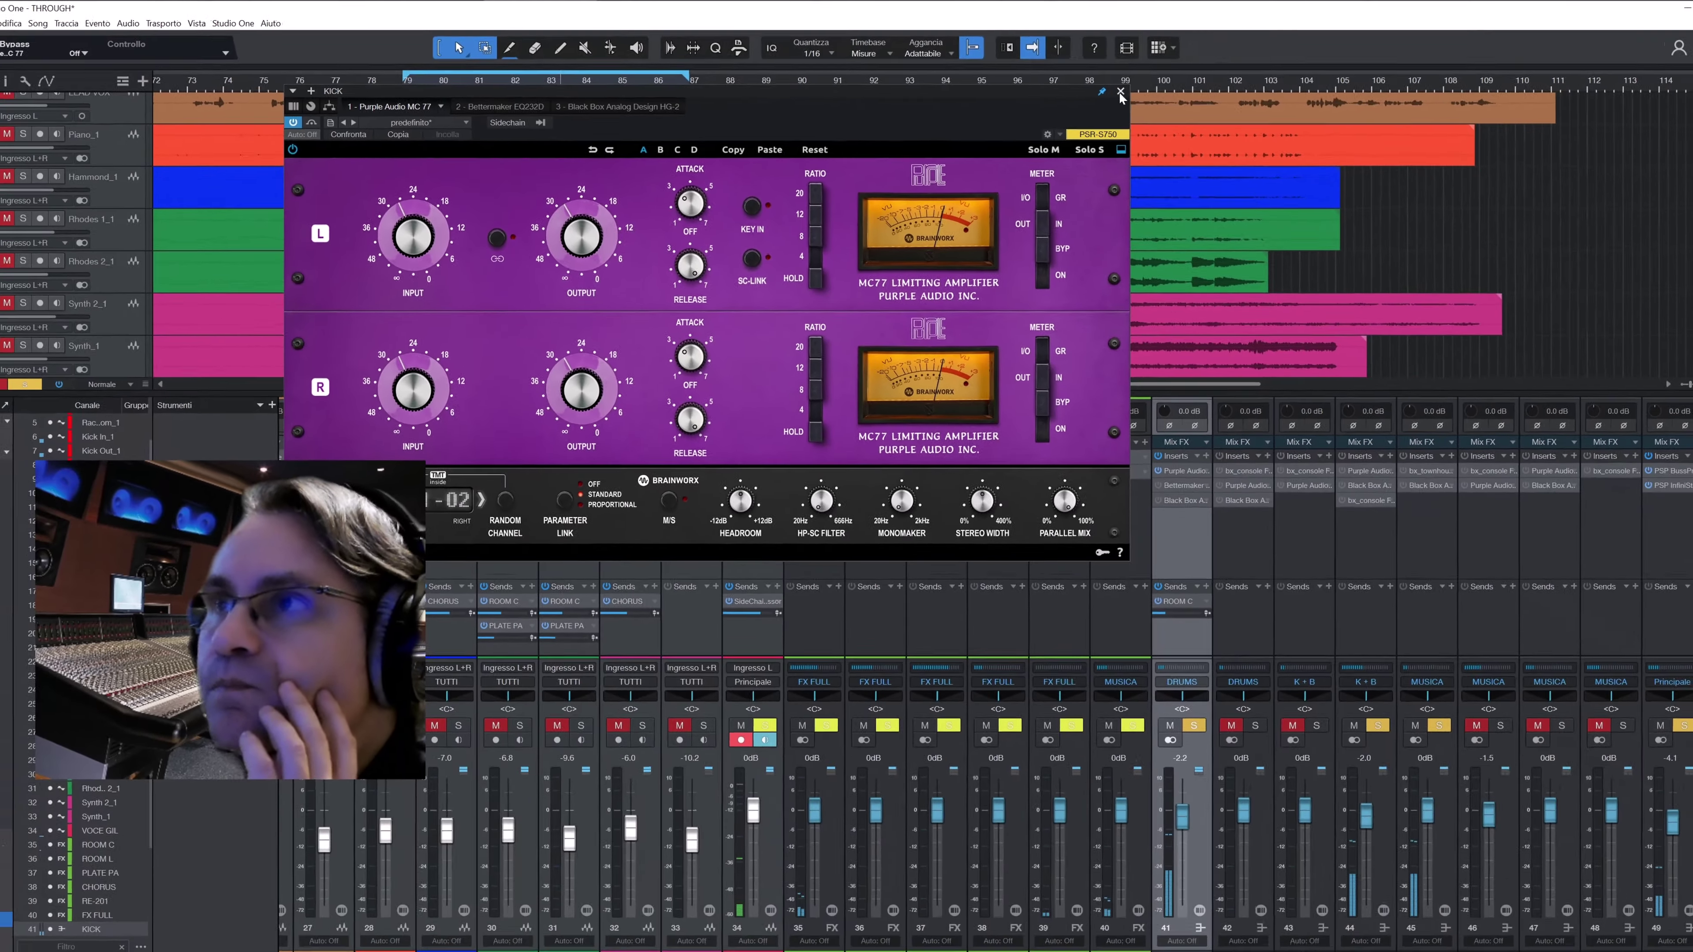
left_click(1430, 137)
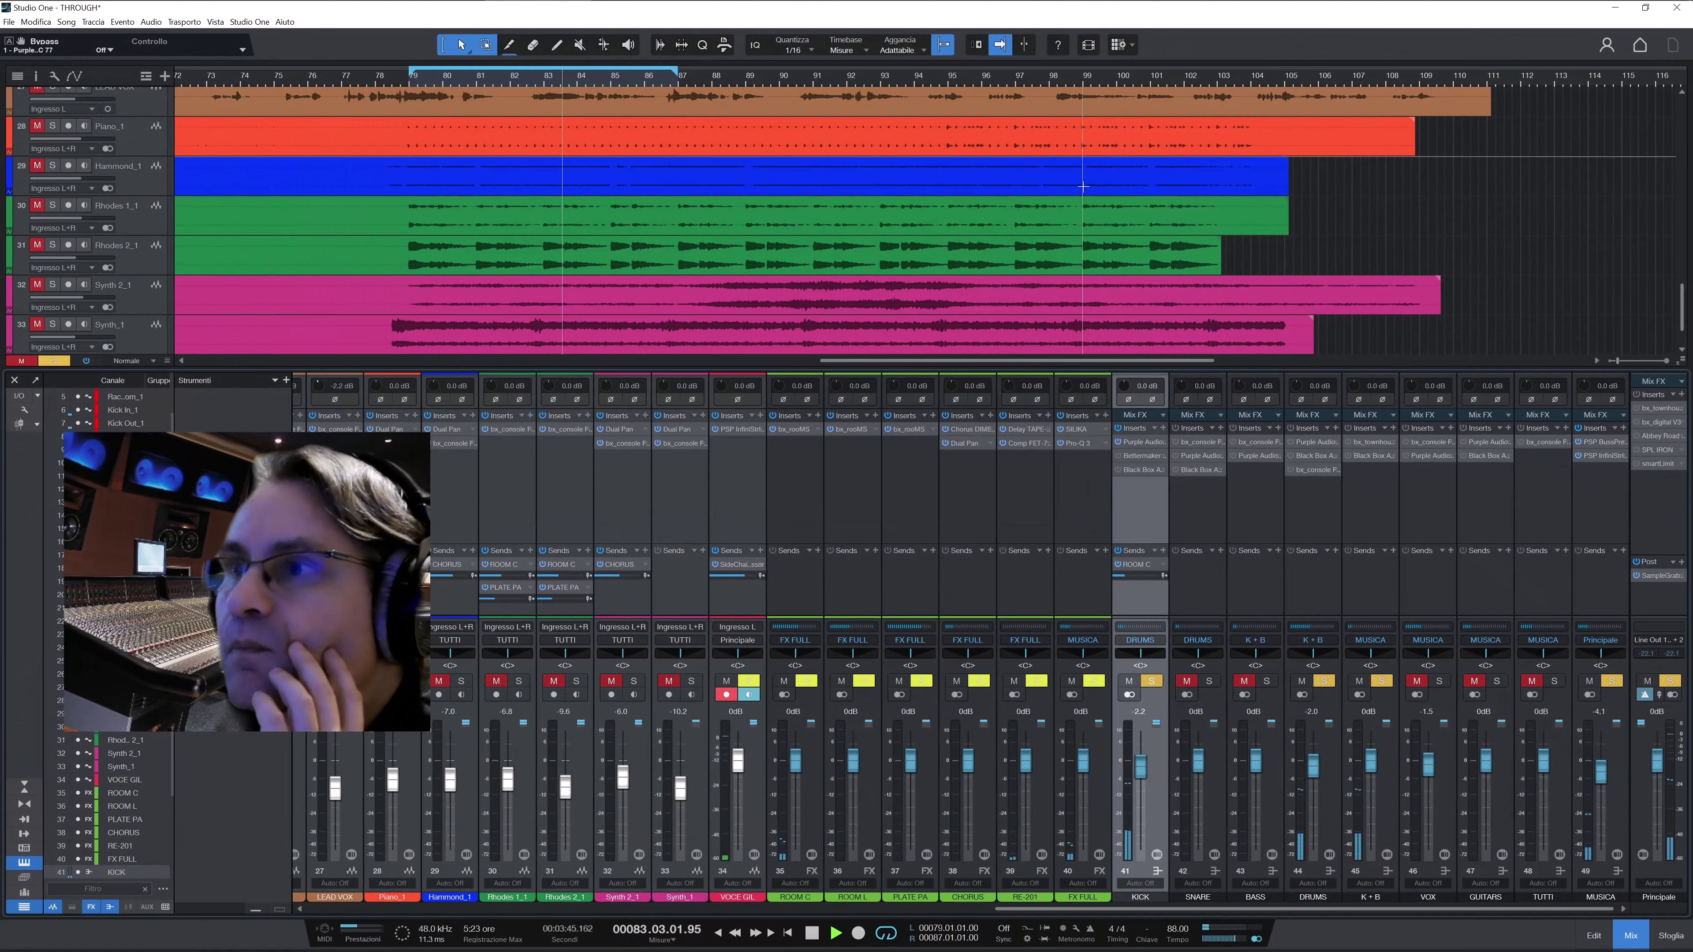
Activate the Bettermaker EQ232D insert on the KICK bus and close its window
left_click(1145, 455)
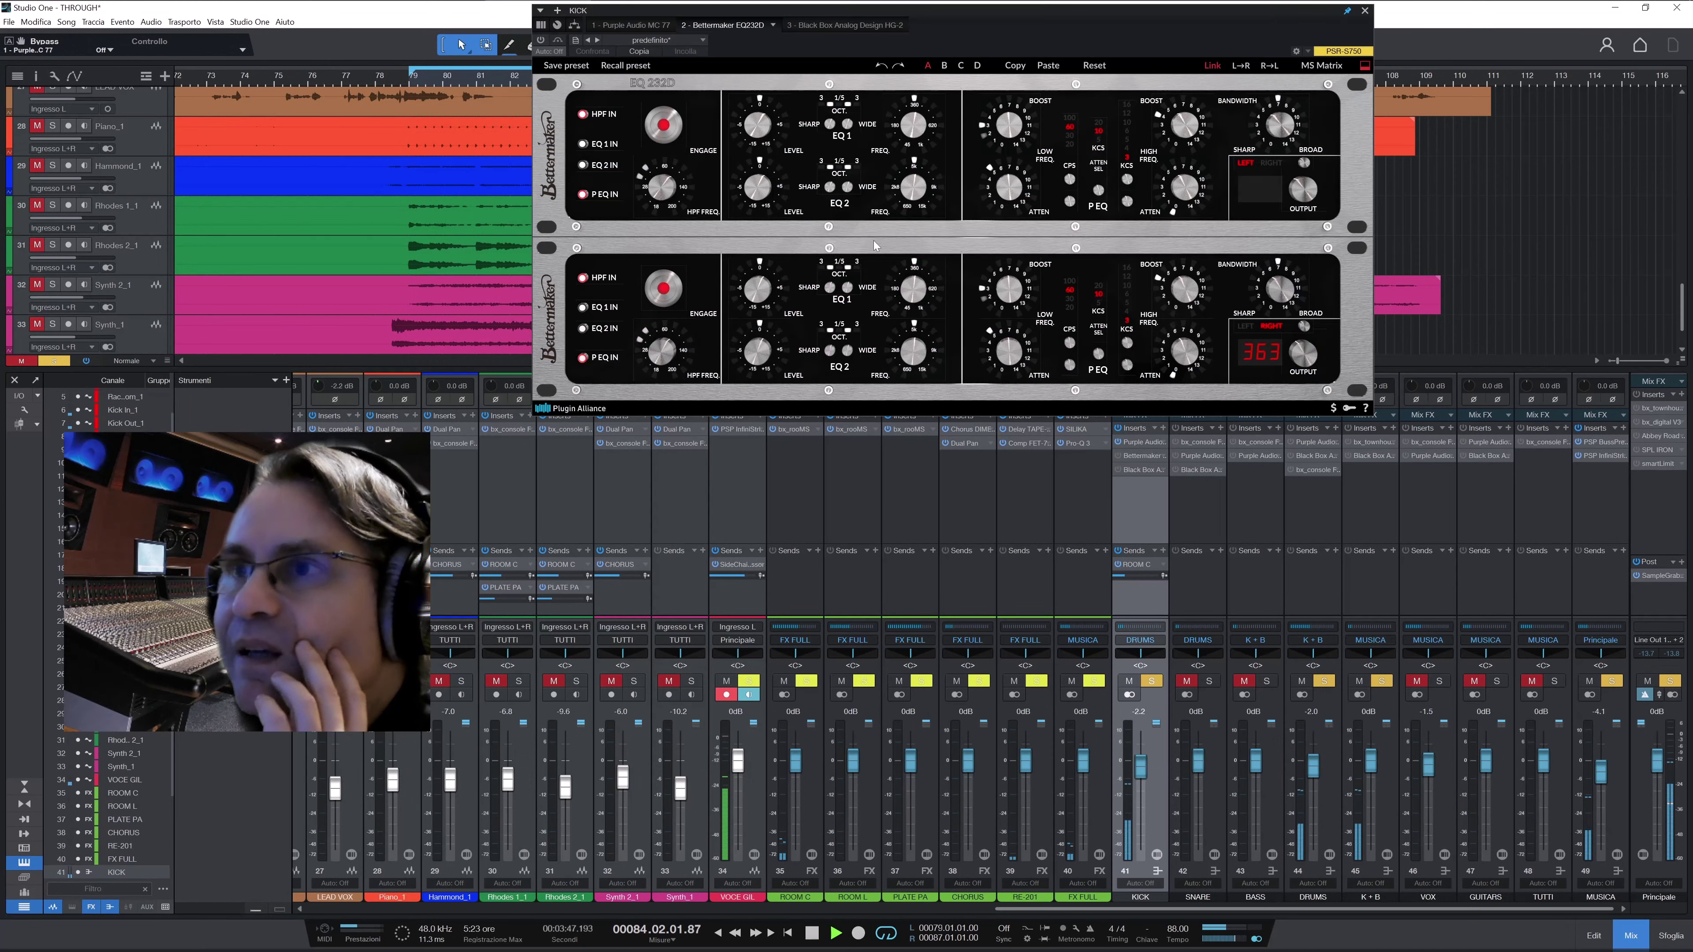
left_click_drag(865, 11, 584, 94)
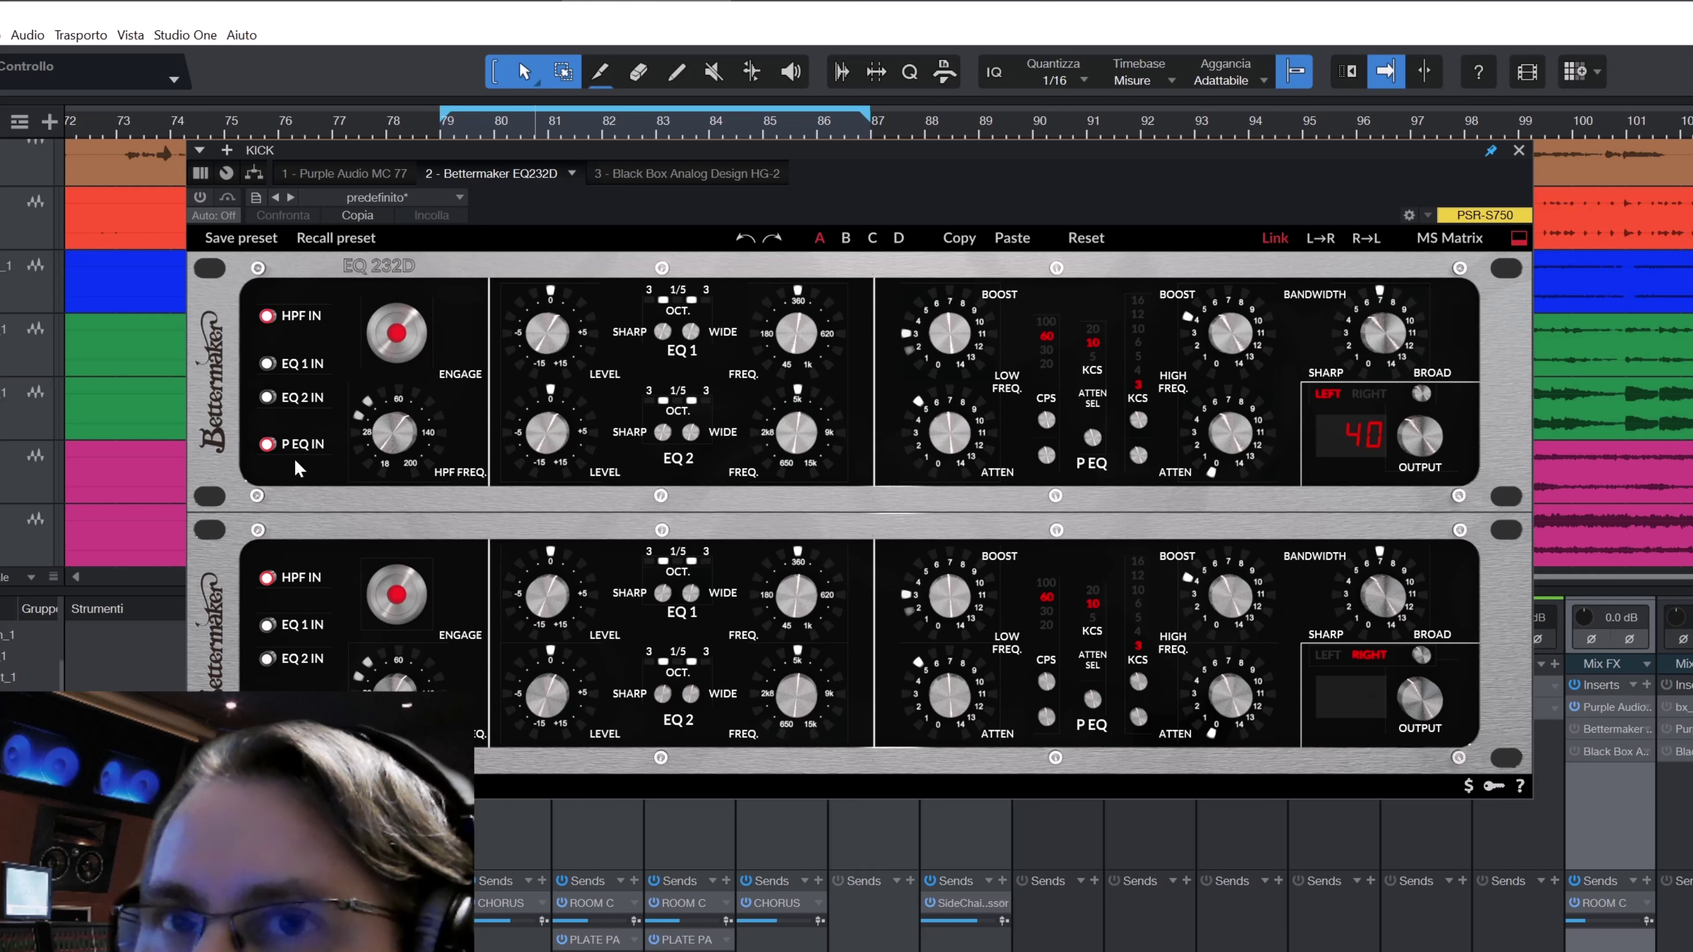
left_click(268, 444)
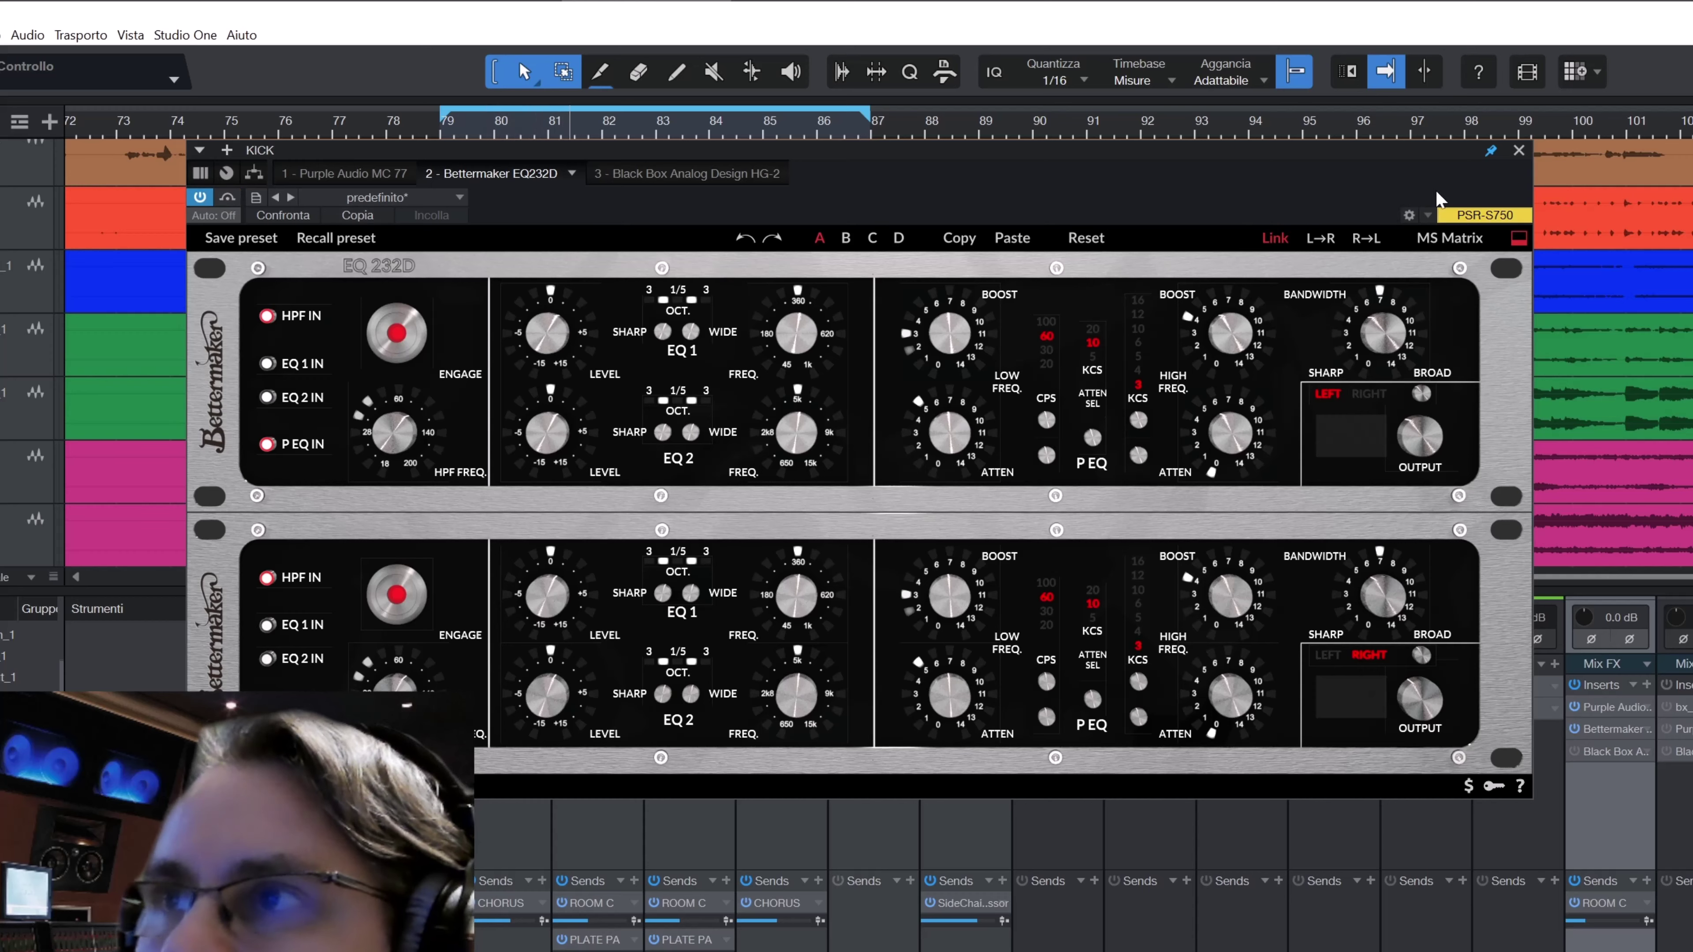
left_click(1518, 152)
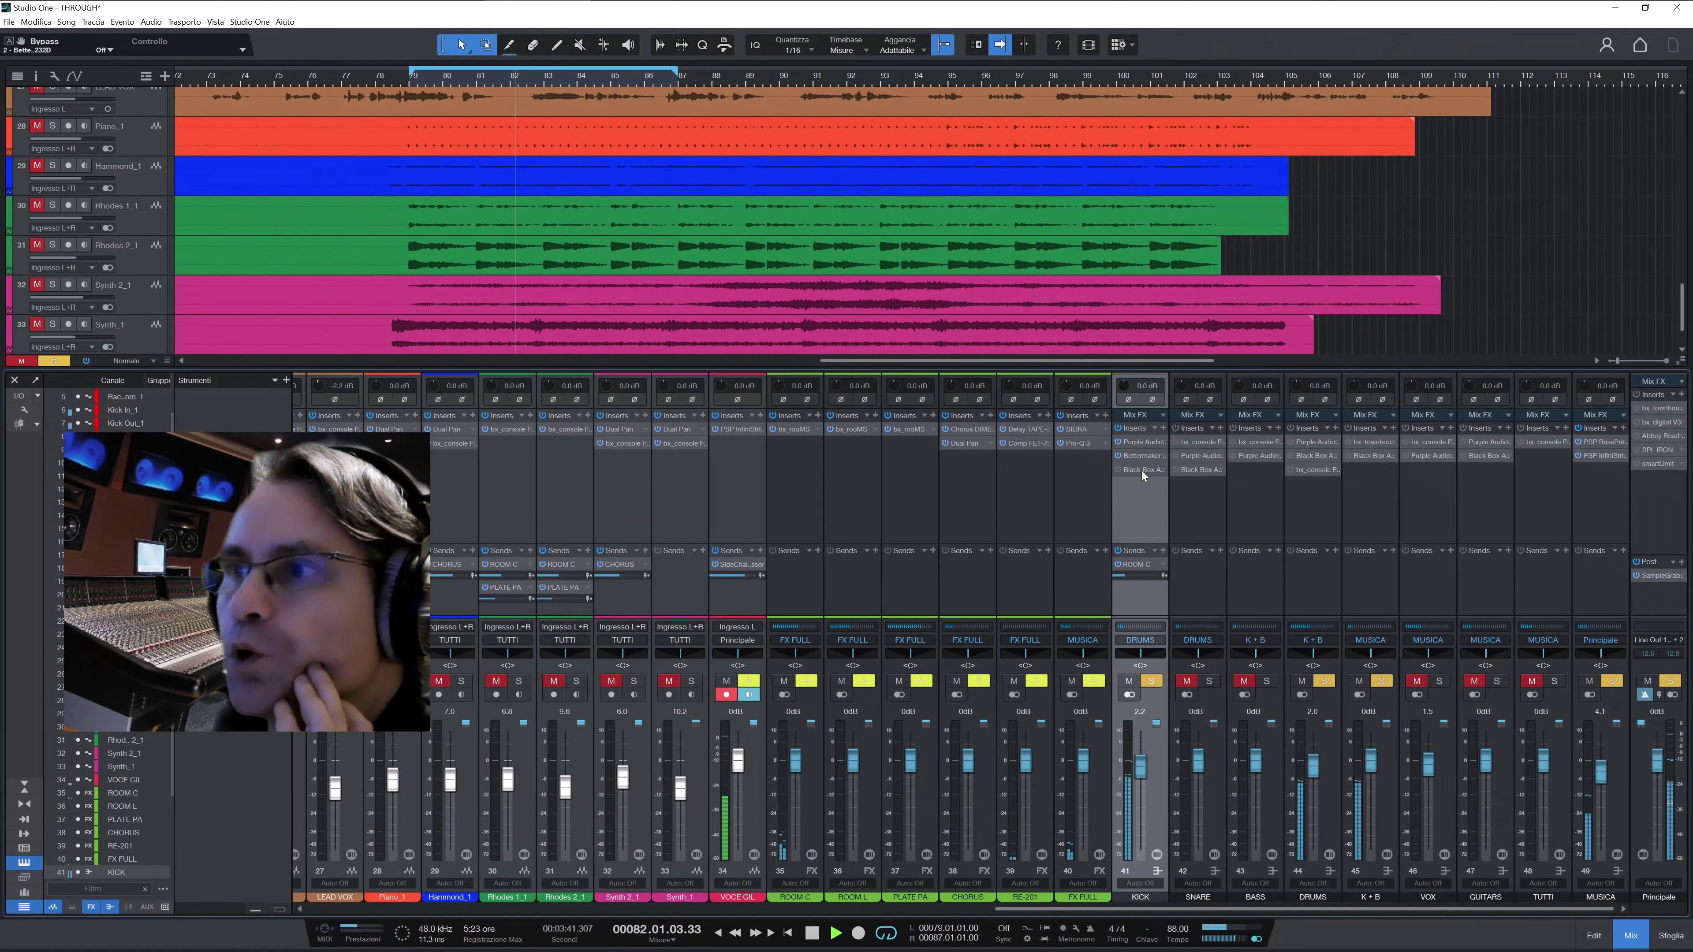
Activate the Black Box Analog Design HG-2 insert on the KICK bus and close its window
left_click(1142, 471)
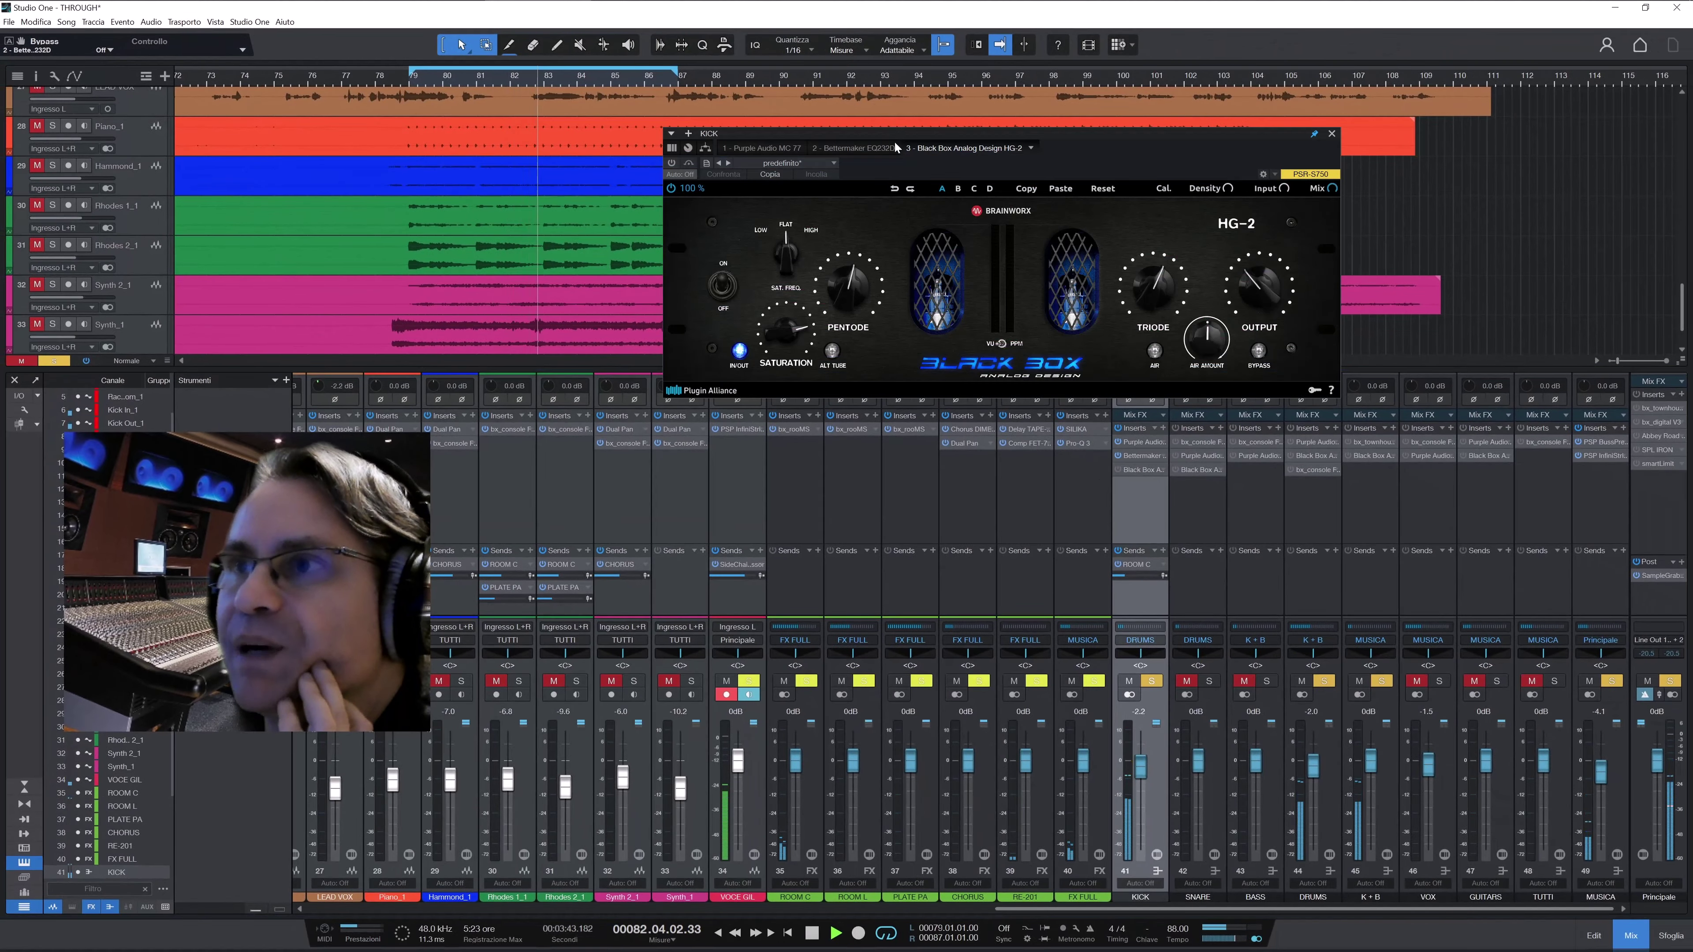
left_click_drag(896, 119, 618, 177)
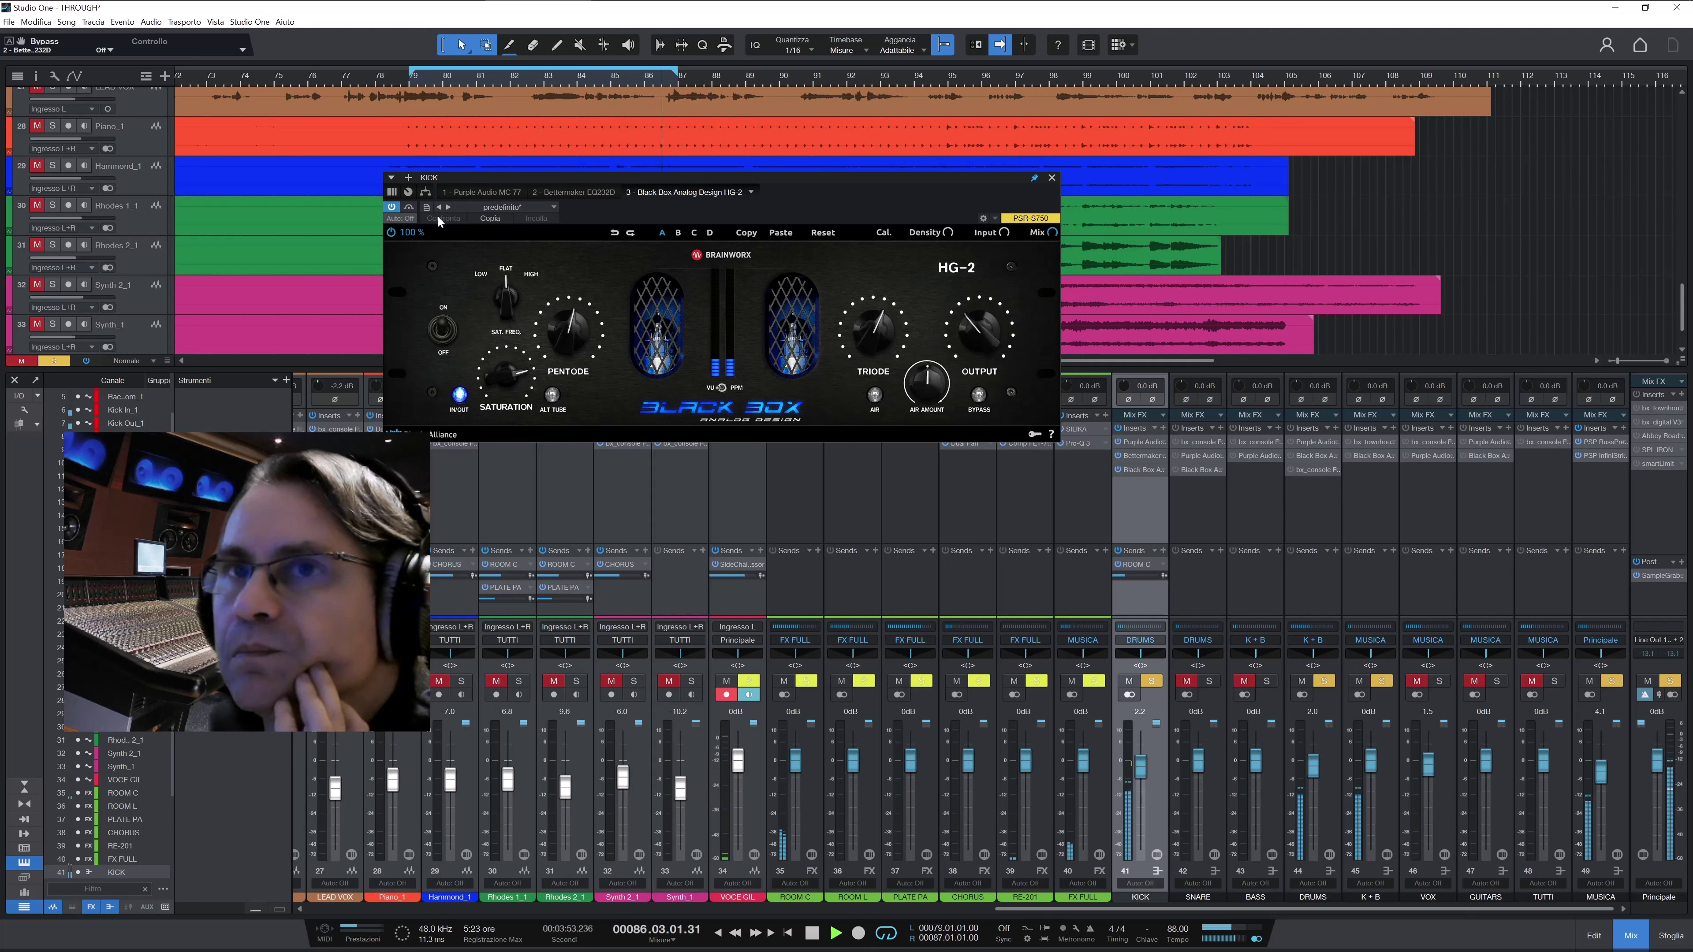
left_click(409, 207)
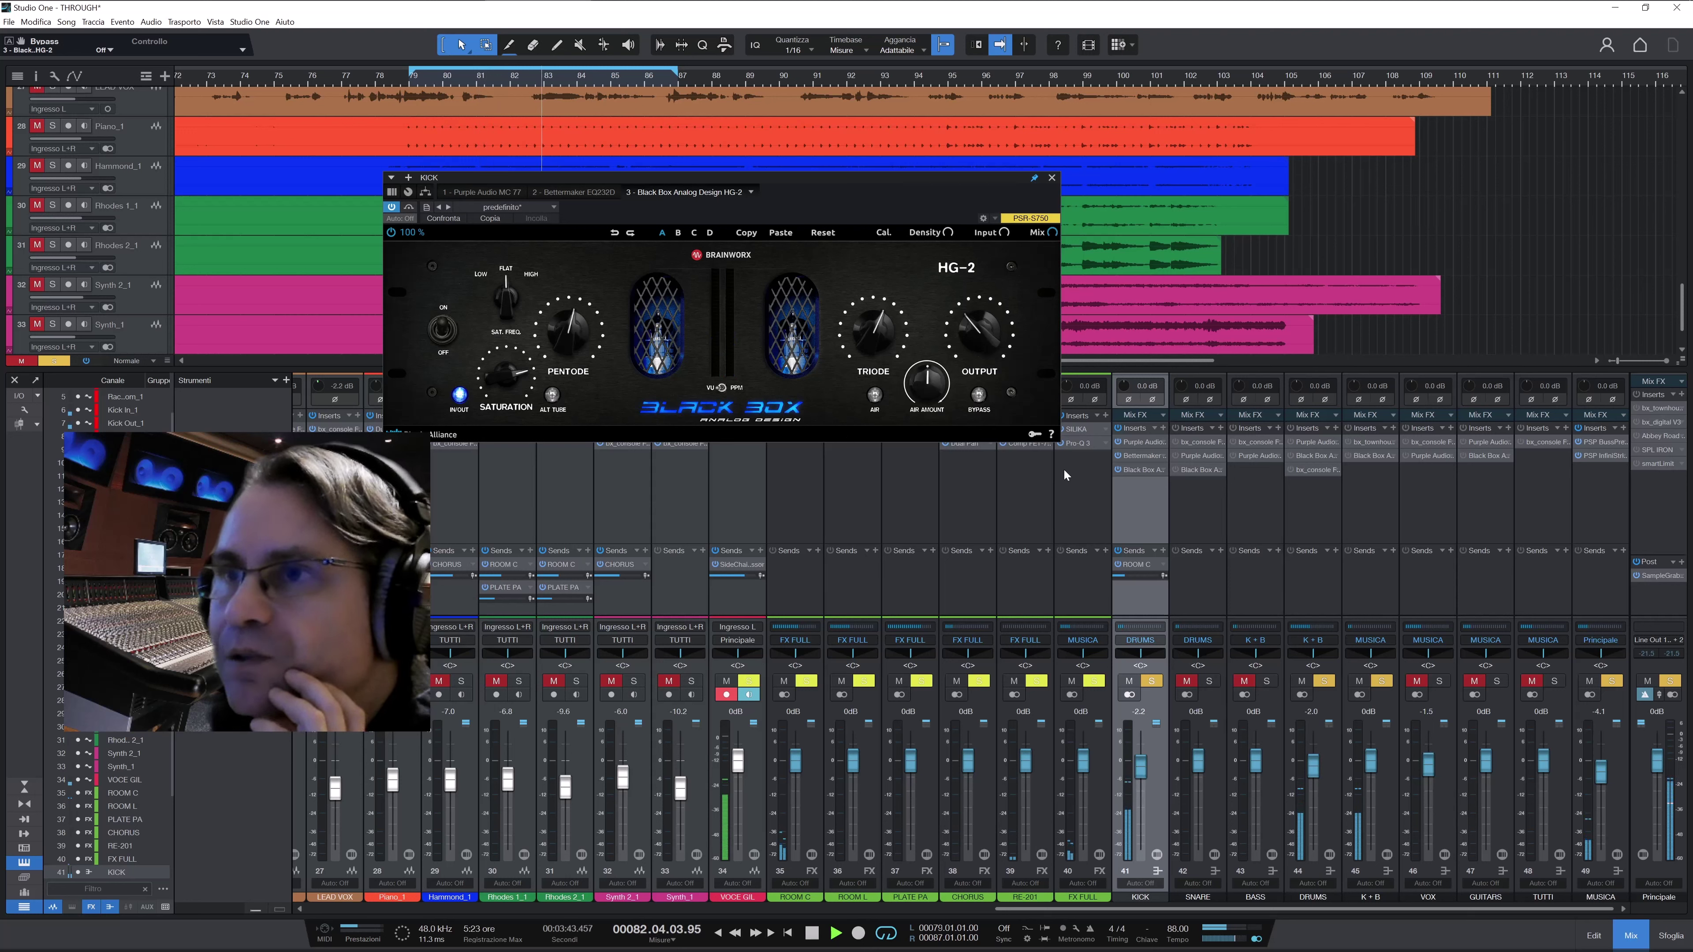
left_click(1053, 178)
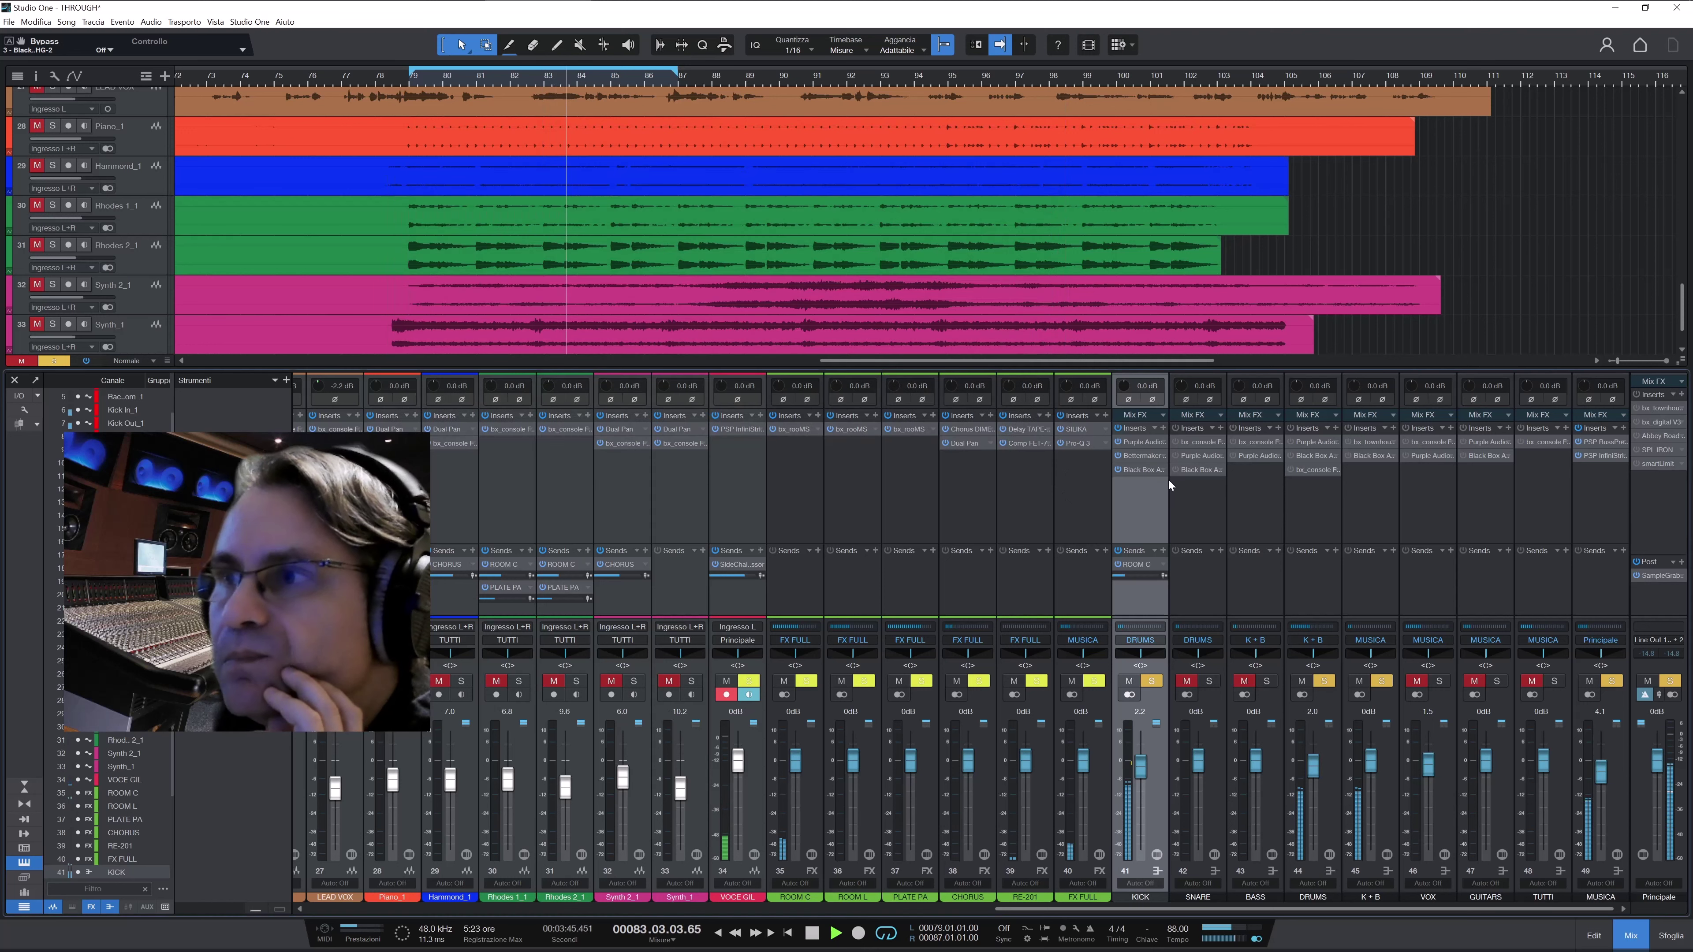
Toggle the bypass of all KICK bus inserts to compare the processed and unprocessed kick, leaving the inserts active
left_click(1118, 428)
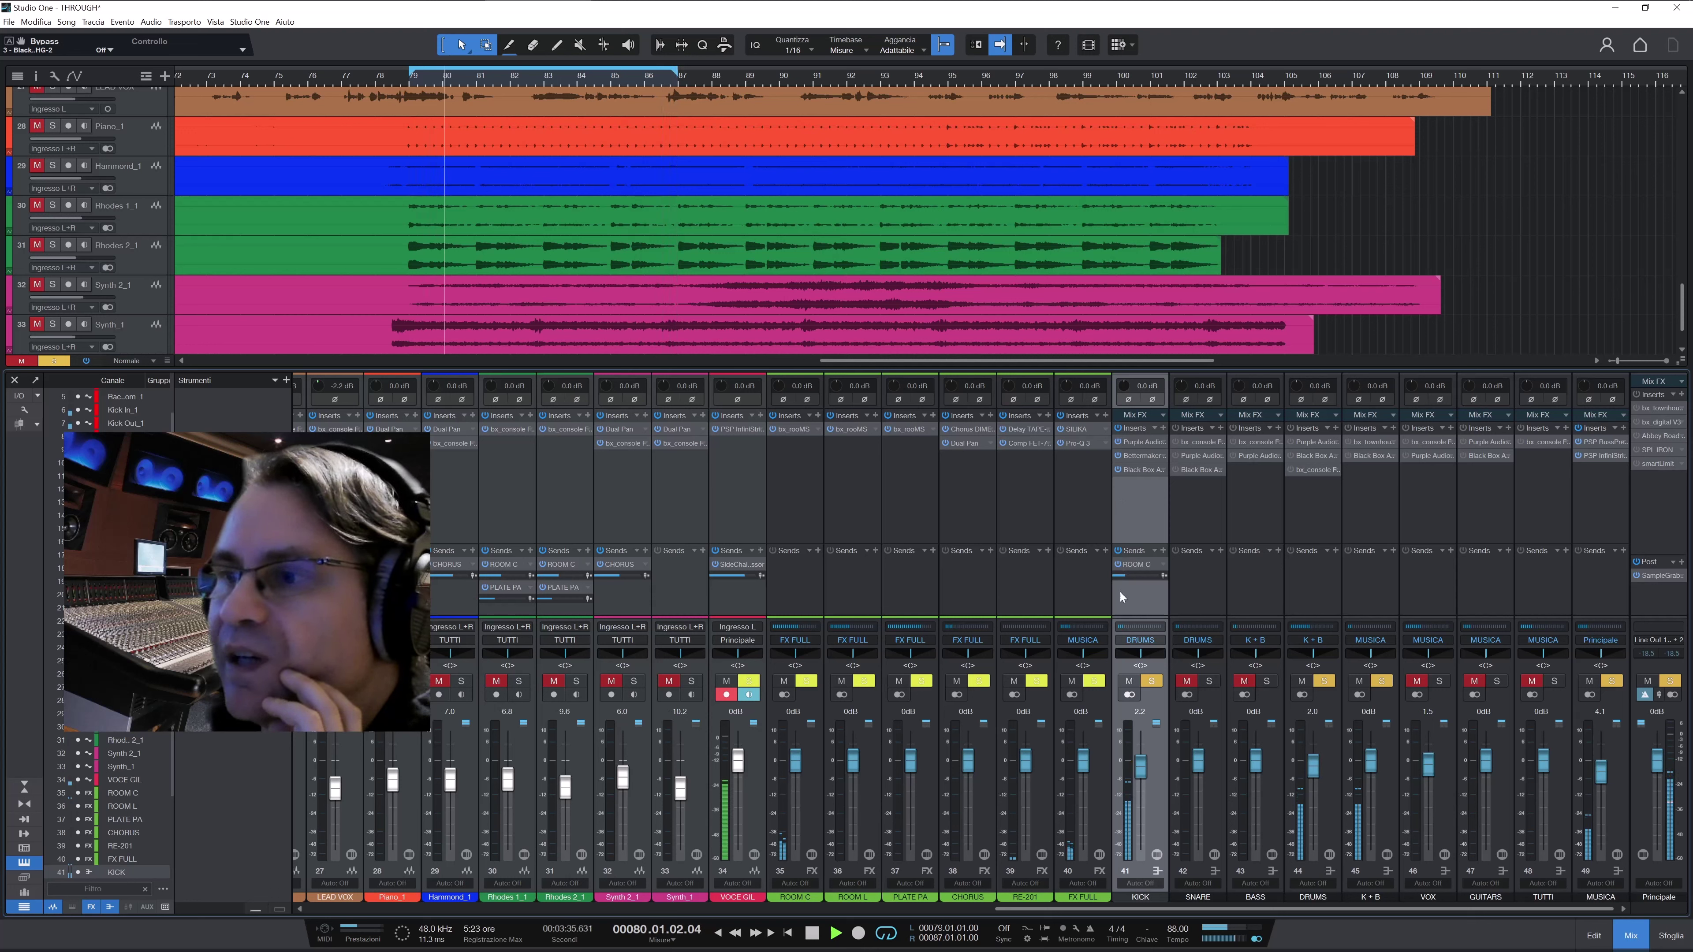
left_click(1119, 429)
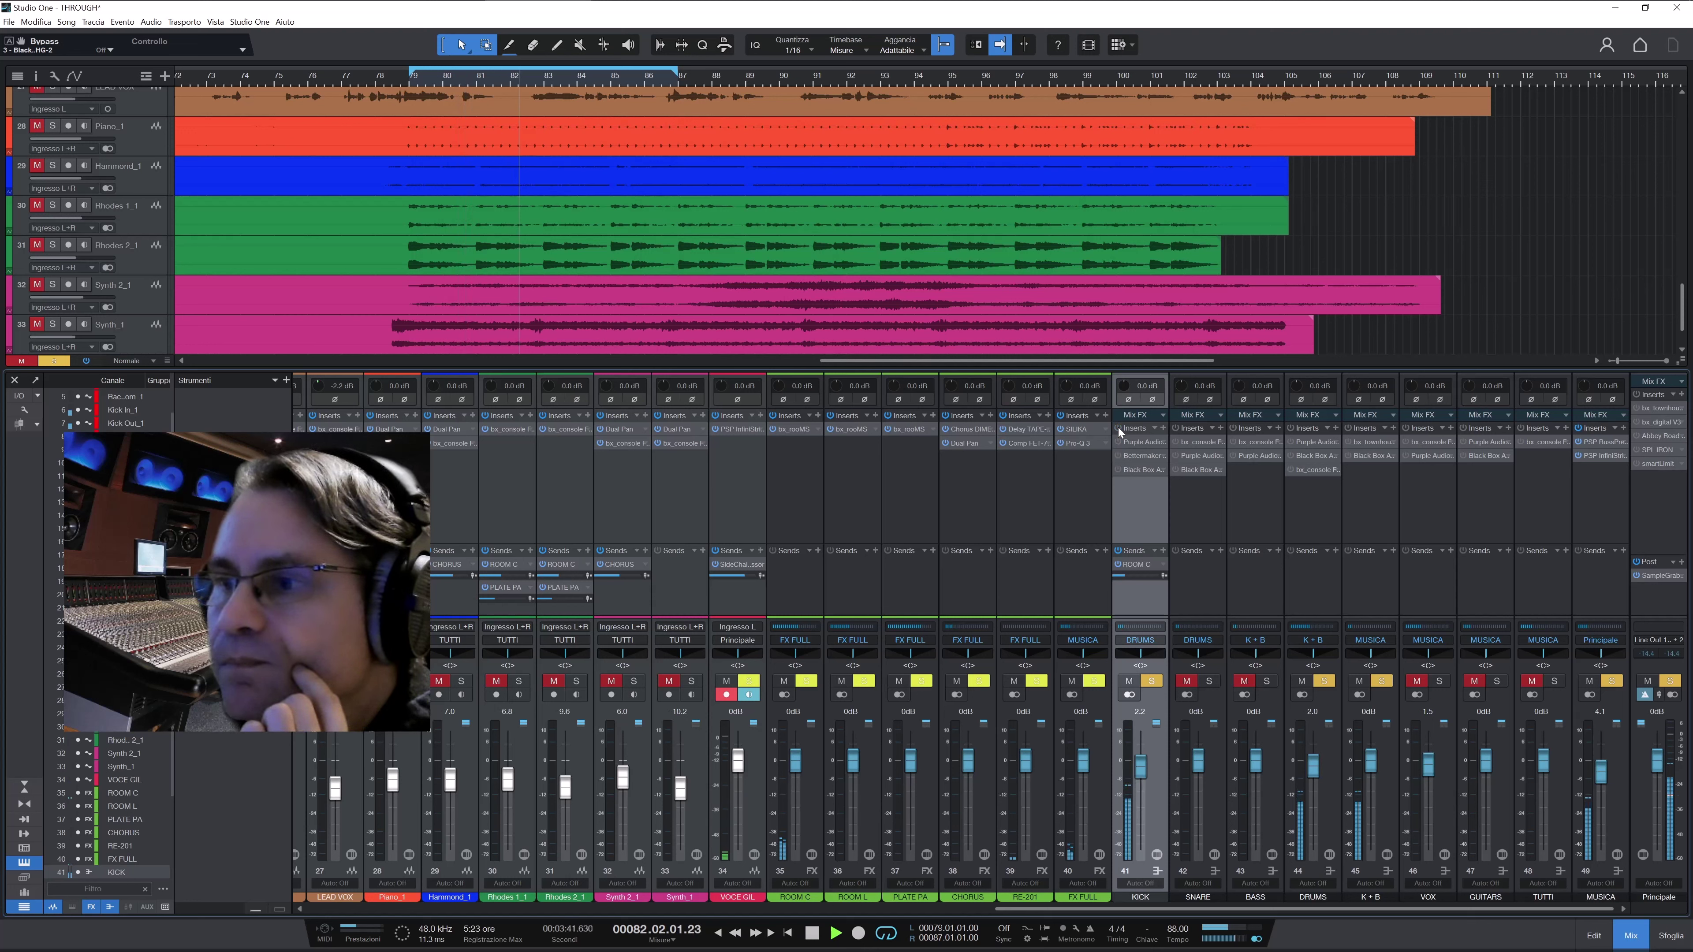
left_click(1117, 427)
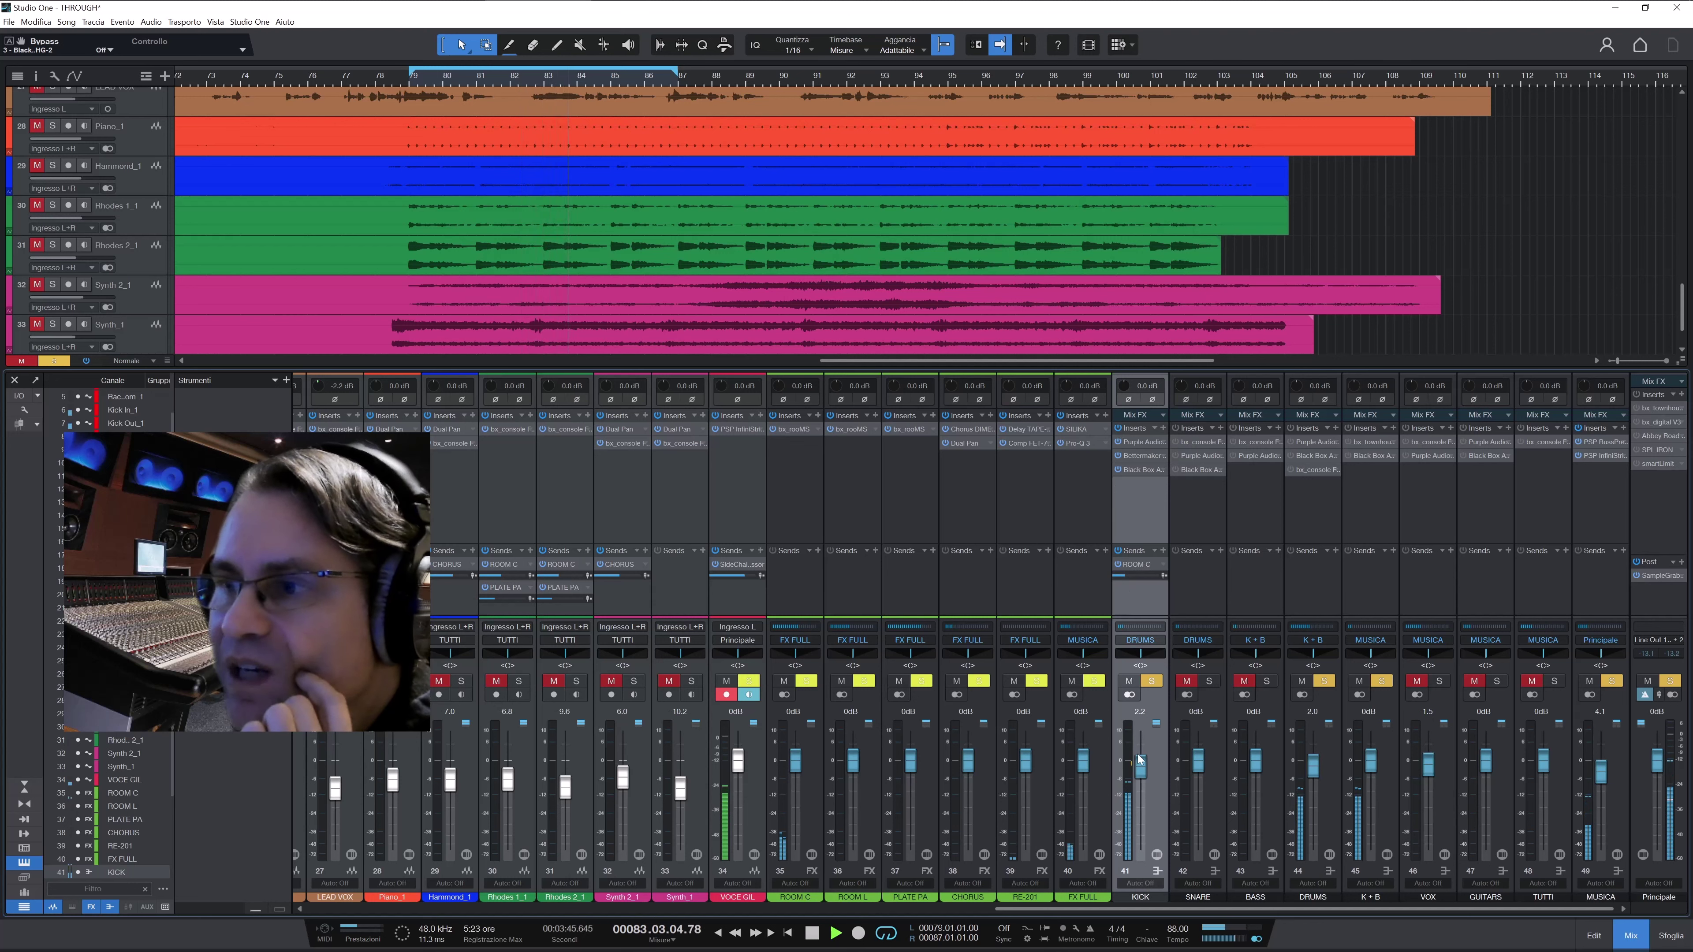
Review the individual kick tracks, then compare the KICK bus with and without its ROOM C send
scroll(744, 896, "left", 7)
scroll(744, 896, "left", 15)
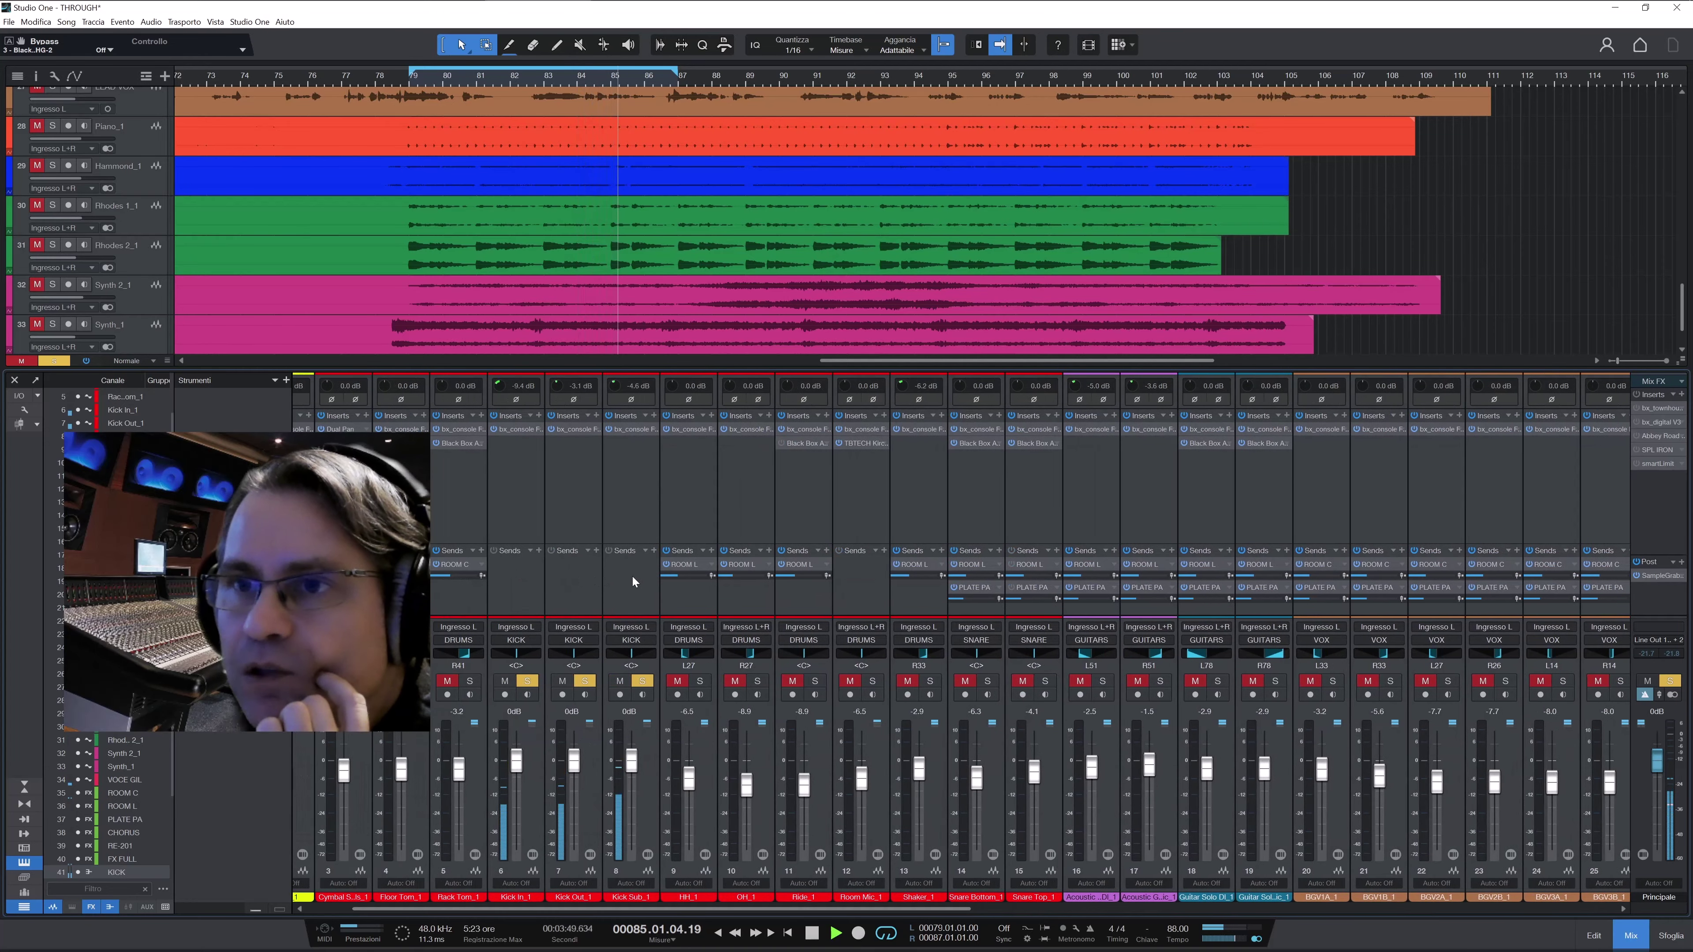
scroll(838, 914, "right", 2)
scroll(839, 918, "right", 20)
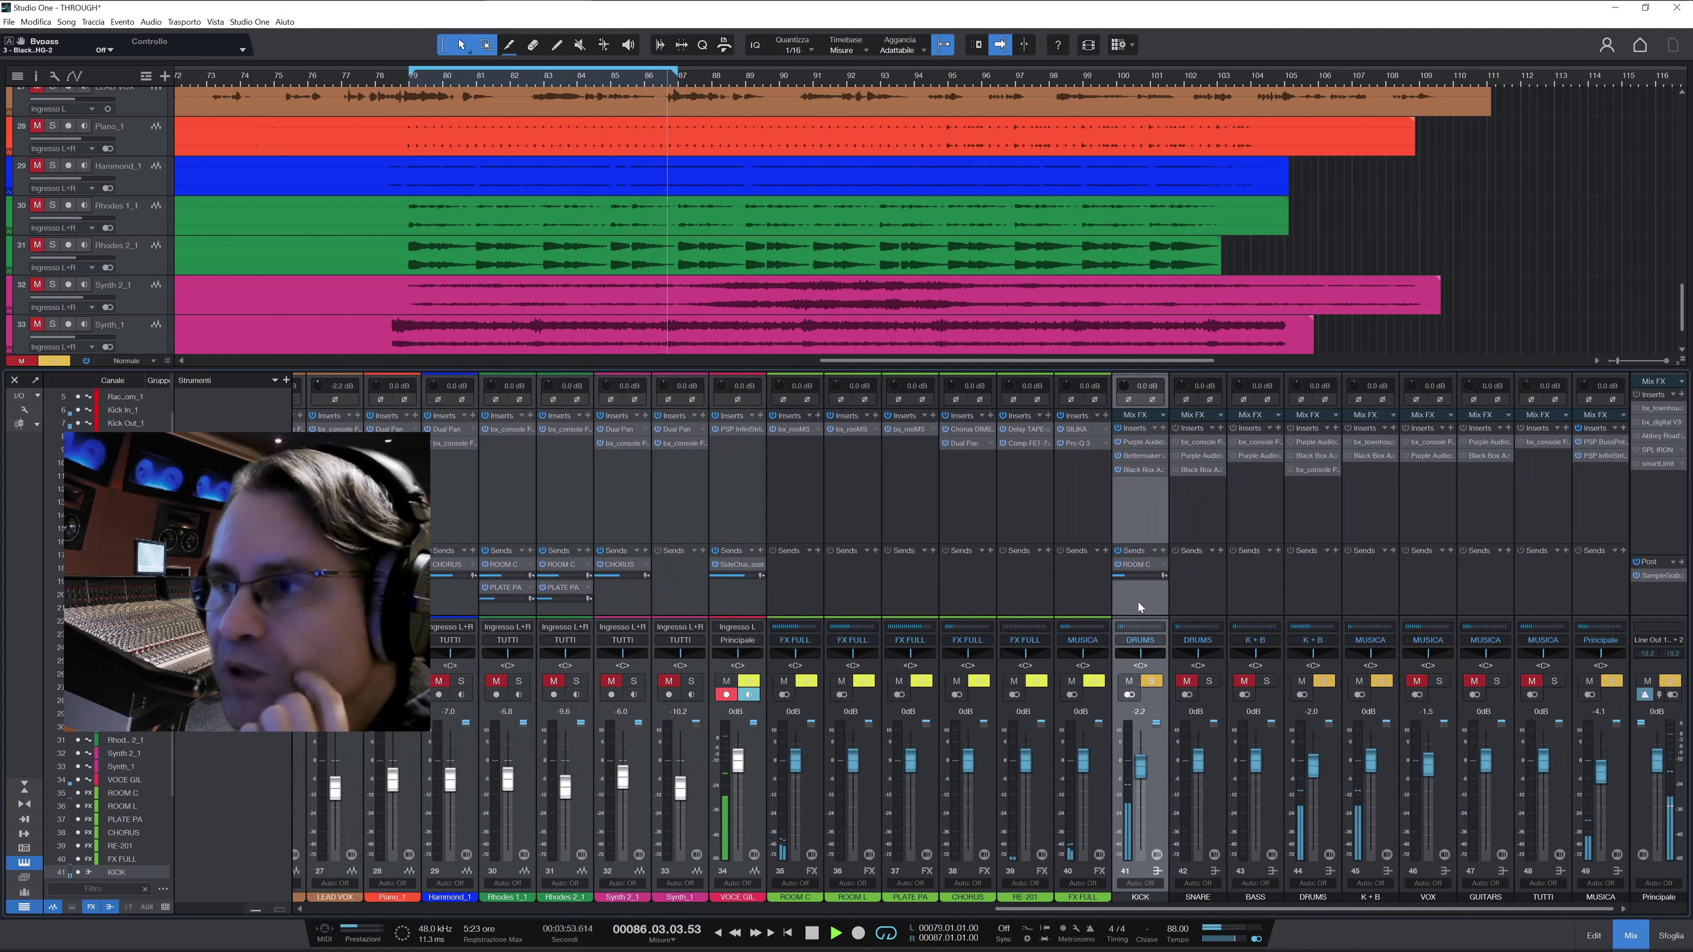
left_click(1115, 565)
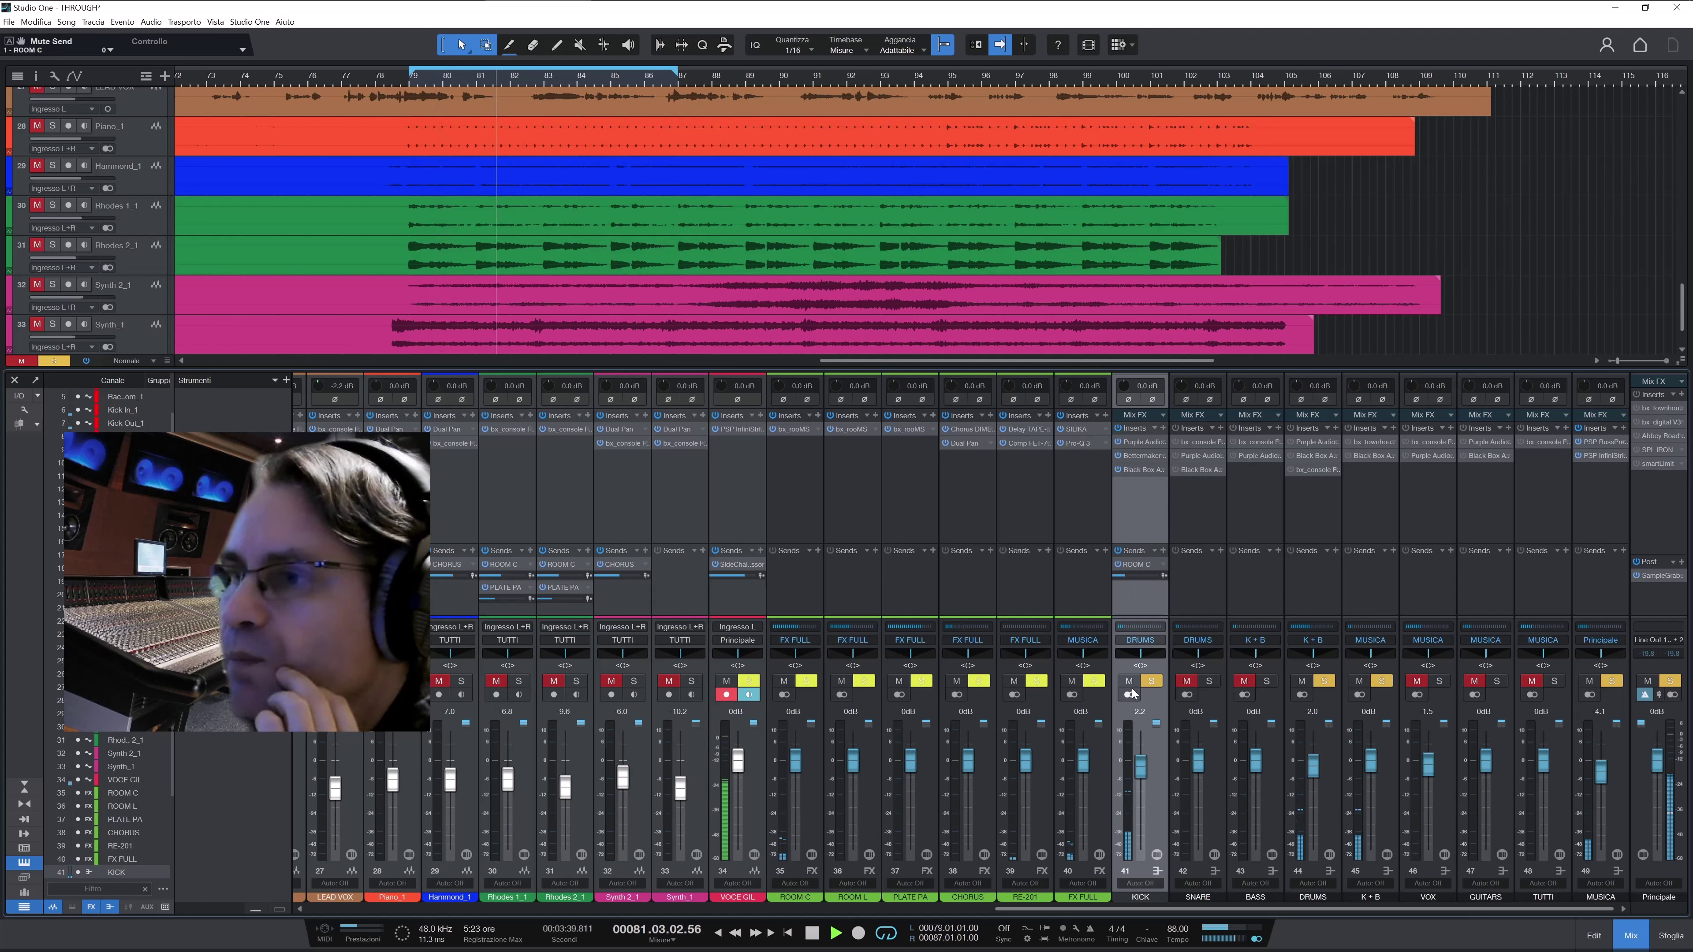
Take the KICK bus out of solo, then select and solo the SNARE bus
left_click(1151, 681)
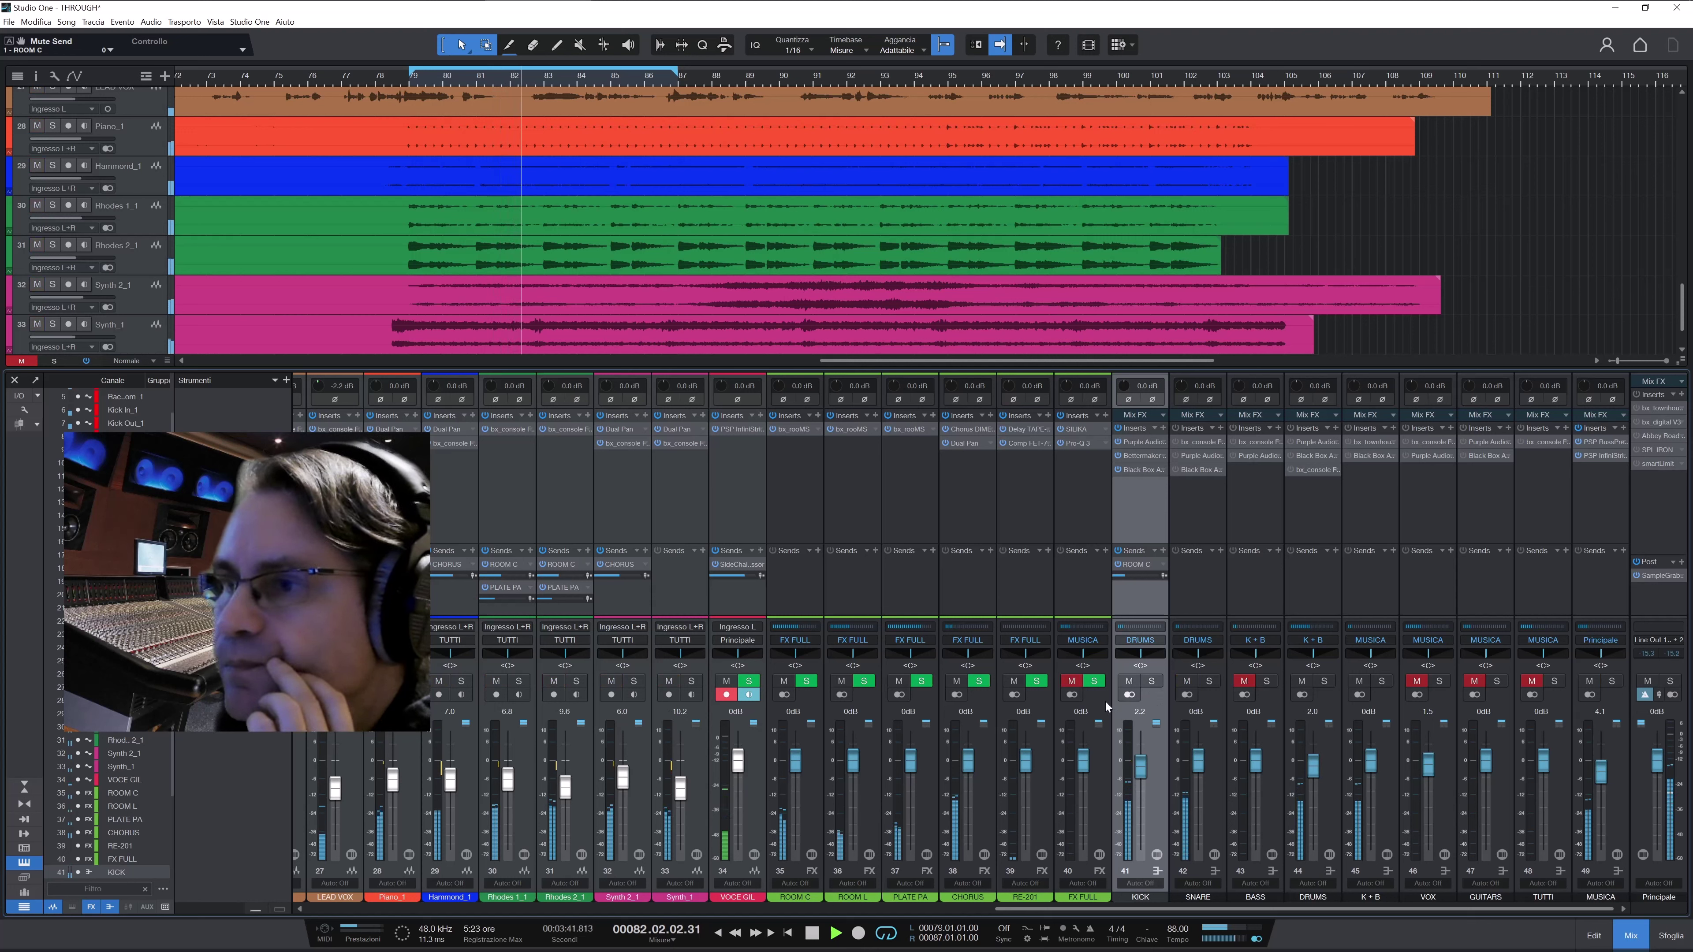
left_click(1220, 796)
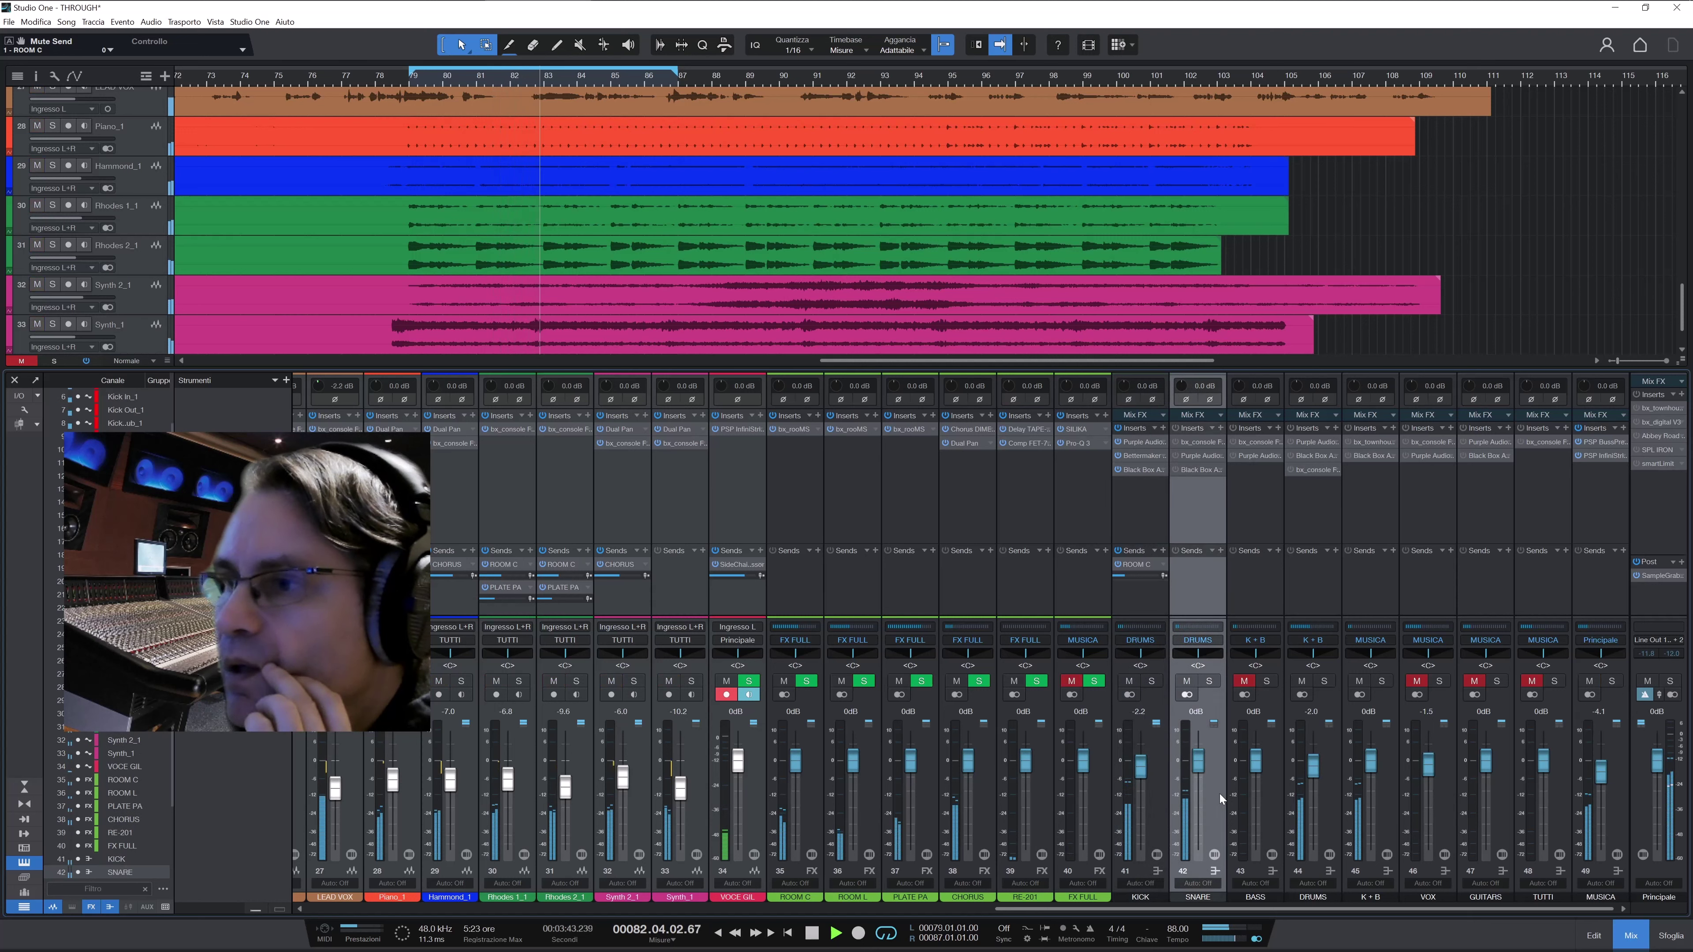
left_click(1210, 682)
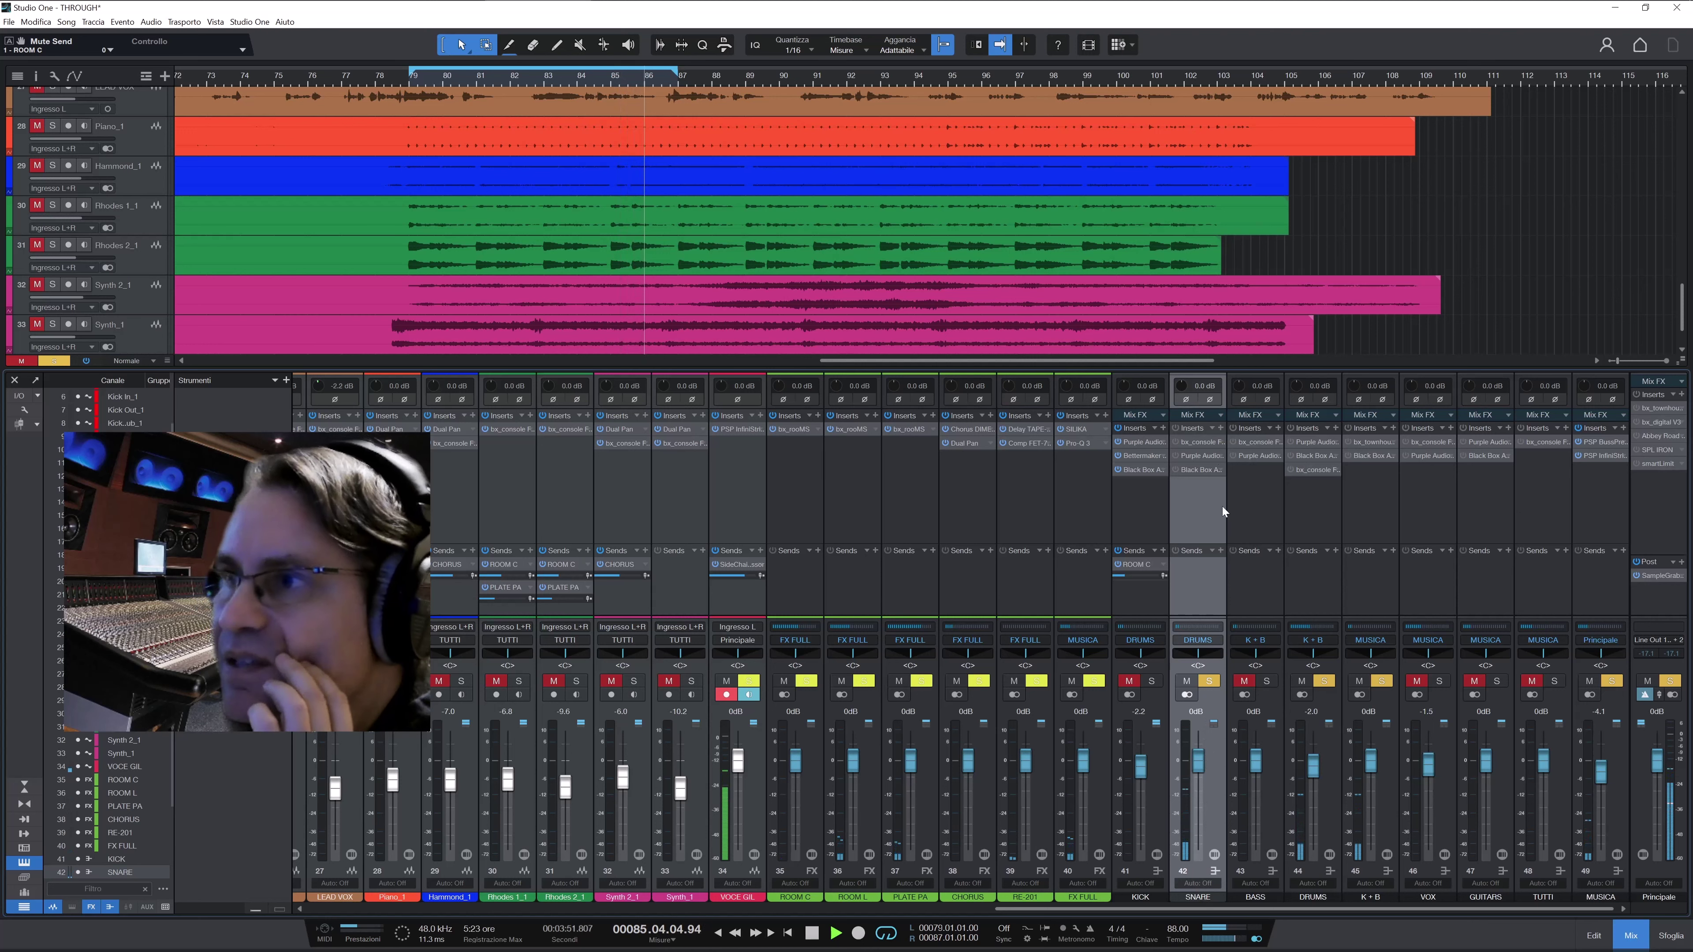
Activate the bx_console Focusrite SC insert on the SNARE bus and close its window
left_click(1199, 446)
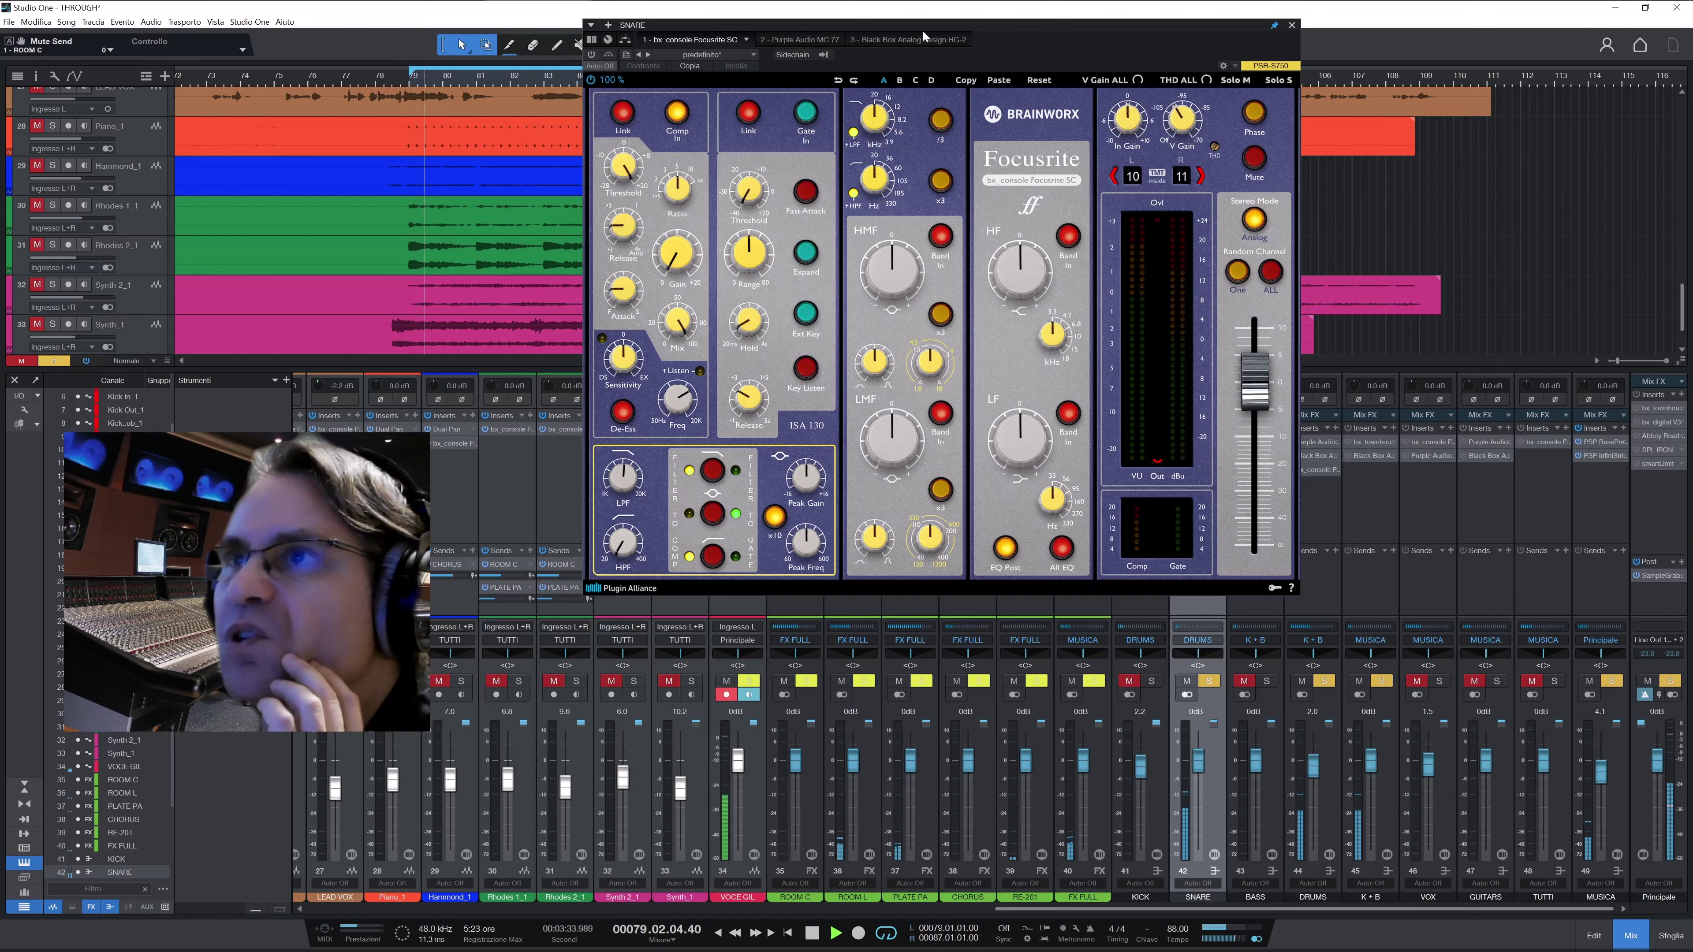
left_click_drag(920, 32, 771, 34)
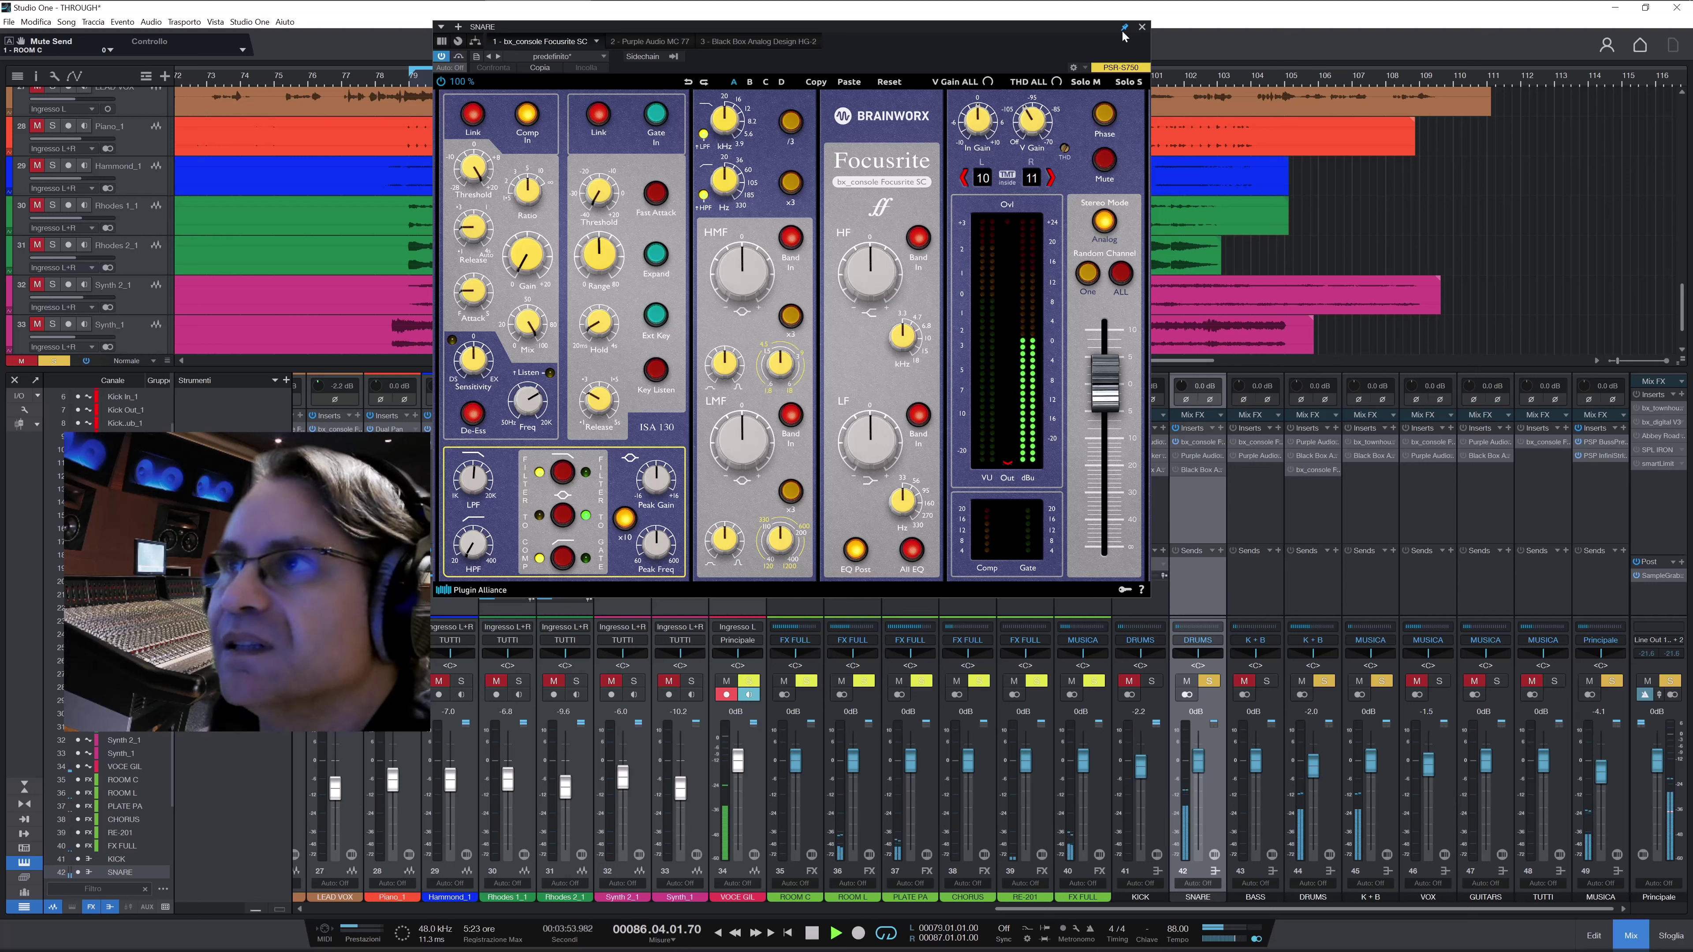
left_click(1140, 28)
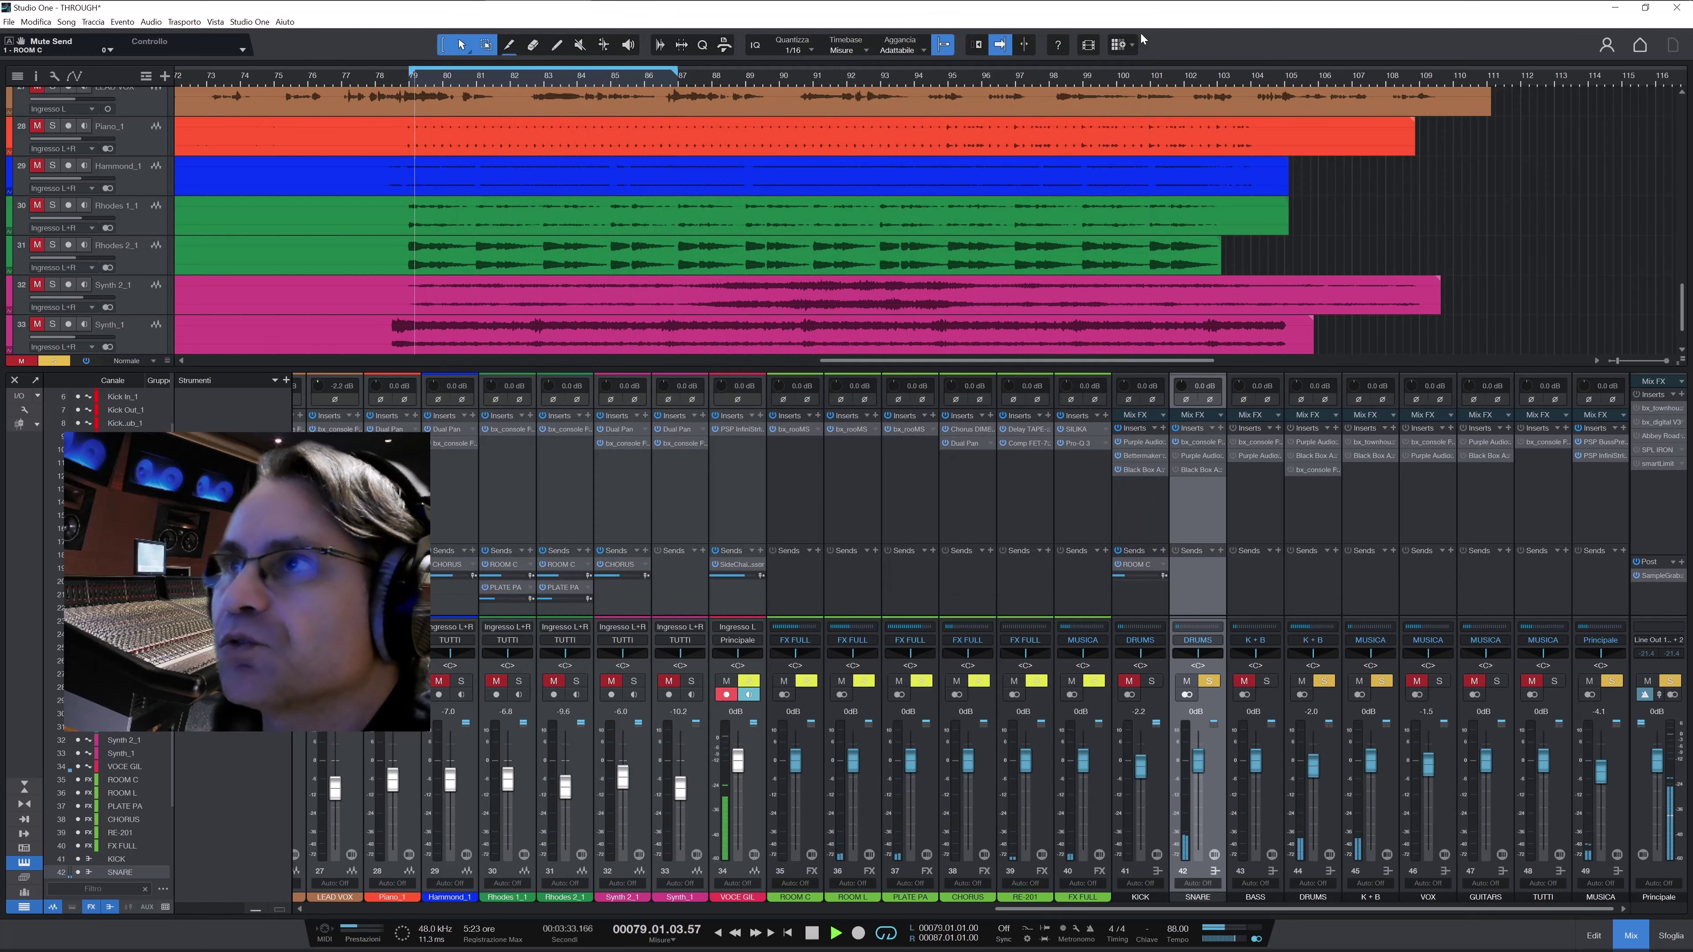
Open the Purple Audio MC 77 insert on the SNARE bus and activate it
left_click(1196, 456)
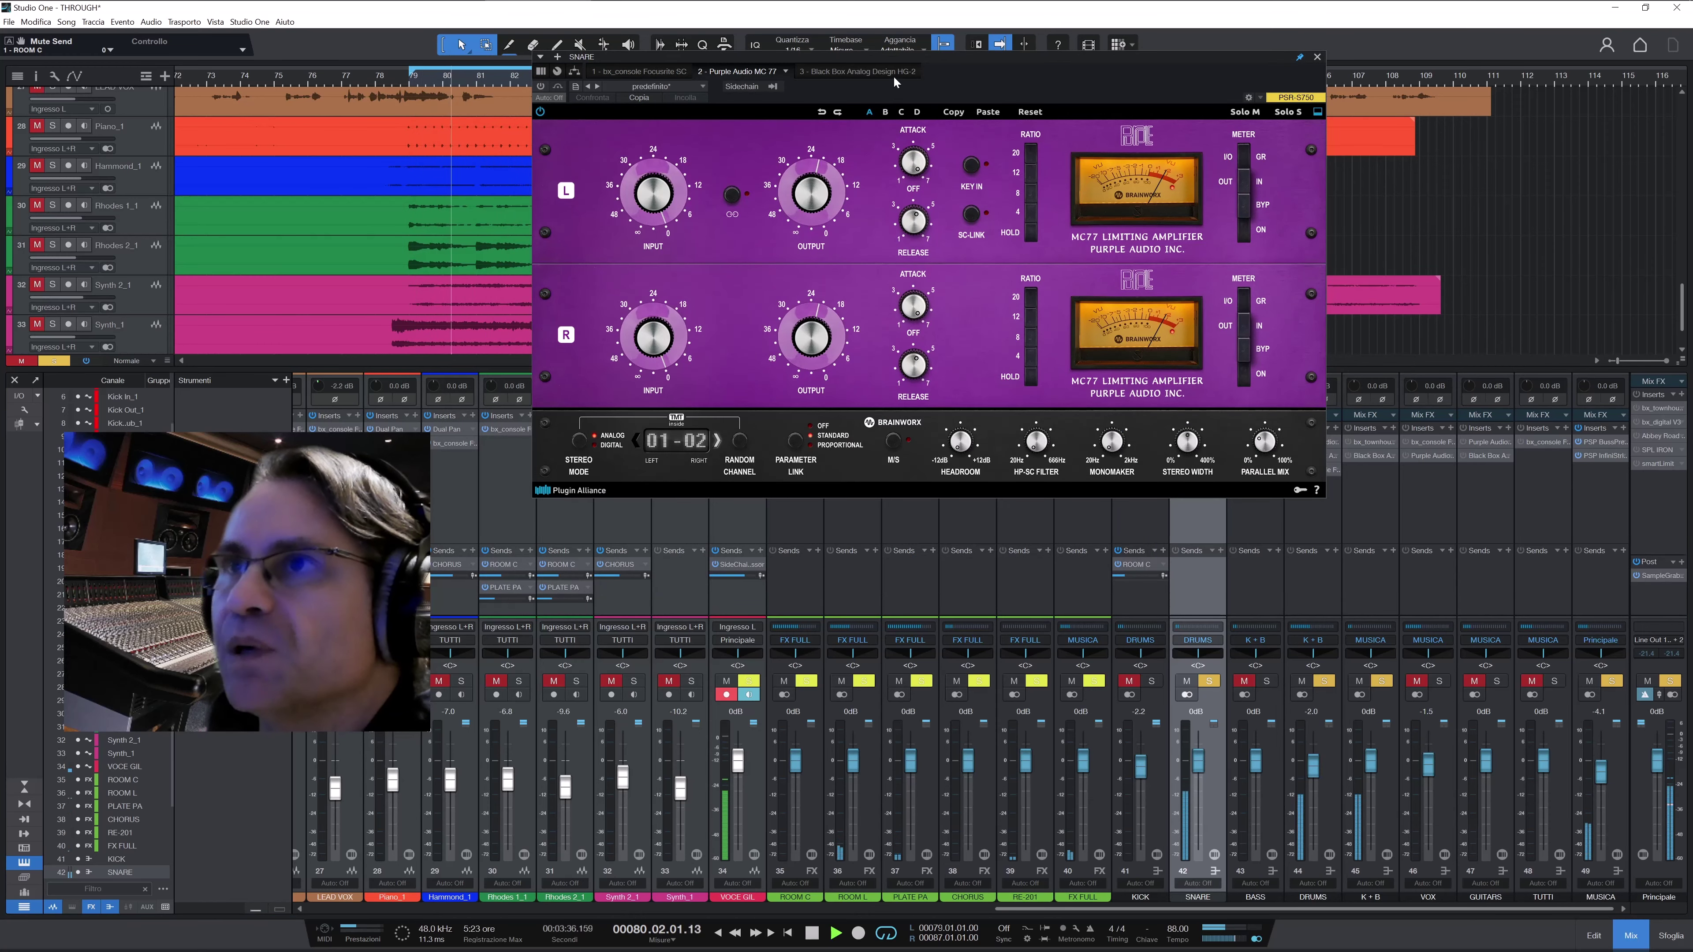
left_click_drag(889, 54, 698, 70)
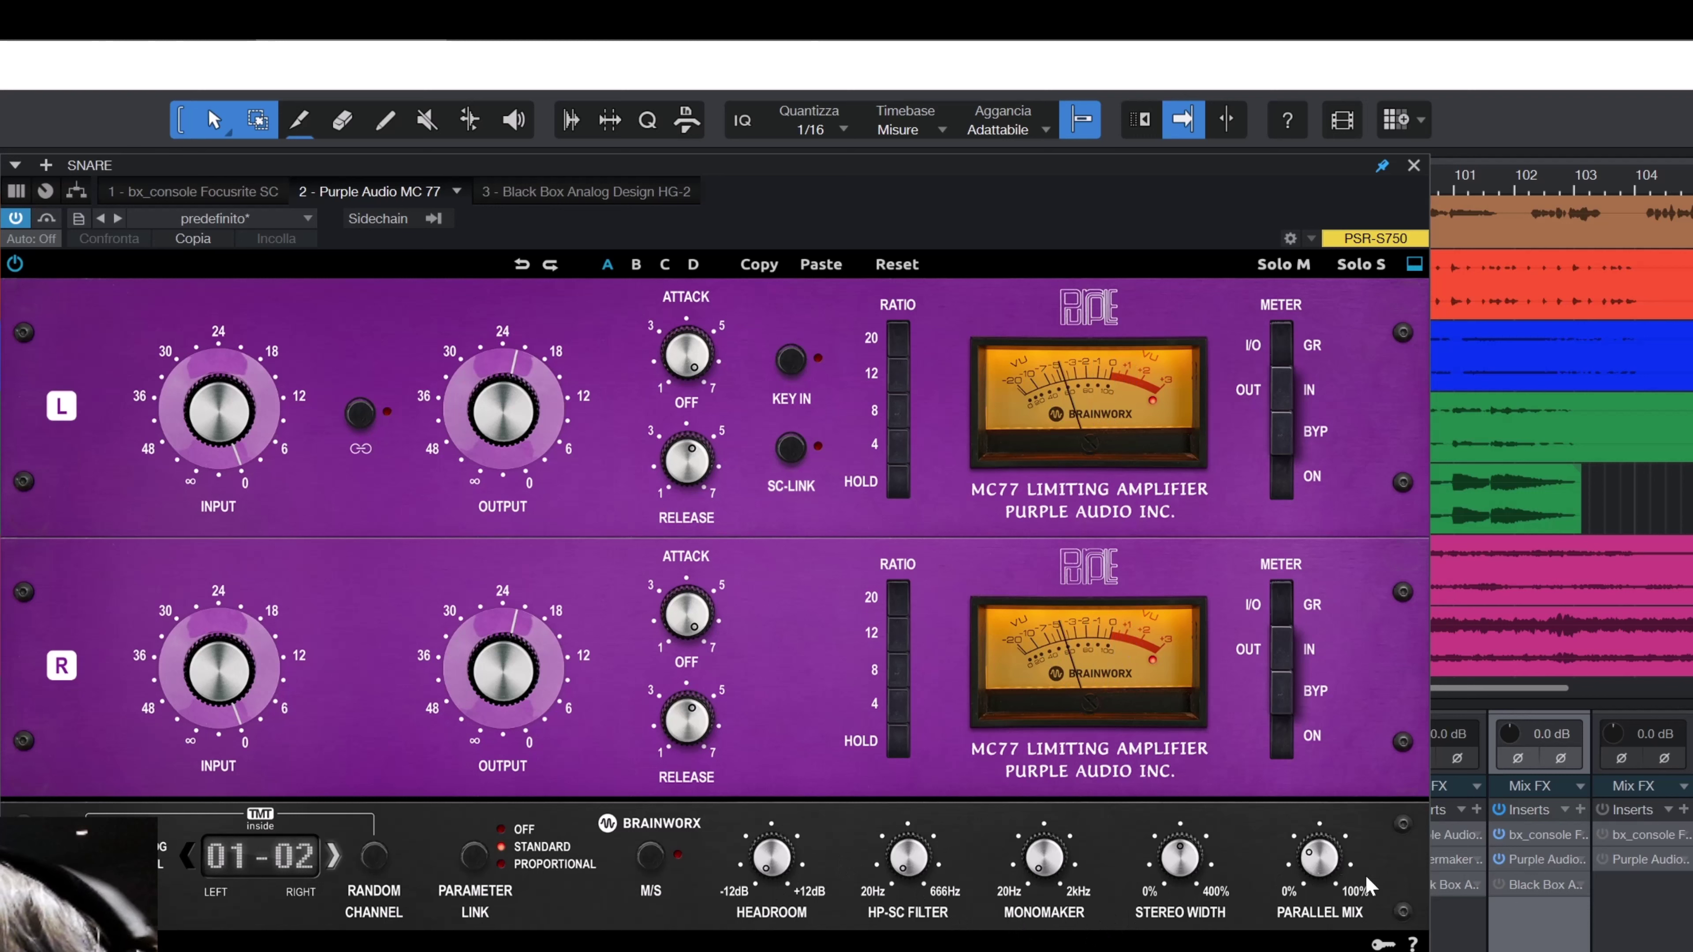
left_click(1326, 868)
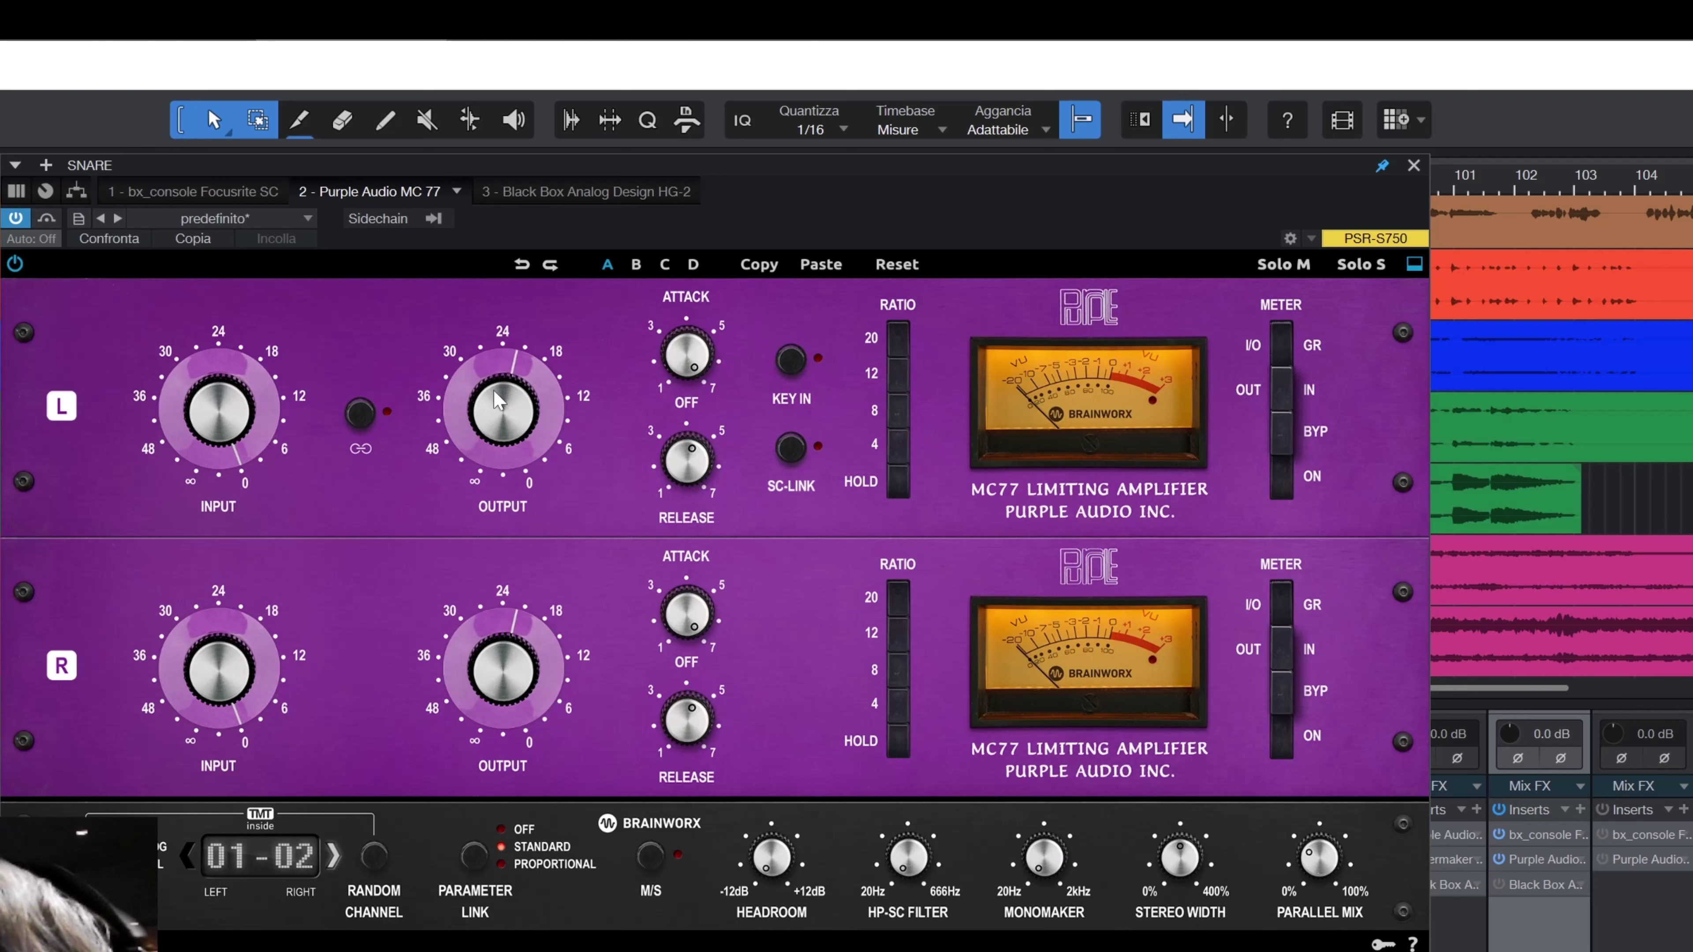
Bypass and re-engage the MC 77 on the SNARE bus to compare, then raise its Parallel Mix to 100%
left_click(45, 219)
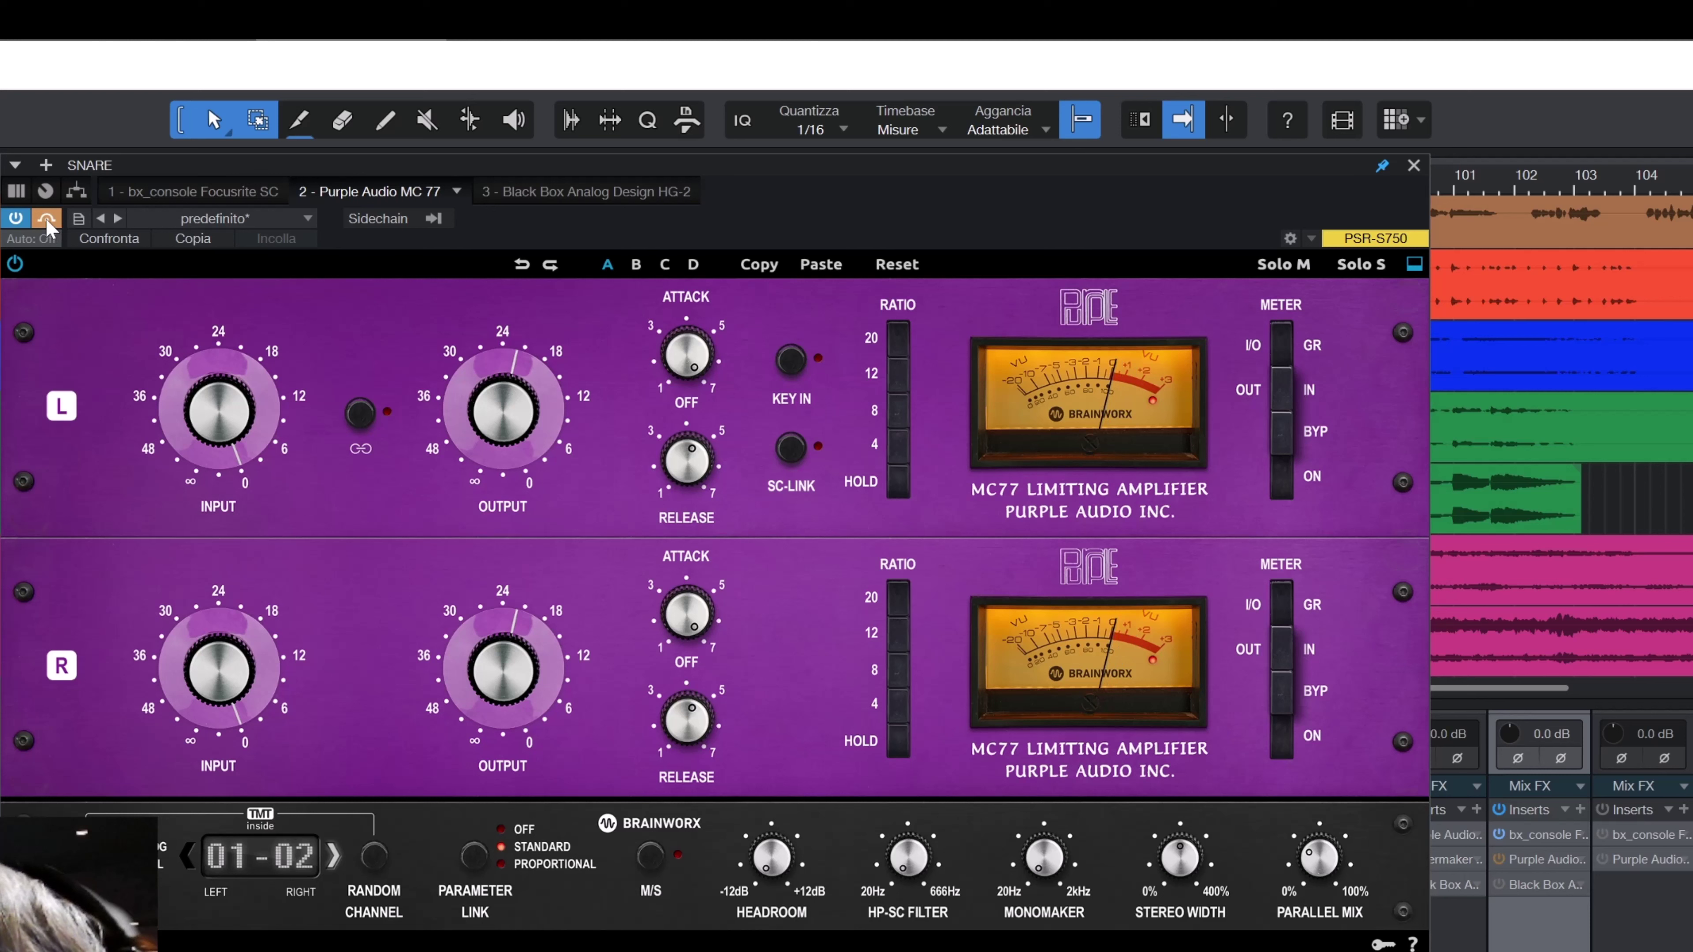
left_click(46, 218)
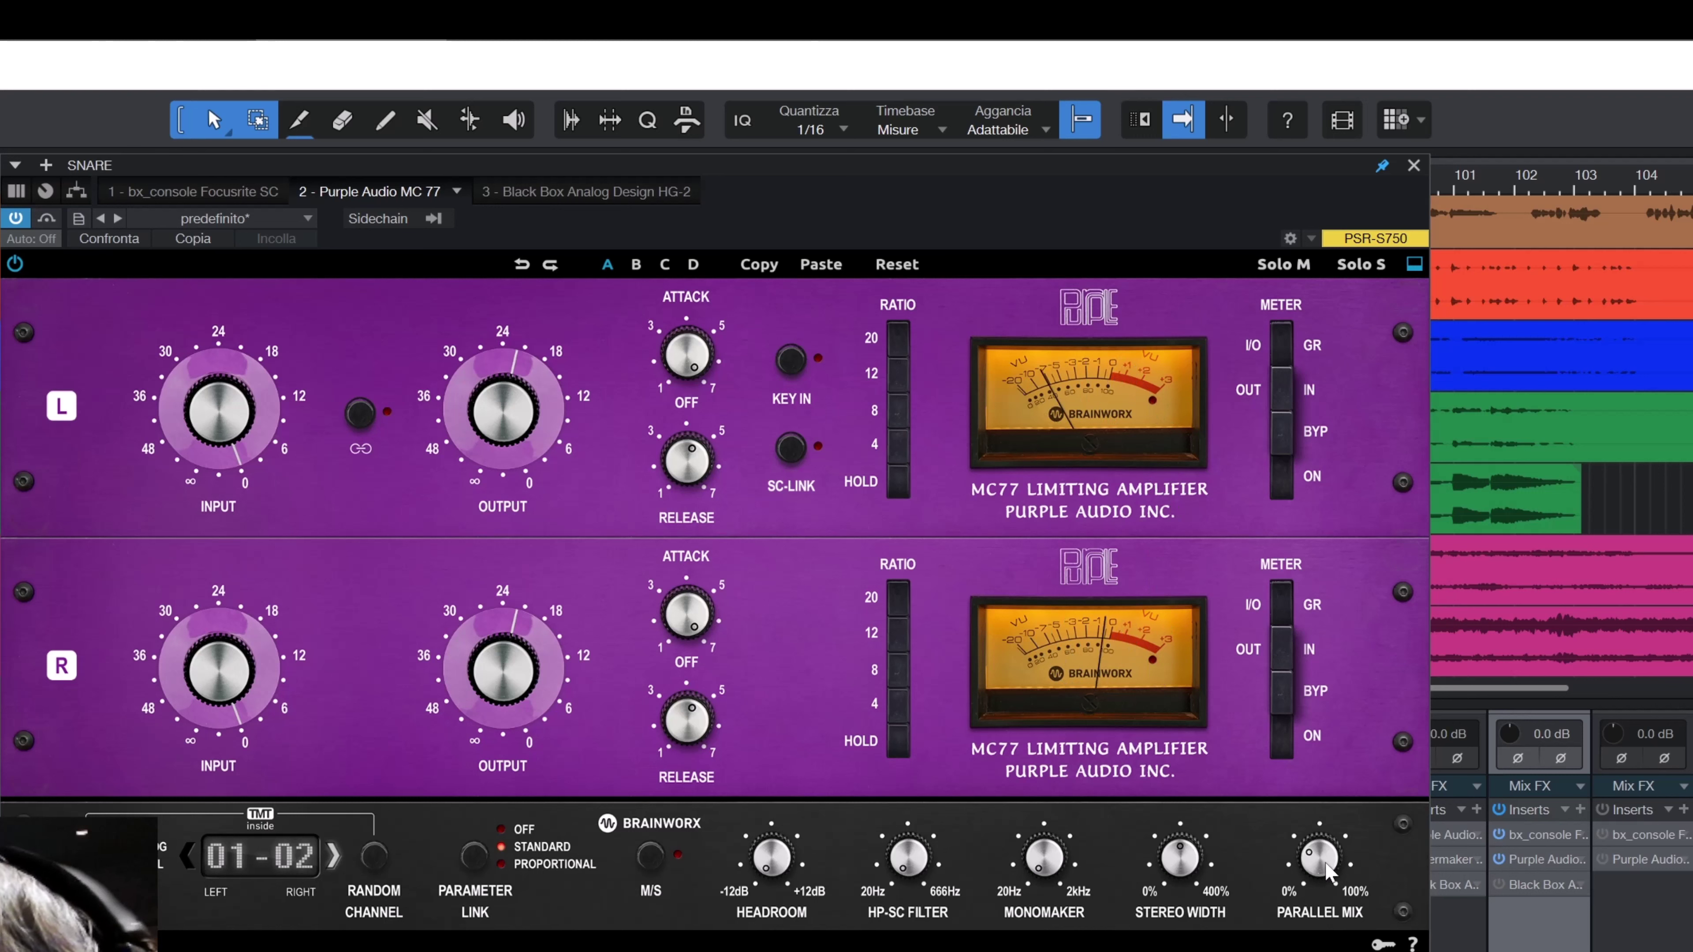
left_click_drag(1320, 859, 1321, 801)
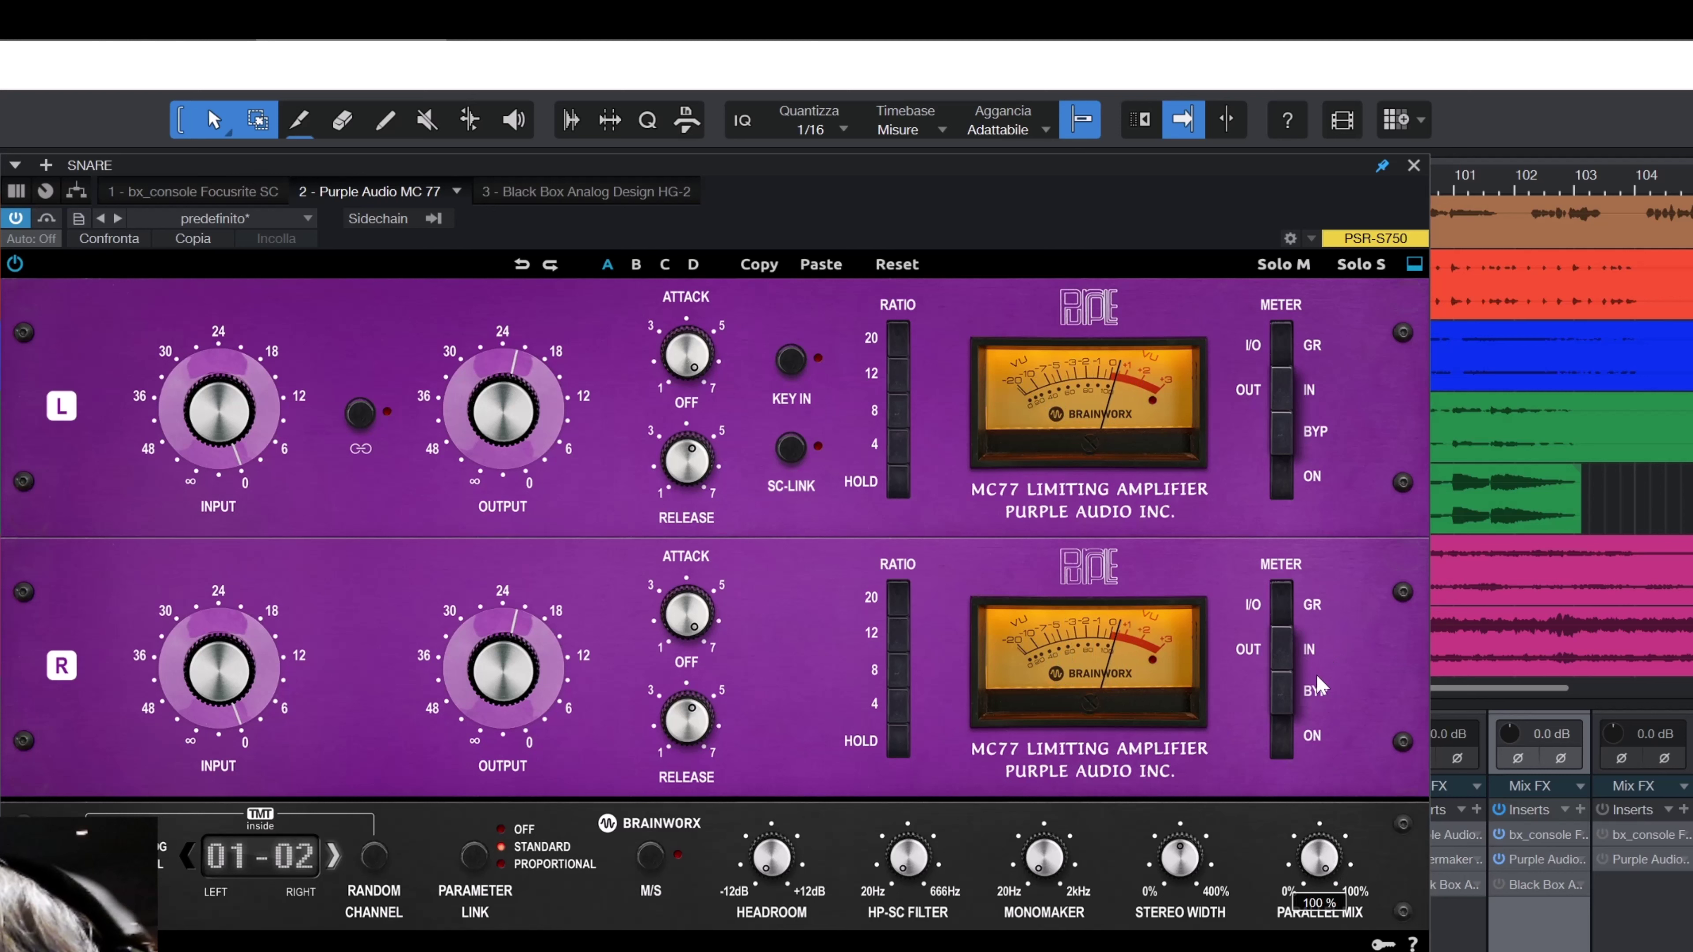
Lower the MC 77's Parallel Mix on the SNARE bus, compare it against bypass, and close its window
left_click_drag(1318, 857, 1316, 887)
left_click_drag(1305, 794, 1304, 944)
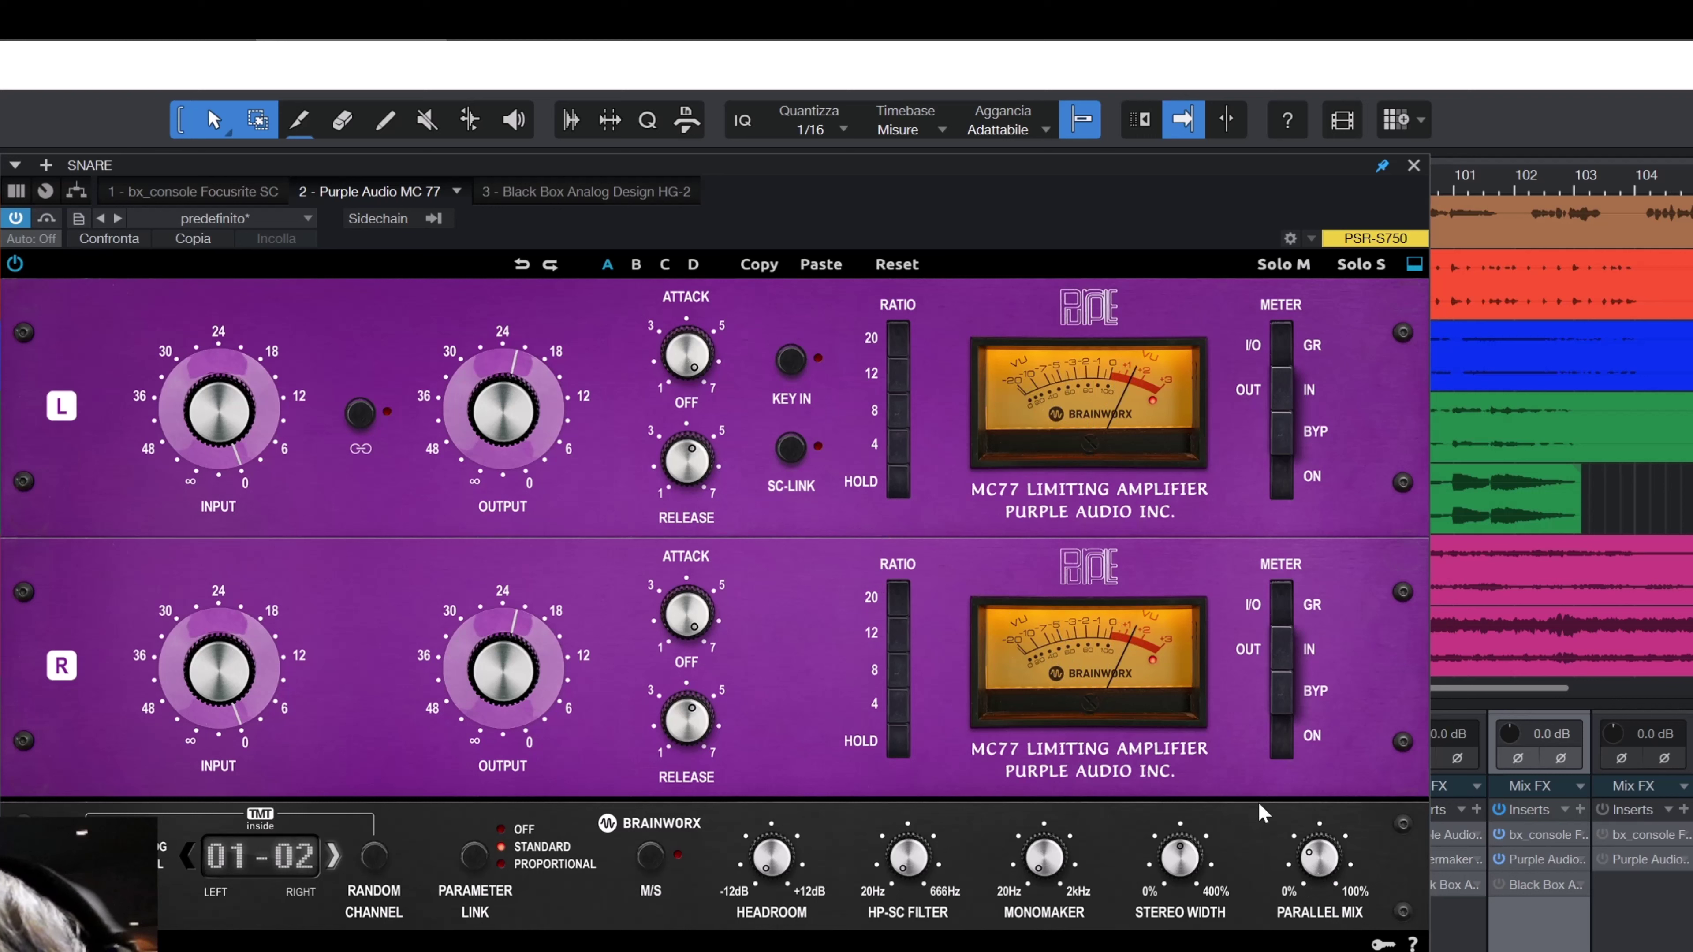
left_click(46, 218)
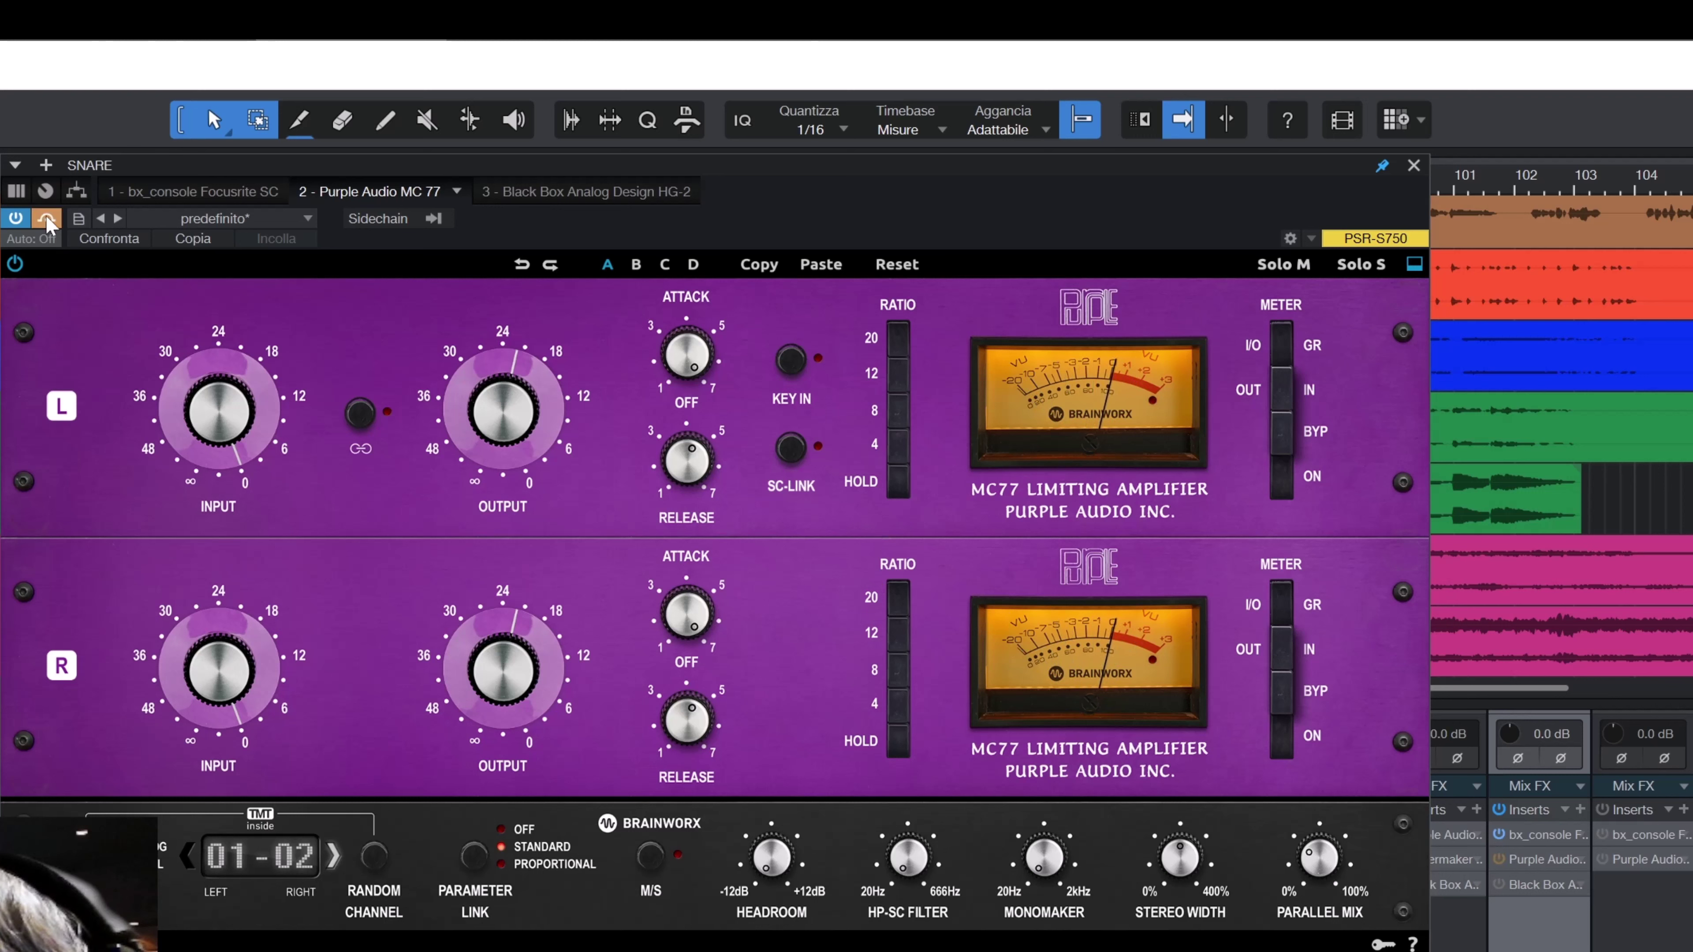
left_click(46, 219)
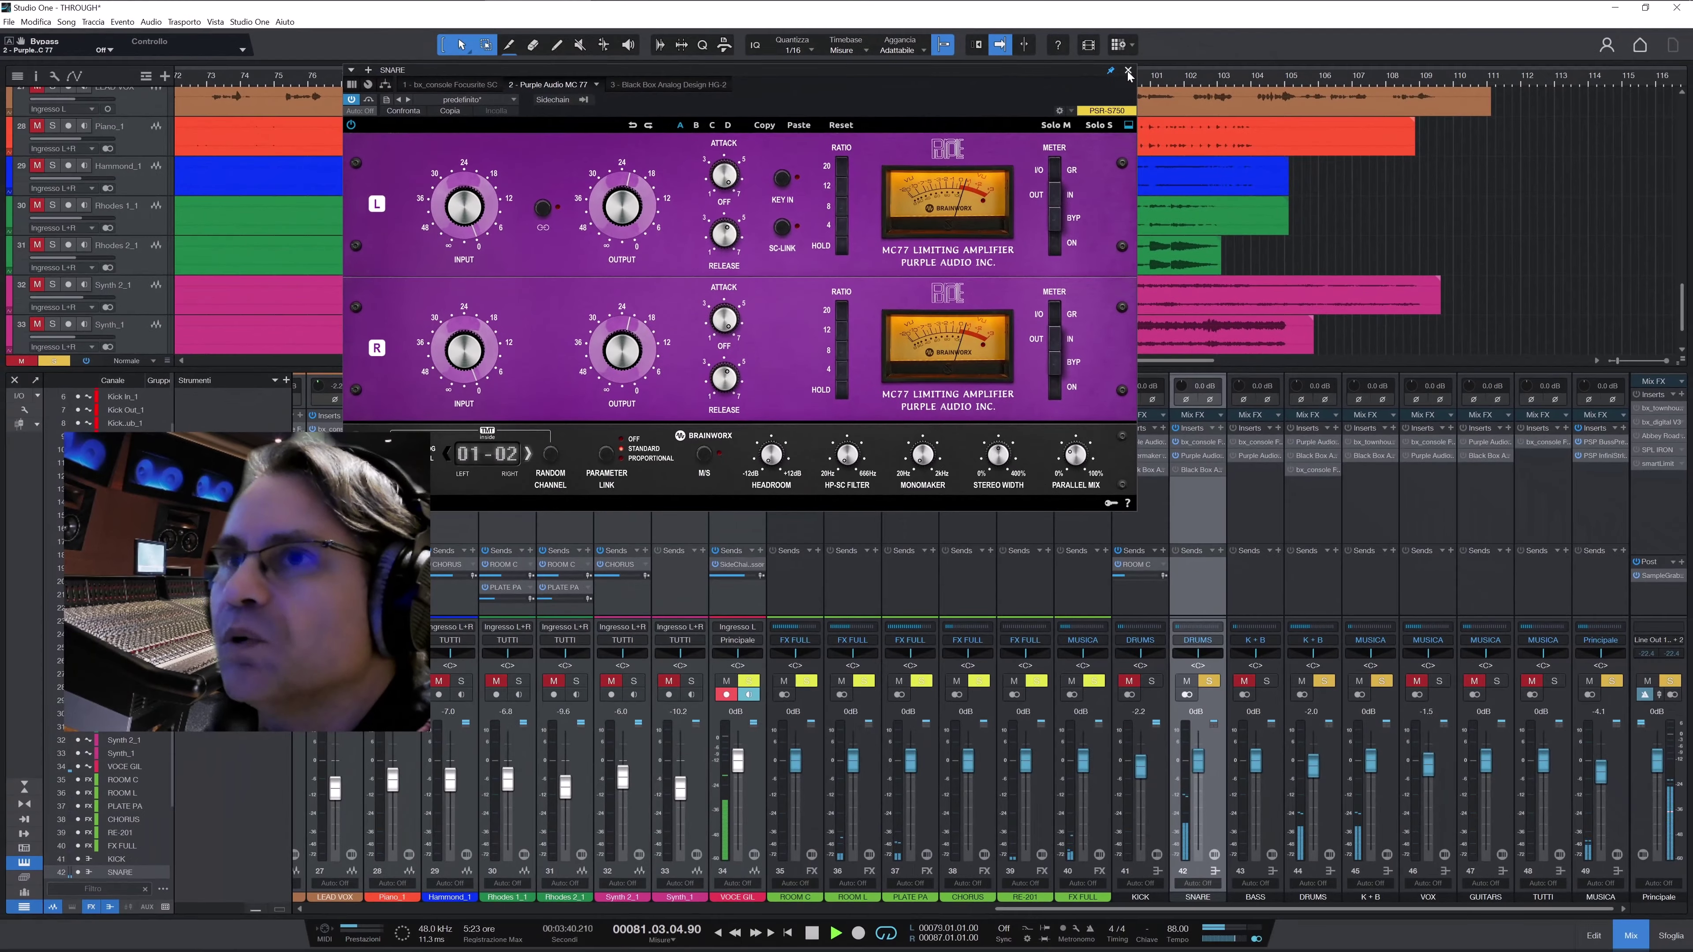
left_click(1138, 75)
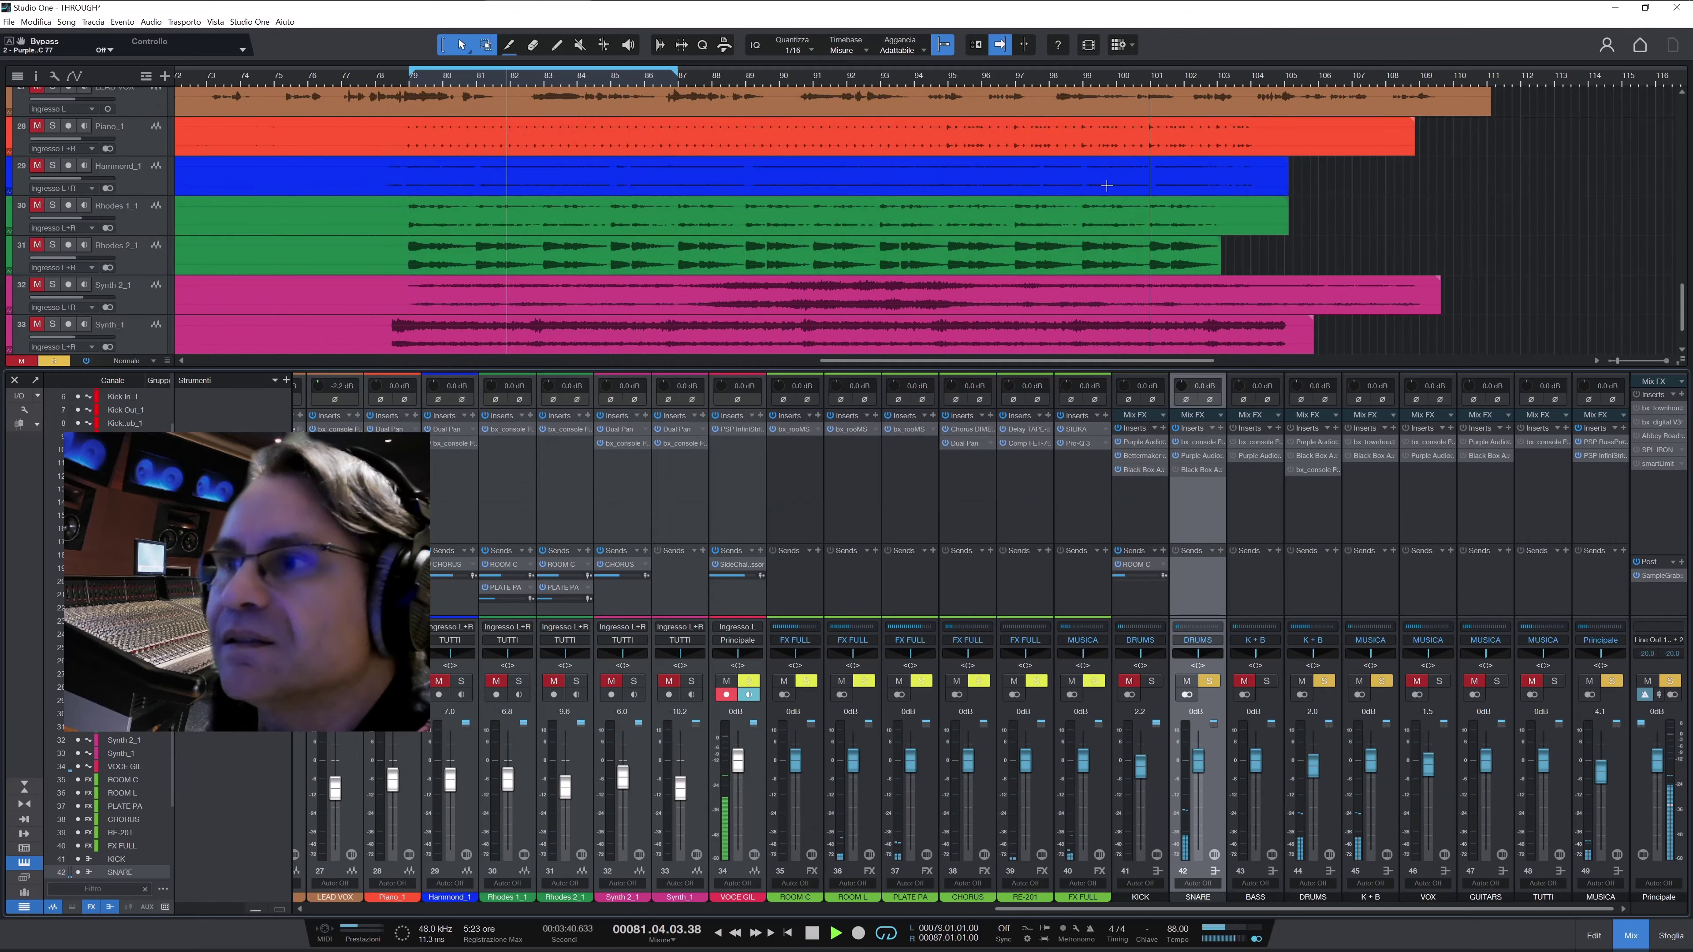
Activate the Black Box Analog Design HG-2 insert on the SNARE bus, compare it against bypass, and close its window
left_click(1202, 471)
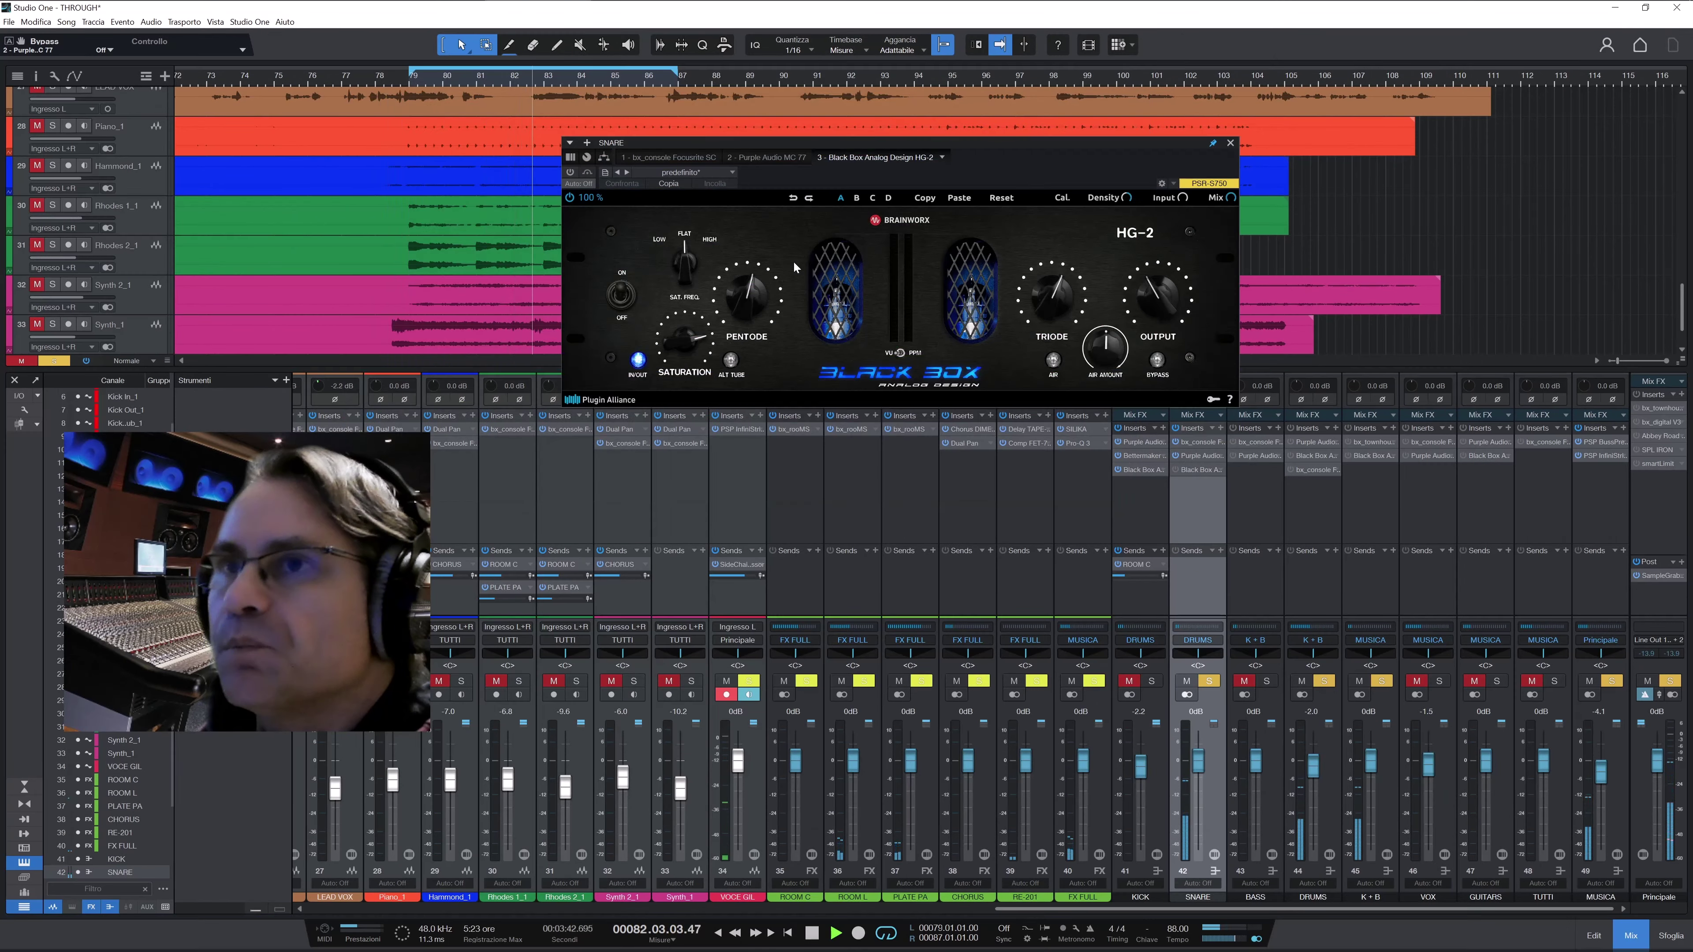
left_click_drag(806, 144, 696, 186)
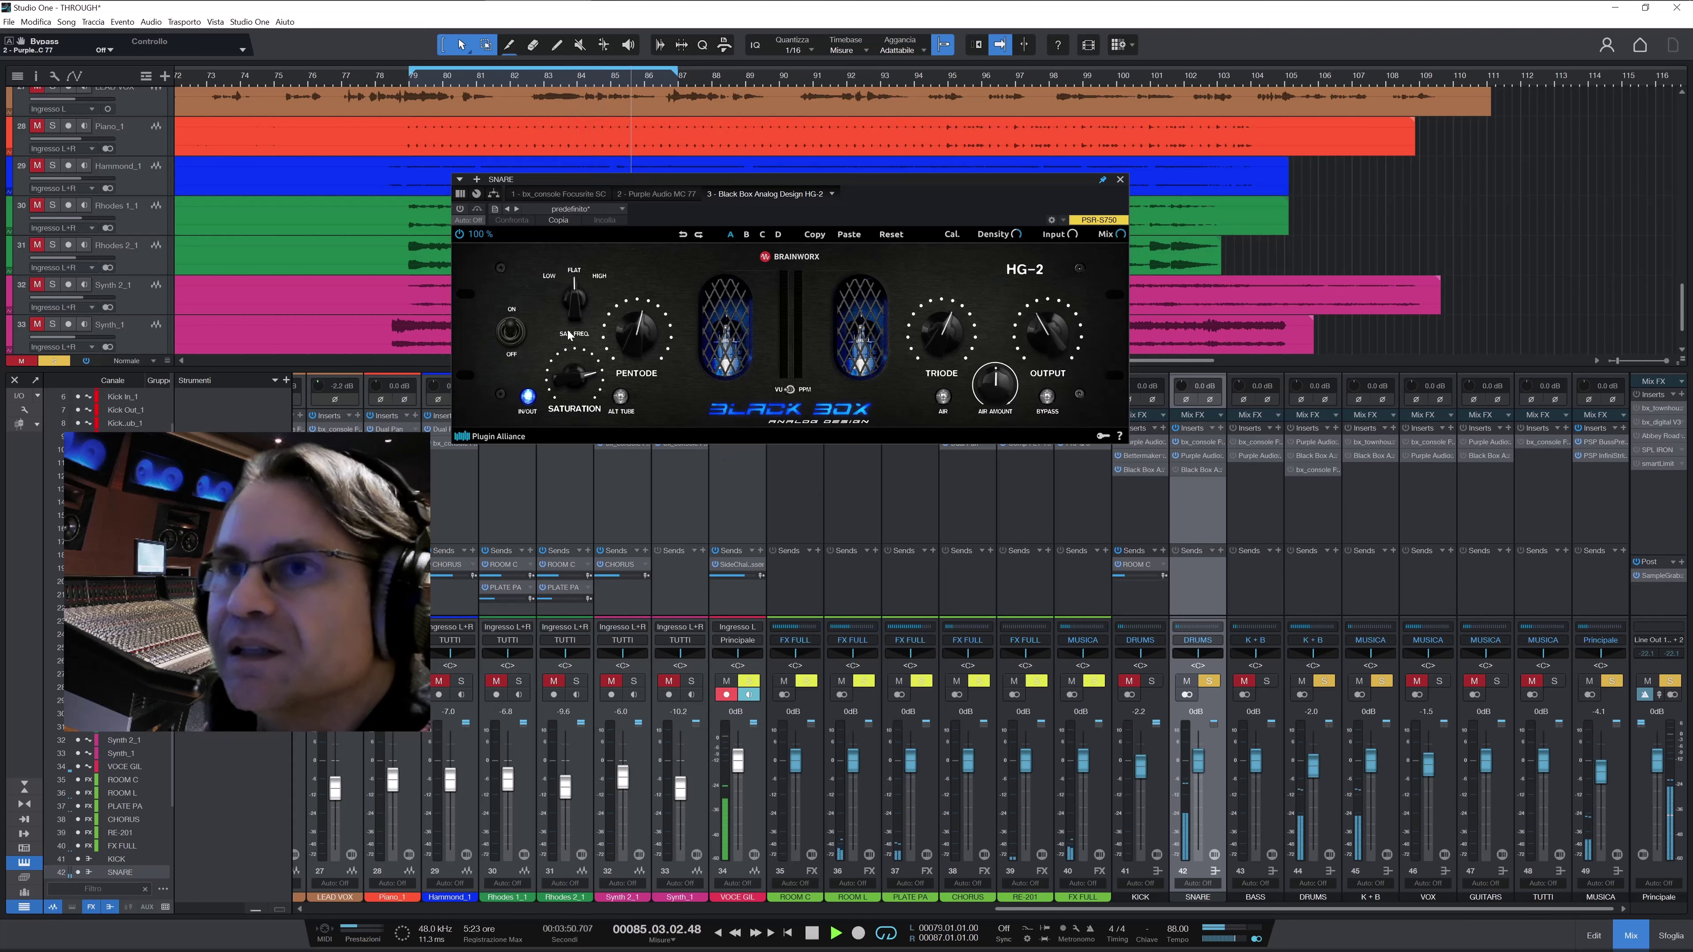
left_click(461, 209)
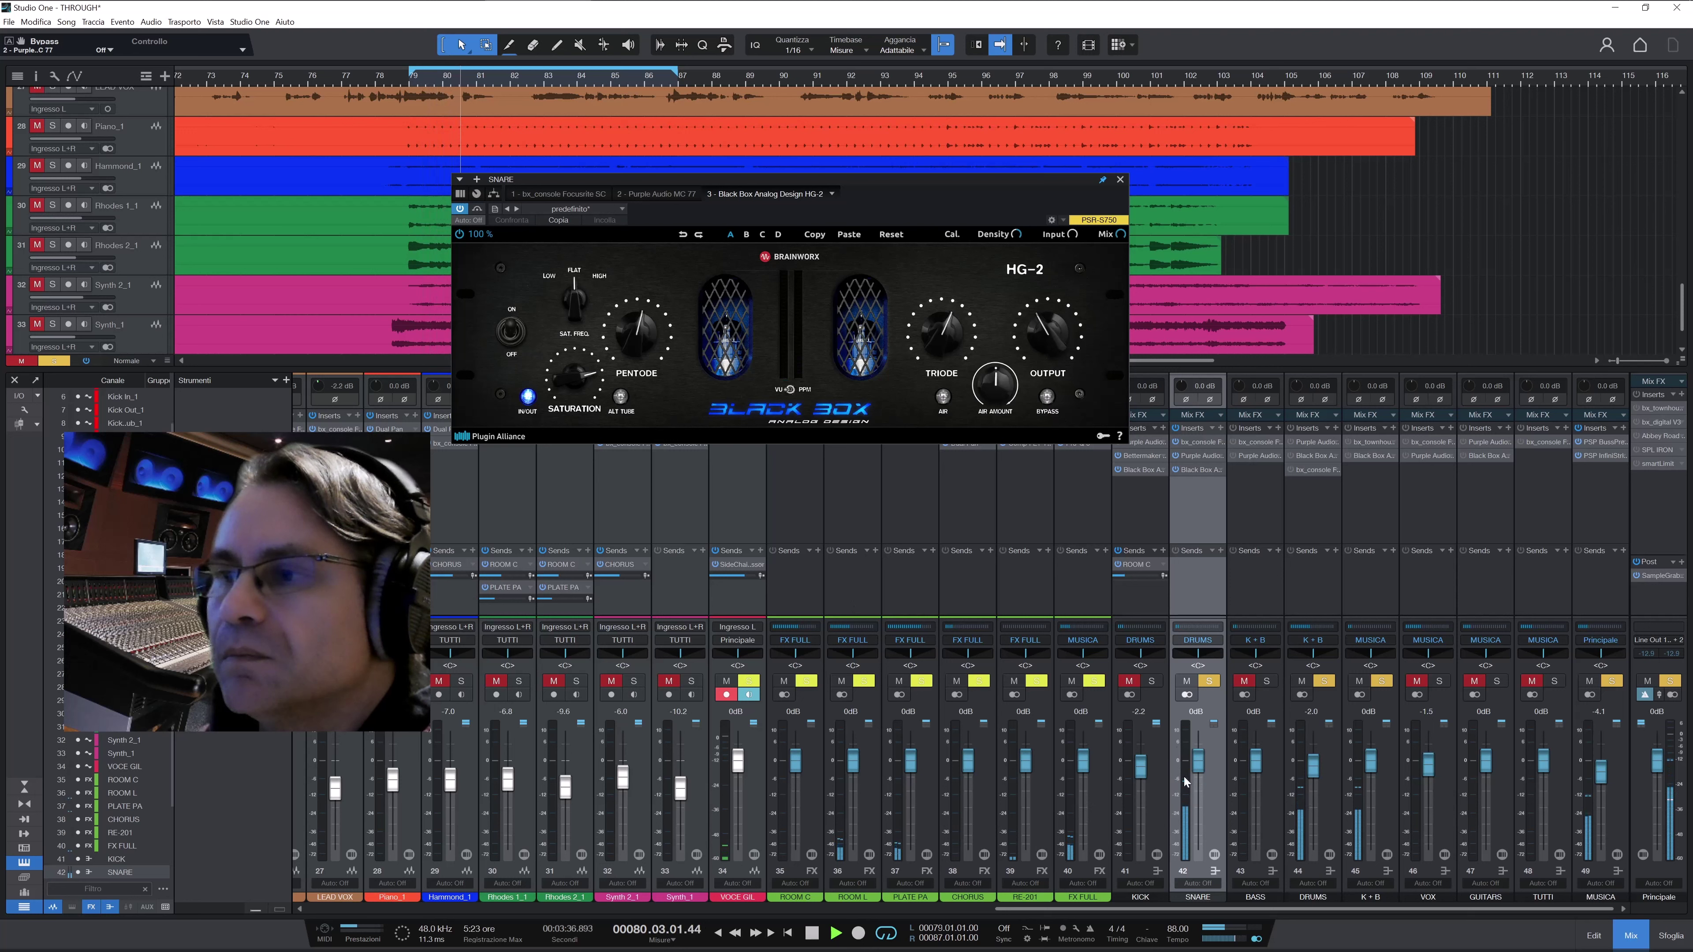
left_click(476, 209)
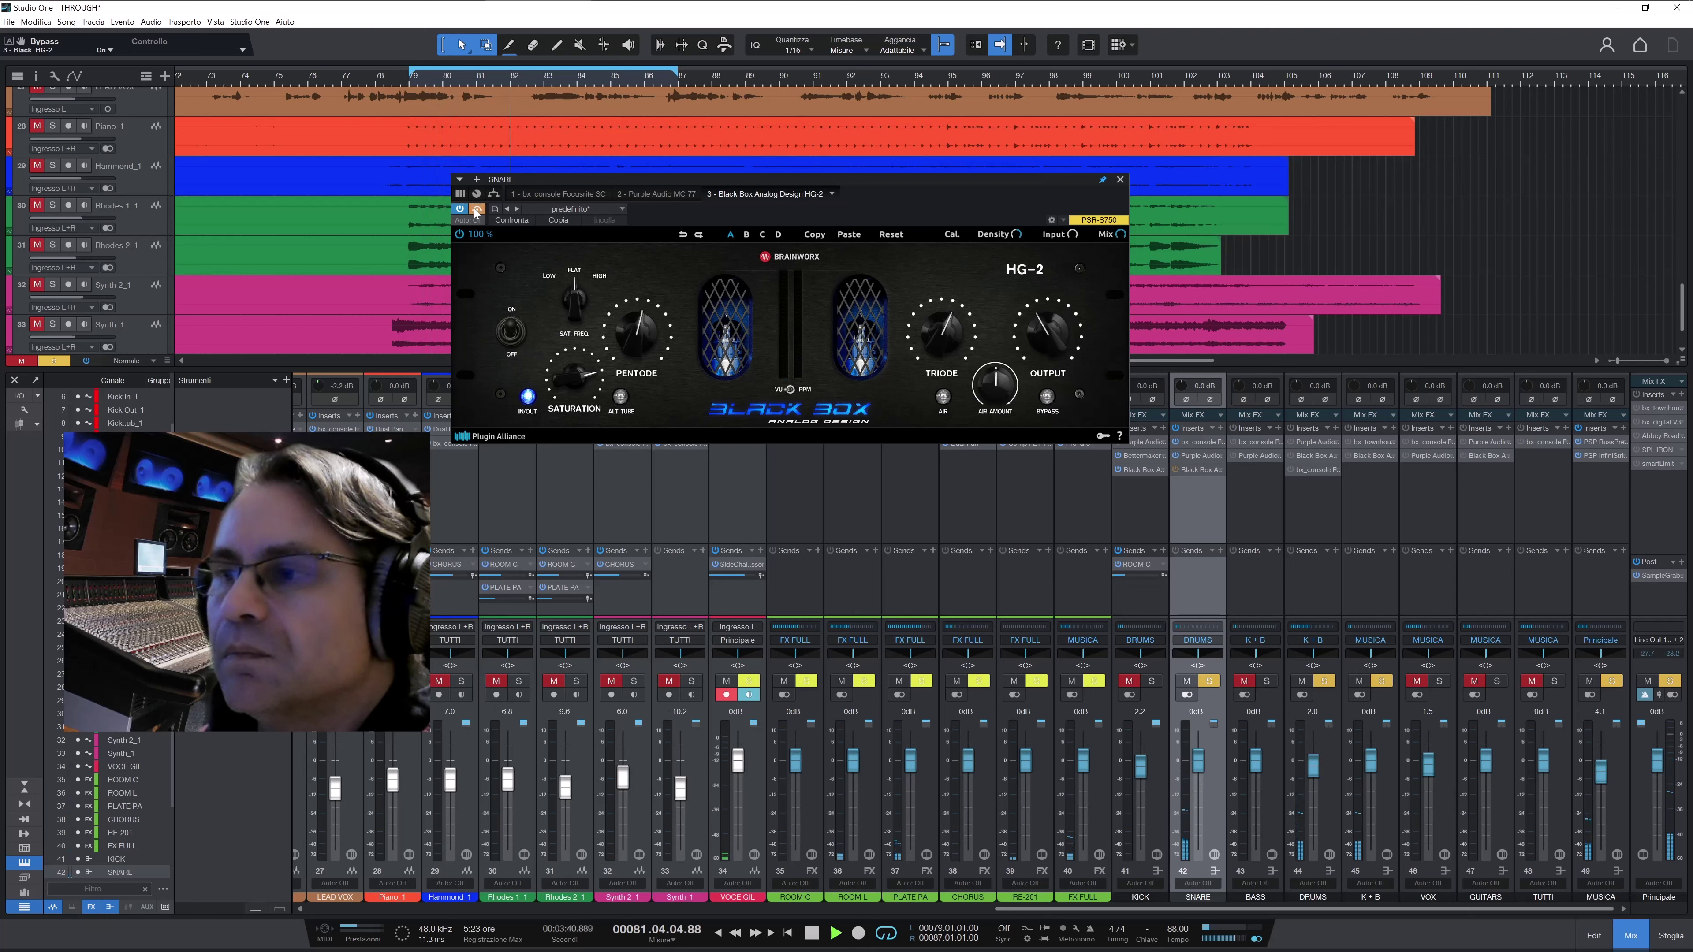
left_click(476, 210)
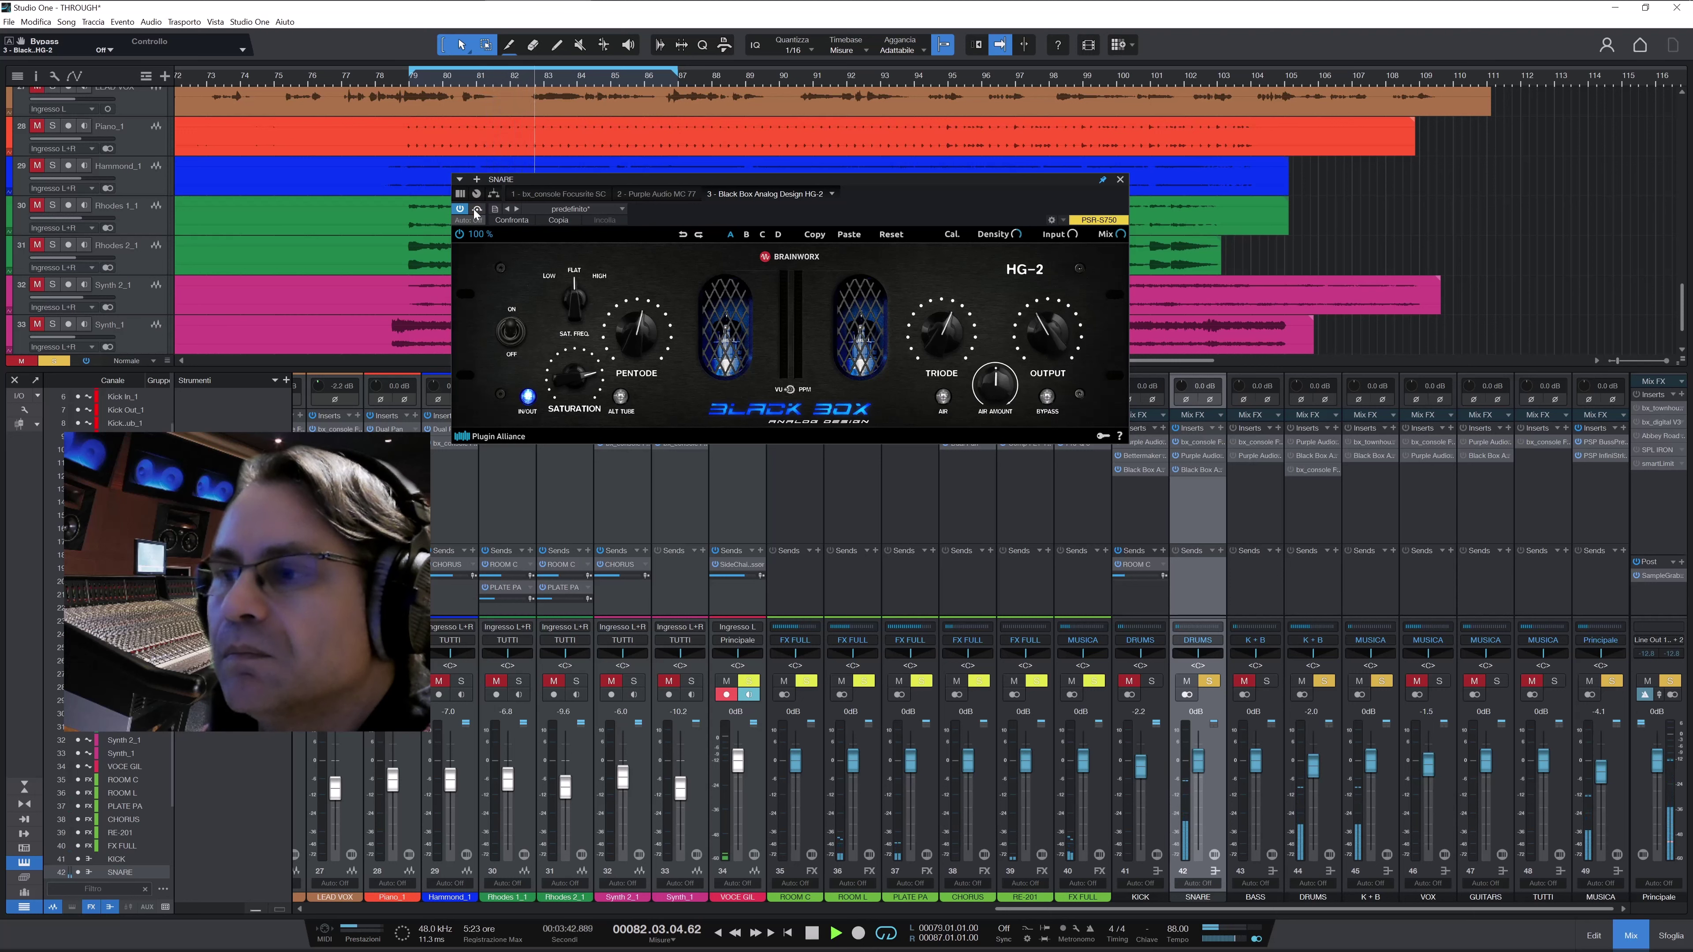
left_click(1120, 179)
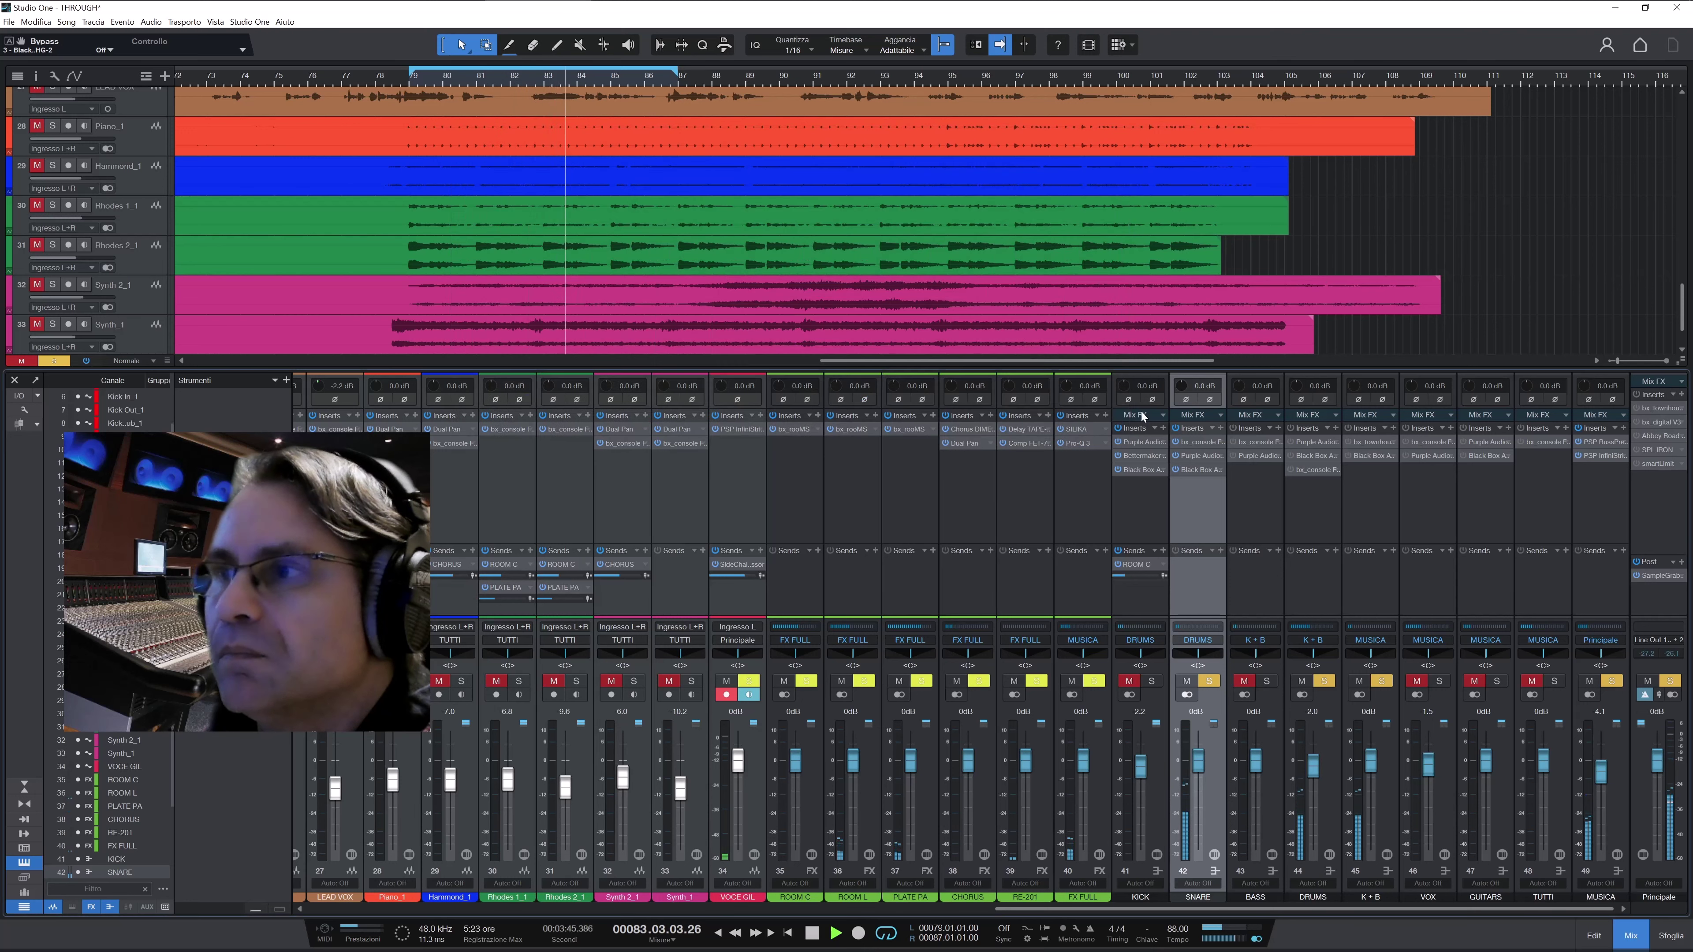
Take the SNARE bus out of solo, then open and activate the Purple Audio MC 77 insert on the DRUMS bus
left_click(1209, 680)
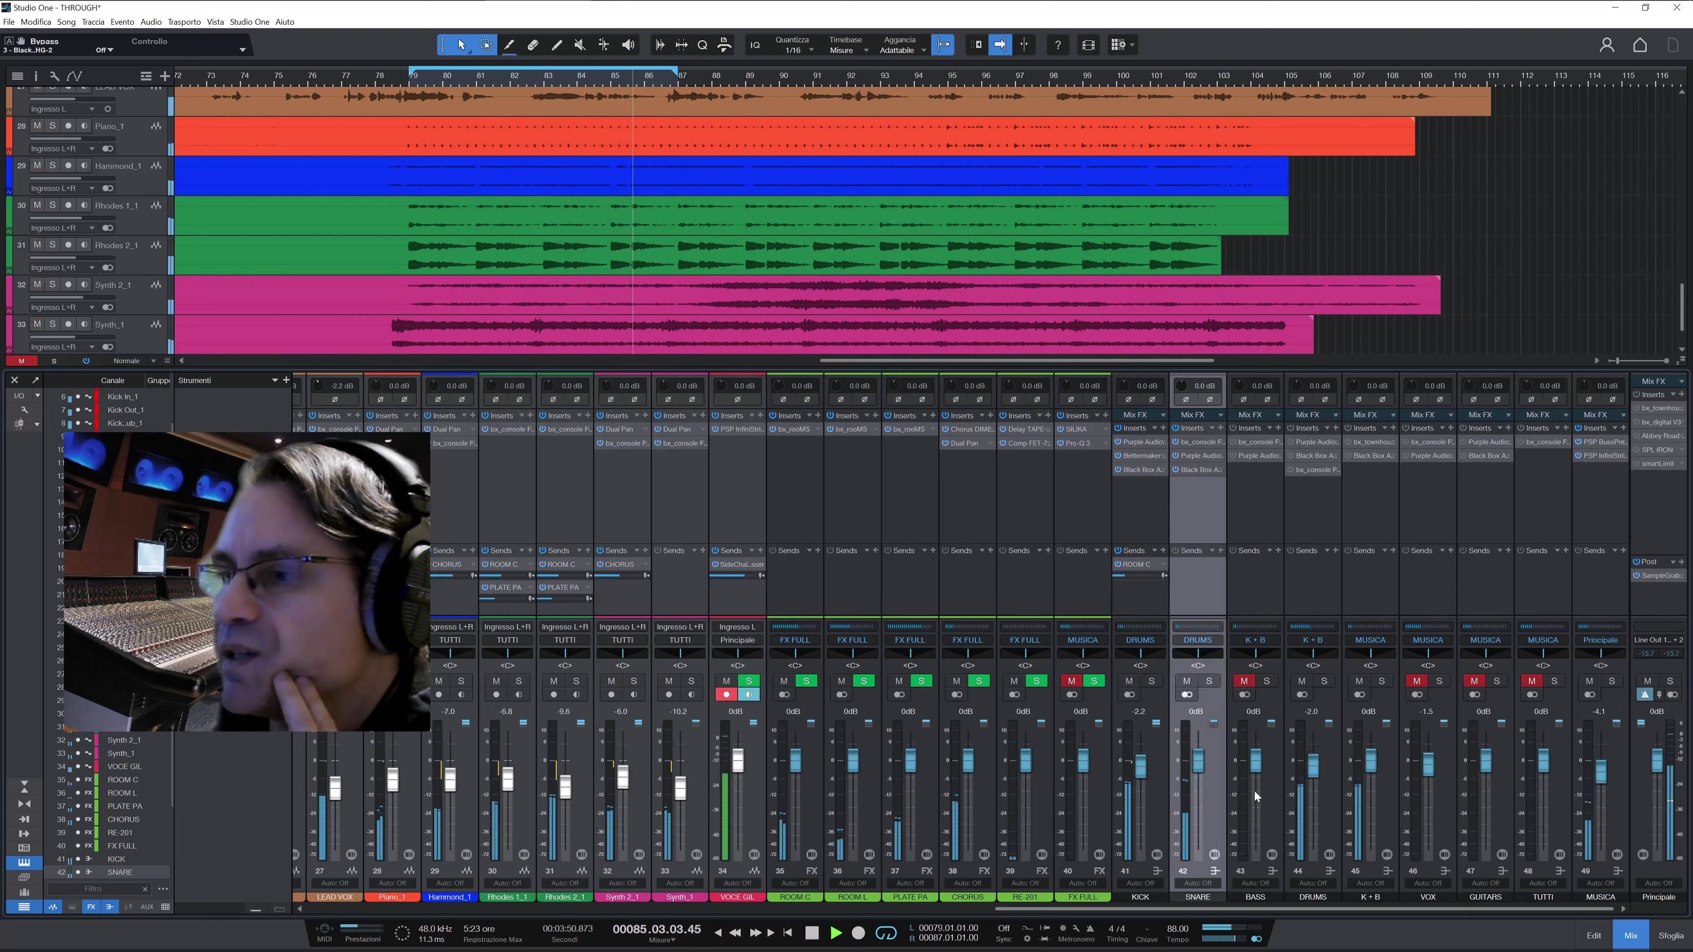
left_click(1329, 790)
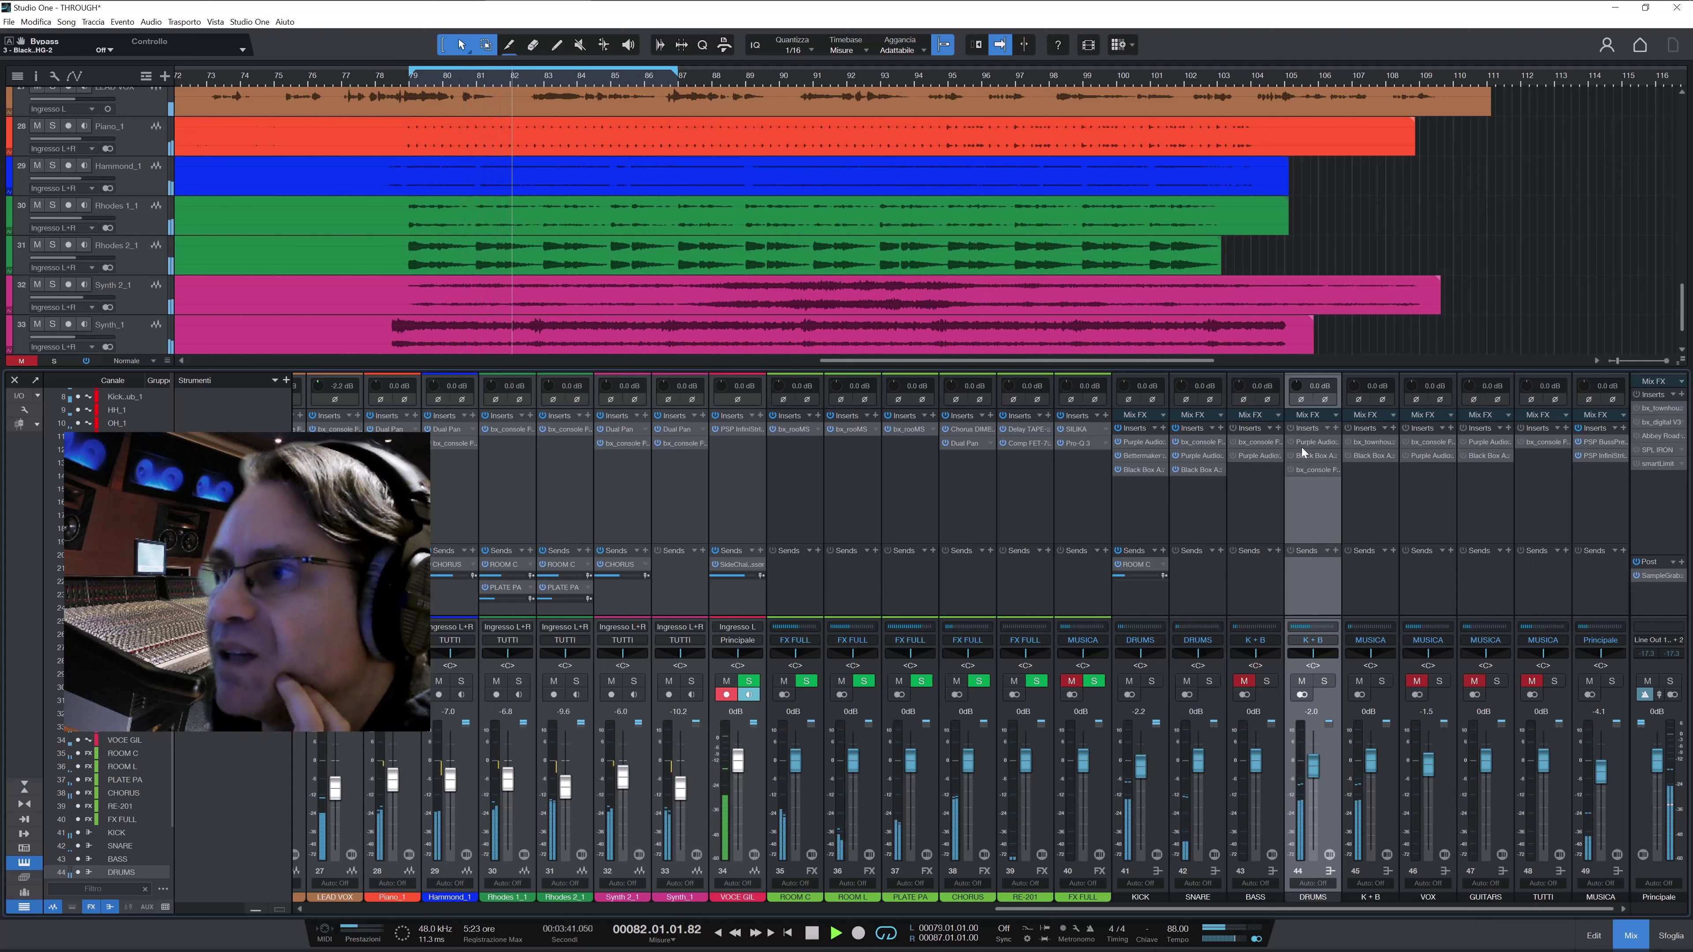
left_click(1316, 443)
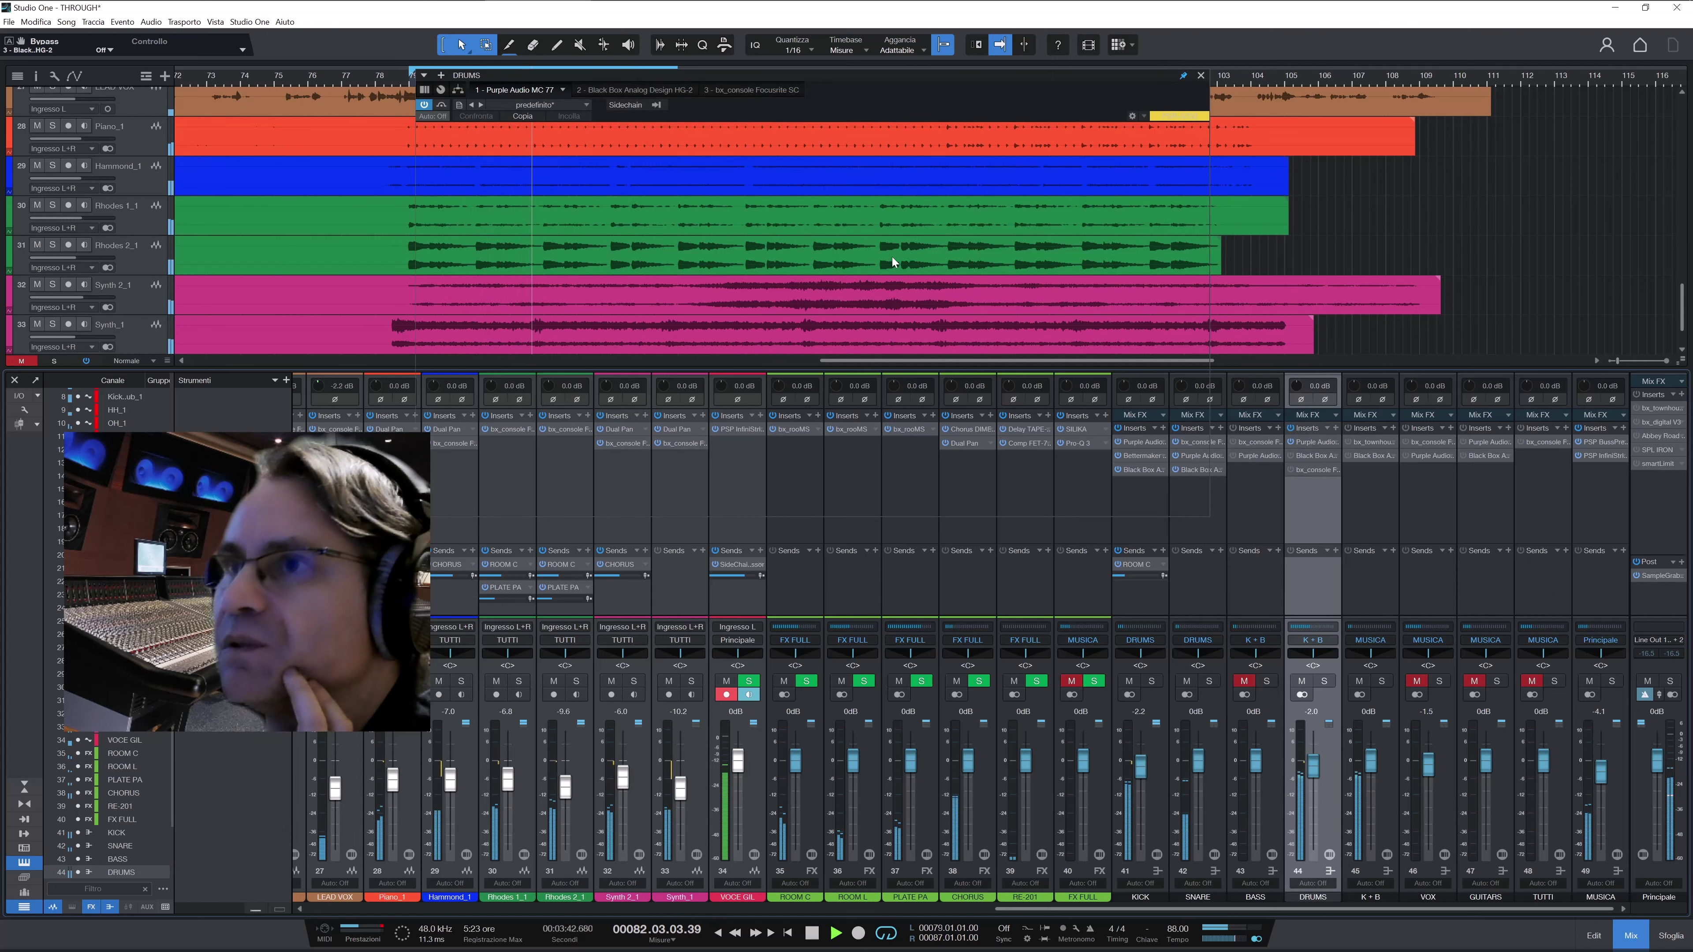
left_click_drag(750, 74, 731, 79)
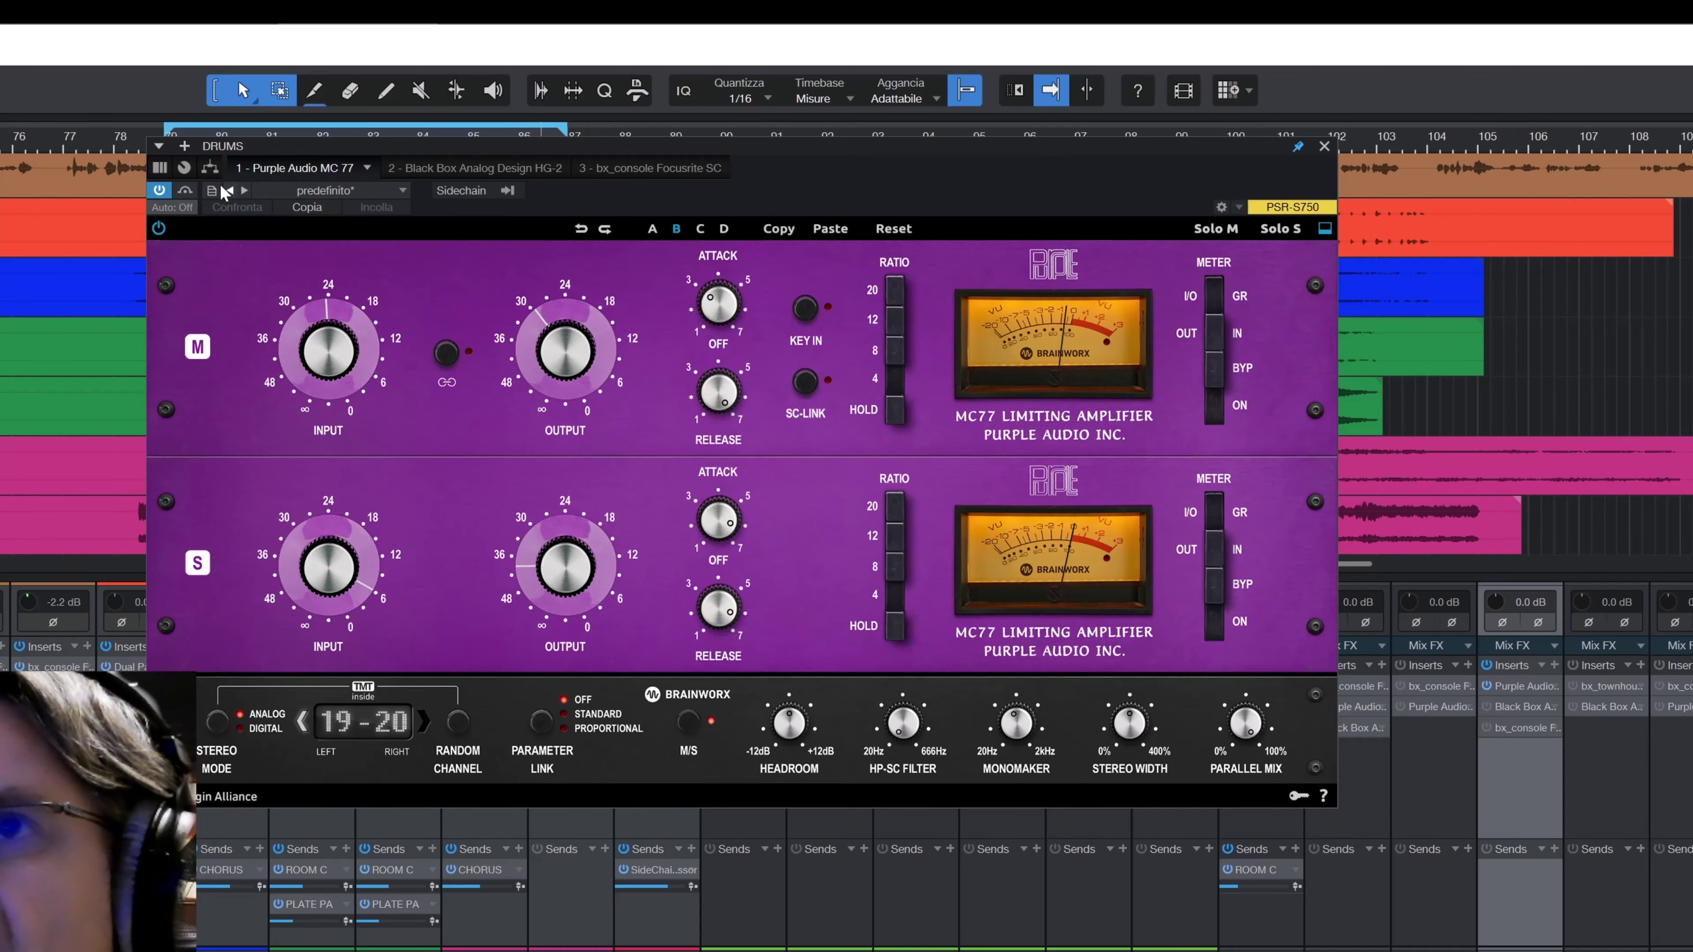
Bypass and re-engage the MC 77 on the DRUMS bus to compare, then close its window
left_click(185, 191)
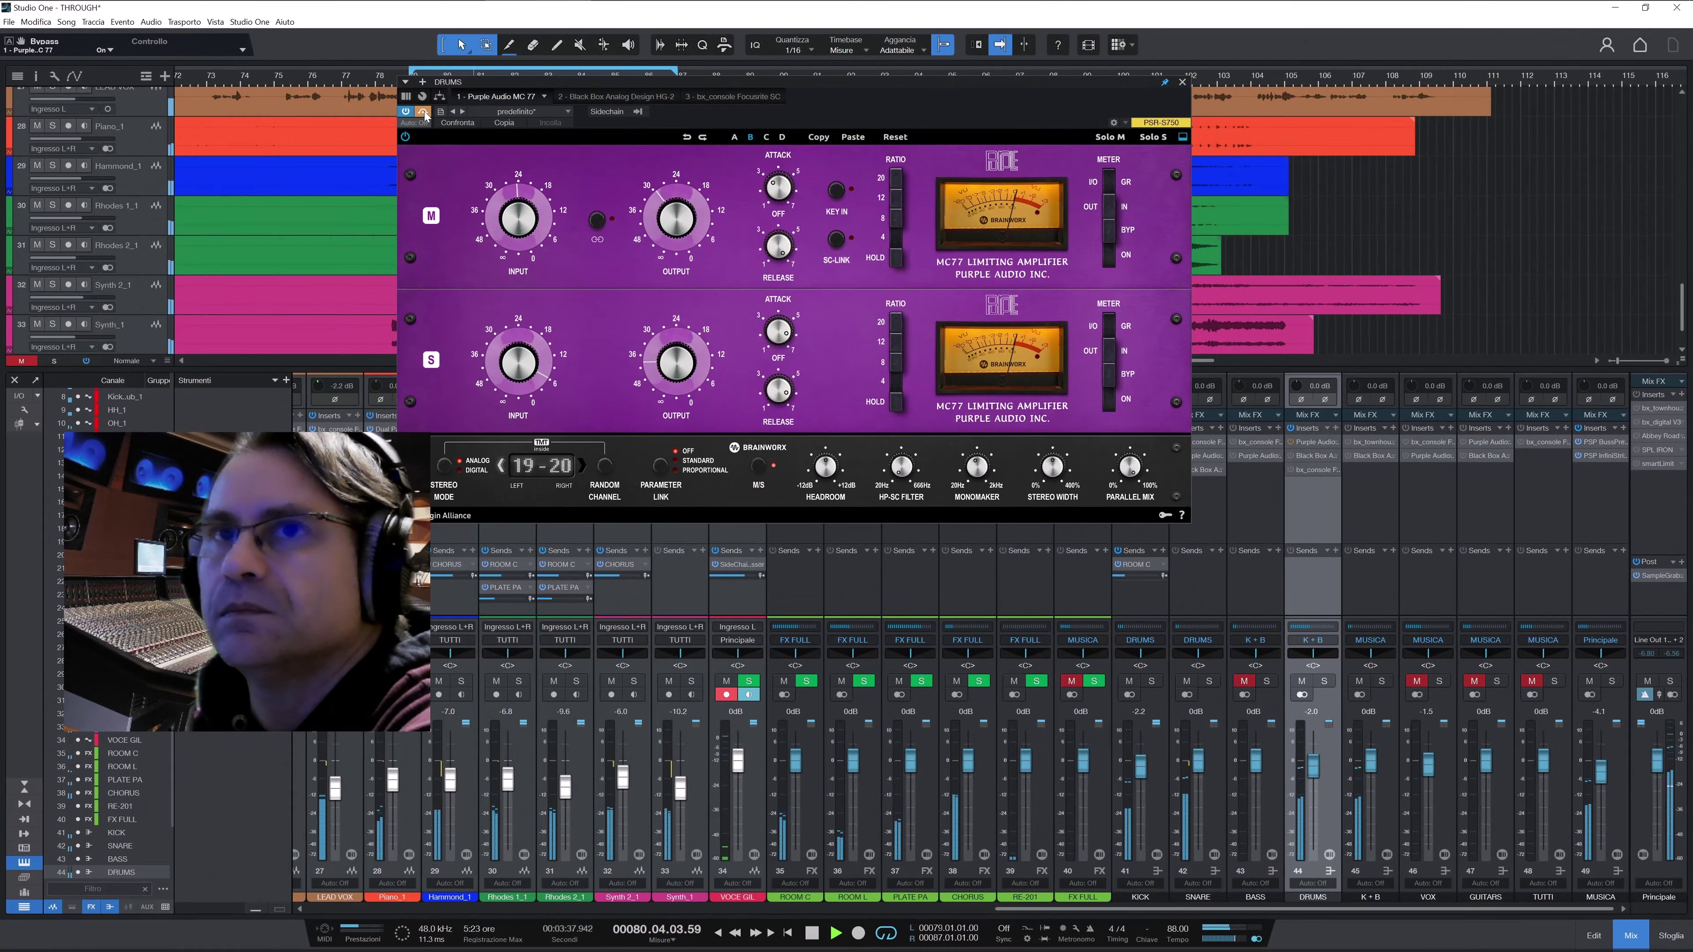
left_click(423, 112)
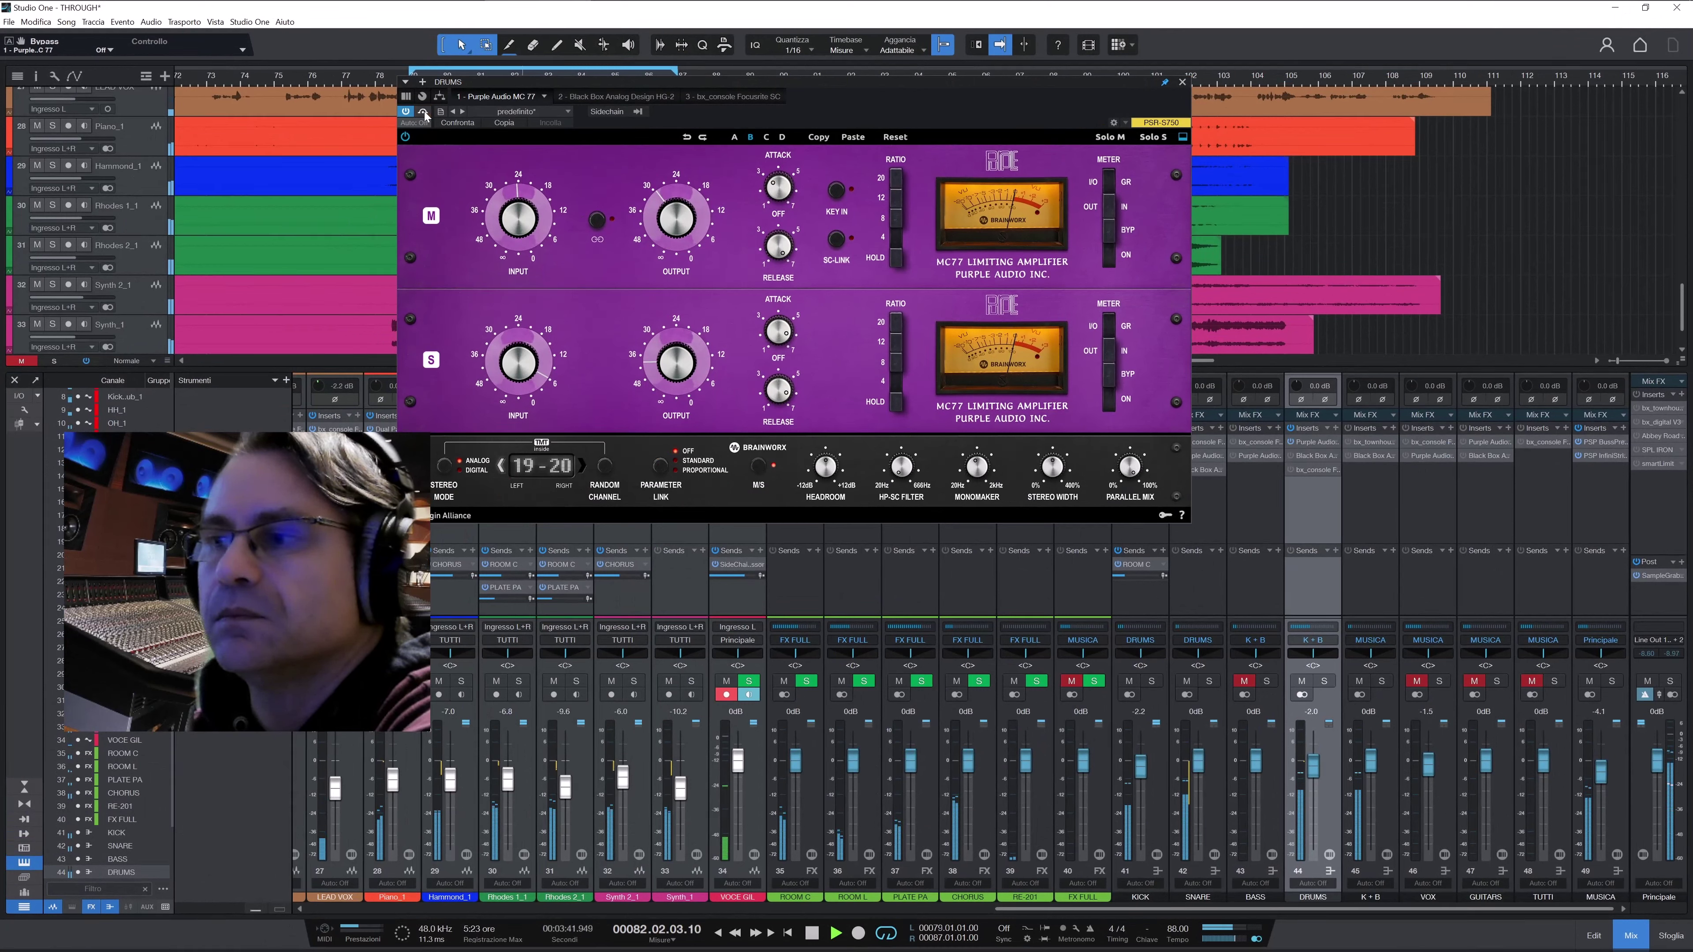
left_click(1182, 83)
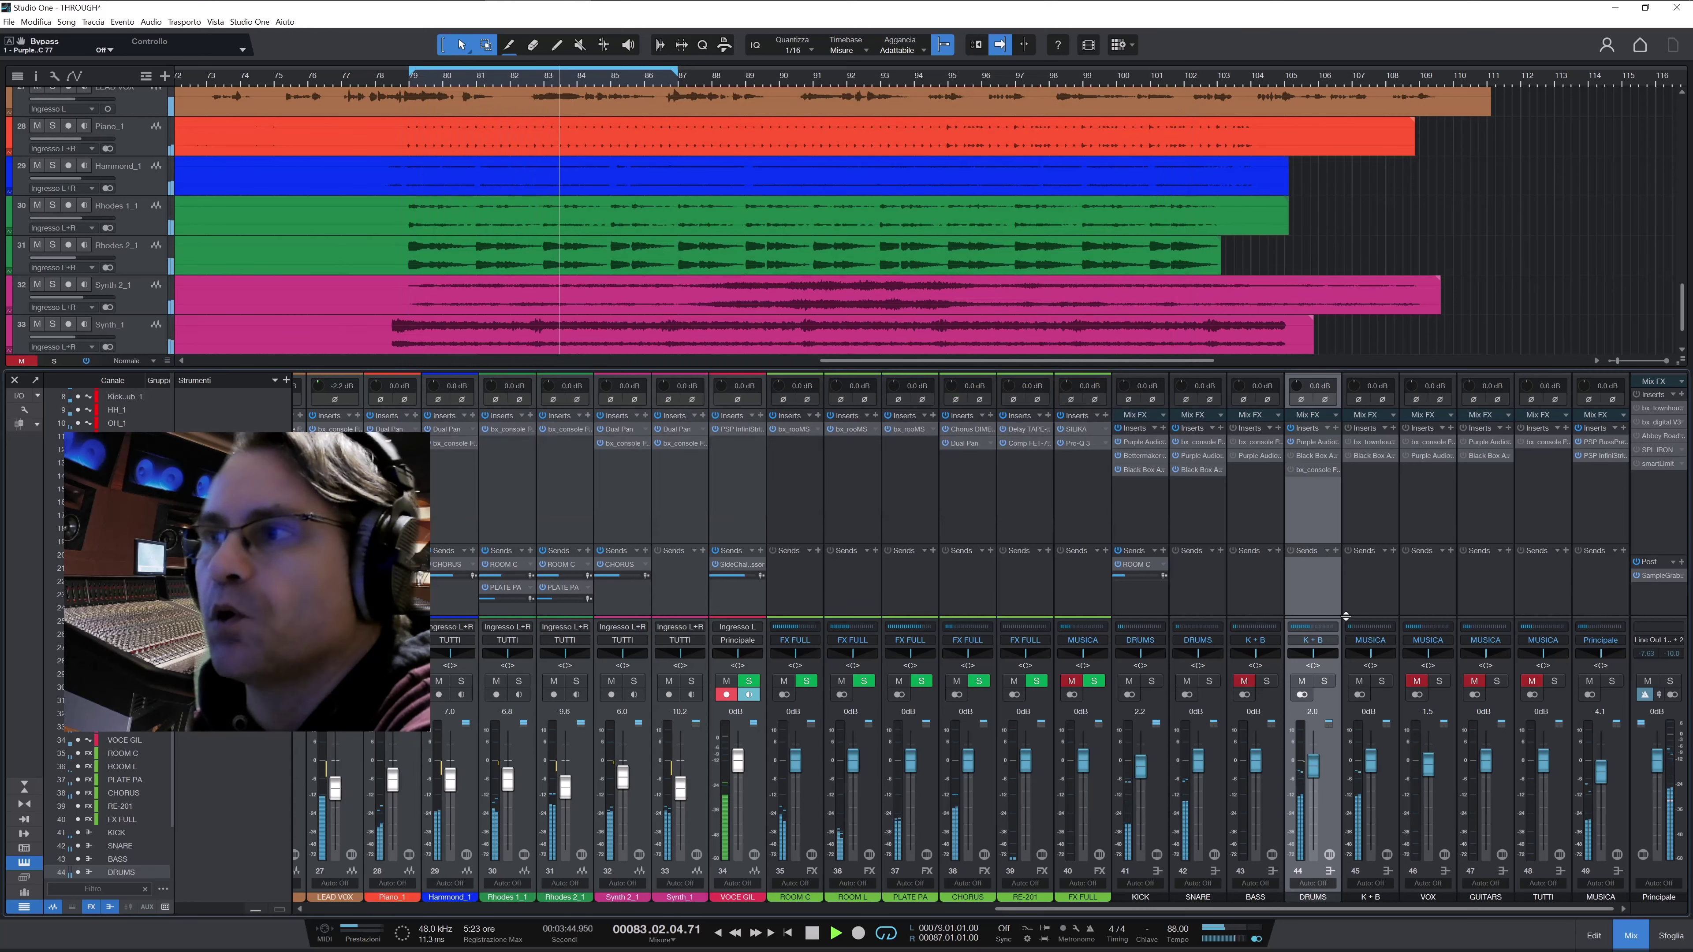
Activate the Black Box Analog Design HG-2 insert on the DRUMS bus, compare it against bypass, and close its window
left_click(1315, 459)
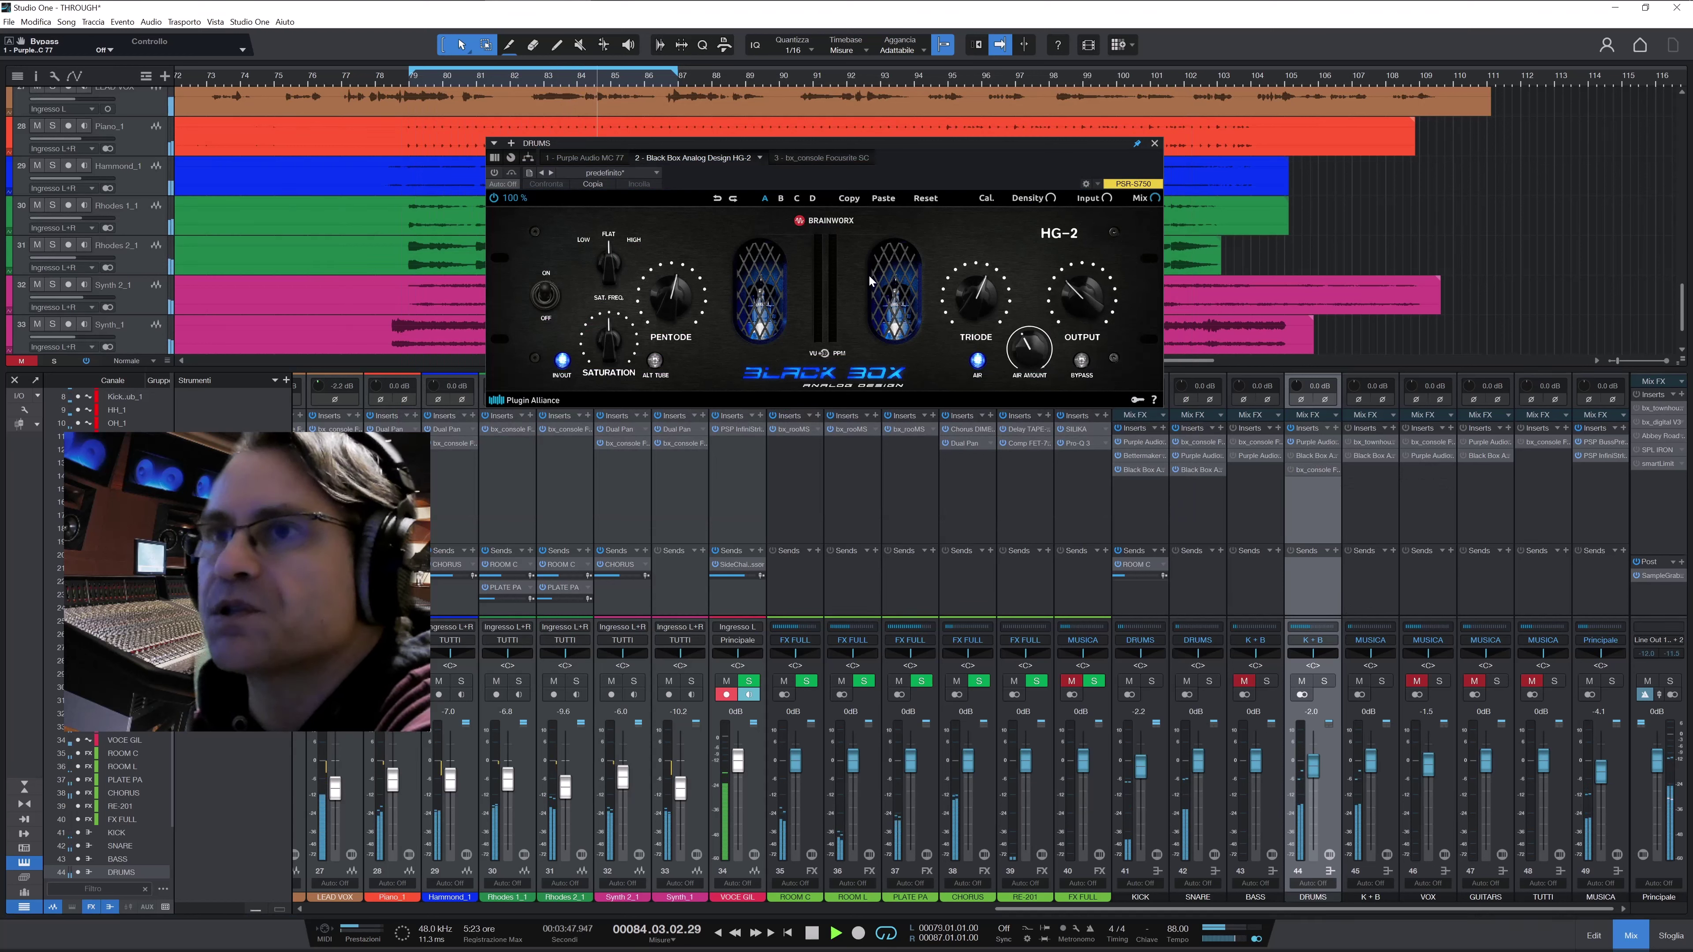
left_click_drag(815, 138, 759, 148)
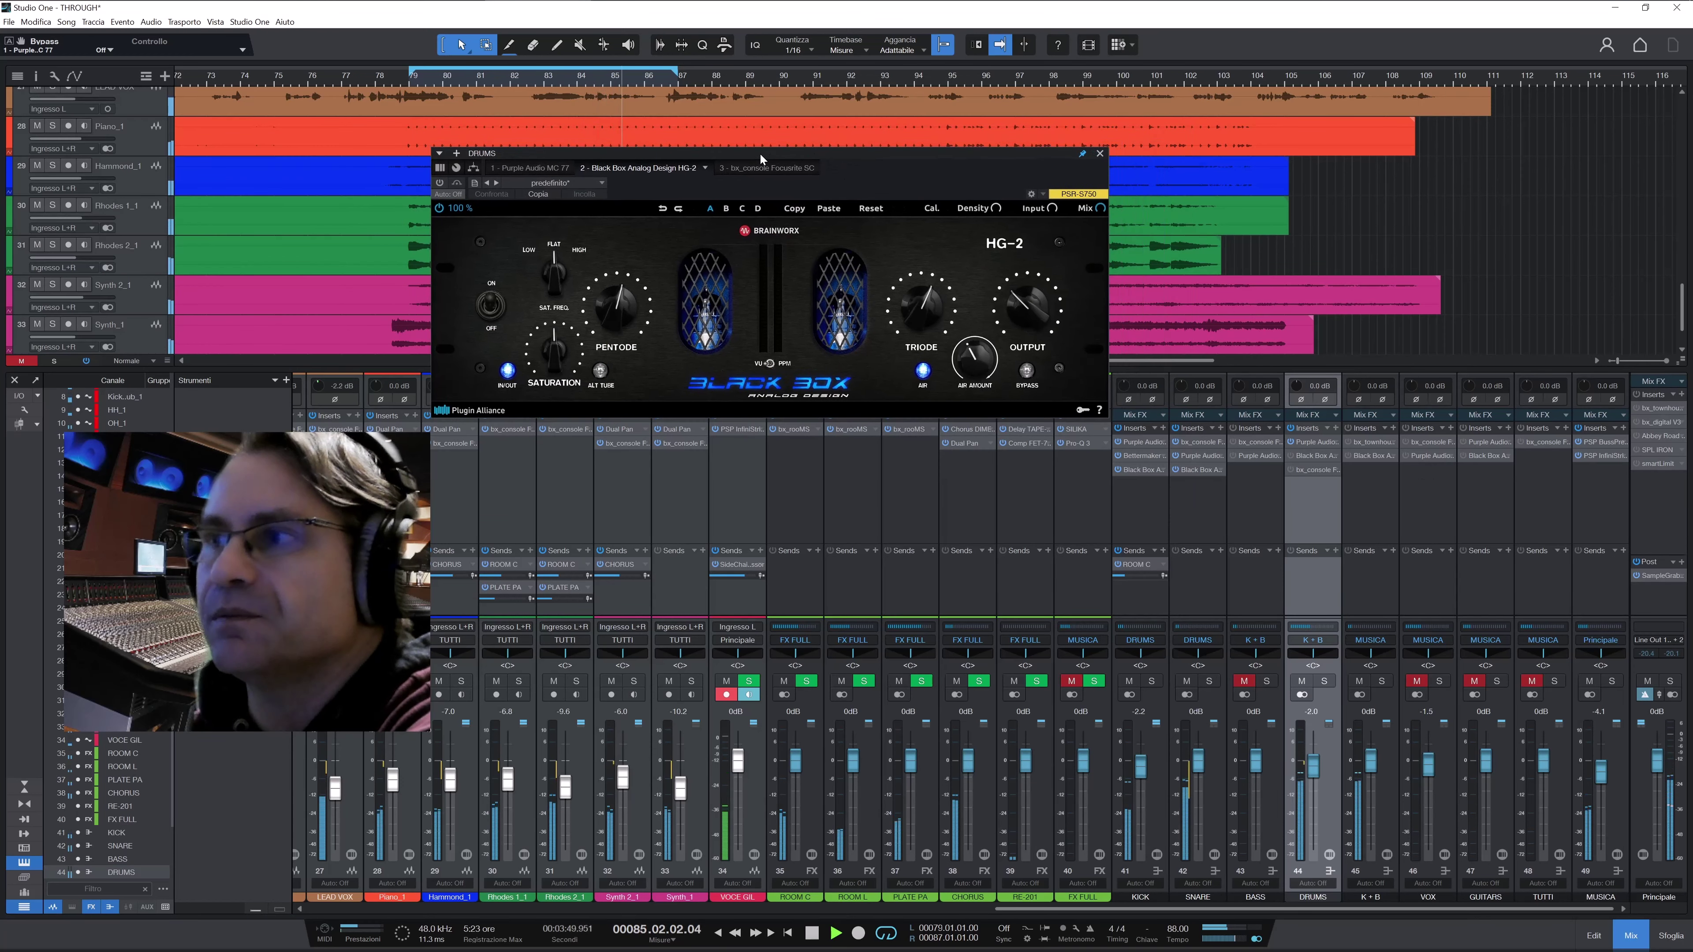
left_click(439, 183)
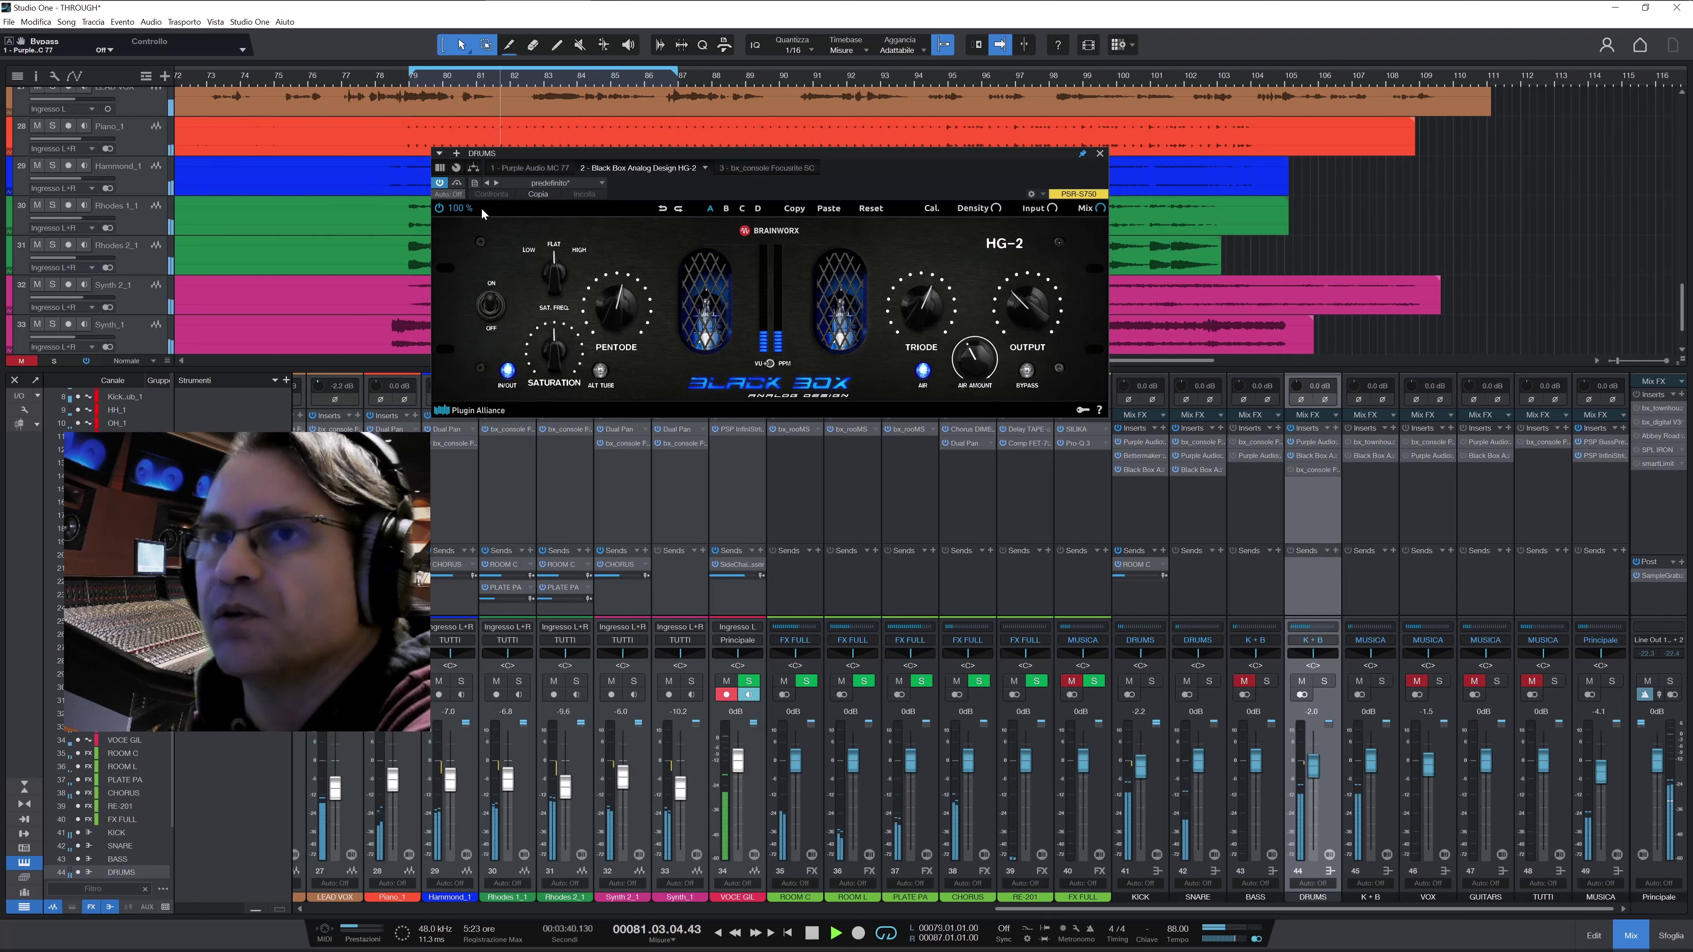
left_click(457, 183)
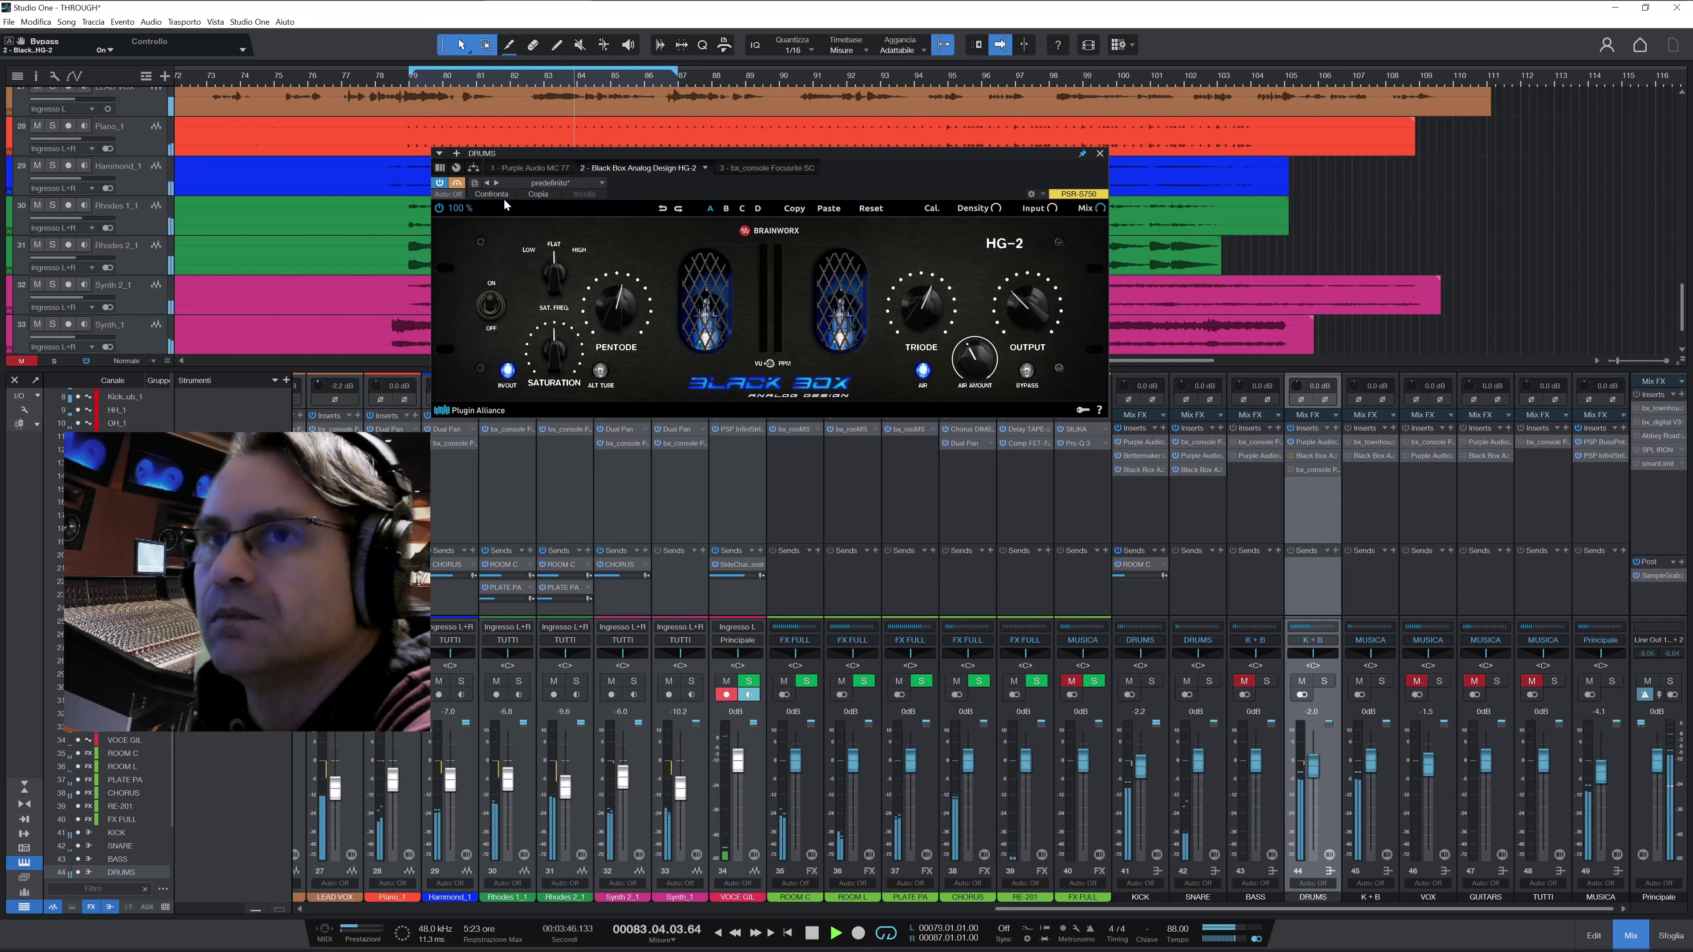
left_click(457, 184)
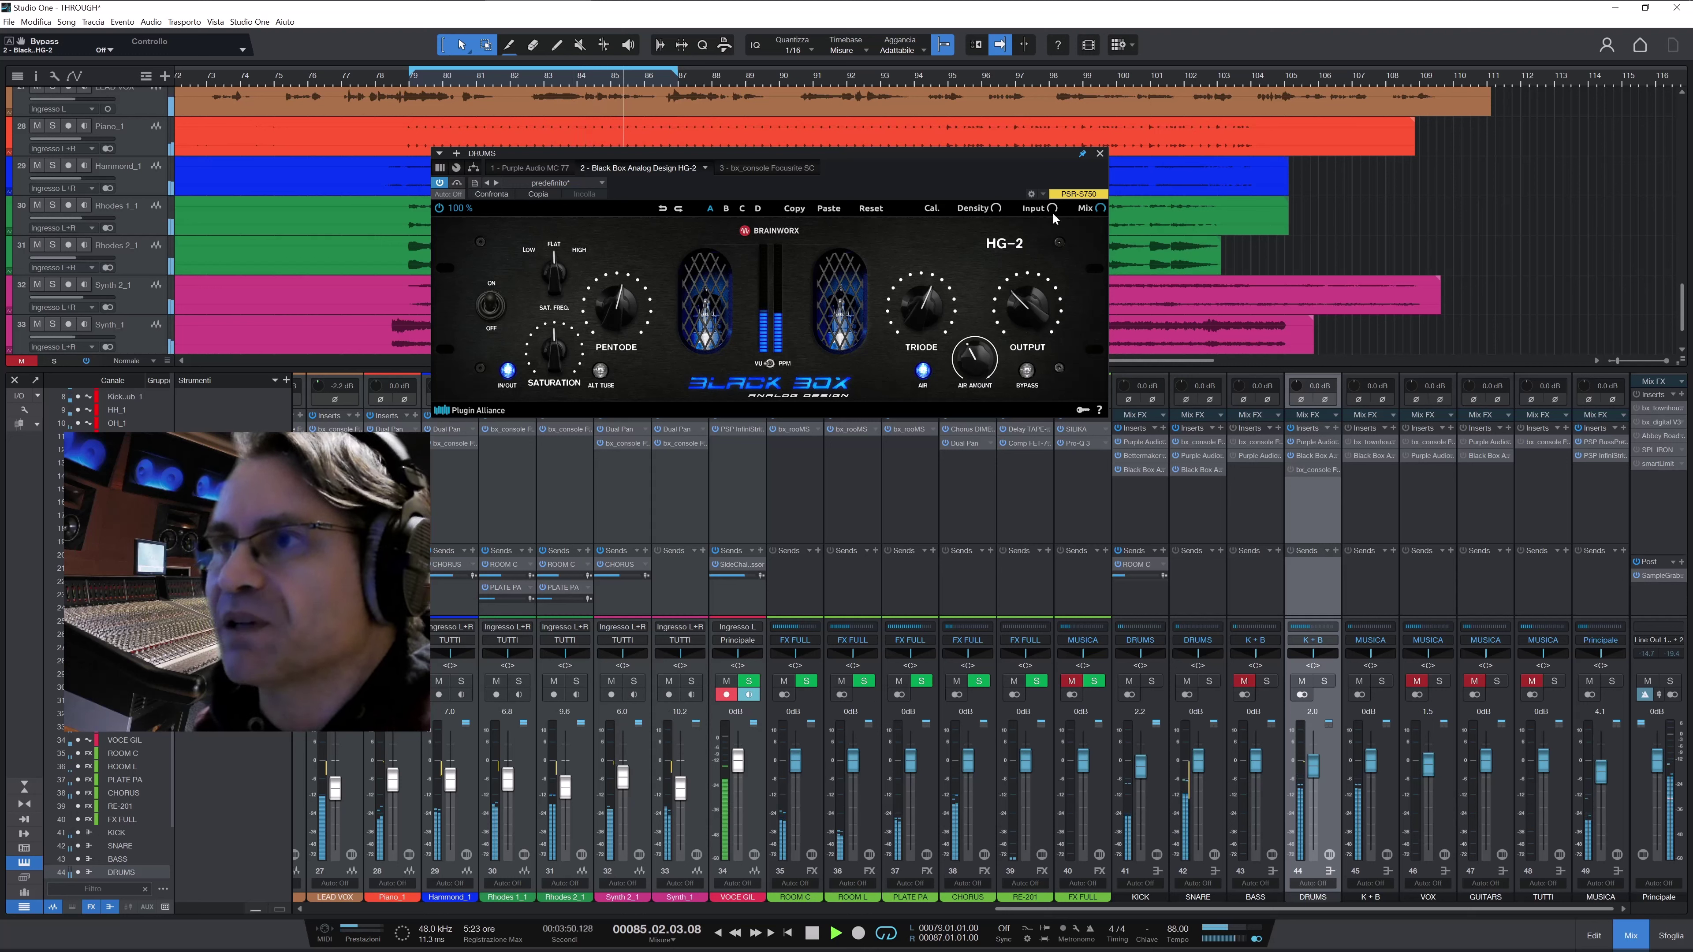
left_click(1100, 153)
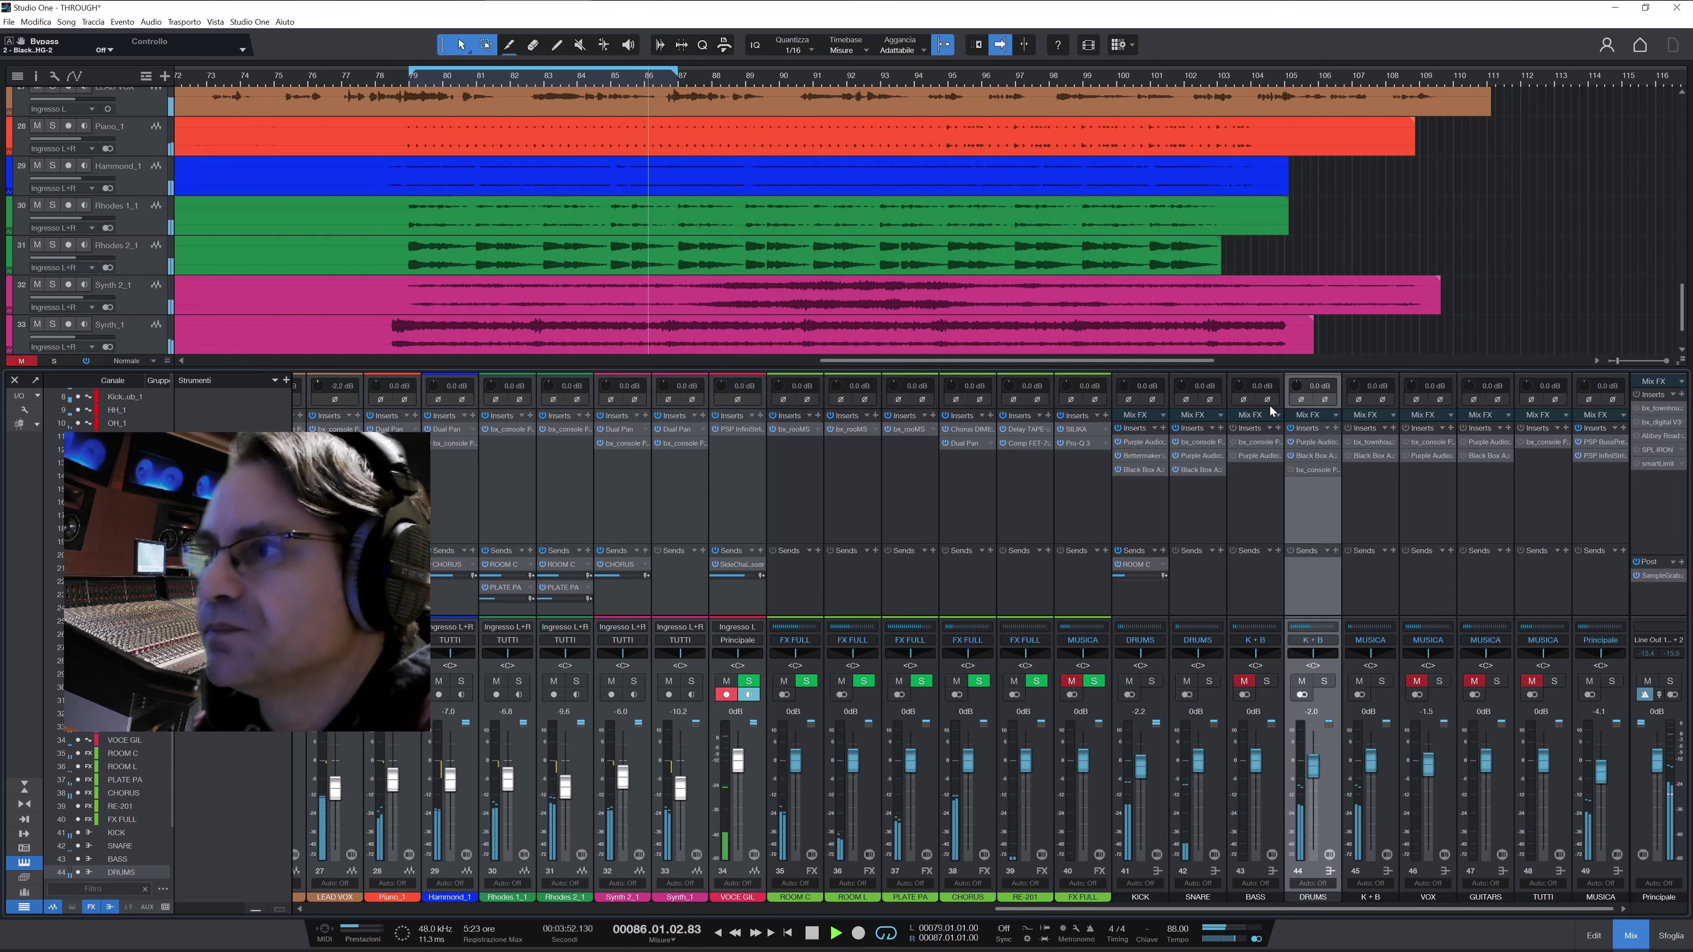
Activate the bx_console Focusrite SC insert on the DRUMS bus, check its HMF band in and out, and close its window
left_click(1313, 470)
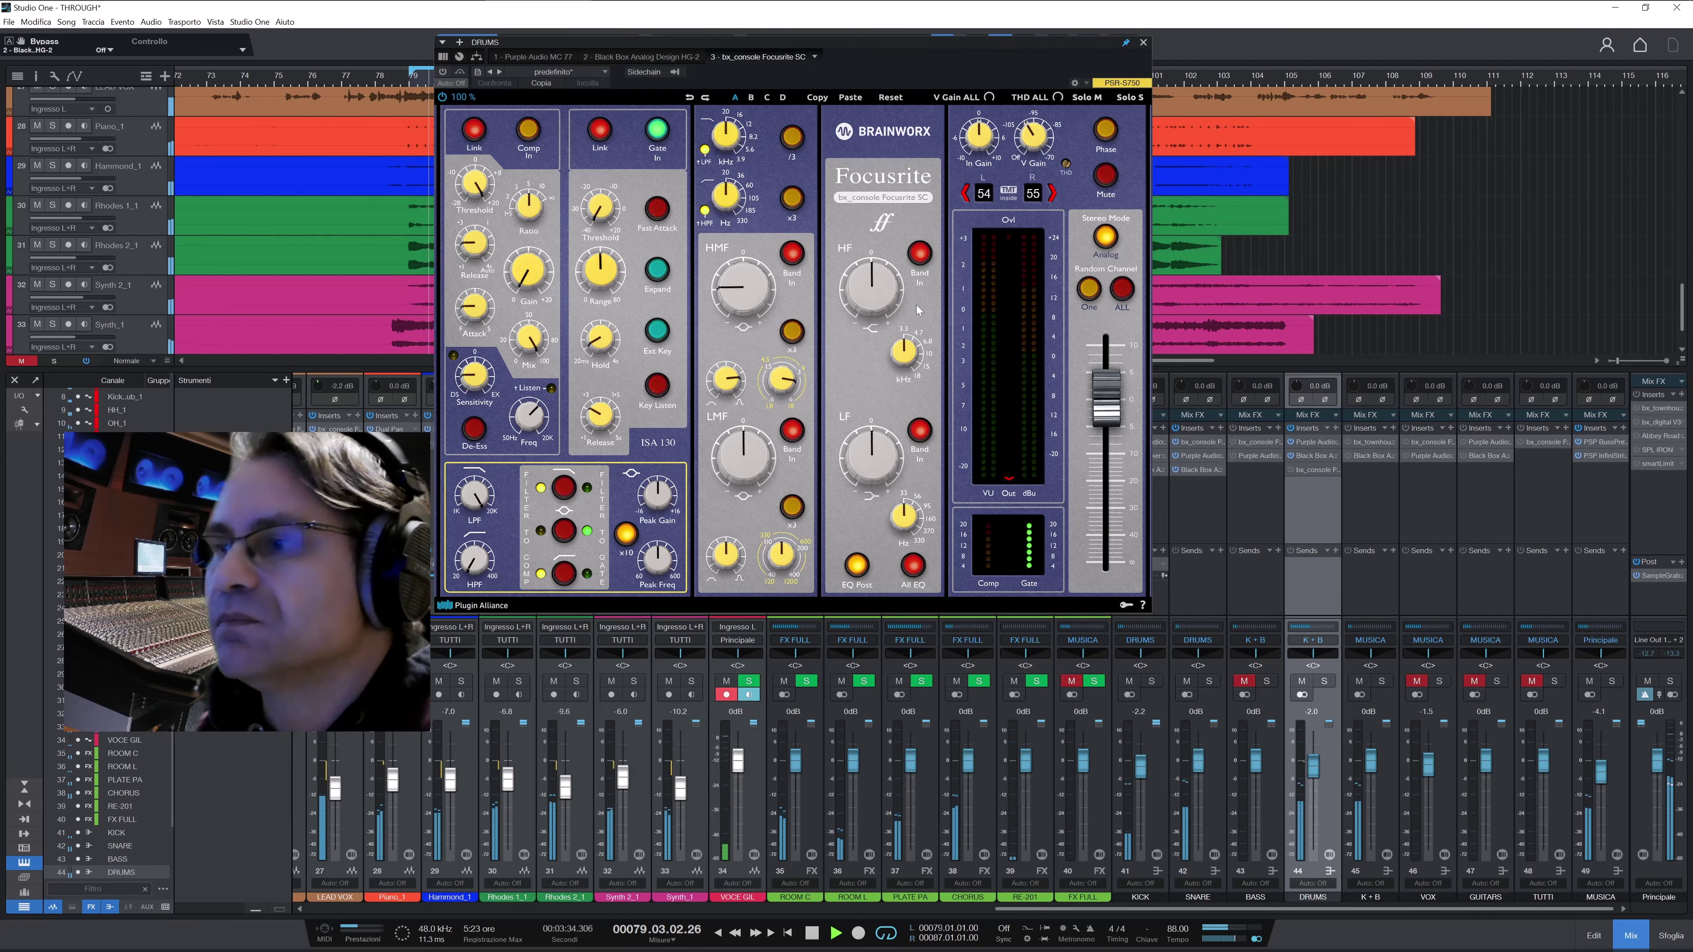
left_click(443, 72)
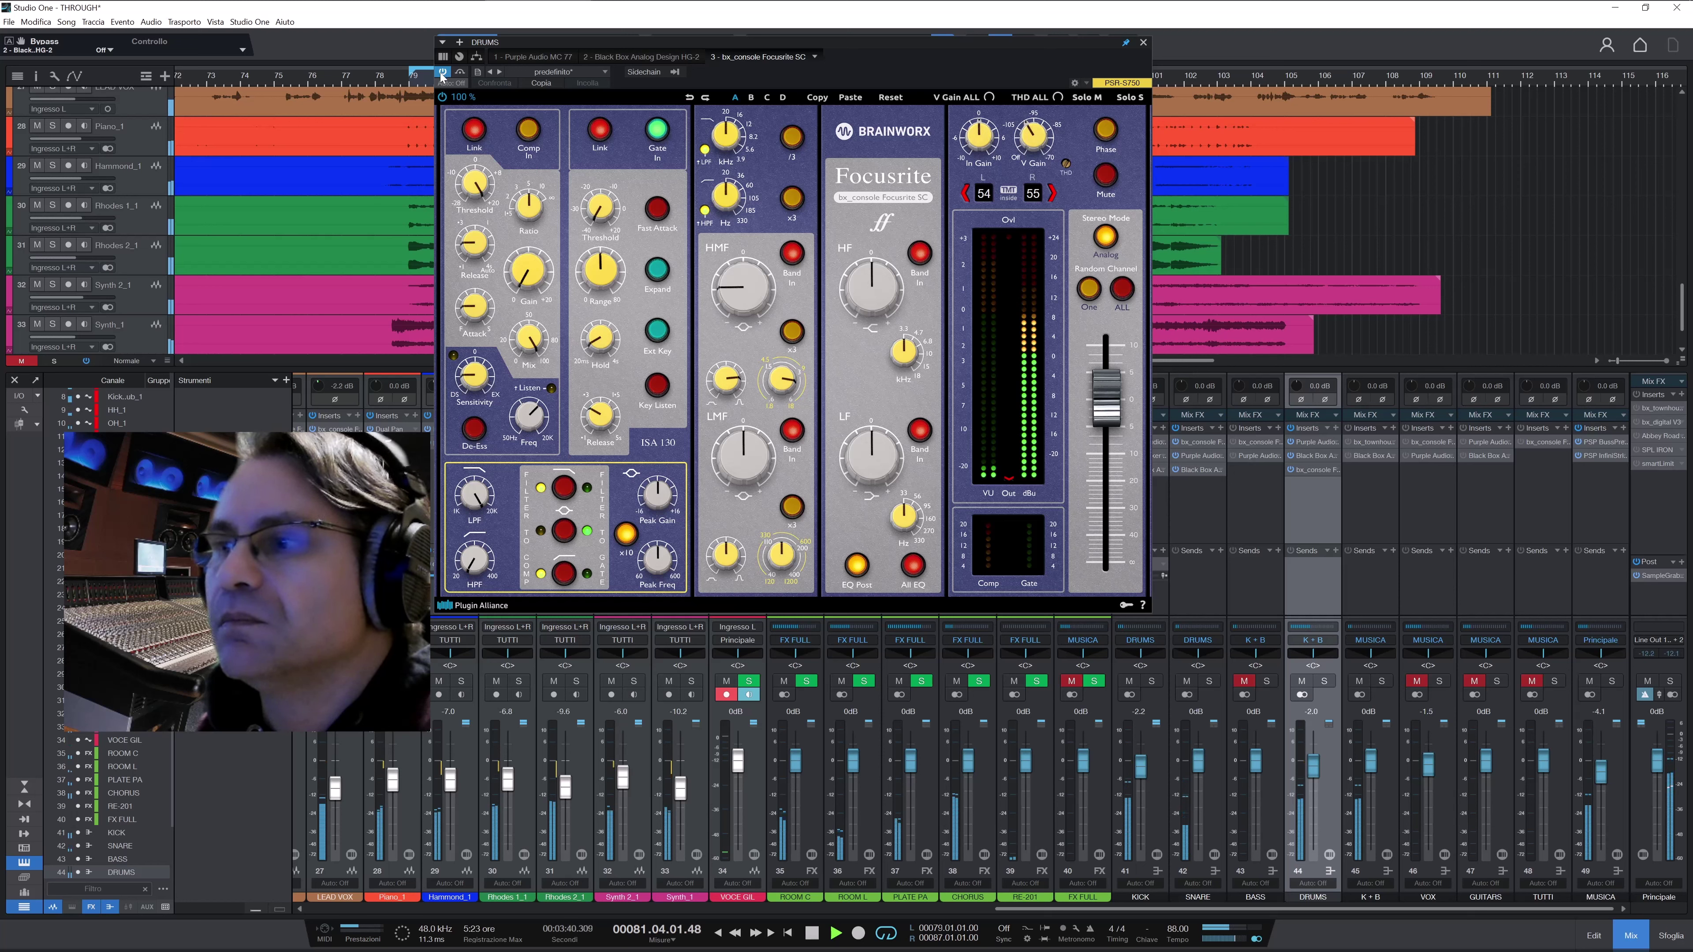
left_click(439, 74)
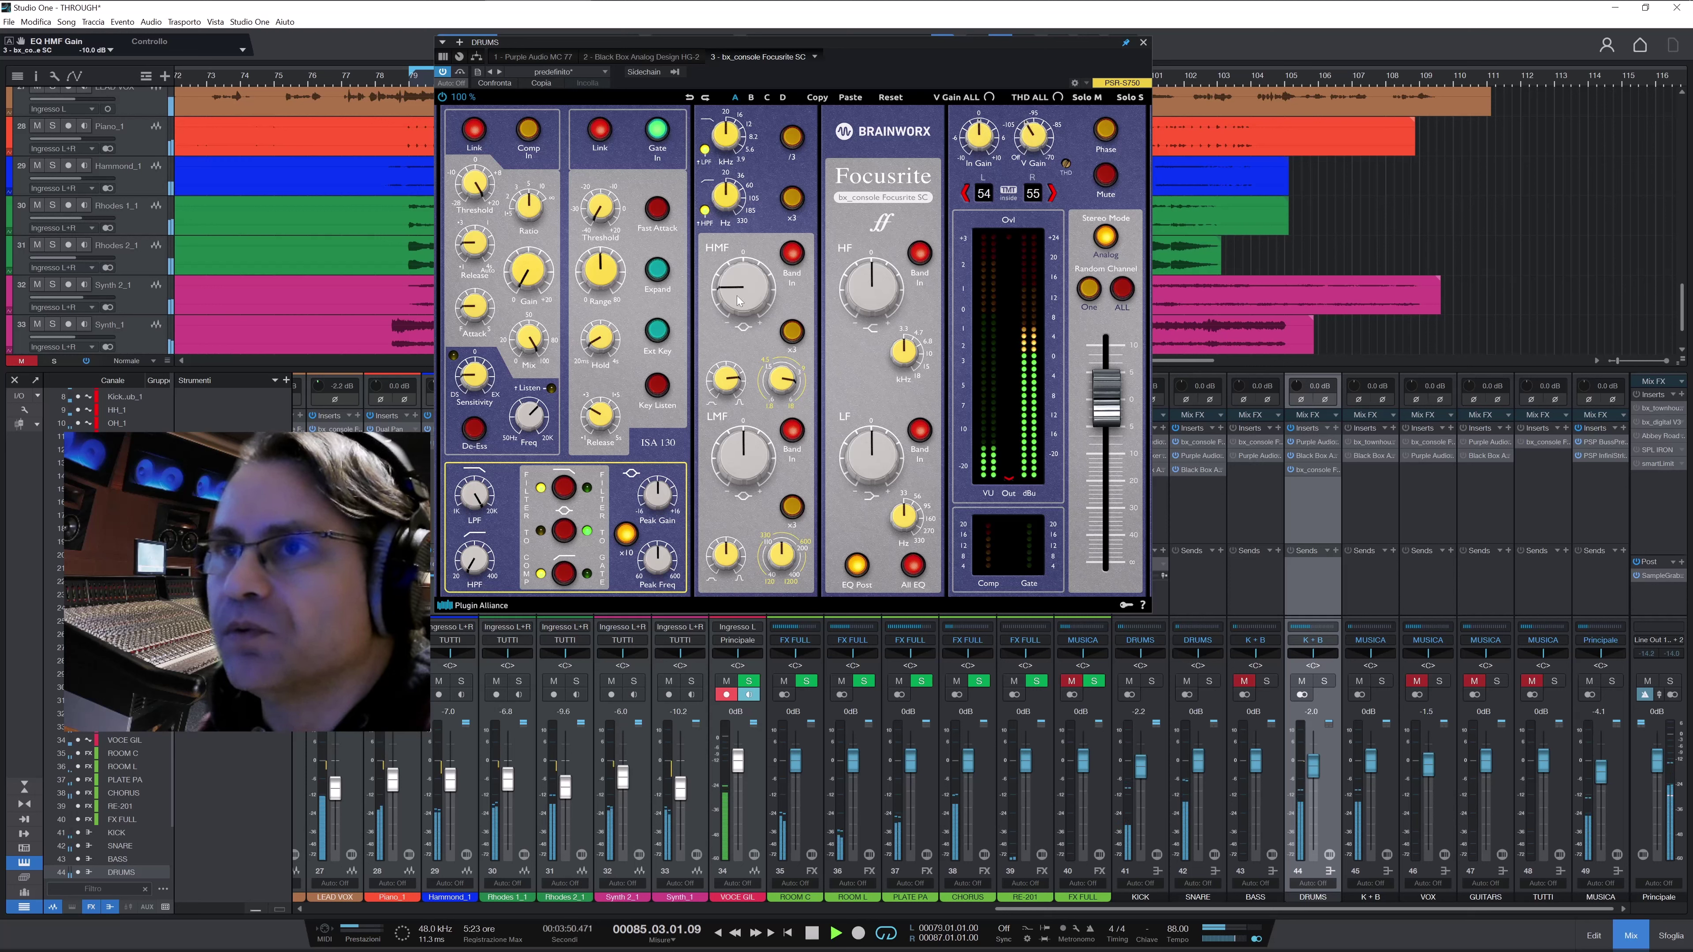
left_click(792, 253)
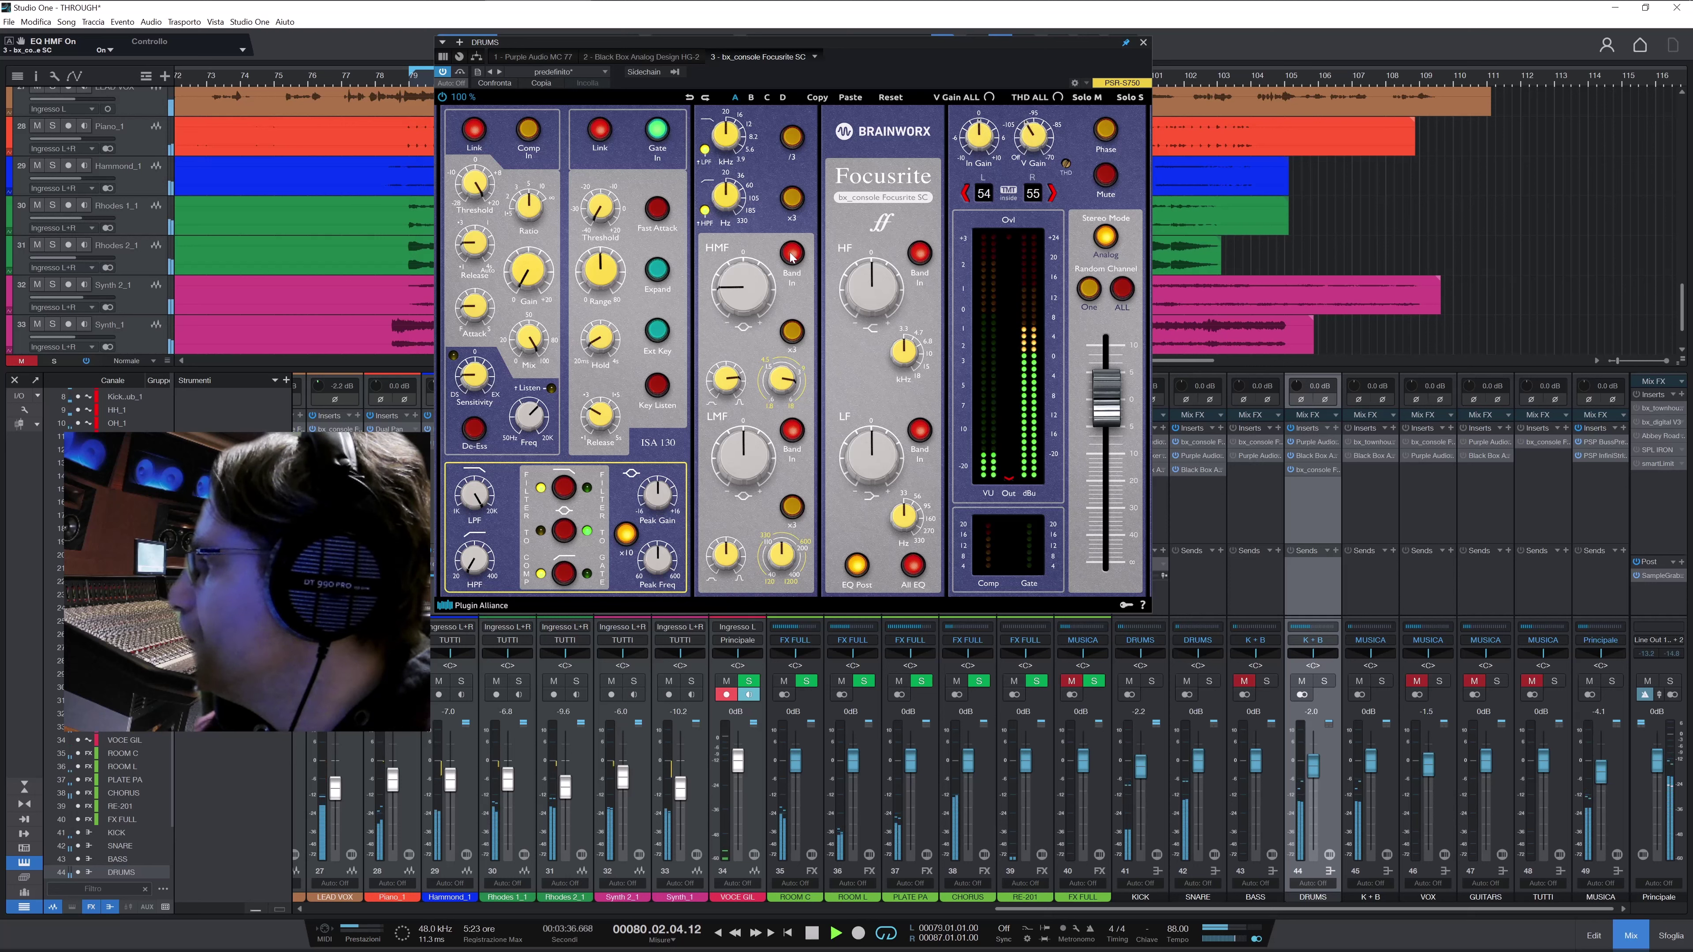
left_click(1144, 43)
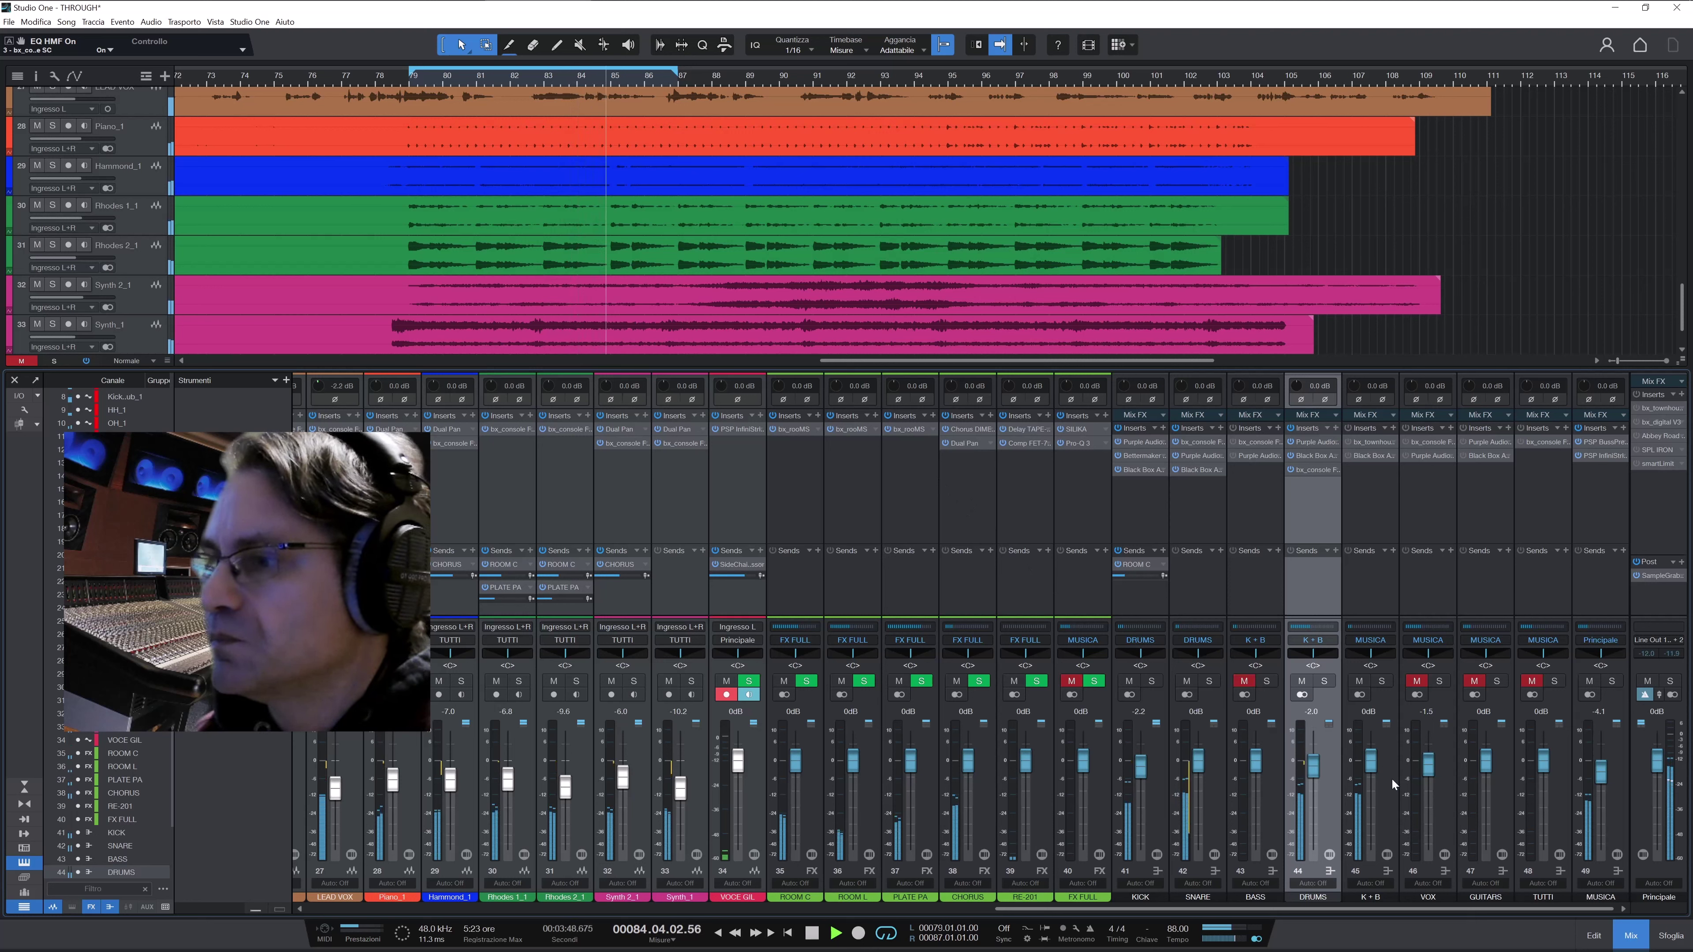
Unmute the BASS bus and select it
left_click(1360, 721)
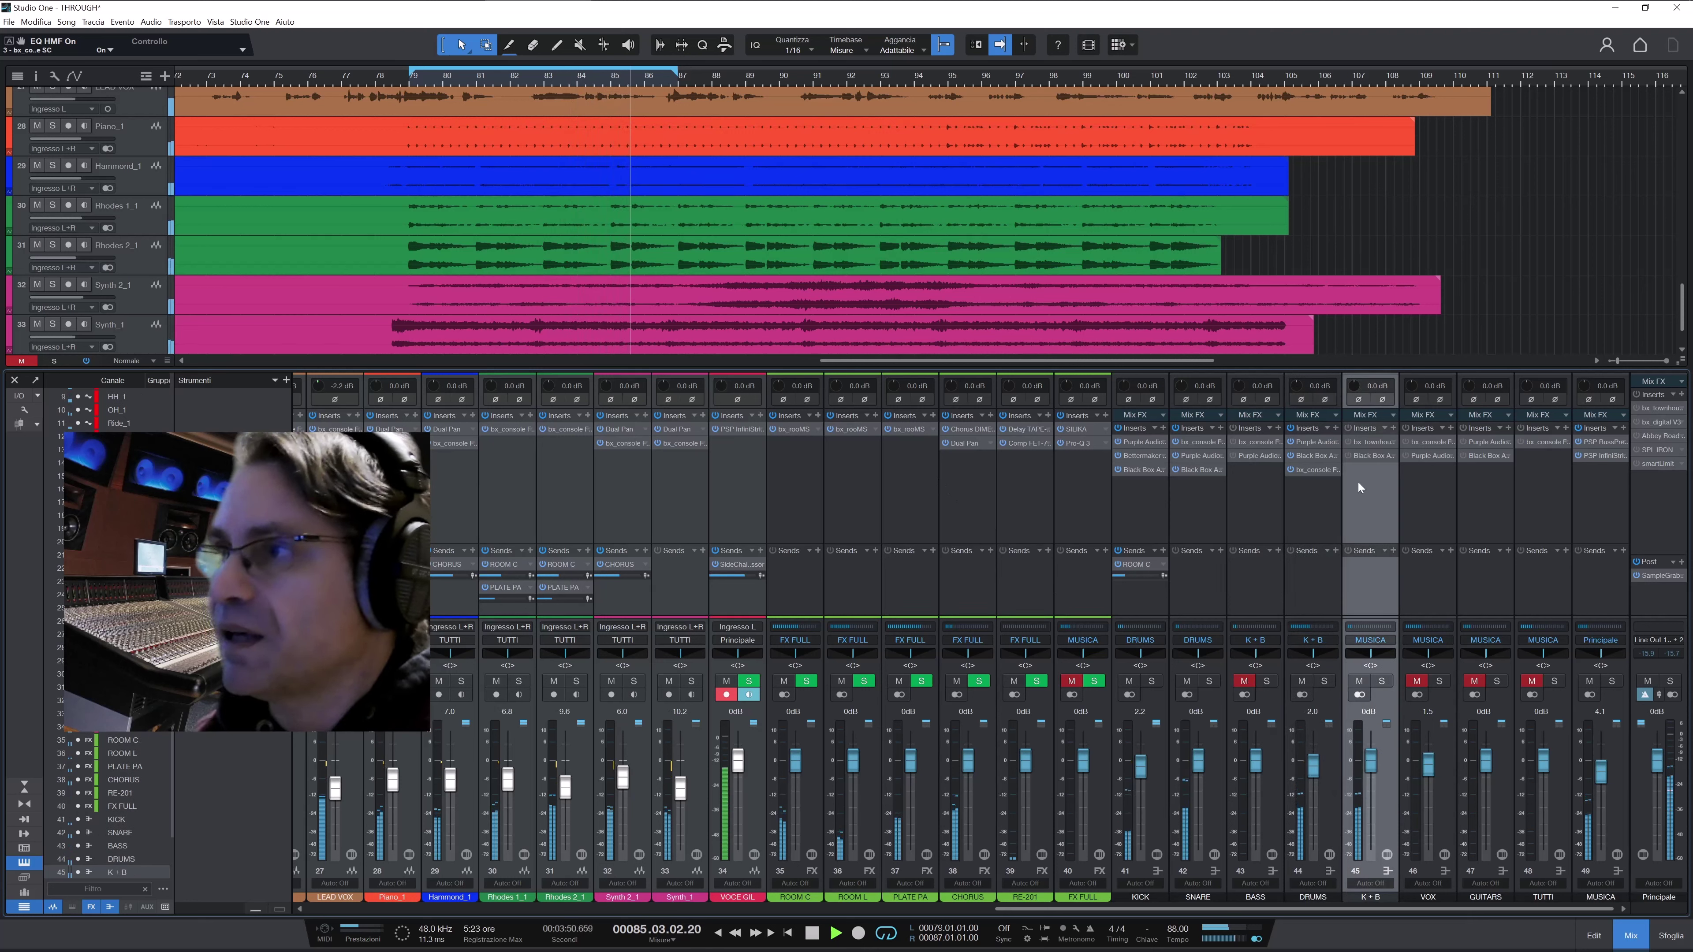
left_click(1244, 680)
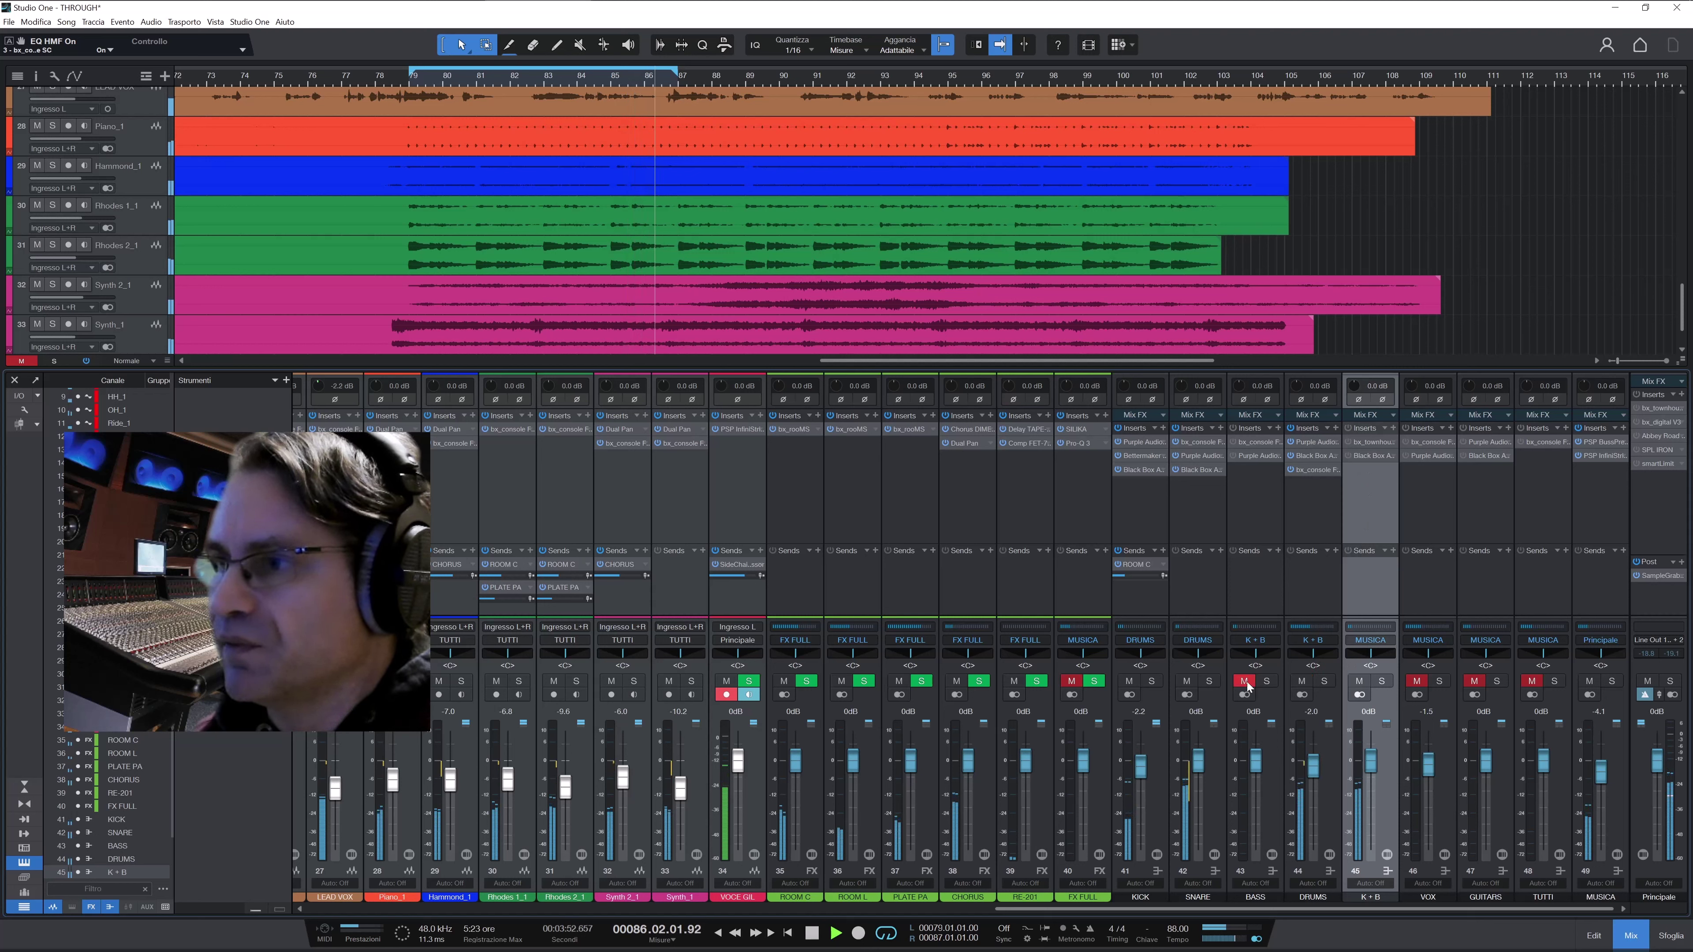
left_click(1269, 805)
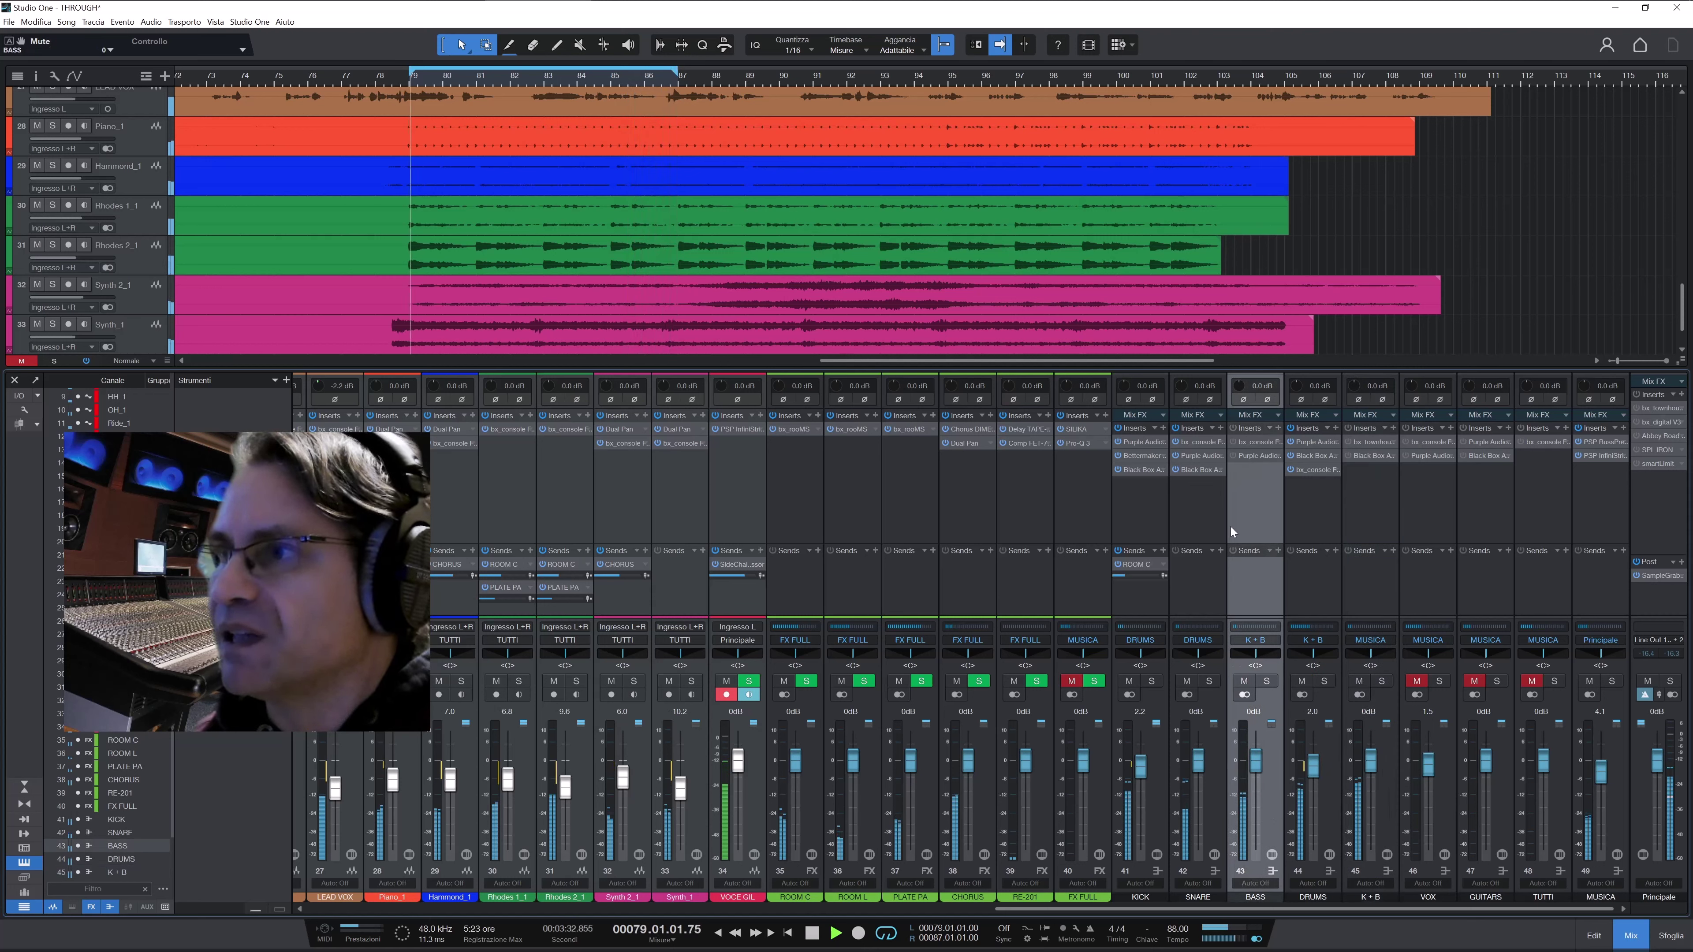
Activate the bx_console Focusrite SC and Purple Audio MC 77 inserts on the BASS bus, closing each window
left_click(1258, 444)
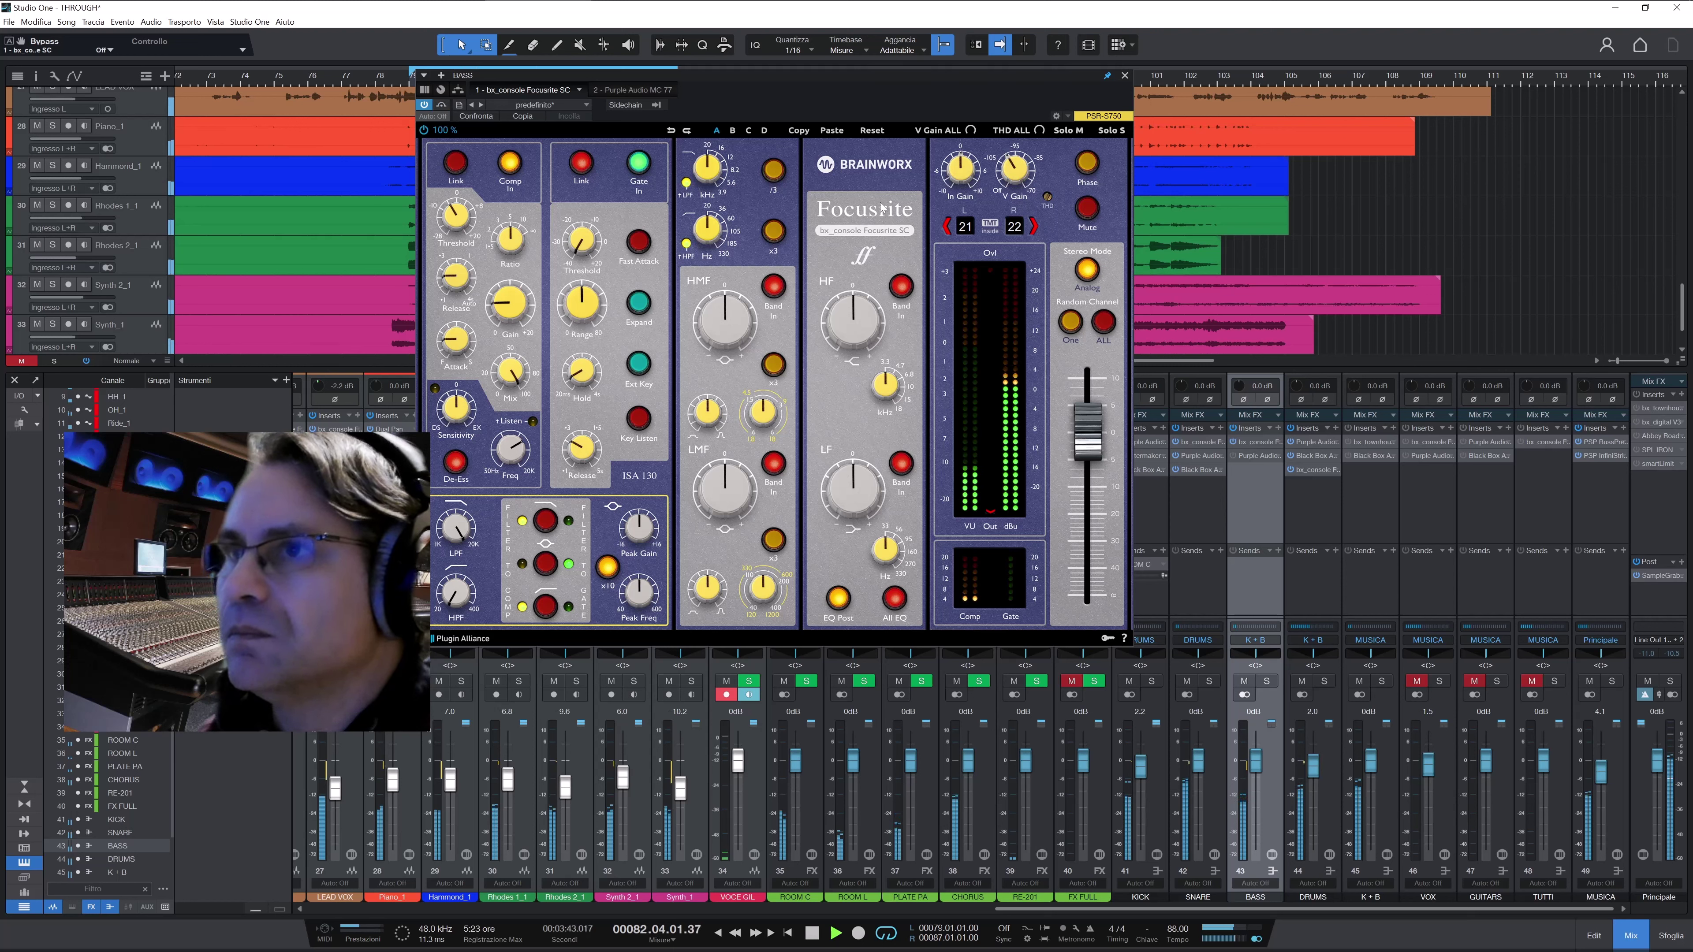
left_click(1126, 77)
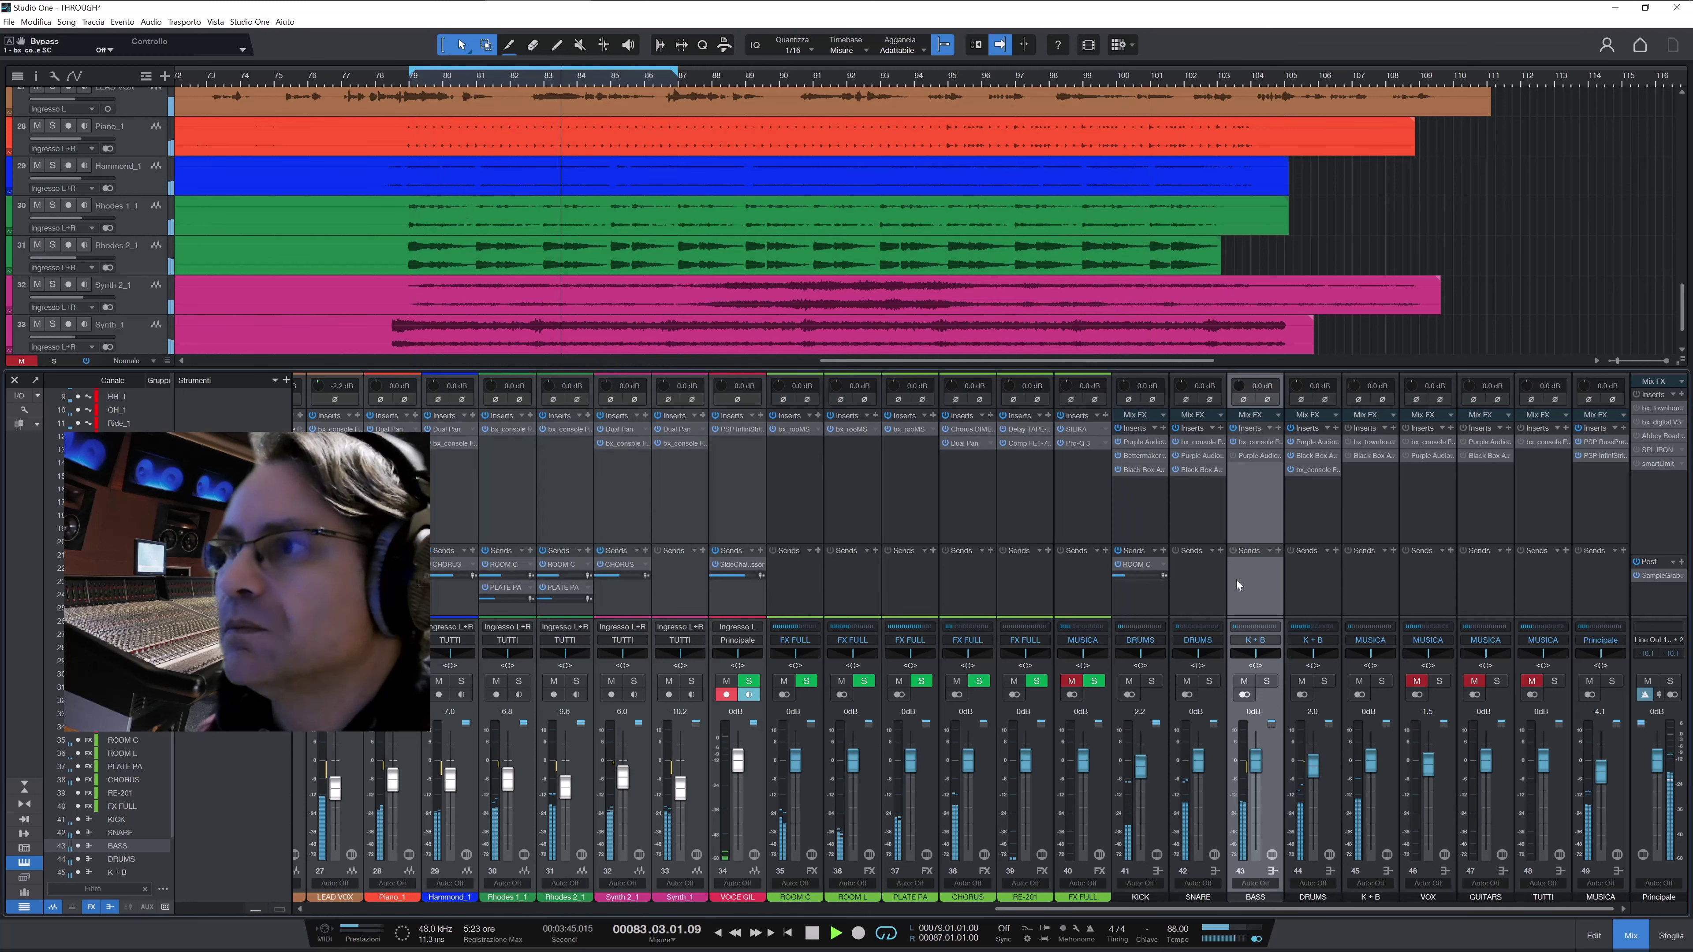
left_click(1259, 459)
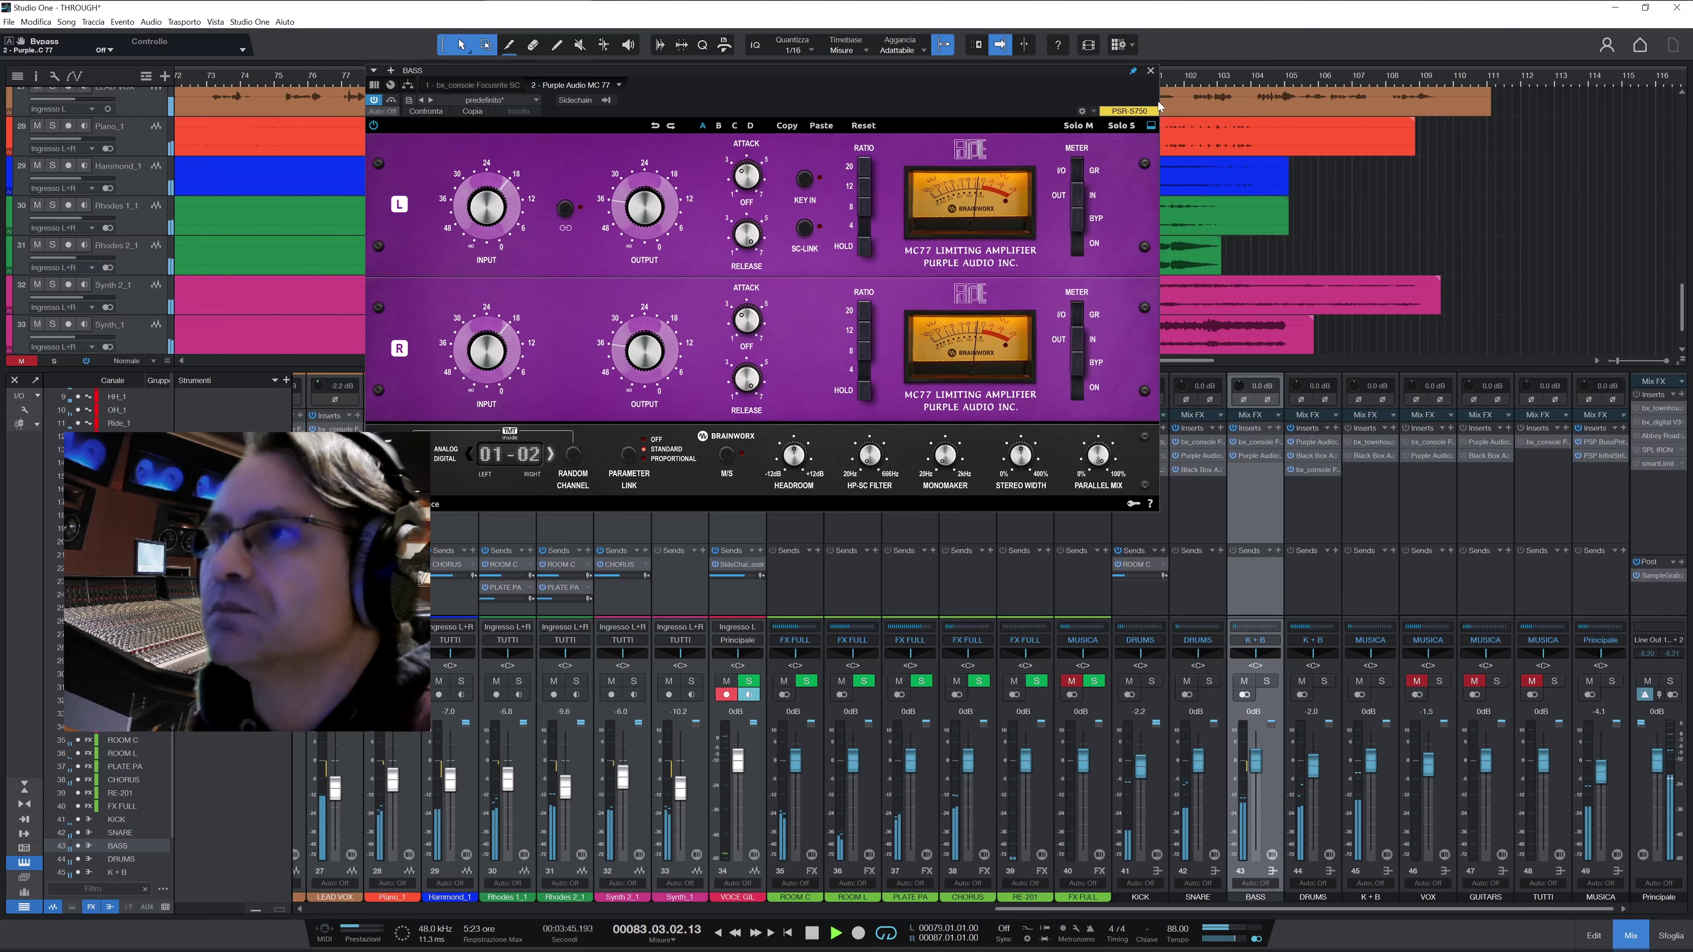
left_click(1151, 70)
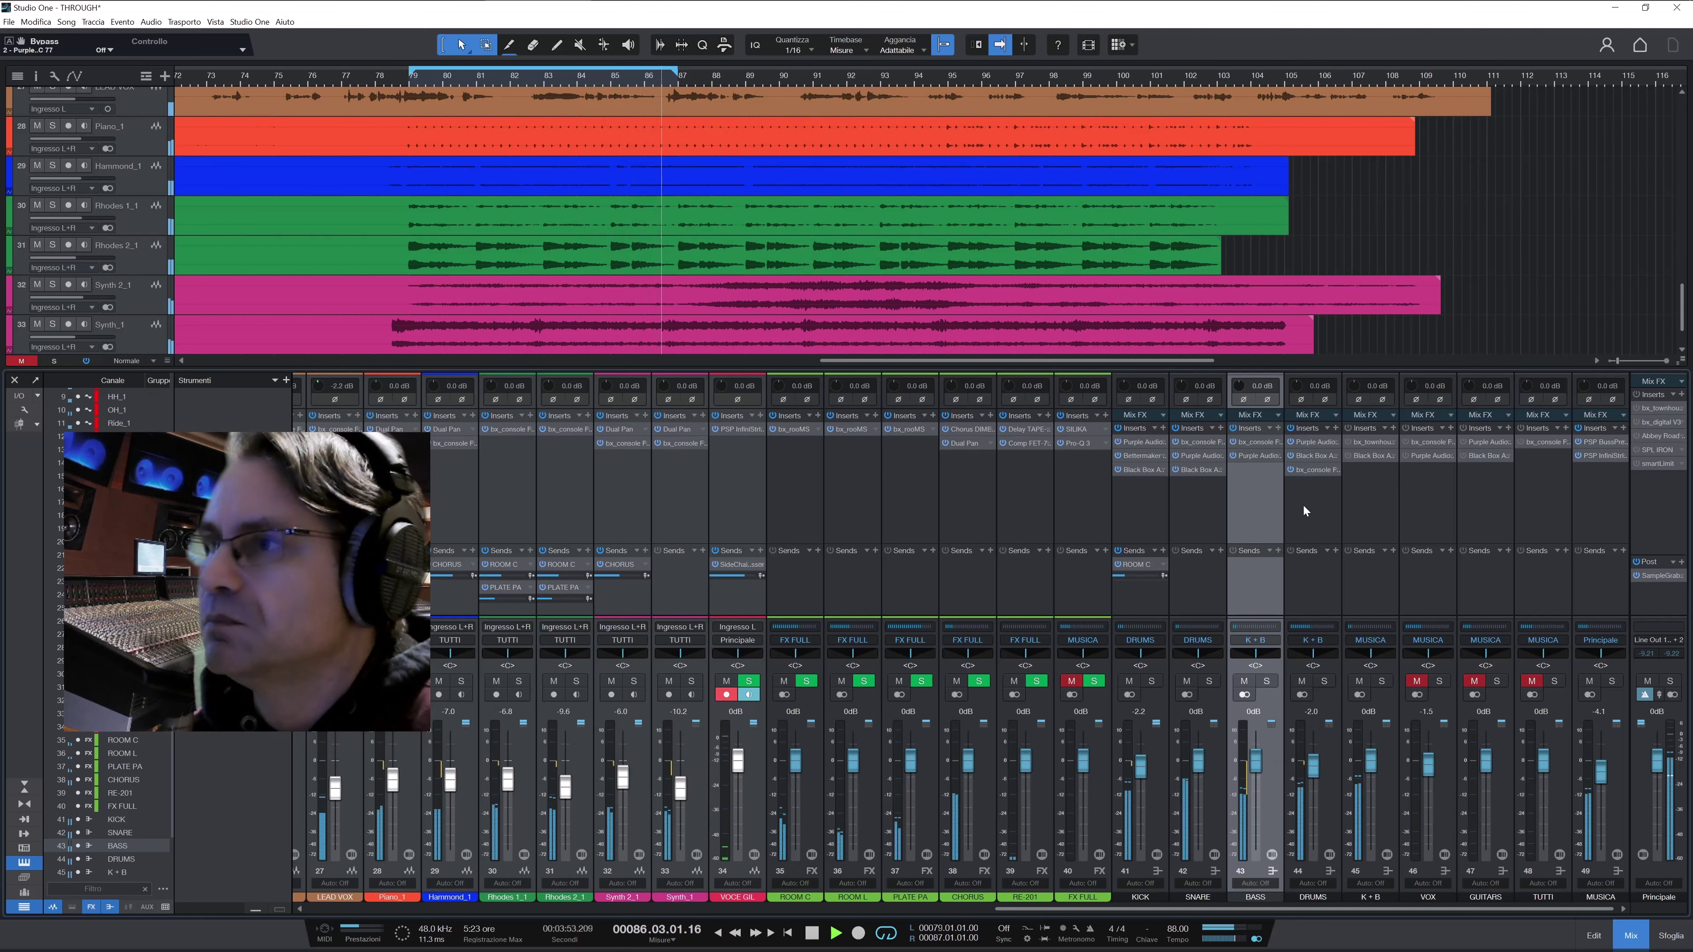
Review the Purple Audio MC 77 settings on the BASS bus, close its window, and select the DRUMS bus
left_click(1255, 456)
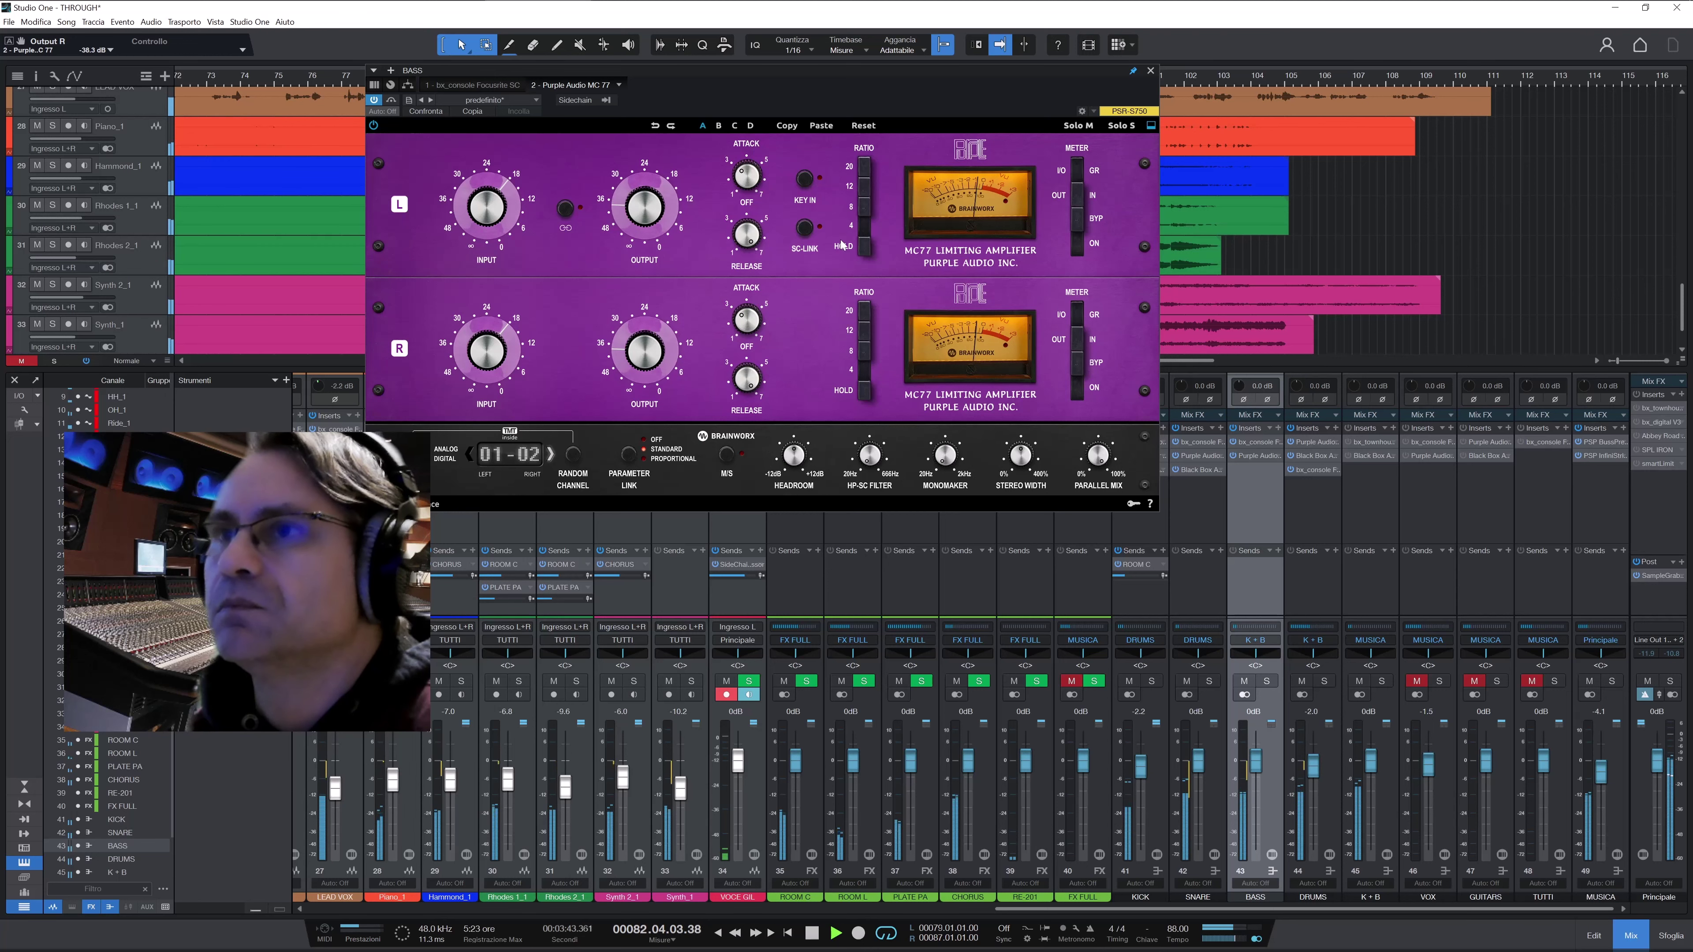
left_click(1253, 455)
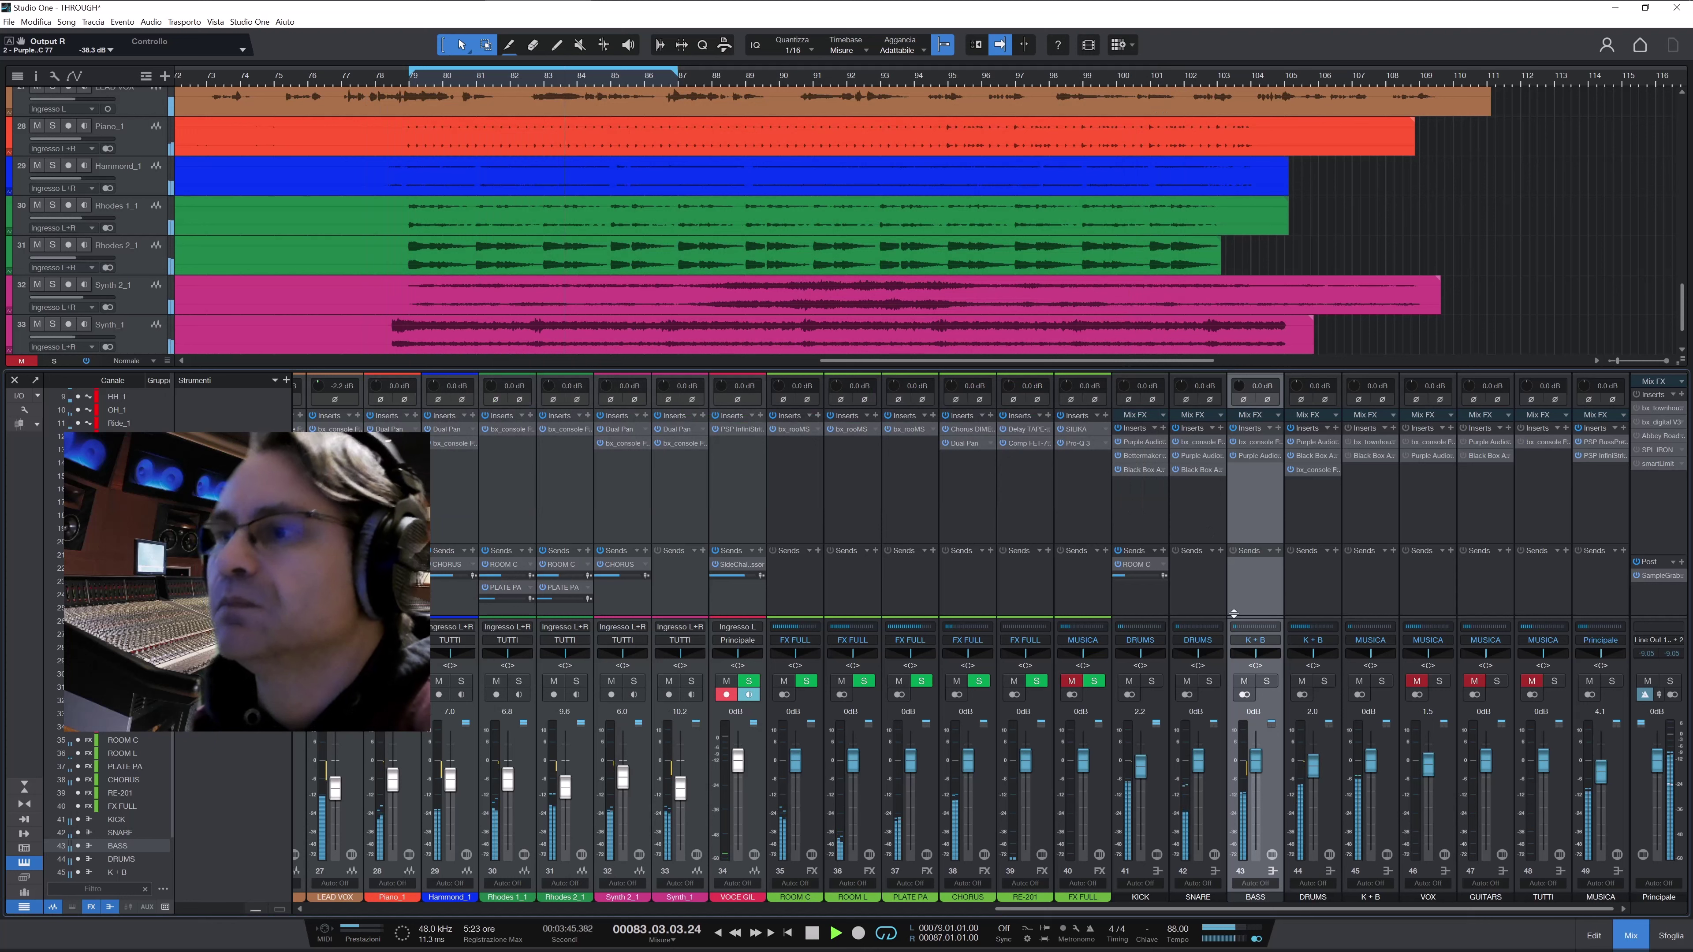
left_click(1321, 747)
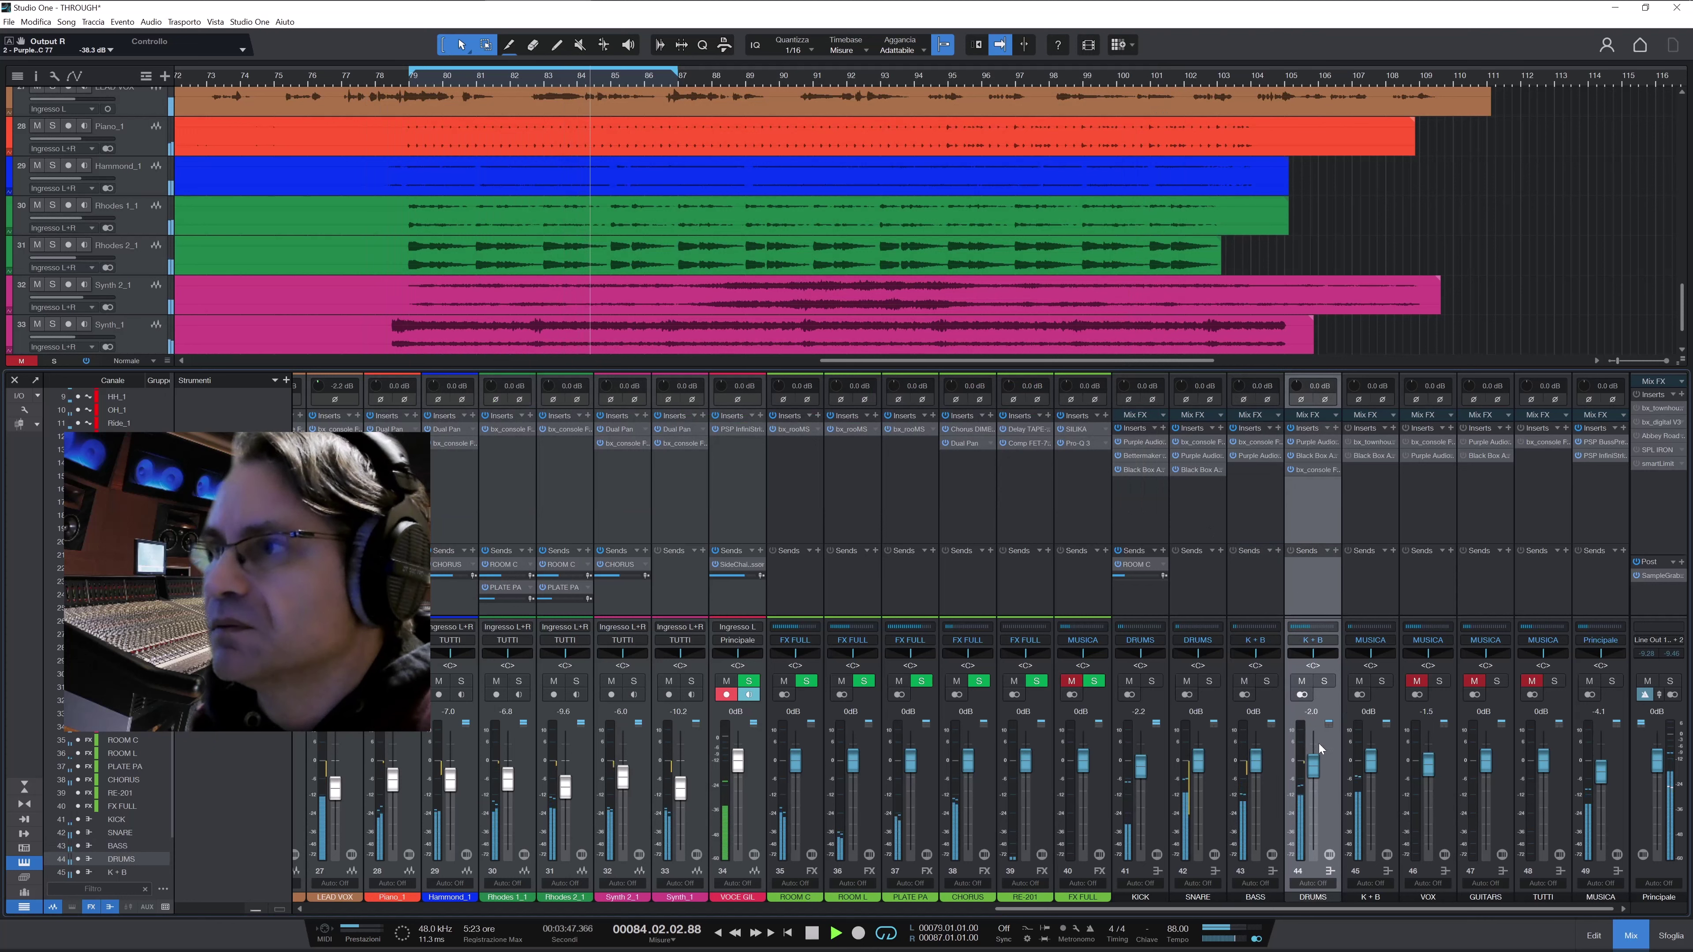
Activate the bx_townhouse Buss Compressor insert on the K + B bus, compare it against bypass, and close its window
left_click(1374, 817)
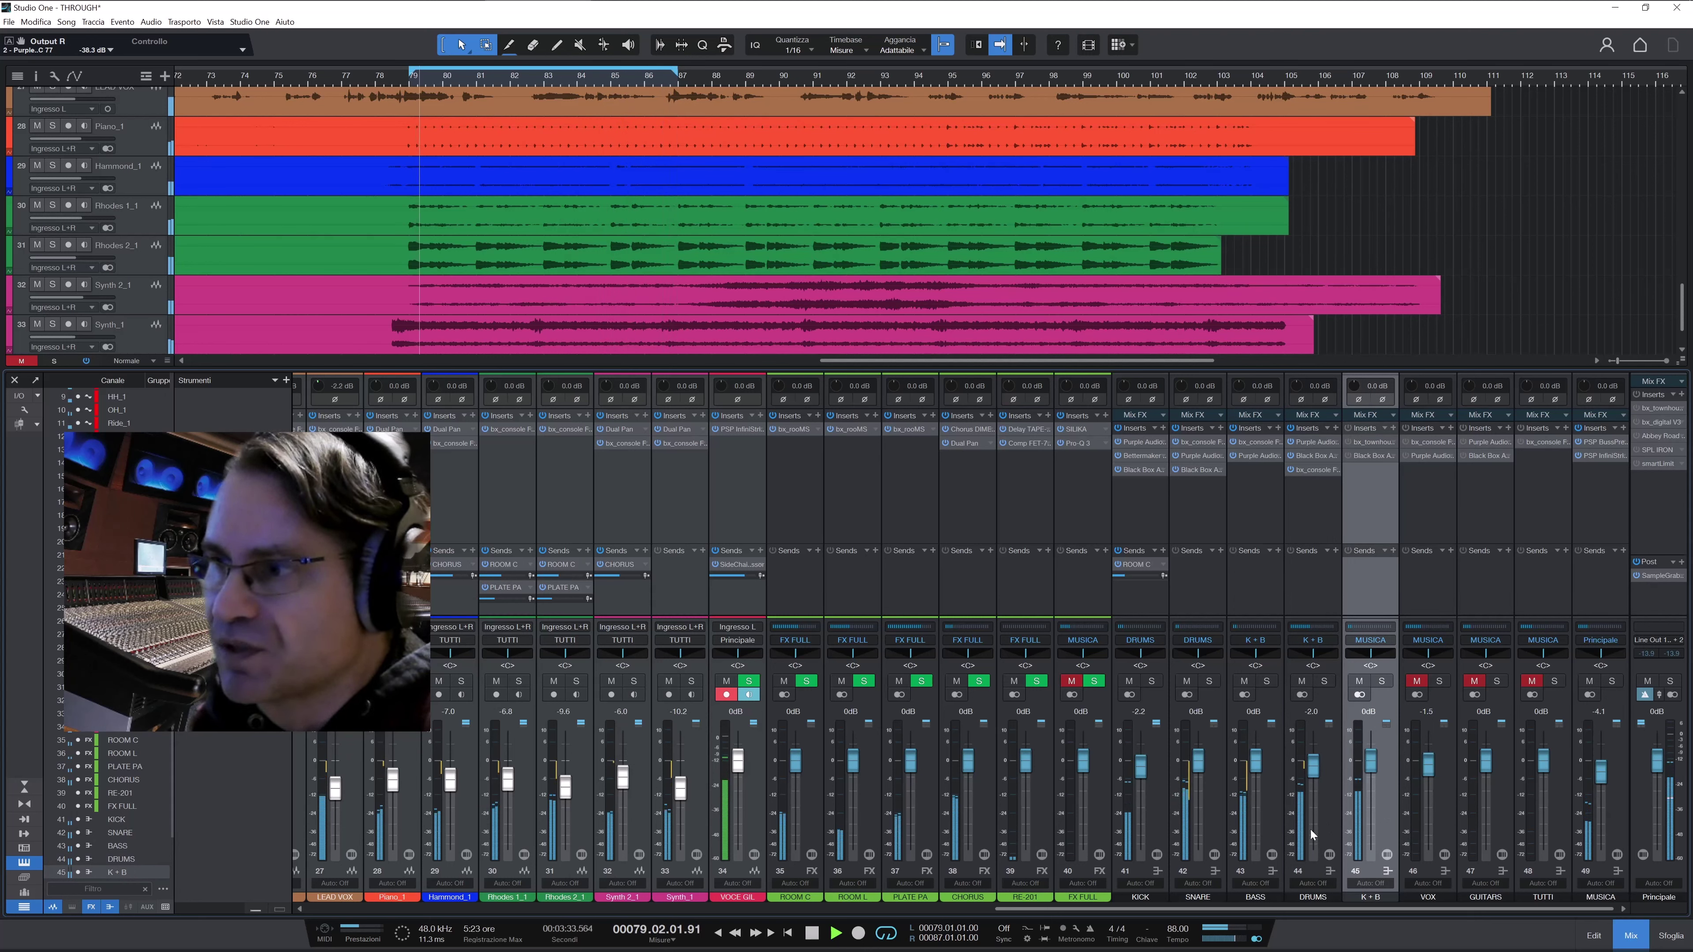
left_click(1380, 443)
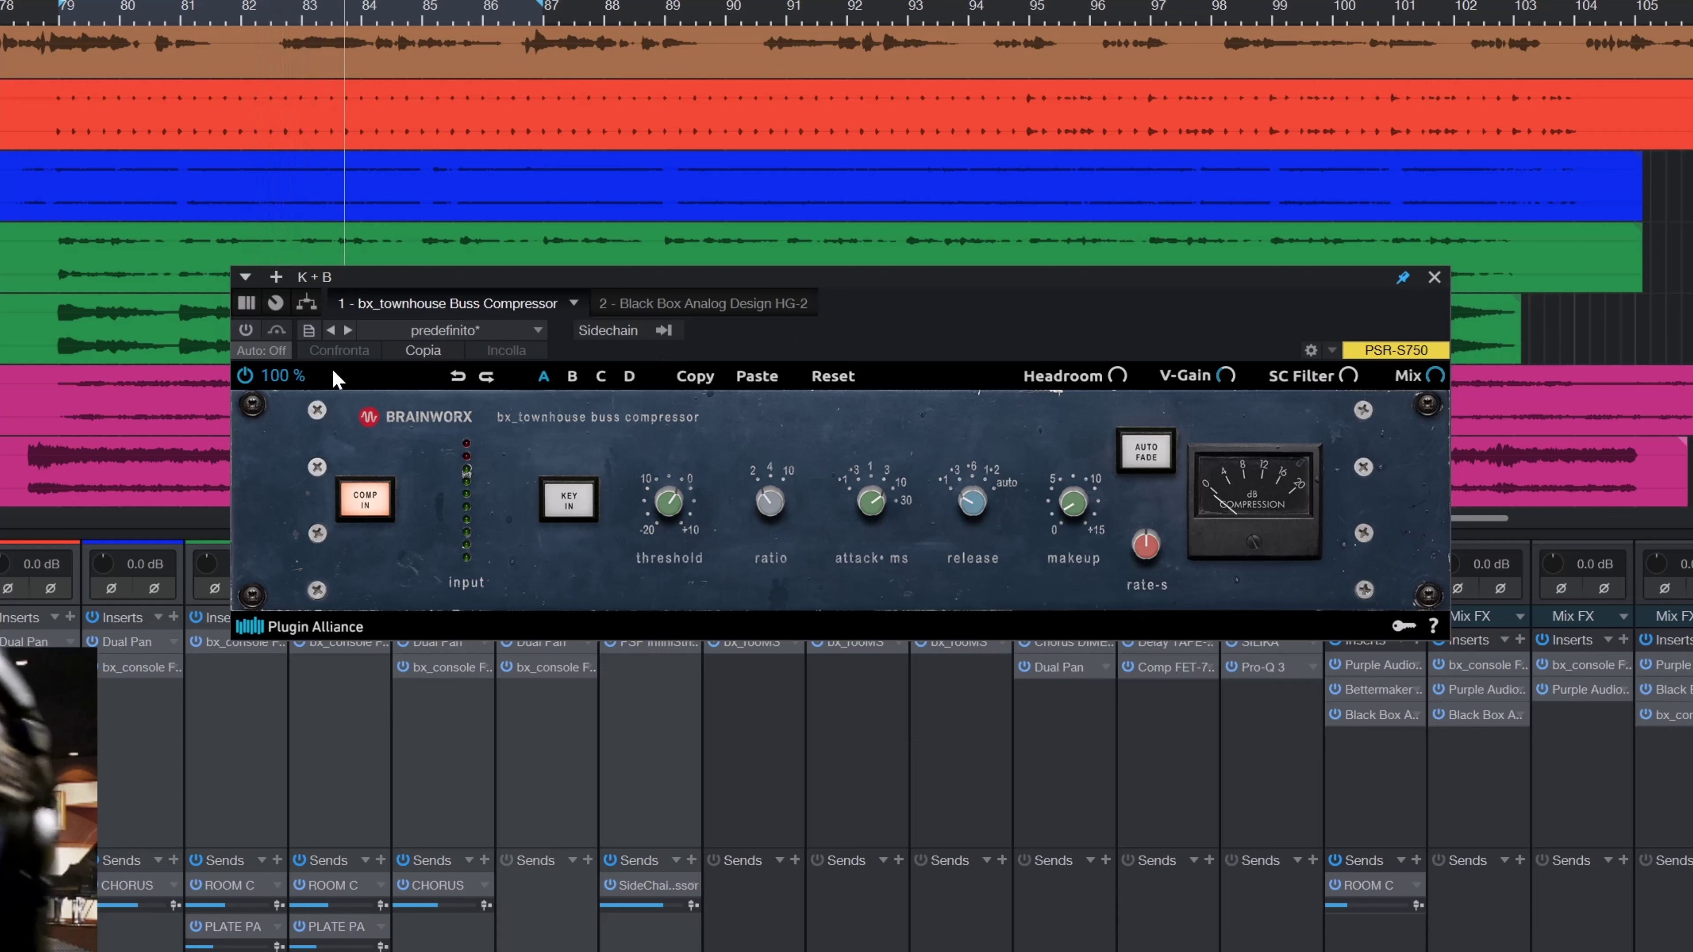
left_click(245, 330)
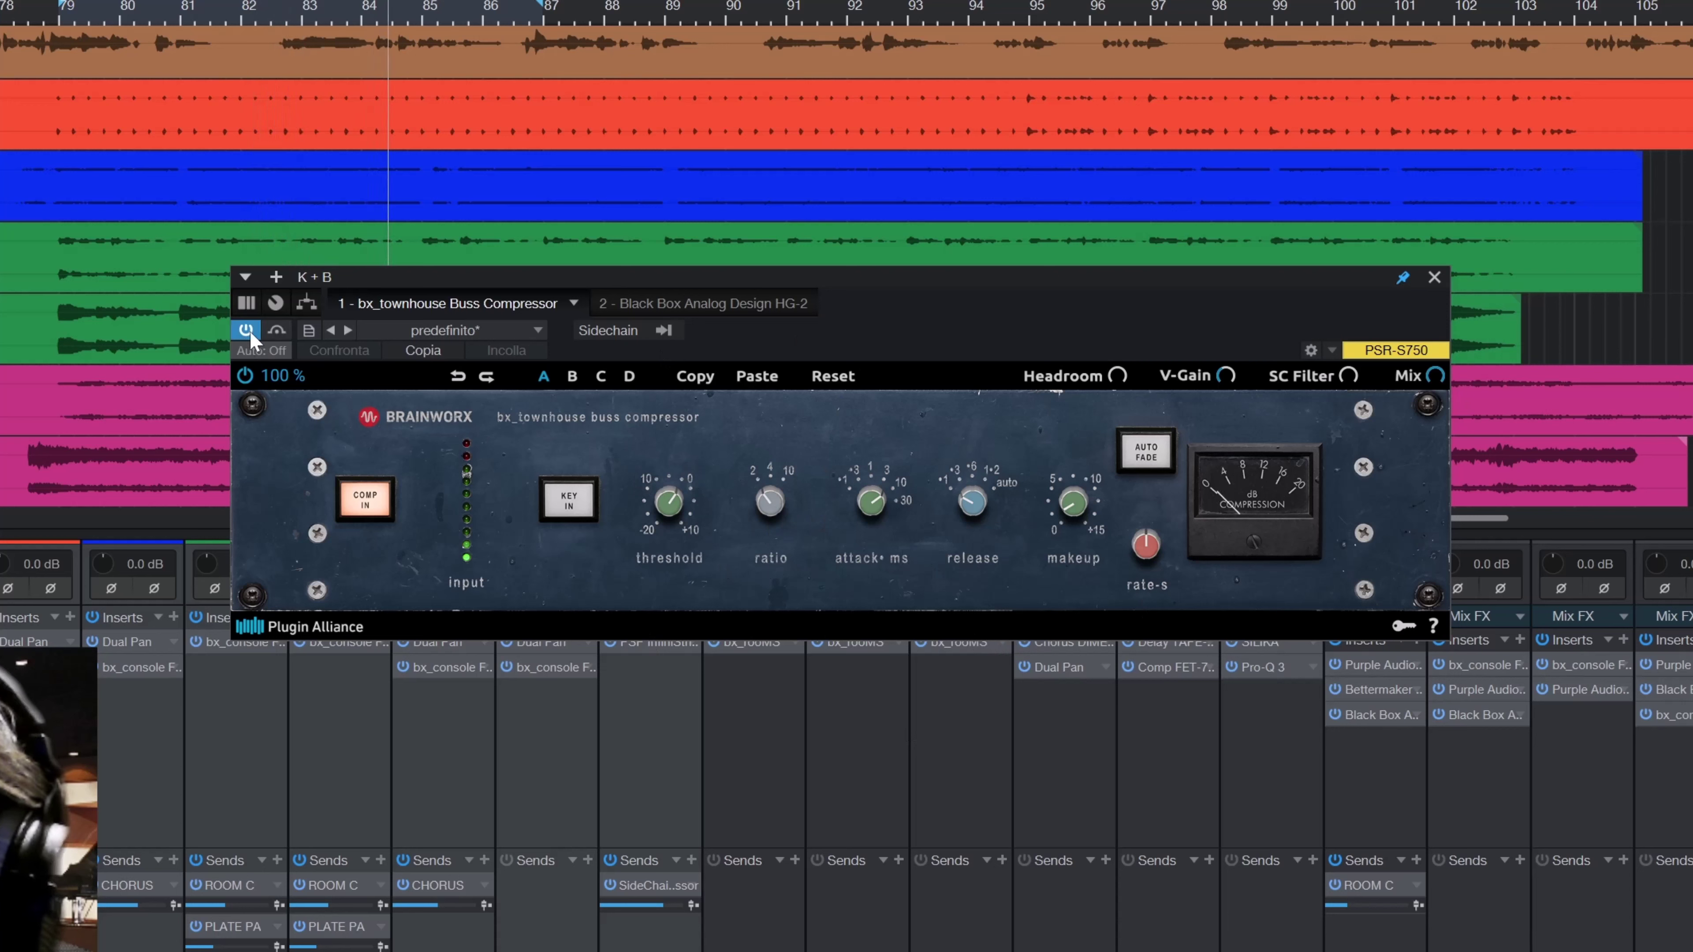
left_click(276, 330)
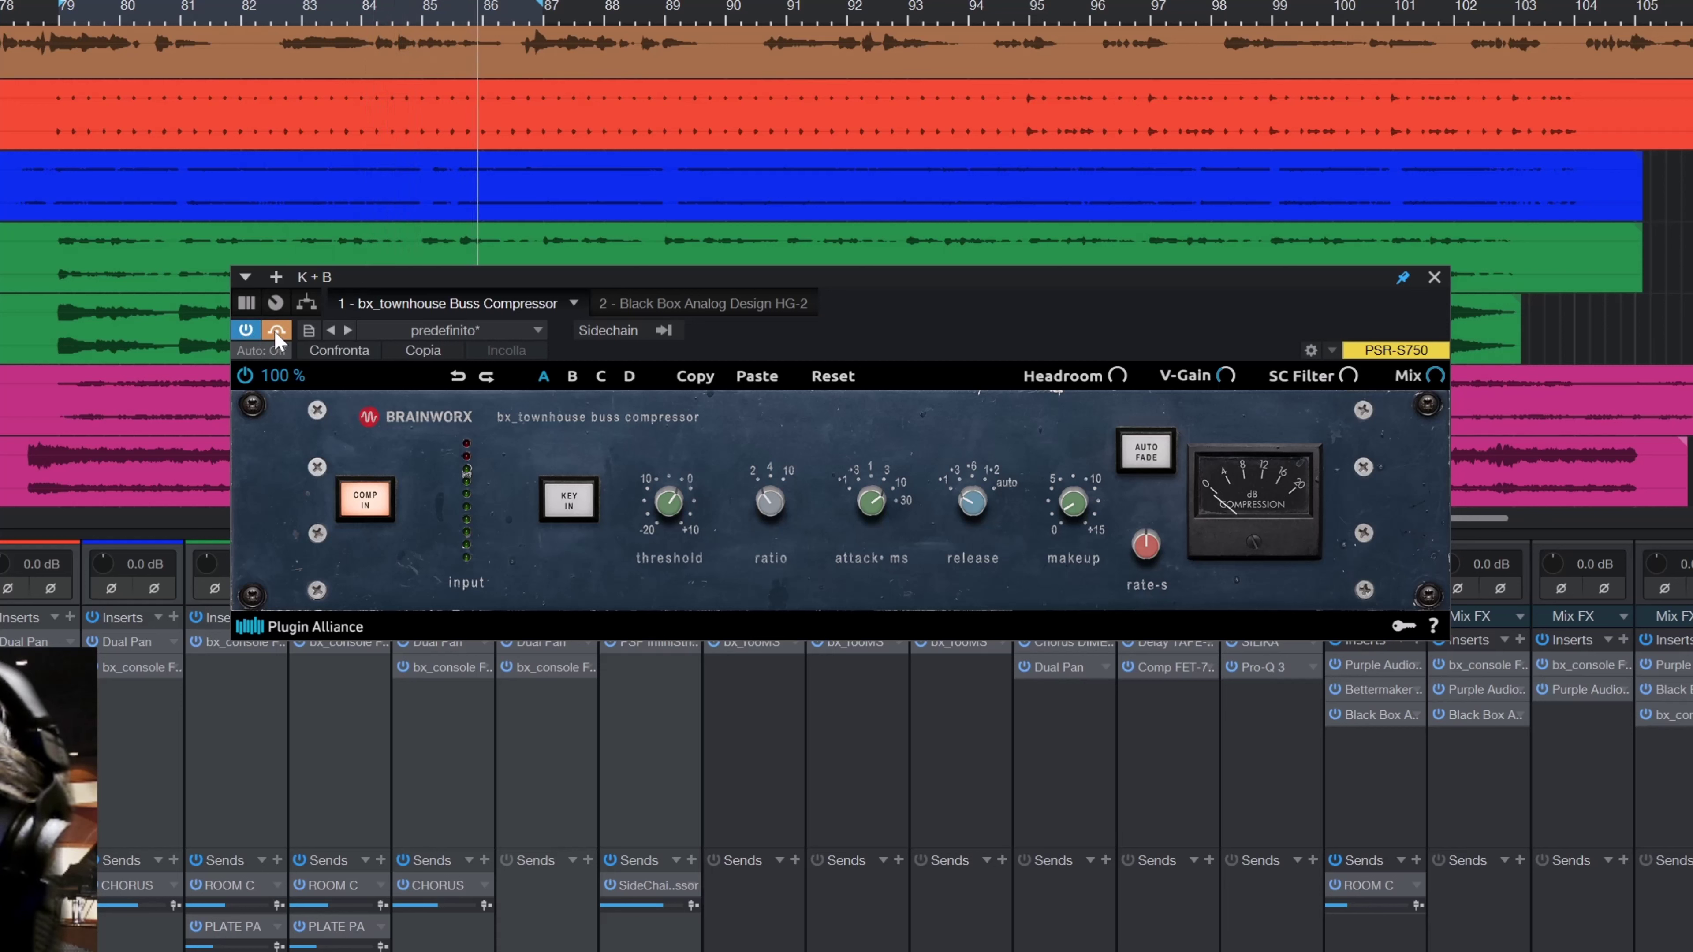
left_click(276, 334)
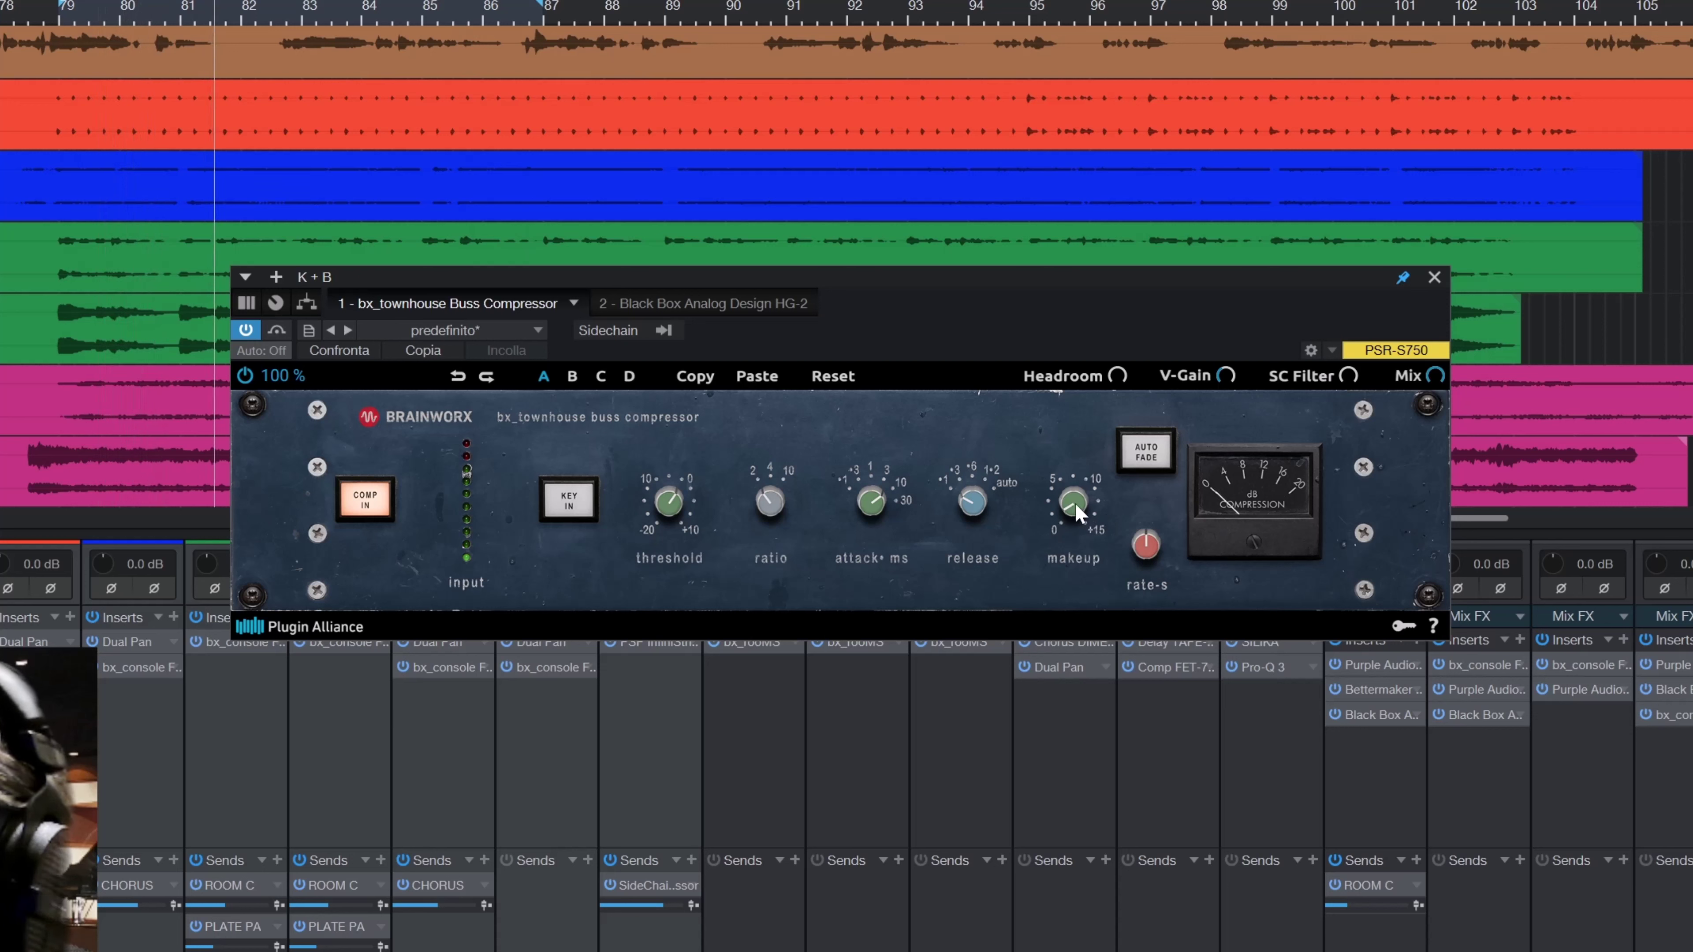
left_click(276, 332)
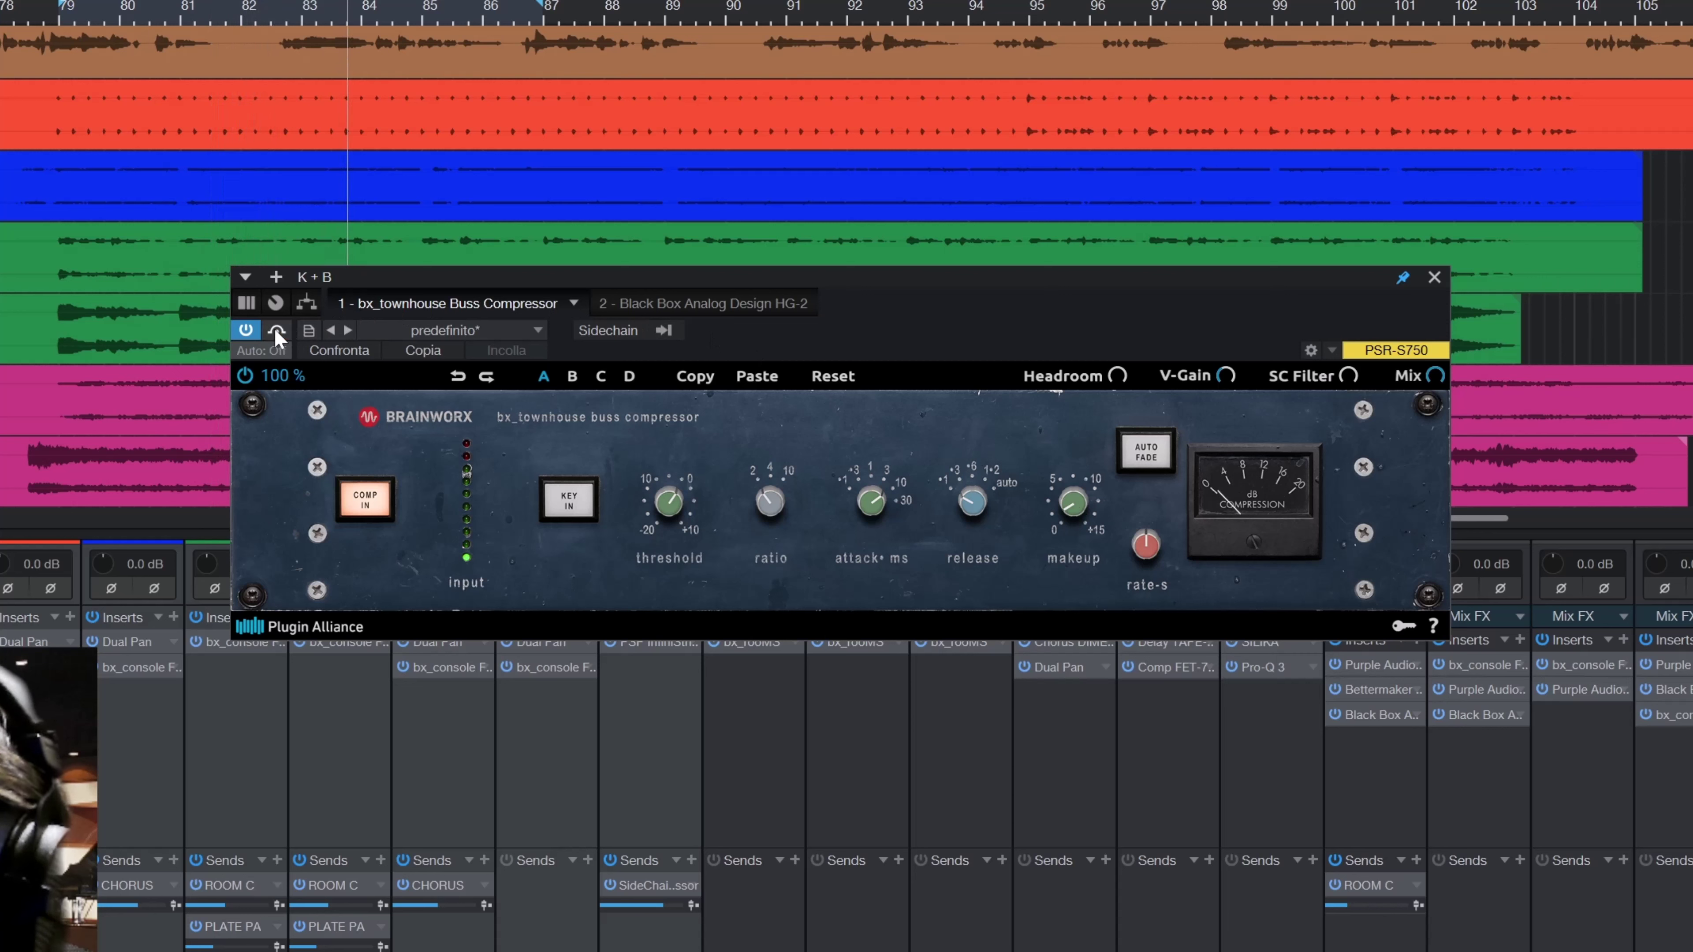
left_click(1433, 277)
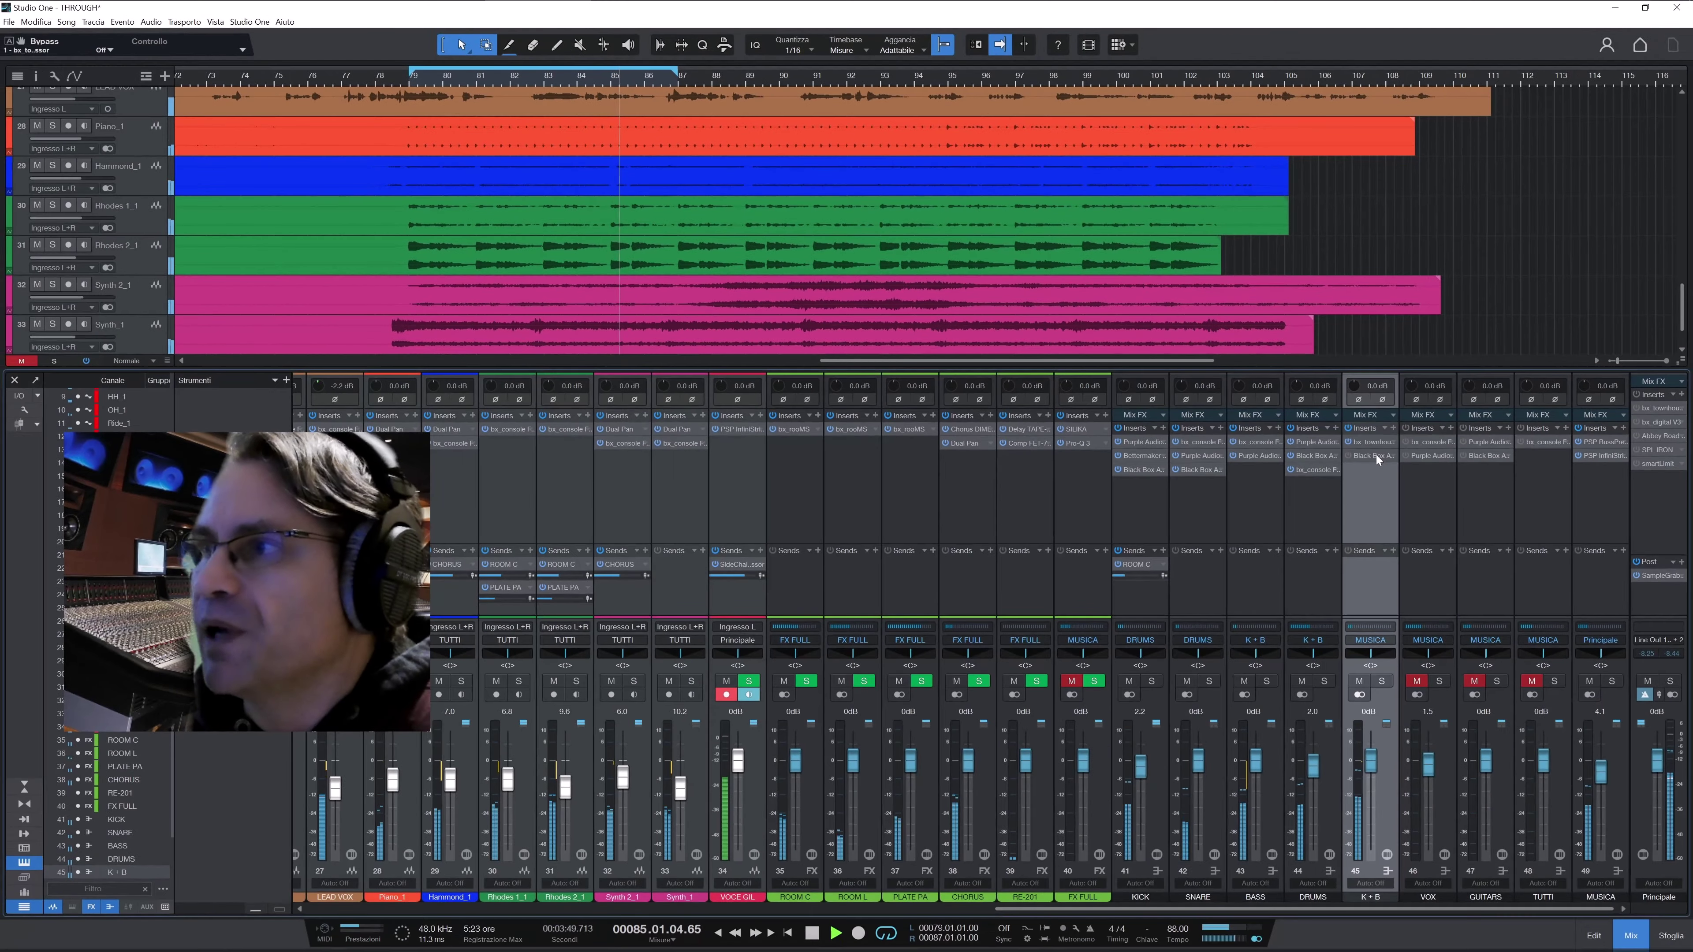
Activate the Black Box Analog Design HG-2 insert on the K + B bus and close its window
left_click(1376, 455)
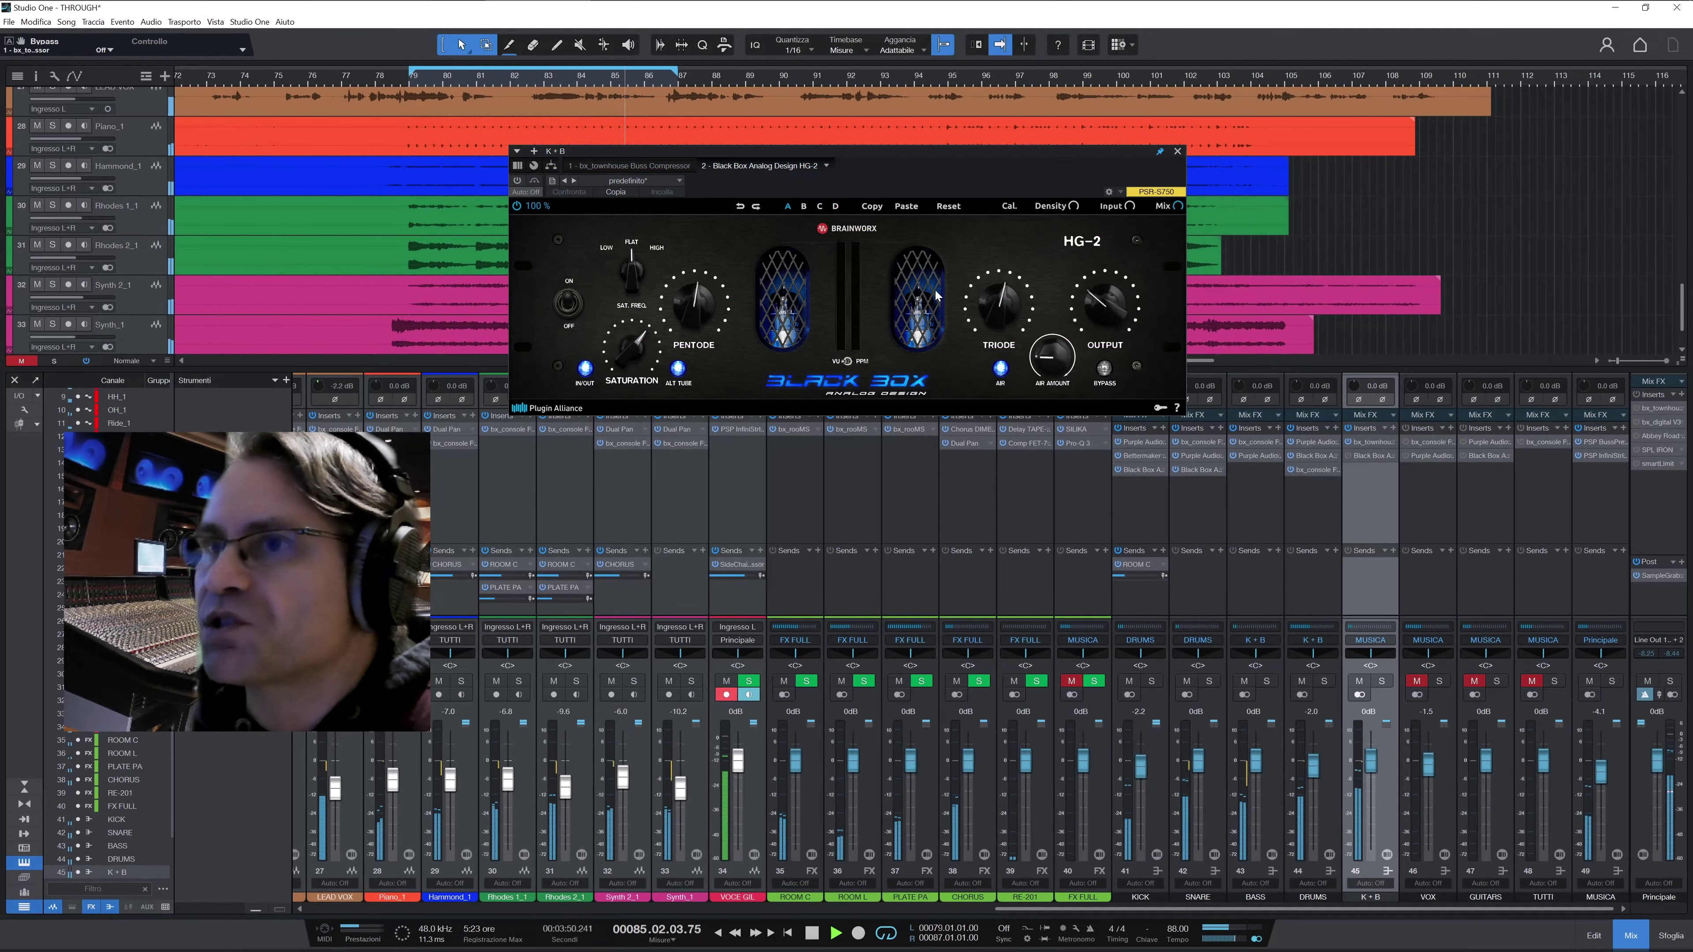
left_click(519, 180)
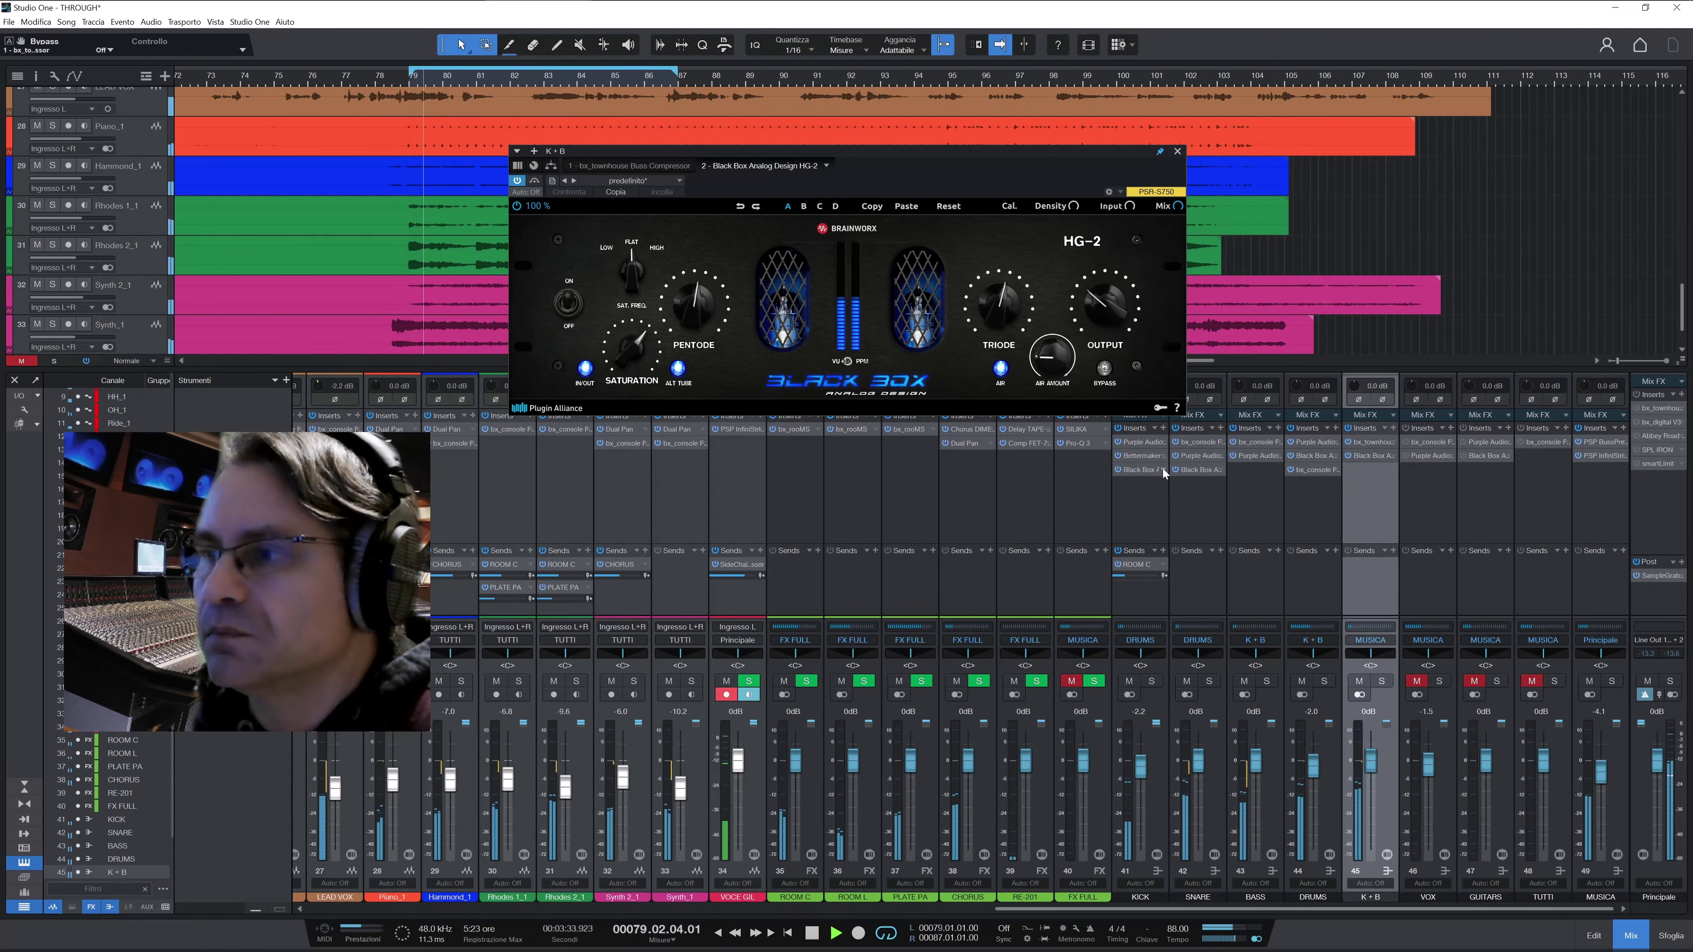
left_click(1177, 151)
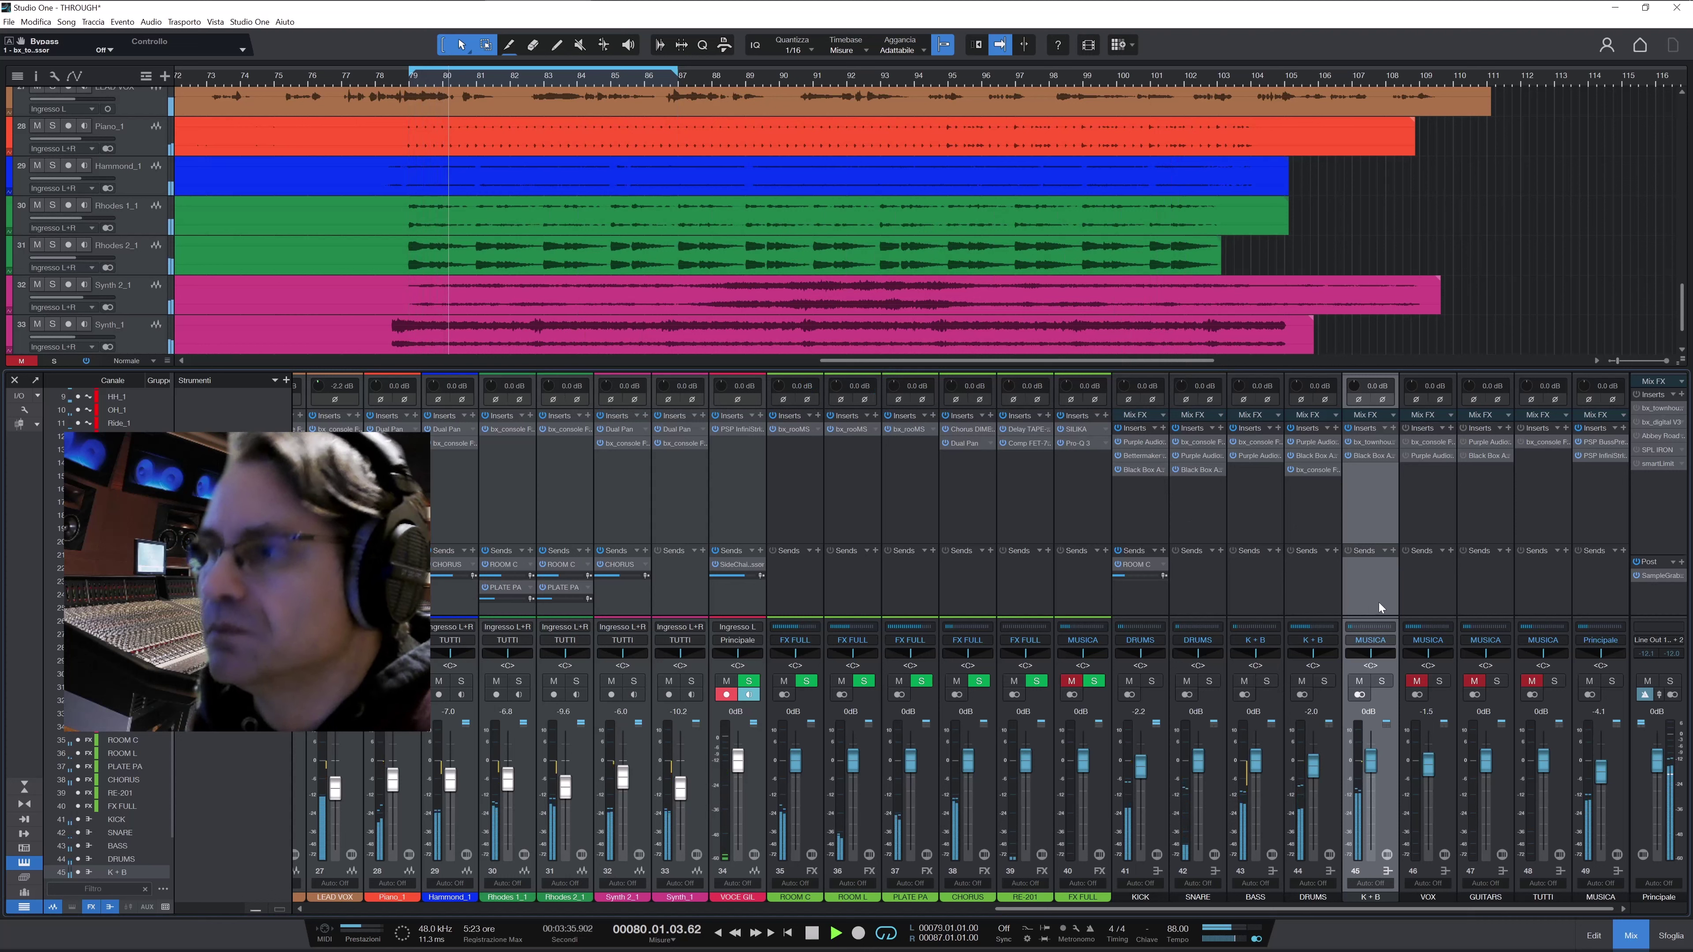
Select the KICK through K + B buses and compare the mix with all their inserts off and on
left_click(1149, 519, "shift")
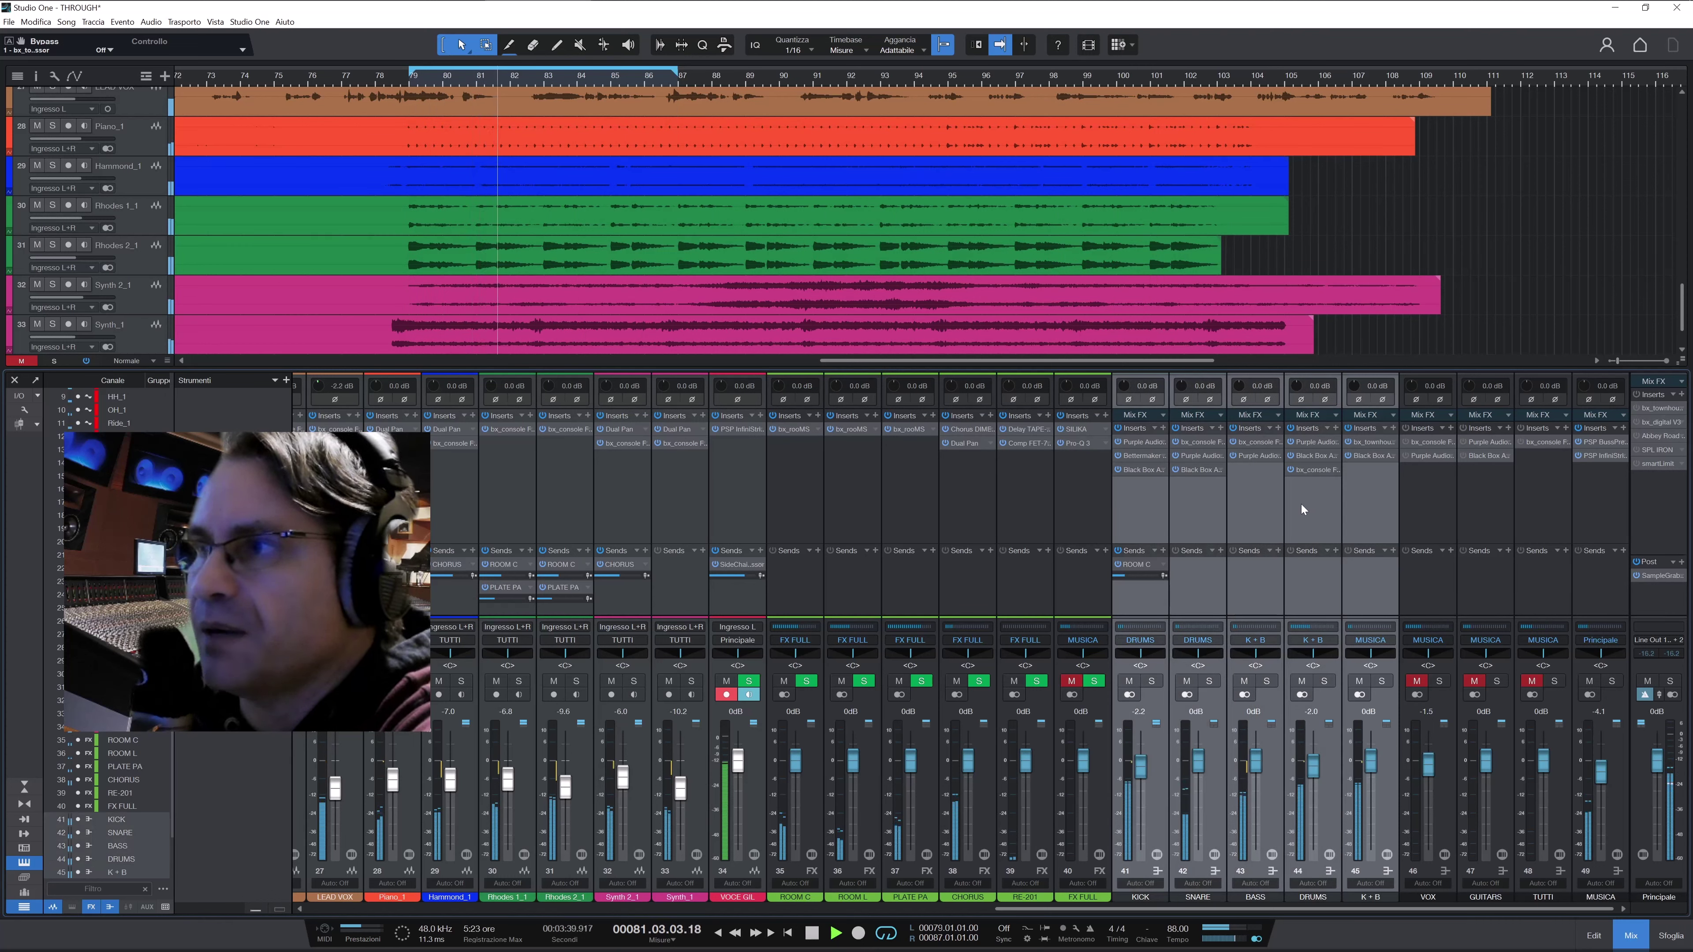
left_click(1117, 429)
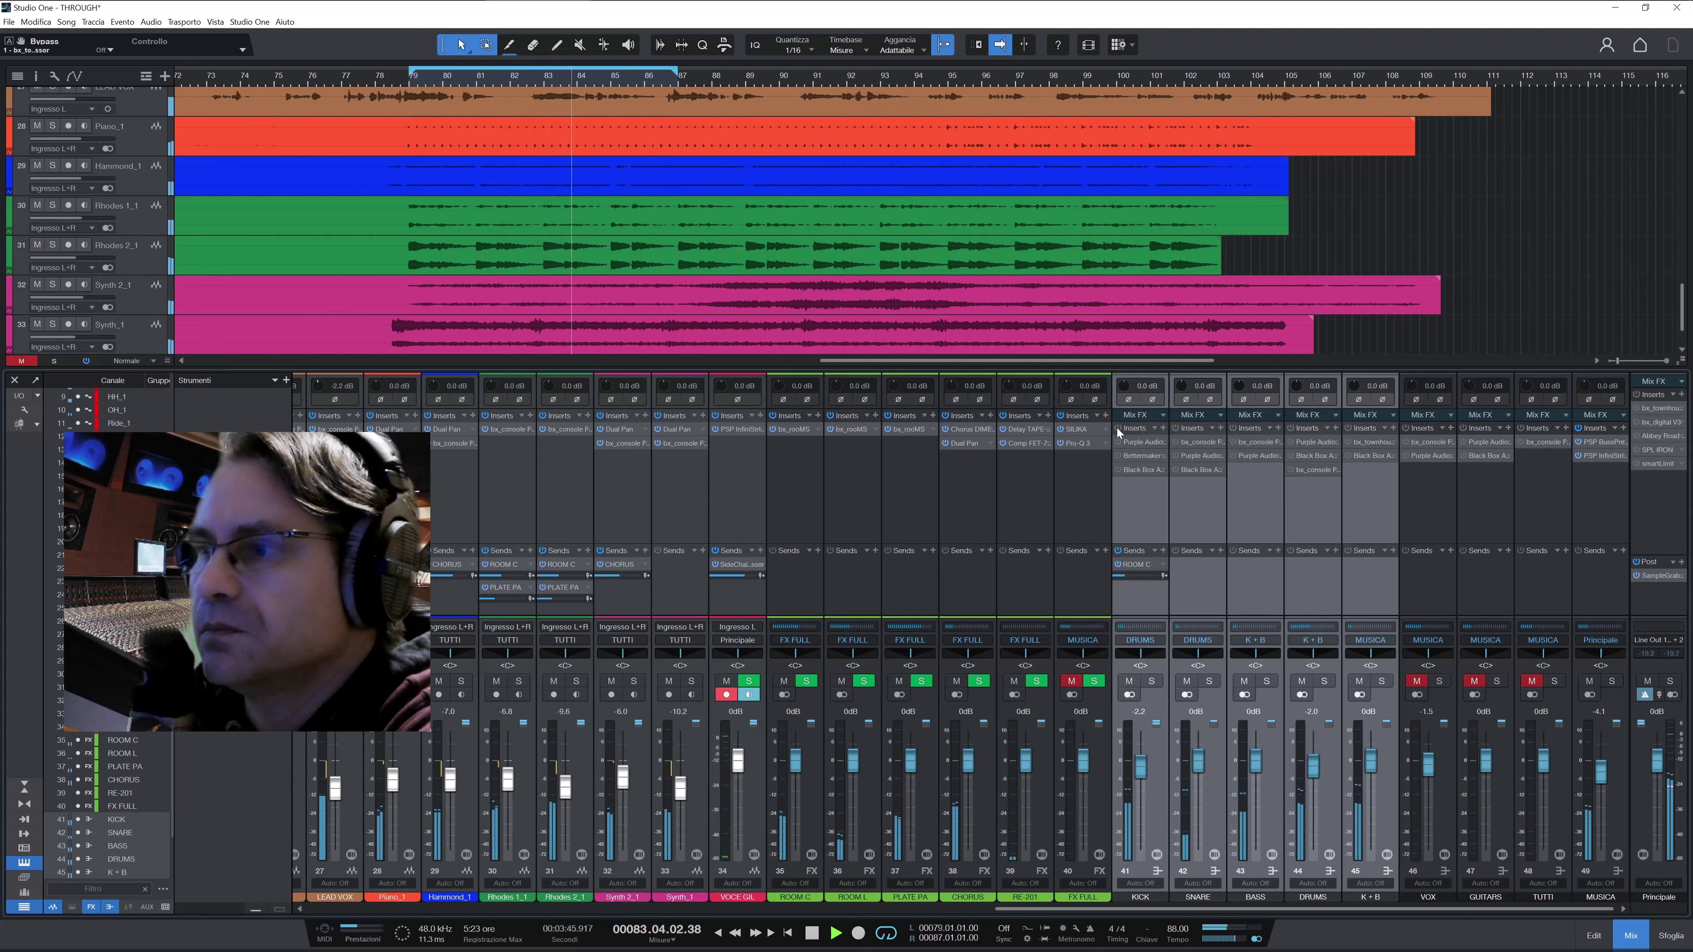
left_click(1117, 429)
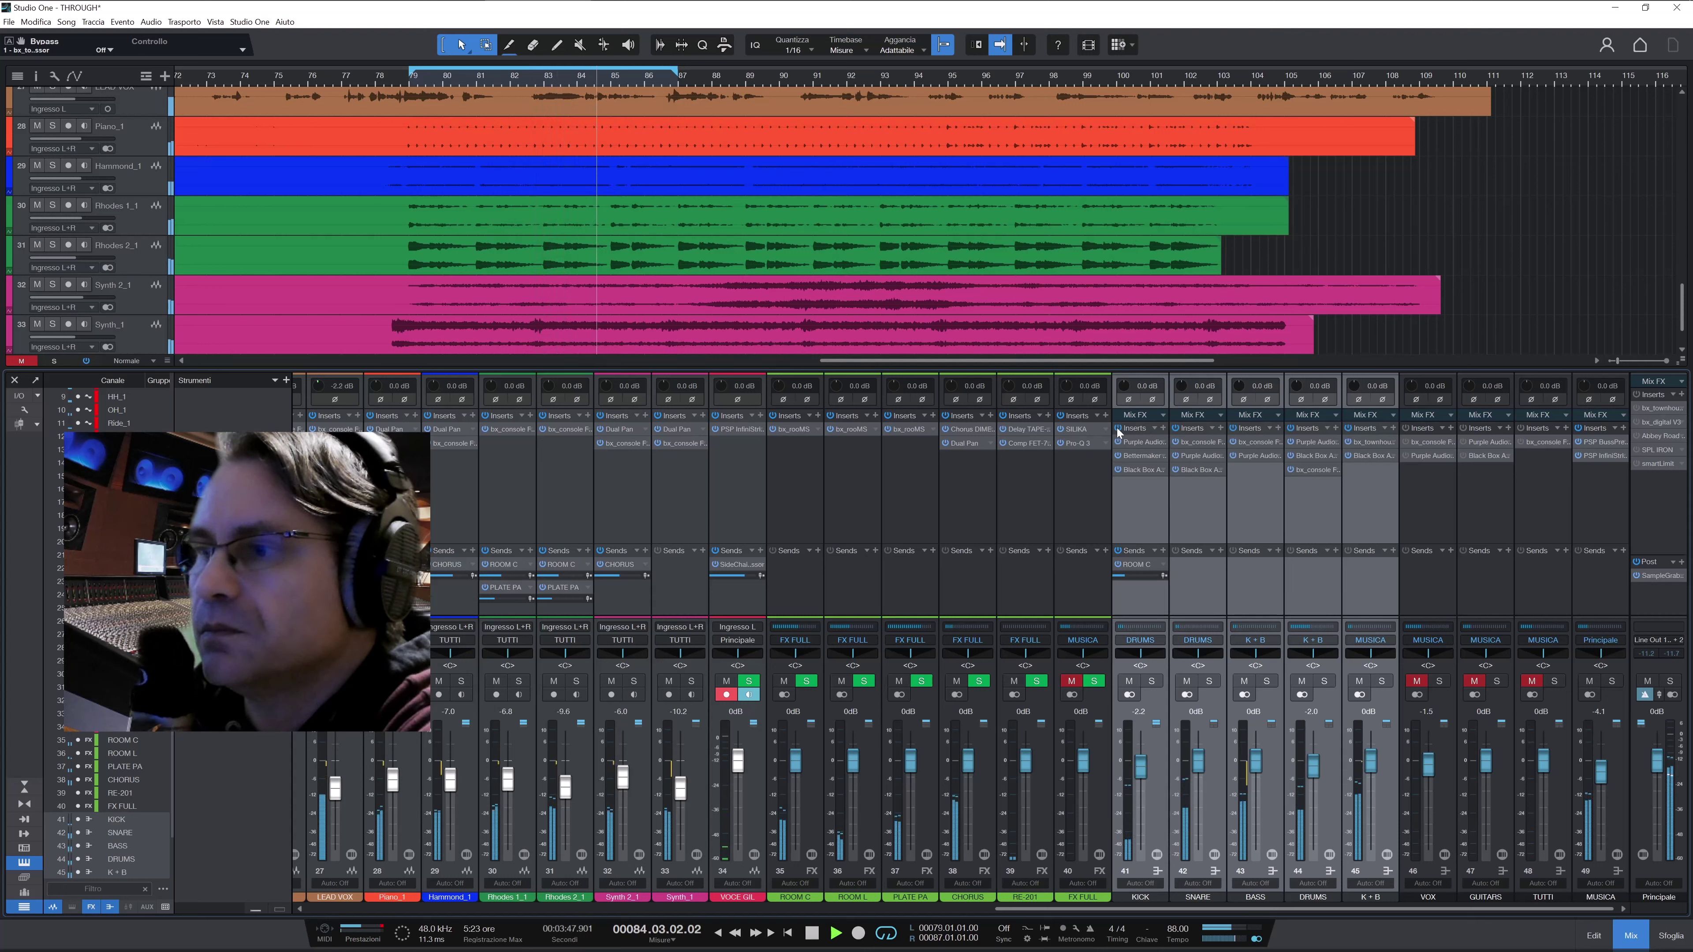
left_click(1247, 524)
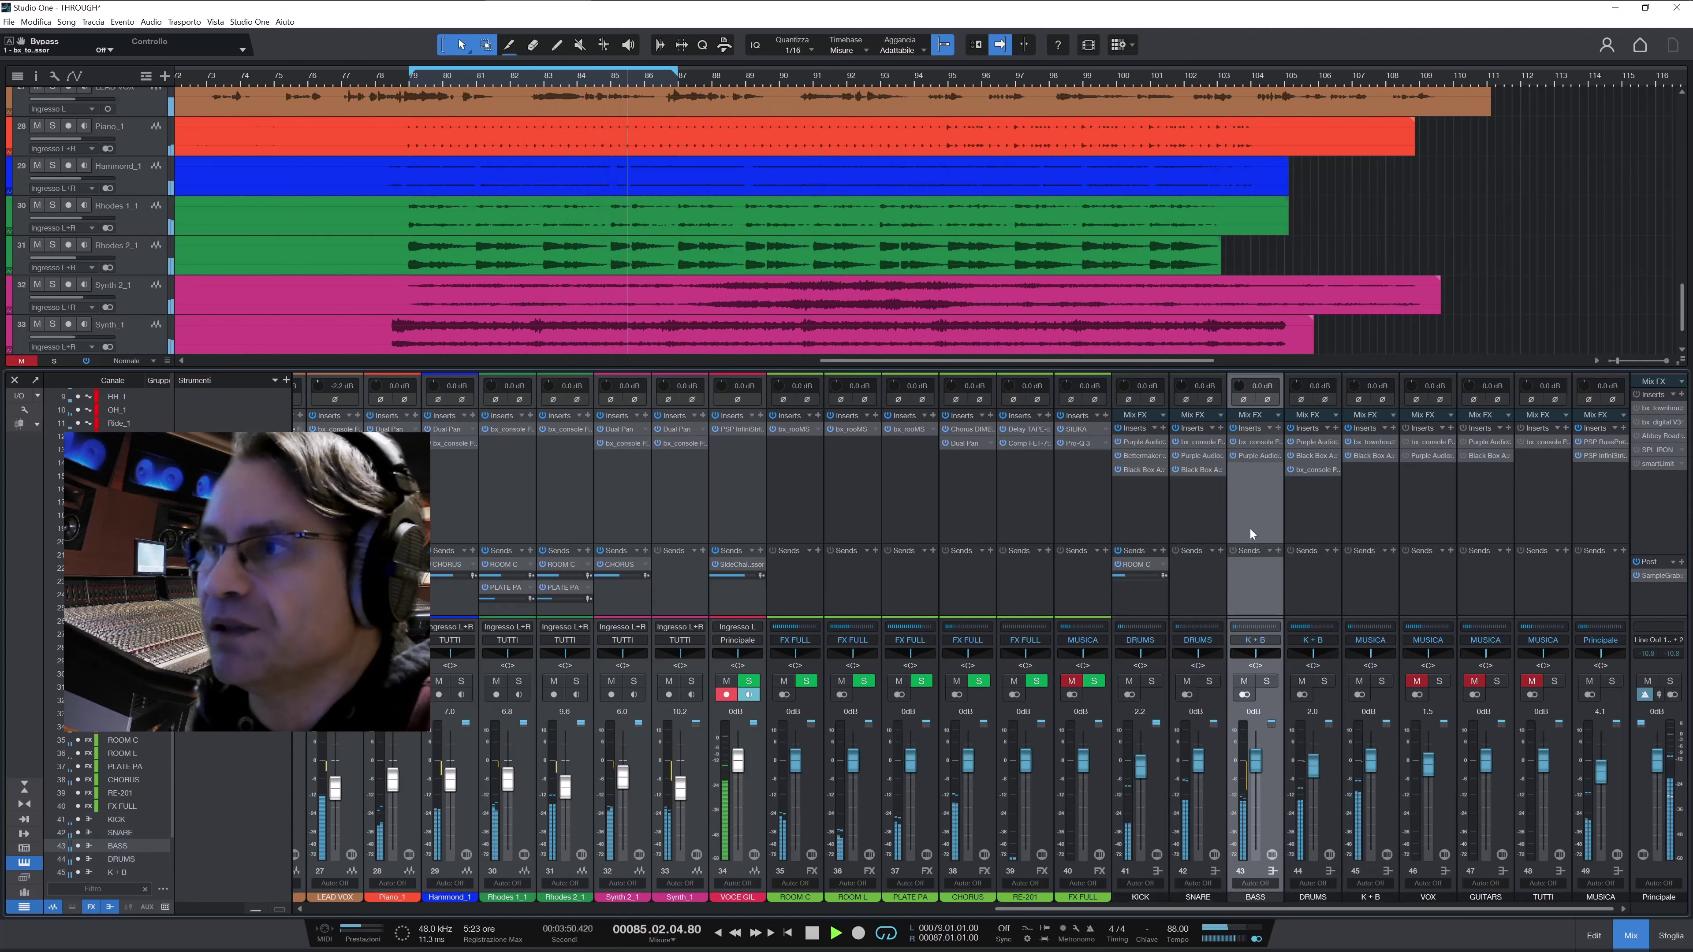
Unmute the GUITARS bus, select it, and solo it
left_click(1389, 798)
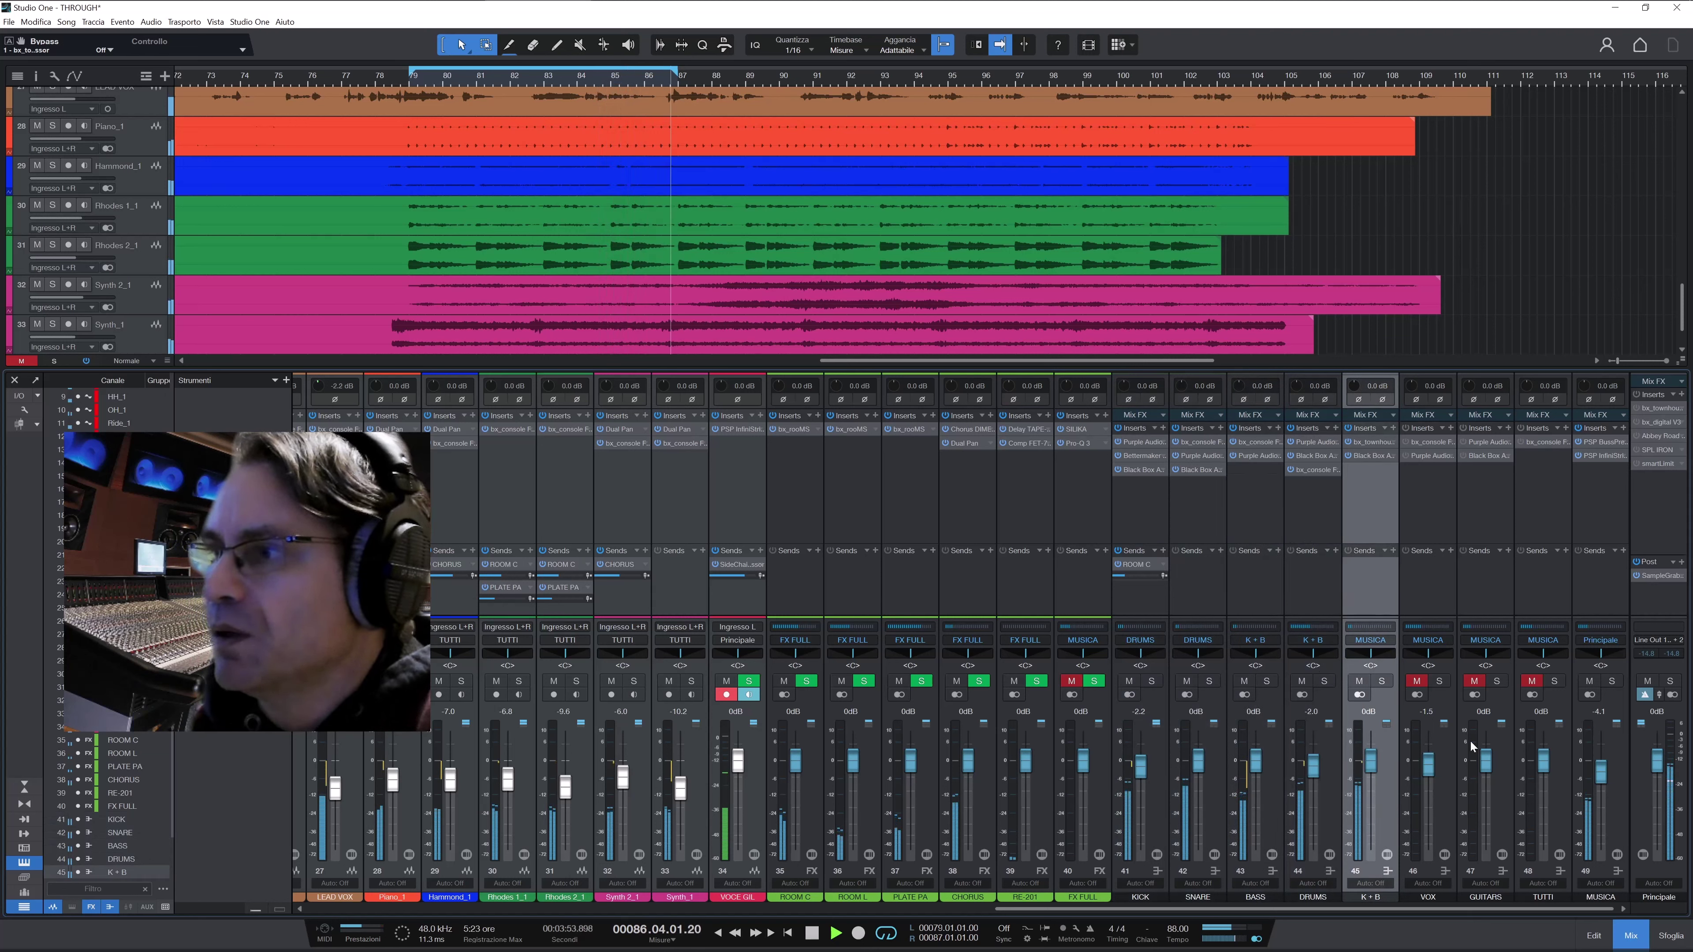
left_click(1474, 680)
left_click(1504, 765)
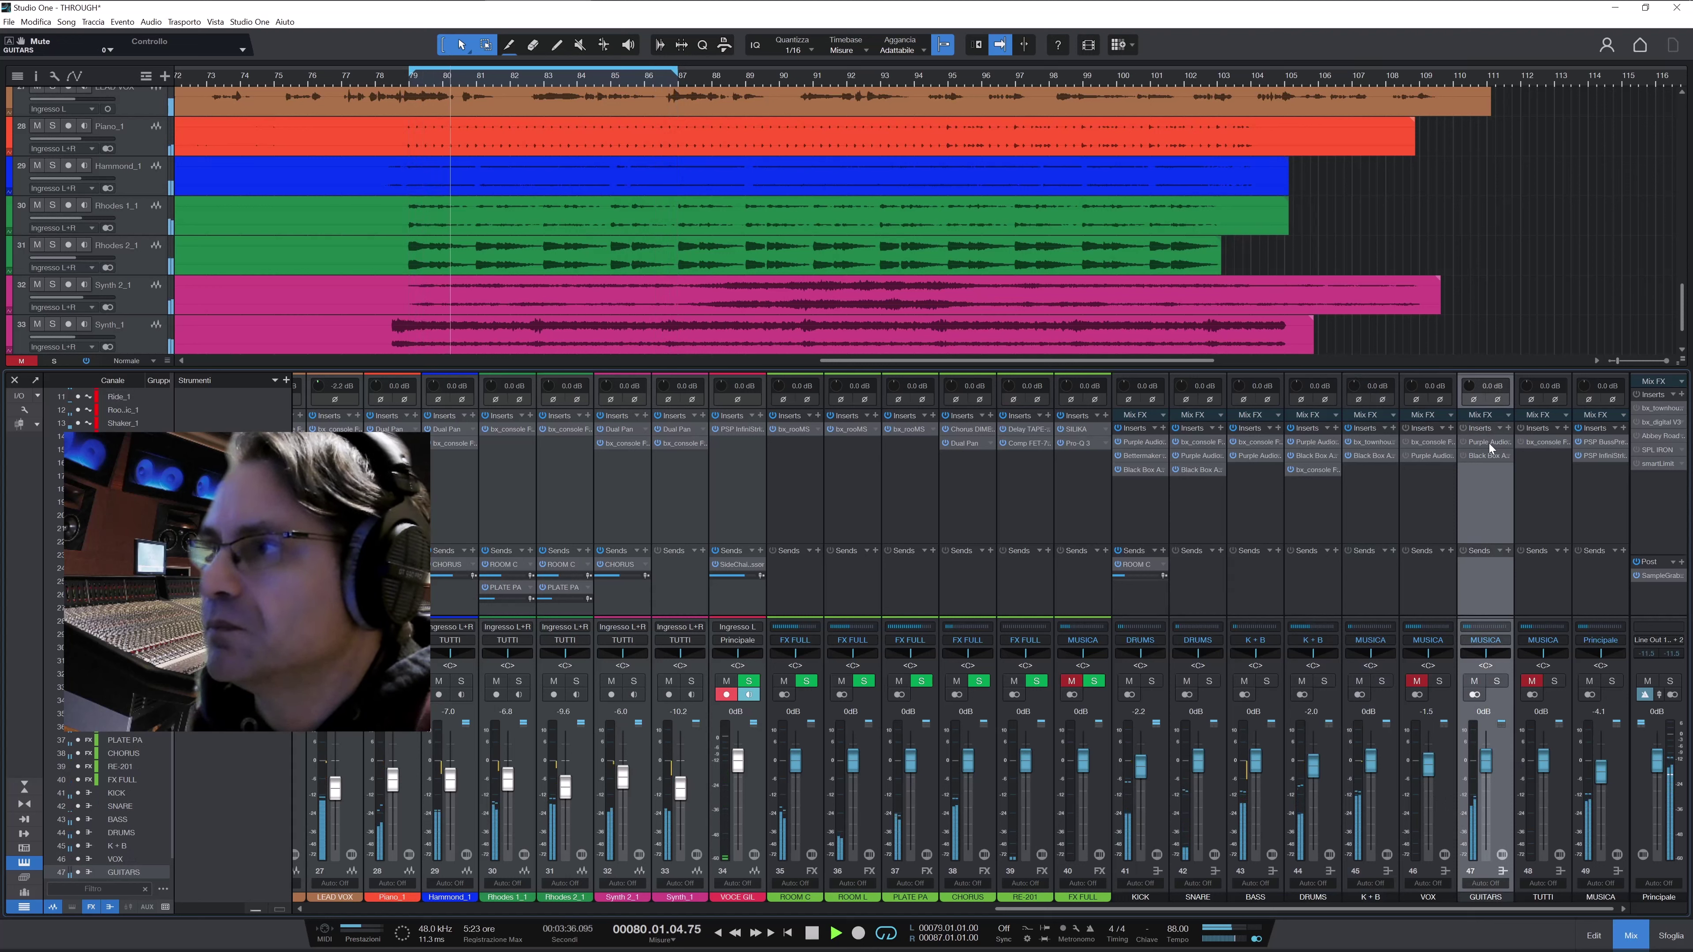
key("s")
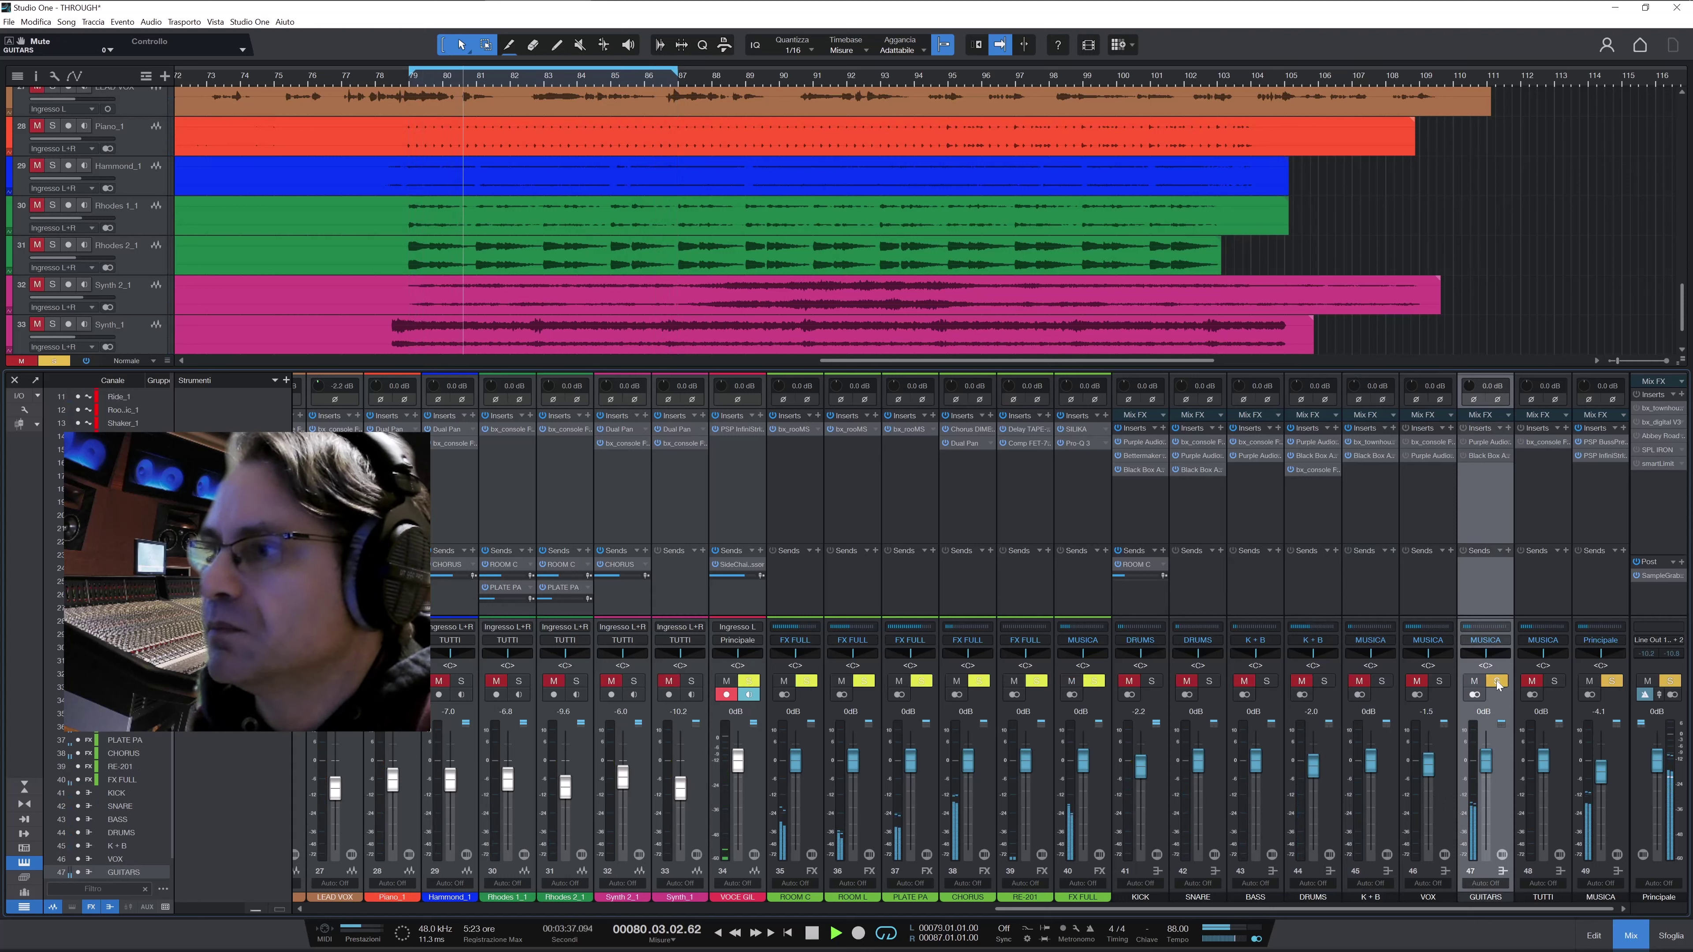
Activate the Purple Audio MC 77 and Black Box Analog Design HG-2 inserts on the GUITARS bus, comparing each against bypass
left_click(1486, 443)
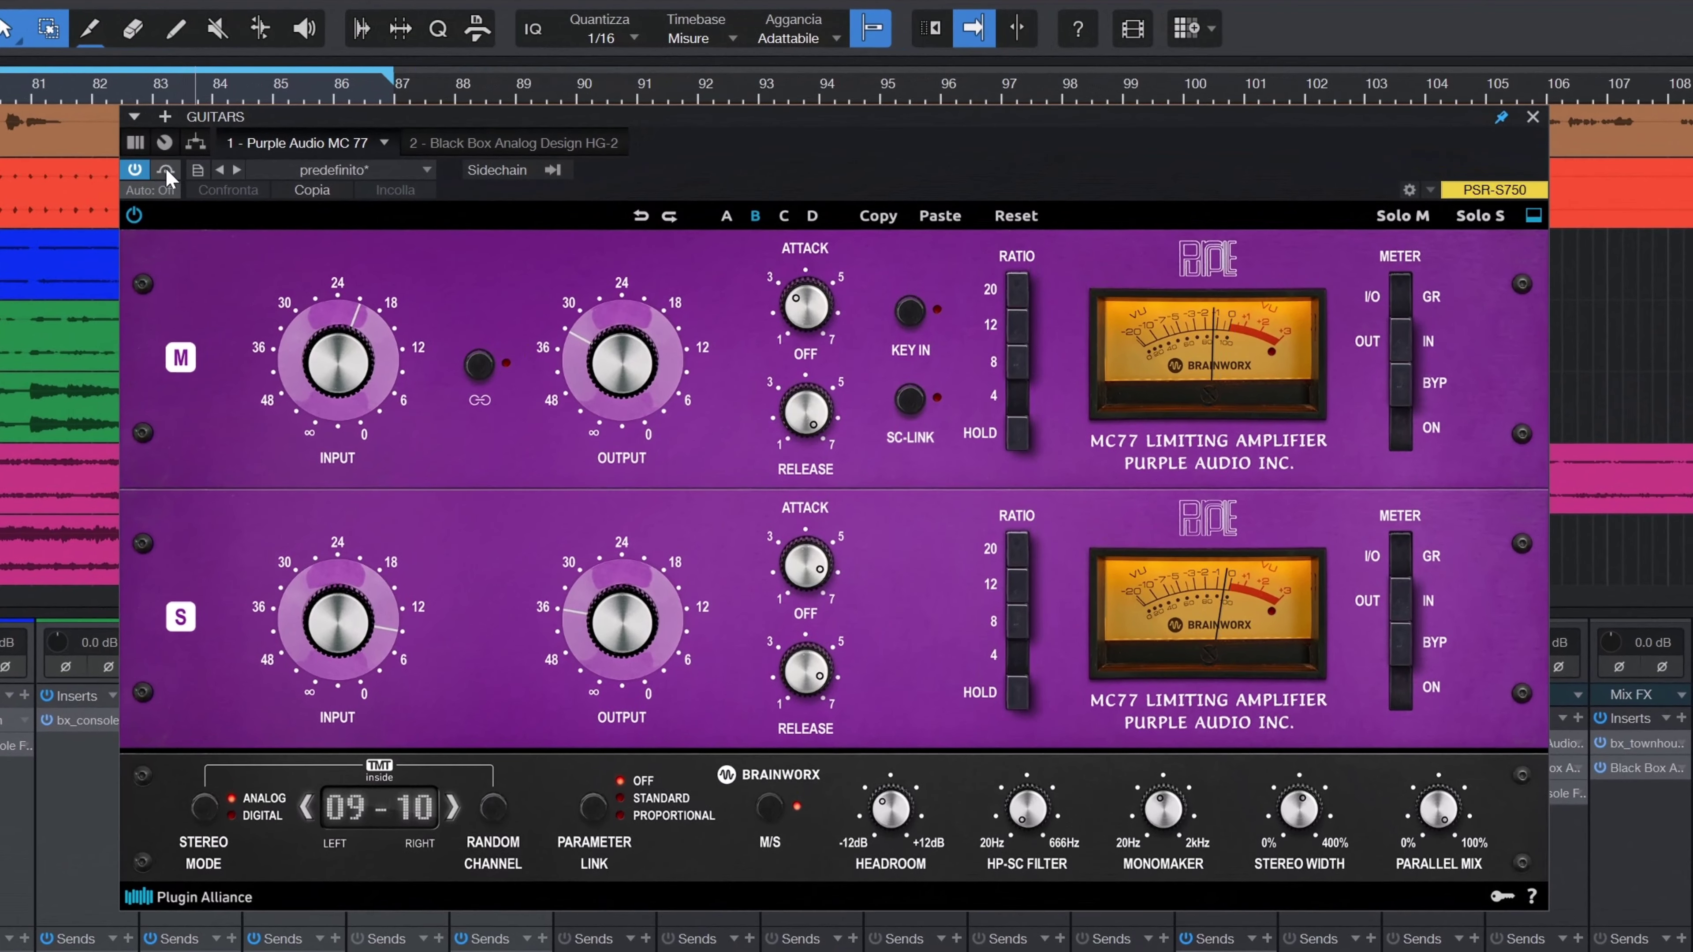
left_click(166, 171)
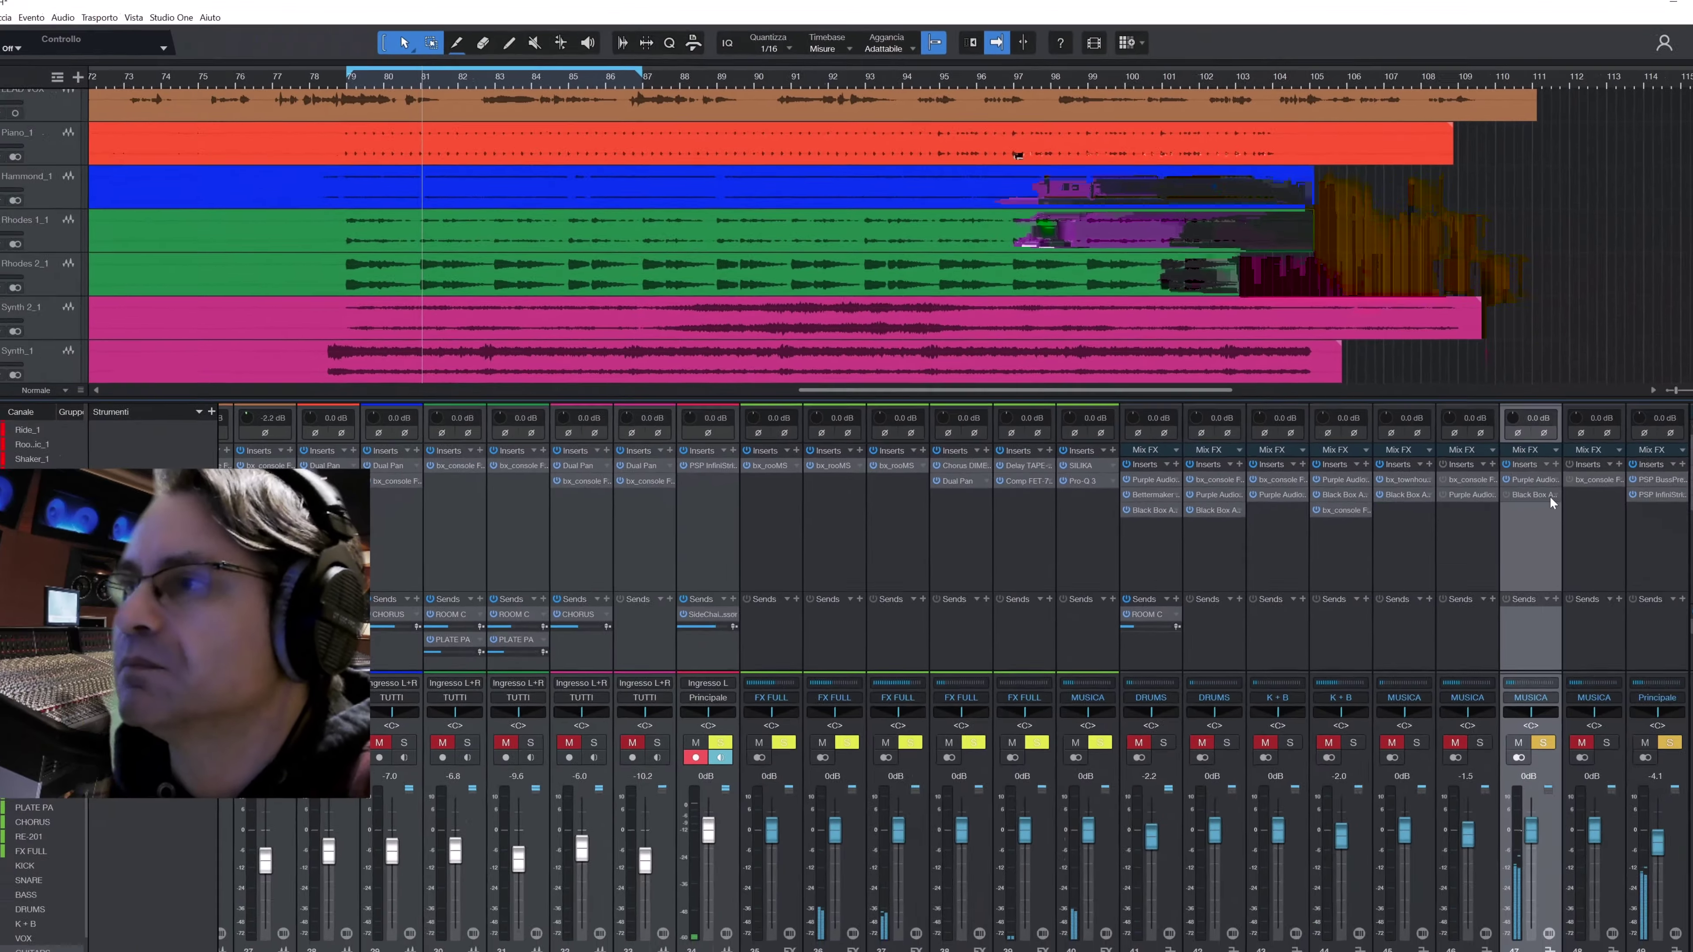
left_click(1540, 495)
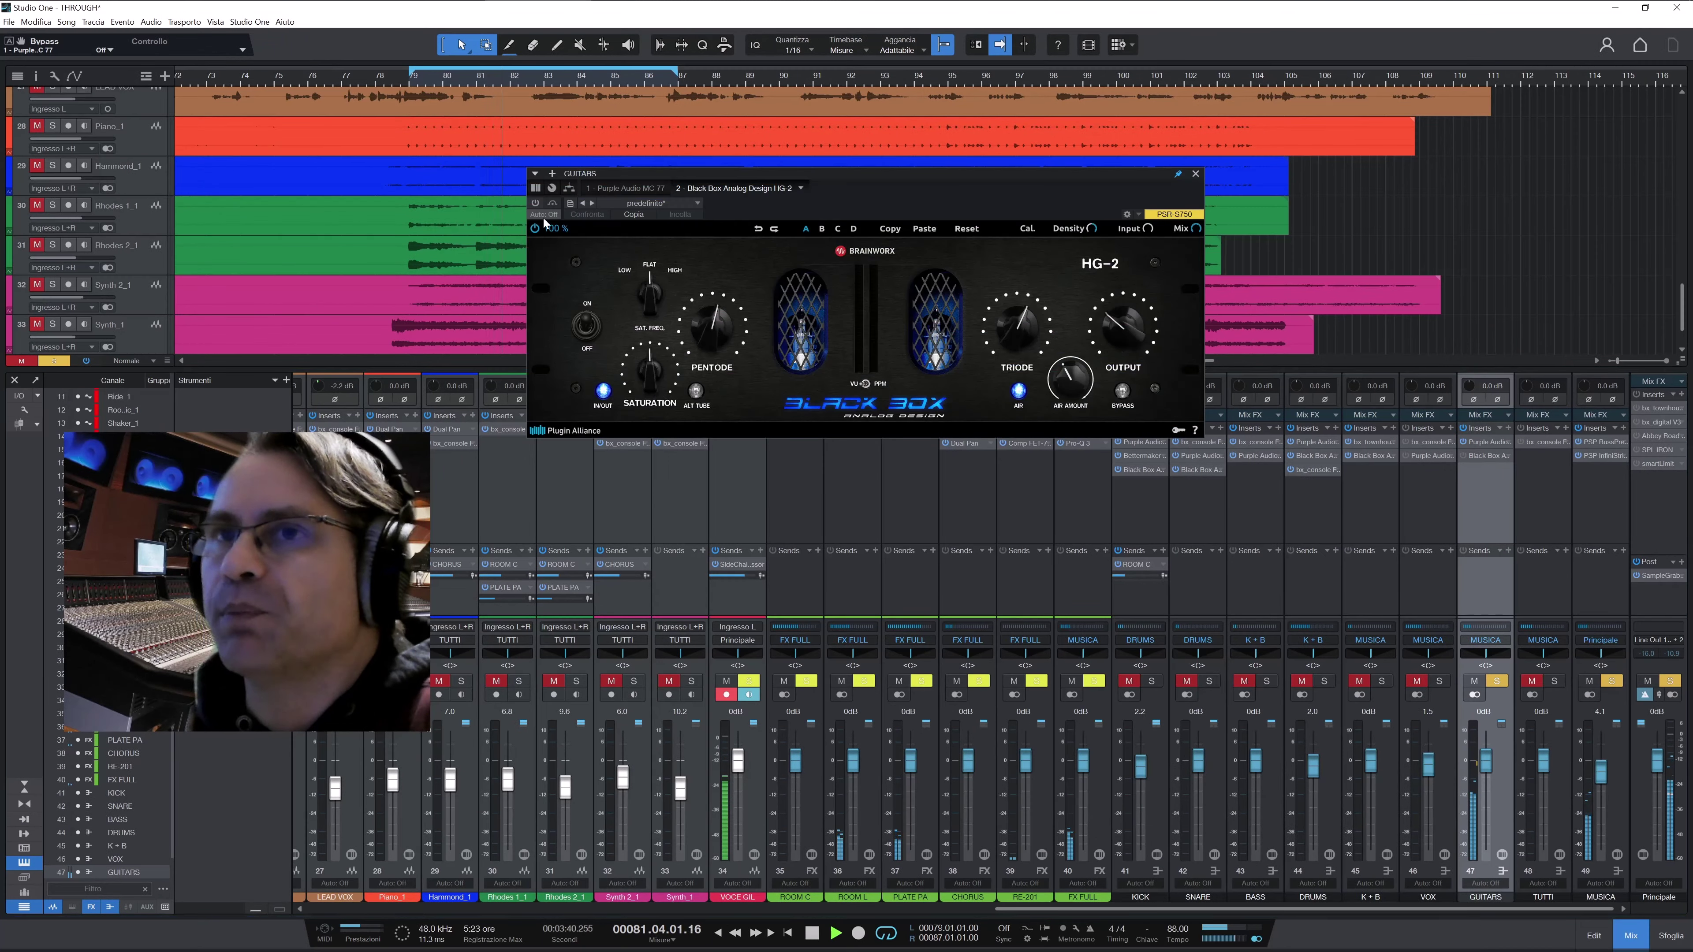
left_click(536, 203)
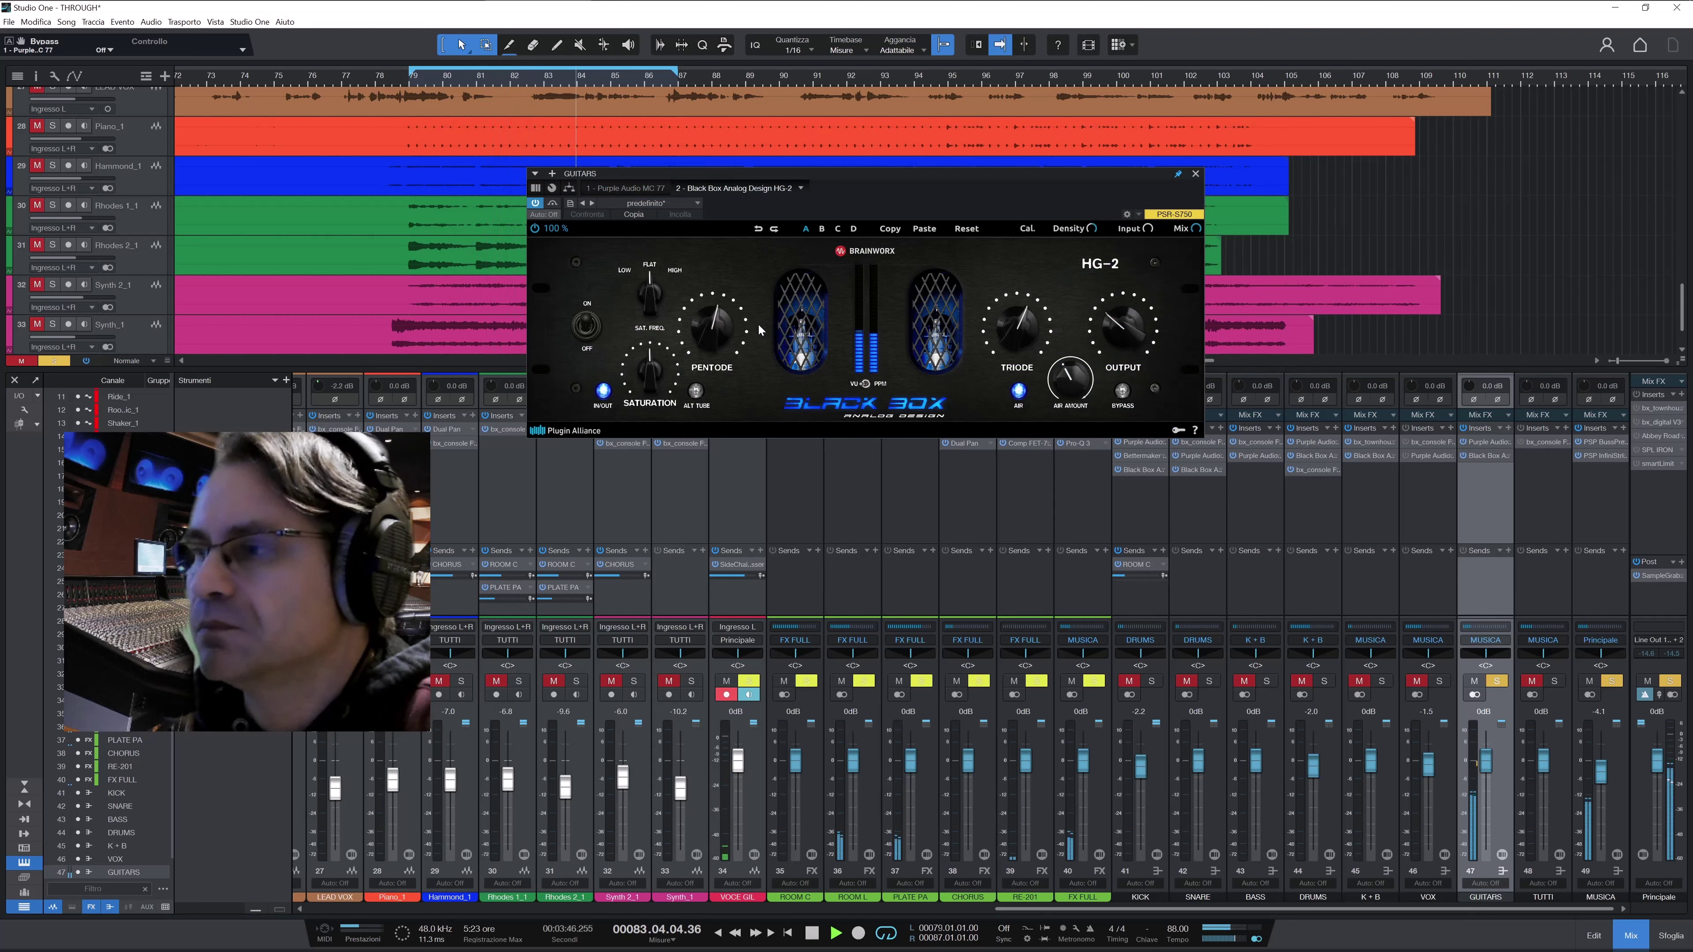
left_click(552, 206)
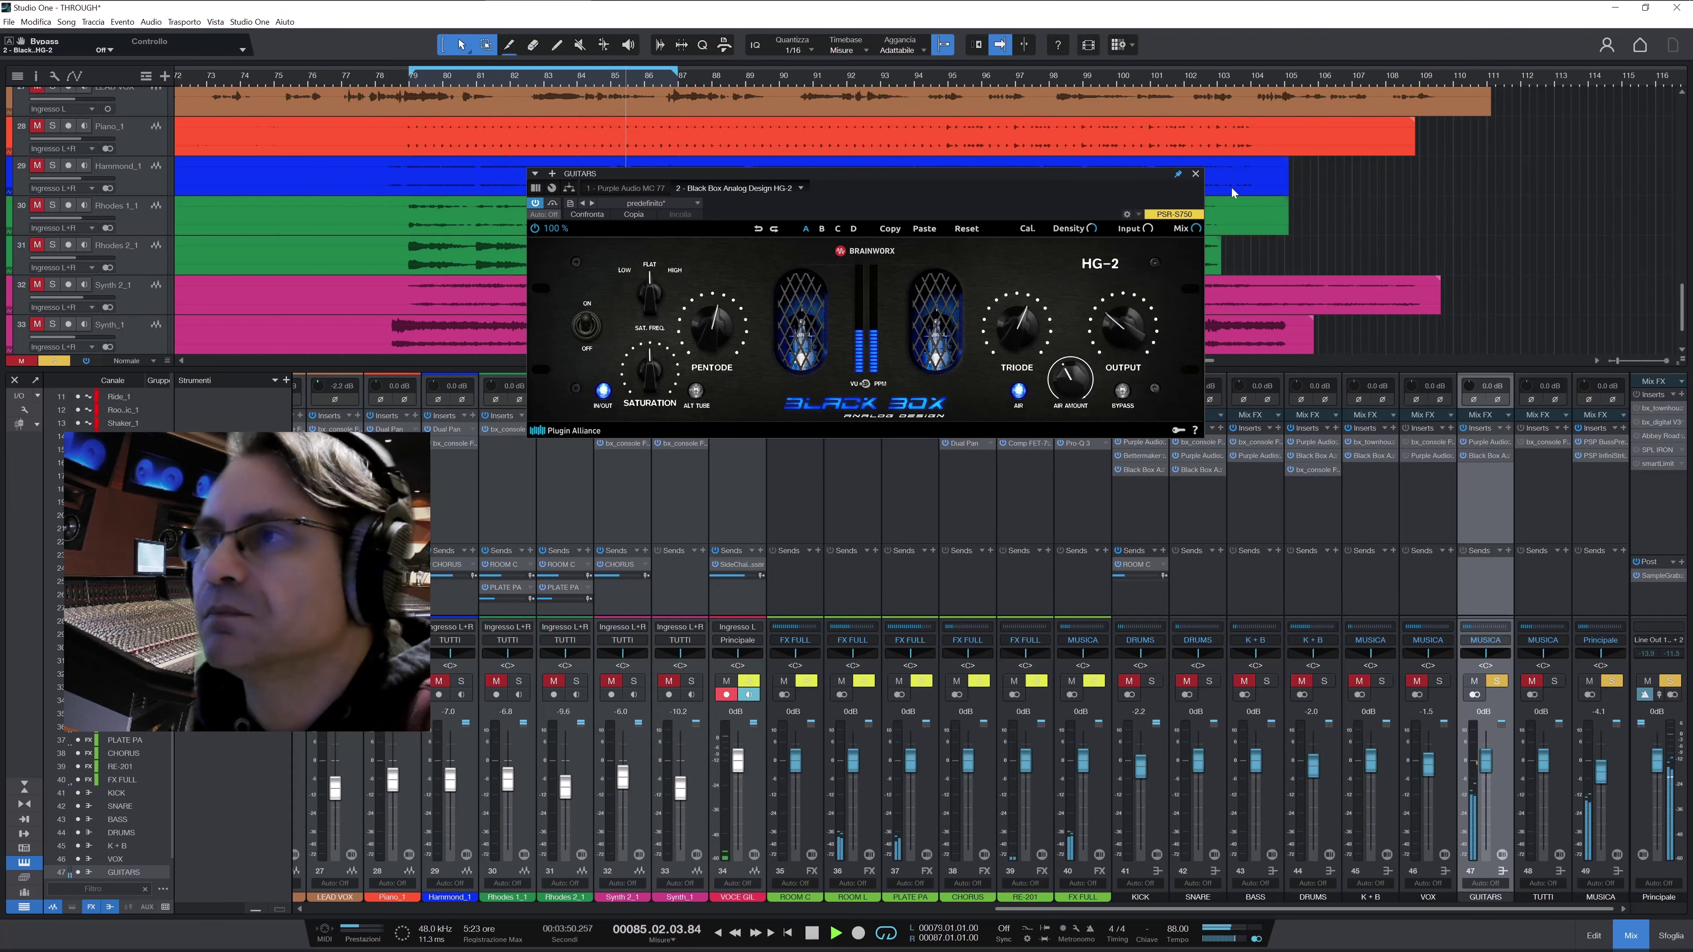
left_click(1196, 175)
Unsolo the GUITARS bus and restart playback from the beginning of the loop
left_click(1496, 681)
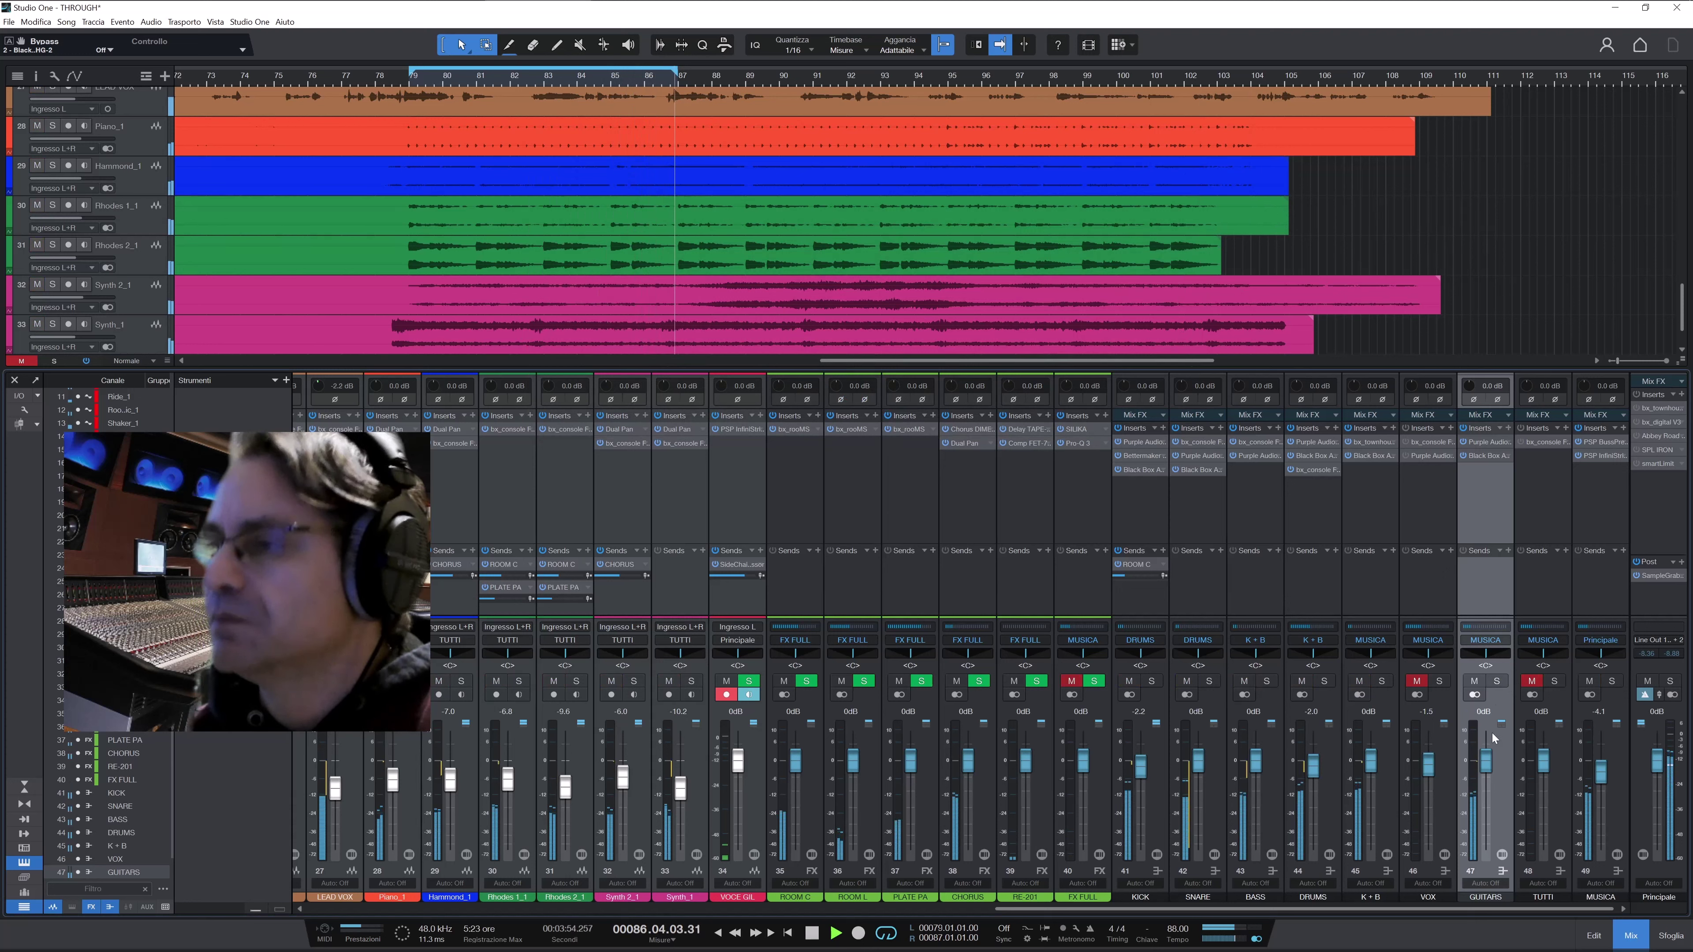
left_click(812, 934)
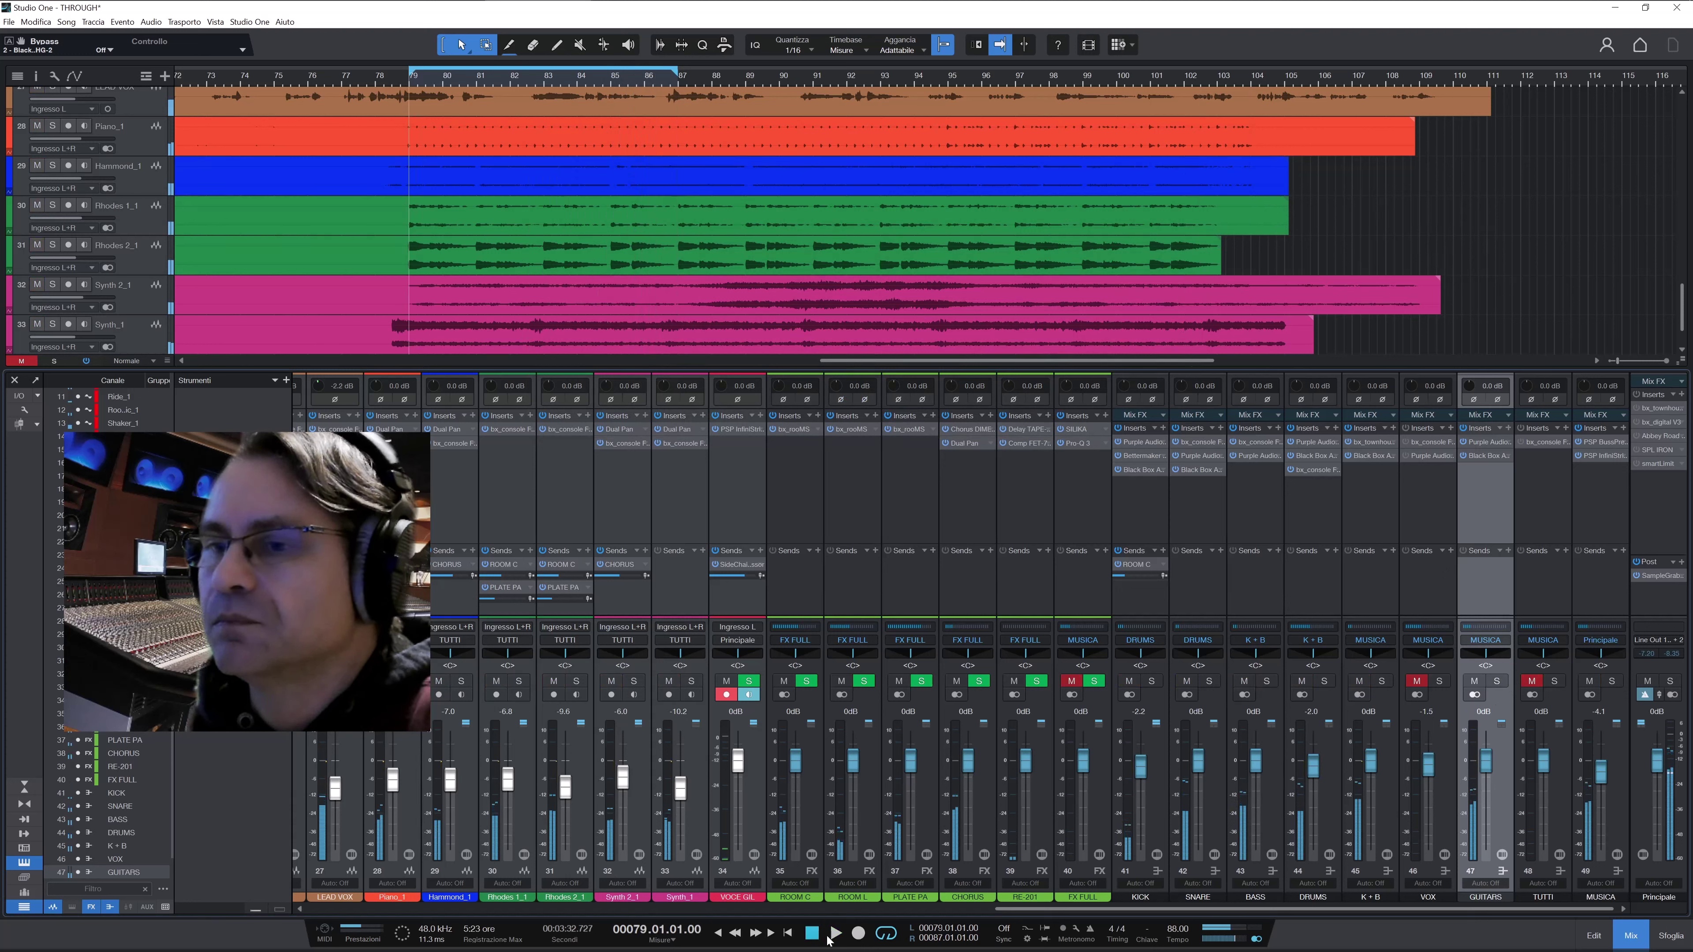
left_click(836, 934)
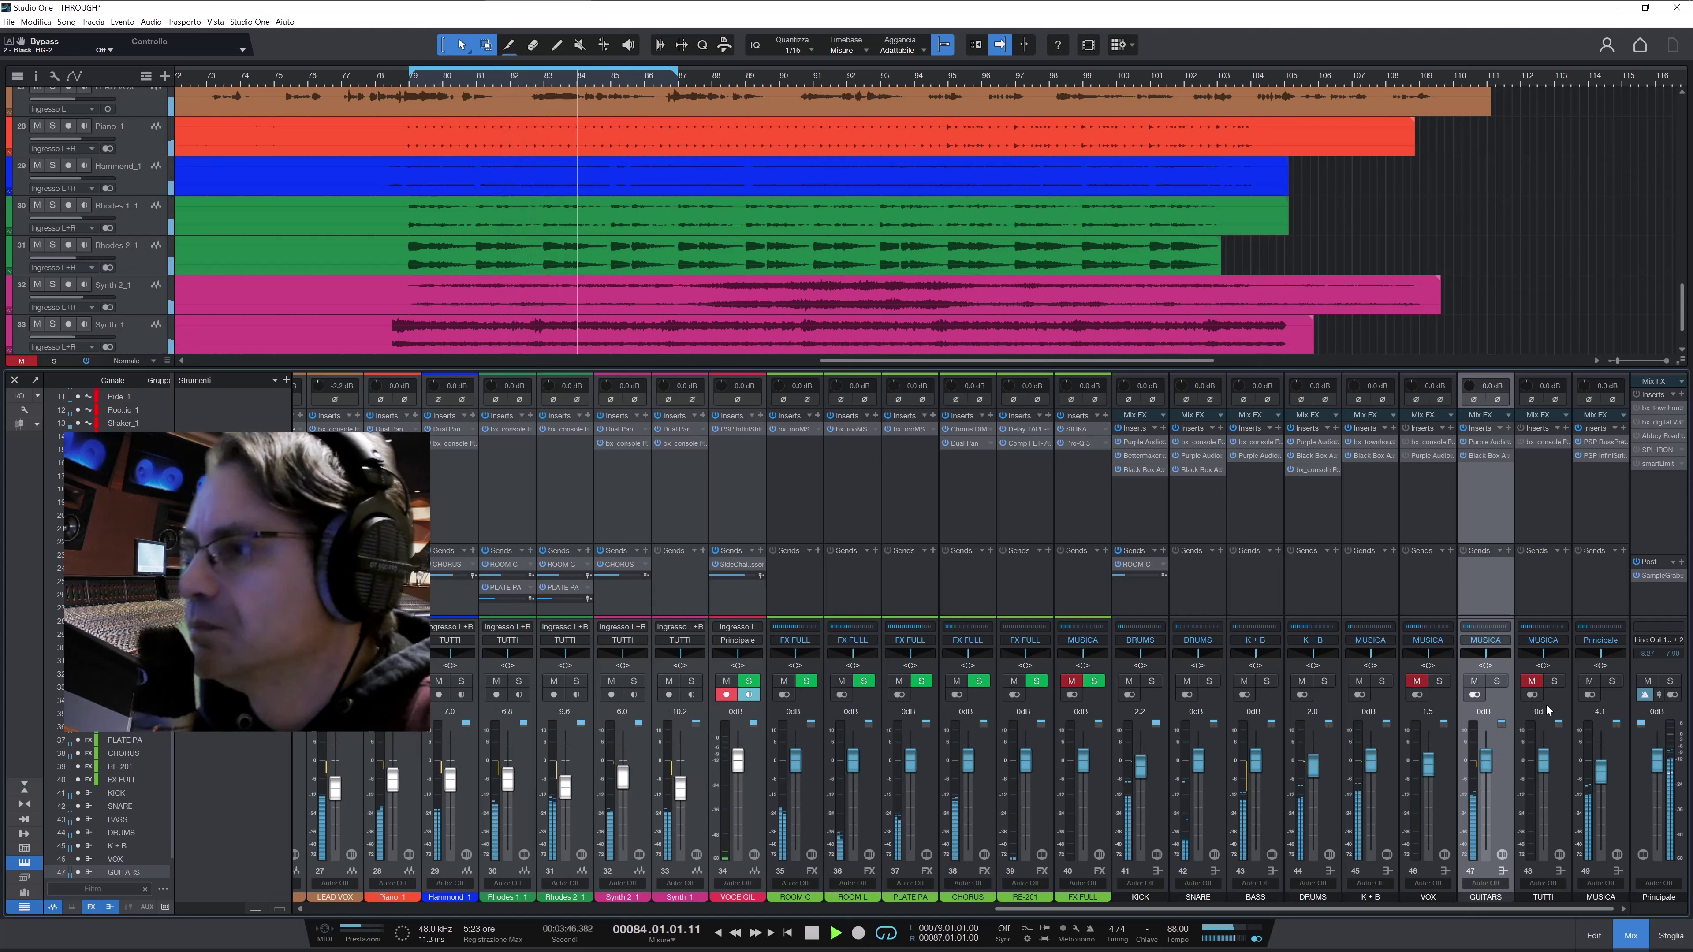
Unmute and solo the TUTTI bus, and activate its bx_console Focusrite SC insert, closing the plug-in window
left_click(1532, 681)
left_click(1554, 681)
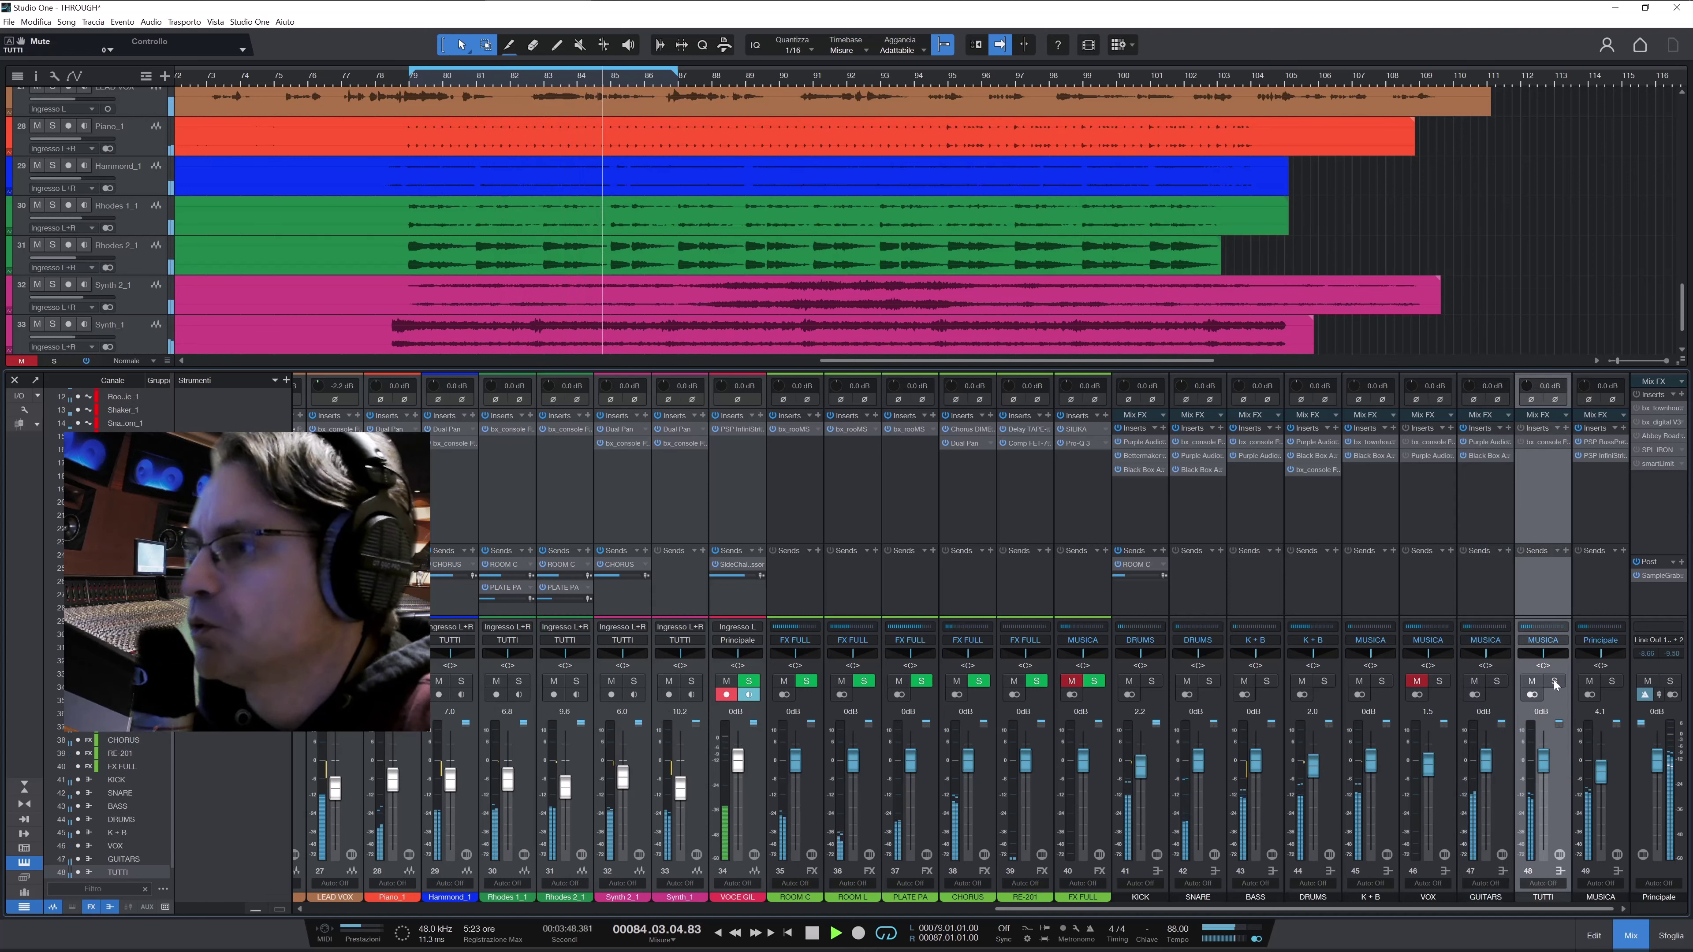
left_click(1544, 443)
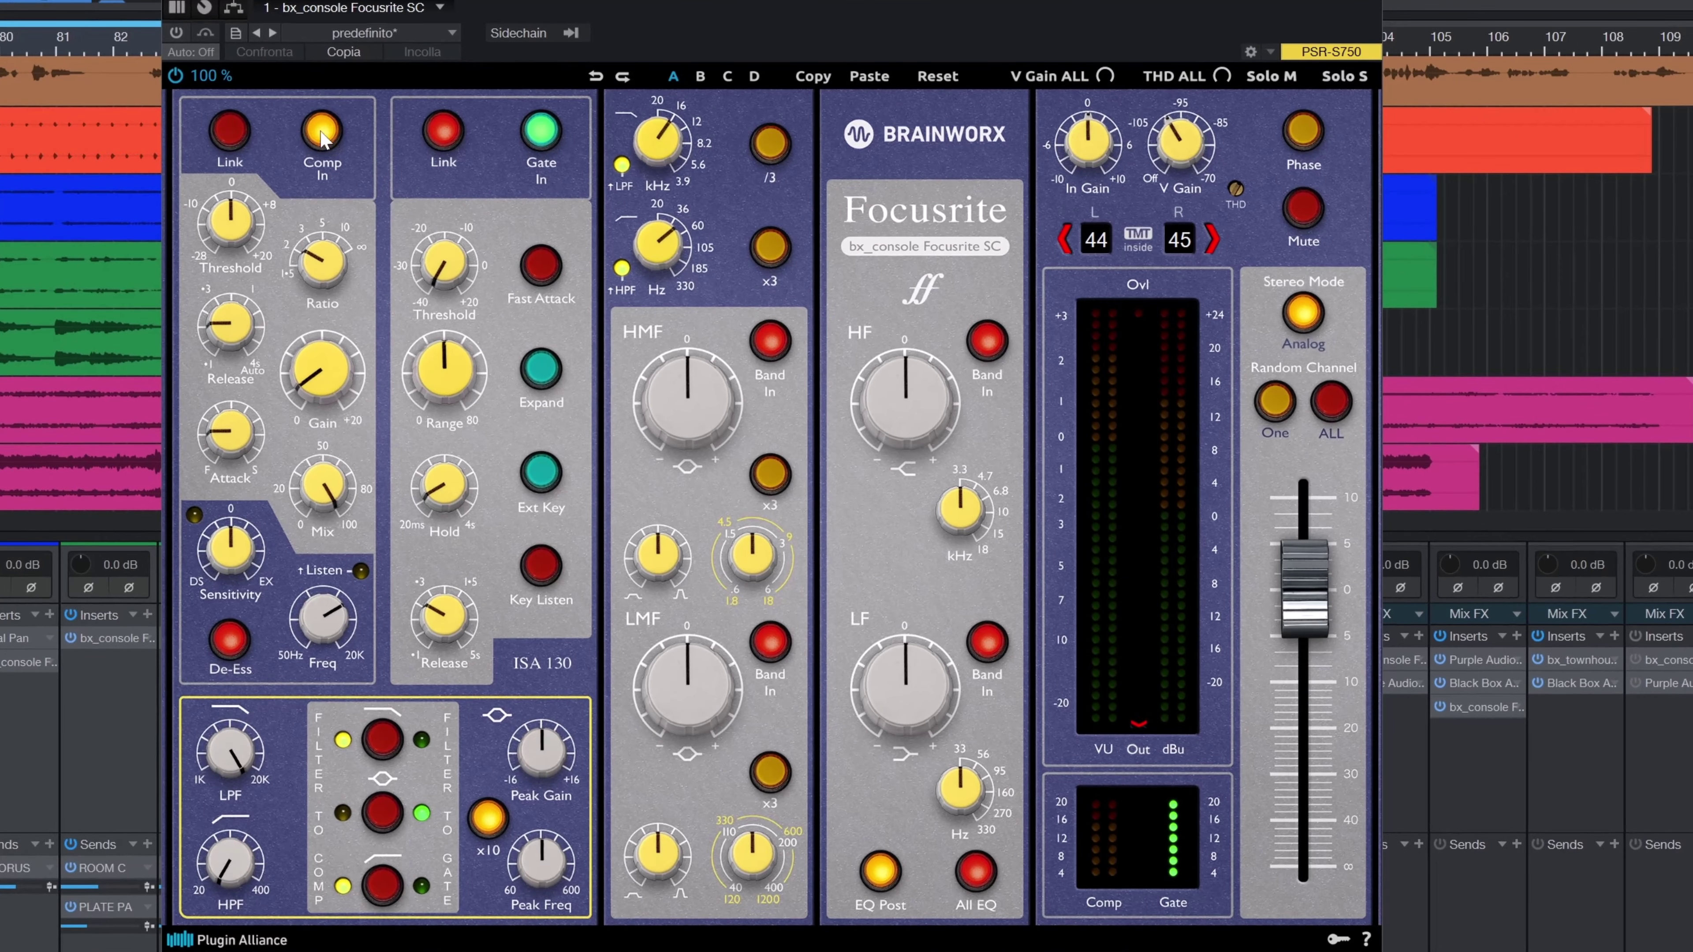
left_click(176, 32)
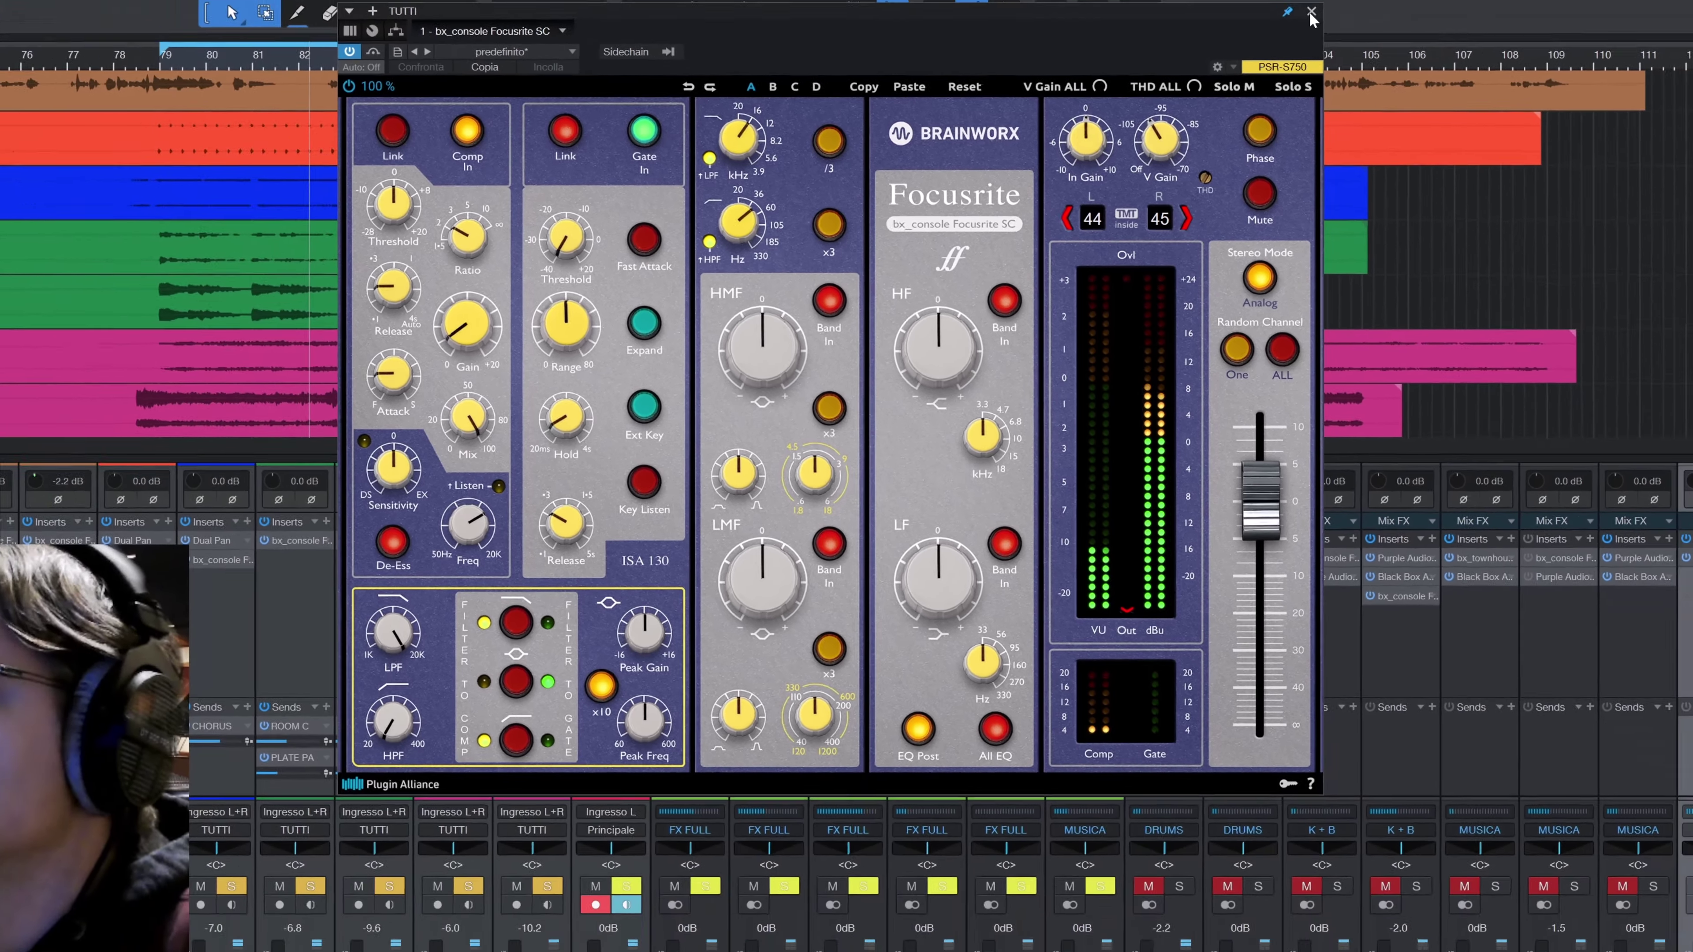
left_click(1369, 2)
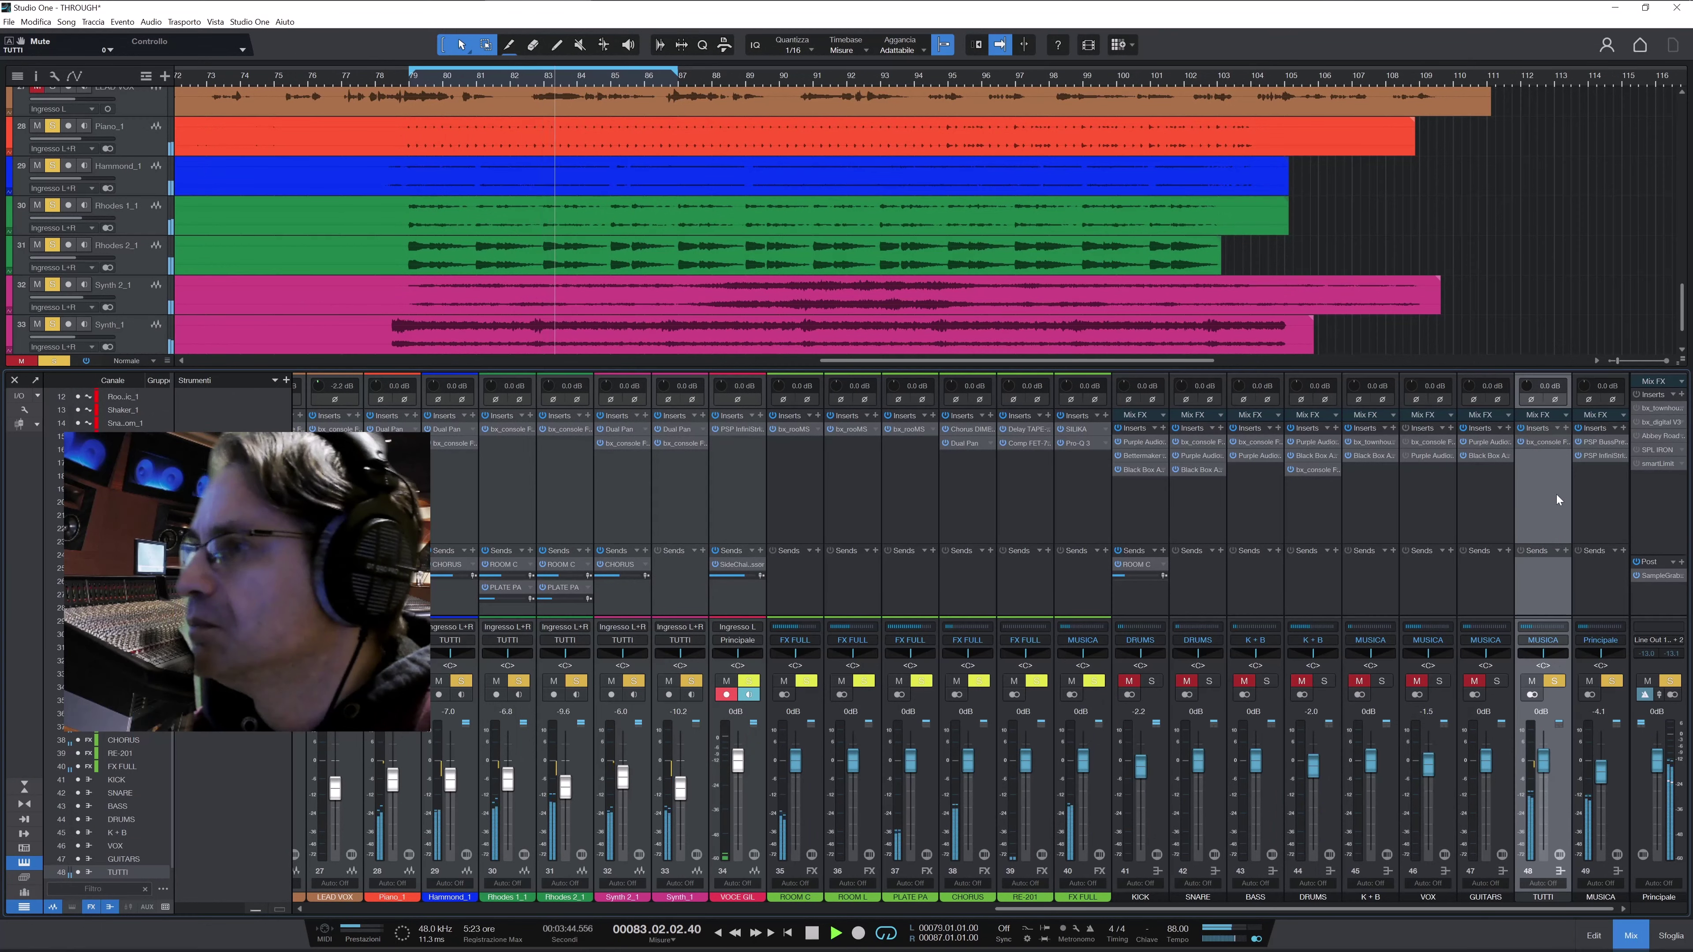
Examine the filter settings of the bx_console Focusrite SC on the TUTTI bus and close its window
left_click(1544, 444)
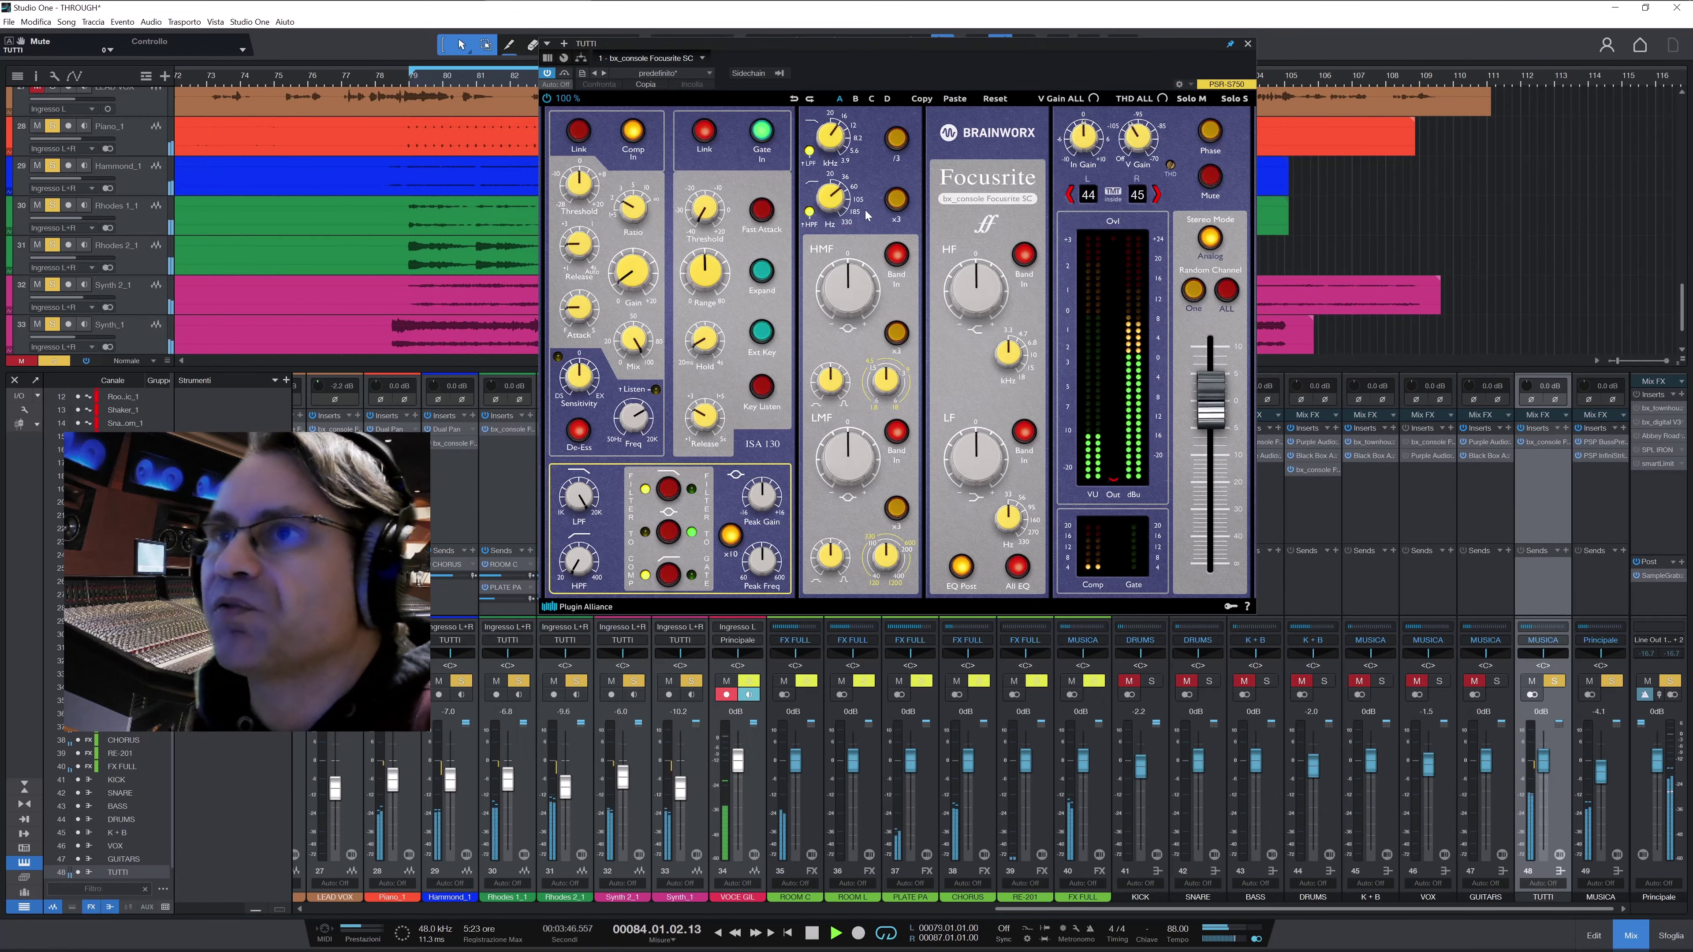
mouse_move(833, 208)
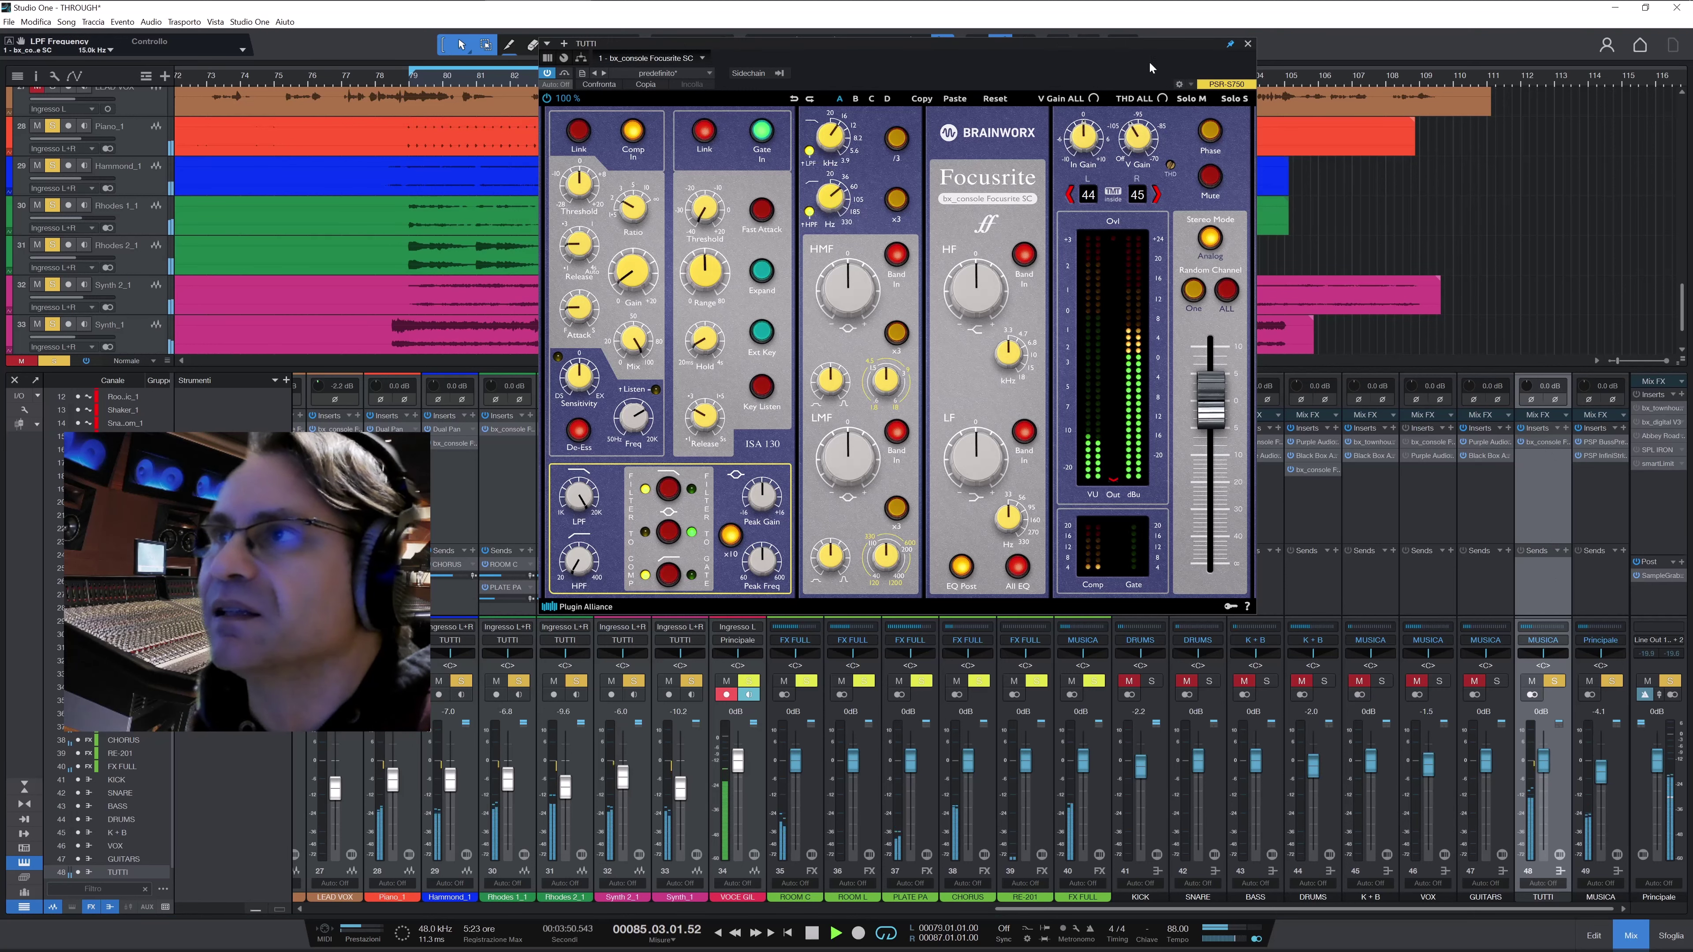
left_click(1246, 46)
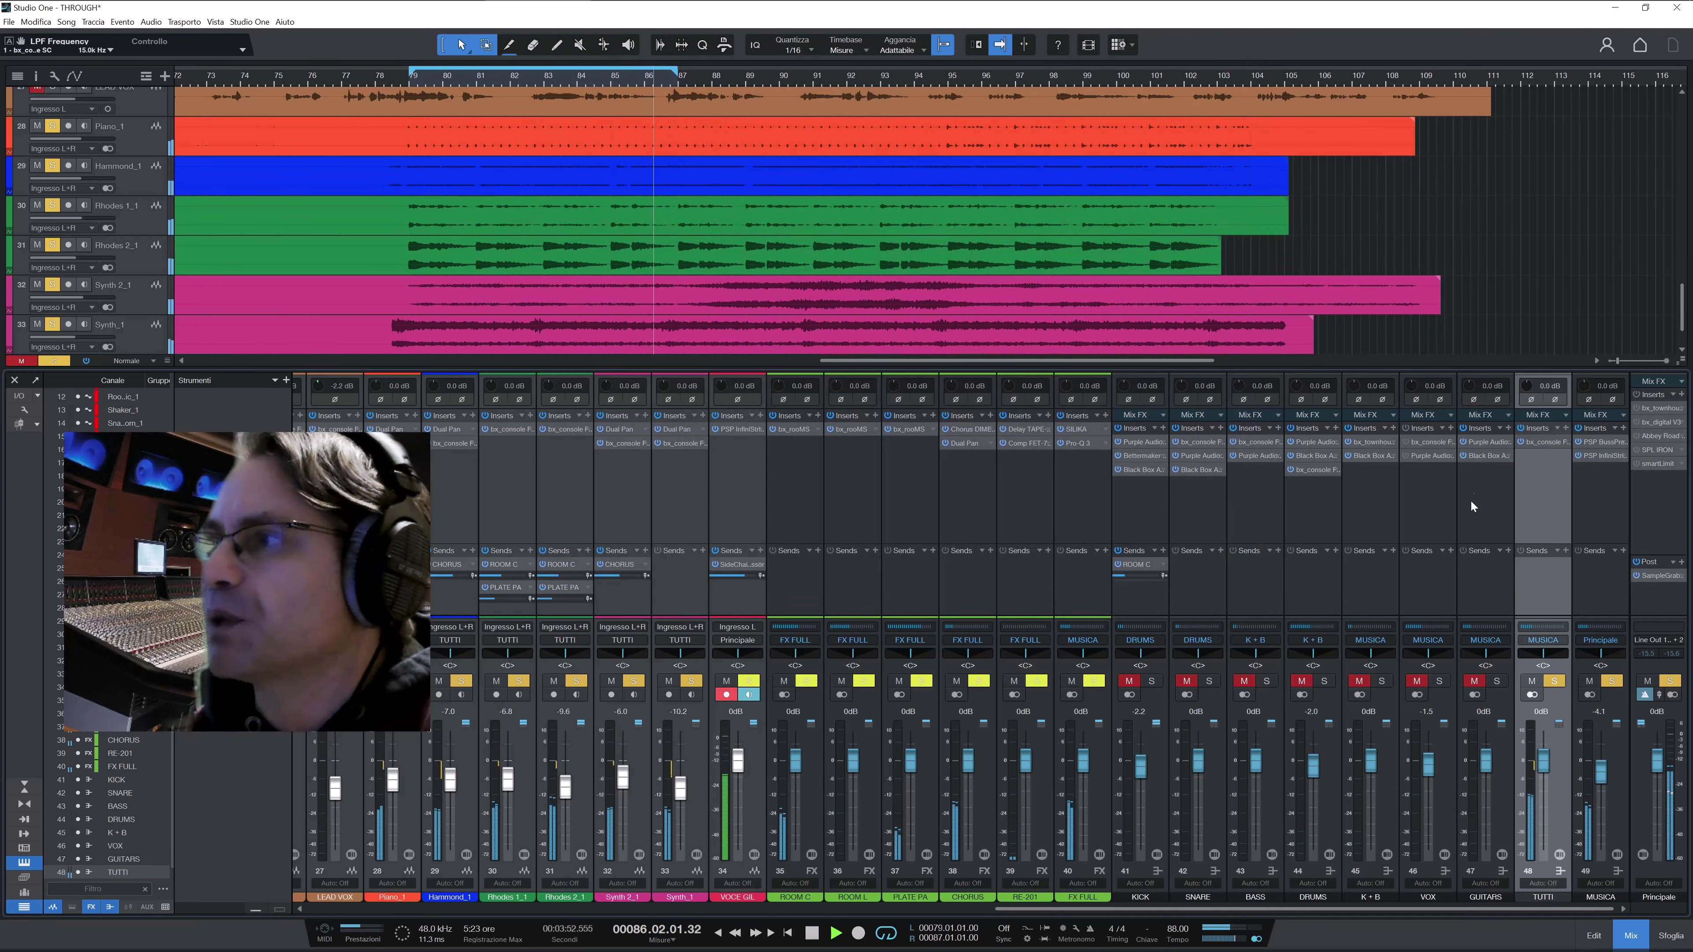
Unsolo the TUTTI bus and unmute the VOX bus
left_click(1553, 682)
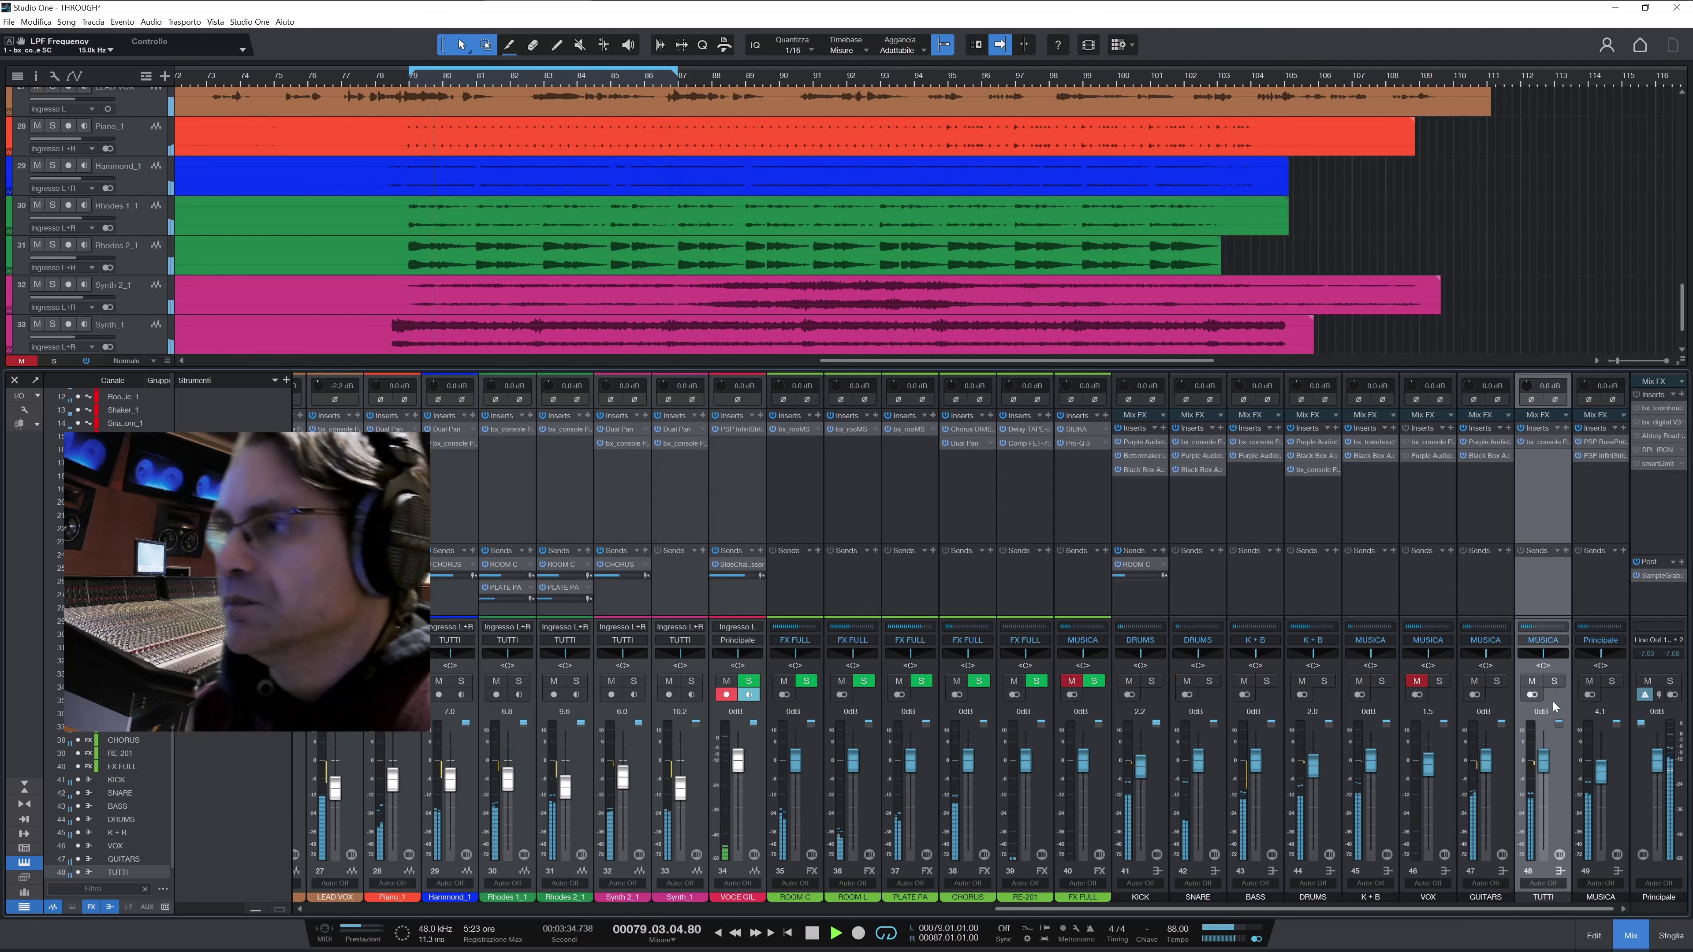
left_click(1416, 681)
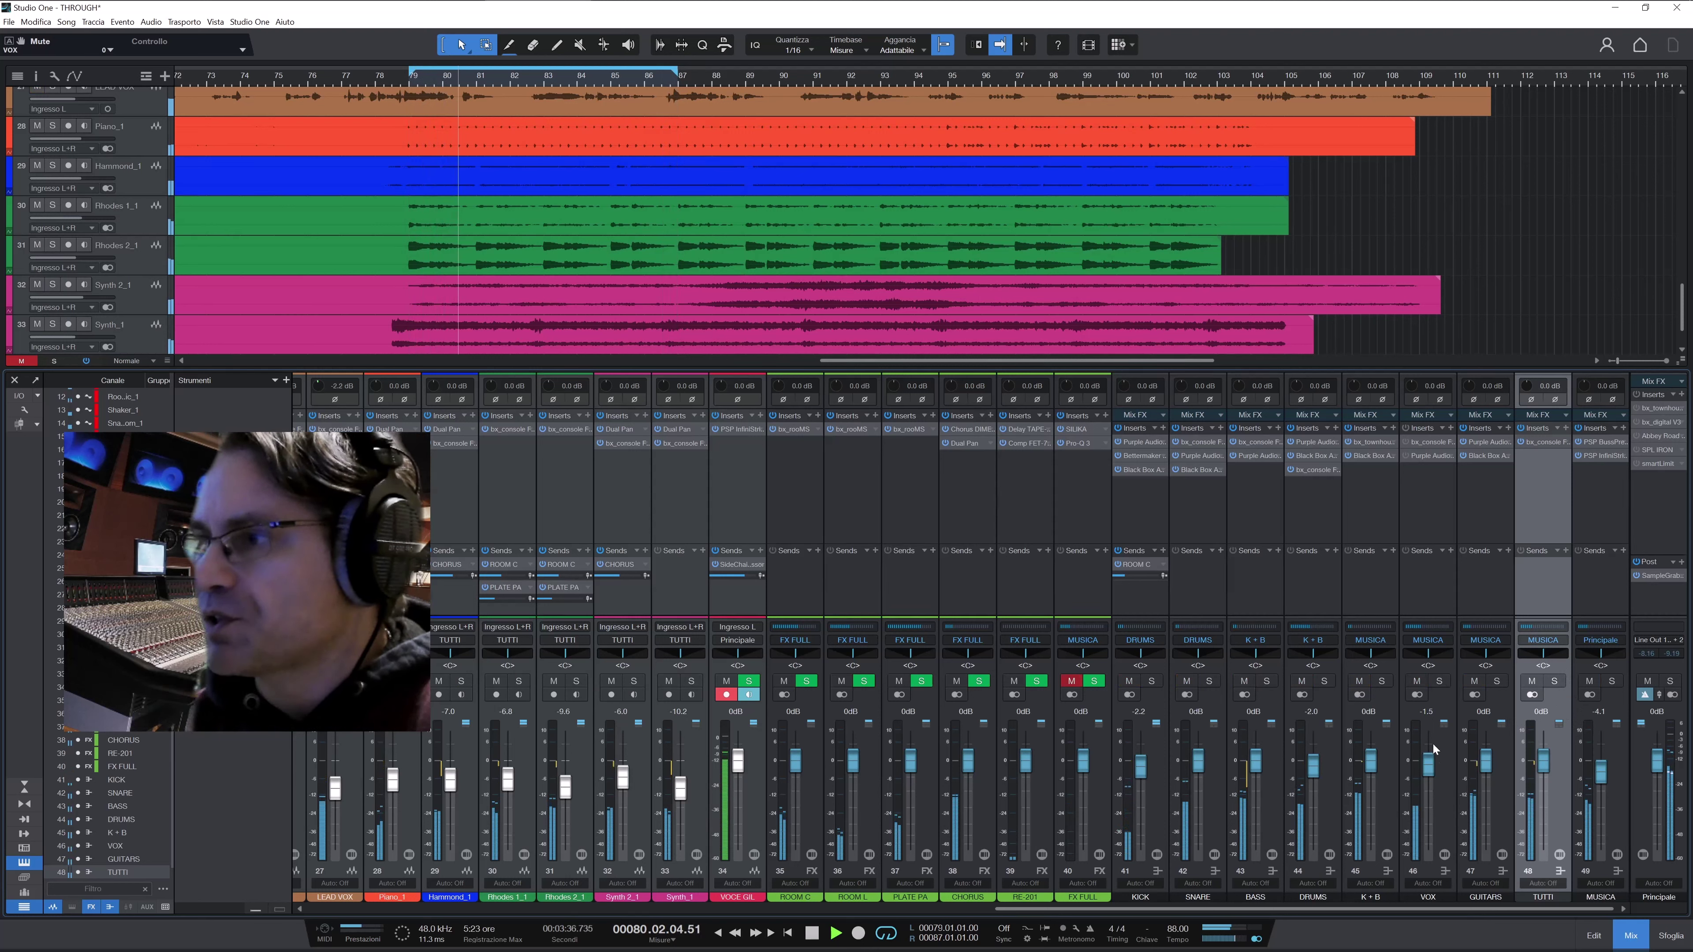
Try the VOX bus volume at -2.5 dB and undo the change
scroll(1445, 769, "down", 1)
left_click(1445, 769)
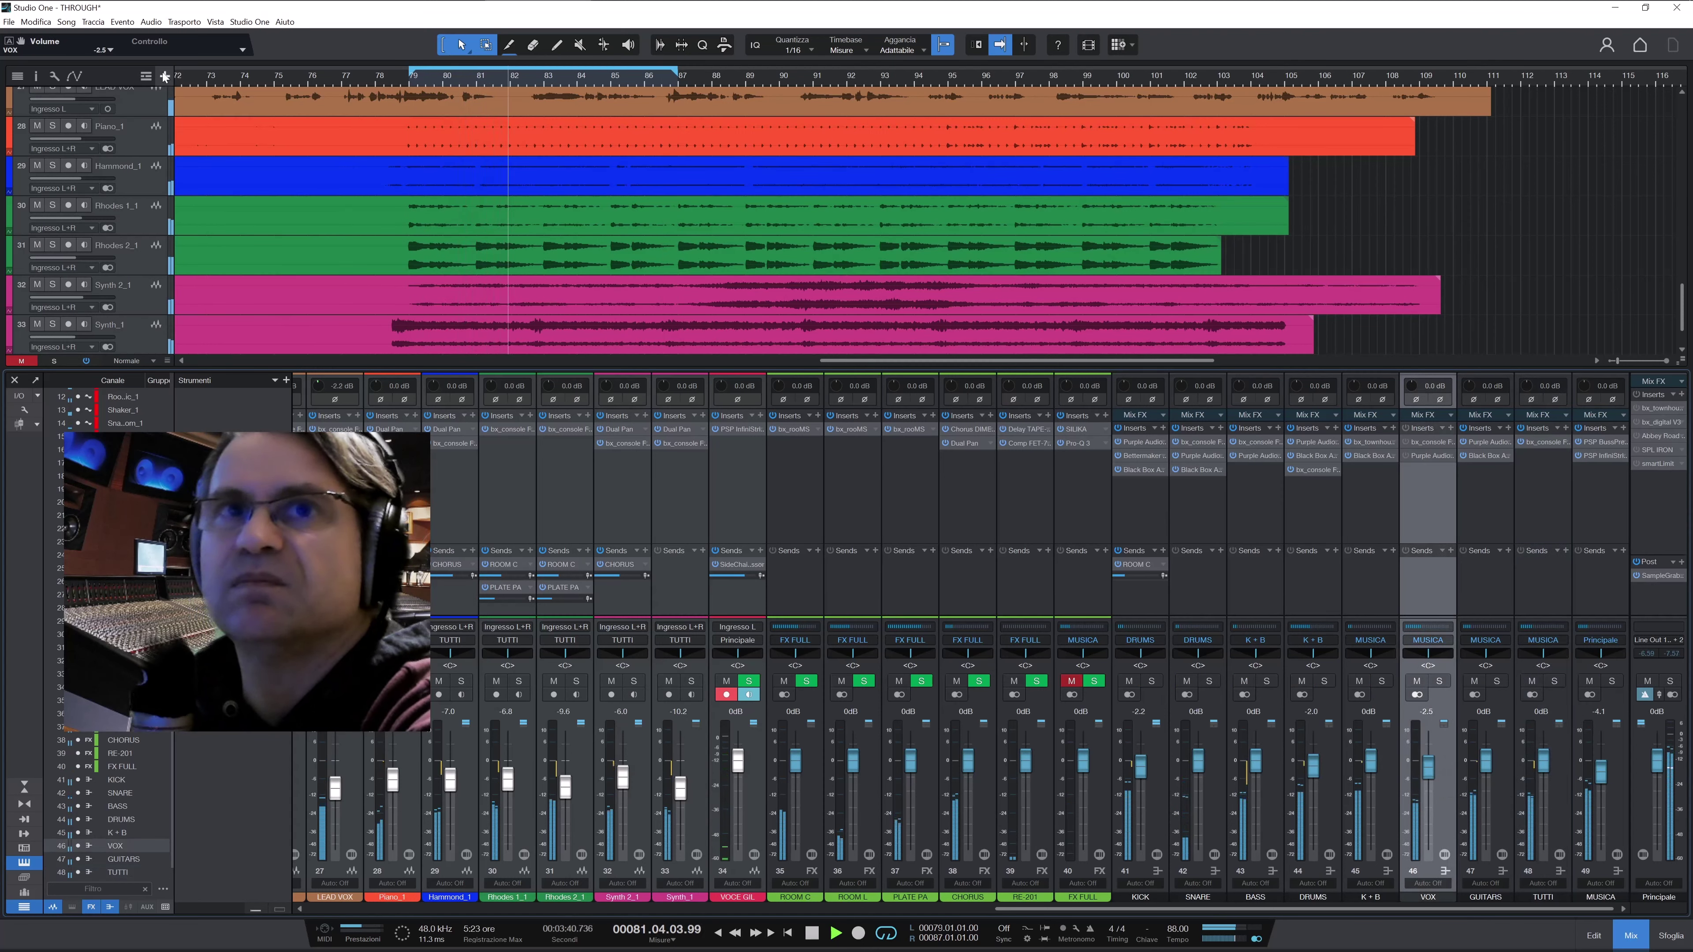
left_click(35, 21)
left_click(60, 39)
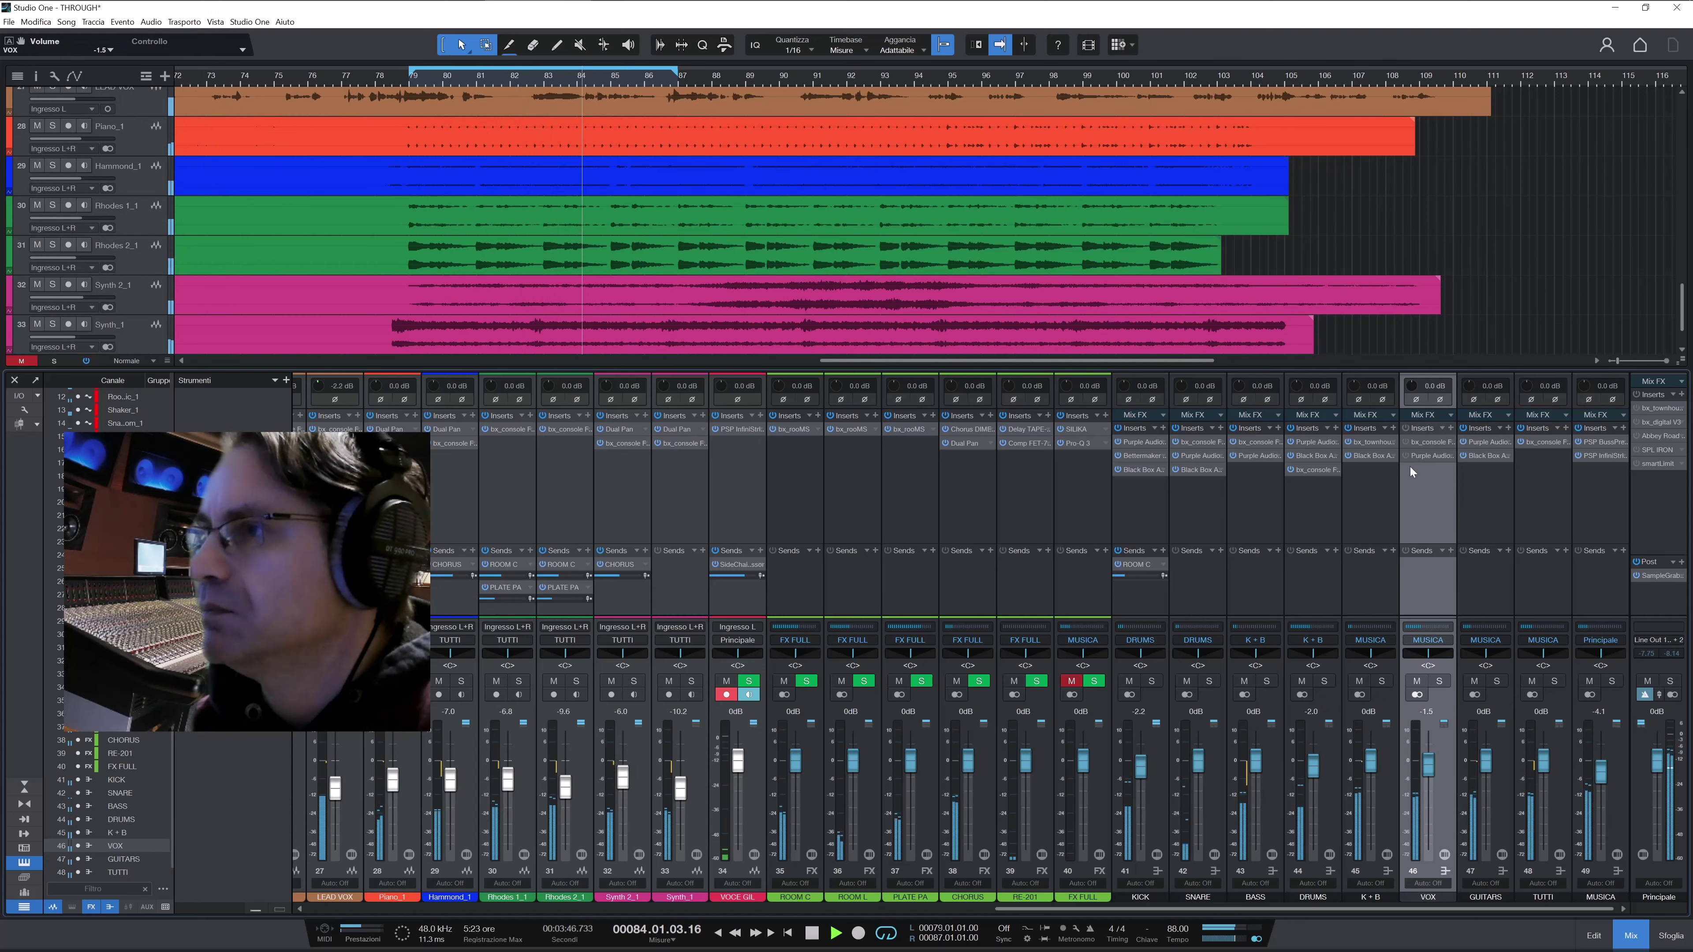
Solo the VOX bus and activate its bx_console Focusrite SC insert, comparing it against bypass during playback
left_click(1439, 681)
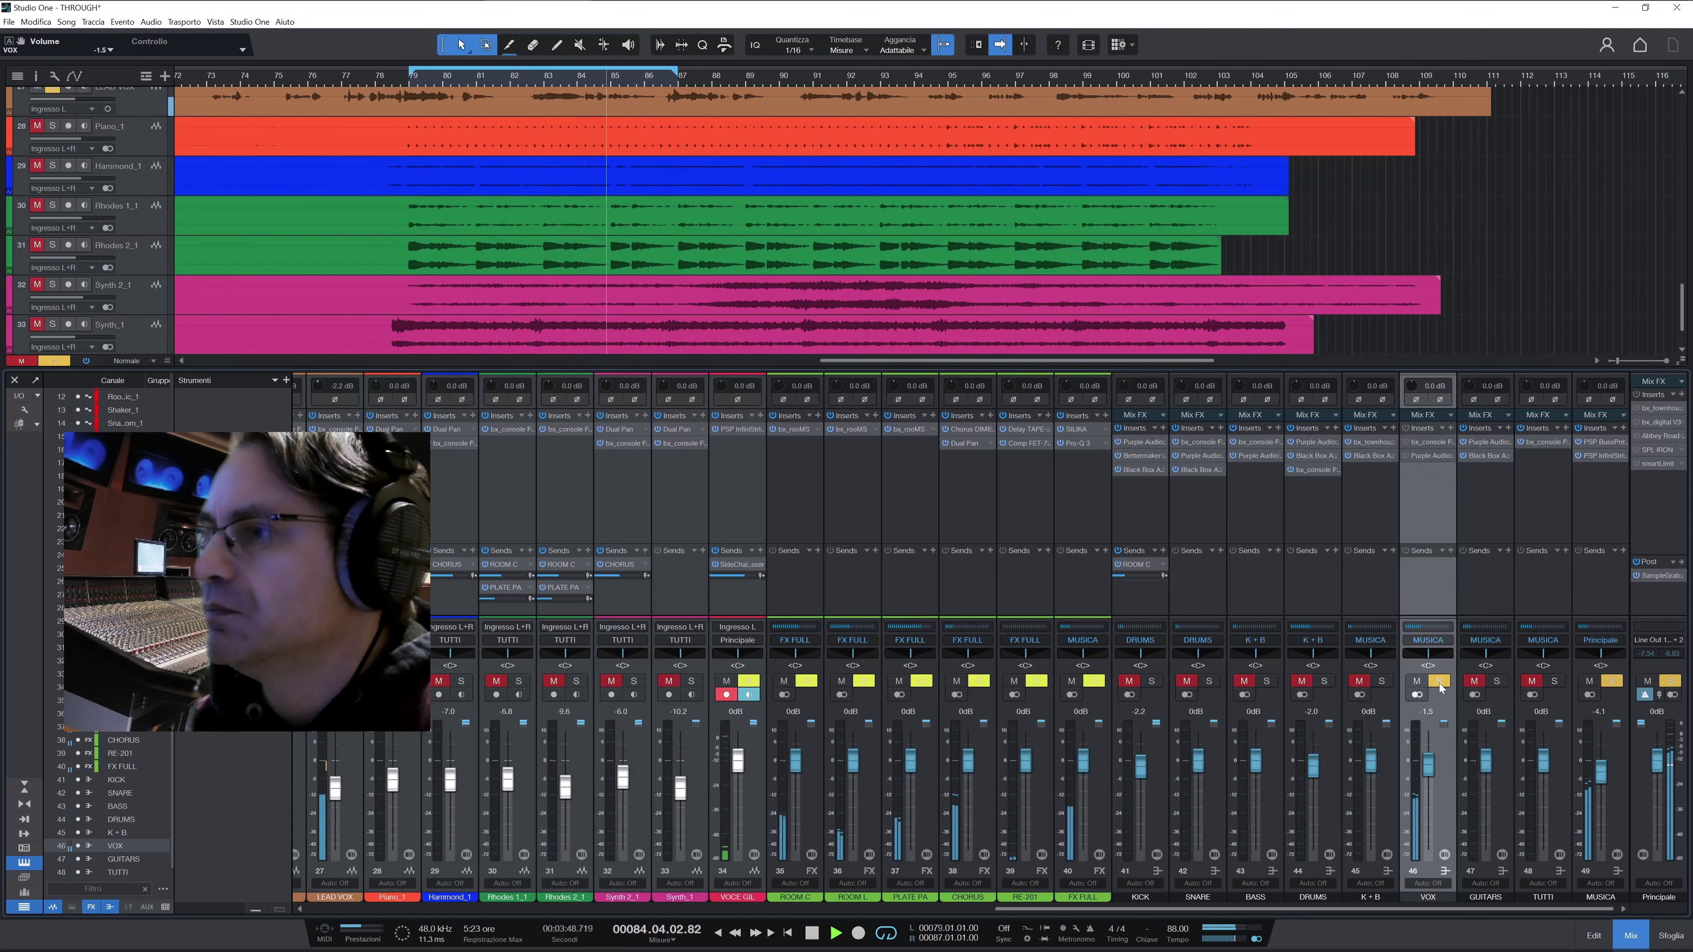
left_click(1428, 443)
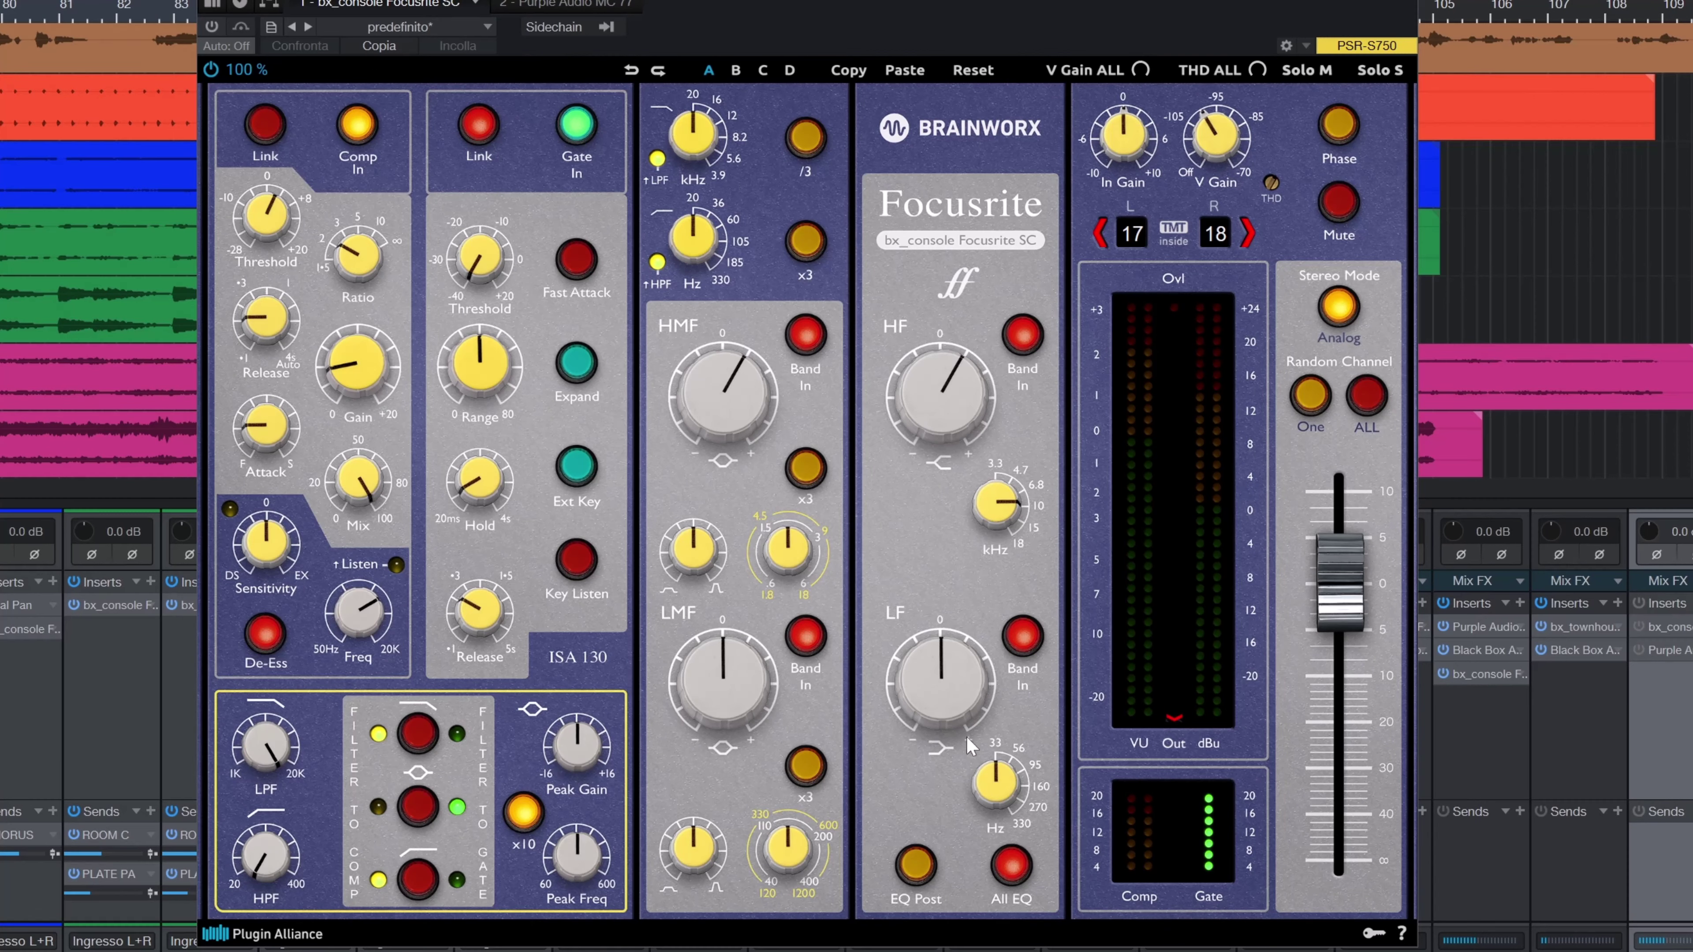
key("space")
left_click(212, 27)
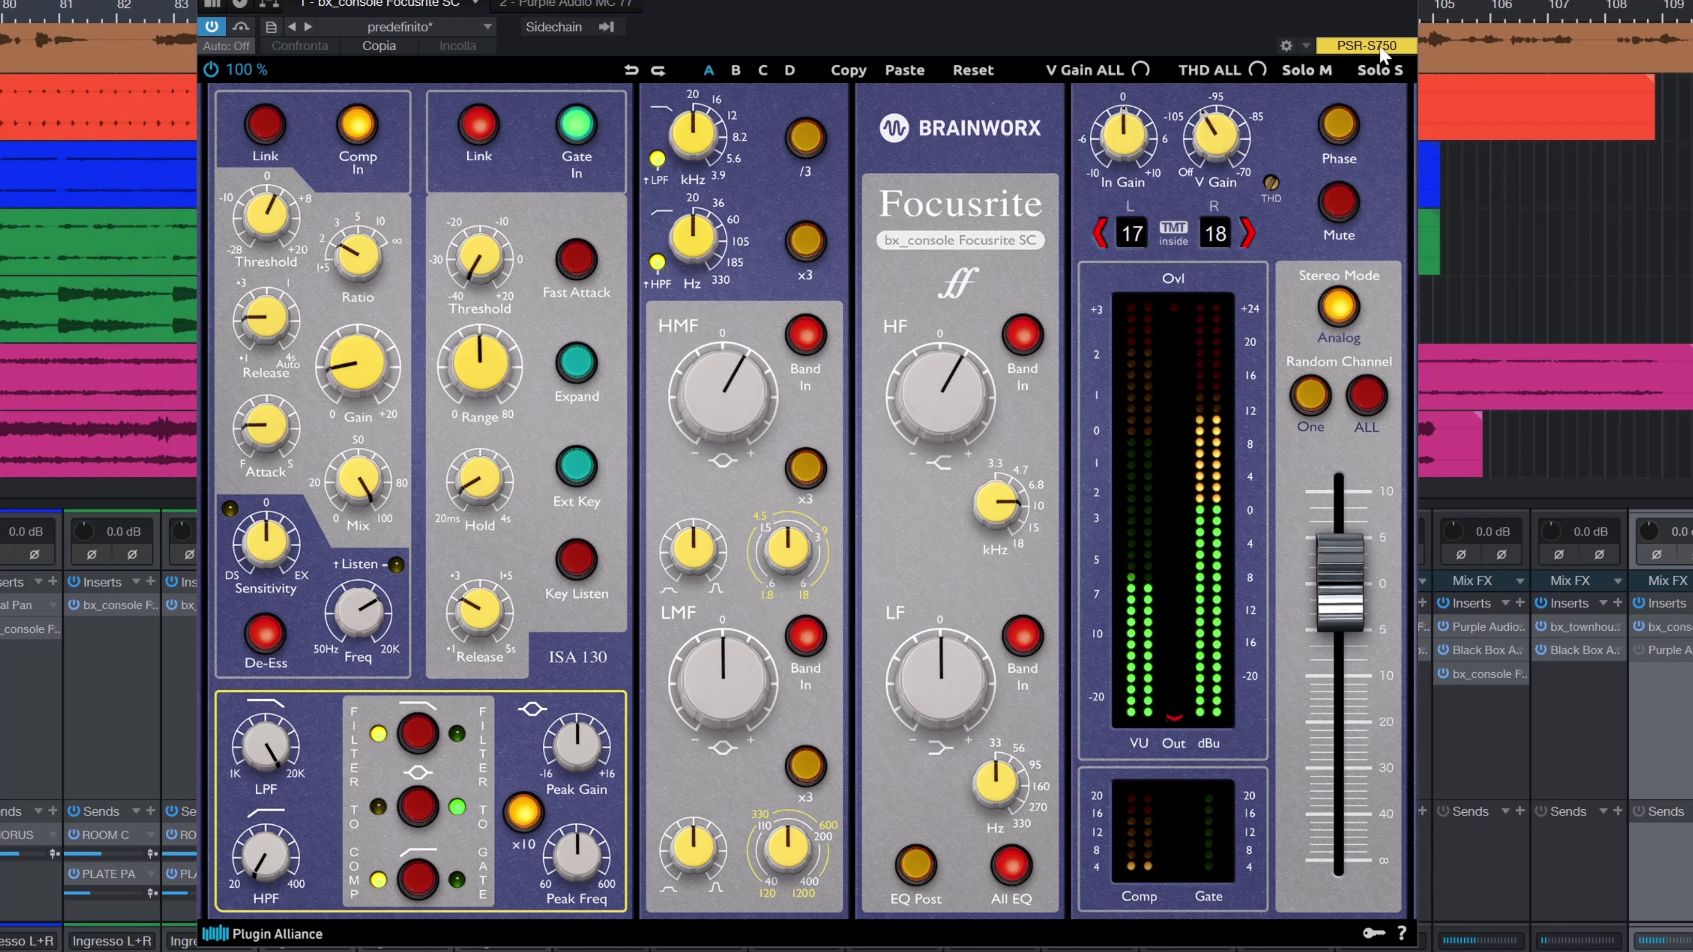
left_click(240, 29)
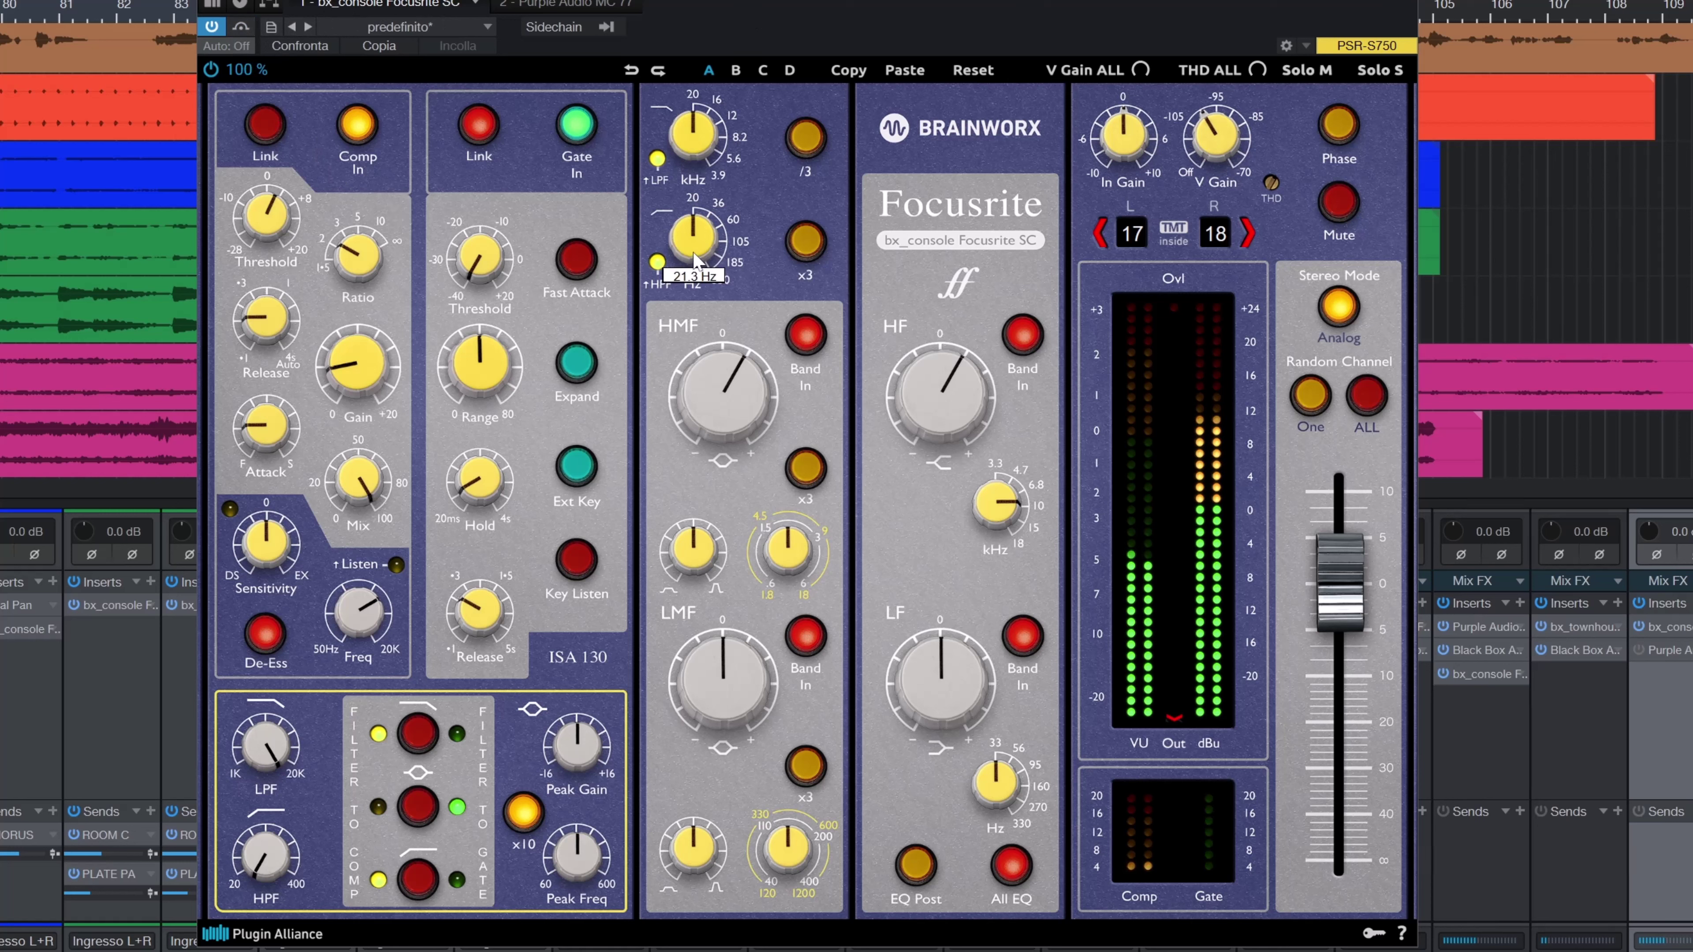
Adjust the high-pass and low-pass filter frequencies of the bx_console Focusrite SC on the VOX bus
left_click_drag(696, 260, 701, 243)
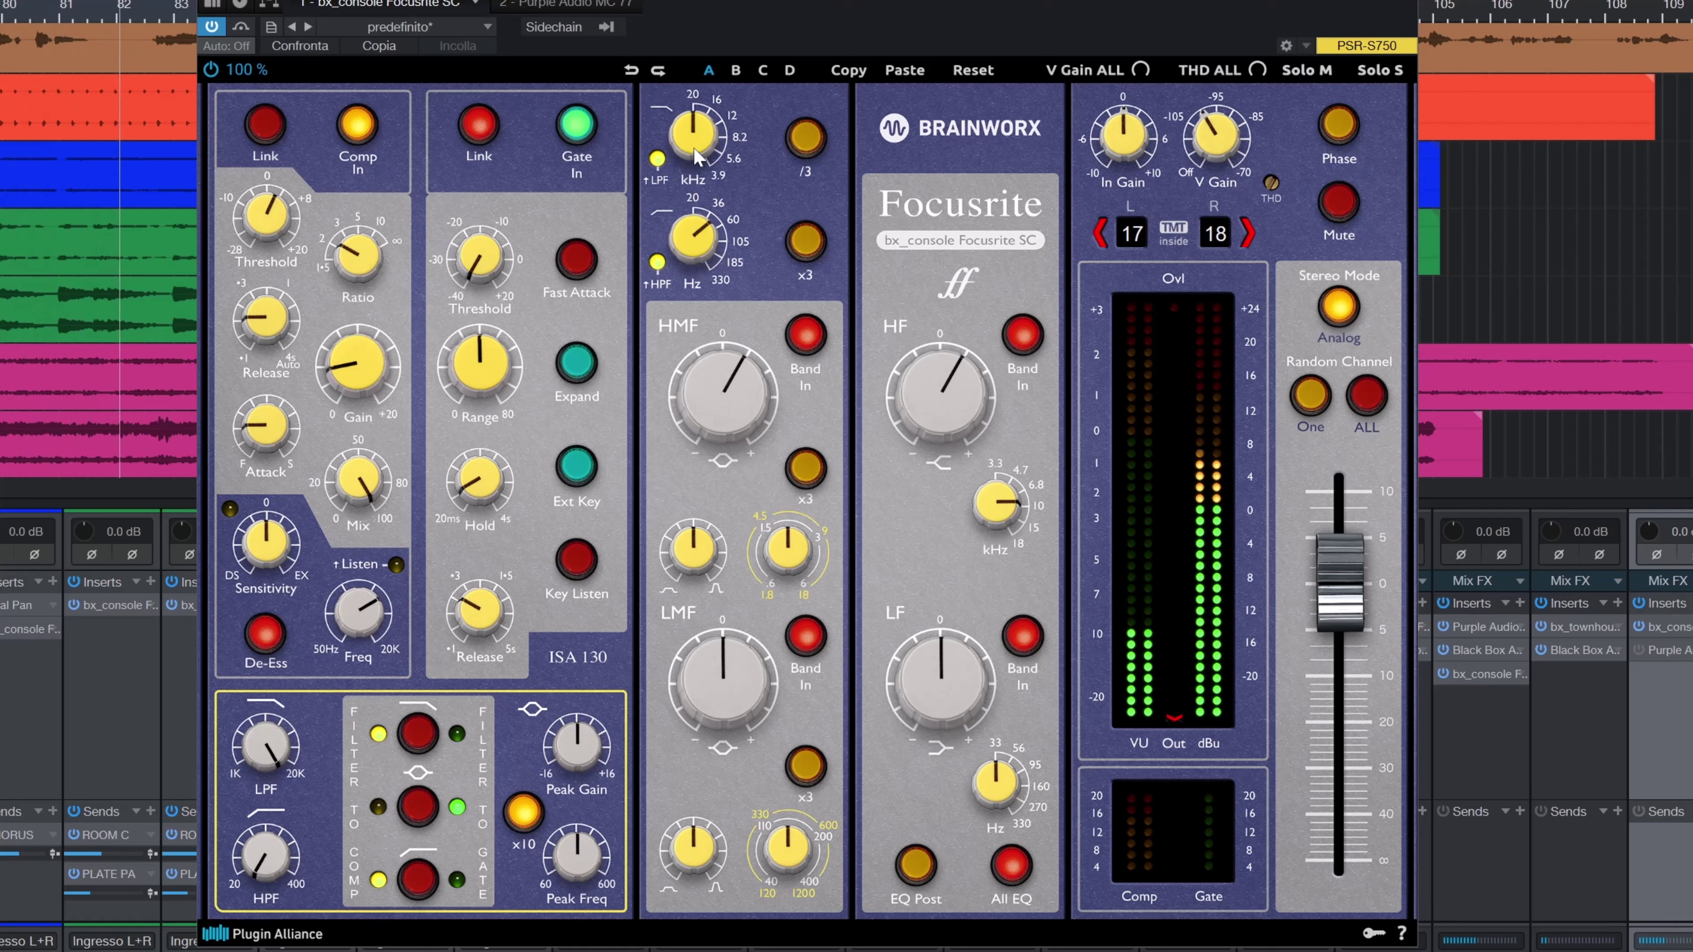
left_click_drag(695, 153, 689, 159)
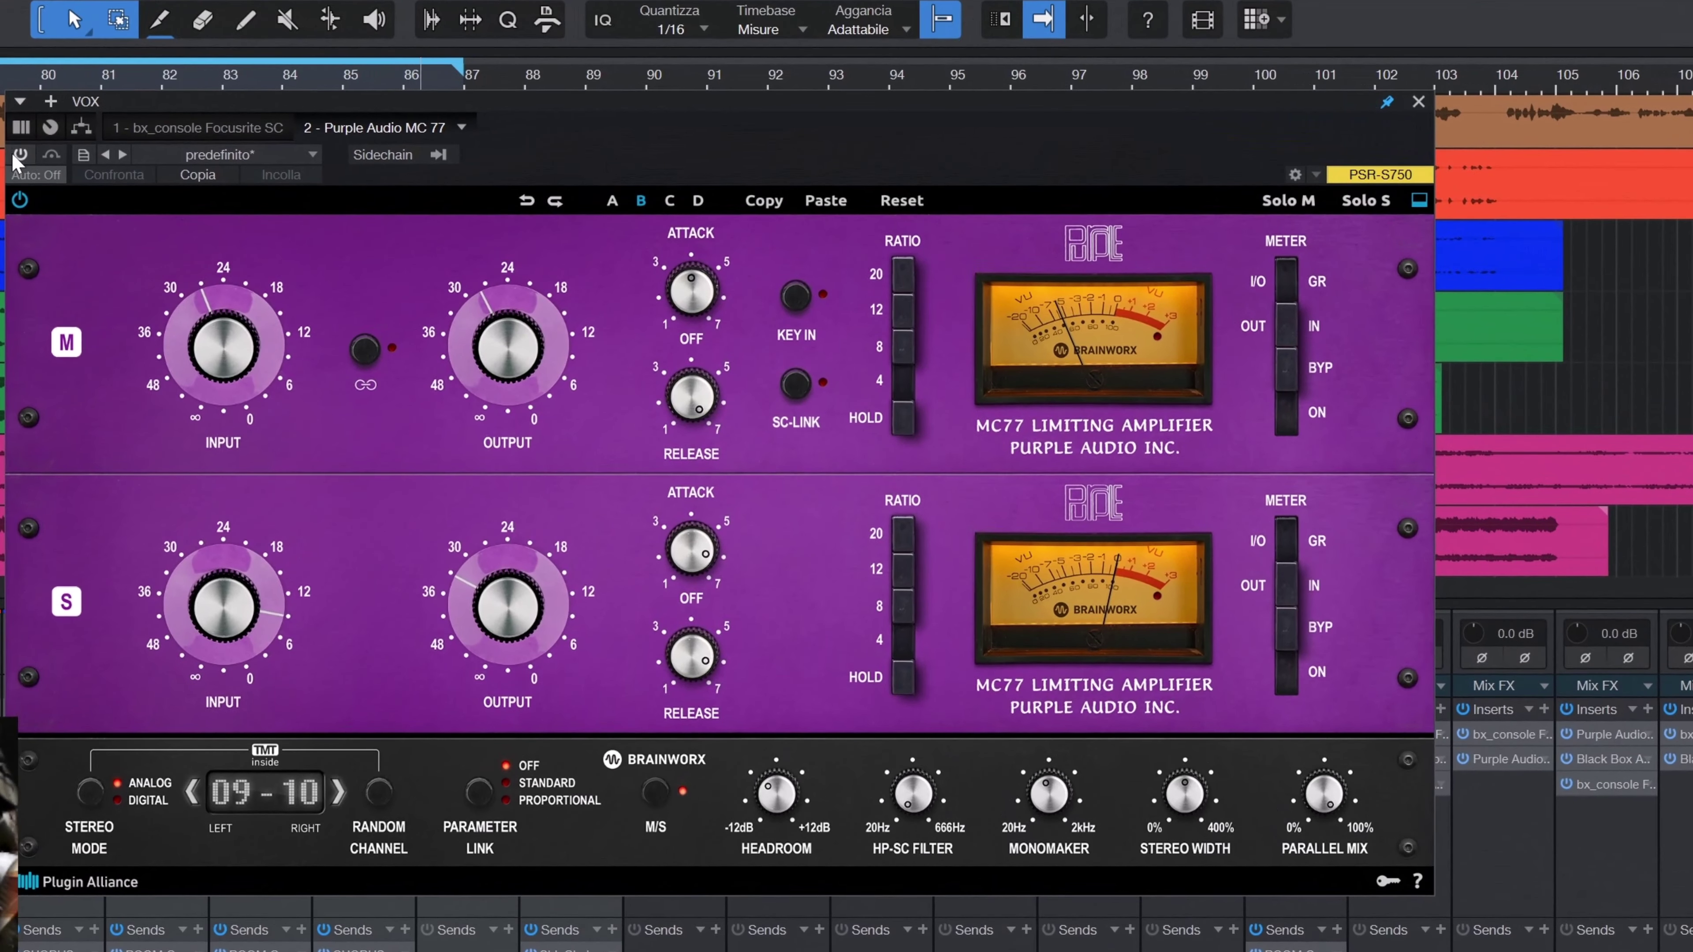
Activate the Purple Audio MC 77 insert on the VOX bus, compare it against bypass and close its window
left_click(15, 155)
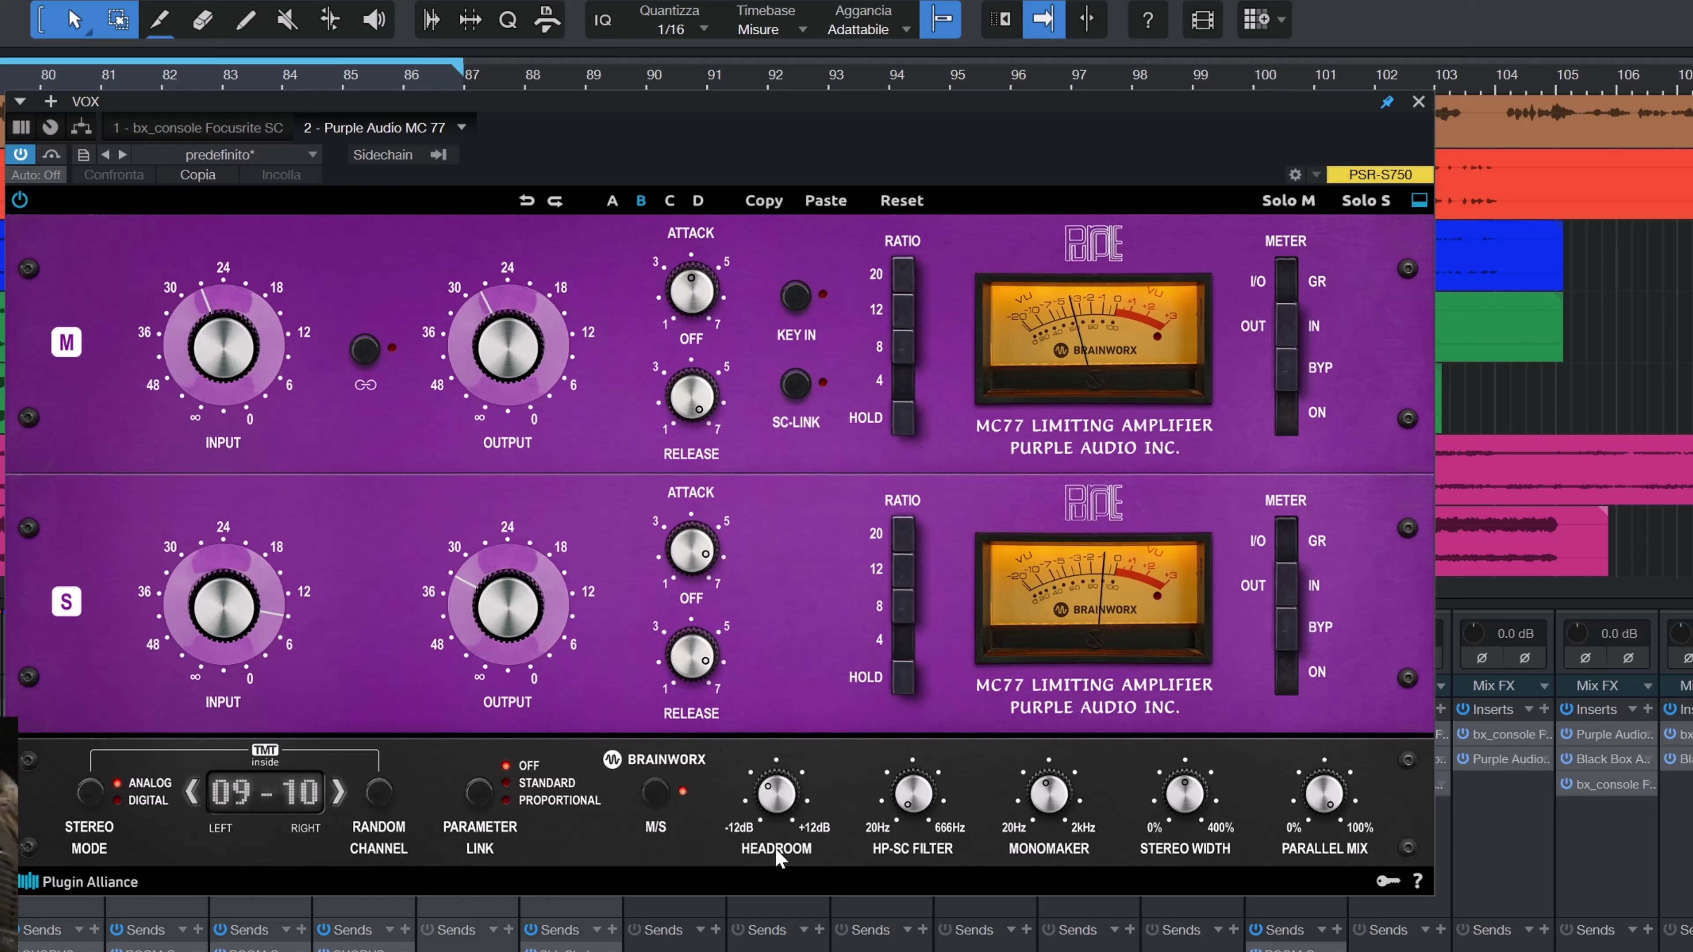
left_click(52, 157)
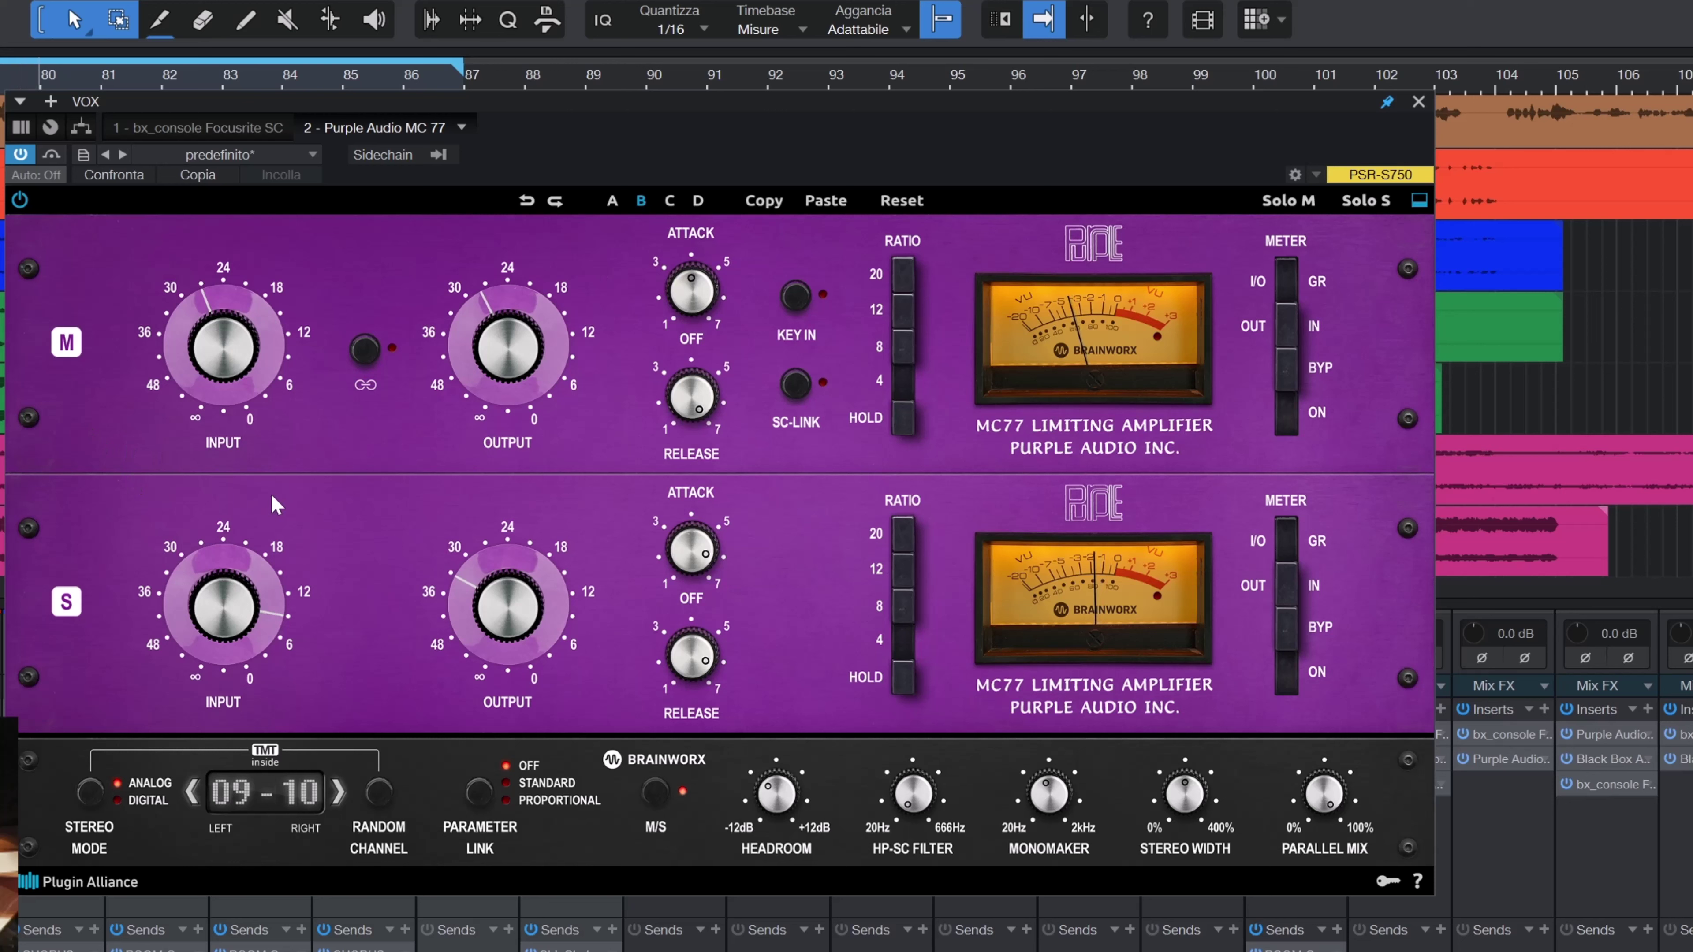
left_click(53, 153)
left_click(1425, 103)
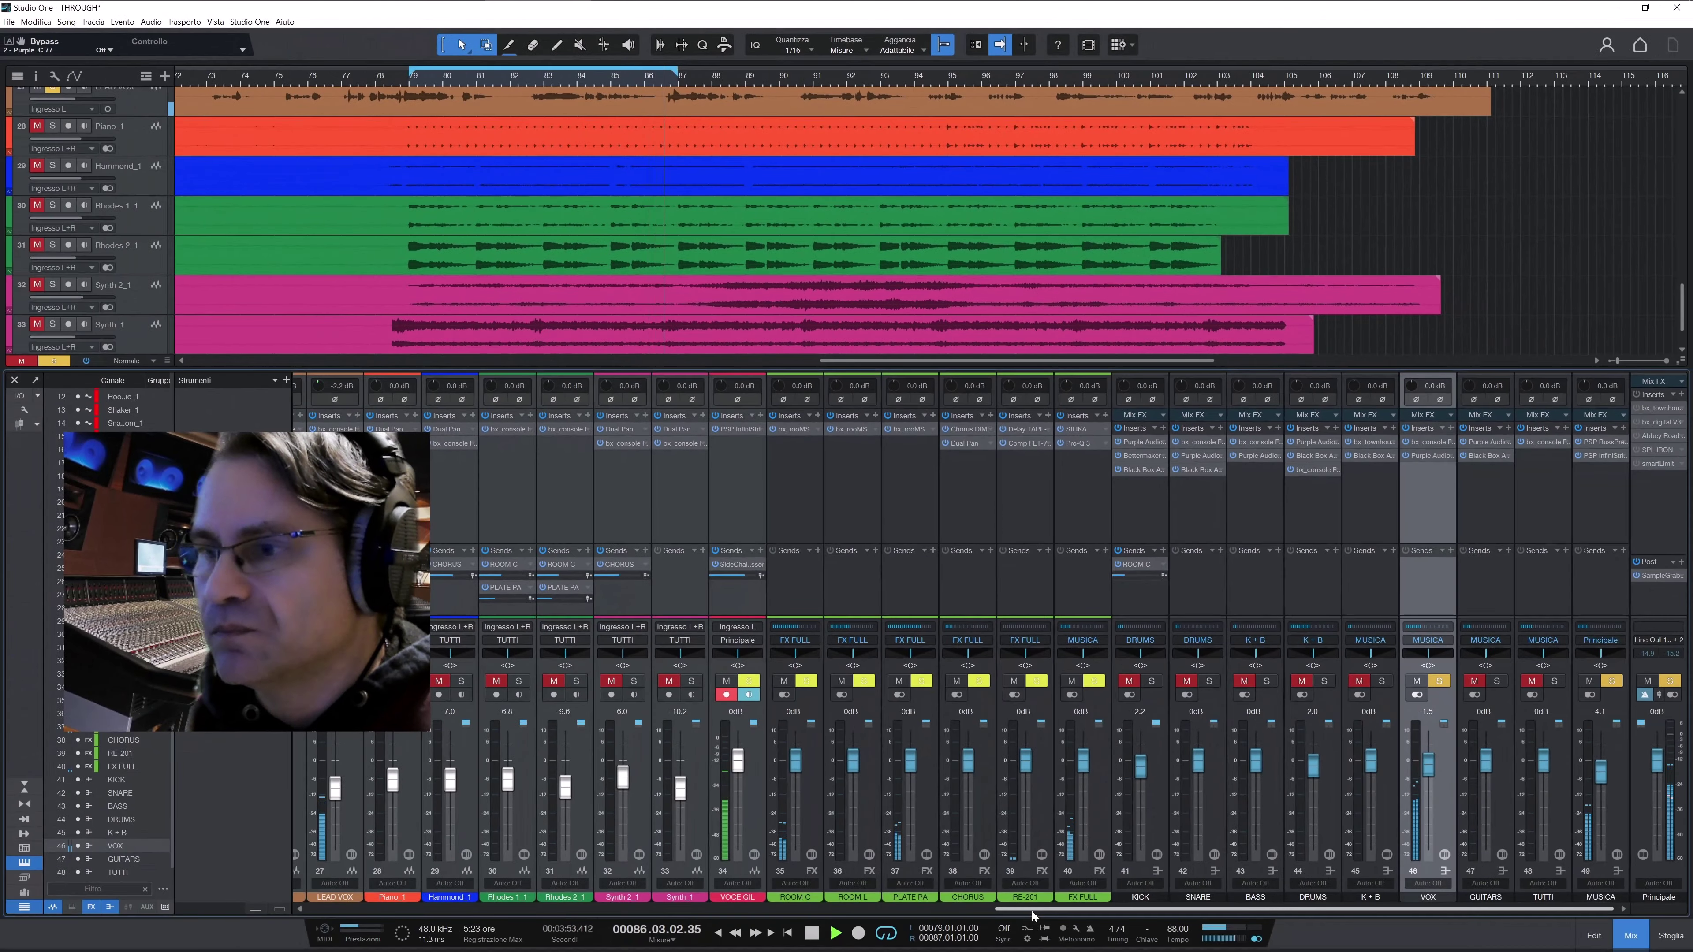
Unsolo the VOX bus and save the song
left_click(1439, 680)
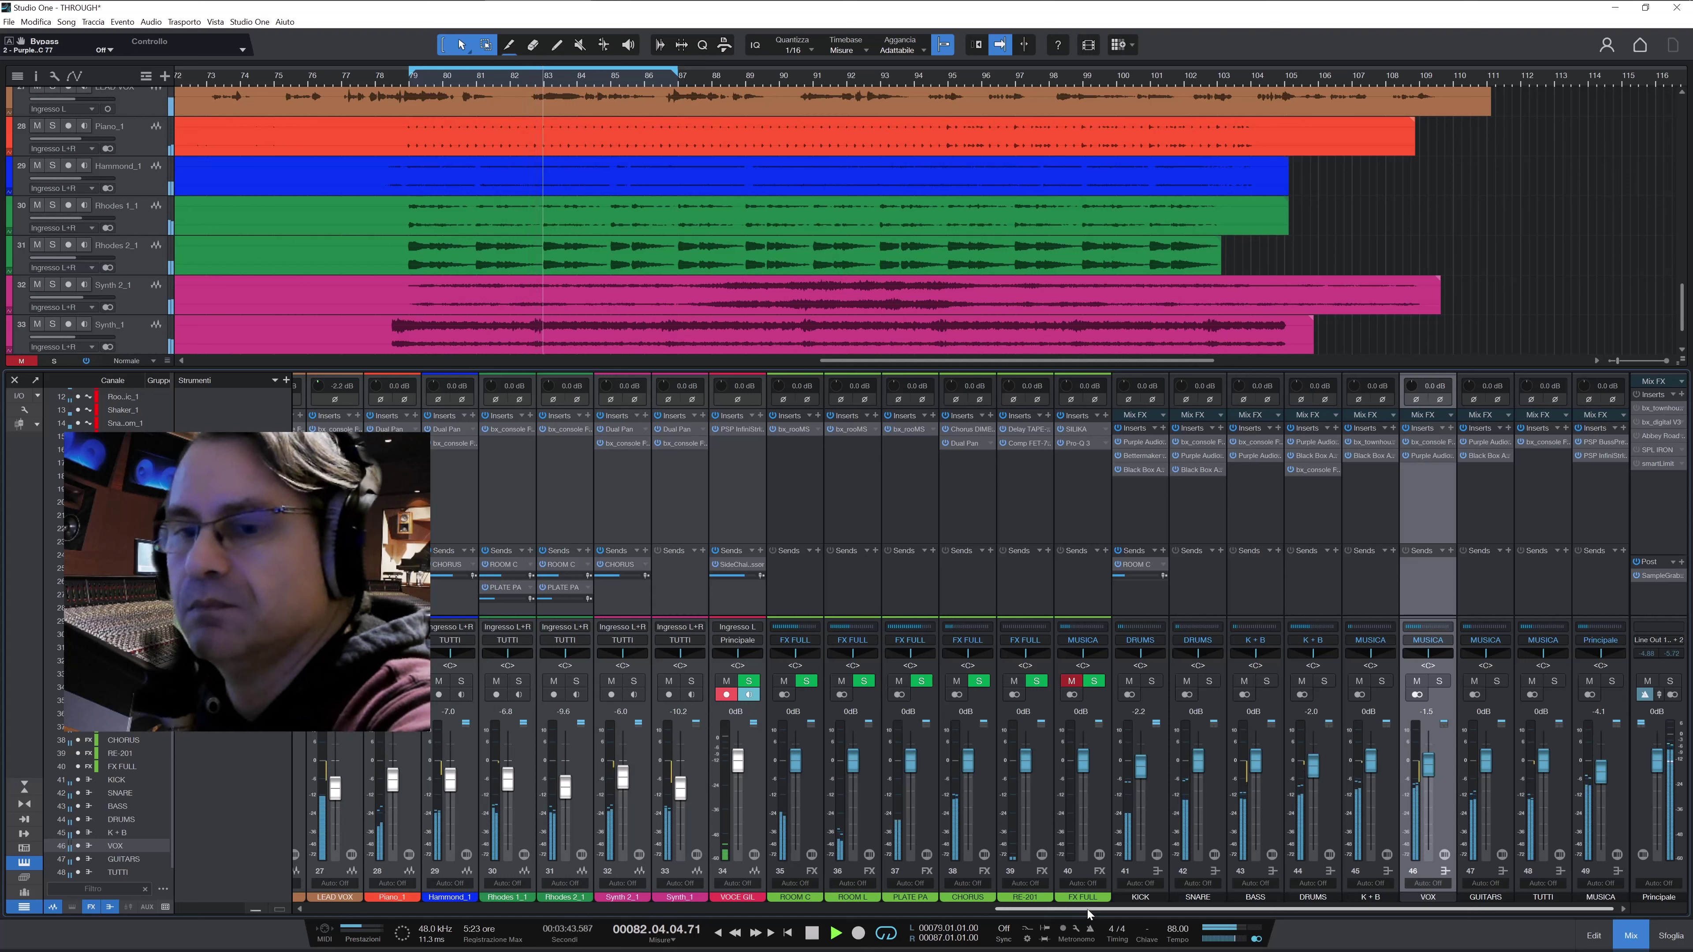
key("ctrl+s")
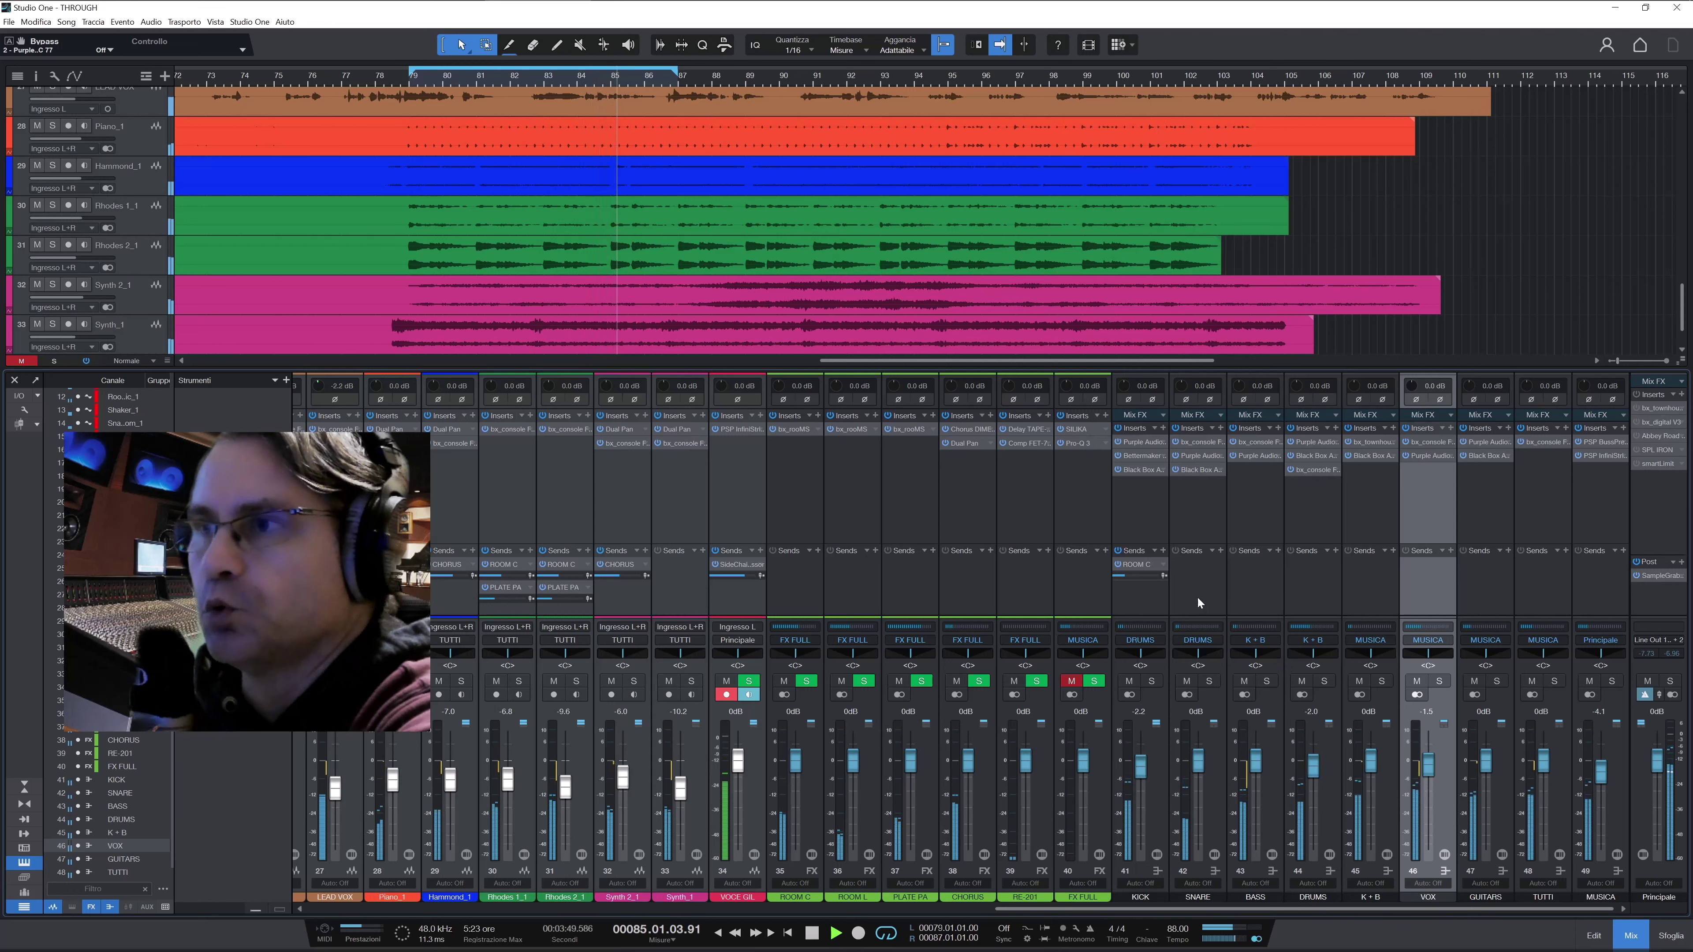
Switch all inserts on the buses from KICK to TUTTI off and on again together to compare the processing, leaving only DRUMS selected
left_click(1147, 522)
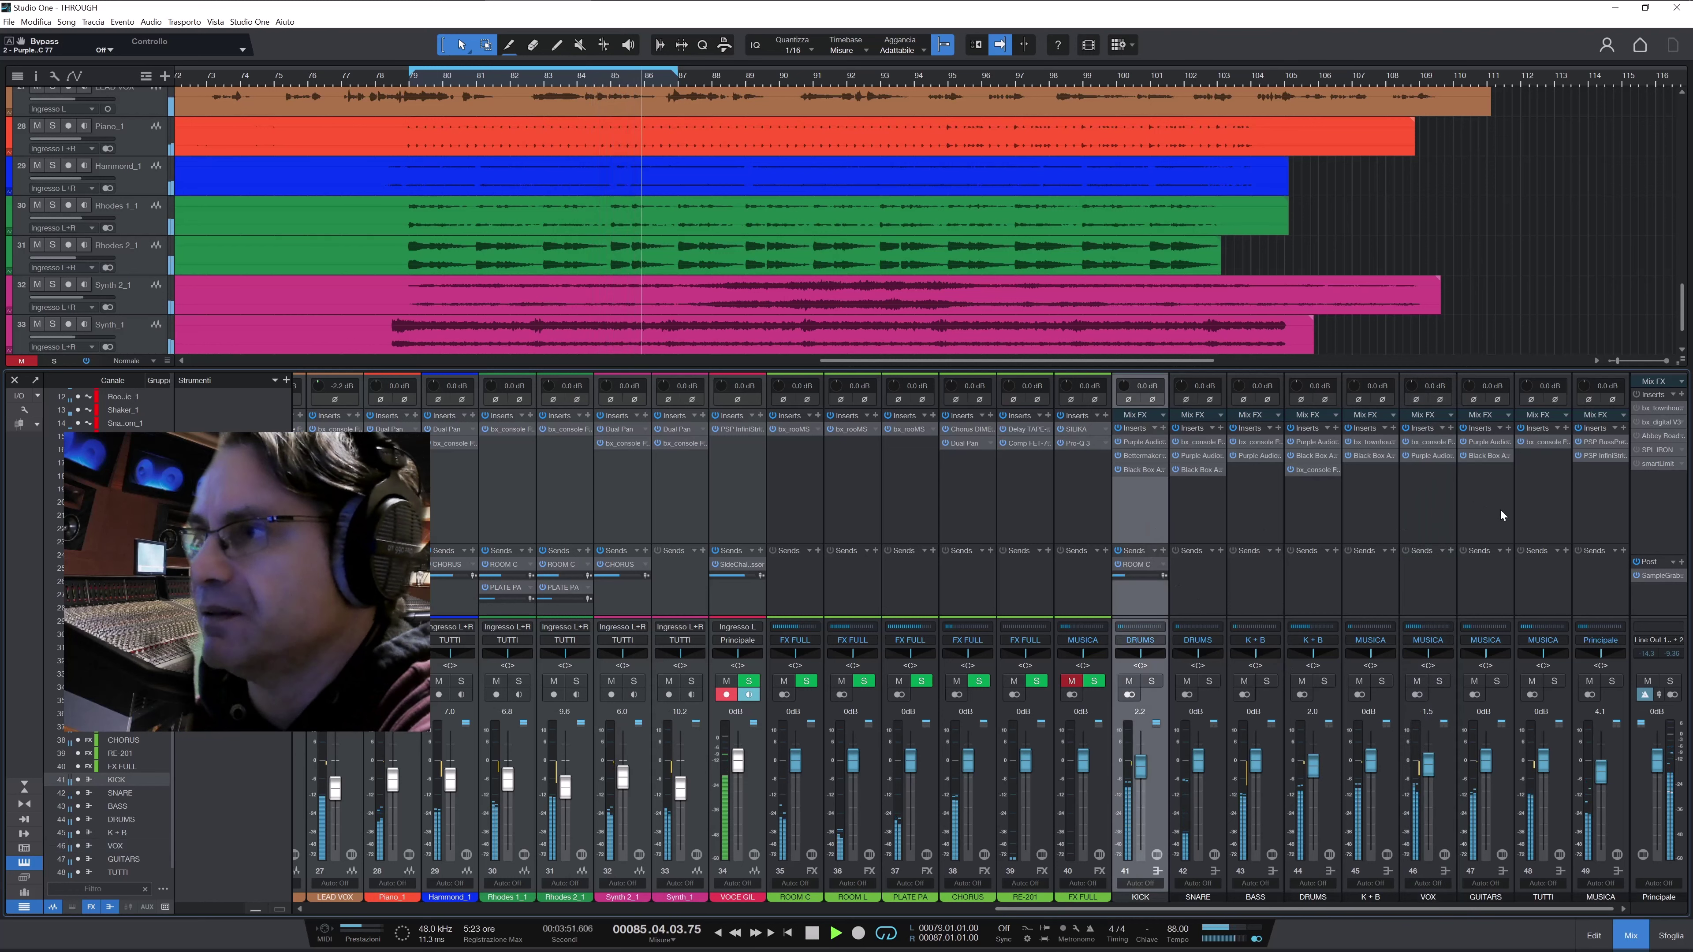
left_click(1528, 513, "shift")
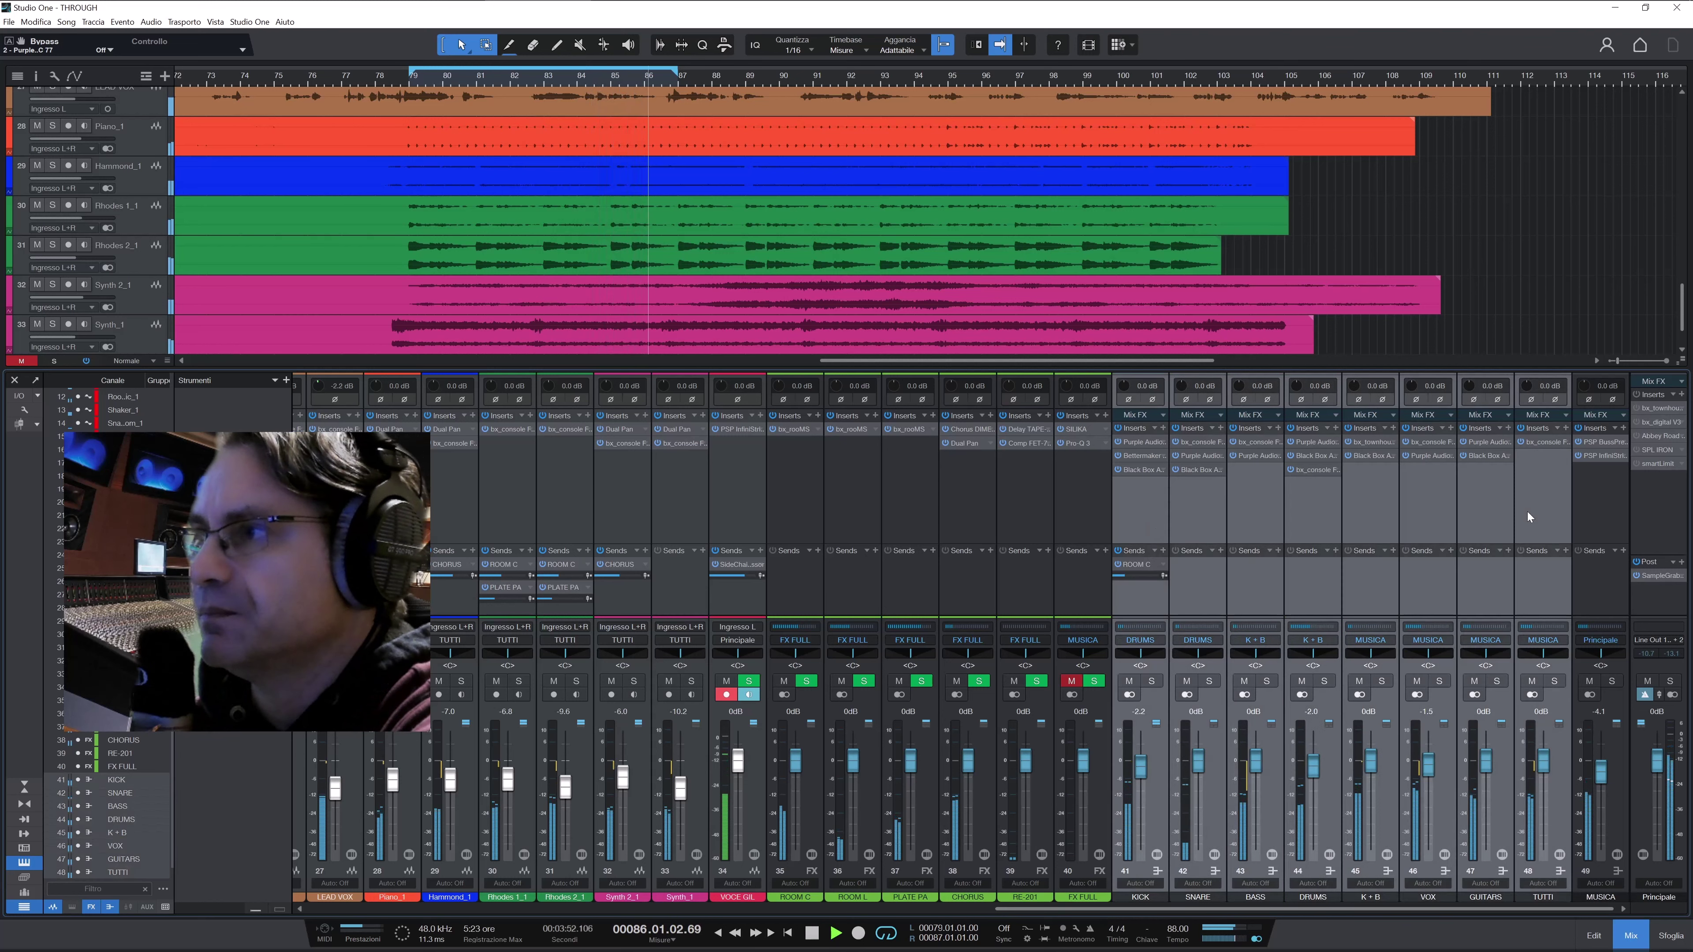
left_click(1118, 429)
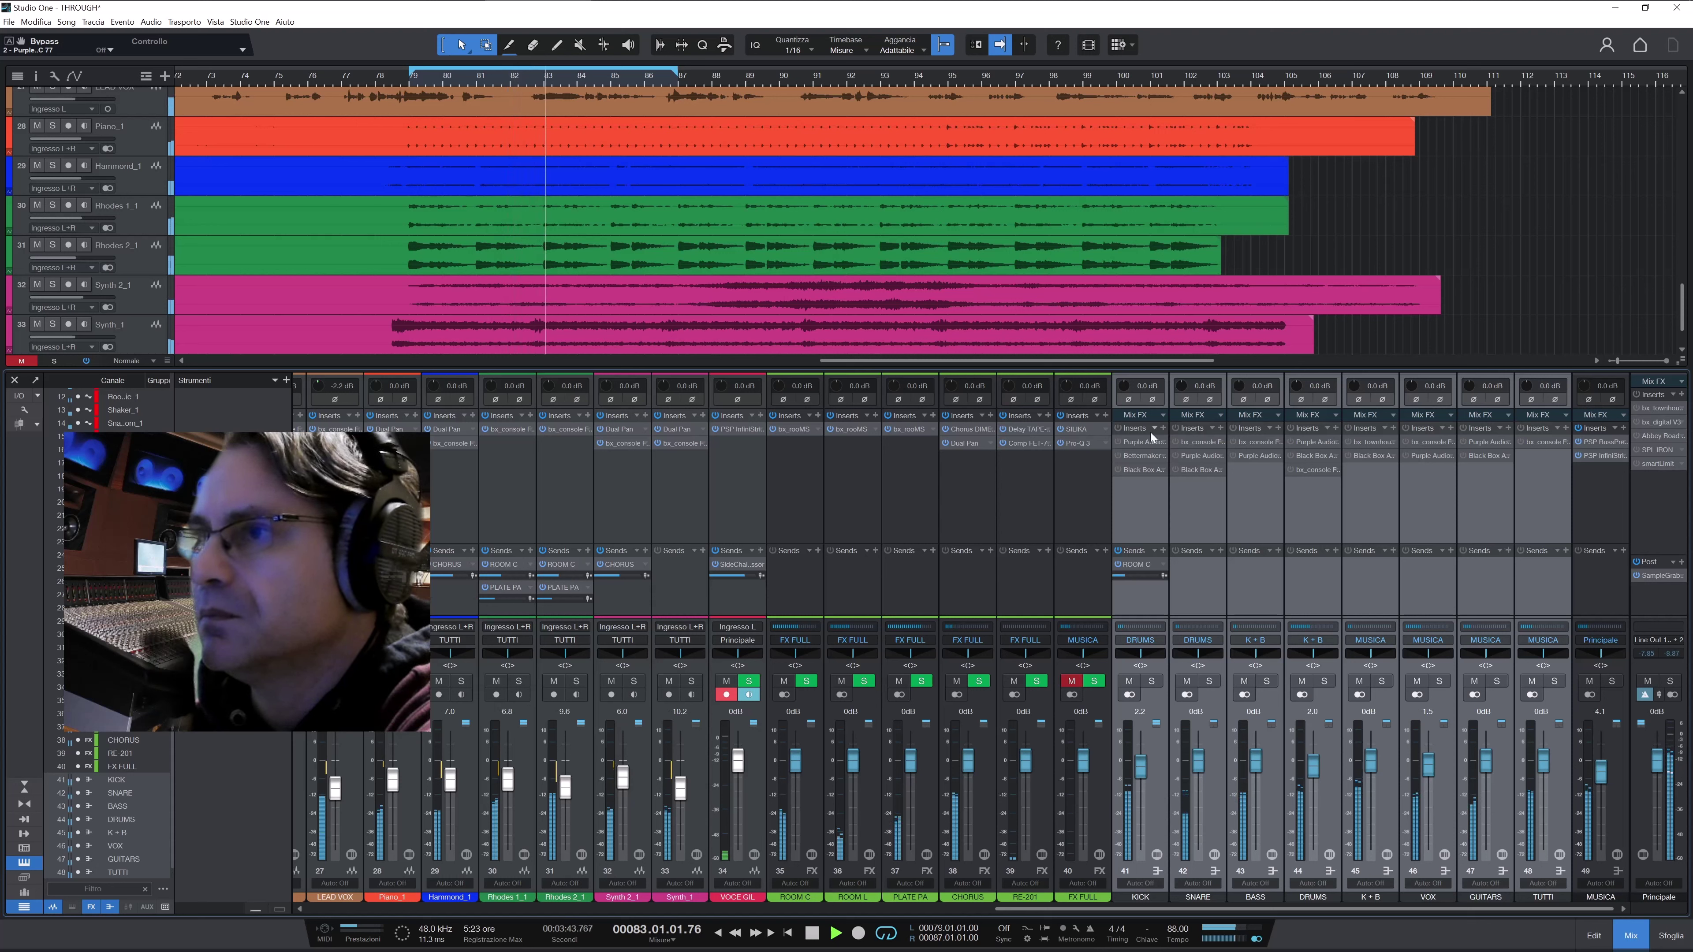
left_click(1117, 428)
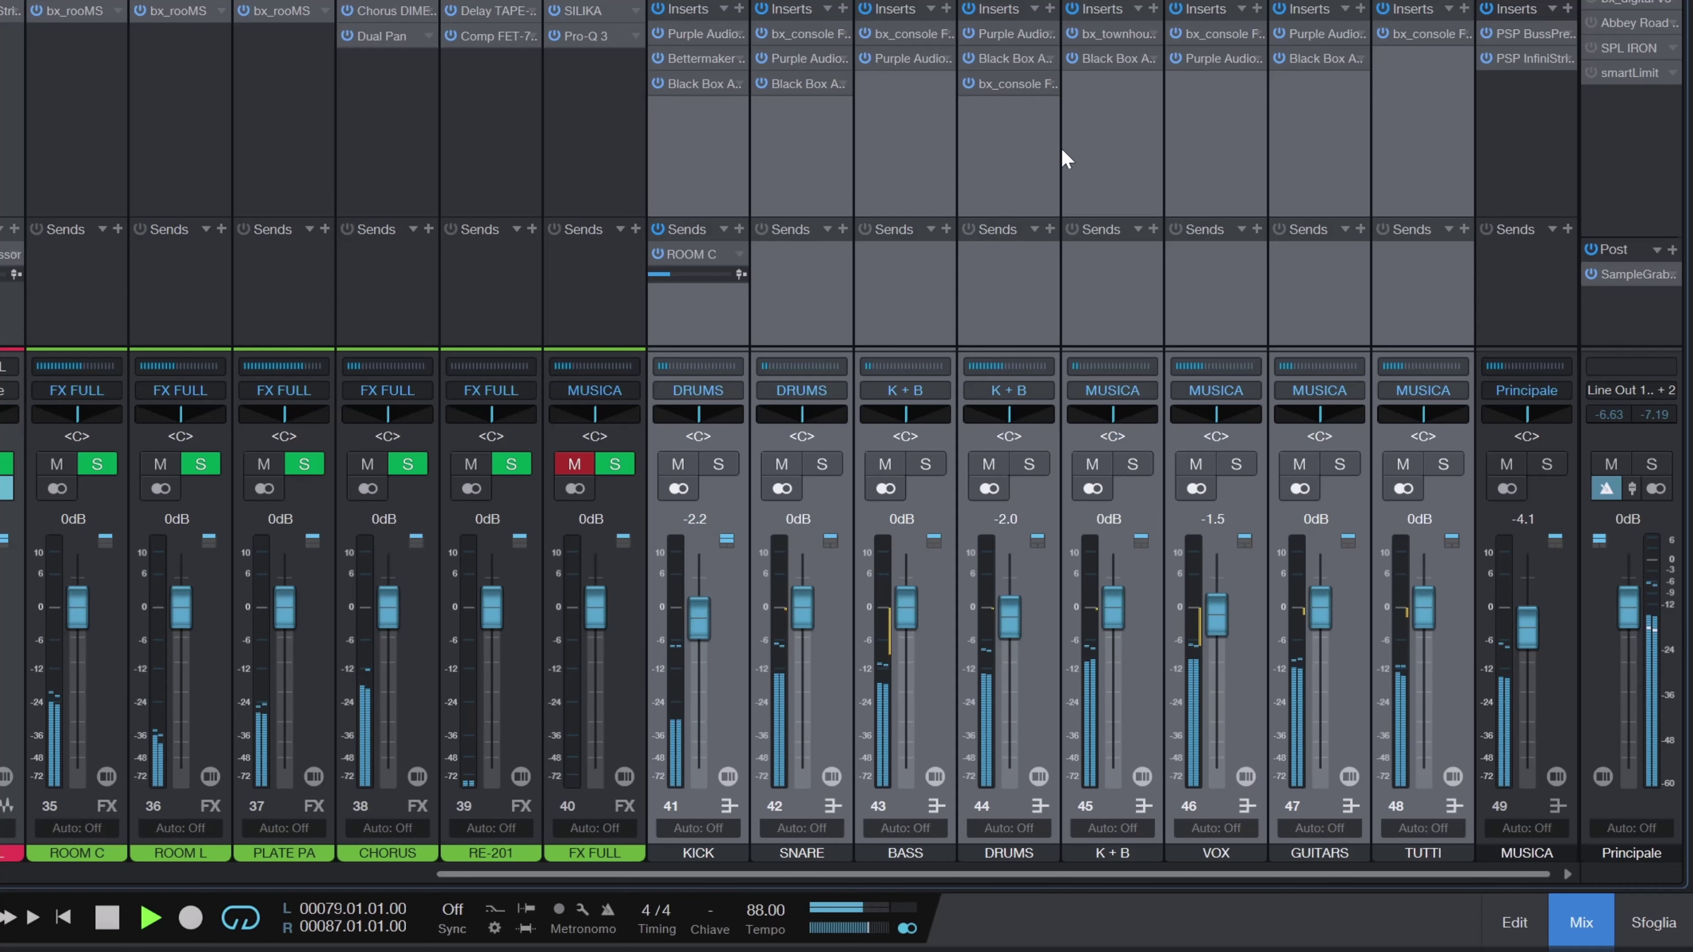
left_click(1013, 172)
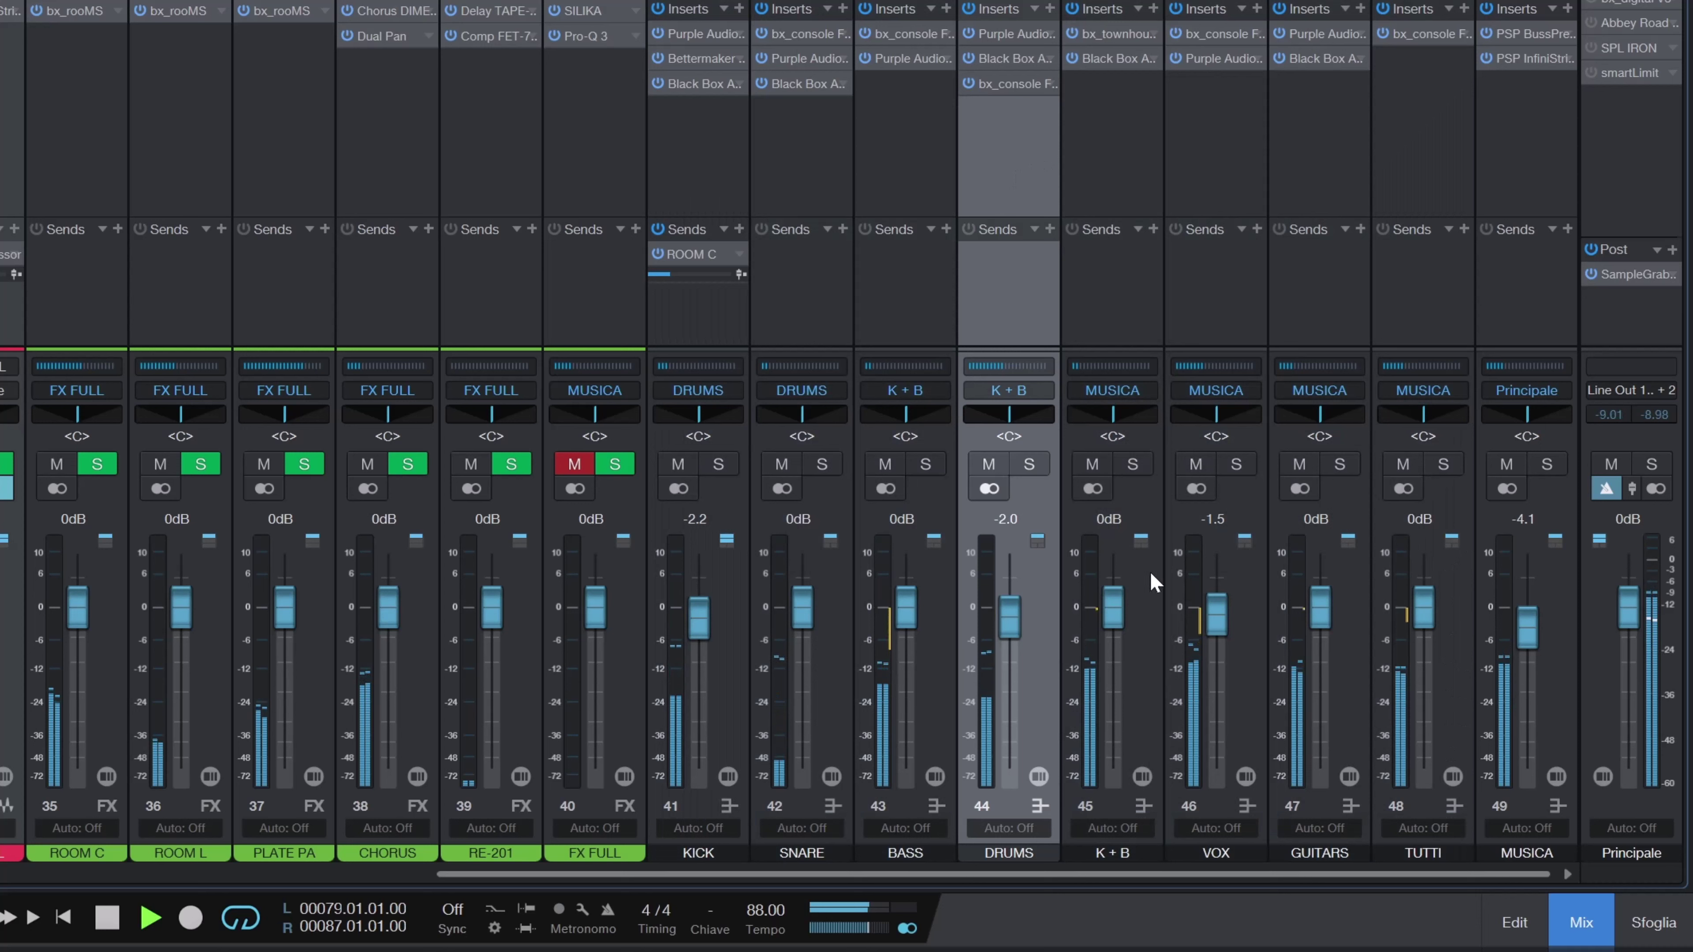
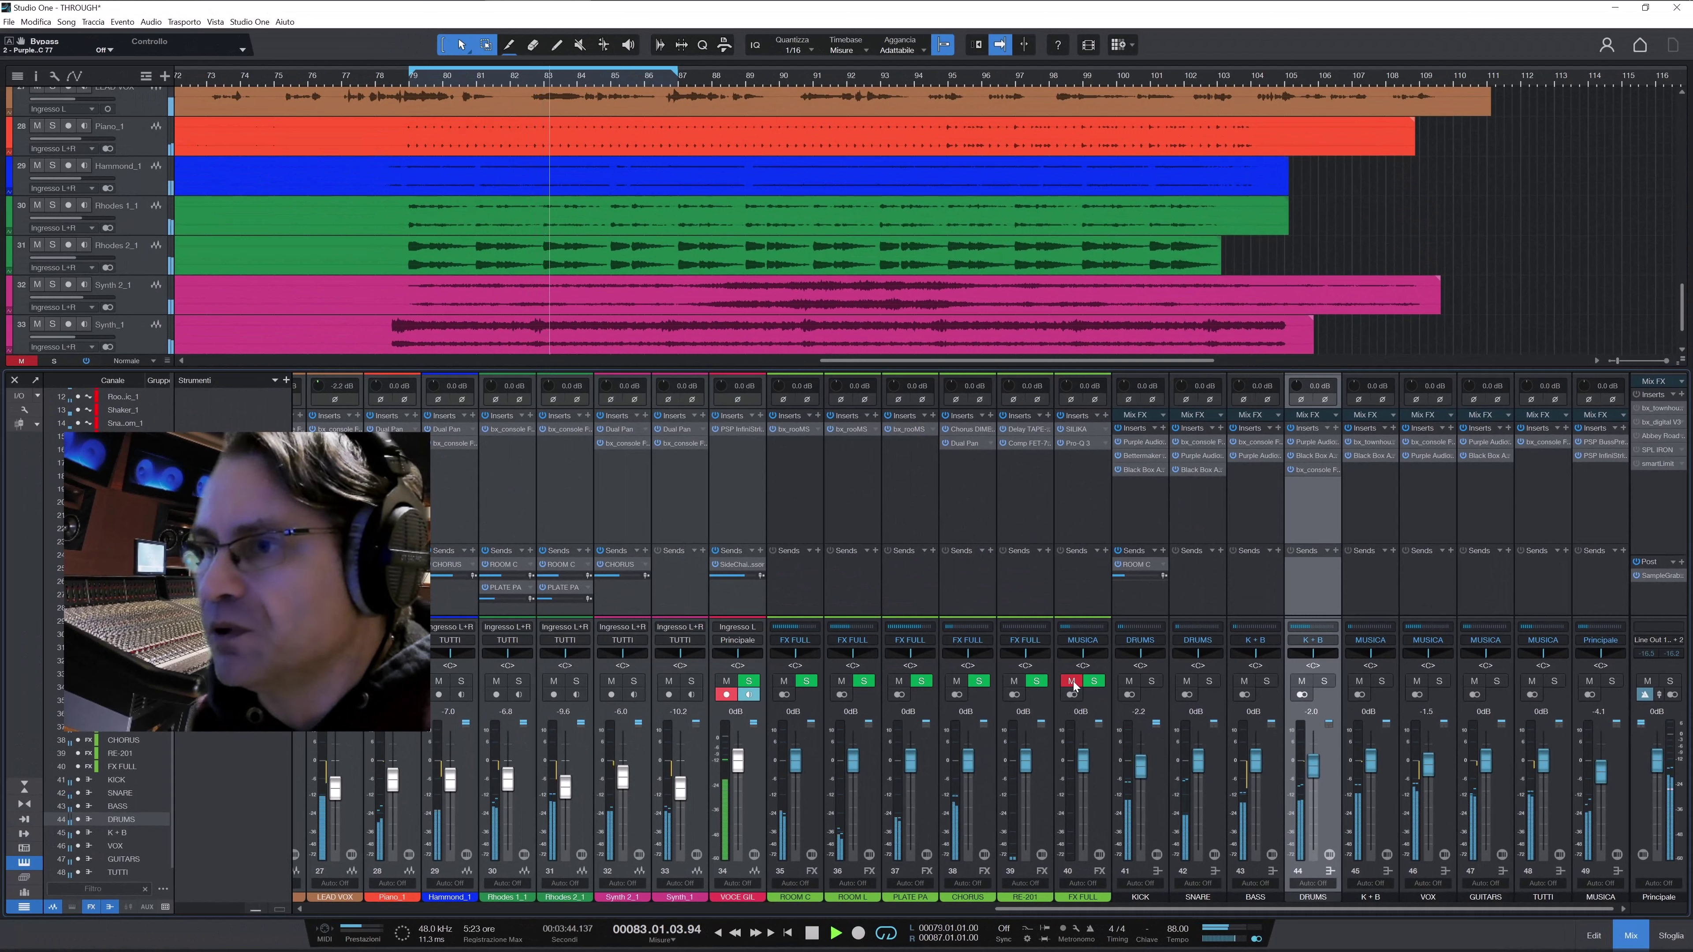
Unmute the FX FULL channel, comparing the mix with and without it, and briefly toggle the MUSICA bus mute
left_click(1064, 682)
left_click(1071, 681)
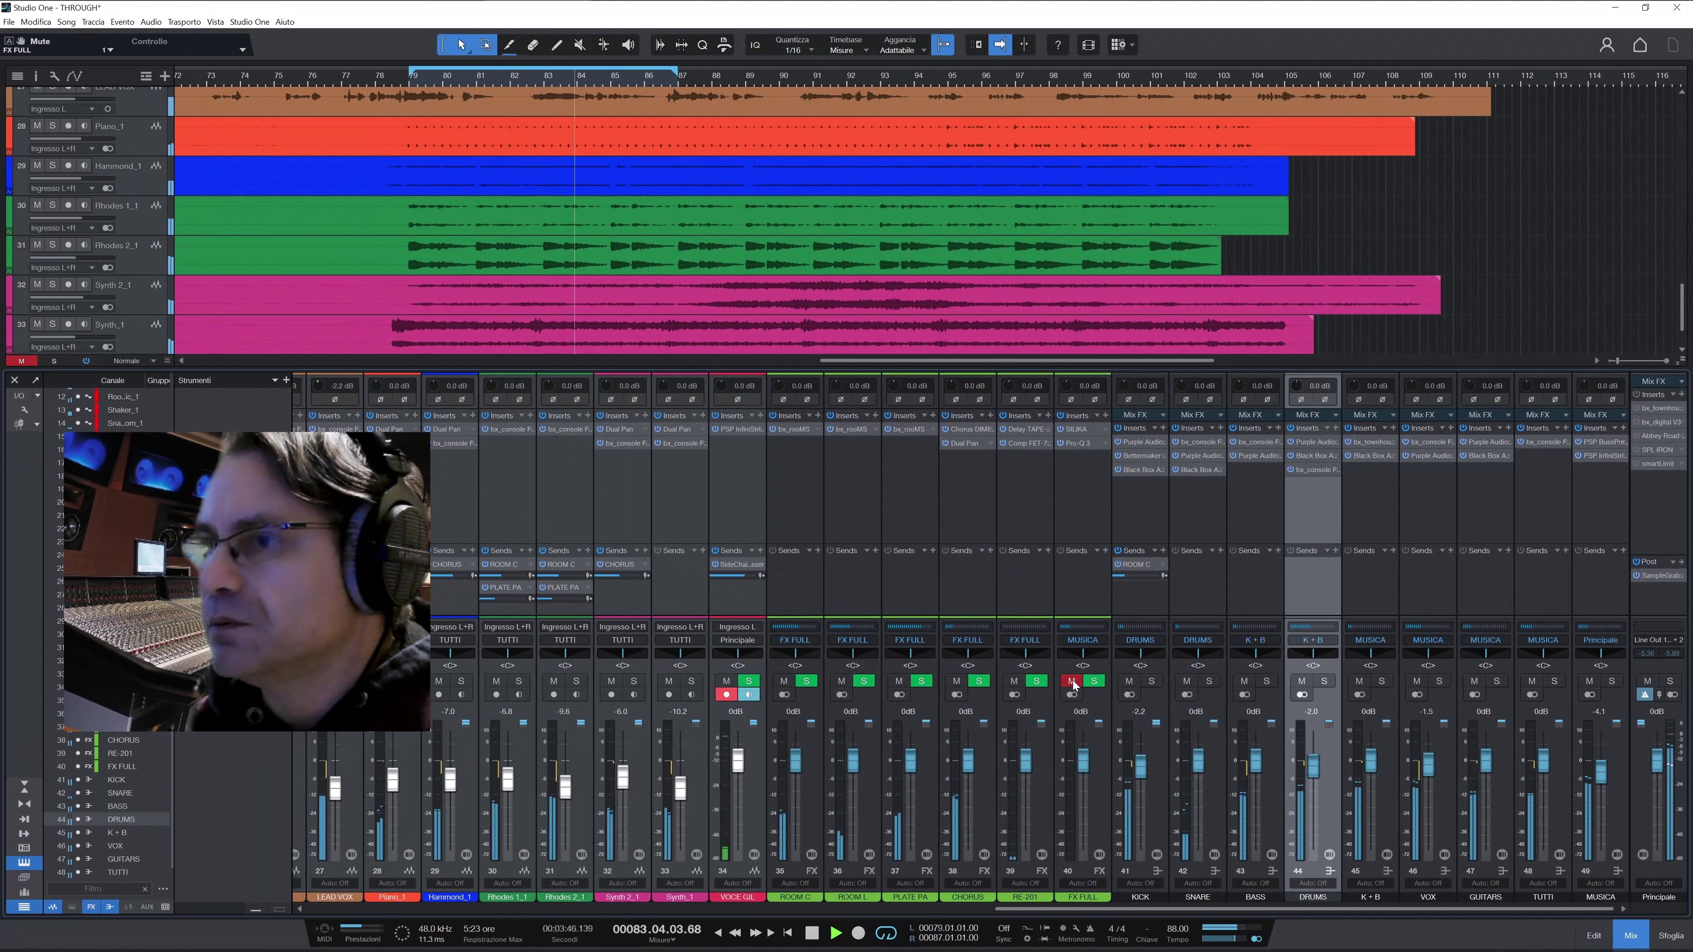
left_click(1071, 682)
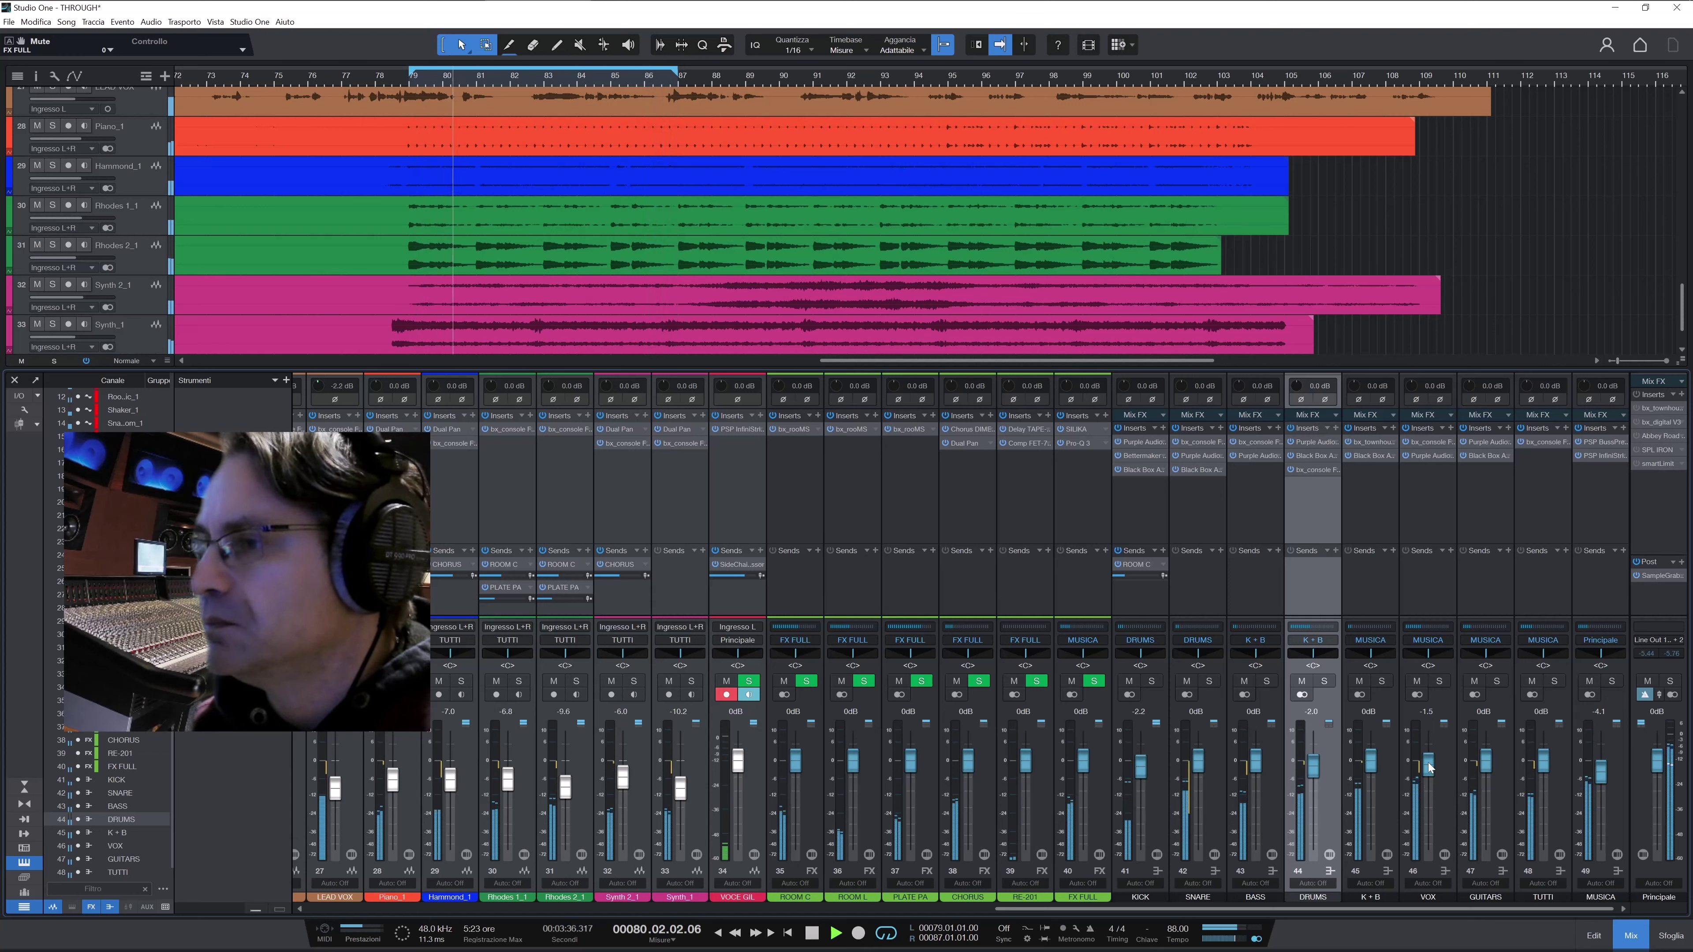
left_click(1589, 681)
left_click(1589, 681)
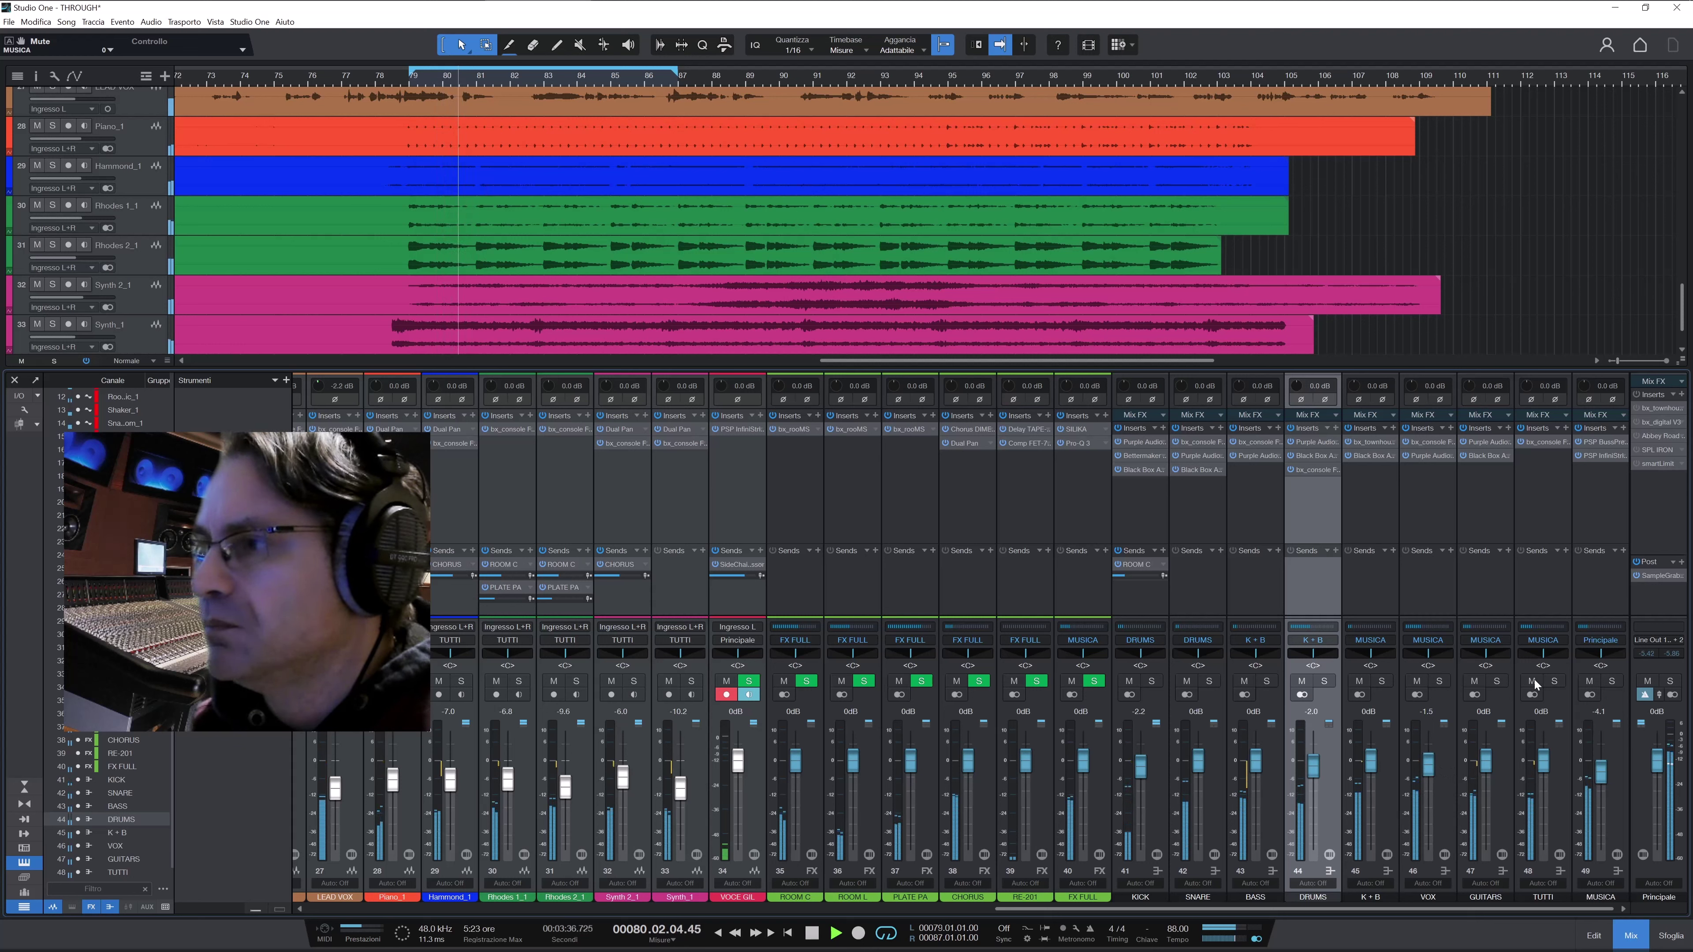
Mute the TUTTI, GUITARS and VOX buses
left_click(1531, 681)
left_click(1474, 681)
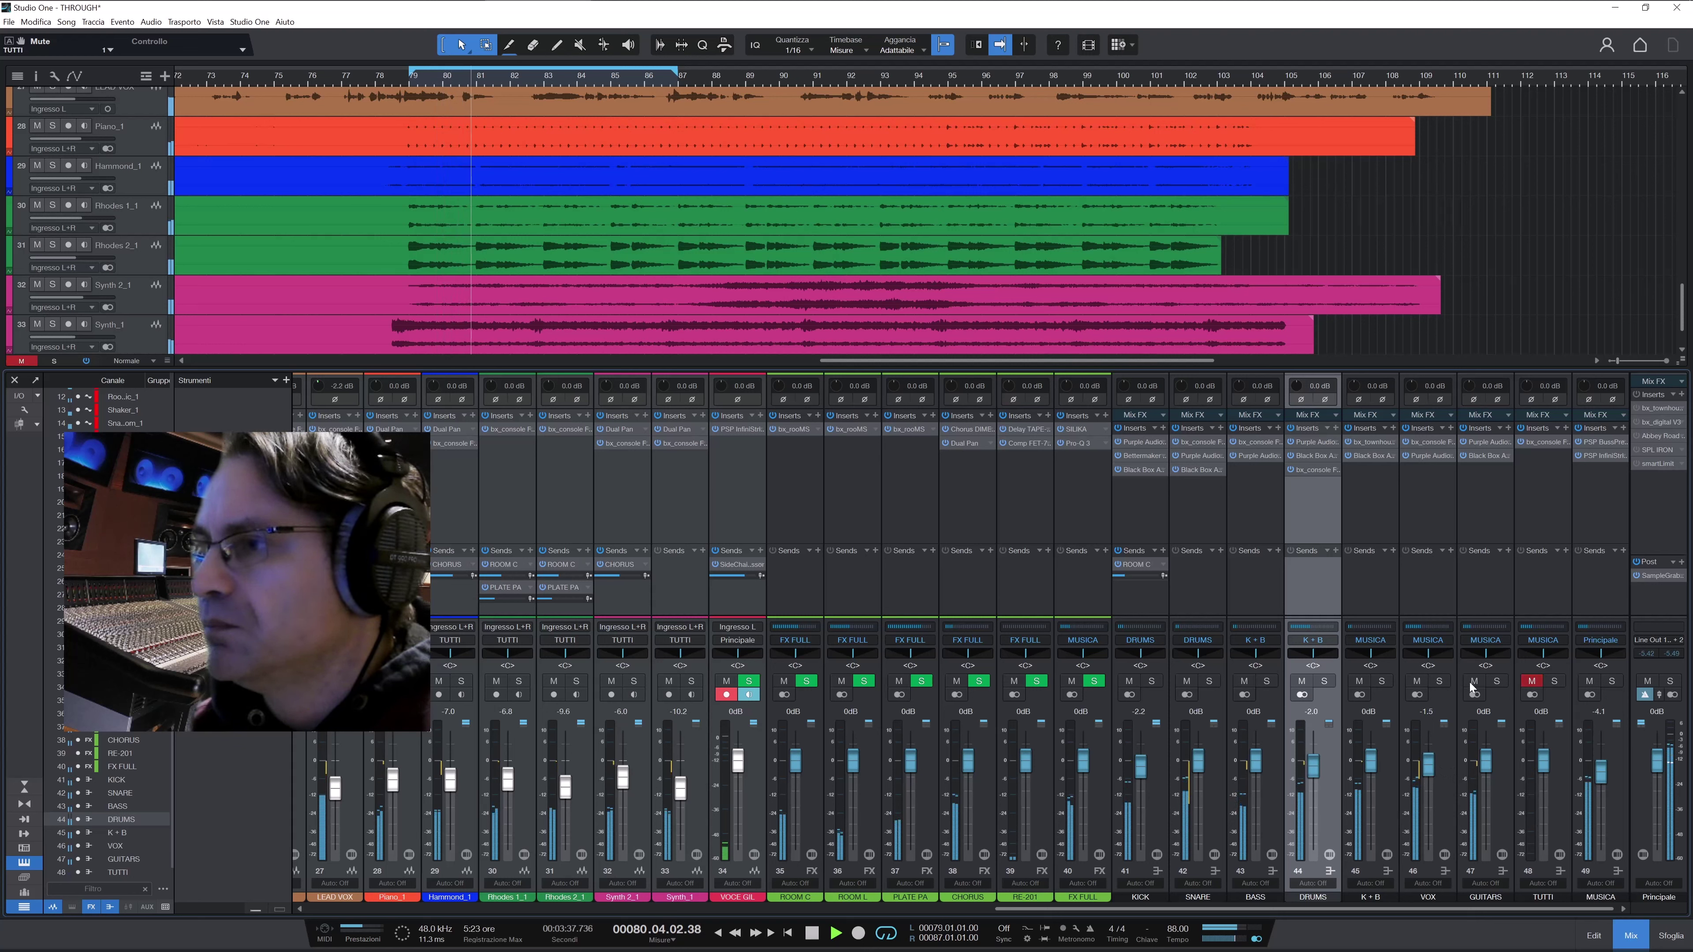
left_click(1418, 681)
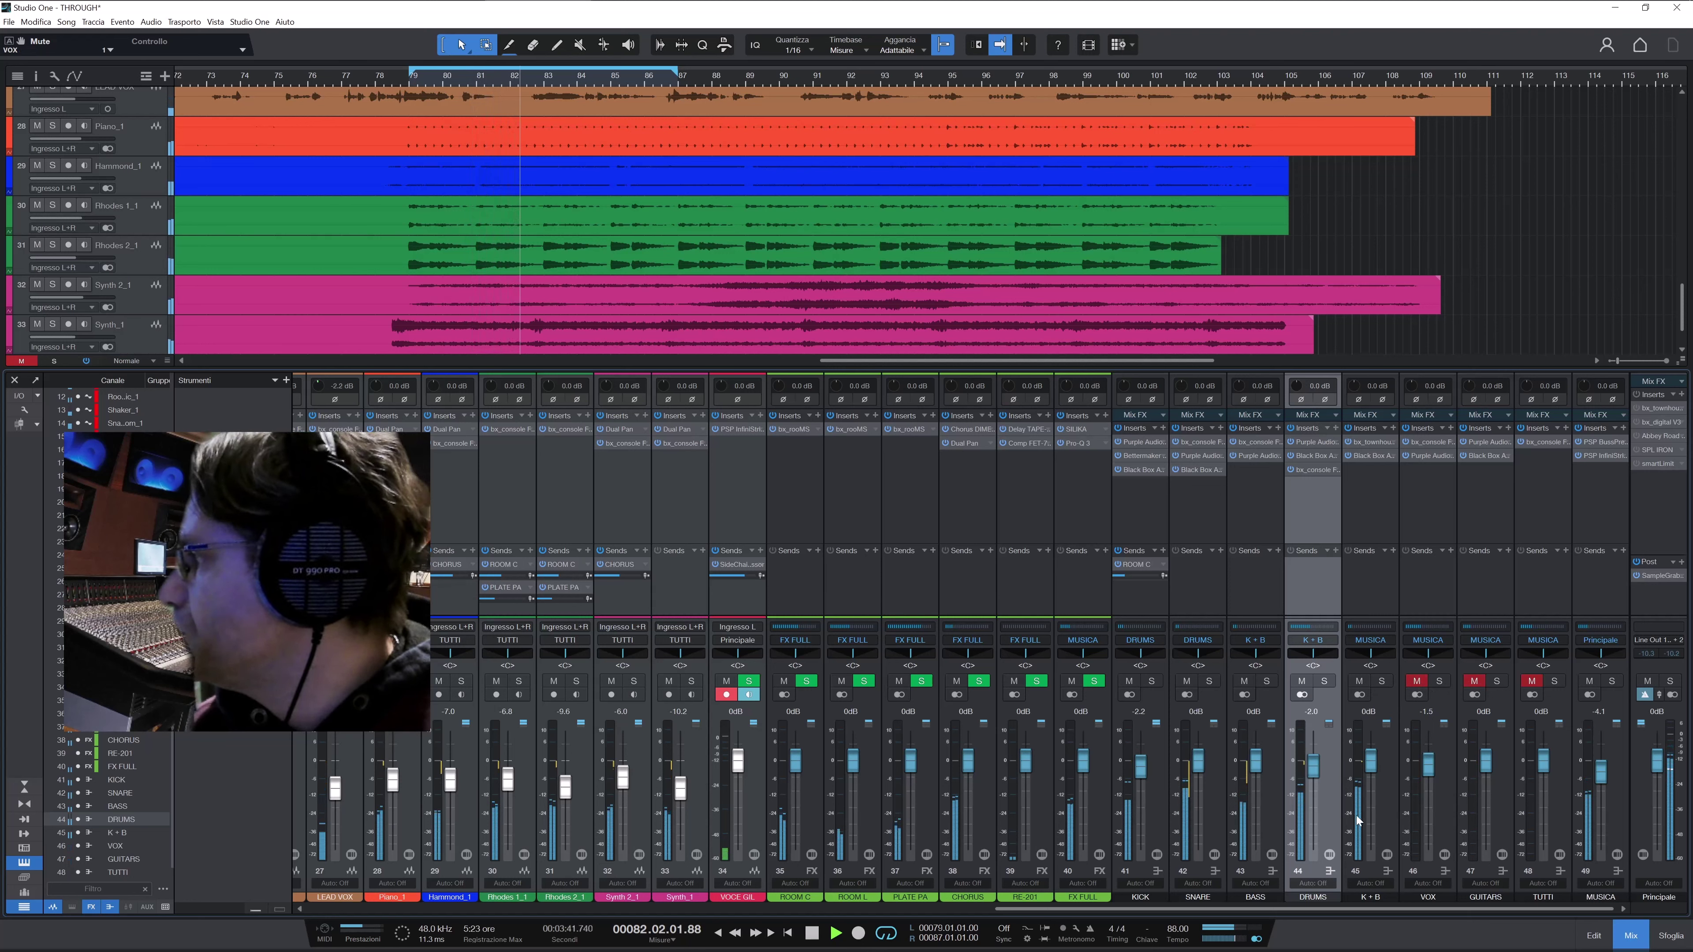
mouse_move(1357, 820)
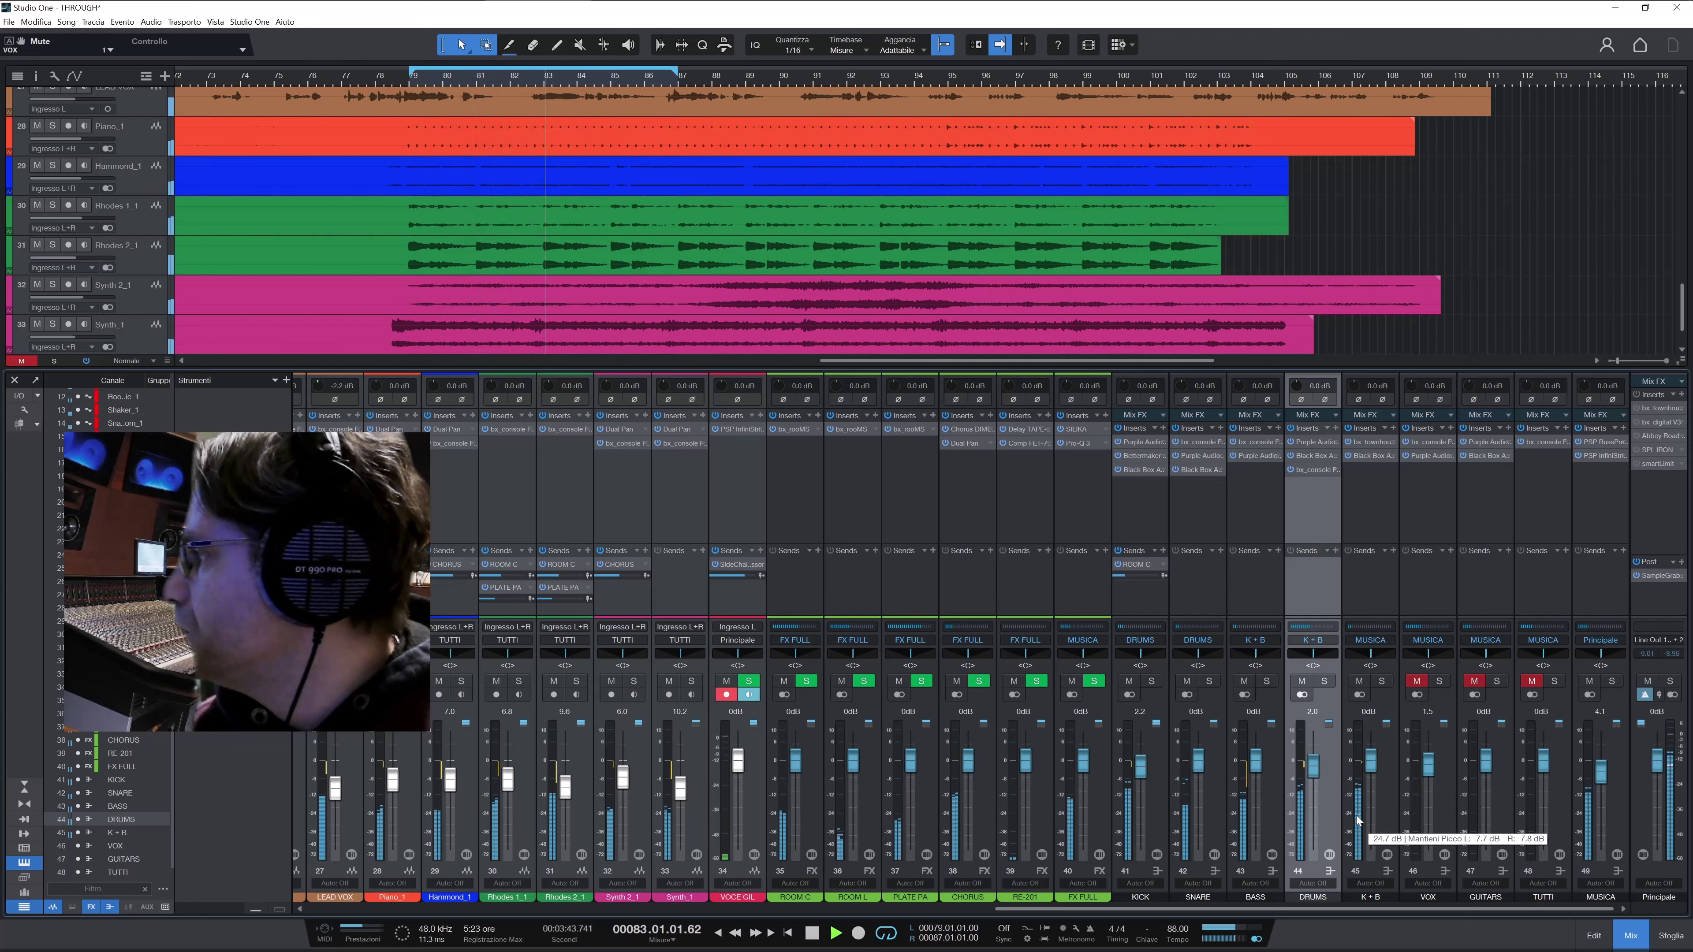
Audition the mix with and without the VOX bus, and unmute both GUITARS and VOX
left_click(1425, 683)
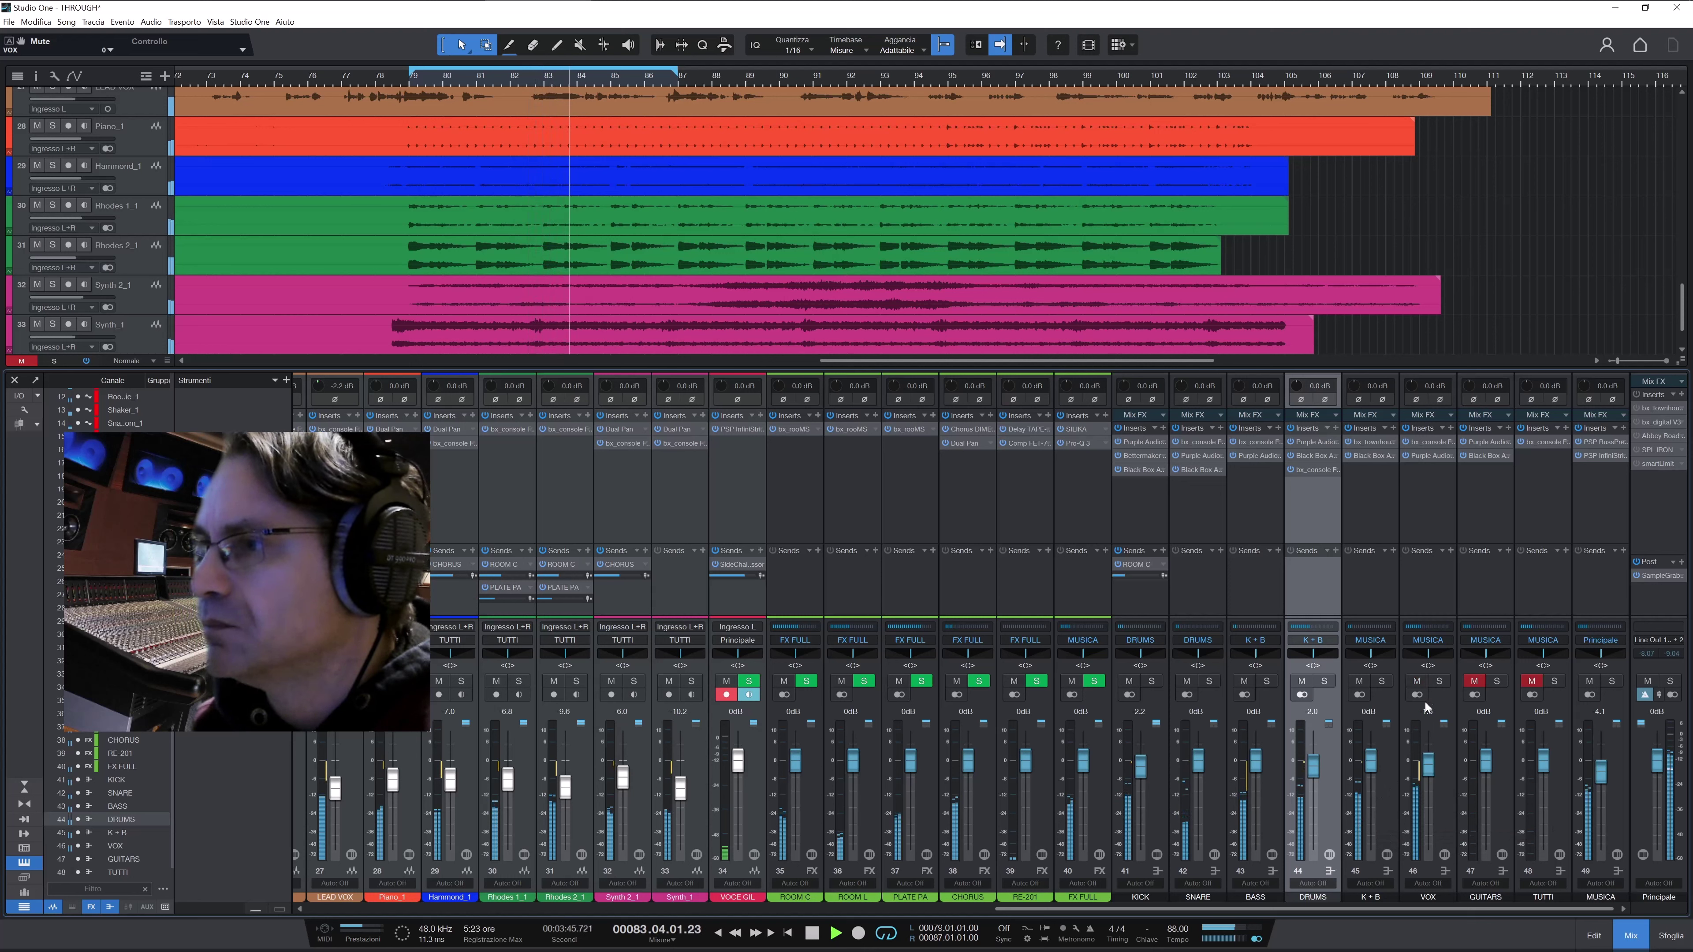
left_click(1418, 682)
left_click(1475, 683)
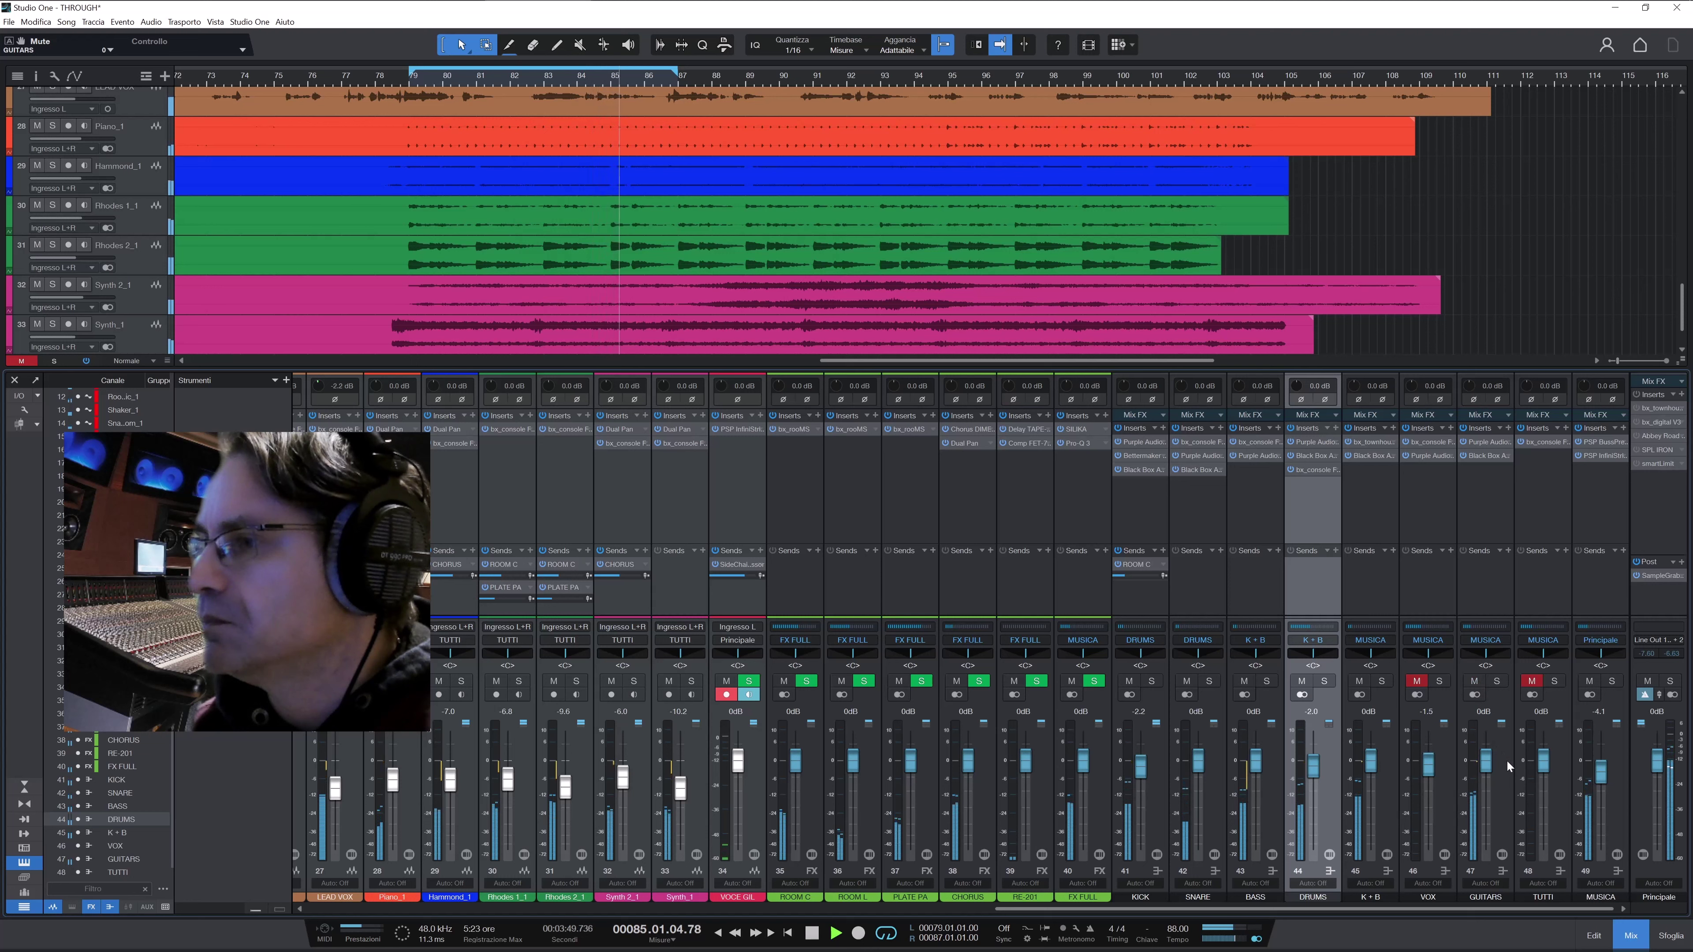
left_click(1417, 681)
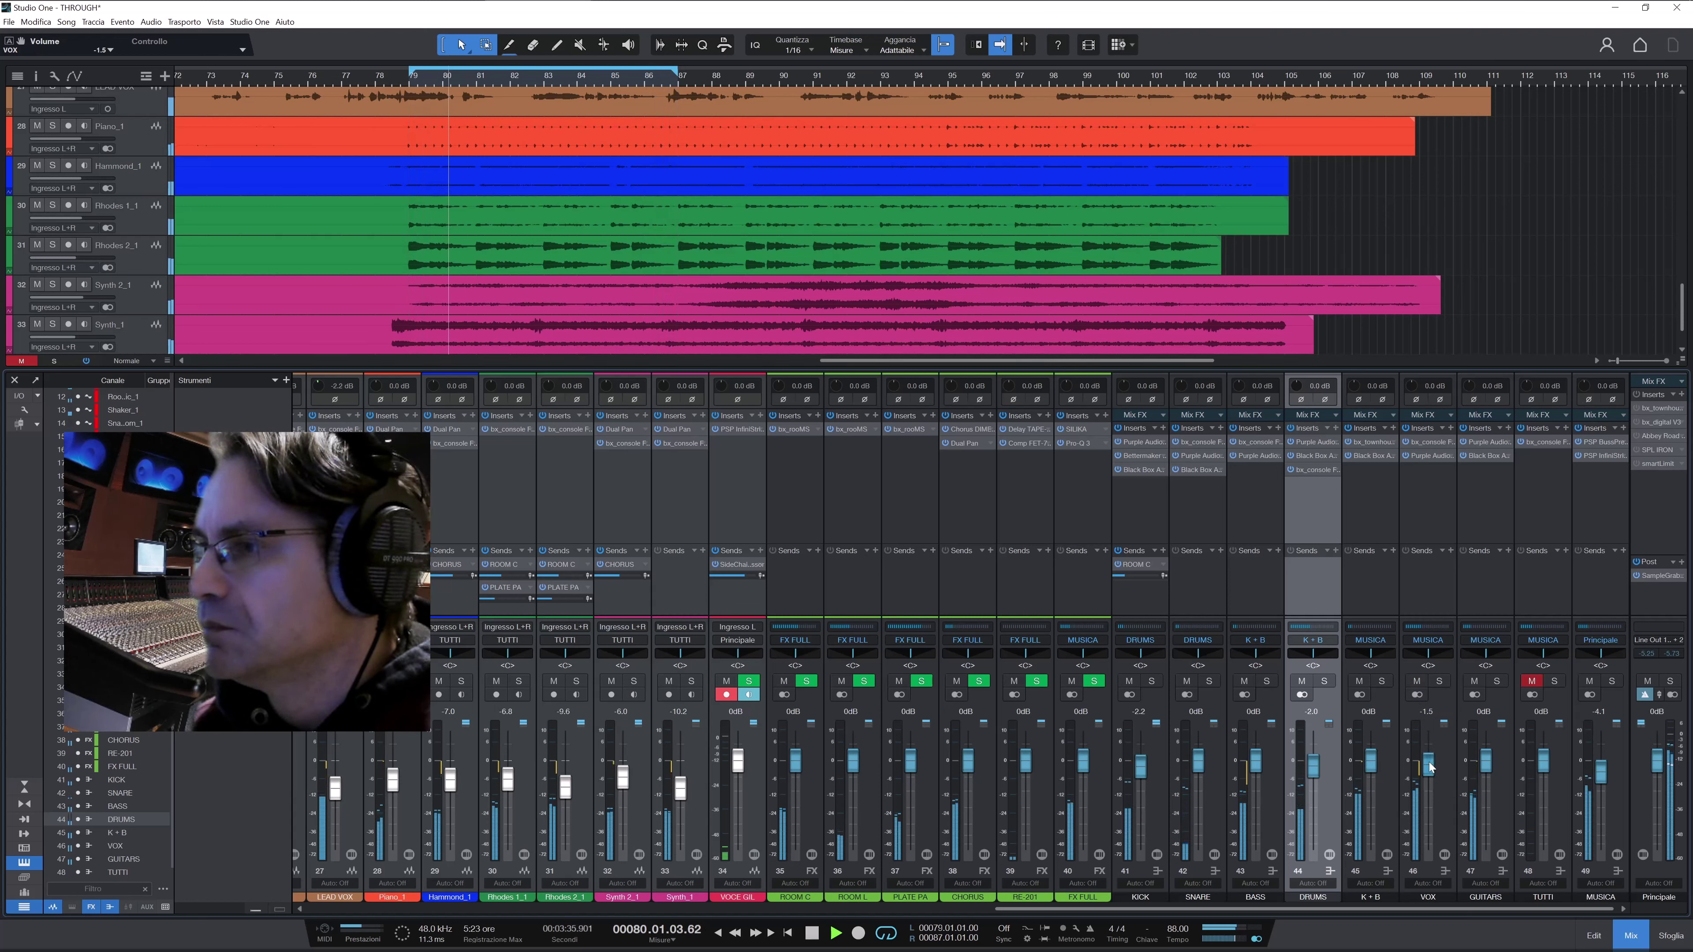
Set the GUITARS bus volume to -1.5 dB and the VOX bus volume to -3.9 dB
left_click_drag(1431, 768, 1432, 769)
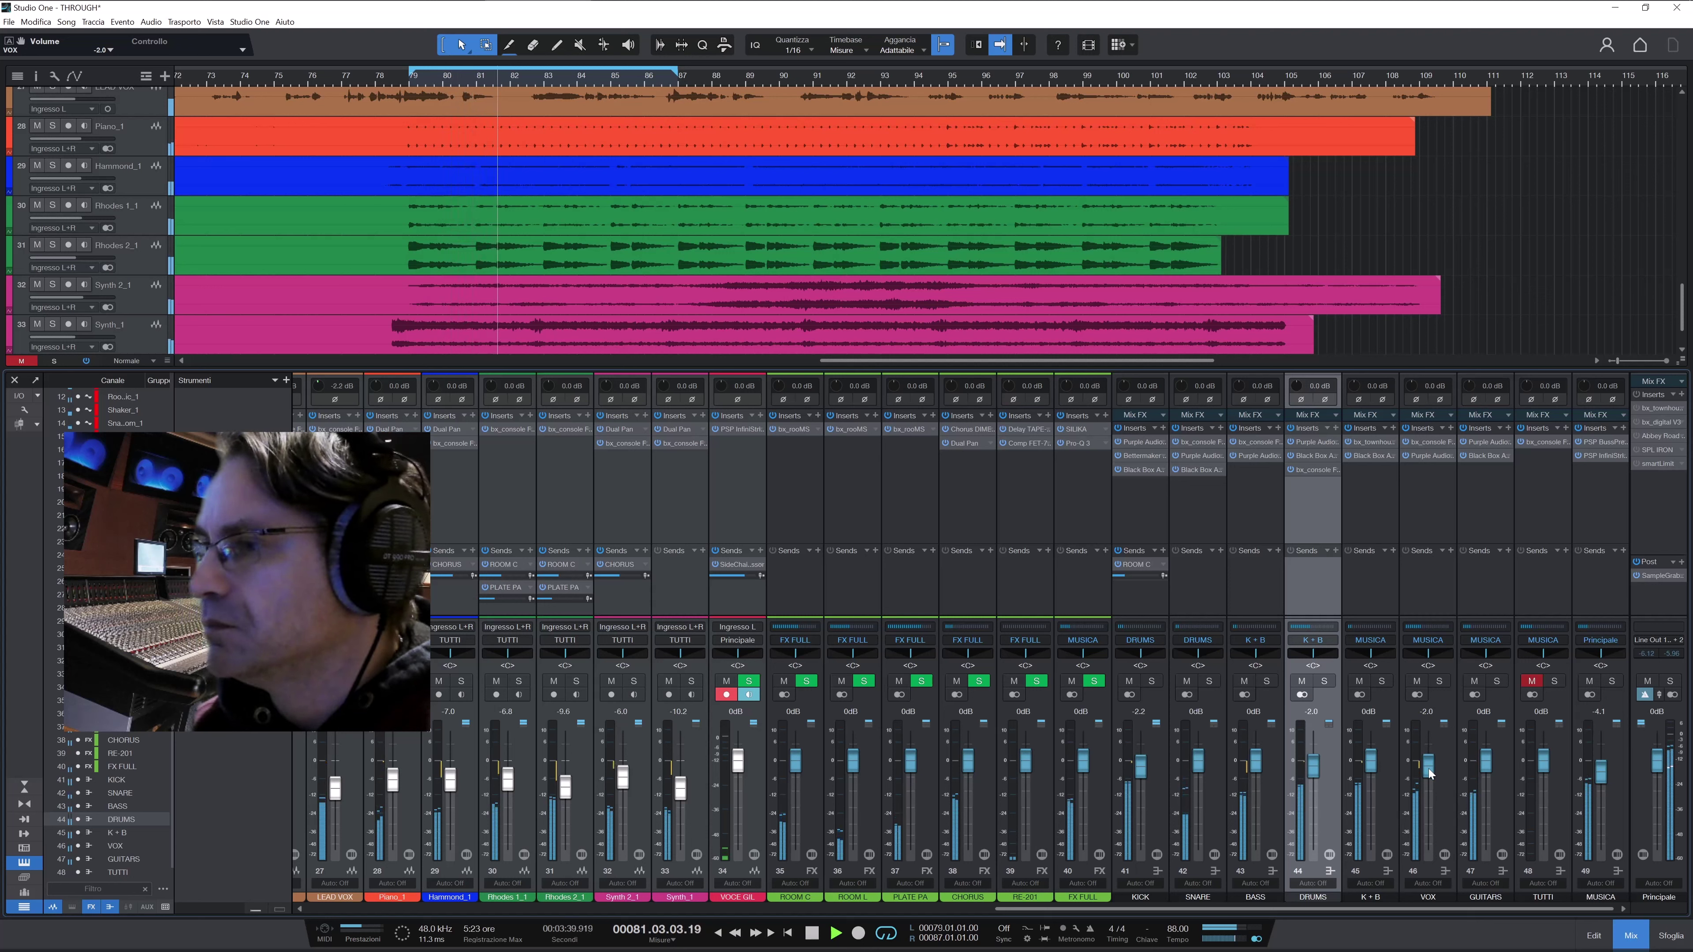
left_click_drag(1431, 774, 1488, 769)
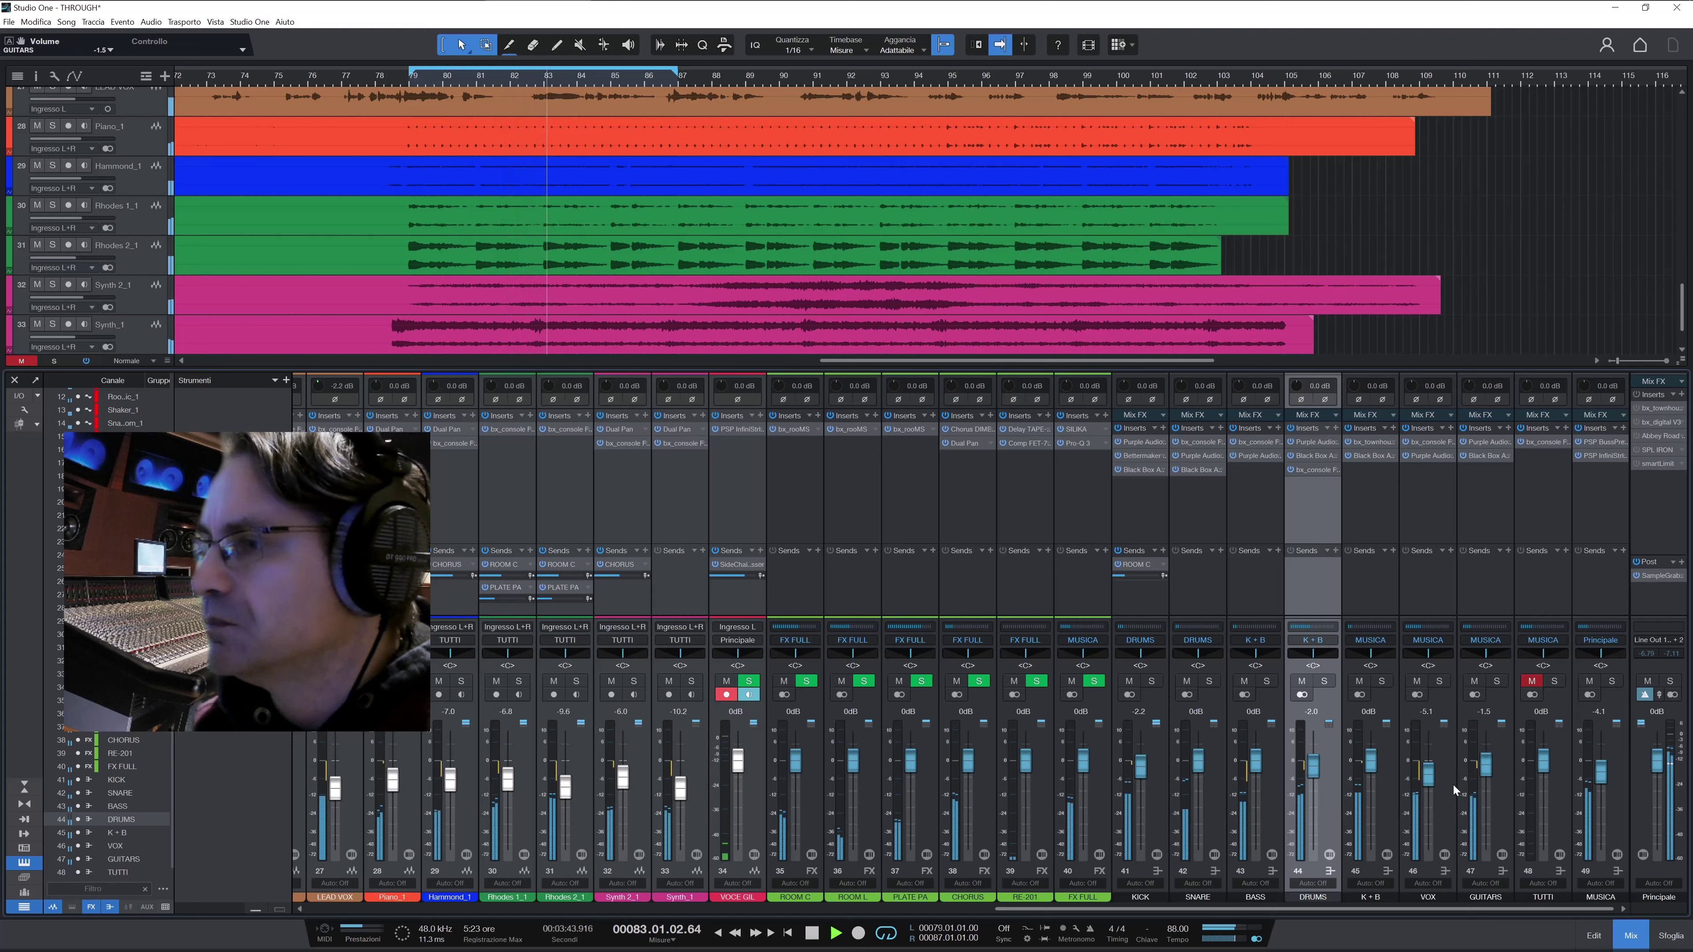
left_click(1428, 783)
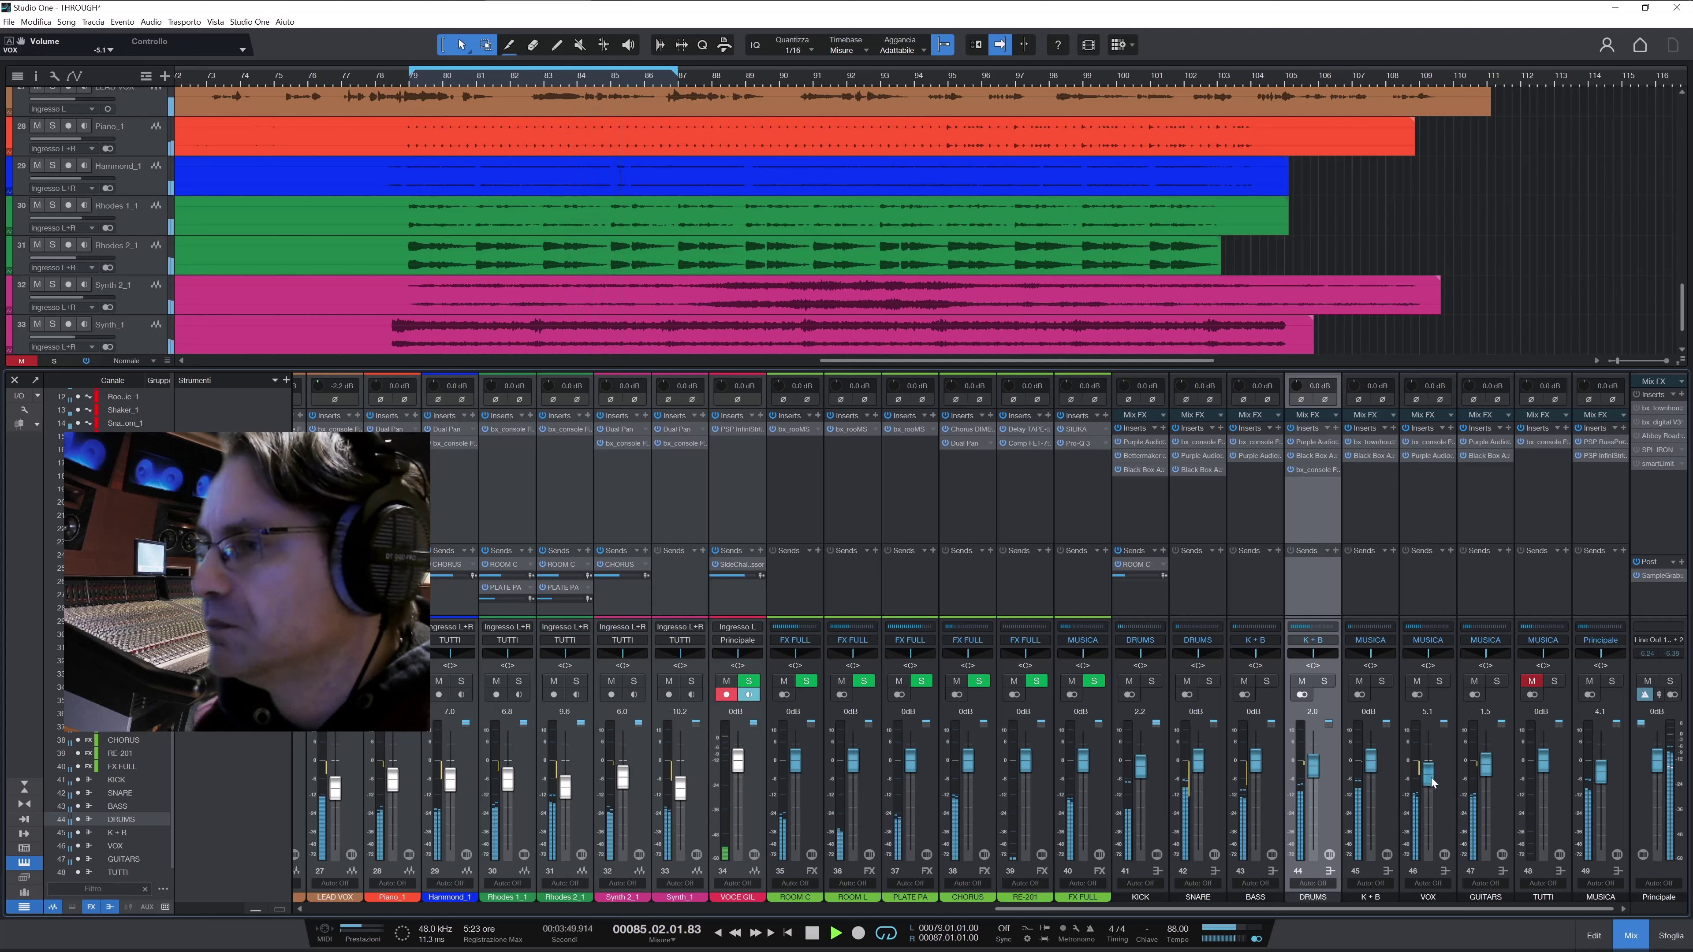
scroll(1433, 783, "up", 2)
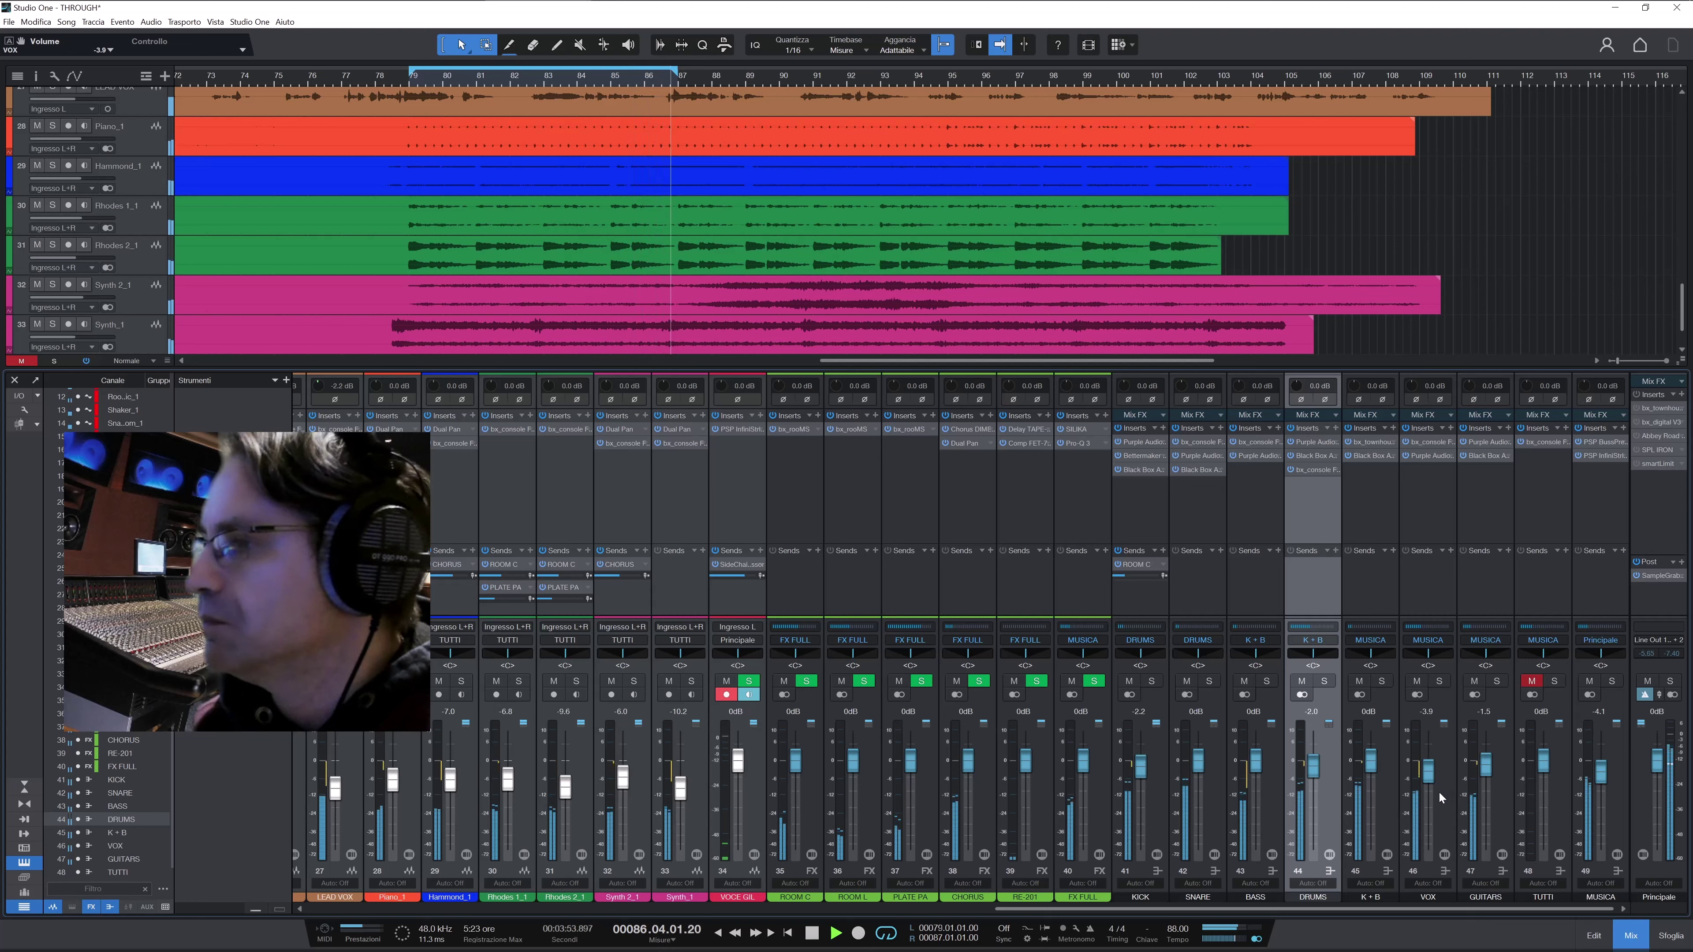
Toggle the GUITARS bus mute to compare the mix, and solo the GUITARS bus
left_click(1474, 681)
left_click(1475, 682)
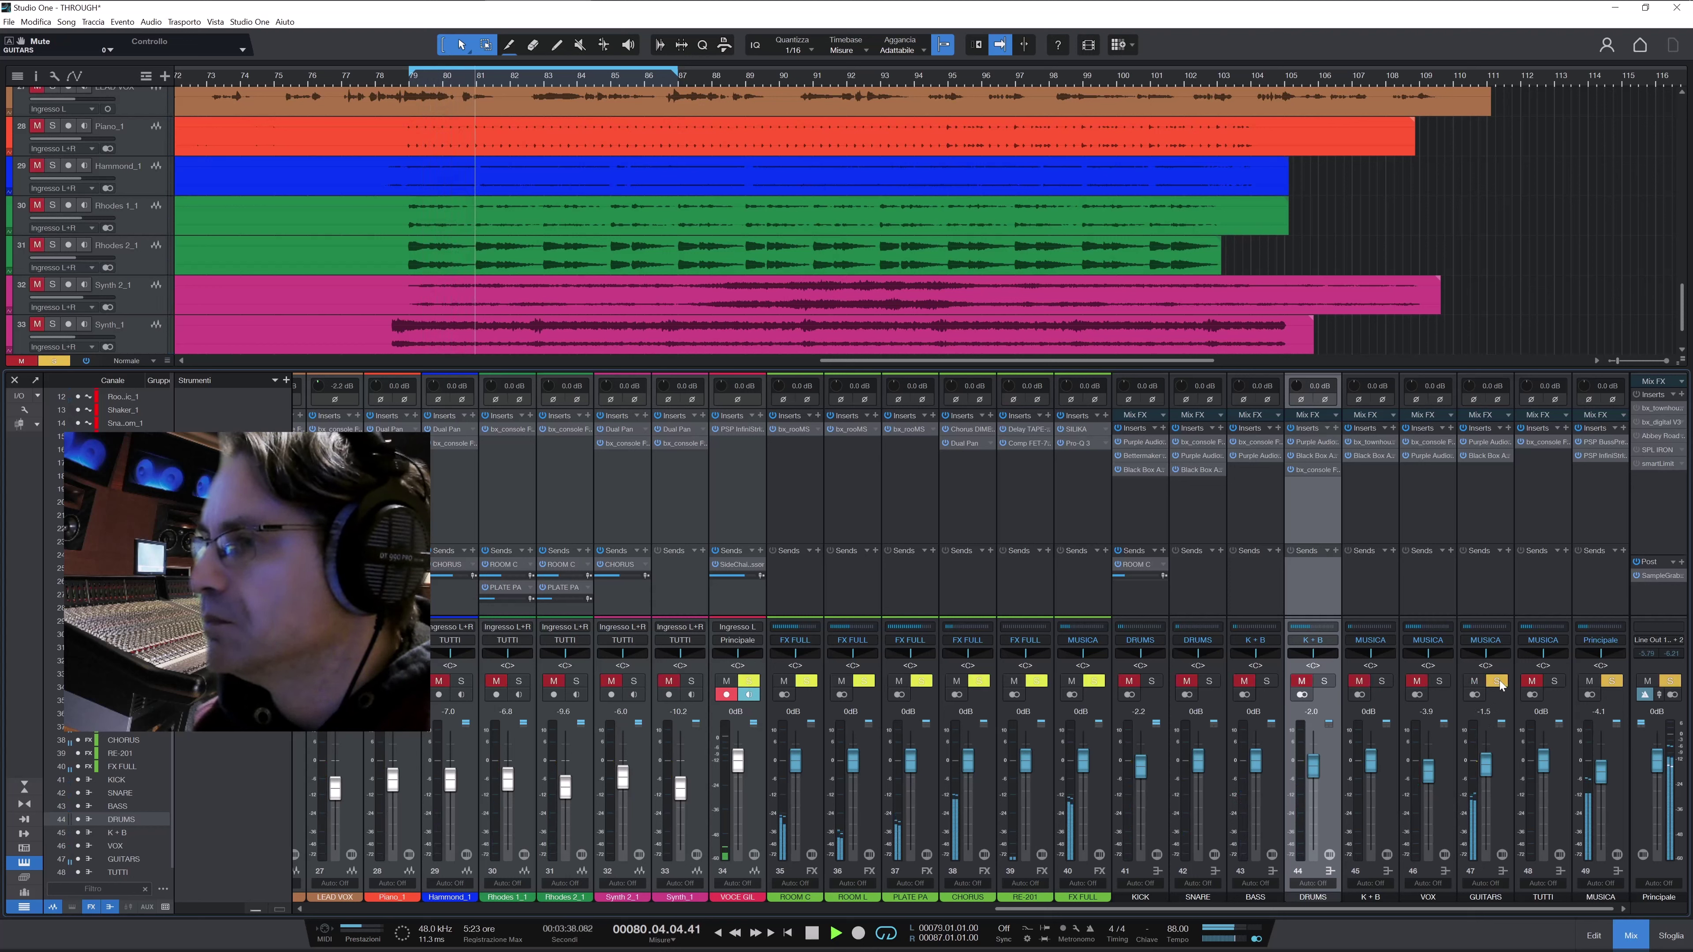
Clear the GUITARS solo, unmute the TUTTI bus and set its volume to -1.0 dB
left_click(1532, 681)
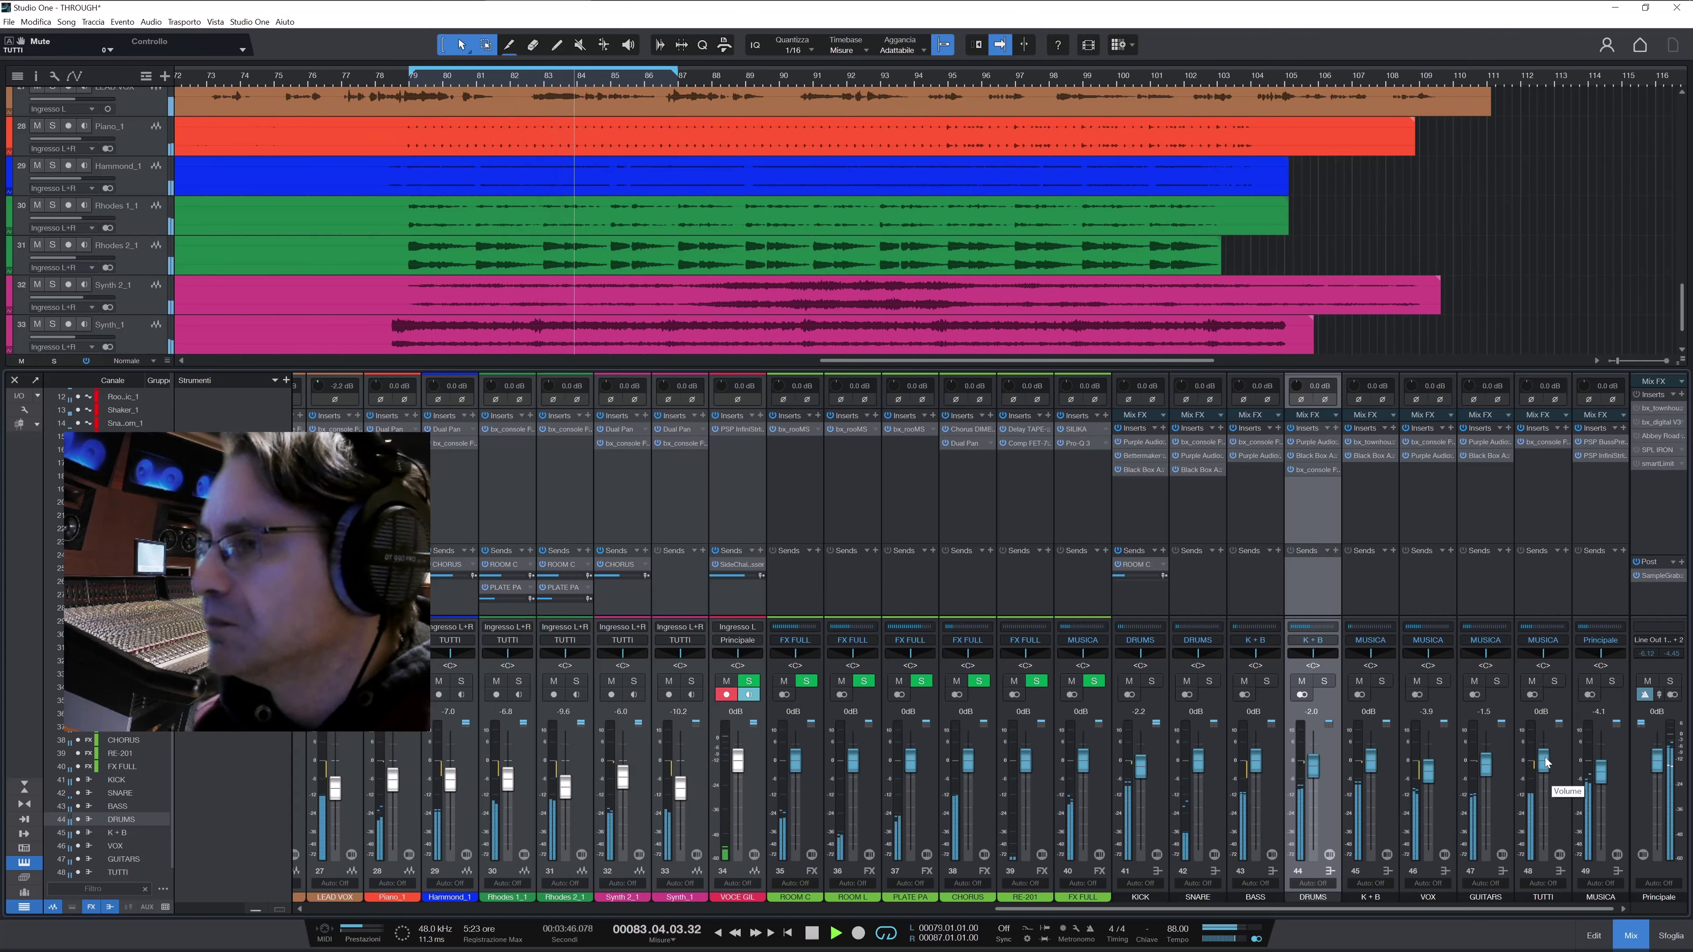
left_click_drag(1546, 762, 1547, 769)
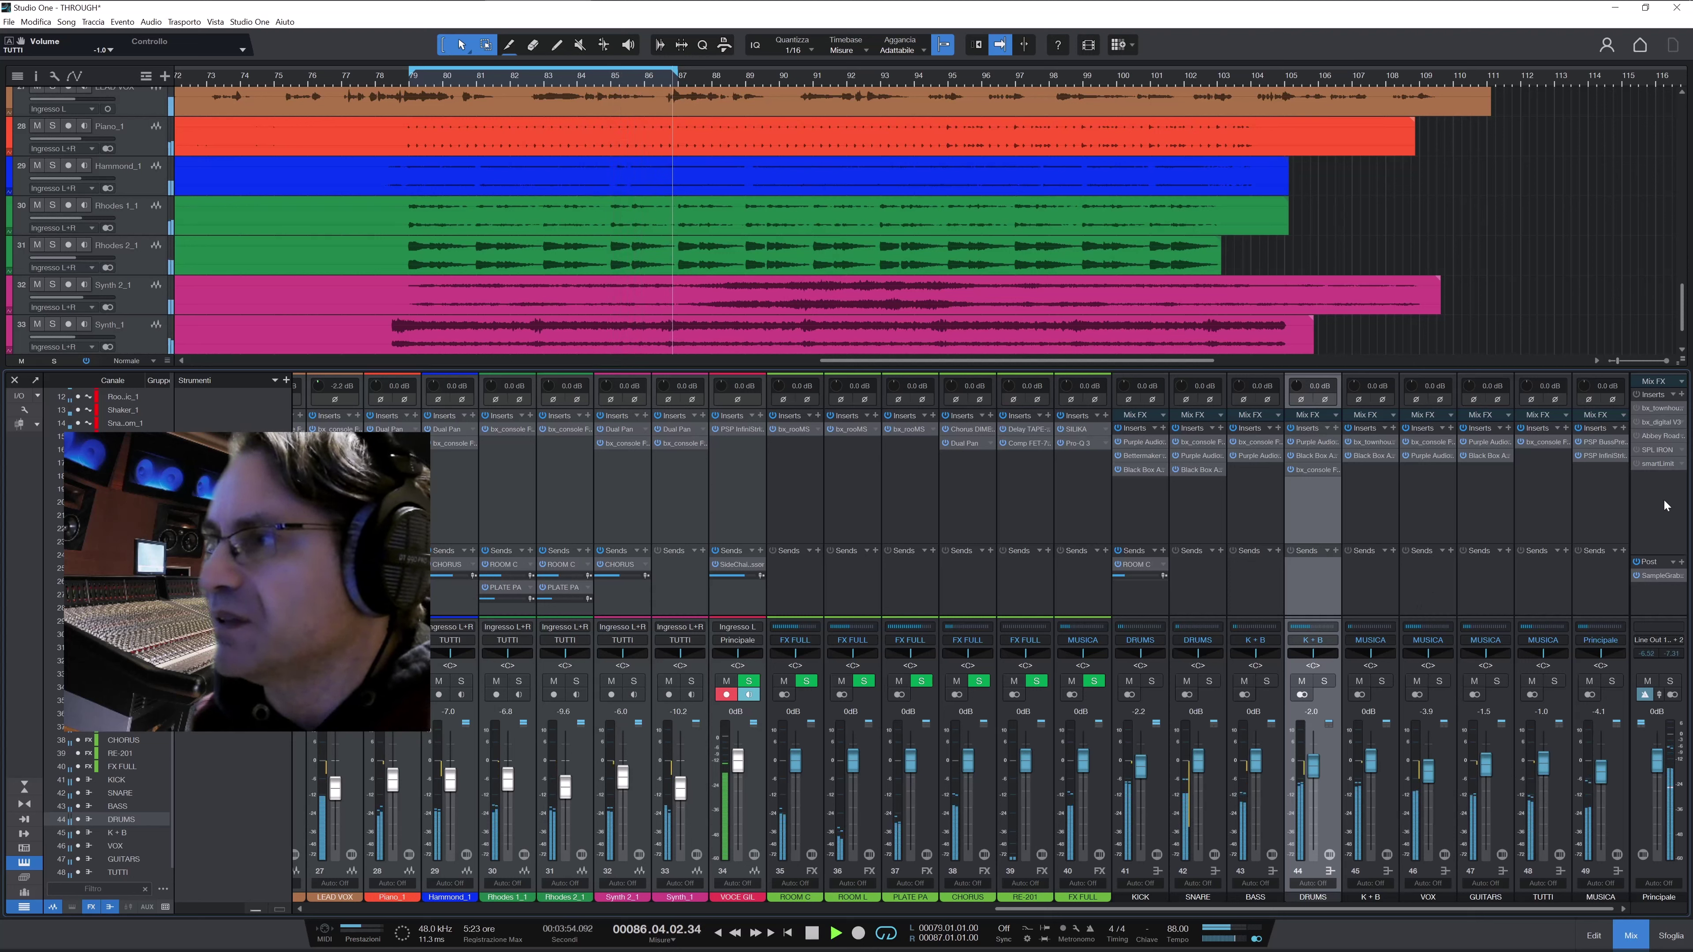
Activate the bx_townhouse Buss Compressor on the Principale output and compare the mix with it bypassed and engaged
left_click(1657, 408)
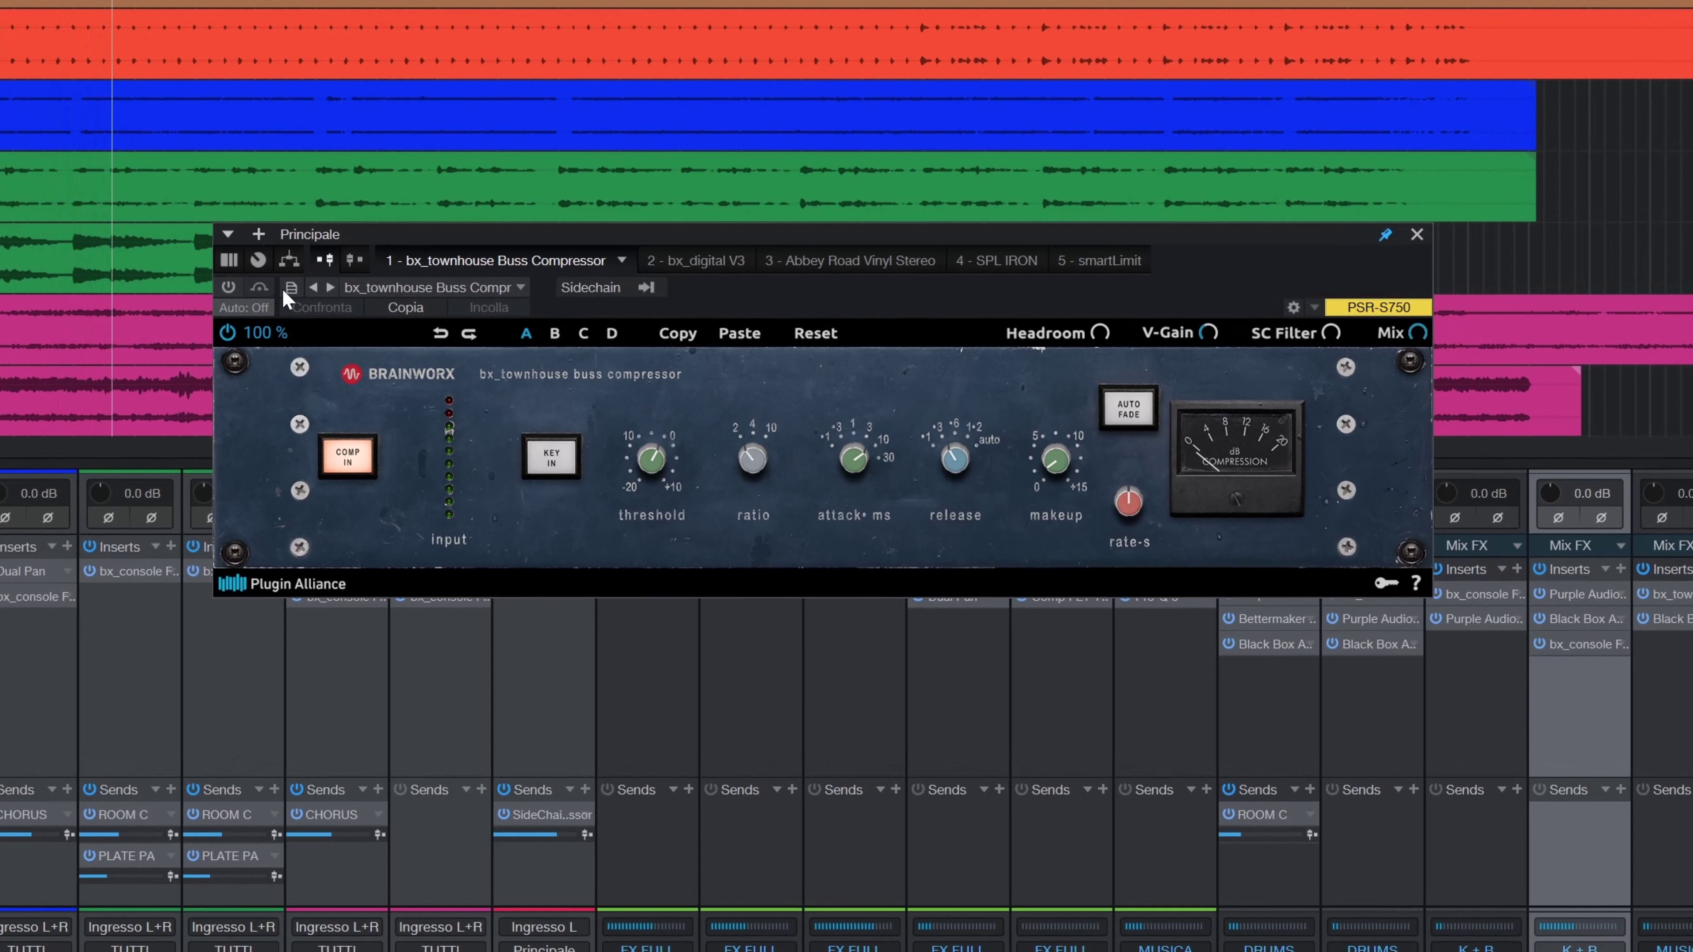
left_click(231, 288)
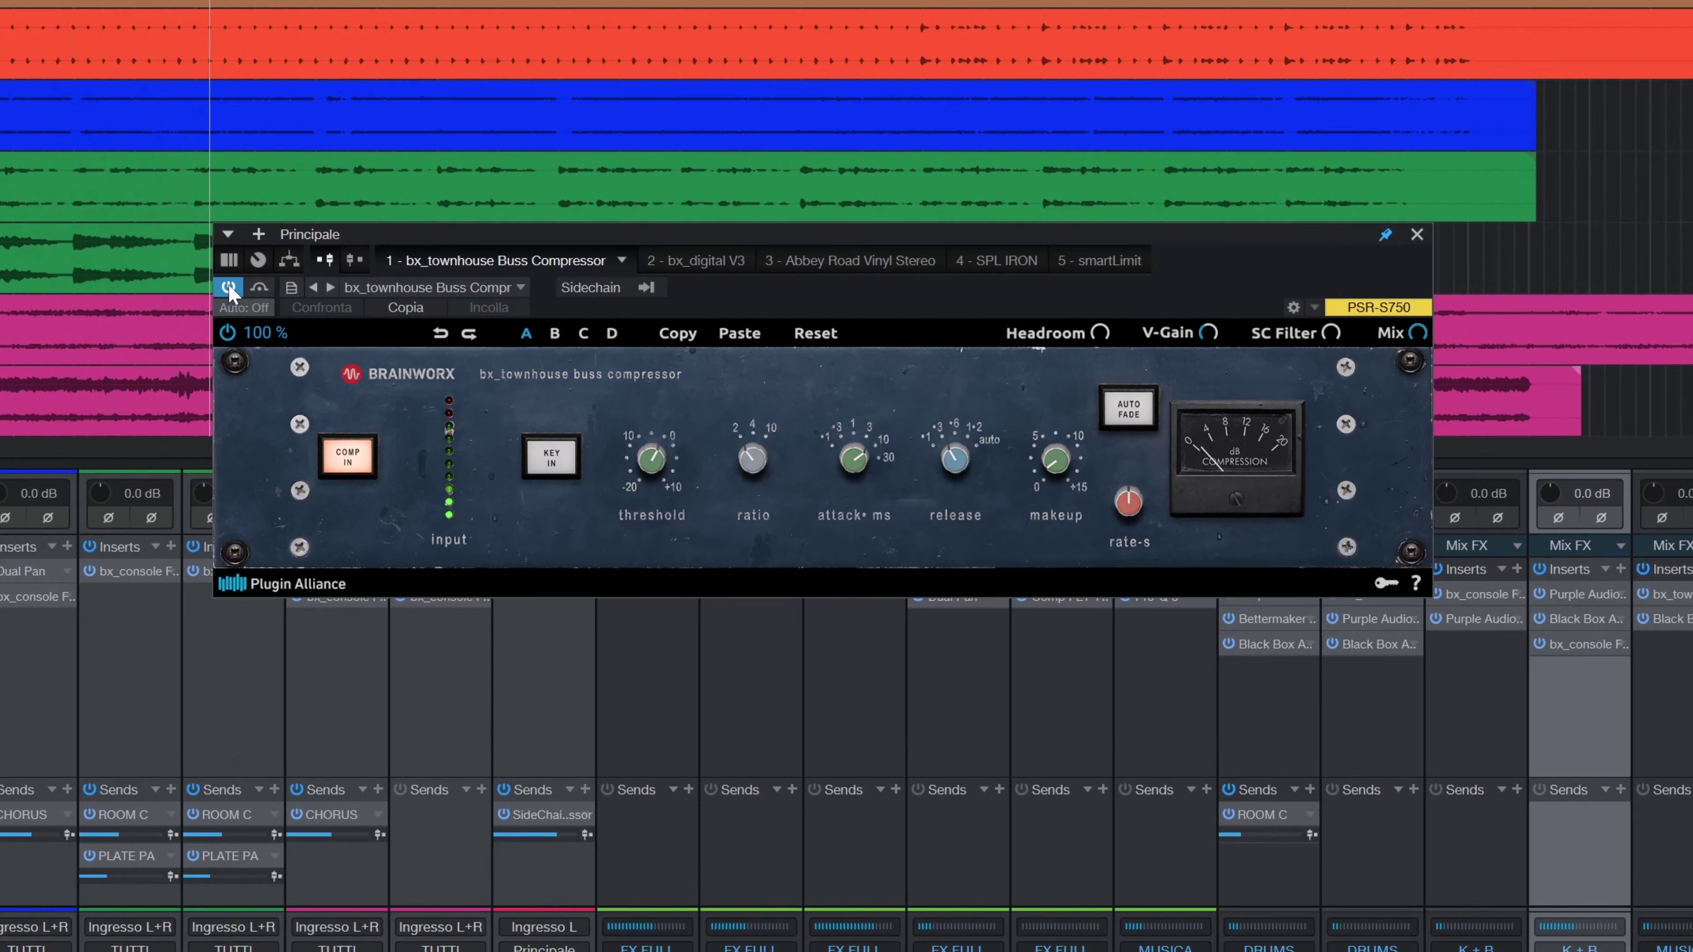
left_click(255, 288)
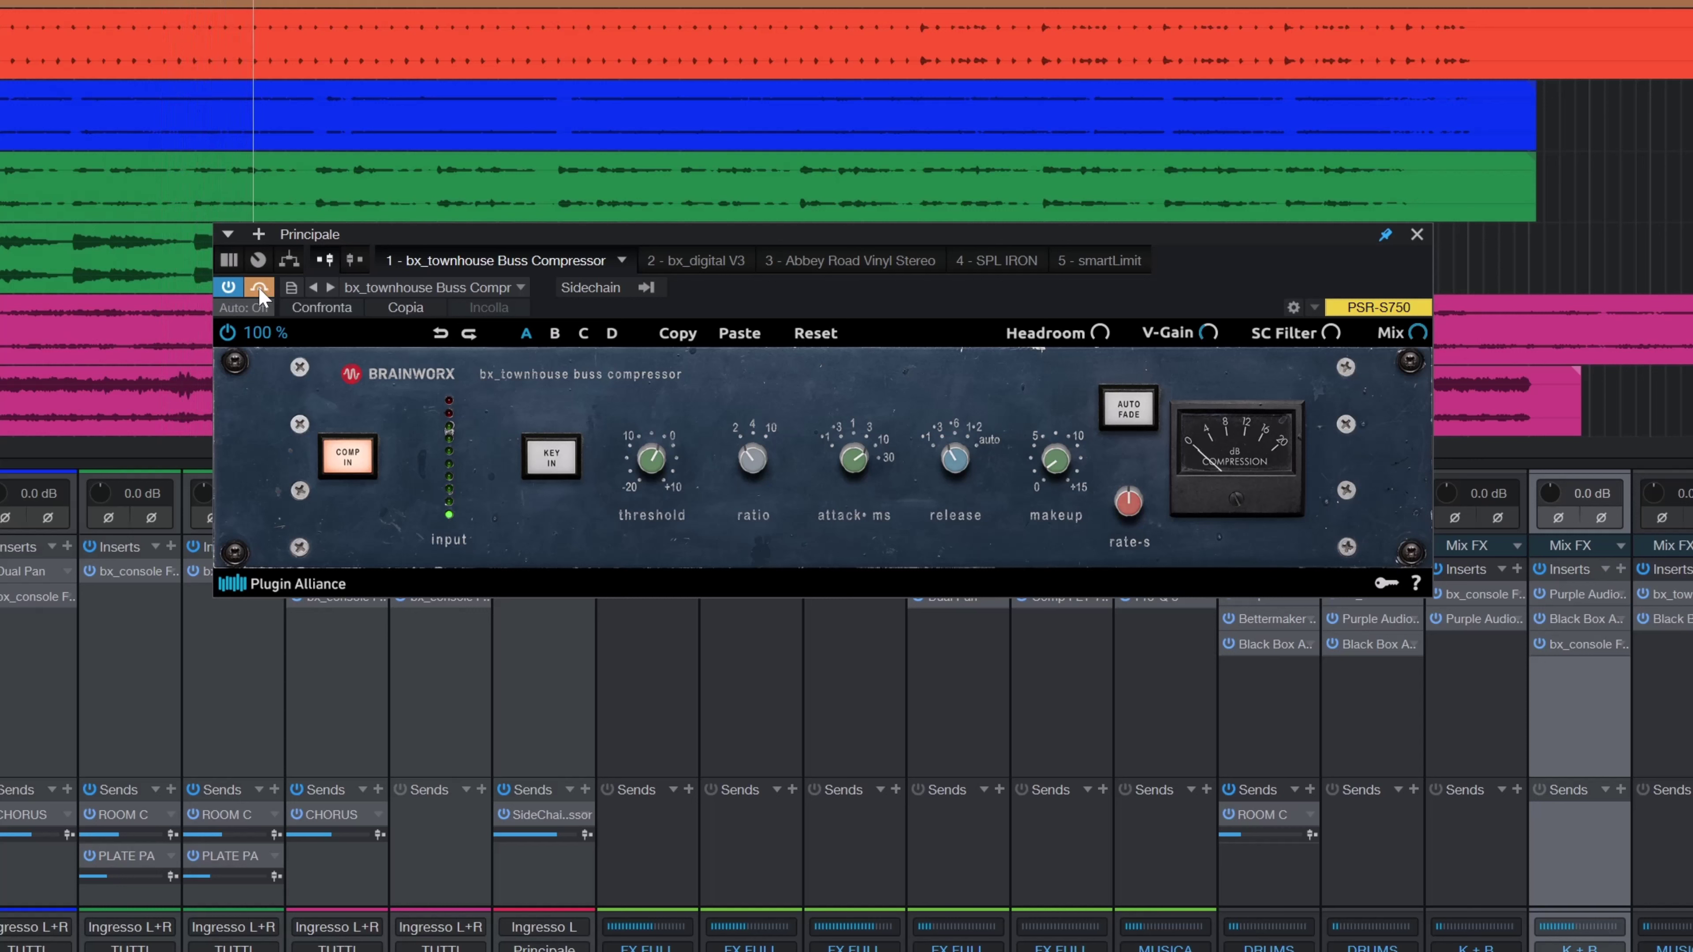
left_click(258, 288)
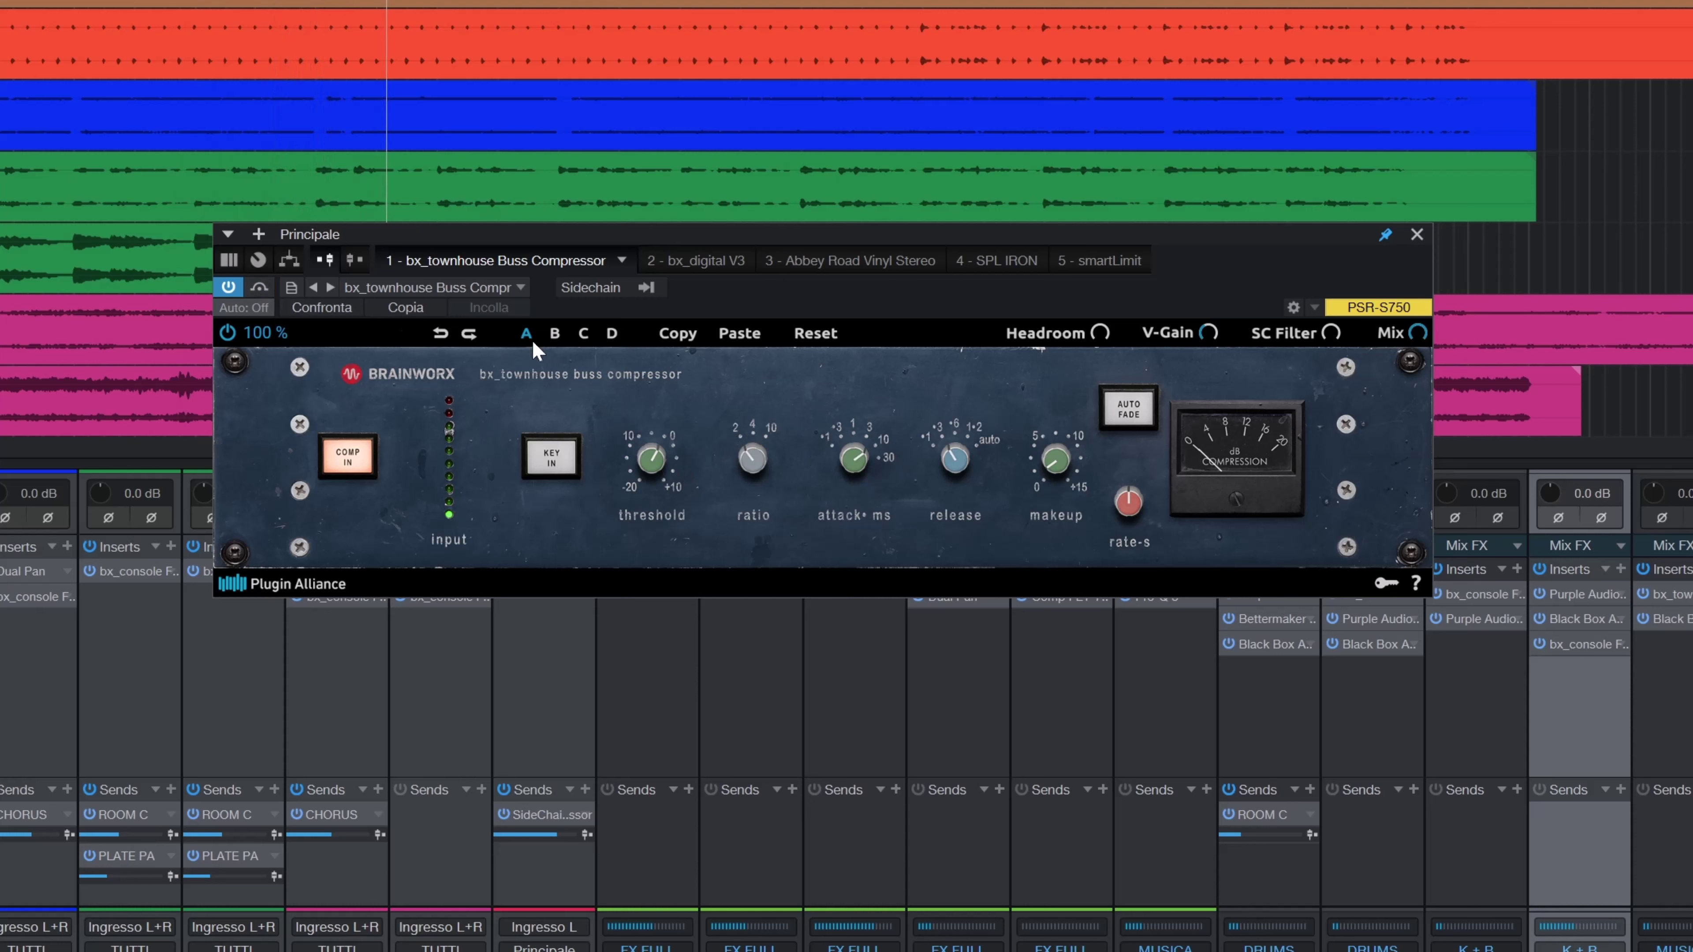
left_click(261, 288)
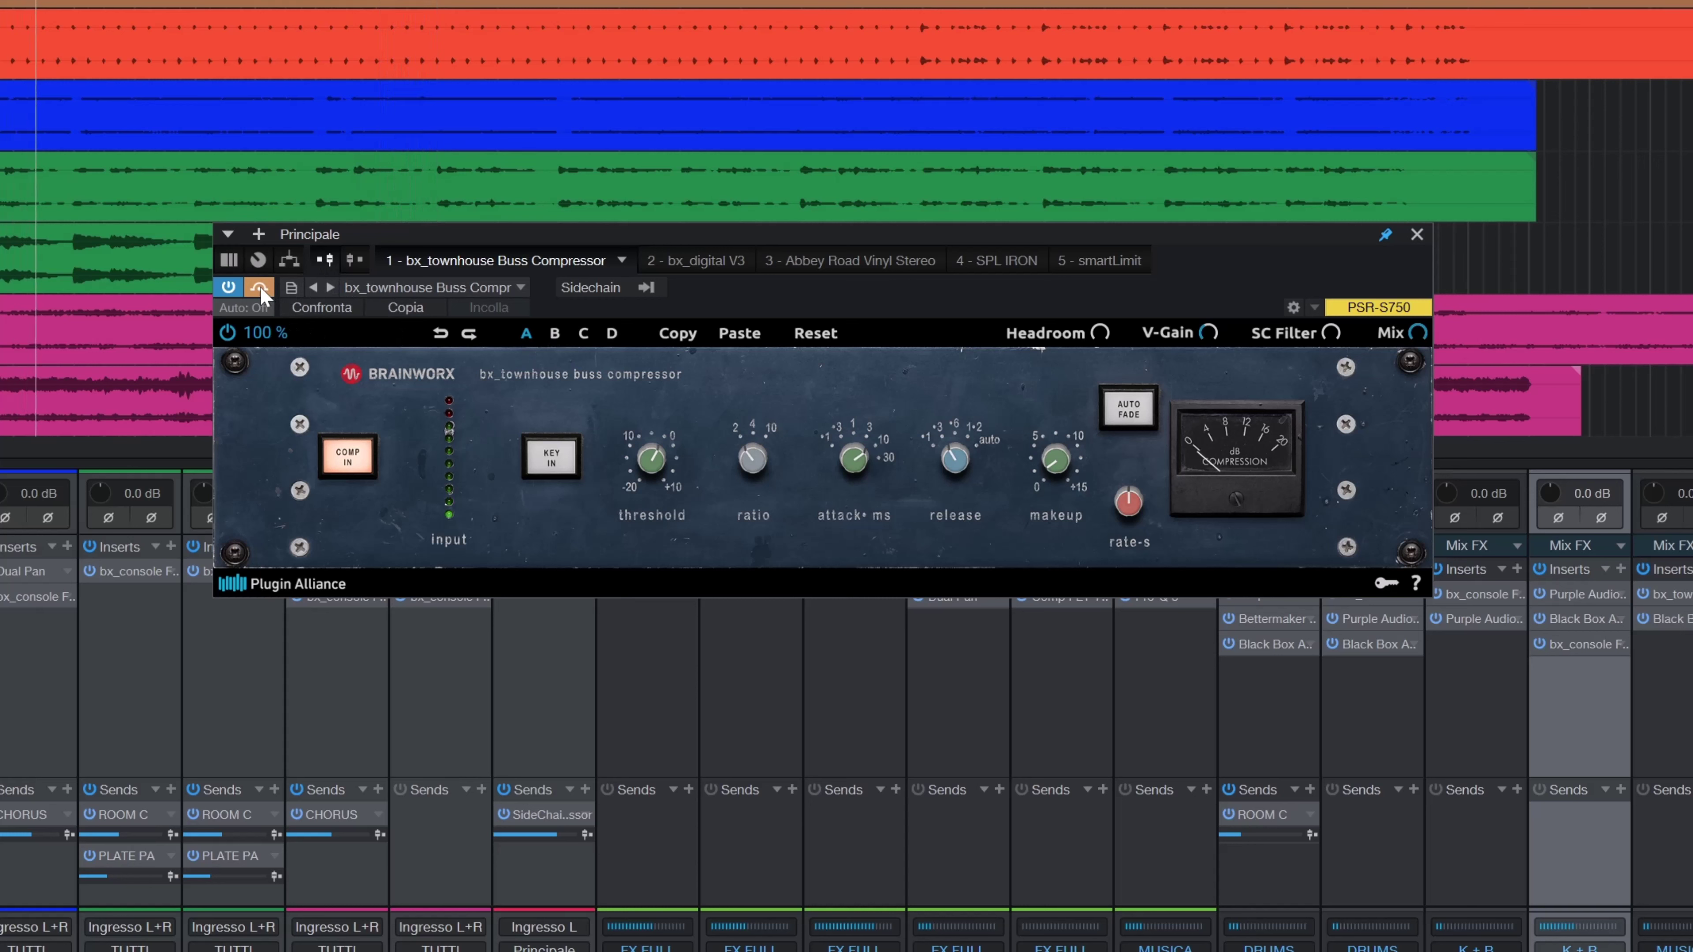
left_click(260, 287)
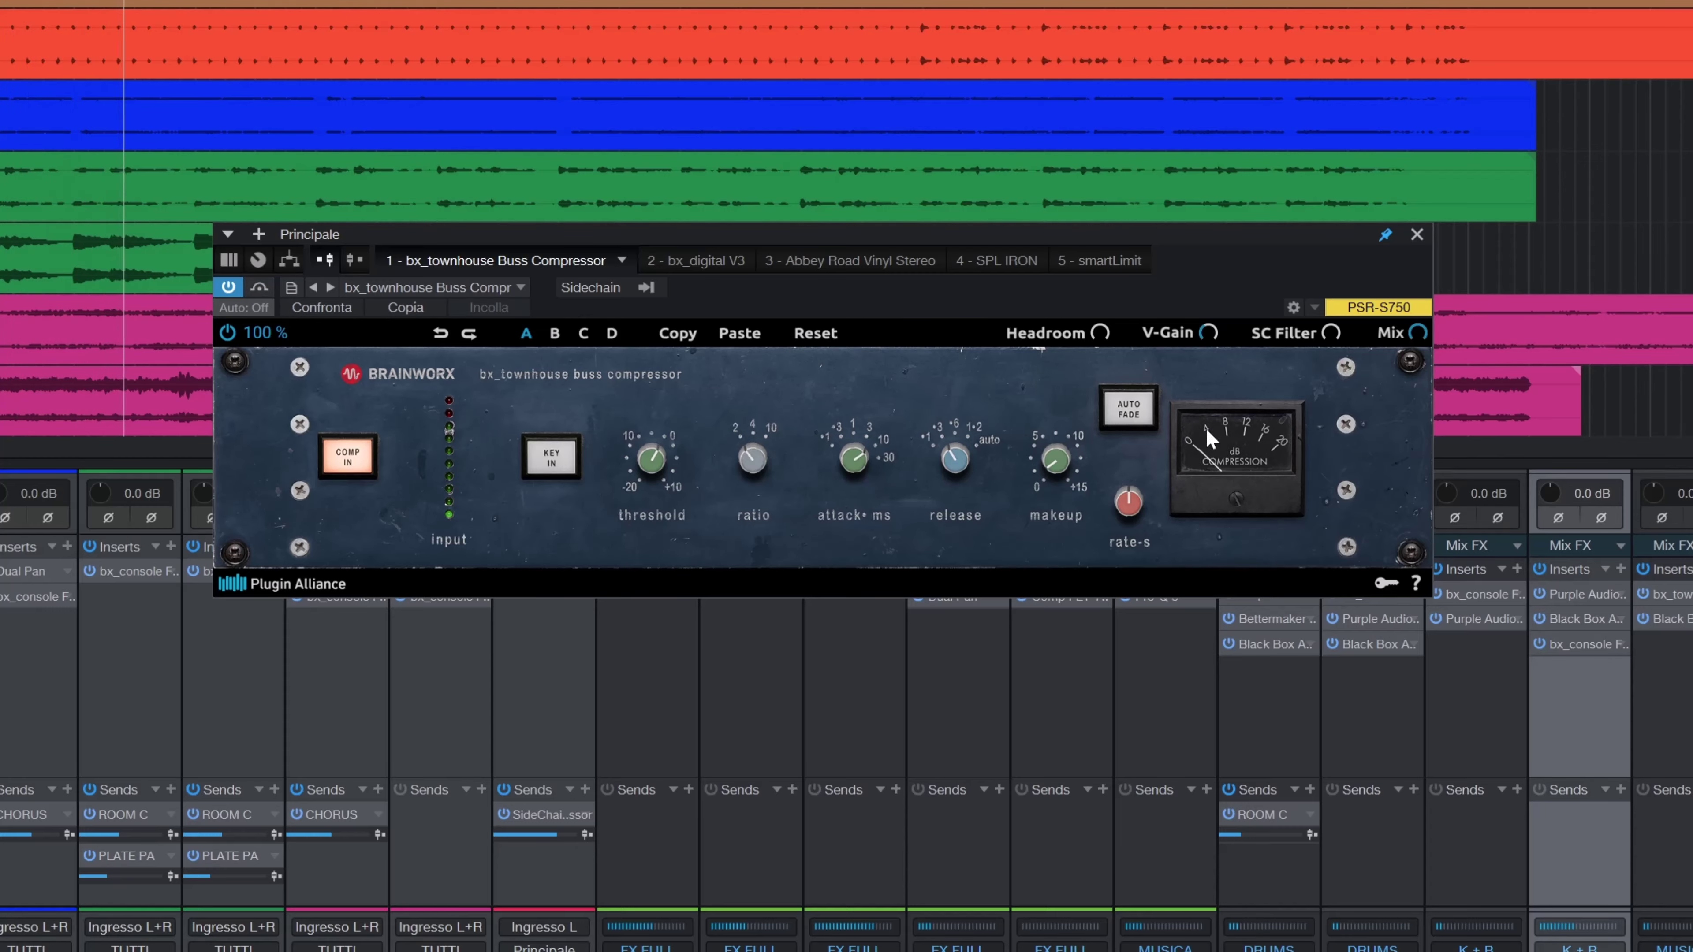
left_click(1416, 234)
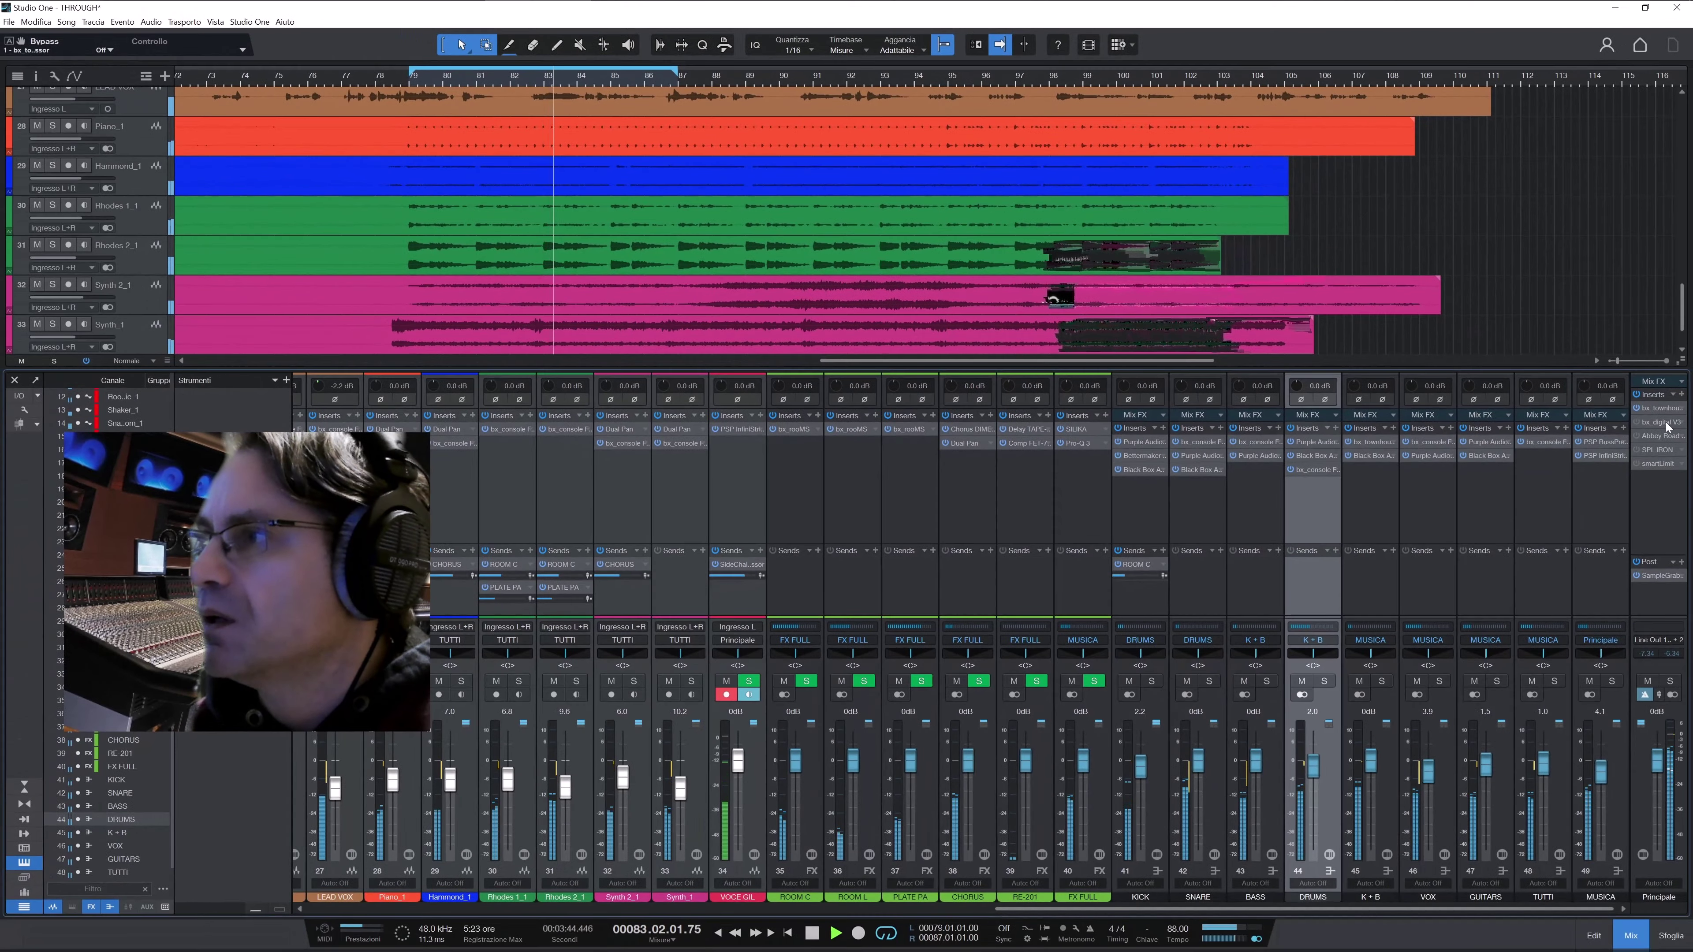
Activate the bx_digital V3 equalizer on the Principale output and audition its Stereo-Section bands from LF to HF
left_click(1662, 422)
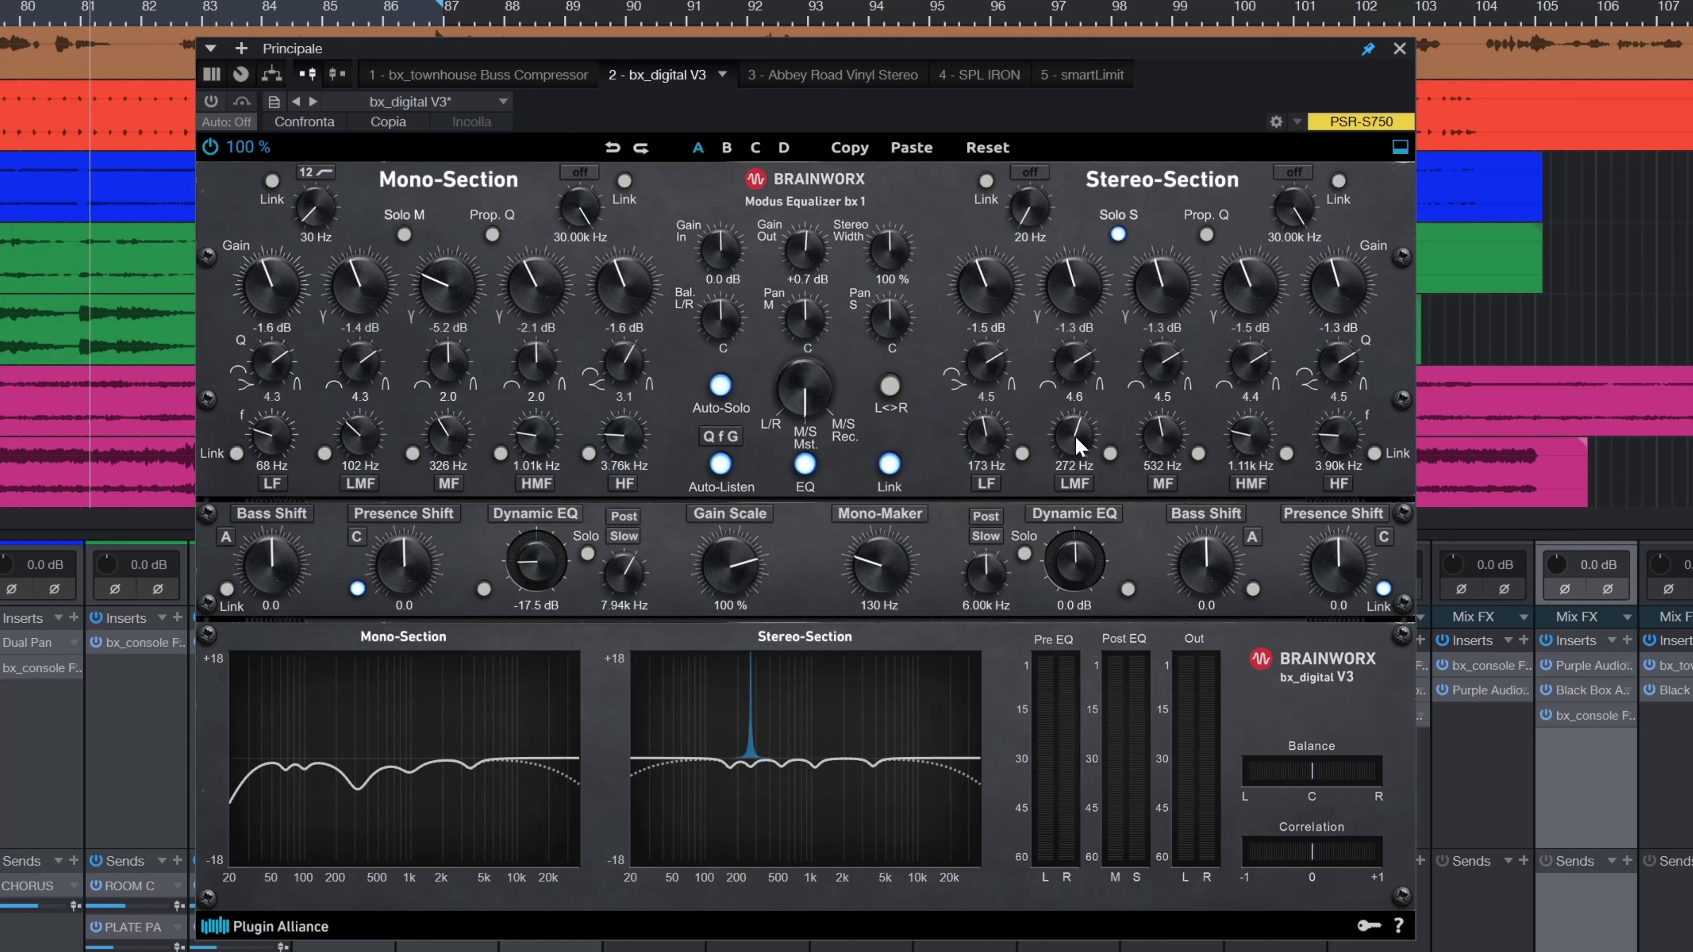
left_click(212, 102)
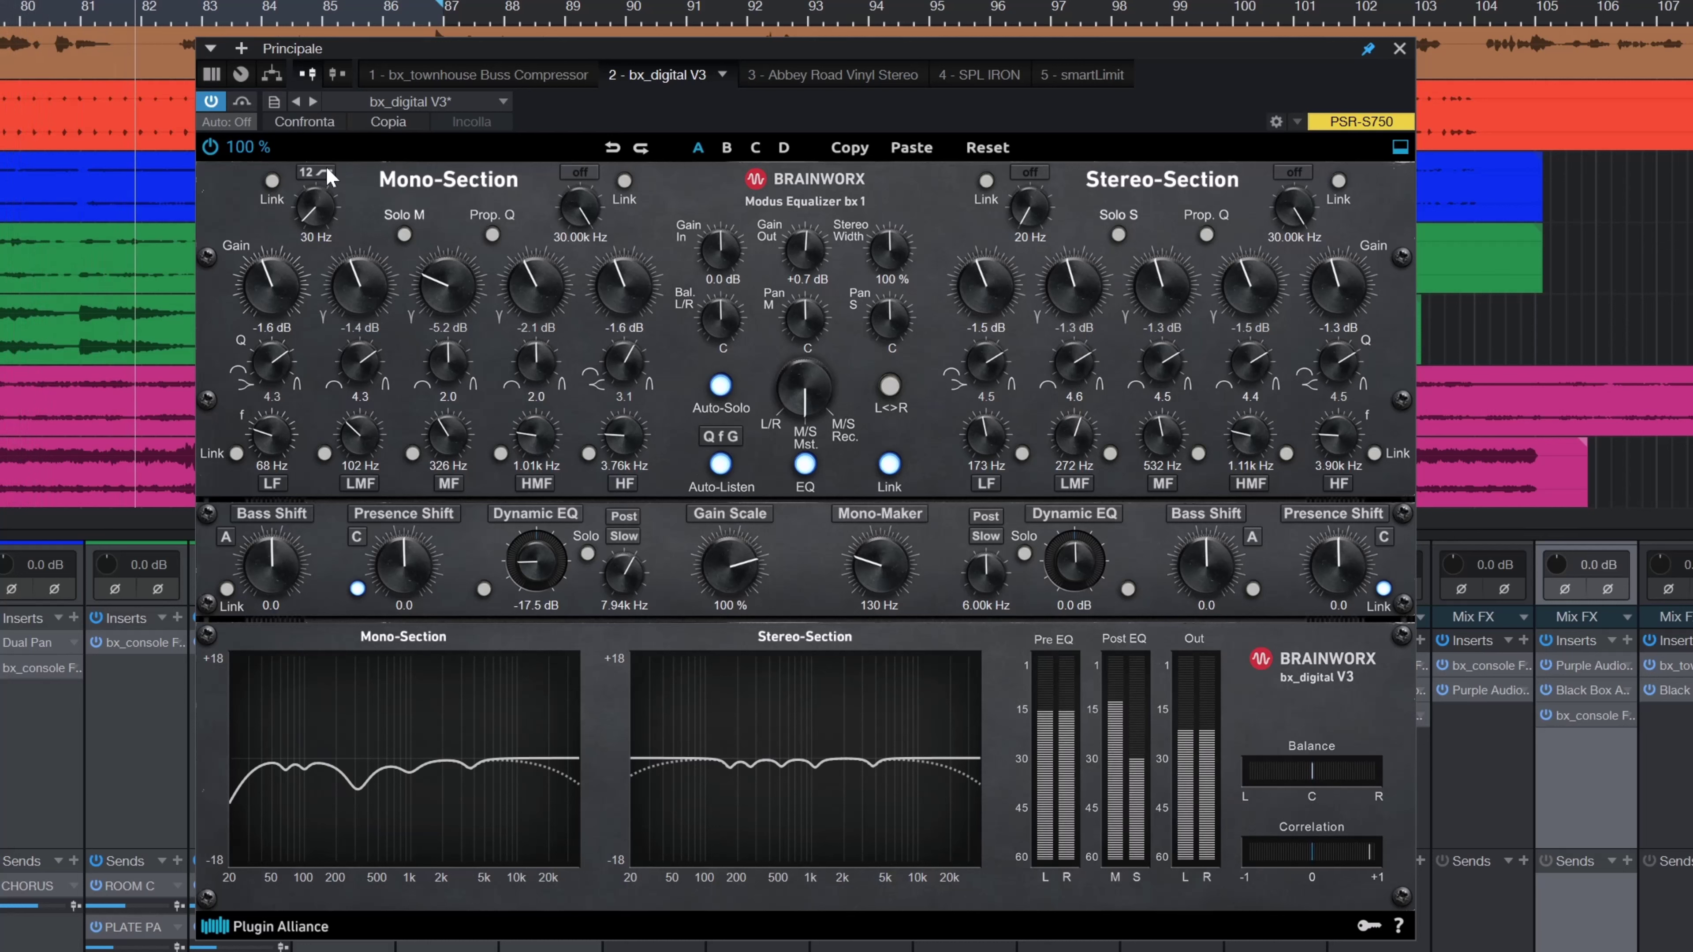
left_click(984, 429)
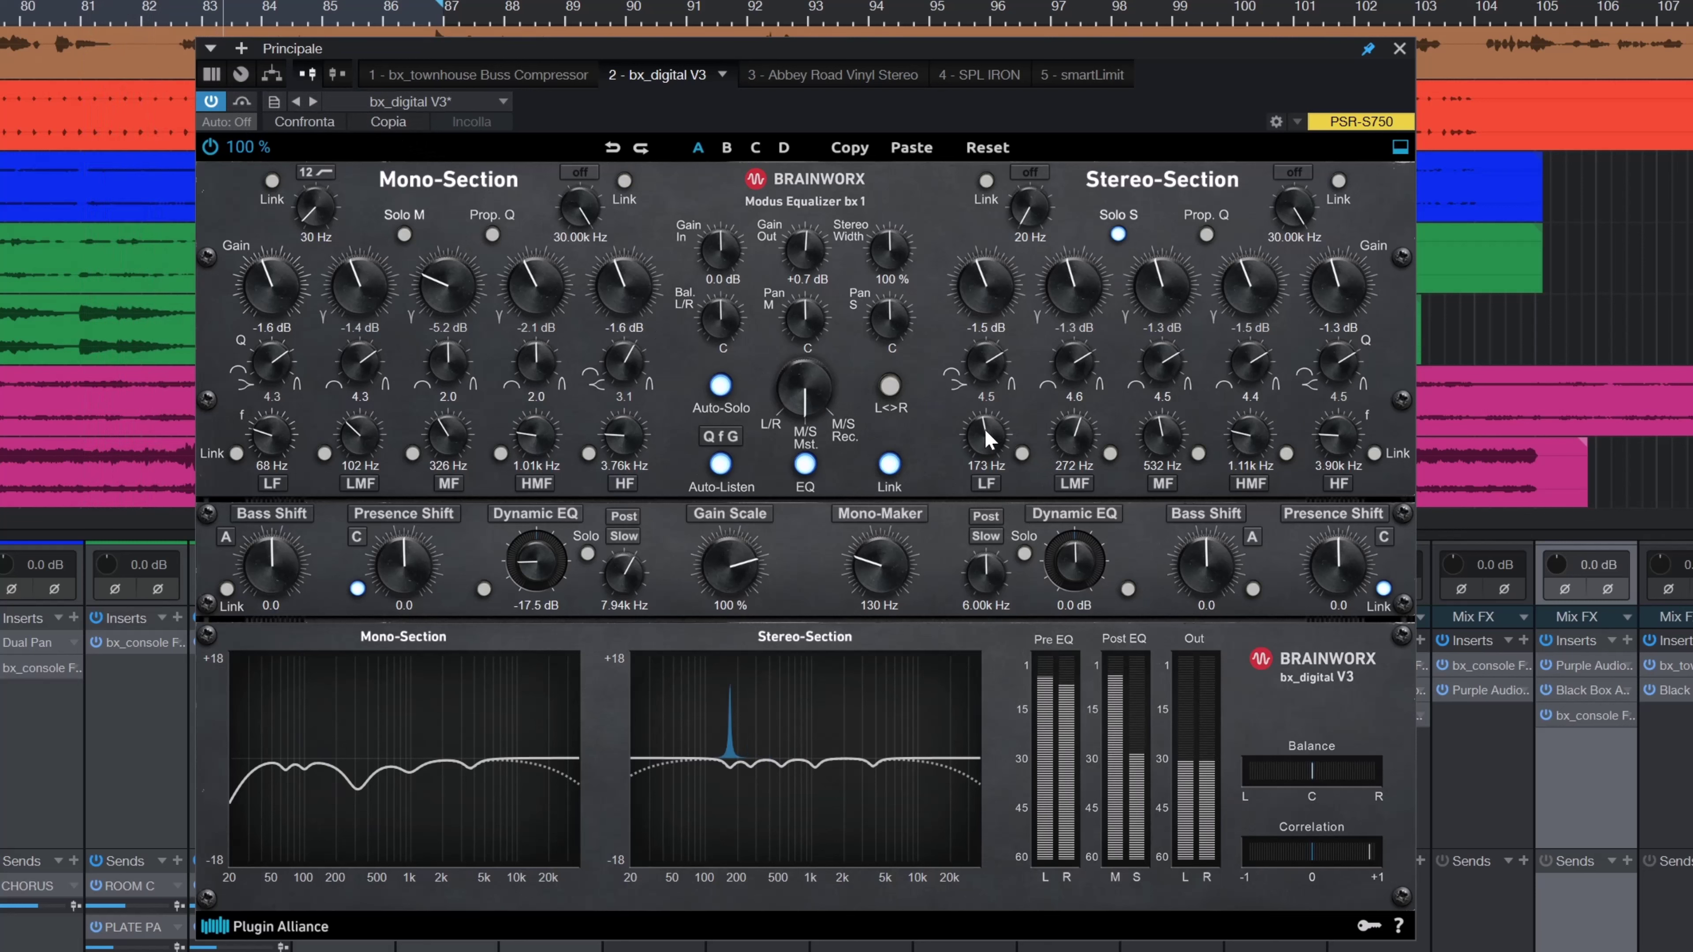
left_click(1077, 440)
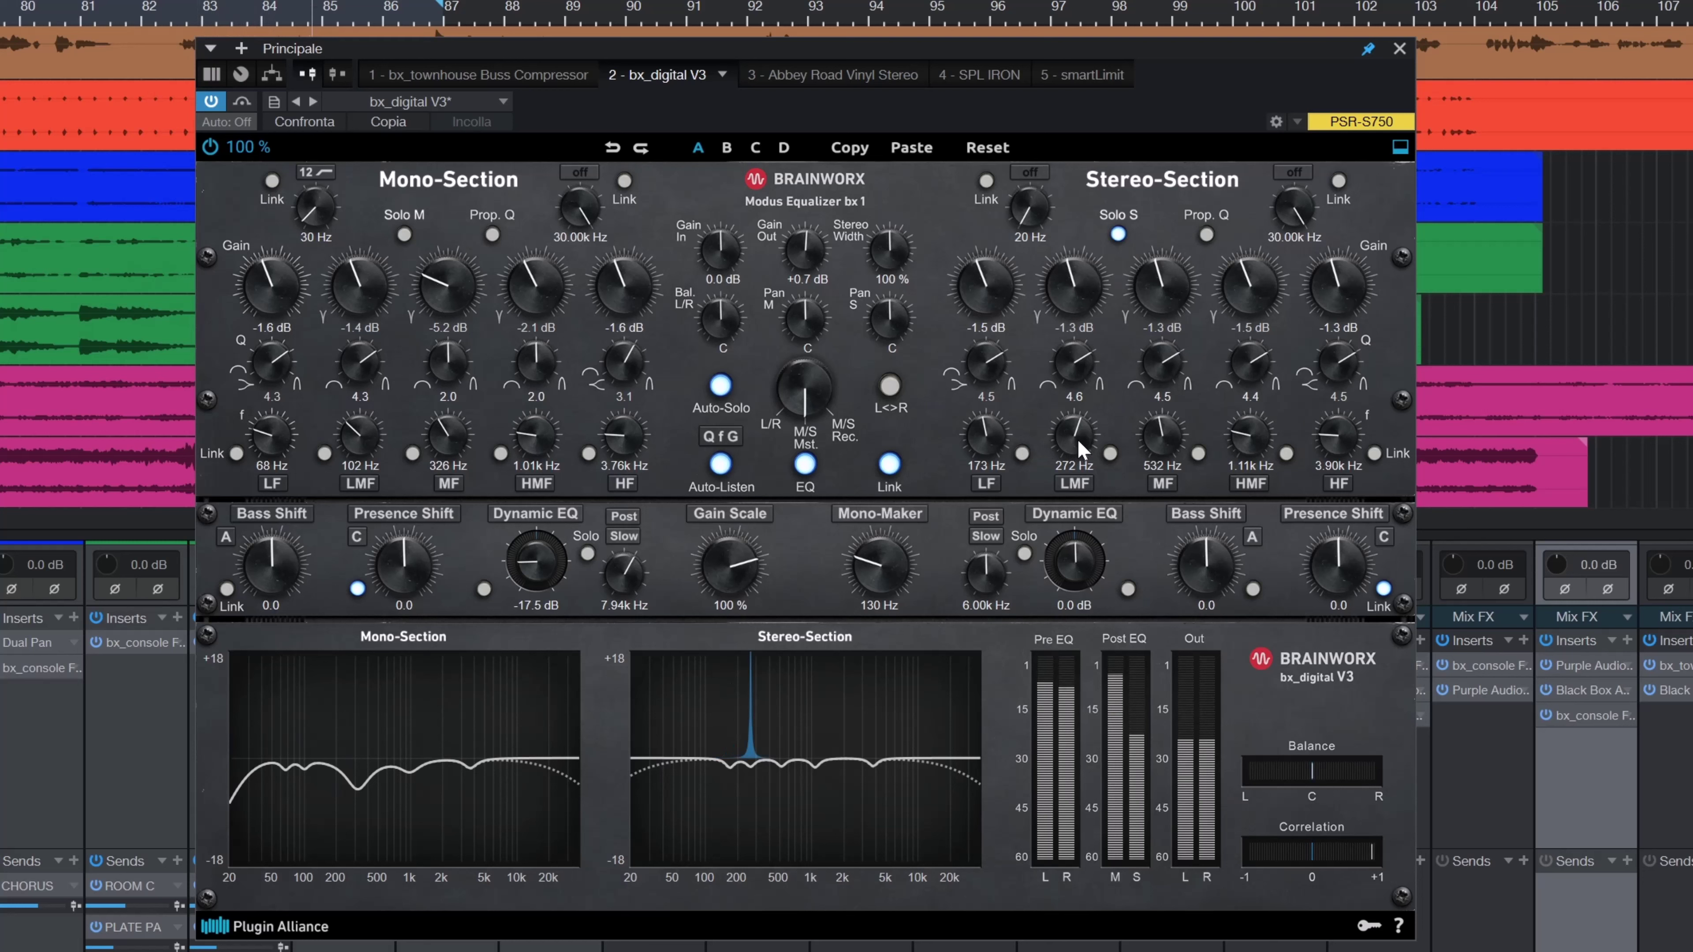
left_click(1077, 439)
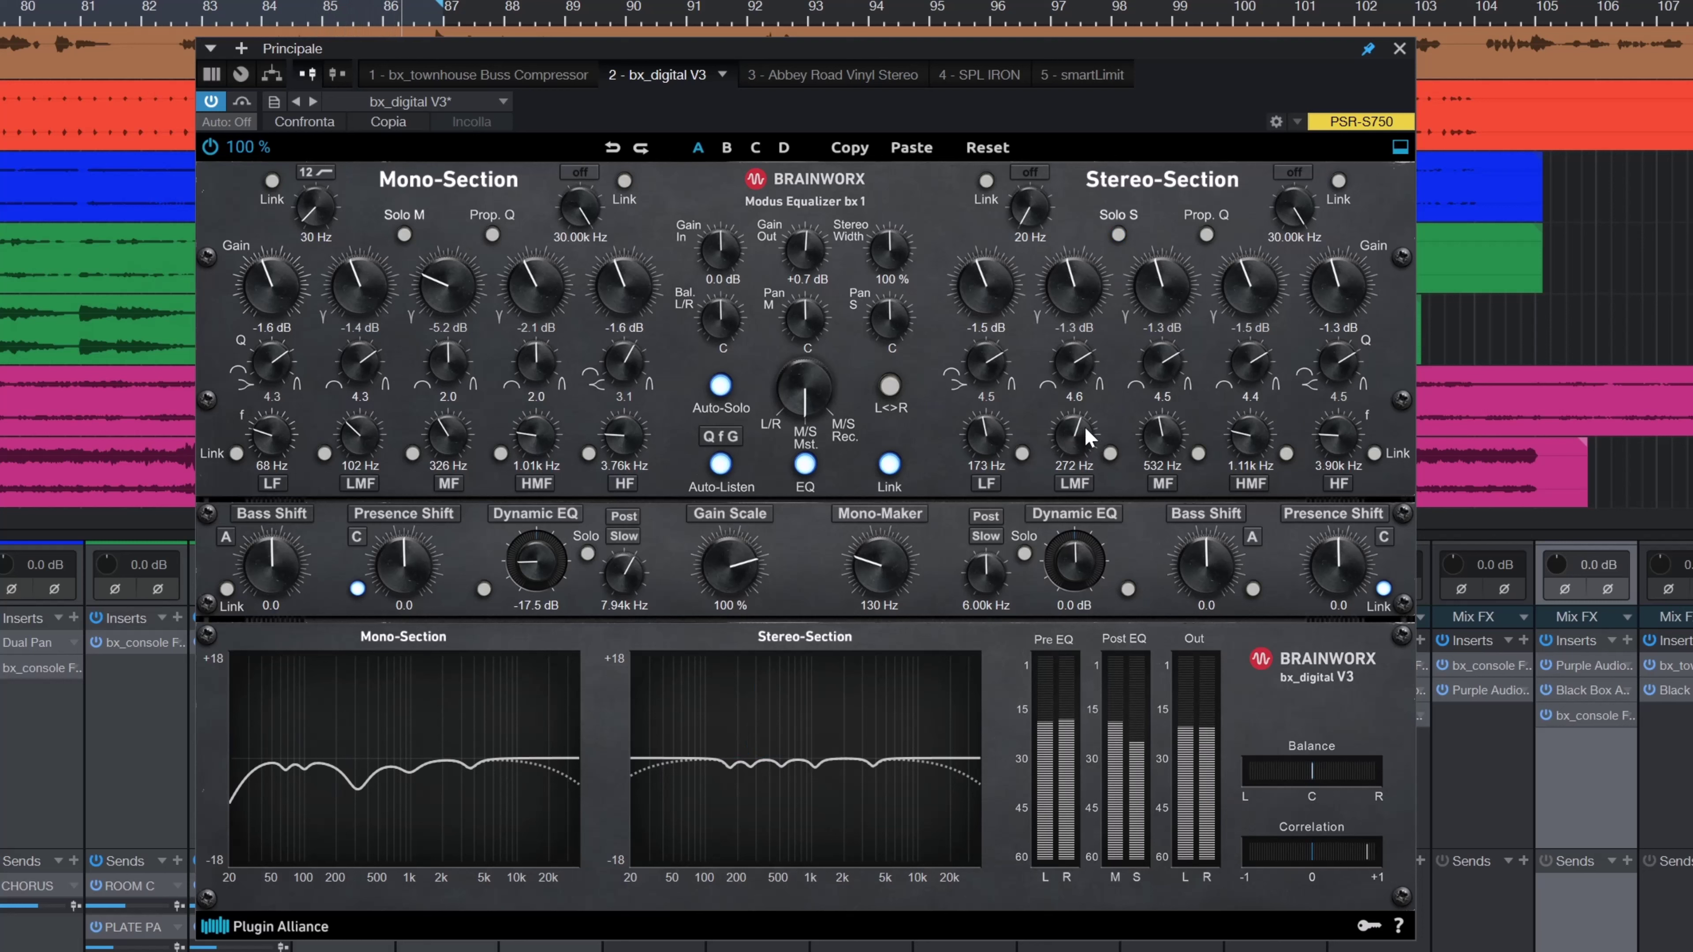
left_click(1161, 438)
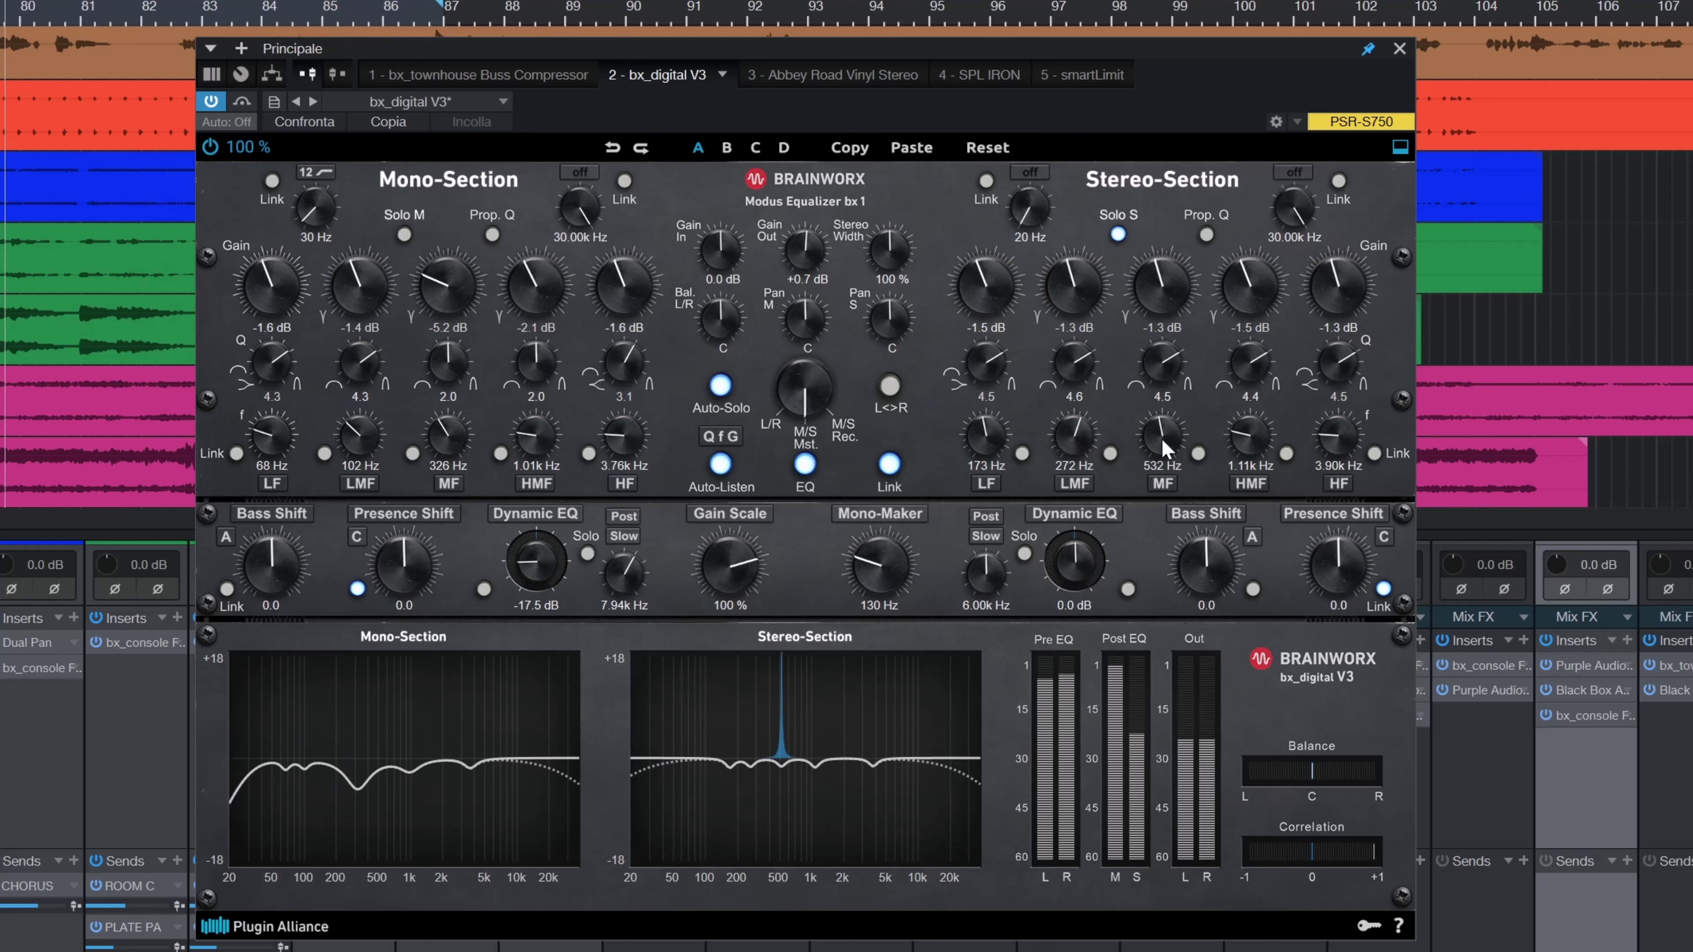
left_click(1161, 439)
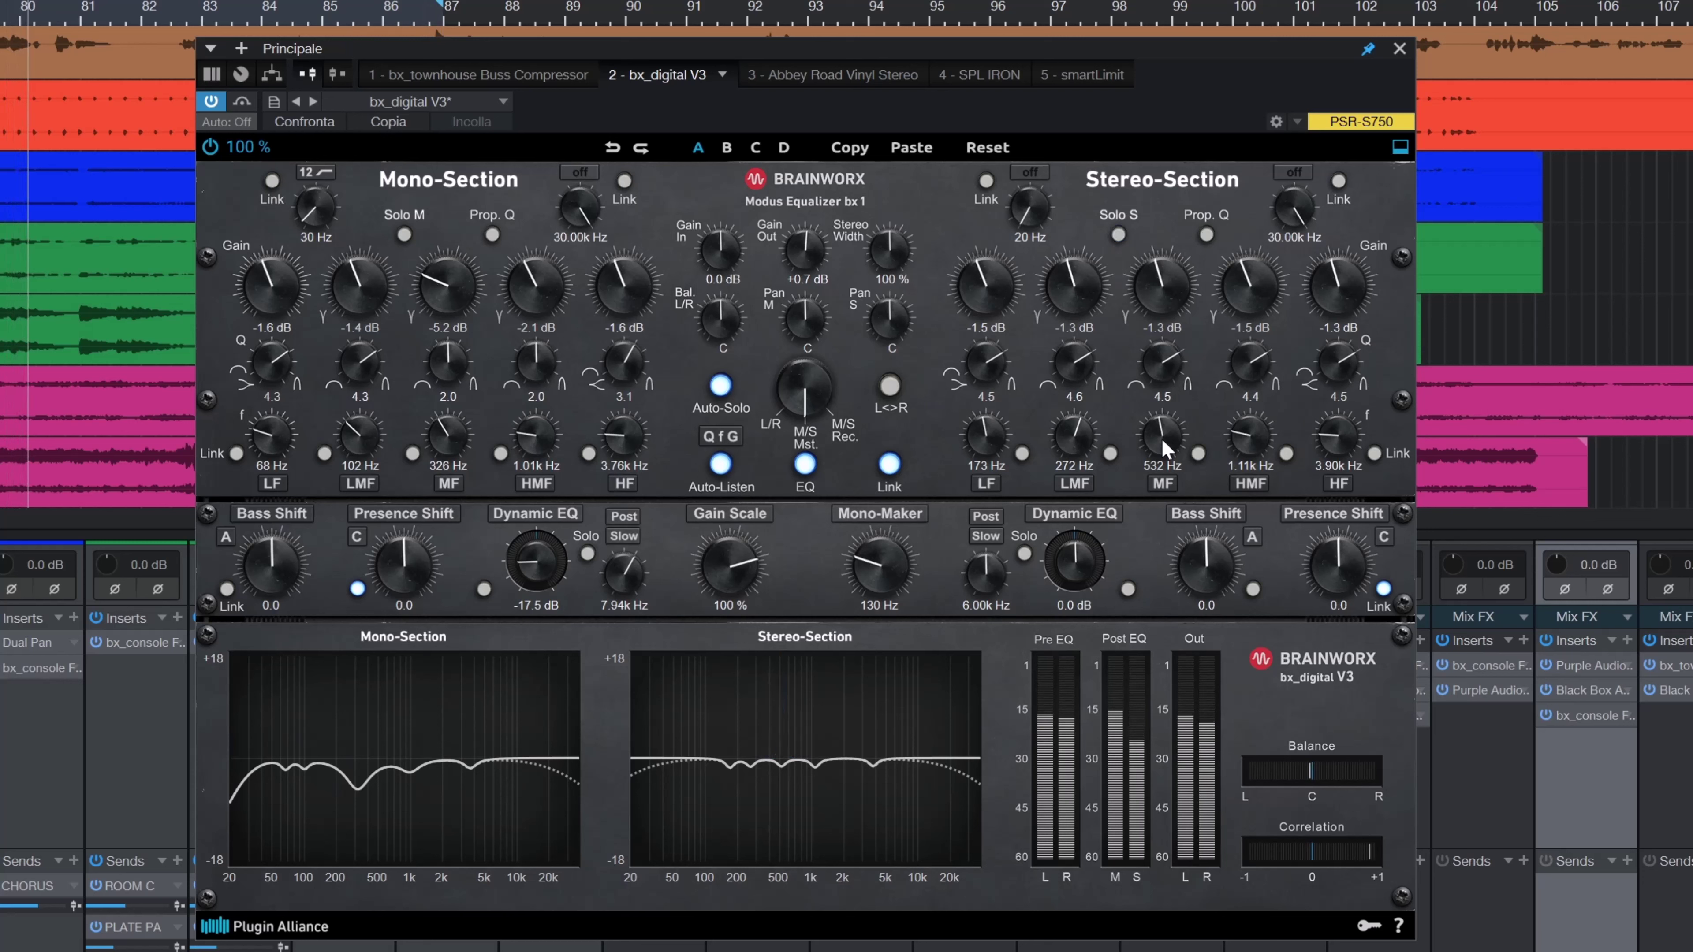
left_click(1255, 438)
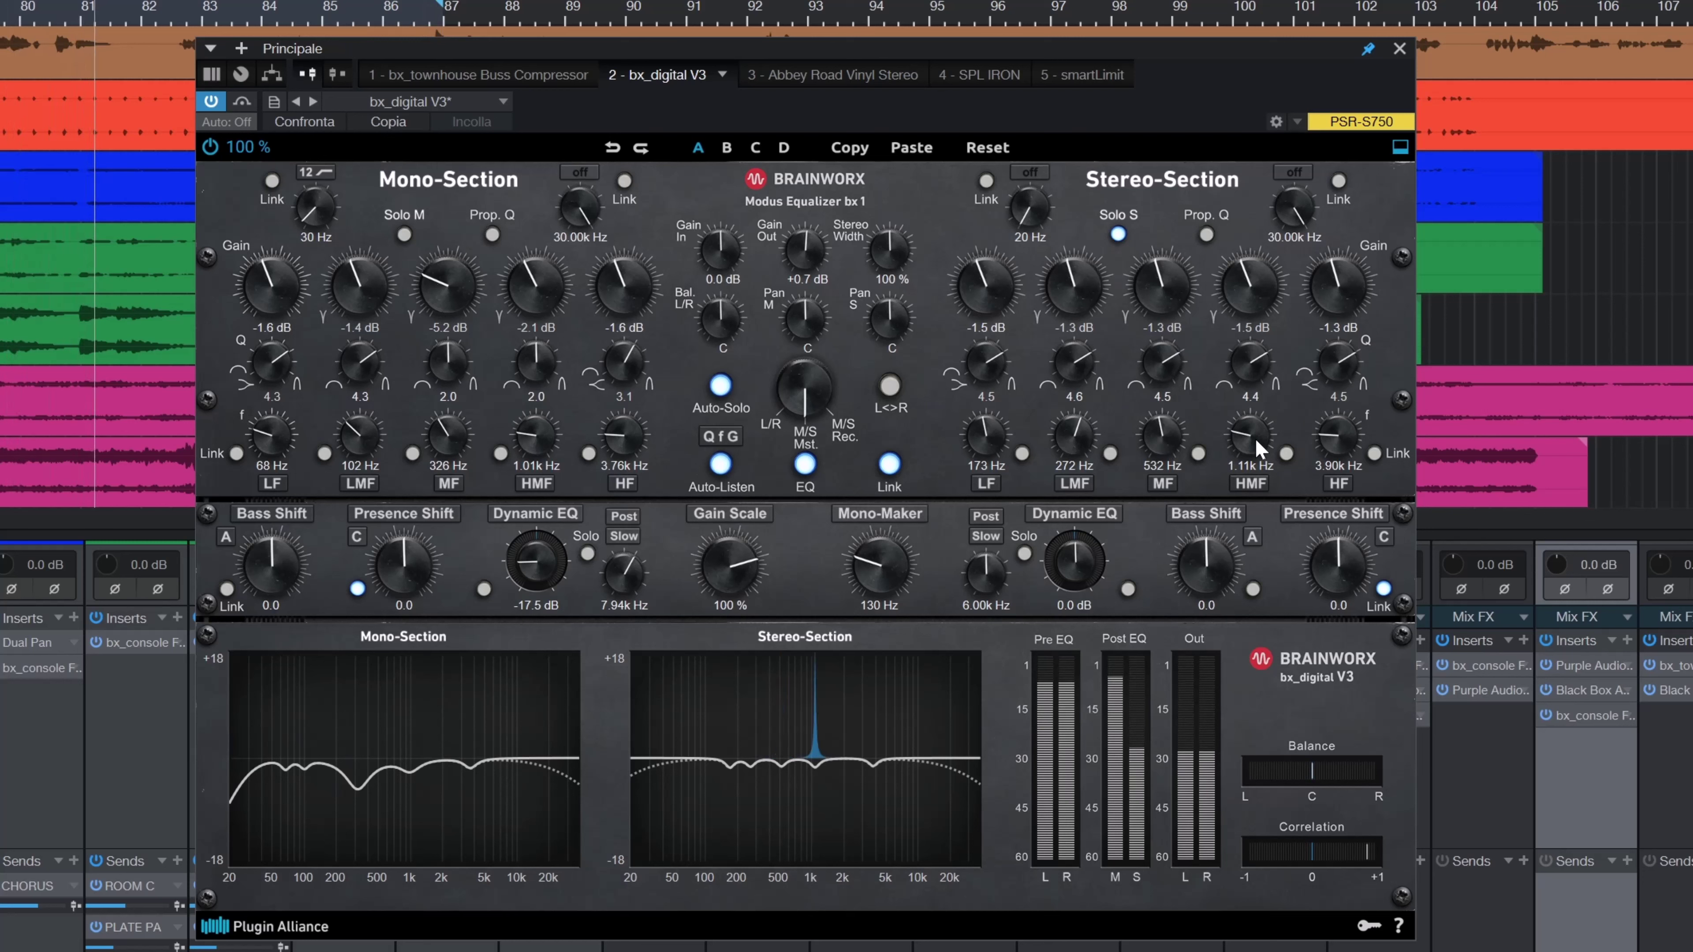
left_click(1255, 438)
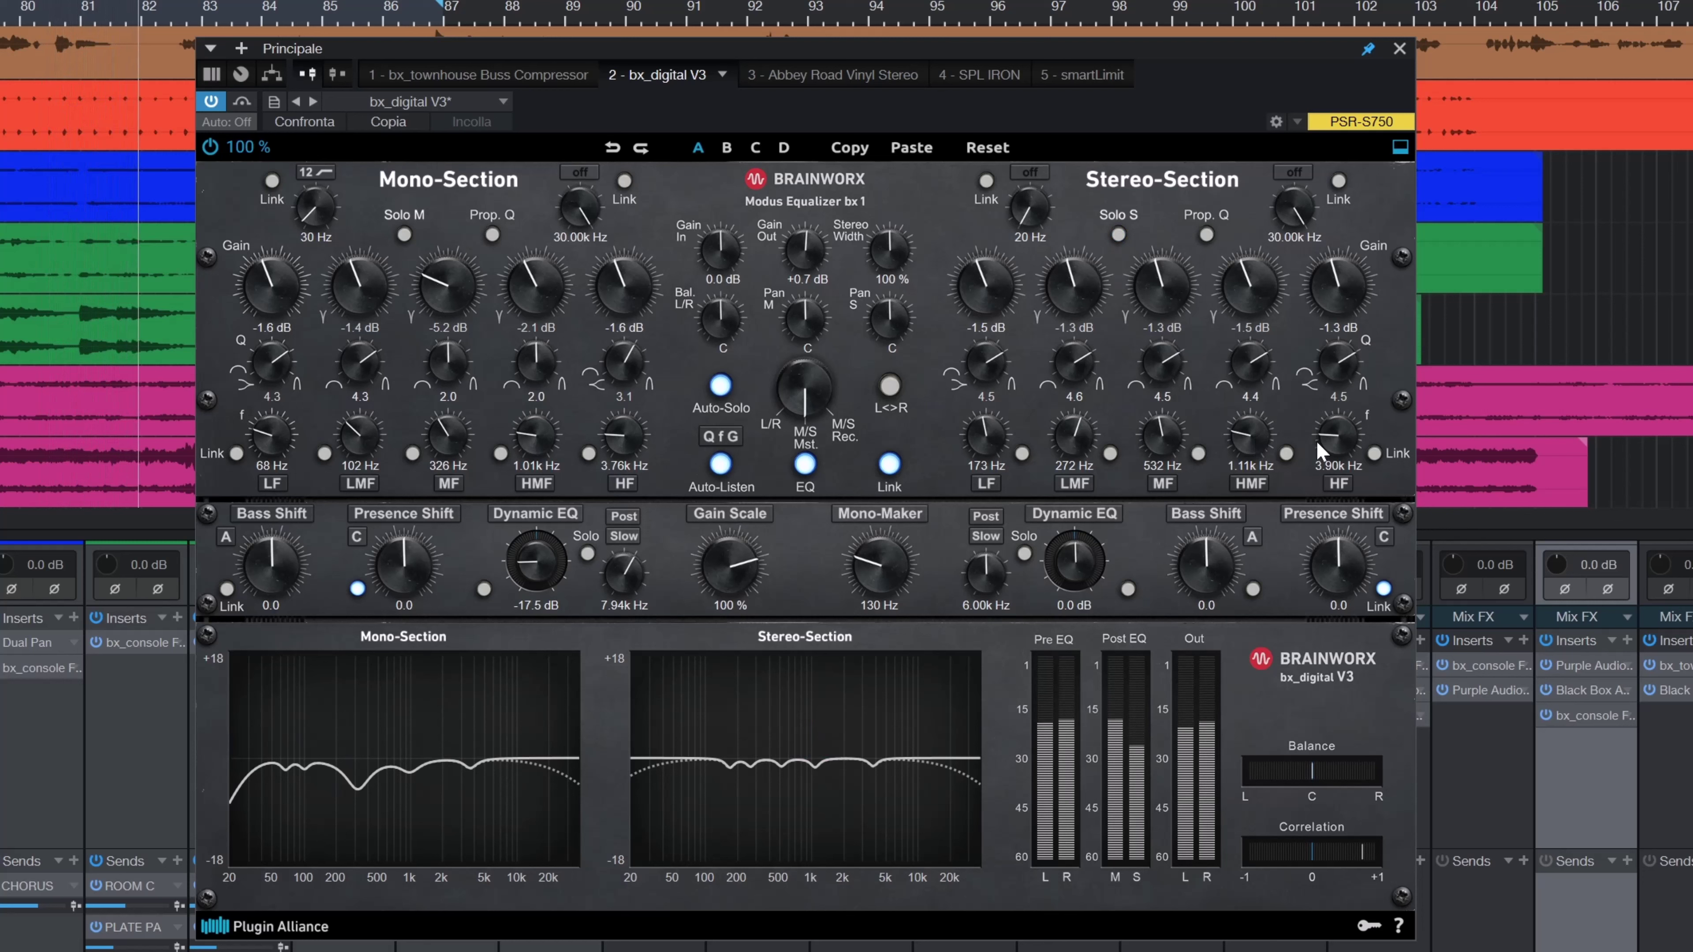
left_click(1338, 435)
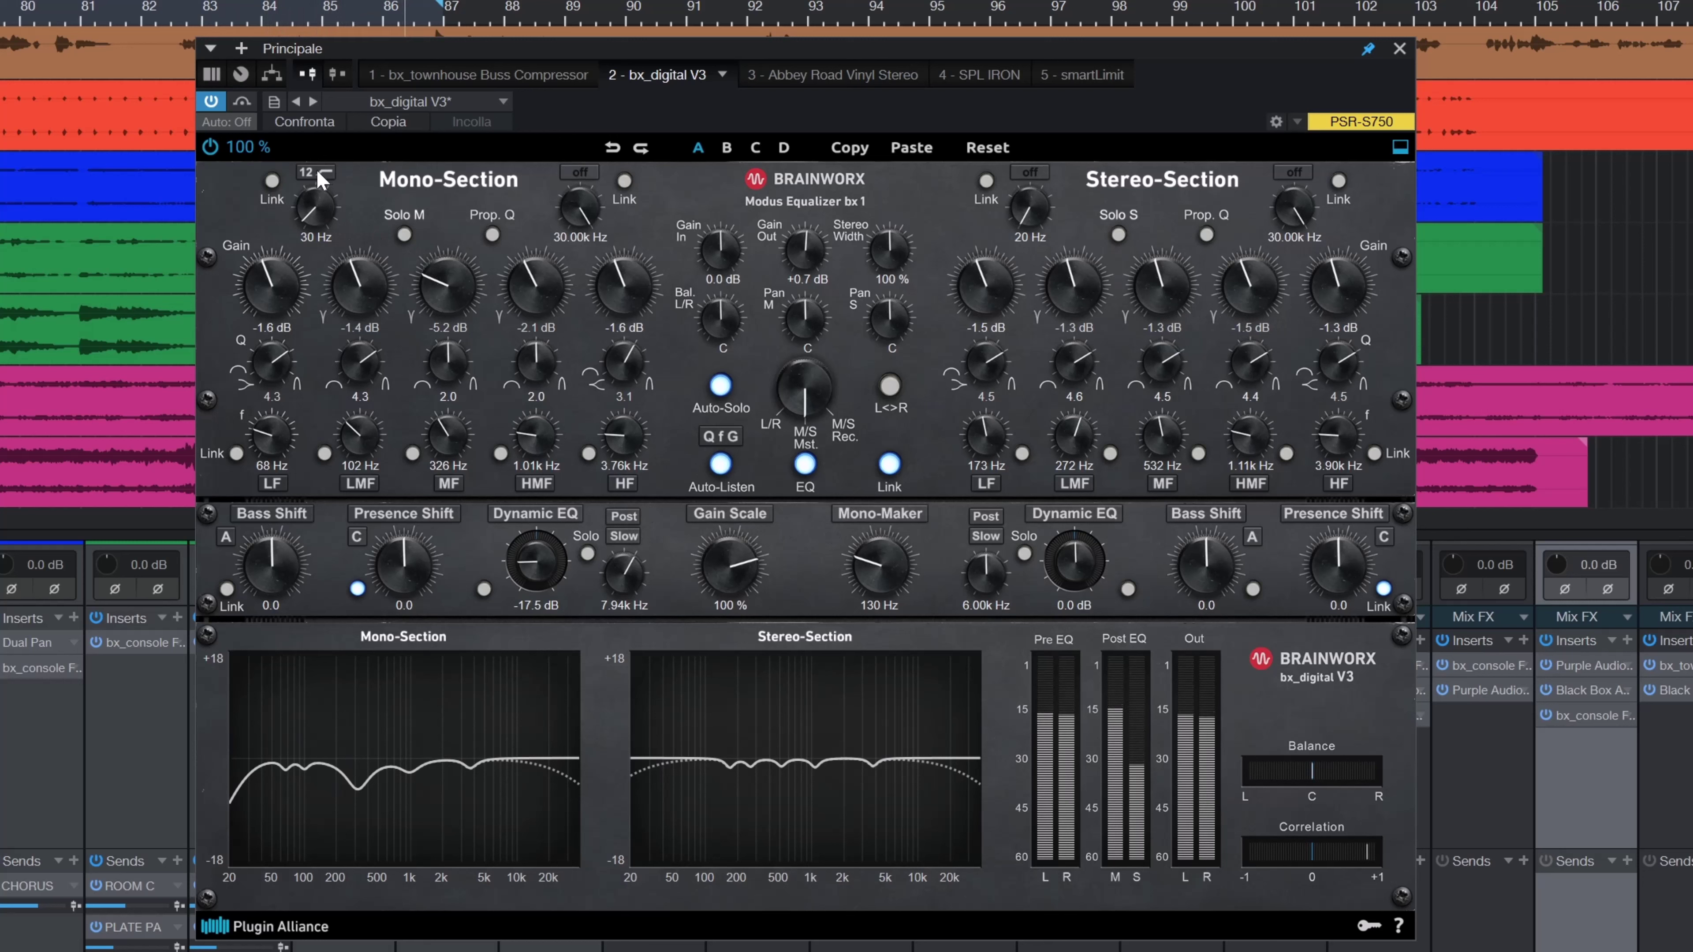
Audition the Mono-Section bands of bx_digital V3 one by one, from LF to HF
left_click(268, 434)
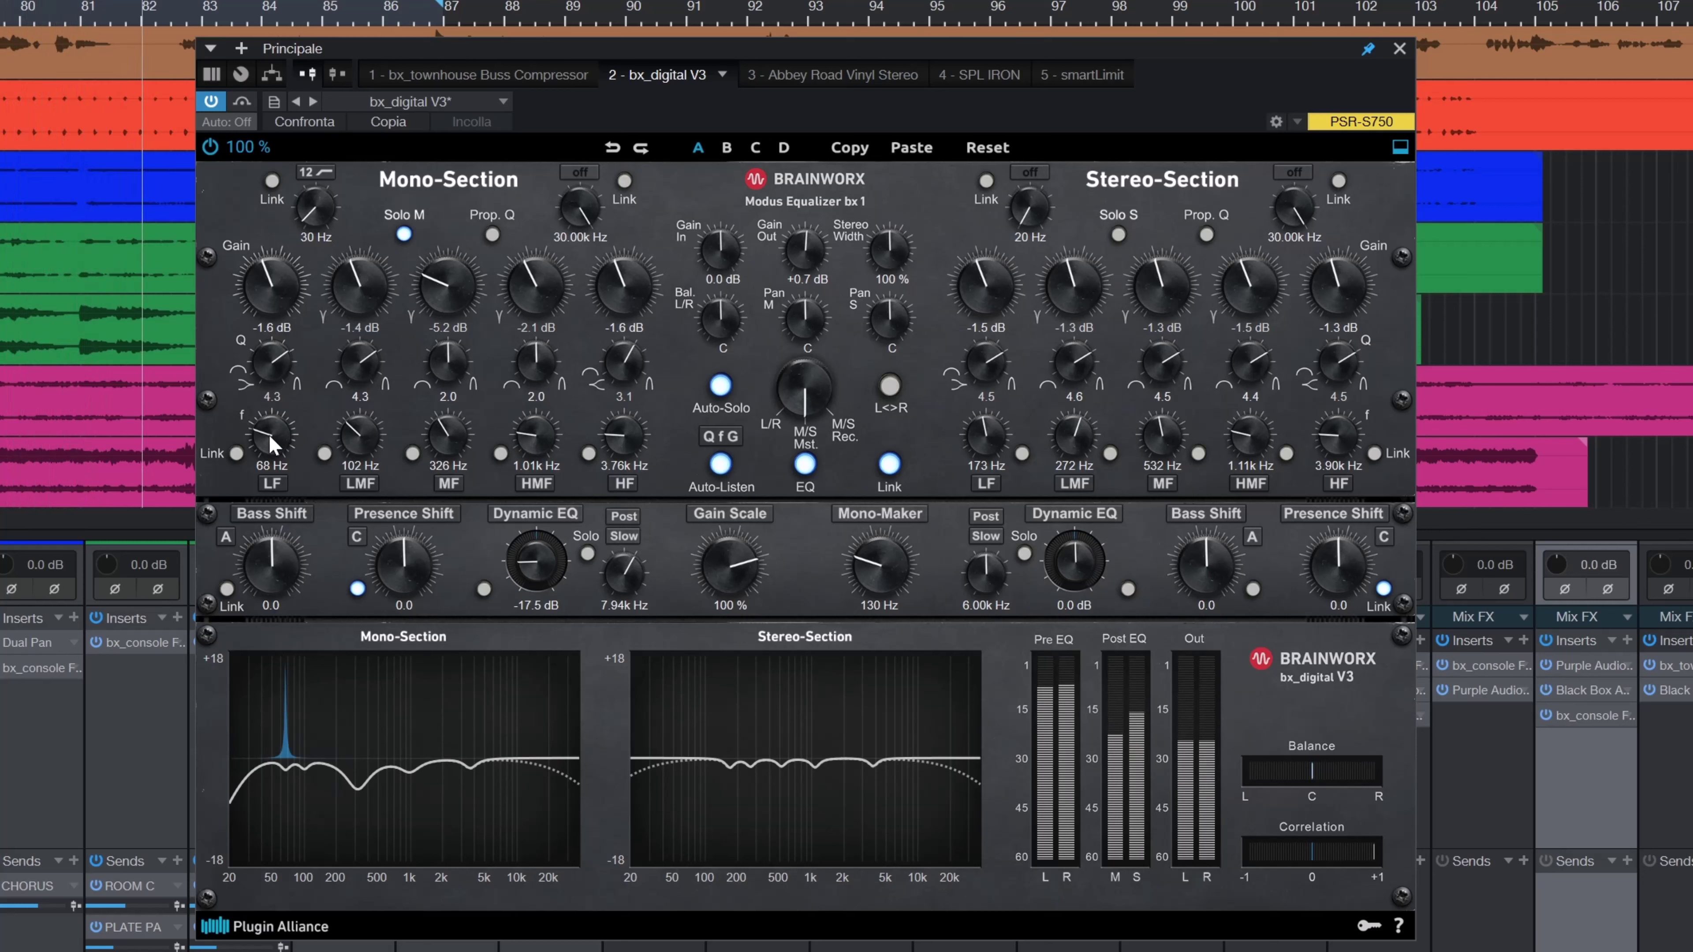
left_click(355, 431)
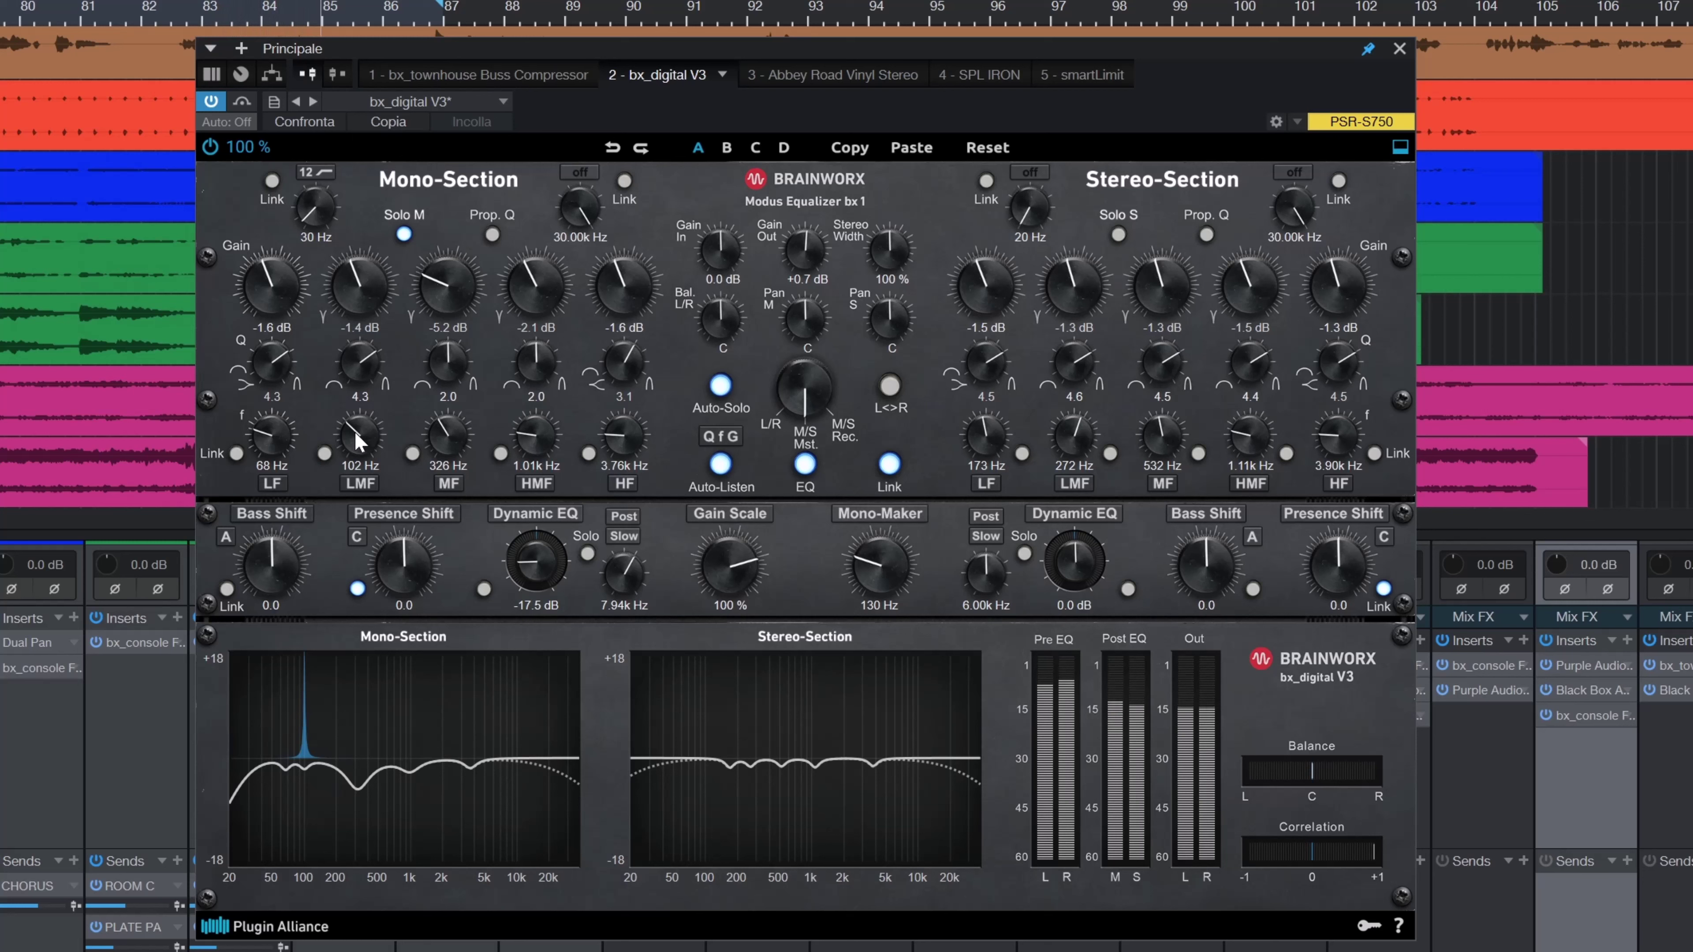
left_click(444, 436)
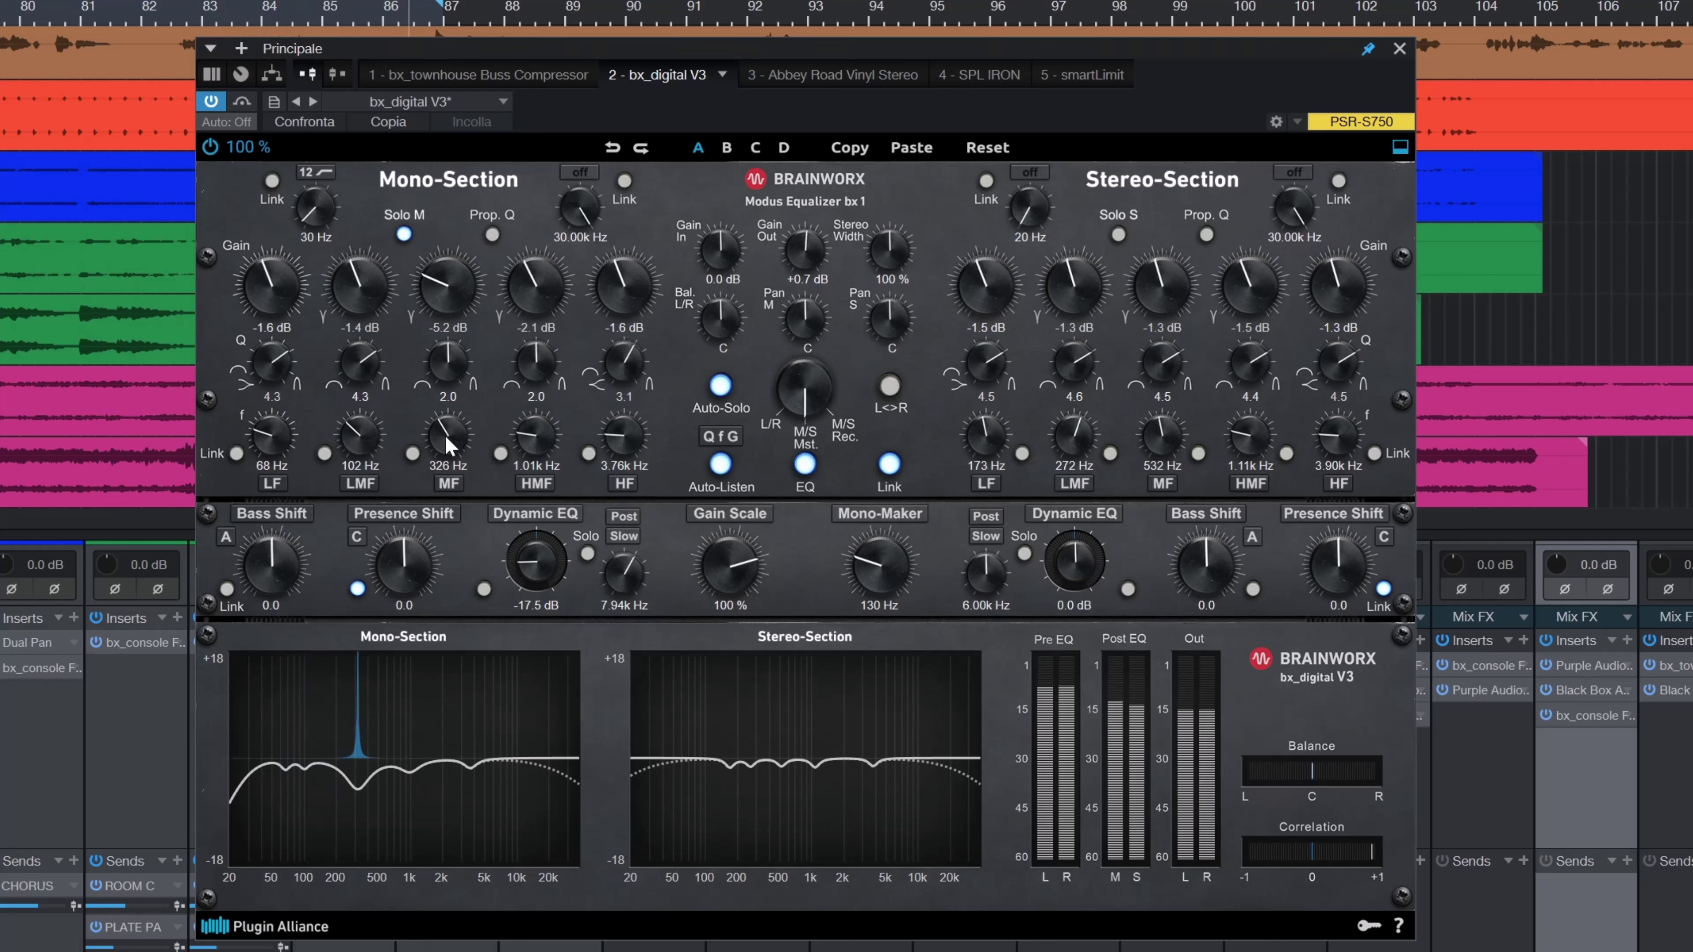
left_click_drag(445, 435, 445, 436)
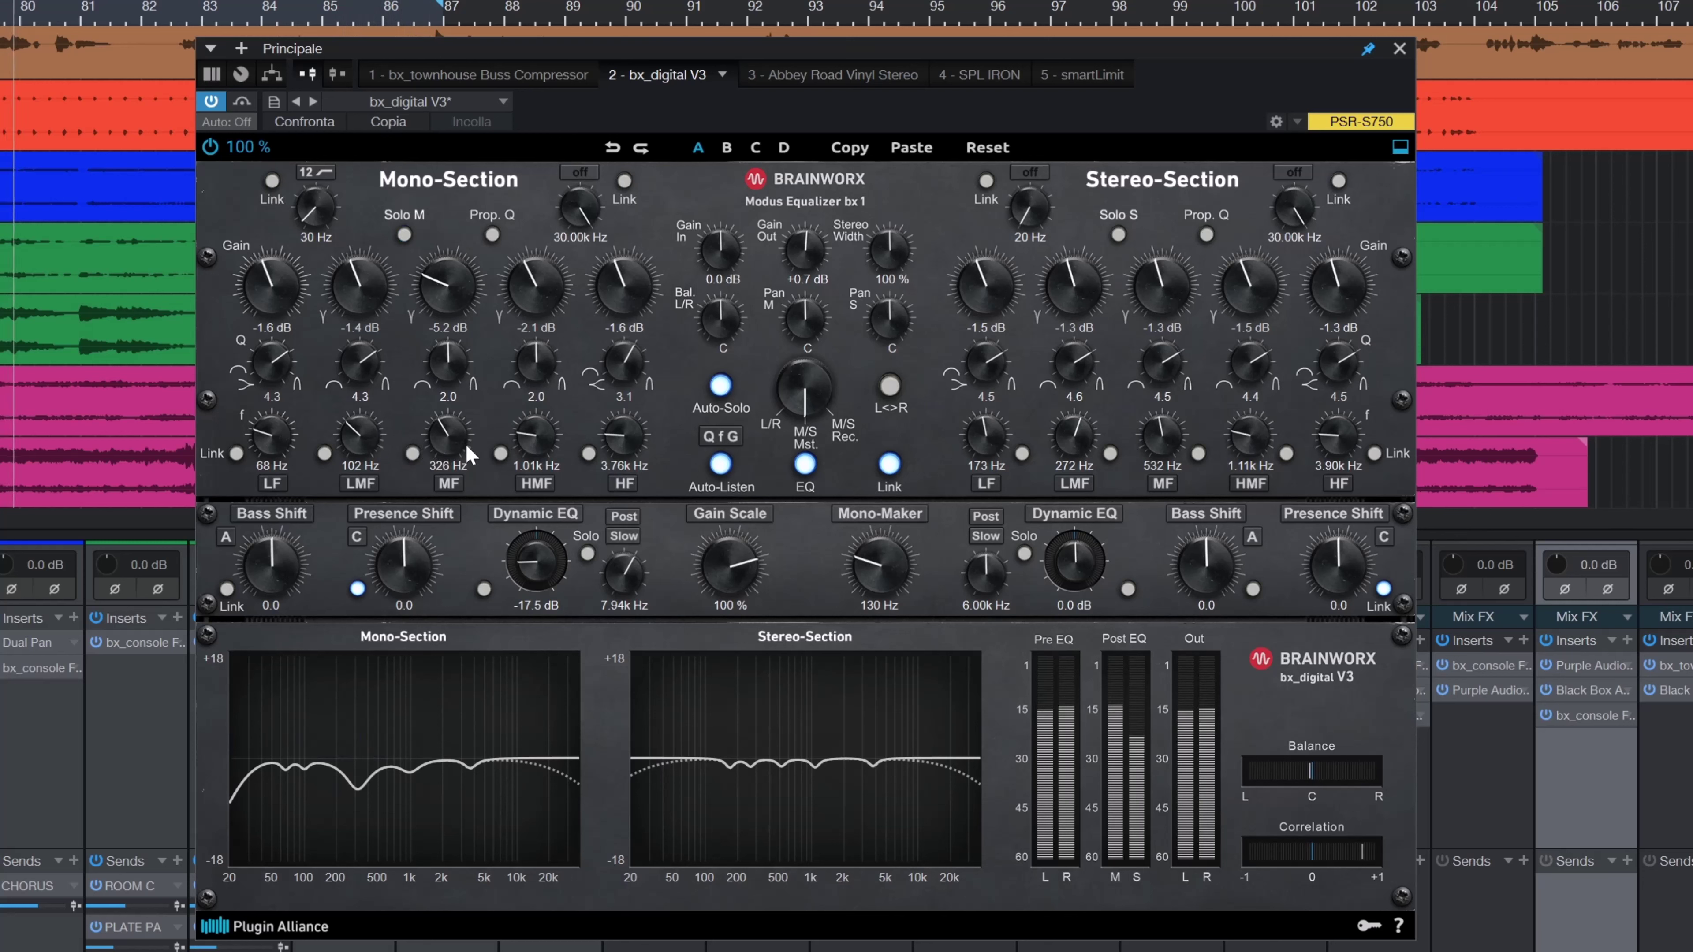
left_click(530, 435)
left_click_drag(530, 436, 530, 436)
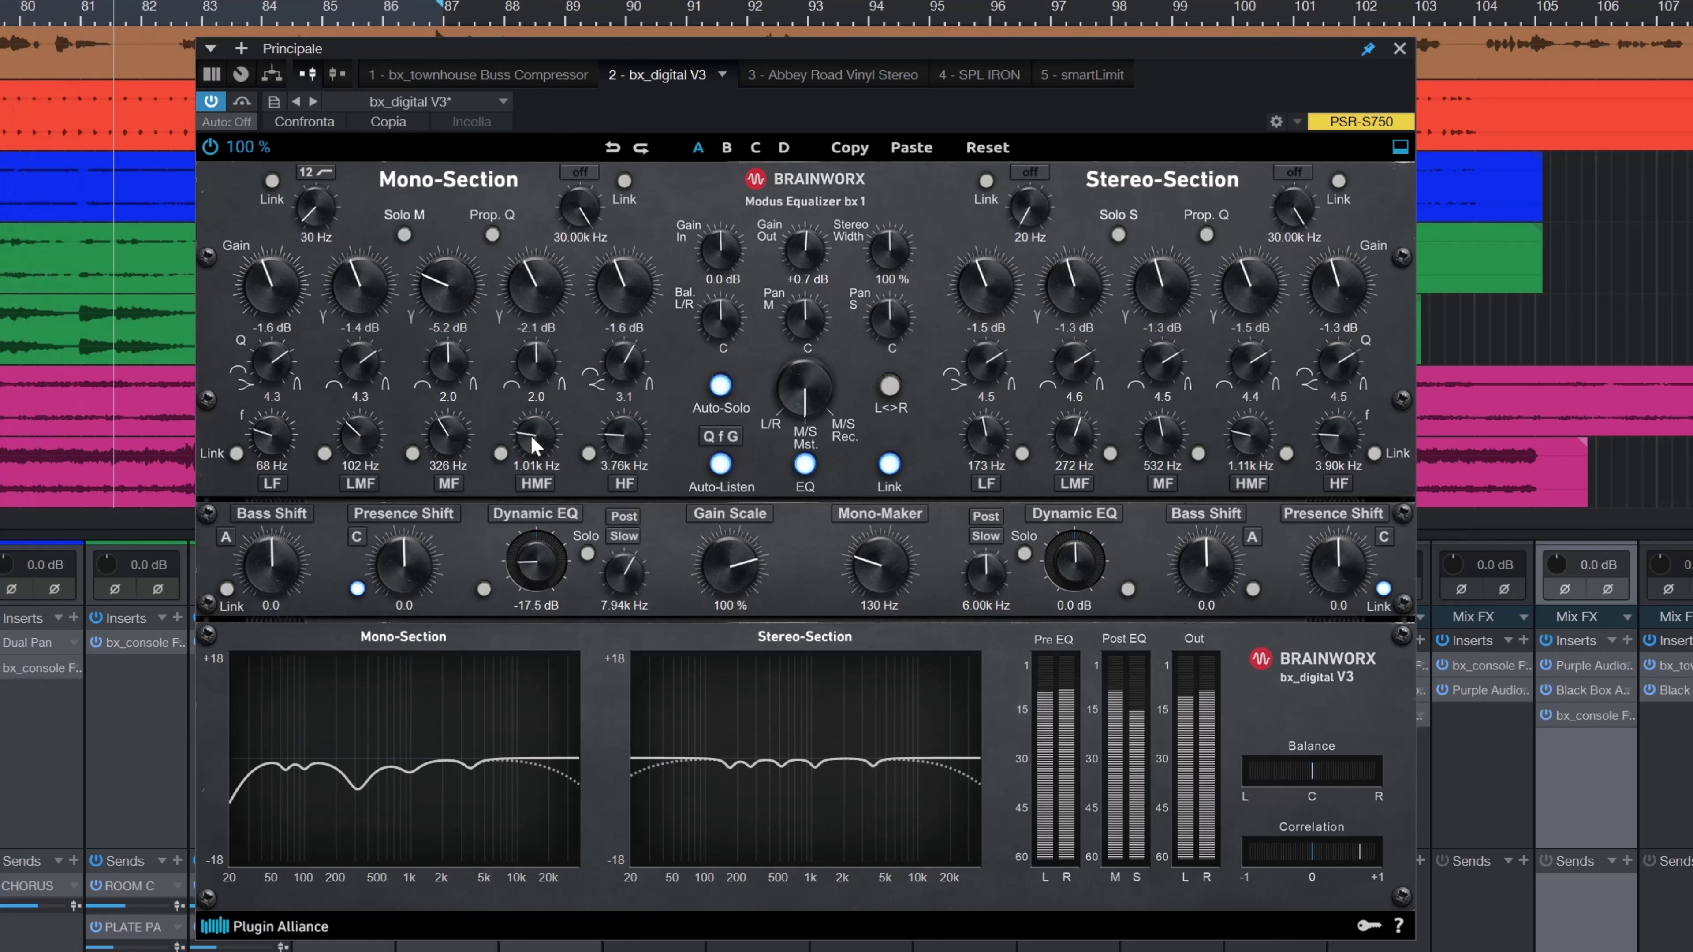
left_click(626, 436)
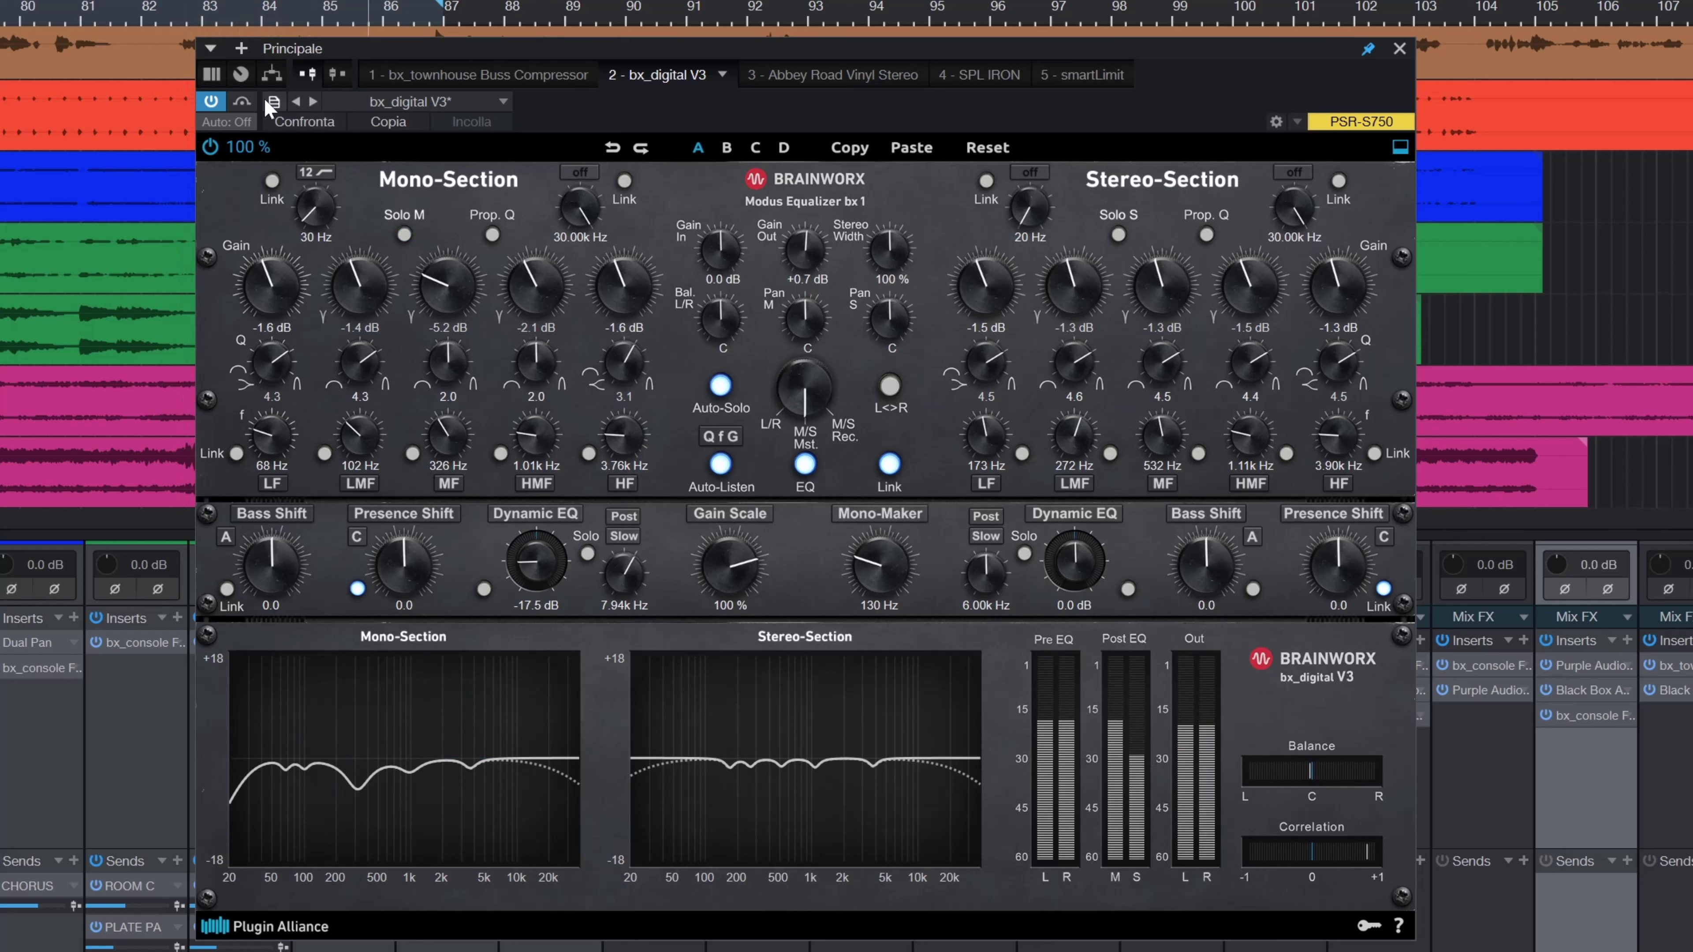
Compare the mix with bx_digital V3 bypassed and engaged, leave it engaged and close the plug-in window
left_click(242, 102)
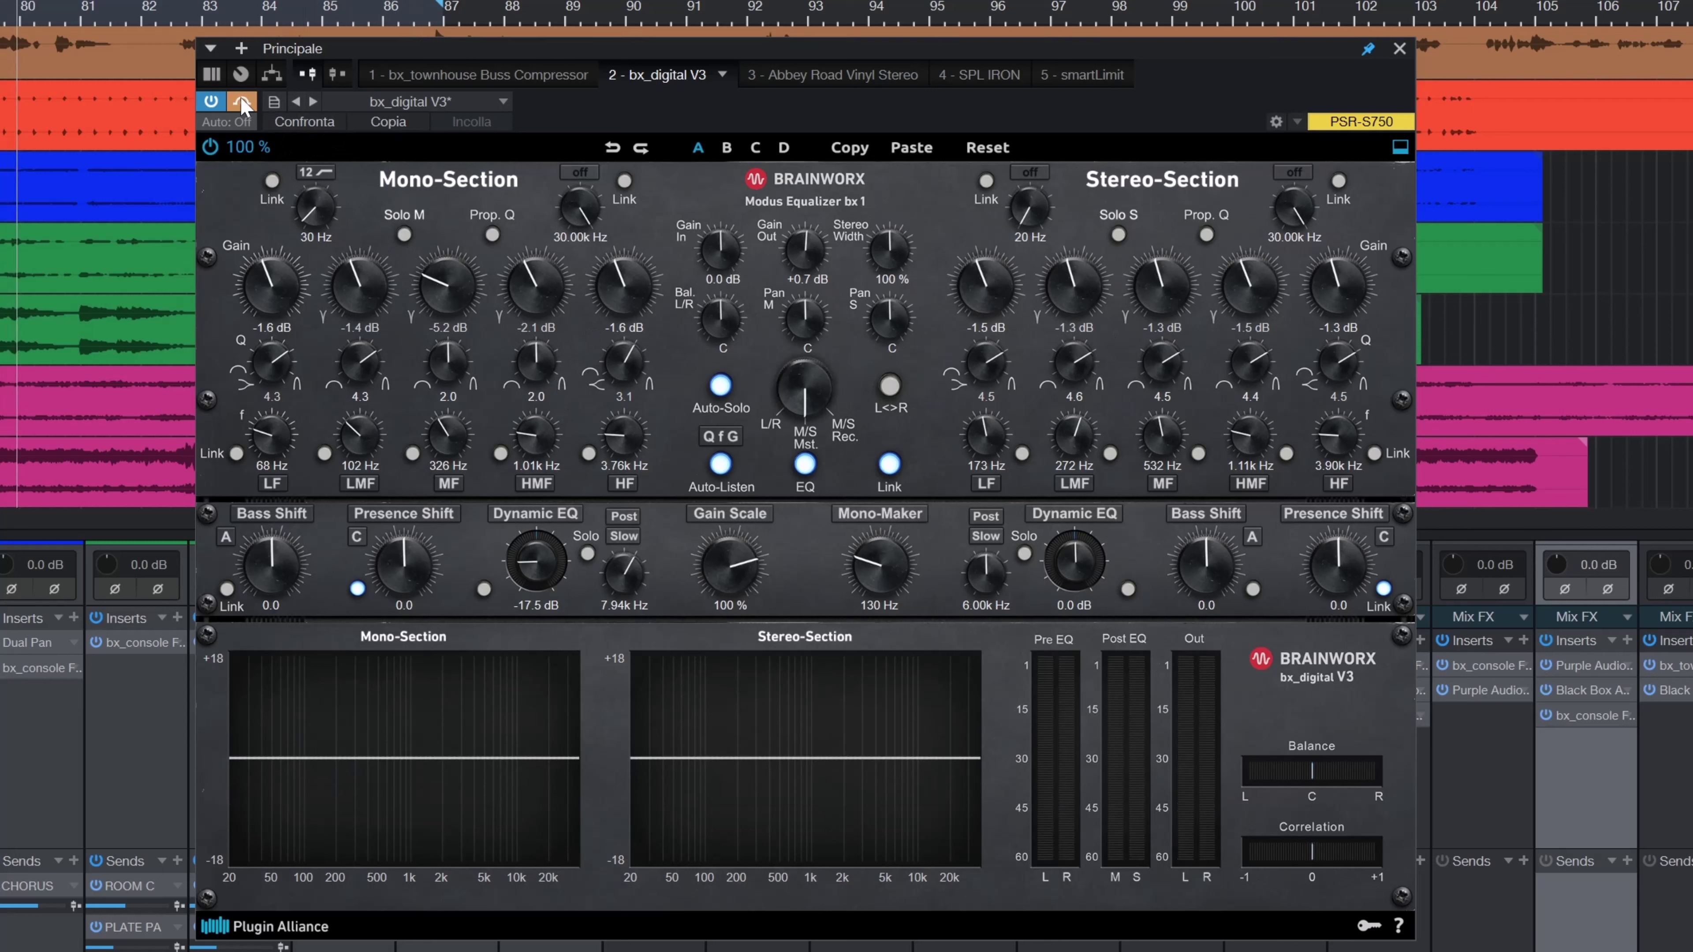
left_click(242, 102)
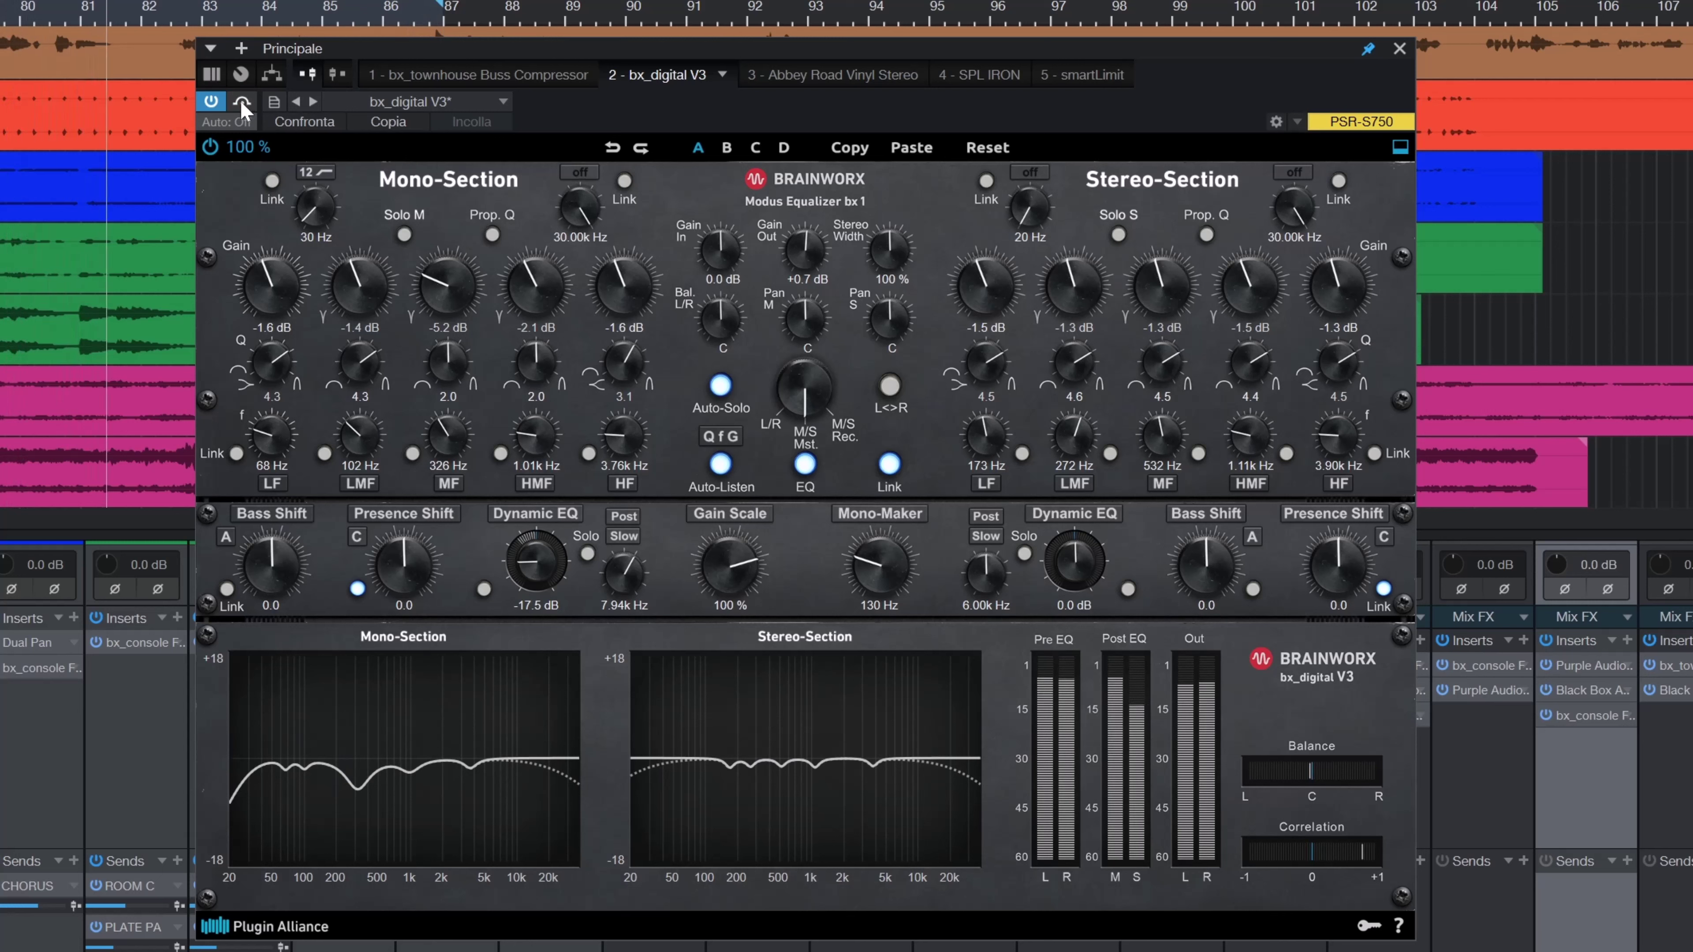
left_click(242, 102)
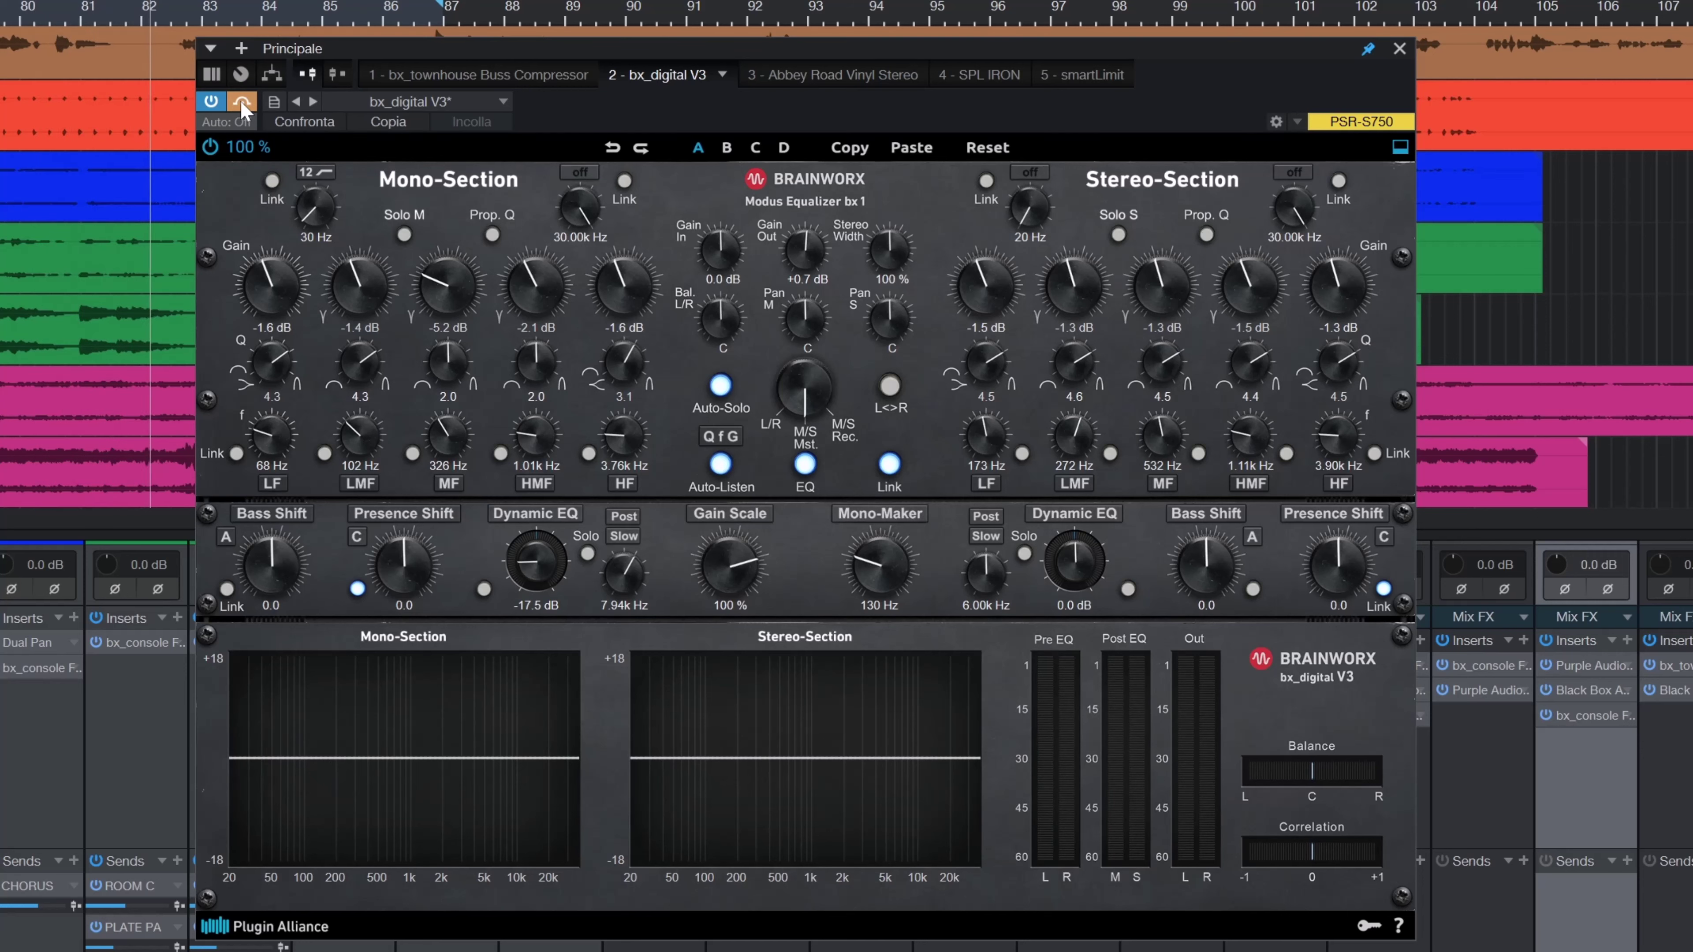
left_click(242, 102)
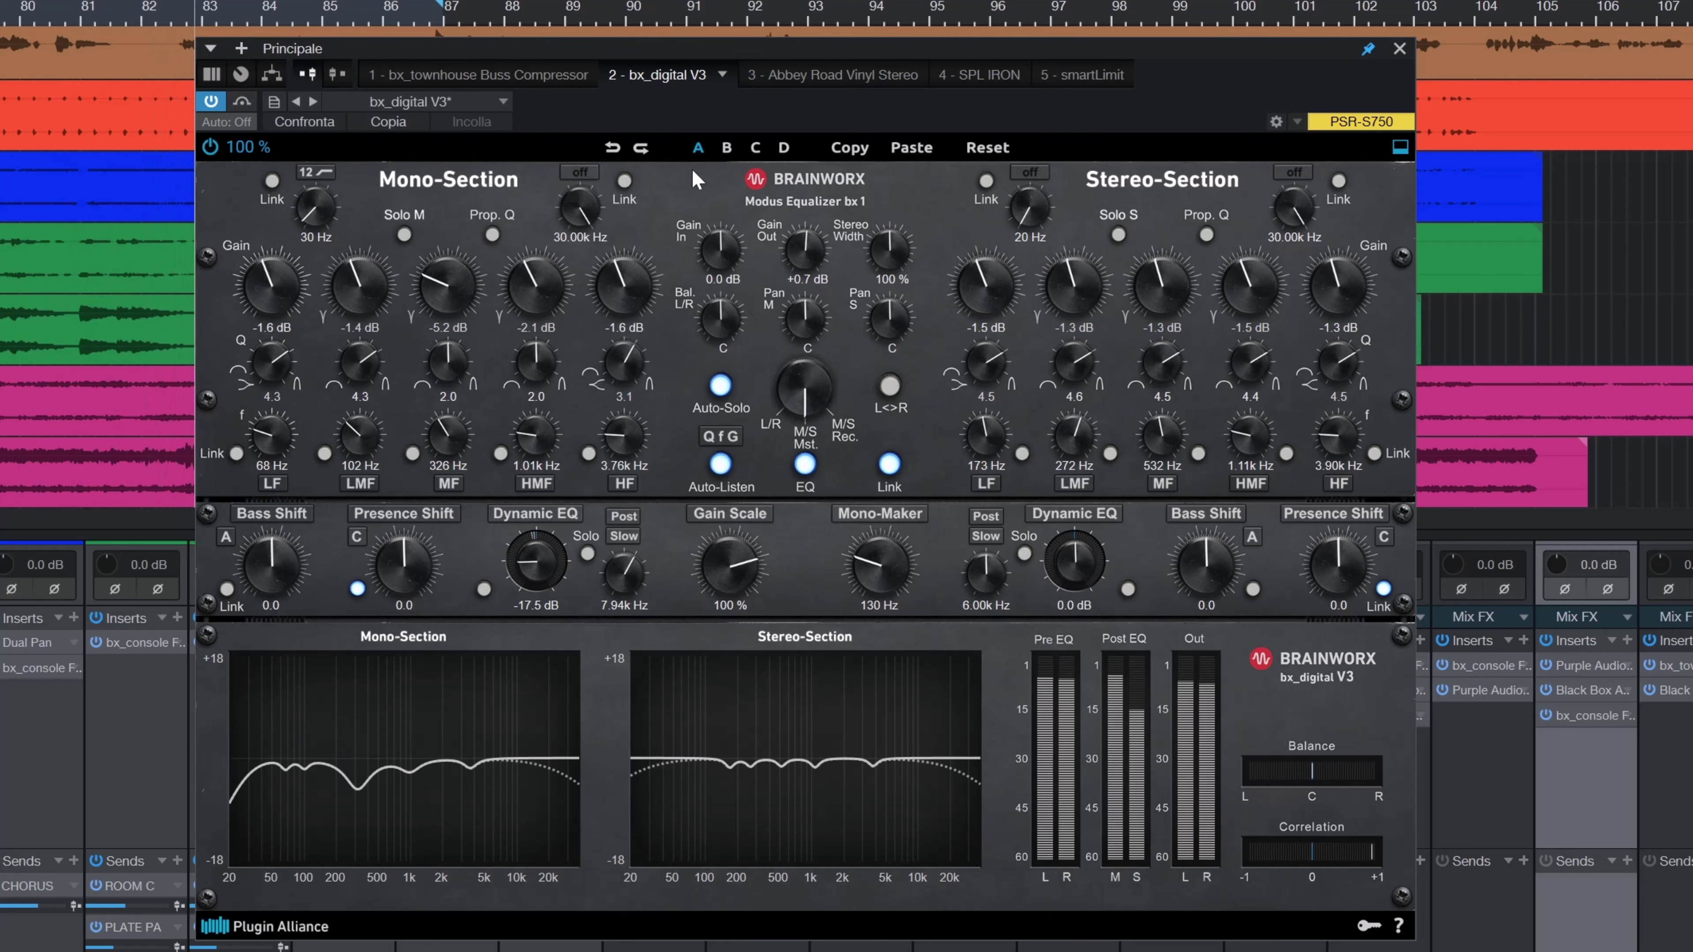
left_click(1398, 49)
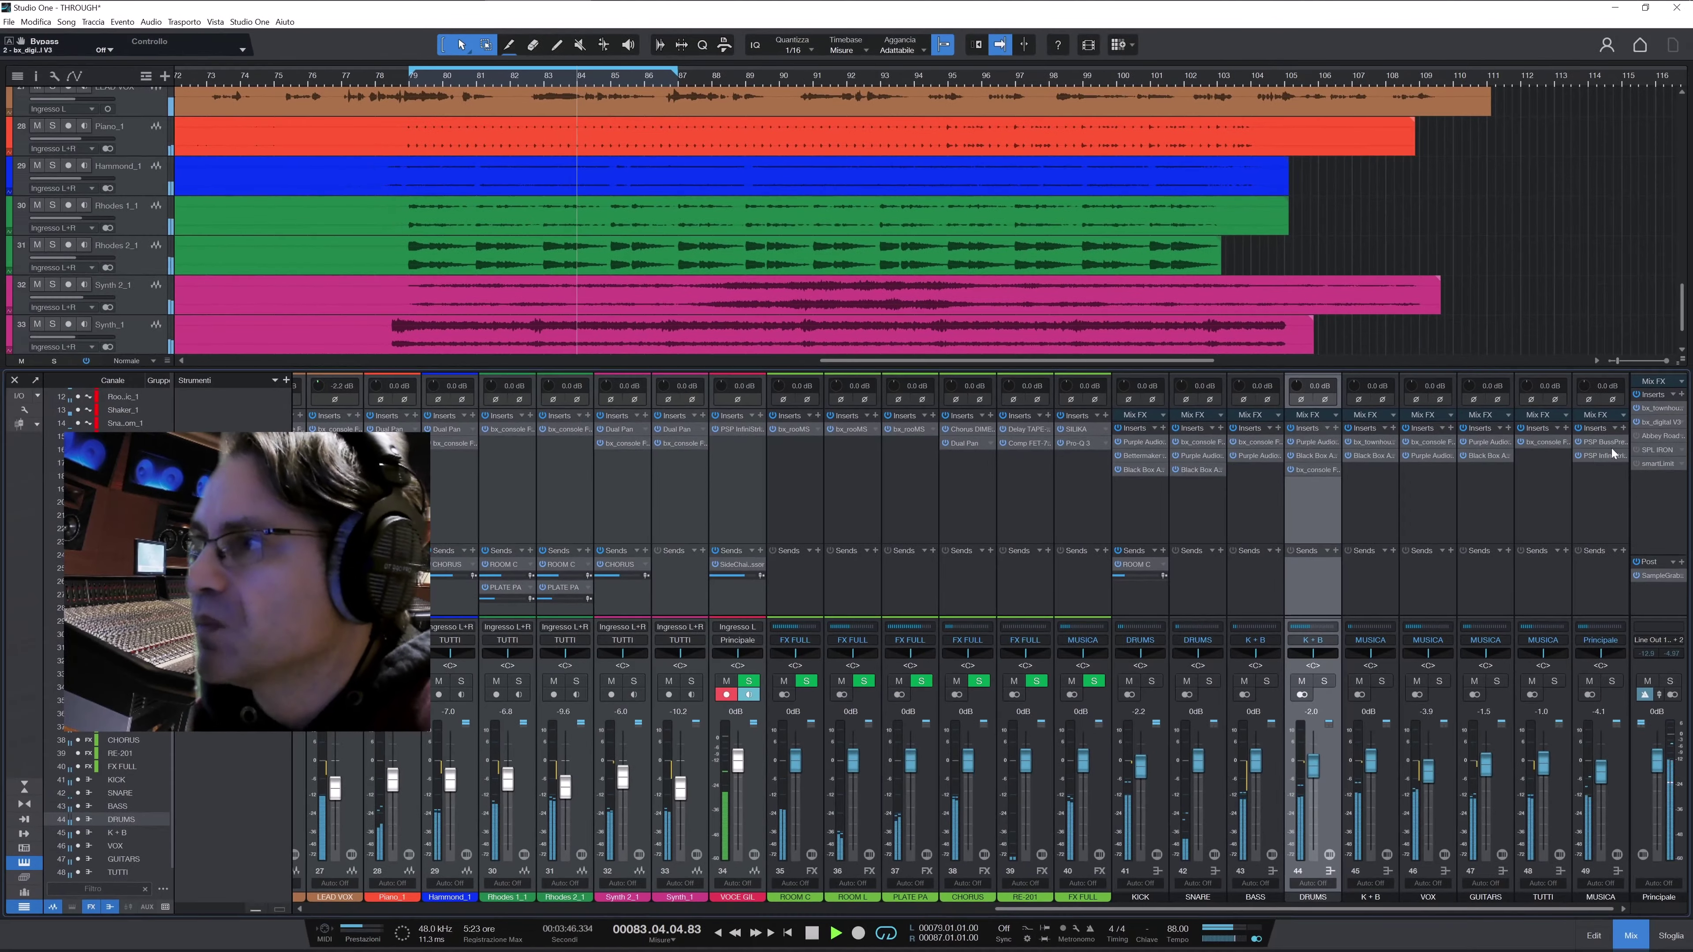
Activate Abbey Road Vinyl Stereo on the Principale output and set its Drive to about 32
left_click(1660, 435)
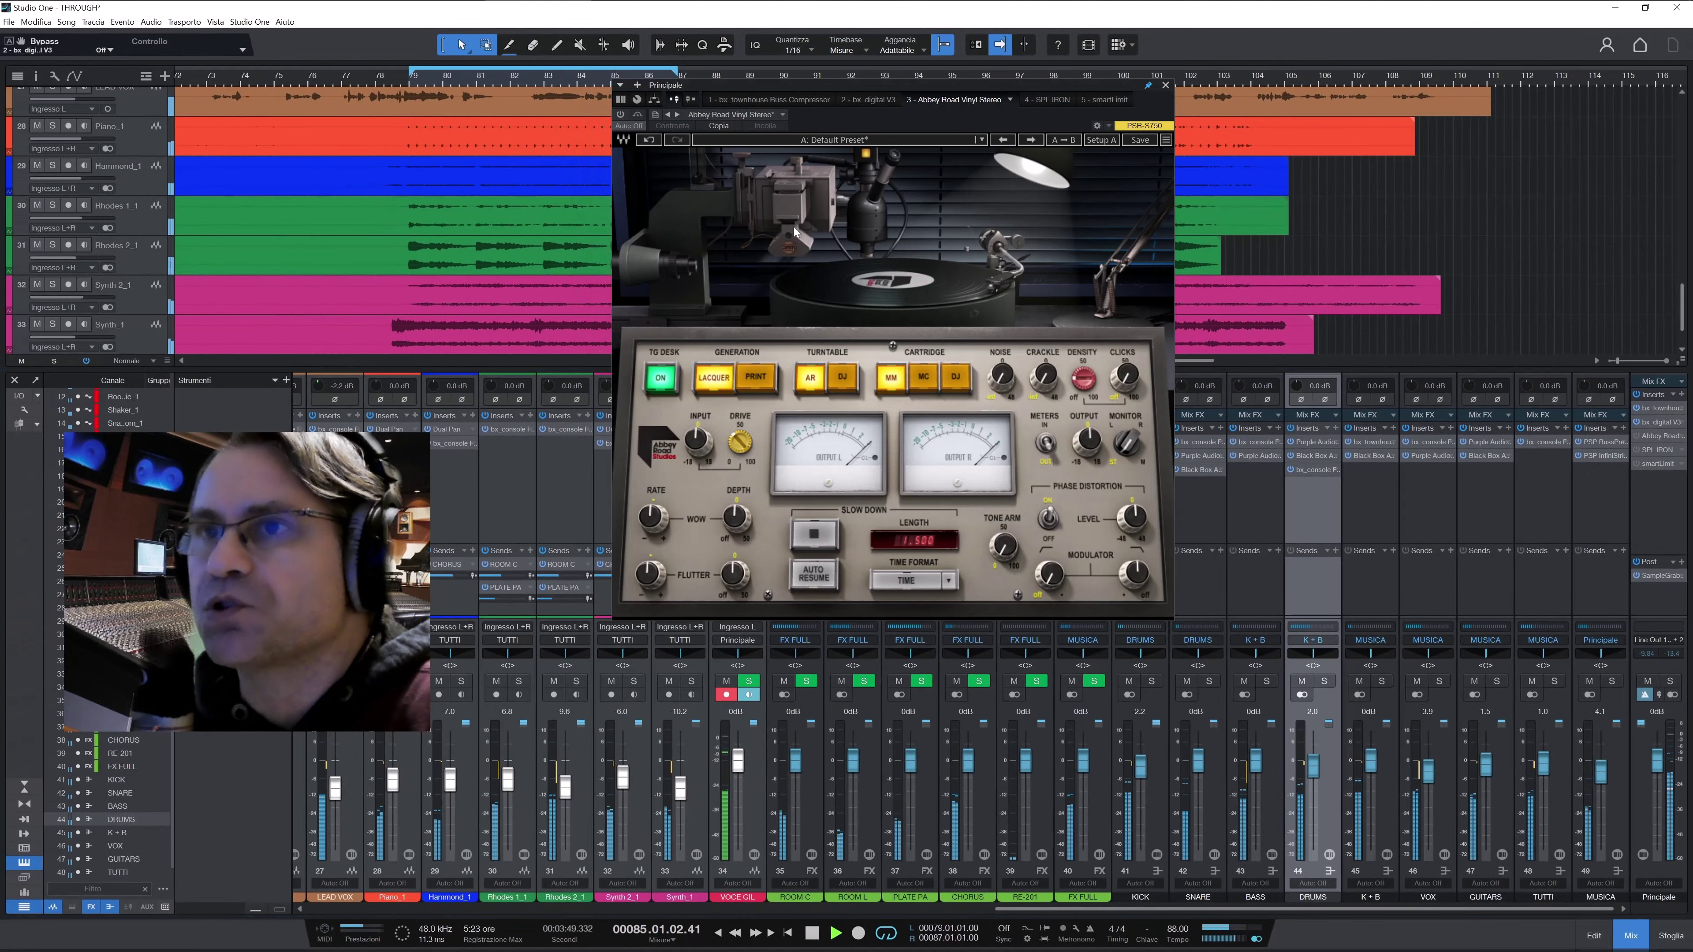
left_click_drag(739, 441, 738, 460)
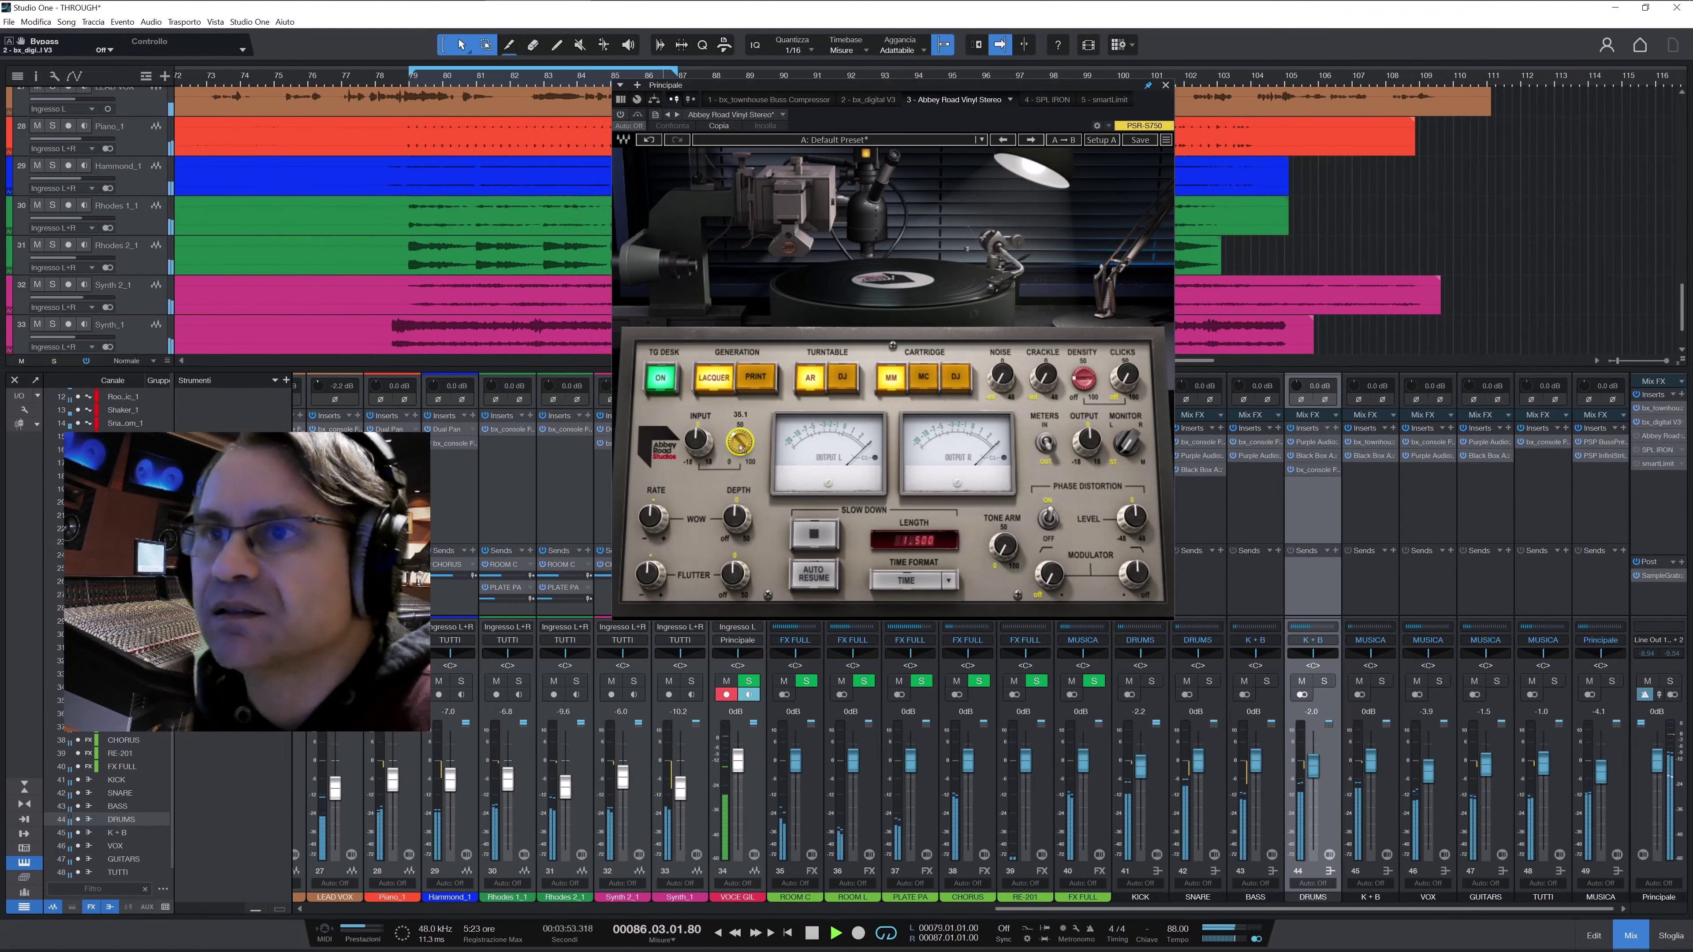
left_click(620, 115)
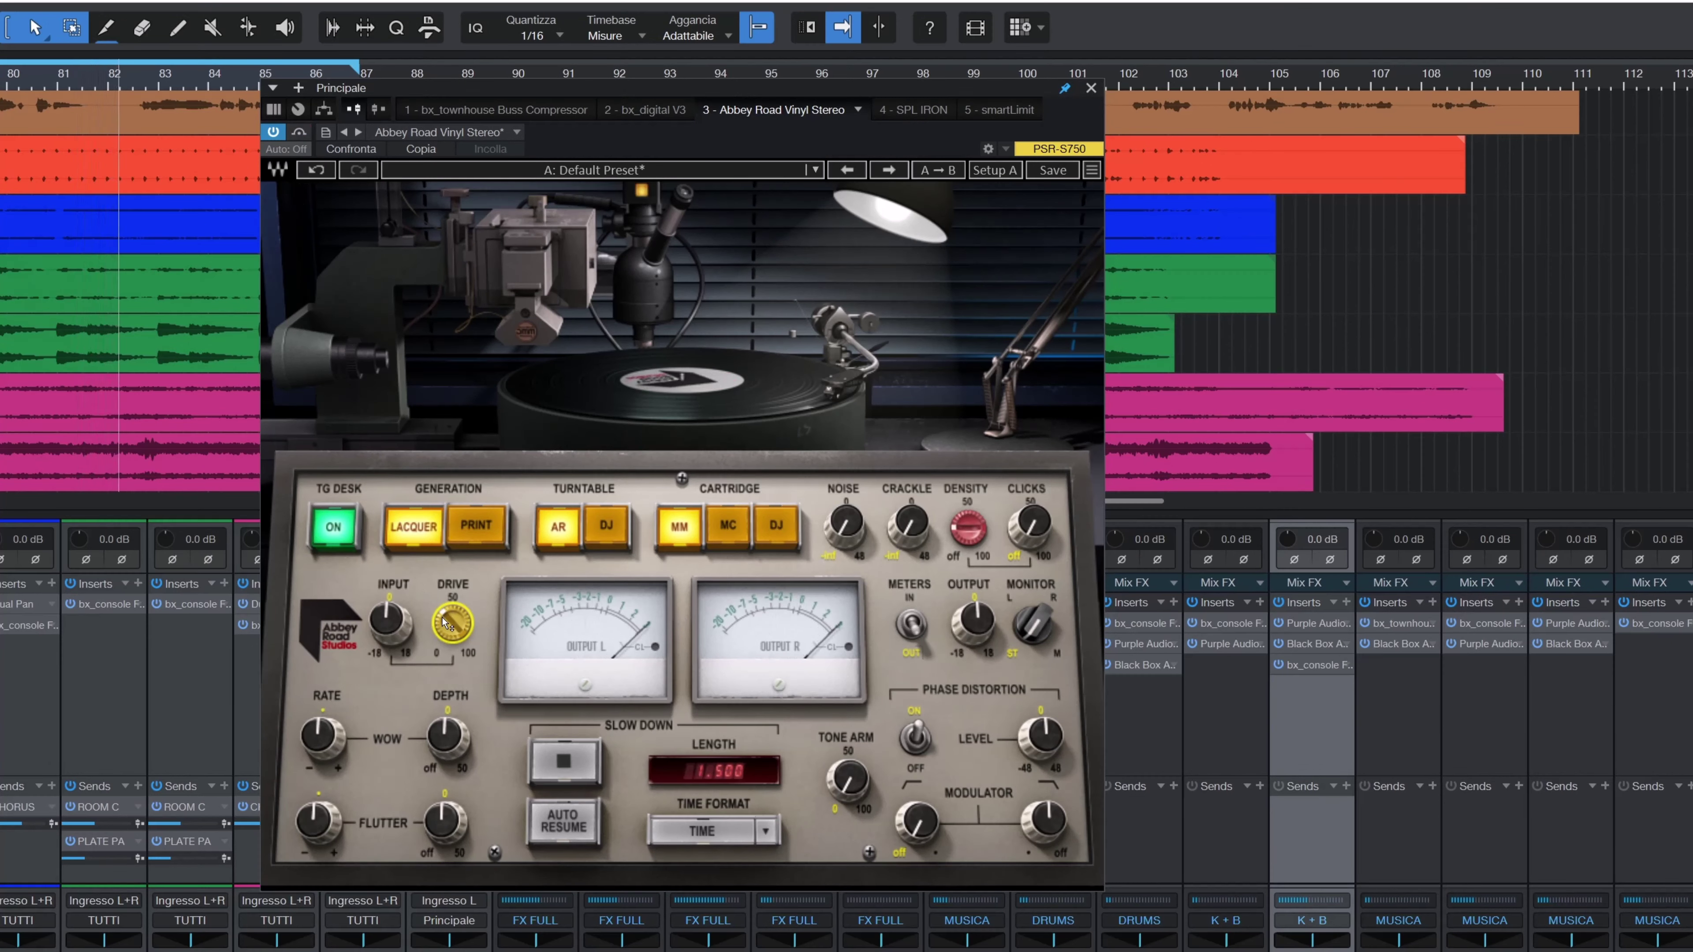
mouse_move(452, 623)
scroll(452, 622, "down", 3)
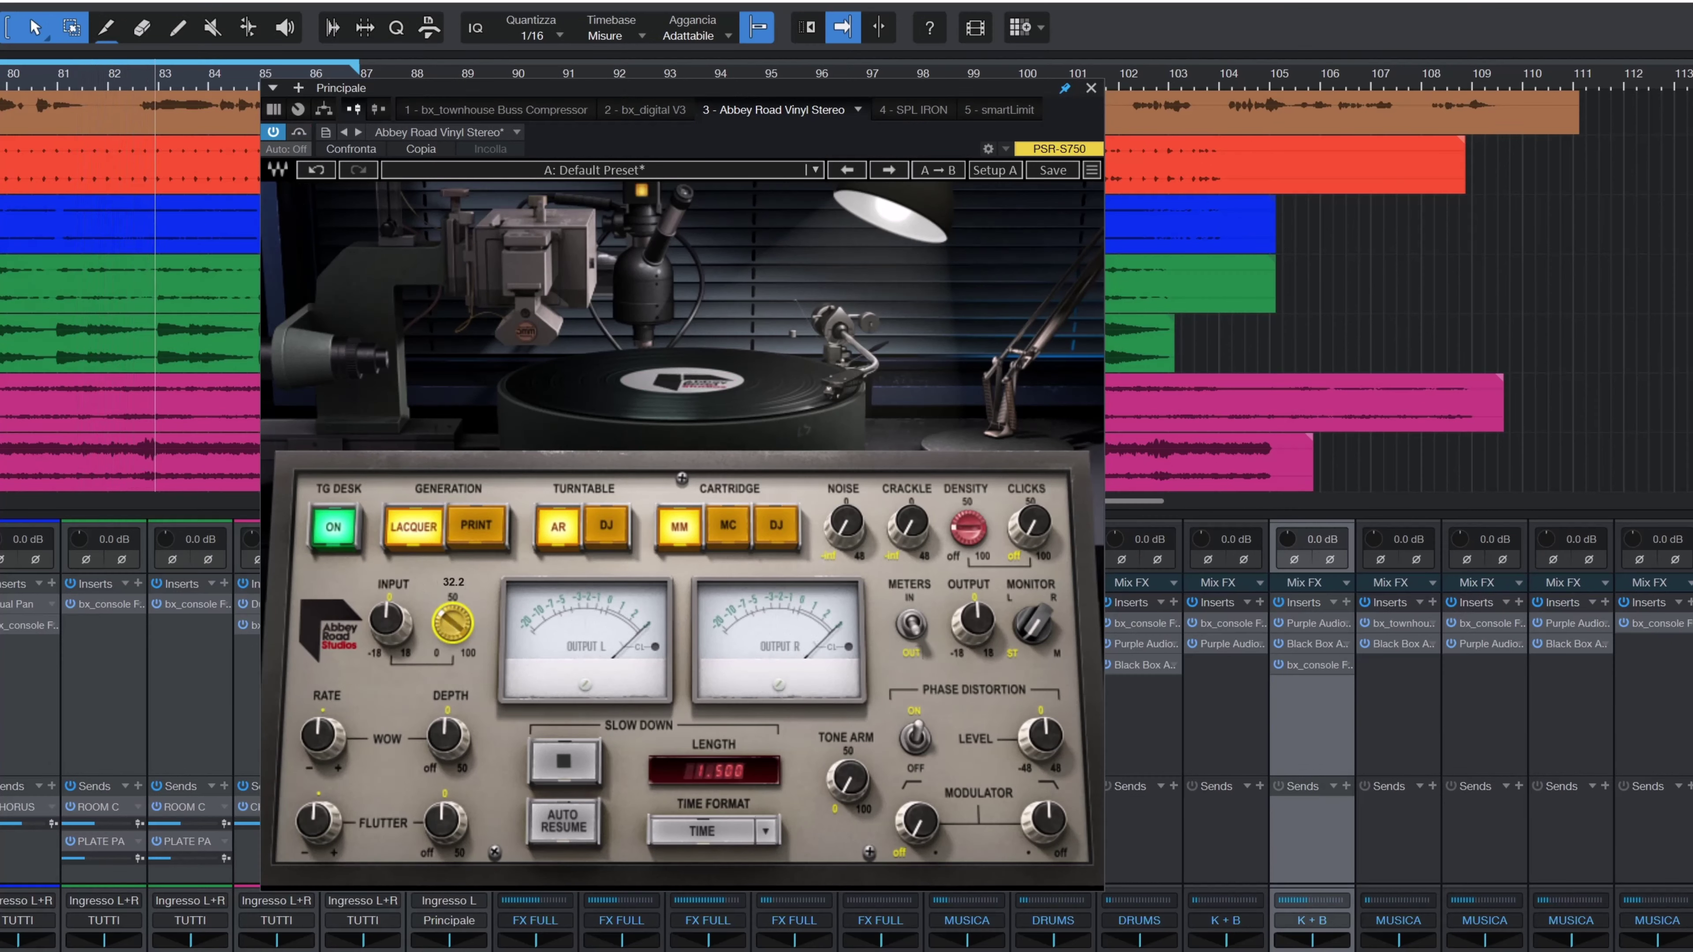
scroll(452, 622, "down", 1)
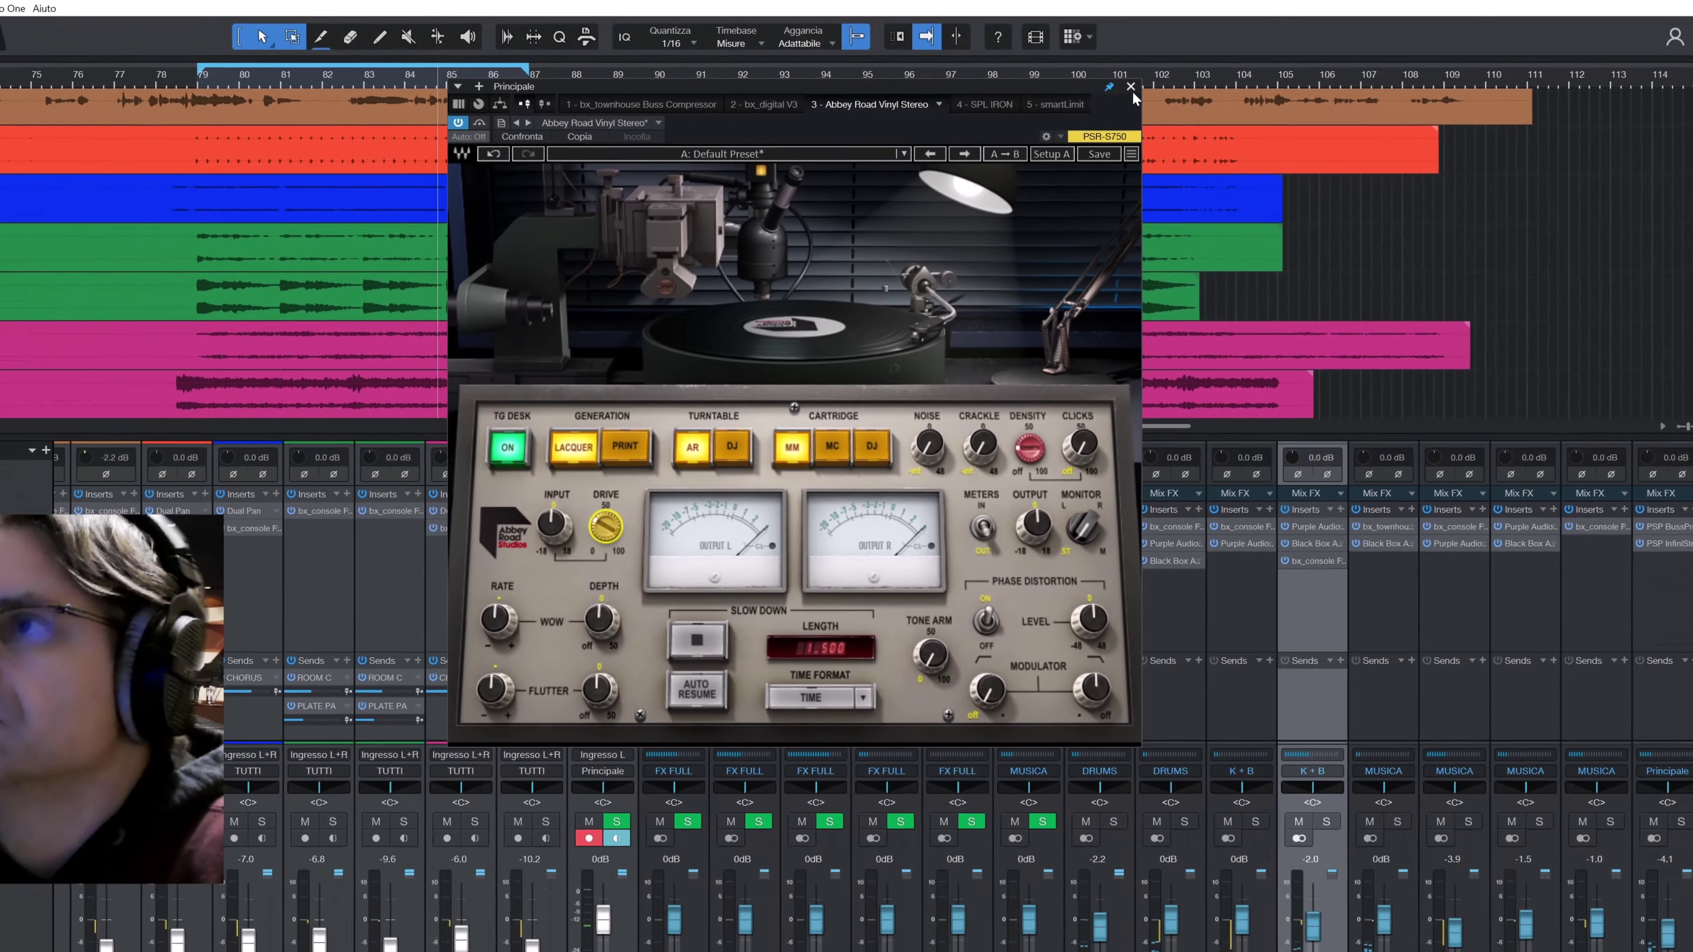
Close Abbey Road Vinyl Stereo, activate SPL IRON on the Principale output, compare it bypassed and engaged, and close its window
left_click(1131, 86)
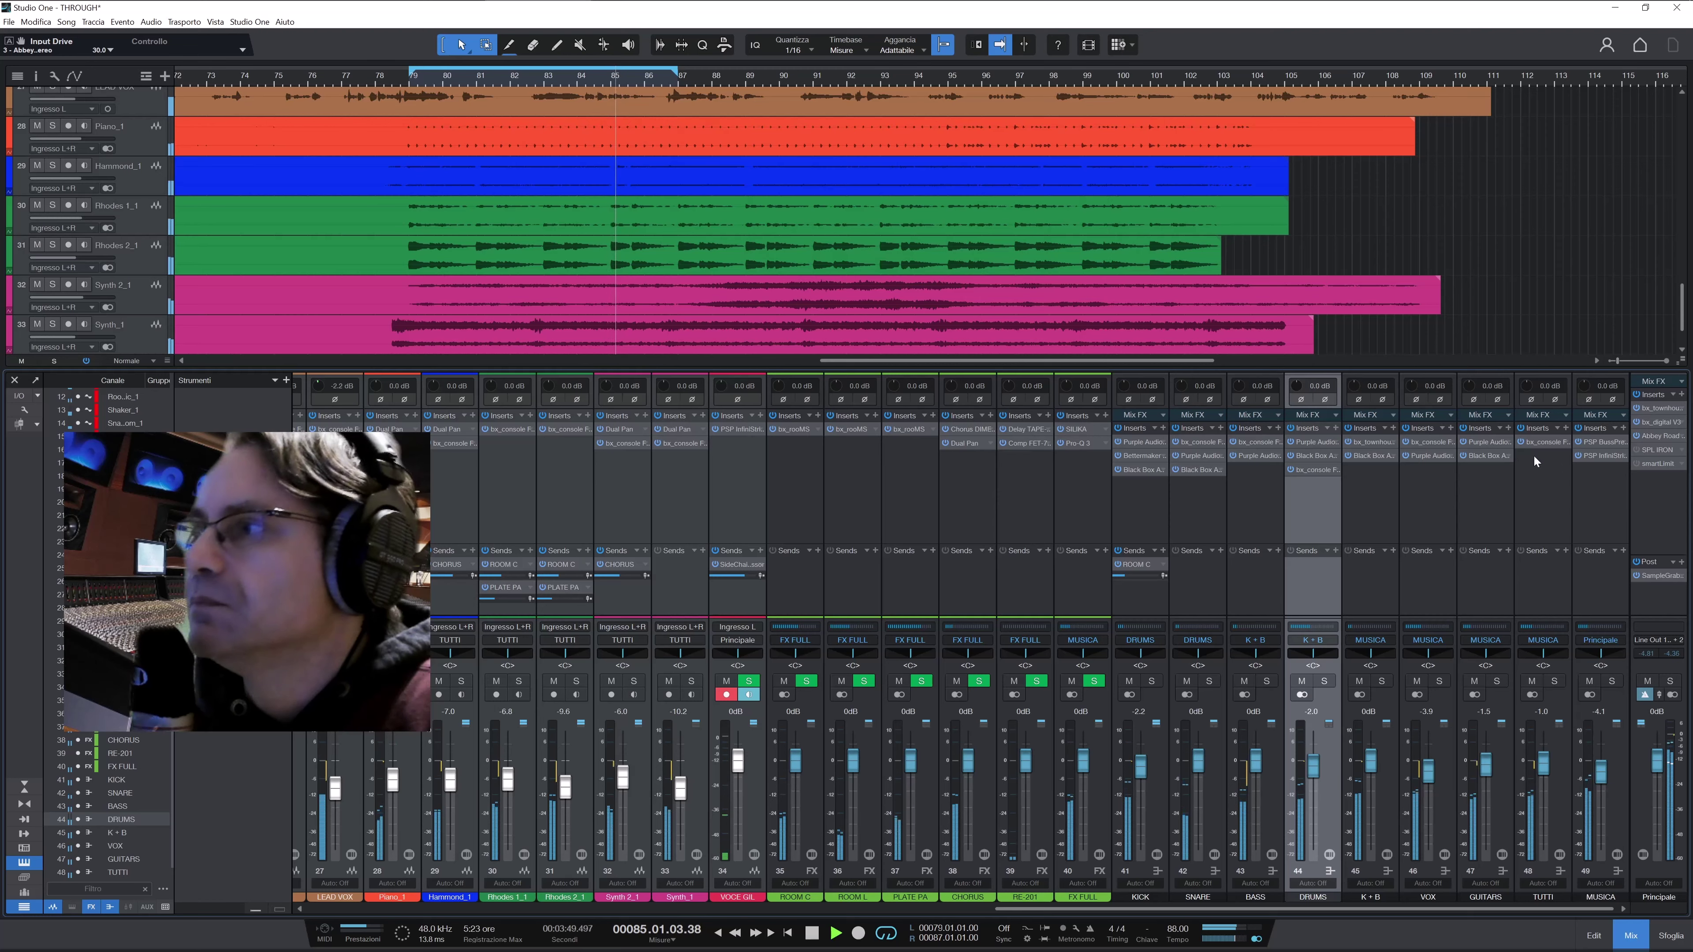
left_click(1658, 449)
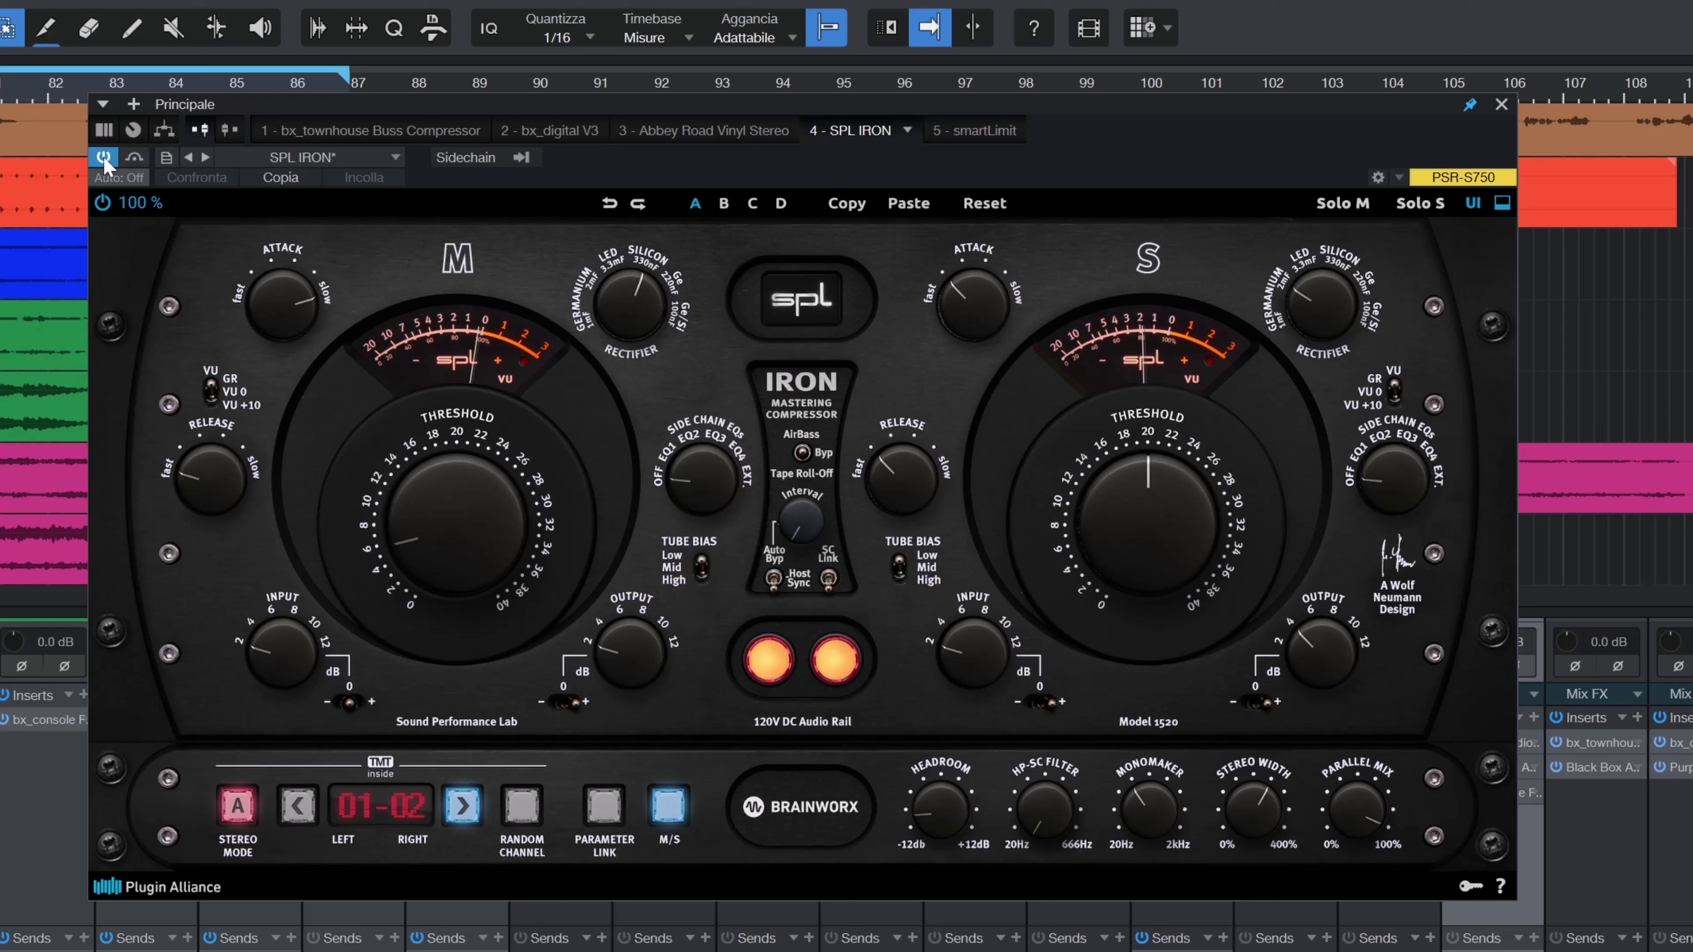
left_click(136, 160)
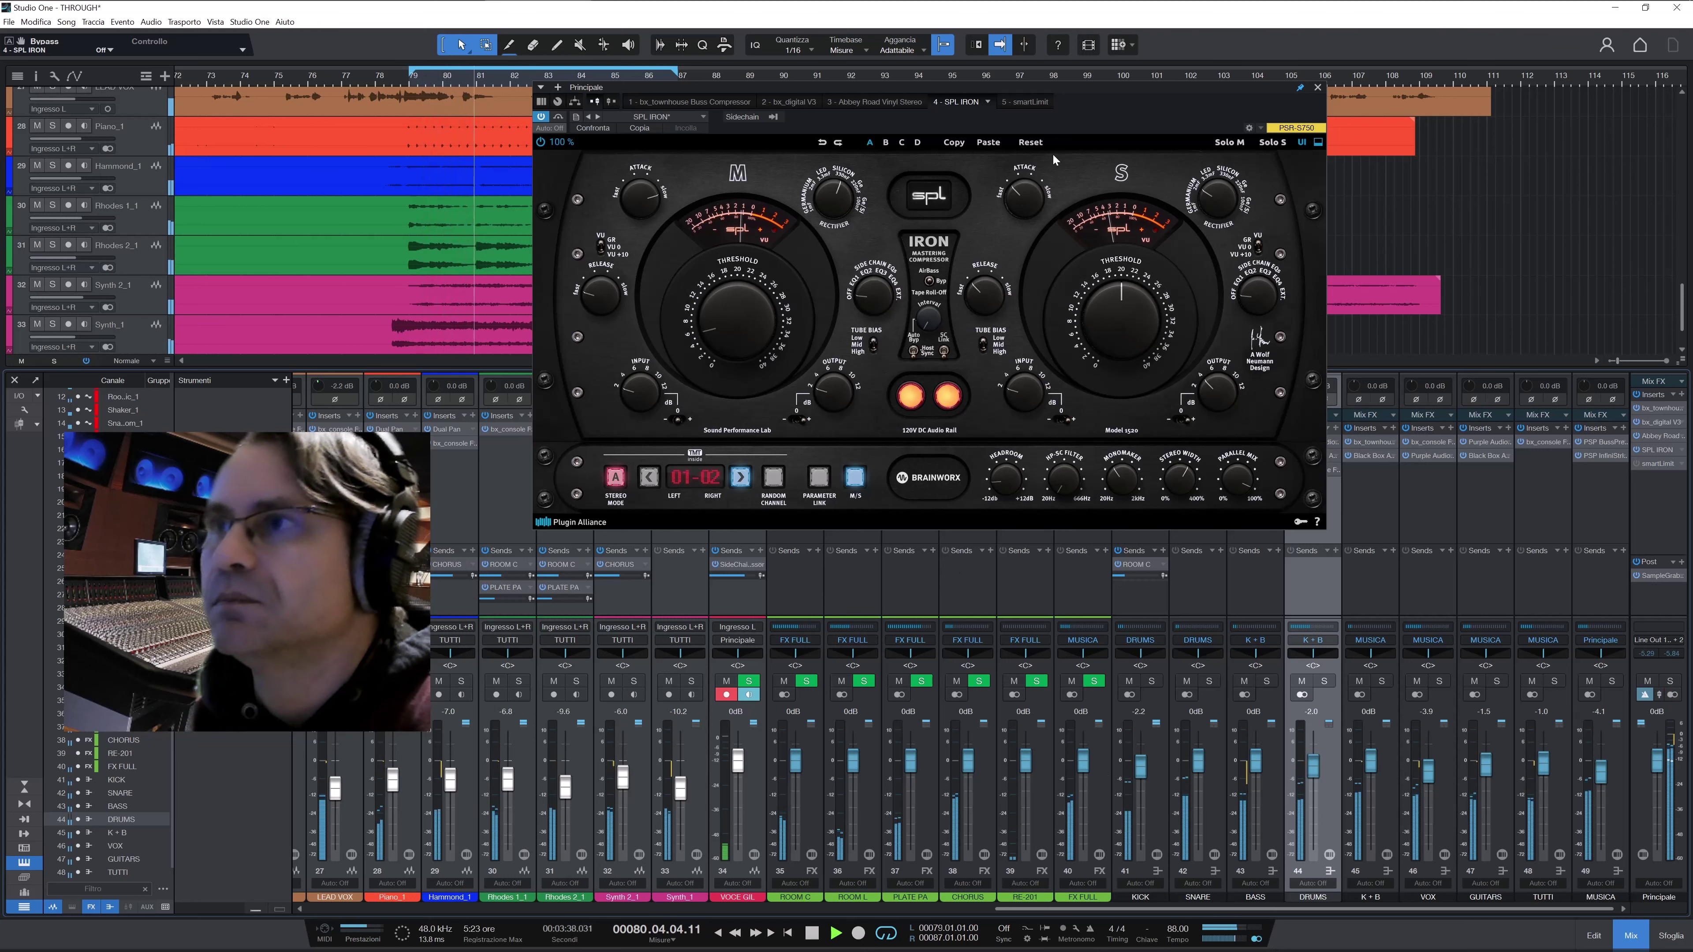
left_click(1315, 88)
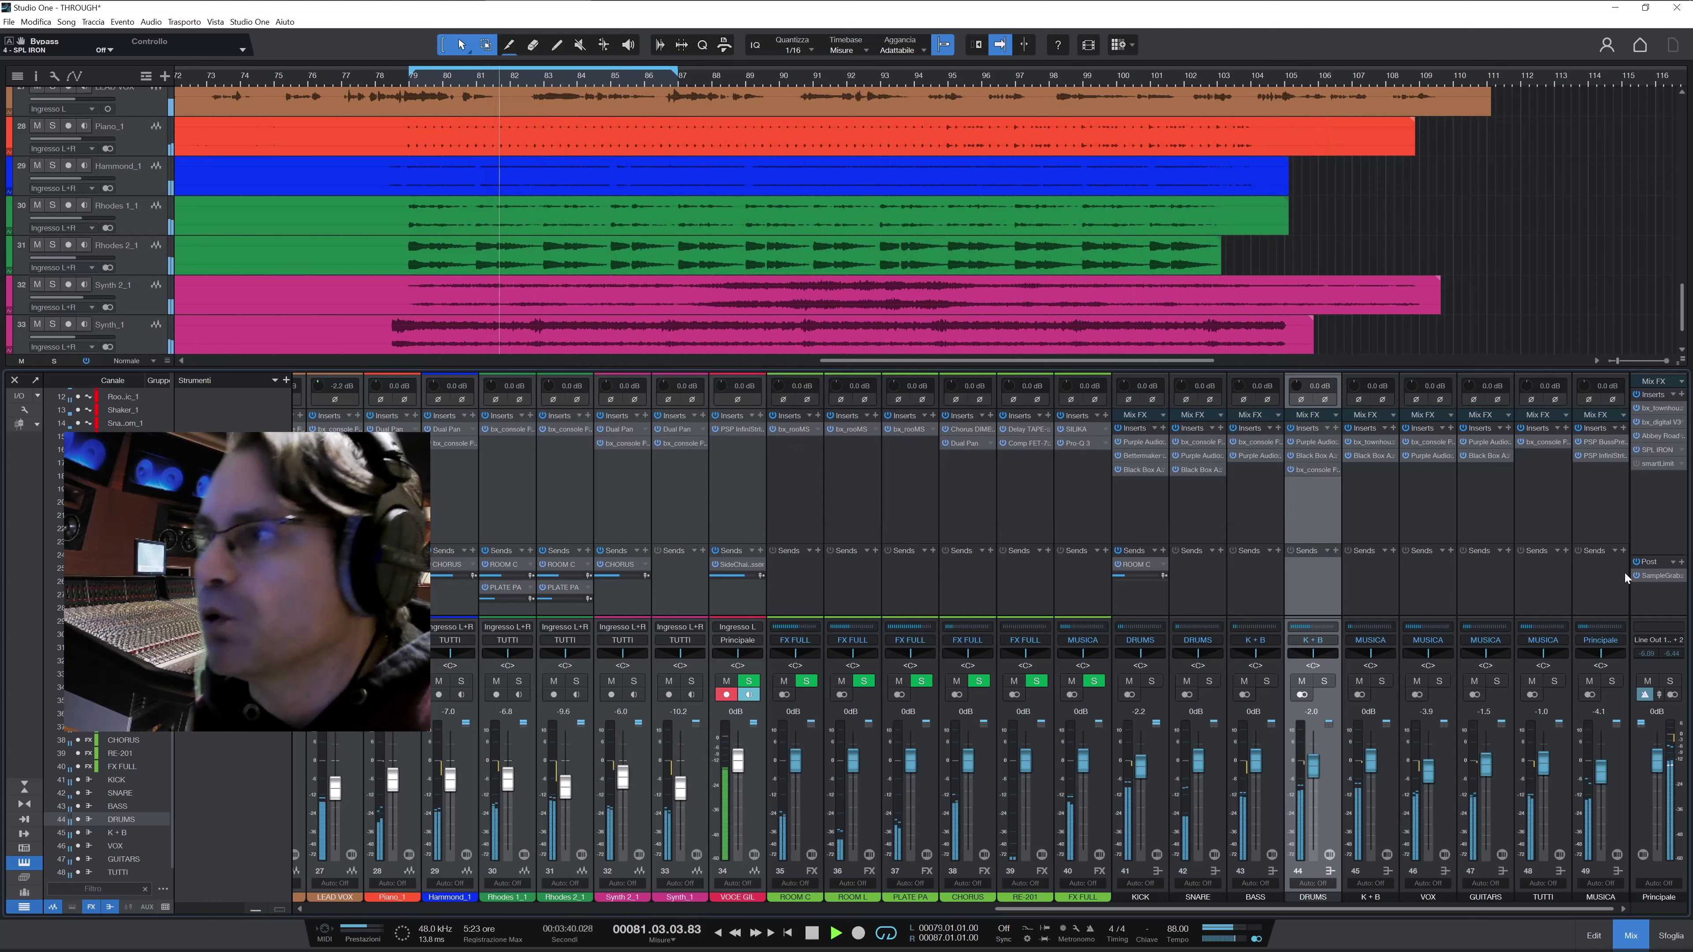
Activate smart:limit on the Principale output, run its Quality Check and compare the mix with the limiter bypassed and engaged
left_click(1659, 465)
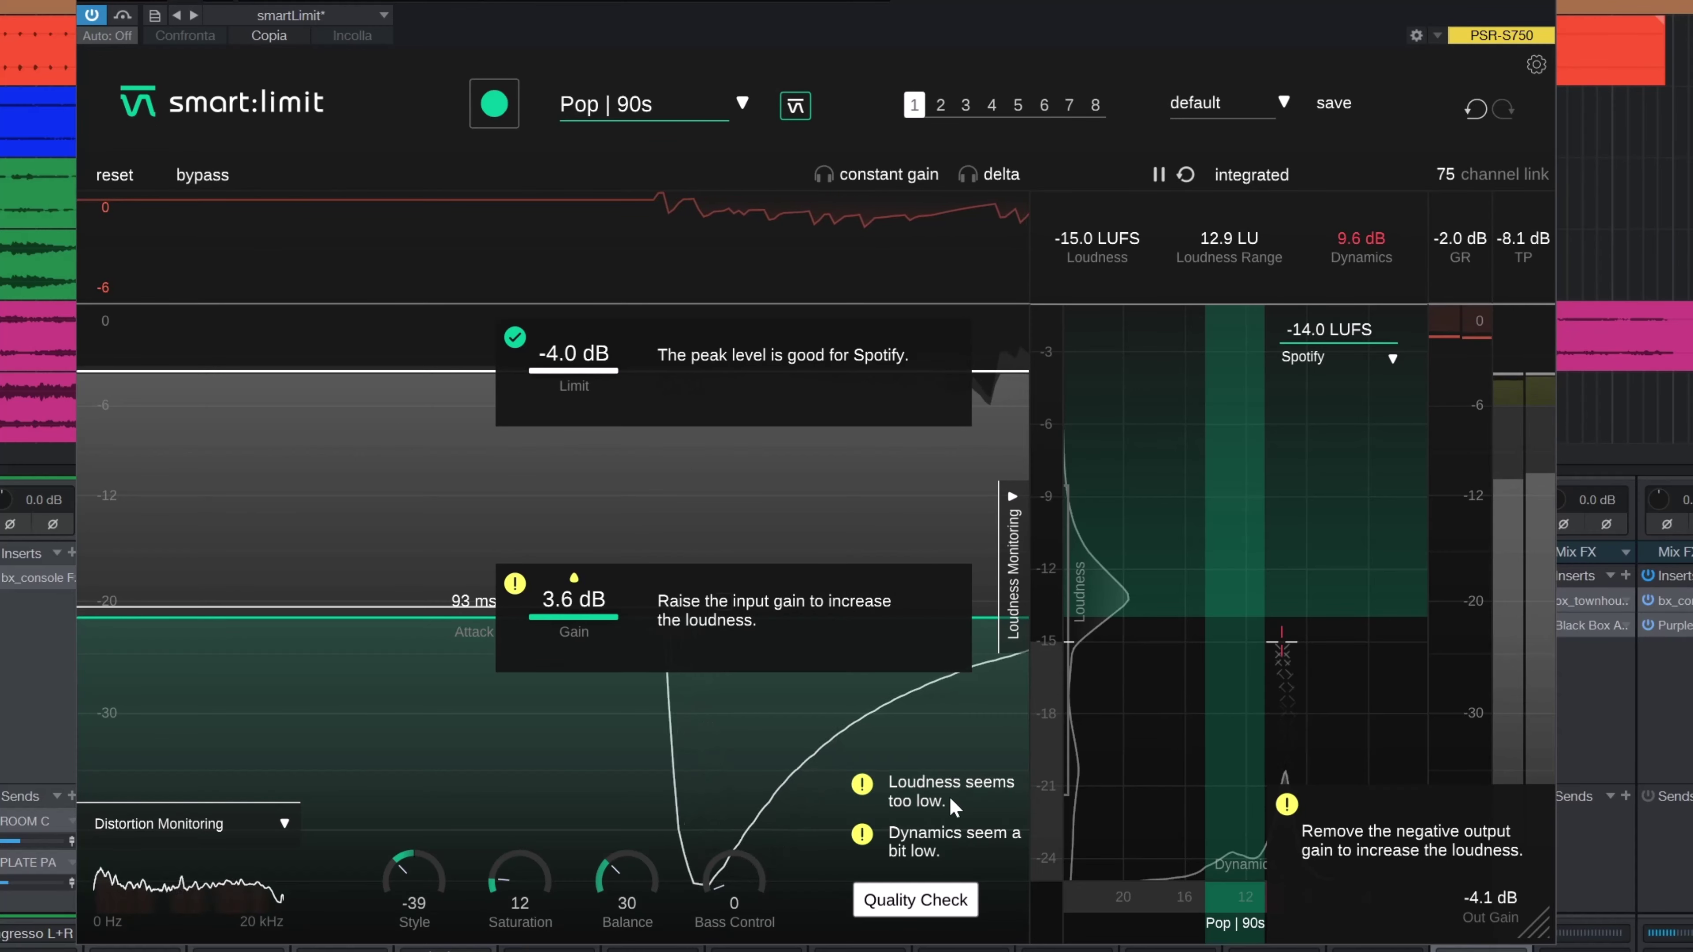
left_click(923, 900)
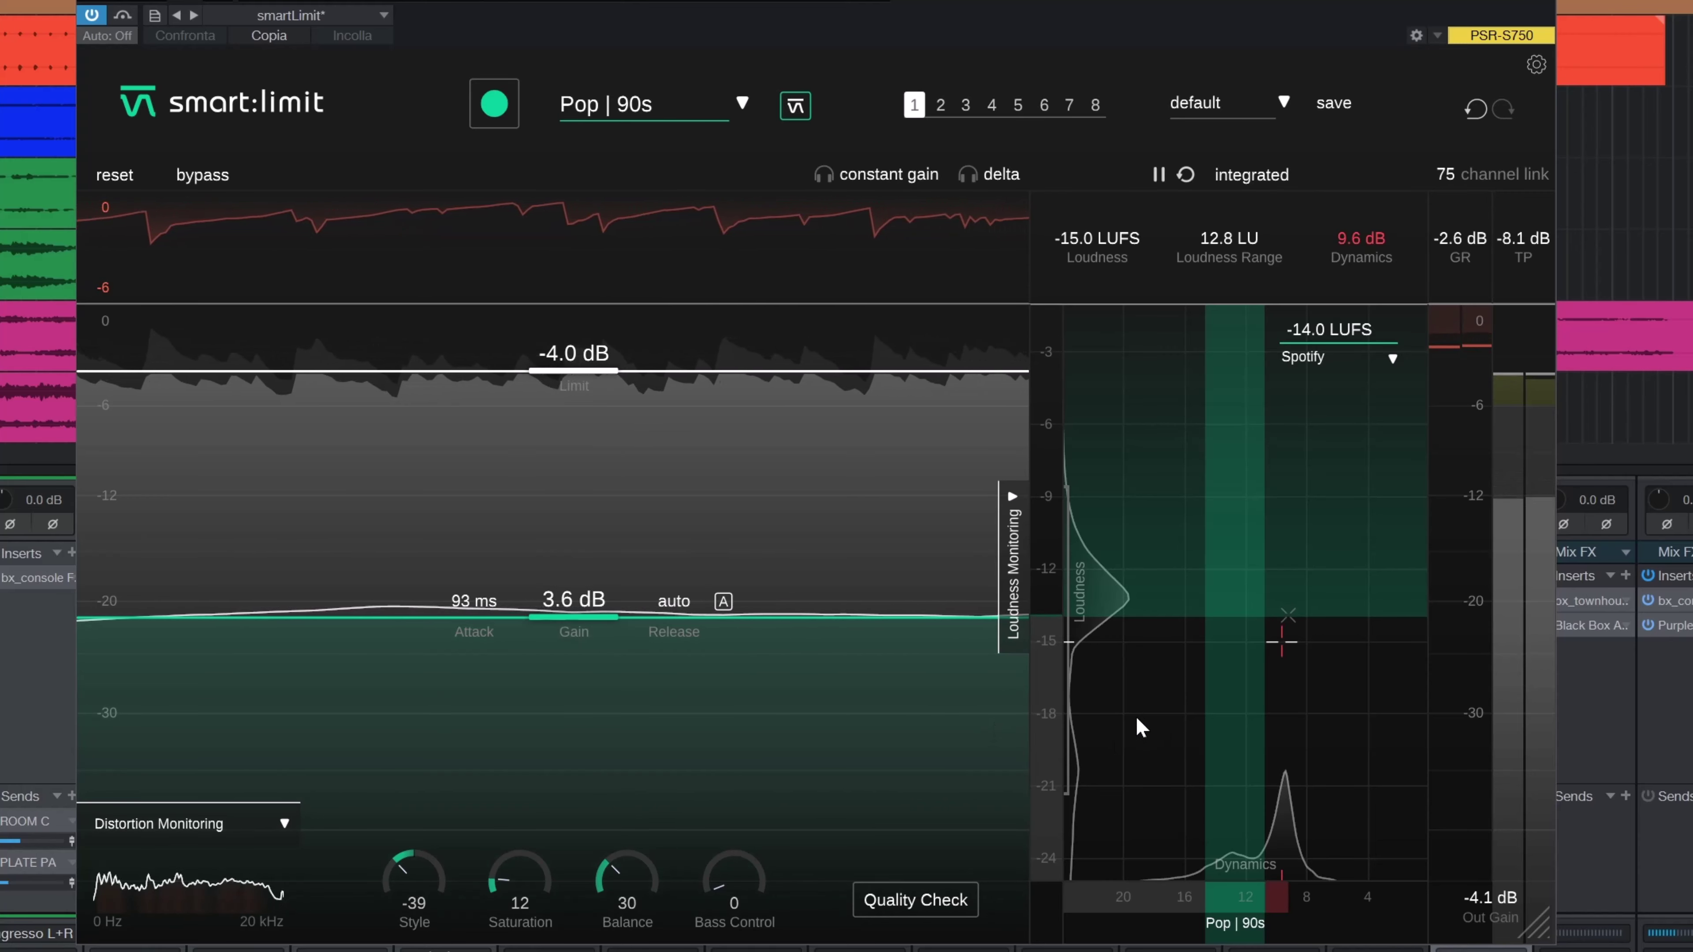
left_click(123, 15)
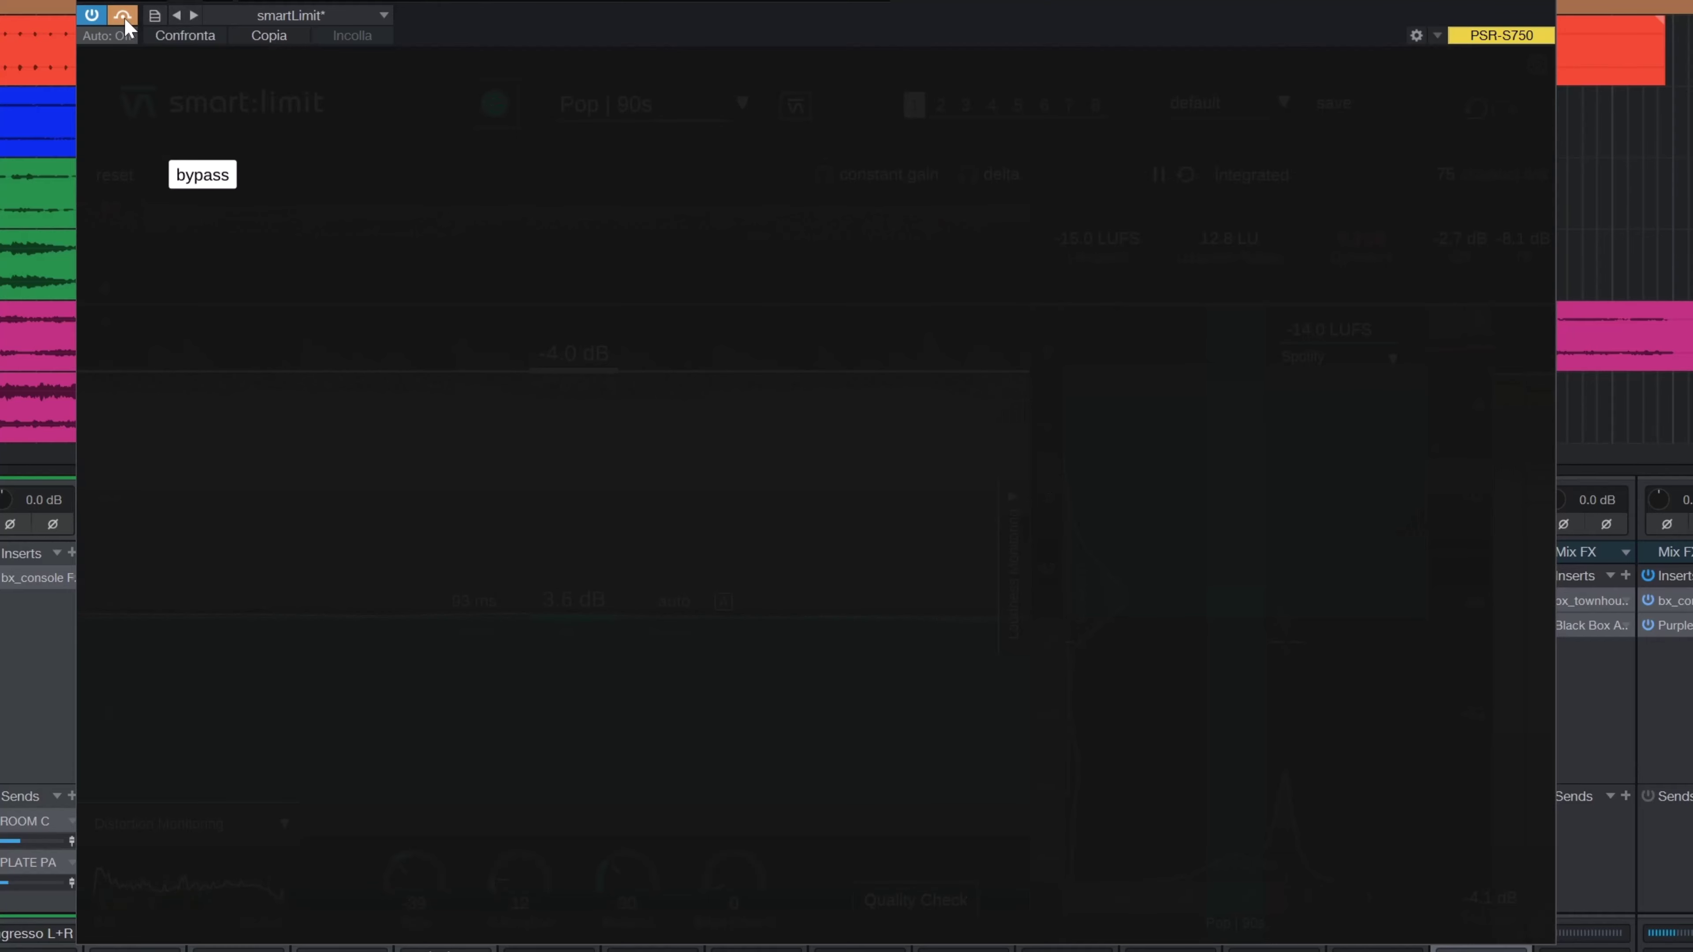
left_click(124, 18)
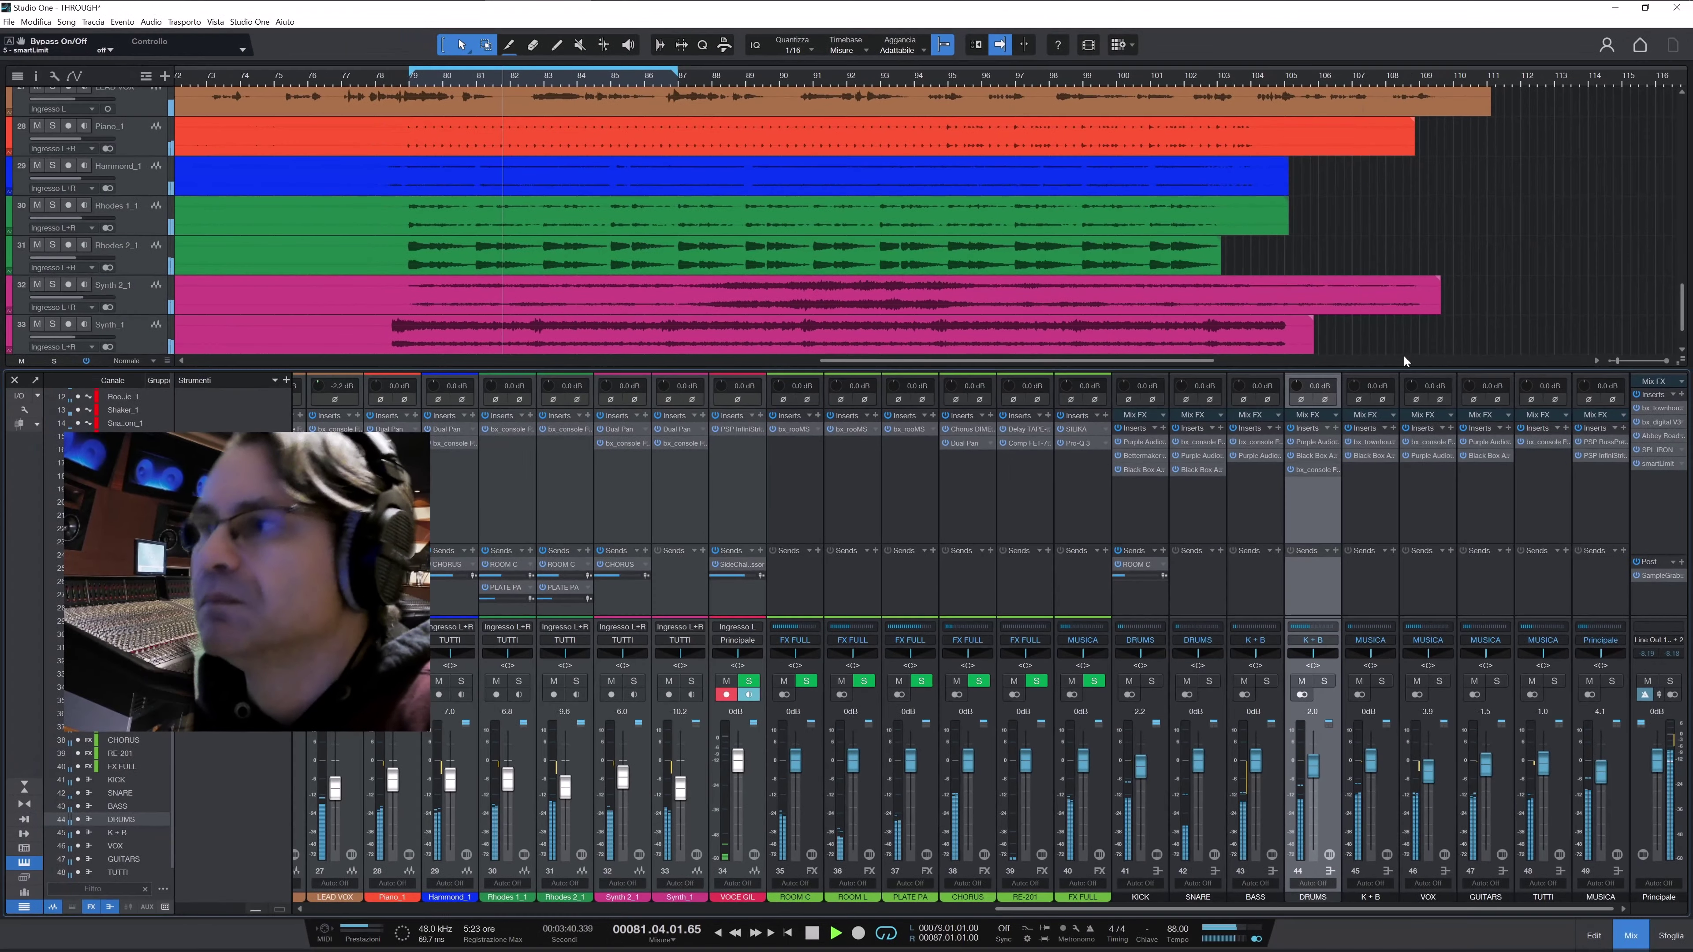
Compare the mix with all Principale inserts switched off and on, leave them on, and turn off loop playback
left_click(1636, 394)
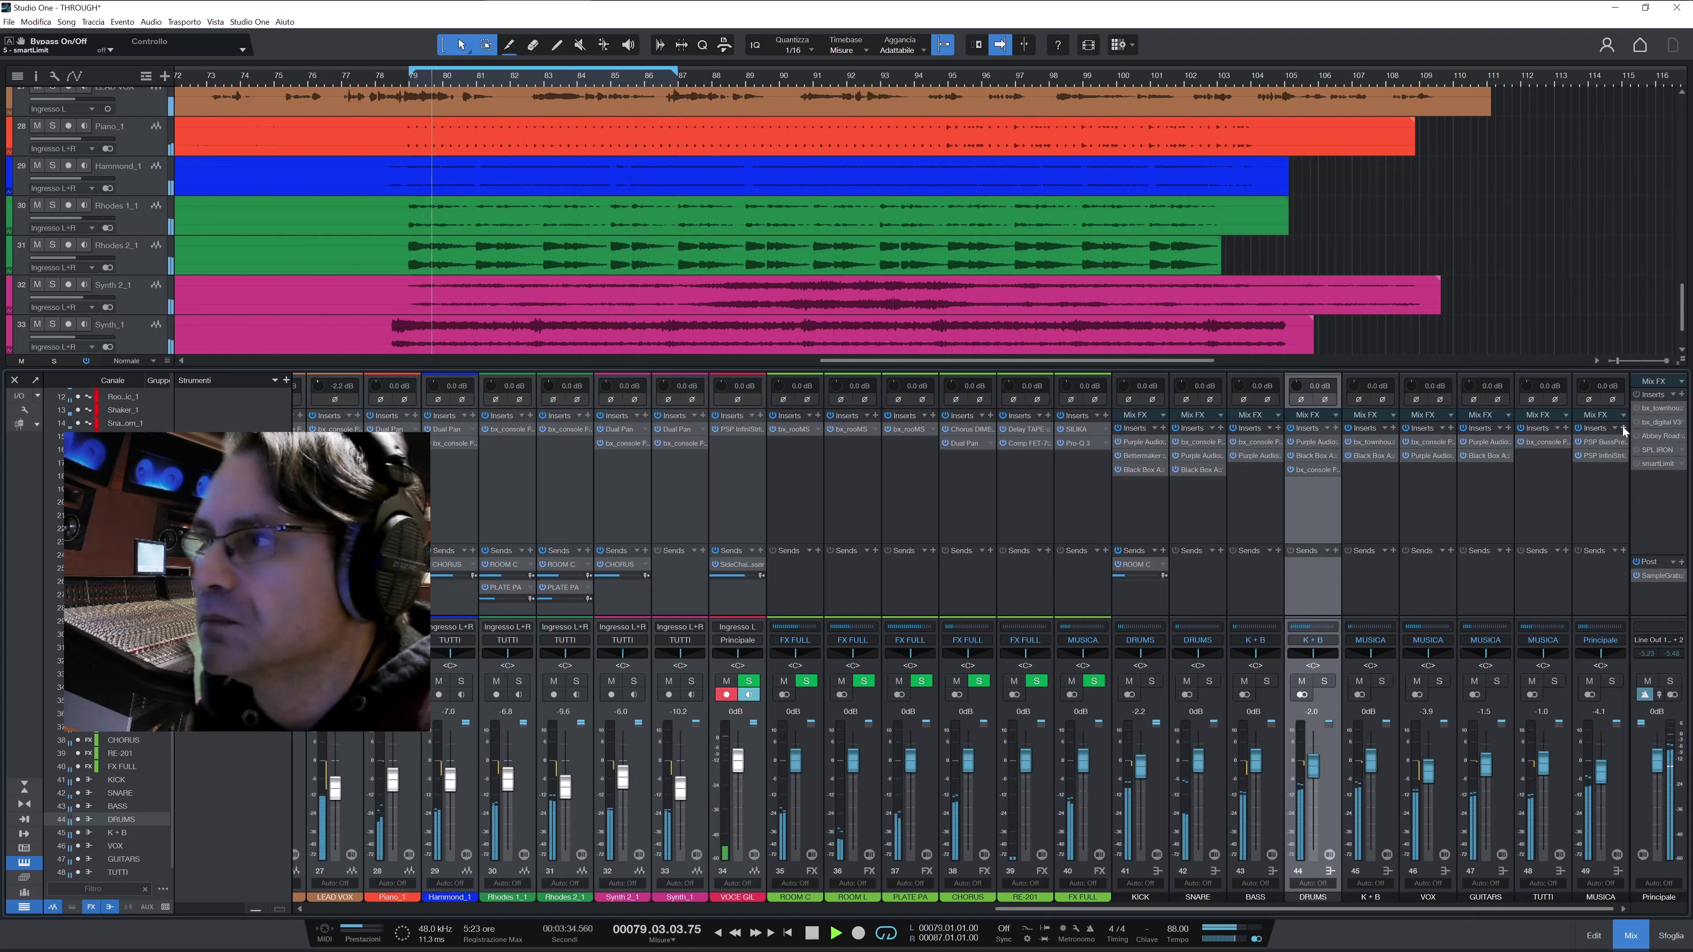
left_click(1636, 394)
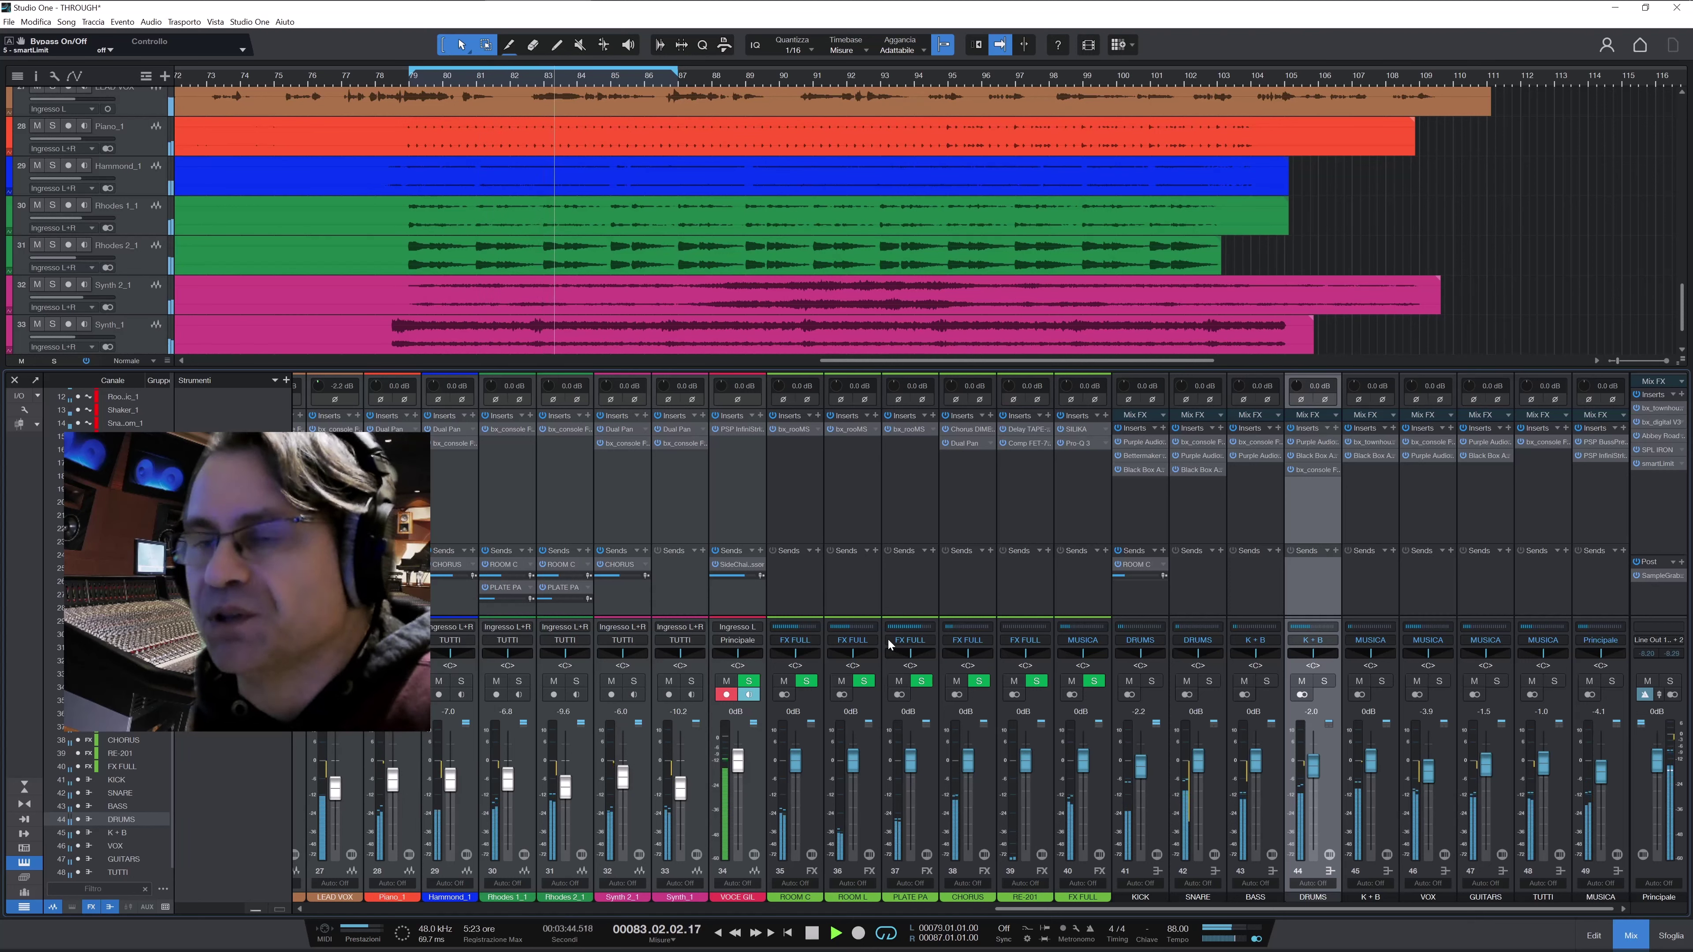
left_click(884, 936)
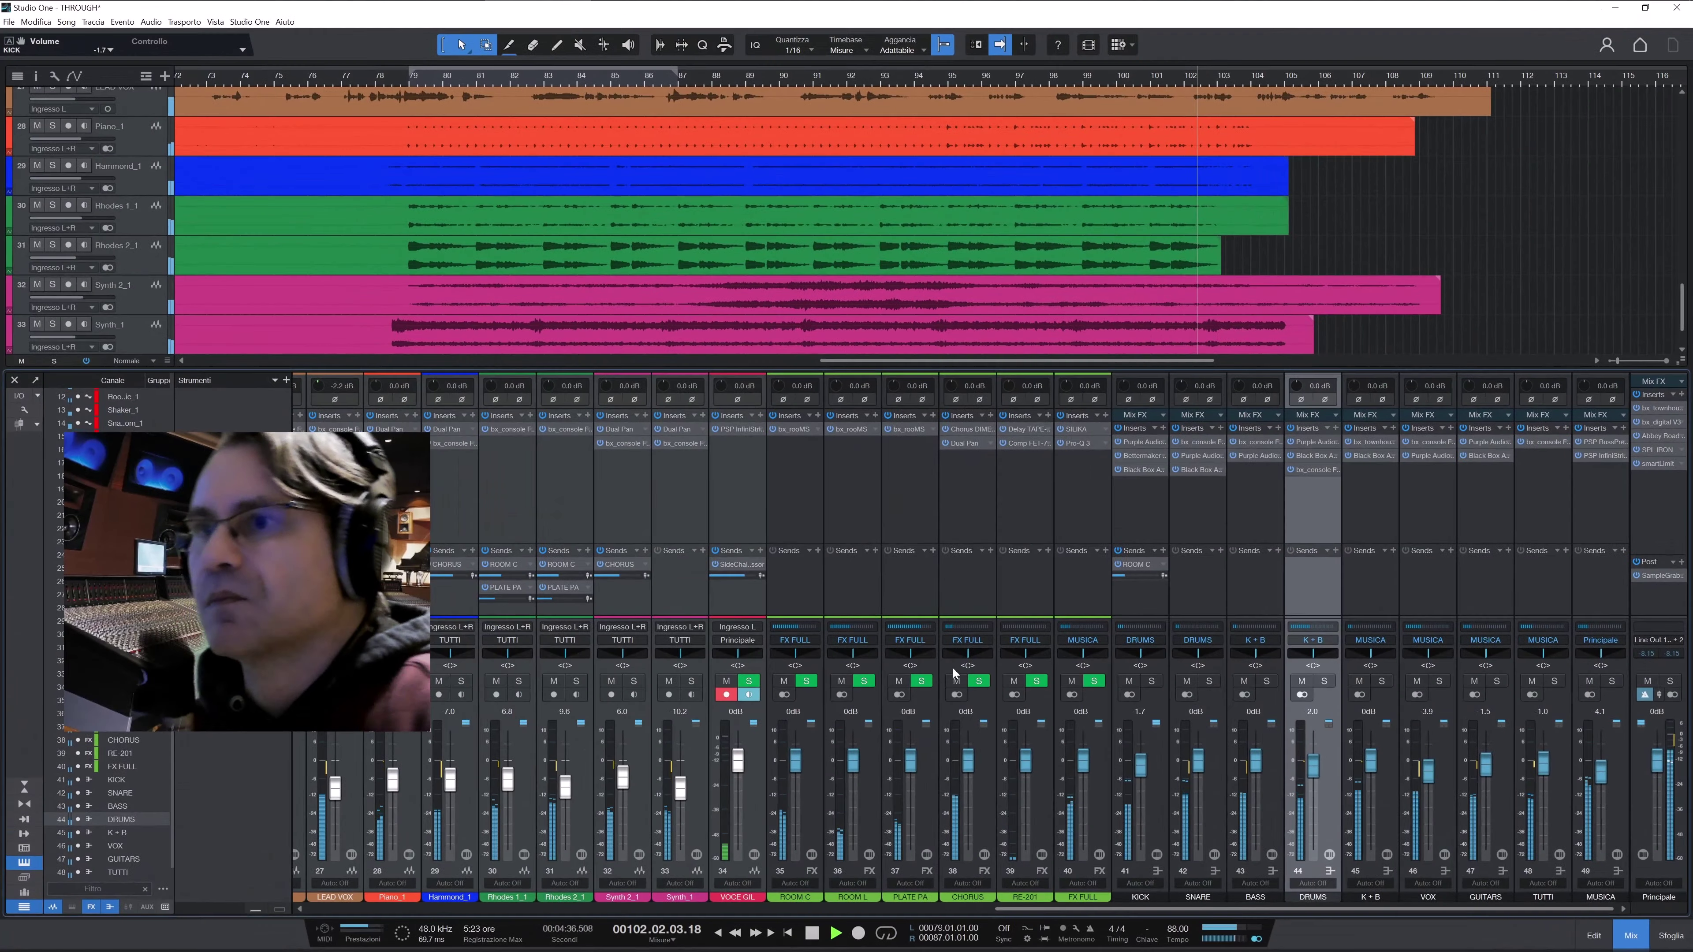
Turn loop playback back on and select all mixer channels from the first Bass_1 track through the MUSICA bus
left_click(1652, 537)
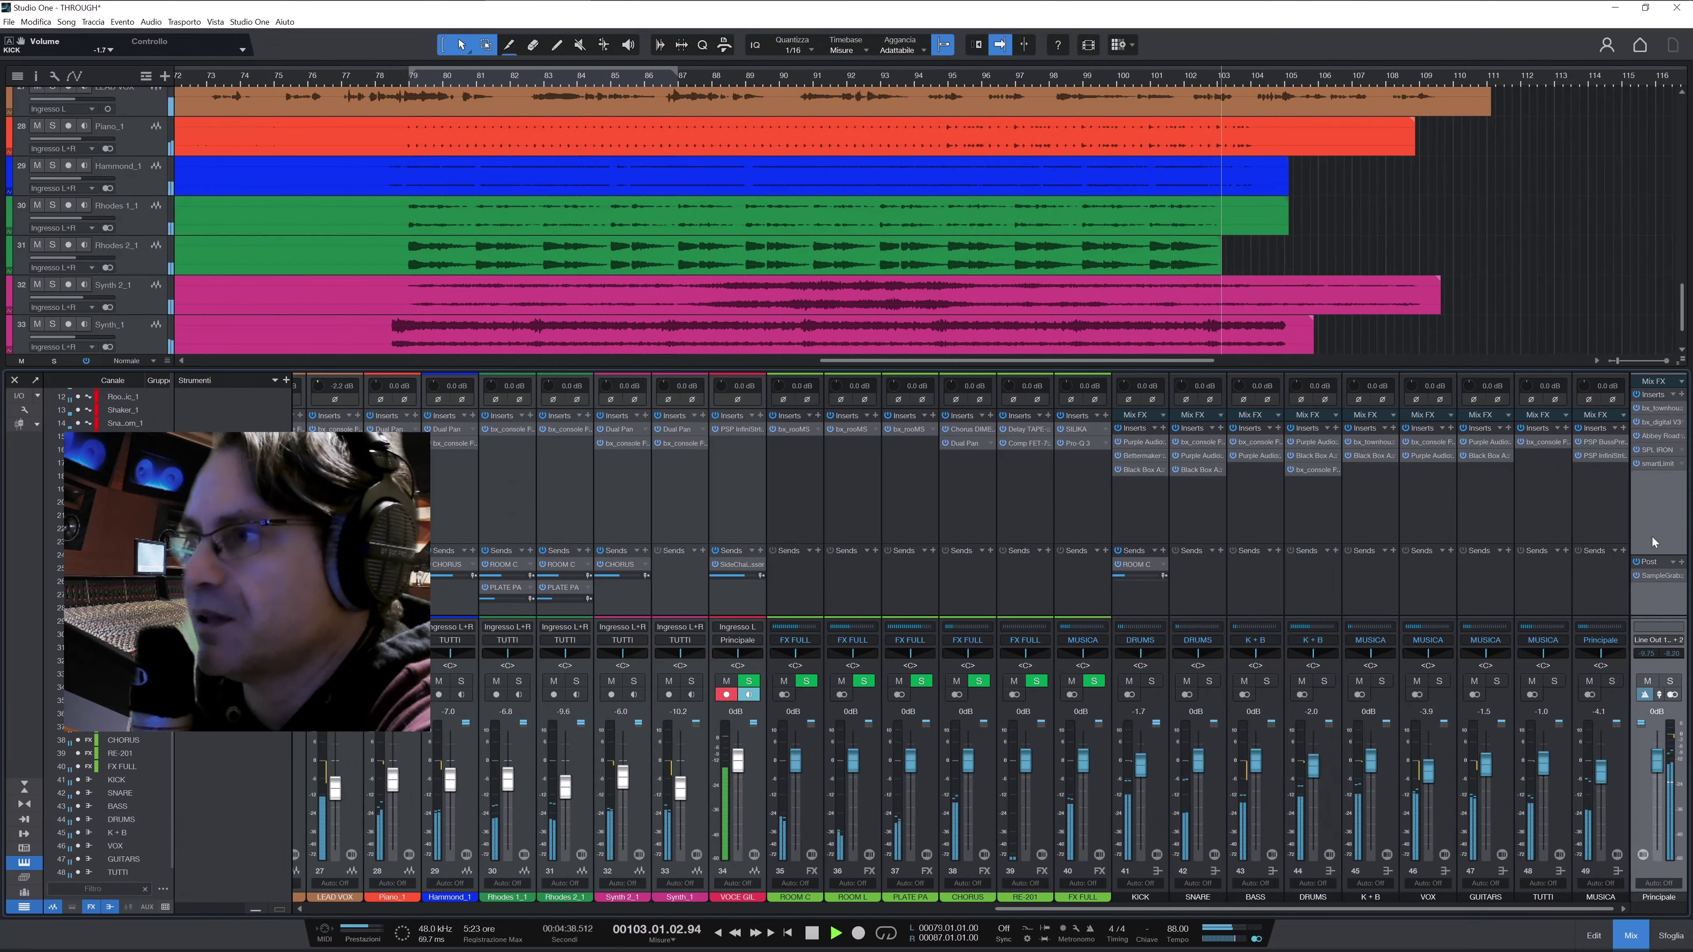
left_click_drag(1151, 911, 464, 911)
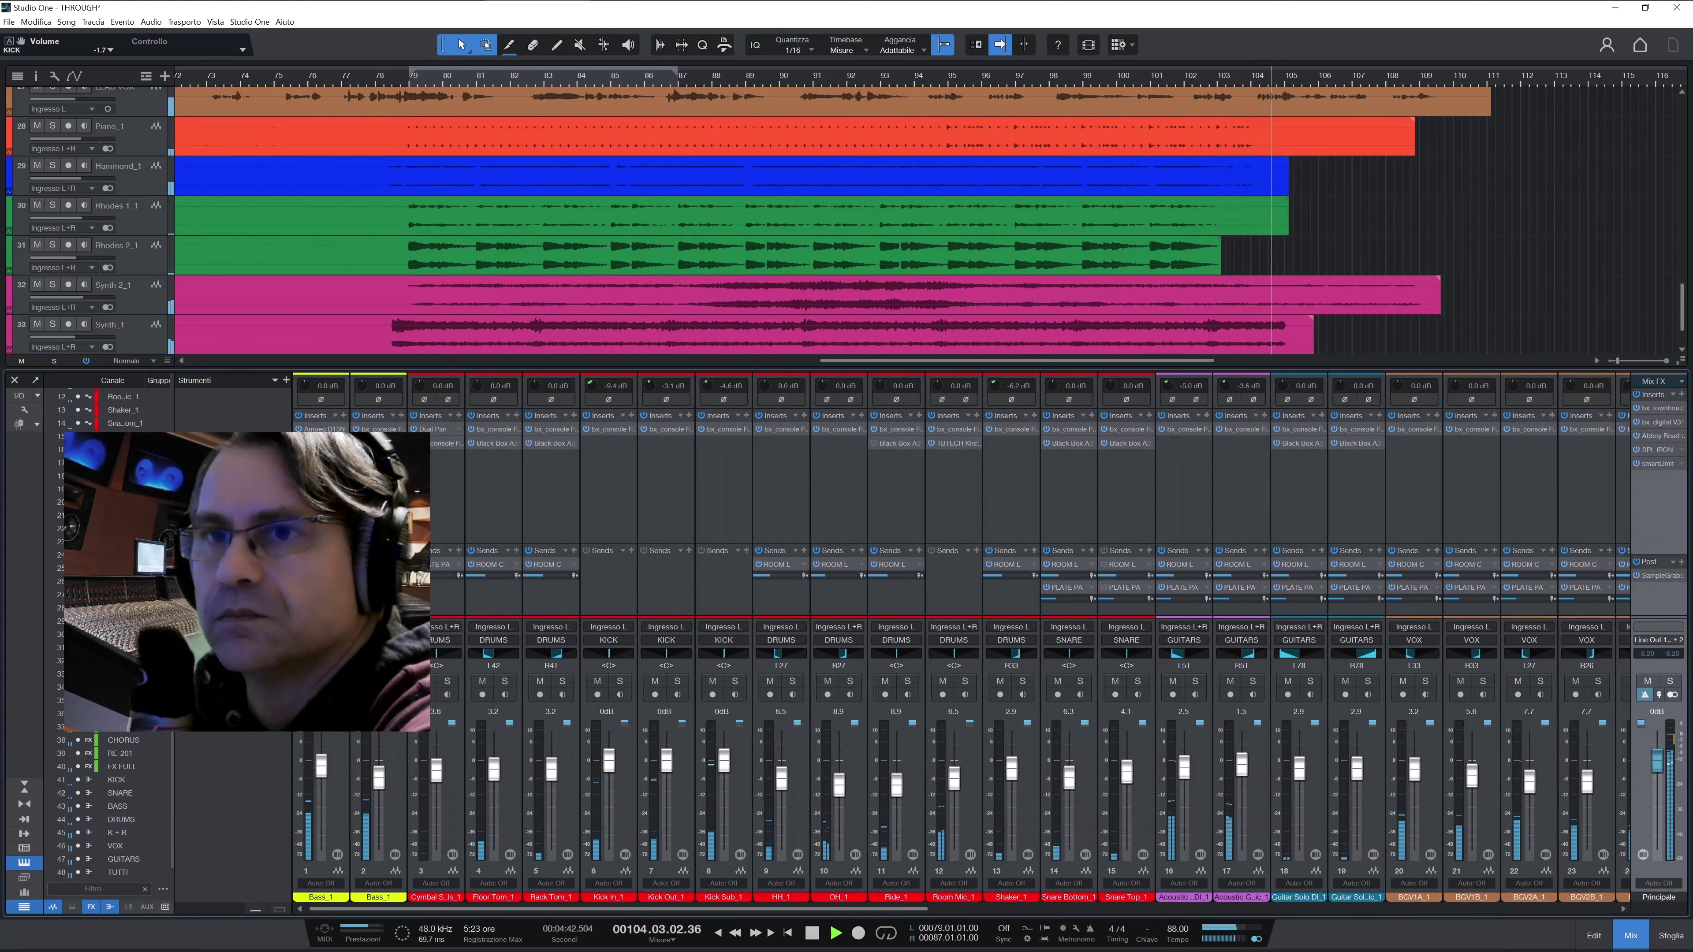
left_click(319, 897)
left_click(887, 935)
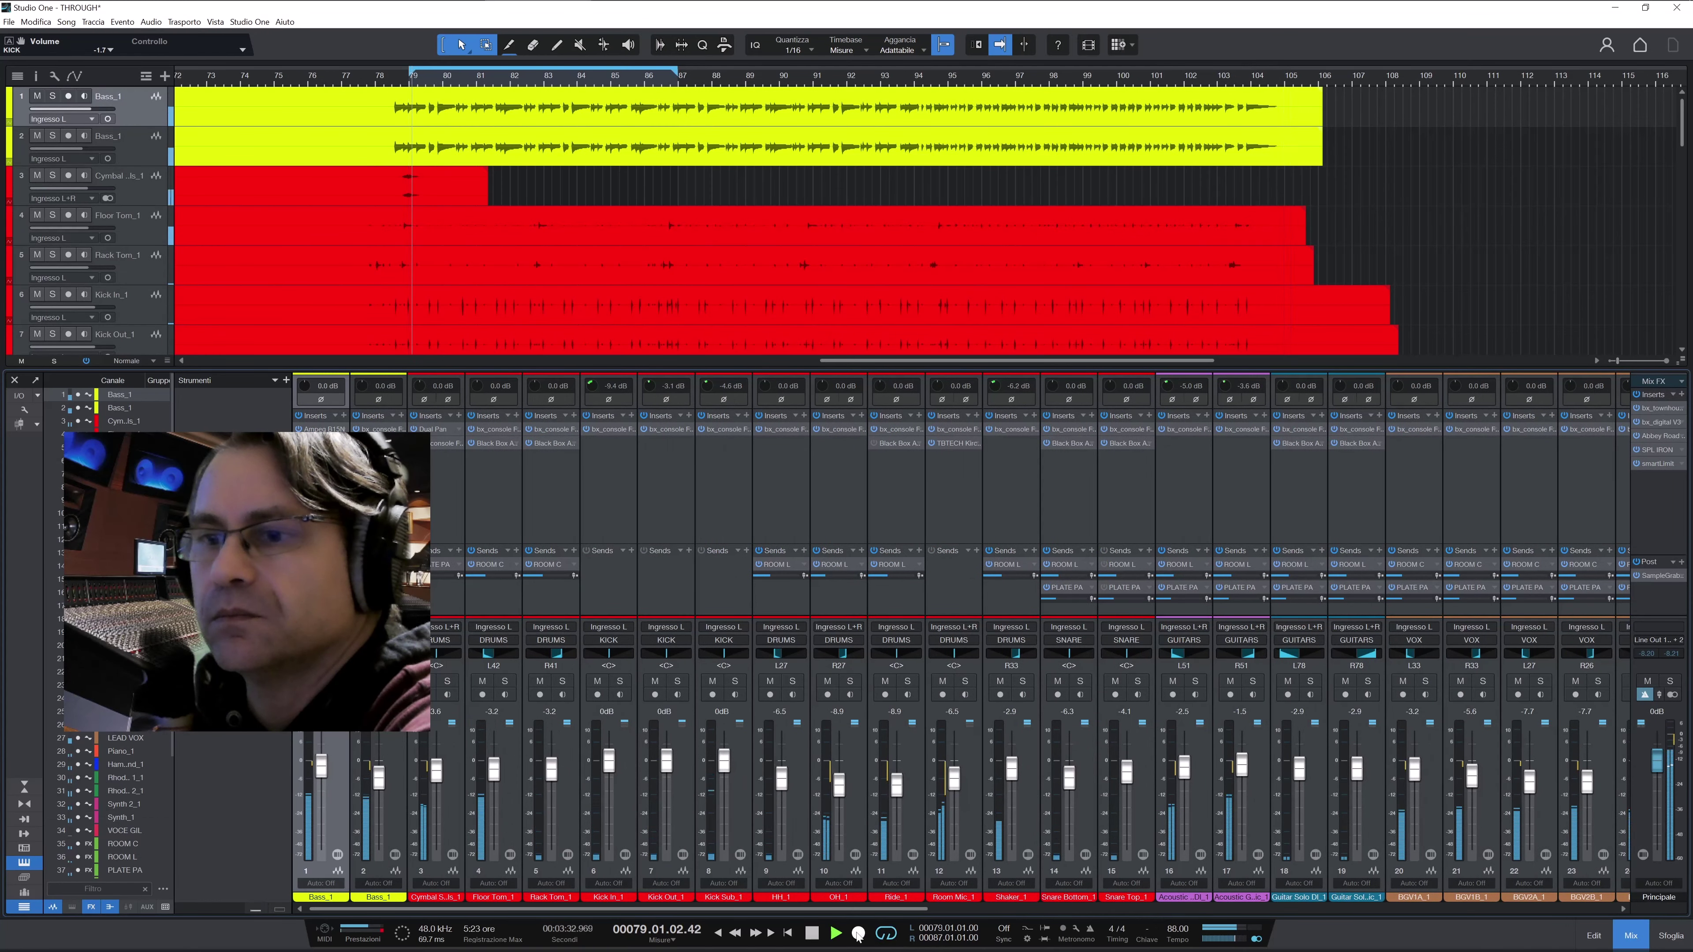
left_click_drag(760, 909, 1484, 934)
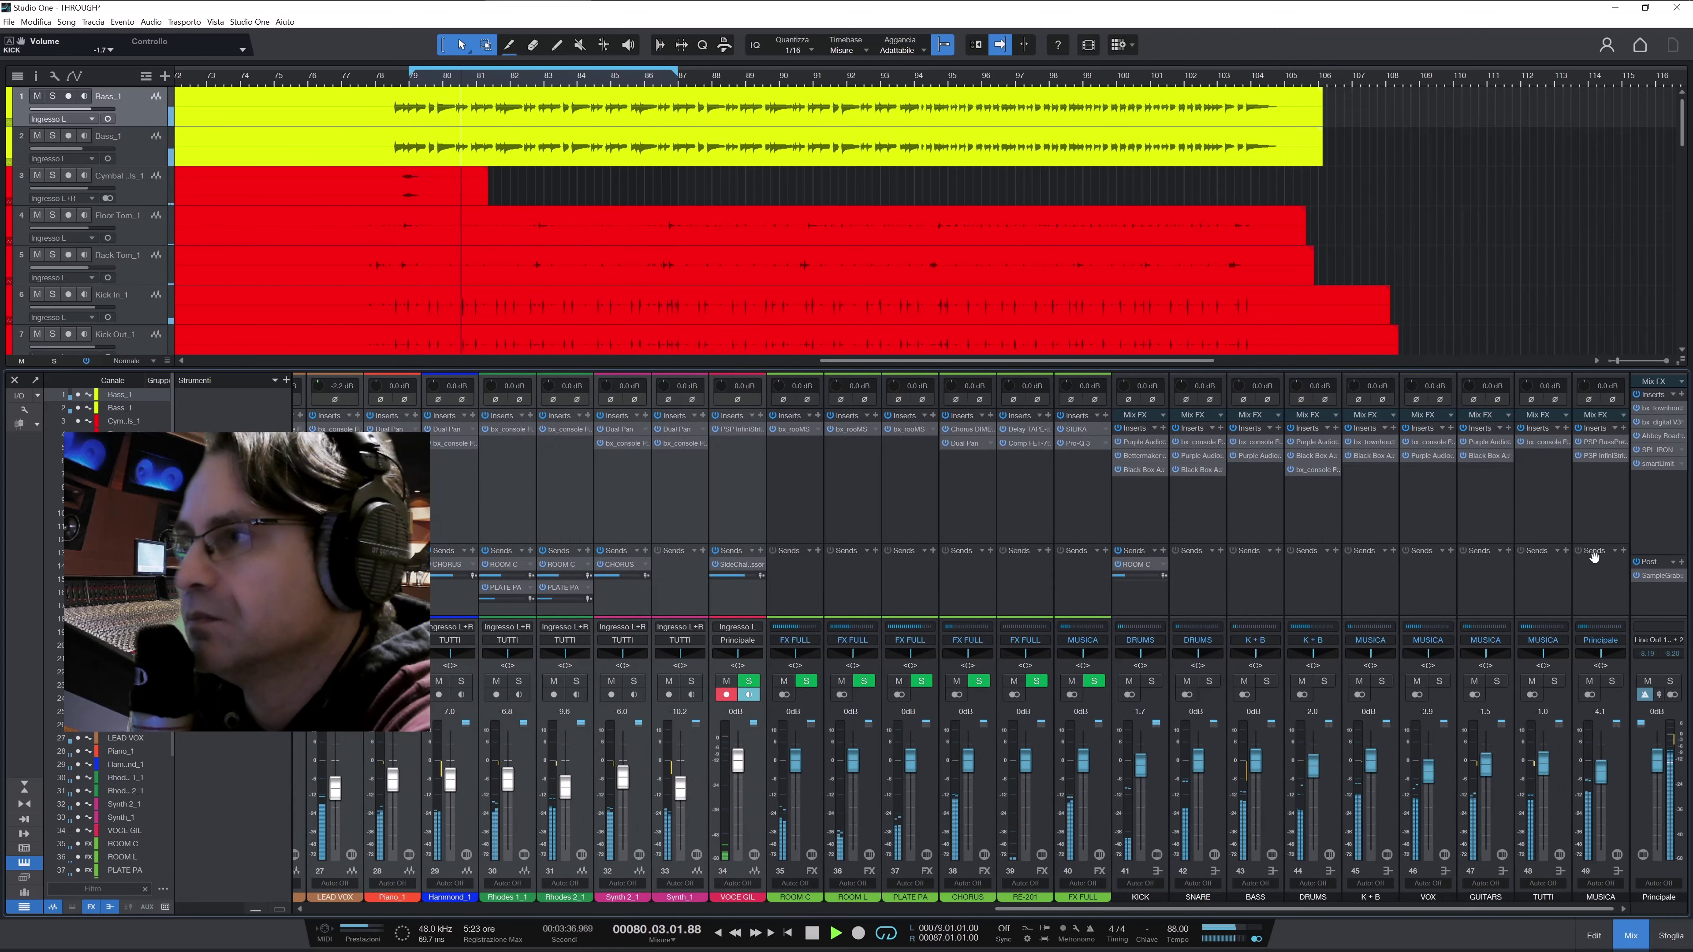
left_click(1594, 533)
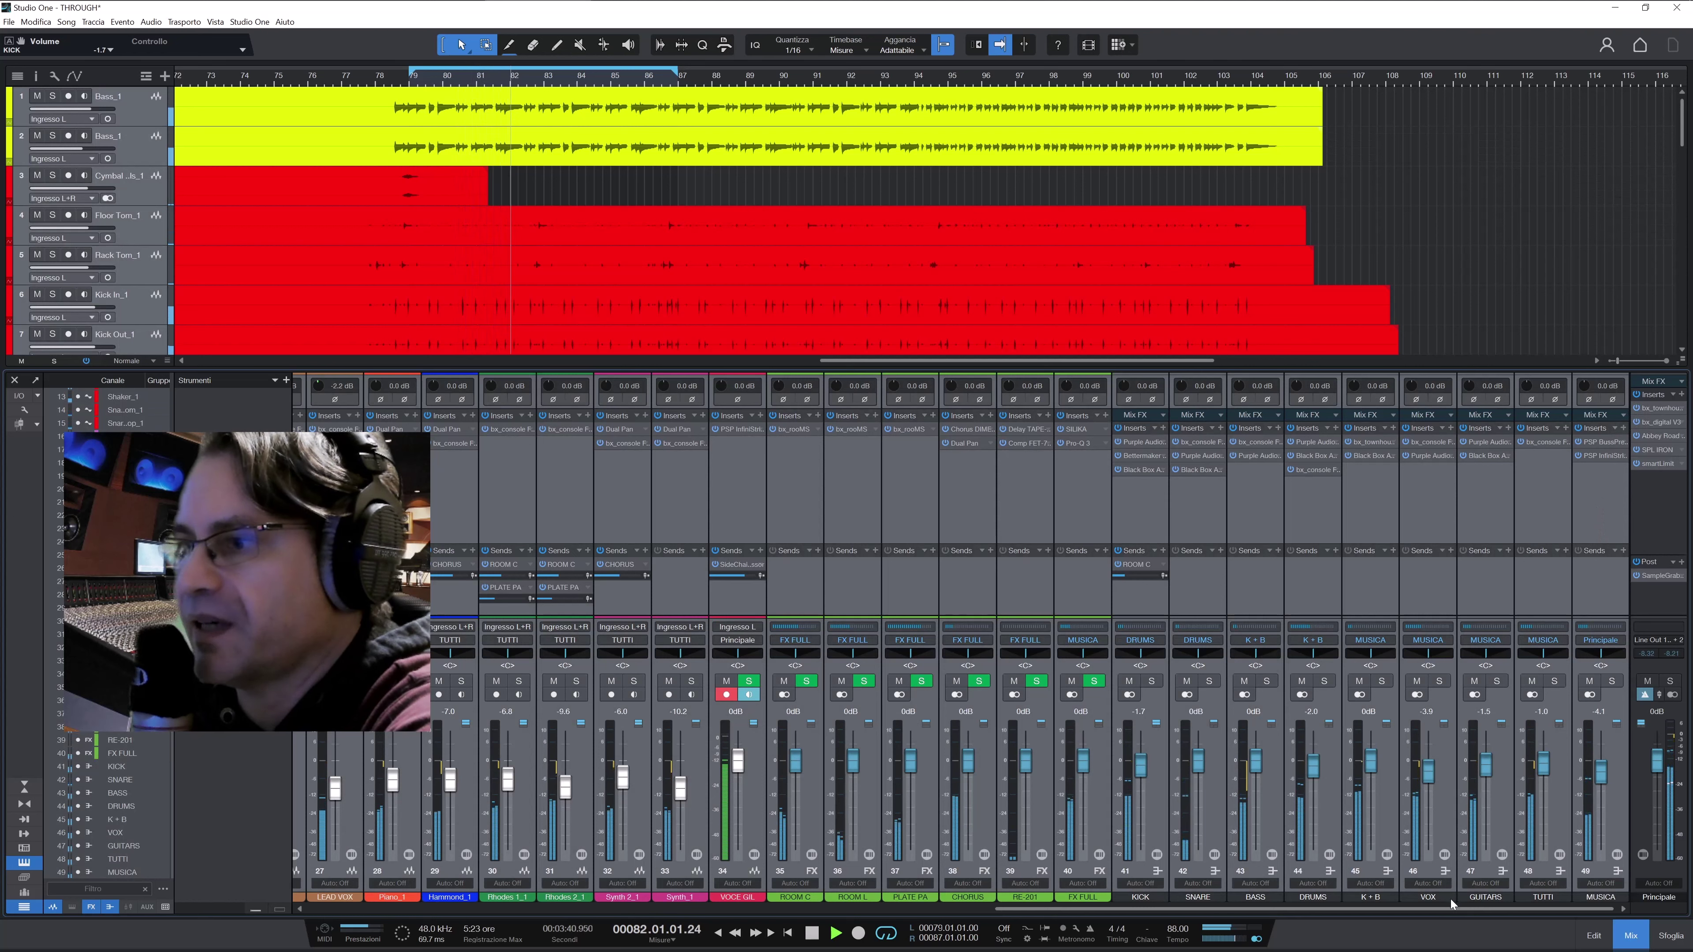
Compare the raw and processed mix by switching all channel and Principale inserts off and on, and reduce the selection to the TUTTI bus
left_click_drag(1452, 908, 1493, 901)
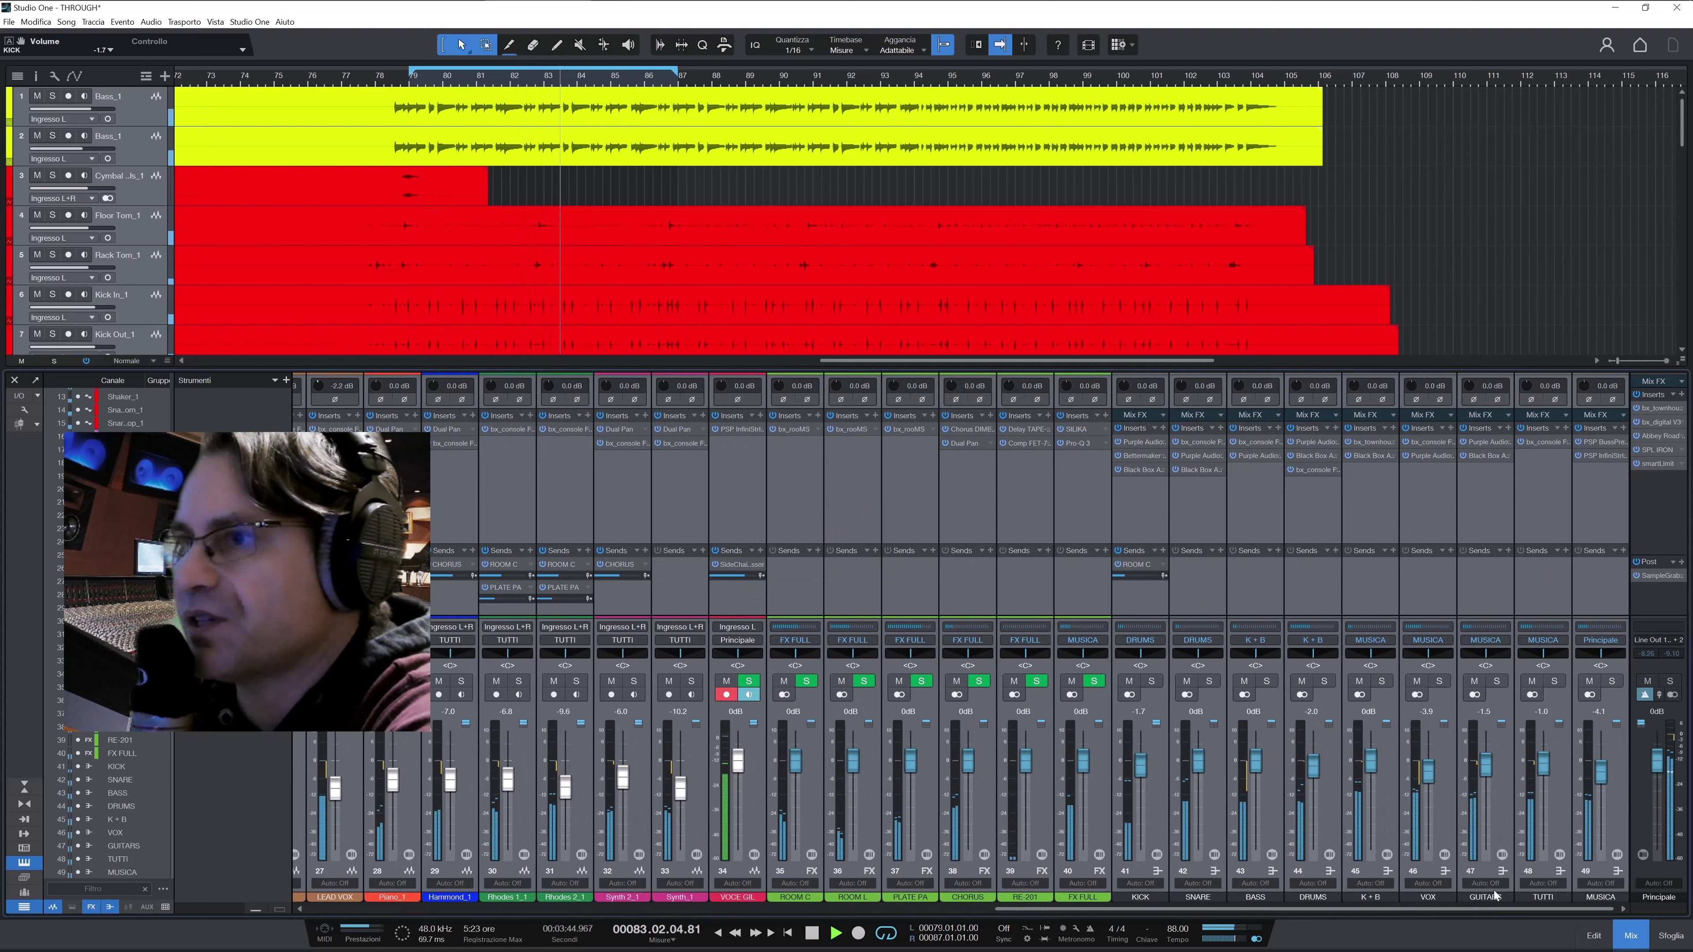
left_click(1637, 394)
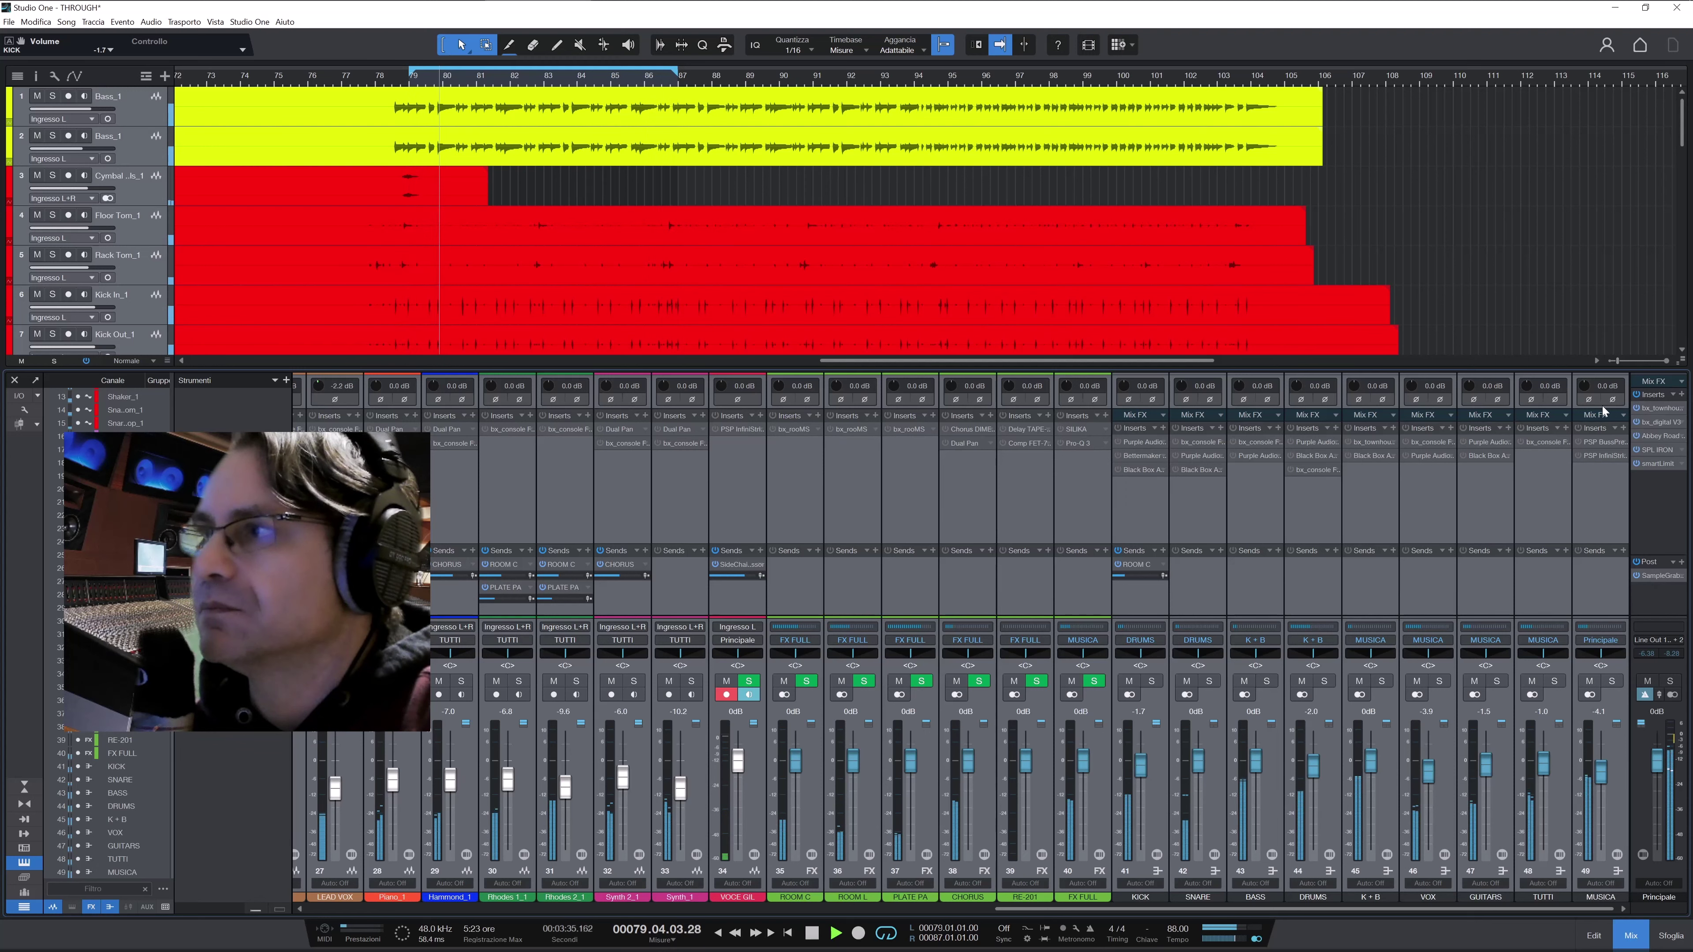
left_click(1579, 428)
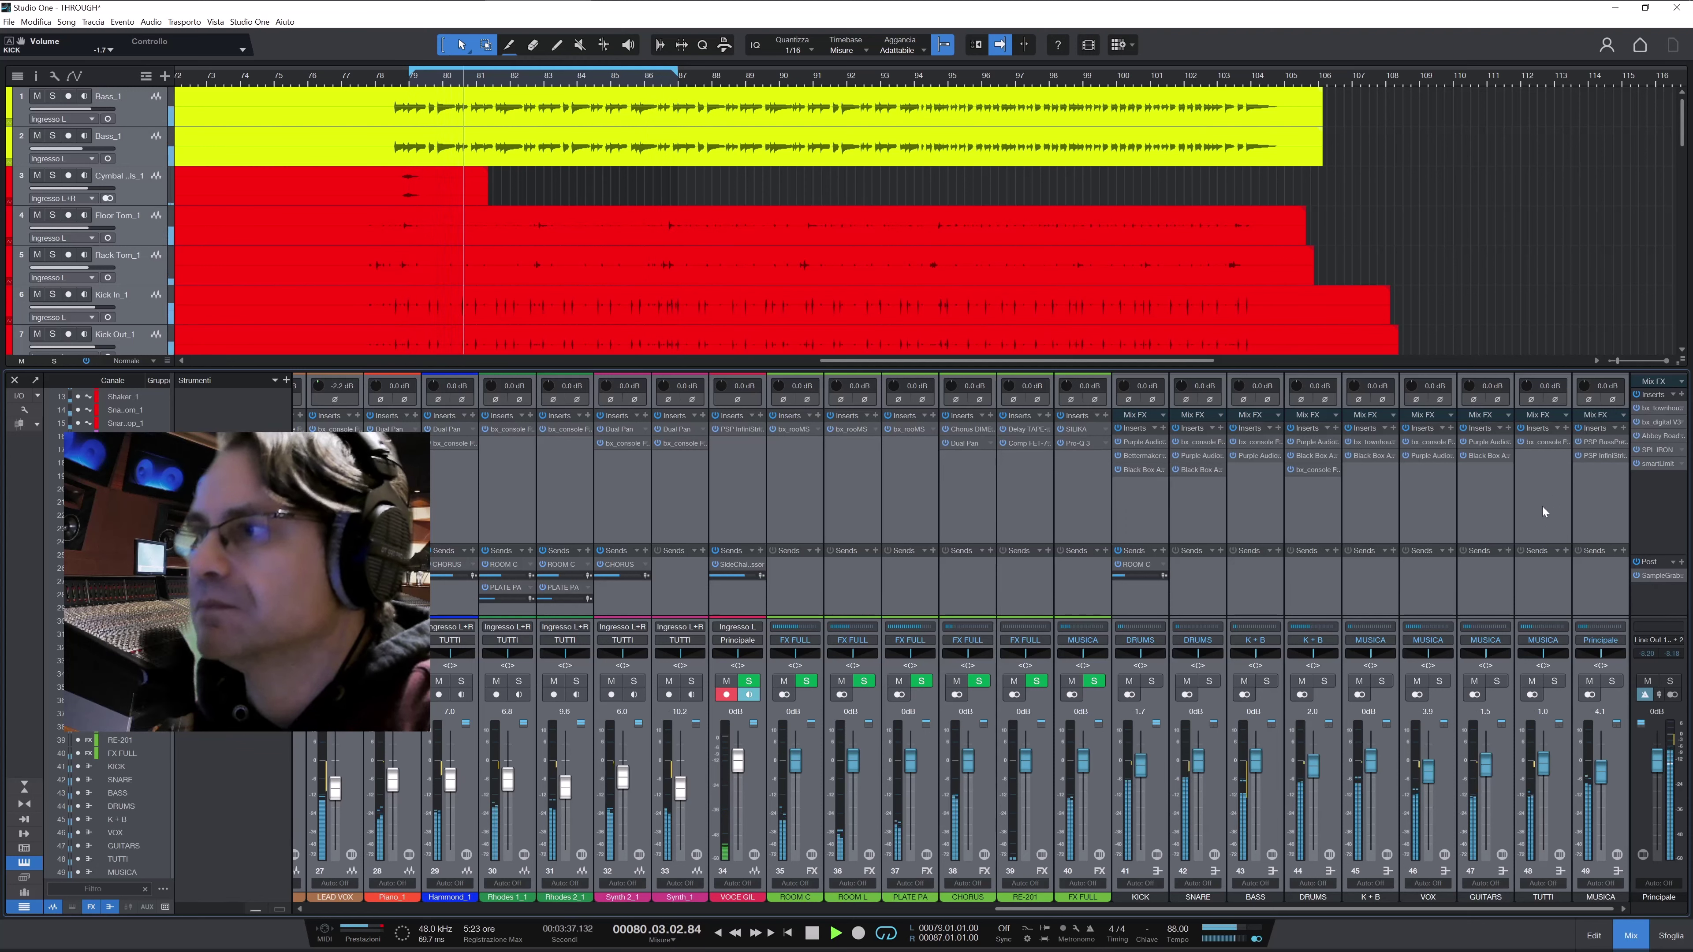
left_click(1554, 521)
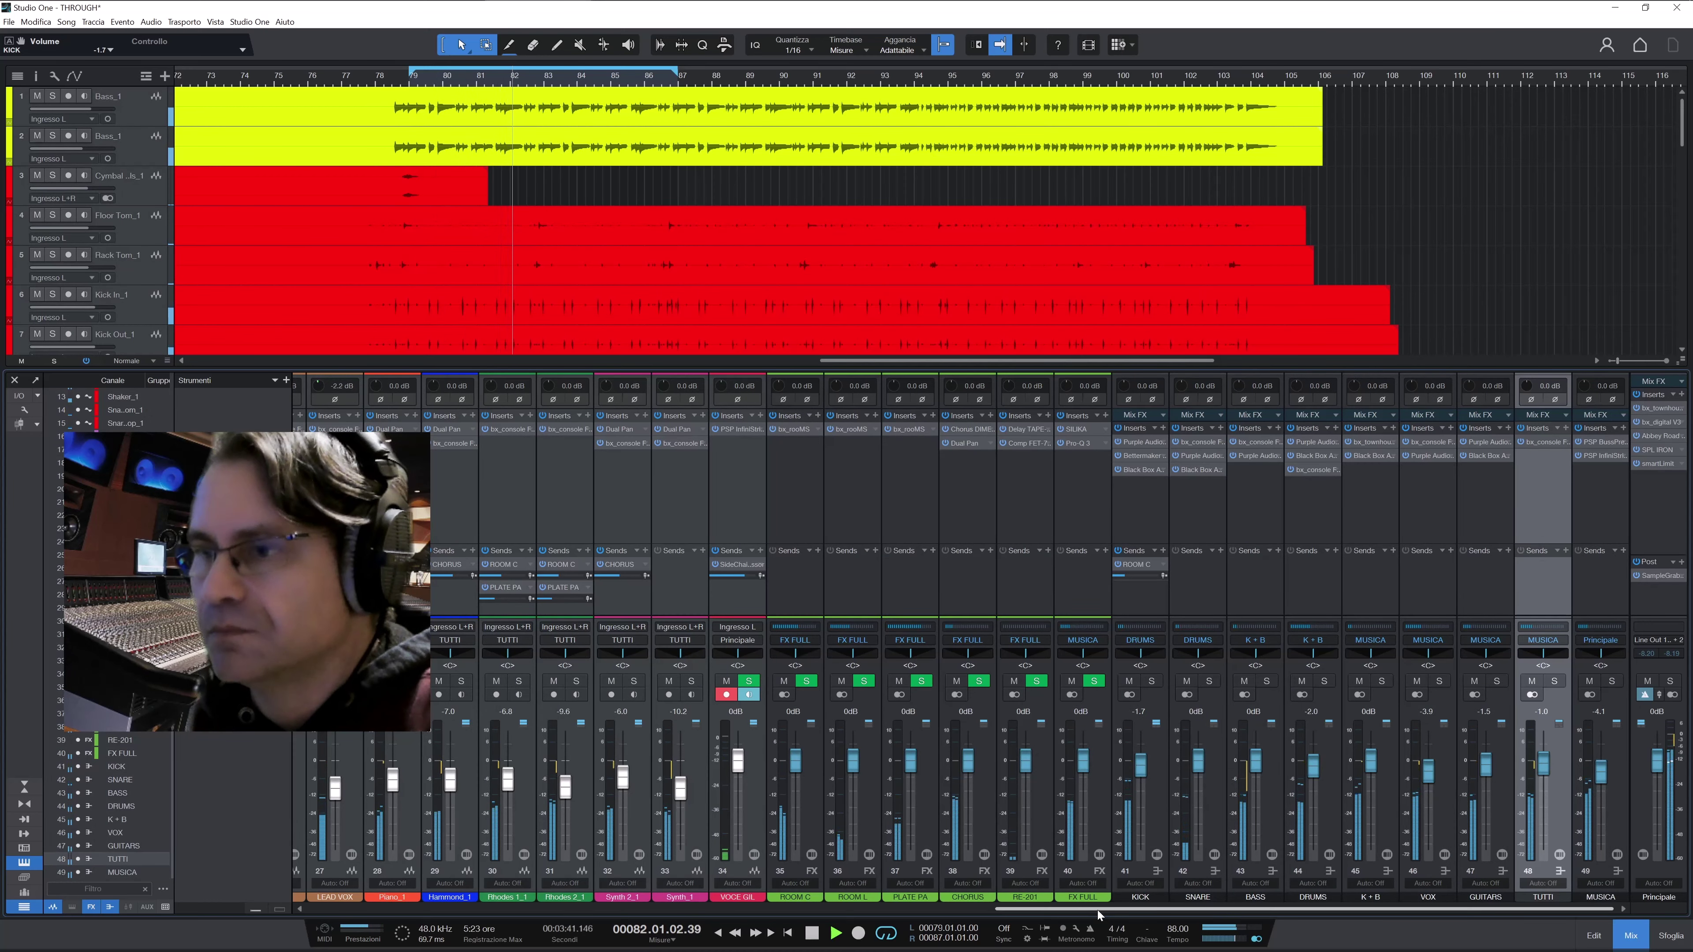
Inspect the bx_console Focusrite SC settings on the Piano_1 channel and close the plug-in window
left_click_drag(1098, 910, 991, 910)
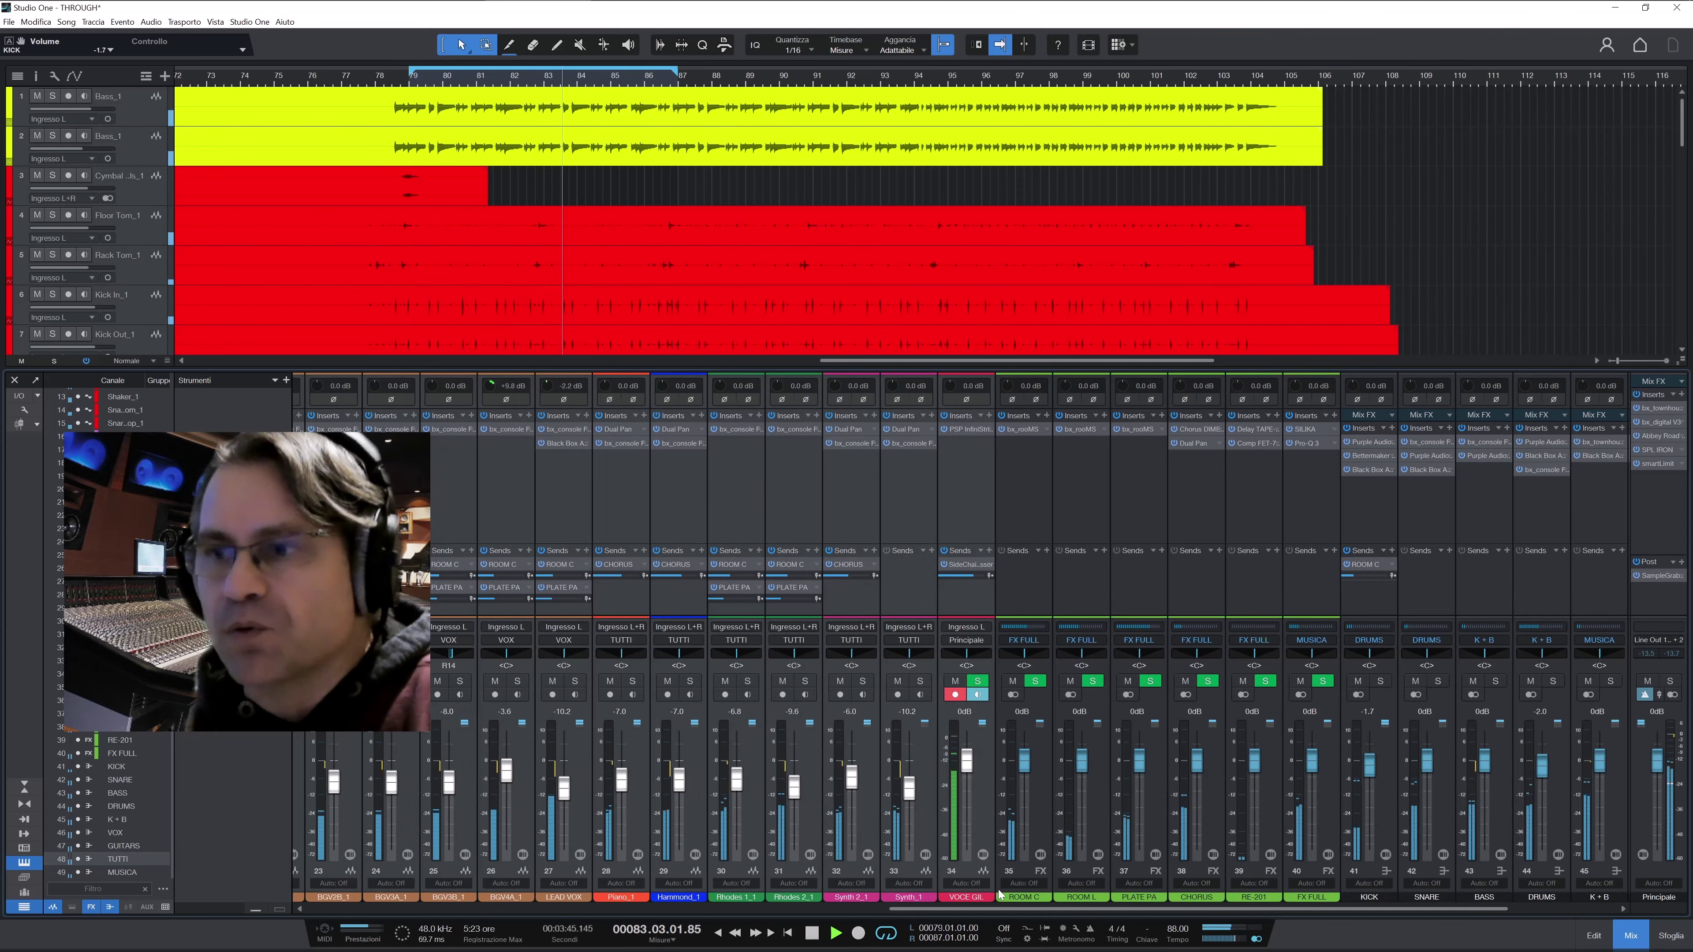
left_click(621, 444)
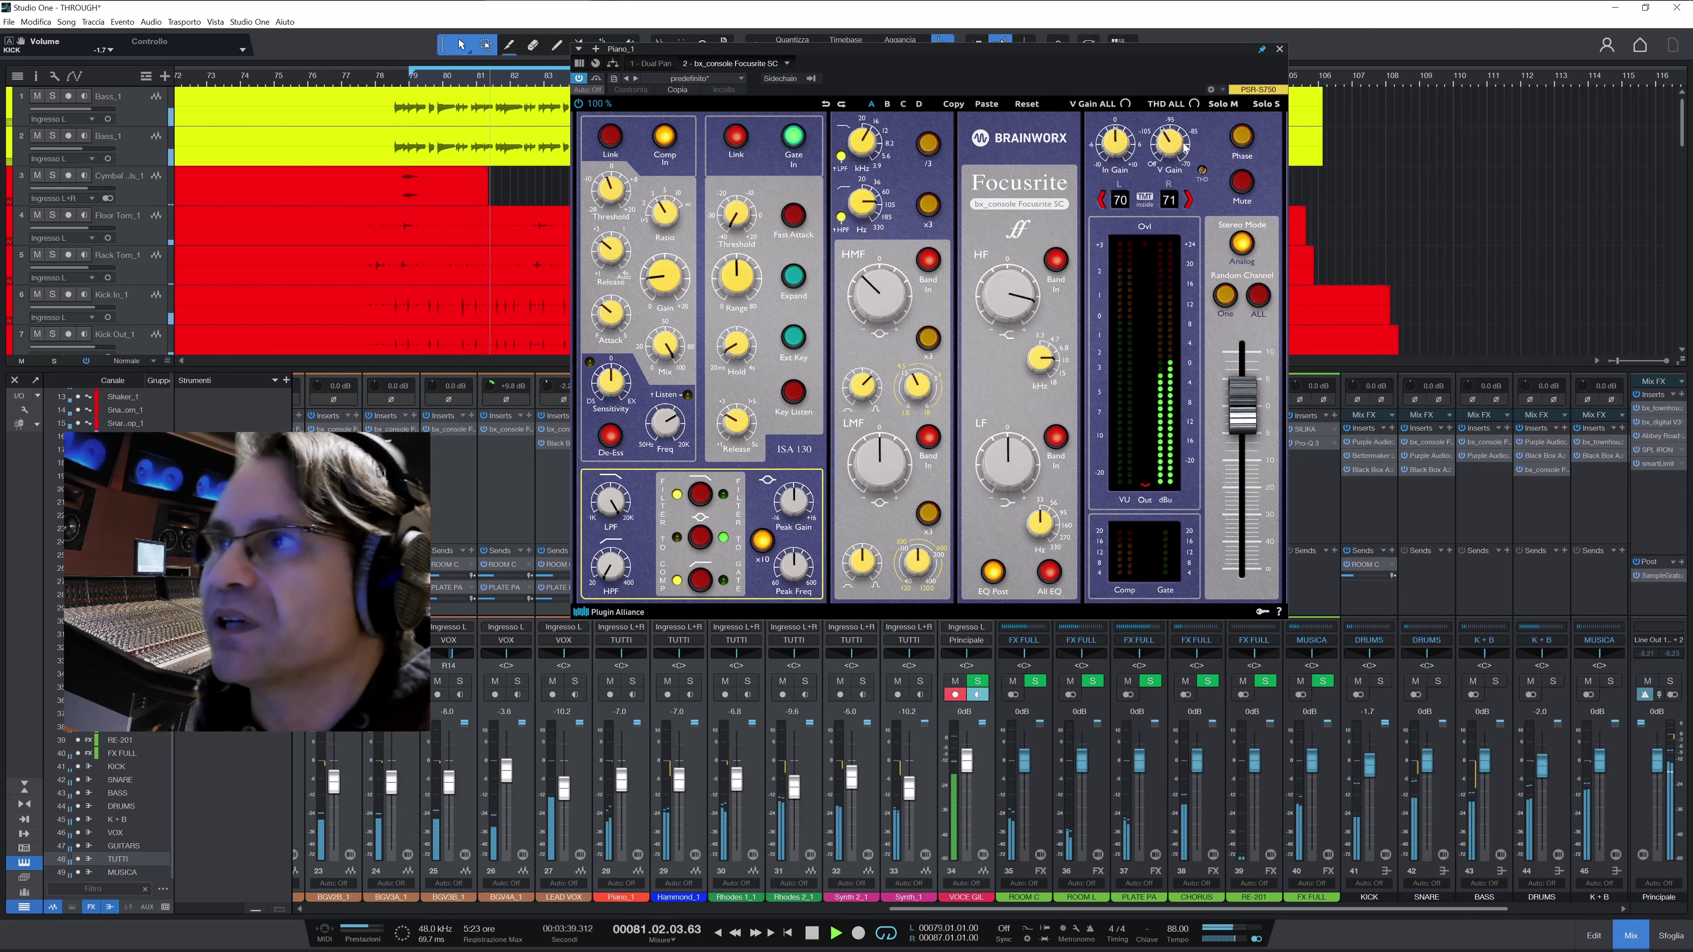
left_click(1279, 48)
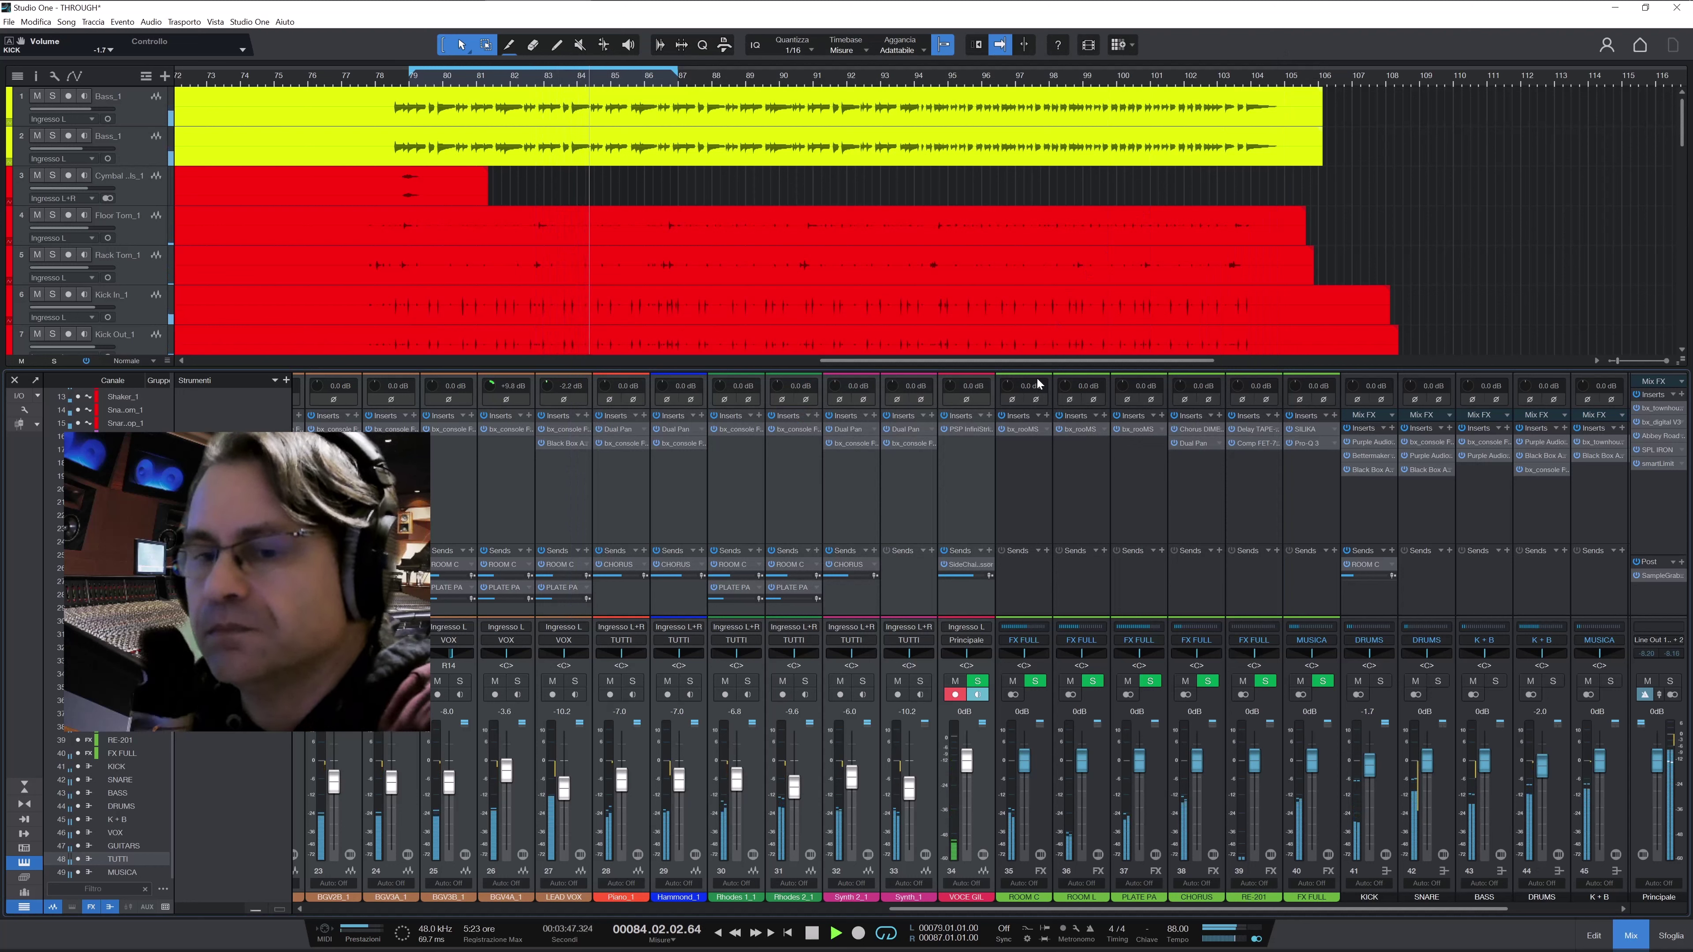
mouse_move(710, 12)
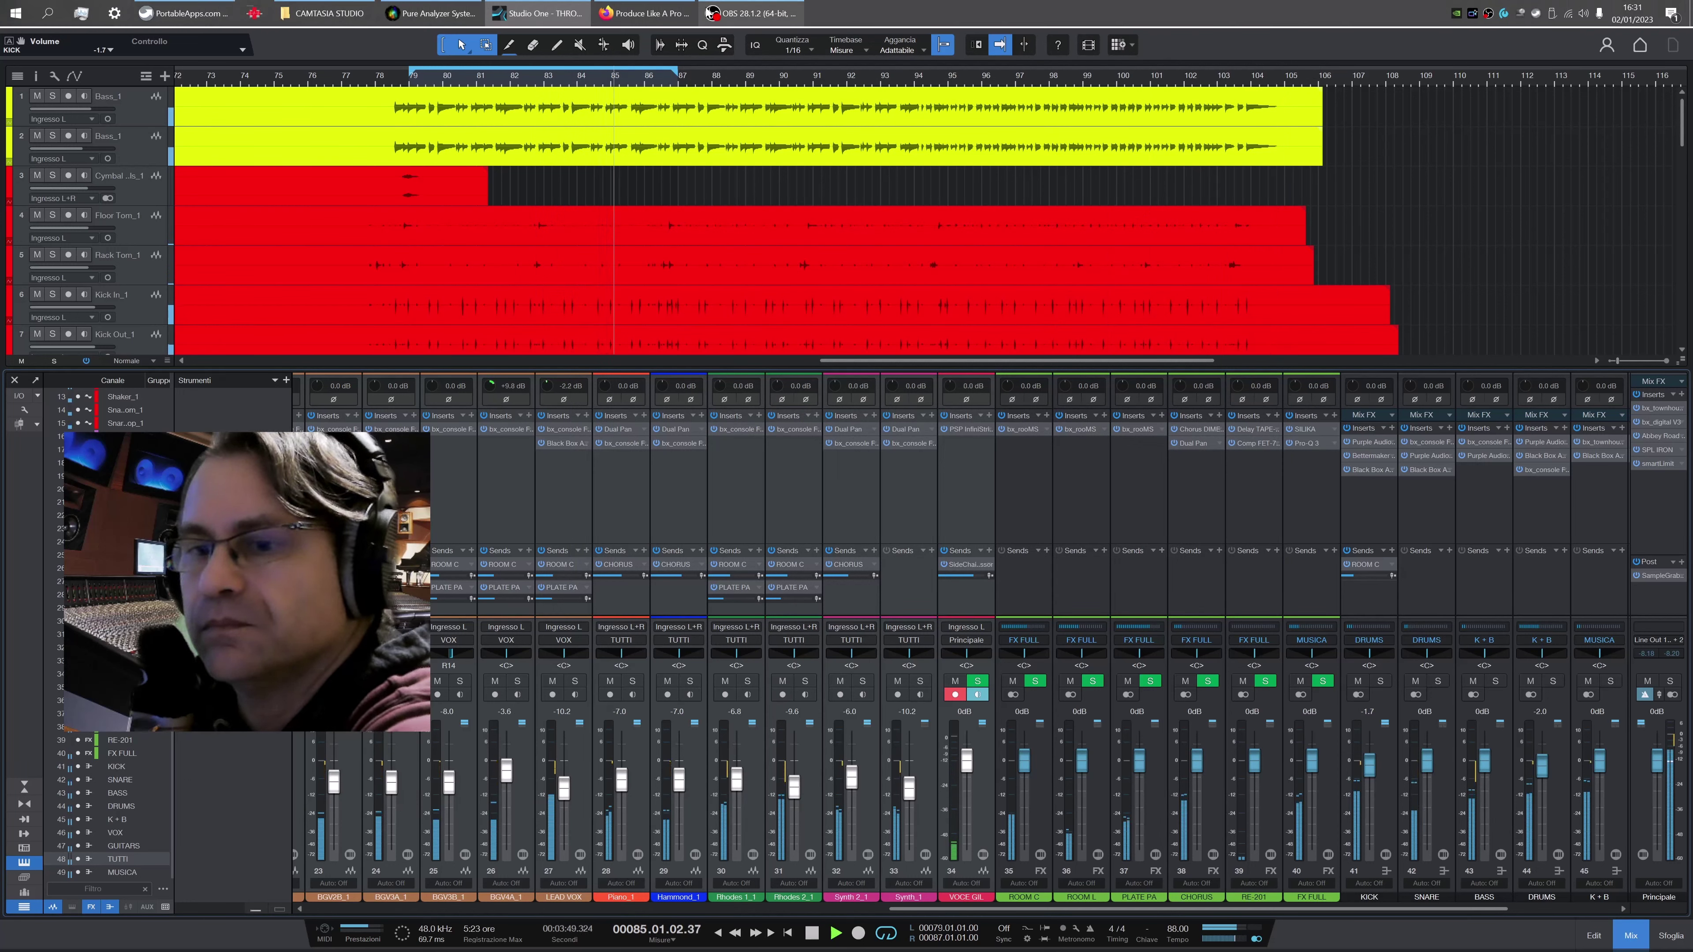